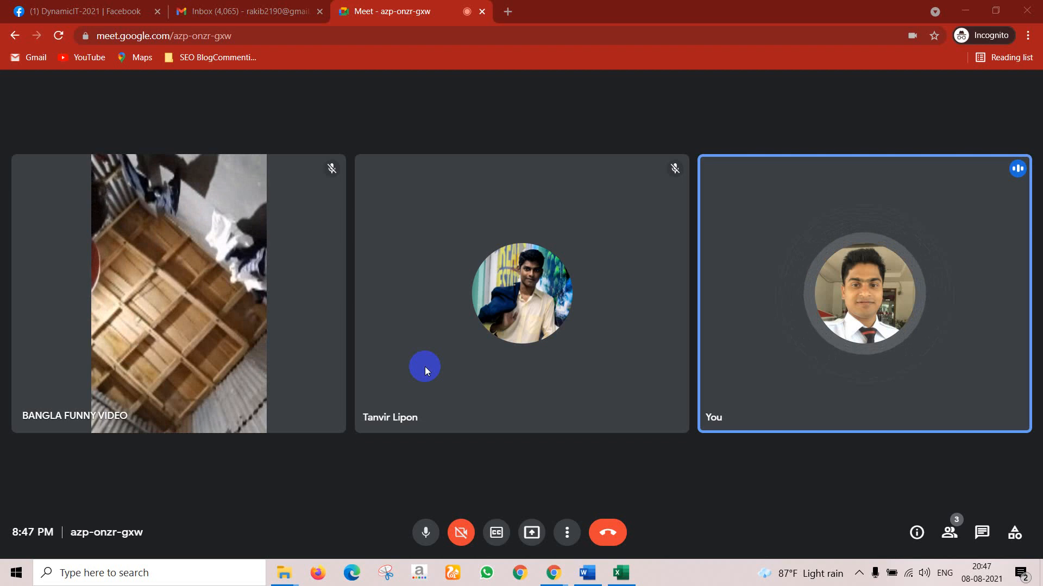
Step: In a new Incognito tab, search Google for 'best free hashtag generator'
{"action": "left_click", "coordinate": [508, 8]}
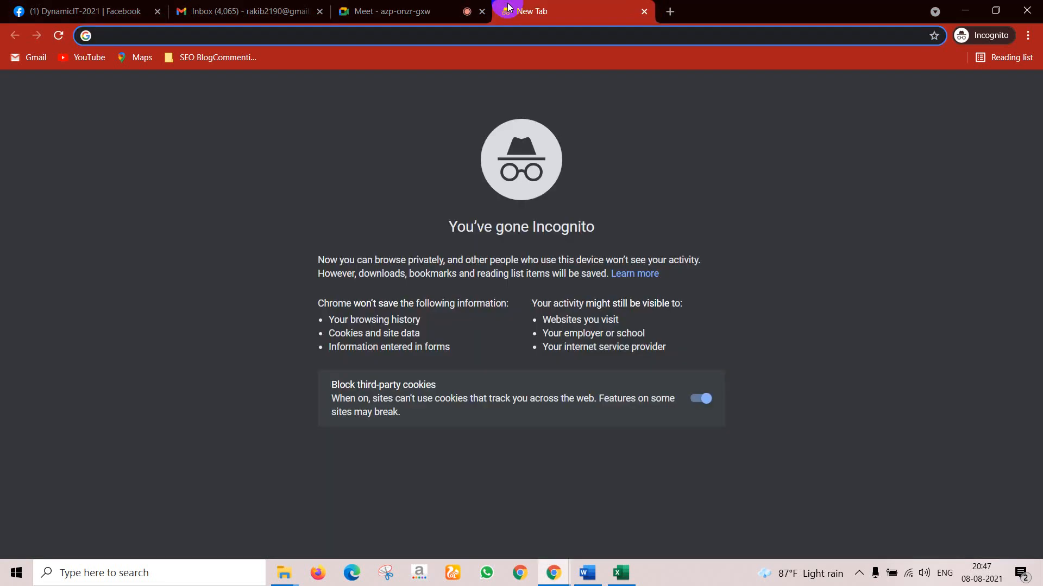
{"action": "type", "text": "best "}
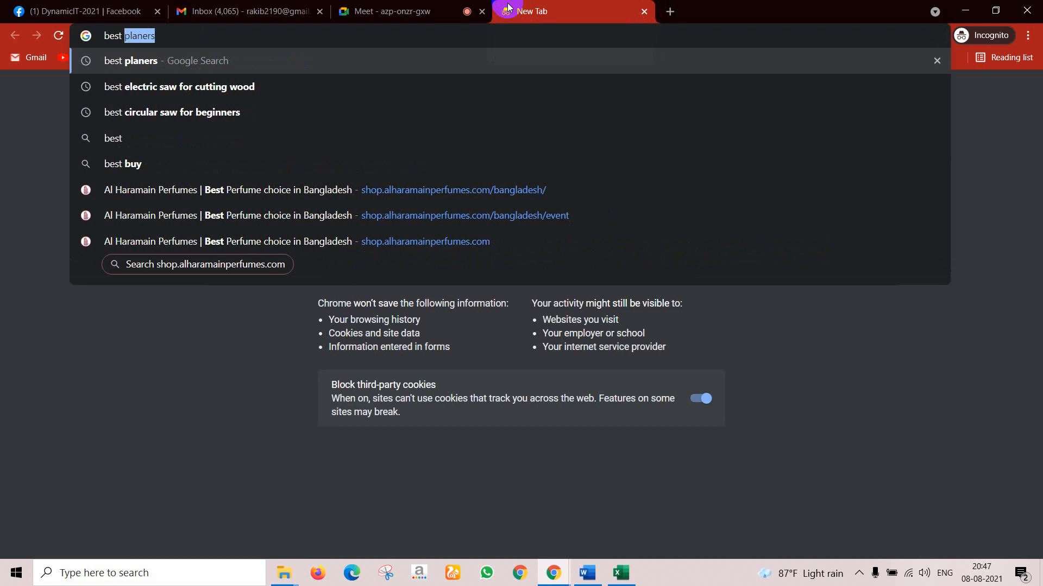
{"action": "type", "text": "free"}
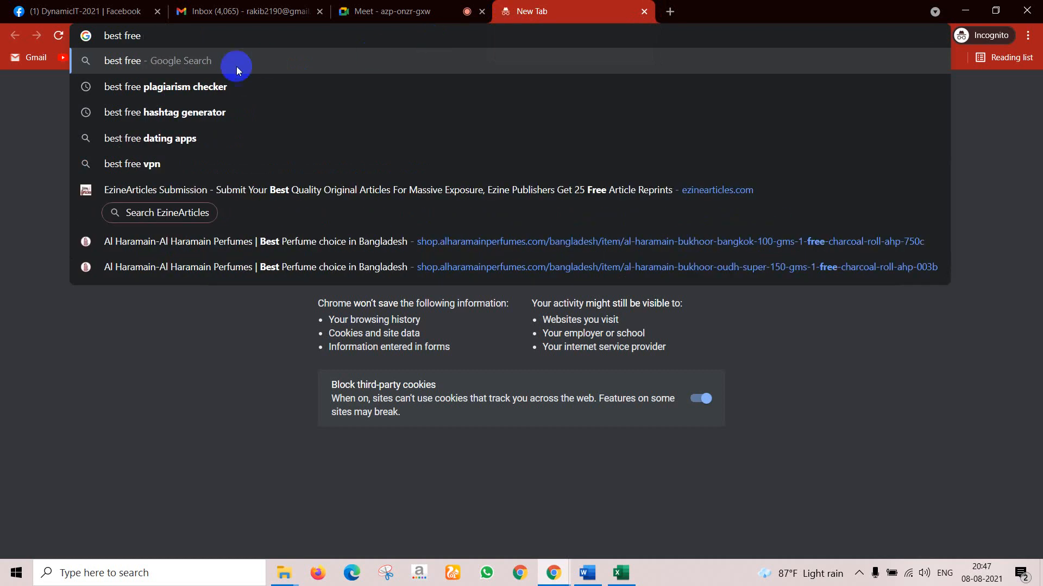
{"action": "left_click", "coordinate": [192, 112]}
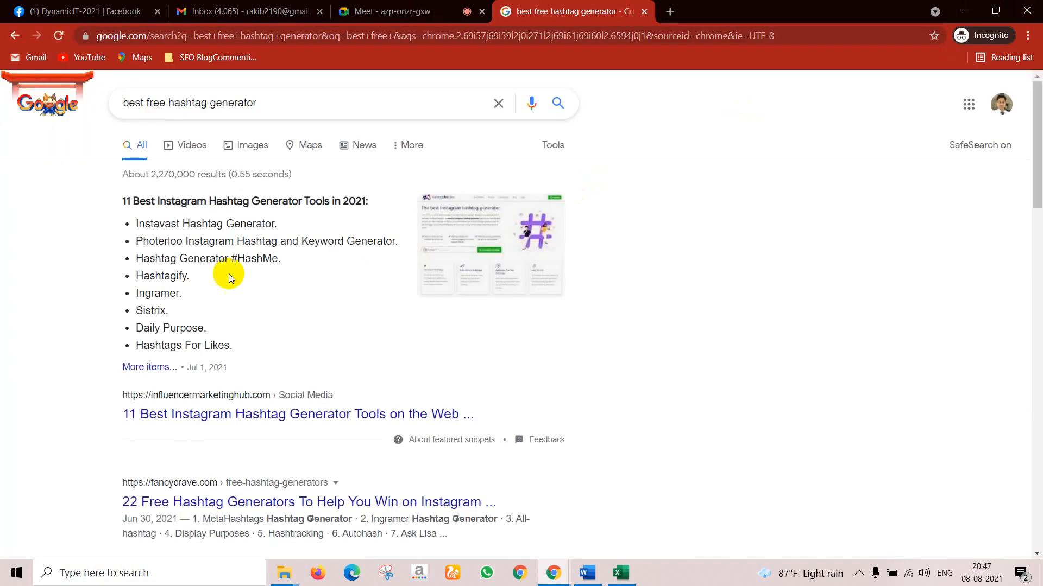
Step: Open the influencermarketinghub, fancycrave and shanebarker hashtag articles in background tabs, then view them
{"action": "middle_click", "coordinate": [233, 409]}
{"action": "scroll", "coordinate": [234, 409], "scroll_direction": "down", "scroll_amount": 1}
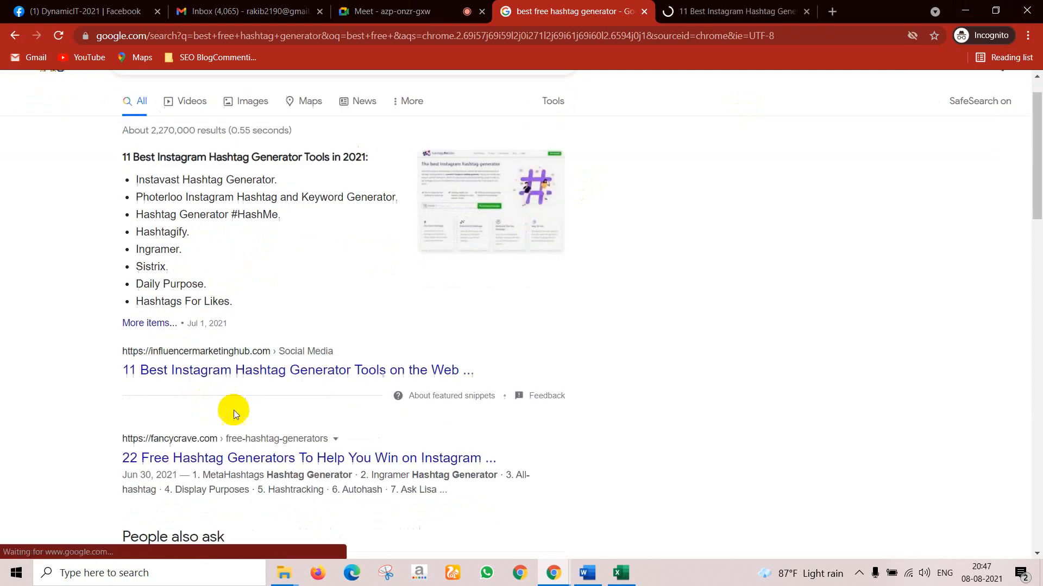
{"action": "middle_click", "coordinate": [232, 421]}
{"action": "scroll", "coordinate": [233, 420], "scroll_direction": "down", "scroll_amount": 4}
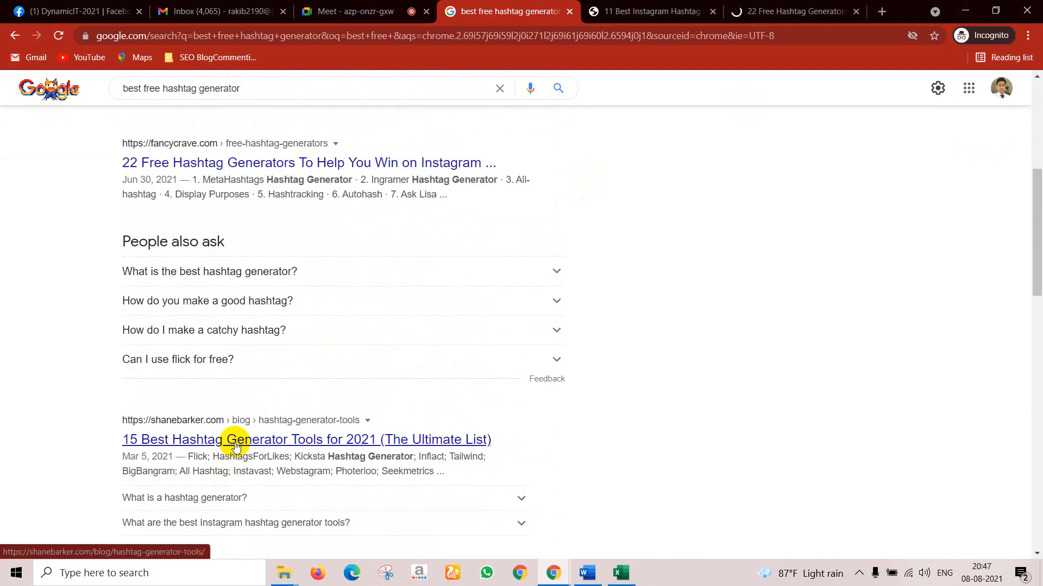
{"action": "middle_click", "coordinate": [235, 444]}
{"action": "scroll", "coordinate": [235, 445], "scroll_direction": "down", "scroll_amount": 3}
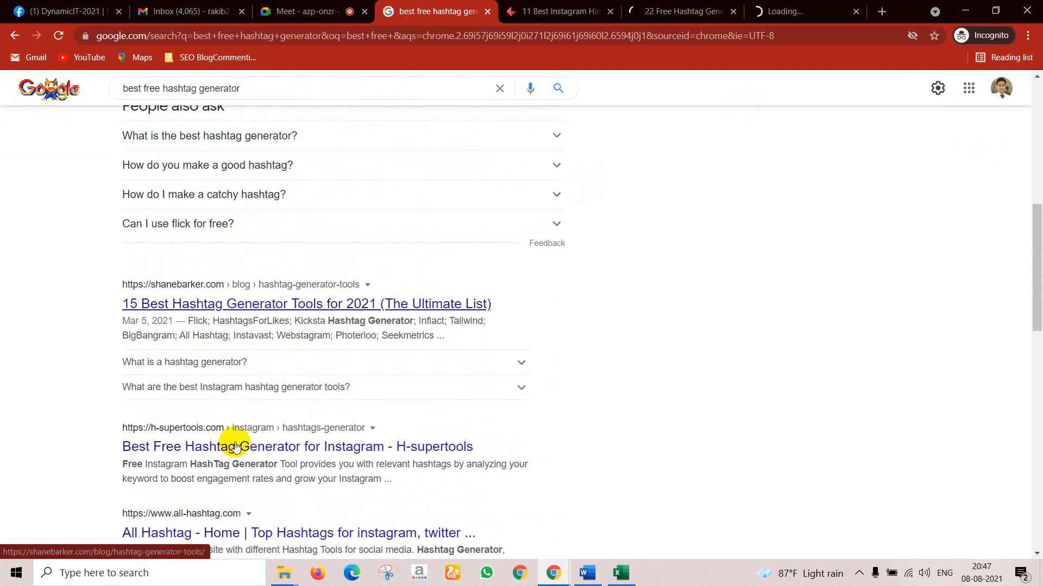
{"action": "left_click", "coordinate": [558, 7]}
{"action": "left_click", "coordinate": [646, 10]}
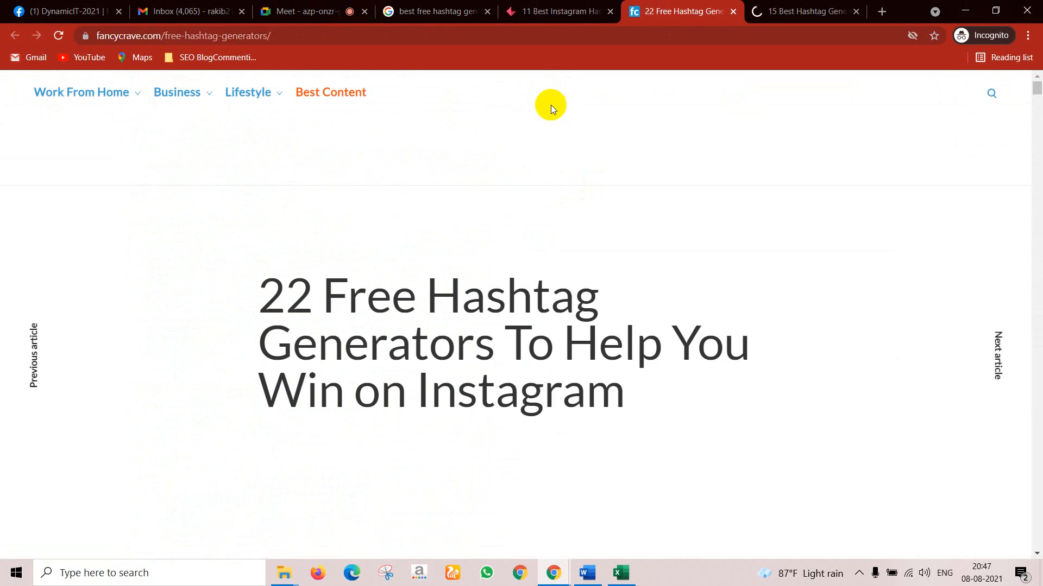
Step: Skim the 22 Free Hashtag Generators article, glance at the 15 Best tab, then return to Meet
{"action": "scroll", "coordinate": [476, 247], "scroll_direction": "down", "scroll_amount": 14}
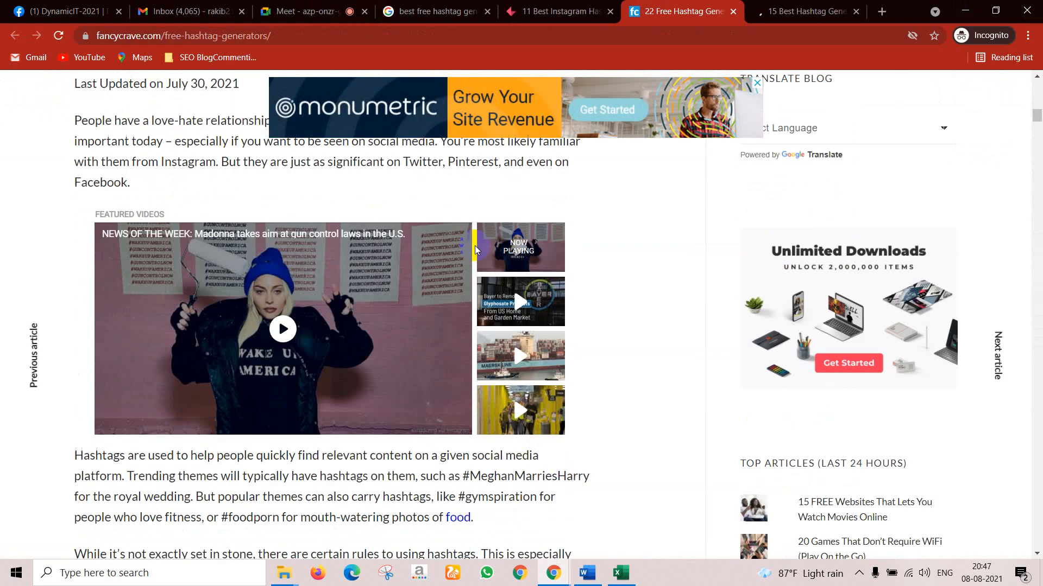
{"action": "left_click", "coordinate": [768, 11]}
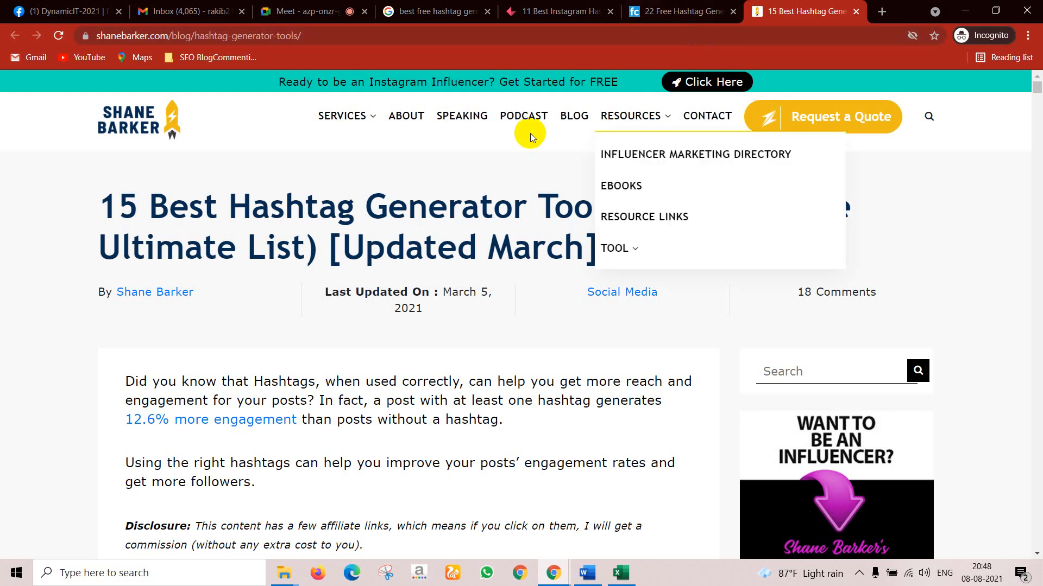
{"action": "left_click", "coordinate": [309, 10]}
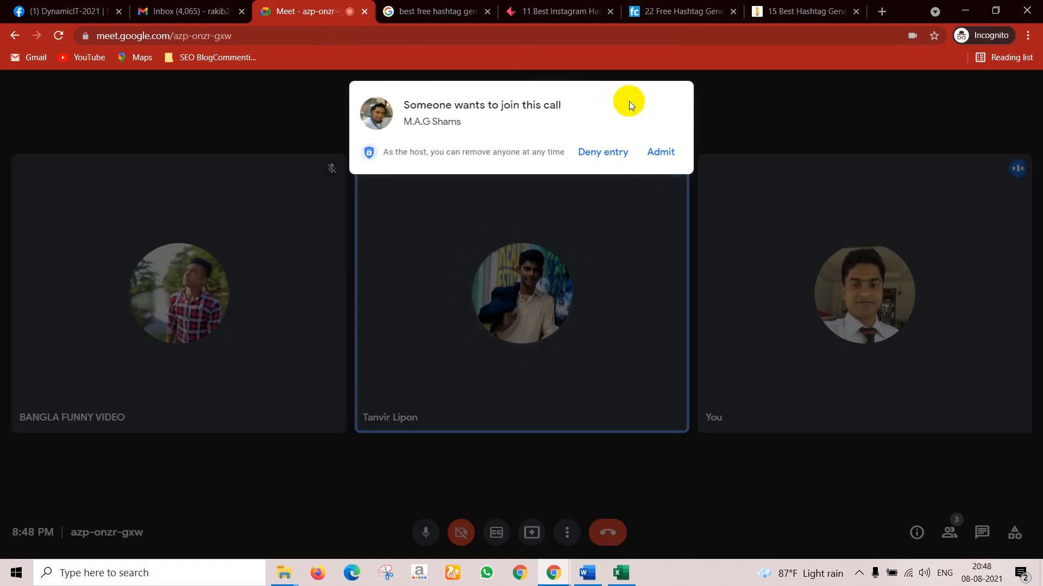
Step: Admit the waiting participant into the Google Meet call
{"action": "left_click", "coordinate": [655, 158]}
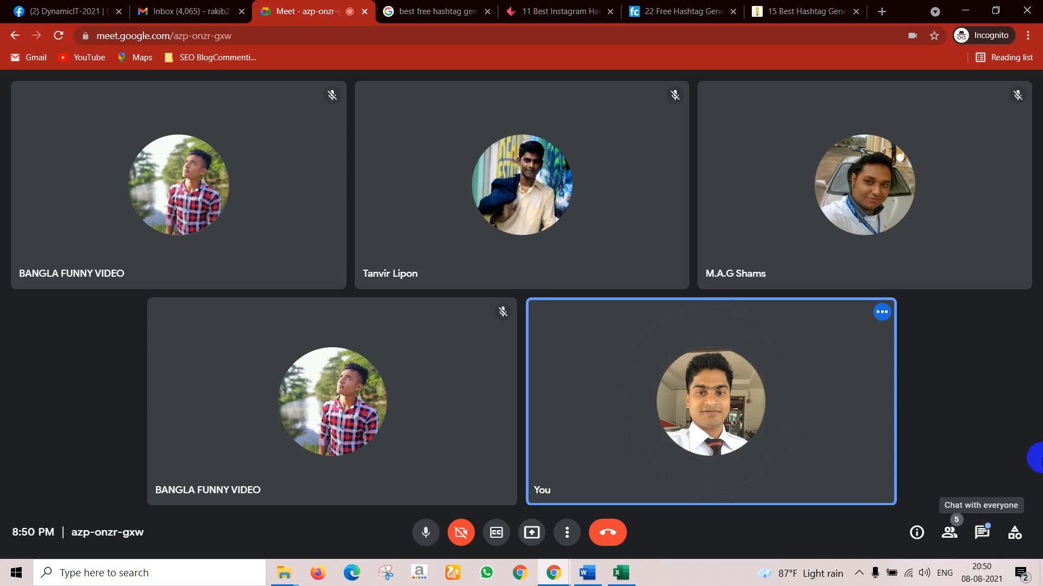
Step: Scroll through the 15 Best Hashtag Generator article
{"action": "left_click", "coordinate": [755, 9]}
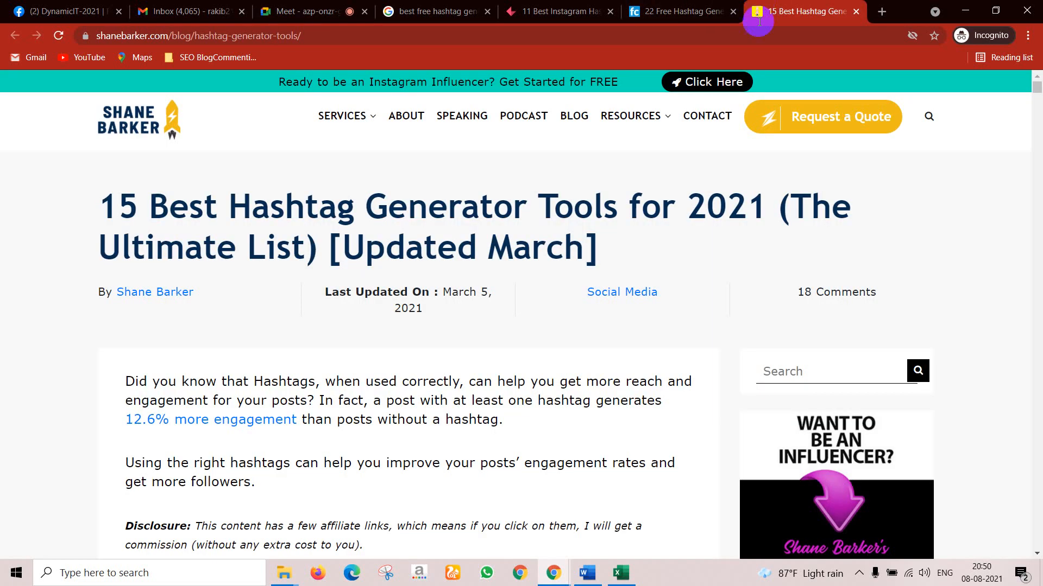
{"action": "scroll", "coordinate": [570, 217], "scroll_direction": "down", "scroll_amount": 10}
{"action": "scroll", "coordinate": [488, 278], "scroll_direction": "down", "scroll_amount": 3}
{"action": "scroll", "coordinate": [519, 215], "scroll_direction": "up", "scroll_amount": 5}
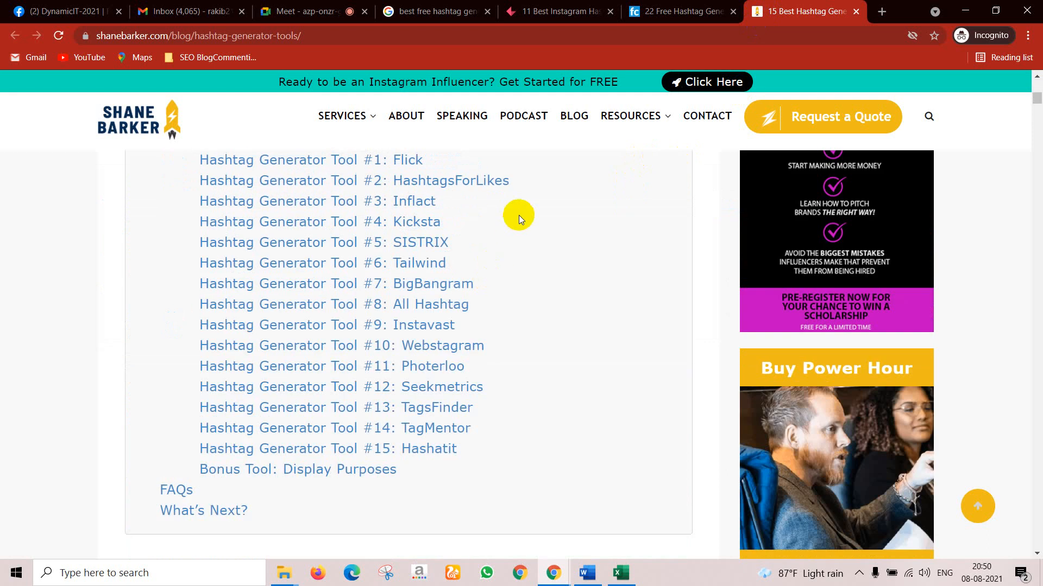
{"action": "scroll", "coordinate": [490, 263], "scroll_direction": "down", "scroll_amount": 7}
{"action": "scroll", "coordinate": [490, 259], "scroll_direction": "down", "scroll_amount": 15}
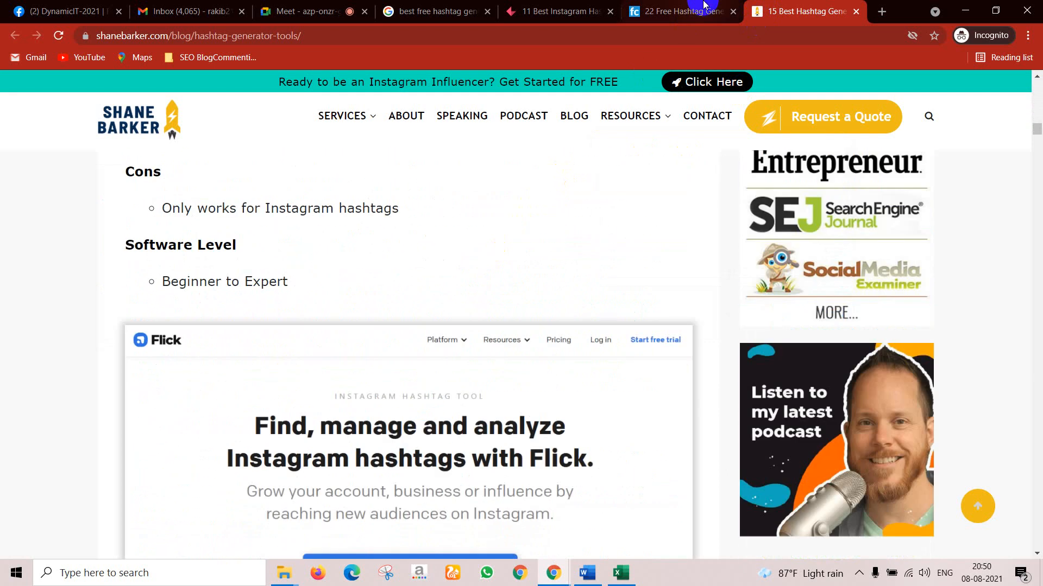
{"action": "scroll", "coordinate": [496, 435], "scroll_direction": "down", "scroll_amount": 14}
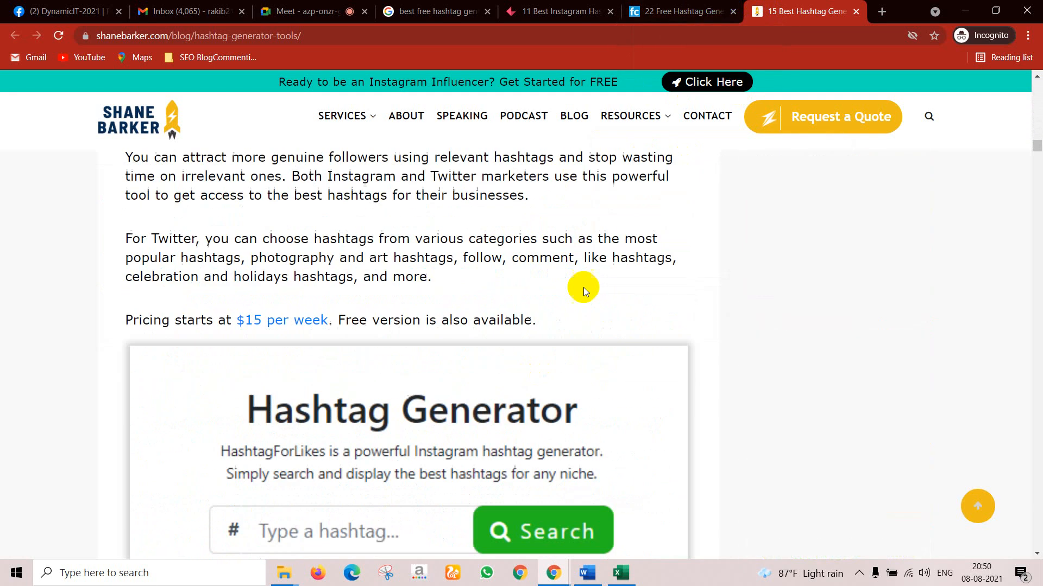
Step: Skim the 22 Free Hashtag Generators and 11 Best Instagram hashtag articles again
{"action": "left_click", "coordinate": [676, 11]}
{"action": "scroll", "coordinate": [520, 216], "scroll_direction": "down", "scroll_amount": 20}
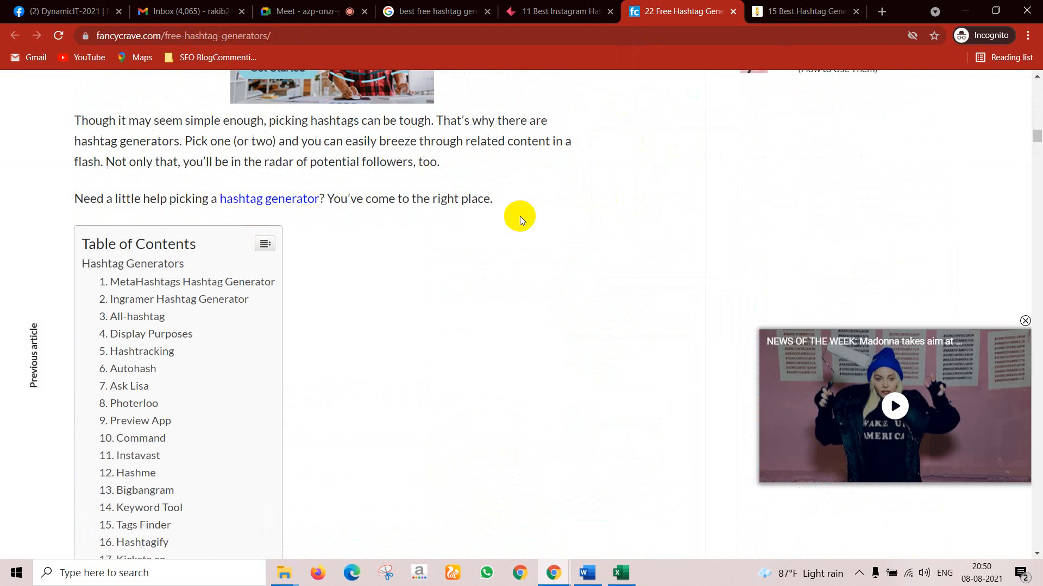
{"action": "scroll", "coordinate": [425, 214], "scroll_direction": "up", "scroll_amount": 4}
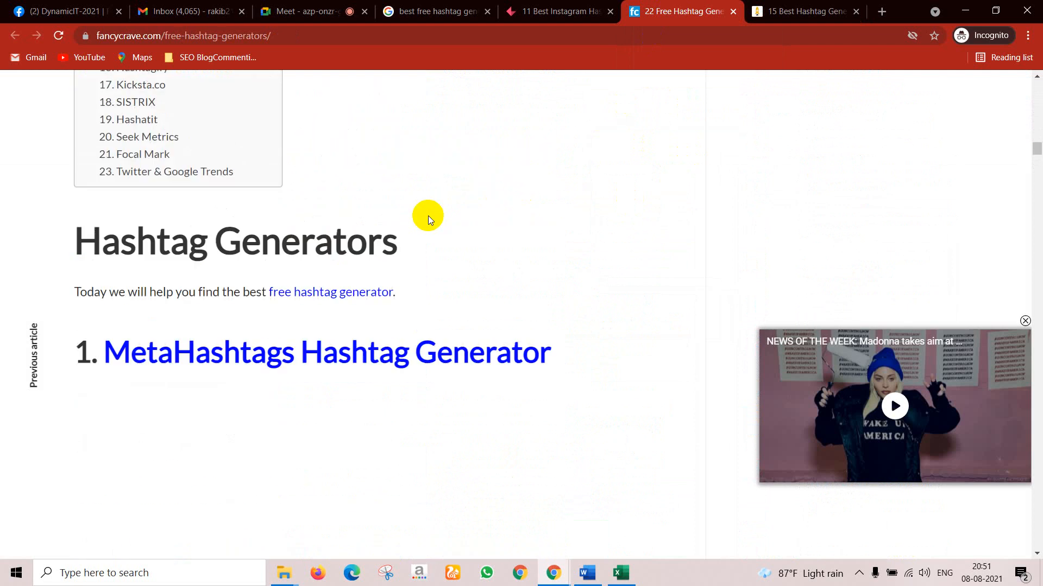
{"action": "scroll", "coordinate": [398, 226], "scroll_direction": "down", "scroll_amount": 10}
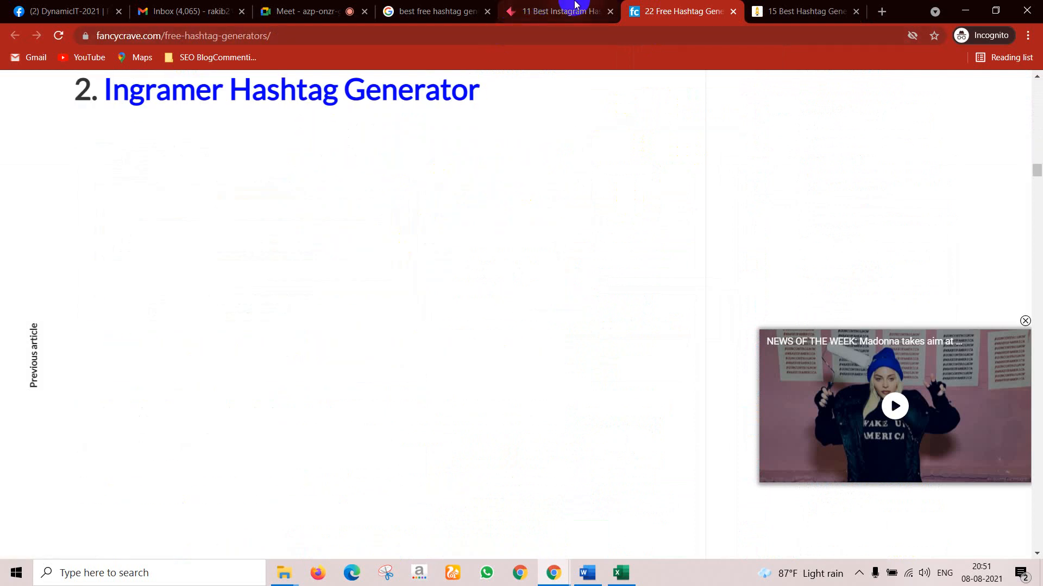
{"action": "left_click", "coordinate": [543, 10]}
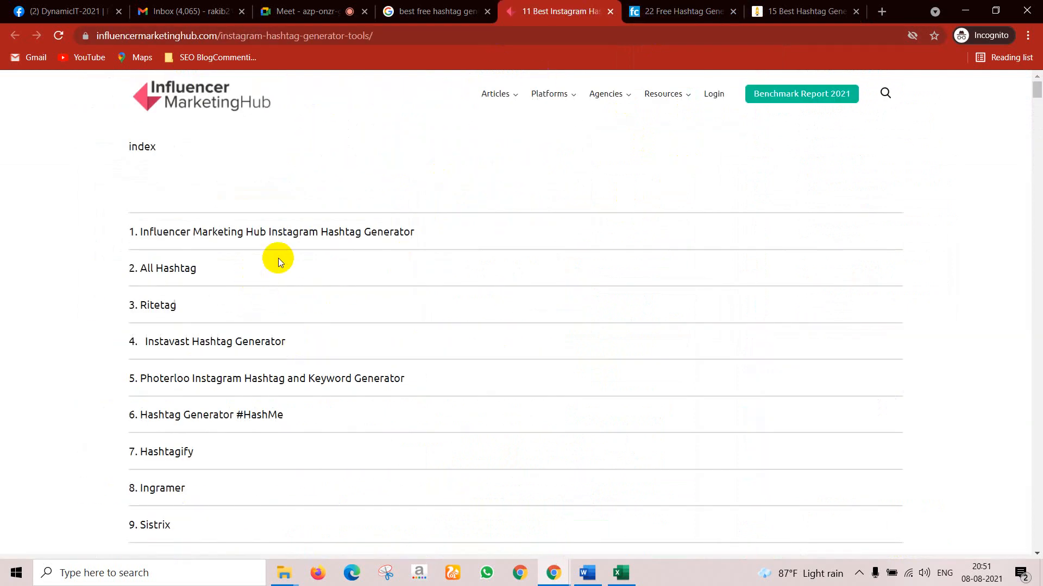
{"action": "scroll", "coordinate": [278, 258], "scroll_direction": "down", "scroll_amount": 6}
{"action": "scroll", "coordinate": [291, 259], "scroll_direction": "down", "scroll_amount": 4}
{"action": "scroll", "coordinate": [291, 259], "scroll_direction": "down", "scroll_amount": 15}
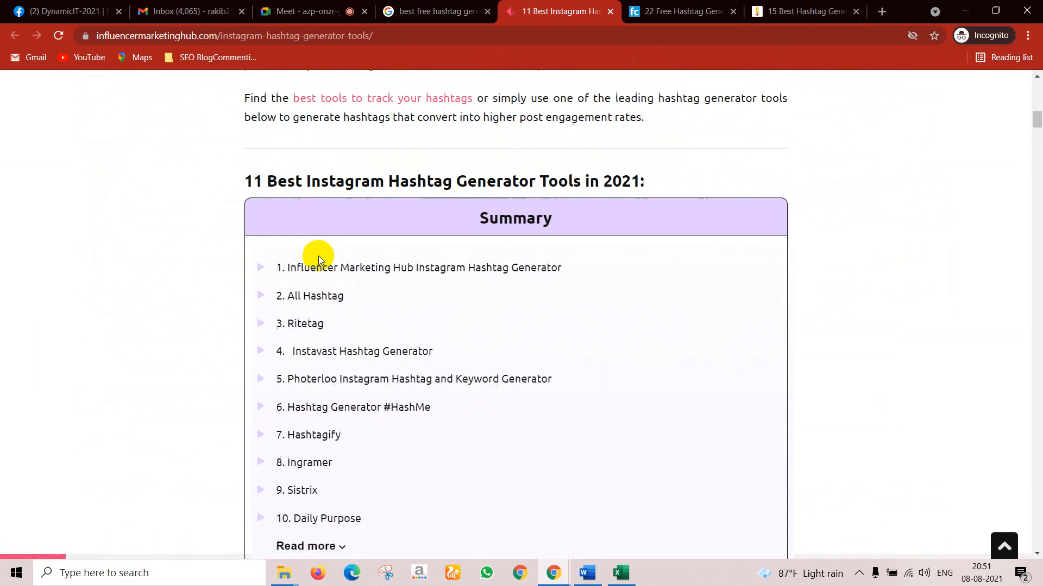
Step: Open the all-hashtag.com Hashtag Generator from the Google search results
{"action": "left_click", "coordinate": [434, 8]}
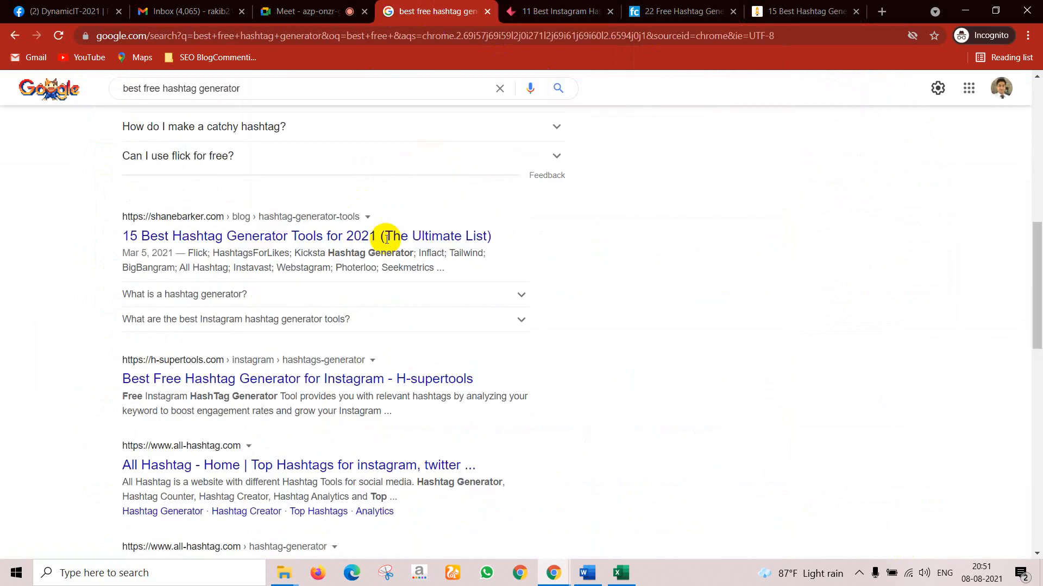
{"action": "scroll", "coordinate": [296, 337], "scroll_direction": "down", "scroll_amount": 6}
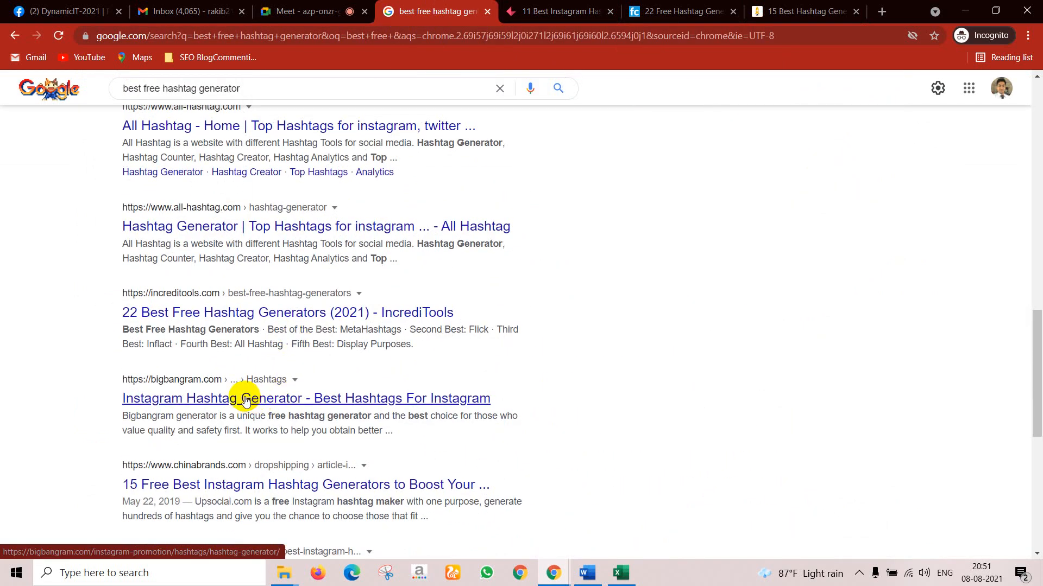
{"action": "left_click", "coordinate": [258, 211]}
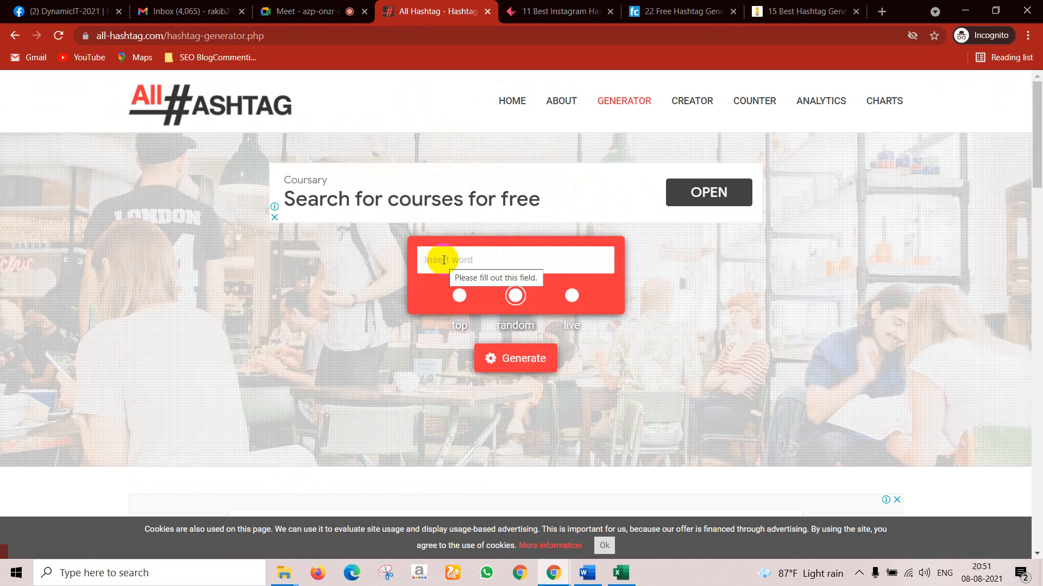
Step: Generate random hashtags for the keyword SEO on All Hashtag
{"action": "left_click", "coordinate": [443, 260]}
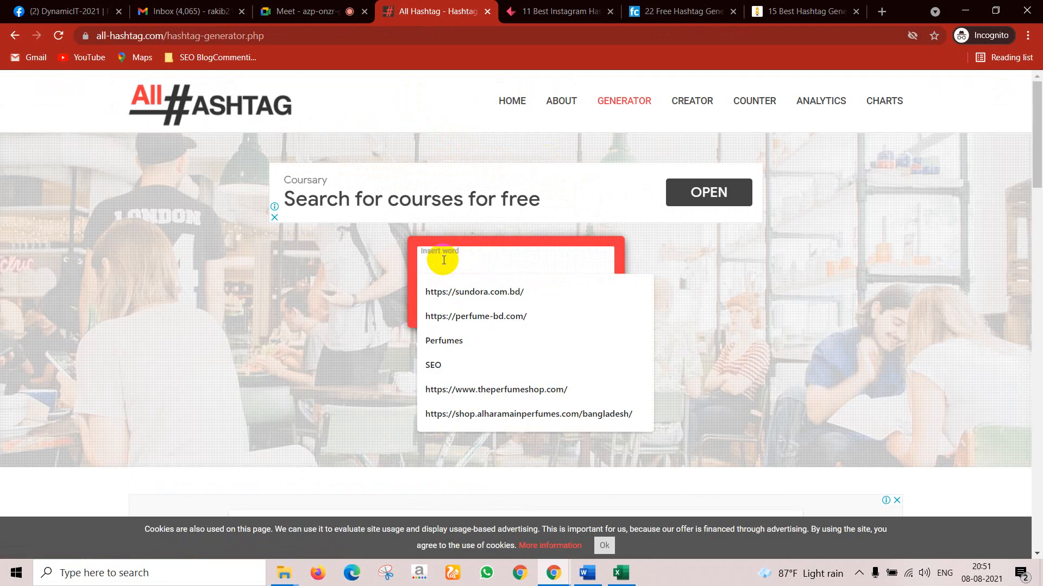
{"action": "left_click", "coordinate": [449, 364]}
{"action": "left_click", "coordinate": [513, 308]}
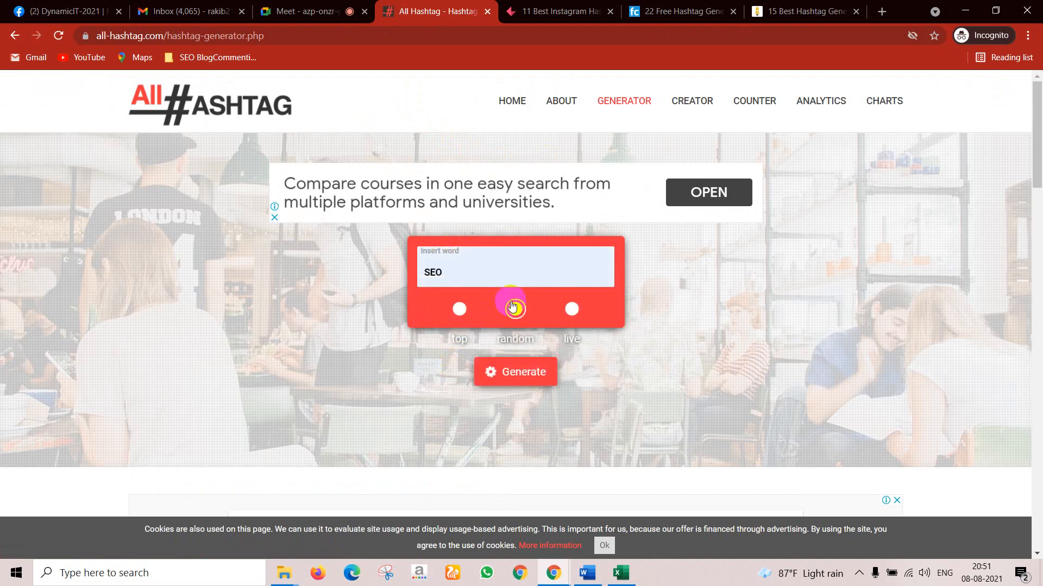
{"action": "left_click", "coordinate": [508, 369]}
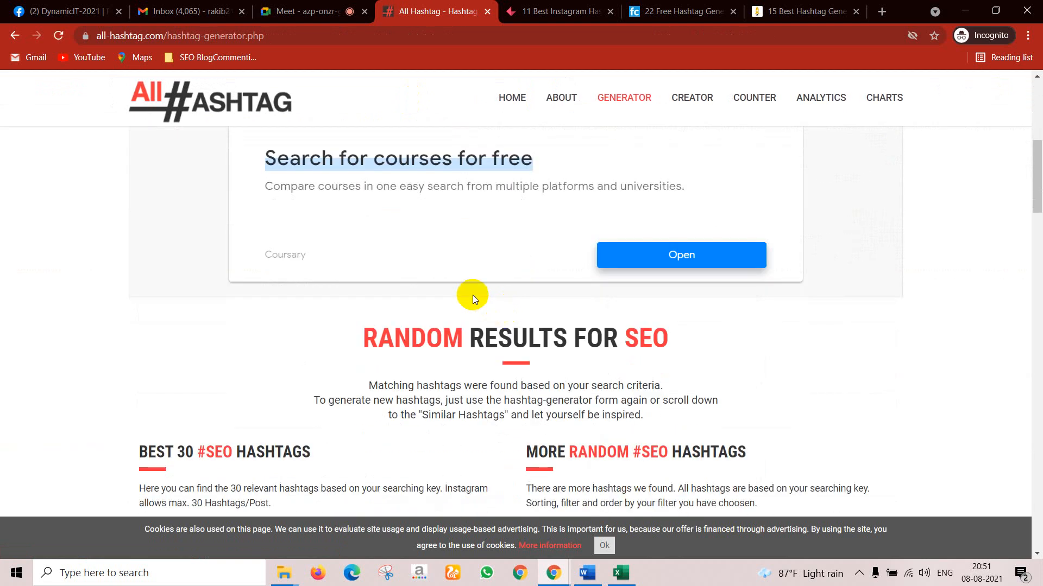
Step: Review the 30 SEO hashtag results, then switch back to the Google Meet call
{"action": "scroll", "coordinate": [446, 266], "scroll_direction": "down", "scroll_amount": 7}
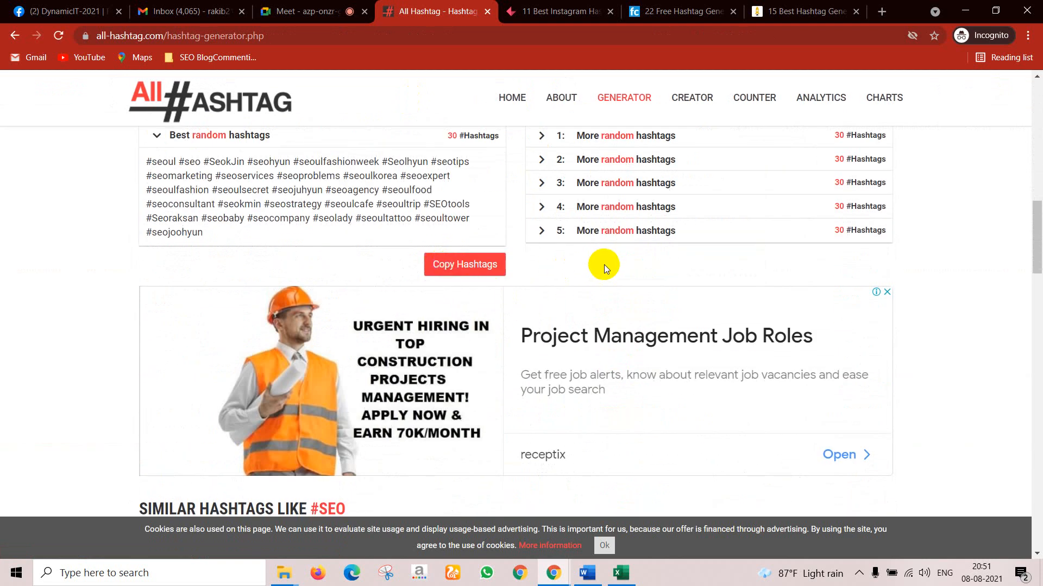
{"action": "scroll", "coordinate": [601, 265], "scroll_direction": "up", "scroll_amount": 1}
{"action": "scroll", "coordinate": [326, 267], "scroll_direction": "down", "scroll_amount": 3}
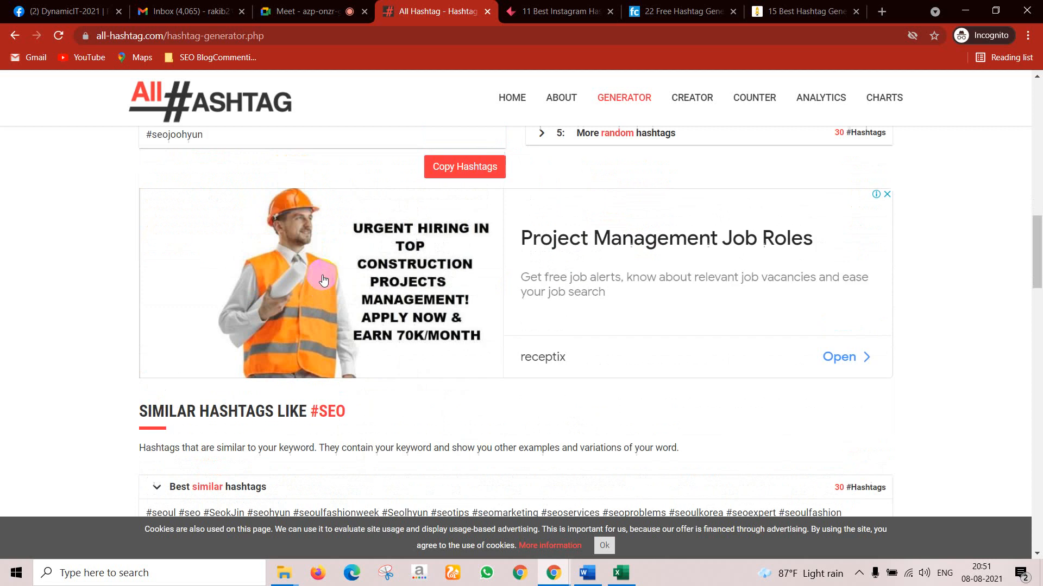
{"action": "scroll", "coordinate": [150, 302], "scroll_direction": "up", "scroll_amount": 5}
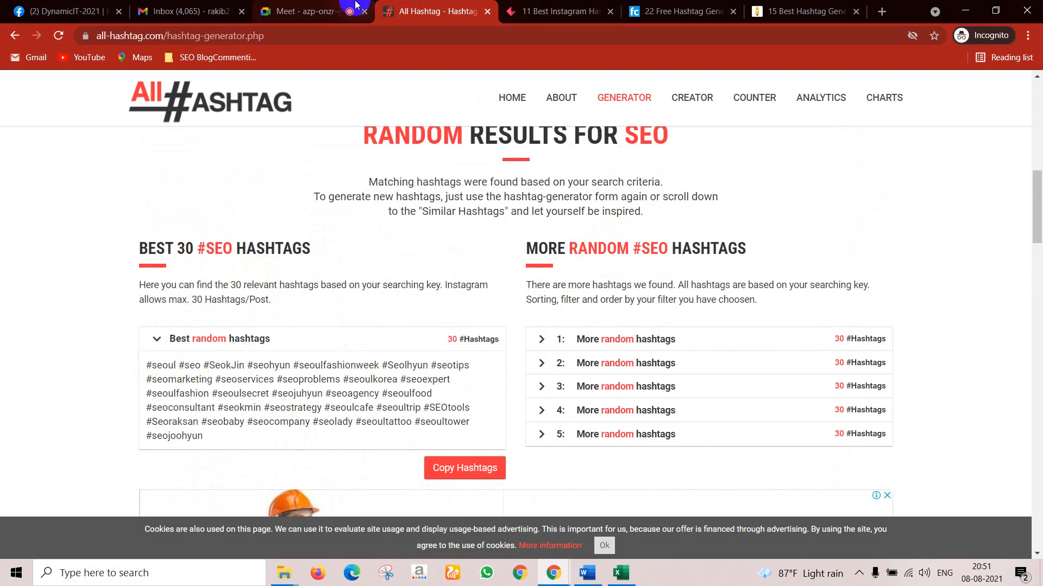
{"action": "left_click", "coordinate": [304, 10]}
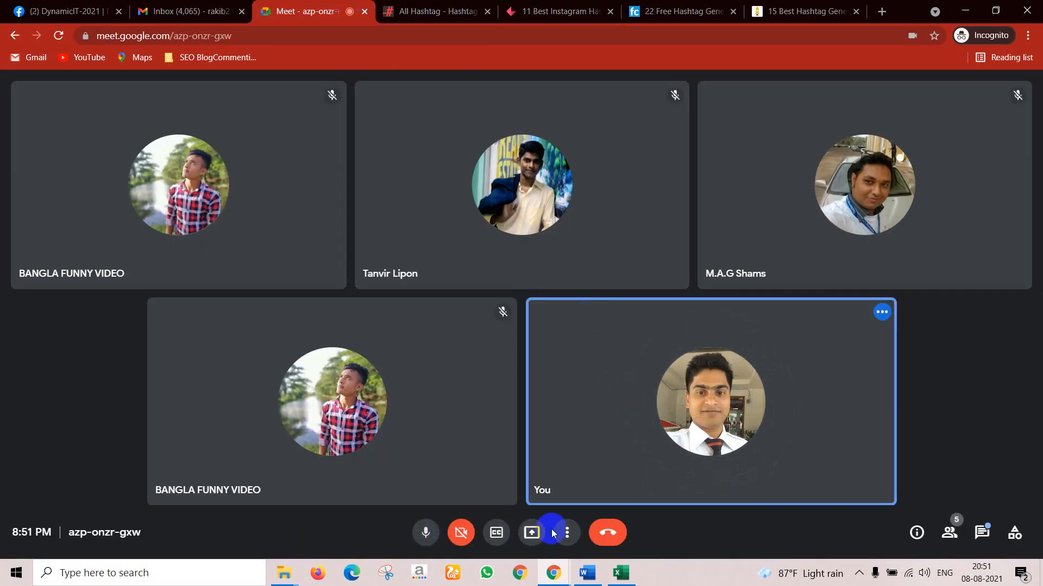
Step: Present your entire screen to the Meet call, then view the 15 Best Hashtag Generator article
{"action": "left_click", "coordinate": [532, 534]}
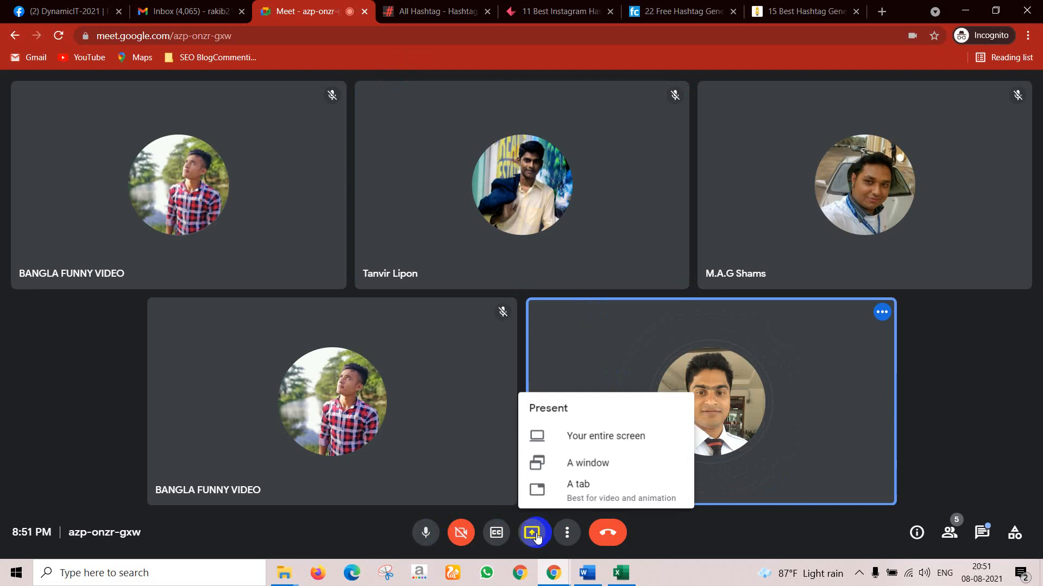
{"action": "left_click", "coordinate": [578, 434]}
{"action": "left_click", "coordinate": [477, 203]}
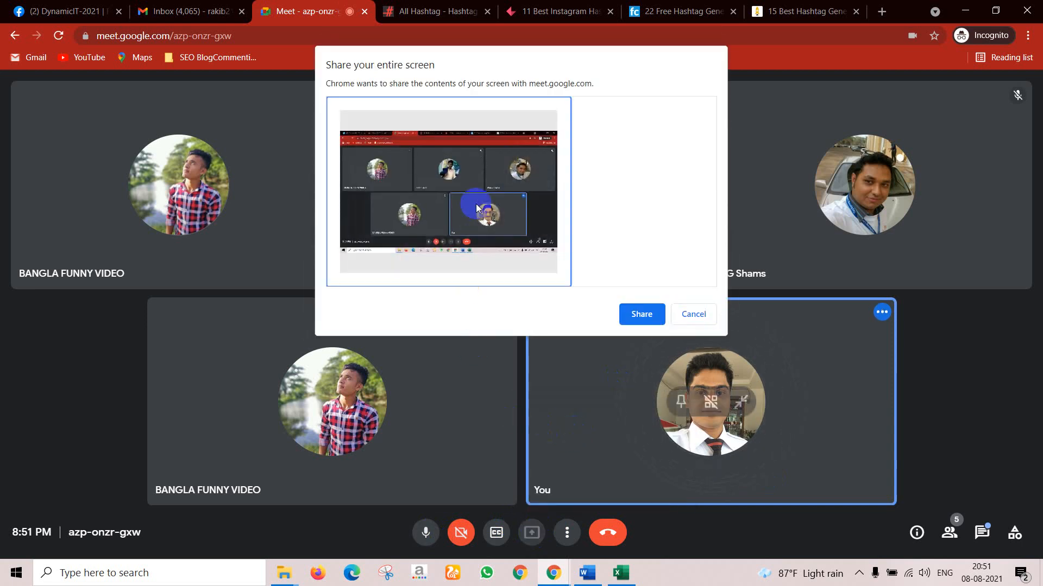
{"action": "left_click", "coordinate": [634, 314]}
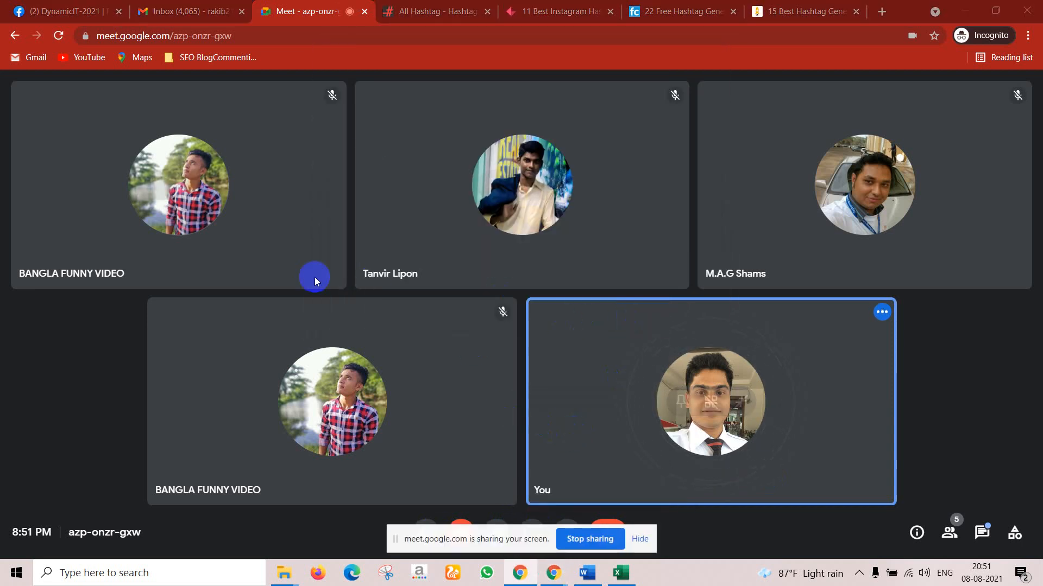
{"action": "left_click", "coordinate": [639, 539]}
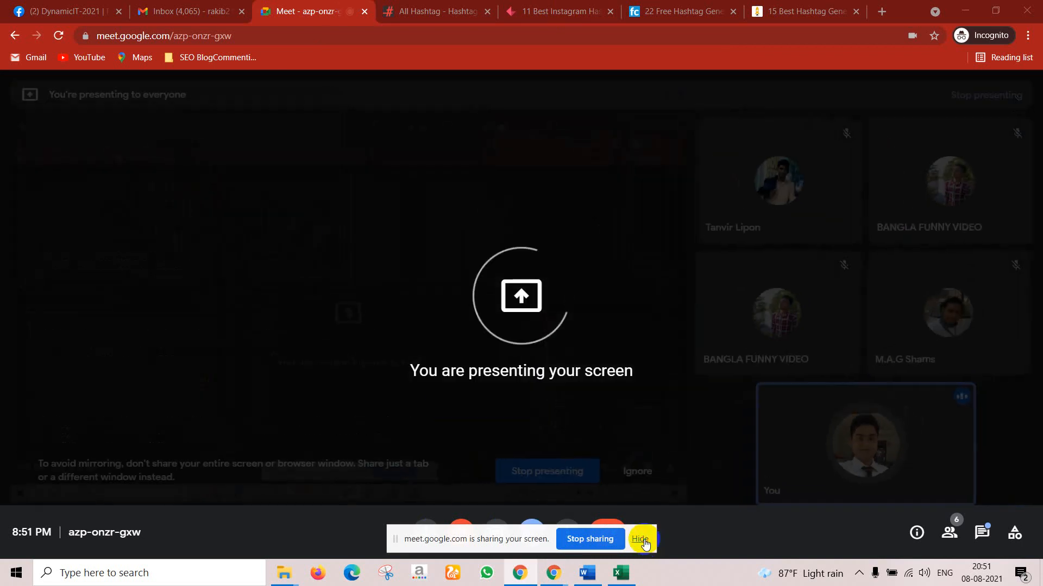
{"action": "left_click", "coordinate": [813, 10]}
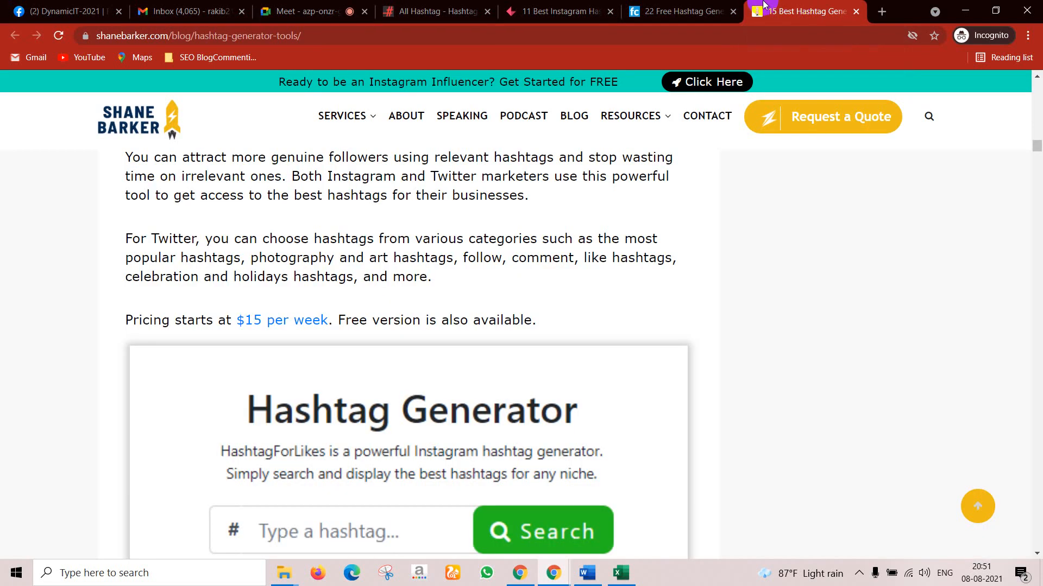
Step: Scroll the fancycrave 22 Free Hashtag Generators article through the MetaHashtags and Ingramer sections
{"action": "left_click", "coordinate": [726, 5]}
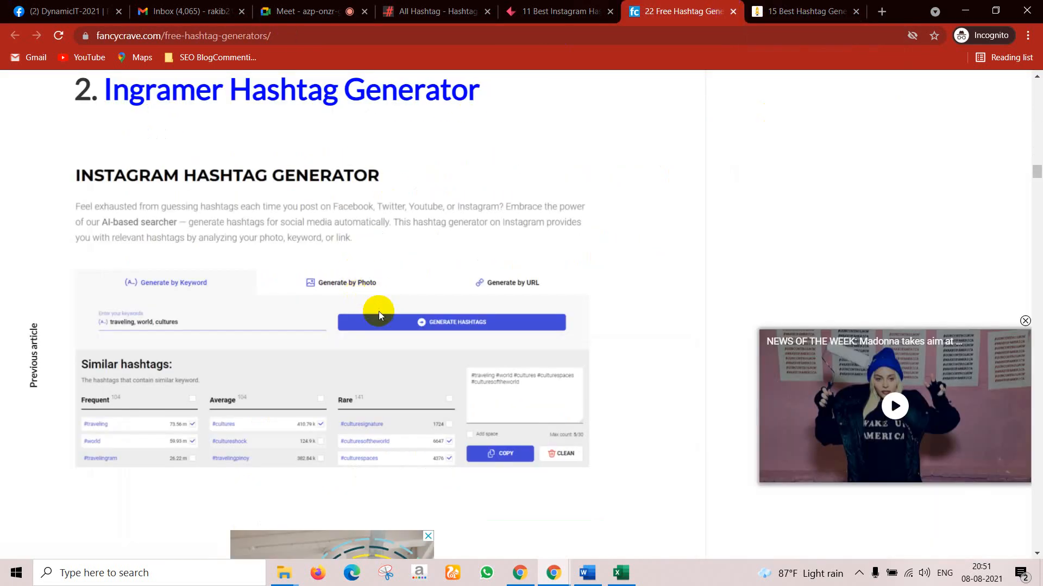
{"action": "scroll", "coordinate": [380, 310], "scroll_direction": "up", "scroll_amount": 15}
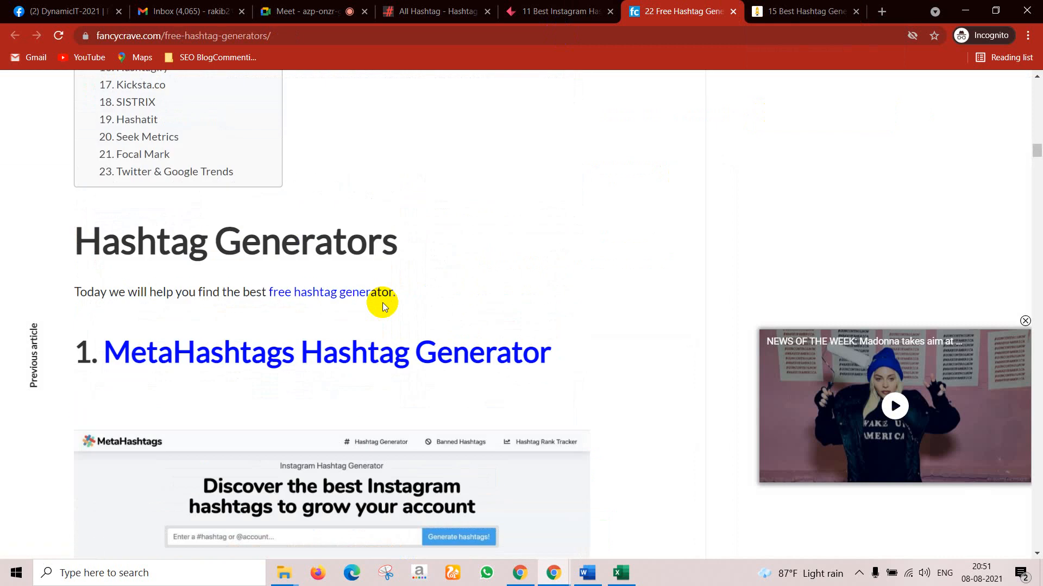
{"action": "scroll", "coordinate": [378, 305], "scroll_direction": "up", "scroll_amount": 1}
{"action": "scroll", "coordinate": [365, 298], "scroll_direction": "down", "scroll_amount": 5}
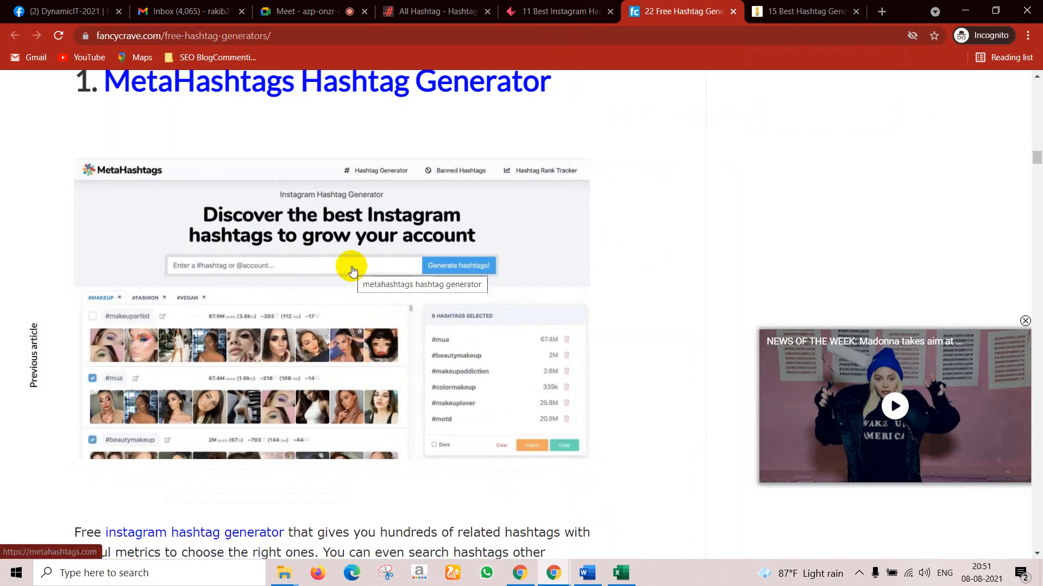
{"action": "scroll", "coordinate": [353, 270], "scroll_direction": "up", "scroll_amount": 20}
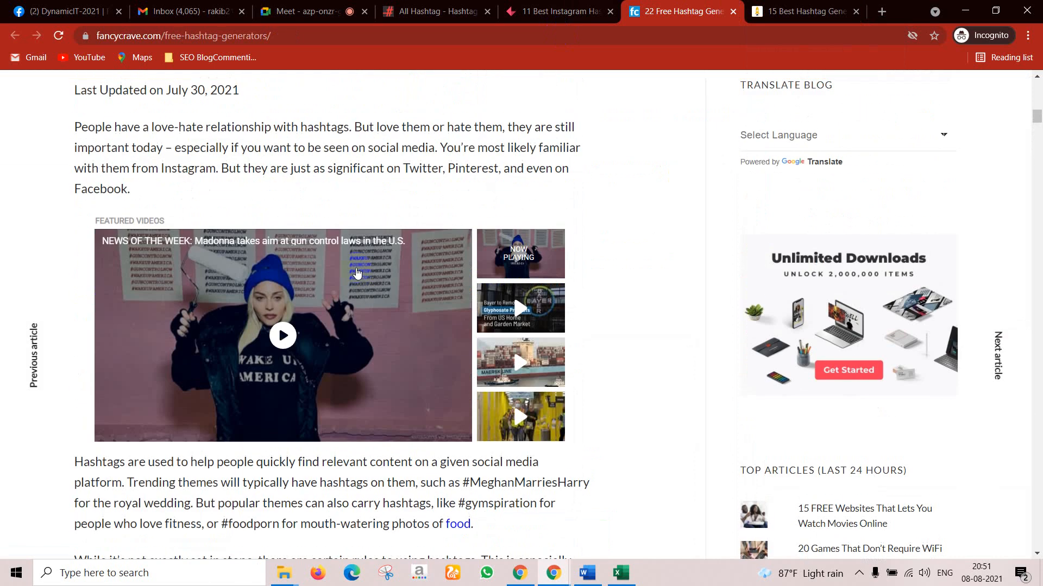
{"action": "scroll", "coordinate": [357, 272], "scroll_direction": "up", "scroll_amount": 12}
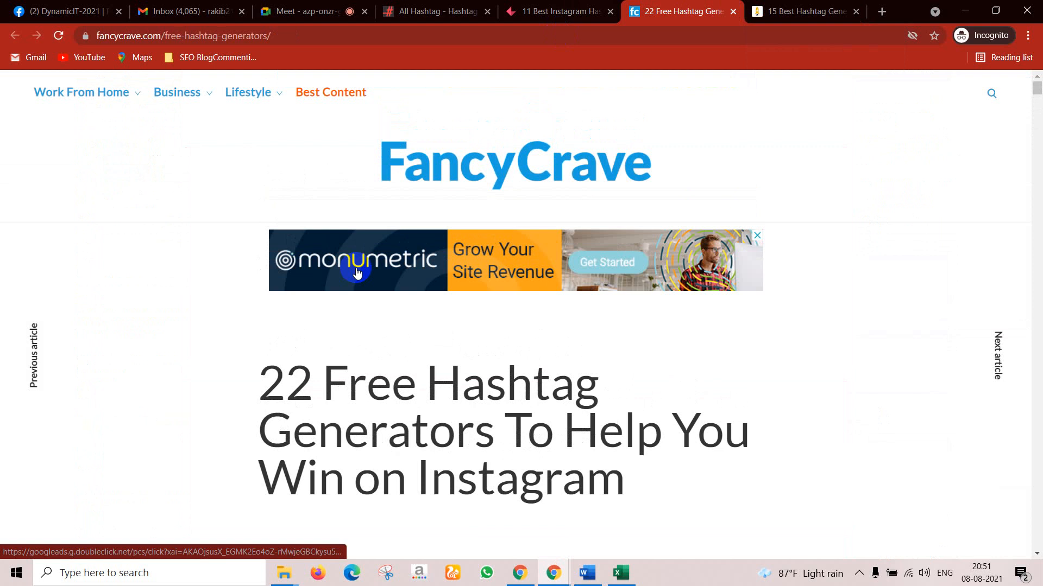
{"action": "scroll", "coordinate": [356, 273], "scroll_direction": "down", "scroll_amount": 15}
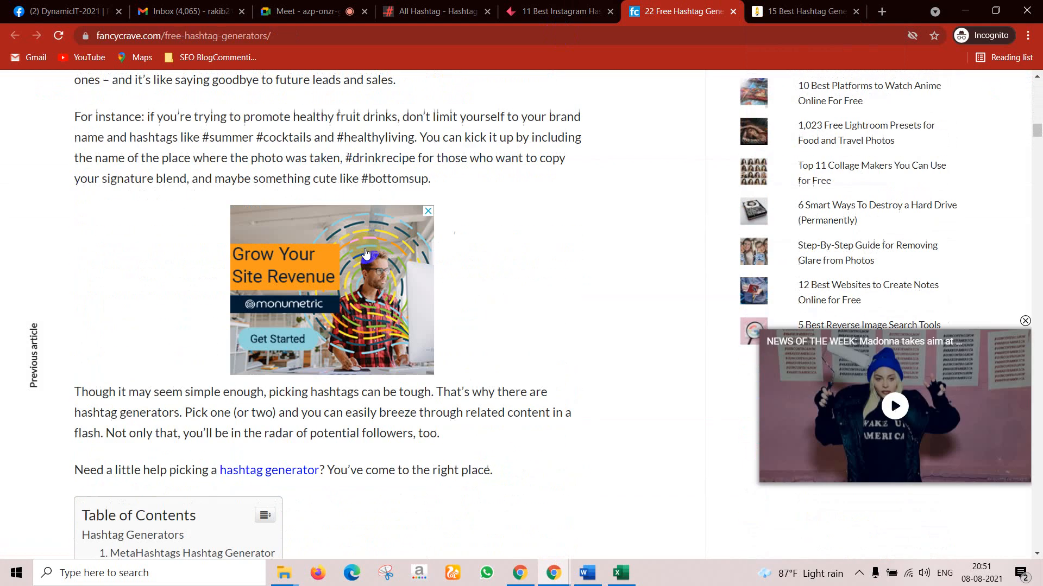
{"action": "scroll", "coordinate": [365, 254], "scroll_direction": "down", "scroll_amount": 20}
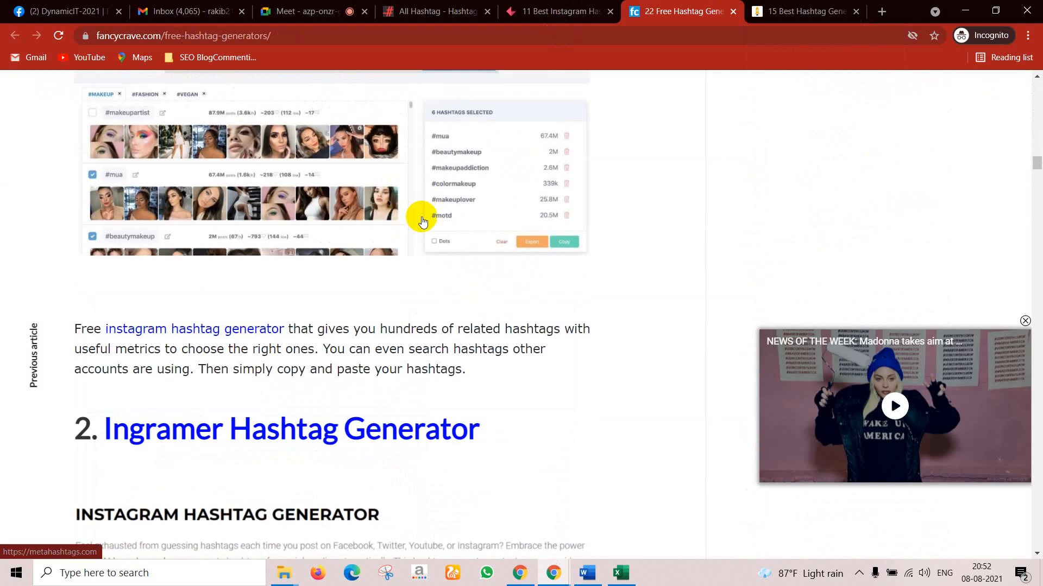
{"action": "scroll", "coordinate": [423, 222], "scroll_direction": "down", "scroll_amount": 2}
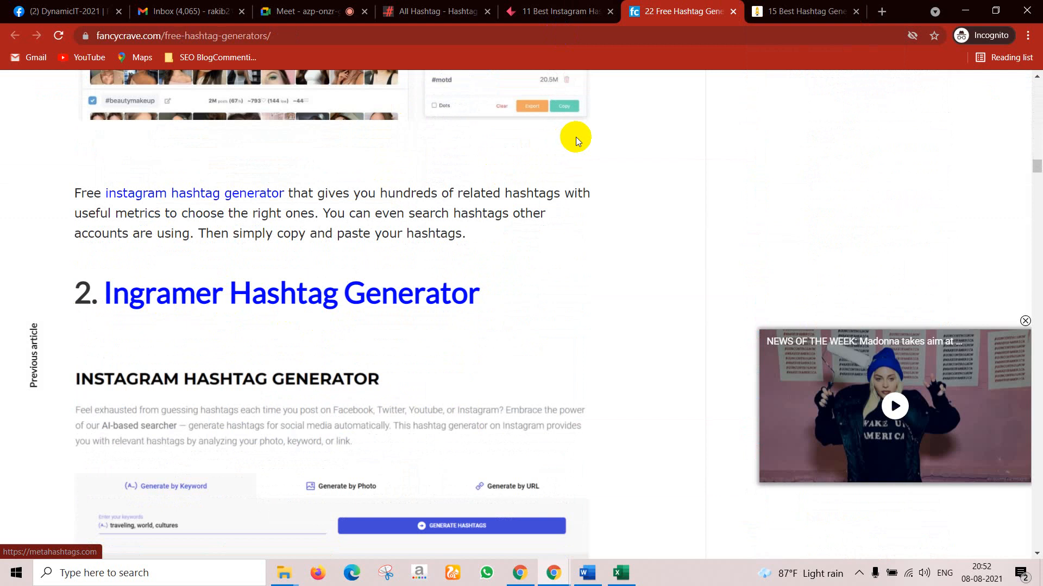
{"action": "scroll", "coordinate": [270, 298], "scroll_direction": "down", "scroll_amount": 9}
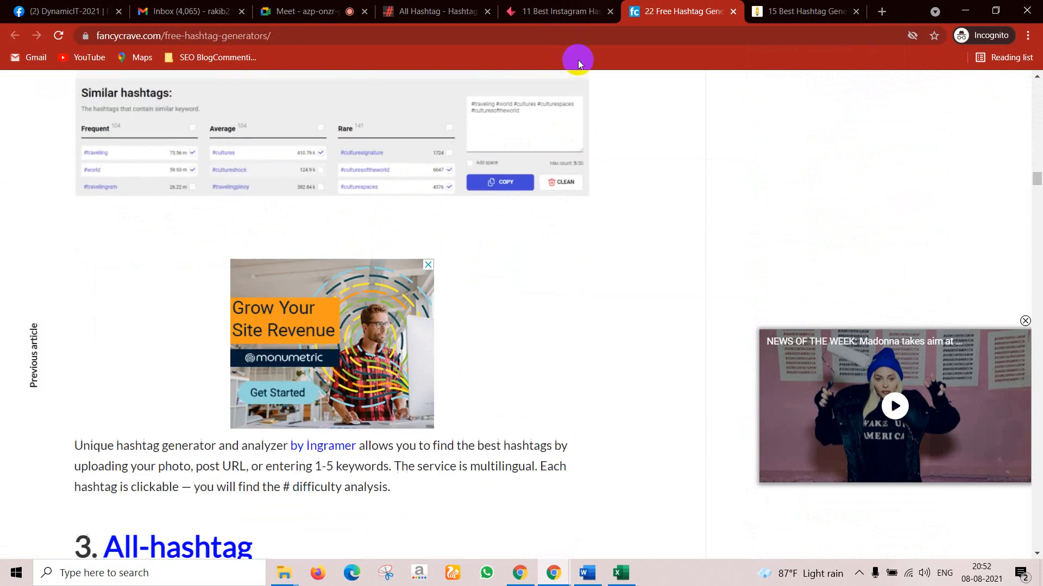
{"action": "left_click", "coordinate": [556, 11]}
Step: On All Hashtag, replace SEO with digitalmarketing and generate random hashtags
{"action": "left_click", "coordinate": [472, 6]}
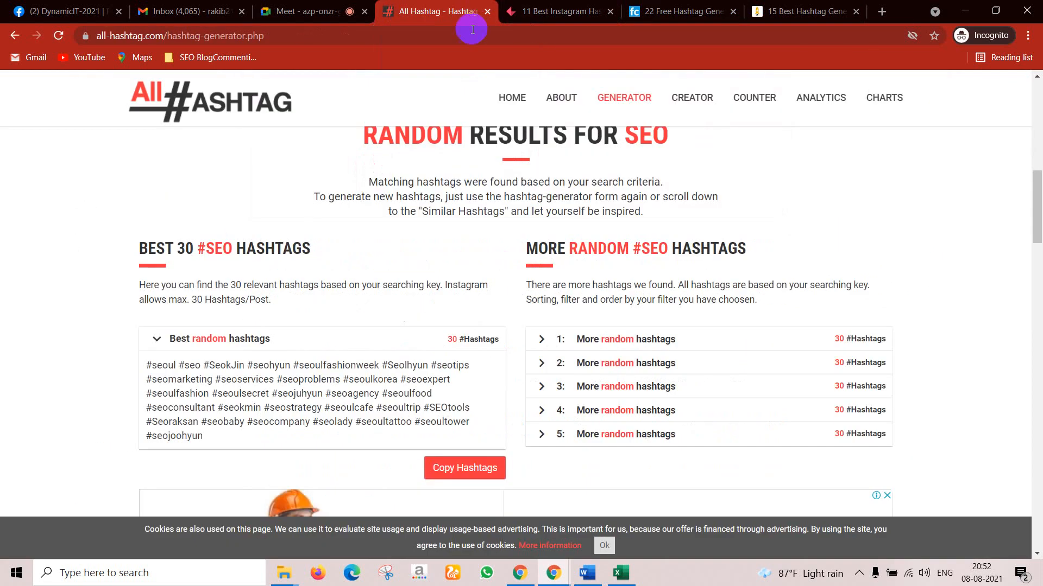
{"action": "scroll", "coordinate": [465, 337], "scroll_direction": "up", "scroll_amount": 3}
{"action": "scroll", "coordinate": [341, 360], "scroll_direction": "up", "scroll_amount": 5}
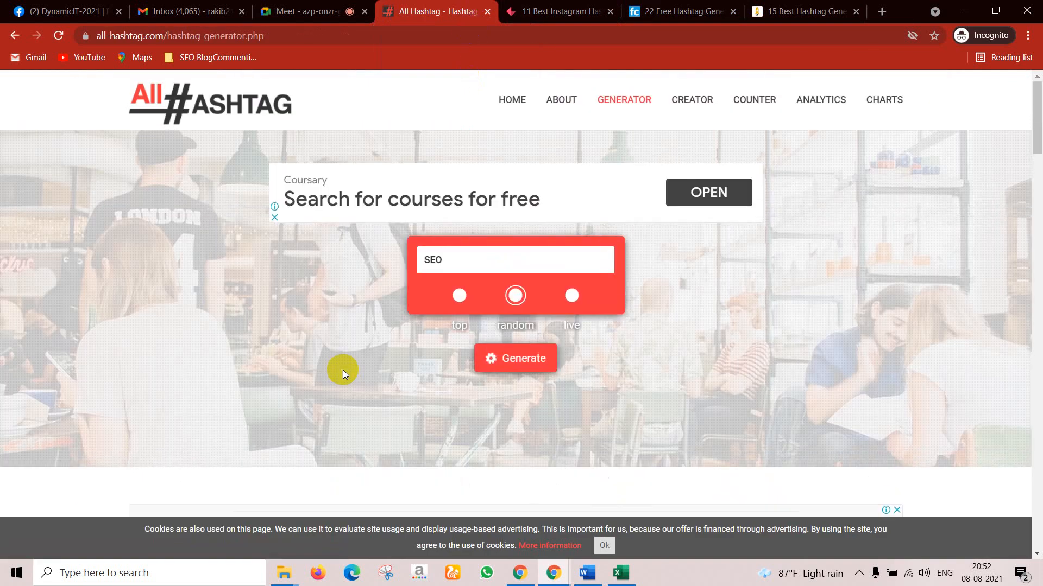
{"action": "left_click_drag", "start_coordinate": [466, 261], "coordinate": [409, 257]}
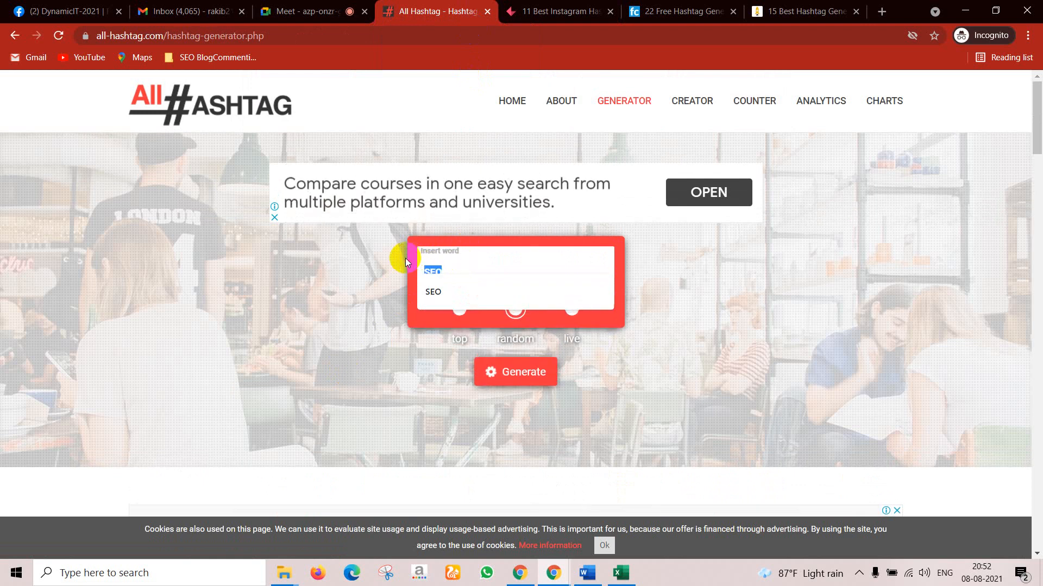
{"action": "type", "text": "digi"}
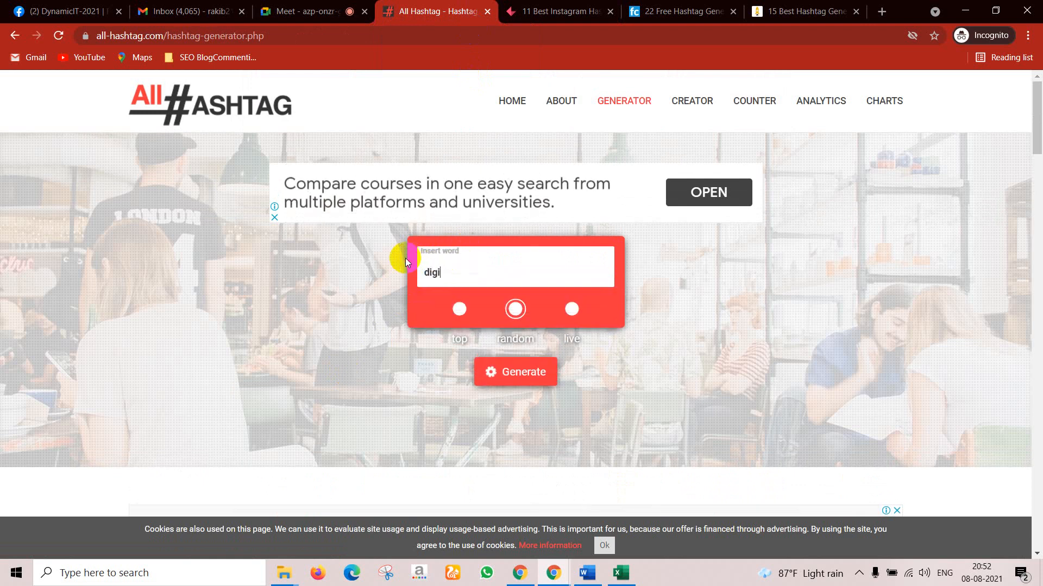
{"action": "type", "text": "talmarketing"}
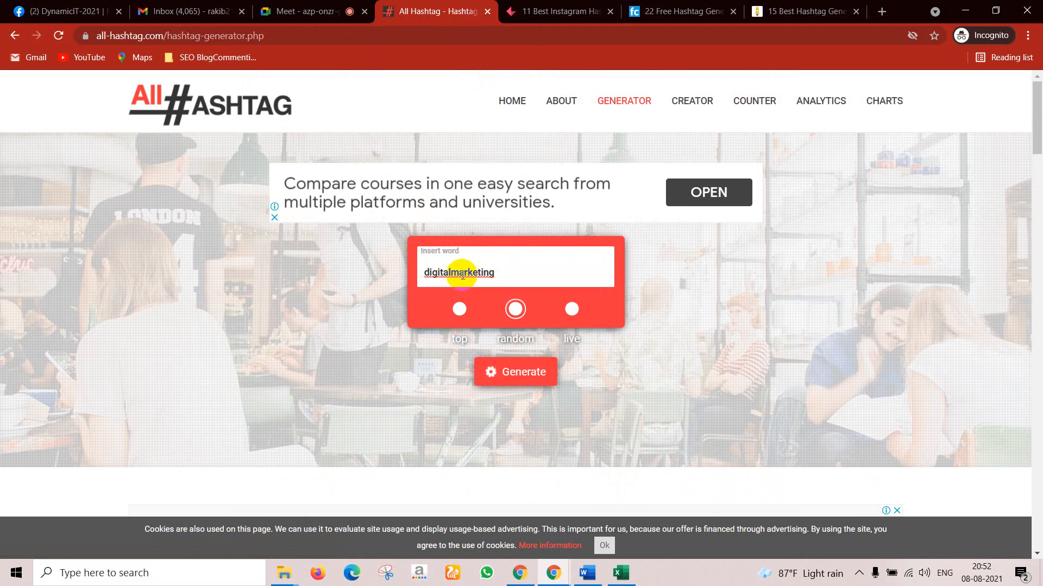
{"action": "left_click", "coordinate": [516, 374]}
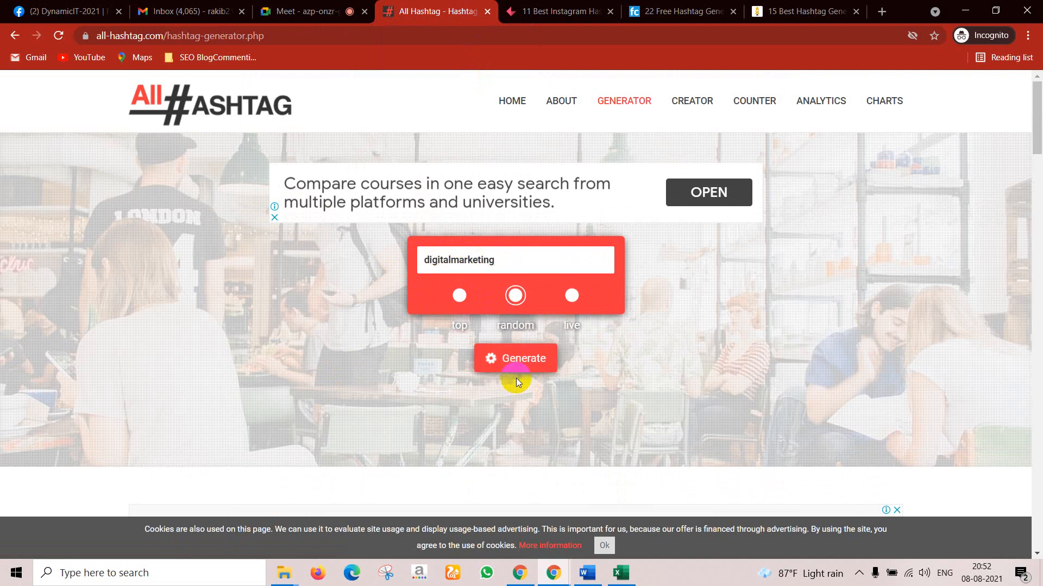
{"action": "left_click", "coordinate": [514, 365]}
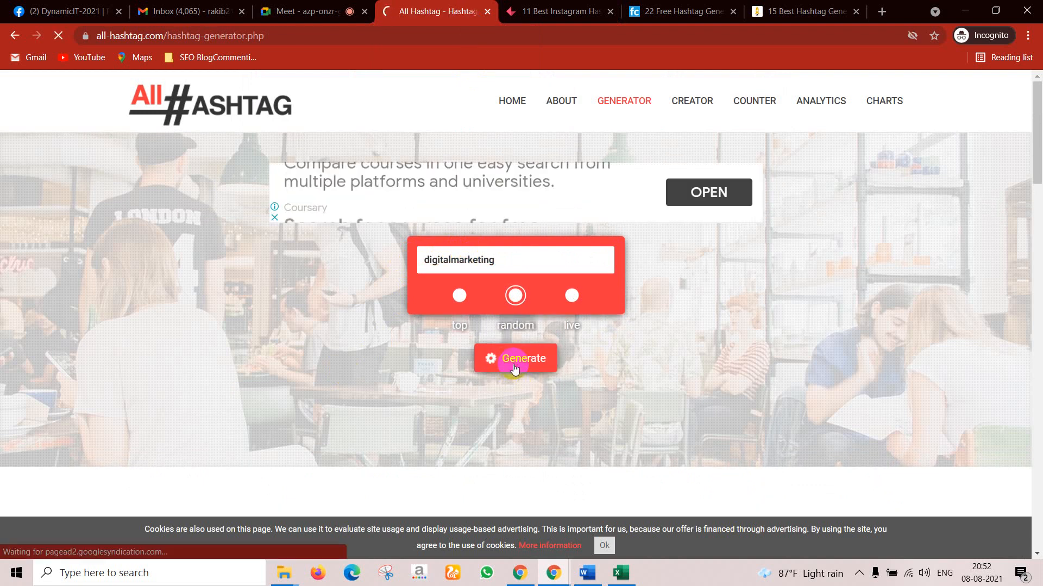
{"action": "scroll", "coordinate": [283, 440], "scroll_direction": "down", "scroll_amount": 6}
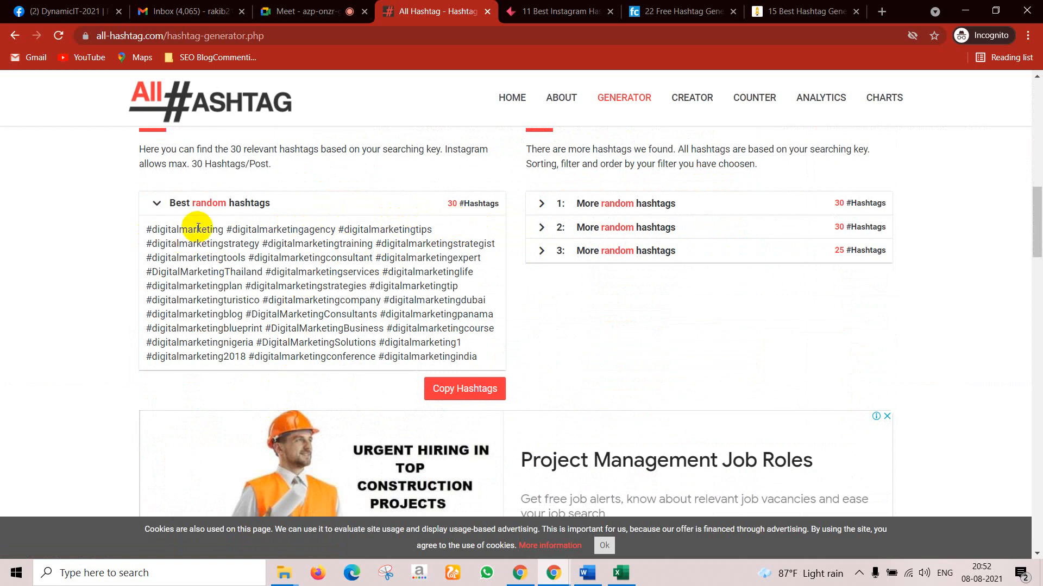
Step: Copy the #digitalmarketing hashtag and switch to the DynamicIT-2021 Facebook group tab
{"action": "left_click_drag", "start_coordinate": [223, 230], "coordinate": [147, 230]}
{"action": "key", "text": "ctrl+c"}
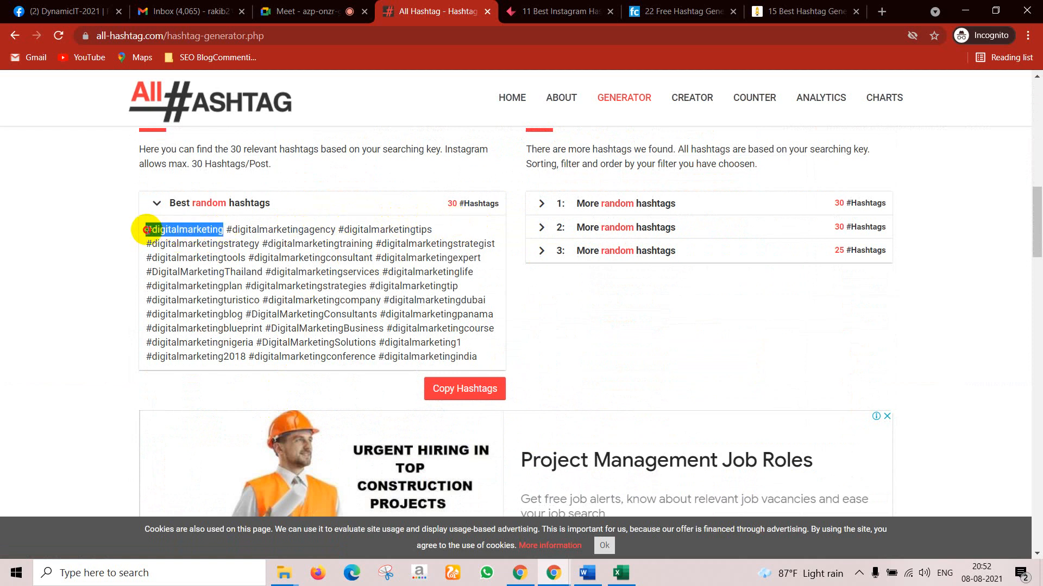
{"action": "right_click", "coordinate": [178, 231]}
{"action": "left_click", "coordinate": [198, 238]}
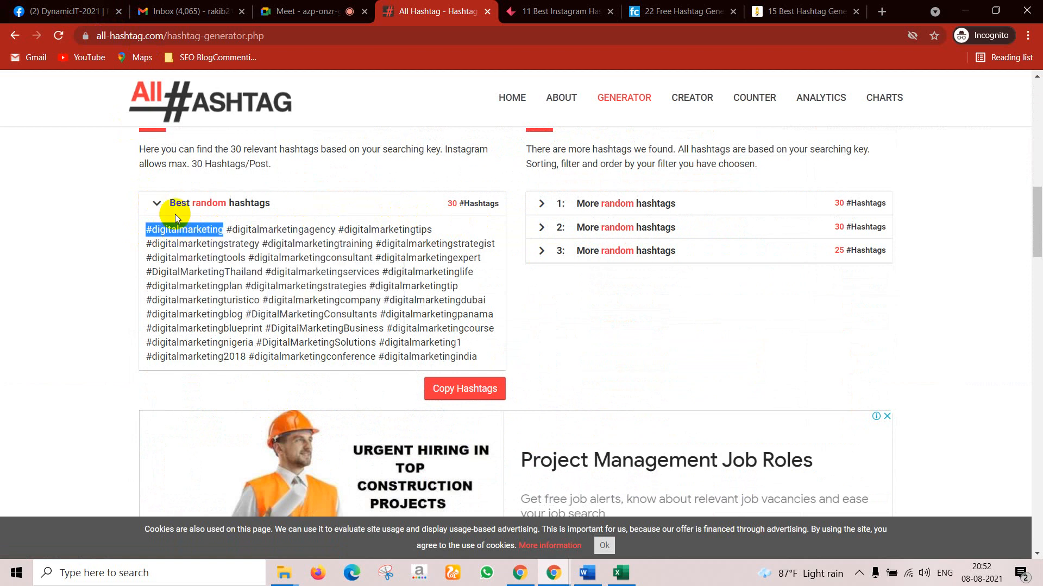
{"action": "left_click", "coordinate": [108, 12]}
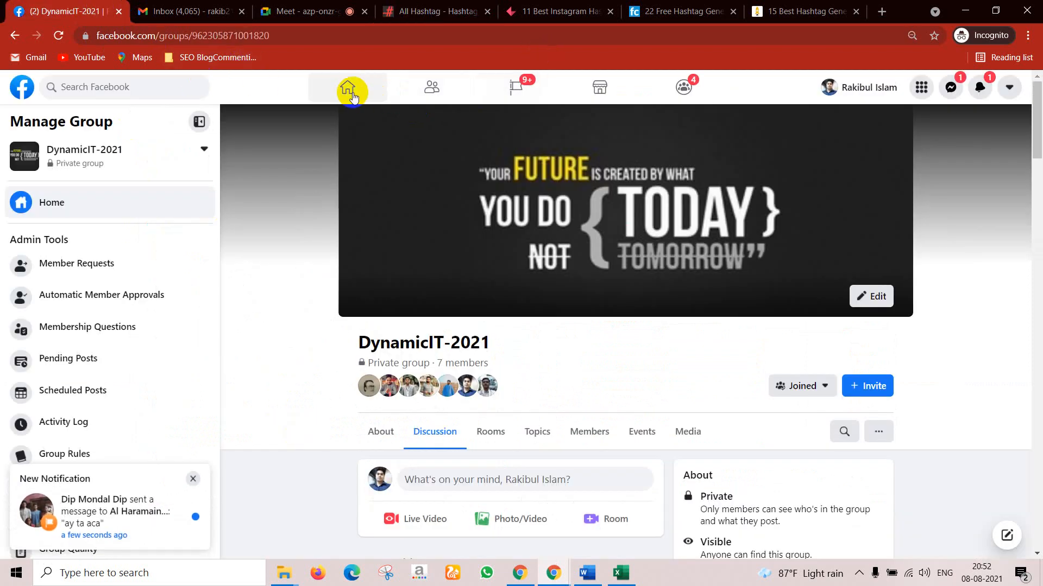
Step: Paste #digitalmarketing into Facebook search, edit it to 'digital marketing jobs', and search
{"action": "left_click", "coordinate": [348, 87]}
{"action": "left_click", "coordinate": [88, 87]}
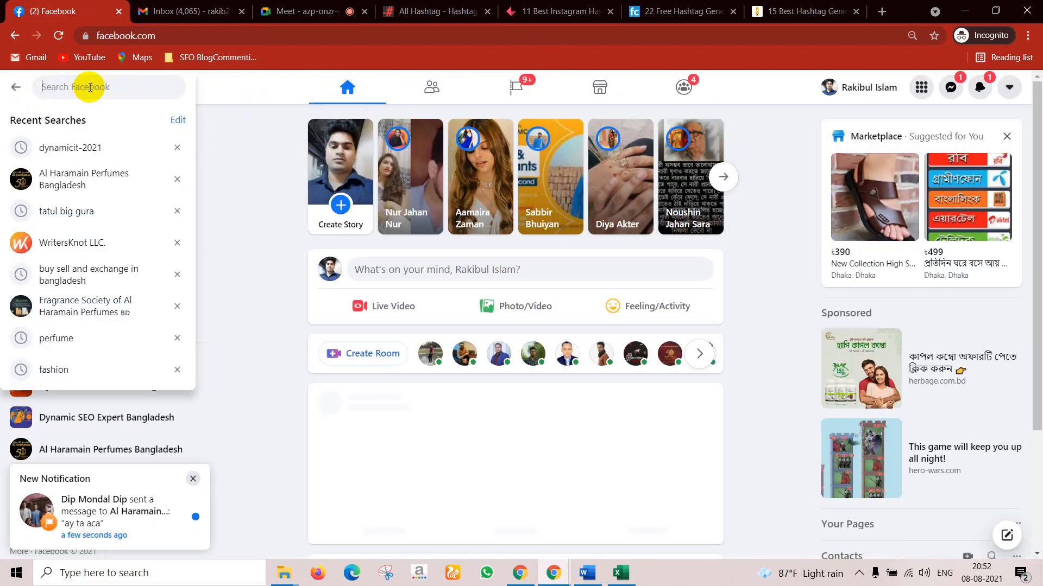
{"action": "key", "text": "ctrl+v"}
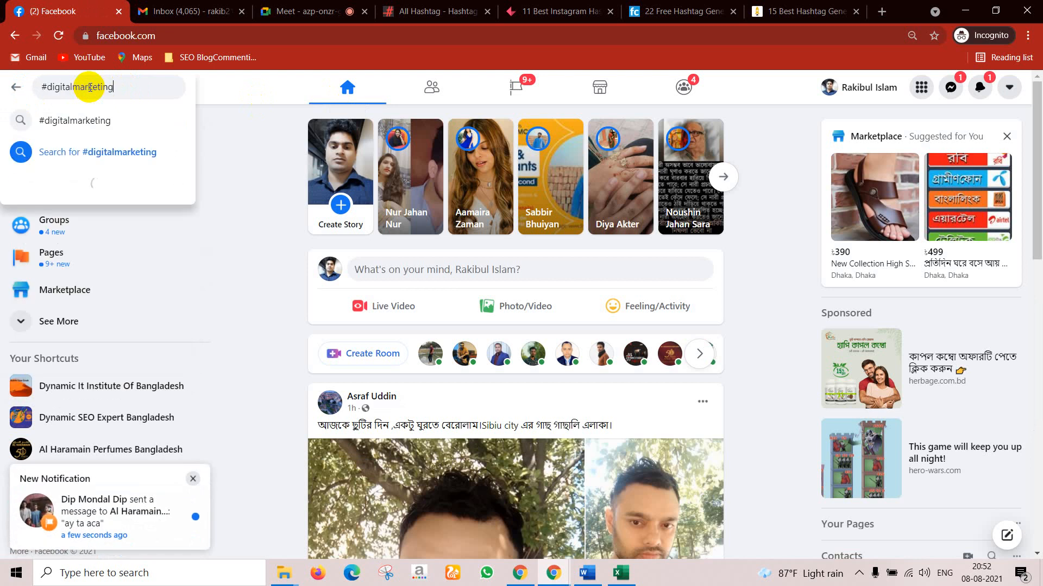
{"action": "left_click", "coordinate": [46, 89]}
{"action": "key", "text": "BackSpace"}
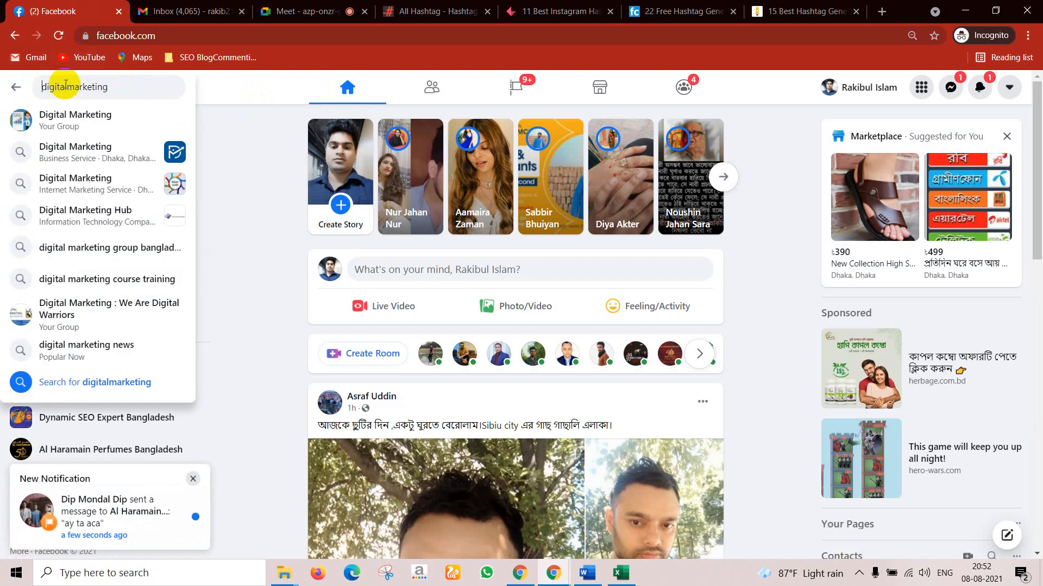
{"action": "left_click", "coordinate": [65, 87]}
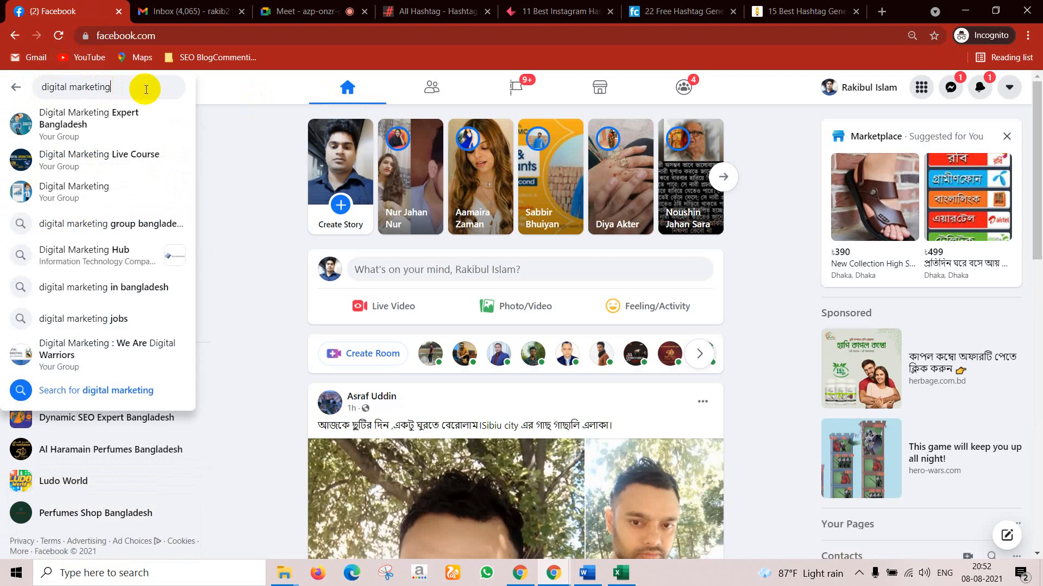
{"action": "type", "text": "jo"}
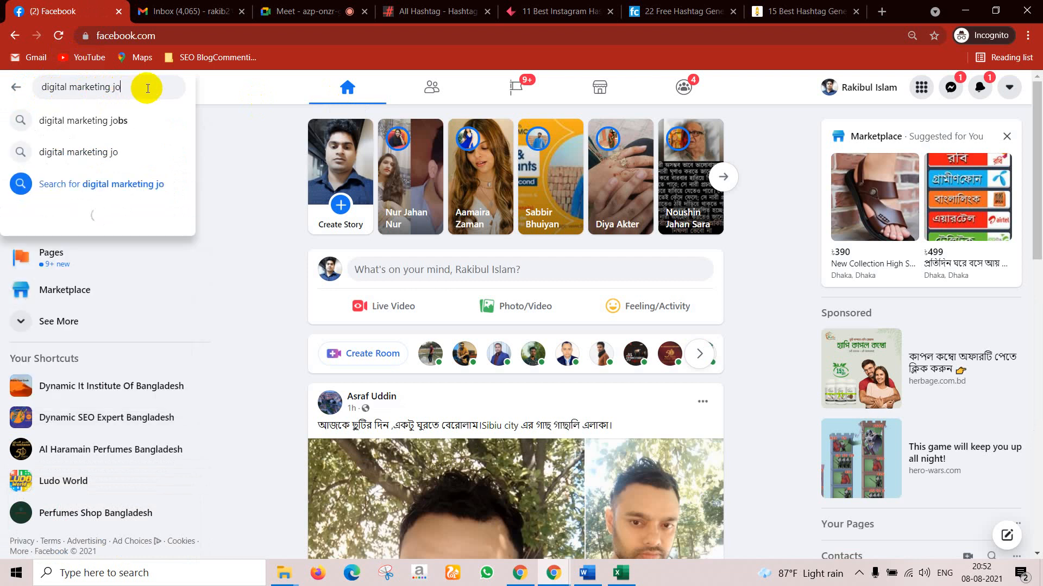
{"action": "type", "text": "b"}
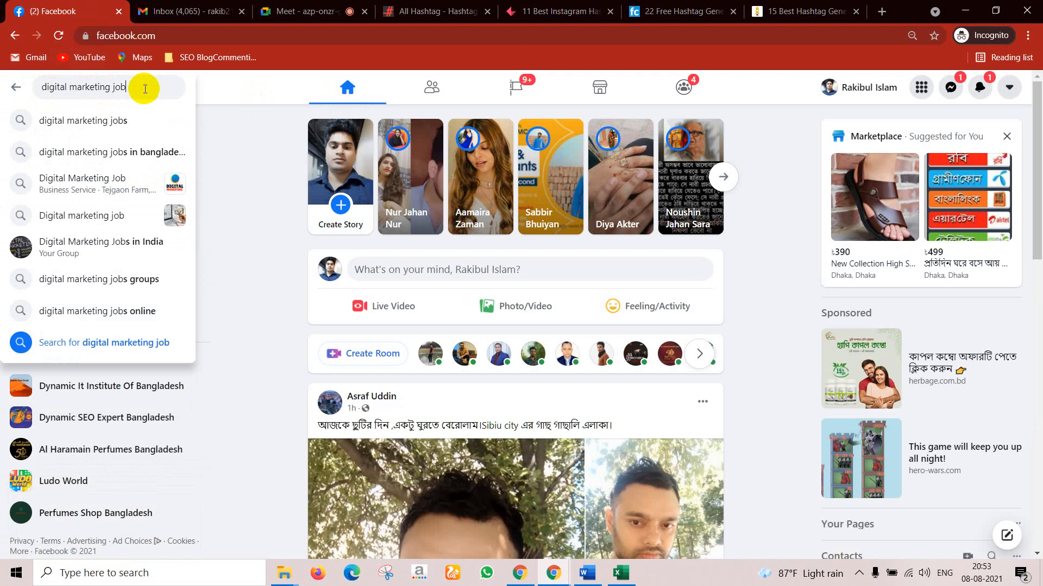
{"action": "type", "text": "s"}
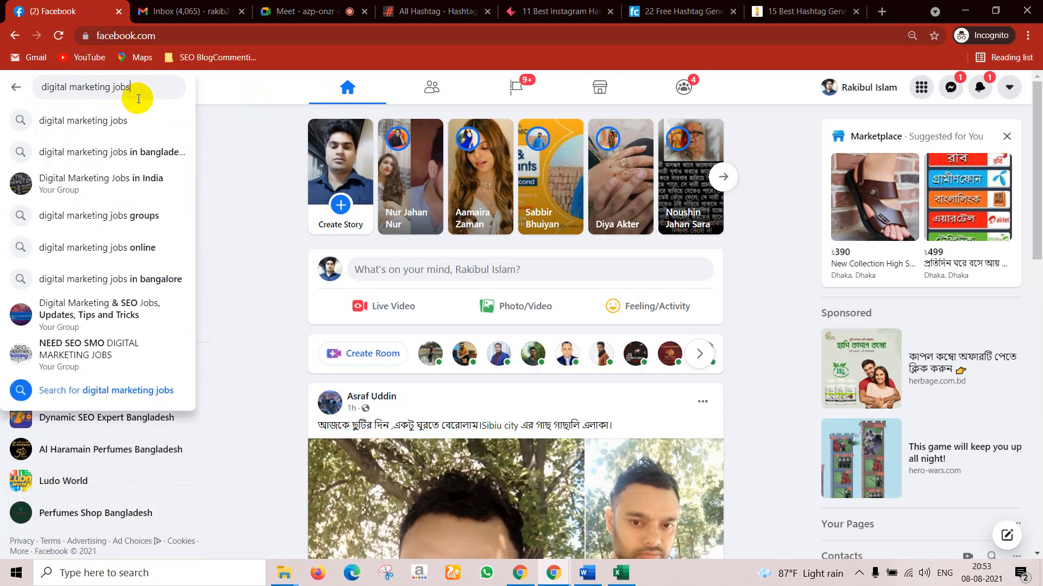
{"action": "key", "text": "Return"}
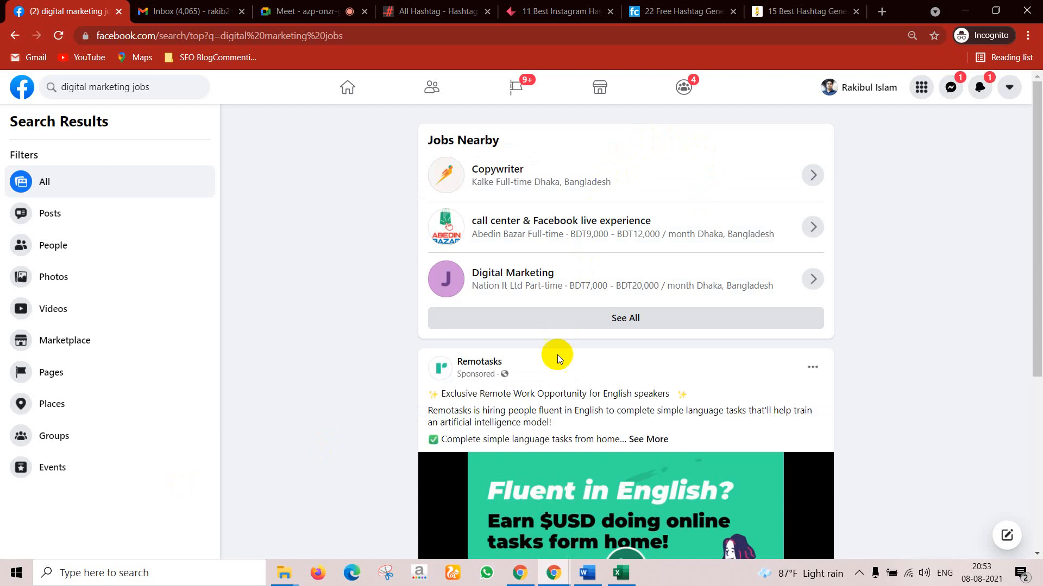
Step: Expand and read the Remotasks ad, the live post and the zDrop job responsibilities
{"action": "scroll", "coordinate": [576, 370], "scroll_direction": "down", "scroll_amount": 3}
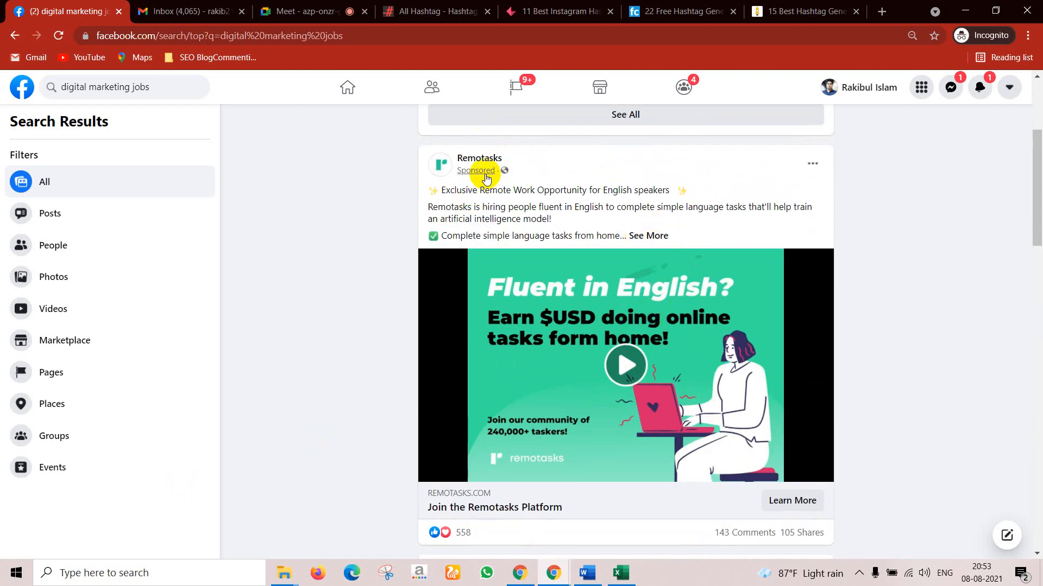
{"action": "left_click", "coordinate": [640, 235]}
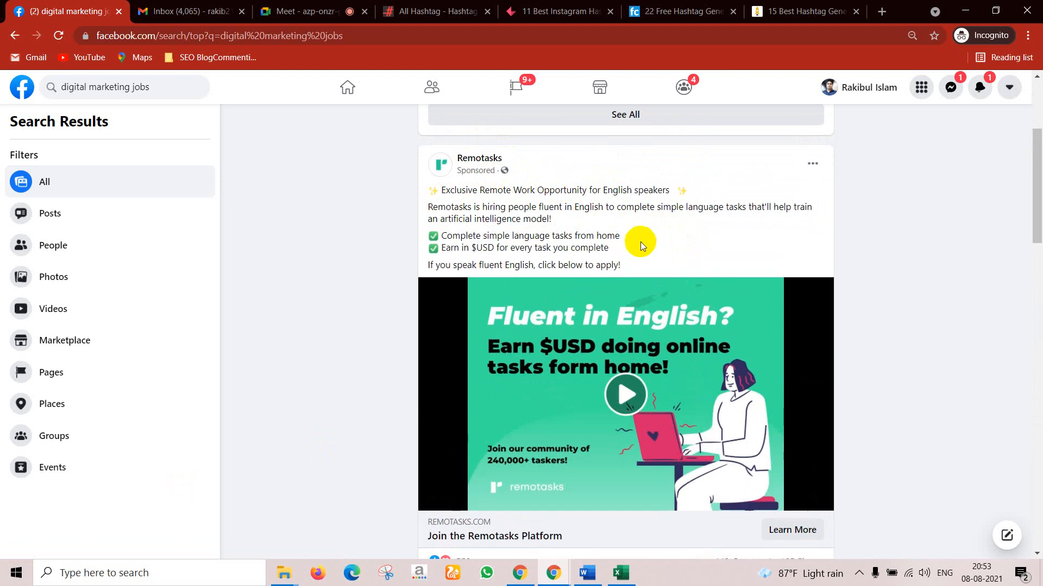
{"action": "scroll", "coordinate": [630, 272], "scroll_direction": "down", "scroll_amount": 1}
{"action": "scroll", "coordinate": [630, 271], "scroll_direction": "down", "scroll_amount": 14}
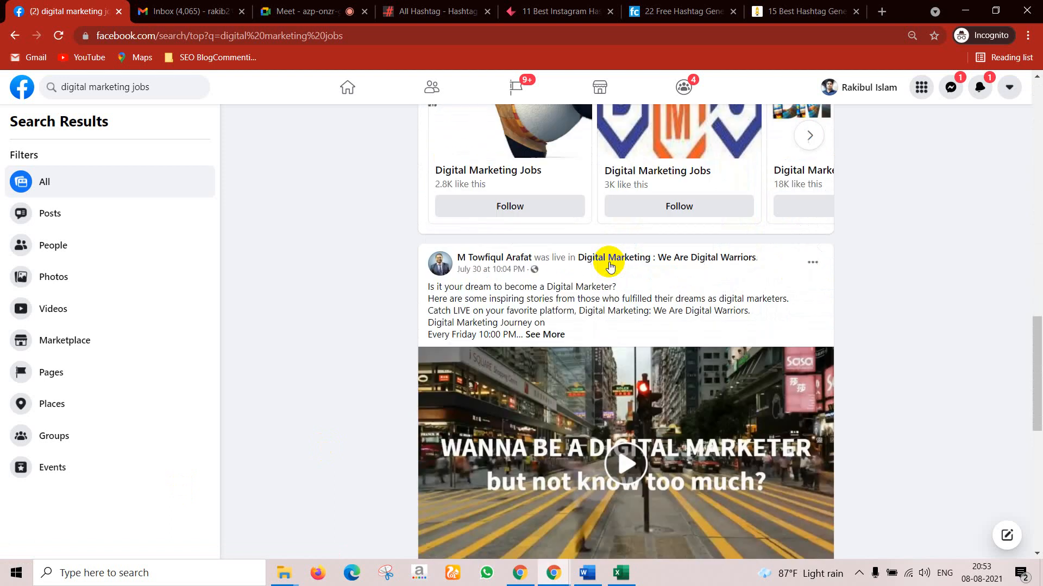
{"action": "scroll", "coordinate": [552, 259], "scroll_direction": "down", "scroll_amount": 4}
{"action": "scroll", "coordinate": [558, 261], "scroll_direction": "up", "scroll_amount": 5}
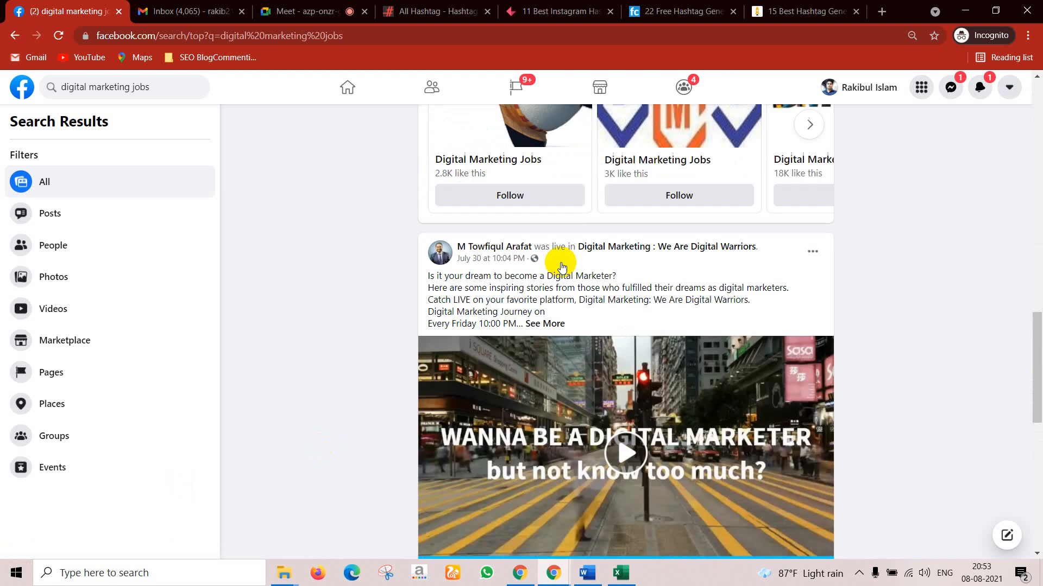
{"action": "left_click", "coordinate": [546, 324]}
{"action": "scroll", "coordinate": [576, 325], "scroll_direction": "down", "scroll_amount": 1}
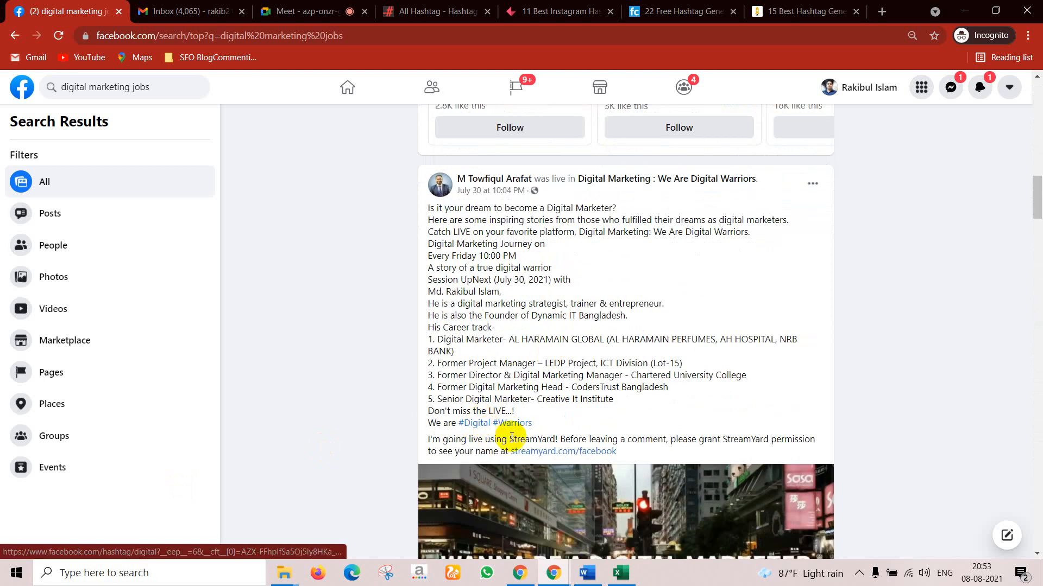
{"action": "scroll", "coordinate": [512, 423], "scroll_direction": "down", "scroll_amount": 2}
{"action": "scroll", "coordinate": [559, 407], "scroll_direction": "down", "scroll_amount": 10}
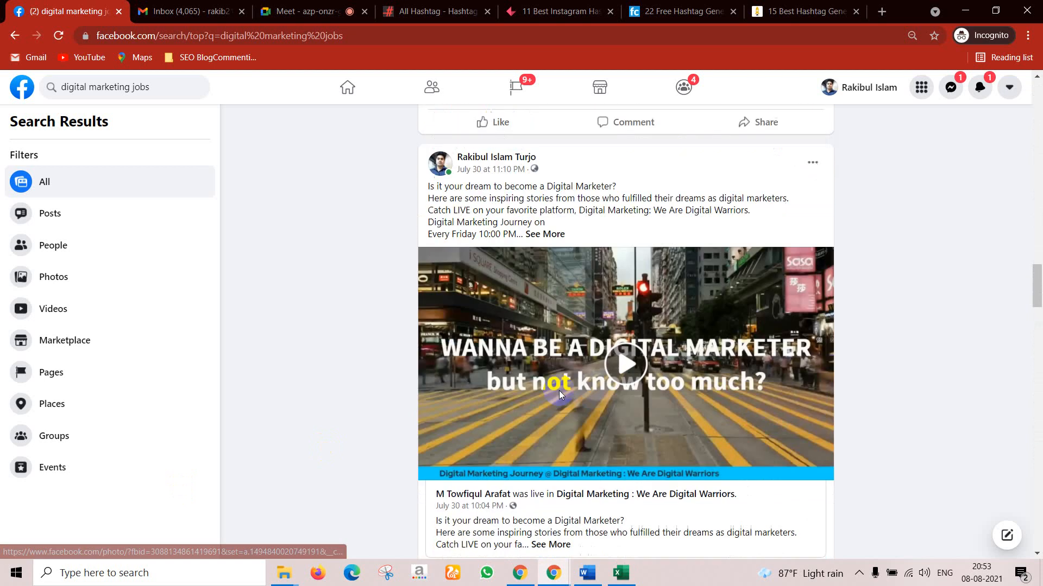
{"action": "scroll", "coordinate": [559, 390], "scroll_direction": "down", "scroll_amount": 3}
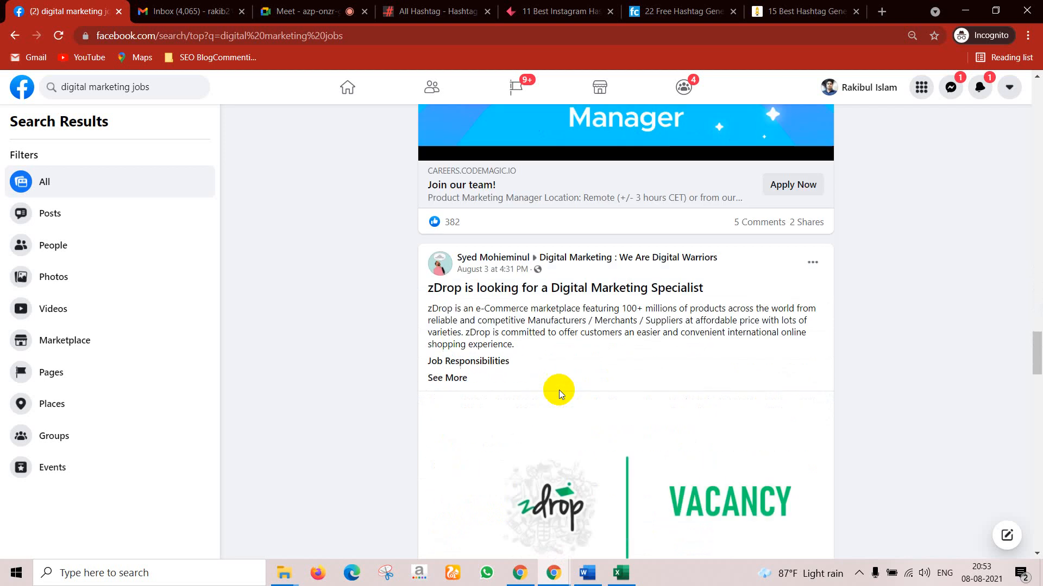
{"action": "left_click", "coordinate": [452, 324]}
{"action": "scroll", "coordinate": [456, 325], "scroll_direction": "down", "scroll_amount": 15}
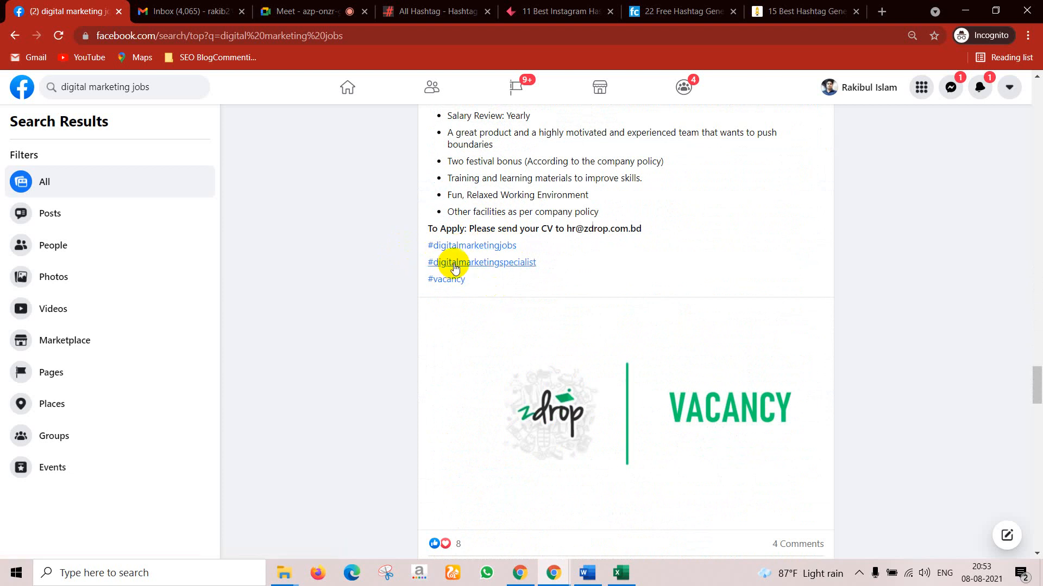
{"action": "scroll", "coordinate": [544, 261], "scroll_direction": "down", "scroll_amount": 15}
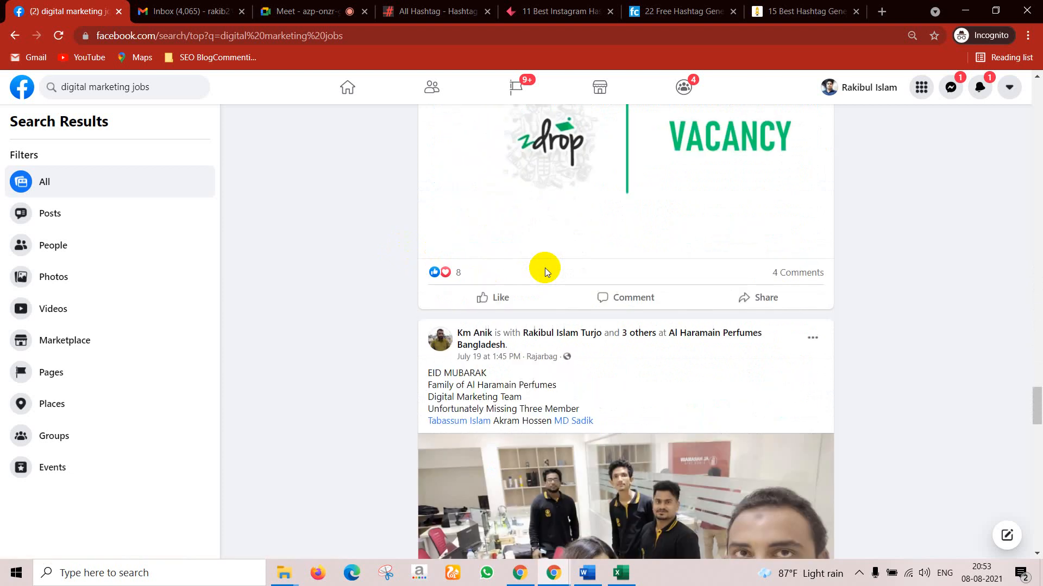
{"action": "scroll", "coordinate": [546, 268], "scroll_direction": "up", "scroll_amount": 6}
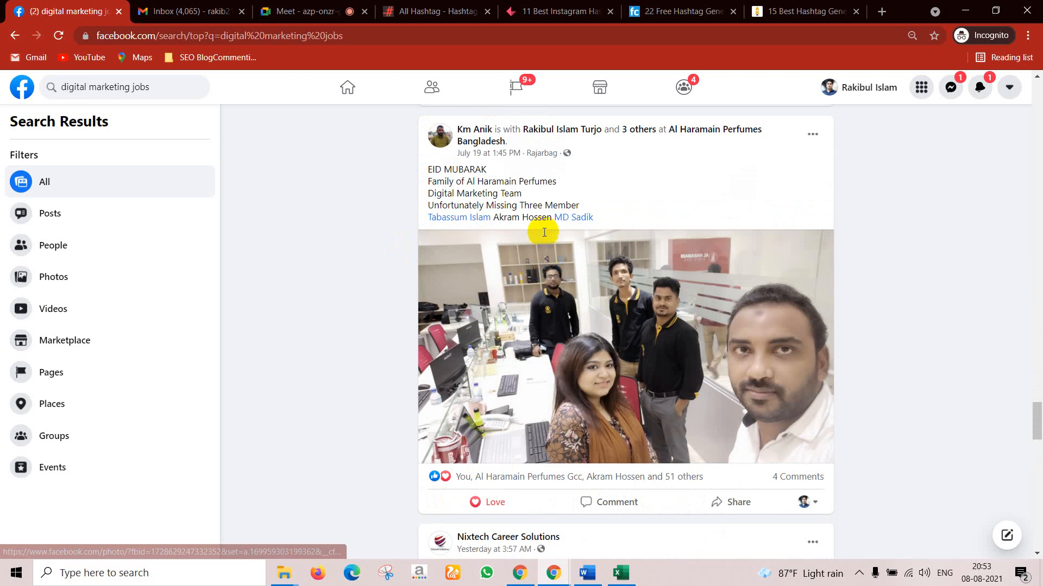
{"action": "scroll", "coordinate": [526, 318], "scroll_direction": "down", "scroll_amount": 9}
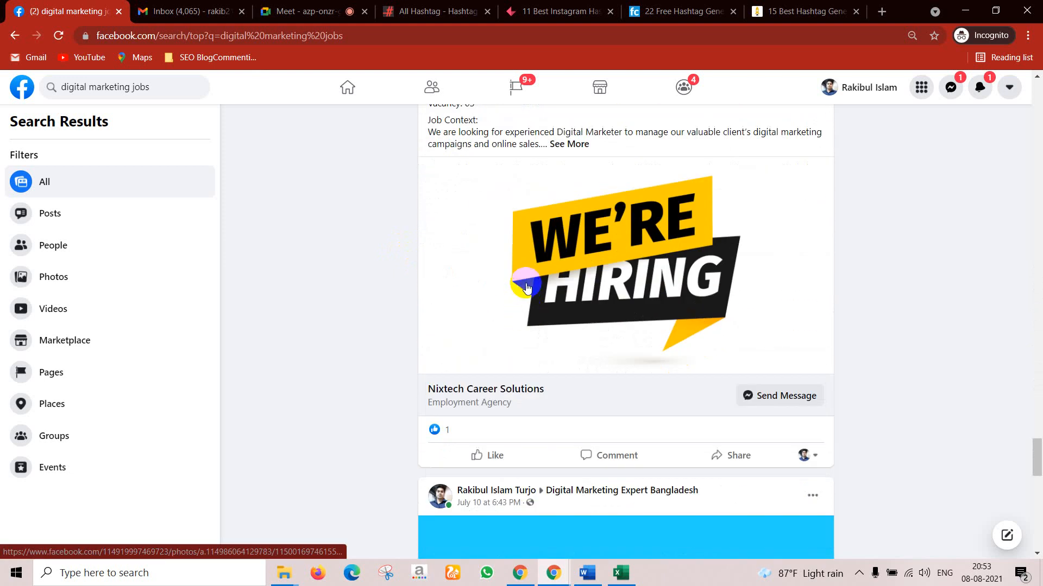
Step: Read the Nixtech, IFixFast and marketing specialist posts in full, then return to the hashtag article
{"action": "left_click", "coordinate": [566, 142]}
{"action": "scroll", "coordinate": [503, 251], "scroll_direction": "down", "scroll_amount": 7}
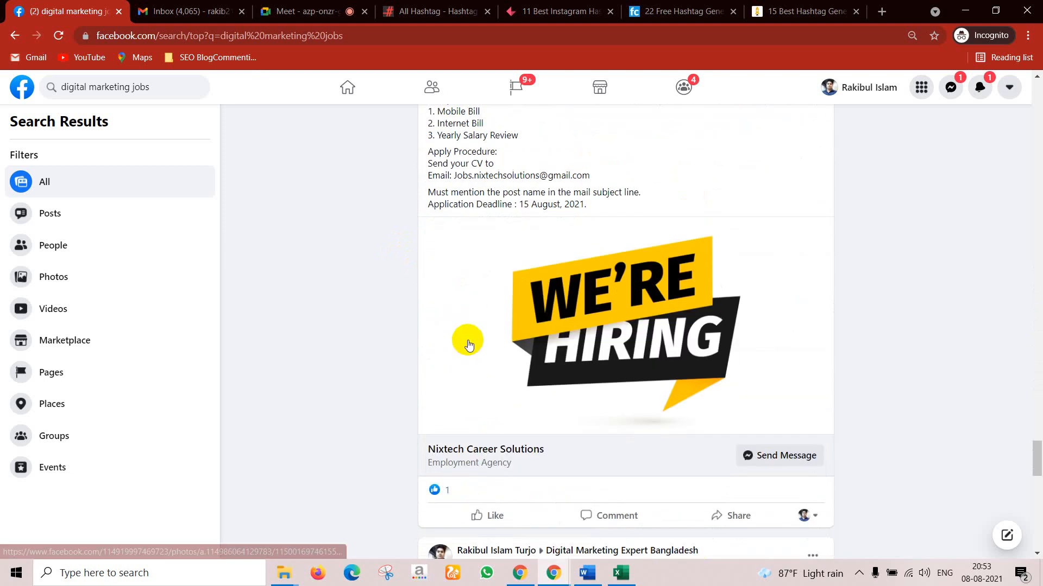
{"action": "scroll", "coordinate": [523, 210], "scroll_direction": "down", "scroll_amount": 5}
{"action": "scroll", "coordinate": [516, 263], "scroll_direction": "down", "scroll_amount": 15}
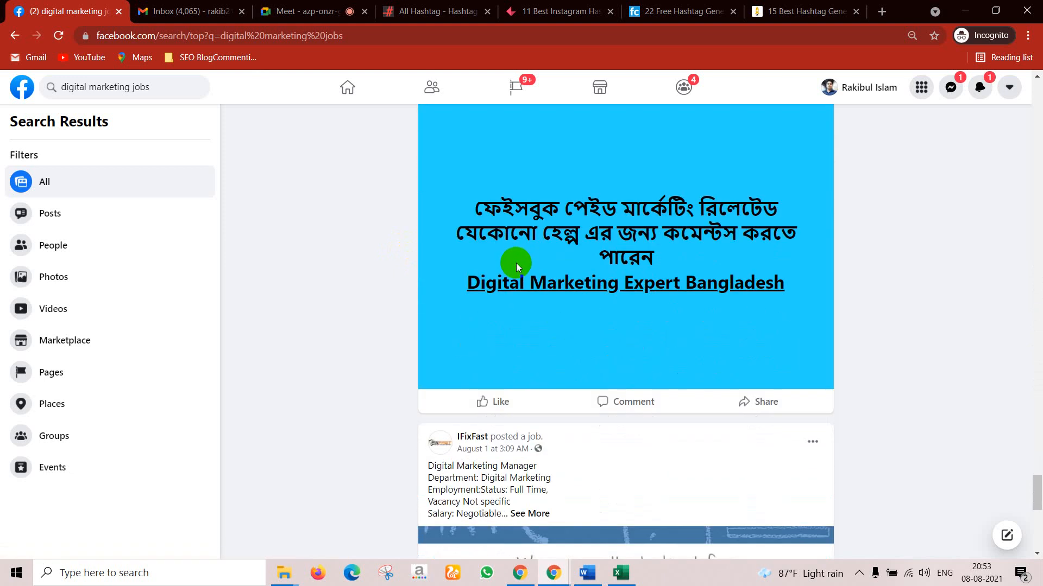
{"action": "scroll", "coordinate": [562, 266], "scroll_direction": "up", "scroll_amount": 5}
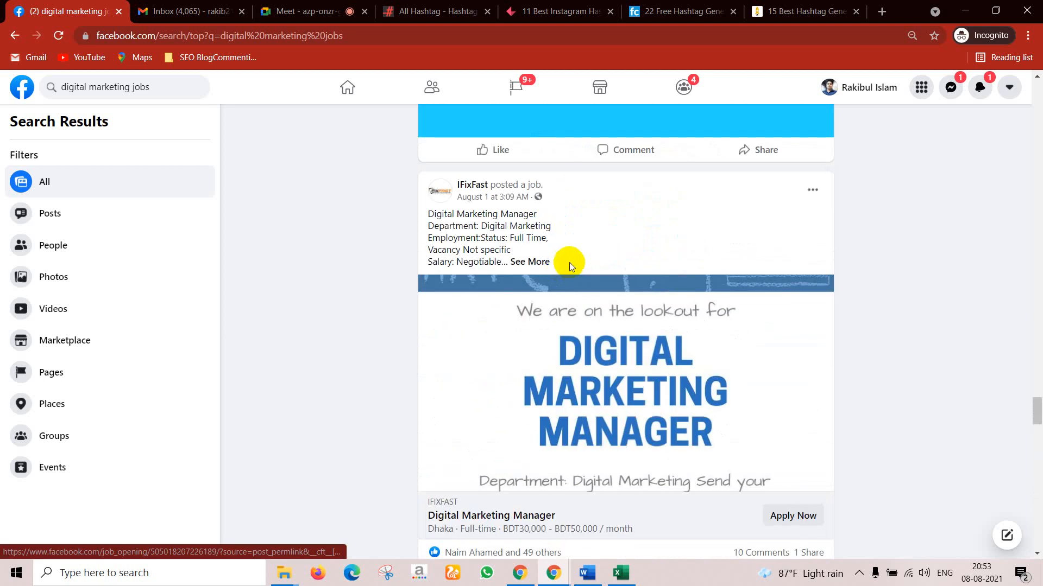
{"action": "left_click", "coordinate": [521, 262]}
{"action": "scroll", "coordinate": [519, 287], "scroll_direction": "down", "scroll_amount": 7}
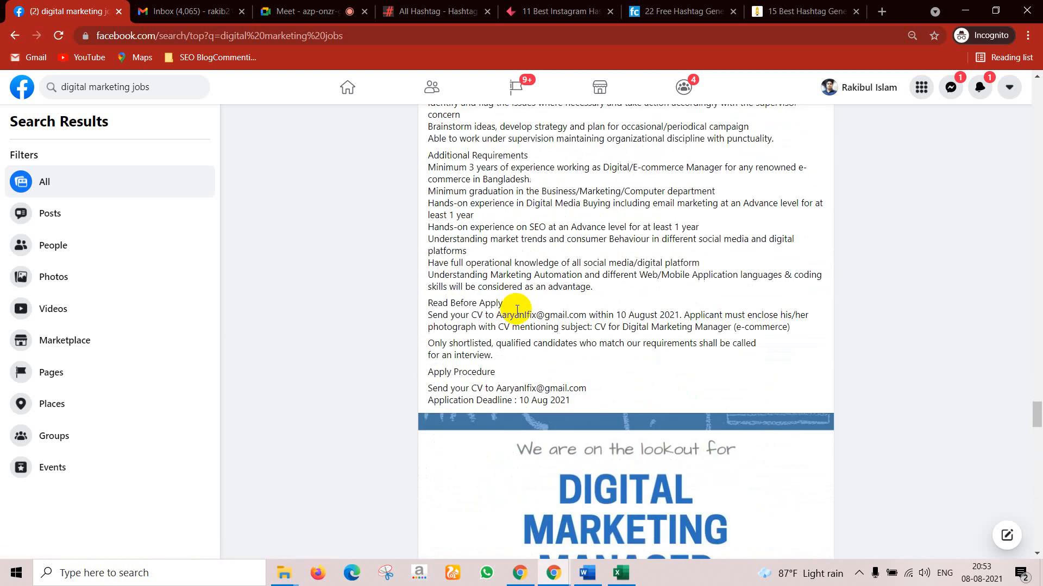
{"action": "scroll", "coordinate": [613, 345], "scroll_direction": "down", "scroll_amount": 5}
{"action": "scroll", "coordinate": [618, 345], "scroll_direction": "down", "scroll_amount": 18}
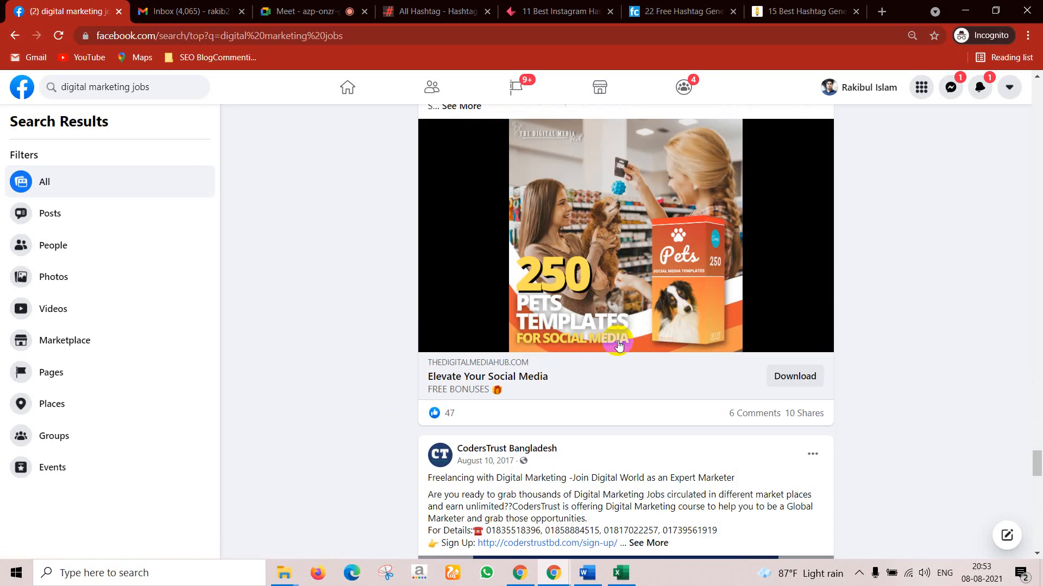
{"action": "scroll", "coordinate": [619, 339], "scroll_direction": "down", "scroll_amount": 10}
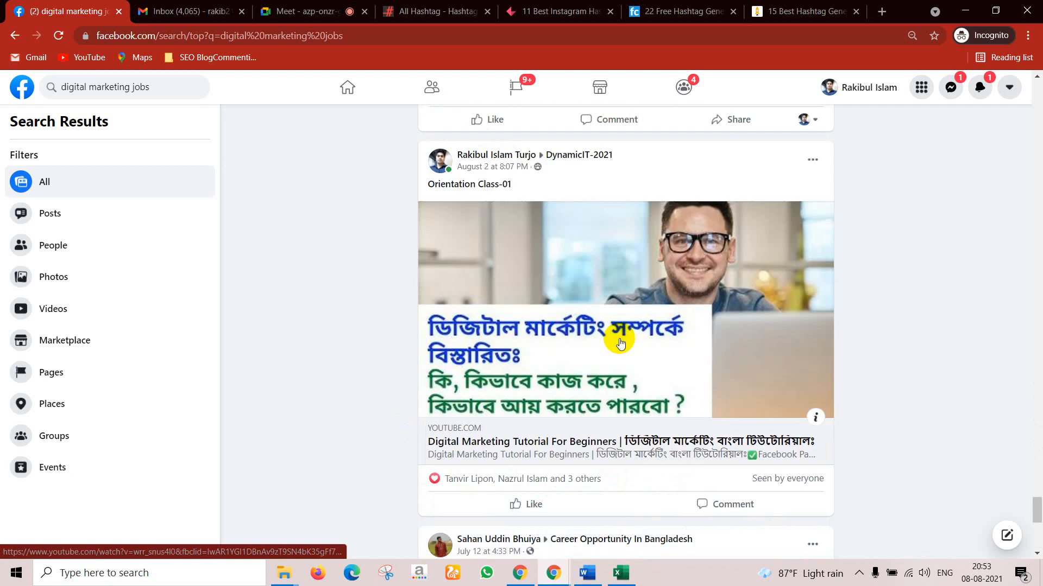
{"action": "scroll", "coordinate": [621, 334], "scroll_direction": "up", "scroll_amount": 7}
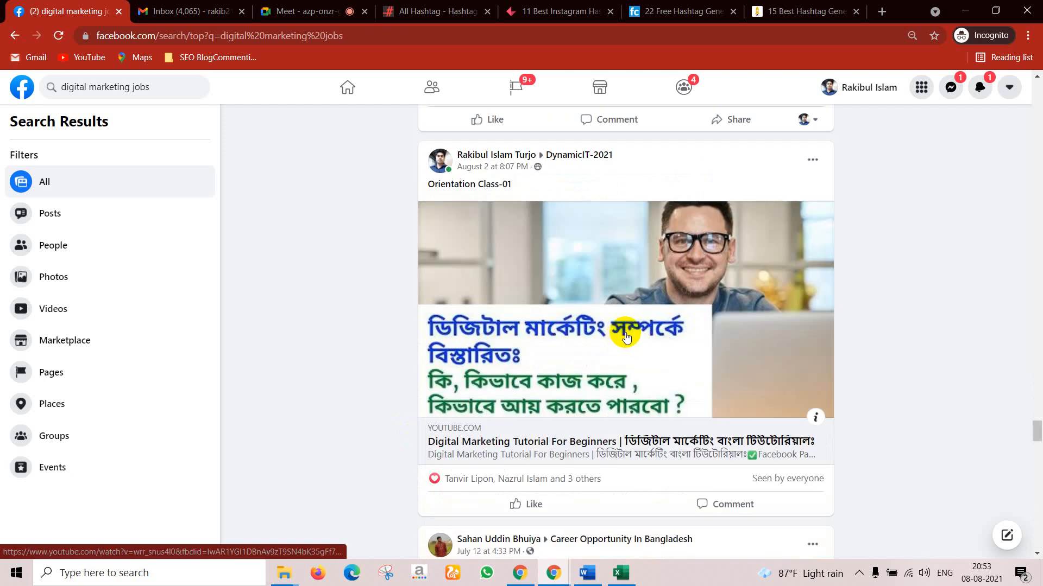
{"action": "scroll", "coordinate": [573, 310], "scroll_direction": "down", "scroll_amount": 12}
{"action": "scroll", "coordinate": [580, 327], "scroll_direction": "down", "scroll_amount": 8}
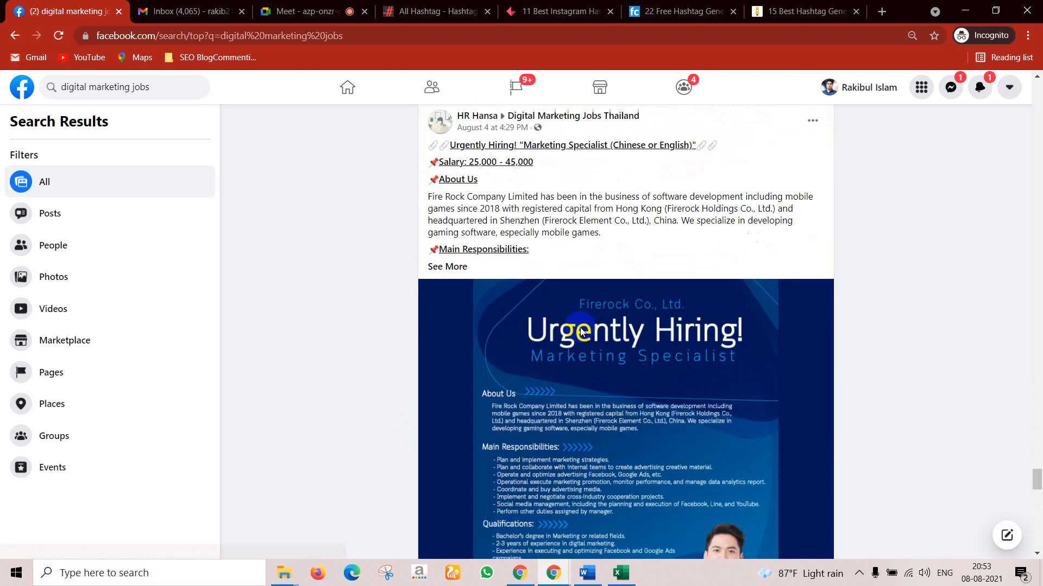
{"action": "left_click", "coordinate": [454, 268]}
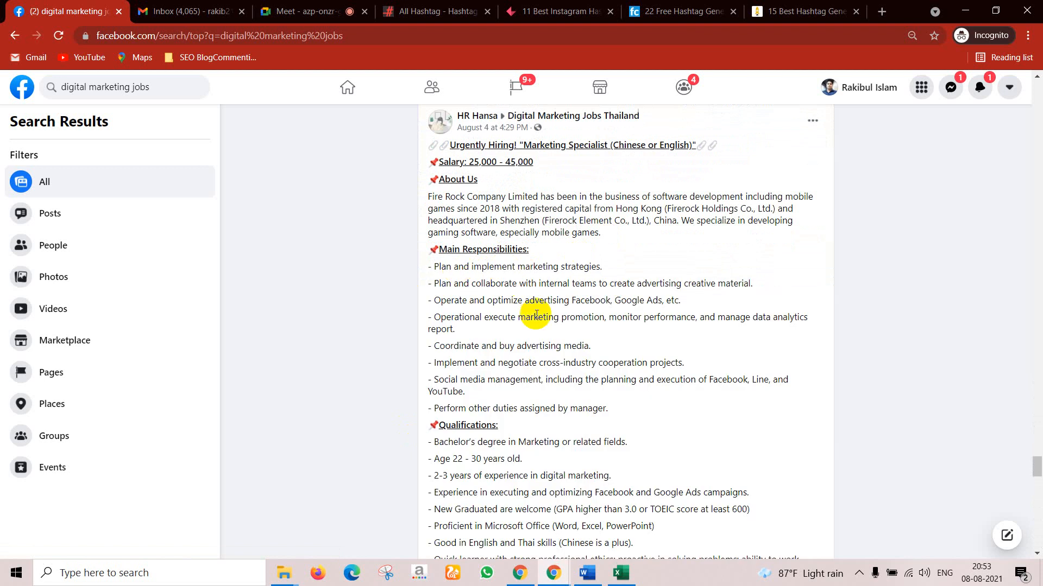
{"action": "scroll", "coordinate": [543, 301], "scroll_direction": "down", "scroll_amount": 6}
{"action": "scroll", "coordinate": [543, 306], "scroll_direction": "down", "scroll_amount": 15}
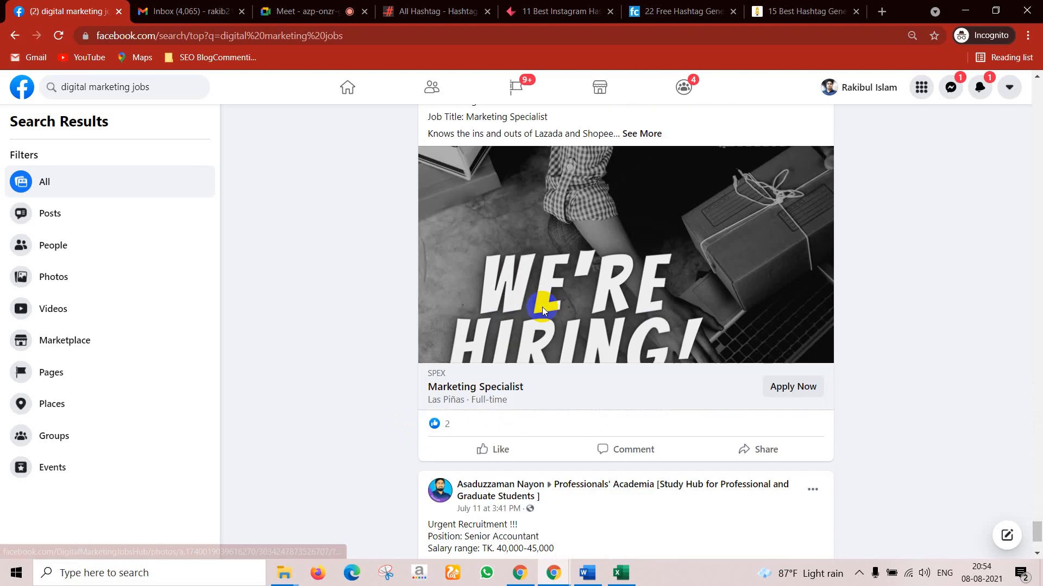
{"action": "scroll", "coordinate": [543, 311], "scroll_direction": "down", "scroll_amount": 9}
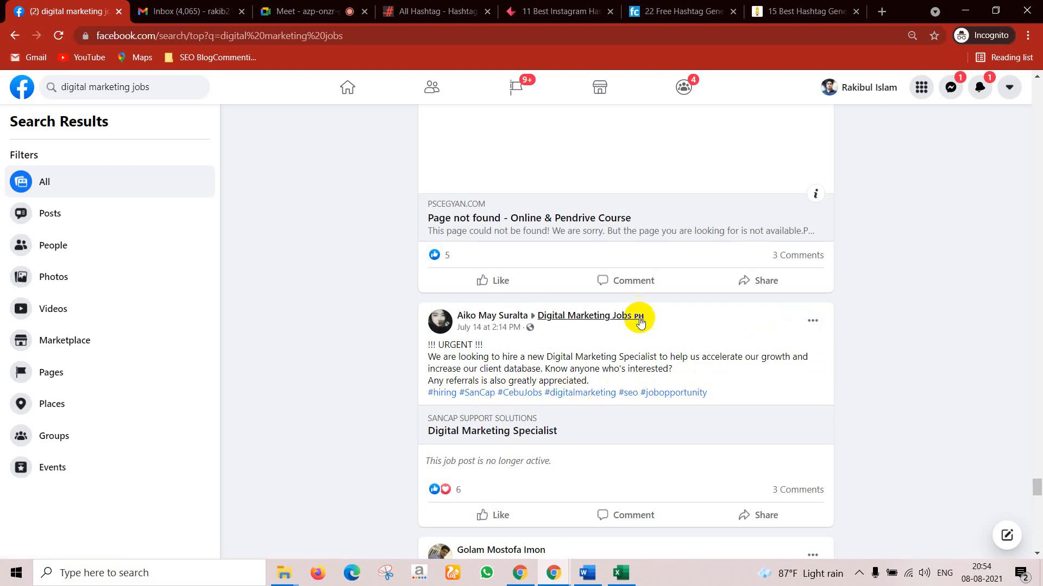
{"action": "left_click", "coordinate": [678, 10]}
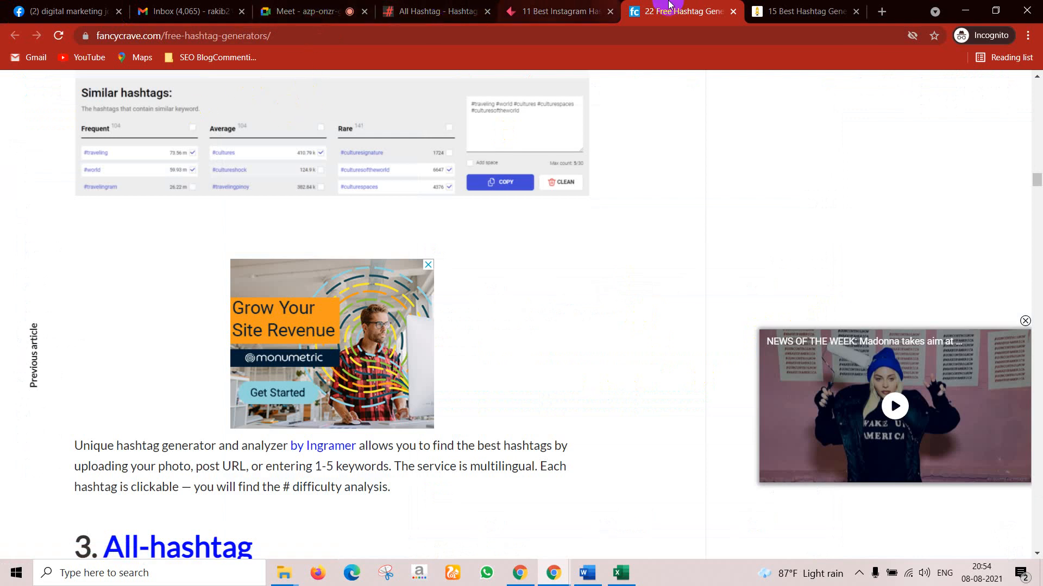
Step: Switch Chrome back to the Google Meet call tab
{"action": "left_click", "coordinate": [317, 7]}
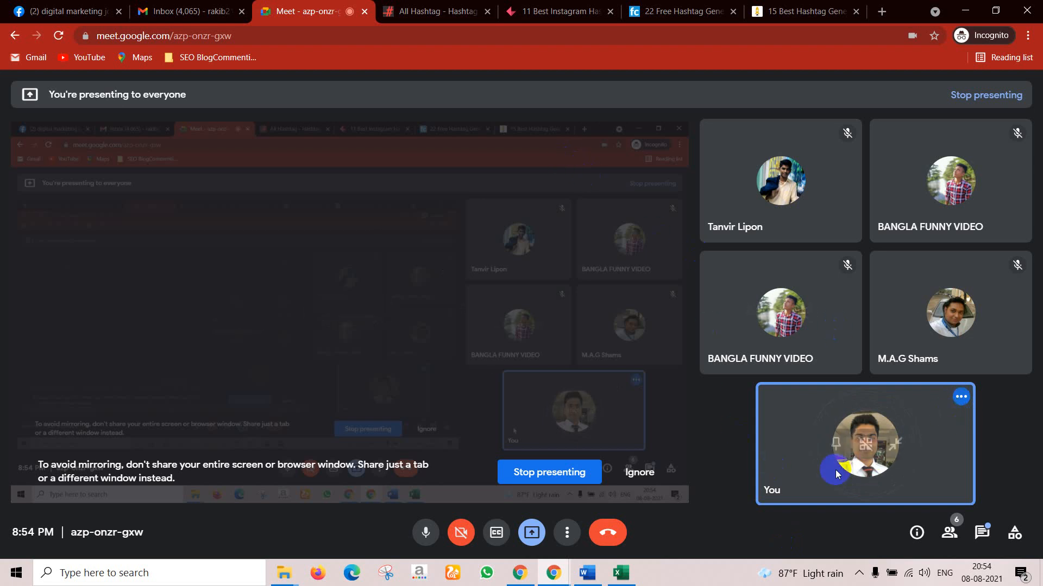
Step: Open the facebook.com/zeozatagency link shared in the Meet chat
{"action": "left_click", "coordinate": [977, 531]}
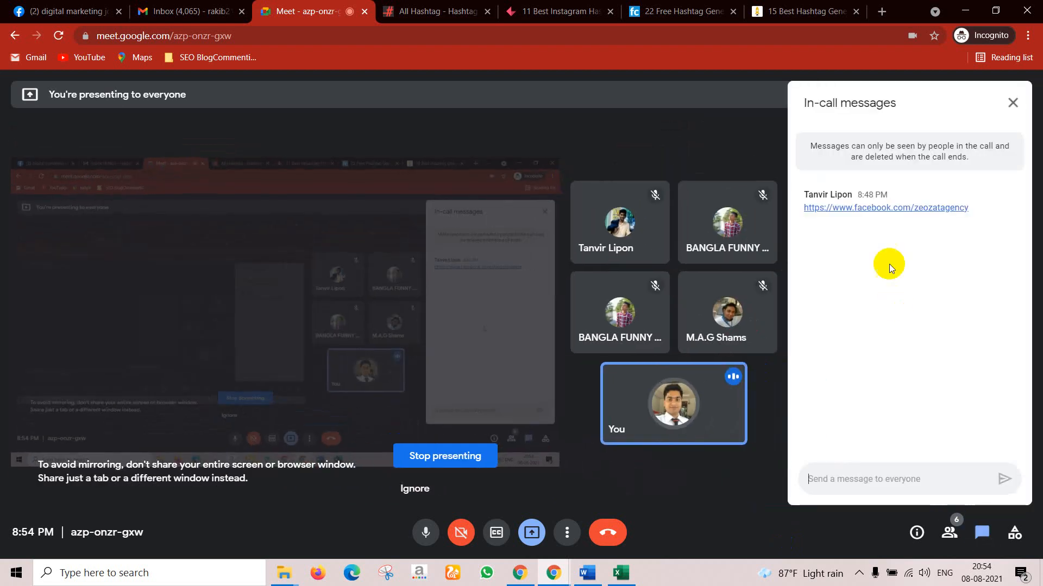
{"action": "left_click", "coordinate": [868, 209]}
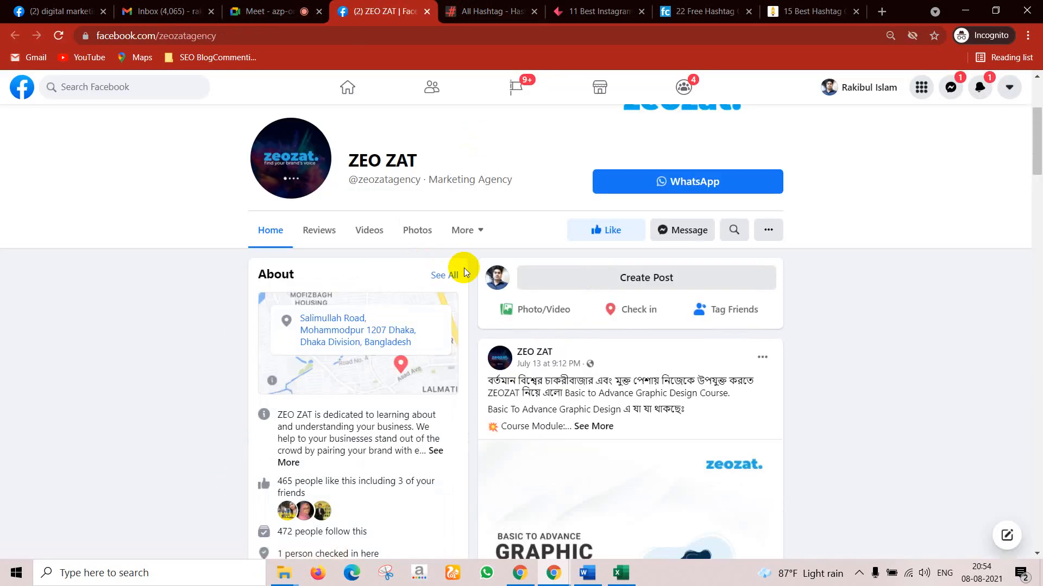
{"action": "scroll", "coordinate": [572, 195], "scroll_direction": "up", "scroll_amount": 3}
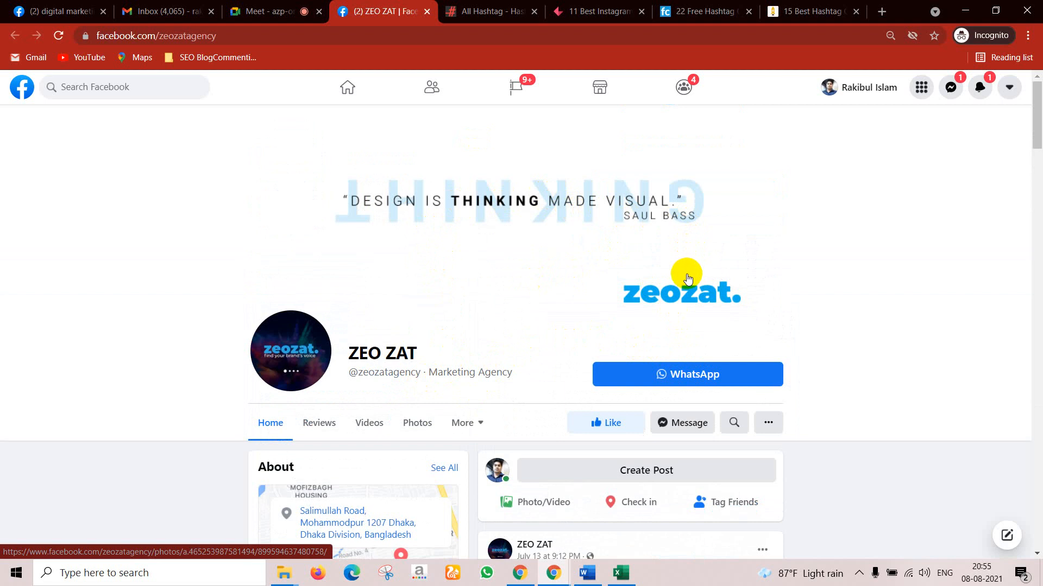
{"action": "scroll", "coordinate": [687, 278], "scroll_direction": "down", "scroll_amount": 1}
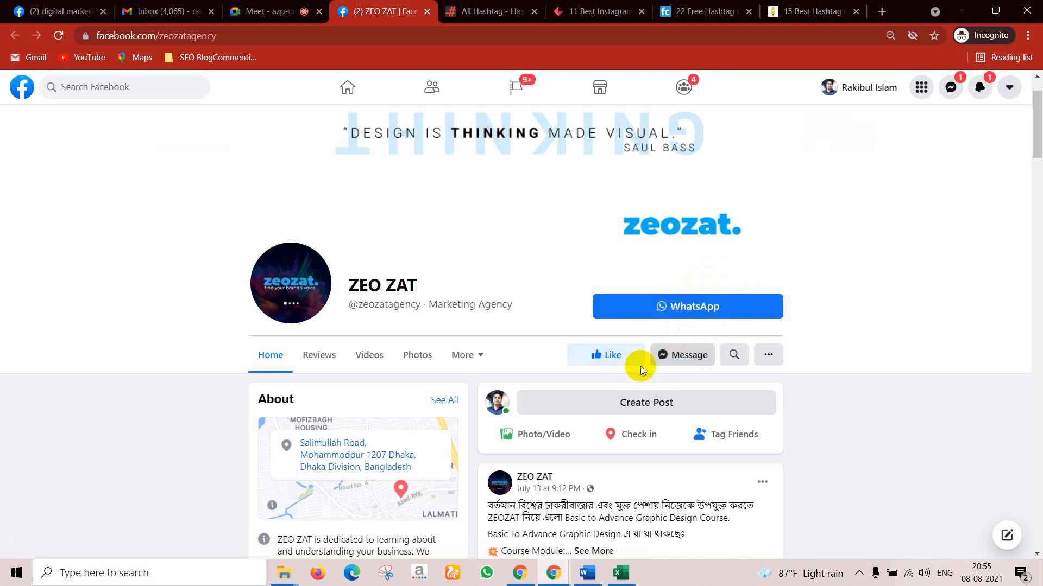
{"action": "scroll", "coordinate": [635, 366], "scroll_direction": "down", "scroll_amount": 1}
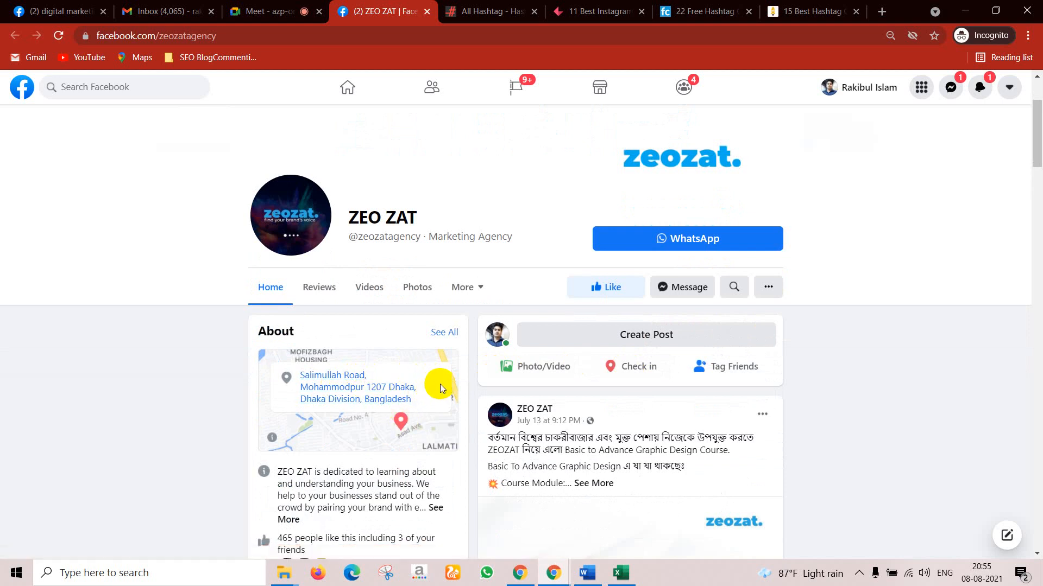
{"action": "scroll", "coordinate": [440, 384], "scroll_direction": "down", "scroll_amount": 2}
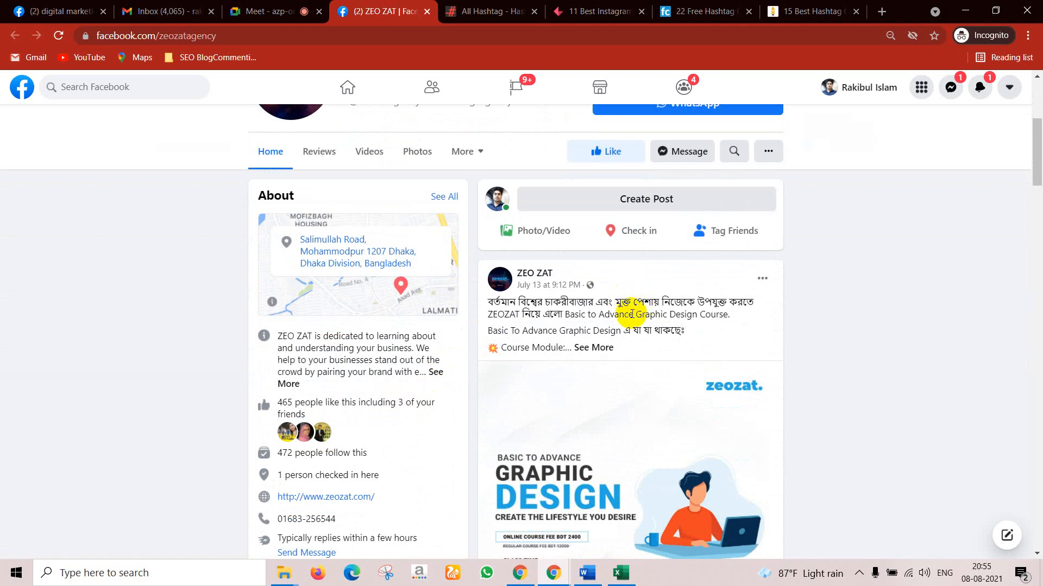
{"action": "scroll", "coordinate": [305, 353], "scroll_direction": "down", "scroll_amount": 1}
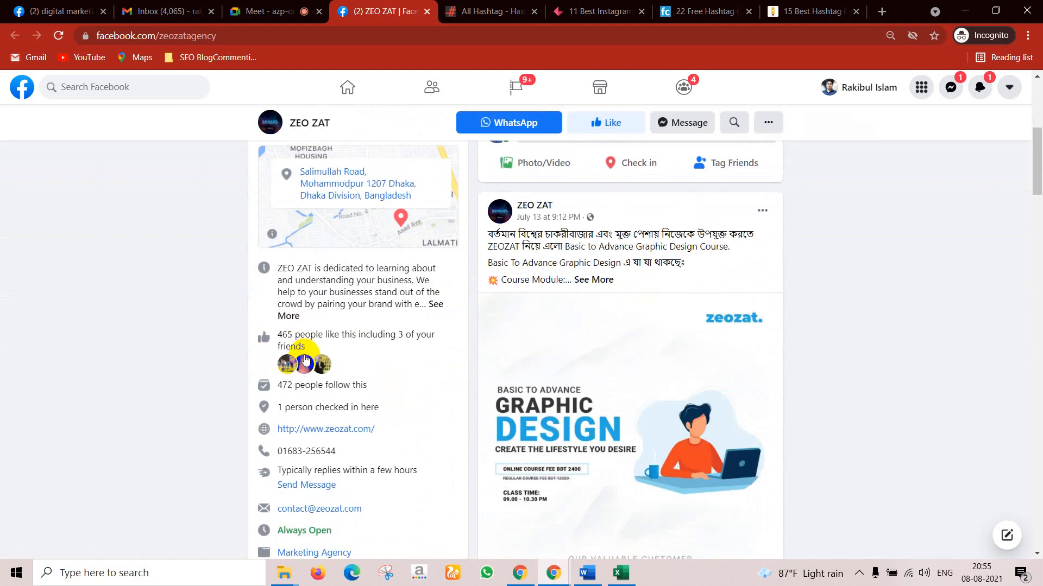
{"action": "mouse_move", "coordinate": [305, 365]}
{"action": "scroll", "coordinate": [305, 365], "scroll_direction": "down", "scroll_amount": 1}
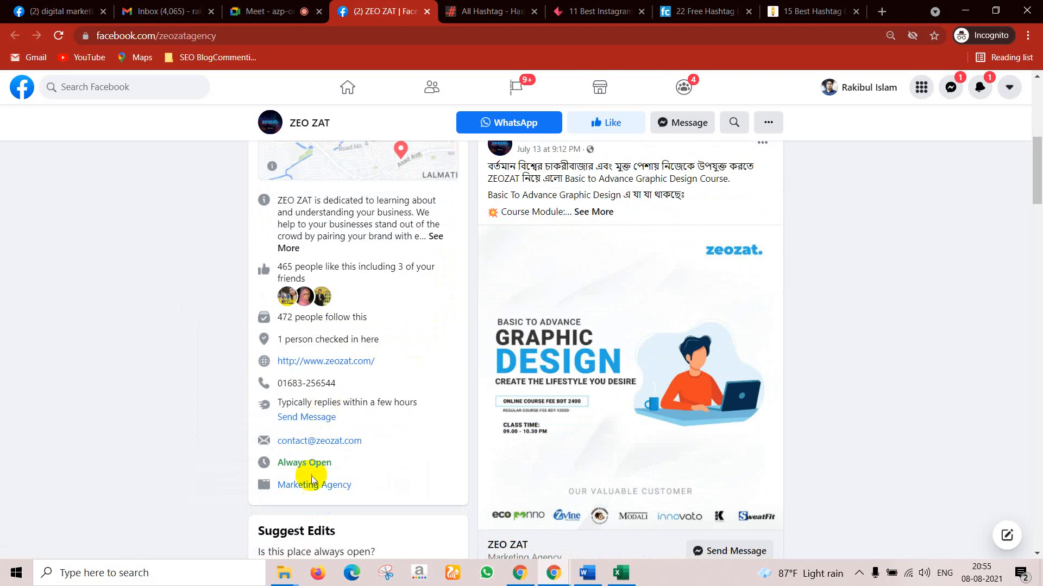
{"action": "scroll", "coordinate": [321, 485], "scroll_direction": "down", "scroll_amount": 1}
{"action": "scroll", "coordinate": [654, 347], "scroll_direction": "up", "scroll_amount": 3}
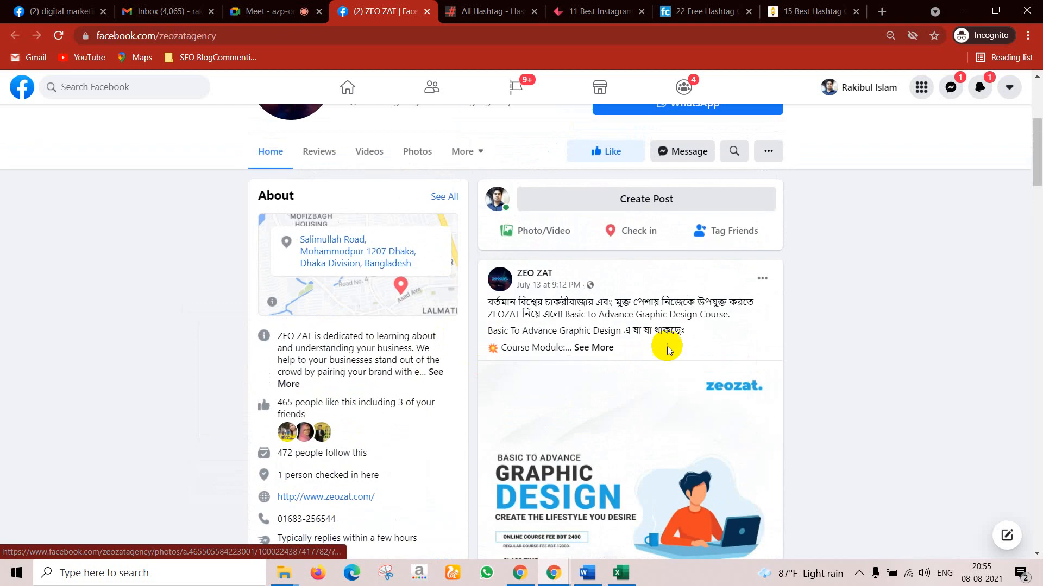
Step: Expand the July 13 ZEO ZAT post and read down to the July 3 logo-design post
{"action": "left_click", "coordinate": [594, 352]}
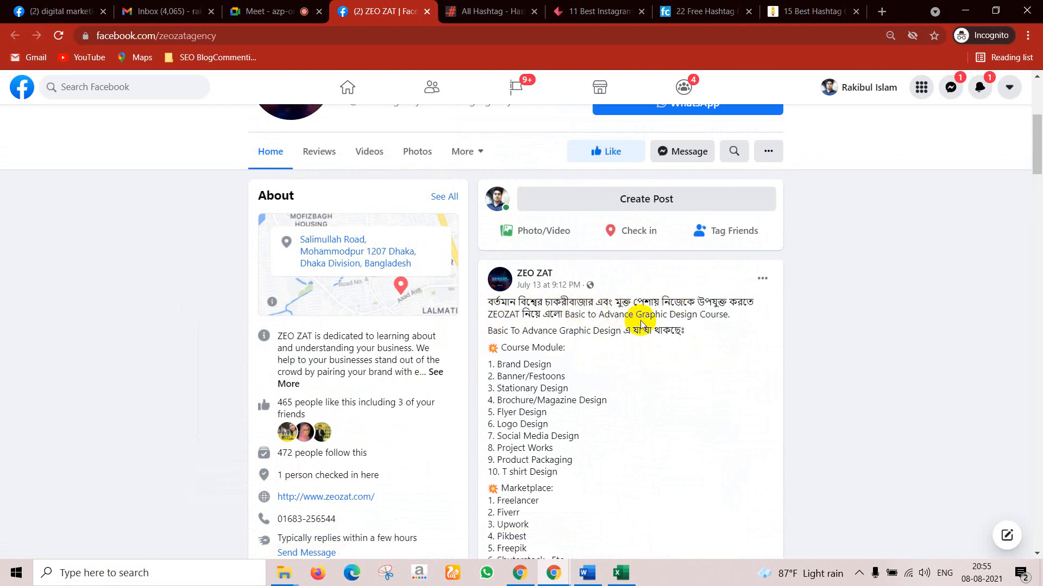
{"action": "scroll", "coordinate": [638, 337], "scroll_direction": "down", "scroll_amount": 2}
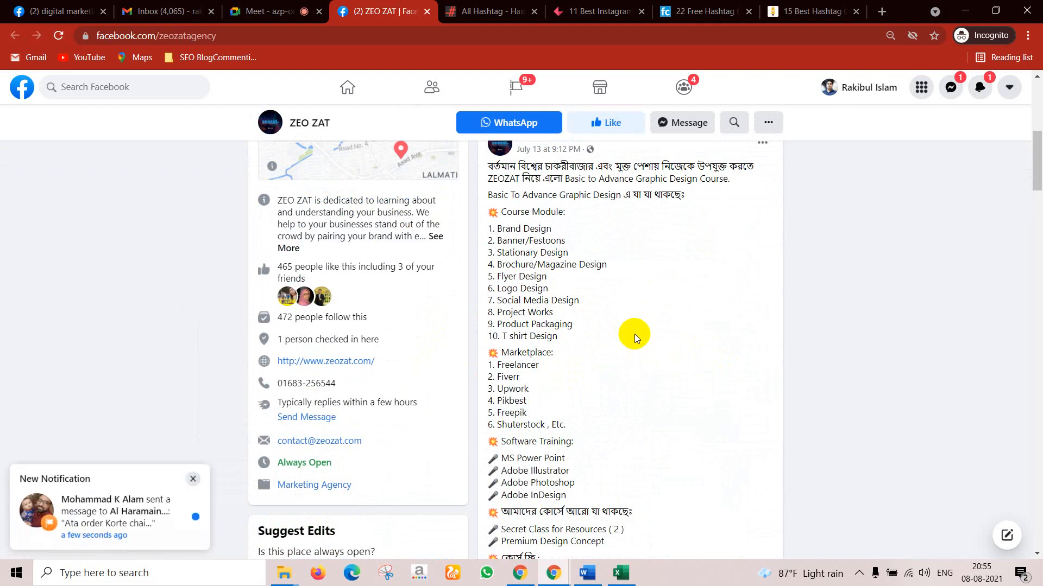
{"action": "scroll", "coordinate": [635, 336], "scroll_direction": "down", "scroll_amount": 2}
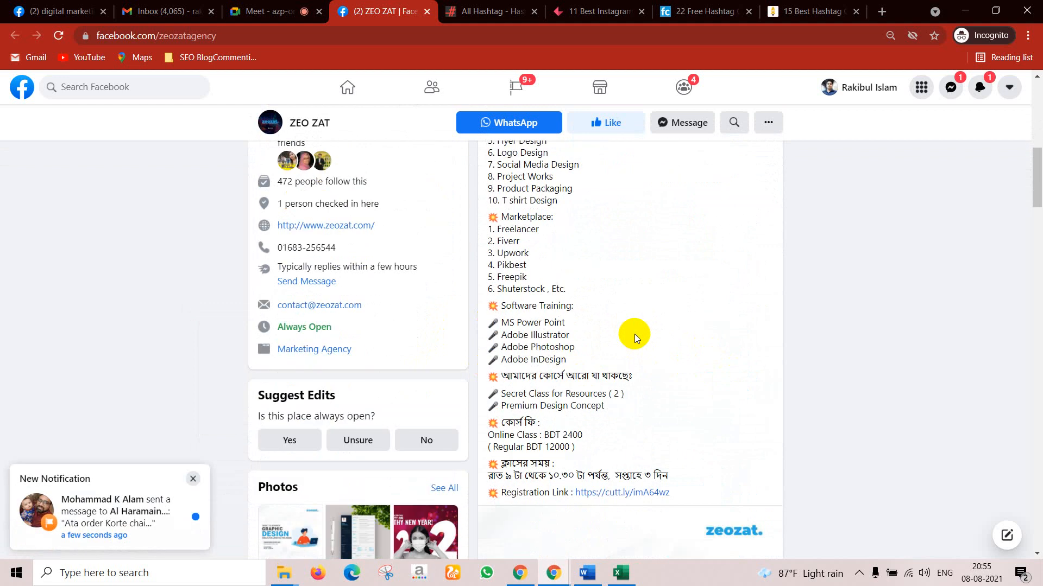
{"action": "scroll", "coordinate": [634, 334], "scroll_direction": "down", "scroll_amount": 3}
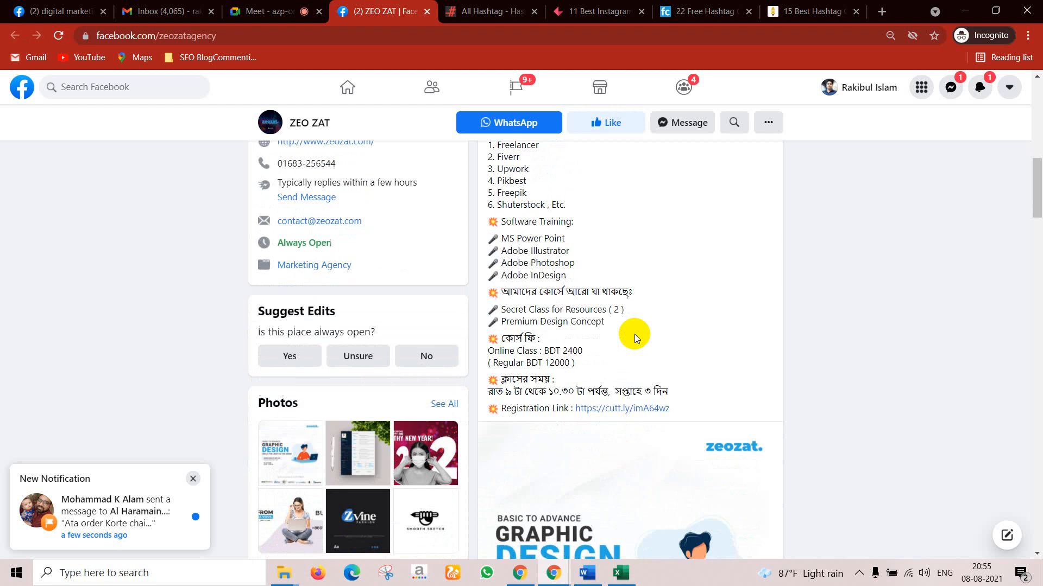
{"action": "scroll", "coordinate": [634, 334], "scroll_direction": "down", "scroll_amount": 3}
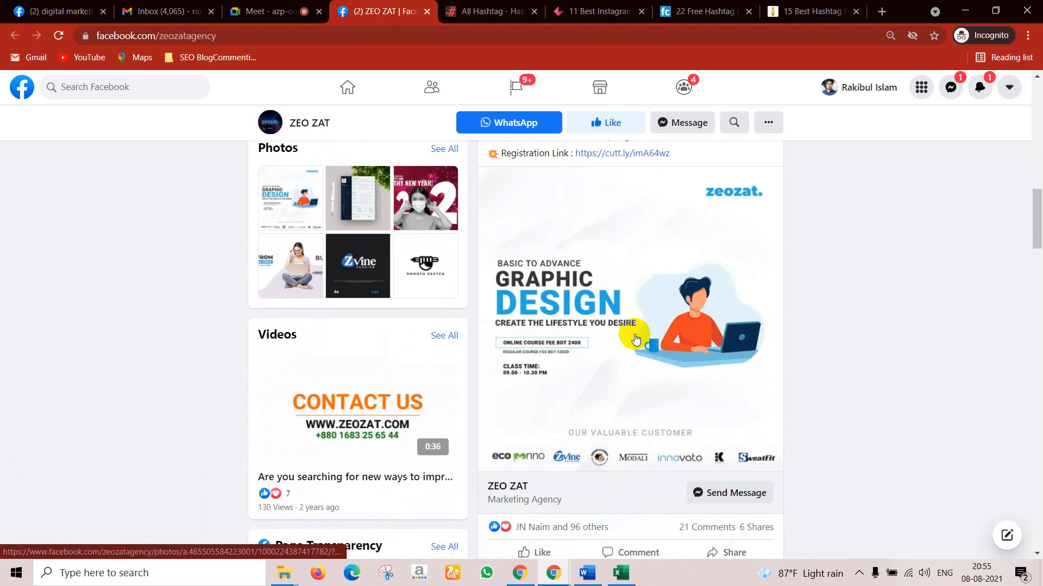
{"action": "scroll", "coordinate": [636, 339], "scroll_direction": "down", "scroll_amount": 2}
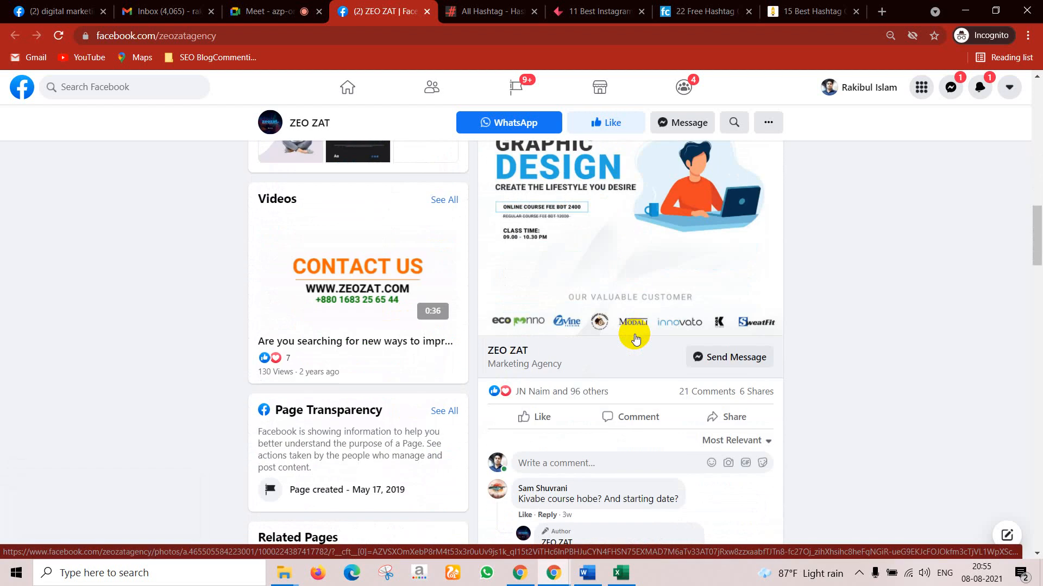
{"action": "scroll", "coordinate": [635, 336], "scroll_direction": "down", "scroll_amount": 7}
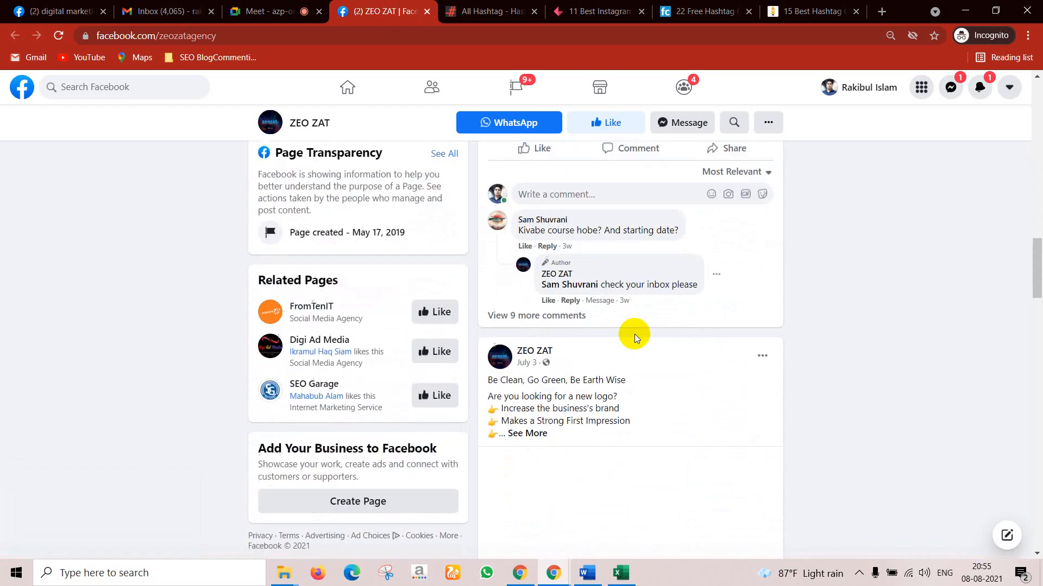
{"action": "scroll", "coordinate": [636, 336], "scroll_direction": "up", "scroll_amount": 8}
{"action": "scroll", "coordinate": [635, 335], "scroll_direction": "up", "scroll_amount": 10}
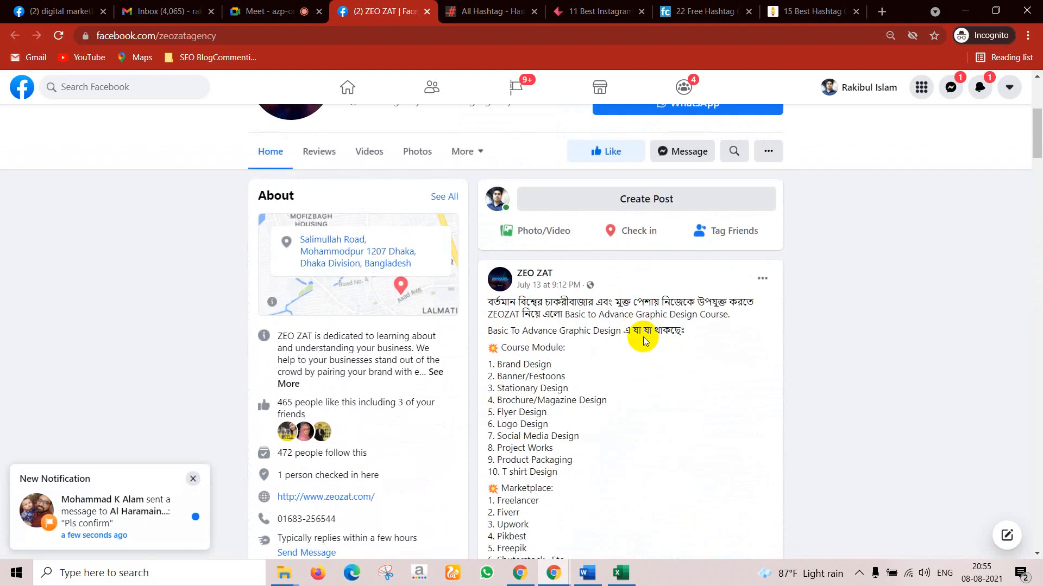
{"action": "scroll", "coordinate": [647, 340], "scroll_direction": "down", "scroll_amount": 1}
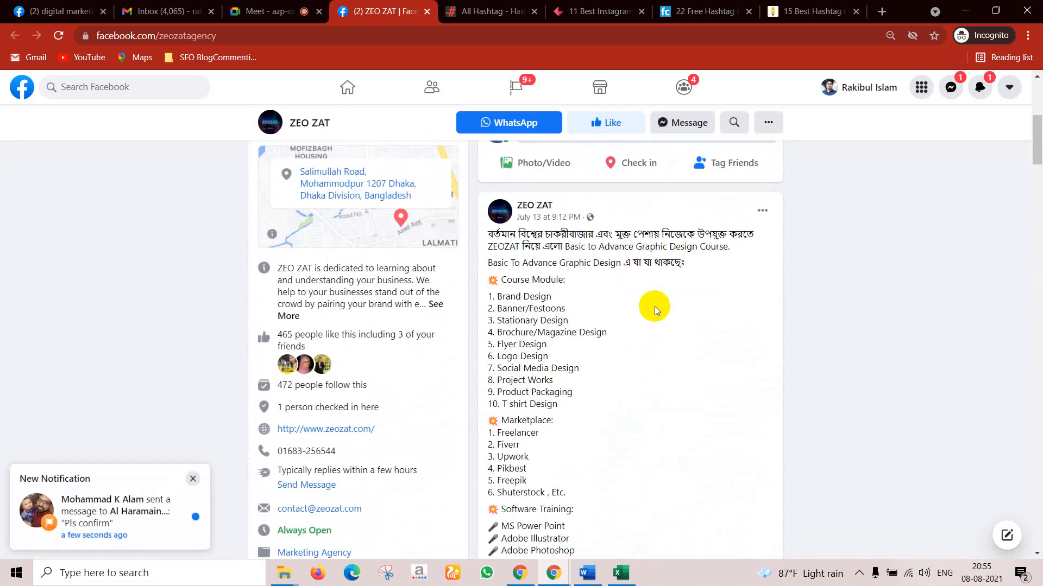
{"action": "scroll", "coordinate": [657, 292], "scroll_direction": "down", "scroll_amount": 9}
{"action": "scroll", "coordinate": [656, 294], "scroll_direction": "down", "scroll_amount": 6}
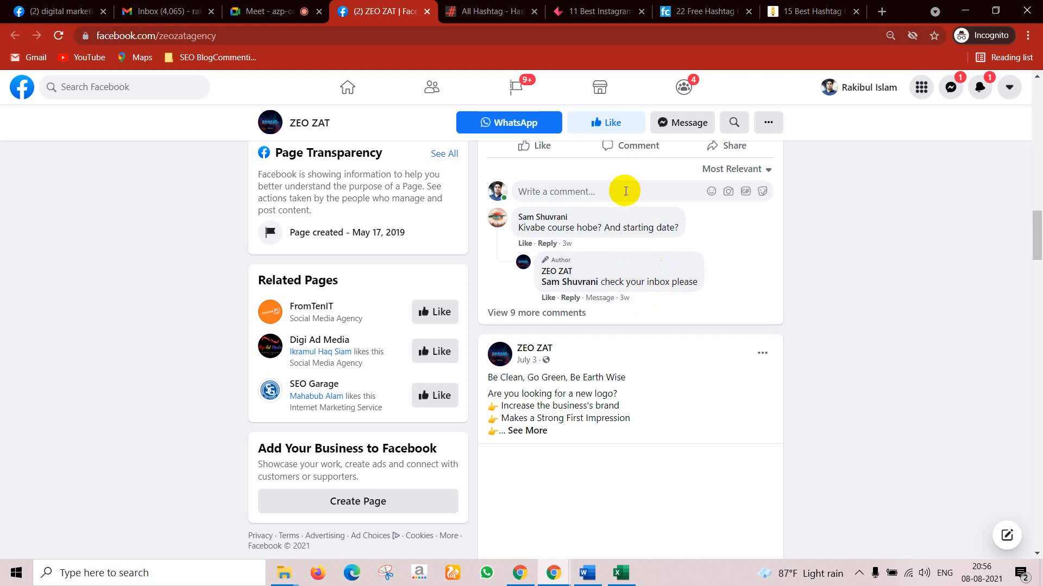
{"action": "scroll", "coordinate": [507, 245], "scroll_direction": "up", "scroll_amount": 15}
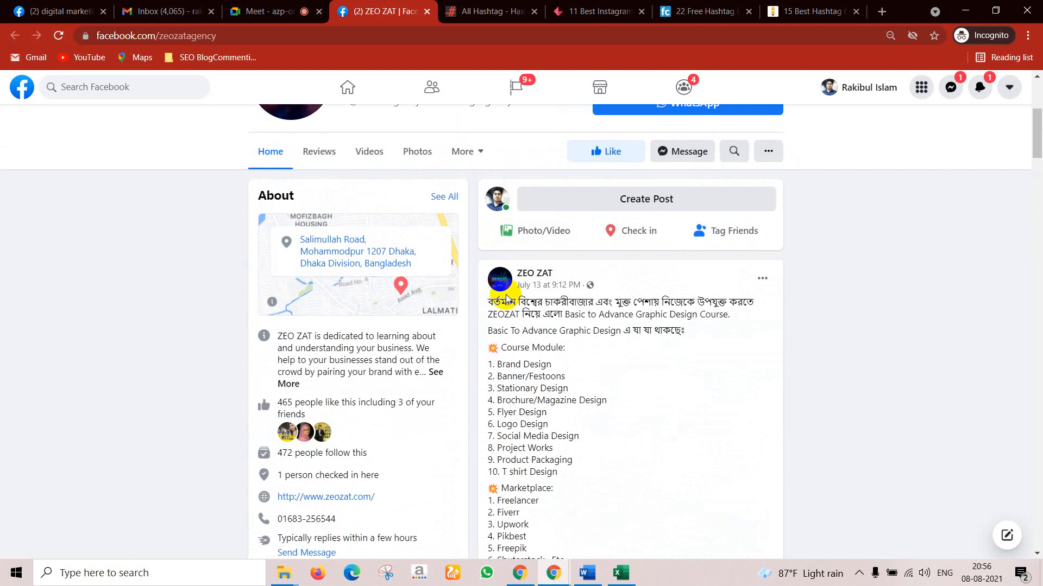
{"action": "scroll", "coordinate": [521, 298], "scroll_direction": "down", "scroll_amount": 4}
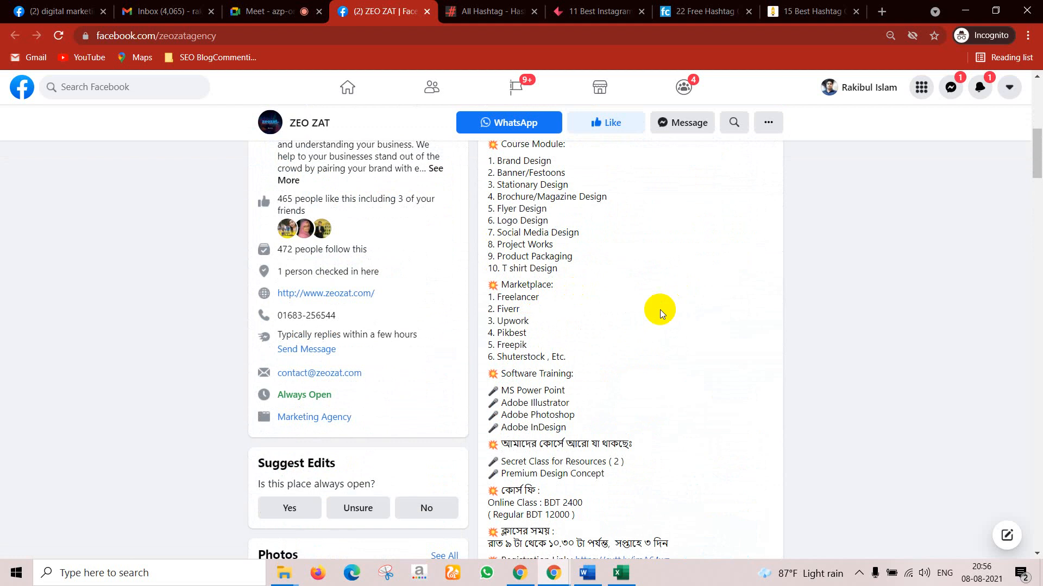
{"action": "scroll", "coordinate": [657, 318], "scroll_direction": "down", "scroll_amount": 5}
{"action": "scroll", "coordinate": [655, 321], "scroll_direction": "down", "scroll_amount": 5}
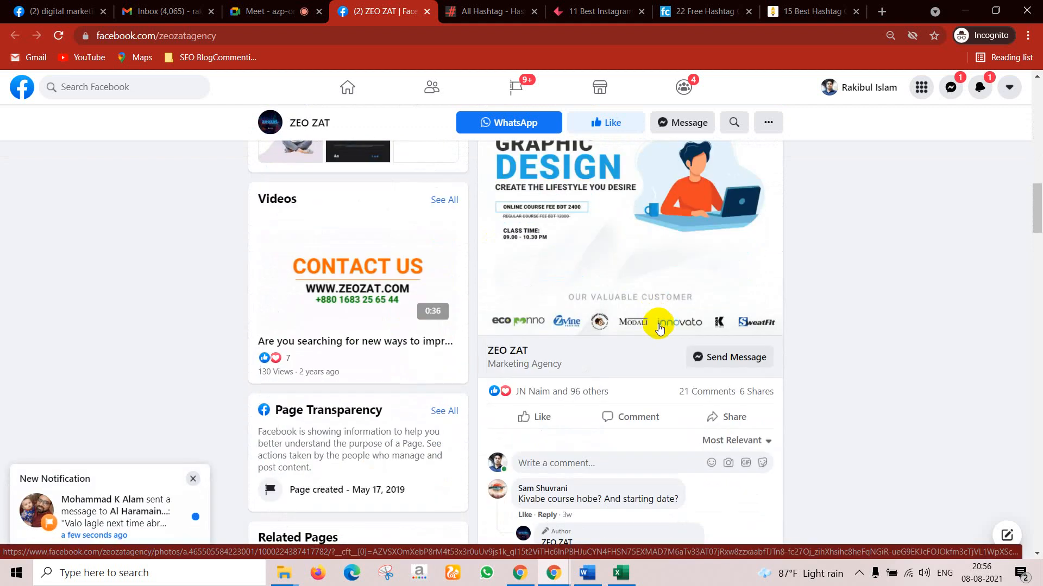
{"action": "scroll", "coordinate": [658, 328], "scroll_direction": "down", "scroll_amount": 8}
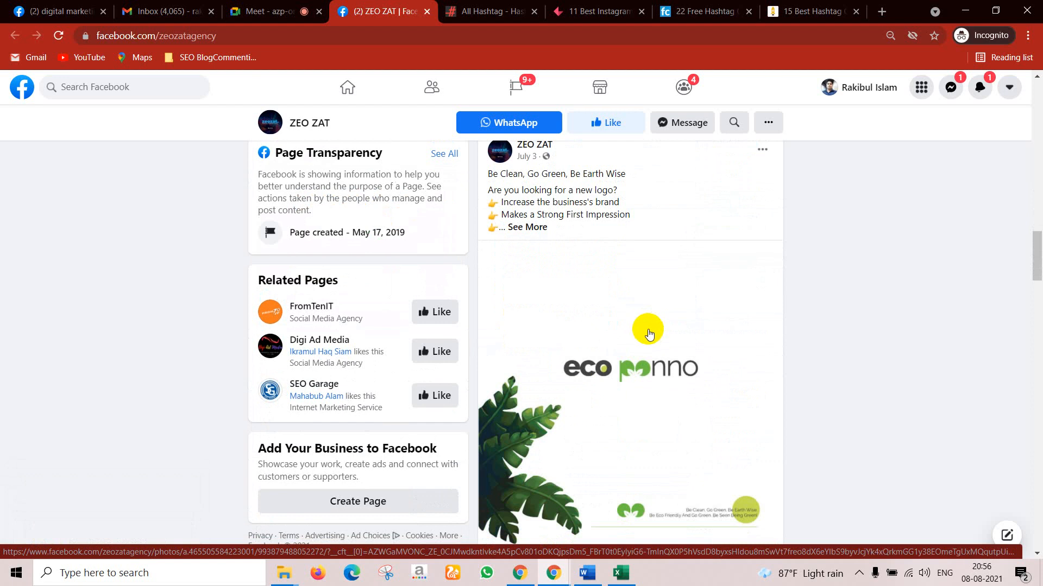
Step: Expand the January 27 resume-design post offering resumes at 499/=
{"action": "scroll", "coordinate": [649, 333], "scroll_direction": "down", "scroll_amount": 6}
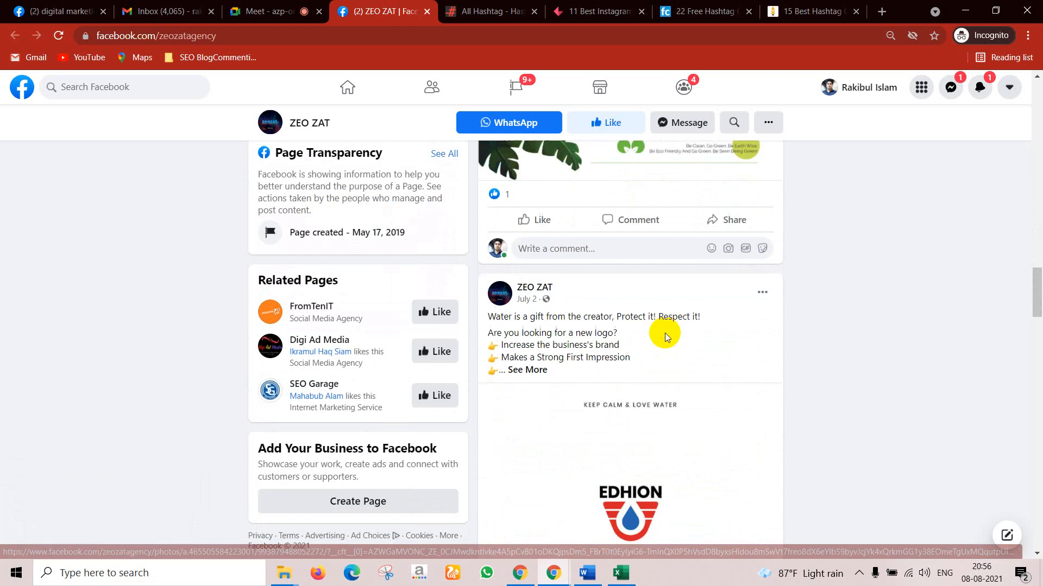
{"action": "scroll", "coordinate": [665, 334], "scroll_direction": "down", "scroll_amount": 3}
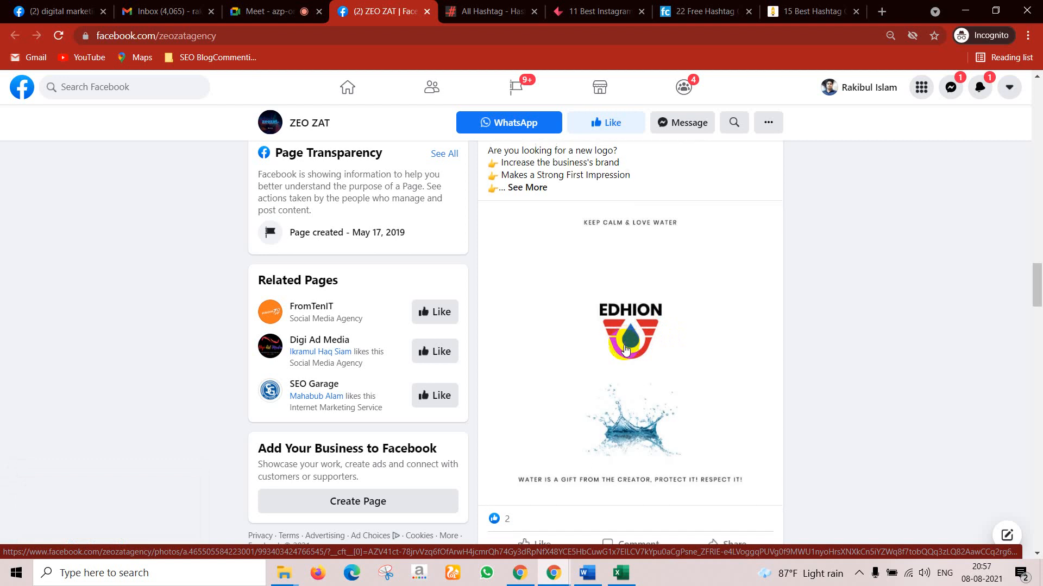
{"action": "scroll", "coordinate": [624, 350], "scroll_direction": "down", "scroll_amount": 12}
{"action": "scroll", "coordinate": [624, 349], "scroll_direction": "down", "scroll_amount": 8}
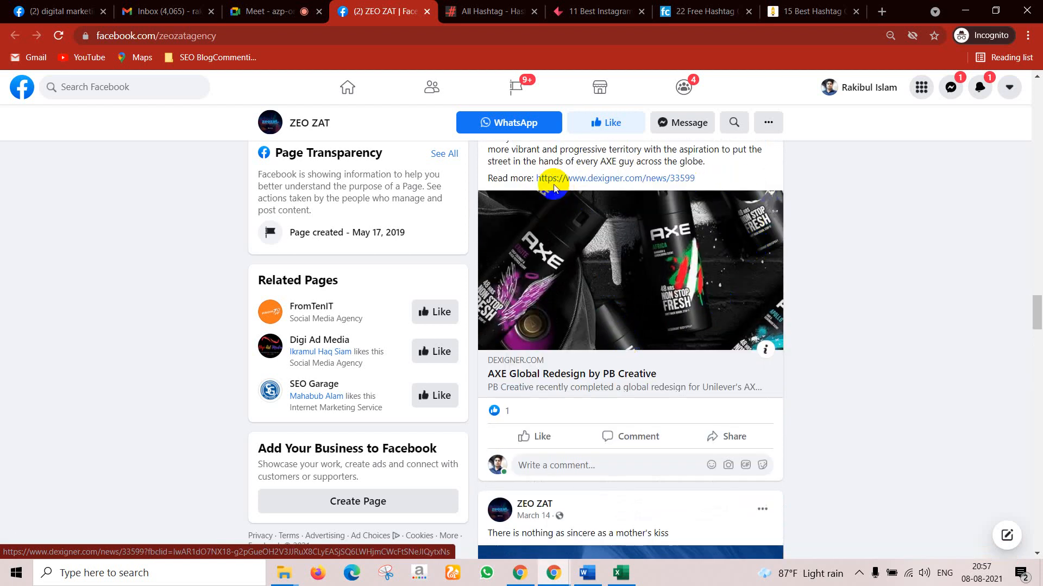
{"action": "scroll", "coordinate": [674, 256], "scroll_direction": "up", "scroll_amount": 3}
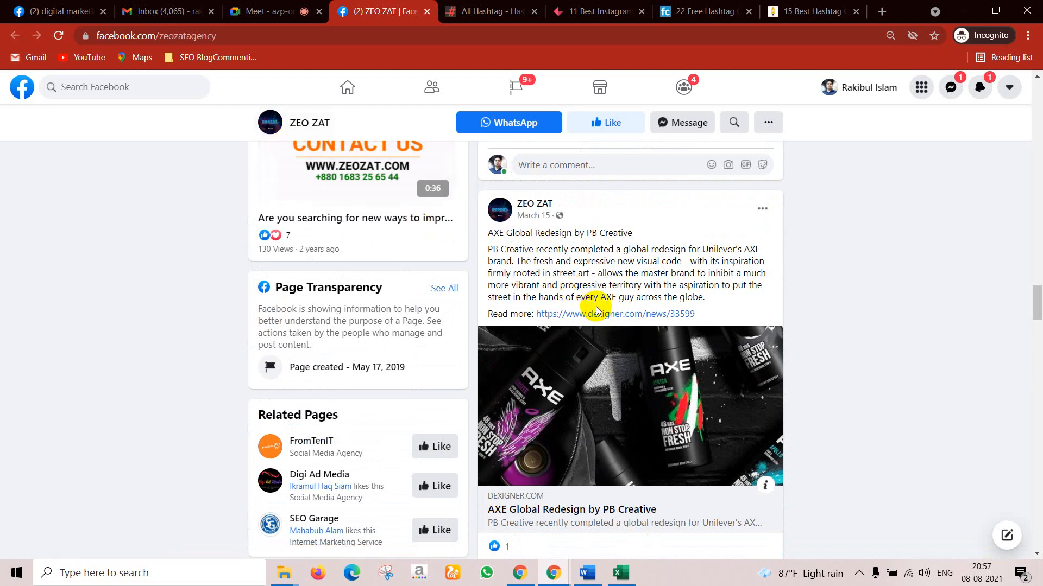
{"action": "scroll", "coordinate": [596, 306], "scroll_direction": "down", "scroll_amount": 3}
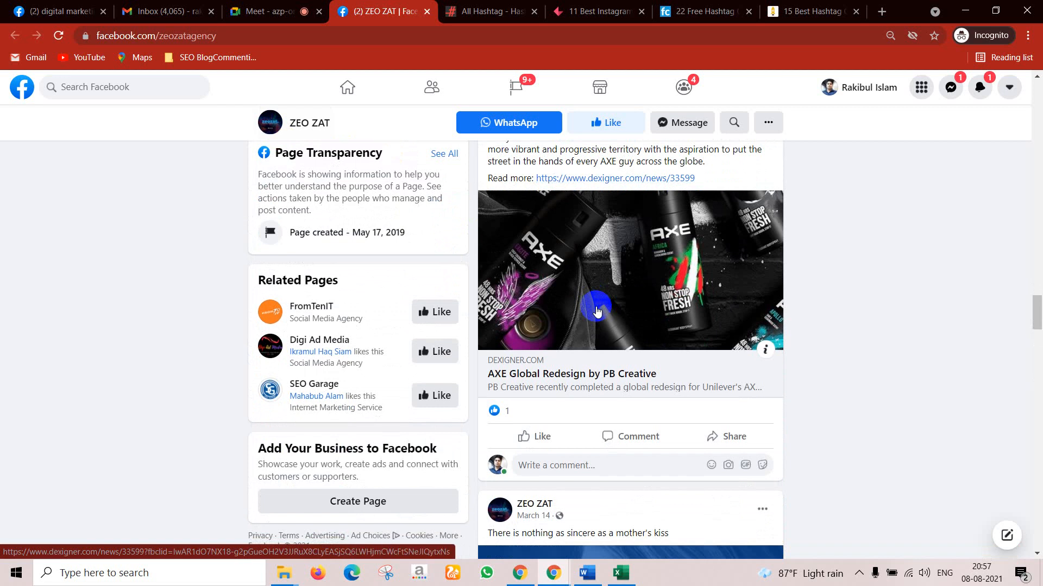
{"action": "scroll", "coordinate": [597, 311], "scroll_direction": "down", "scroll_amount": 6}
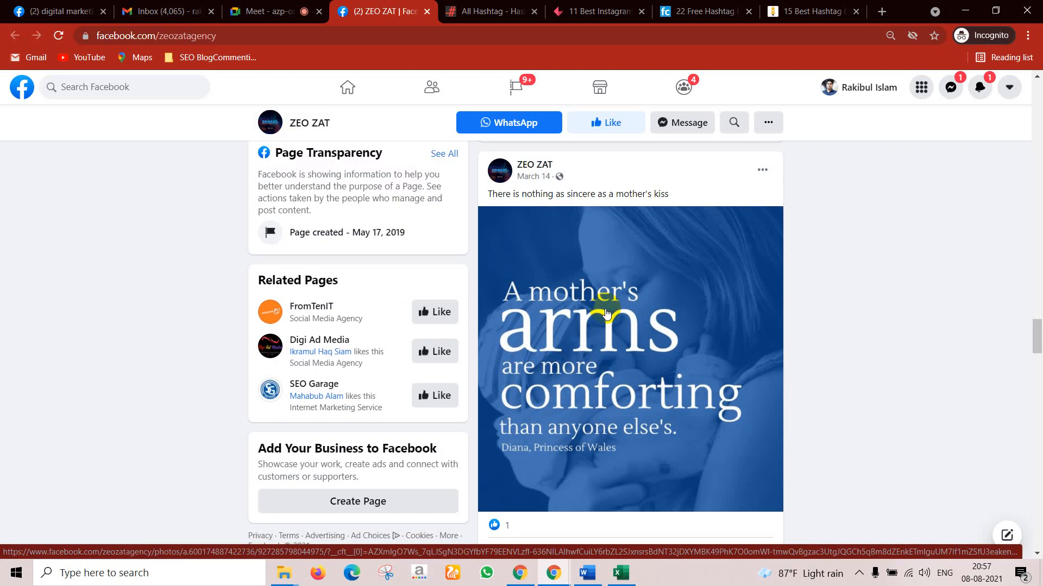
{"action": "scroll", "coordinate": [607, 313], "scroll_direction": "down", "scroll_amount": 15}
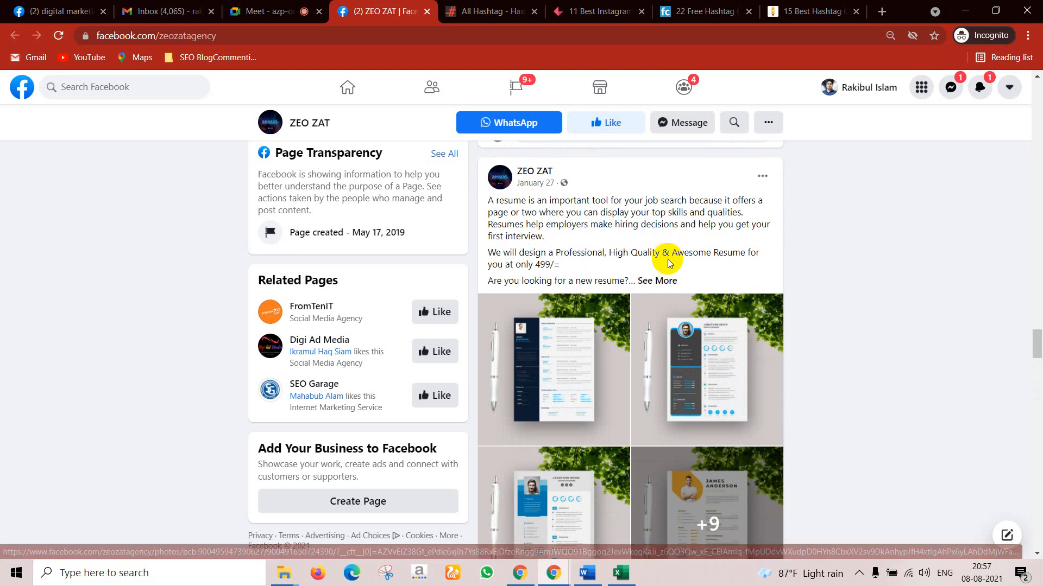
{"action": "left_click", "coordinate": [651, 281]}
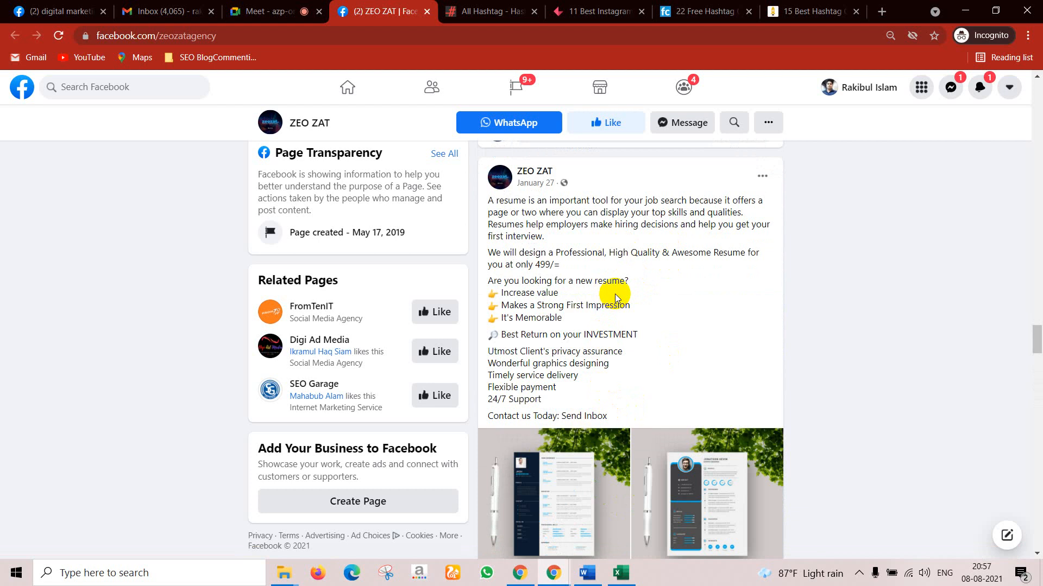
Step: Browse ZEO ZAT's older posts, select a post's contact line, and open Facebook search
{"action": "scroll", "coordinate": [614, 295], "scroll_direction": "down", "scroll_amount": 15}
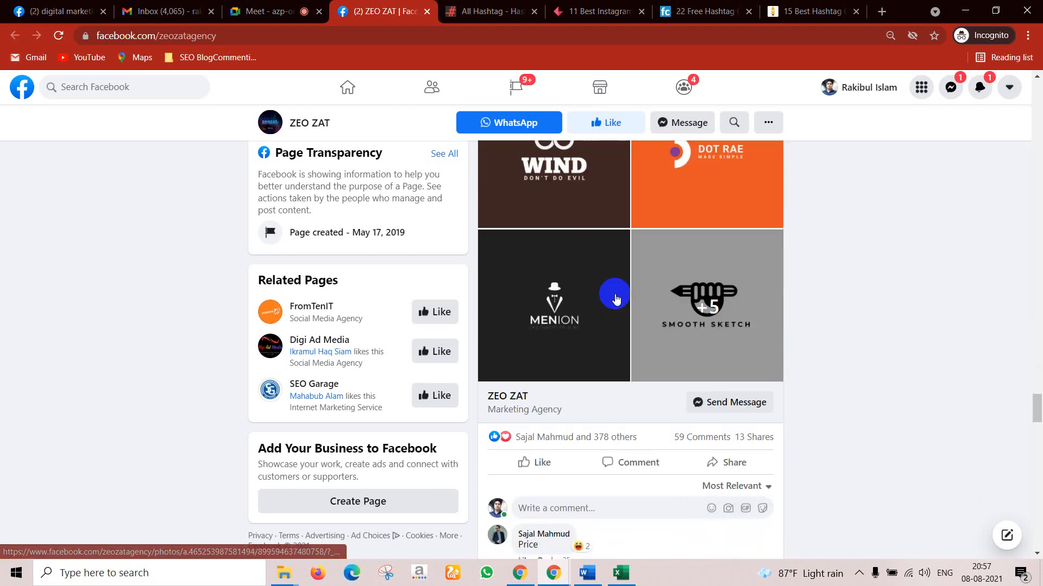
{"action": "scroll", "coordinate": [616, 298], "scroll_direction": "down", "scroll_amount": 15}
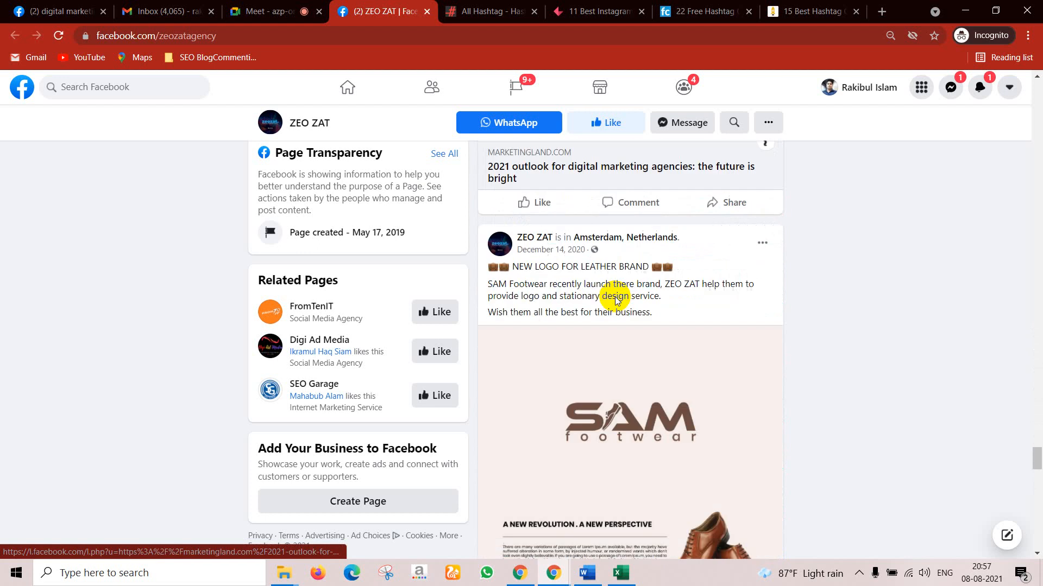
{"action": "scroll", "coordinate": [615, 299], "scroll_direction": "down", "scroll_amount": 15}
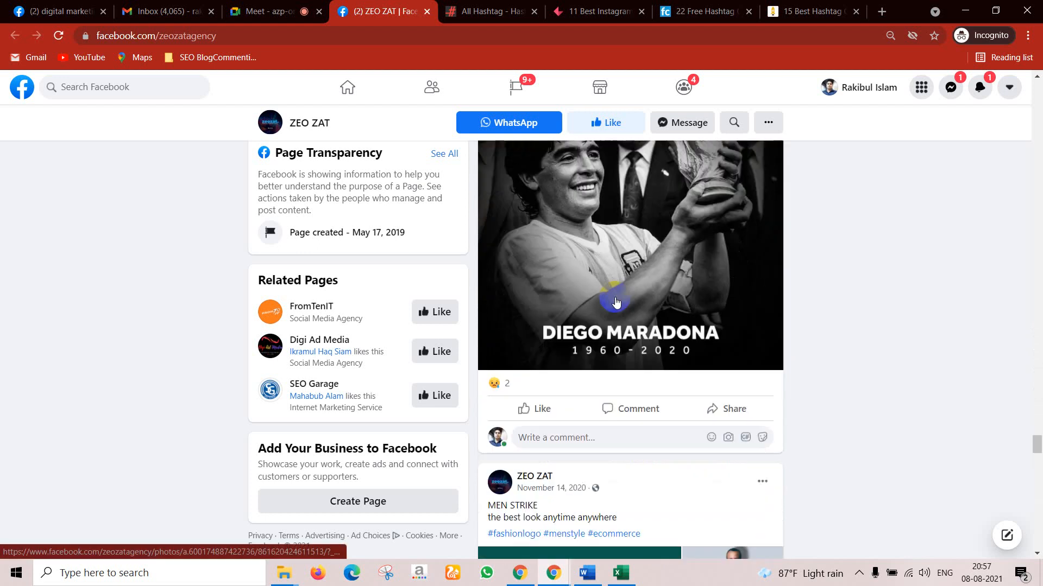
{"action": "scroll", "coordinate": [615, 302], "scroll_direction": "down", "scroll_amount": 8}
{"action": "scroll", "coordinate": [616, 301], "scroll_direction": "down", "scroll_amount": 4}
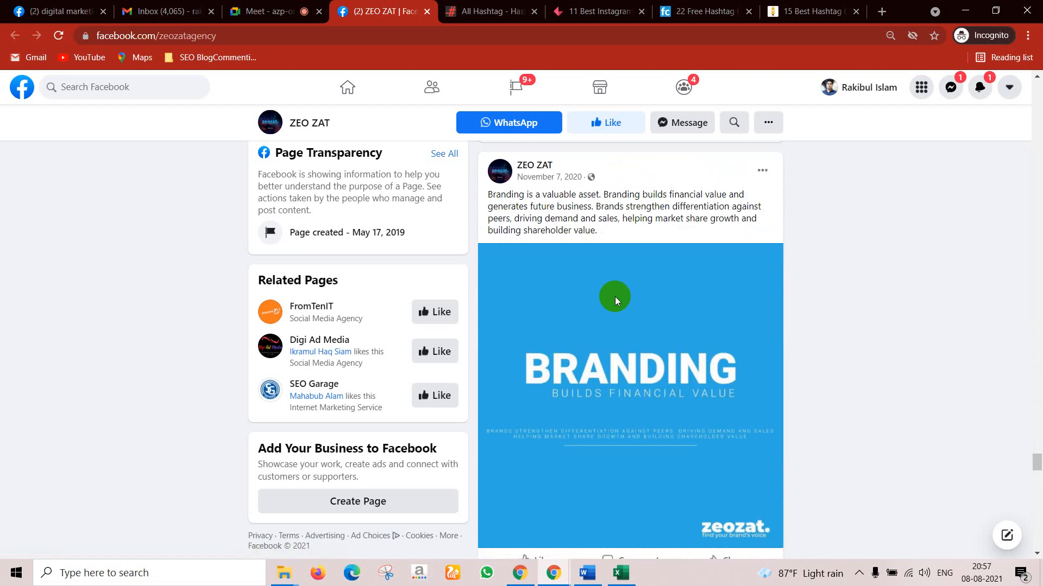
{"action": "scroll", "coordinate": [615, 297], "scroll_direction": "down", "scroll_amount": 15}
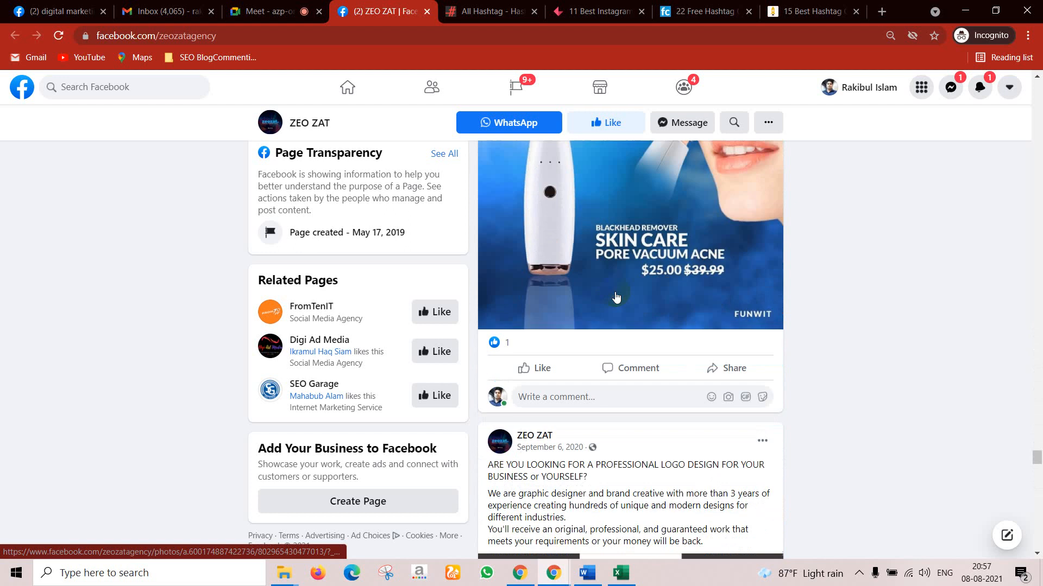
{"action": "scroll", "coordinate": [565, 204], "scroll_direction": "down", "scroll_amount": 12}
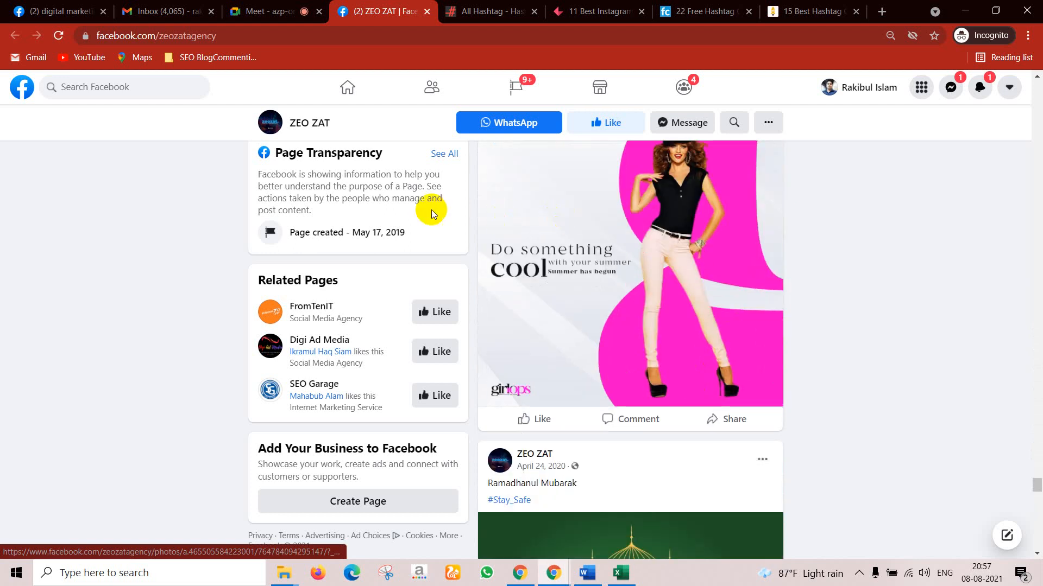
{"action": "scroll", "coordinate": [431, 210], "scroll_direction": "down", "scroll_amount": 12}
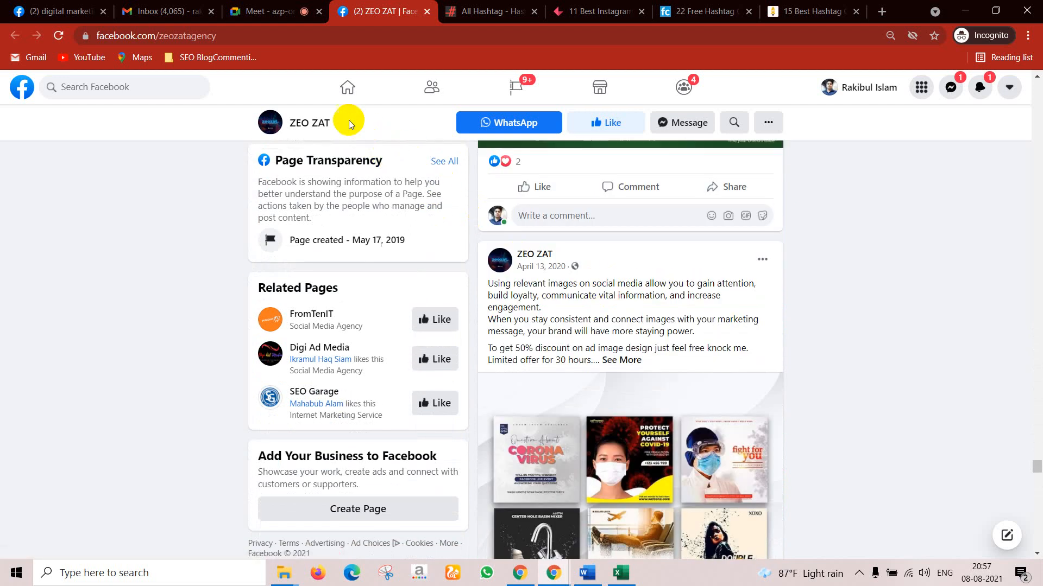
{"action": "scroll", "coordinate": [349, 120], "scroll_direction": "up", "scroll_amount": 5}
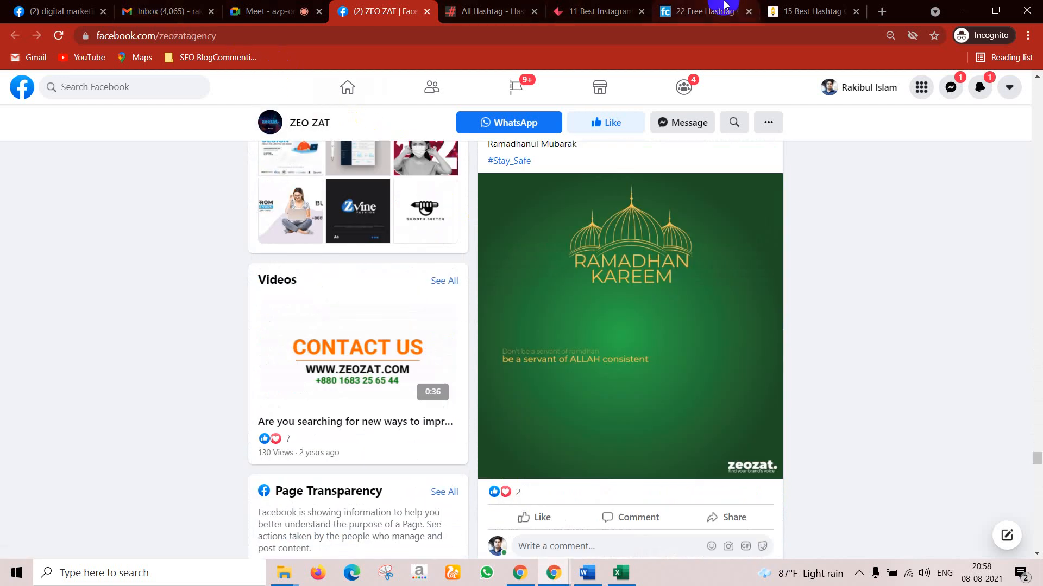
{"action": "scroll", "coordinate": [752, 197], "scroll_direction": "up", "scroll_amount": 12}
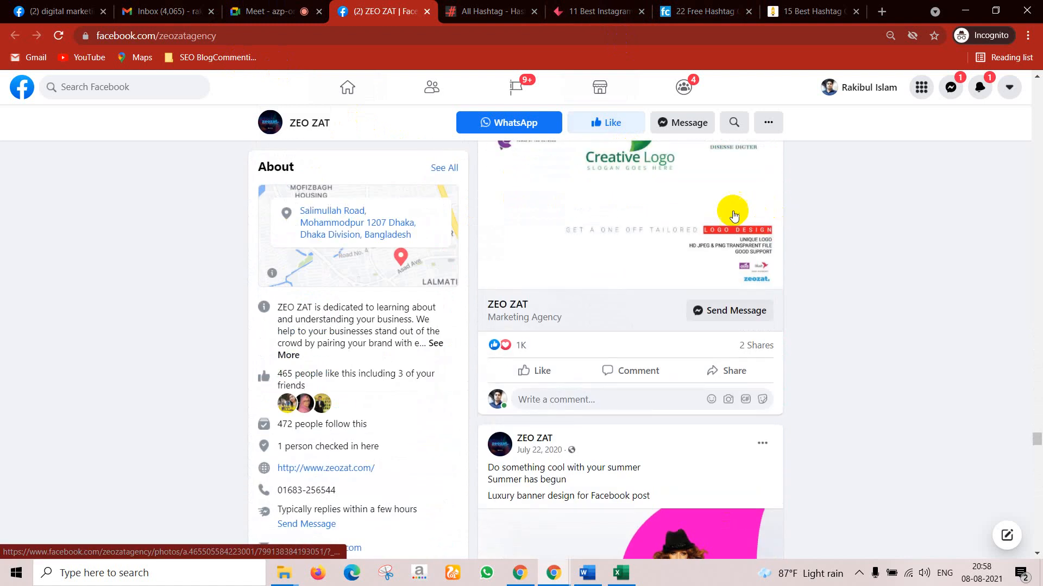
{"action": "scroll", "coordinate": [733, 215], "scroll_direction": "up", "scroll_amount": 12}
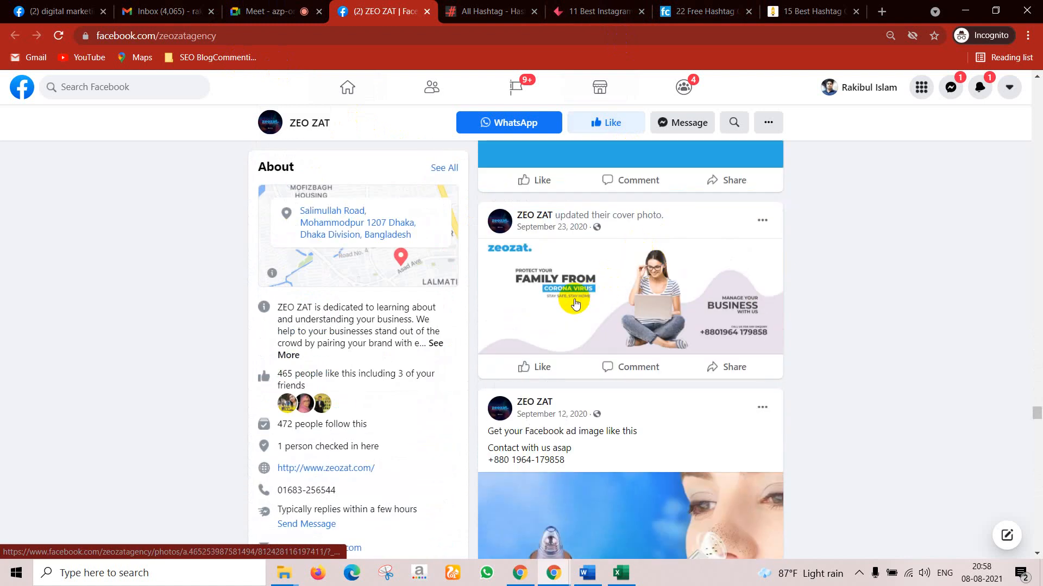
{"action": "scroll", "coordinate": [594, 419], "scroll_direction": "up", "scroll_amount": 1}
{"action": "scroll", "coordinate": [540, 516], "scroll_direction": "down", "scroll_amount": 2}
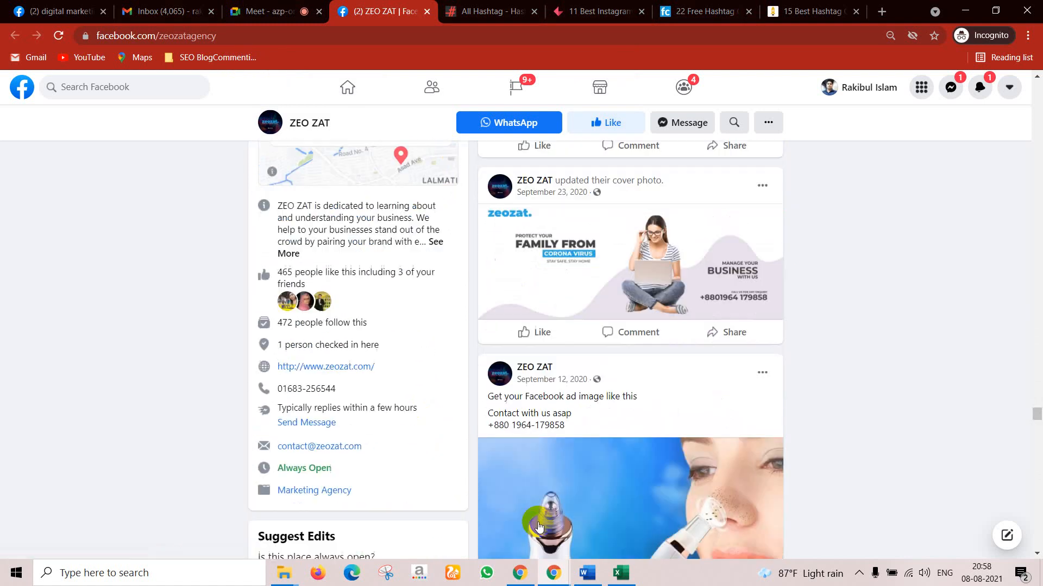
{"action": "left_click_drag", "start_coordinate": [589, 391], "coordinate": [488, 365]}
{"action": "scroll", "coordinate": [475, 369], "scroll_direction": "up", "scroll_amount": 10}
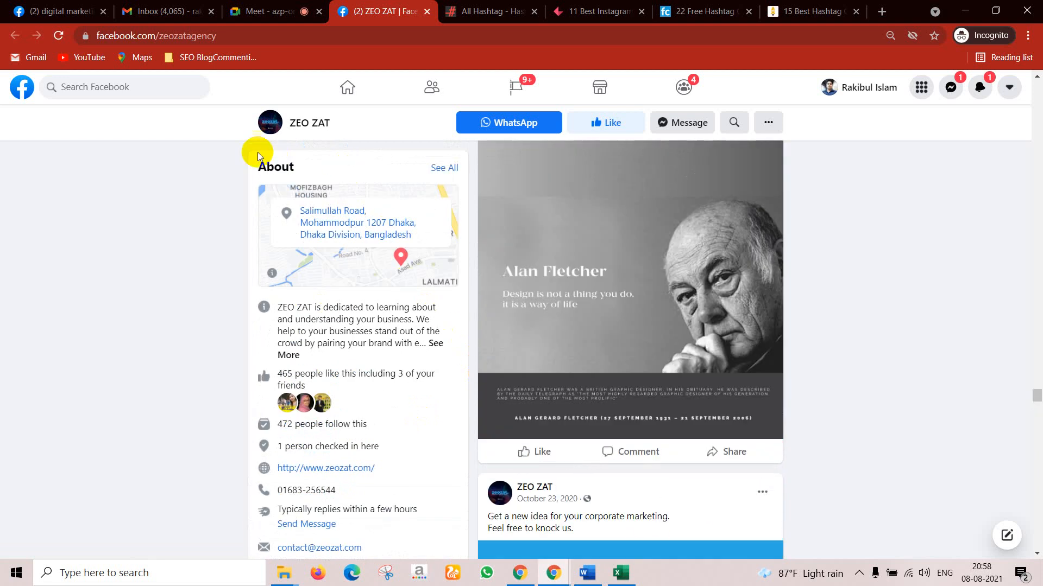
{"action": "left_click", "coordinate": [181, 81]}
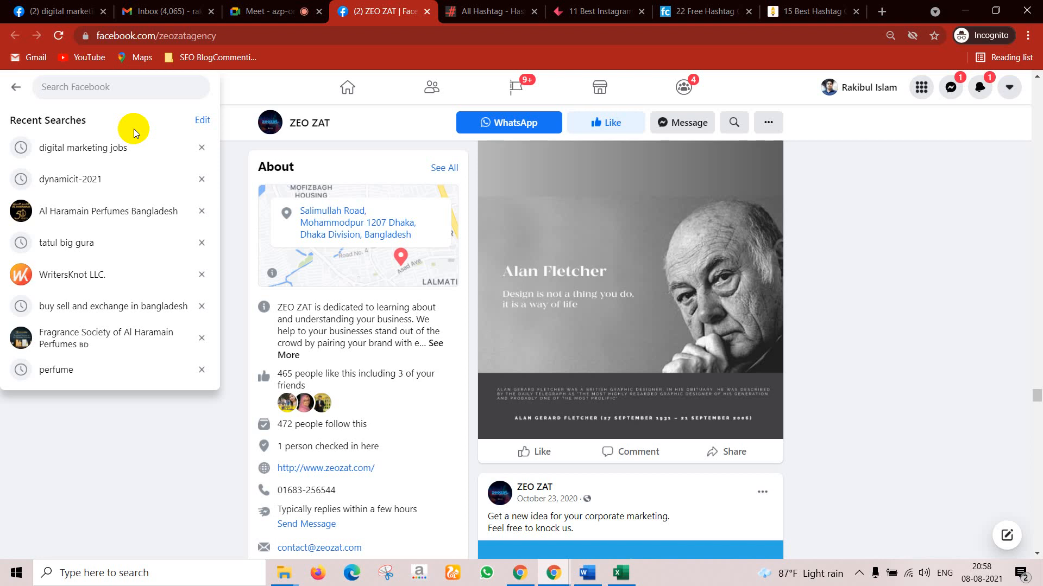
Step: Search 'cpa' and open the CPA IT page in a new tab
{"action": "type", "text": "cpa"}
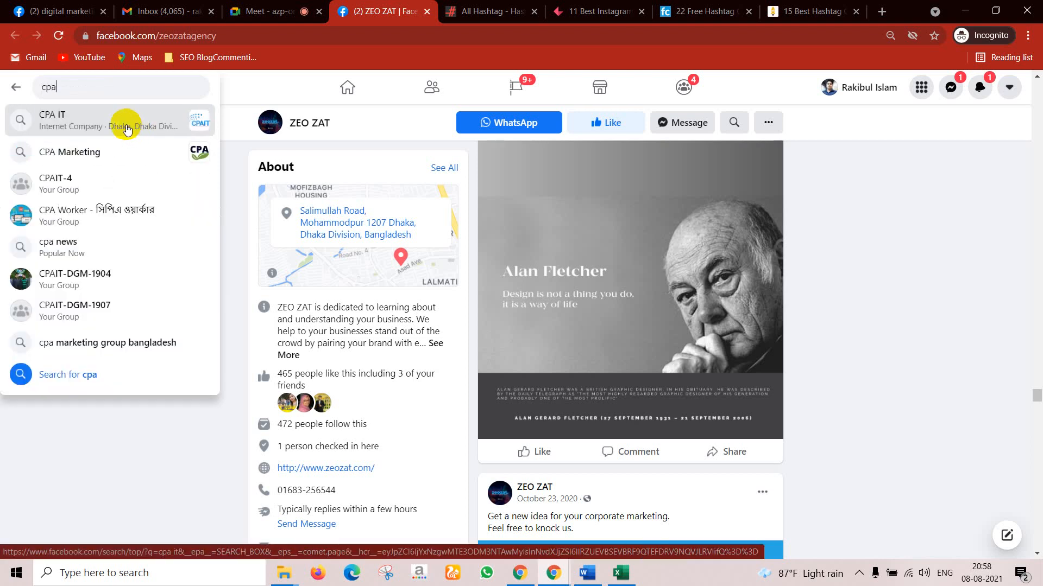
{"action": "left_click", "coordinate": [134, 132]}
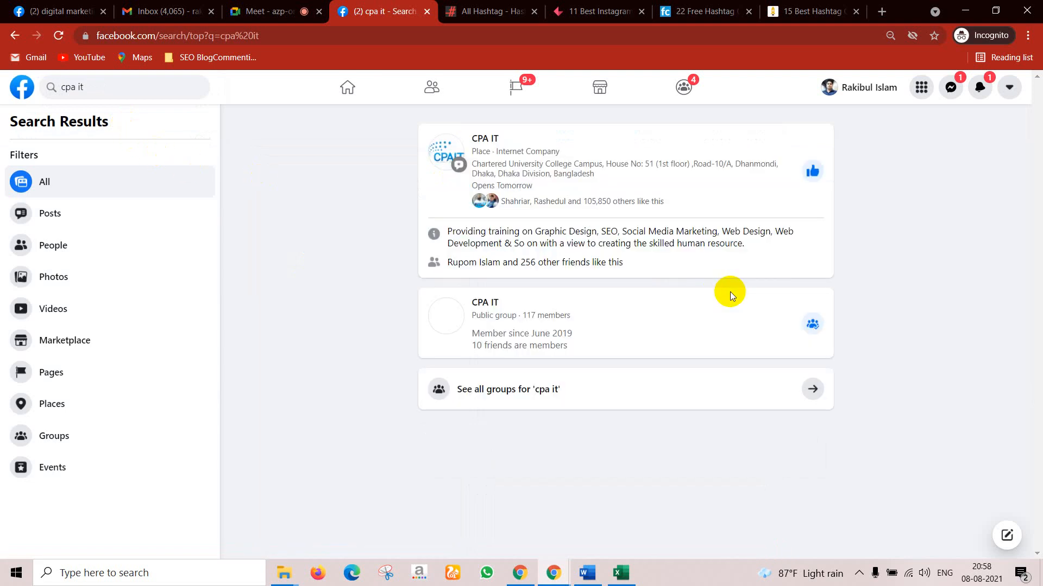
{"action": "middle_click", "coordinate": [482, 142]}
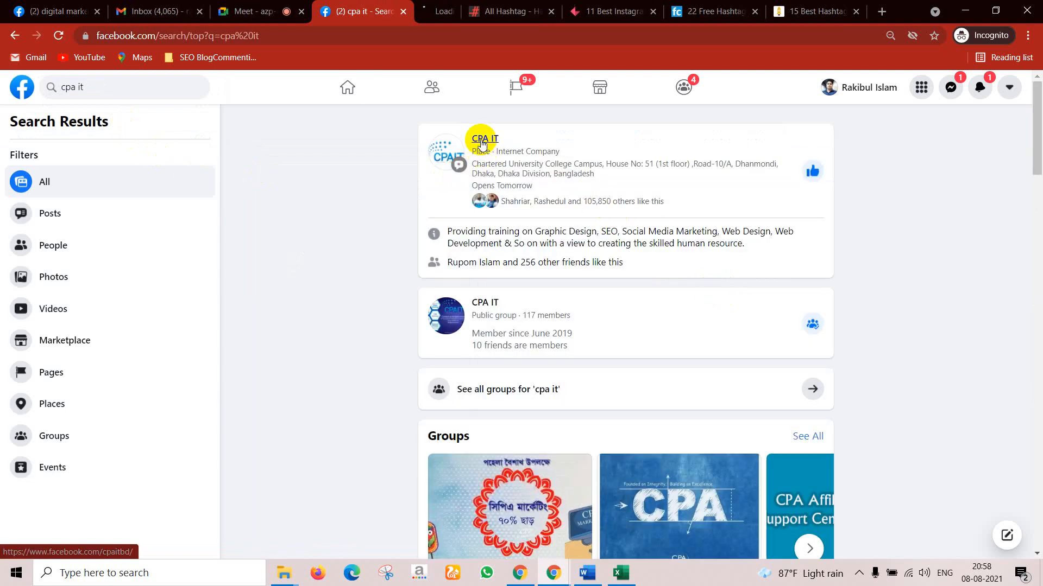
{"action": "scroll", "coordinate": [585, 279], "scroll_direction": "down", "scroll_amount": 3}
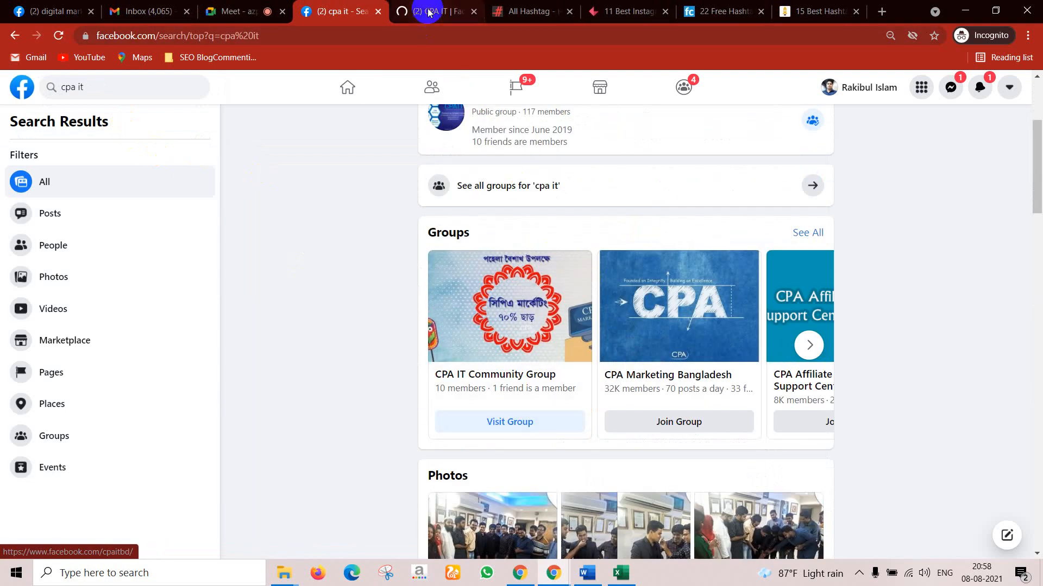
{"action": "scroll", "coordinate": [484, 205], "scroll_direction": "down", "scroll_amount": 2}
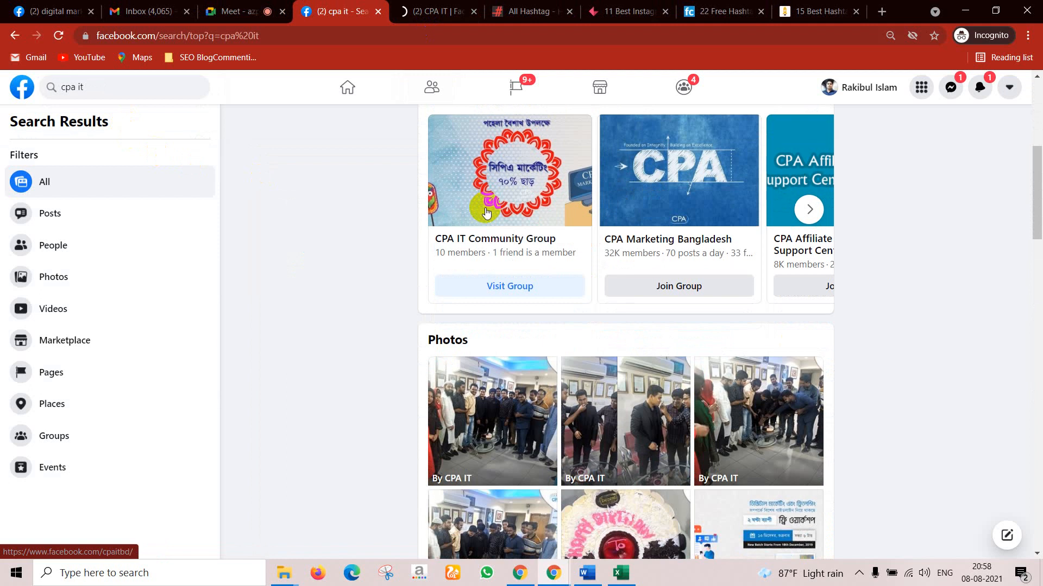
{"action": "left_click", "coordinate": [452, 5]}
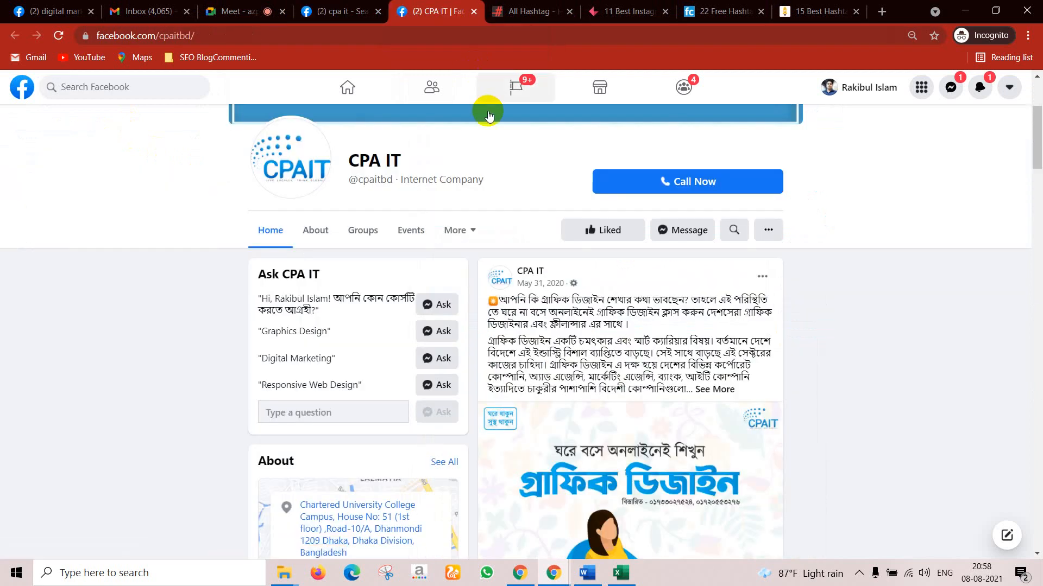
Step: Revisit the cpa it search results, then expand the first CPA IT post
{"action": "left_click", "coordinate": [336, 10]}
{"action": "scroll", "coordinate": [500, 279], "scroll_direction": "down", "scroll_amount": 3}
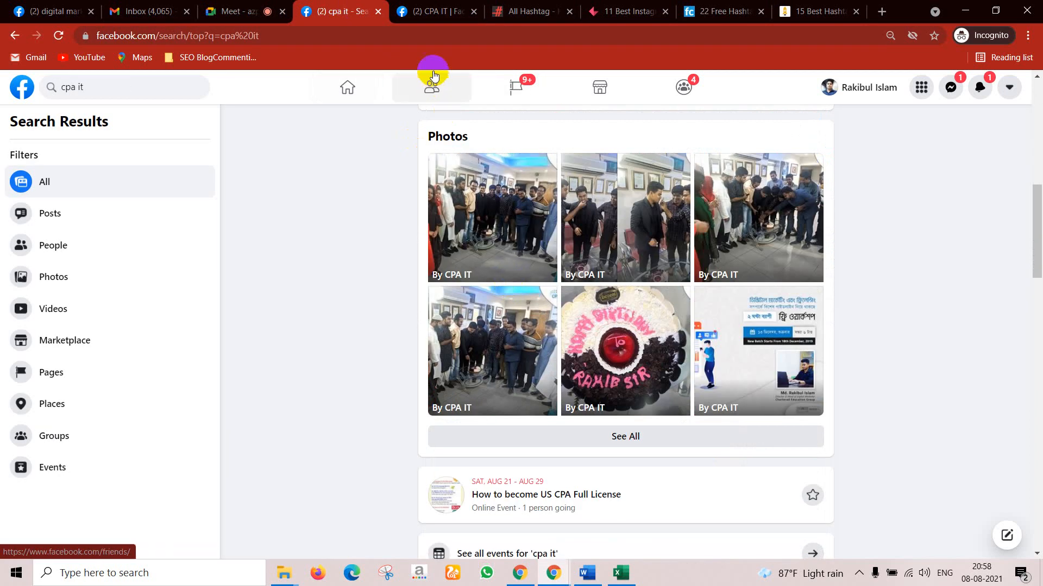
{"action": "left_click", "coordinate": [430, 10]}
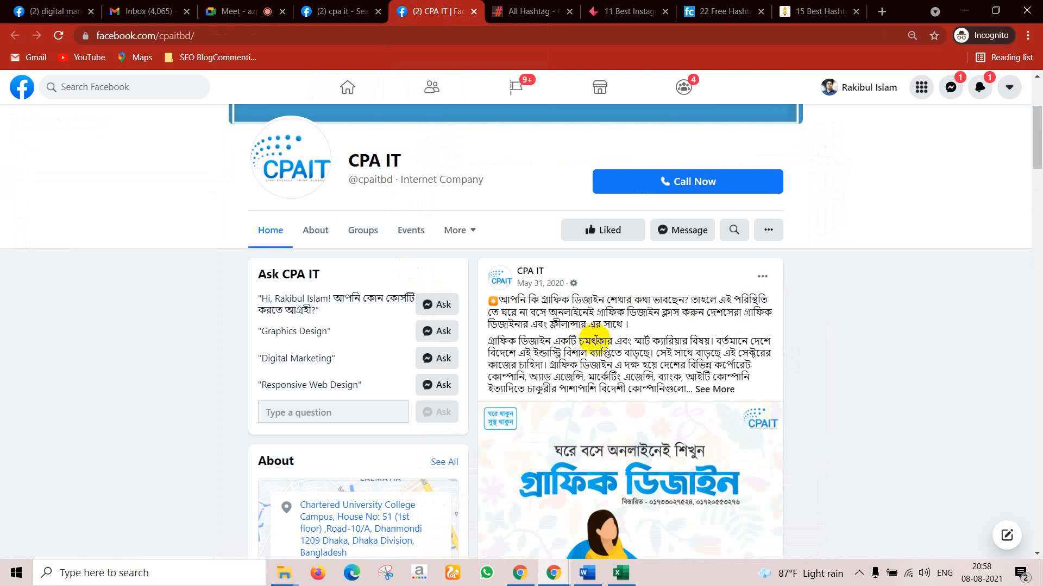
{"action": "scroll", "coordinate": [597, 326], "scroll_direction": "down", "scroll_amount": 3}
{"action": "left_click", "coordinate": [714, 254]}
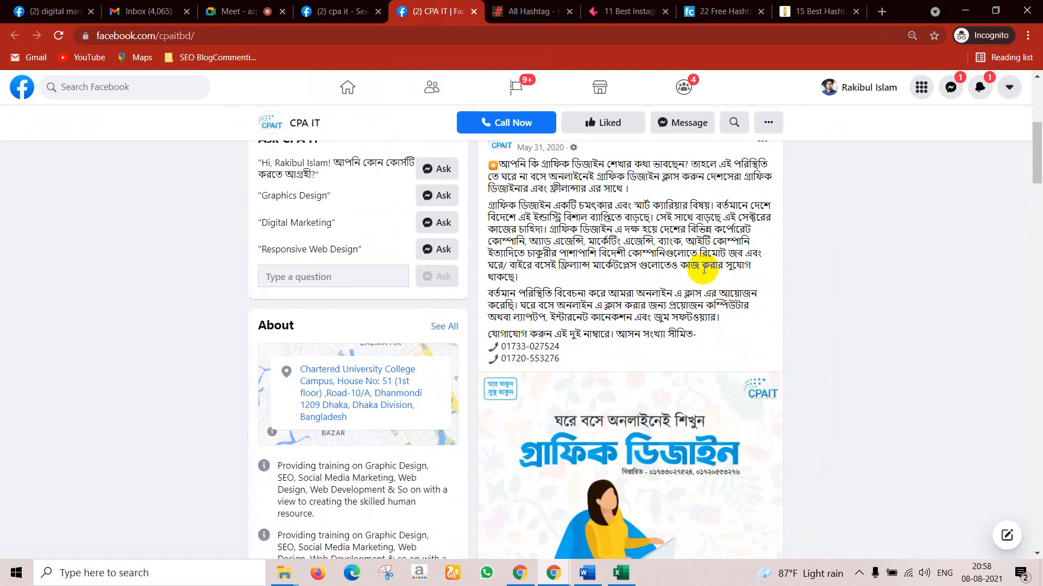
{"action": "scroll", "coordinate": [600, 328], "scroll_direction": "up", "scroll_amount": 2}
{"action": "scroll", "coordinate": [615, 355], "scroll_direction": "down", "scroll_amount": 10}
{"action": "scroll", "coordinate": [615, 357], "scroll_direction": "down", "scroll_amount": 5}
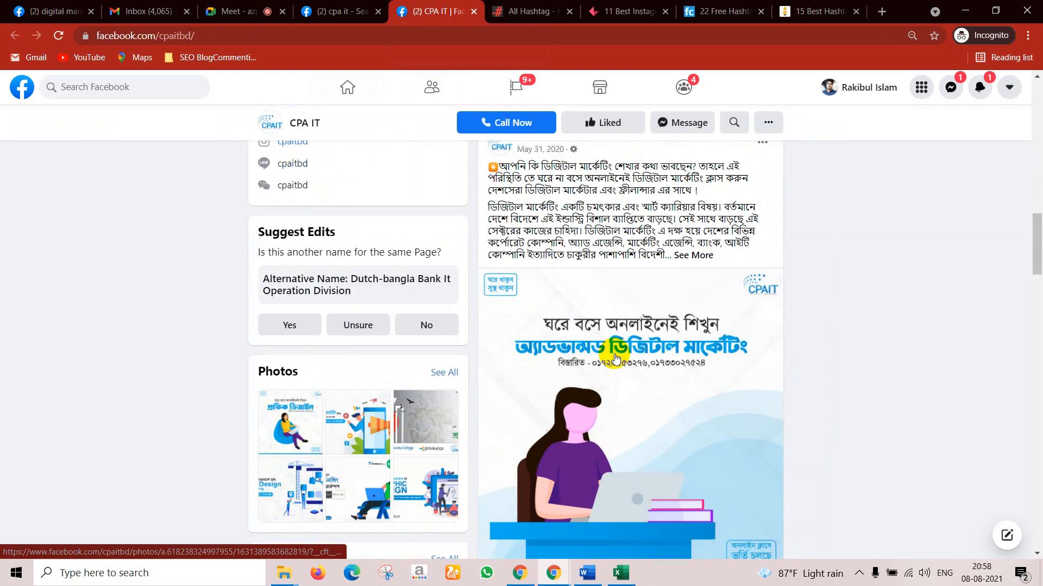
Step: Expand the next CPA IT post's full text
{"action": "left_click", "coordinate": [692, 237]}
{"action": "scroll", "coordinate": [689, 280], "scroll_direction": "up", "scroll_amount": 1}
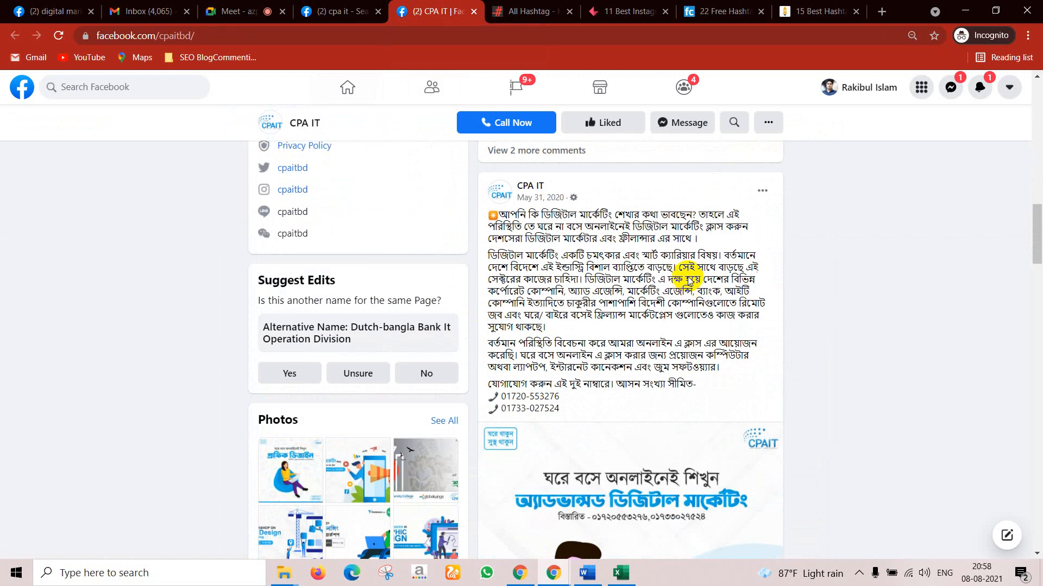
{"action": "scroll", "coordinate": [559, 302], "scroll_direction": "down", "scroll_amount": 20}
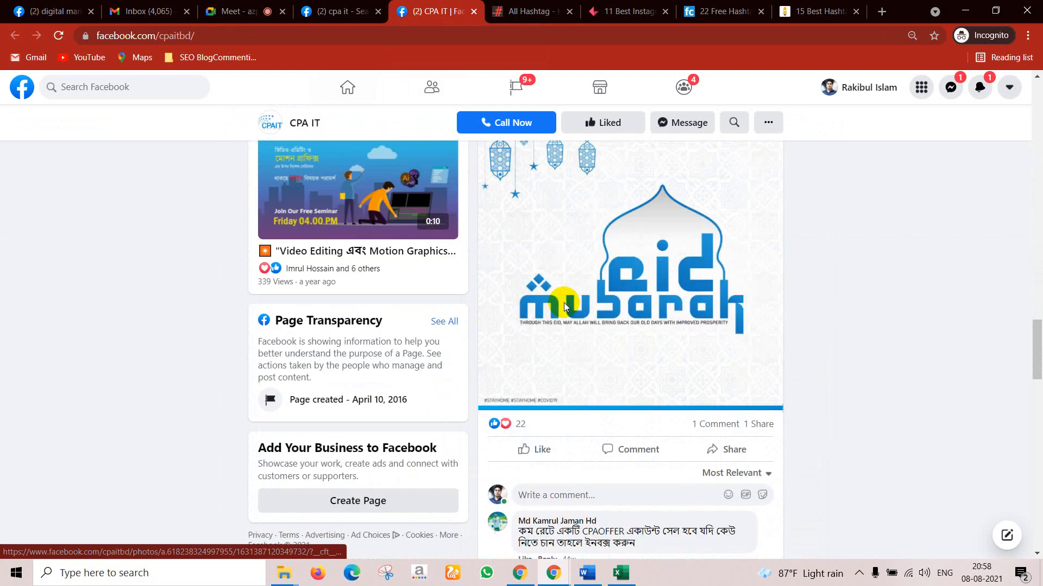
{"action": "scroll", "coordinate": [565, 305], "scroll_direction": "down", "scroll_amount": 16}
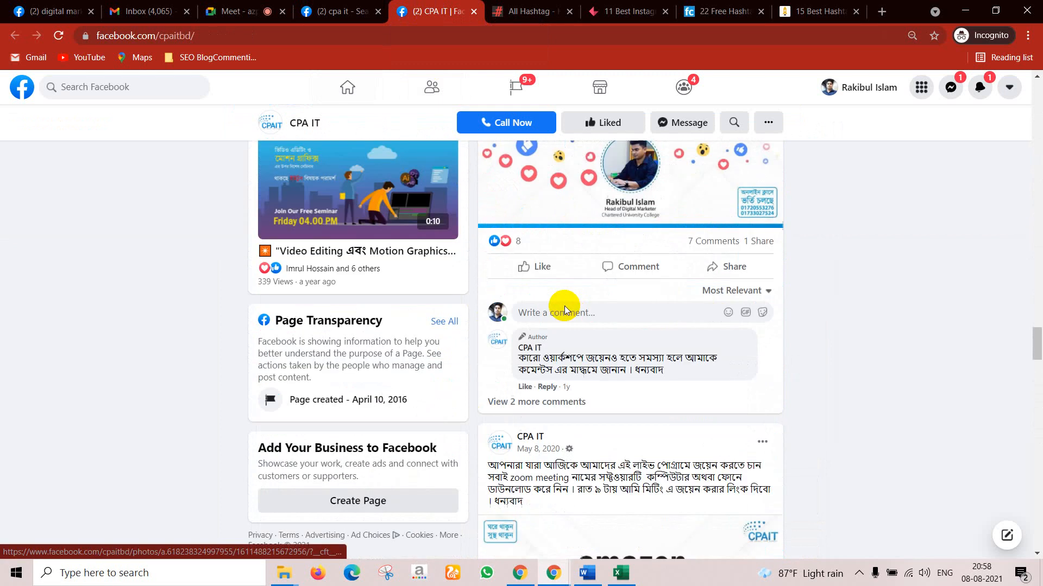
{"action": "scroll", "coordinate": [567, 310], "scroll_direction": "up", "scroll_amount": 3}
{"action": "scroll", "coordinate": [568, 313], "scroll_direction": "up", "scroll_amount": 5}
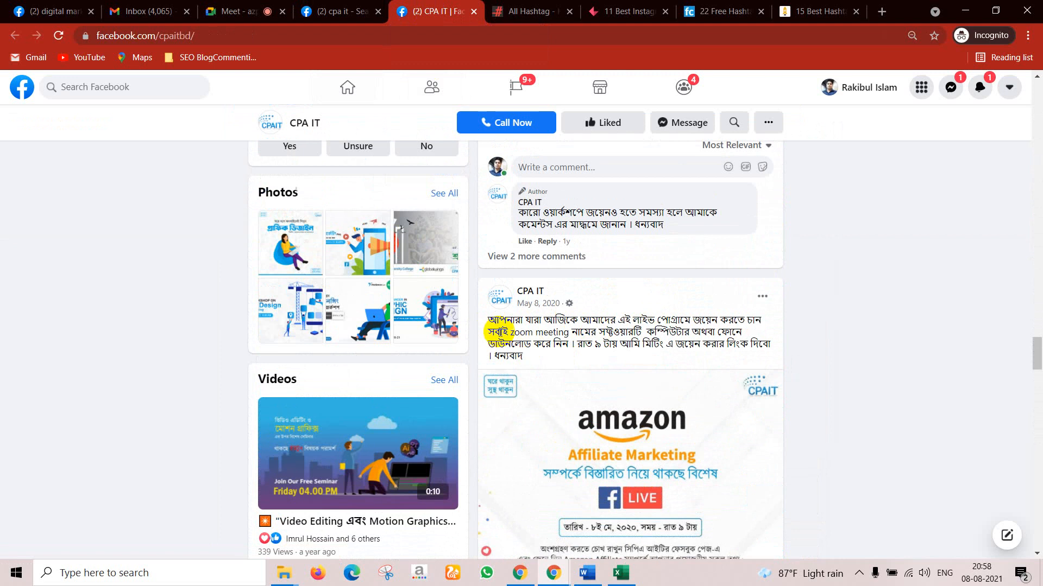
{"action": "scroll", "coordinate": [711, 371], "scroll_direction": "down", "scroll_amount": 15}
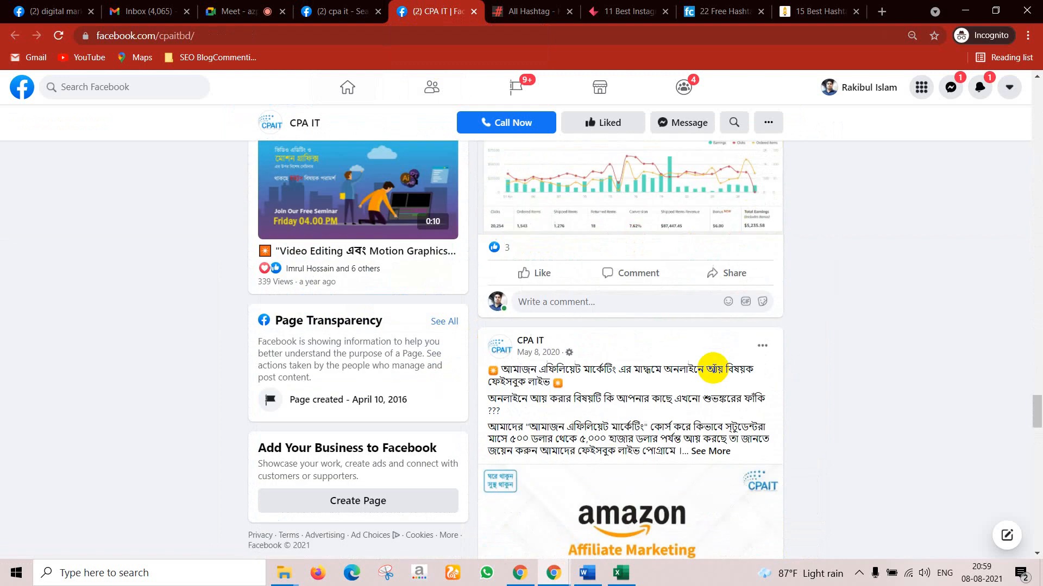
{"action": "scroll", "coordinate": [712, 369], "scroll_direction": "up", "scroll_amount": 5}
{"action": "scroll", "coordinate": [713, 368], "scroll_direction": "up", "scroll_amount": 4}
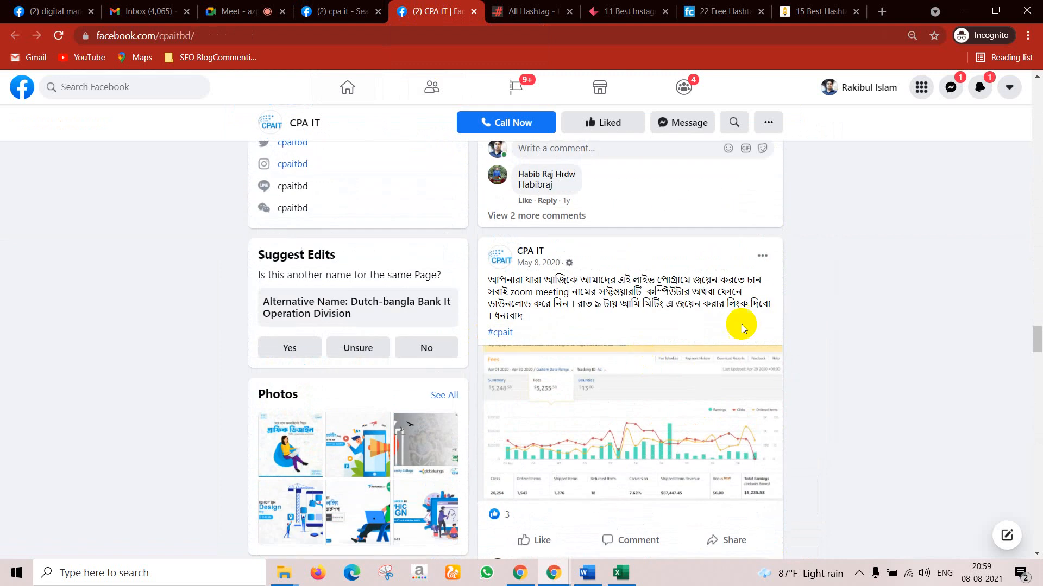
{"action": "scroll", "coordinate": [651, 300], "scroll_direction": "down", "scroll_amount": 9}
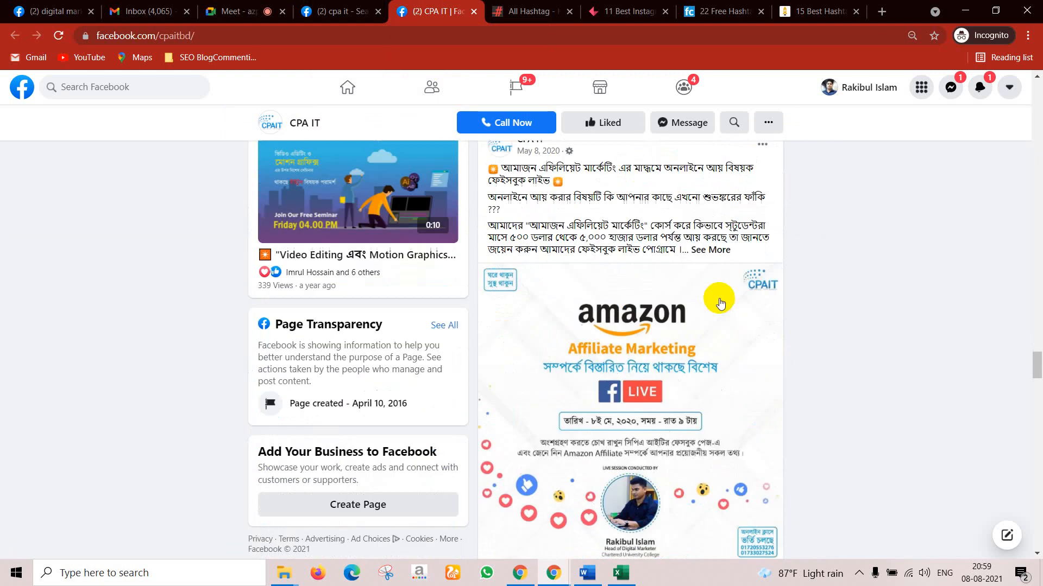
Step: Expand the Amazon affiliate post and the March 8, 2020 workshop post
{"action": "left_click", "coordinate": [717, 245]}
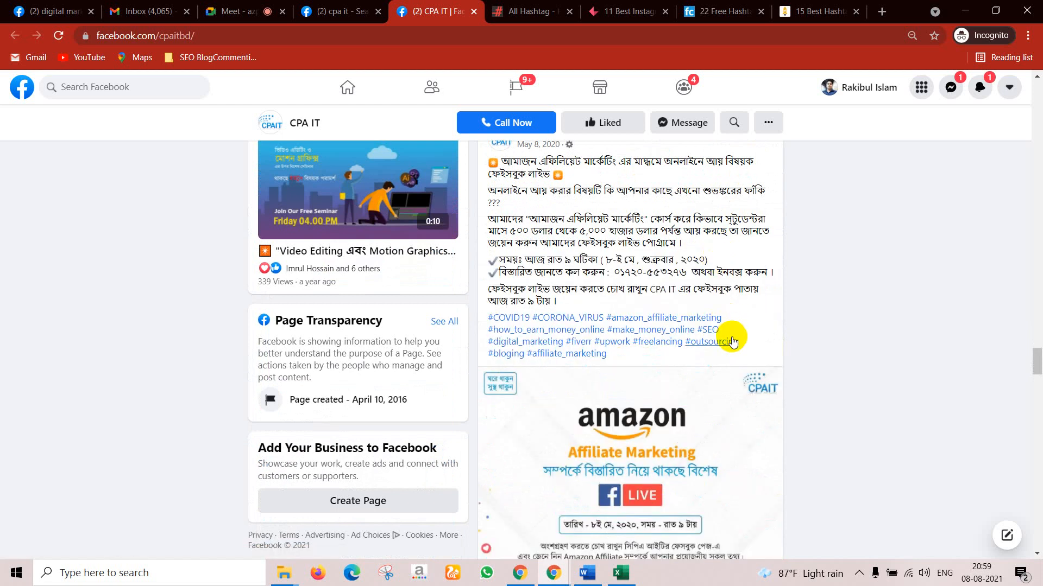
{"action": "scroll", "coordinate": [715, 358], "scroll_direction": "down", "scroll_amount": 20}
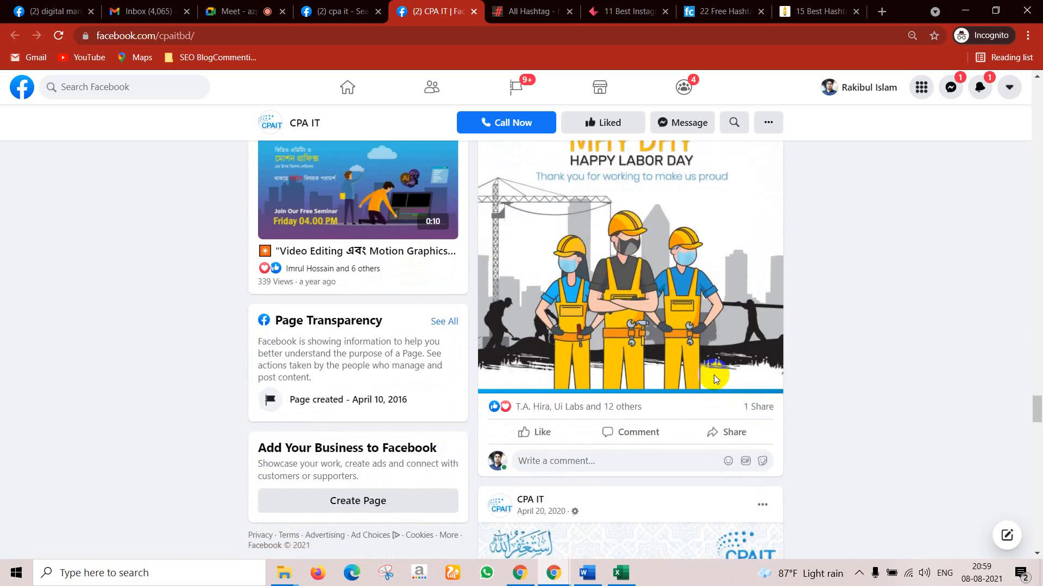
{"action": "scroll", "coordinate": [714, 379], "scroll_direction": "down", "scroll_amount": 20}
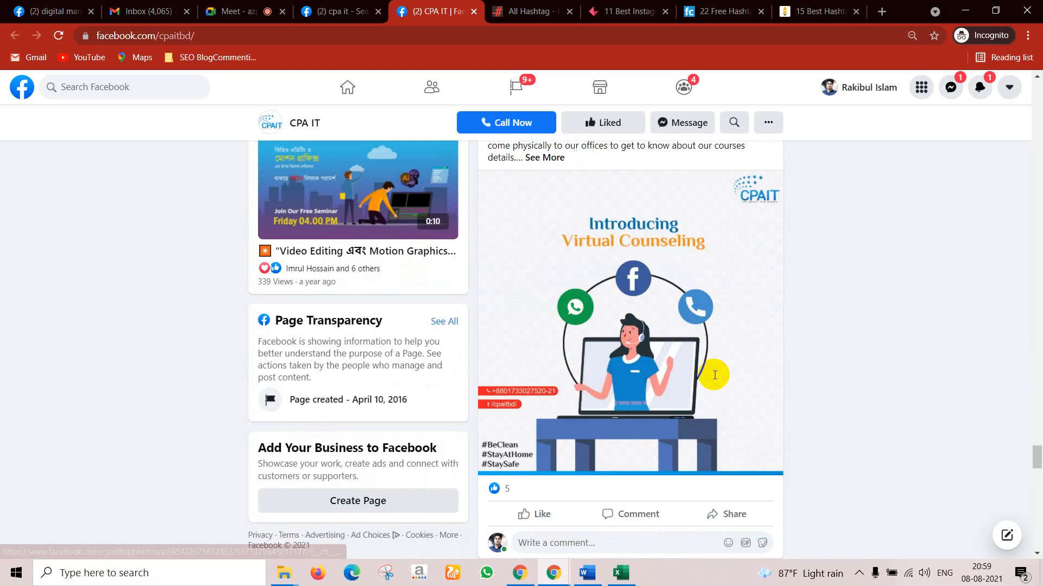
{"action": "scroll", "coordinate": [712, 376], "scroll_direction": "down", "scroll_amount": 15}
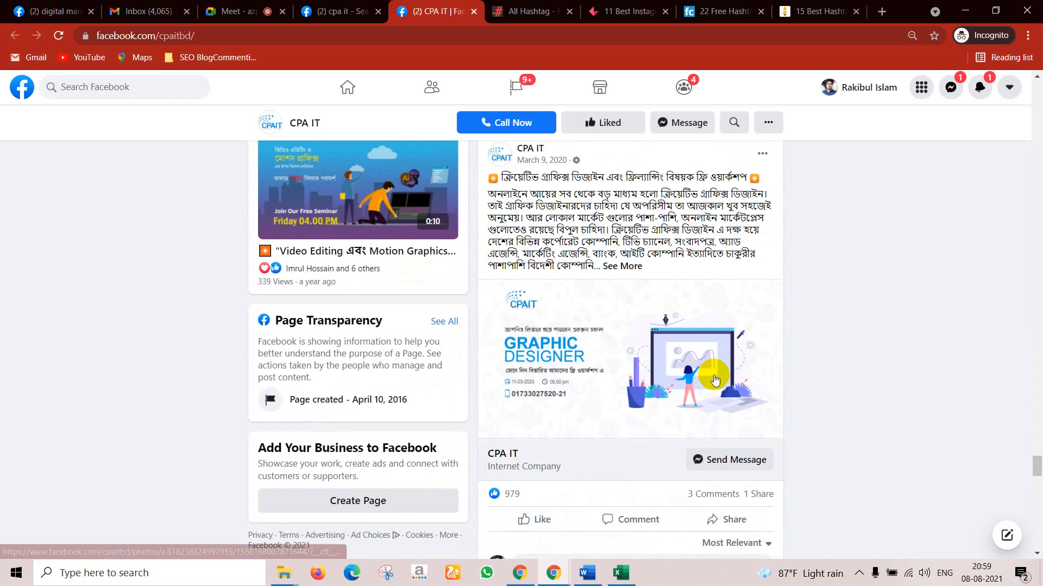
{"action": "scroll", "coordinate": [708, 371], "scroll_direction": "down", "scroll_amount": 6}
{"action": "scroll", "coordinate": [685, 358], "scroll_direction": "up", "scroll_amount": 4}
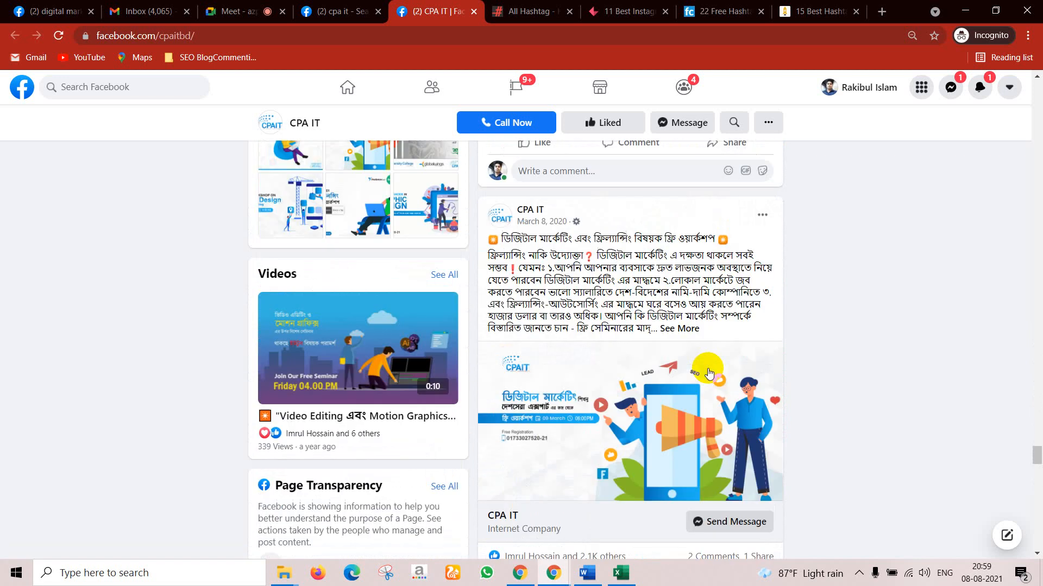
{"action": "left_click", "coordinate": [678, 366]}
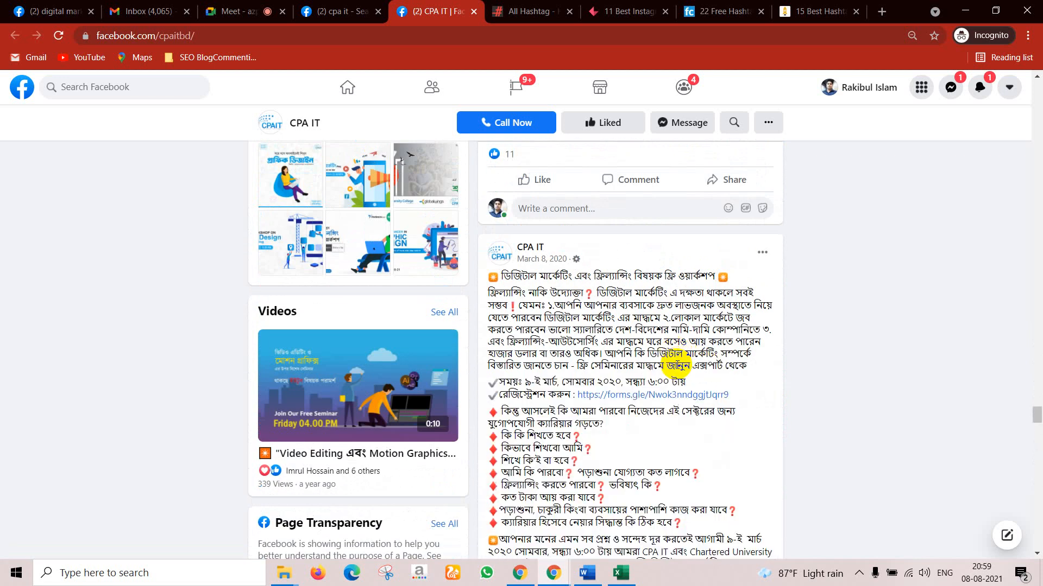
{"action": "scroll", "coordinate": [672, 380], "scroll_direction": "down", "scroll_amount": 1}
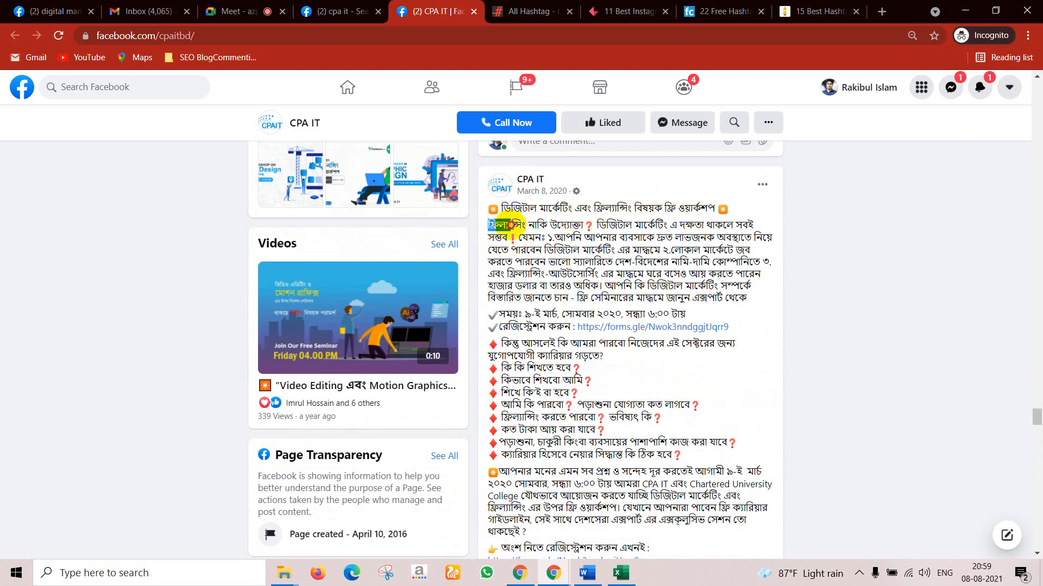
{"action": "left_click_drag", "start_coordinate": [510, 224], "coordinate": [730, 238]}
{"action": "left_click", "coordinate": [681, 245]}
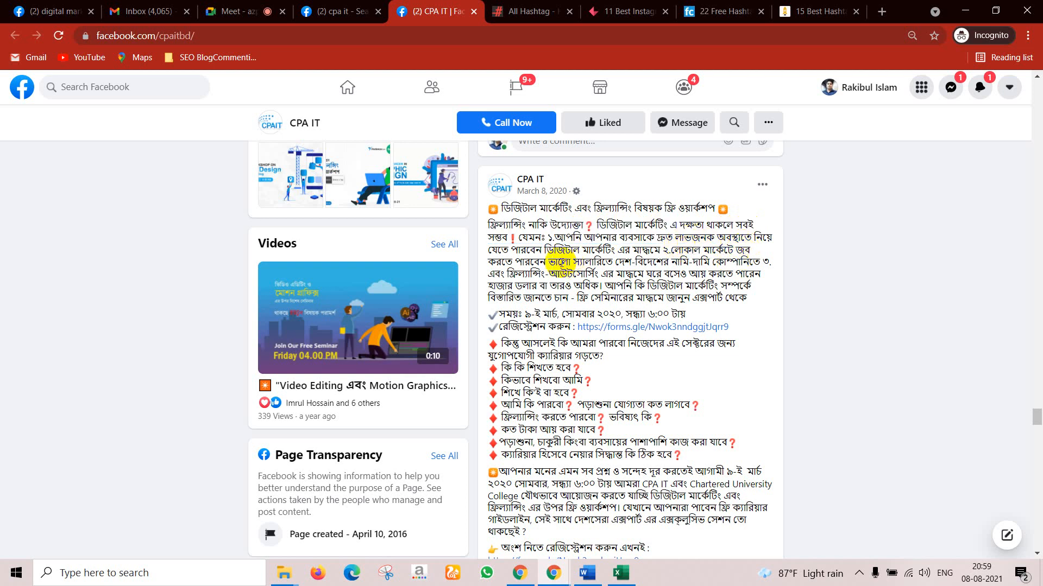
{"action": "left_click_drag", "start_coordinate": [605, 262], "coordinate": [711, 287]}
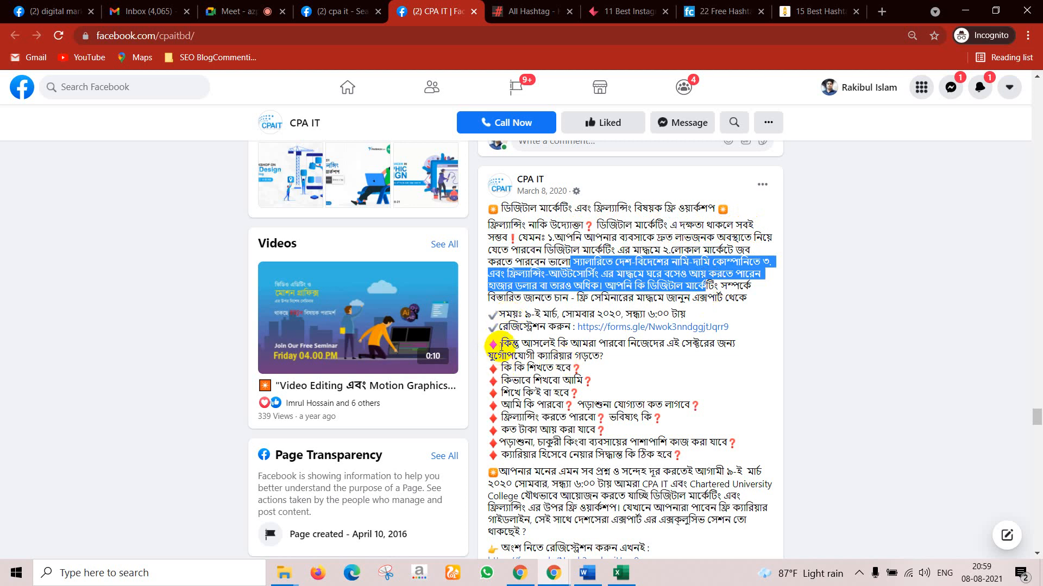
{"action": "left_click_drag", "start_coordinate": [491, 344], "coordinate": [708, 339]}
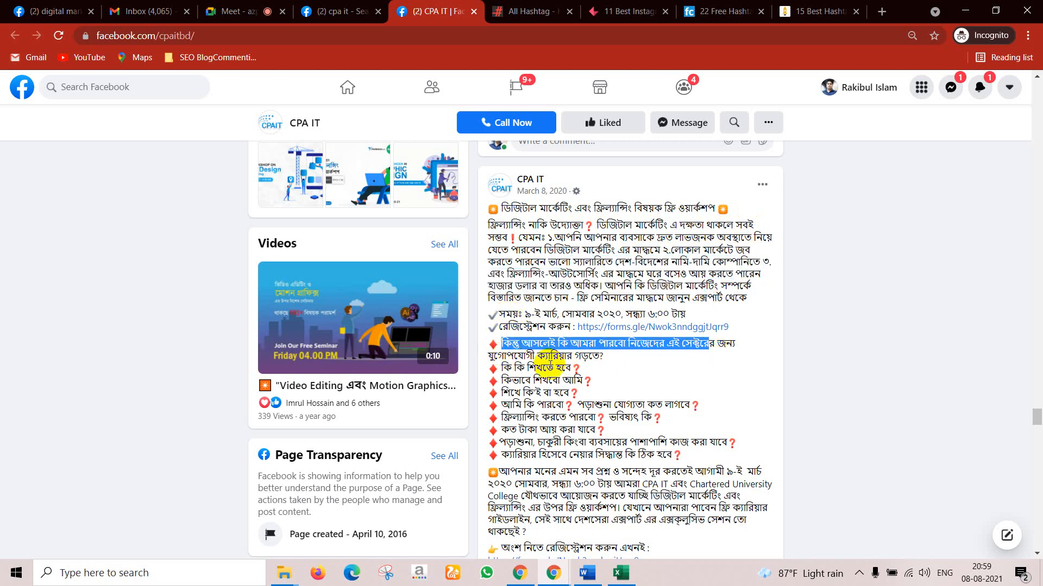
{"action": "left_click_drag", "start_coordinate": [490, 364], "coordinate": [568, 393]}
{"action": "scroll", "coordinate": [569, 400], "scroll_direction": "down", "scroll_amount": 3}
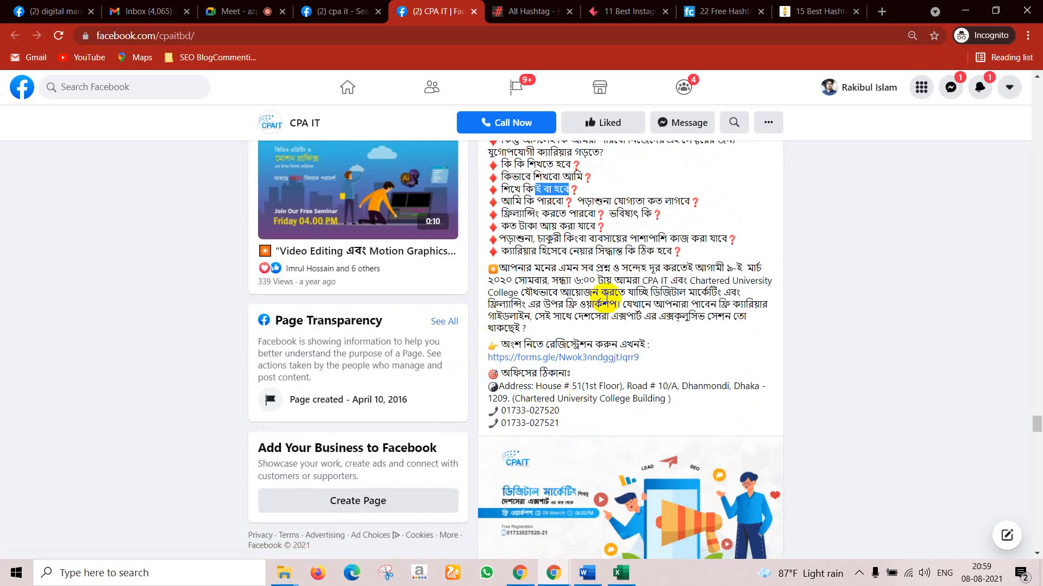
{"action": "scroll", "coordinate": [622, 285], "scroll_direction": "down", "scroll_amount": 10}
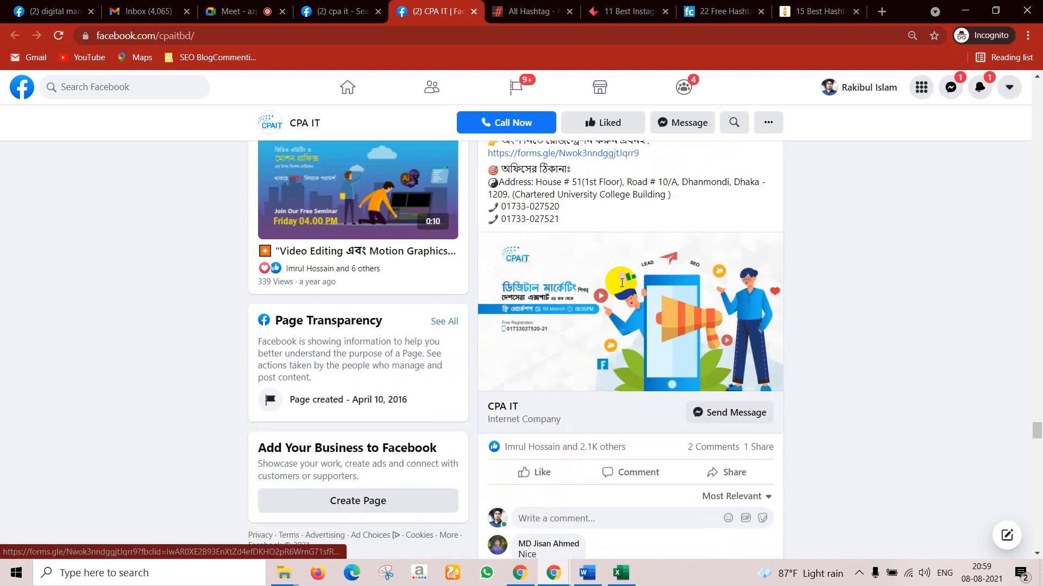
{"action": "scroll", "coordinate": [622, 285], "scroll_direction": "down", "scroll_amount": 8}
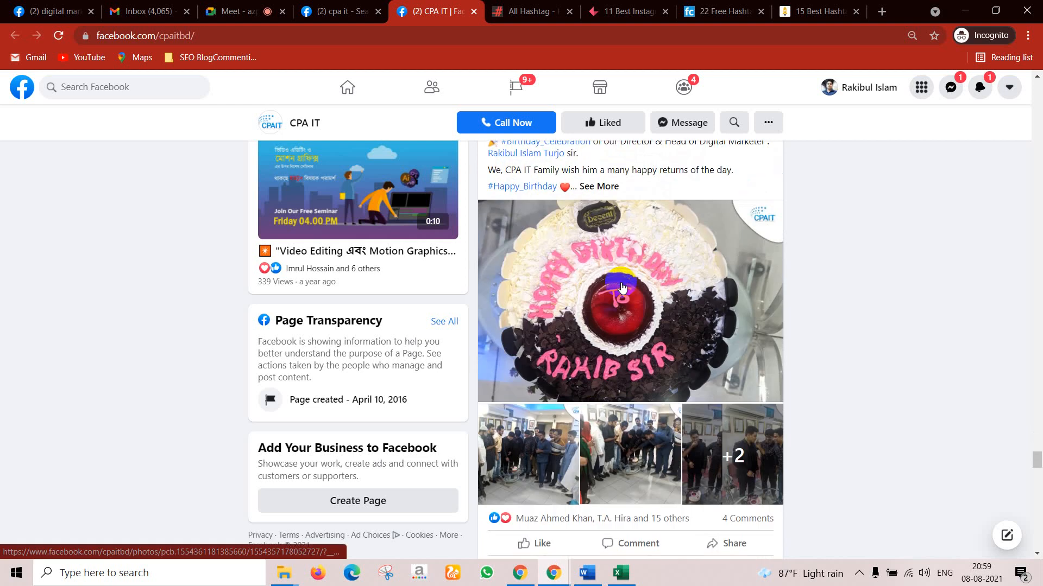
{"action": "scroll", "coordinate": [622, 288], "scroll_direction": "down", "scroll_amount": 20}
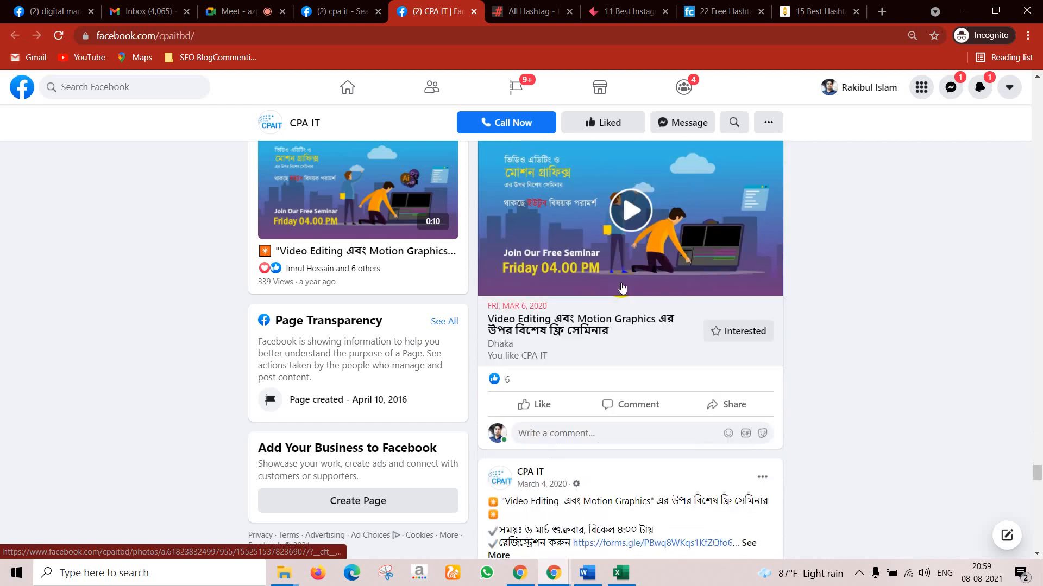
{"action": "scroll", "coordinate": [622, 288], "scroll_direction": "down", "scroll_amount": 3}
{"action": "scroll", "coordinate": [619, 282], "scroll_direction": "up", "scroll_amount": 5}
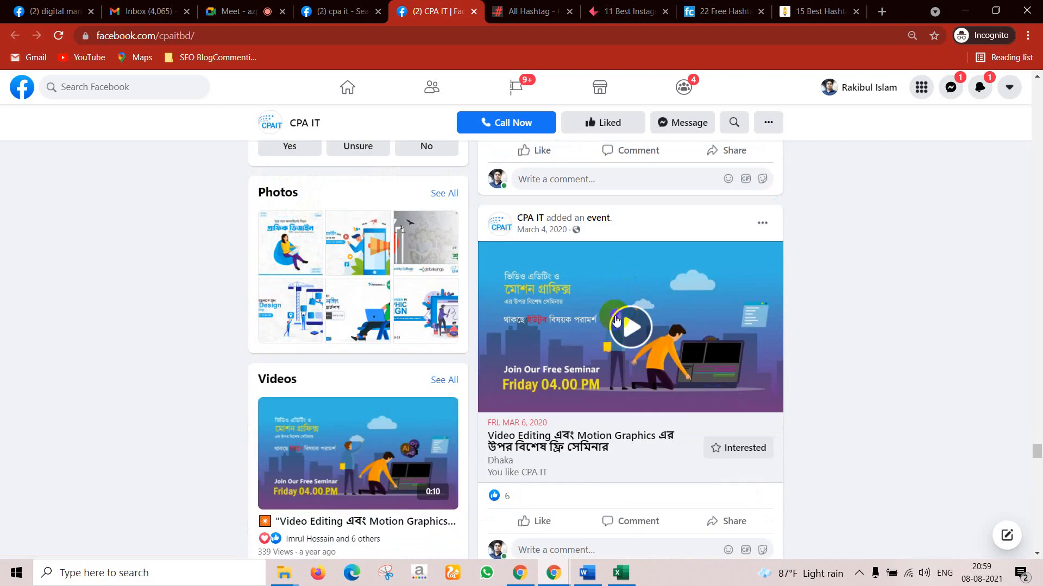
Step: Play the Video Editing seminar event video, then switch to the Google Meet call
{"action": "left_click", "coordinate": [615, 320]}
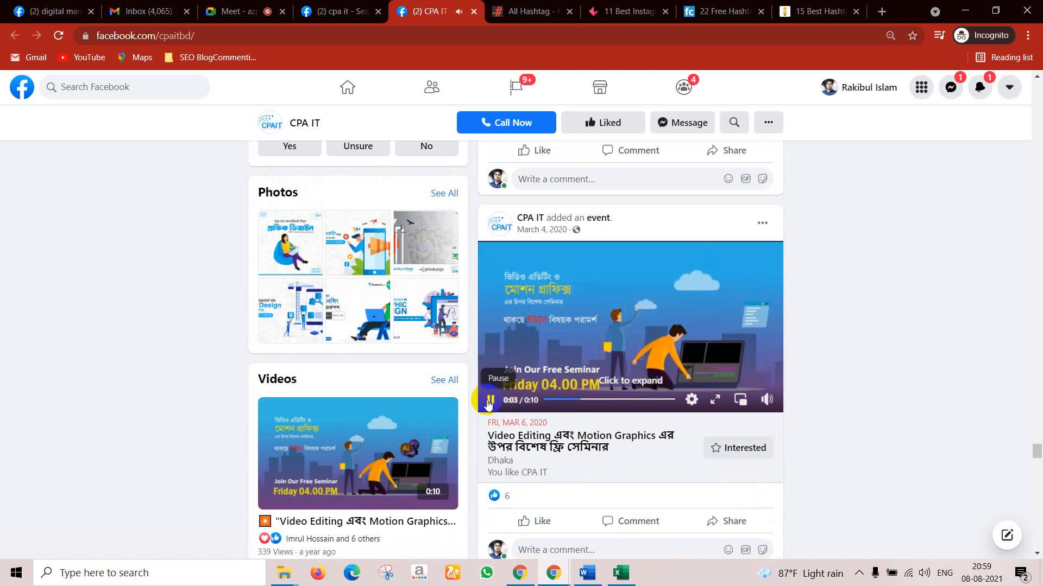
{"action": "scroll", "coordinate": [489, 403], "scroll_direction": "down", "scroll_amount": 5}
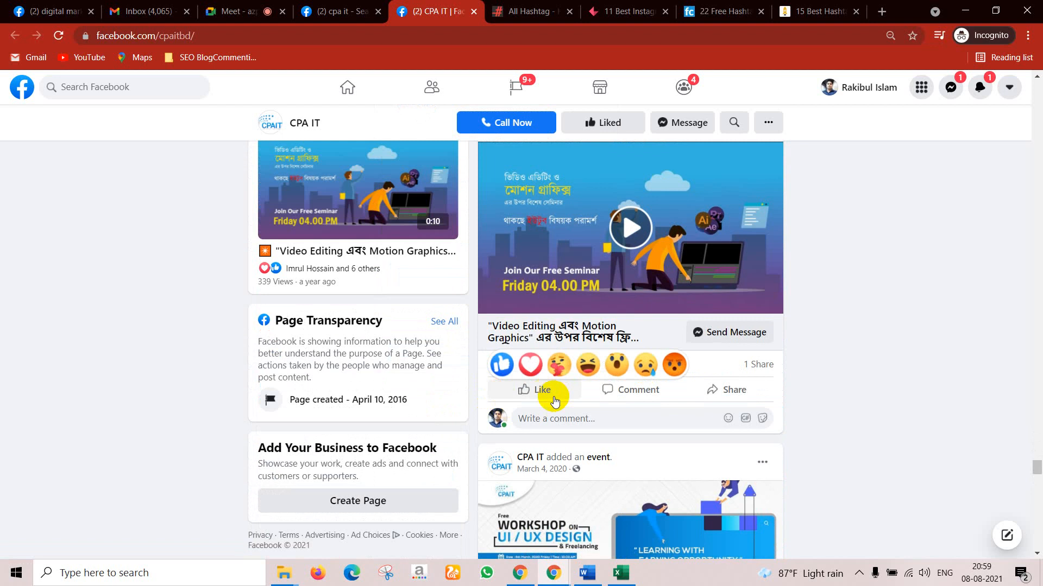
{"action": "scroll", "coordinate": [384, 250], "scroll_direction": "up", "scroll_amount": 15}
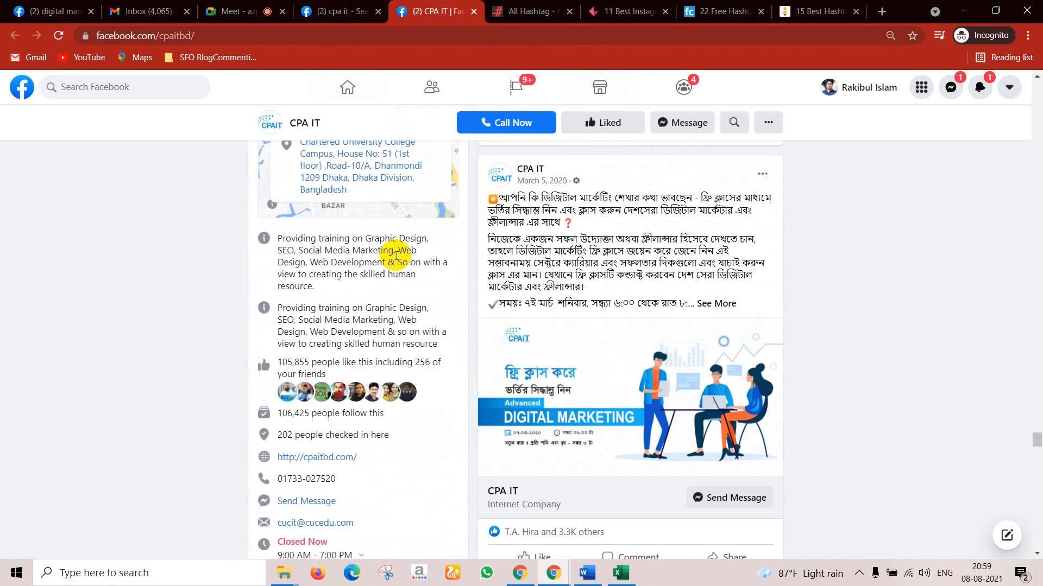
{"action": "scroll", "coordinate": [416, 255], "scroll_direction": "up", "scroll_amount": 20}
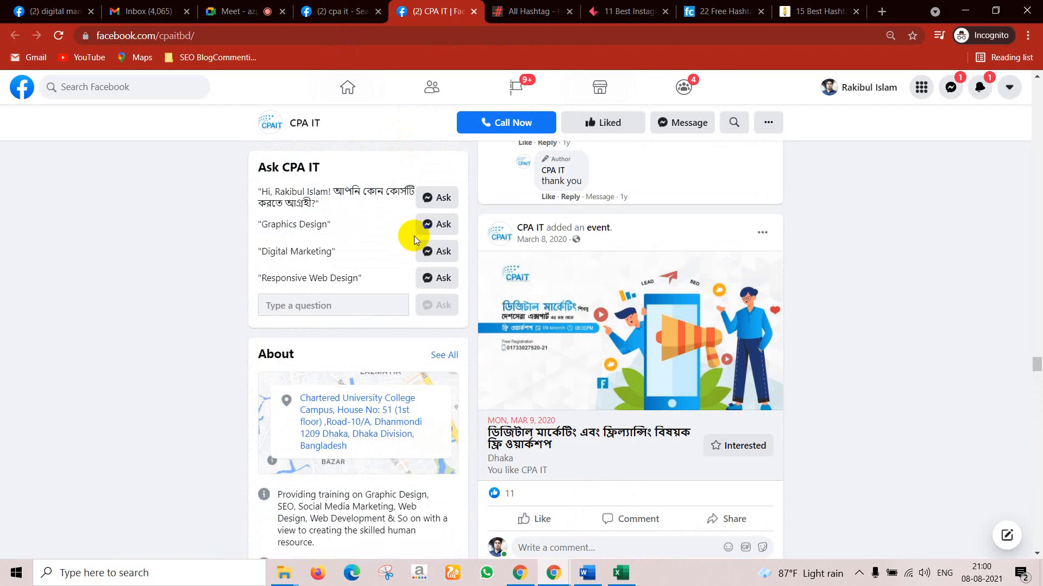
{"action": "scroll", "coordinate": [414, 235], "scroll_direction": "up", "scroll_amount": 5}
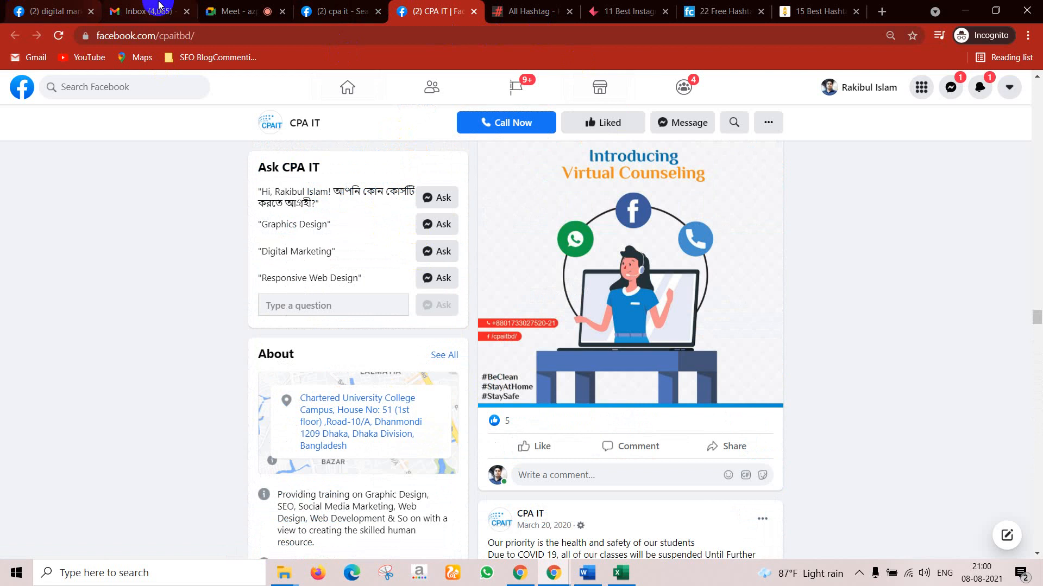
{"action": "left_click", "coordinate": [240, 6]}
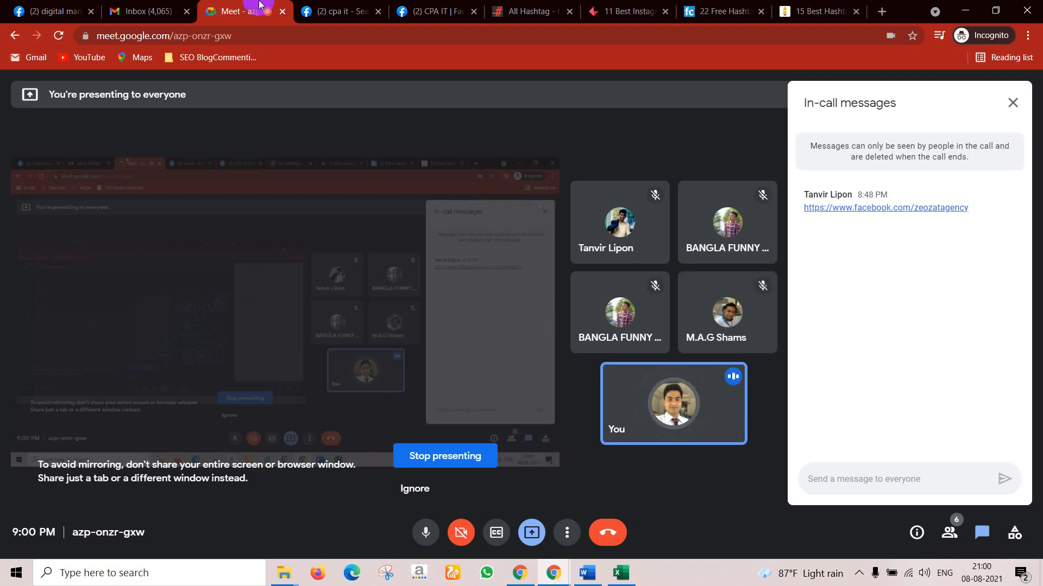
Step: Flip through the hashtag article tabs and the CPA IT search and page tabs
{"action": "left_click", "coordinate": [555, 4]}
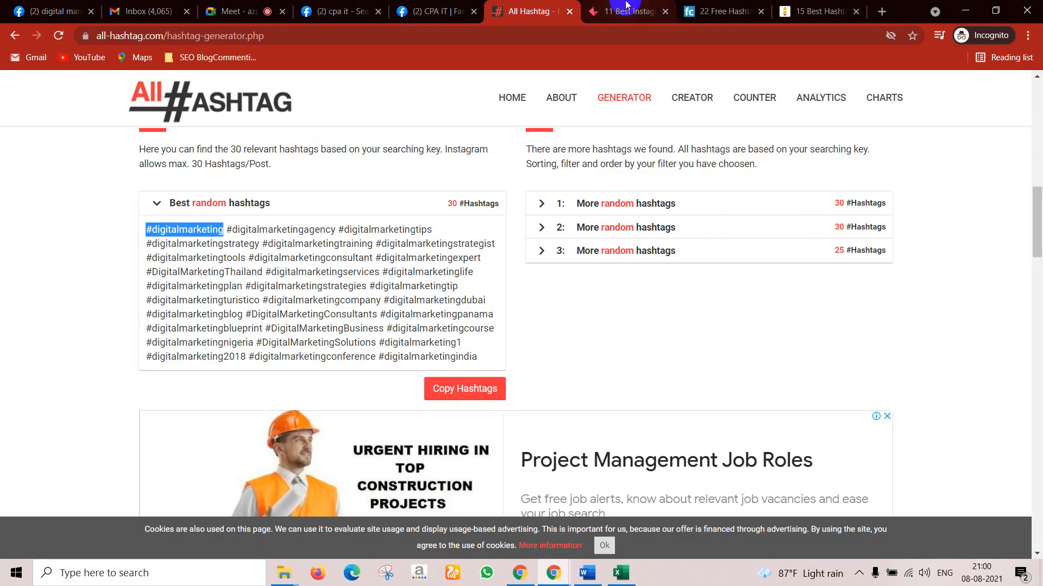
{"action": "left_click", "coordinate": [607, 16]}
{"action": "left_click", "coordinate": [186, 298]}
{"action": "left_click", "coordinate": [715, 4]}
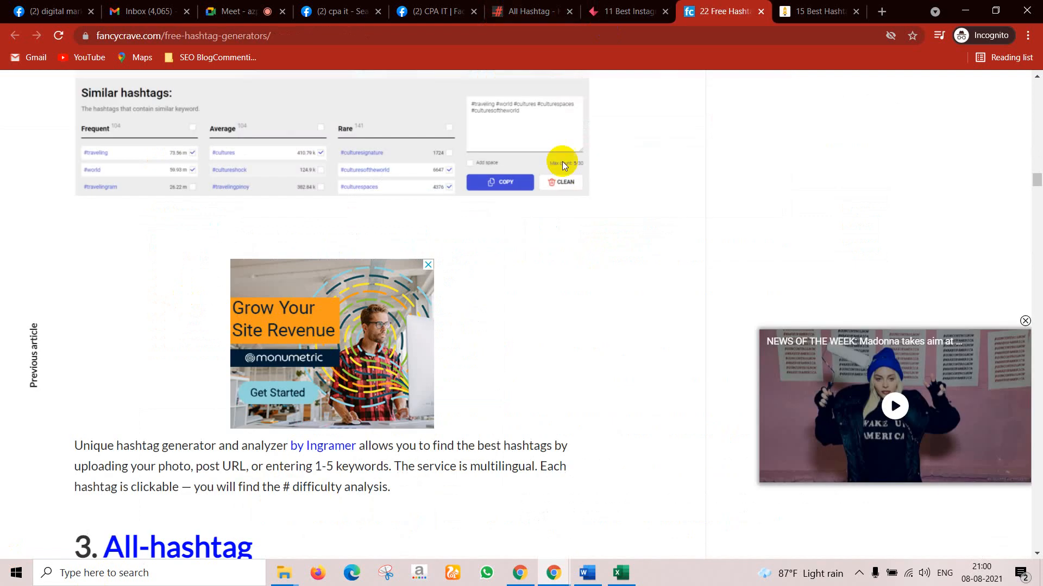
{"action": "scroll", "coordinate": [285, 412], "scroll_direction": "up", "scroll_amount": 8}
{"action": "left_click", "coordinate": [325, 4]}
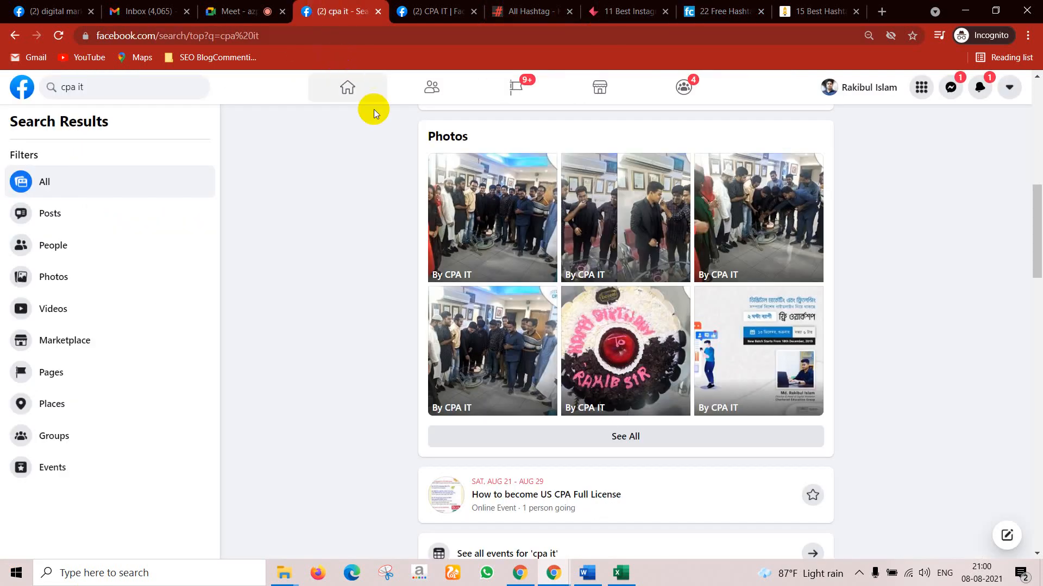
{"action": "left_click", "coordinate": [432, 11]}
Step: View the digital marketing jobs results, then return to the Google Meet call
{"action": "left_click", "coordinate": [49, 11]}
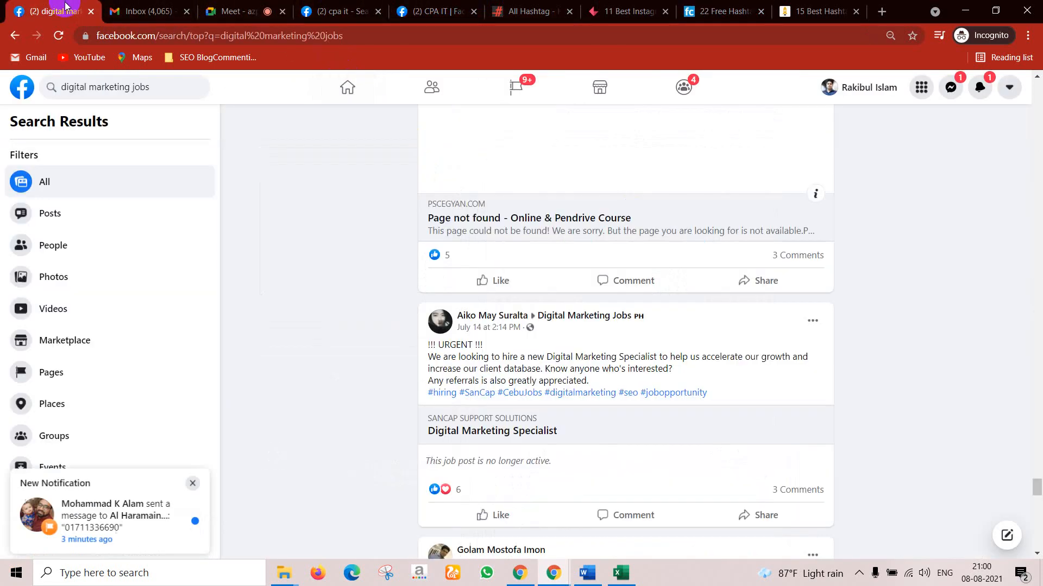
{"action": "scroll", "coordinate": [295, 219], "scroll_direction": "down", "scroll_amount": 10}
{"action": "scroll", "coordinate": [686, 205], "scroll_direction": "up", "scroll_amount": 7}
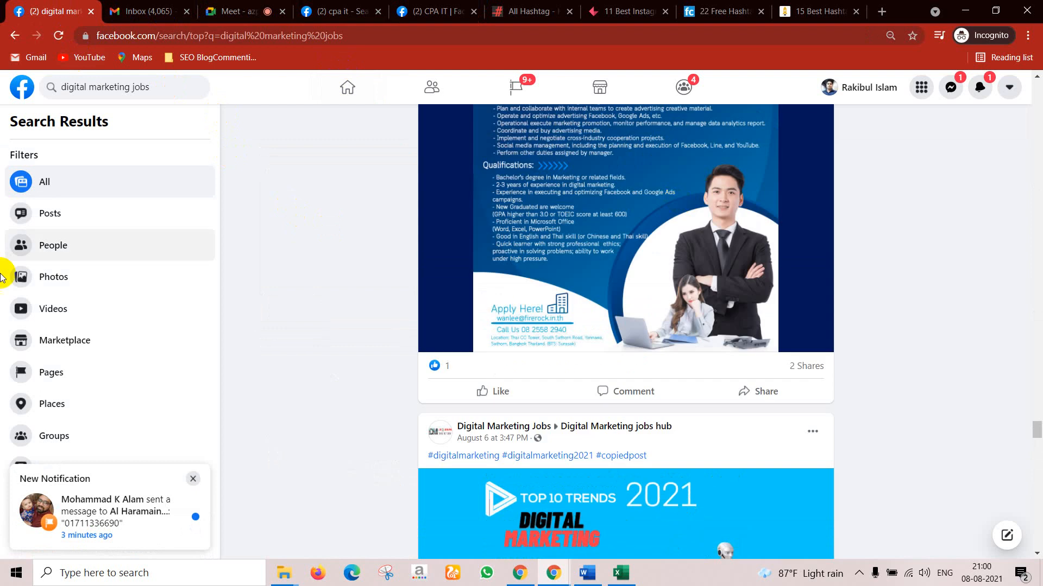
{"action": "left_click", "coordinate": [1035, 109]}
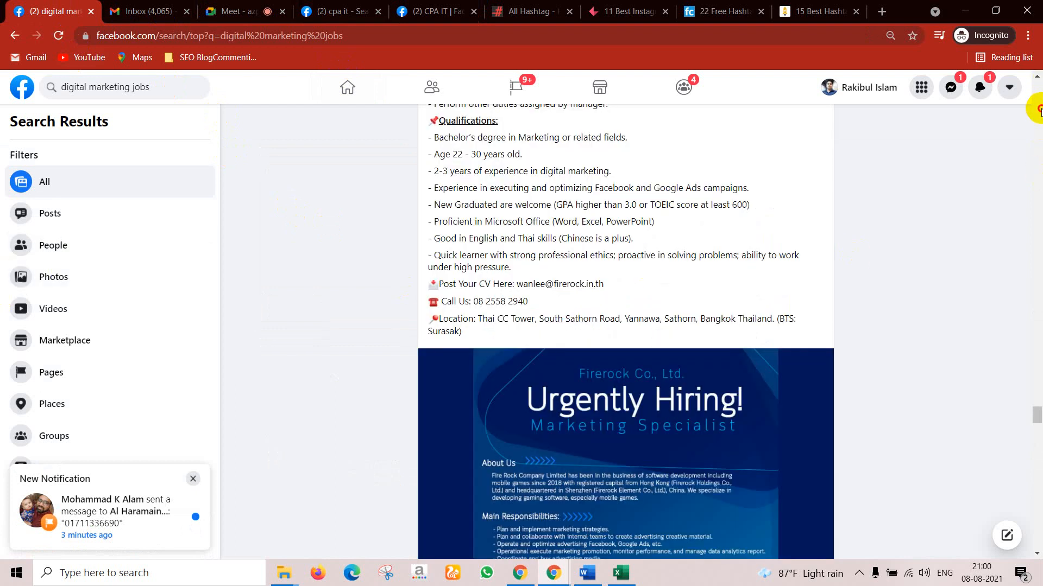
{"action": "scroll", "coordinate": [1028, 113], "scroll_direction": "up", "scroll_amount": 3}
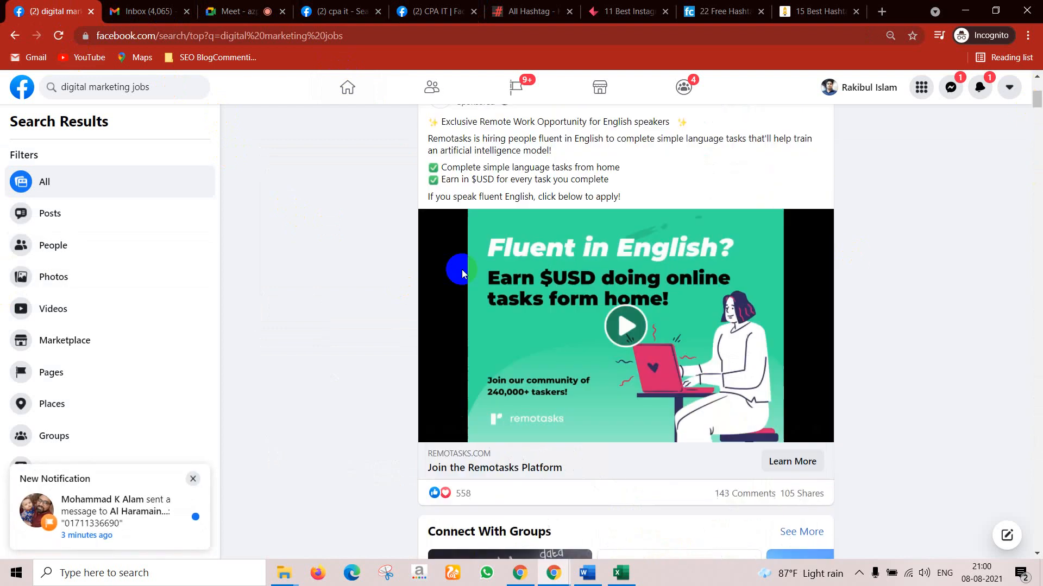
{"action": "left_click", "coordinate": [244, 10]}
{"action": "left_click", "coordinate": [326, 7]}
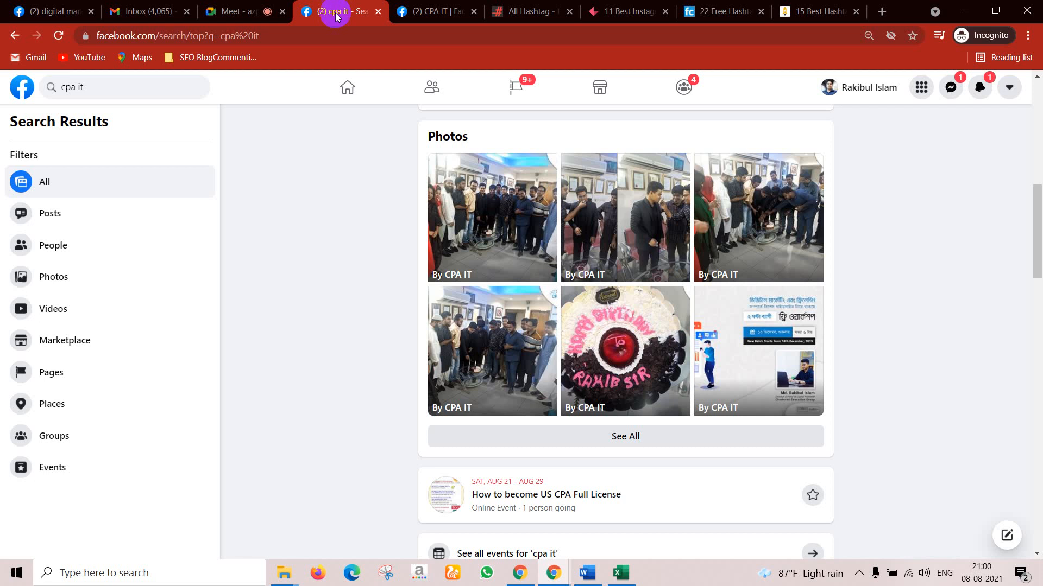
{"action": "left_click", "coordinate": [239, 11]}
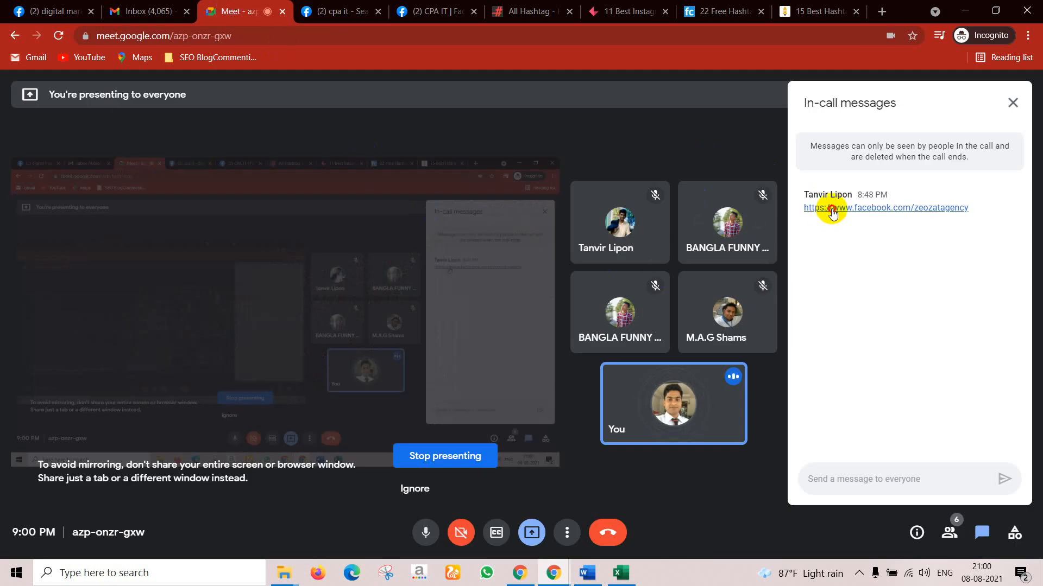
Step: Open facebook.com/zeozatagency from the chat and read its feed, expanding the full graphic design course post
{"action": "left_click", "coordinate": [821, 209]}
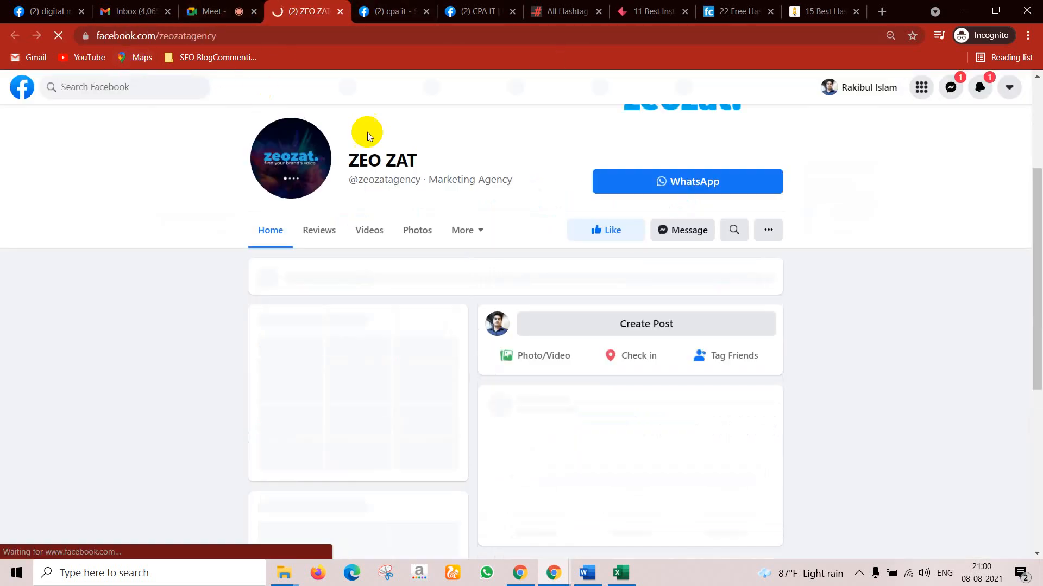
{"action": "scroll", "coordinate": [672, 323], "scroll_direction": "down", "scroll_amount": 3}
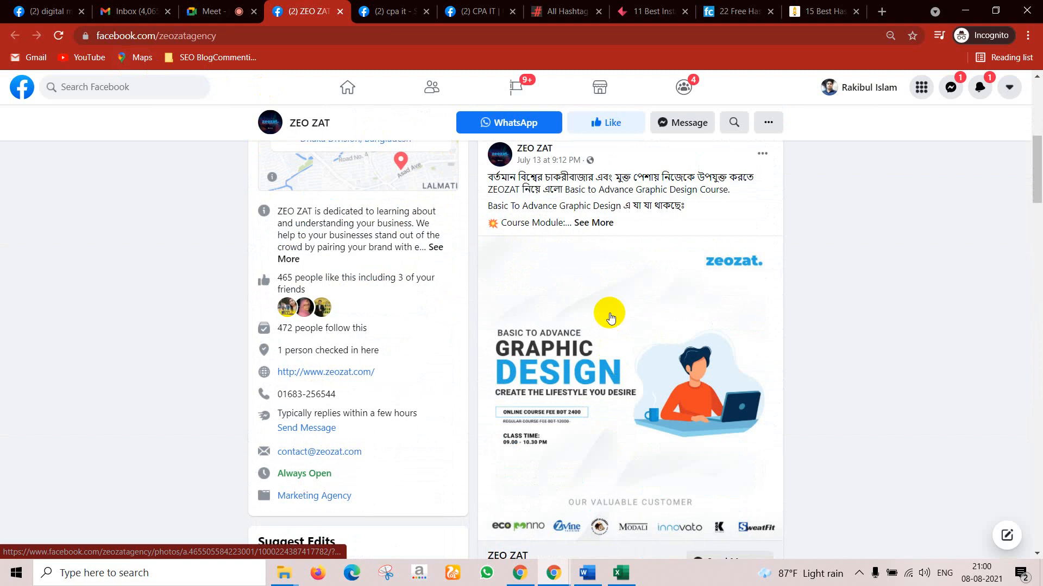
{"action": "left_click", "coordinate": [595, 224]}
{"action": "scroll", "coordinate": [596, 314], "scroll_direction": "down", "scroll_amount": 8}
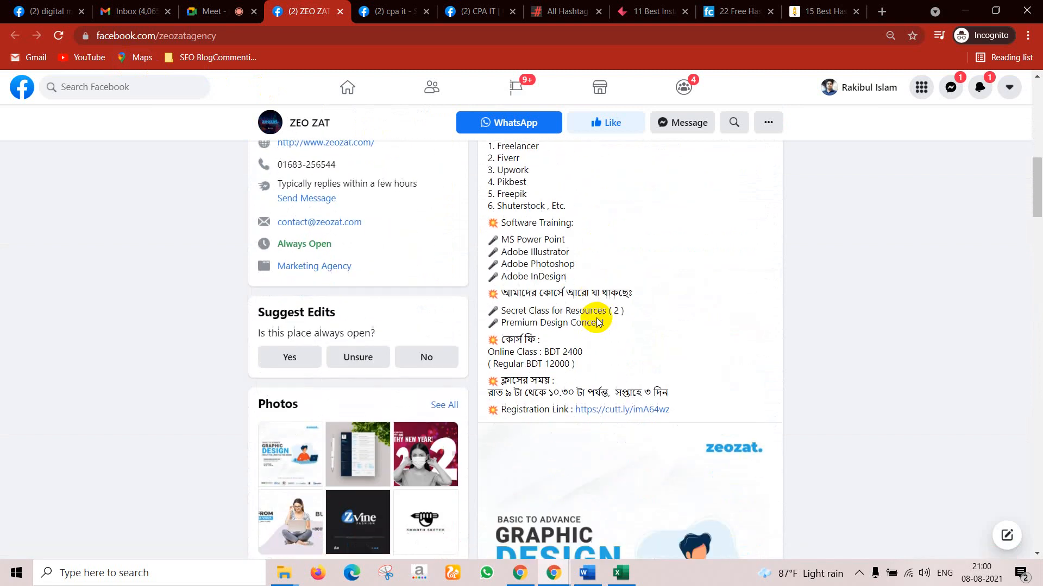
{"action": "scroll", "coordinate": [597, 323], "scroll_direction": "down", "scroll_amount": 1}
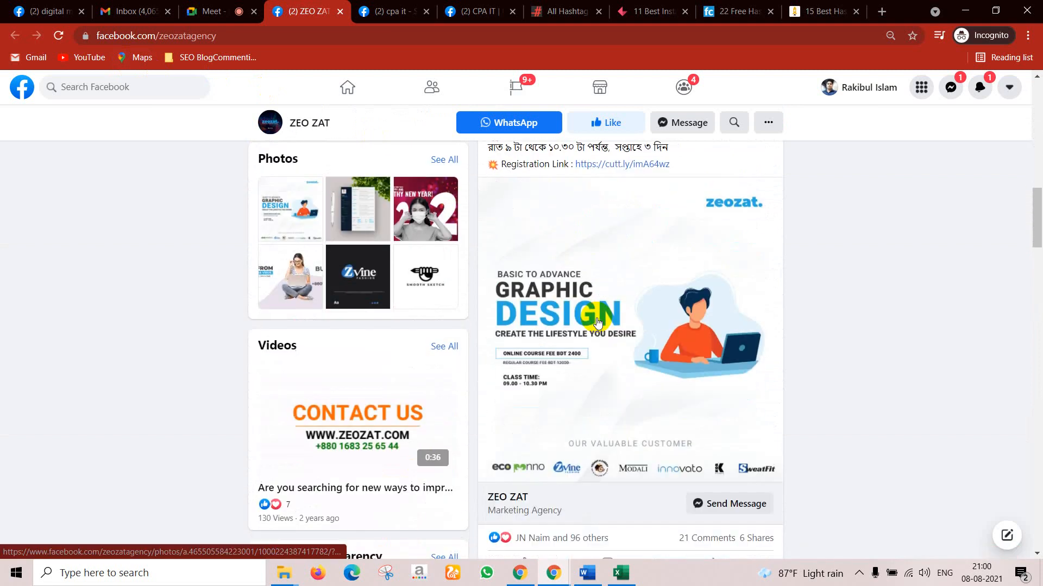
{"action": "scroll", "coordinate": [597, 323], "scroll_direction": "down", "scroll_amount": 5}
{"action": "scroll", "coordinate": [596, 323], "scroll_direction": "down", "scroll_amount": 7}
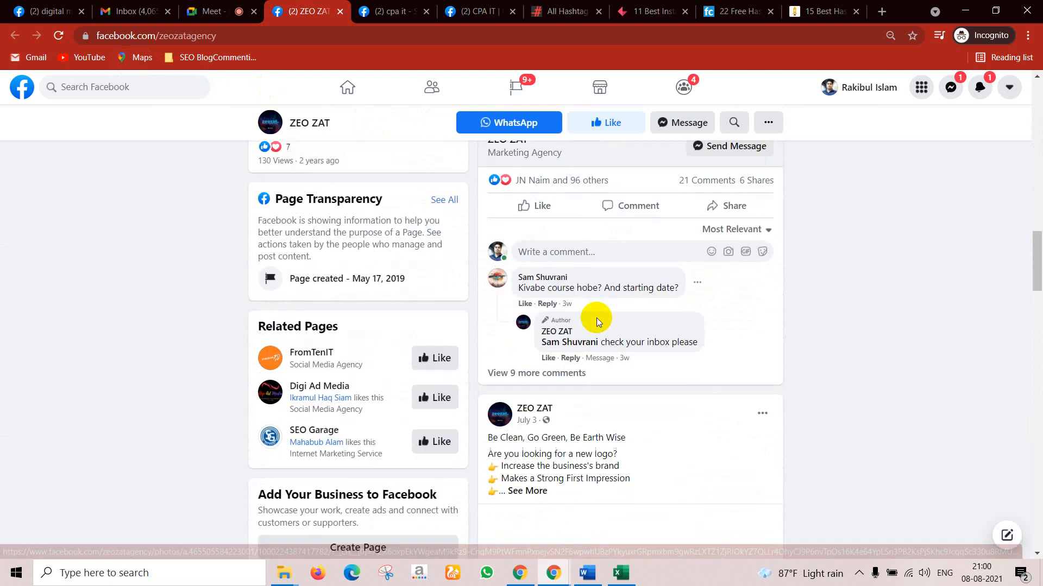
{"action": "scroll", "coordinate": [596, 323], "scroll_direction": "down", "scroll_amount": 8}
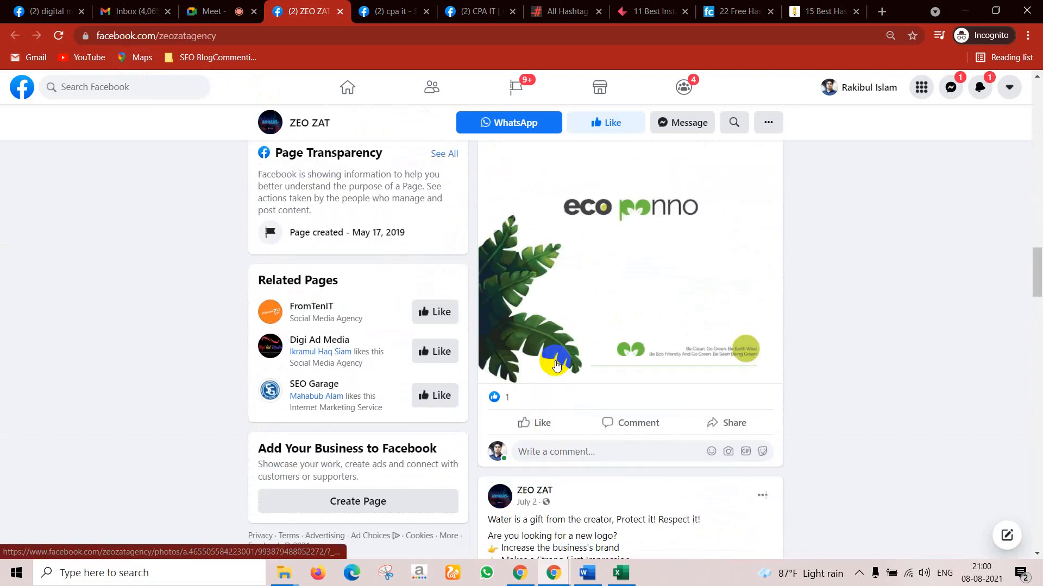
{"action": "scroll", "coordinate": [575, 359], "scroll_direction": "down", "scroll_amount": 5}
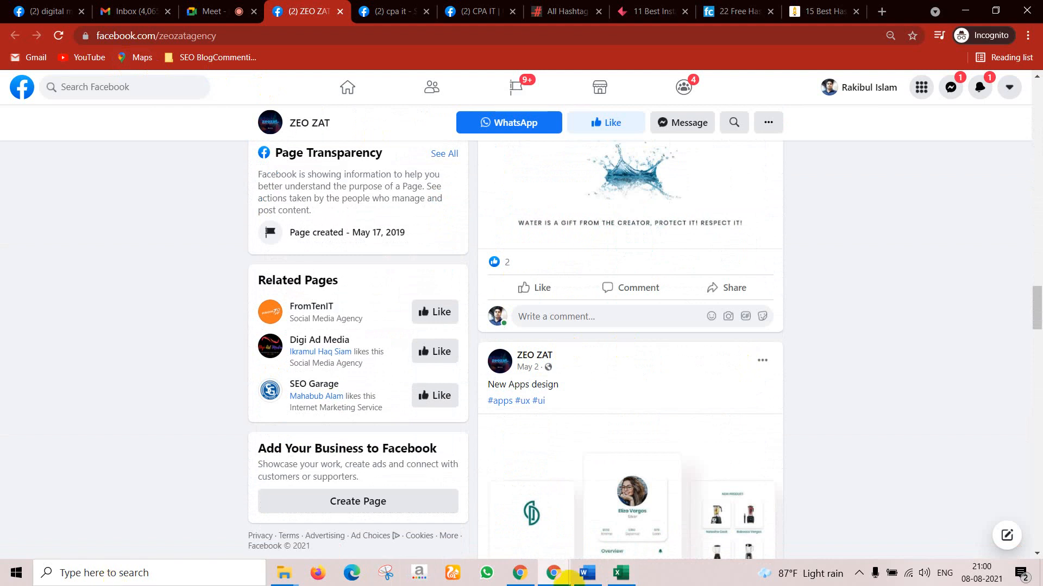
Step: Return to the Google Meet call tab in Chrome
{"action": "mouse_move", "coordinate": [593, 584]}
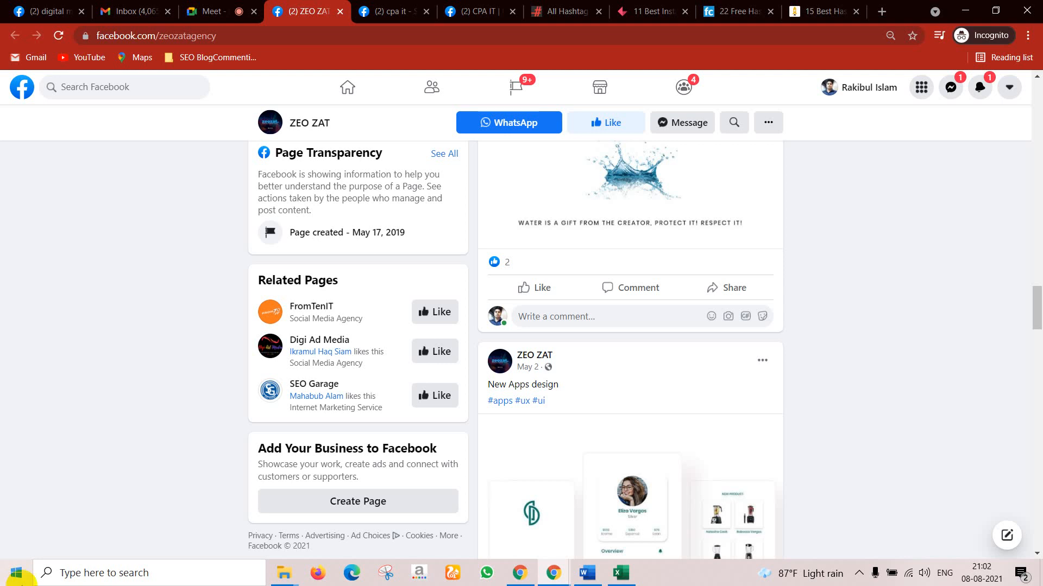
{"action": "left_click", "coordinate": [237, 6]}
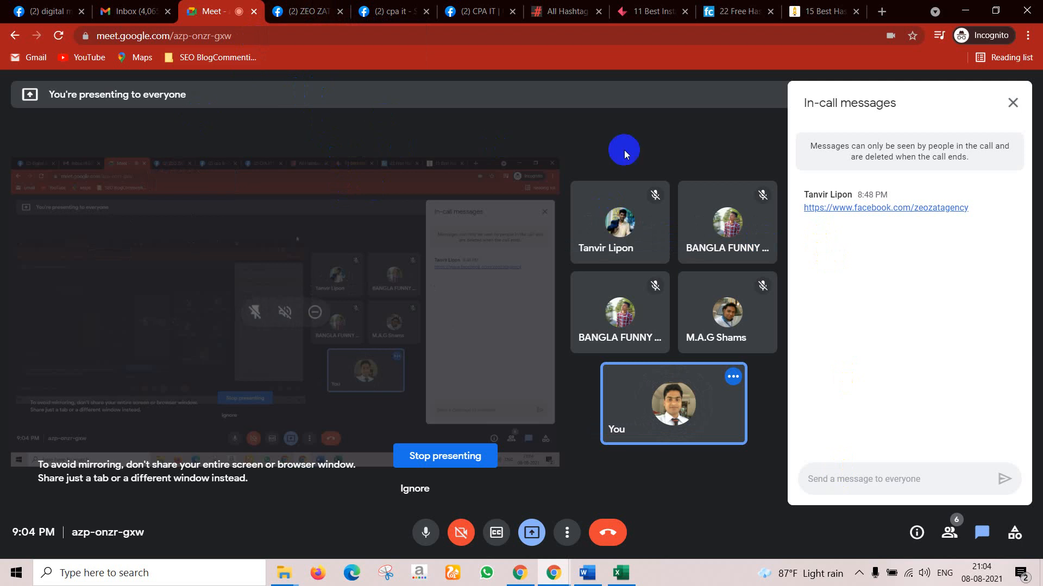
Step: Close the in-call messages panel and the ZEO ZAT page tab
{"action": "left_click", "coordinate": [1011, 102]}
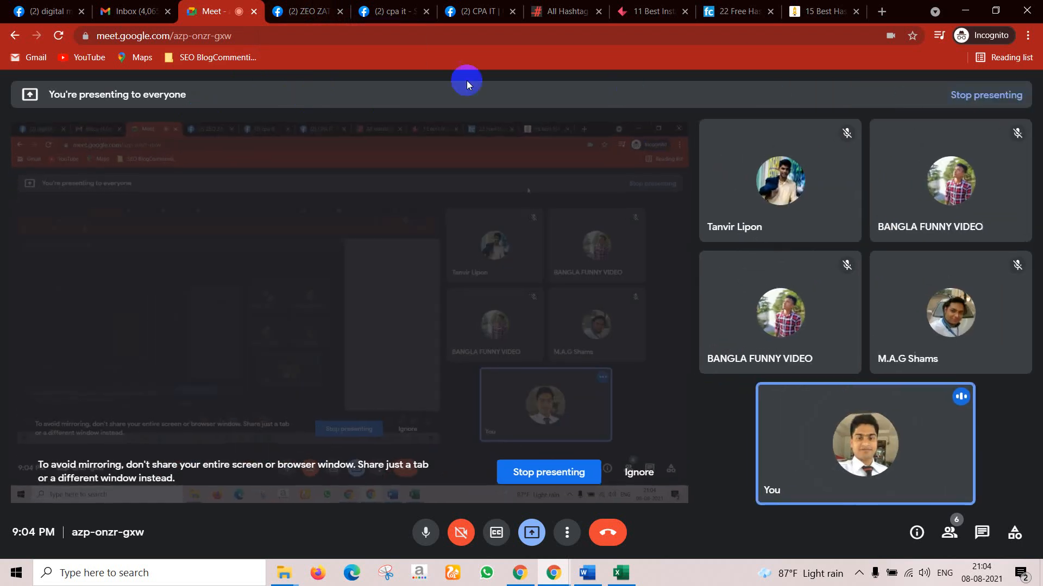
{"action": "left_click", "coordinate": [296, 11]}
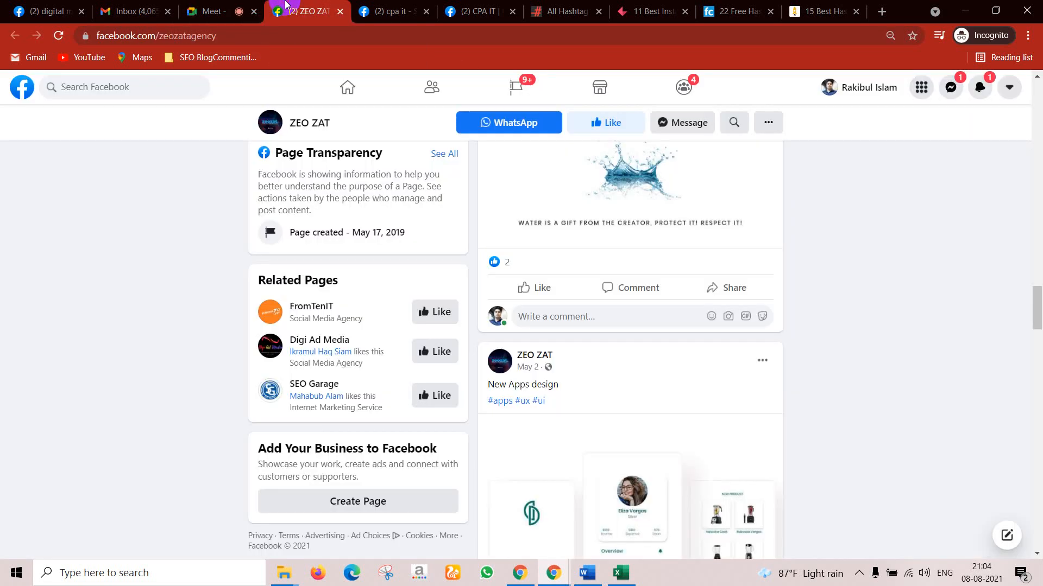
{"action": "left_click", "coordinate": [340, 11]}
Step: Replace the old 'cpa it' search with 'perfume' and pick the Perfumes Shop Bangladesh suggestion
{"action": "left_click", "coordinate": [310, 12]}
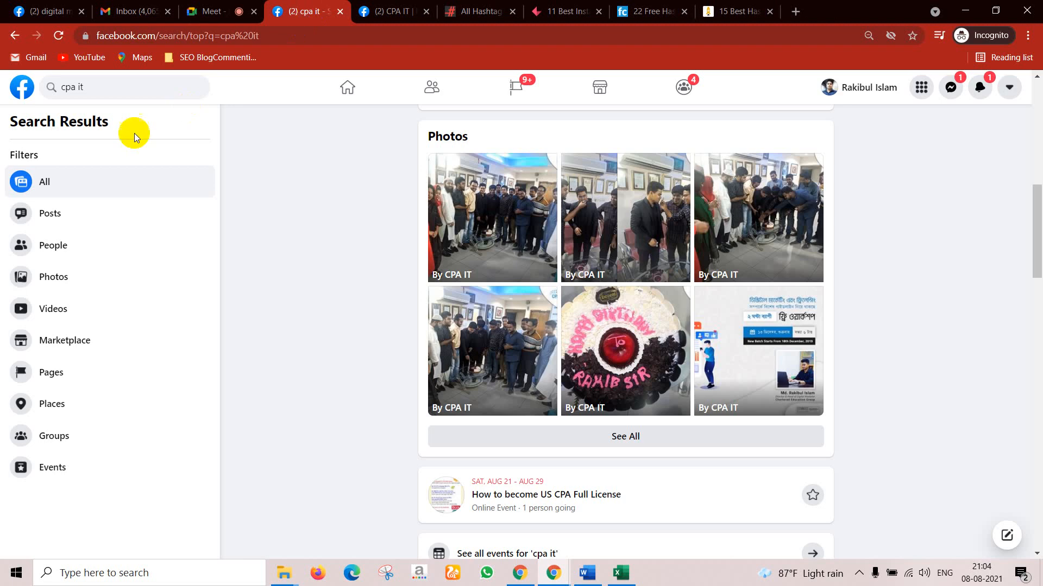
{"action": "left_click", "coordinate": [119, 91]}
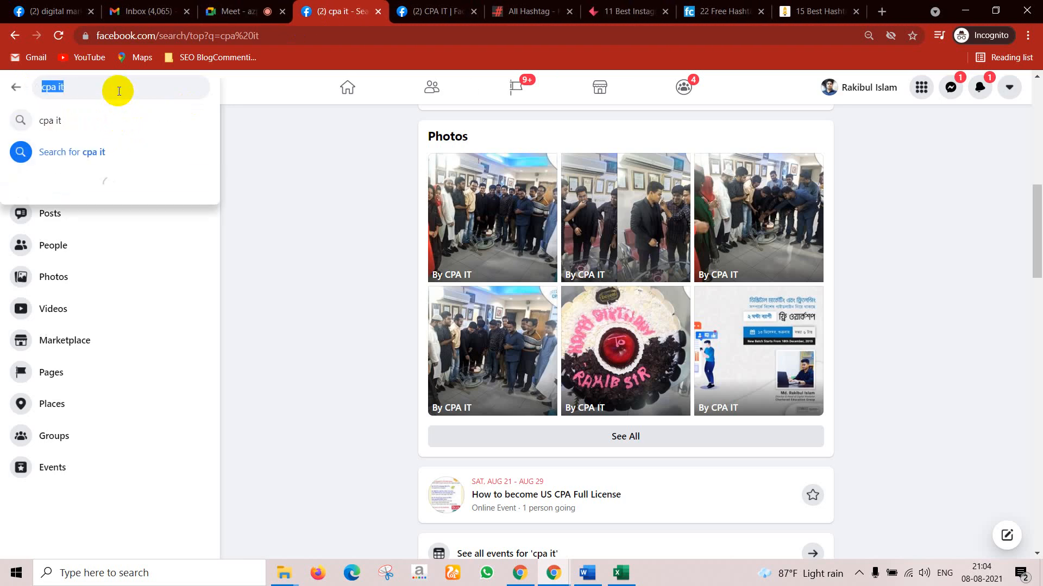
{"action": "key", "text": "BackSpace"}
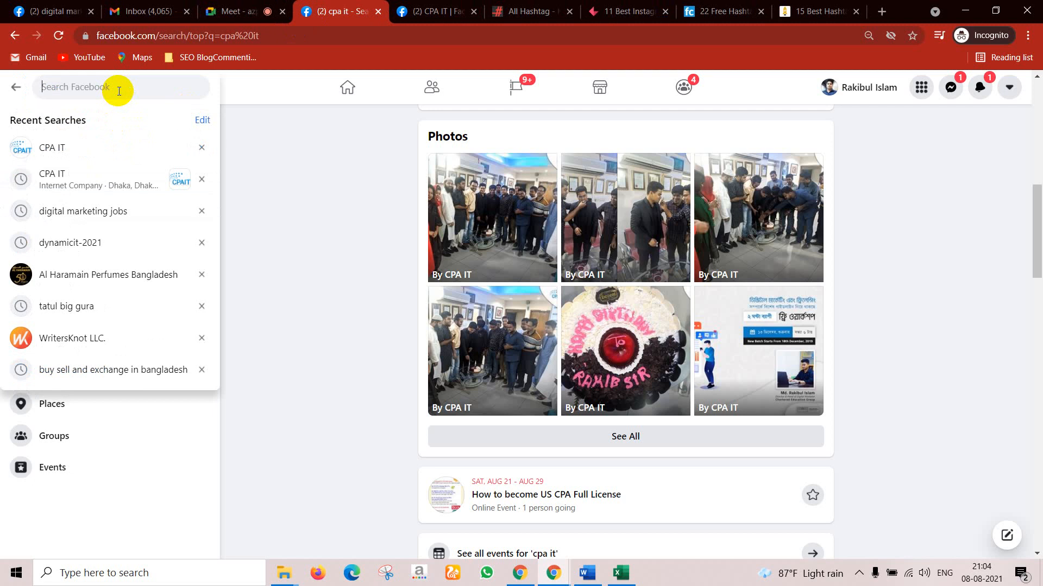
{"action": "type", "text": "p"}
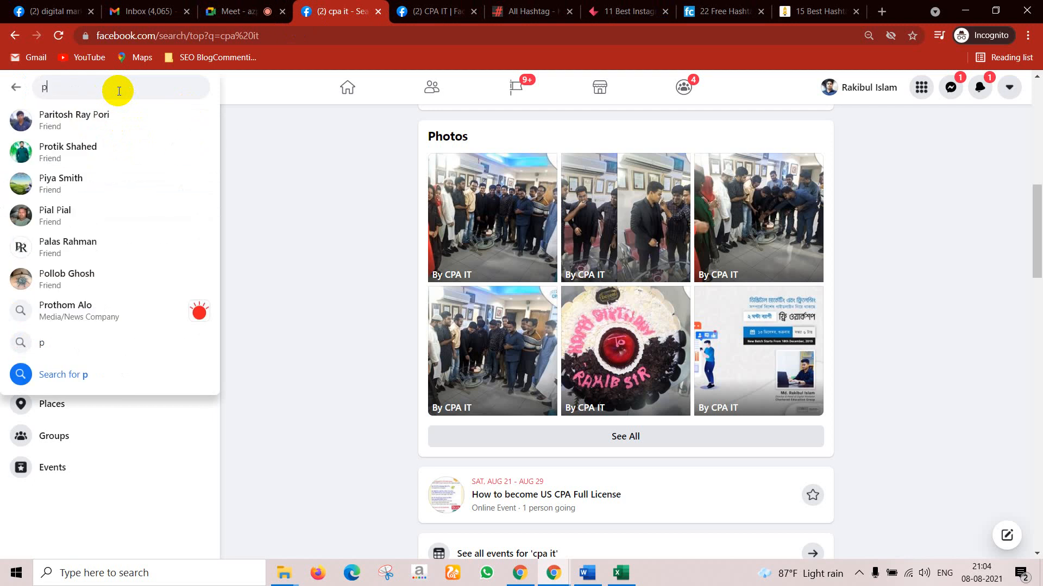
{"action": "type", "text": "er"}
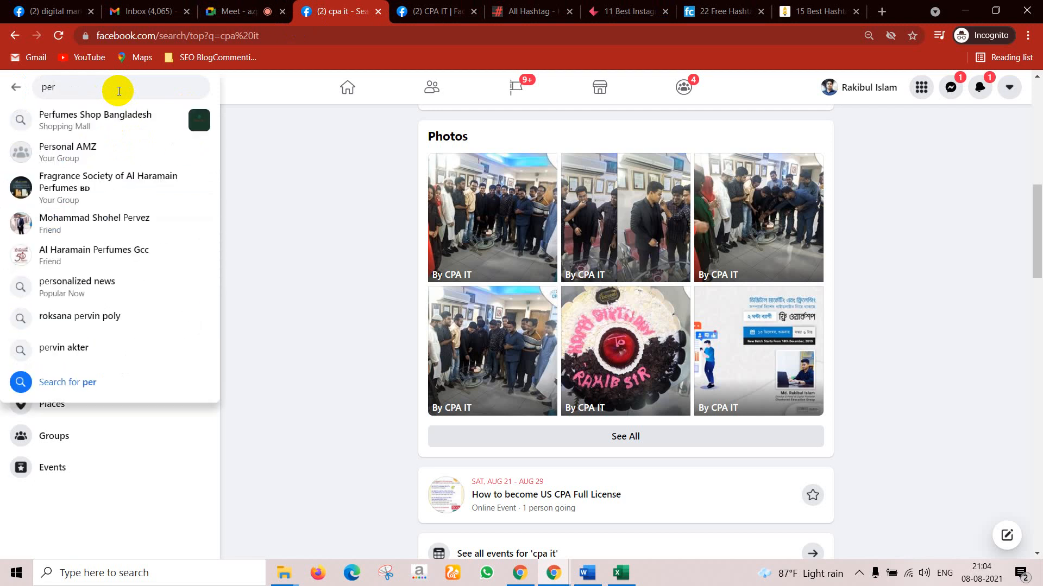
{"action": "type", "text": "fume"}
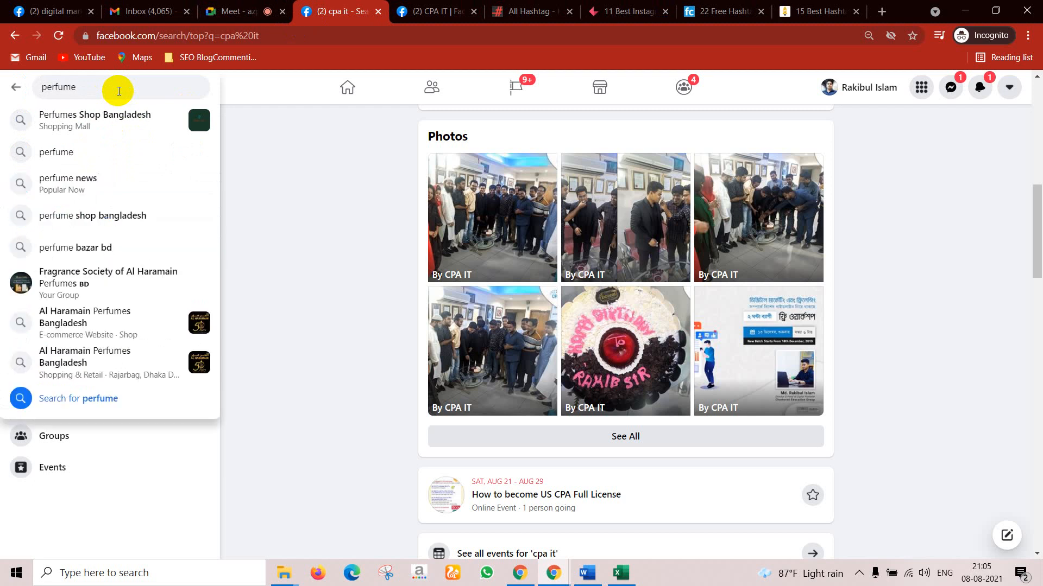
{"action": "left_click", "coordinate": [104, 119]}
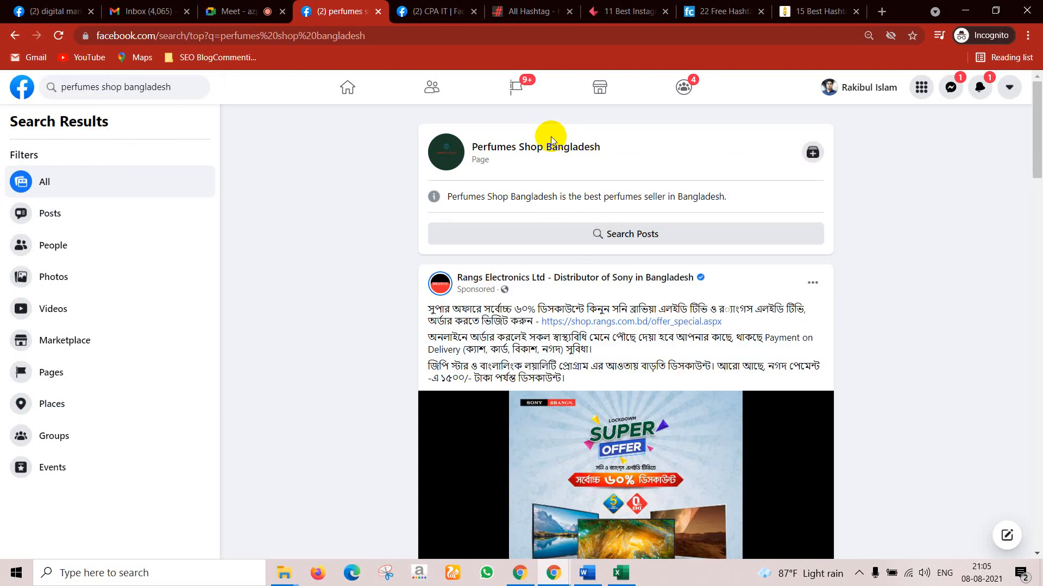
Step: Open the Perfumes Shop Bangladesh page from the results and select its web address
{"action": "left_click", "coordinate": [553, 154]}
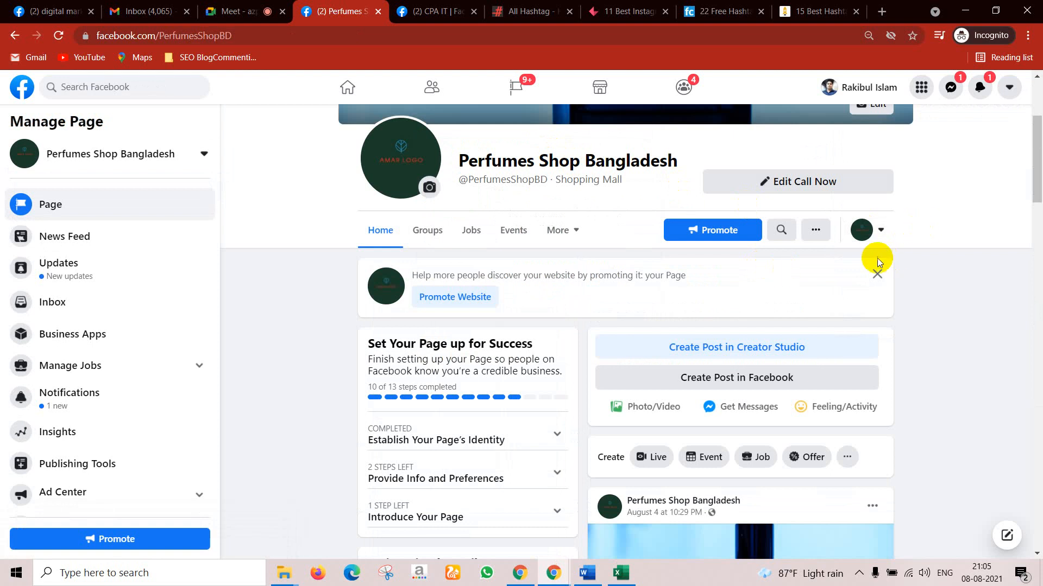
{"action": "scroll", "coordinate": [878, 258], "scroll_direction": "up", "scroll_amount": 3}
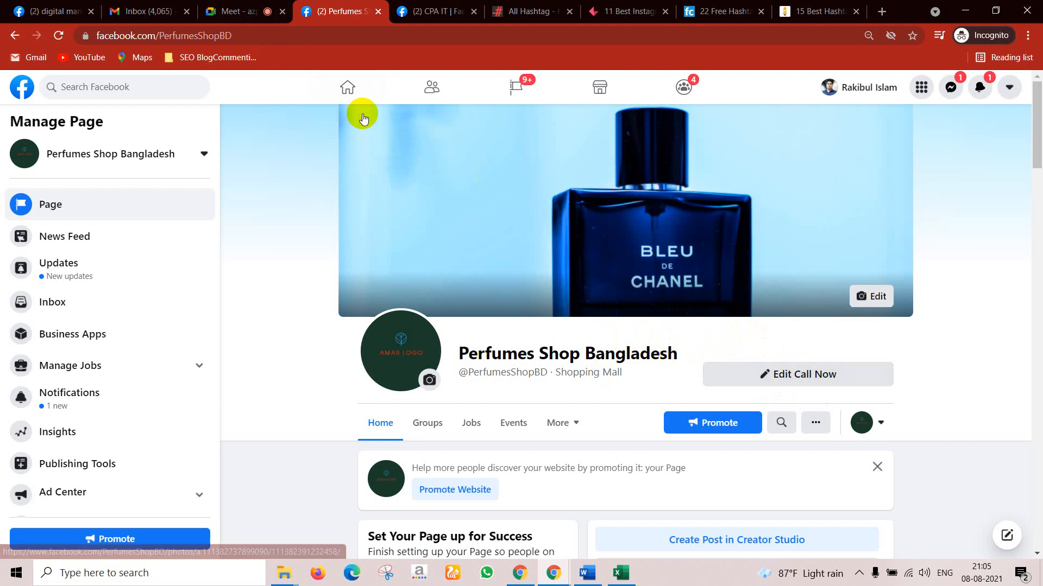
{"action": "left_click", "coordinate": [270, 37]}
{"action": "key", "text": "ctrl+c"}
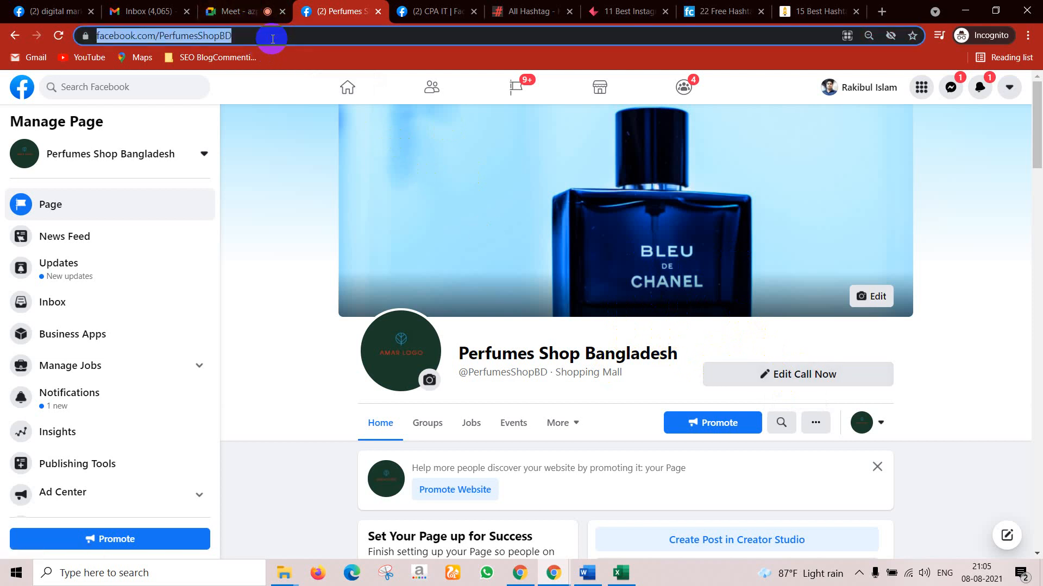
Step: Look through the page's other actions and More sections, then minimize Chrome to show Excel
{"action": "left_click", "coordinate": [817, 428]}
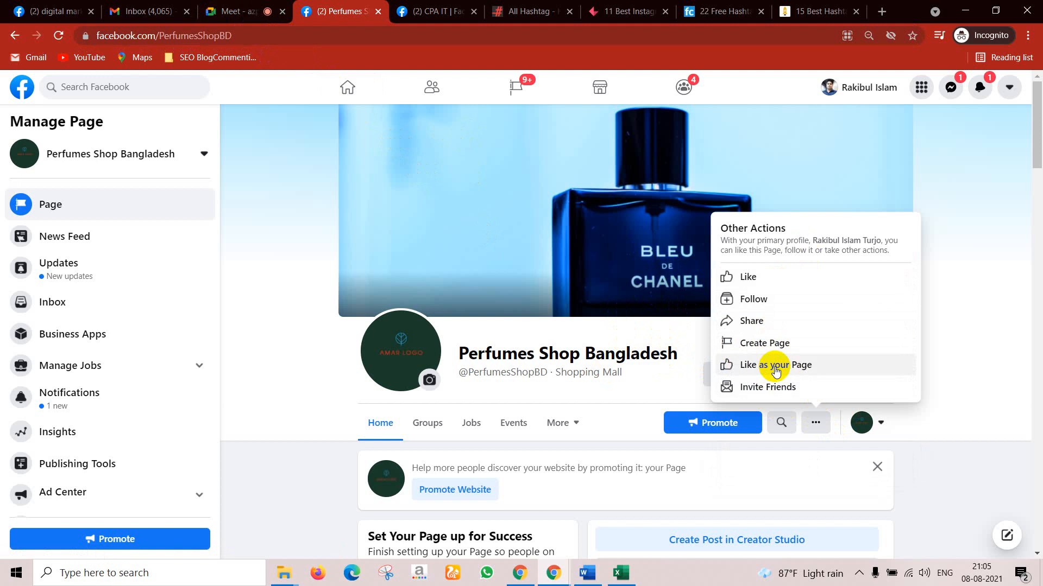
{"action": "left_click", "coordinate": [571, 427]}
{"action": "scroll", "coordinate": [582, 459], "scroll_direction": "down", "scroll_amount": 2}
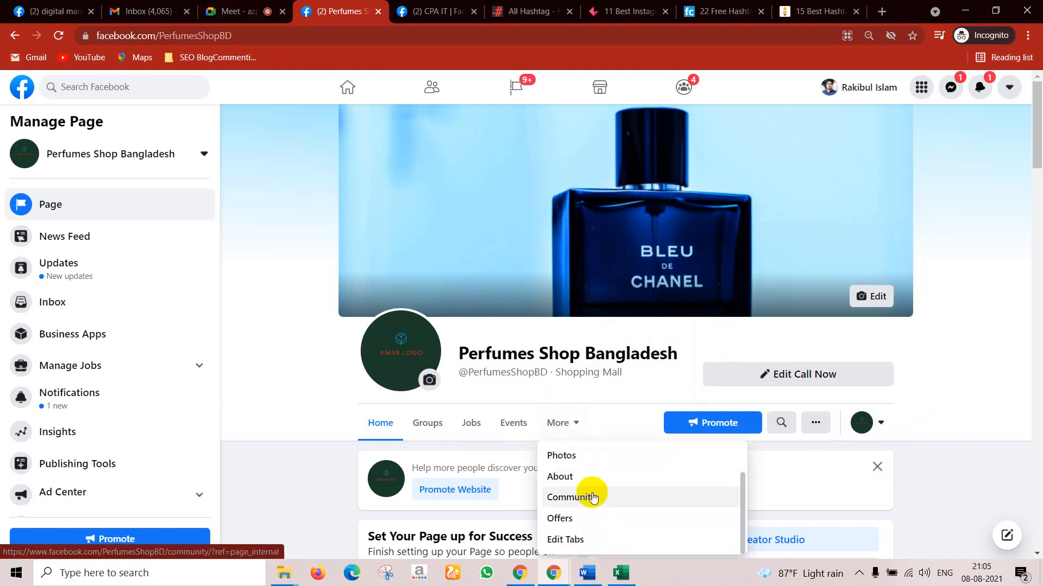
{"action": "left_click", "coordinate": [962, 11]}
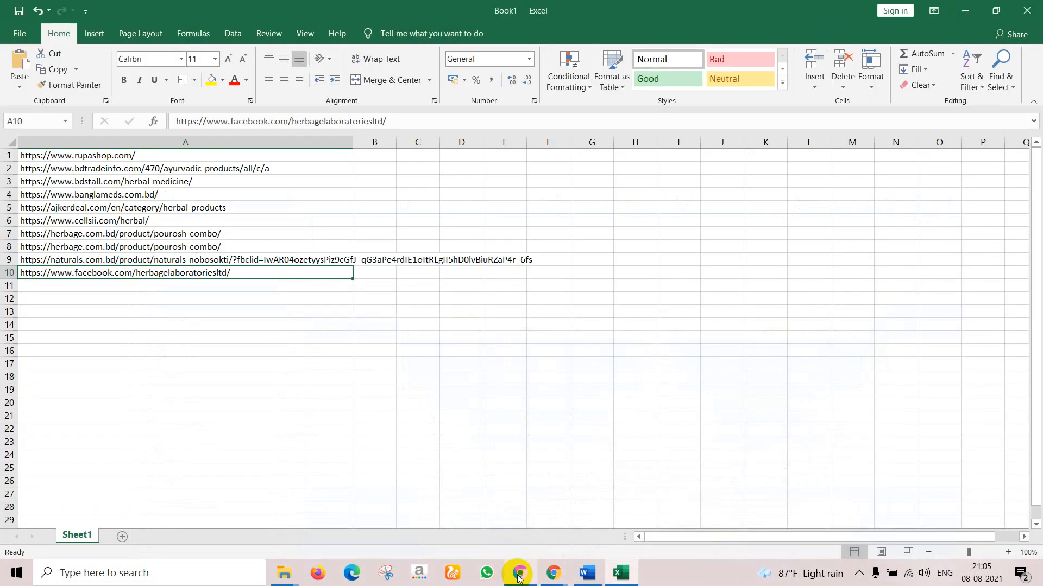
Step: Bring up the manual orders Chrome window and load facebook.com/PerfumesShopBD in a new tab
{"action": "mouse_move", "coordinate": [545, 566]}
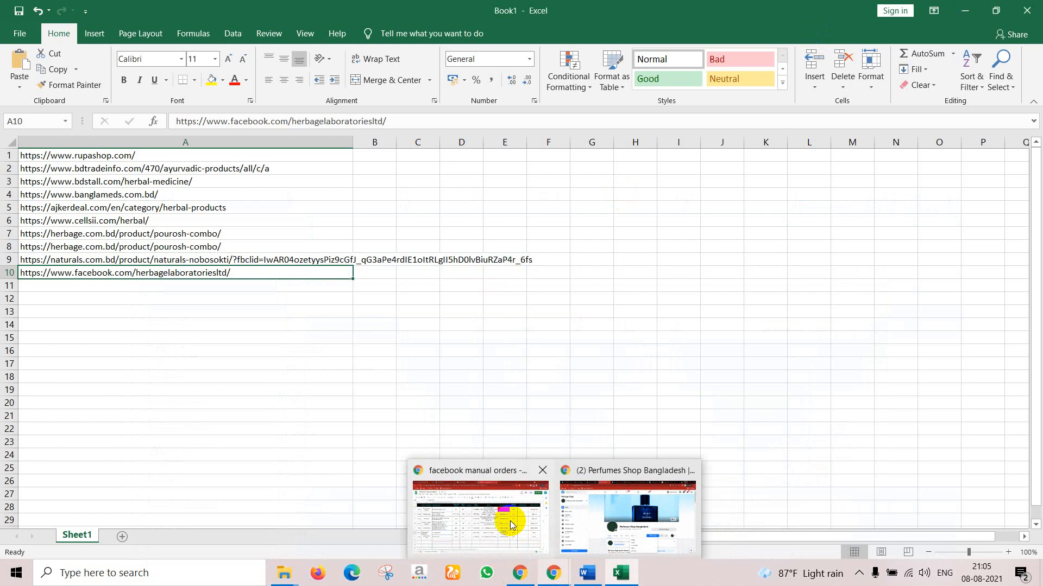
{"action": "left_click", "coordinate": [508, 522]}
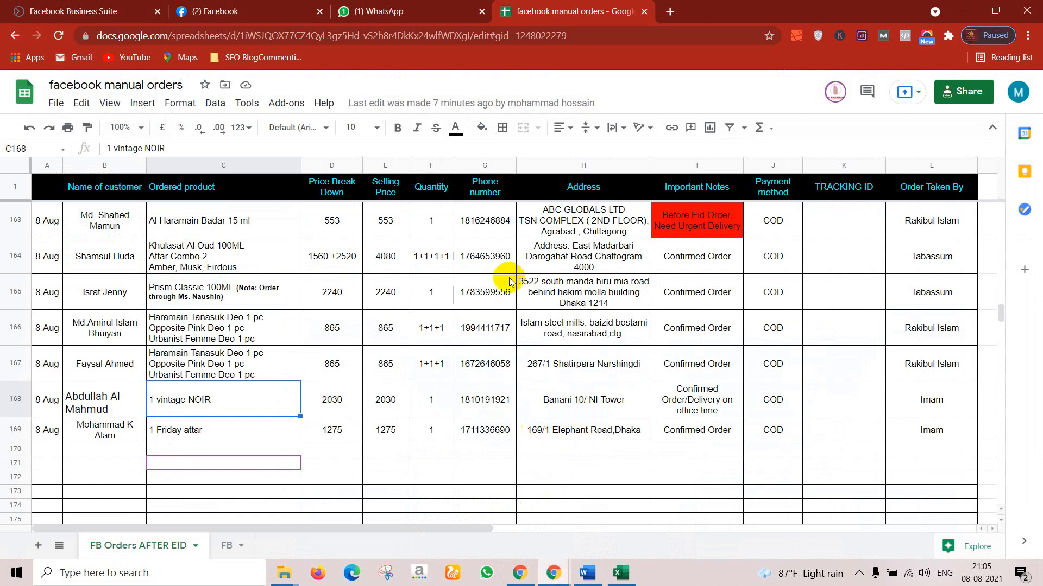
{"action": "left_click", "coordinate": [664, 7]}
{"action": "key", "text": "ctrl+v"}
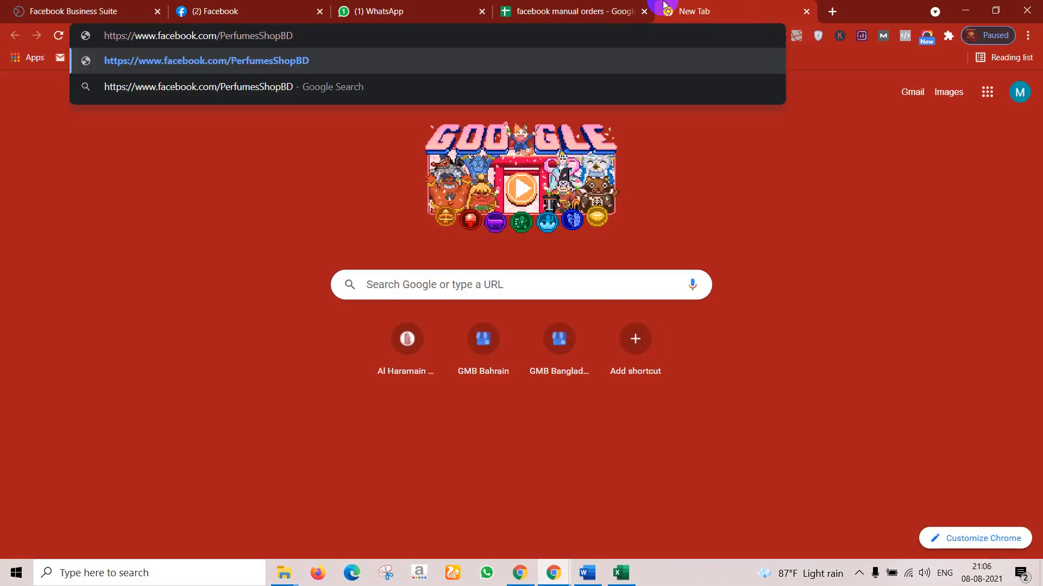
{"action": "key", "text": "Return"}
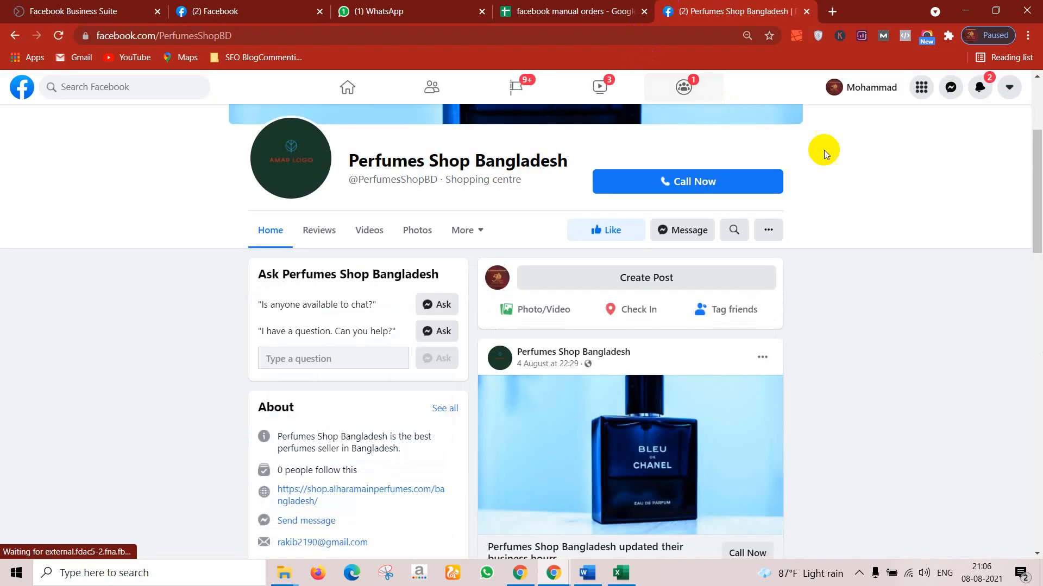
Step: Check the Call Now phone number, then switch to the incognito window managing the page as admin
{"action": "scroll", "coordinate": [816, 158], "scroll_direction": "up", "scroll_amount": 4}
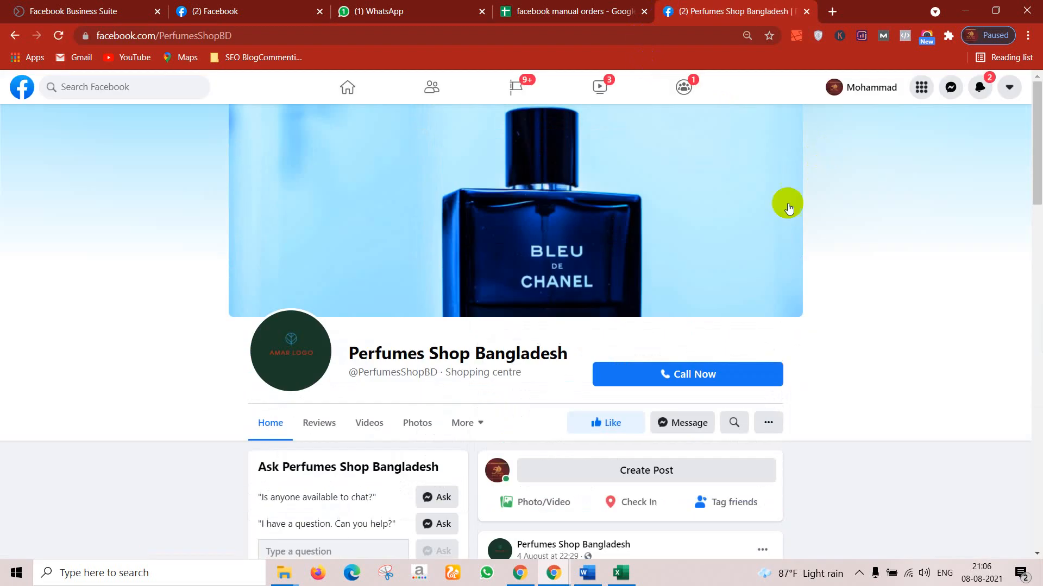
{"action": "left_click", "coordinate": [681, 379]}
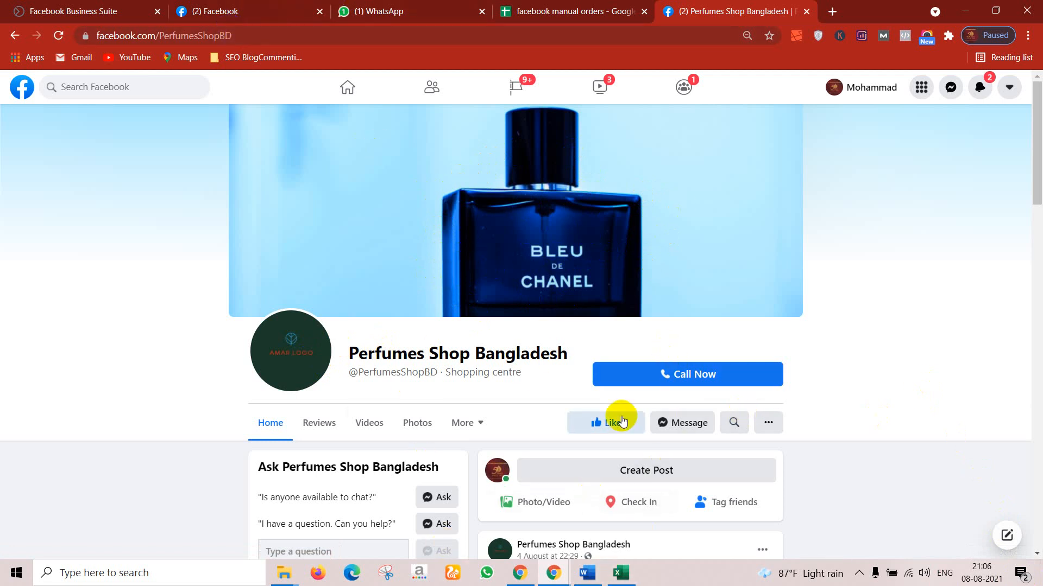
{"action": "mouse_move", "coordinate": [566, 583]}
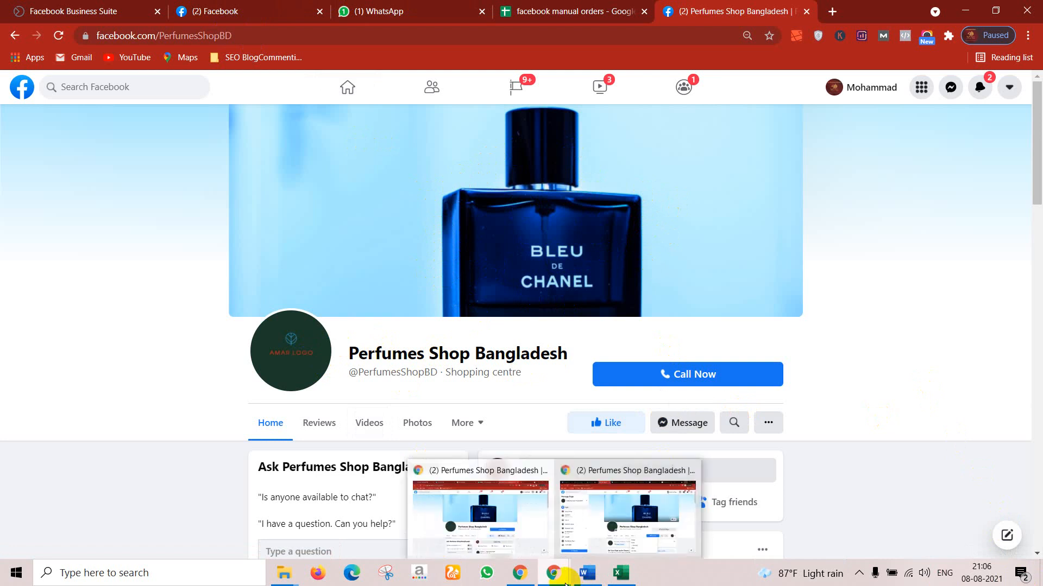
{"action": "left_click", "coordinate": [595, 537]}
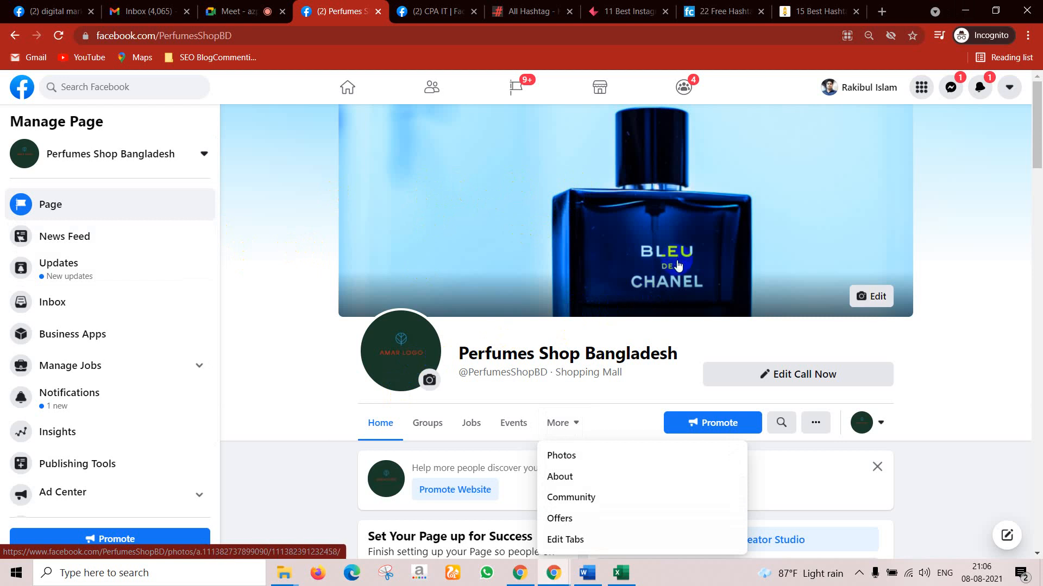
Step: Change the page's action button from Call Now to Shop Now and start entering its website link
{"action": "left_click", "coordinate": [784, 381]}
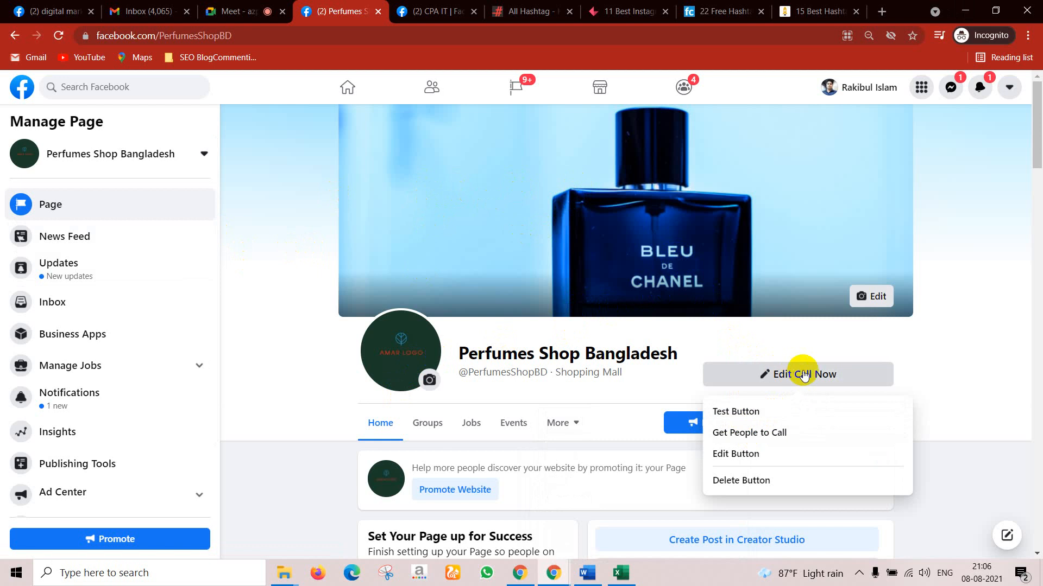
{"action": "left_click", "coordinate": [736, 454]}
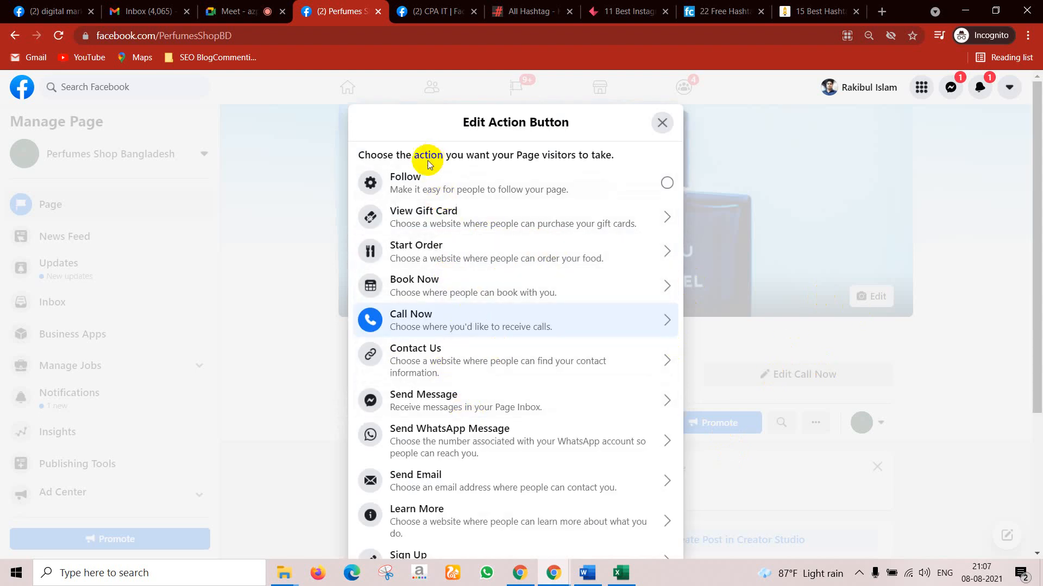
{"action": "scroll", "coordinate": [431, 434], "scroll_direction": "down", "scroll_amount": 4}
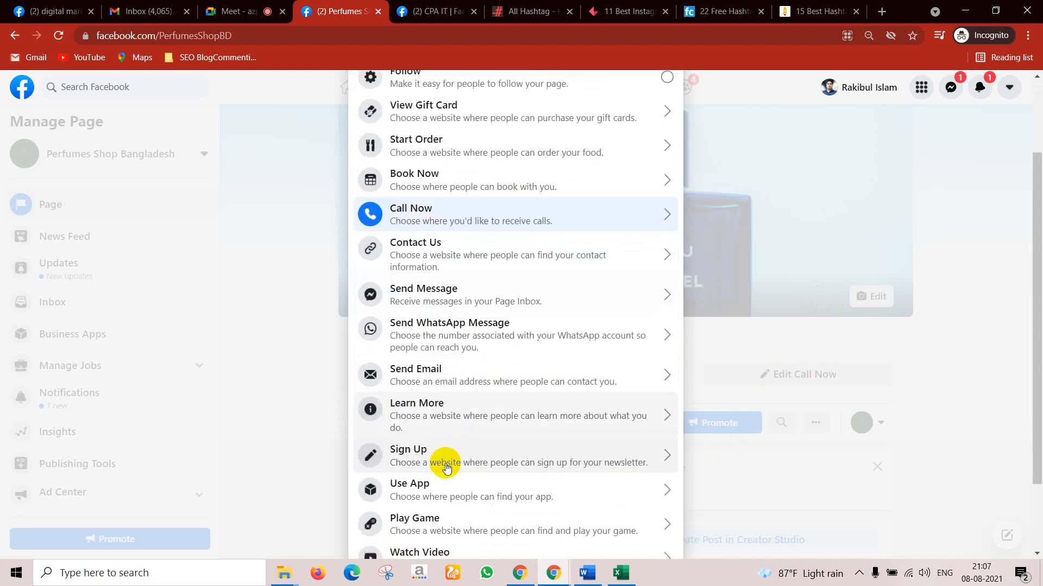
{"action": "left_click", "coordinate": [429, 495]}
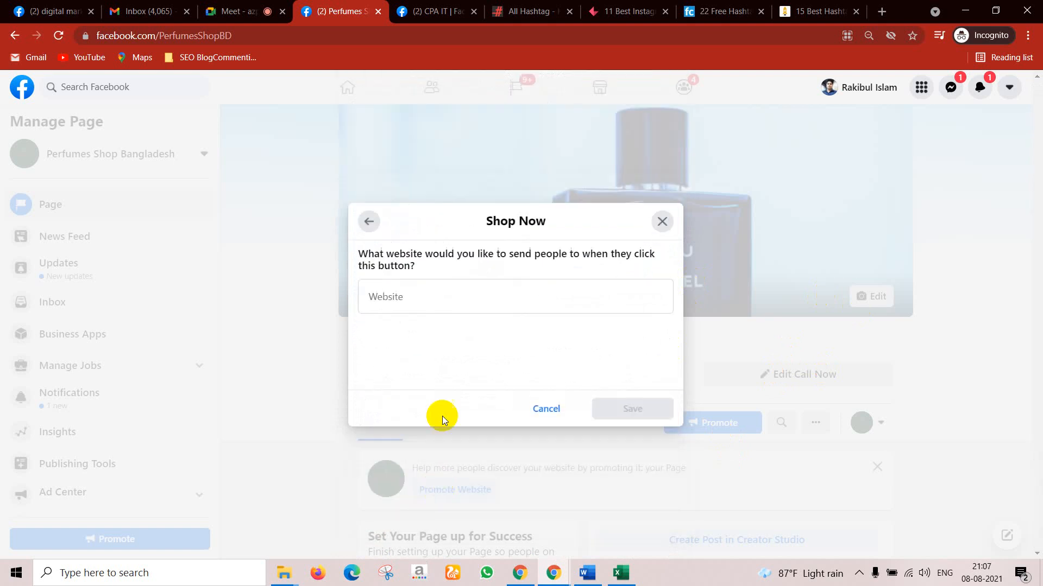
{"action": "left_click", "coordinate": [411, 305]}
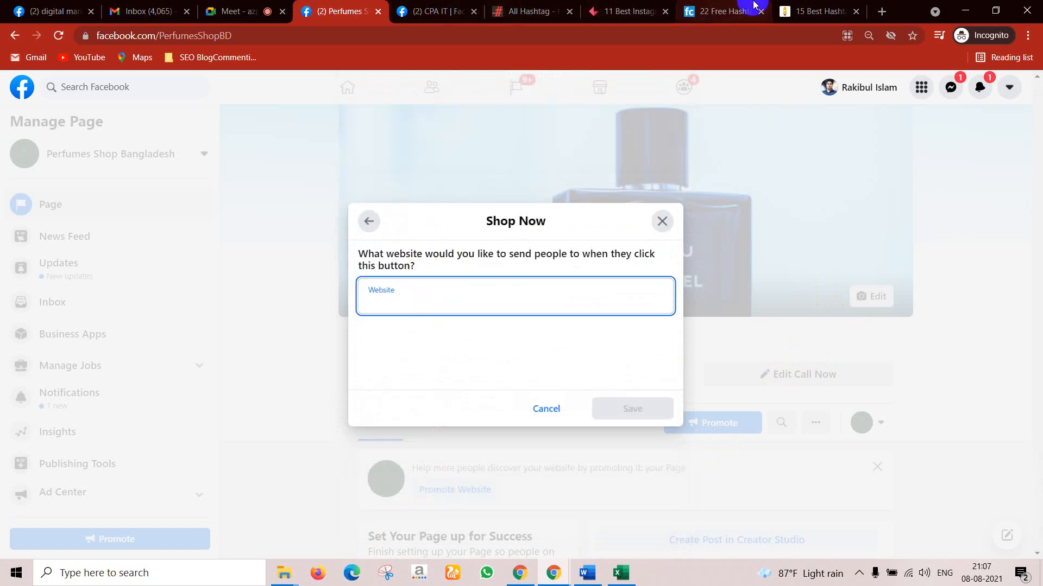
{"action": "left_click", "coordinate": [705, 10]}
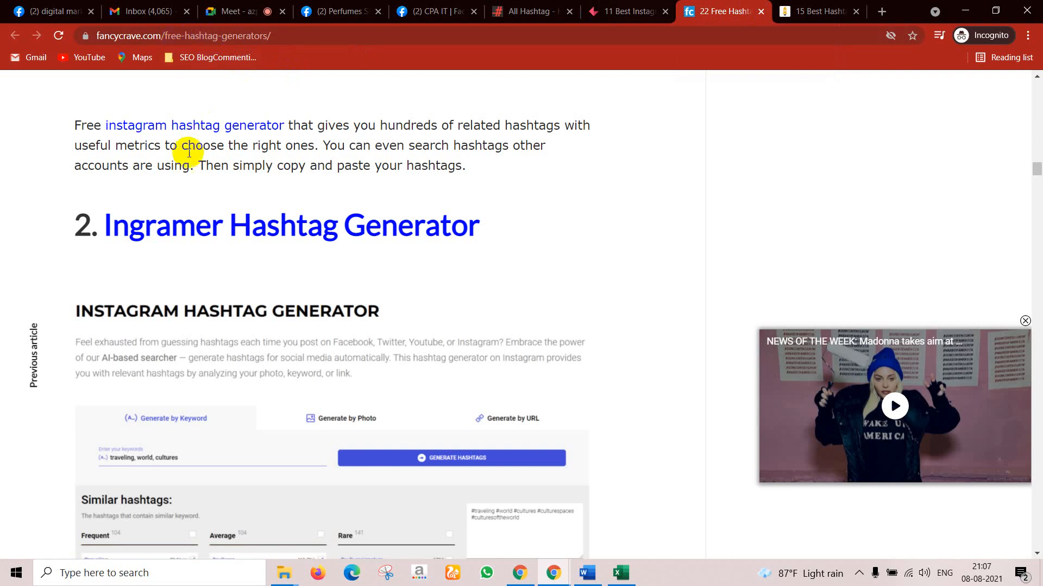
Step: Search Google for 'alharamain perfumes bangladesh' from the address bar
{"action": "scroll", "coordinate": [189, 153], "scroll_direction": "up", "scroll_amount": 20}
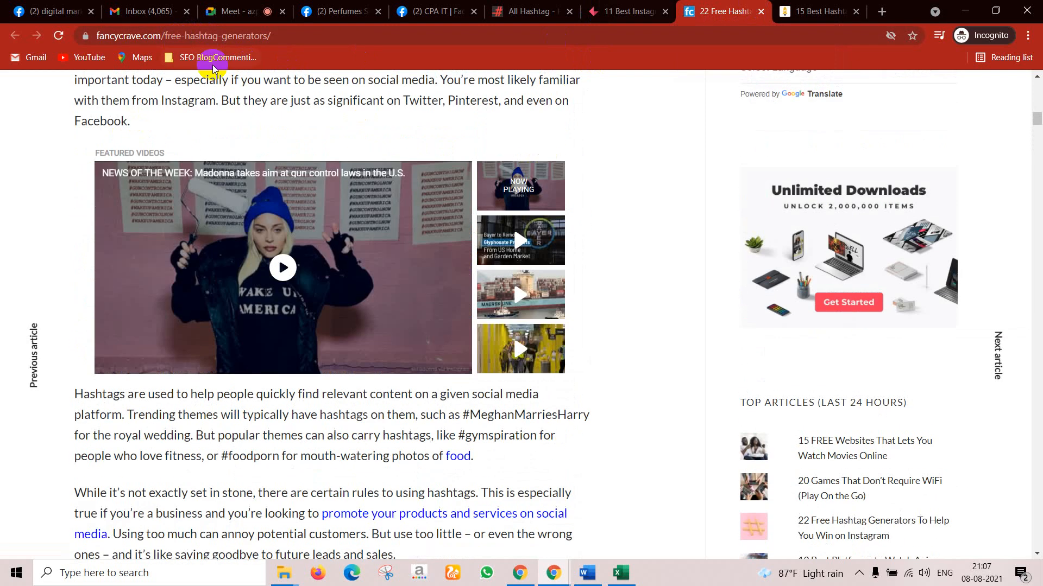
{"action": "left_click", "coordinate": [279, 33]}
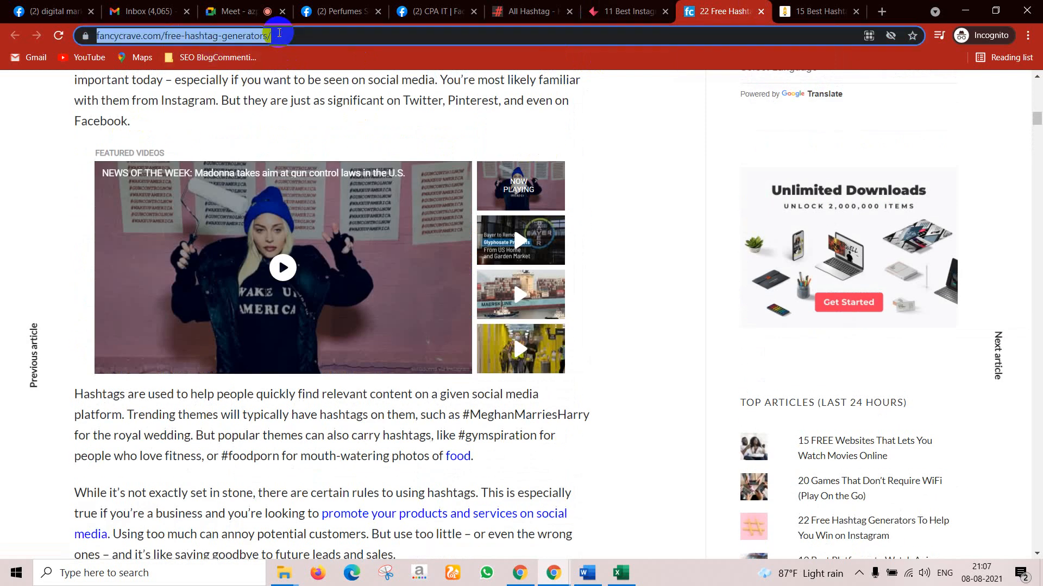
{"action": "type", "text": "p"}
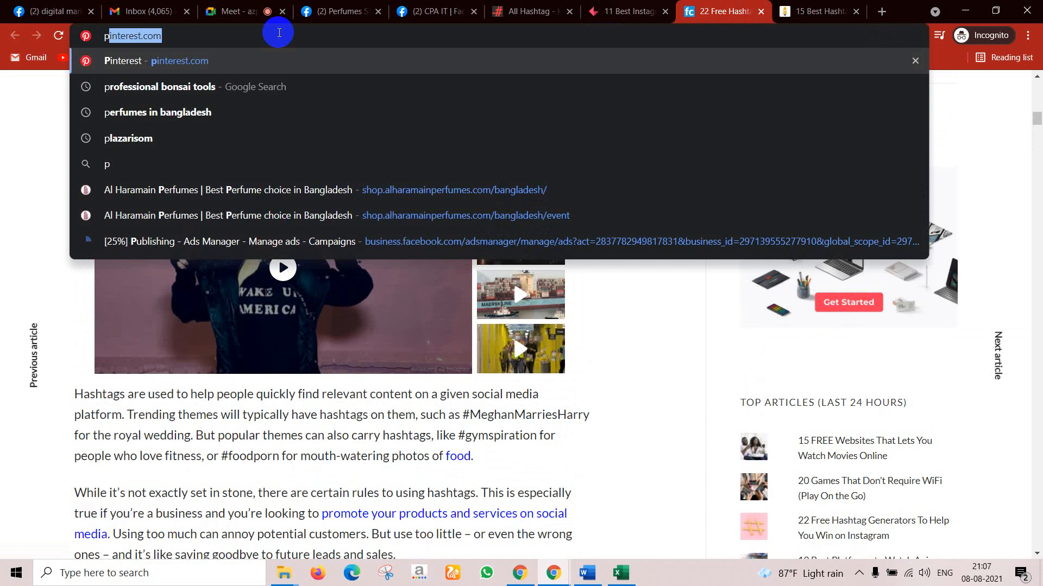
{"action": "key", "text": "BackSpace"}
{"action": "key", "text": "BackSpace"}
{"action": "type", "text": "alharamainperfum"}
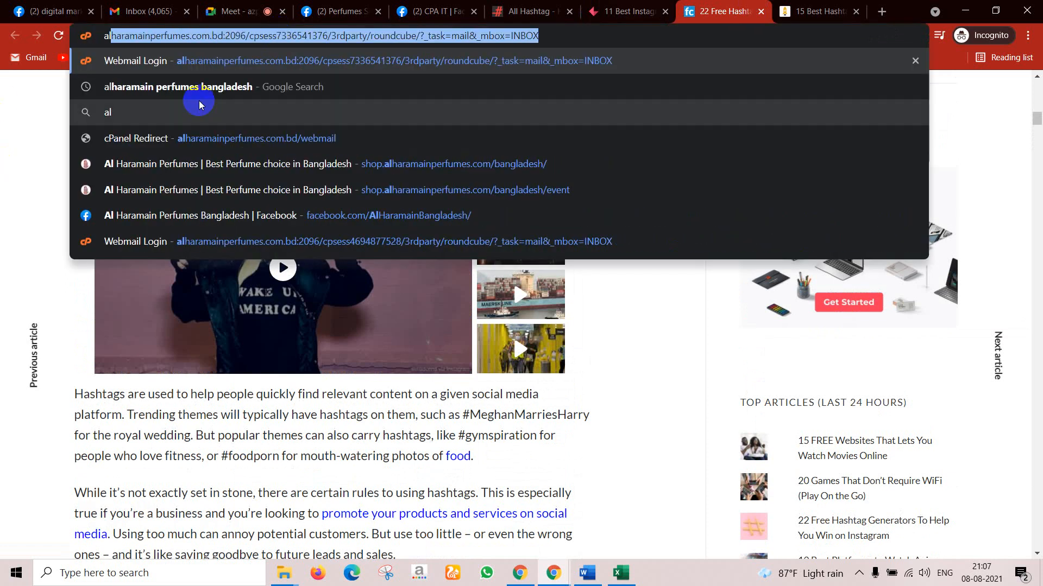
{"action": "left_click", "coordinate": [210, 85]}
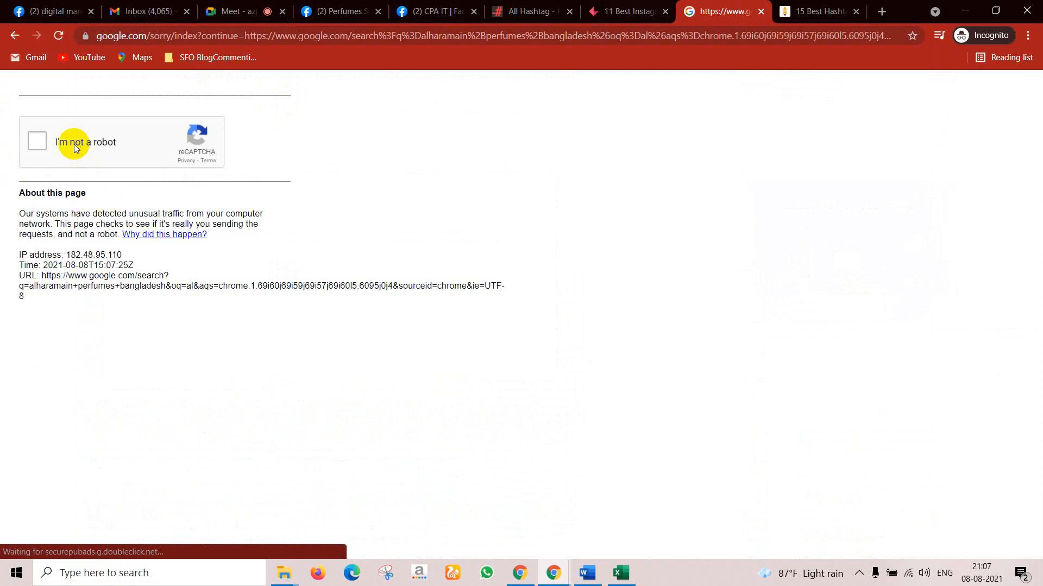
Step: Pass the chimney image reCAPTCHA, open the Al Haramain shop site, and copy its address
{"action": "left_click", "coordinate": [38, 141]}
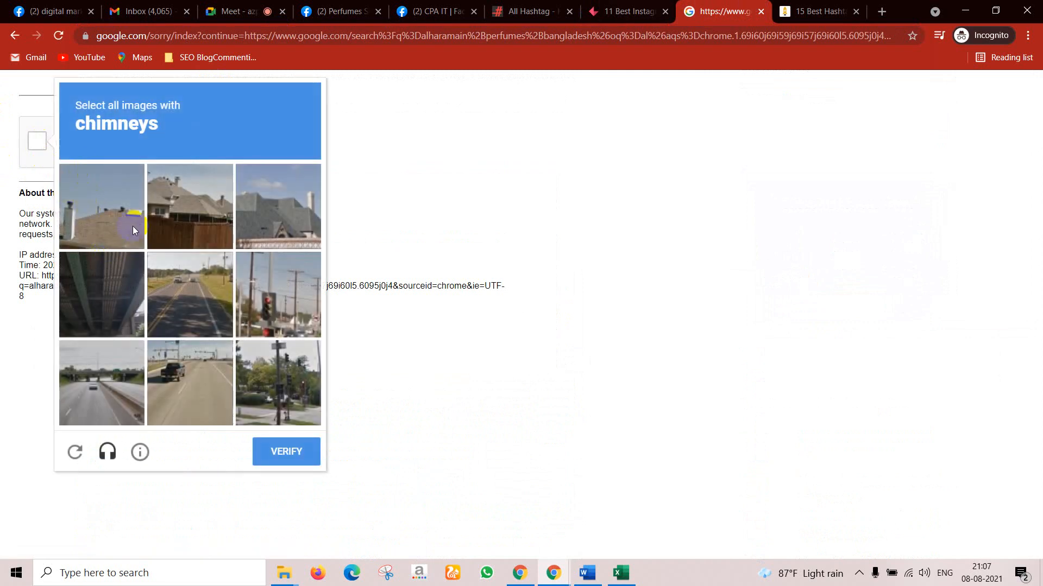
{"action": "left_click", "coordinate": [108, 206]}
{"action": "left_click", "coordinate": [279, 242]}
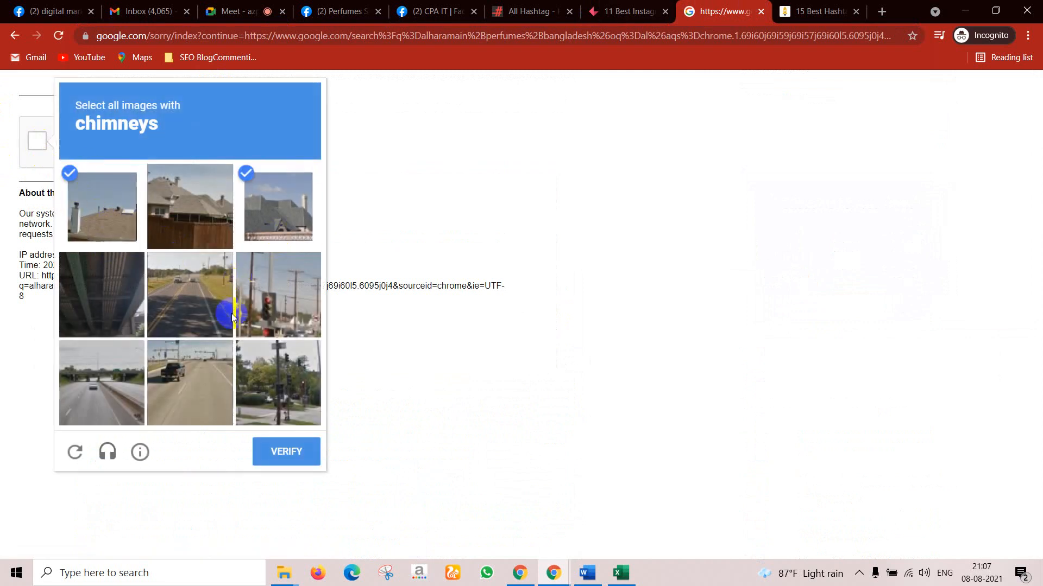
{"action": "left_click", "coordinate": [280, 305]}
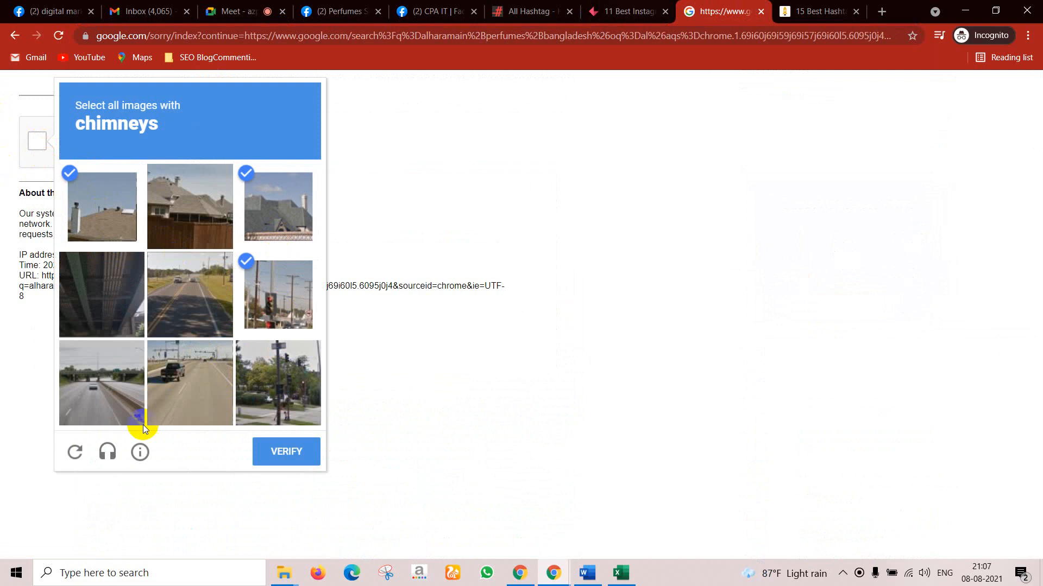
{"action": "left_click", "coordinate": [277, 452]}
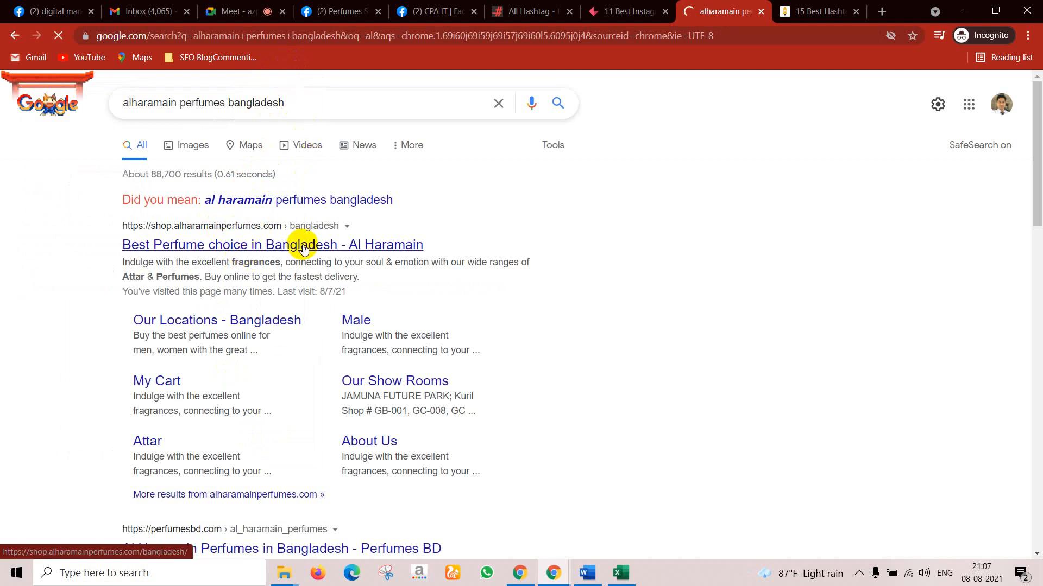
{"action": "left_click", "coordinate": [310, 38]}
{"action": "key", "text": "ctrl+c"}
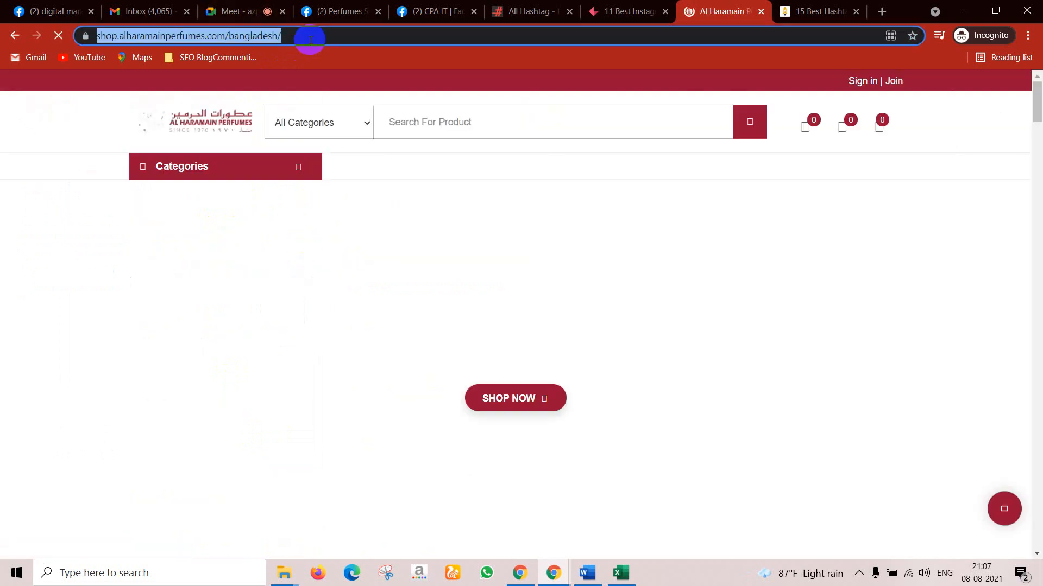
{"action": "left_click", "coordinate": [406, 8]}
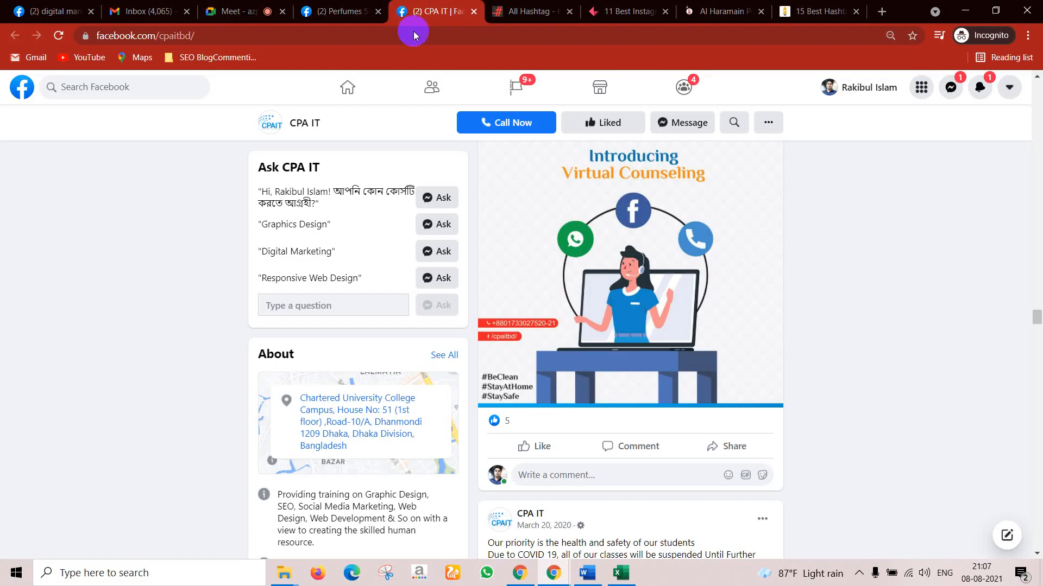
Step: Close the CPA IT and hashtag tabs, then save the copied shop address as the Shop Now website
{"action": "left_click", "coordinate": [337, 11]}
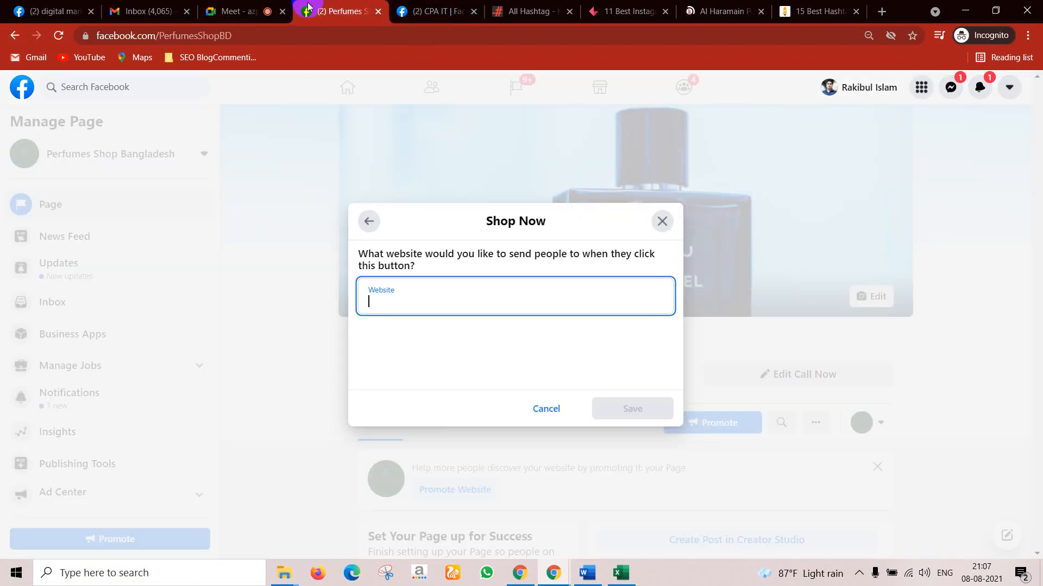
{"action": "left_click", "coordinate": [474, 11]}
{"action": "left_click", "coordinate": [473, 11]}
{"action": "left_click", "coordinate": [474, 11]}
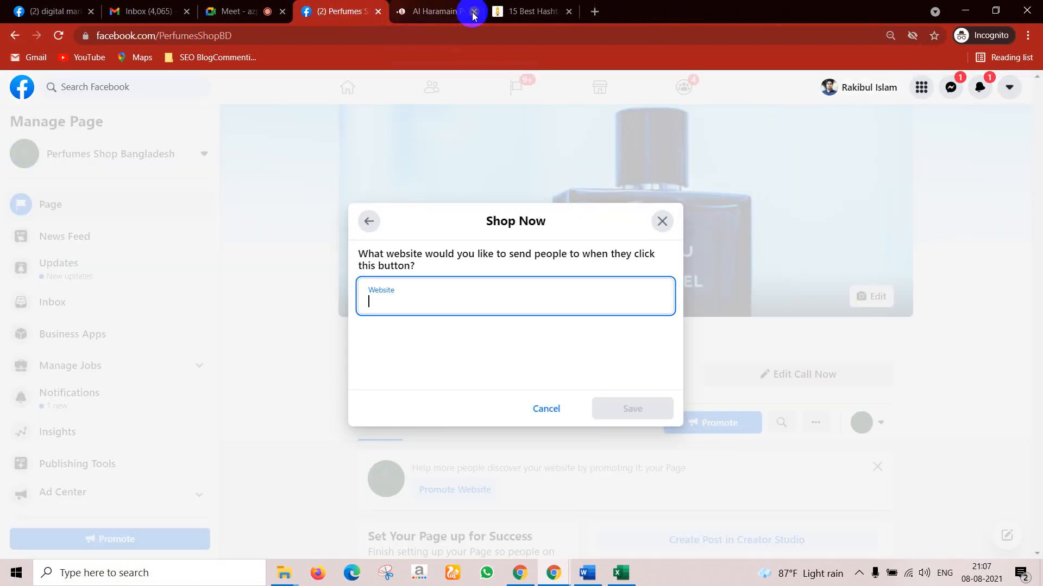
{"action": "key", "text": "ctrl+v"}
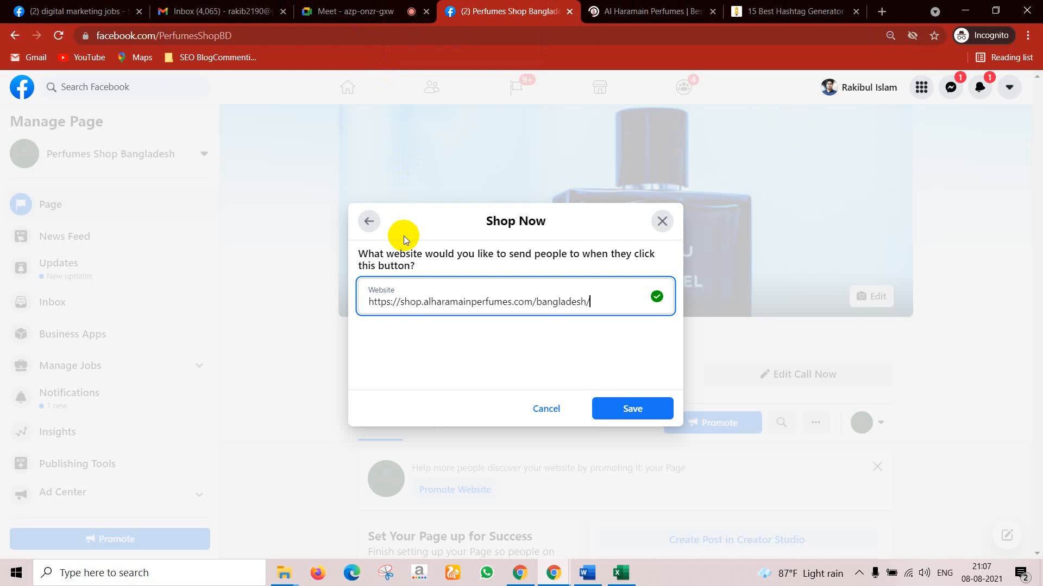
{"action": "left_click", "coordinate": [626, 416]}
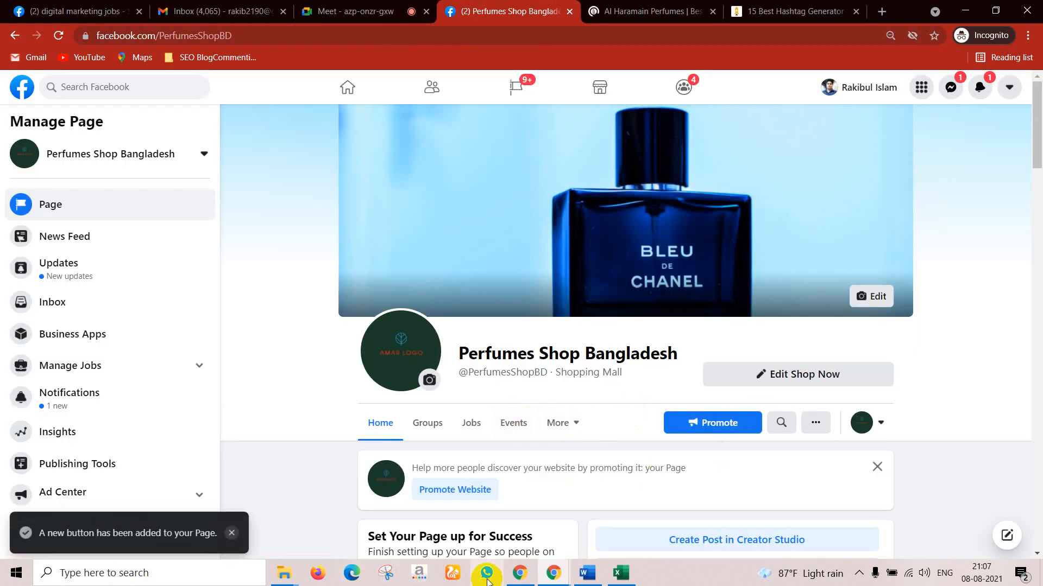
Step: Reload the page in the visitor window and confirm Shop Now opens shop.alharamainperfumes.com
{"action": "mouse_move", "coordinate": [552, 572]}
{"action": "left_click", "coordinate": [475, 510]}
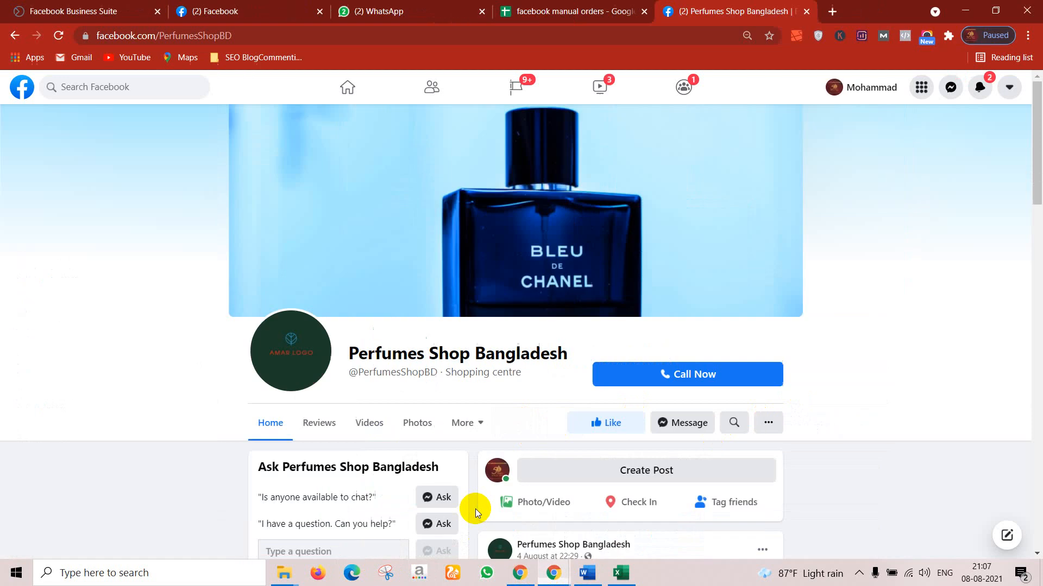
{"action": "left_click", "coordinate": [61, 36]}
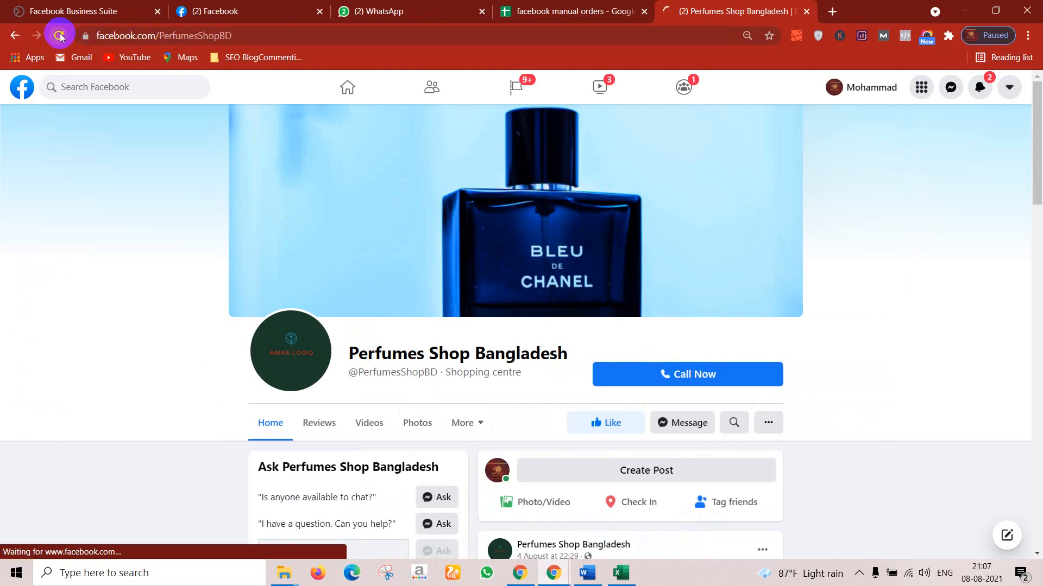
{"action": "scroll", "coordinate": [668, 402], "scroll_direction": "down", "scroll_amount": 3}
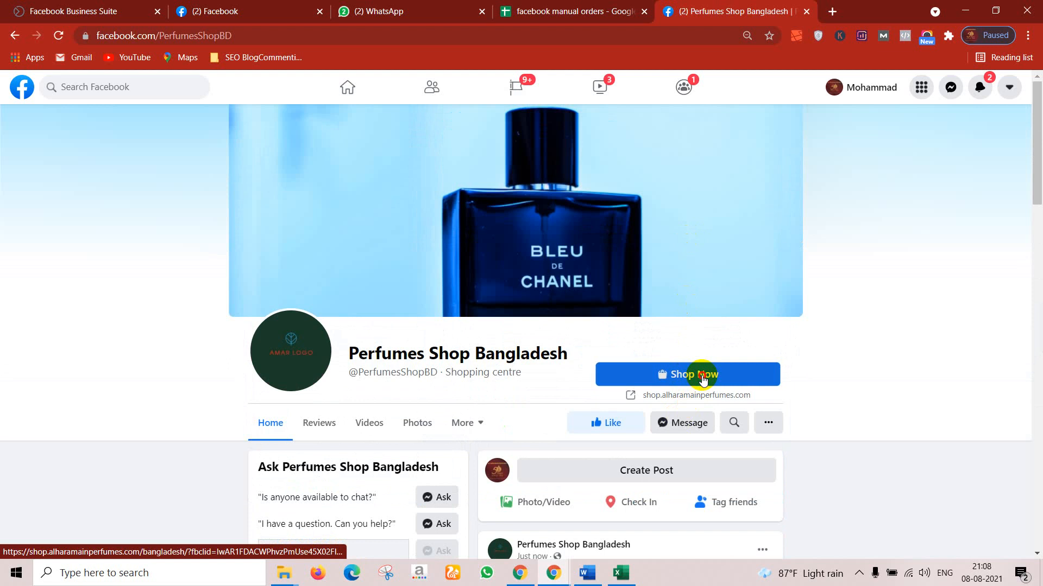
{"action": "left_click", "coordinate": [701, 380]}
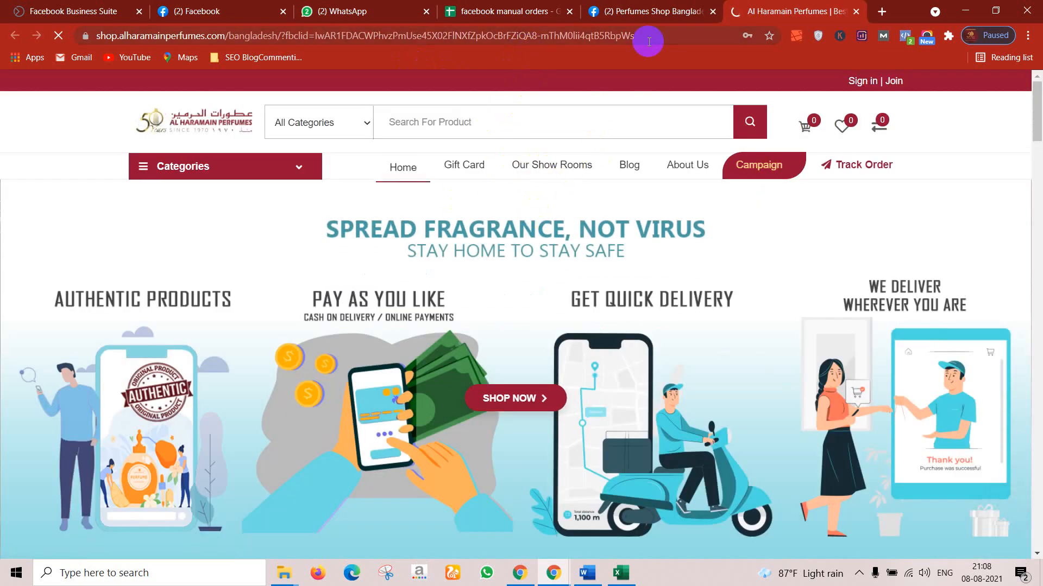
{"action": "left_click", "coordinate": [855, 12]}
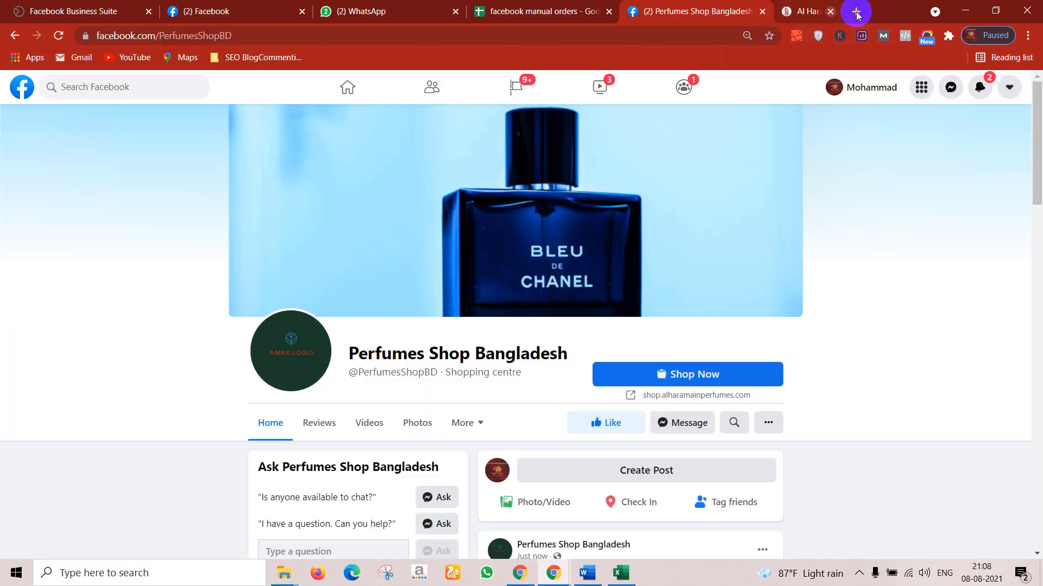
{"action": "left_click", "coordinate": [971, 11]}
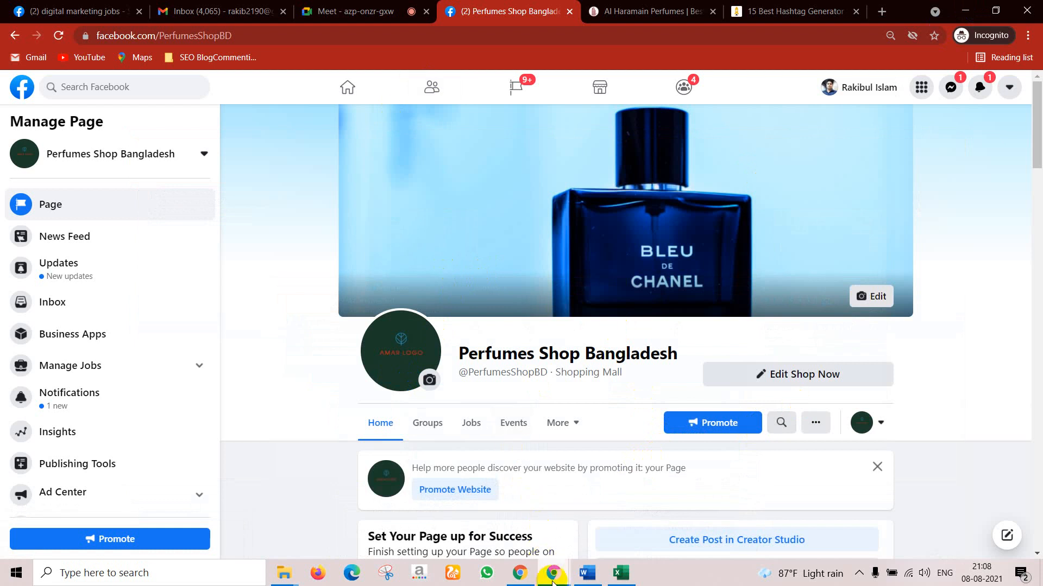
{"action": "mouse_move", "coordinate": [552, 581]}
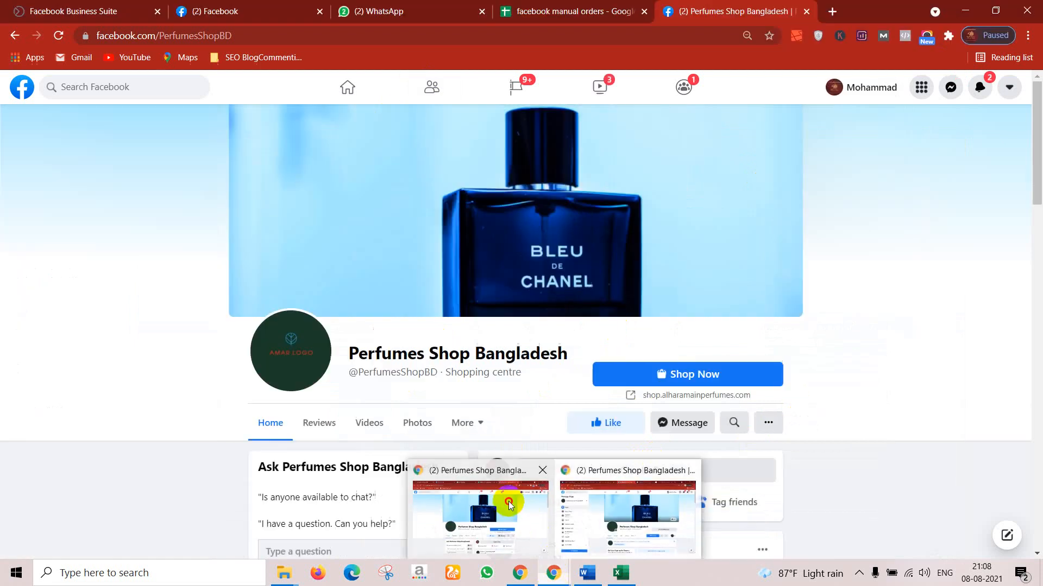
{"action": "left_click", "coordinate": [507, 501]}
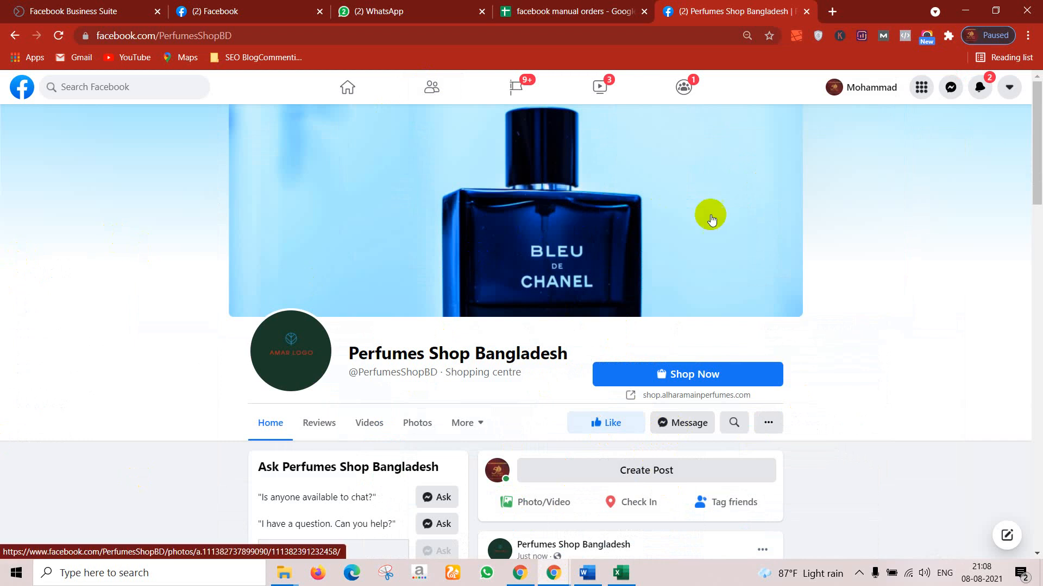
Step: Scroll the Manage Page sidebar of Perfumes Shop Bangladesh and open Settings
{"action": "left_click", "coordinate": [965, 11]}
{"action": "scroll", "coordinate": [573, 343], "scroll_direction": "down", "scroll_amount": 3}
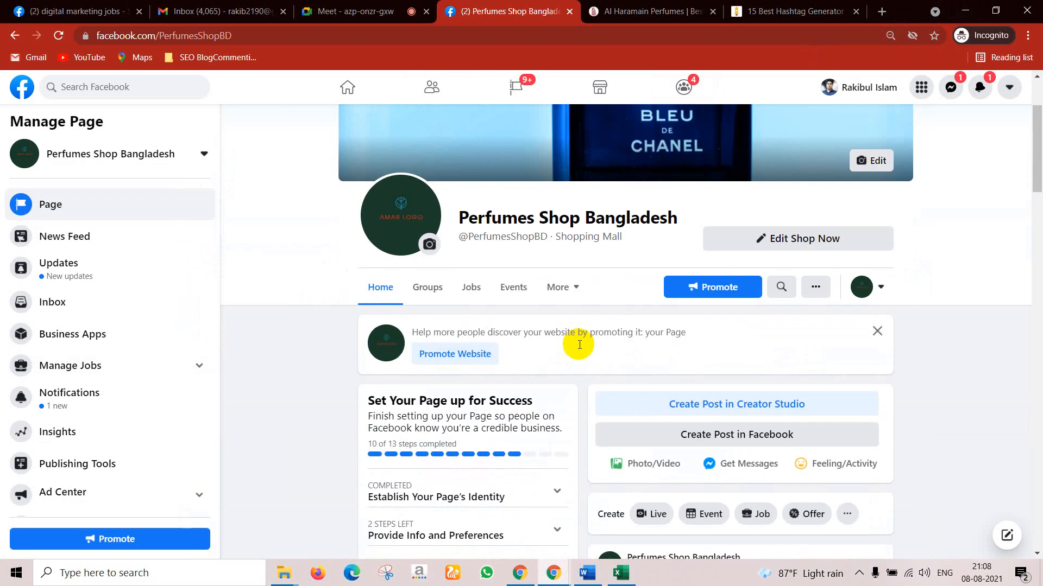
{"action": "scroll", "coordinate": [136, 298], "scroll_direction": "down", "scroll_amount": 2}
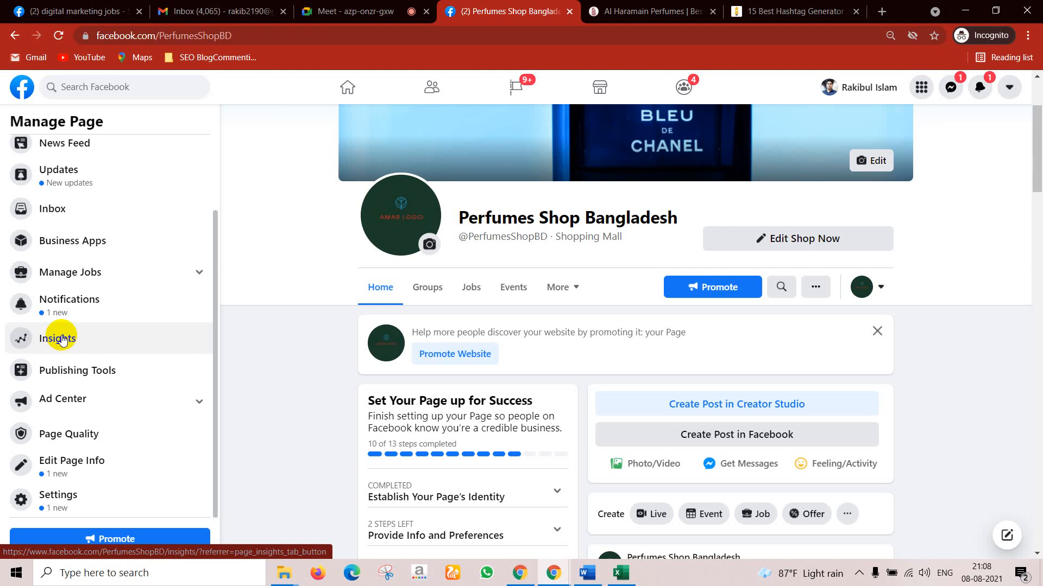
{"action": "left_click", "coordinate": [60, 495]}
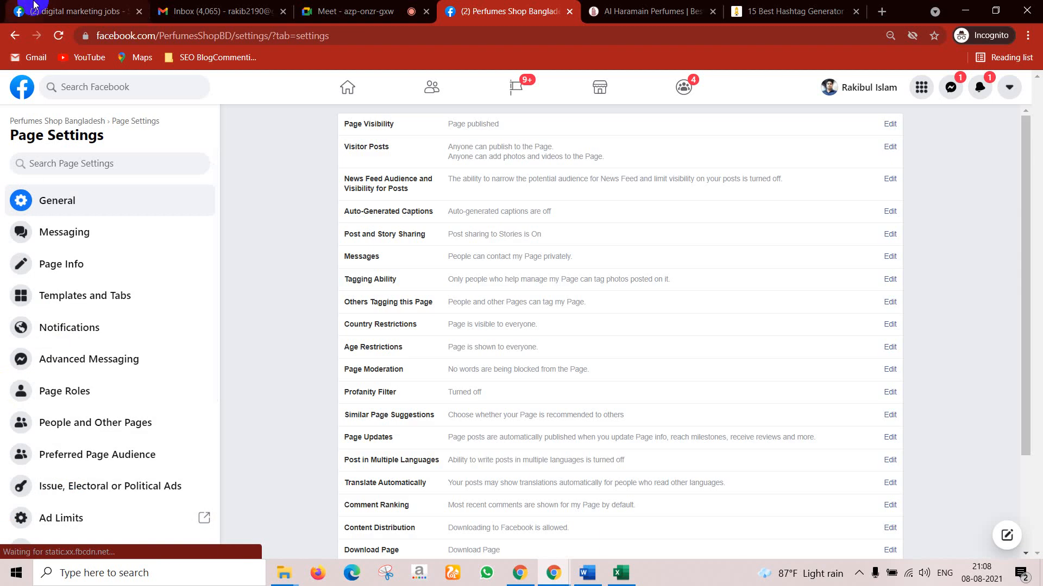
Step: Scroll the Page Settings list and edit Page Visibility, which still shows Page published selected
{"action": "scroll", "coordinate": [179, 304], "scroll_direction": "down", "scroll_amount": 5}
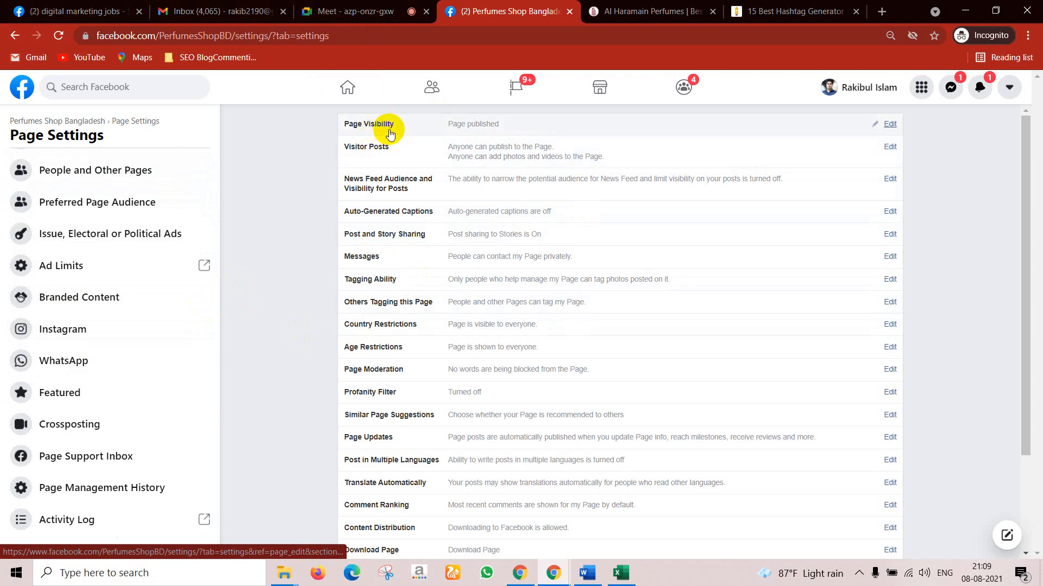
{"action": "scroll", "coordinate": [149, 329], "scroll_direction": "up", "scroll_amount": 5}
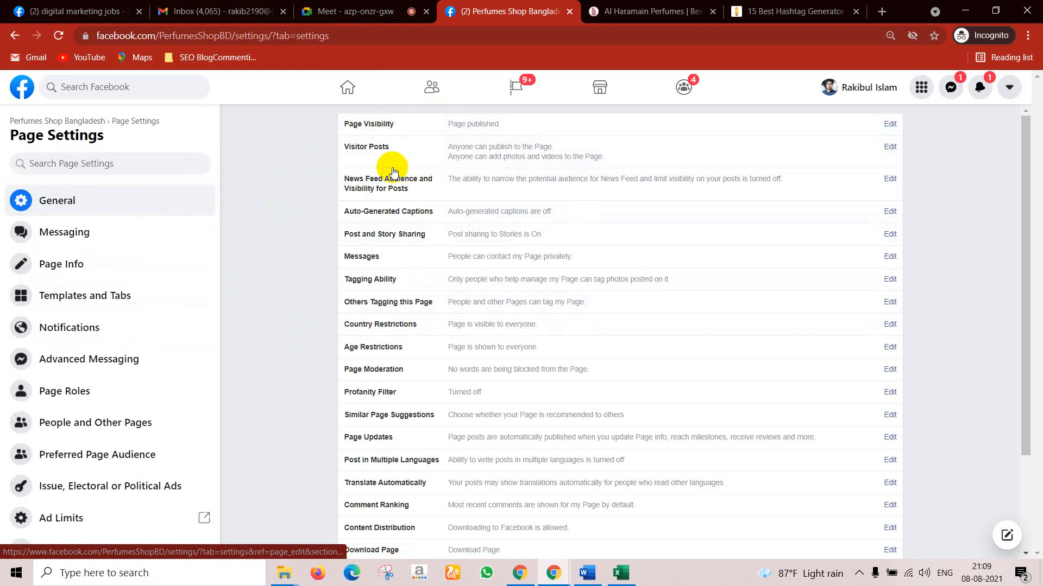
{"action": "scroll", "coordinate": [49, 380], "scroll_direction": "down", "scroll_amount": 5}
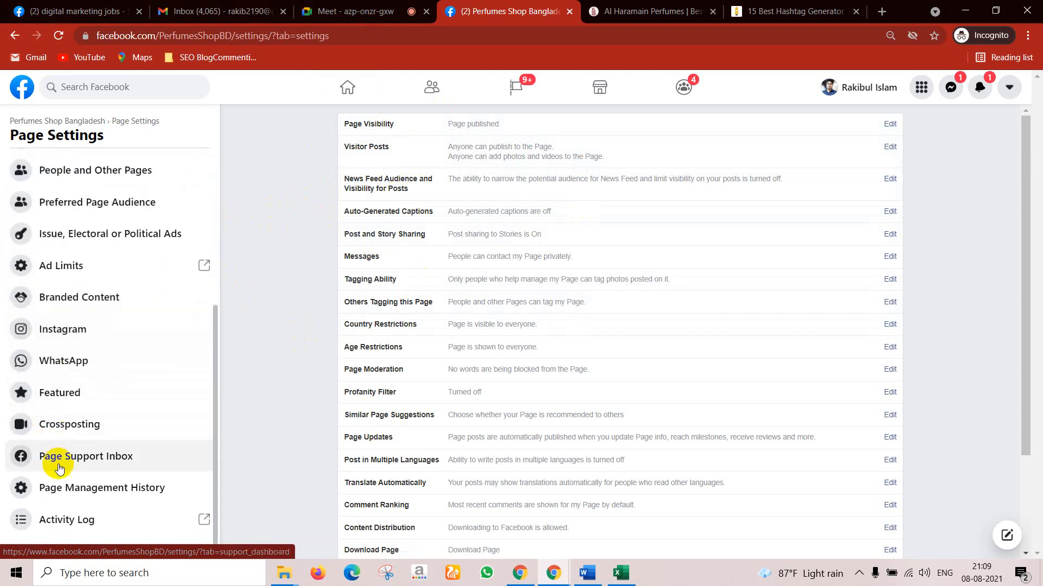
{"action": "scroll", "coordinate": [98, 348], "scroll_direction": "up", "scroll_amount": 5}
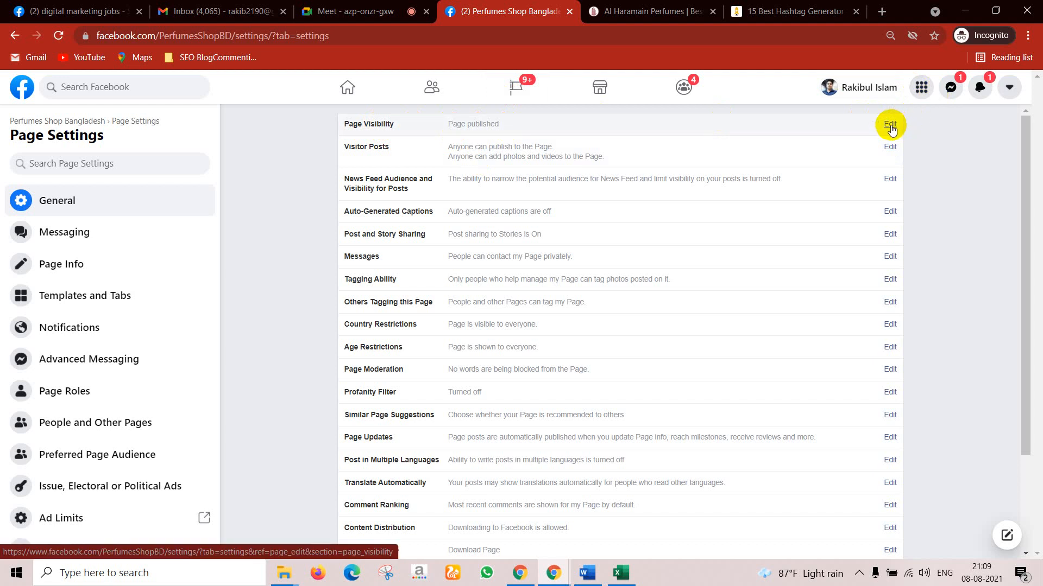
{"action": "left_click", "coordinate": [890, 125]}
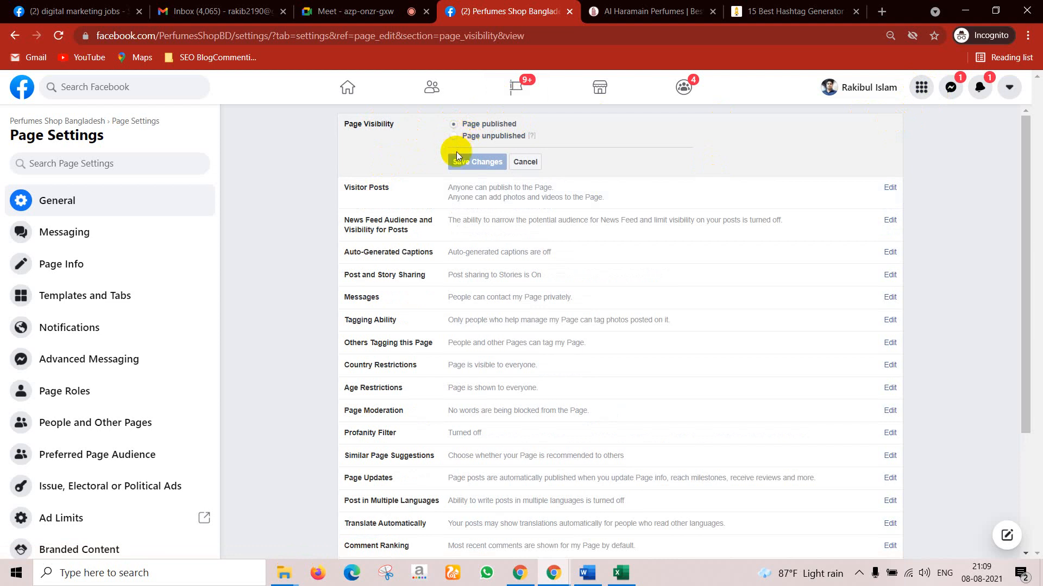
Step: Cancel Page Visibility, then save Visitor Posts as anyone can post photos/videos with review required
{"action": "left_click", "coordinate": [522, 162]}
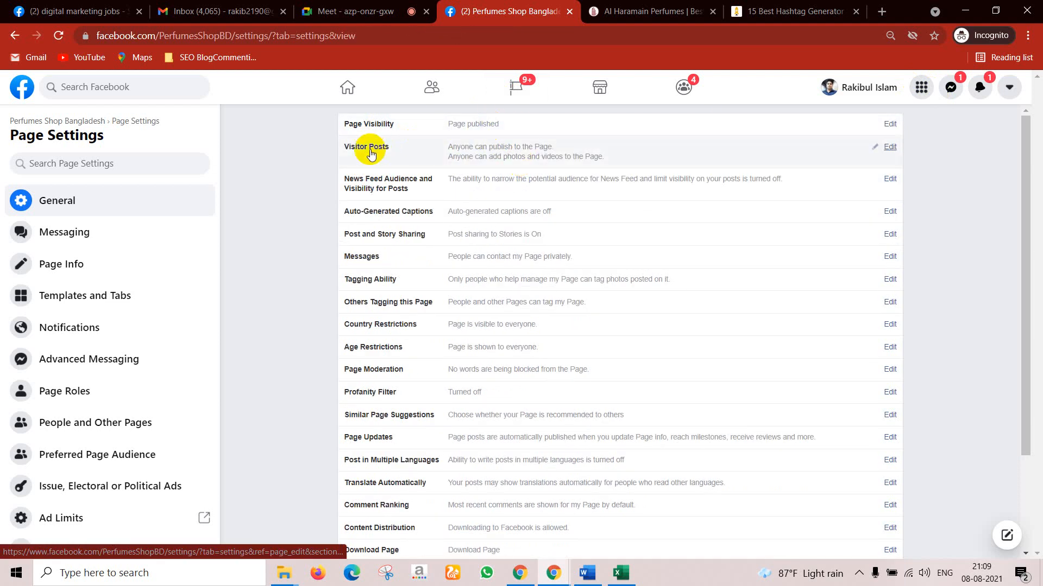
{"action": "left_click", "coordinate": [884, 147]}
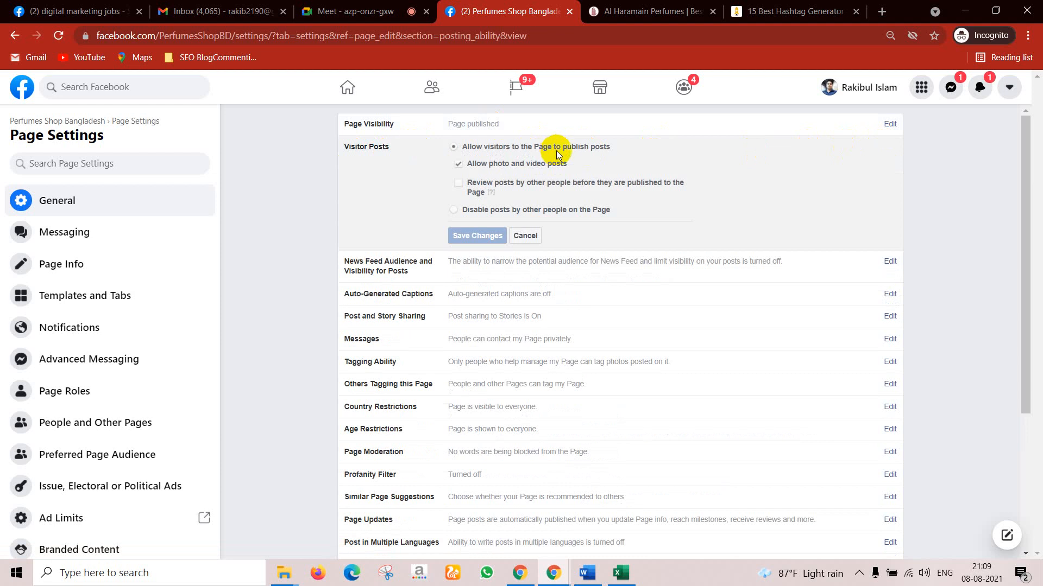
{"action": "mouse_move", "coordinate": [489, 194]}
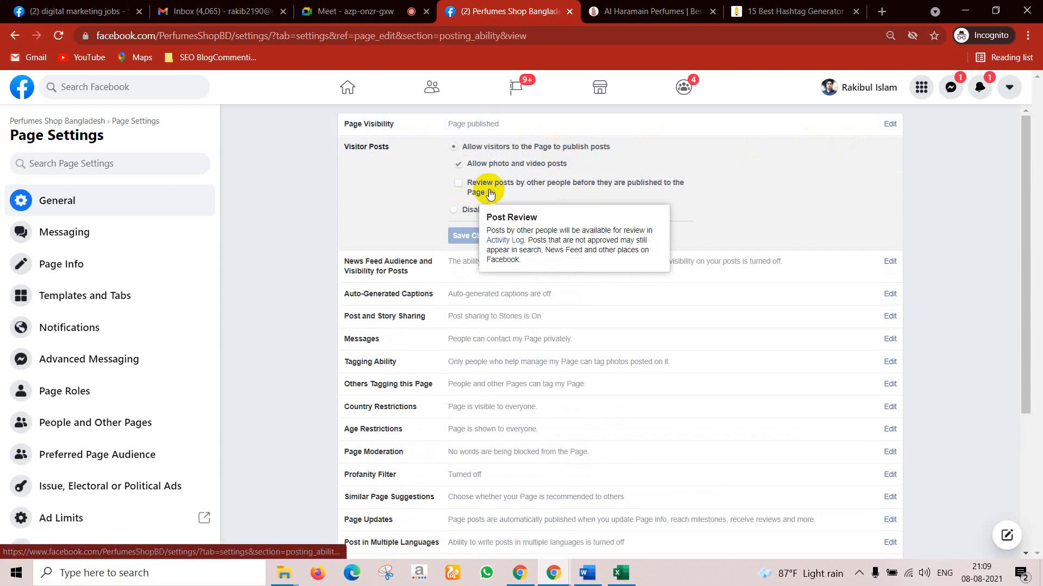
{"action": "left_click", "coordinate": [454, 210]}
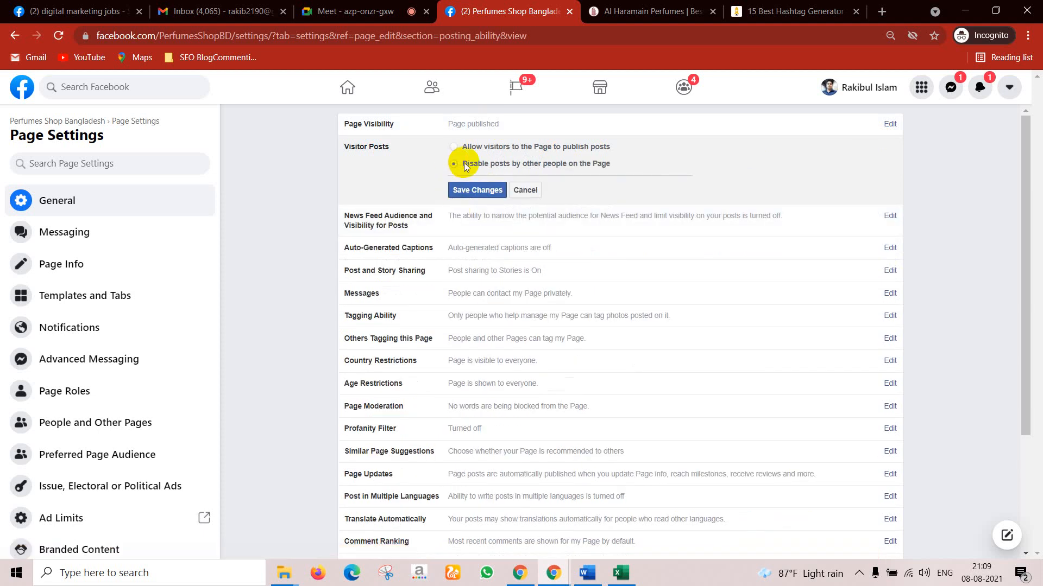
{"action": "left_click", "coordinate": [457, 150]}
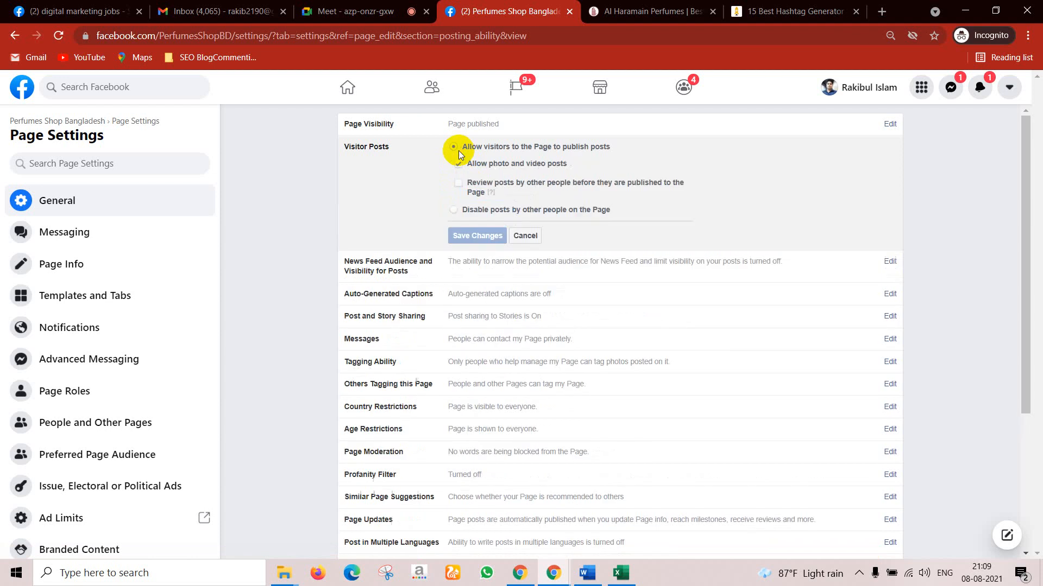
{"action": "left_click", "coordinate": [461, 182]}
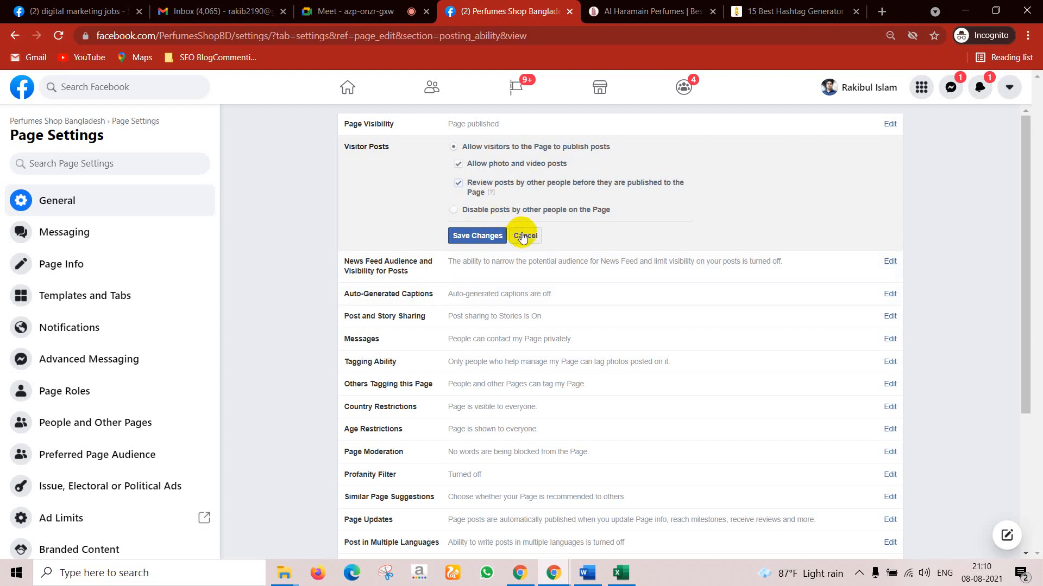
{"action": "left_click", "coordinate": [467, 240]}
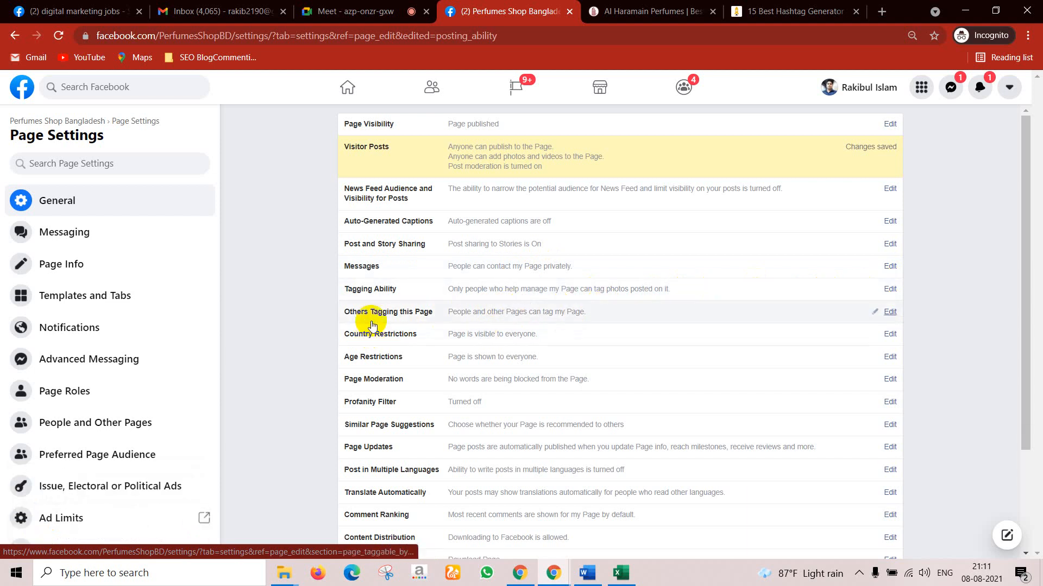
{"action": "scroll", "coordinate": [691, 326], "scroll_direction": "down", "scroll_amount": 1}
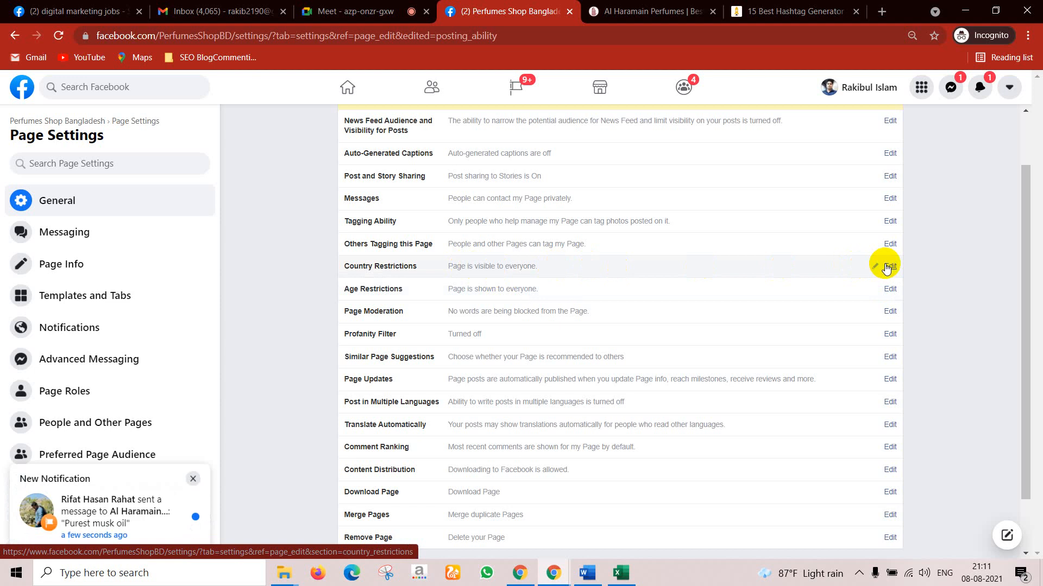
{"action": "left_click", "coordinate": [888, 266]}
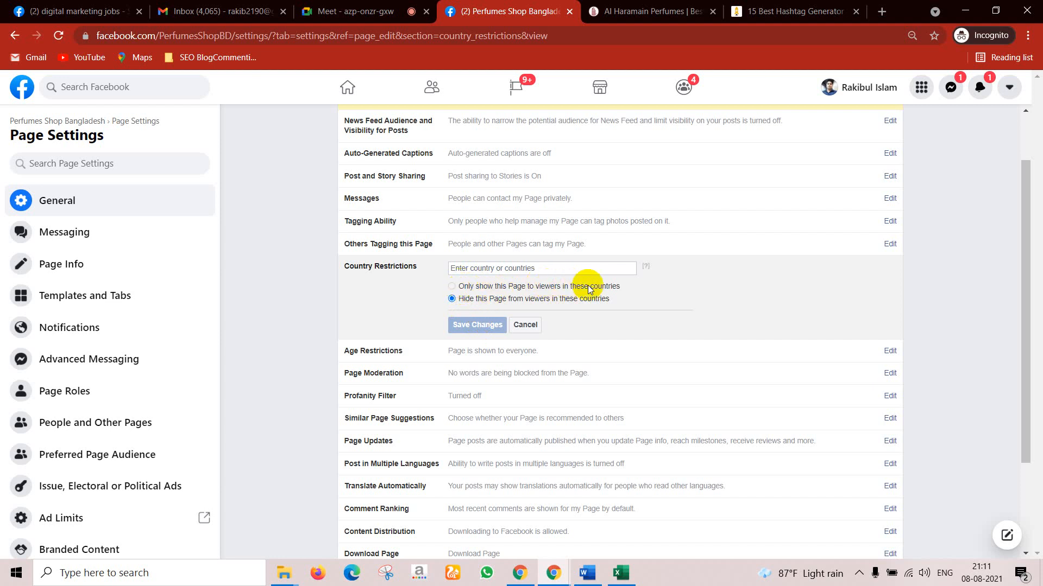
{"action": "left_click", "coordinate": [458, 268]}
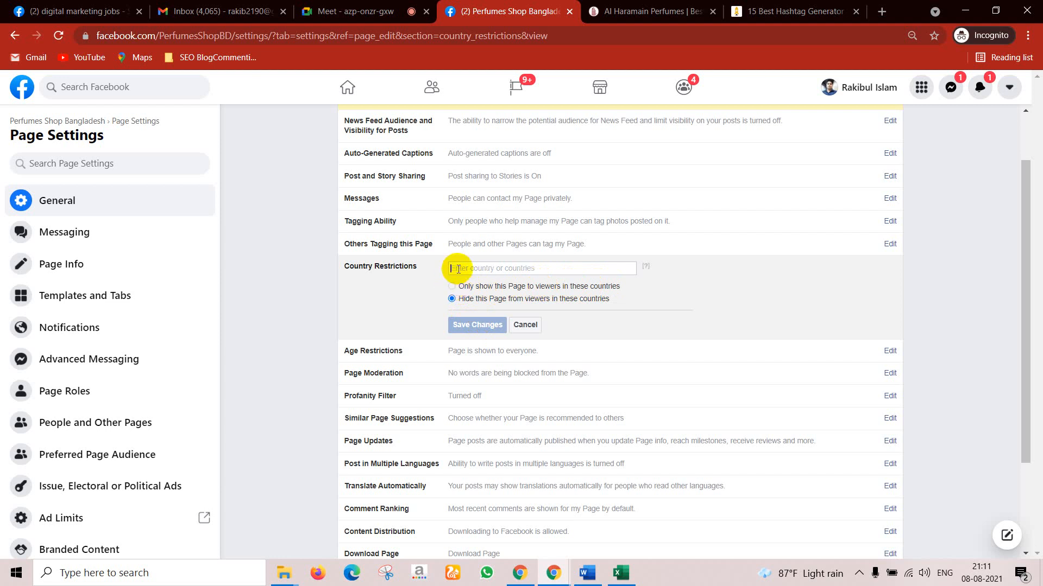
{"action": "type", "text": "ba"}
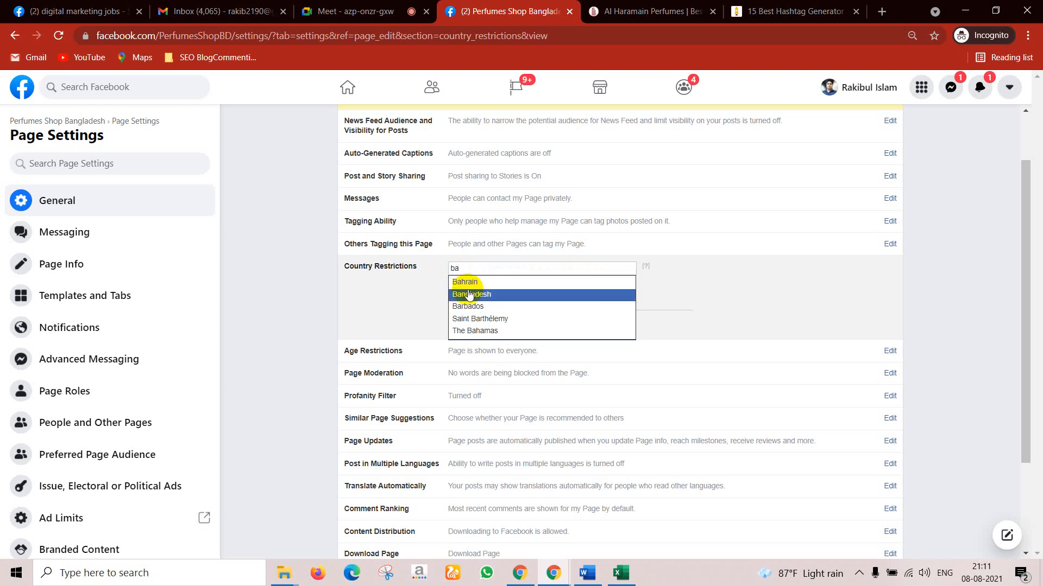
{"action": "left_click", "coordinate": [467, 295]}
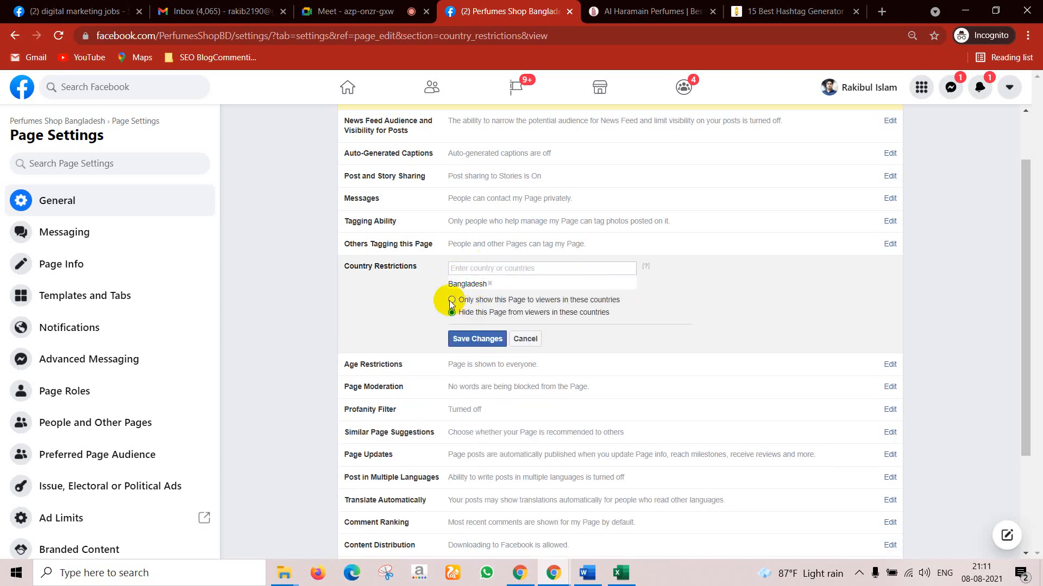
{"action": "left_click", "coordinate": [452, 300]}
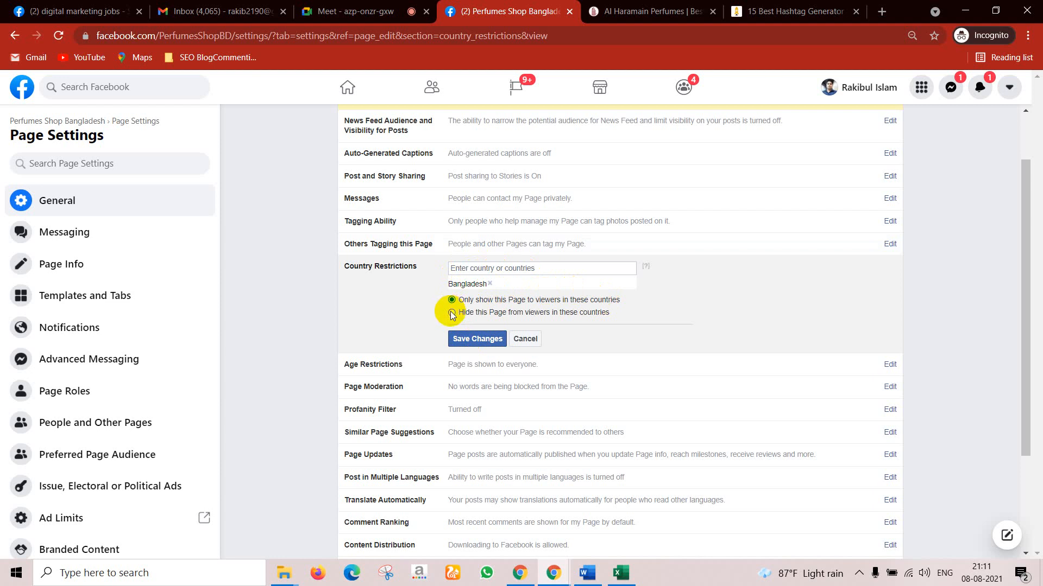
{"action": "left_click", "coordinate": [490, 284]}
{"action": "left_click", "coordinate": [454, 299]}
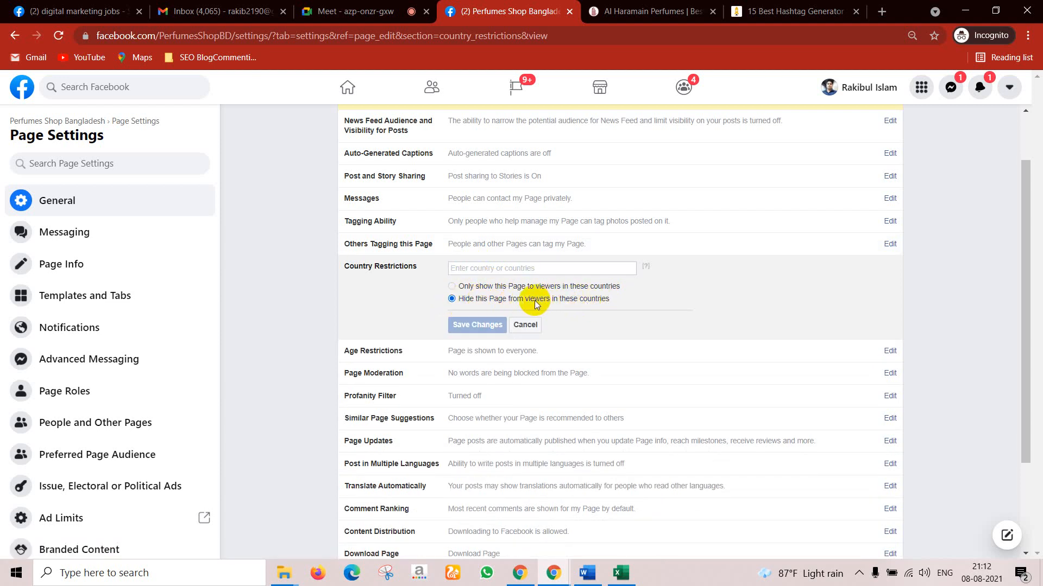
{"action": "left_click", "coordinate": [523, 328]}
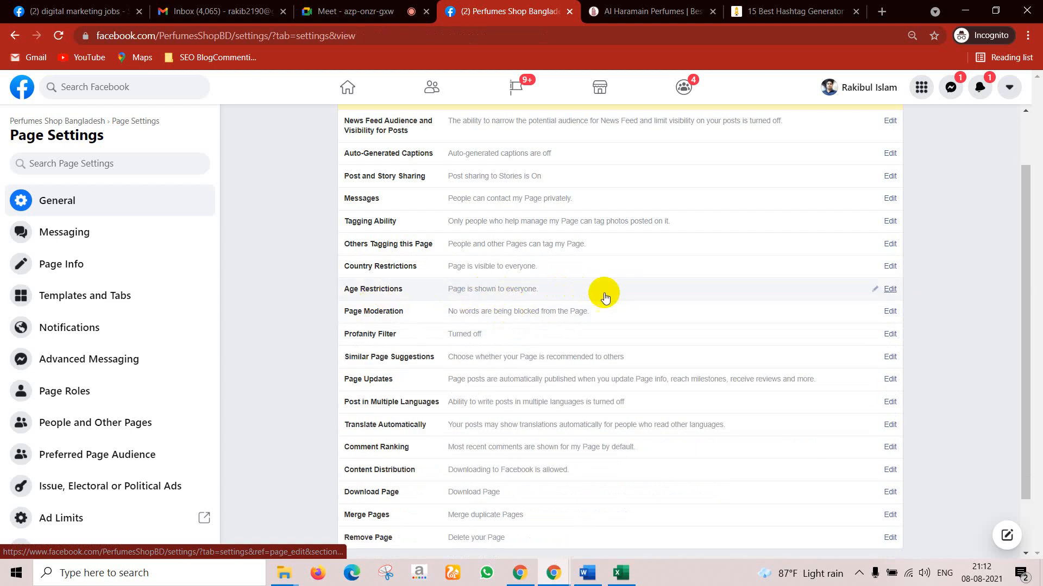
Step: Check the Age Restrictions choices, keep it set to Public, and cancel
{"action": "left_click", "coordinate": [885, 291]}
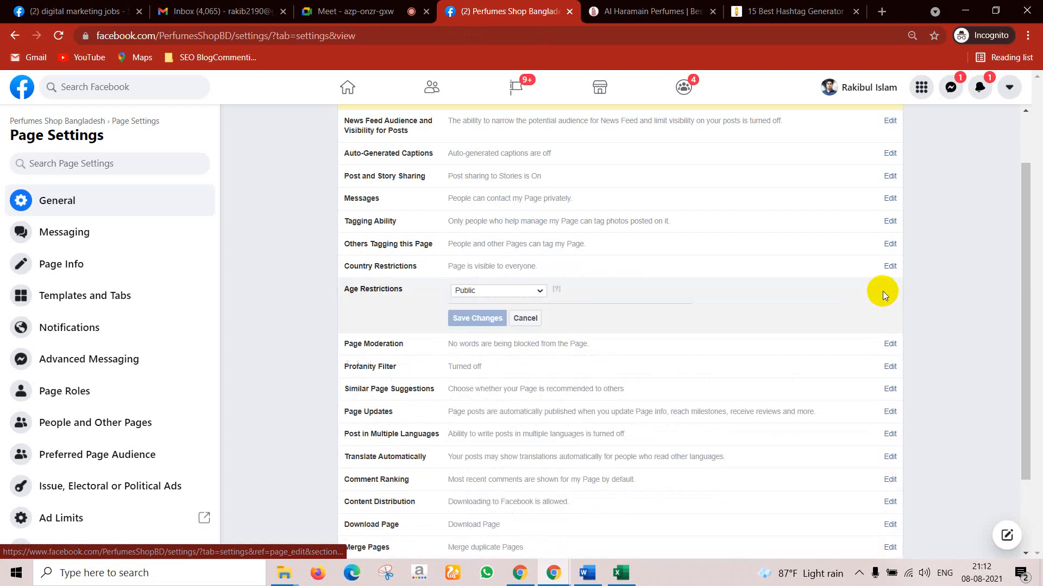
{"action": "left_click", "coordinate": [520, 295]}
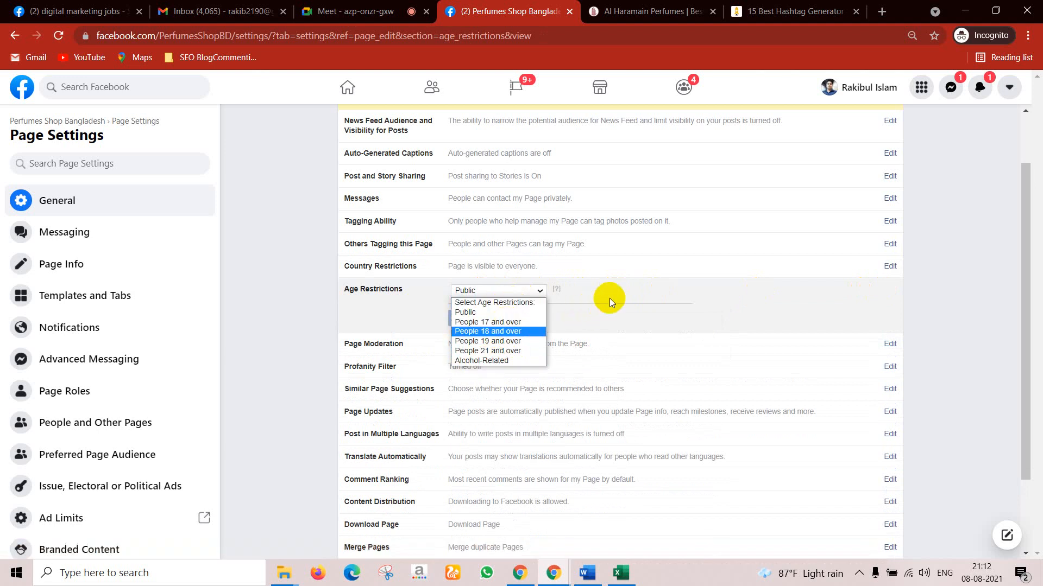
{"action": "left_click", "coordinate": [347, 311]}
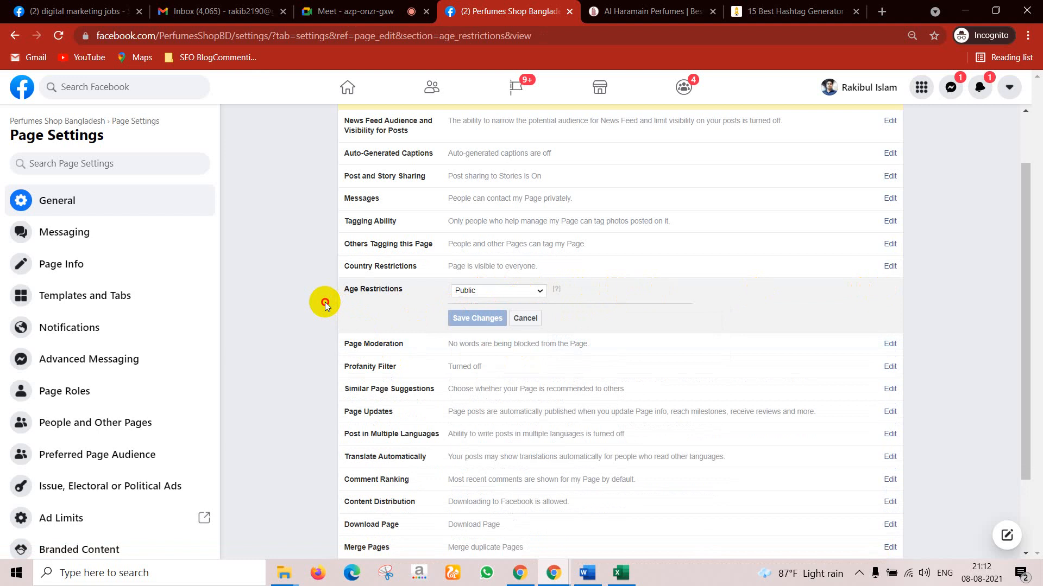
{"action": "left_click", "coordinate": [510, 323]}
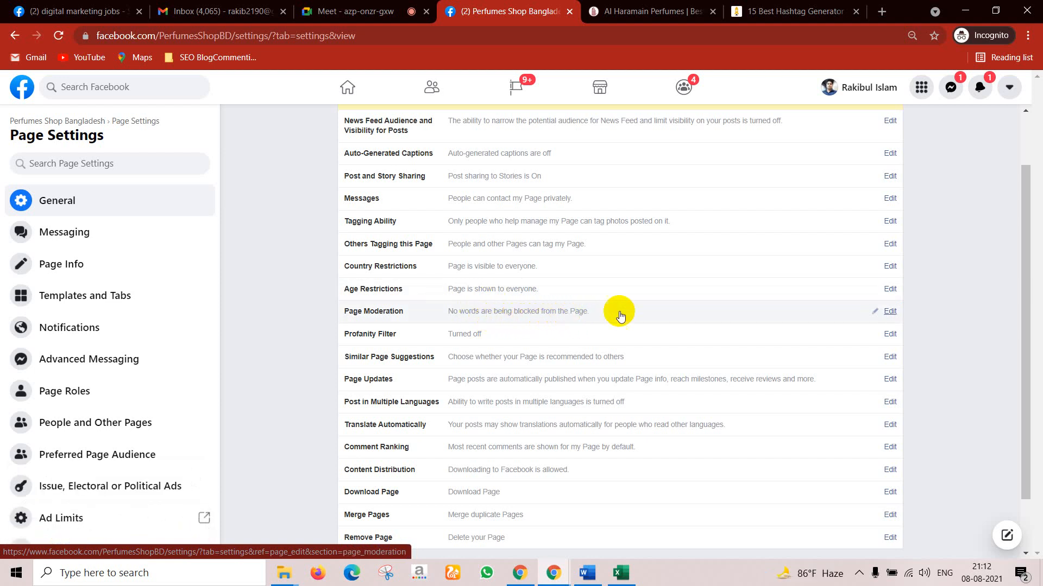
Step: Open Page Moderation, cancel without blocking any words, and go to the Google Meet tab
{"action": "left_click", "coordinate": [885, 313]}
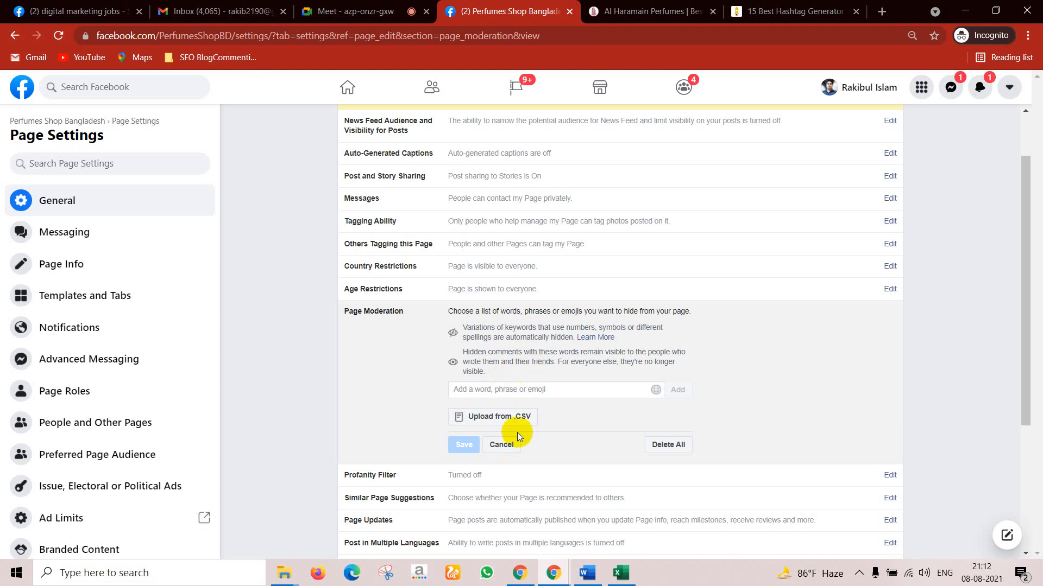
{"action": "left_click", "coordinate": [502, 448]}
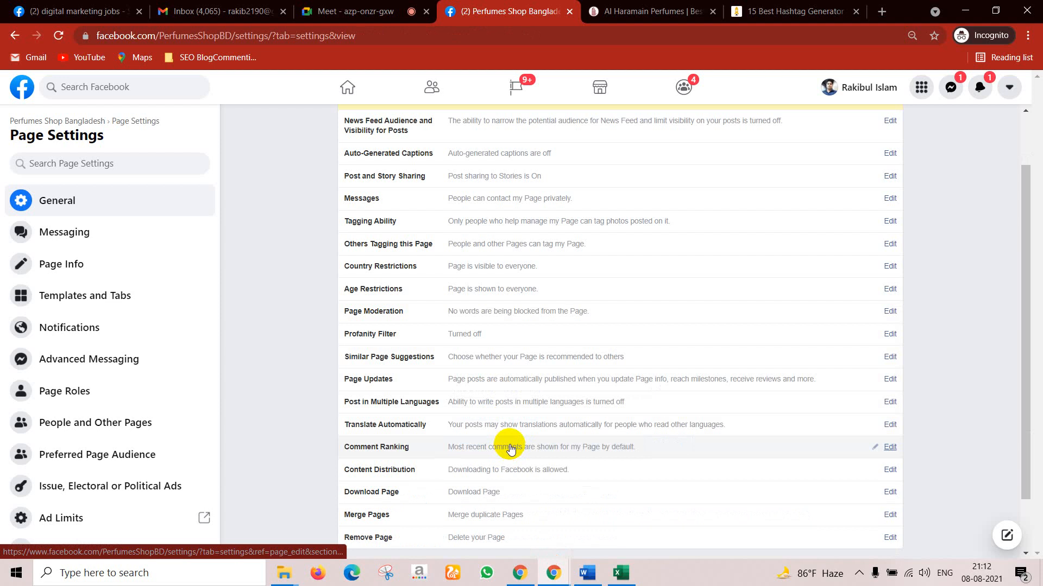
{"action": "left_click", "coordinate": [375, 10]}
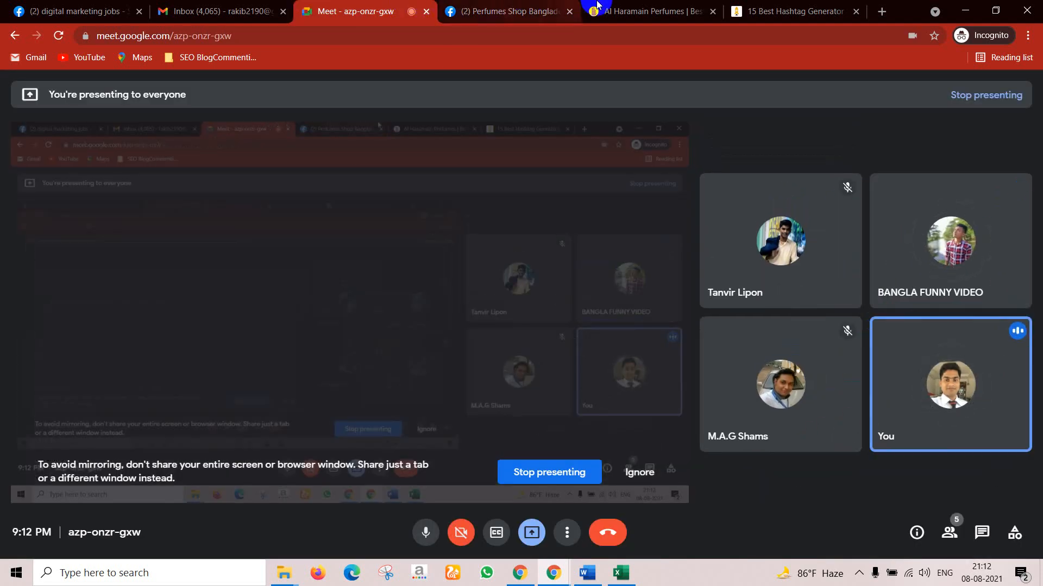
Step: In Meet, pin a participant, mute the microphone, and ignore the screen mirroring warning
{"action": "left_click", "coordinate": [551, 8]}
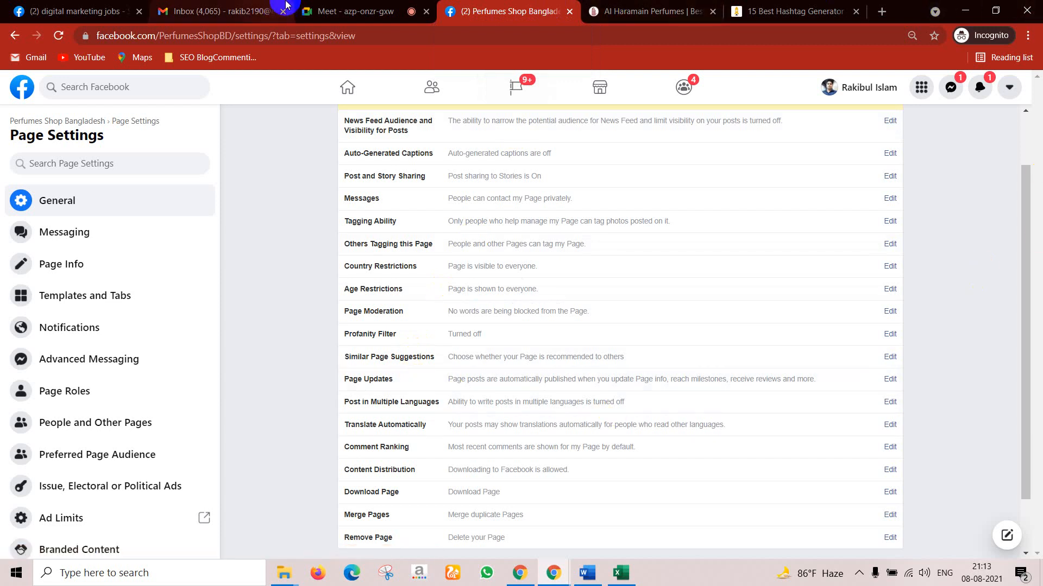
{"action": "left_click", "coordinate": [314, 18]}
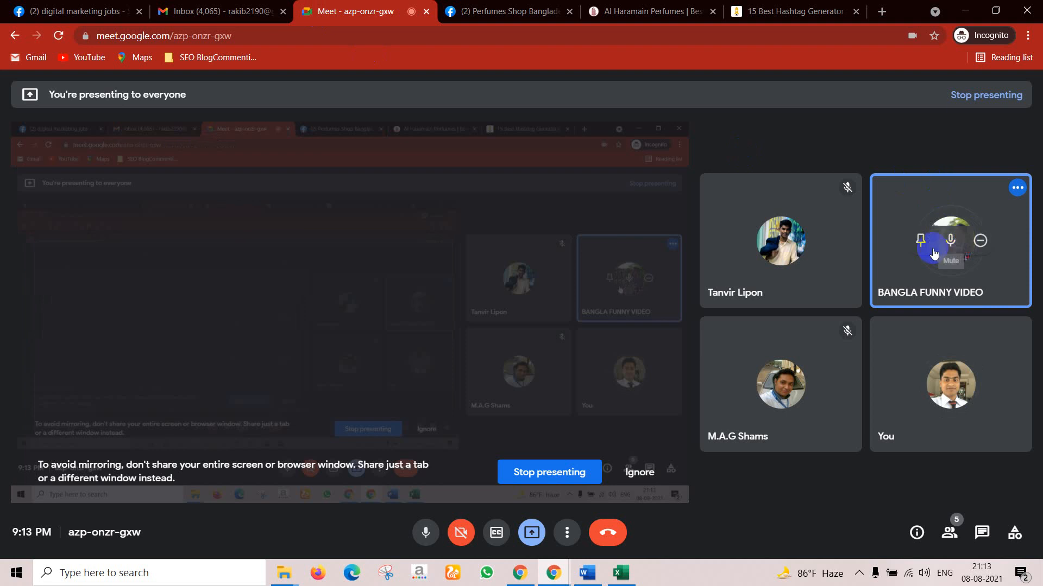
{"action": "left_click", "coordinate": [922, 244]}
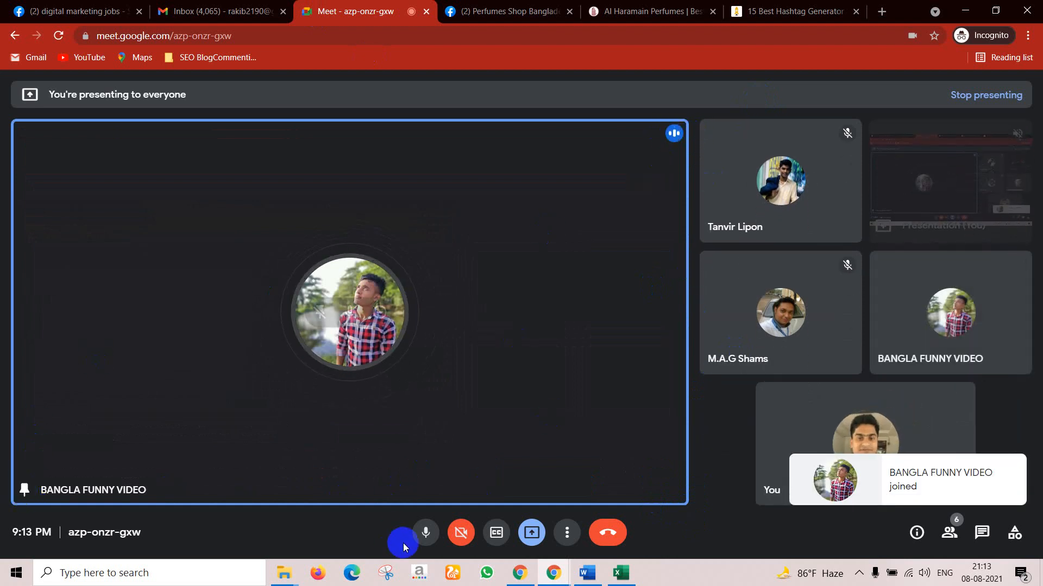
{"action": "left_click", "coordinate": [419, 540]}
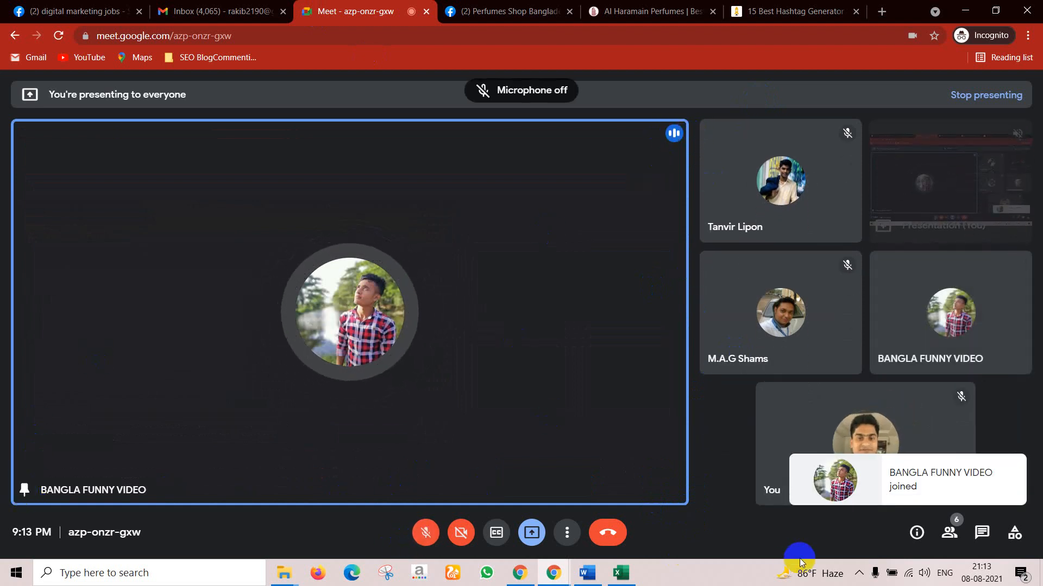
{"action": "left_click", "coordinate": [858, 574]}
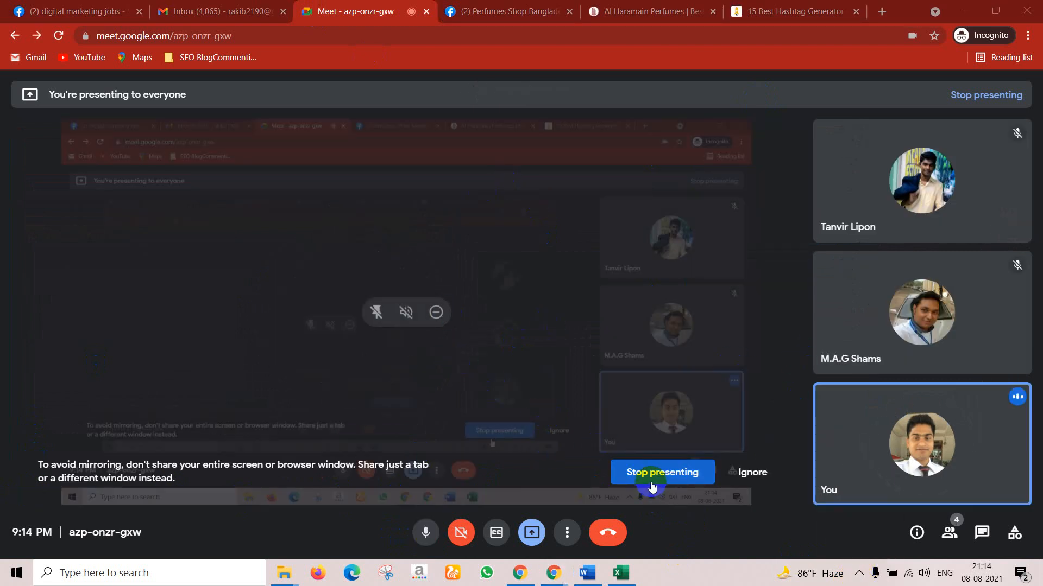
{"action": "left_click", "coordinate": [753, 470]}
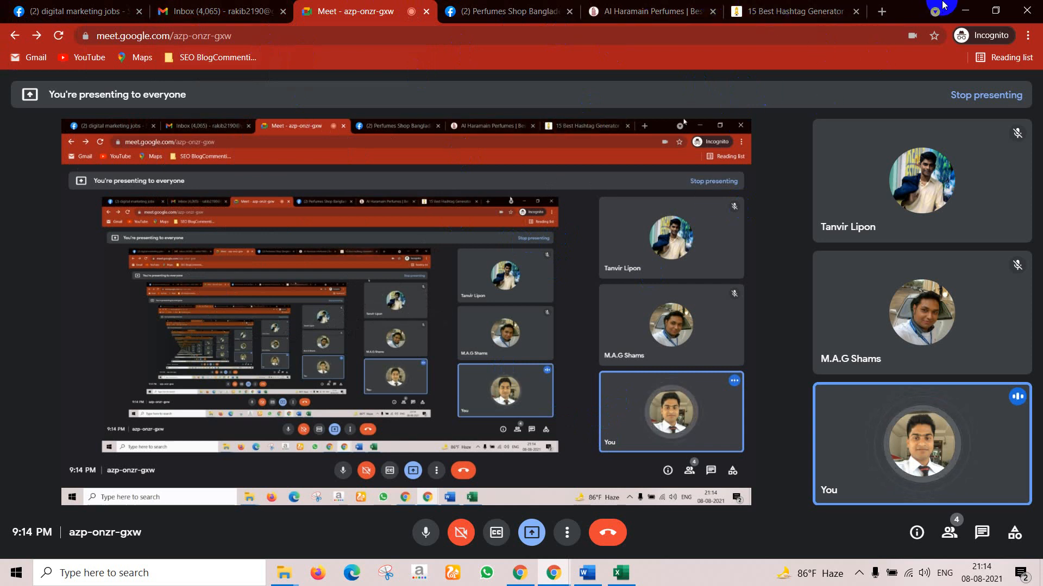
Step: Admit the waiting participant to the Meet call and return to Facebook Page Settings
{"action": "left_click", "coordinate": [532, 6]}
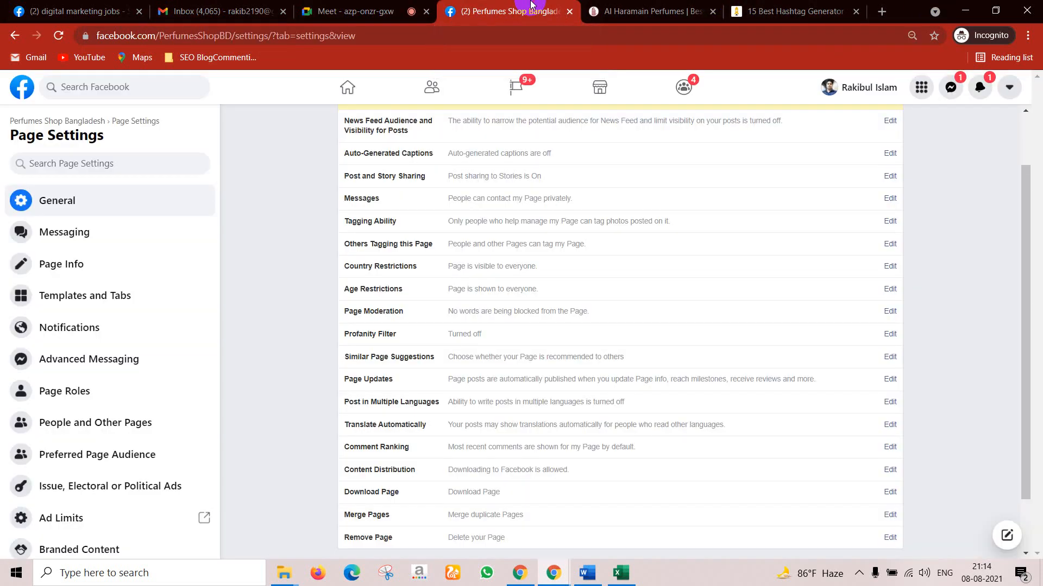
{"action": "left_click", "coordinate": [380, 11]}
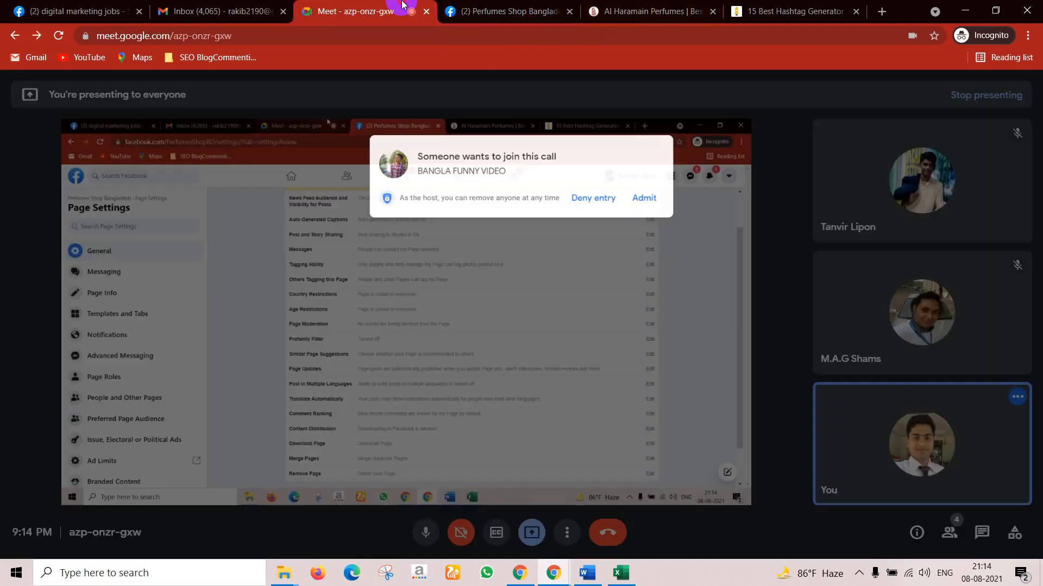
{"action": "left_click", "coordinate": [661, 152]}
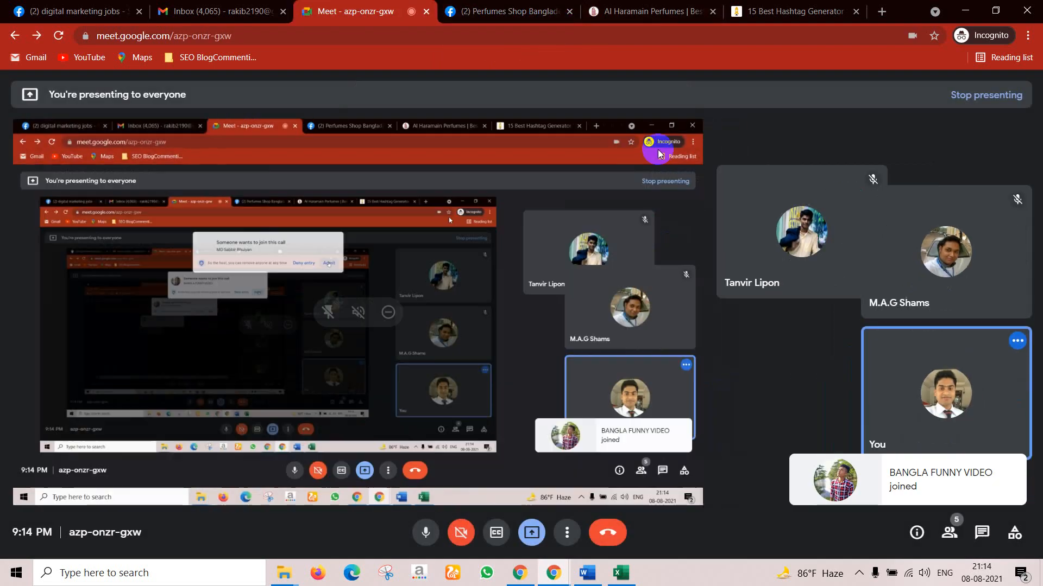
{"action": "mouse_move", "coordinate": [759, 392]}
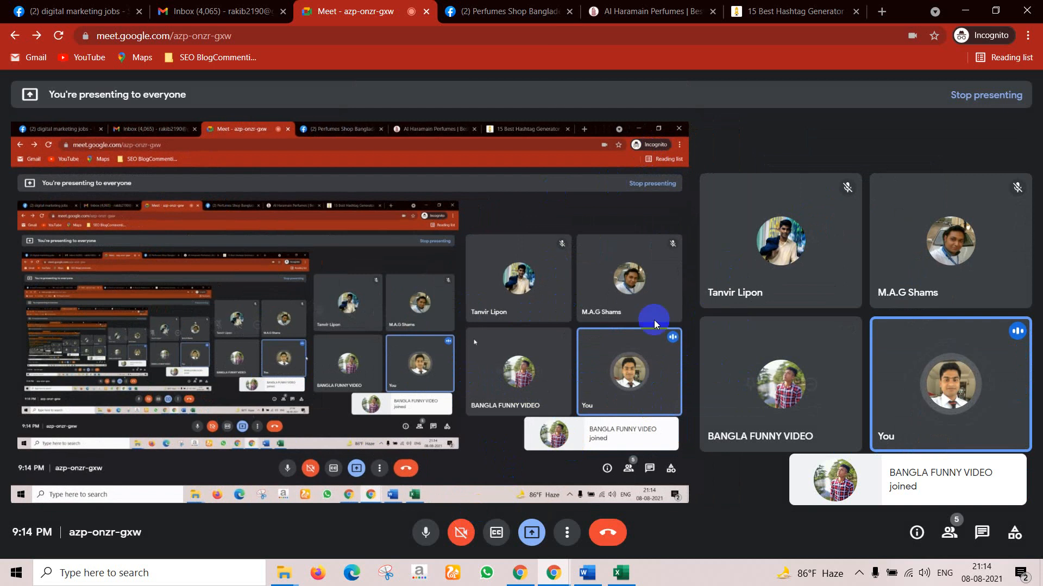
{"action": "left_click", "coordinate": [516, 11]}
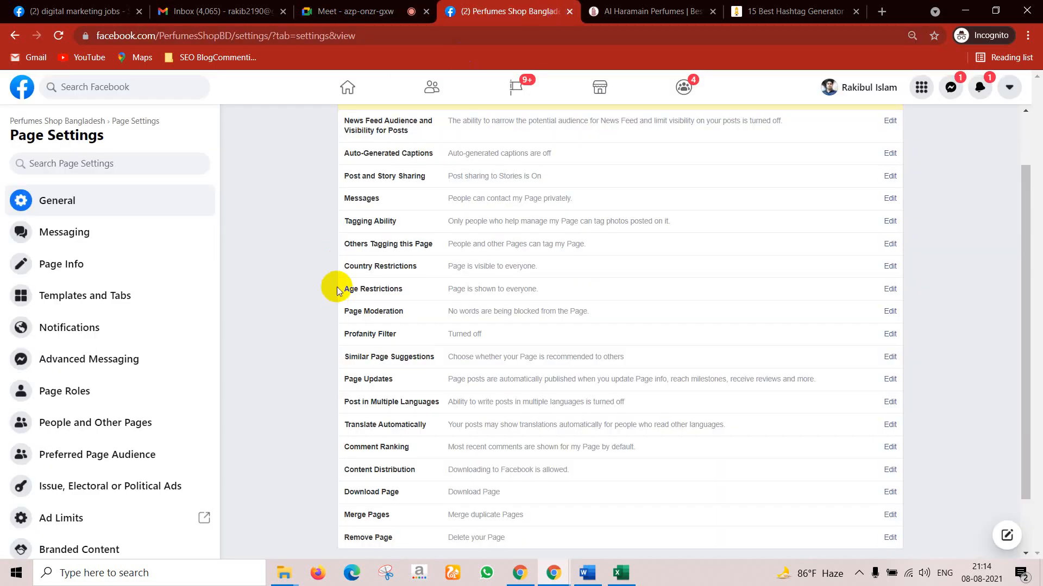
Step: Review Comment Ranking, leaving 'most relevant comments by default' unticked, and cancel
{"action": "scroll", "coordinate": [342, 285], "scroll_direction": "up", "scroll_amount": 1}
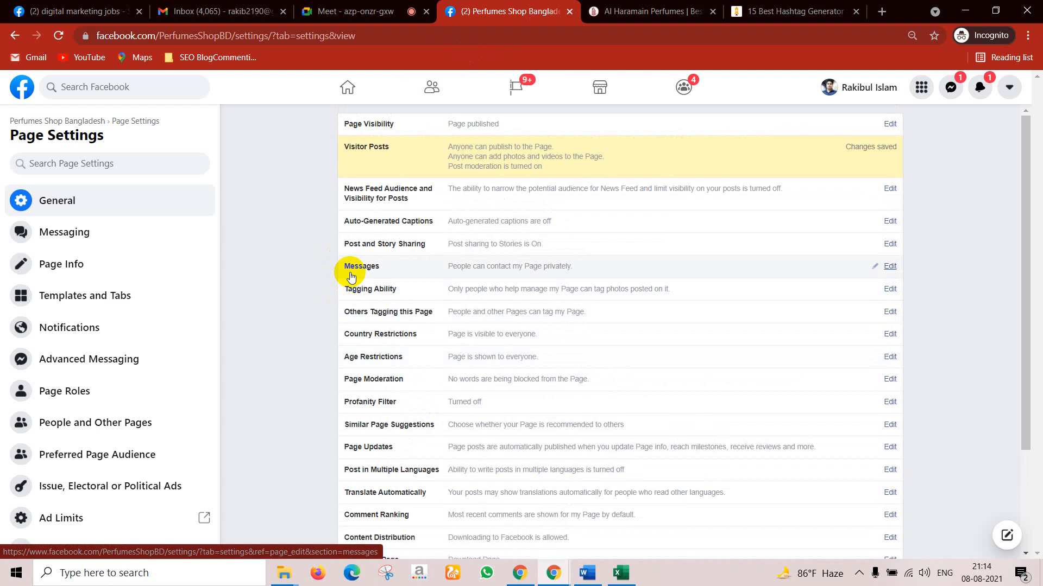
{"action": "left_click", "coordinate": [387, 10]}
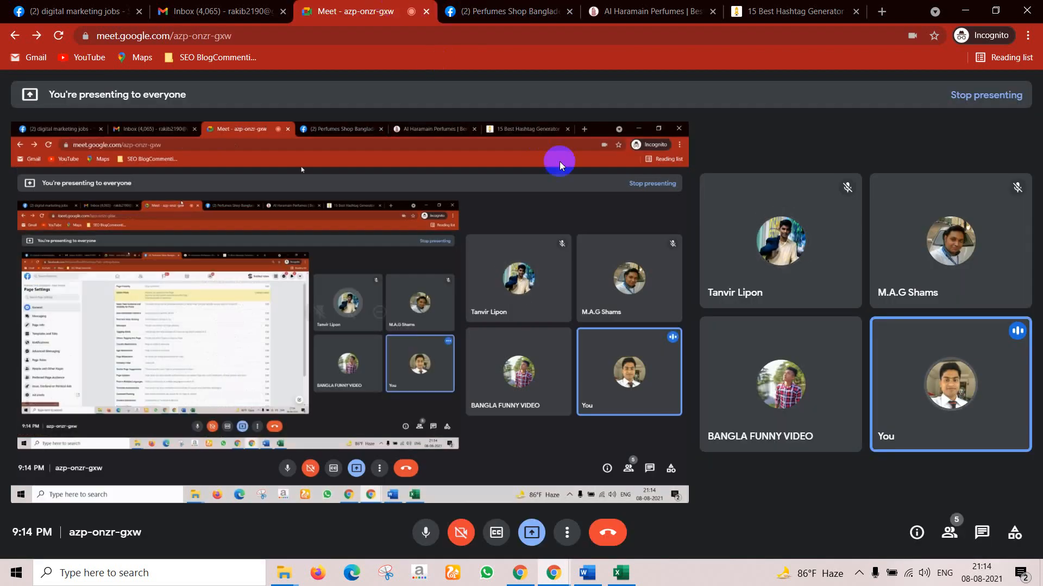
{"action": "left_click", "coordinate": [488, 11]}
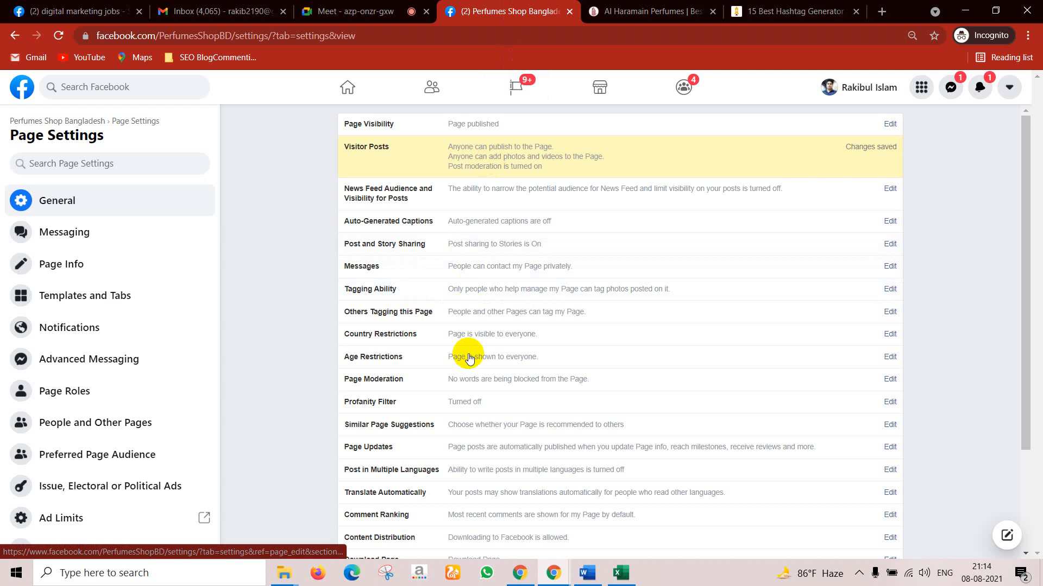
{"action": "scroll", "coordinate": [564, 361], "scroll_direction": "down", "scroll_amount": 1}
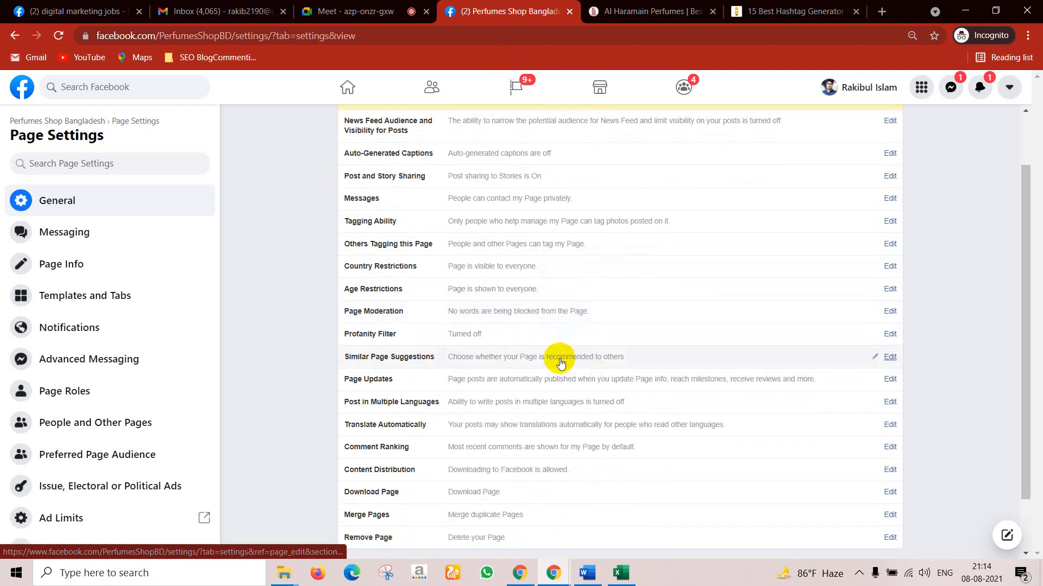
{"action": "scroll", "coordinate": [472, 392], "scroll_direction": "down", "scroll_amount": 1}
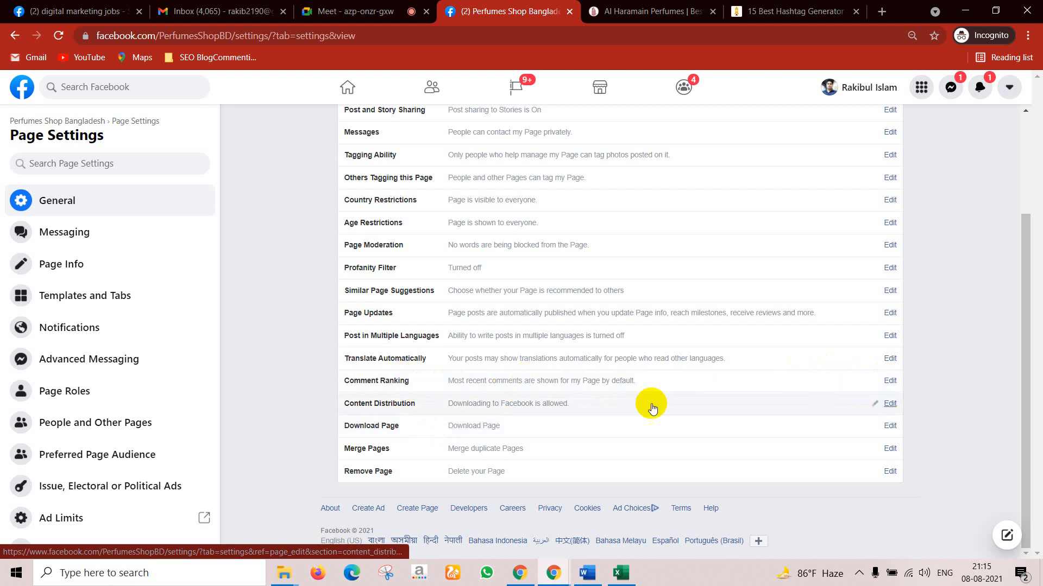
{"action": "left_click", "coordinate": [885, 381]}
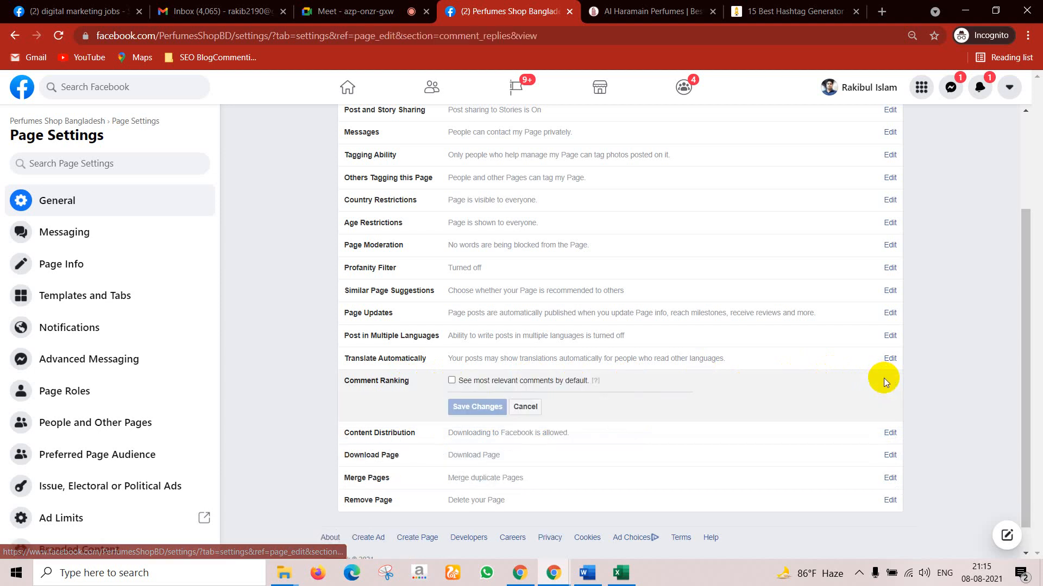
{"action": "left_click", "coordinate": [451, 381]}
{"action": "left_click", "coordinate": [452, 383]}
{"action": "left_click", "coordinate": [525, 407]}
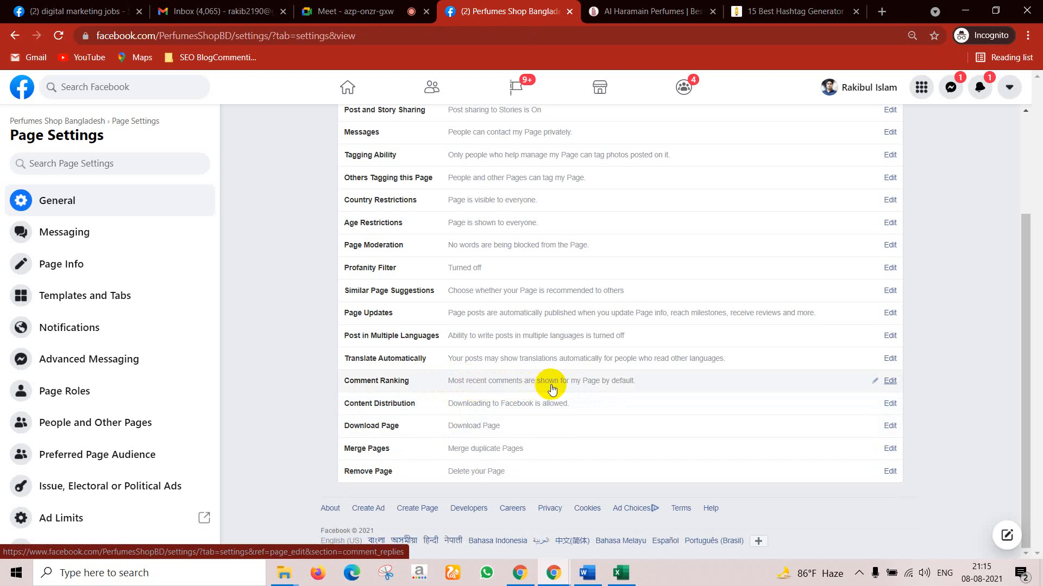
Step: Admit the next person asking to join the Meet call, then return to Facebook
{"action": "left_click", "coordinate": [374, 12]}
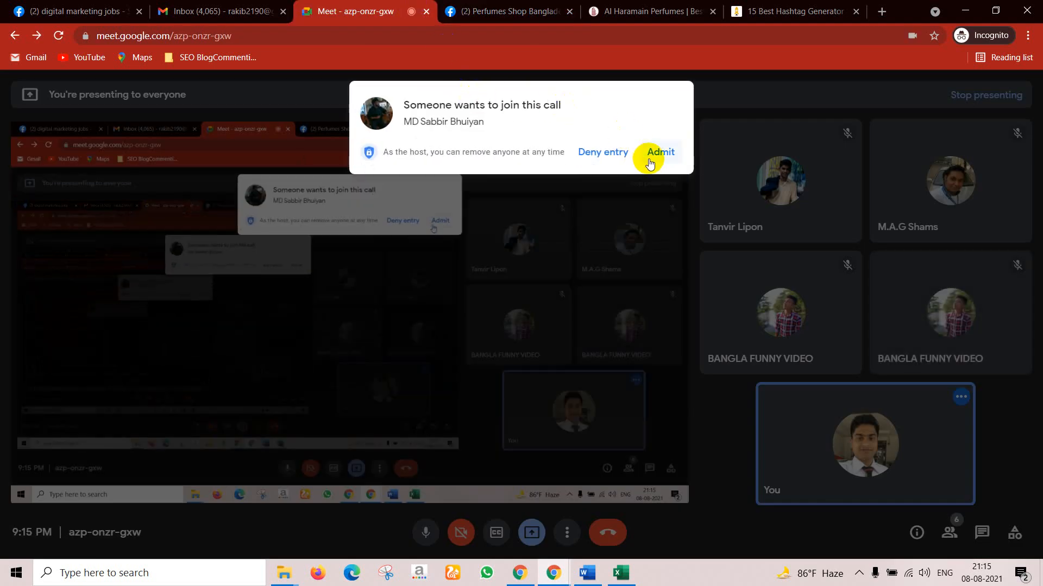
{"action": "left_click", "coordinate": [650, 163]}
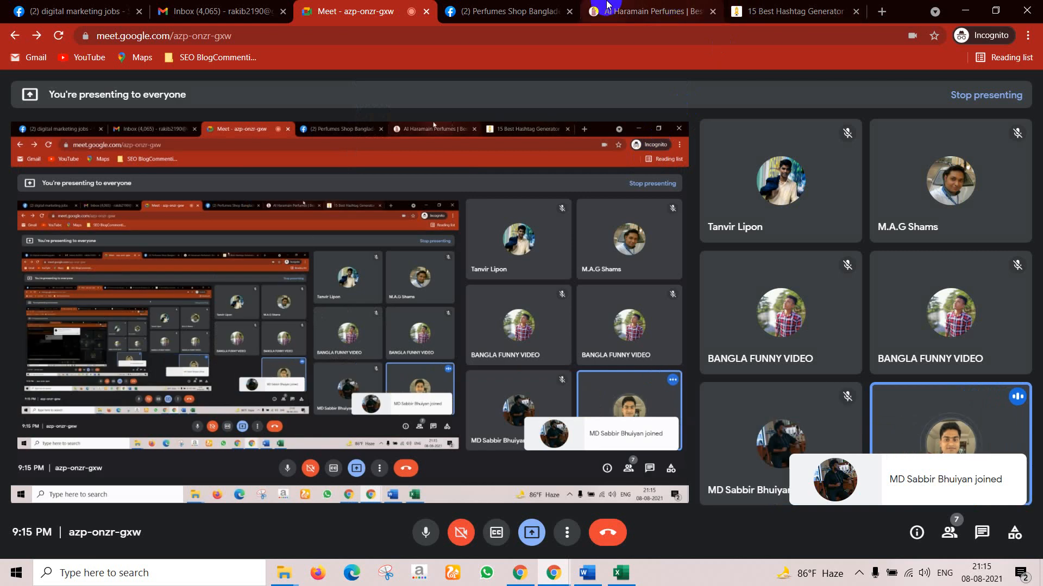
{"action": "left_click", "coordinate": [532, 6]}
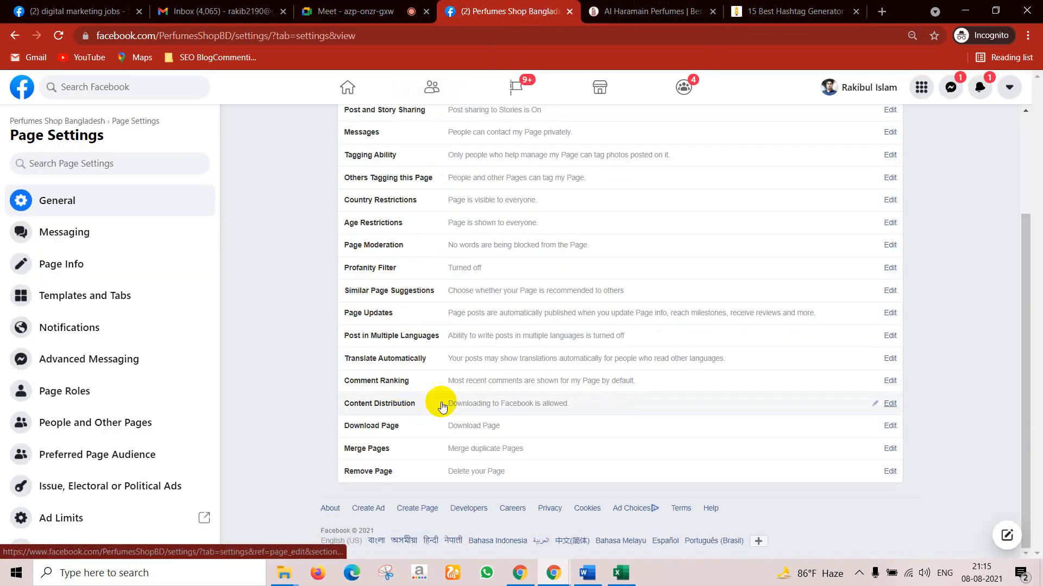
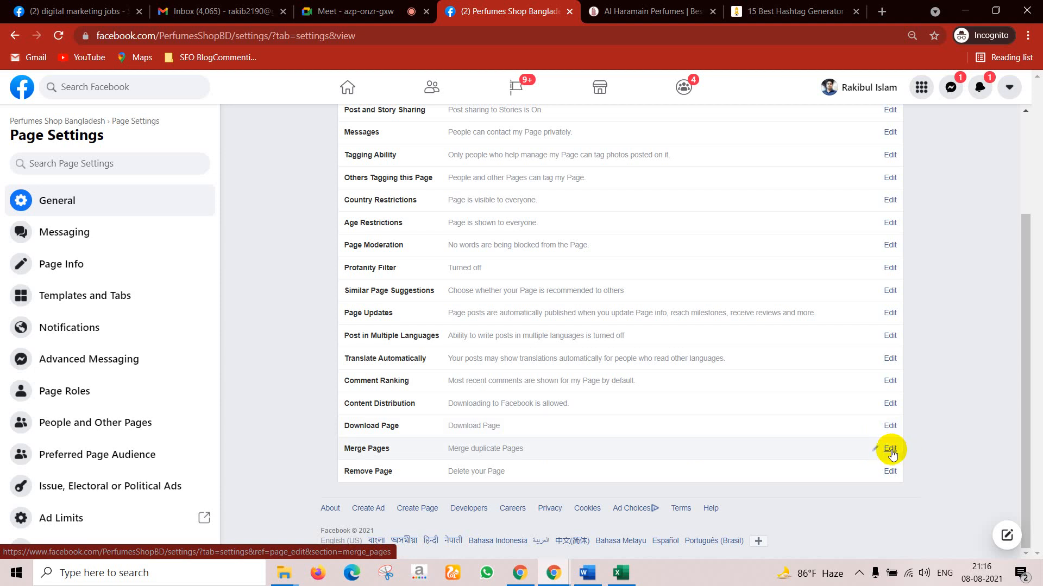
Step: Edit Merge Pages and choose 'Merge duplicate Pages' for Perfumes Shop Bangladesh
{"action": "left_click", "coordinate": [890, 450]}
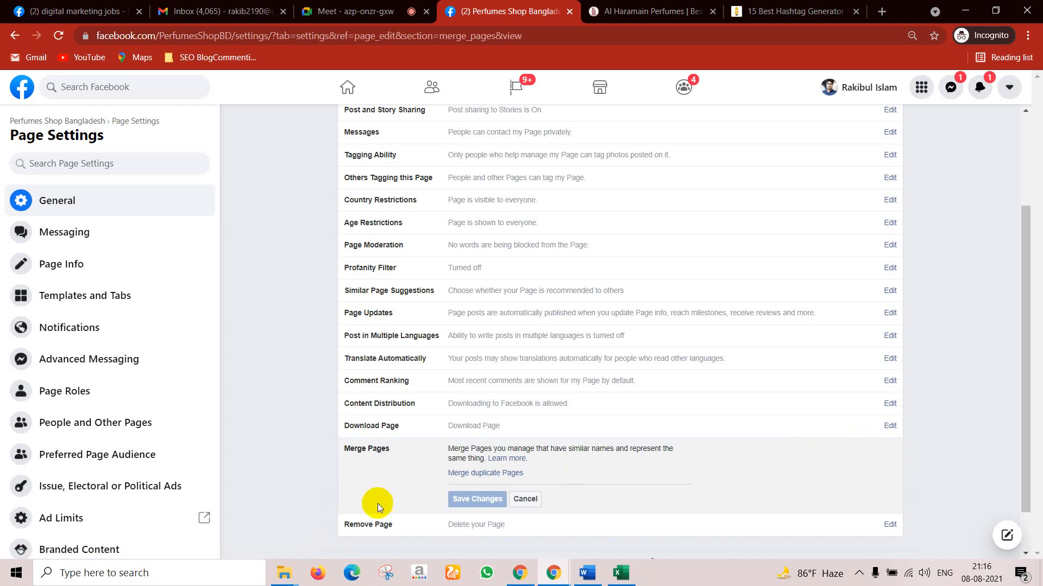
{"action": "left_click", "coordinate": [487, 474]}
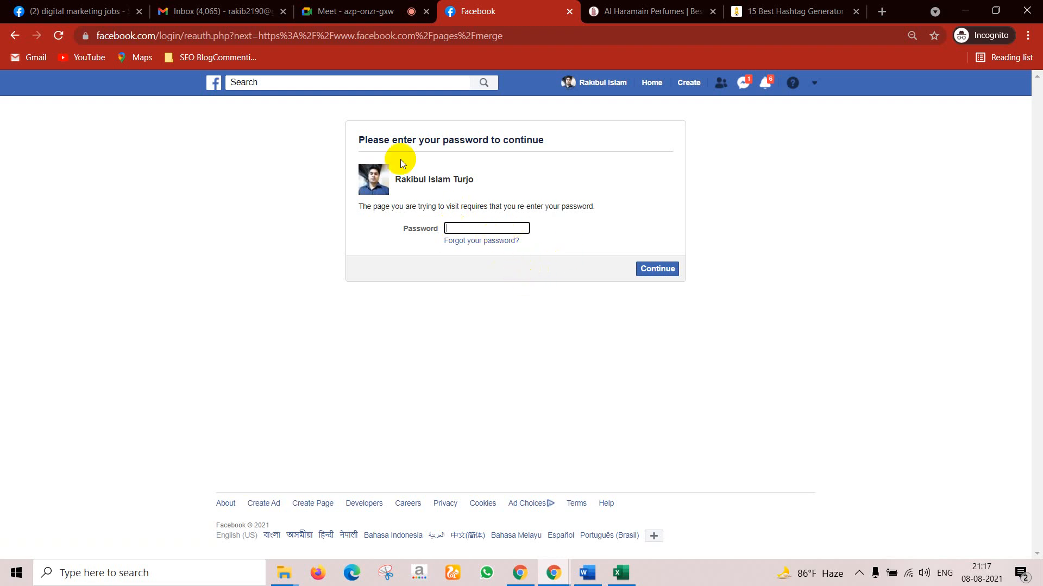
Step: Back out of the password prompt to the General Page Settings
{"action": "left_click", "coordinate": [14, 36]}
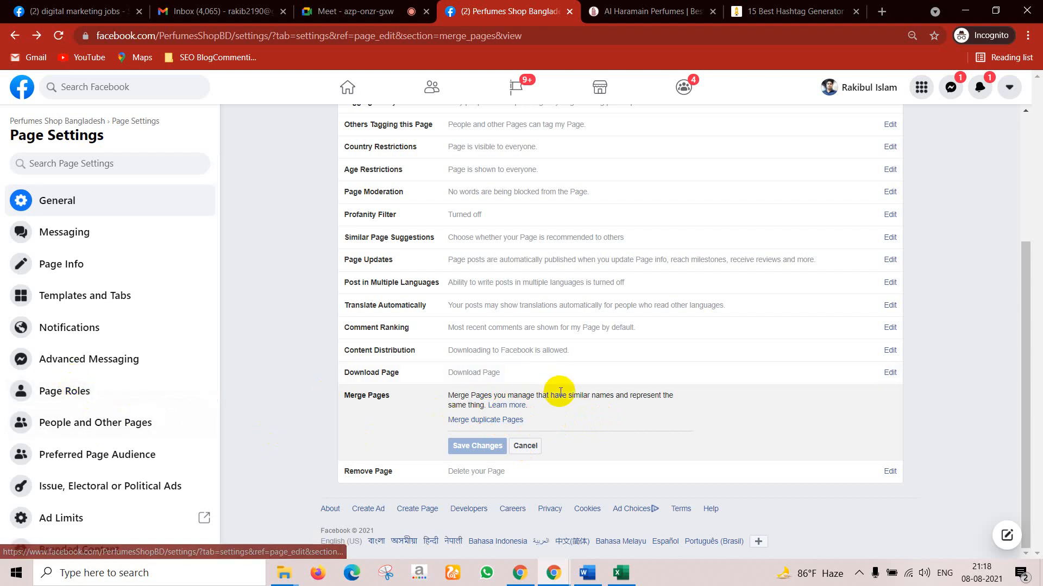
Step: Cancel both the Merge Pages and Remove Page options without changing anything
{"action": "left_click", "coordinate": [525, 446]}
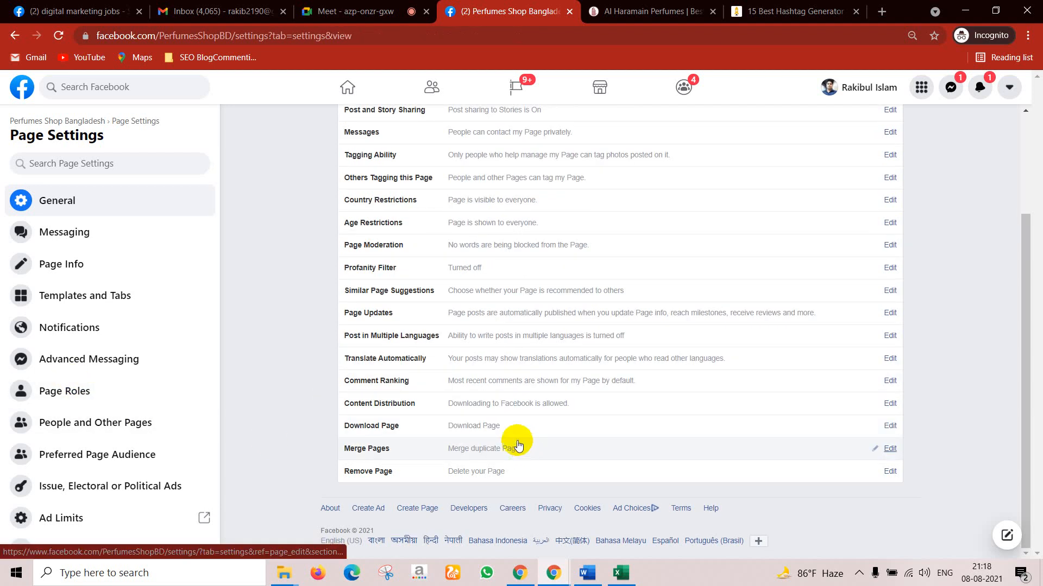
{"action": "scroll", "coordinate": [501, 464], "scroll_direction": "down", "scroll_amount": 3}
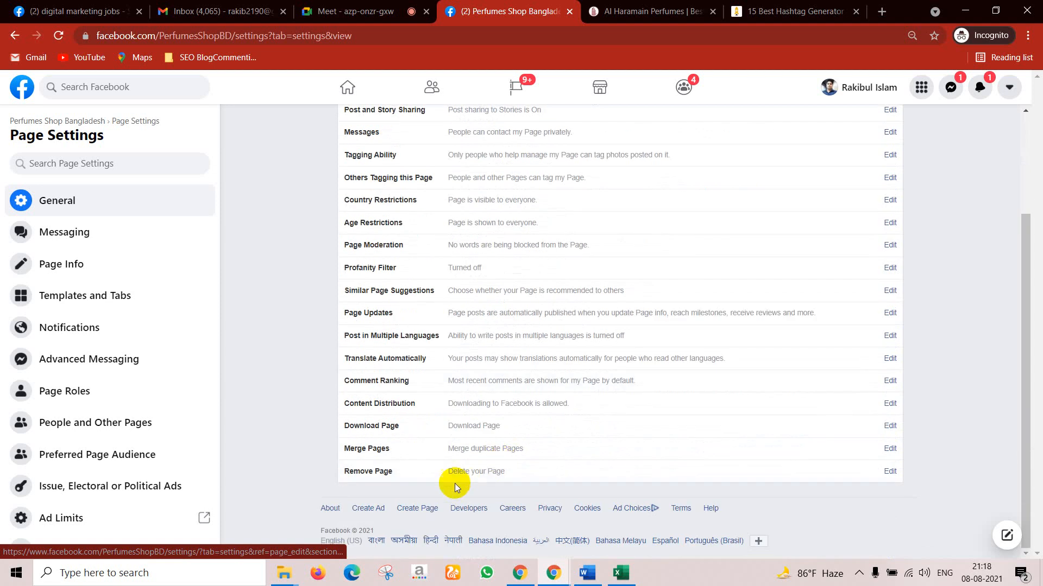
{"action": "left_click", "coordinate": [890, 472]}
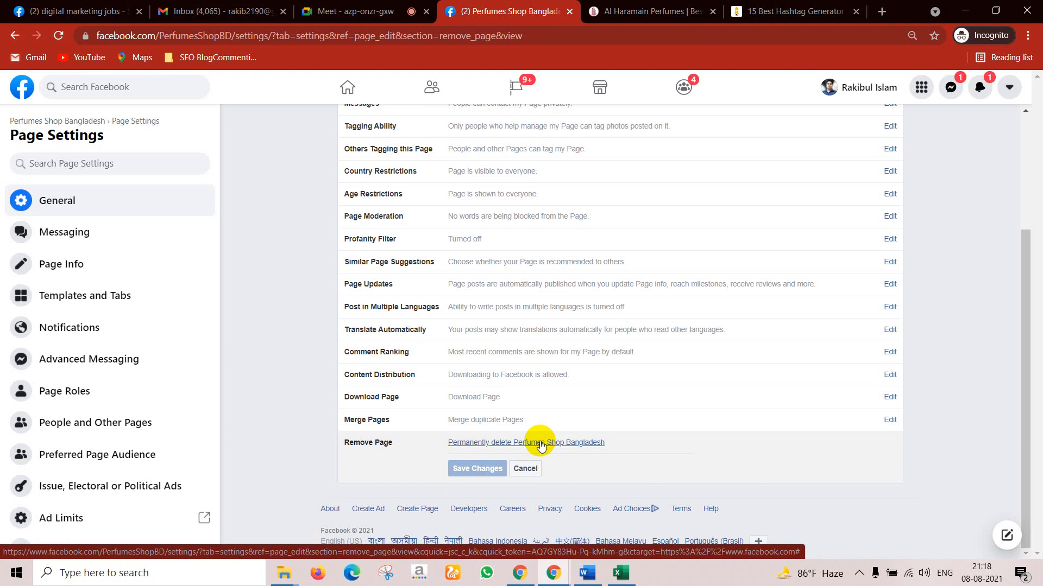
{"action": "left_click", "coordinate": [525, 468]}
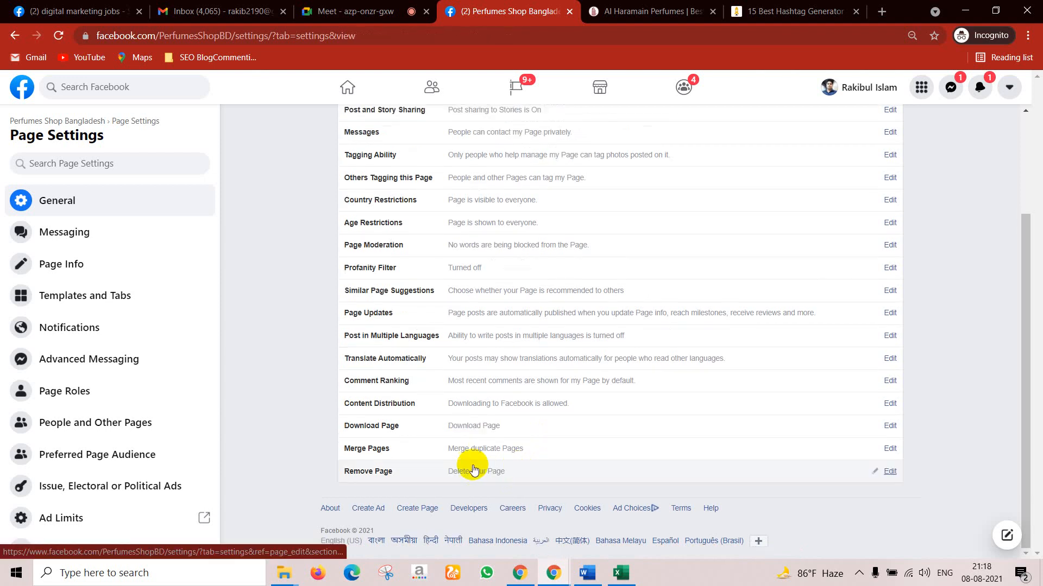
Step: Dismiss the new message notification and return to the top of General settings
{"action": "scroll", "coordinate": [438, 415], "scroll_direction": "up", "scroll_amount": 1}
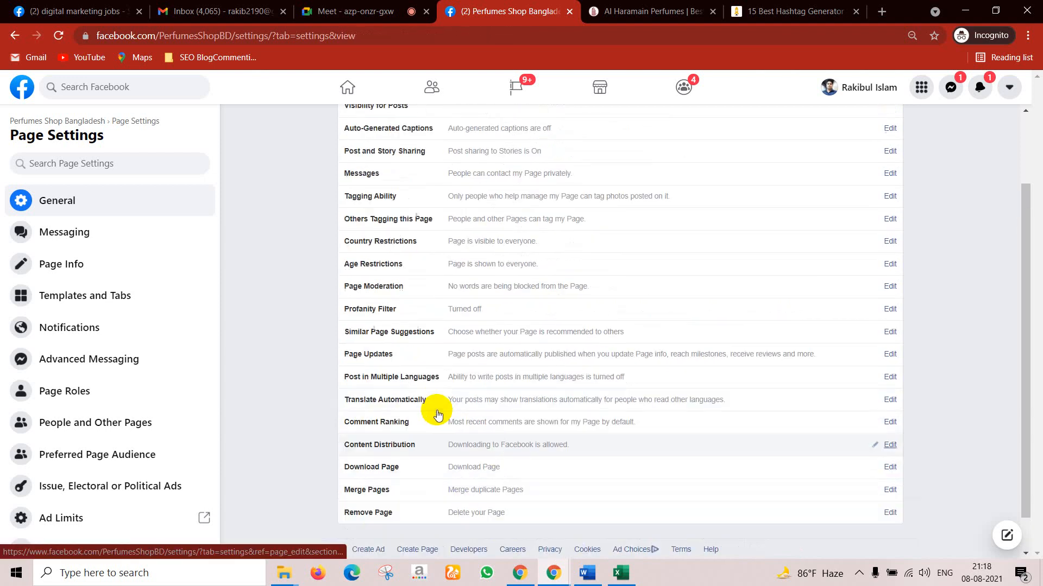
{"action": "scroll", "coordinate": [456, 405], "scroll_direction": "up", "scroll_amount": 2}
{"action": "scroll", "coordinate": [131, 326], "scroll_direction": "down", "scroll_amount": 5}
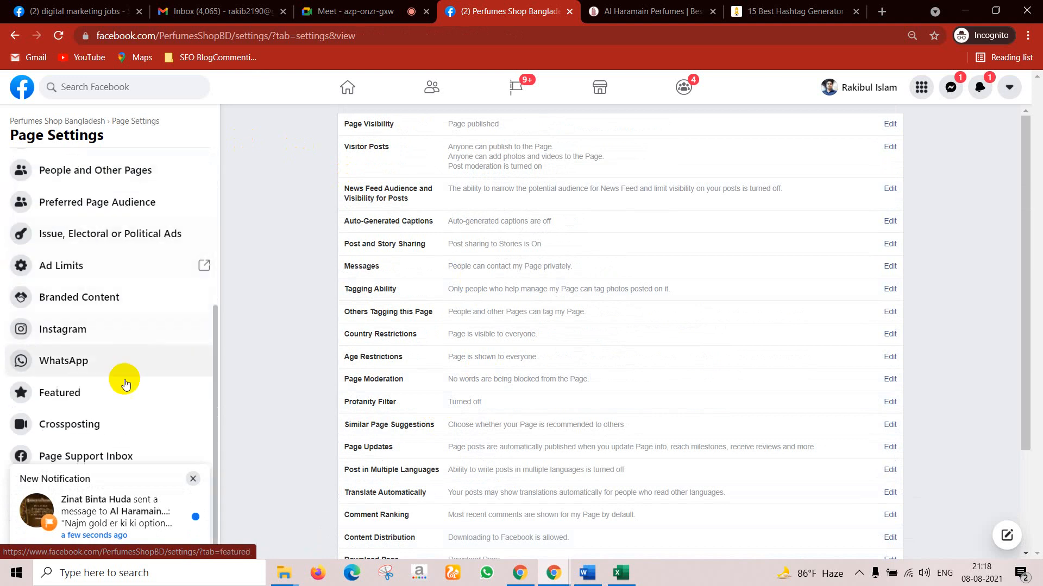
{"action": "left_click", "coordinate": [193, 478]}
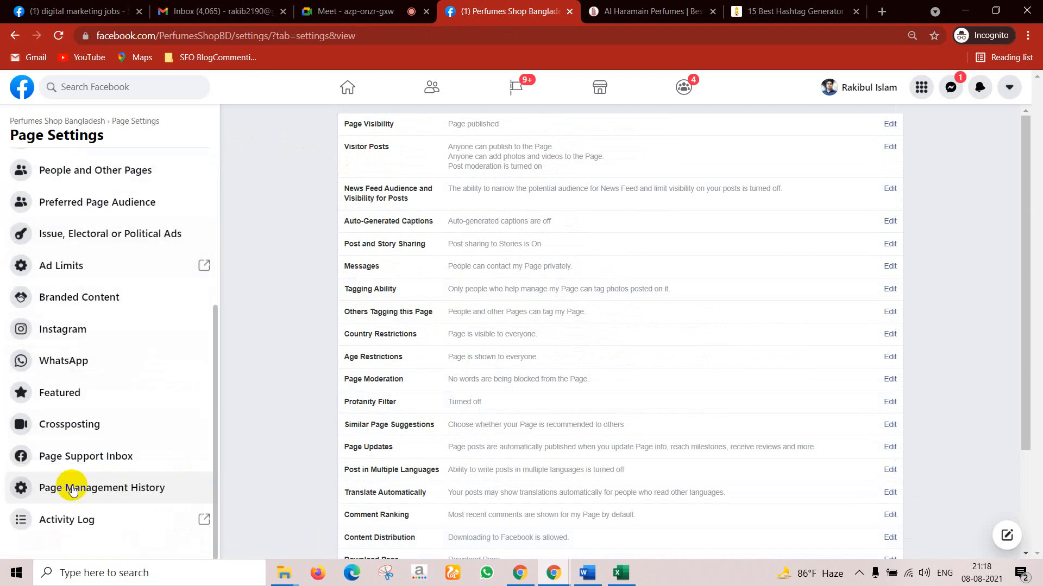
{"action": "scroll", "coordinate": [68, 391], "scroll_direction": "up", "scroll_amount": 5}
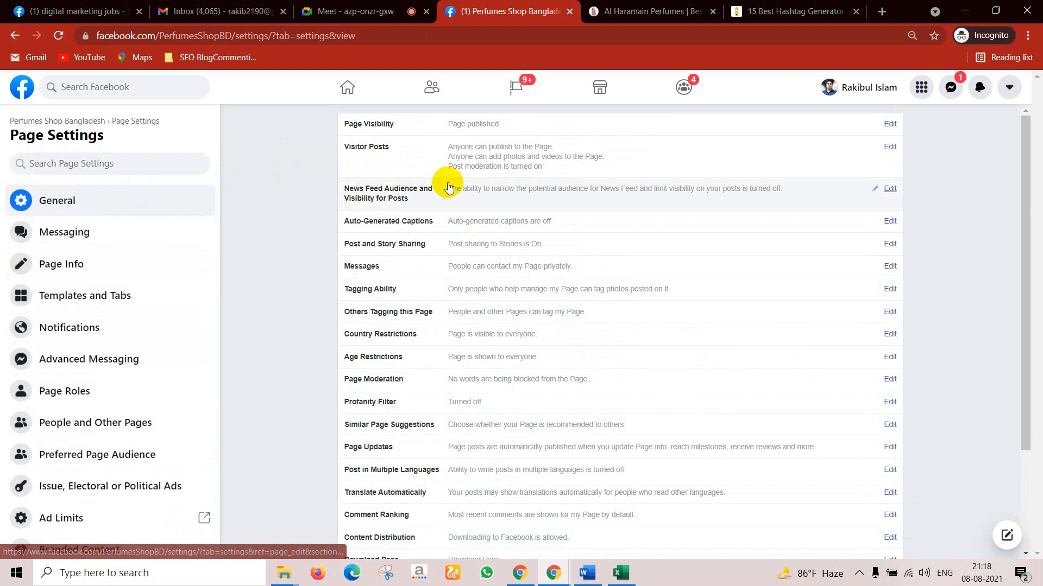
{"action": "scroll", "coordinate": [553, 405], "scroll_direction": "down", "scroll_amount": 3}
{"action": "scroll", "coordinate": [356, 376], "scroll_direction": "up", "scroll_amount": 3}
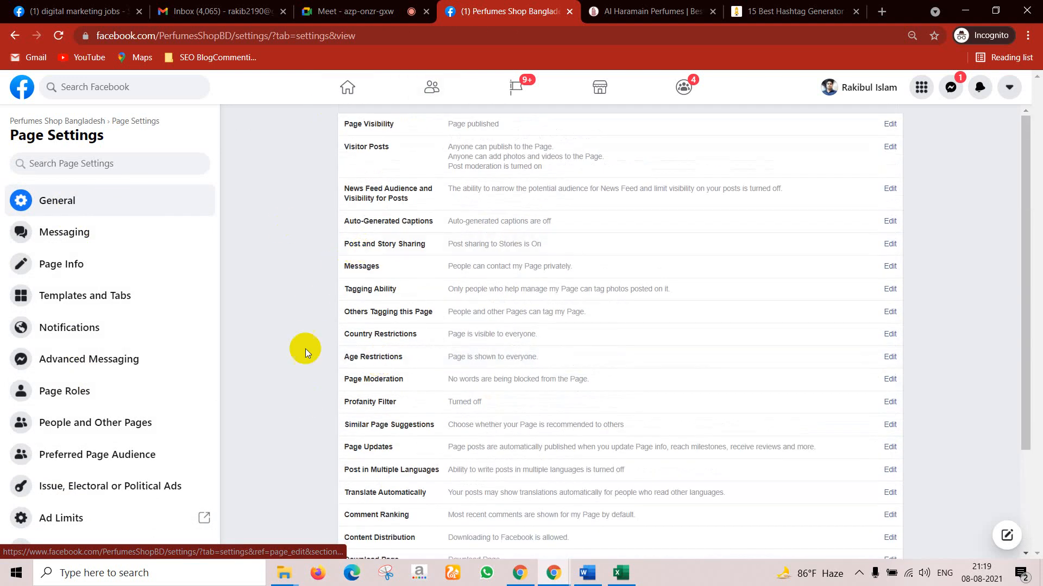
Step: Copy the Messenger link m.me/PerfumesShopBD from the Page's Messaging settings
{"action": "left_click", "coordinate": [78, 238]}
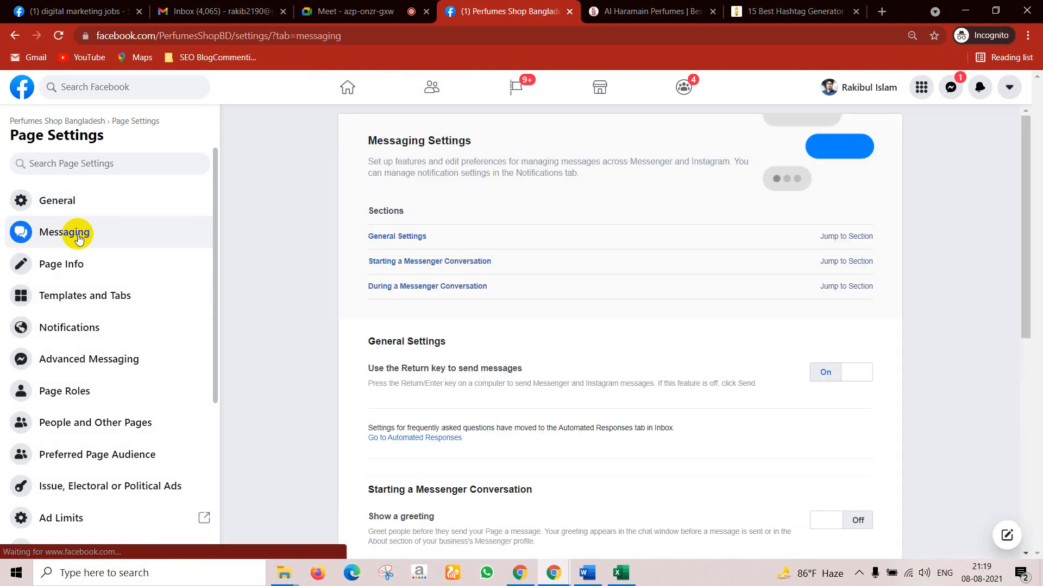
{"action": "scroll", "coordinate": [576, 273], "scroll_direction": "down", "scroll_amount": 3}
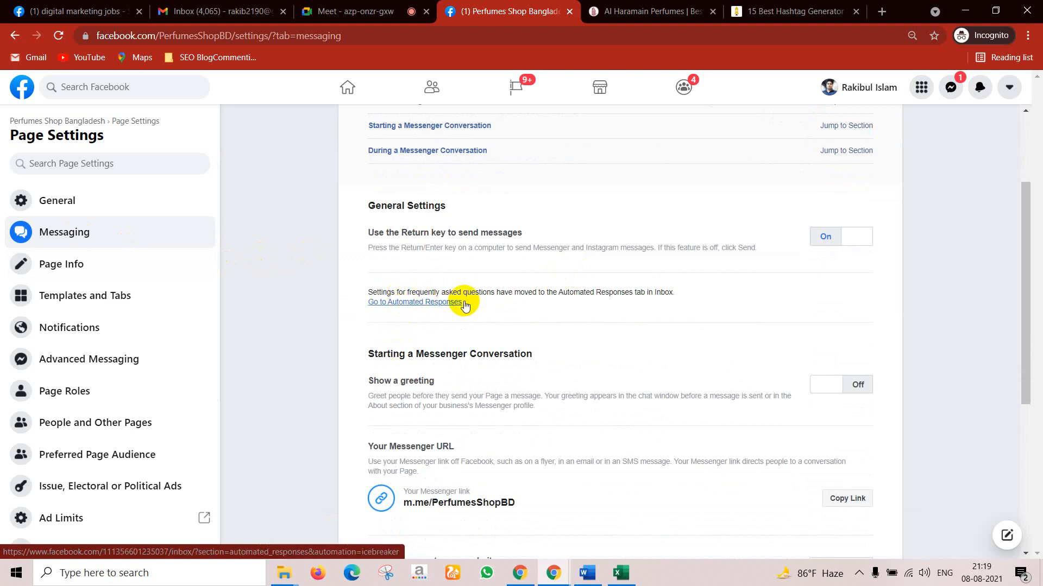
{"action": "scroll", "coordinate": [442, 301], "scroll_direction": "down", "scroll_amount": 5}
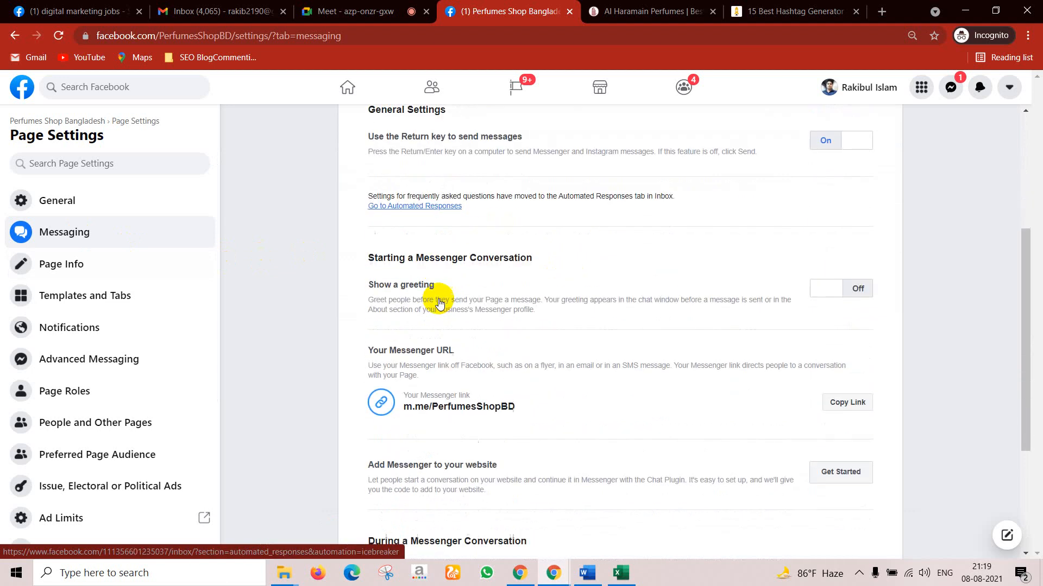
{"action": "scroll", "coordinate": [448, 266], "scroll_direction": "up", "scroll_amount": 3}
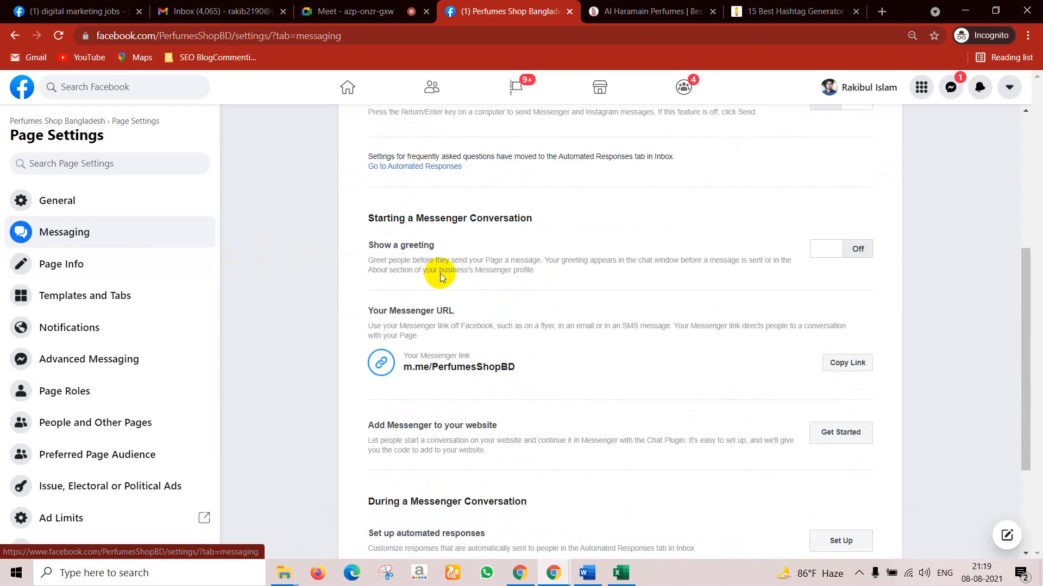
{"action": "left_click", "coordinate": [848, 368]}
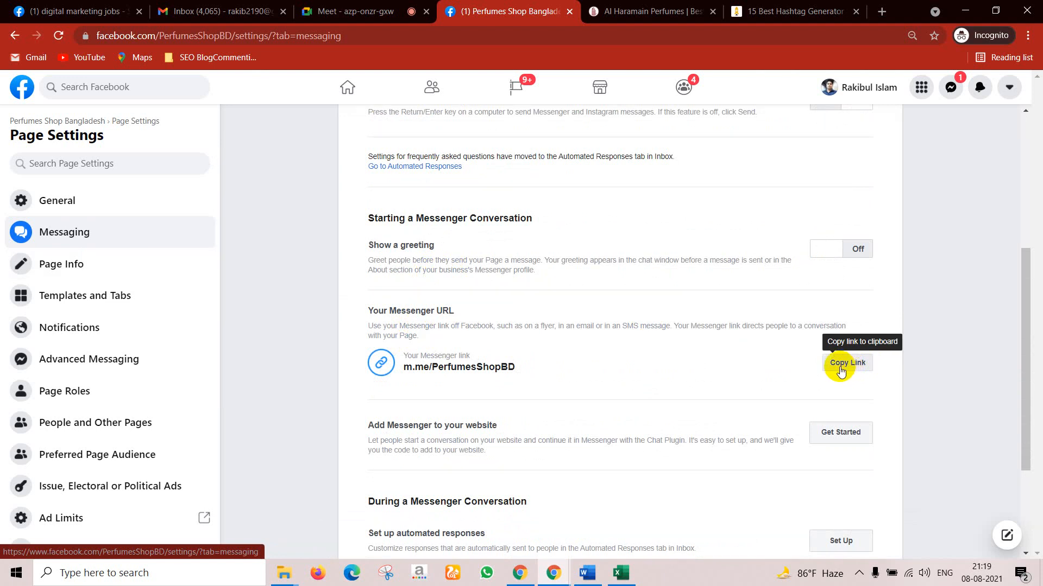
Step: Find and open the Al Haramain Perfumes Bangladesh page in the other Chrome window
{"action": "mouse_move", "coordinate": [552, 569]}
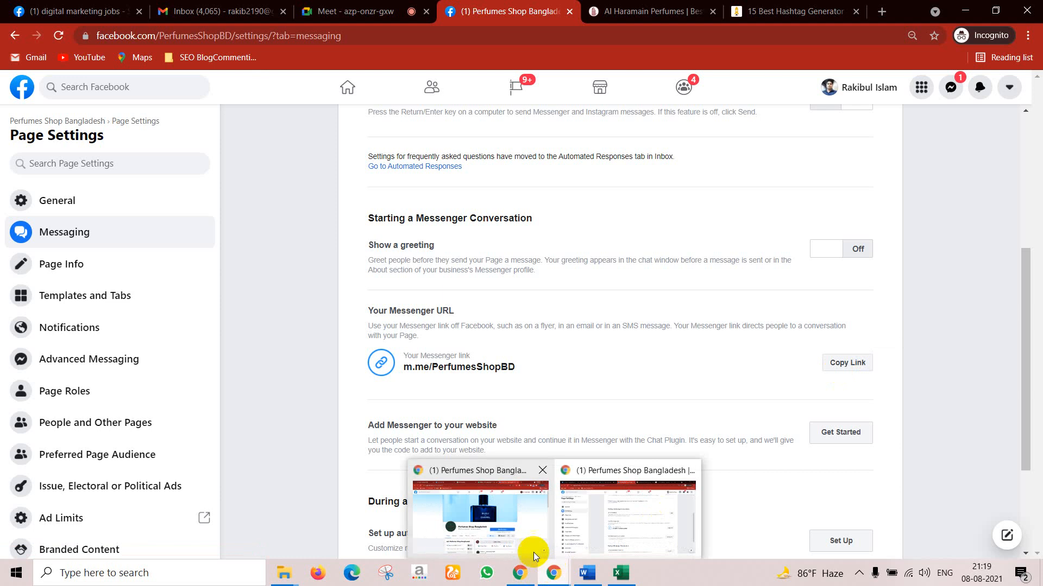
{"action": "left_click", "coordinate": [515, 532]}
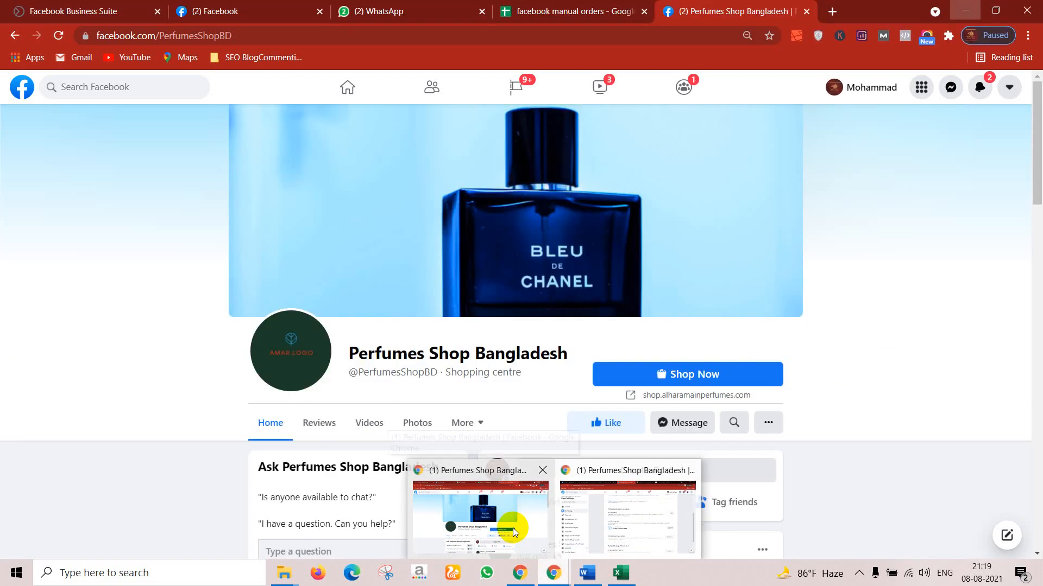
{"action": "left_click", "coordinate": [249, 7]}
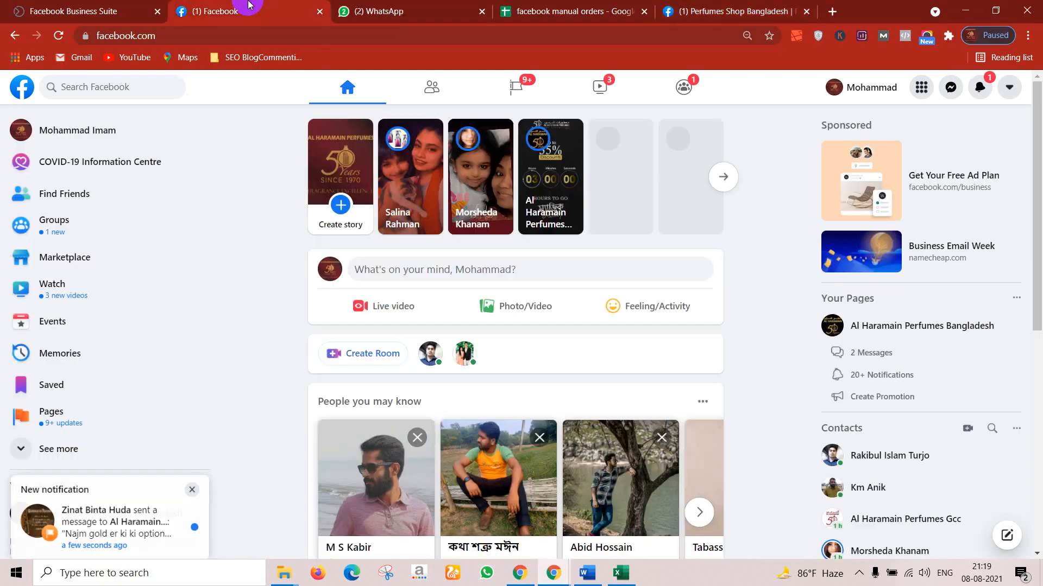
{"action": "left_click", "coordinate": [131, 85]}
{"action": "left_click", "coordinate": [71, 178]}
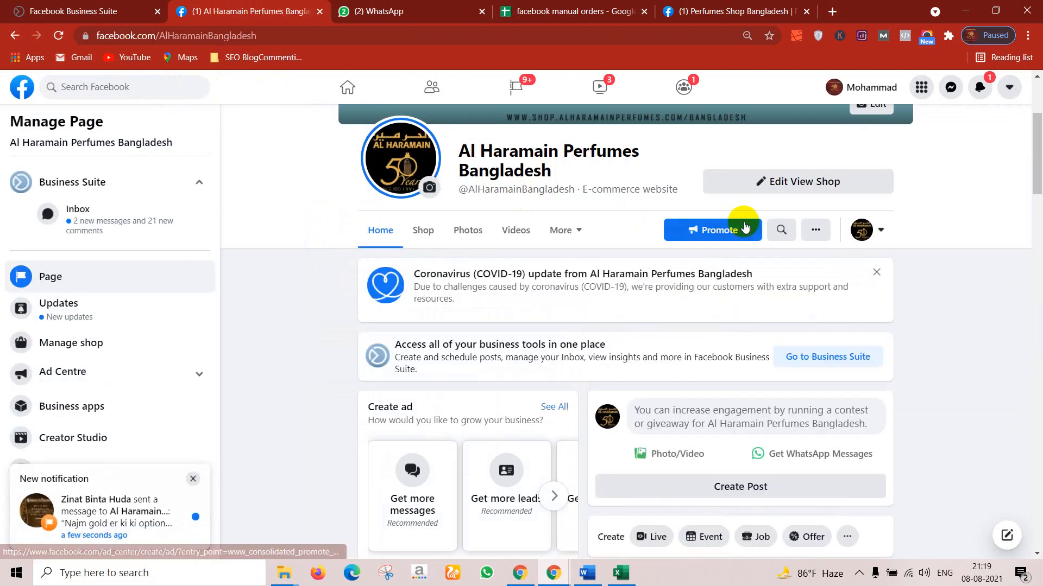
Step: Expand the pinned post and highlight its send-us-a-message line with m.me/AlHaramainBangladesh
{"action": "scroll", "coordinate": [734, 243], "scroll_direction": "down", "scroll_amount": 5}
{"action": "scroll", "coordinate": [734, 243], "scroll_direction": "down", "scroll_amount": 4}
{"action": "scroll", "coordinate": [732, 242], "scroll_direction": "up", "scroll_amount": 3}
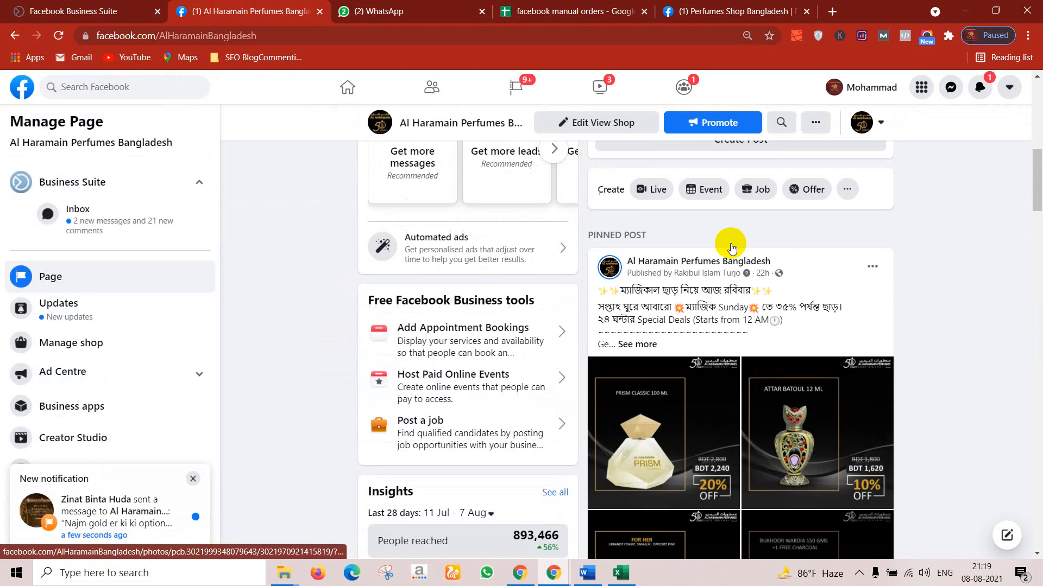
{"action": "left_click", "coordinate": [638, 352]}
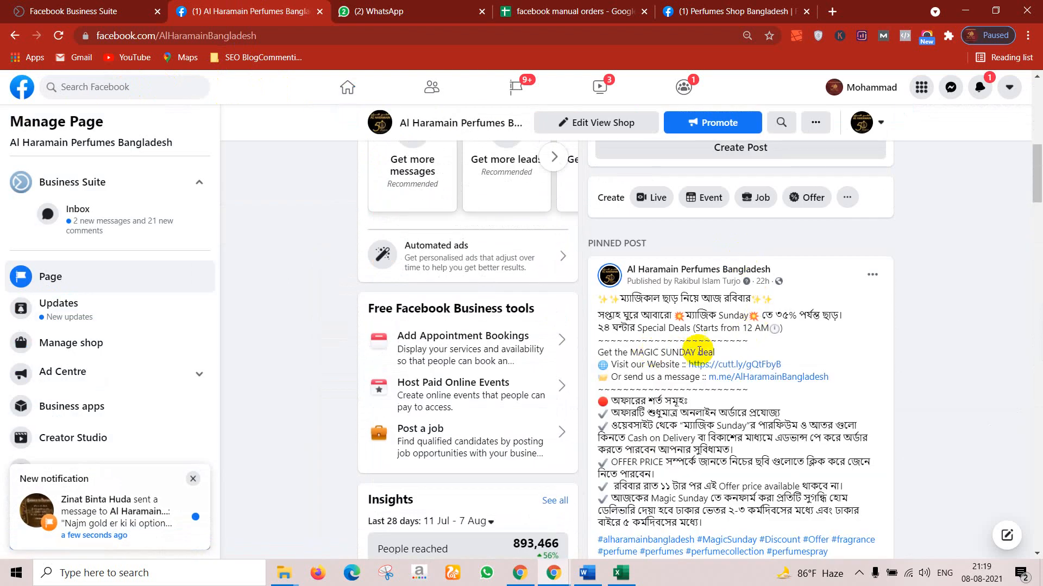
{"action": "scroll", "coordinate": [700, 348], "scroll_direction": "down", "scroll_amount": 1}
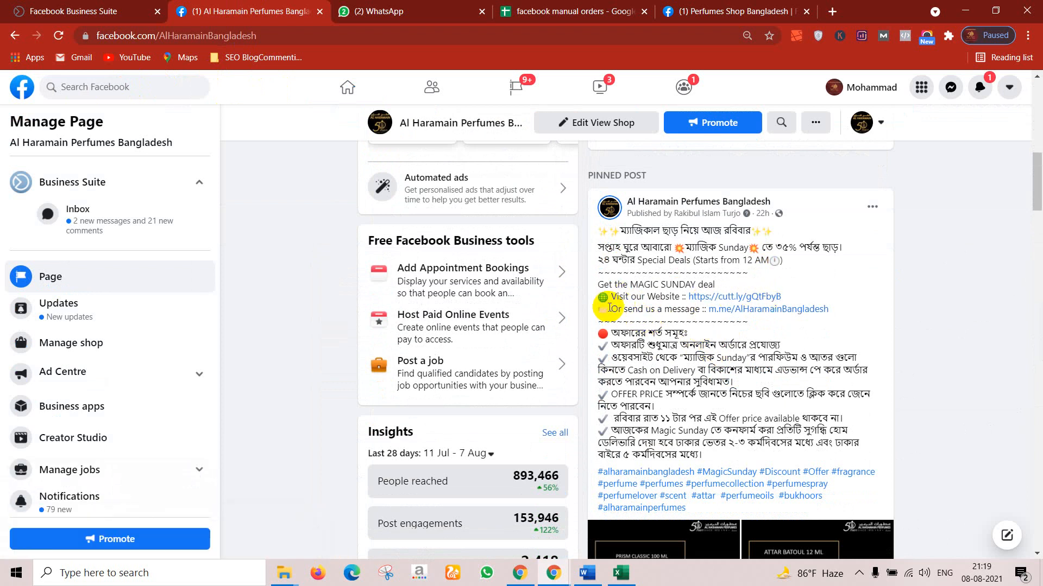
{"action": "left_click_drag", "start_coordinate": [624, 309], "coordinate": [672, 310]}
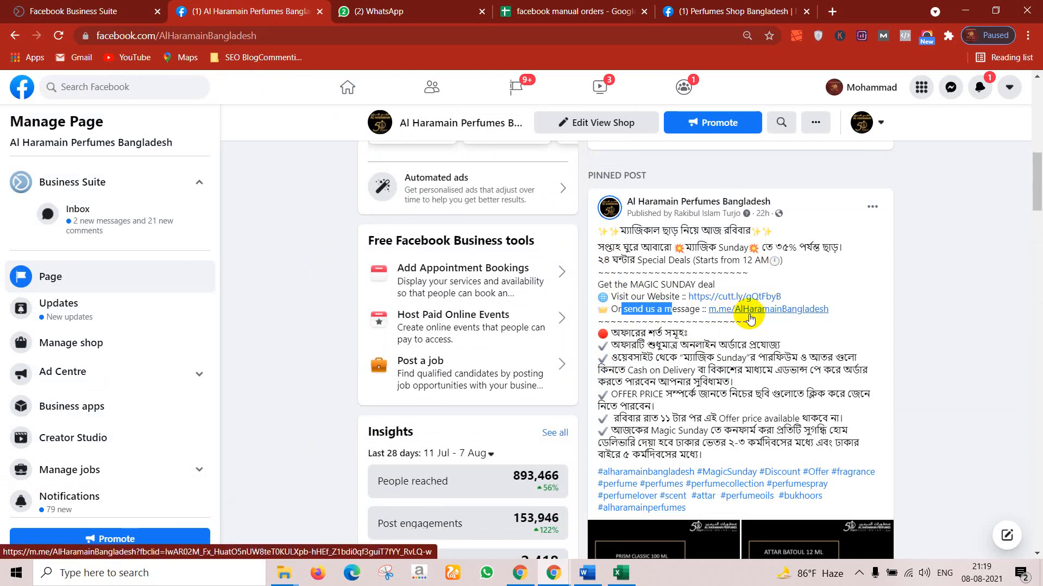
{"action": "scroll", "coordinate": [749, 318], "scroll_direction": "down", "scroll_amount": 9}
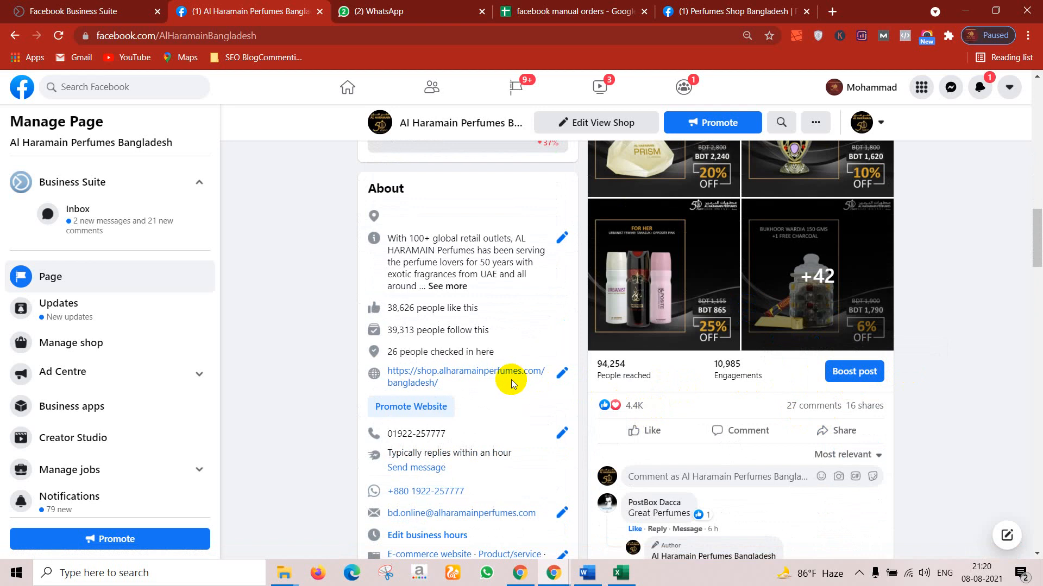
Step: Recopy m.me/PerfumesShopBD and open it in a new tab
{"action": "left_click", "coordinate": [962, 10]}
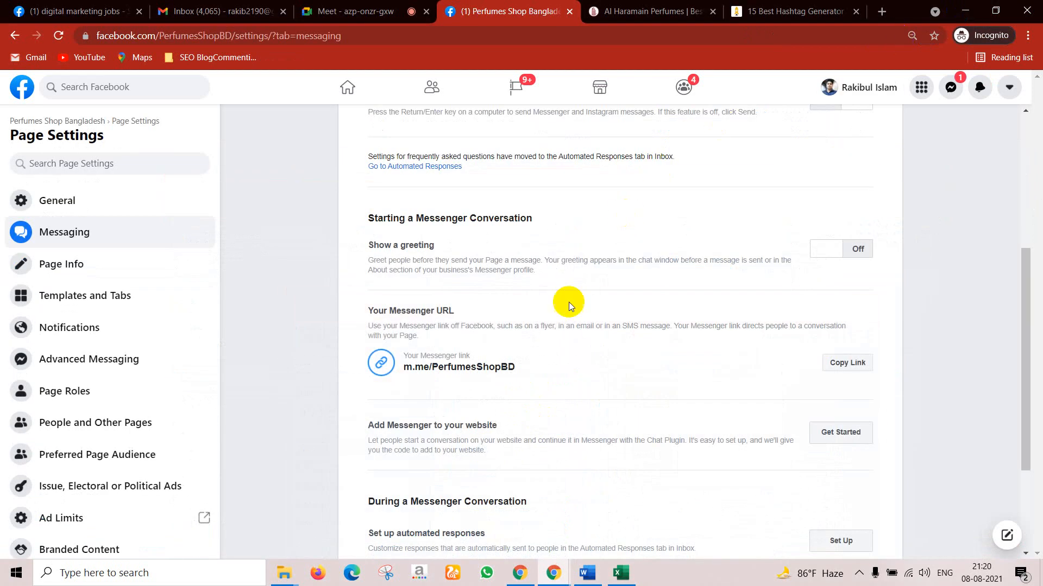
{"action": "left_click", "coordinate": [844, 366]}
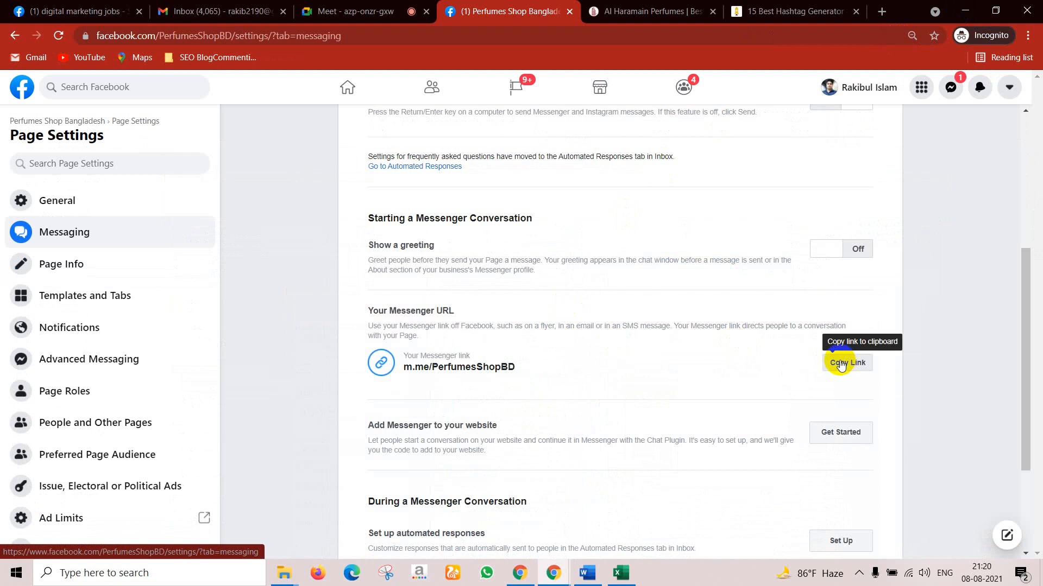
{"action": "left_click", "coordinate": [883, 11]}
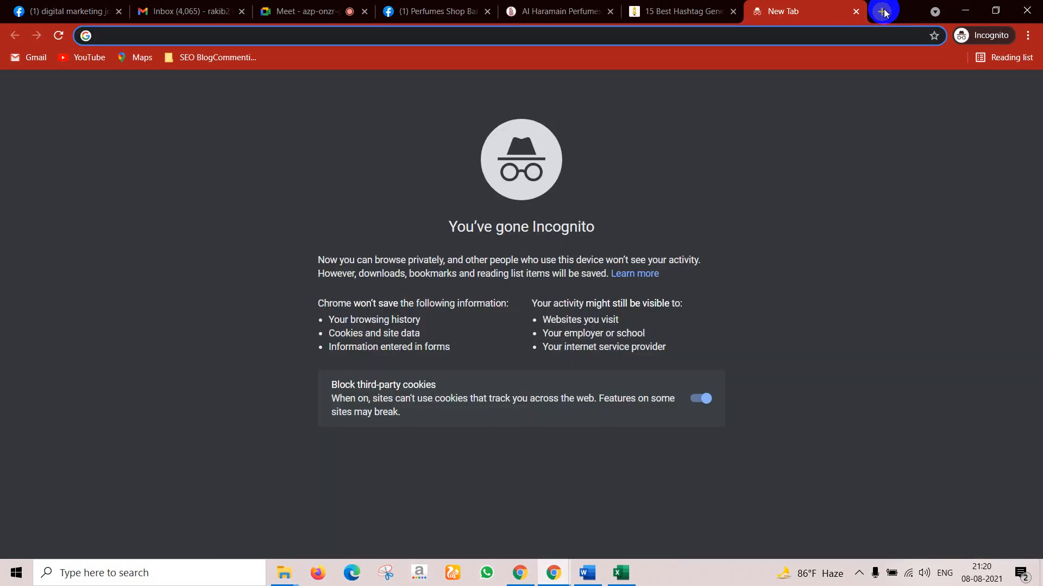
{"action": "key", "text": "ctrl+v"}
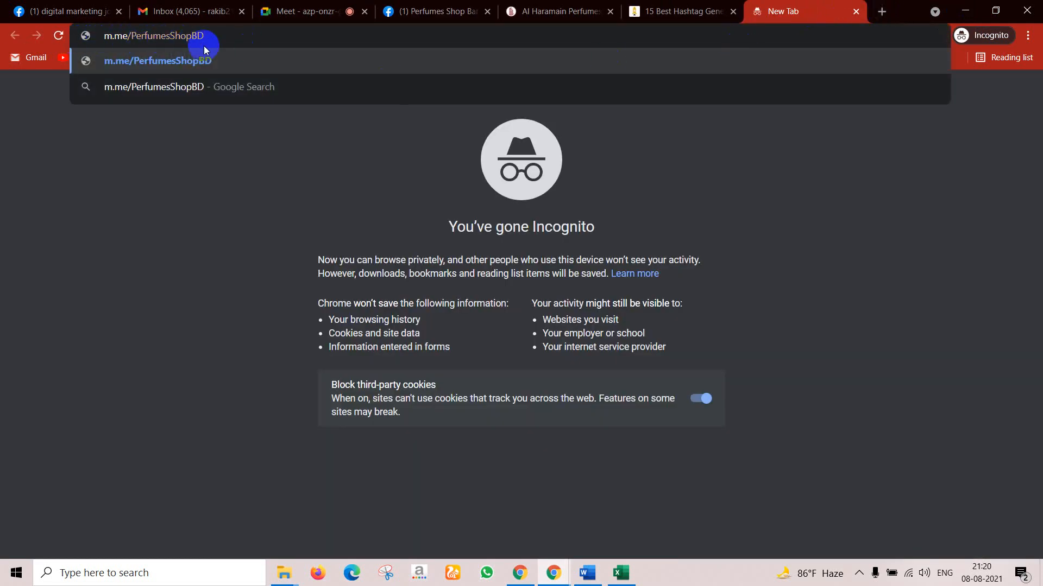
{"action": "left_click", "coordinate": [216, 63]}
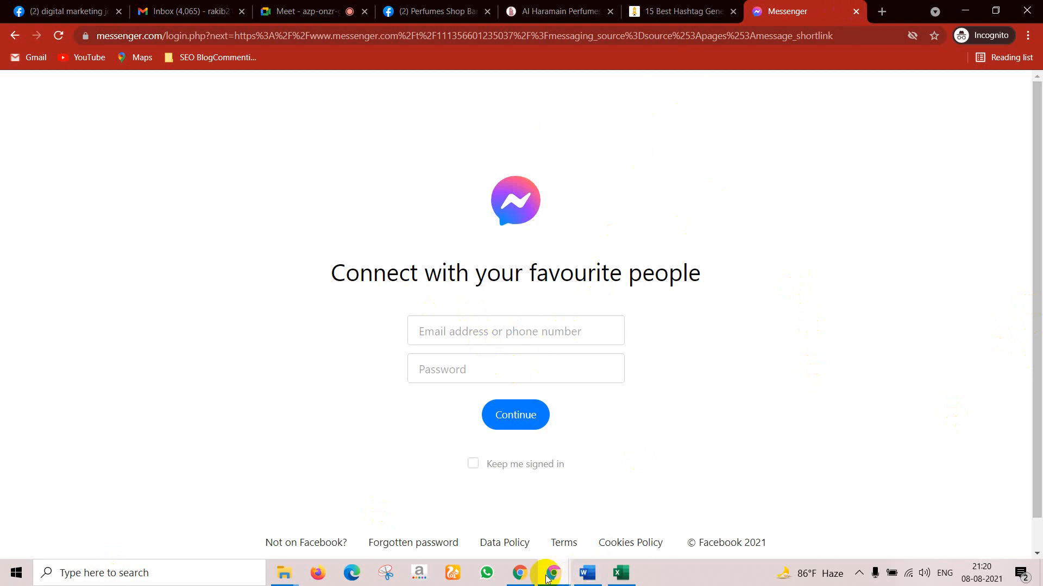
Step: Open m.me/PerfumesShopBD in the Al Haramain window and continue into Messenger as the signed-in account
{"action": "mouse_move", "coordinate": [553, 573]}
{"action": "left_click", "coordinate": [531, 547]}
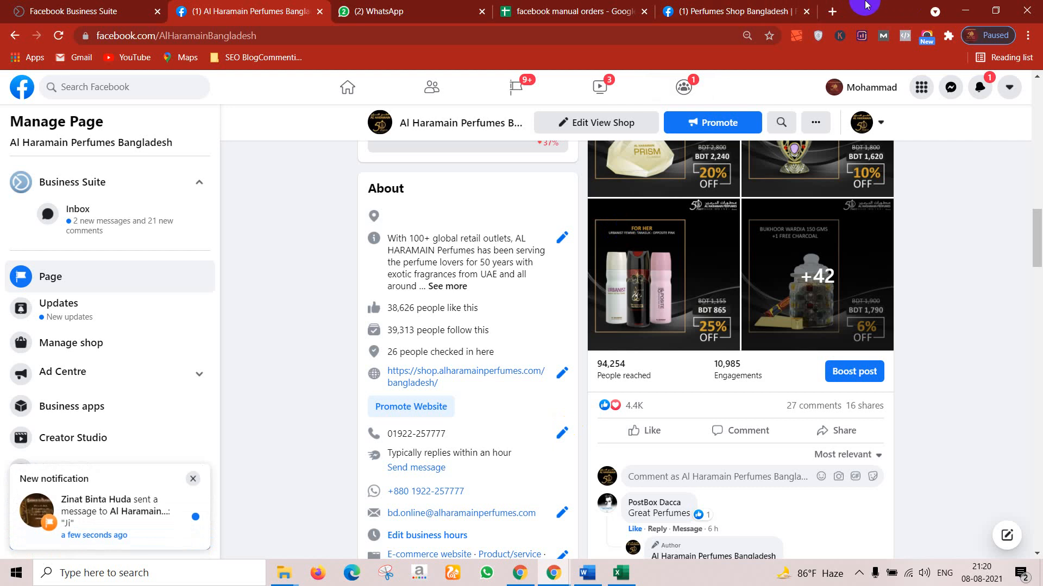
{"action": "left_click", "coordinate": [829, 11]}
{"action": "key", "text": "ctrl+v"}
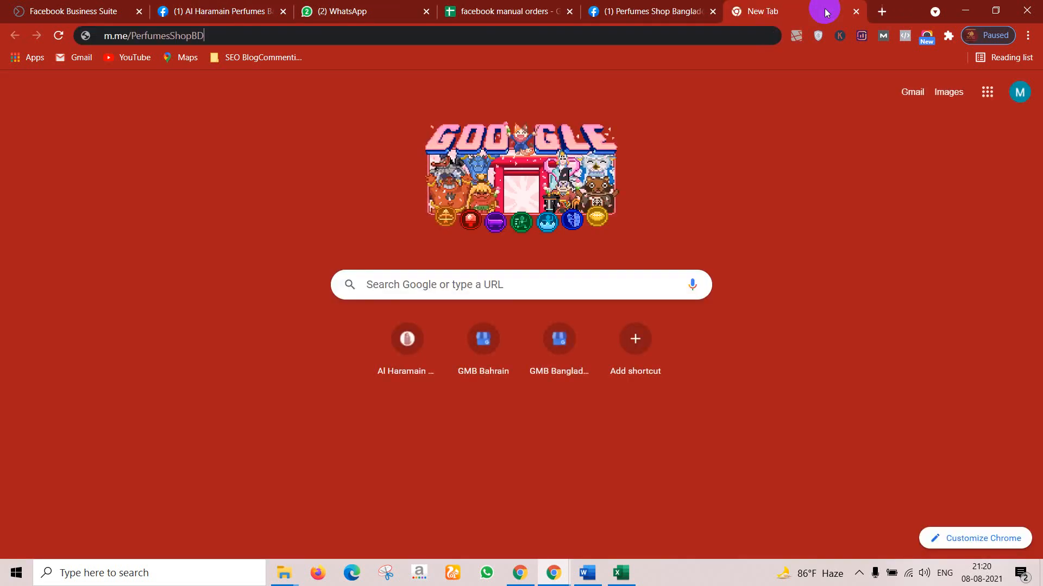
{"action": "key", "text": "Return"}
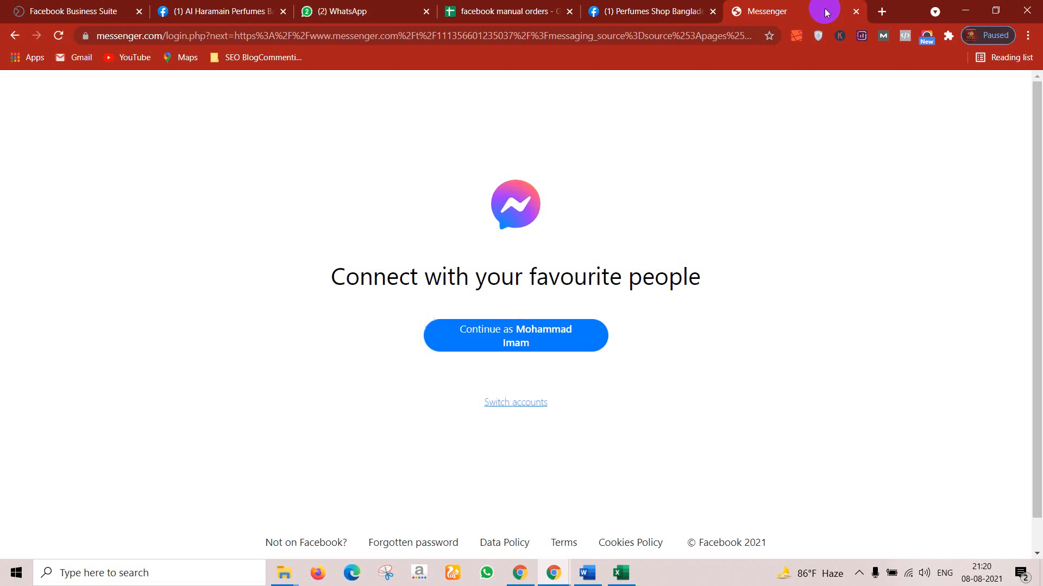
{"action": "left_click", "coordinate": [515, 328]}
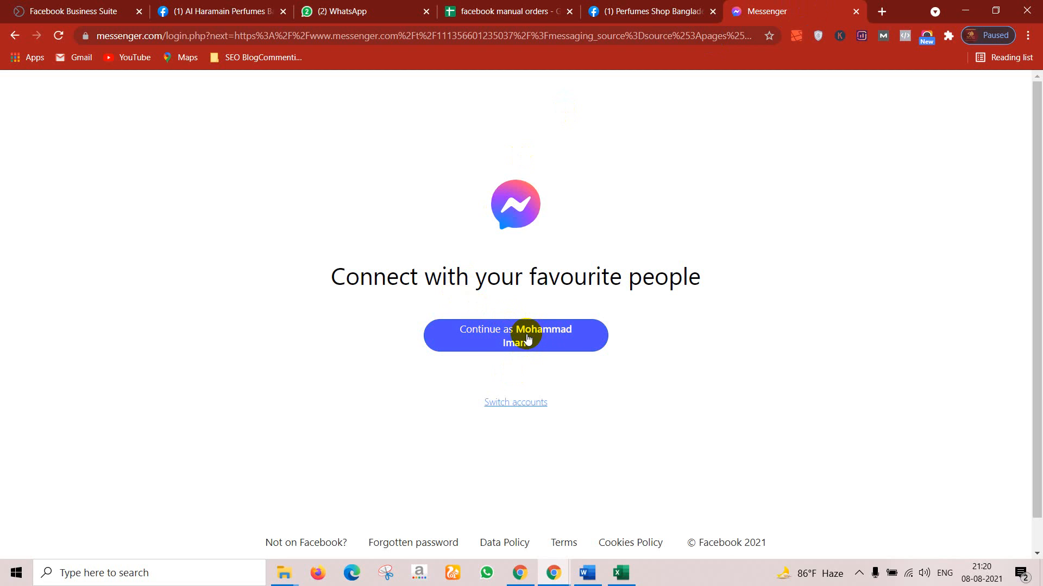
Step: Close the Messenger tabs and minimize the extra Facebook window
{"action": "left_click", "coordinate": [857, 10]}
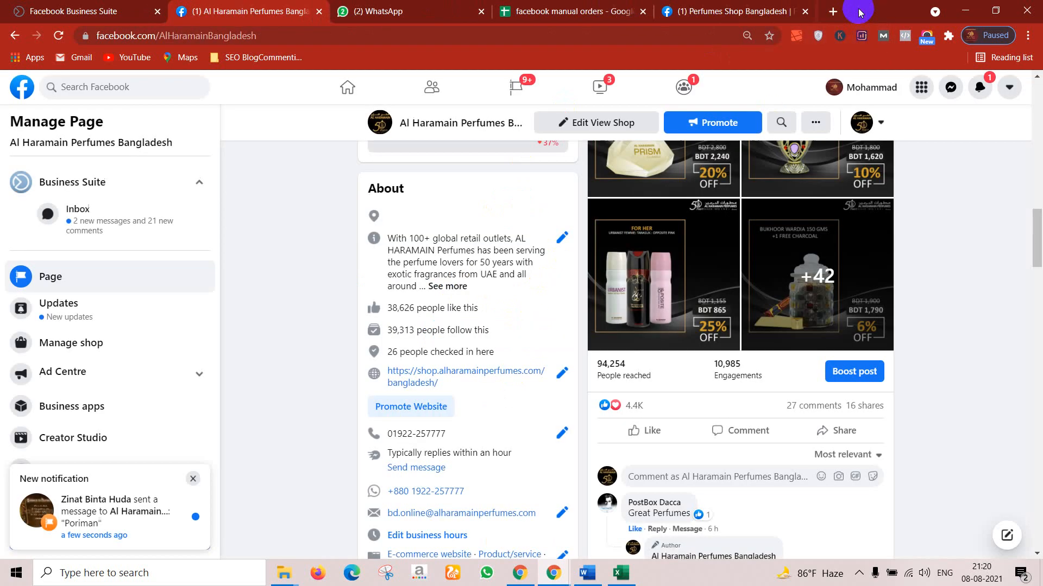
{"action": "left_click", "coordinate": [966, 10]}
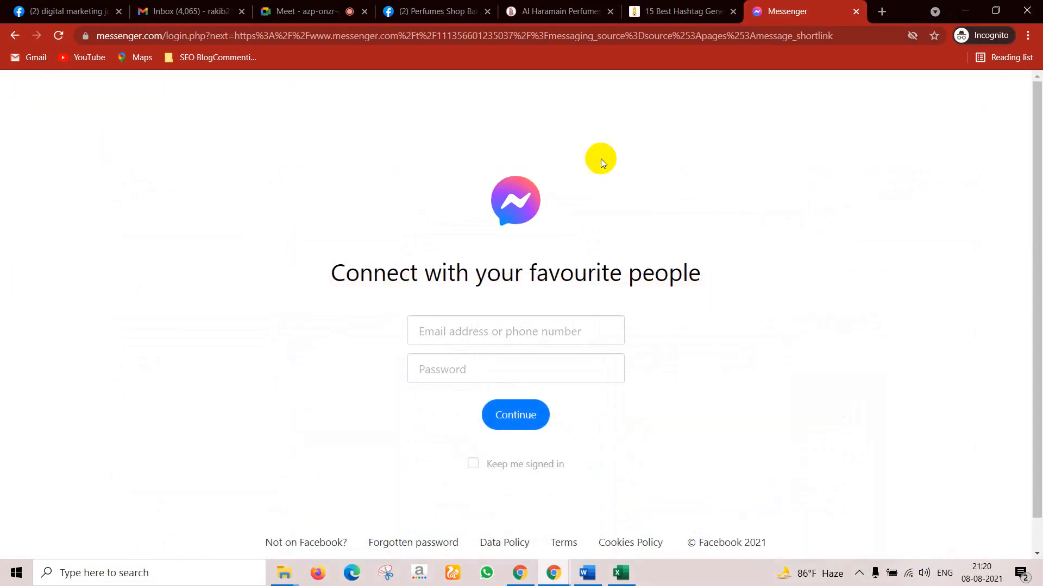
{"action": "left_click", "coordinate": [856, 11]}
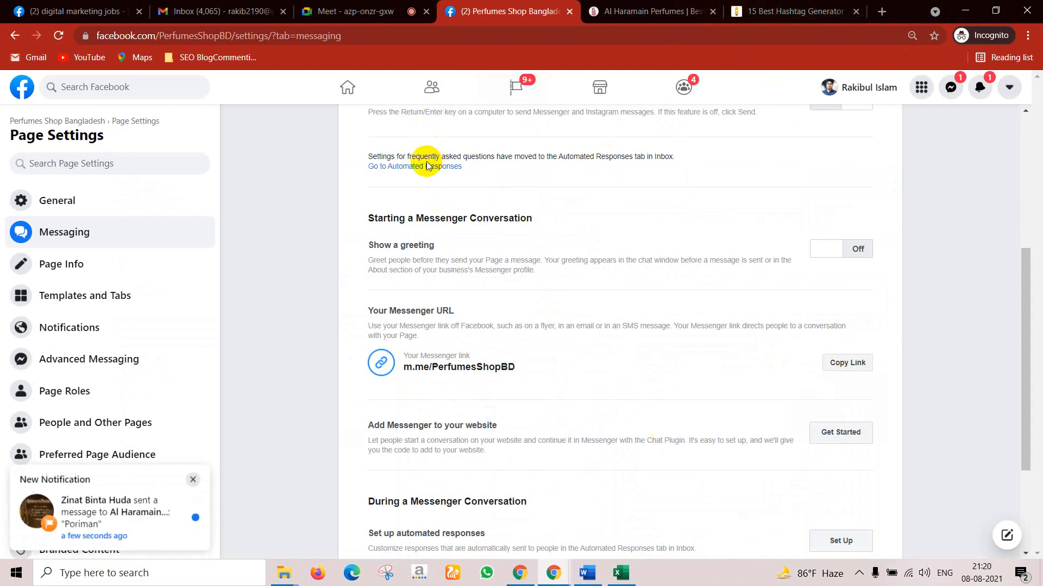
{"action": "scroll", "coordinate": [402, 218], "scroll_direction": "up", "scroll_amount": 1}
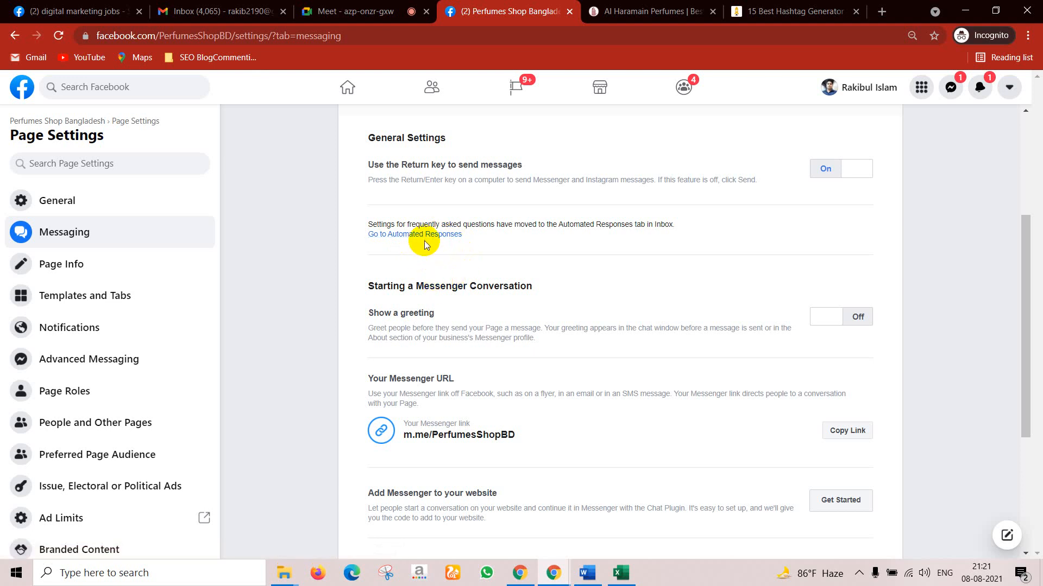
Step: Open the Inbox's Automated Responses and try switching Instant Reply on
{"action": "left_click", "coordinate": [425, 236]}
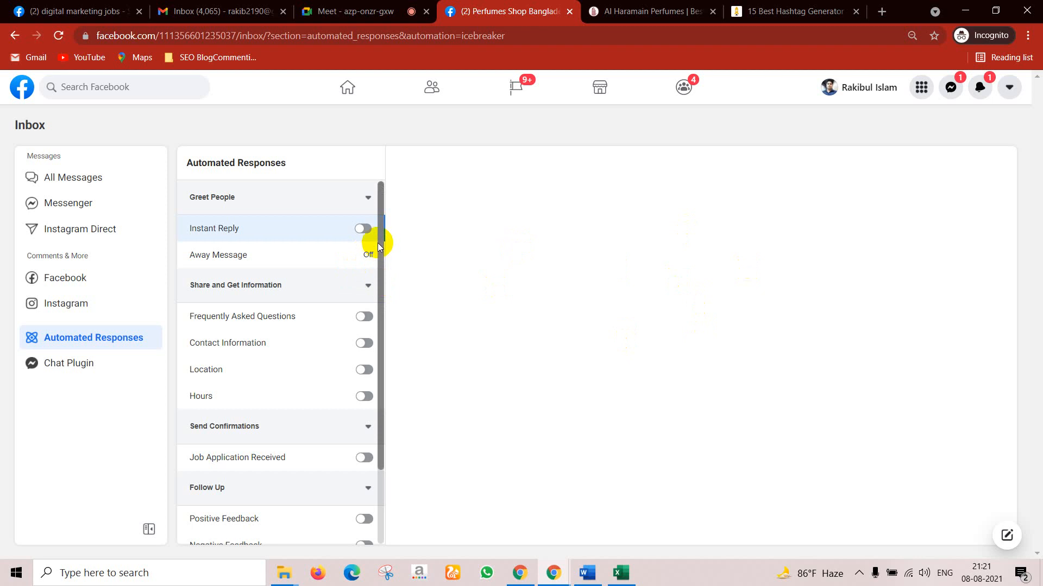
{"action": "left_click", "coordinate": [368, 230]}
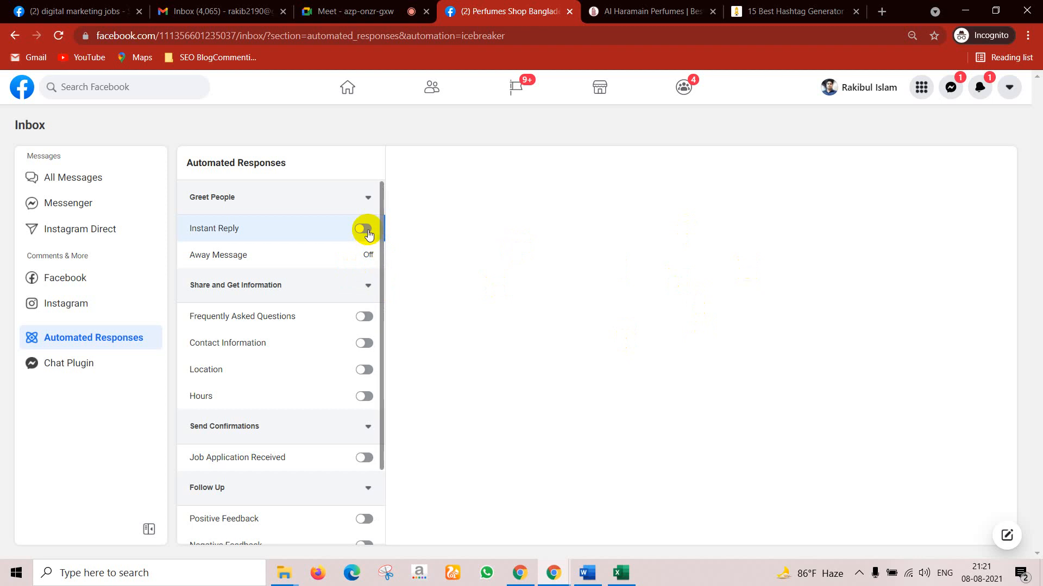
{"action": "left_click", "coordinate": [371, 233]}
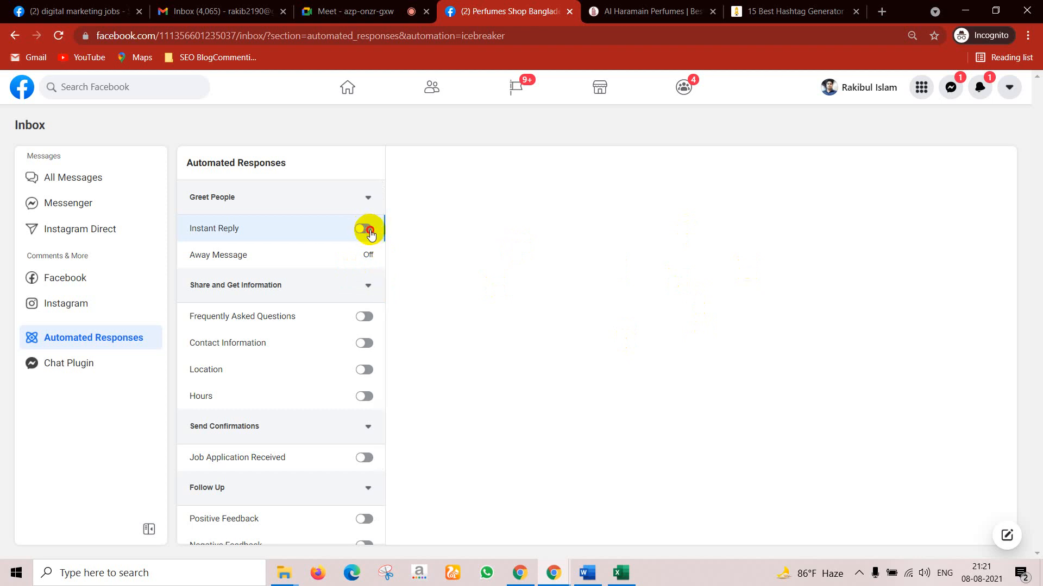
{"action": "left_click", "coordinate": [367, 232]}
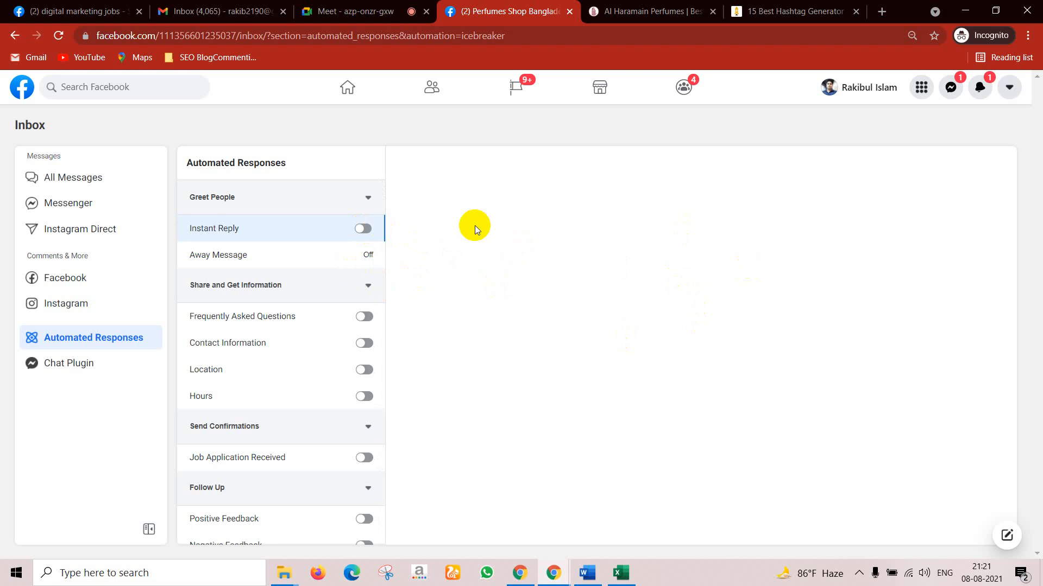
Step: Close the Al Haramain and hashtag generator tabs, then retry the Instant Reply toggle
{"action": "left_click", "coordinate": [713, 12]}
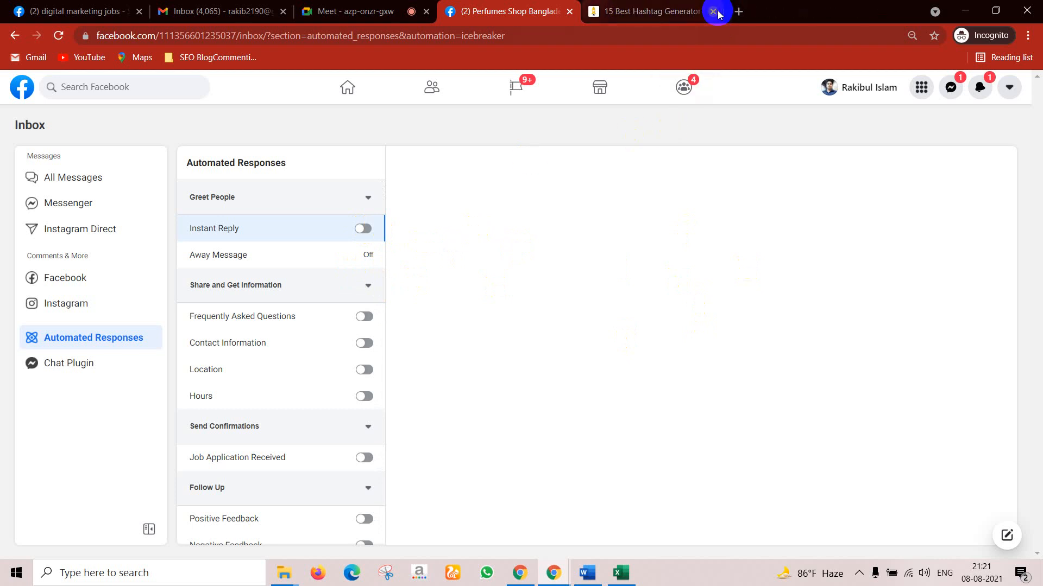
{"action": "left_click", "coordinate": [713, 12]}
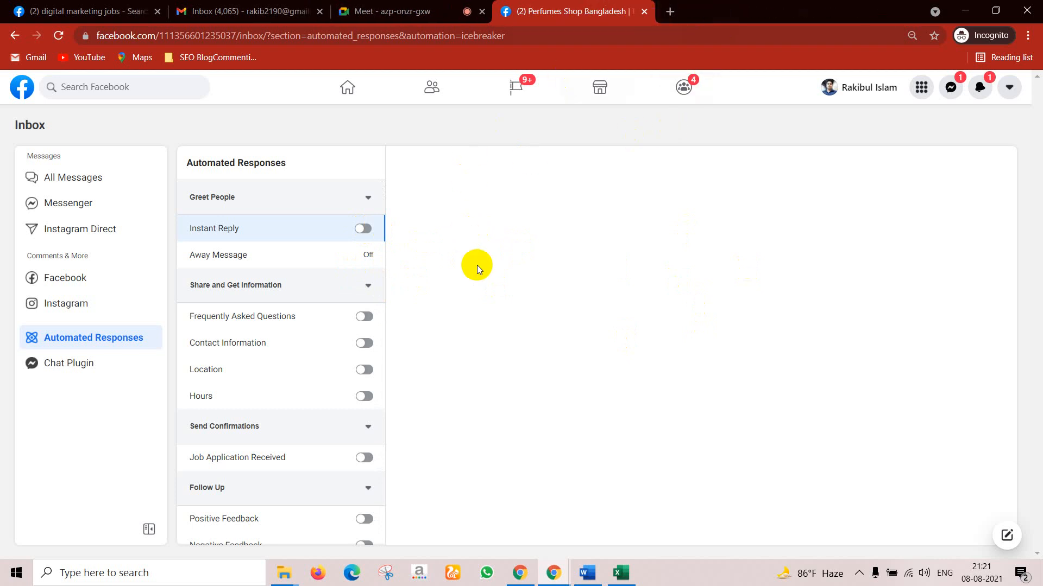
{"action": "key", "text": "super+r"}
{"action": "key", "text": "Escape"}
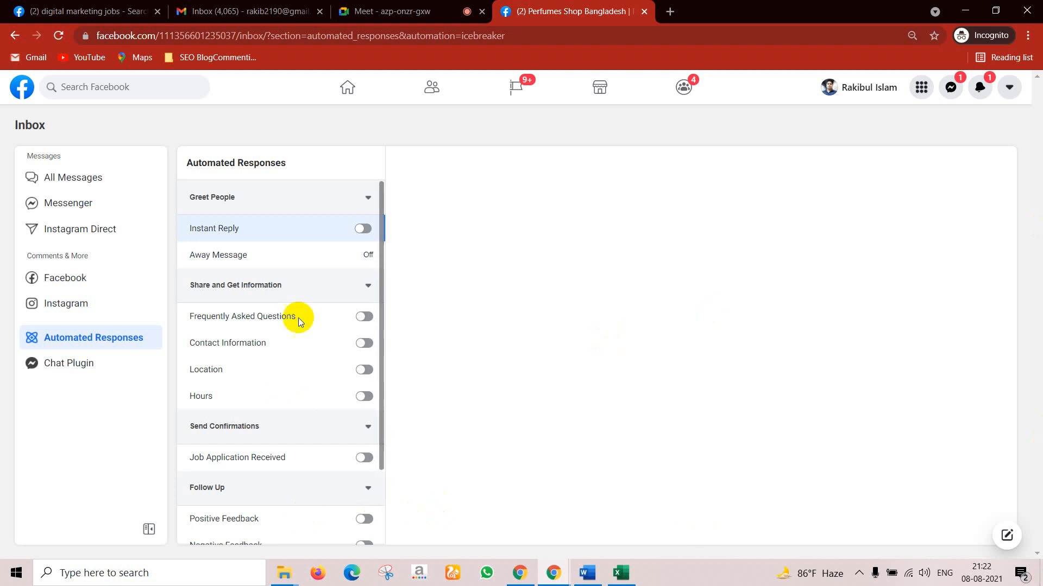
{"action": "left_click", "coordinate": [365, 228]}
{"action": "left_click", "coordinate": [359, 227]}
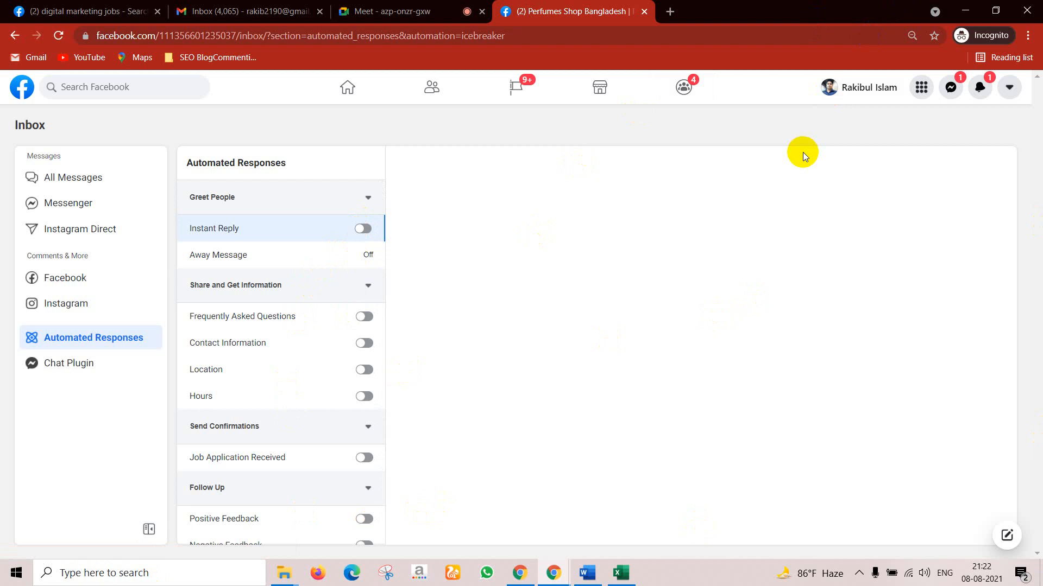
Step: Open the Windows %temp% folder through the Run prompt
{"action": "key", "text": "super+r"}
{"action": "key", "text": "Escape"}
{"action": "key", "text": "super+r"}
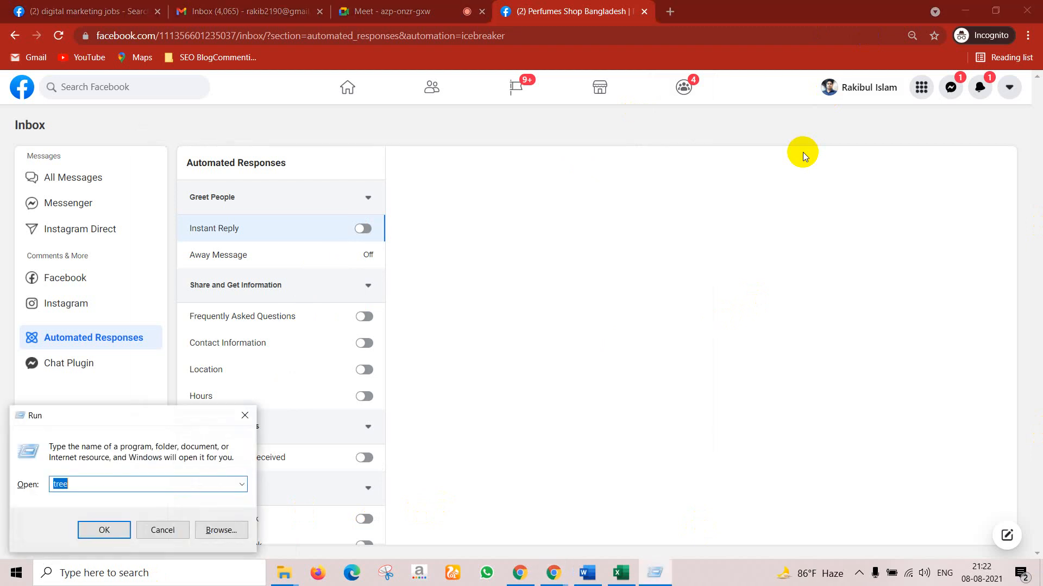
{"action": "type", "text": "%"}
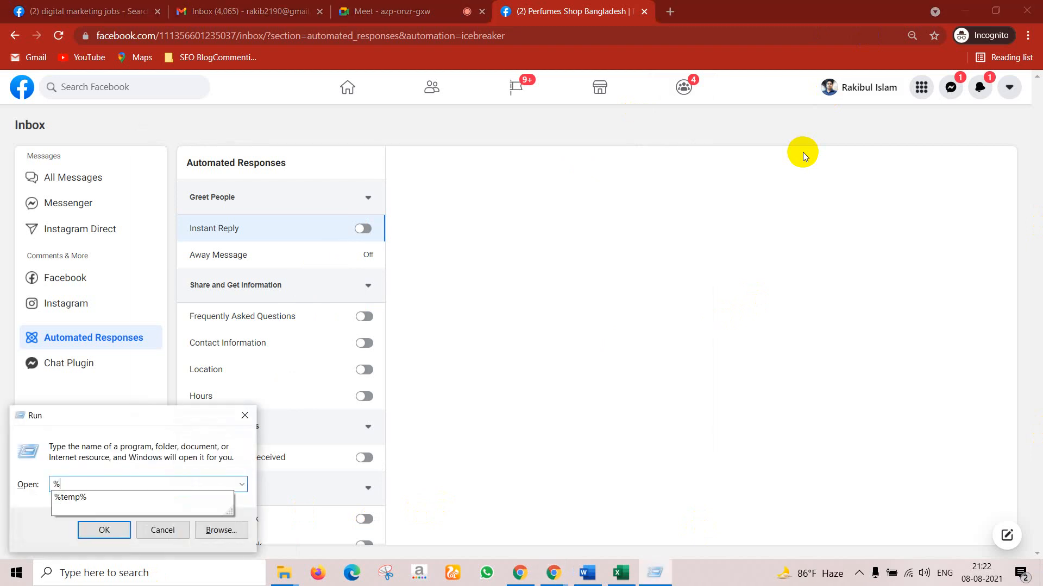
{"action": "left_click", "coordinate": [74, 498]}
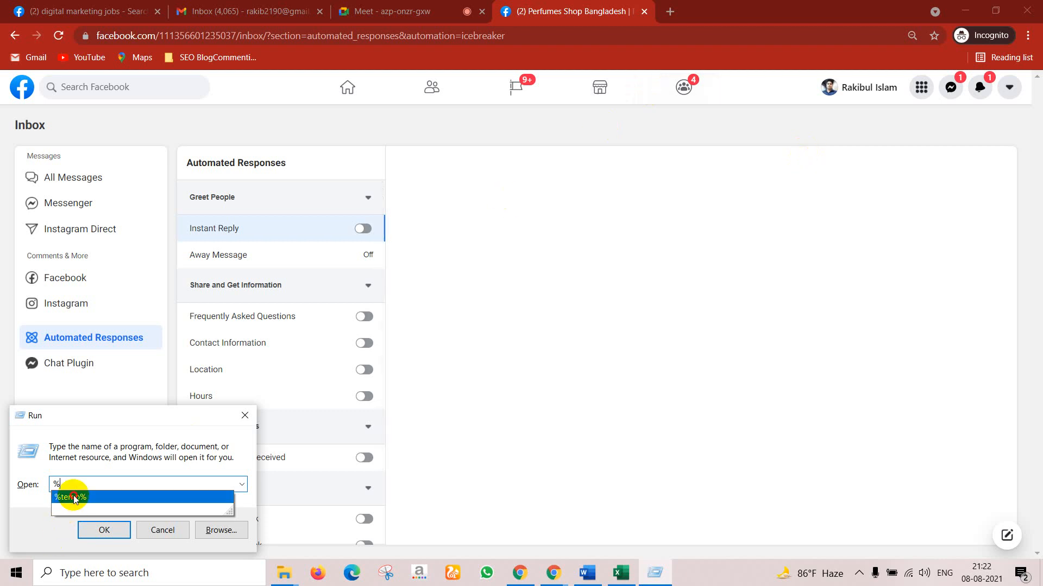
{"action": "left_click", "coordinate": [104, 530]}
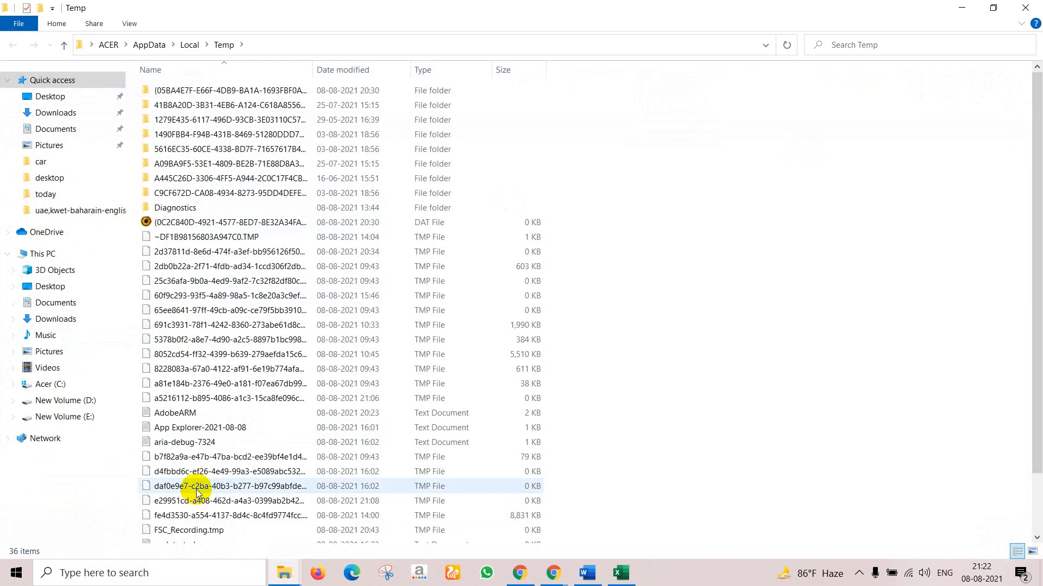
Step: Delete everything in Temp, retrying past the Folder In Use warning
{"action": "key", "text": "ctrl+a"}
{"action": "key", "text": "Delete"}
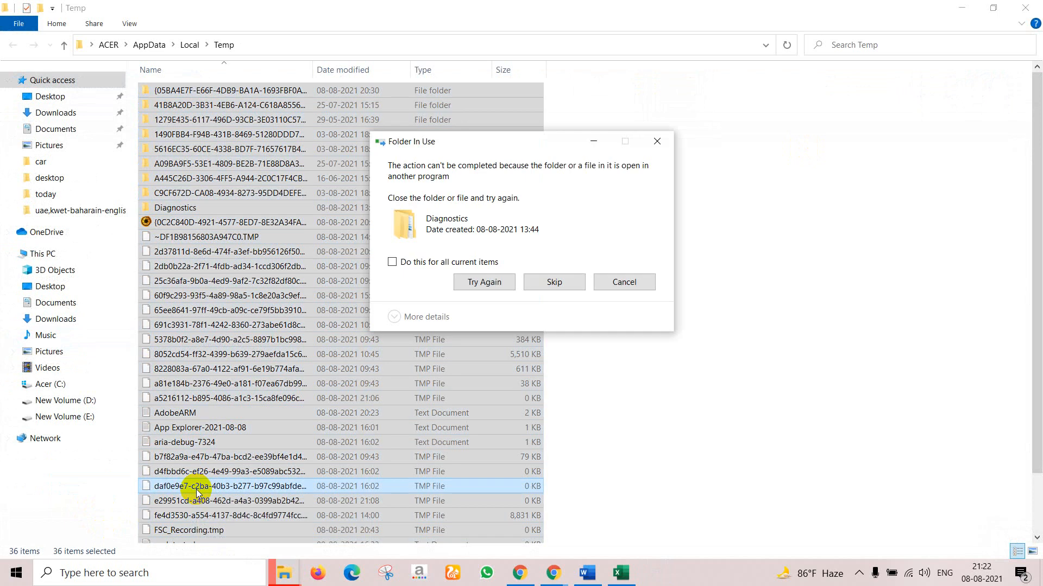
{"action": "left_click", "coordinate": [478, 282]}
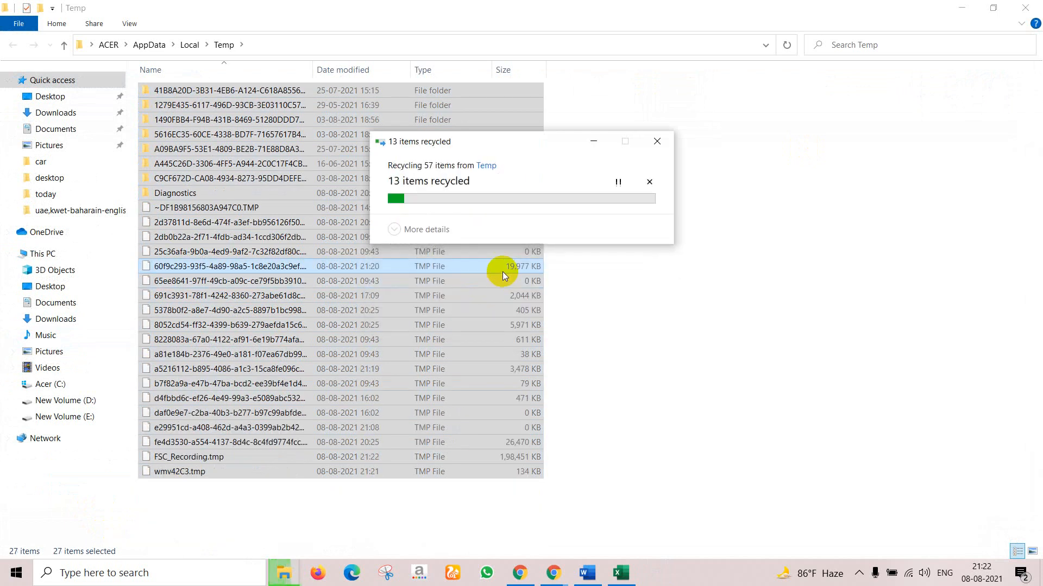
{"action": "left_click", "coordinate": [469, 283]}
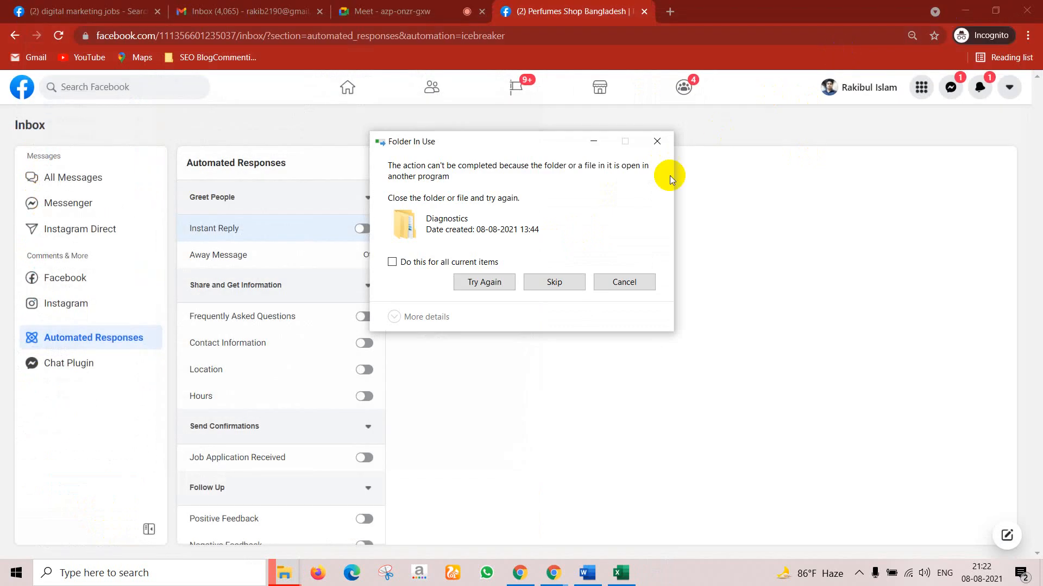
Step: Close the Folder In Use warning and reload Automated Responses so Instant Reply shows On
{"action": "left_click", "coordinate": [657, 140]}
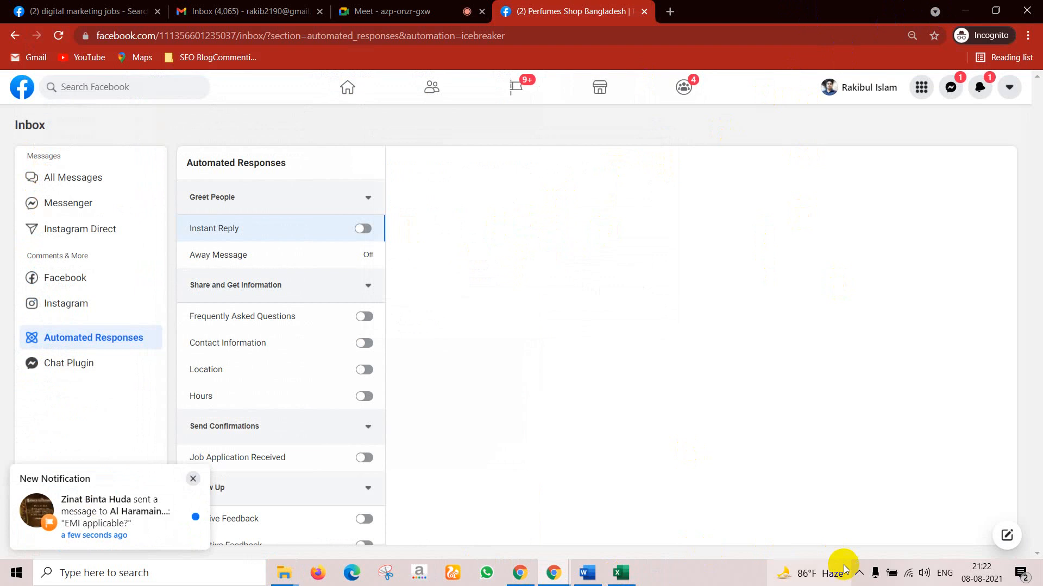
{"action": "left_click", "coordinate": [858, 573]}
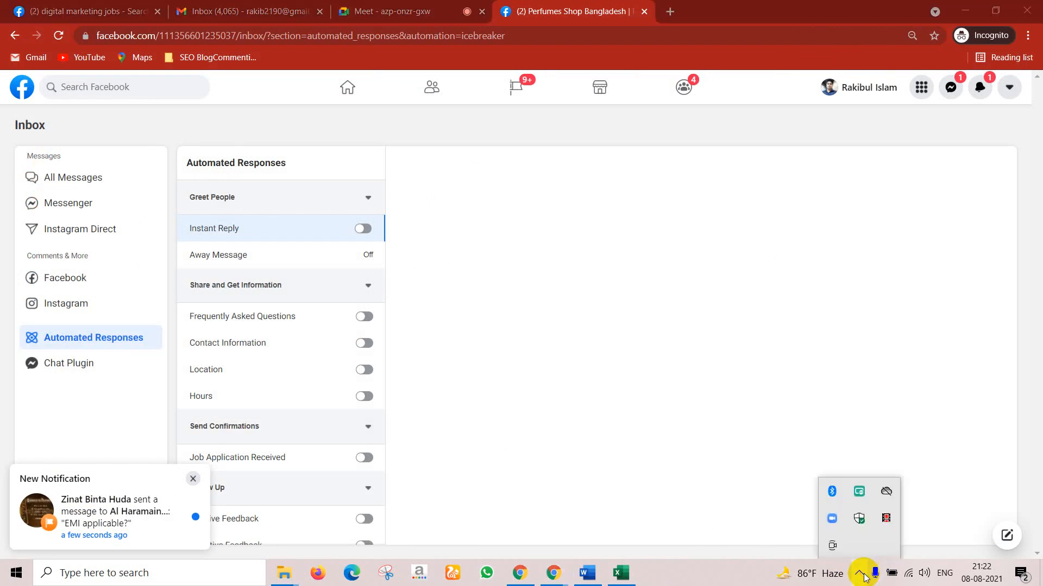
{"action": "left_click", "coordinate": [887, 519]}
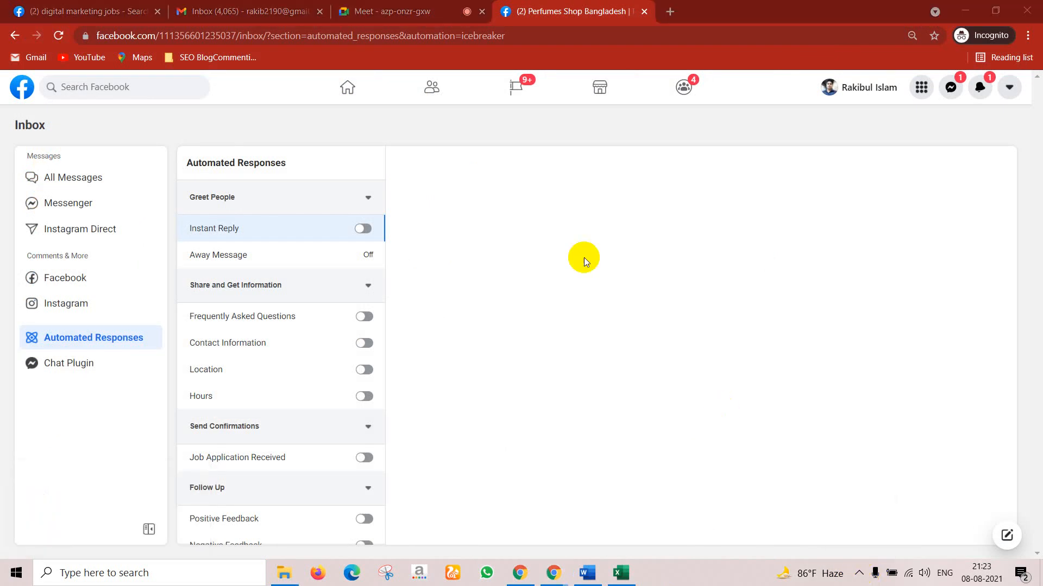
{"action": "left_click", "coordinate": [58, 36]}
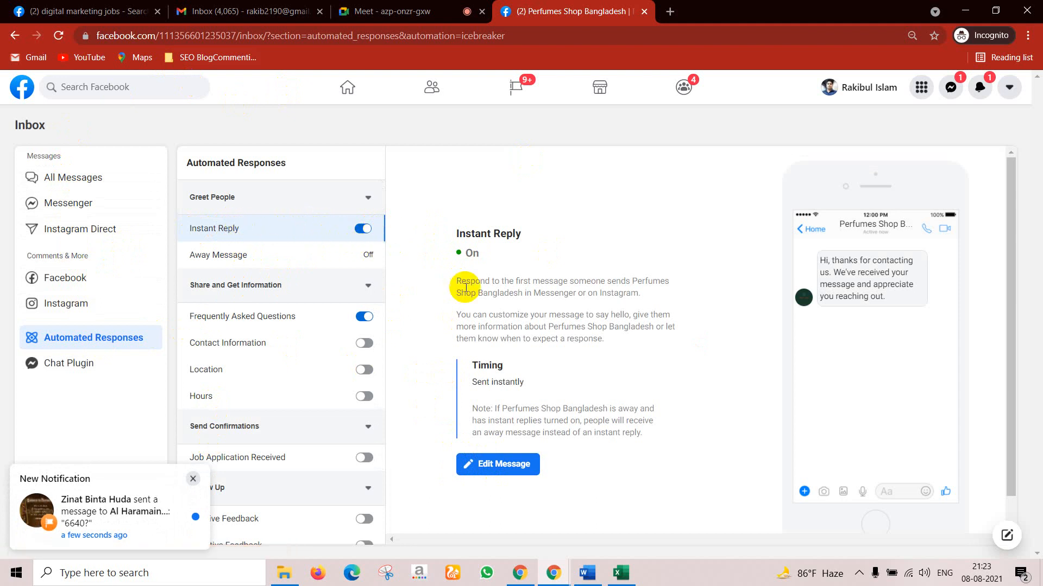
Step: Change the Instant Reply greeting to 'Hello' plus the recipient's full name, and save it
{"action": "left_click", "coordinate": [498, 466]}
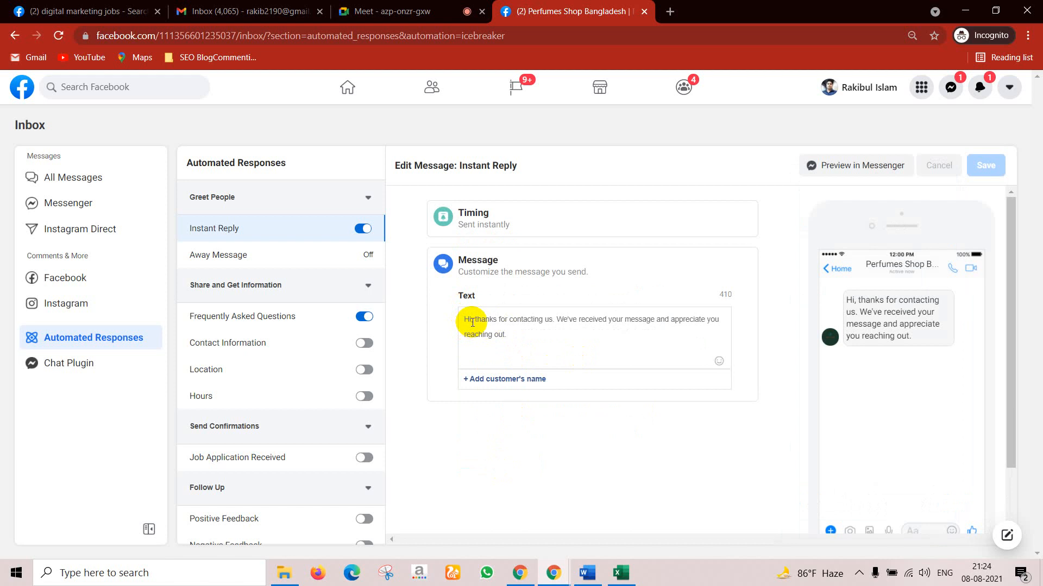
{"action": "key", "text": "BackSpace"}
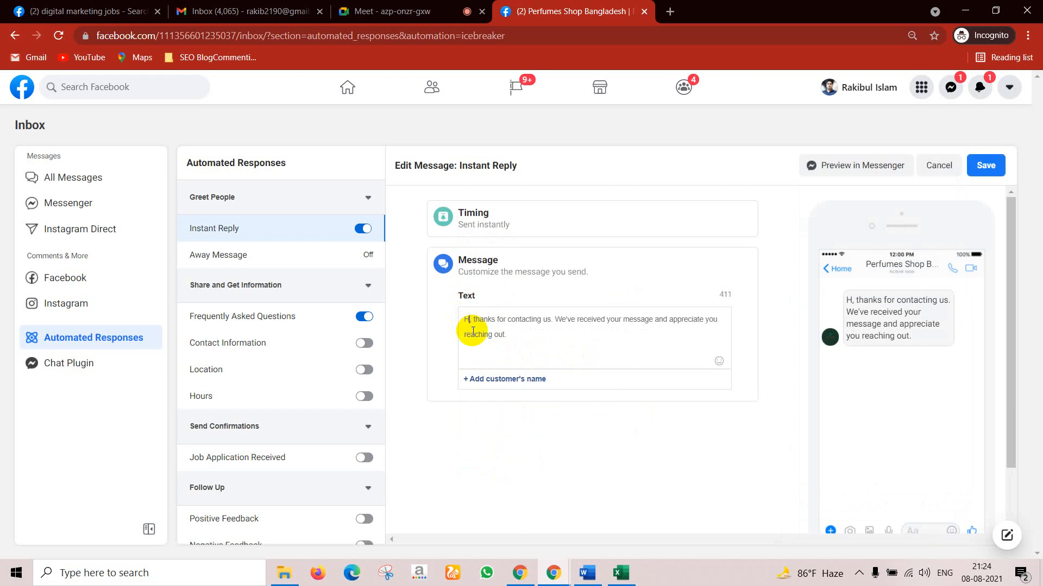
{"action": "type", "text": "ello"}
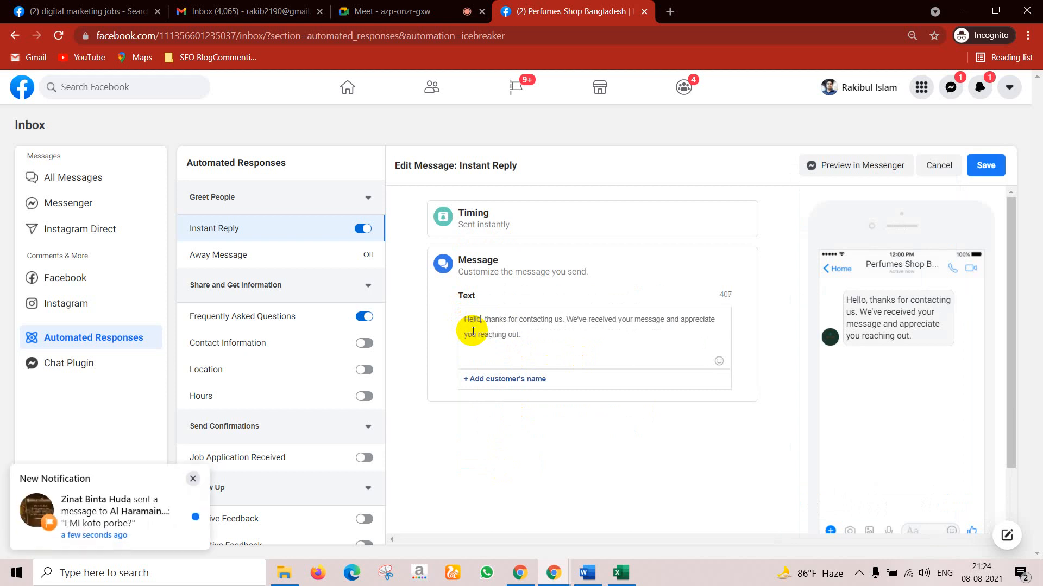
{"action": "left_click", "coordinate": [489, 383]}
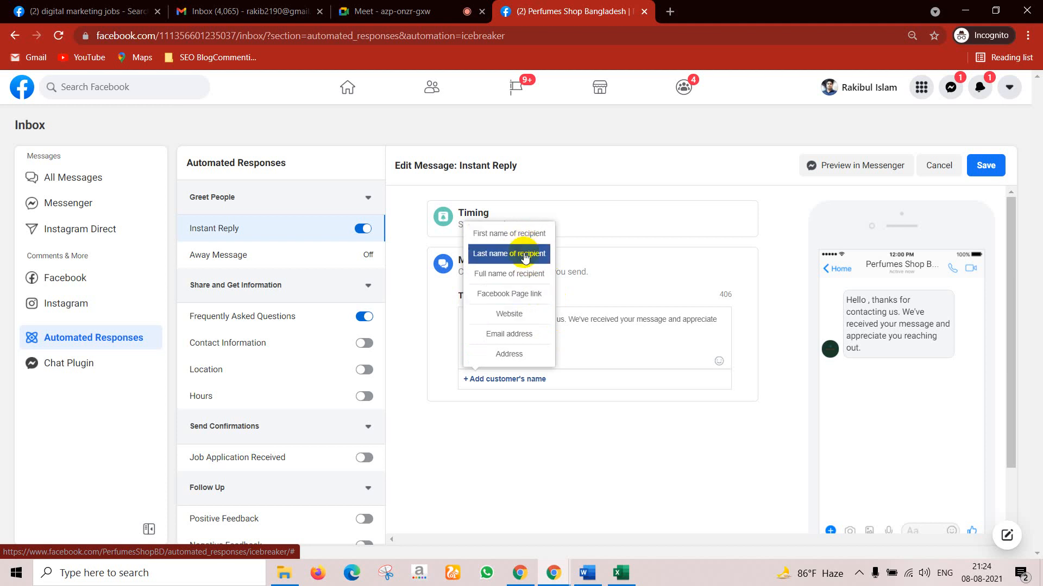
{"action": "left_click", "coordinate": [523, 279]}
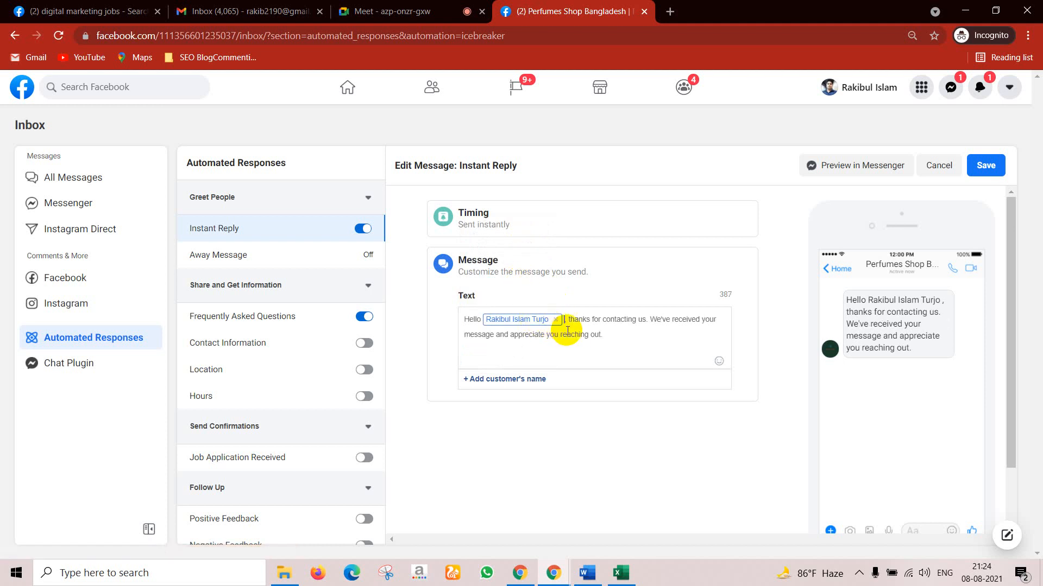
{"action": "left_click", "coordinate": [608, 338]}
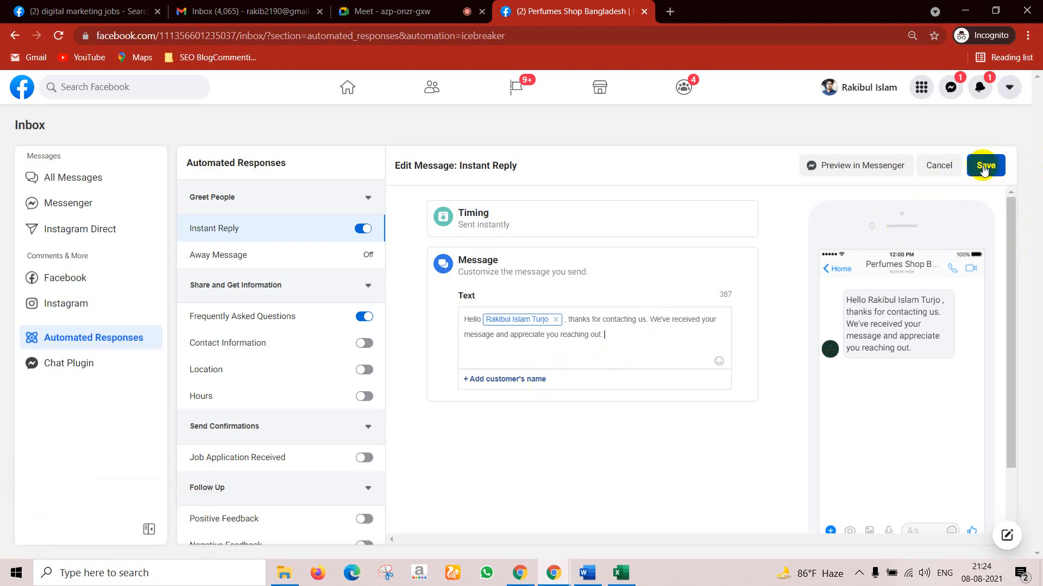
{"action": "left_click", "coordinate": [984, 167]}
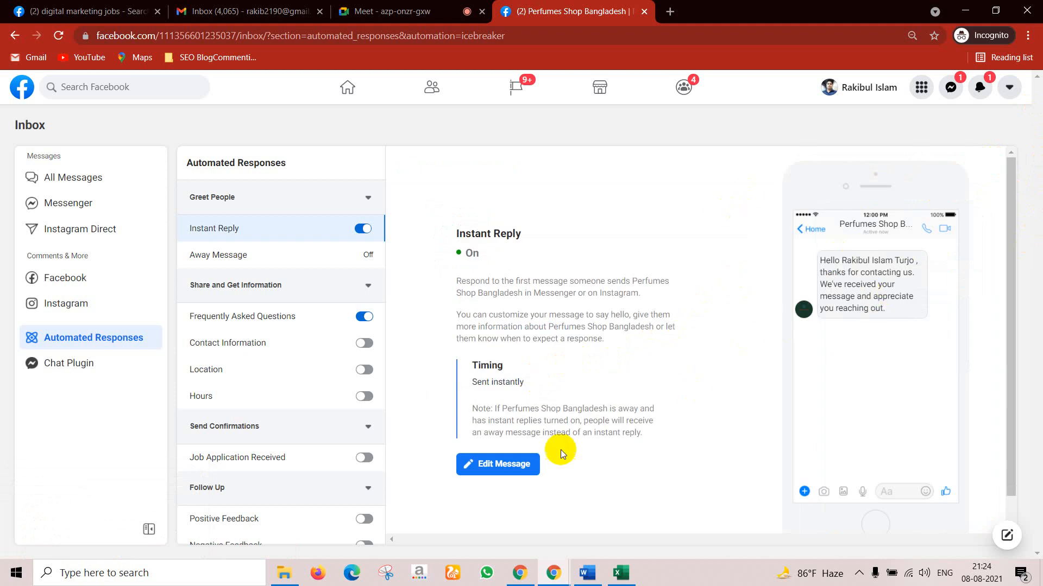
{"action": "mouse_move", "coordinate": [535, 566]}
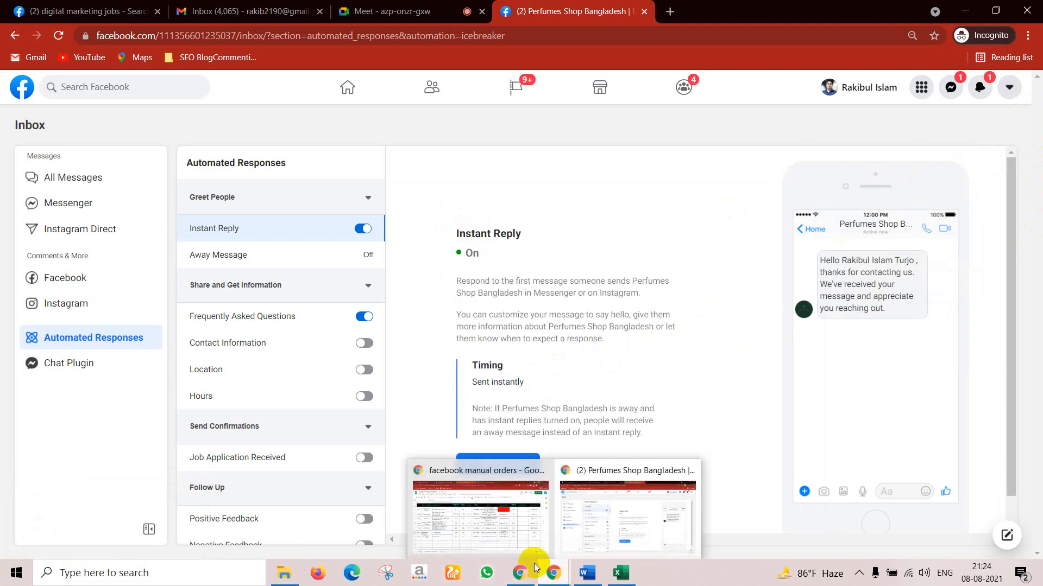
{"action": "left_click", "coordinate": [495, 532]}
{"action": "left_click", "coordinate": [300, 5]}
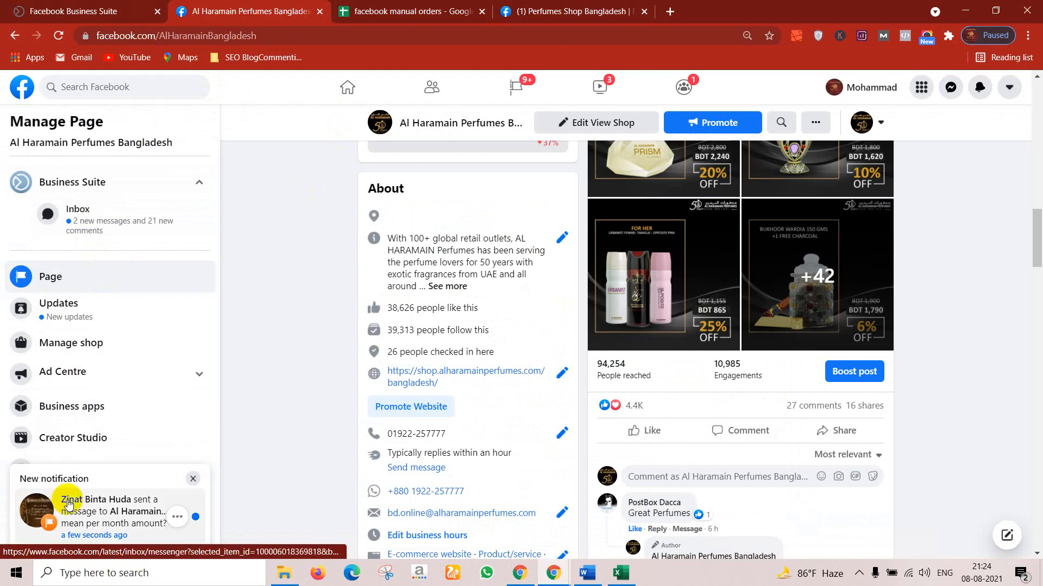
{"action": "left_click", "coordinate": [109, 223]}
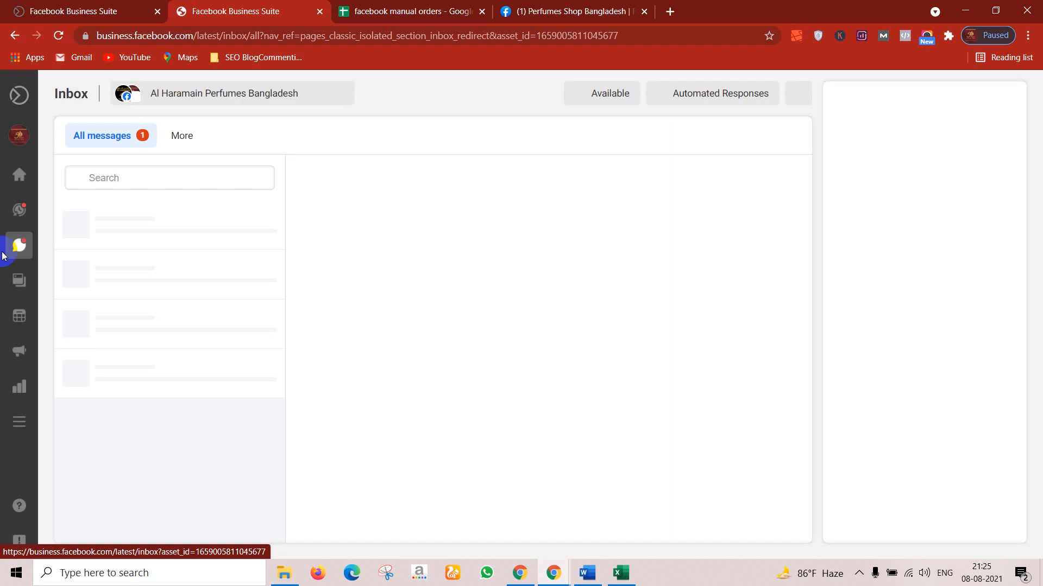
{"action": "mouse_move", "coordinate": [8, 253]}
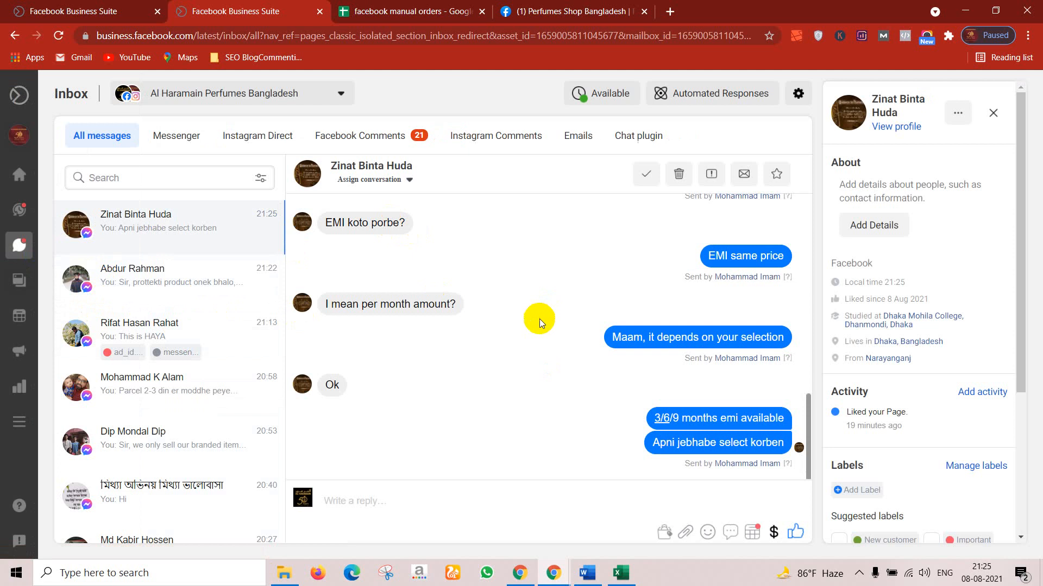
{"action": "scroll", "coordinate": [539, 319], "scroll_direction": "up", "scroll_amount": 10}
{"action": "scroll", "coordinate": [539, 318], "scroll_direction": "up", "scroll_amount": 5}
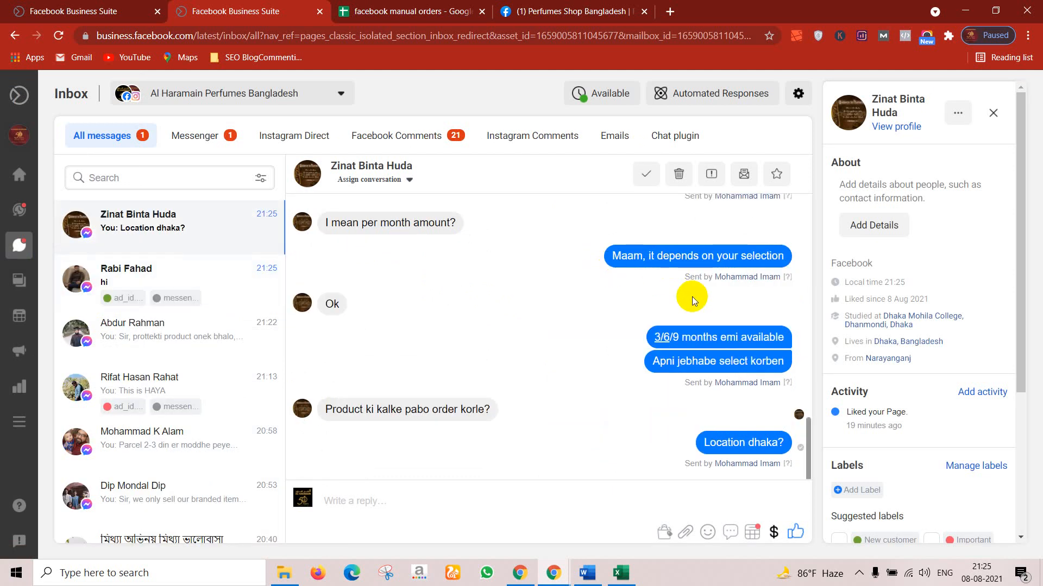
{"action": "scroll", "coordinate": [594, 290], "scroll_direction": "up", "scroll_amount": 5}
{"action": "scroll", "coordinate": [594, 290], "scroll_direction": "up", "scroll_amount": 10}
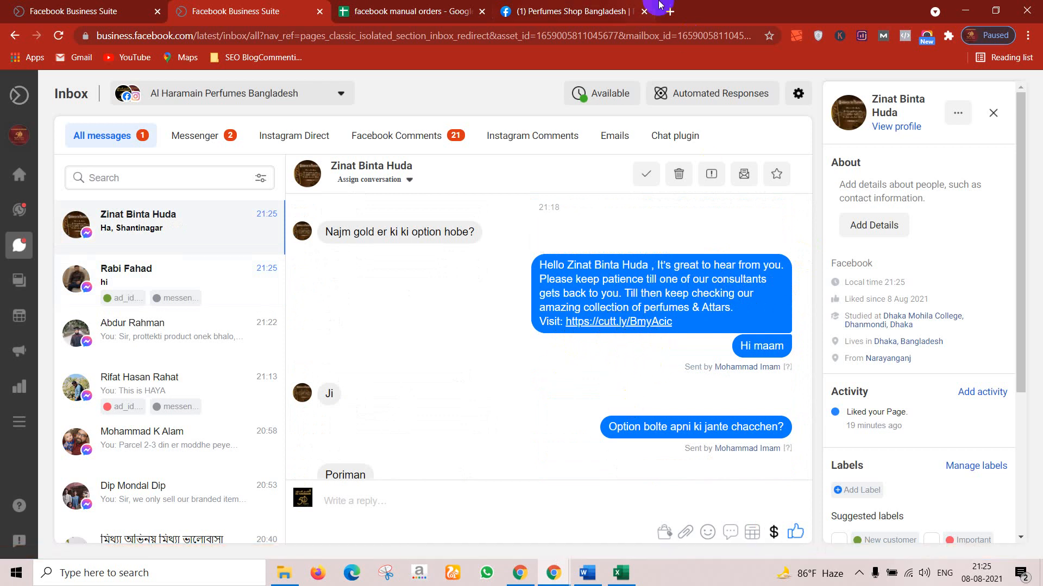
{"action": "left_click", "coordinate": [961, 10]}
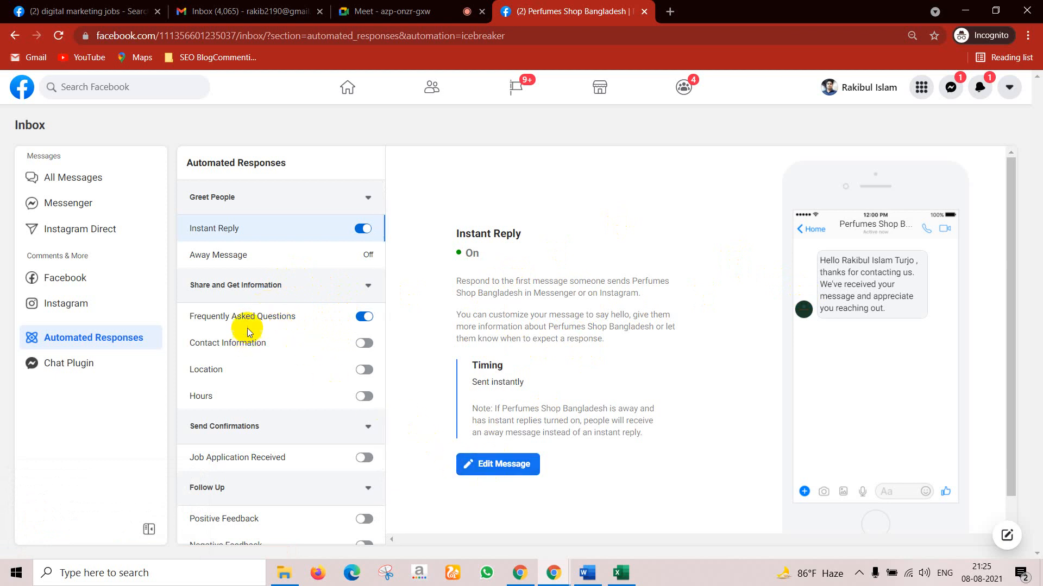
Step: Look over the Away Message, then open the Frequently Asked Questions response in its editor
{"action": "left_click", "coordinate": [246, 254]}
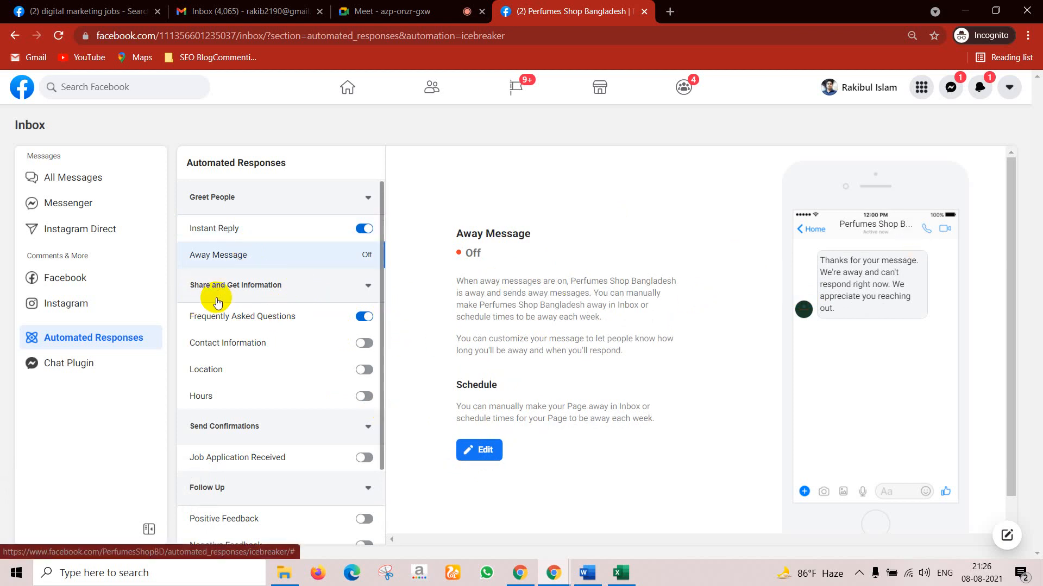
{"action": "left_click", "coordinate": [223, 320]}
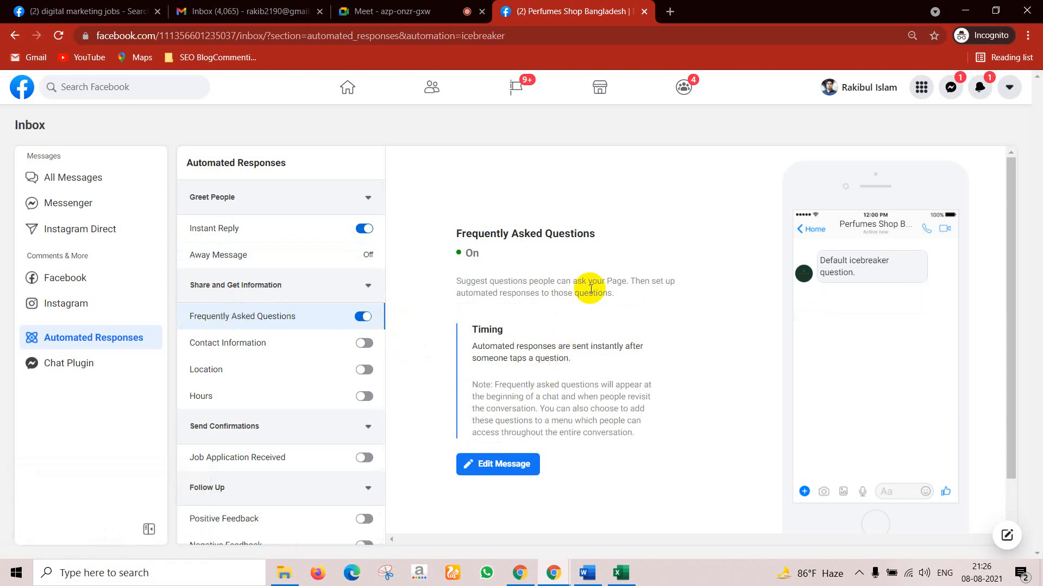
{"action": "scroll", "coordinate": [543, 369], "scroll_direction": "down", "scroll_amount": 1}
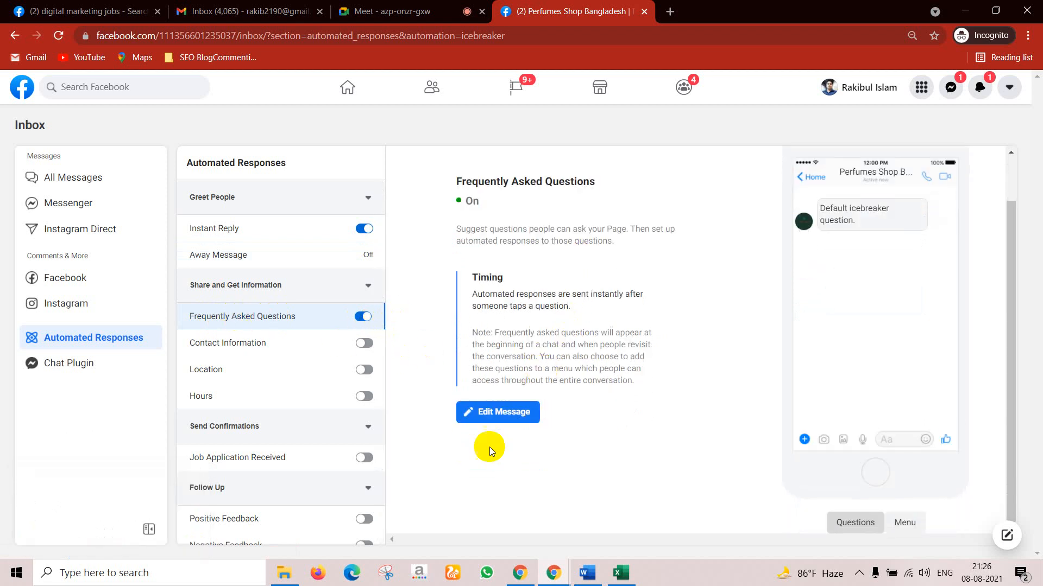
{"action": "left_click", "coordinate": [500, 417]}
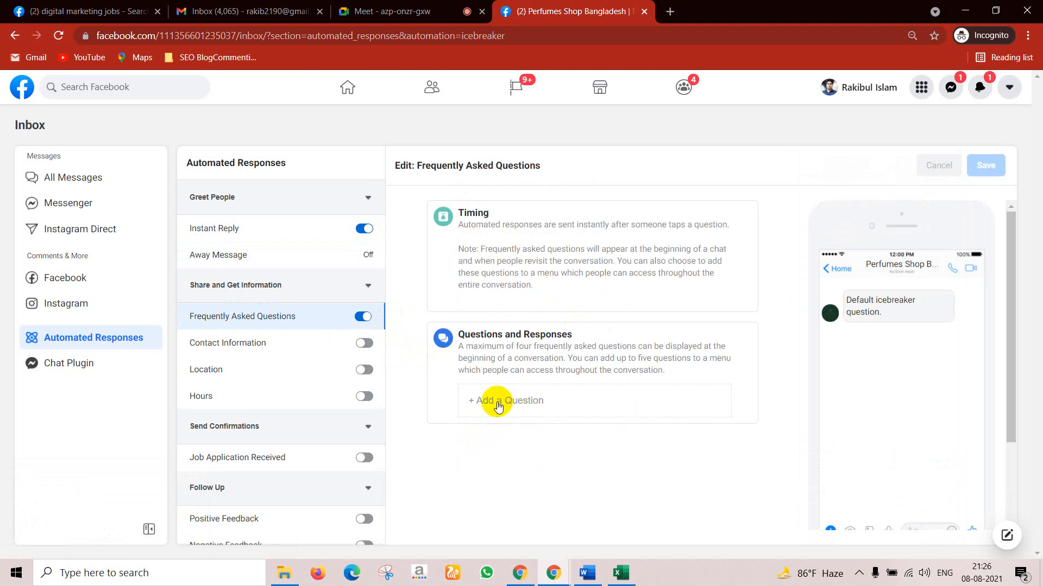
Step: Add a first FAQ and write the question 'Are you available to chat?'
{"action": "left_click", "coordinate": [498, 405]}
{"action": "scroll", "coordinate": [501, 429], "scroll_direction": "down", "scroll_amount": 3}
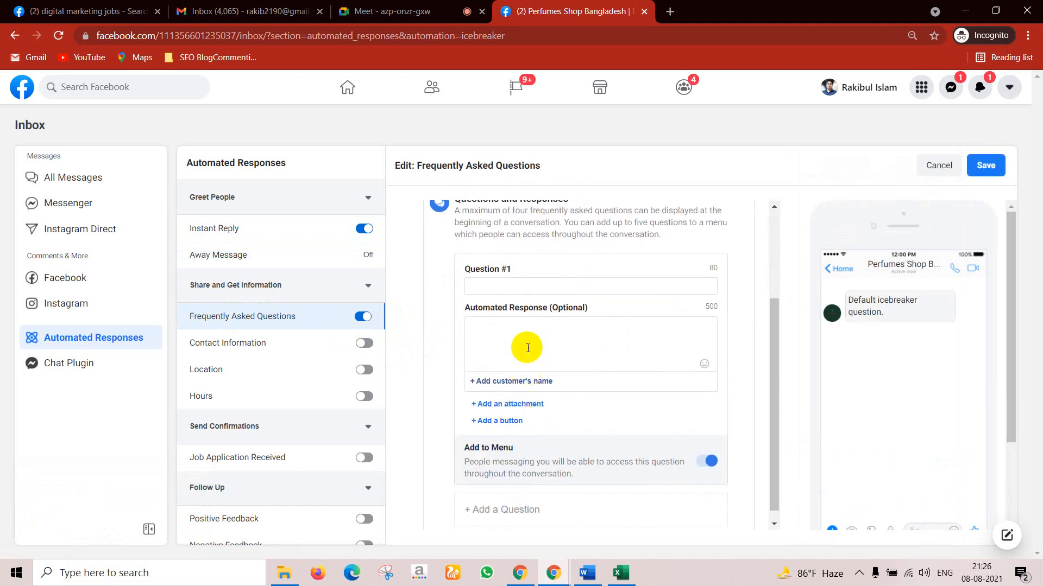
{"action": "scroll", "coordinate": [499, 336], "scroll_direction": "down", "scroll_amount": 1}
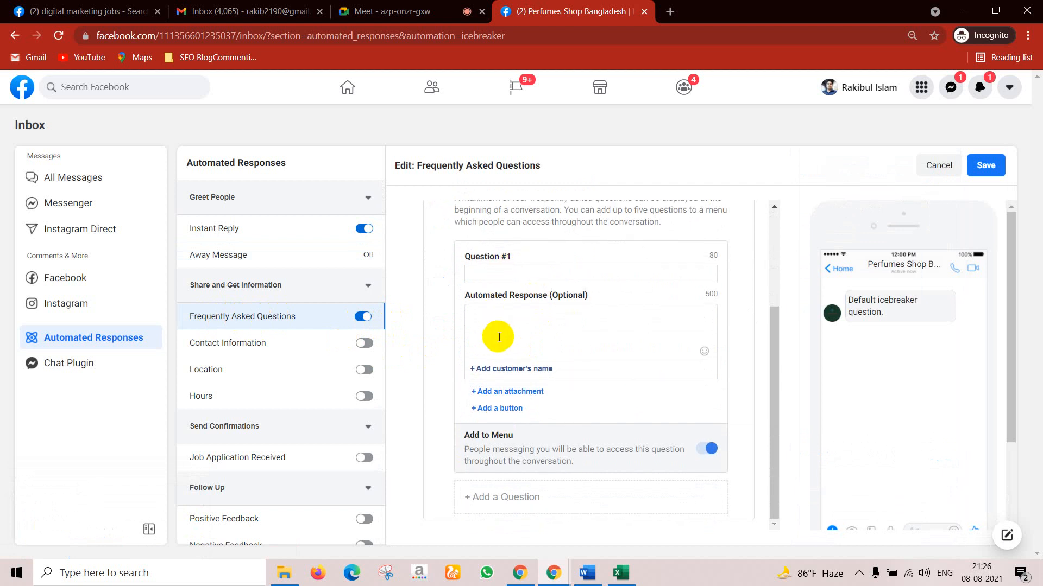
{"action": "left_click", "coordinate": [474, 277]}
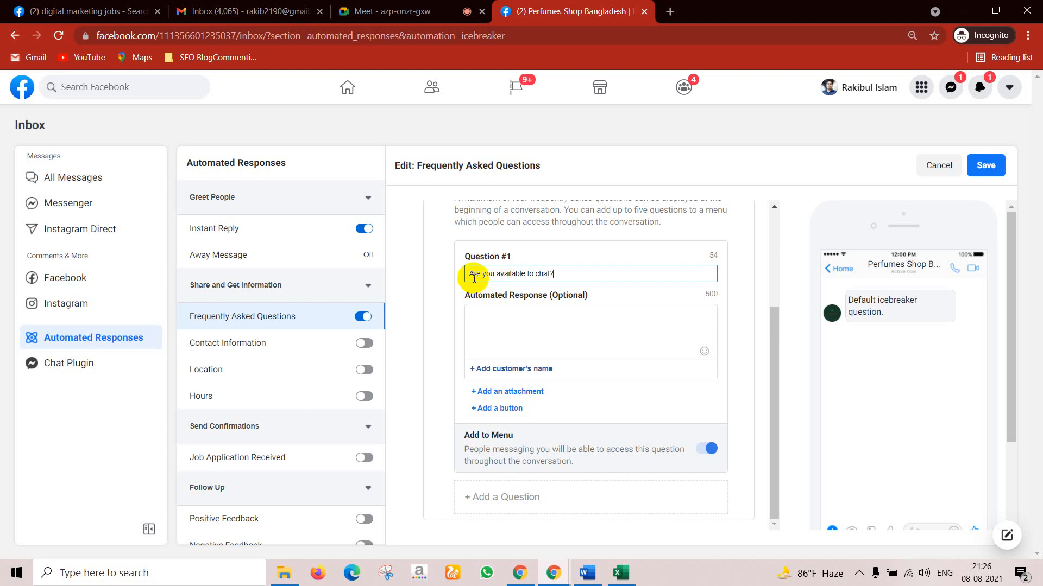
Step: Add a second question slot, then view the Contact Information automated response
{"action": "left_click", "coordinate": [506, 318]}
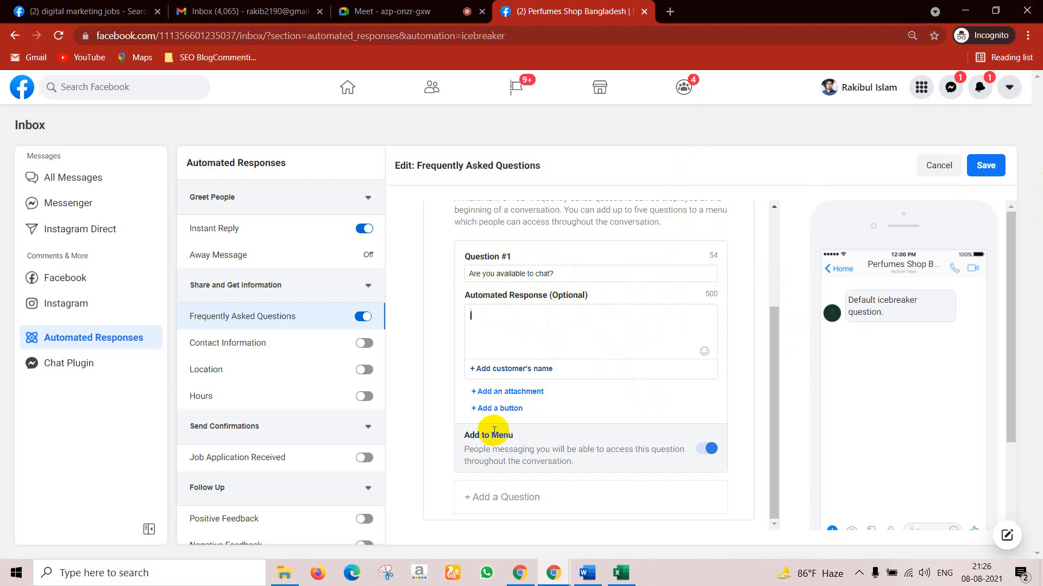
{"action": "left_click", "coordinate": [504, 502]}
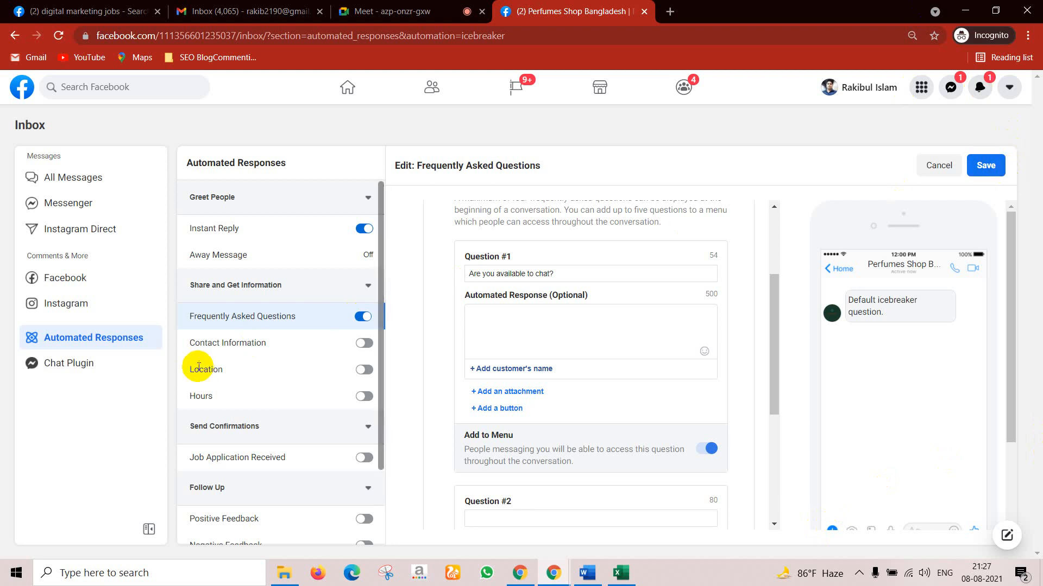
{"action": "left_click", "coordinate": [247, 346]}
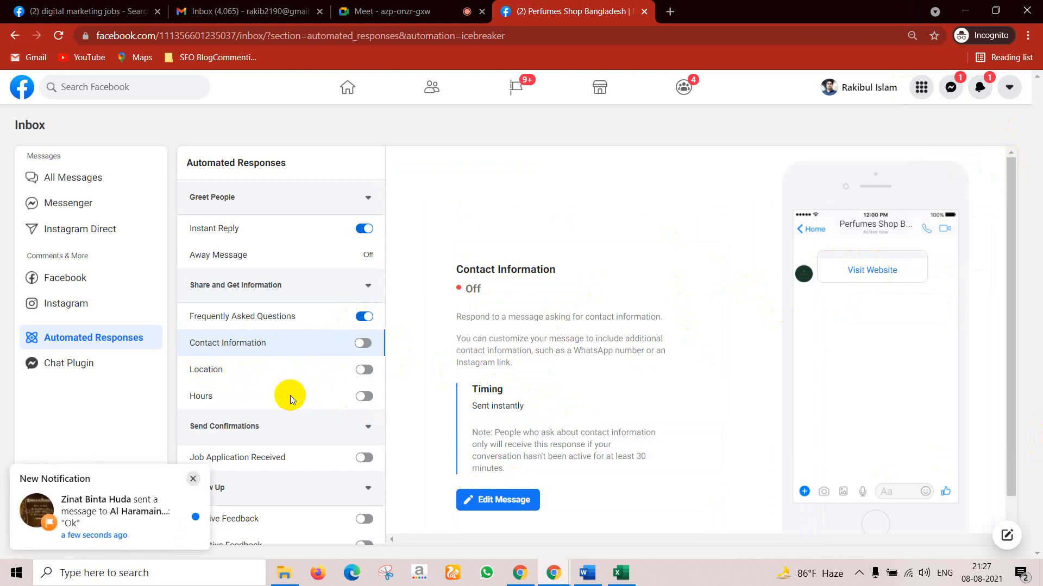
{"action": "scroll", "coordinate": [284, 441], "scroll_direction": "down", "scroll_amount": 2}
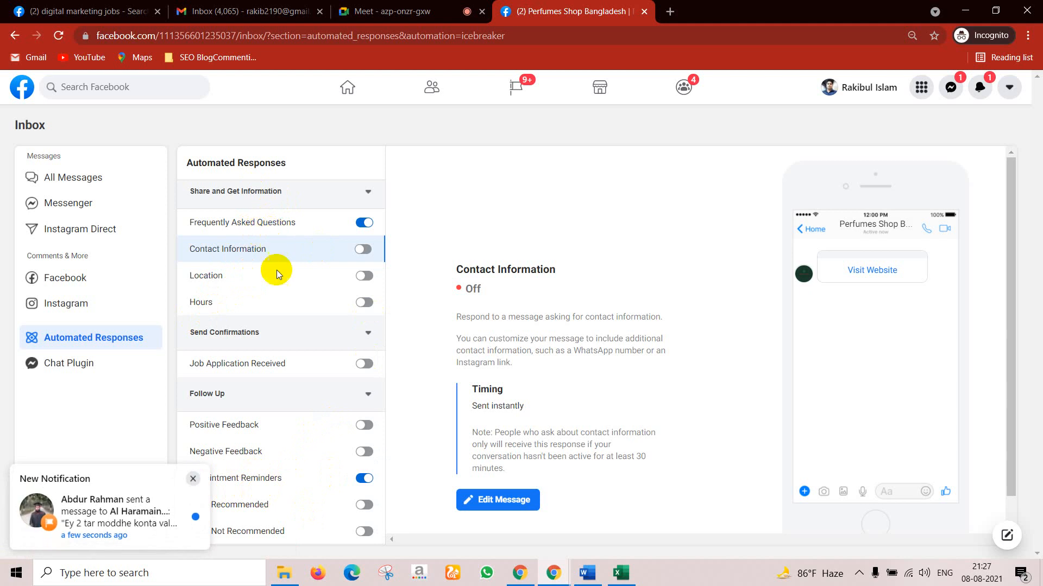
{"action": "left_click", "coordinate": [193, 479]}
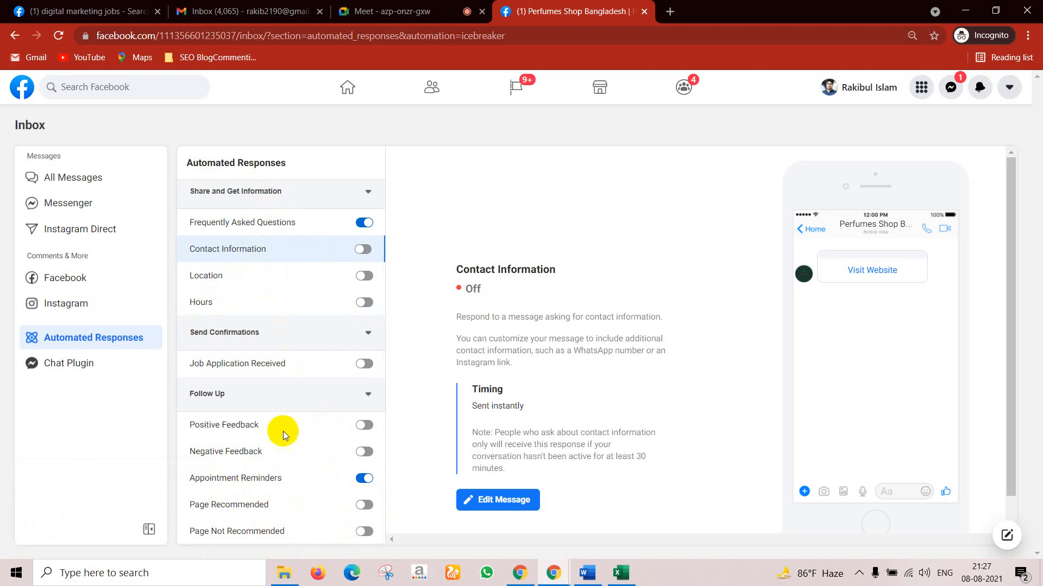
{"action": "scroll", "coordinate": [272, 342], "scroll_direction": "up", "scroll_amount": 2}
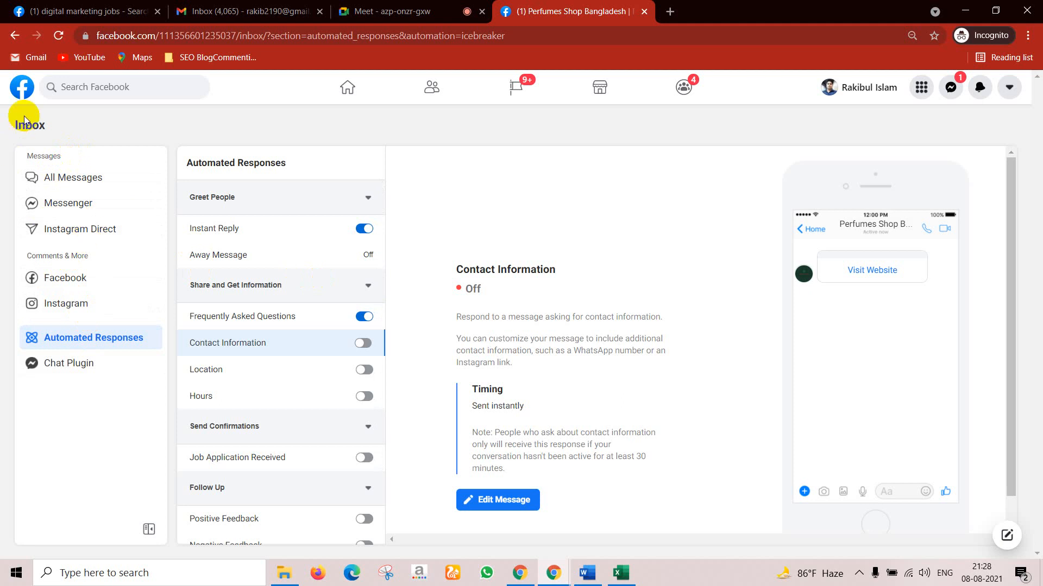
Step: Return to Page Settings and open Page Info, reviewing the Name and Username fields
{"action": "left_click", "coordinate": [14, 35]}
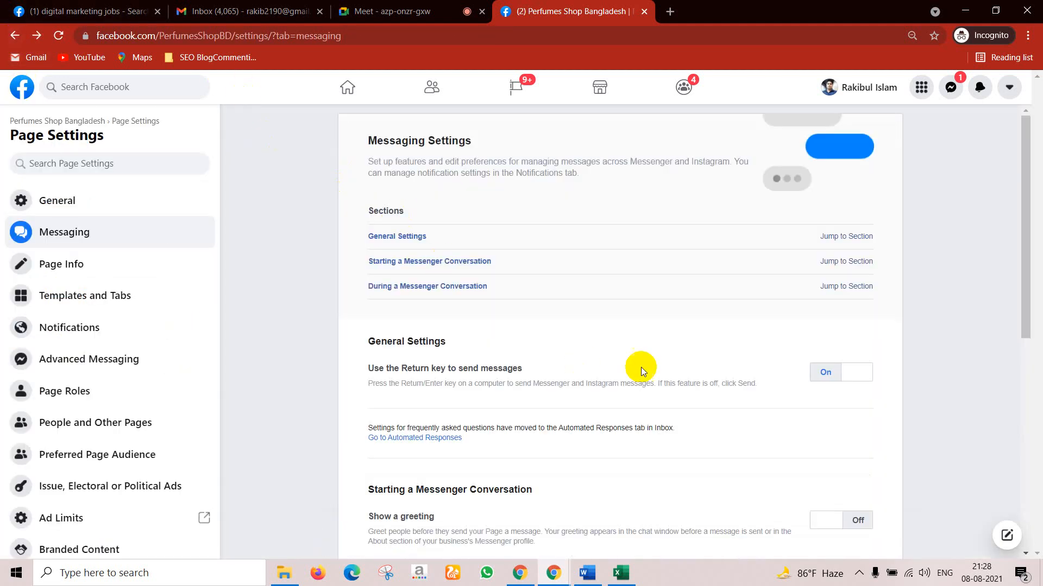
{"action": "left_click", "coordinate": [99, 270]}
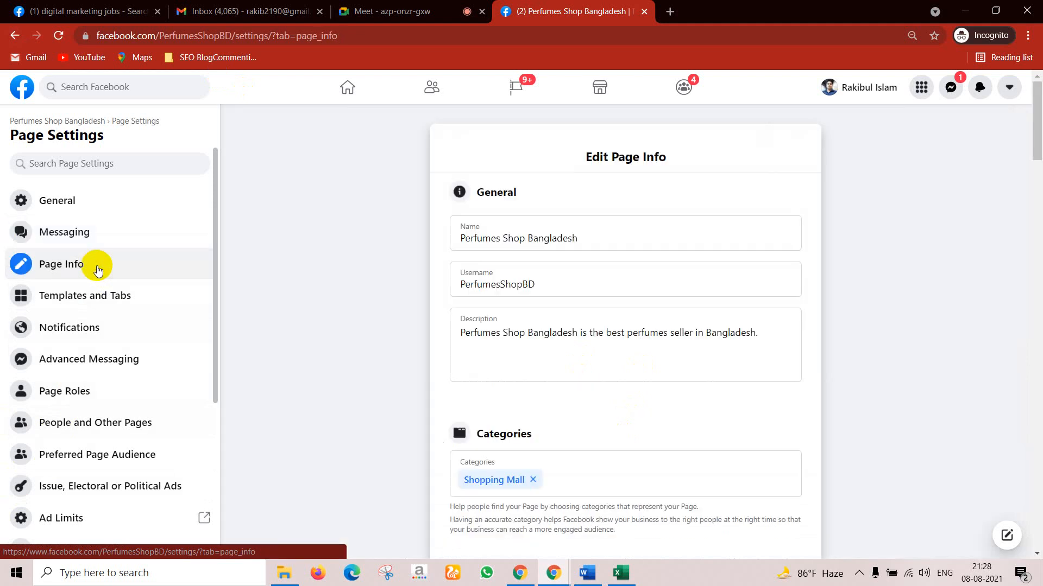
{"action": "left_click", "coordinate": [562, 236]}
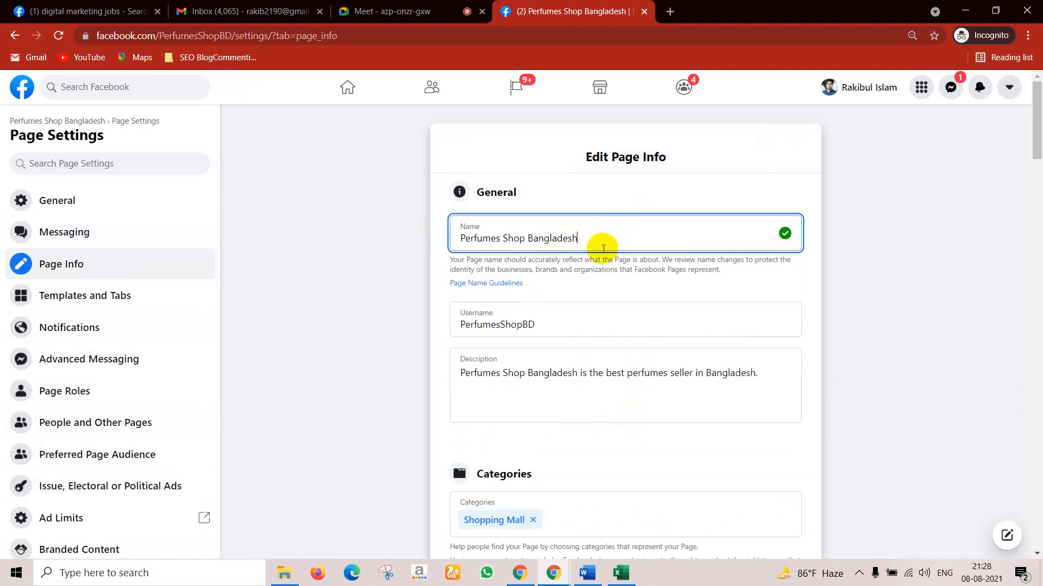
{"action": "left_click", "coordinate": [547, 305]}
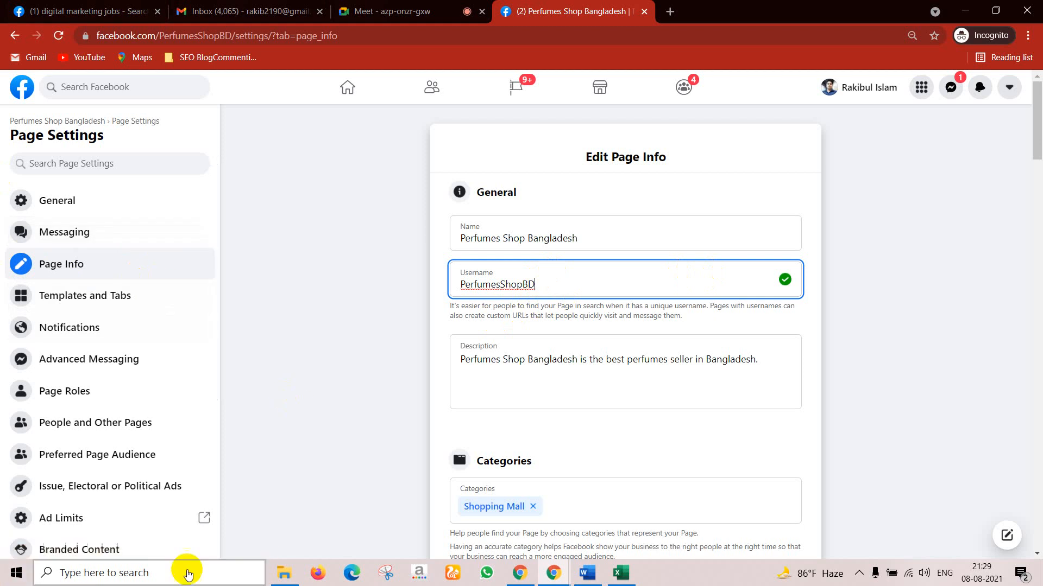
Step: Start a new line in the Perfumes Shop Bangladesh page Description
{"action": "left_click", "coordinate": [744, 365]}
{"action": "key", "text": "Return"}
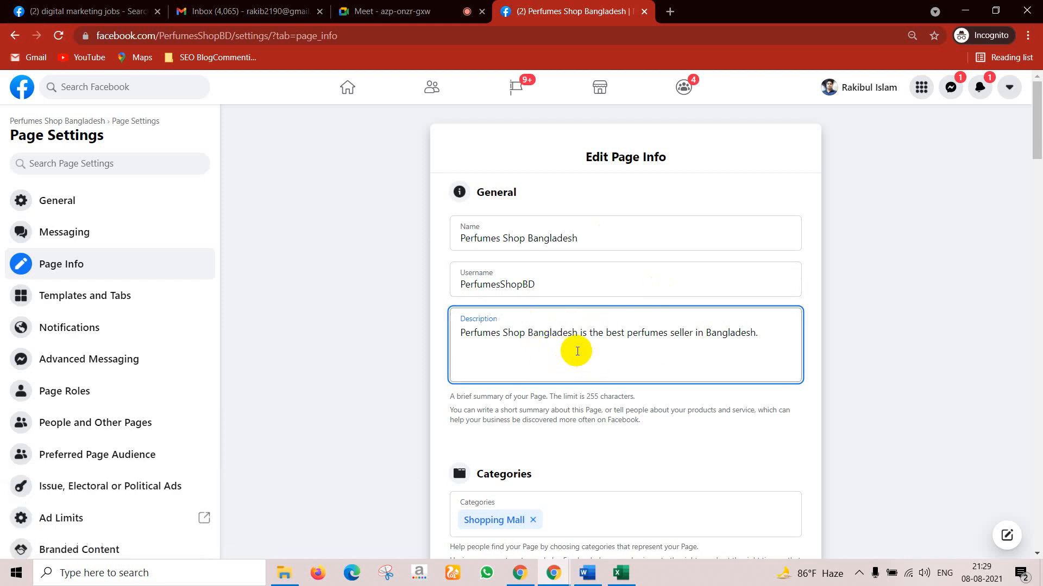
{"action": "scroll", "coordinate": [586, 358], "scroll_direction": "down", "scroll_amount": 2}
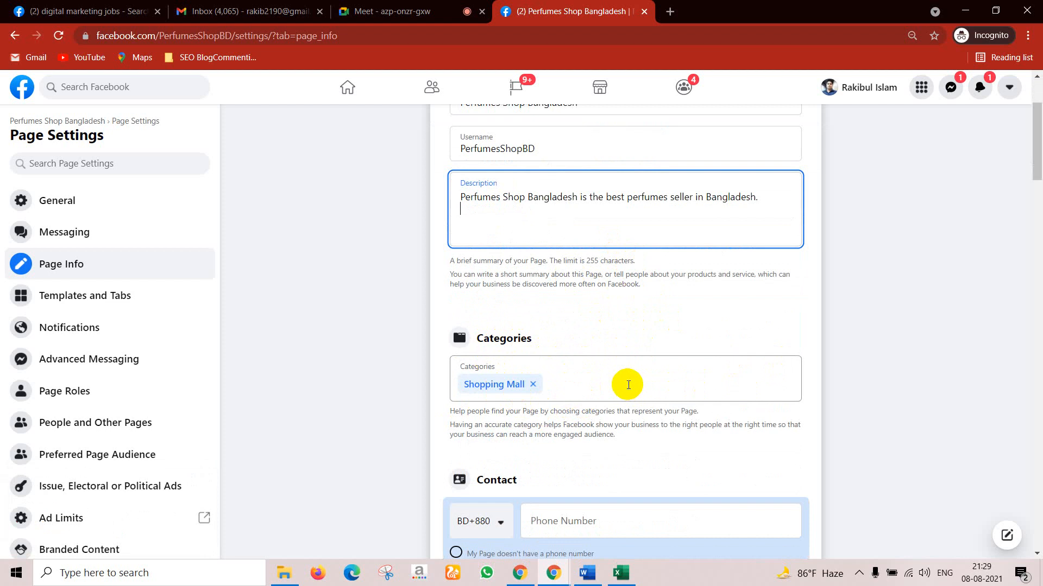
Step: Enter the page's contact phone number with the Bangladesh +880 country code
{"action": "left_click", "coordinate": [557, 387]}
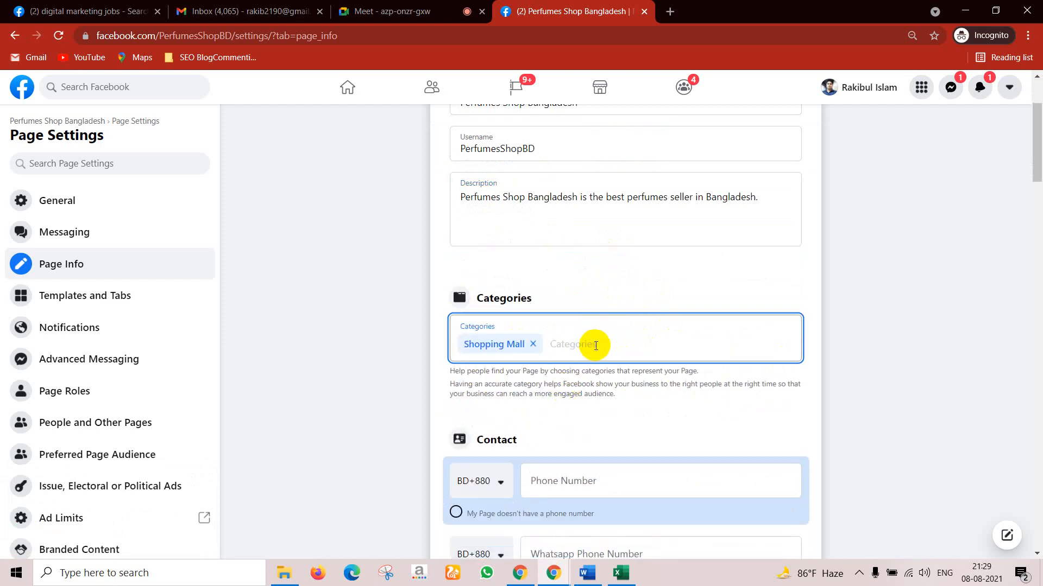
{"action": "scroll", "coordinate": [618, 405], "scroll_direction": "down", "scroll_amount": 2}
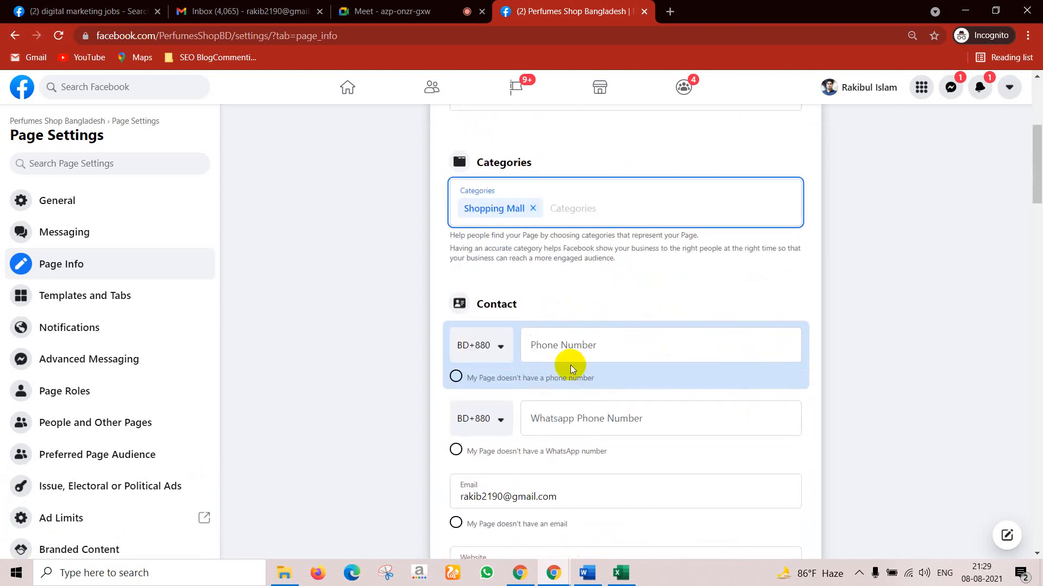
{"action": "left_click", "coordinate": [500, 348]}
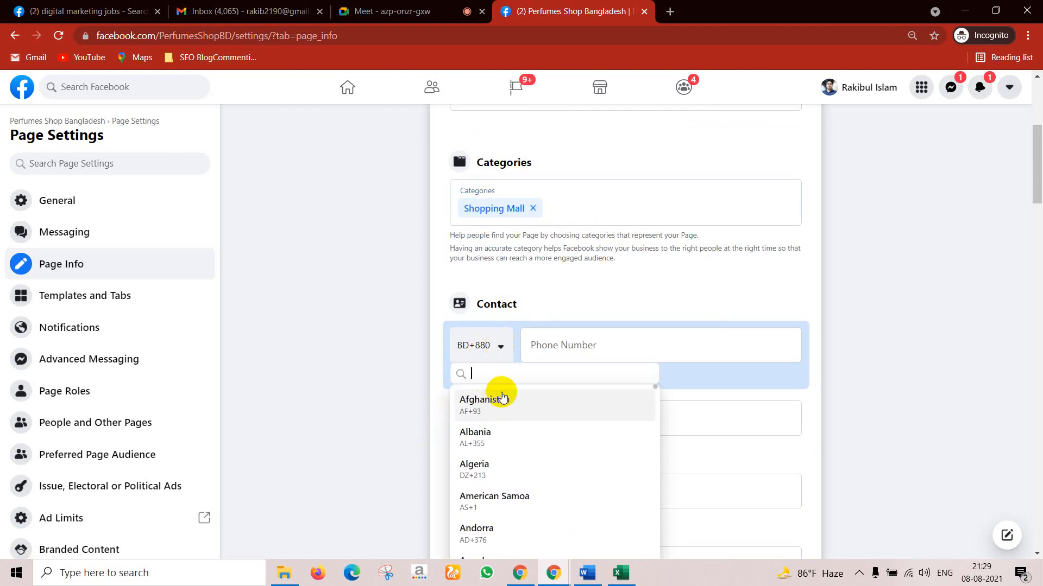
{"action": "type", "text": "ba"}
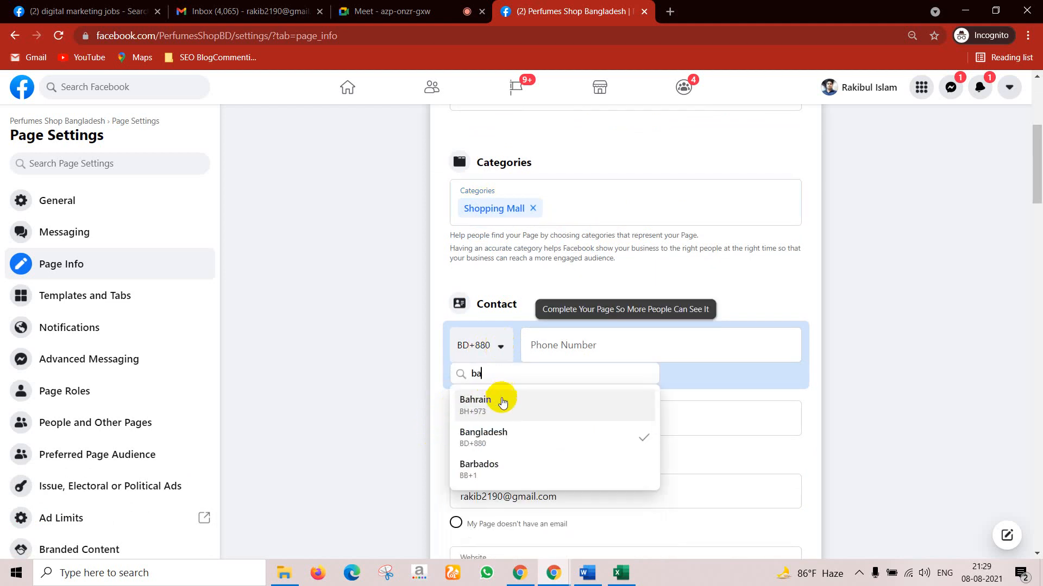
{"action": "left_click", "coordinate": [498, 433]}
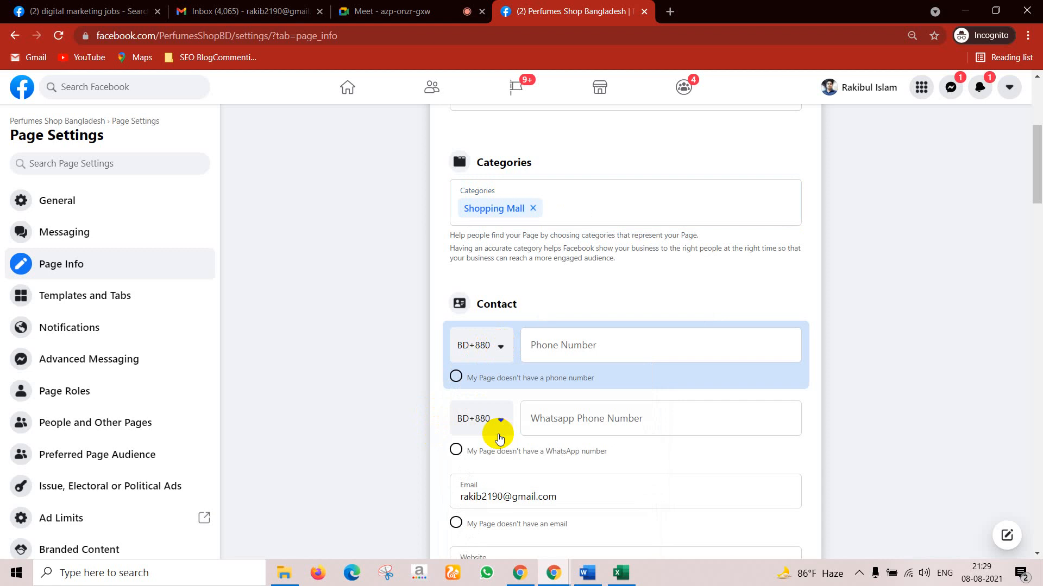
{"action": "left_click", "coordinate": [589, 347]}
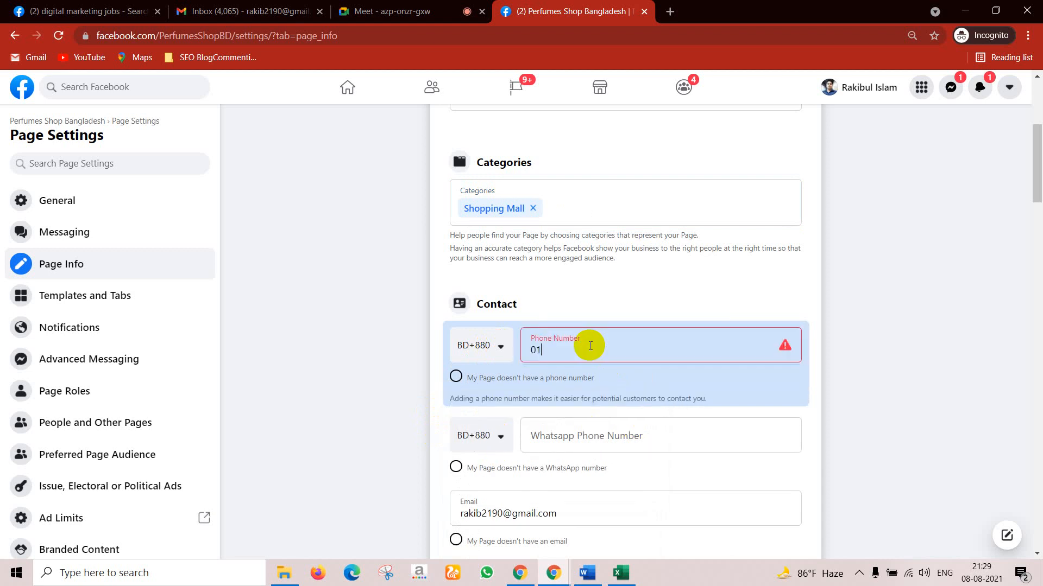
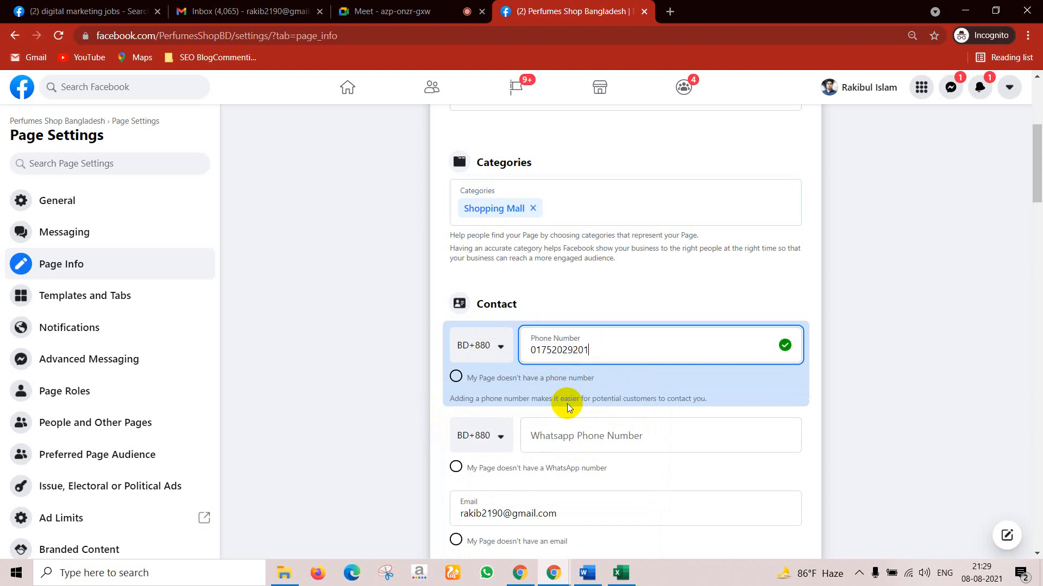
Step: Leave the WhatsApp number empty, removing the m.me link pasted into it
{"action": "left_click", "coordinate": [562, 437]}
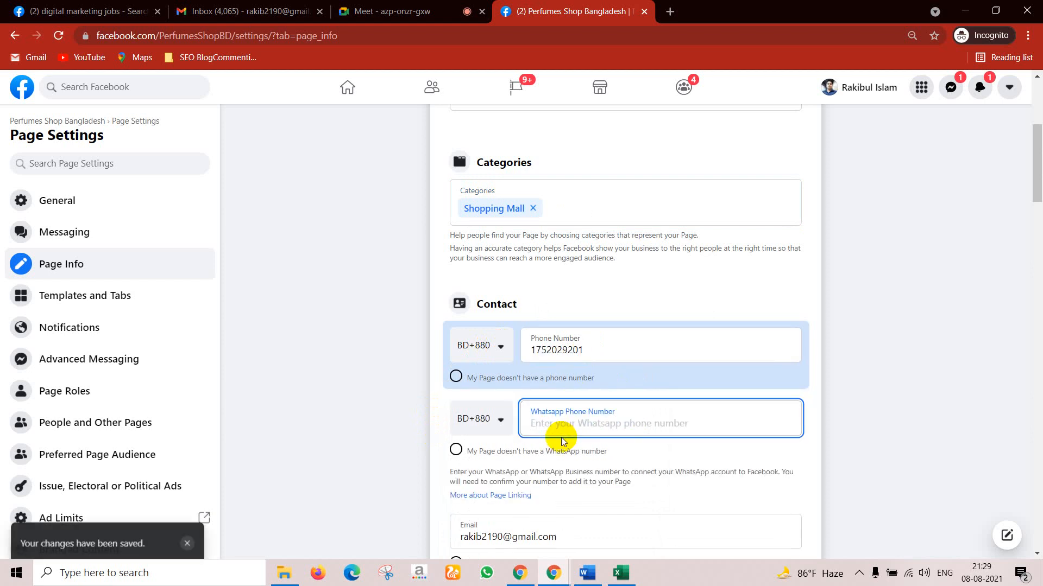
{"action": "type", "text": "m.me/PerfumesShopBD"}
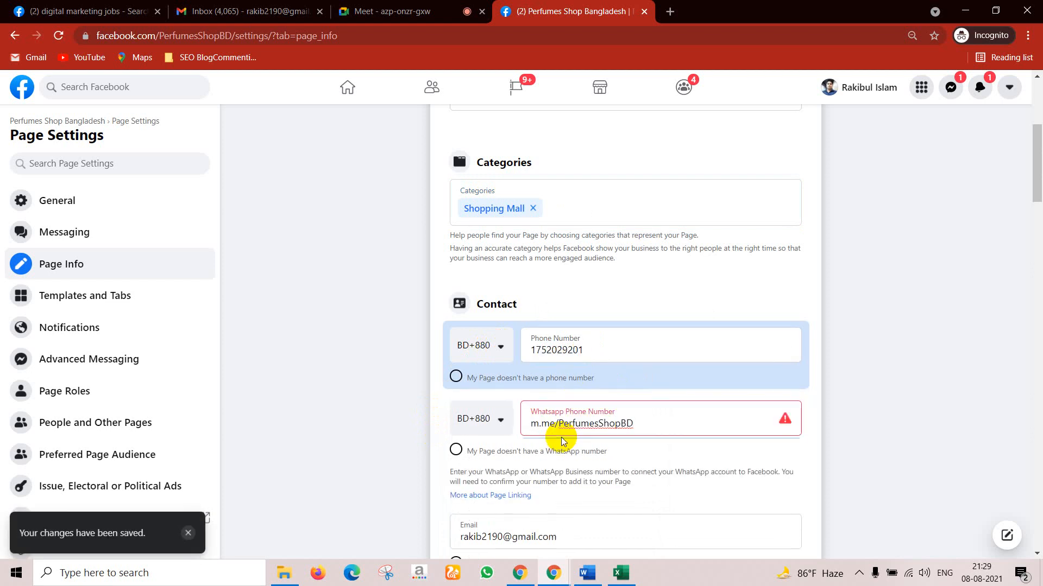
{"action": "key", "text": "BackSpace"}
{"action": "key", "text": "BackSpace"}
{"action": "key", "text": "BackSpace"}
{"action": "key", "text": "BackSpace"}
{"action": "key", "text": "BackSpace"}
{"action": "key", "text": "BackSpace"}
{"action": "key", "text": "BackSpace"}
{"action": "key", "text": "BackSpace"}
{"action": "key", "text": "BackSpace"}
{"action": "key", "text": "BackSpace"}
{"action": "key", "text": "BackSpace"}
{"action": "key", "text": "BackSpace"}
{"action": "key", "text": "BackSpace"}
{"action": "key", "text": "BackSpace"}
{"action": "key", "text": "BackSpace"}
{"action": "key", "text": "BackSpace"}
{"action": "key", "text": "BackSpace"}
{"action": "key", "text": "BackSpace"}
{"action": "key", "text": "BackSpace"}
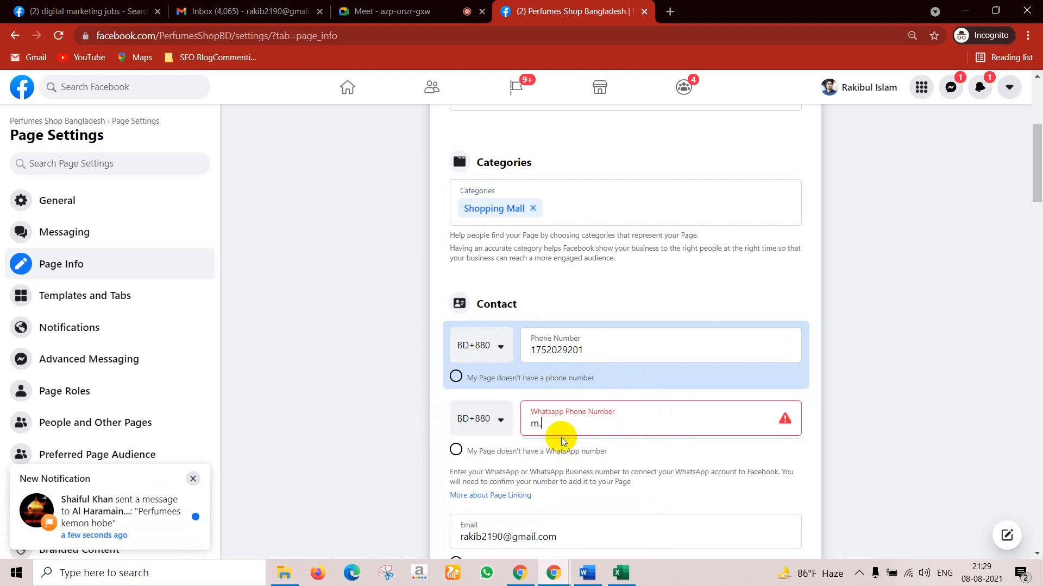
{"action": "left_click", "coordinate": [672, 9]}
Step: Open the Al Haramain Perfumes Bangladesh shop site in a new tab and copy its web address
{"action": "type", "text": "al"}
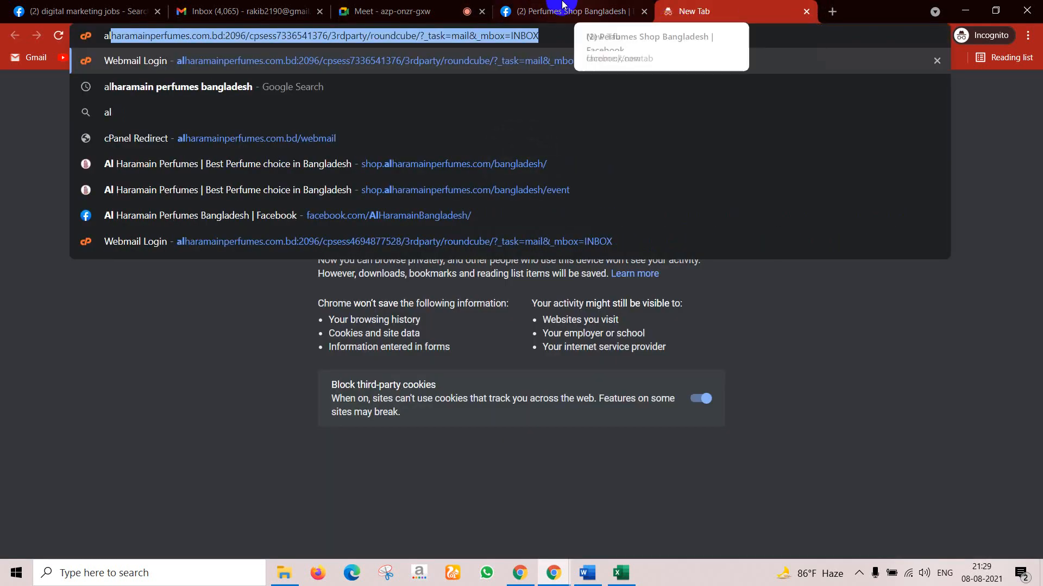
{"action": "left_click", "coordinate": [186, 93]}
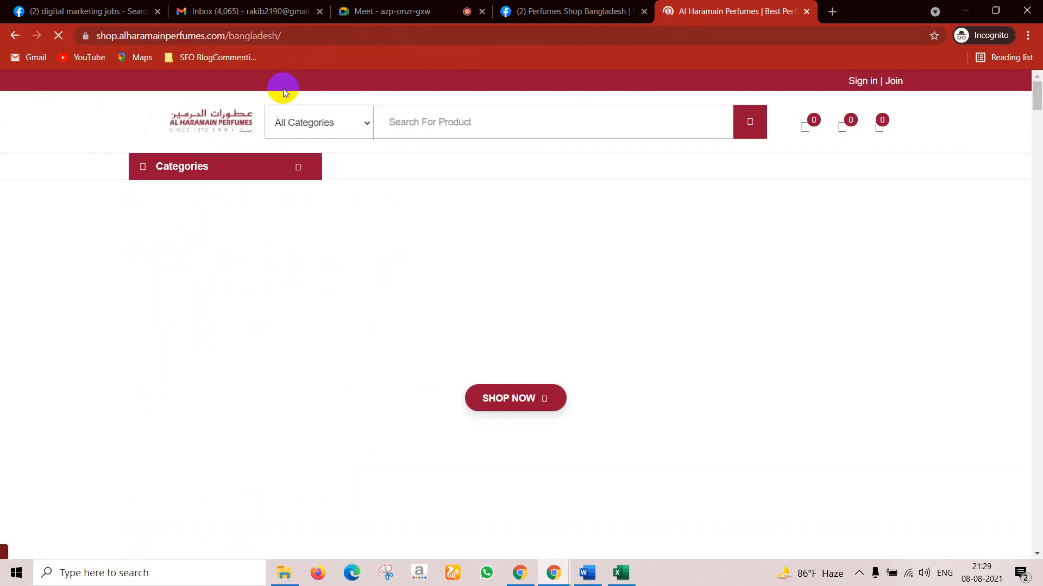
{"action": "left_click", "coordinate": [282, 34]}
{"action": "key", "text": "ctrl+c"}
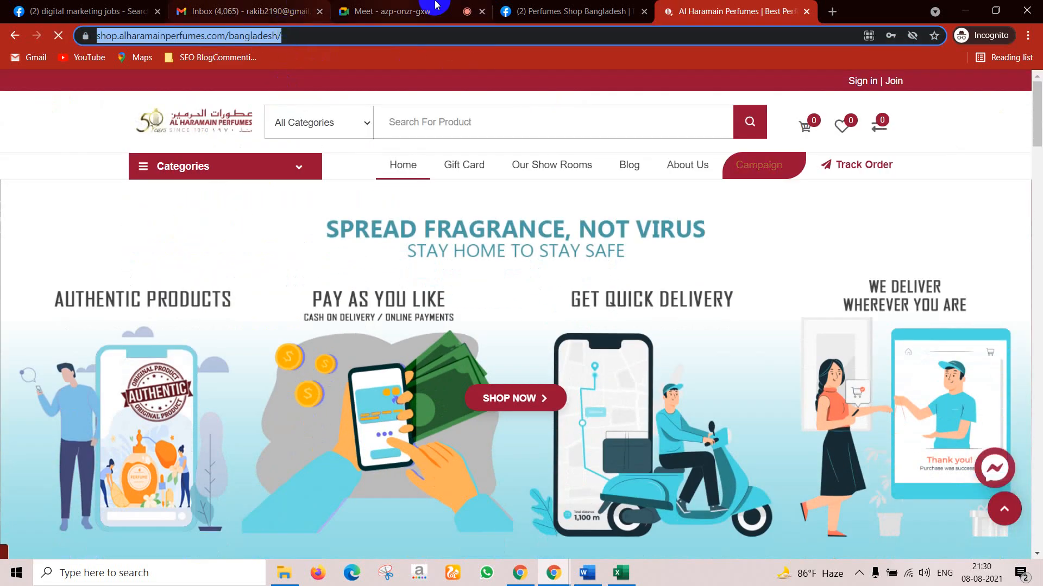
{"action": "left_click", "coordinate": [570, 11]}
{"action": "left_click", "coordinate": [470, 327]}
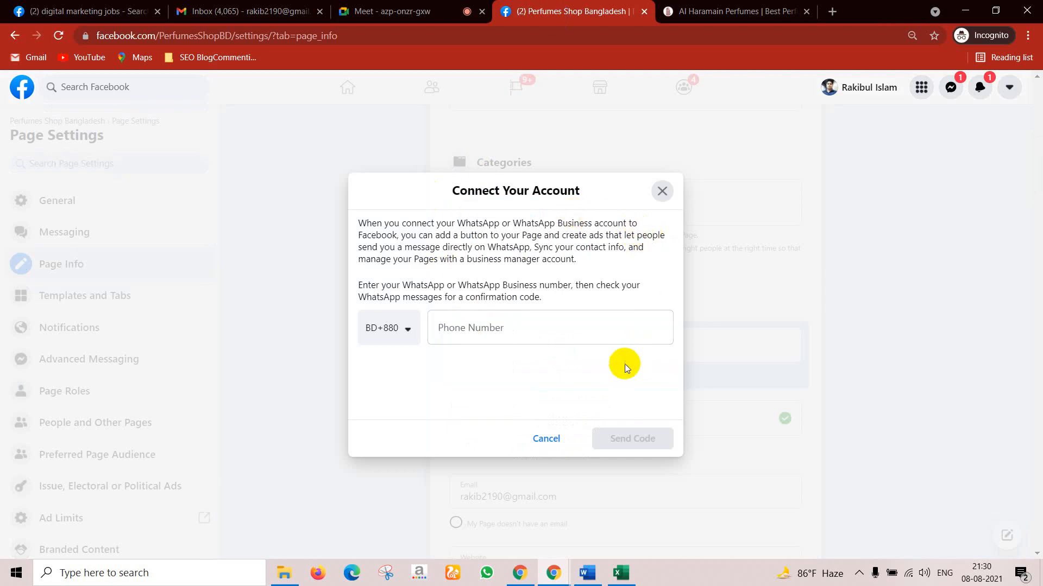
Step: Back on Facebook, cancel the WhatsApp Connect Your Account prompt
{"action": "left_click", "coordinate": [284, 6]}
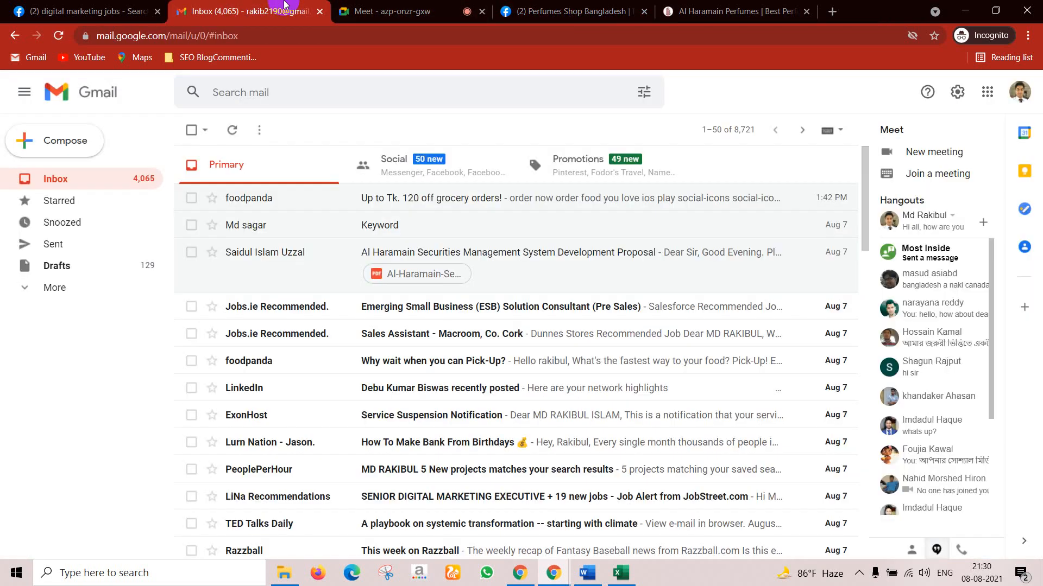
{"action": "left_click", "coordinate": [755, 11]}
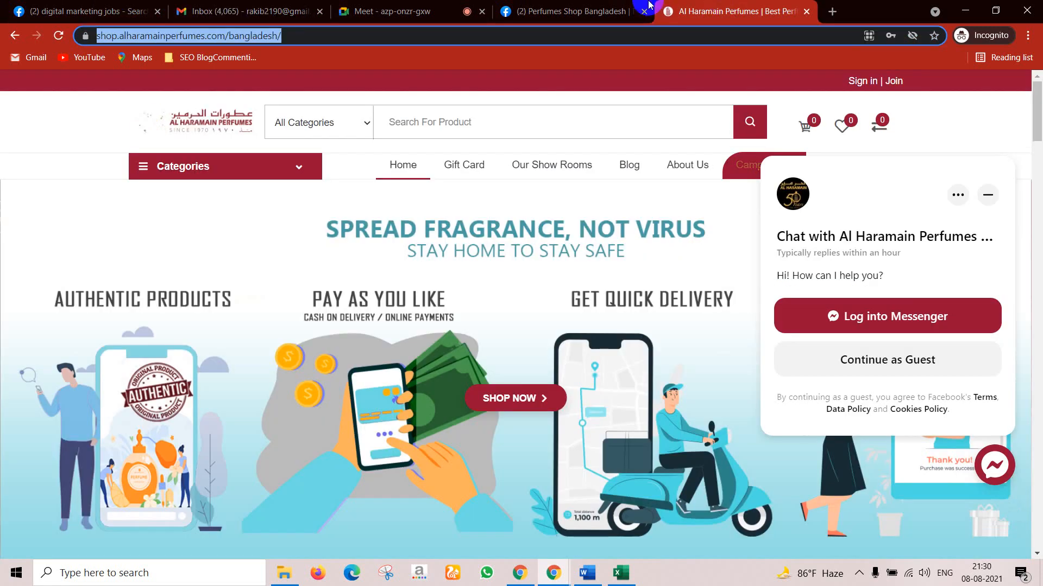
{"action": "left_click", "coordinate": [649, 5]}
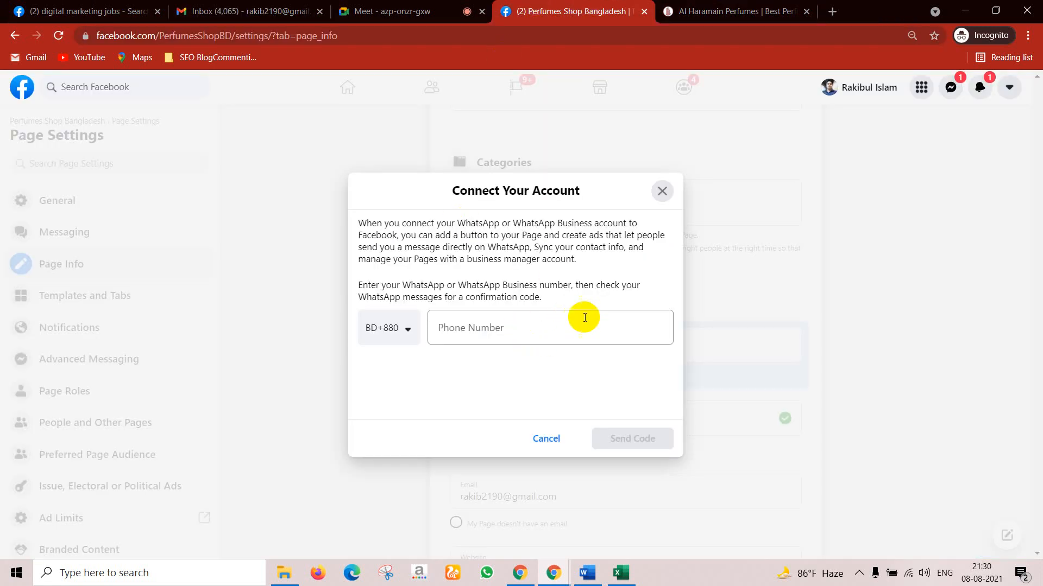
{"action": "left_click", "coordinate": [544, 437]}
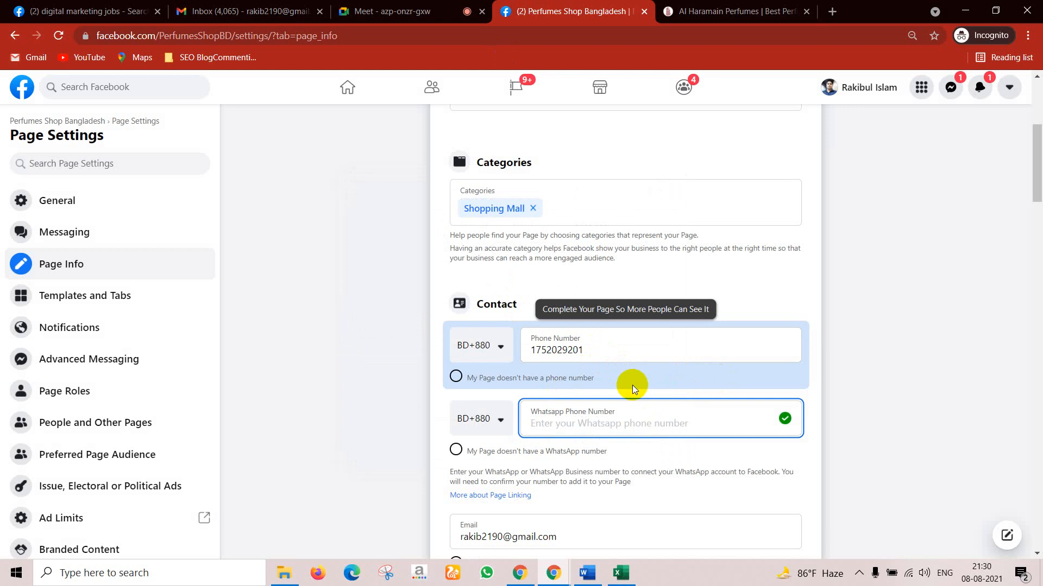
Step: Erase the shop address wrongly pasted into the WhatsApp number field
{"action": "key", "text": "ctrl+v"}
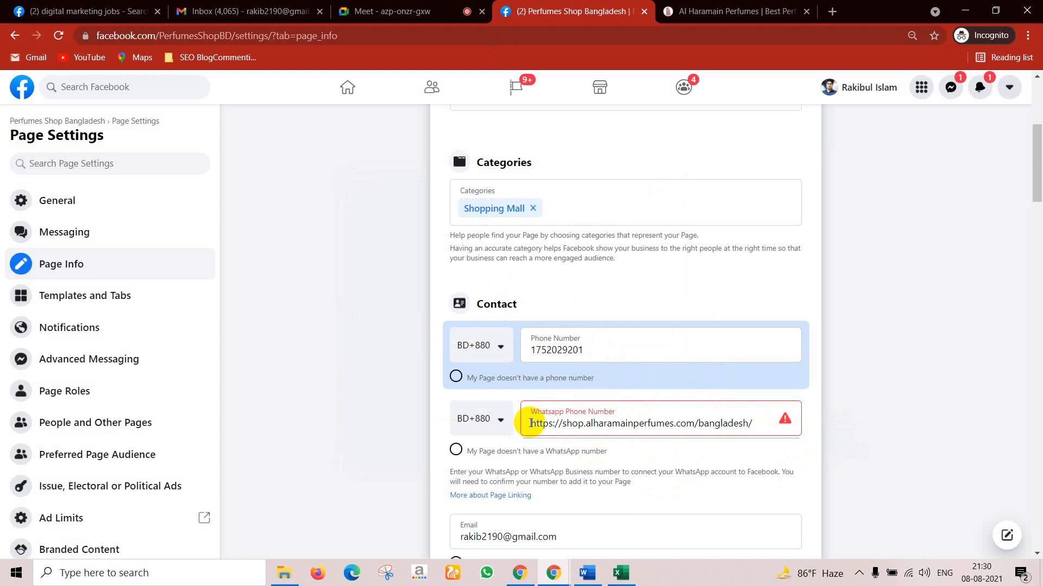
{"action": "left_click", "coordinate": [799, 406]}
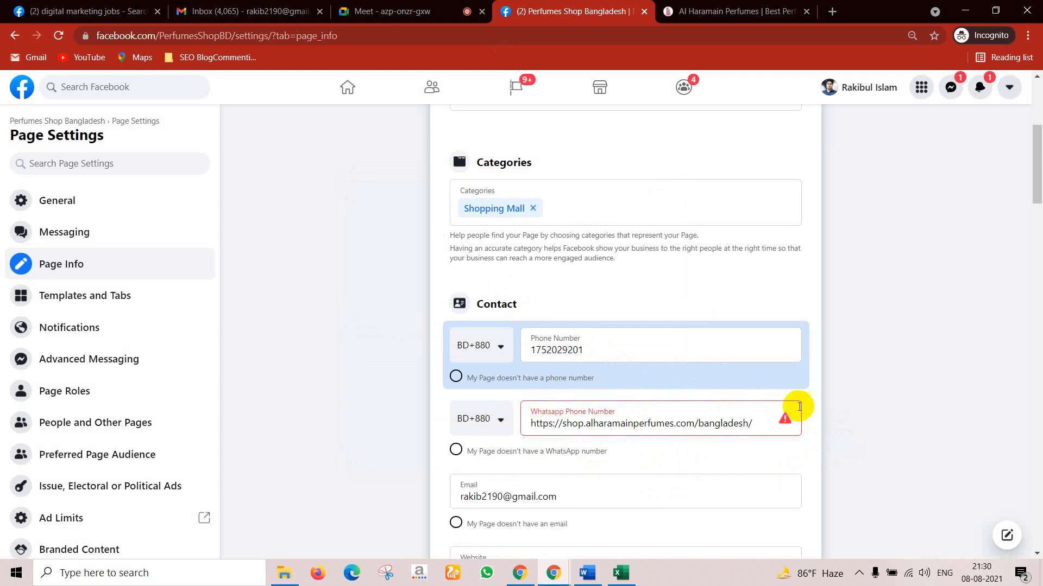
{"action": "left_click", "coordinate": [759, 430]}
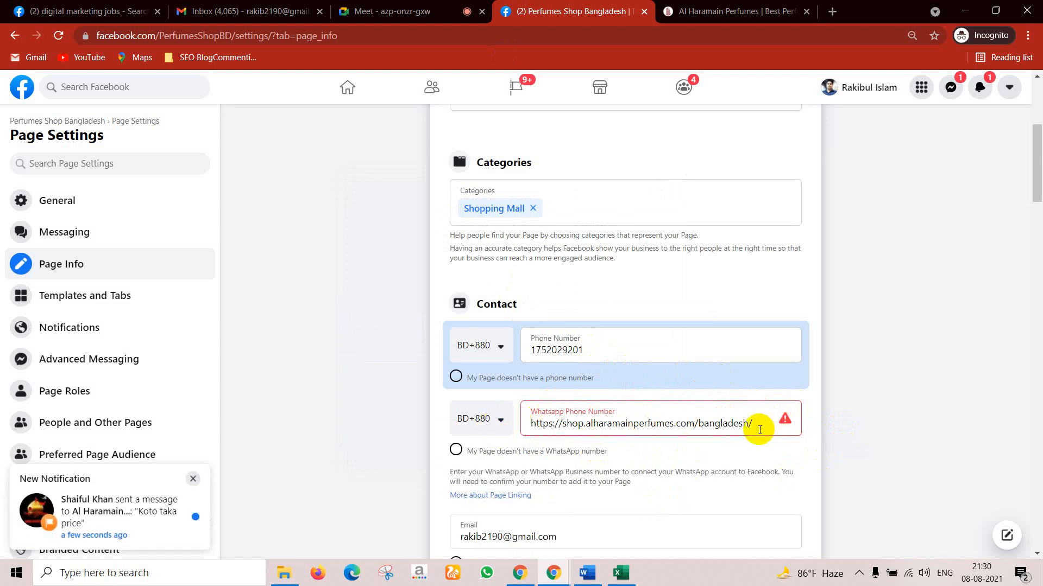
{"action": "key", "text": "BackSpace"}
{"action": "key", "text": "BackSpace"}
{"action": "key", "text": "BackSpace"}
{"action": "key", "text": "BackSpace"}
{"action": "key", "text": "BackSpace"}
{"action": "key", "text": "BackSpace"}
{"action": "key", "text": "BackSpace"}
{"action": "key", "text": "BackSpace"}
{"action": "key", "text": "BackSpace"}
{"action": "key", "text": "BackSpace"}
{"action": "key", "text": "BackSpace"}
{"action": "key", "text": "BackSpace"}
{"action": "key", "text": "BackSpace"}
{"action": "key", "text": "BackSpace"}
{"action": "key", "text": "BackSpace"}
{"action": "key", "text": "BackSpace"}
{"action": "key", "text": "BackSpace"}
{"action": "key", "text": "BackSpace"}
{"action": "key", "text": "BackSpace"}
{"action": "key", "text": "BackSpace"}
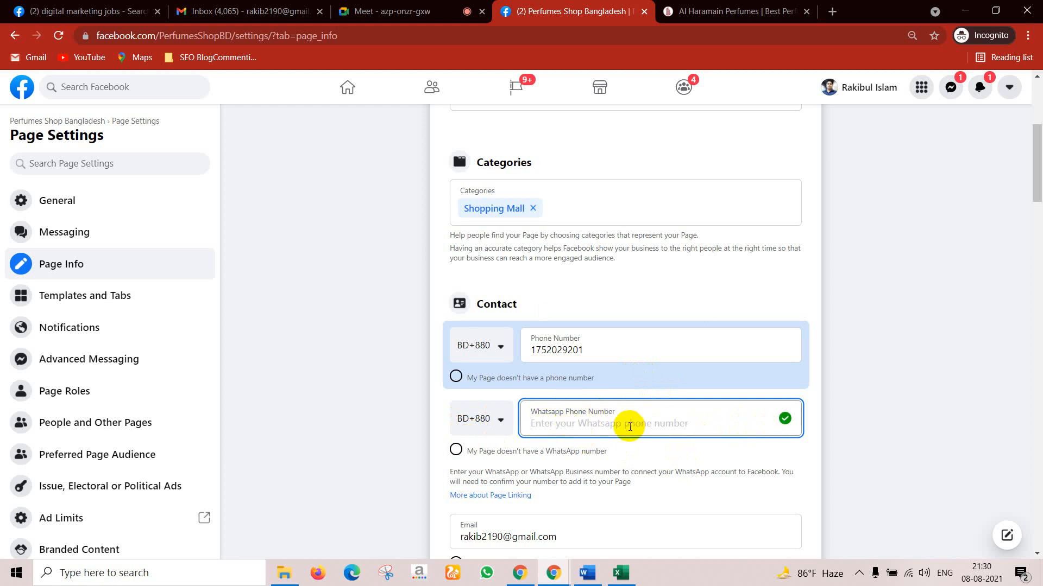
{"action": "scroll", "coordinate": [591, 513], "scroll_direction": "down", "scroll_amount": 1}
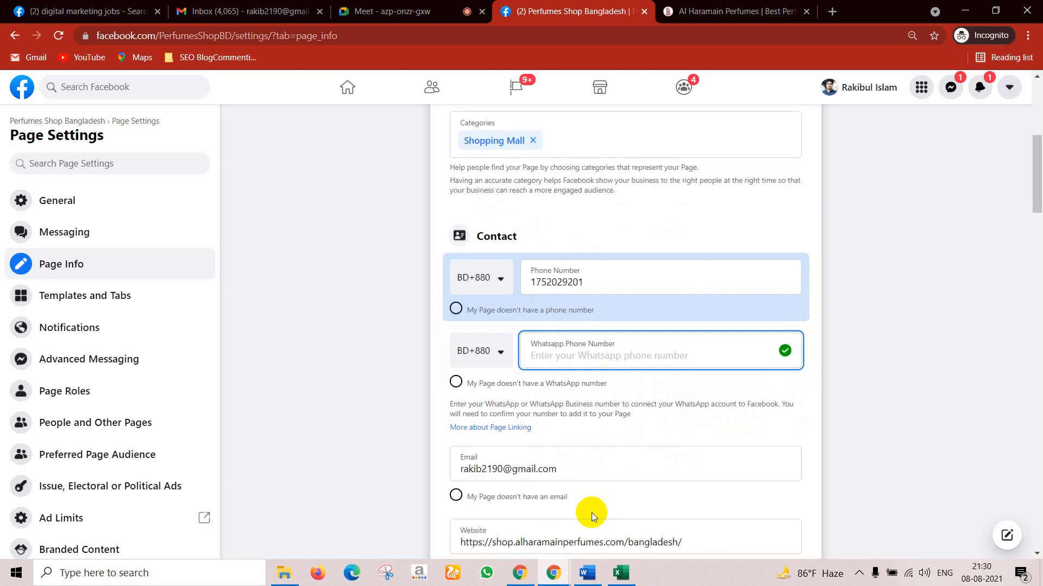
Step: Dismiss the WhatsApp account connection prompt that popped up again
{"action": "scroll", "coordinate": [589, 508], "scroll_direction": "down", "scroll_amount": 2}
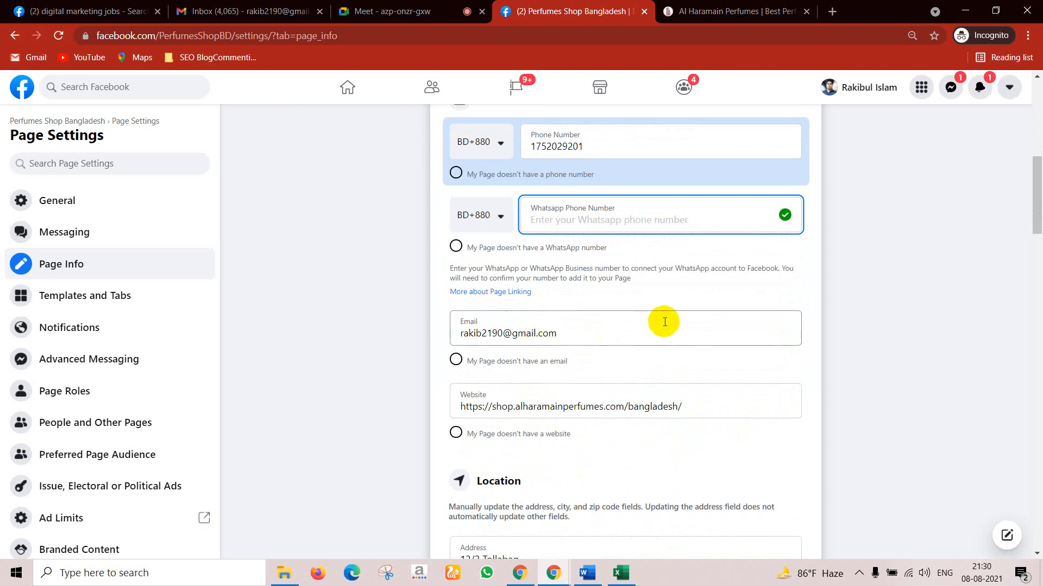
{"action": "left_click", "coordinate": [713, 411]}
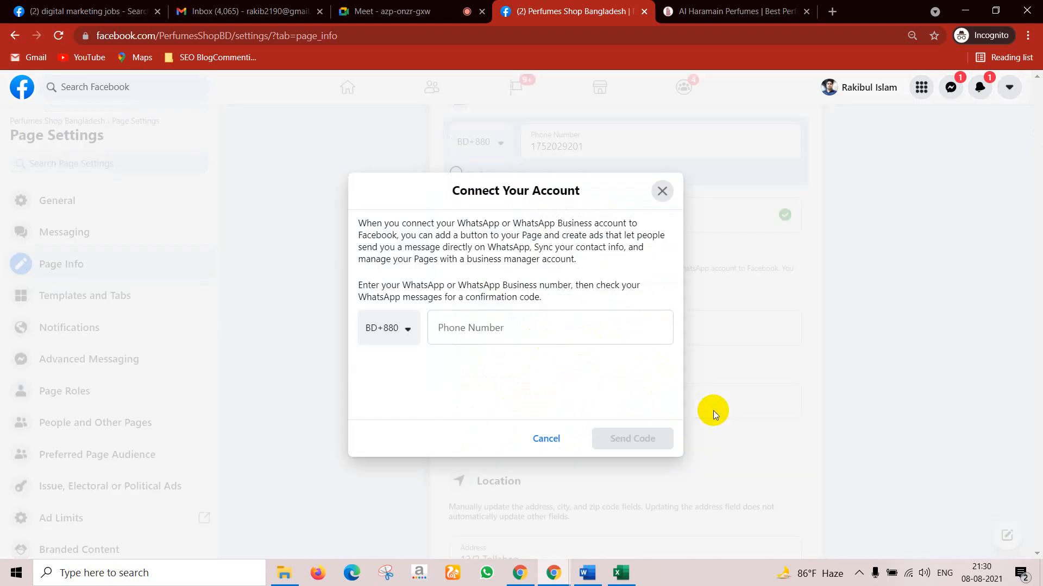
{"action": "left_click", "coordinate": [546, 443]}
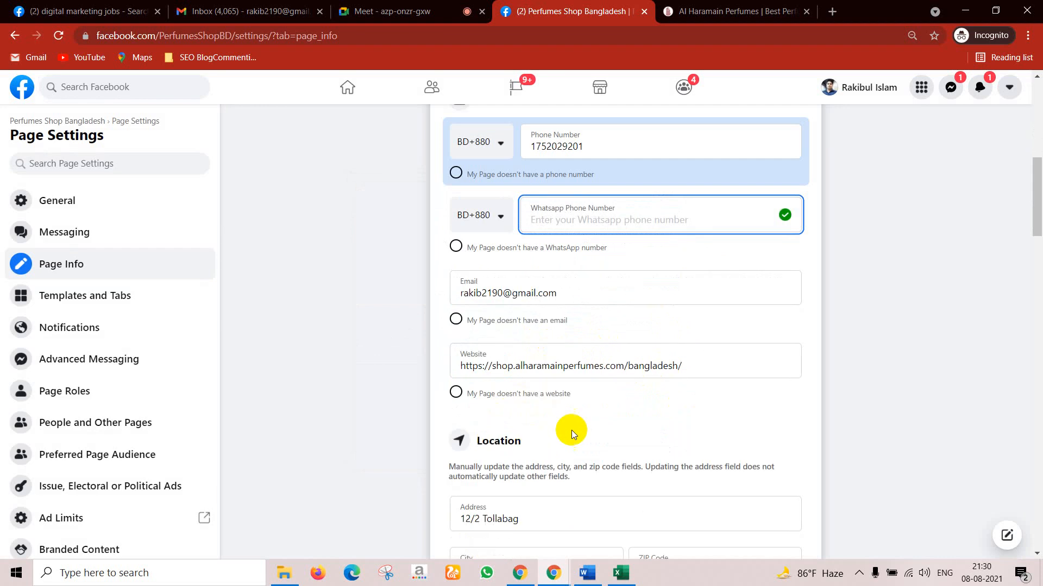
Step: Move past the empty Service Area to the Hours section, currently Always Open
{"action": "scroll", "coordinate": [634, 441], "scroll_direction": "down", "scroll_amount": 2}
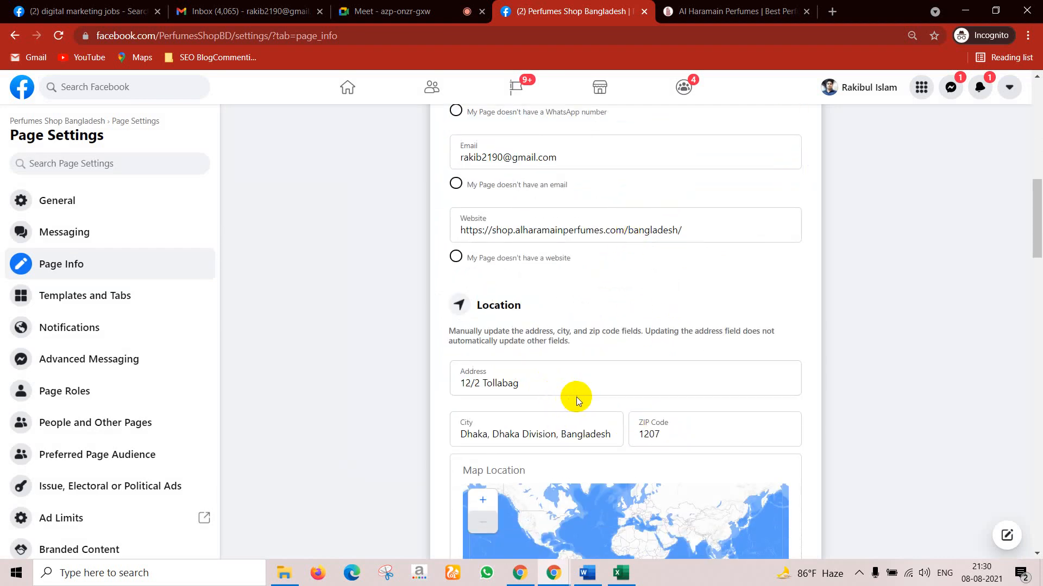
{"action": "scroll", "coordinate": [629, 412], "scroll_direction": "down", "scroll_amount": 2}
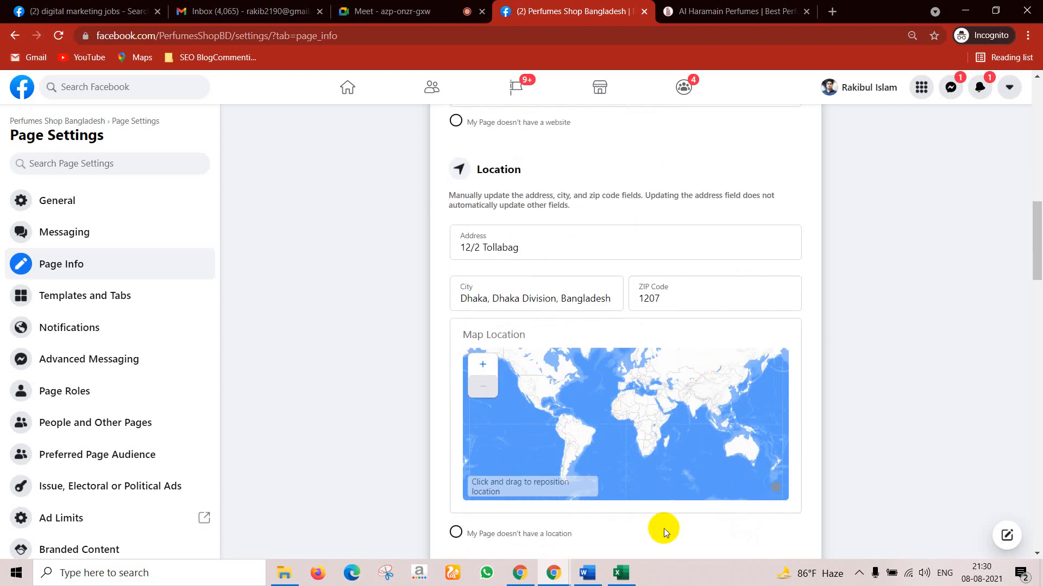
{"action": "scroll", "coordinate": [659, 533], "scroll_direction": "down", "scroll_amount": 1}
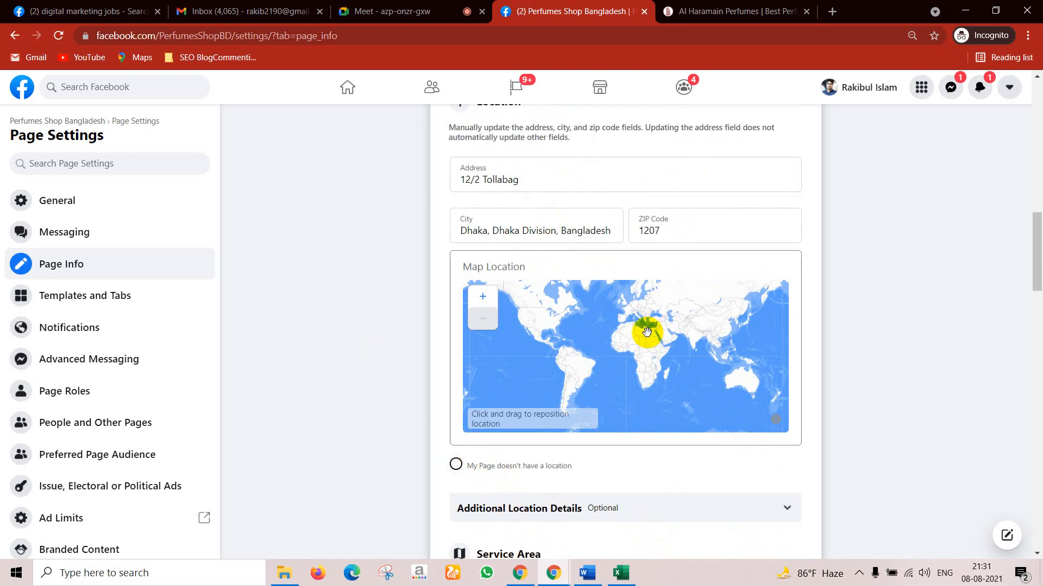
{"action": "scroll", "coordinate": [524, 520], "scroll_direction": "down", "scroll_amount": 2}
{"action": "scroll", "coordinate": [549, 516], "scroll_direction": "down", "scroll_amount": 1}
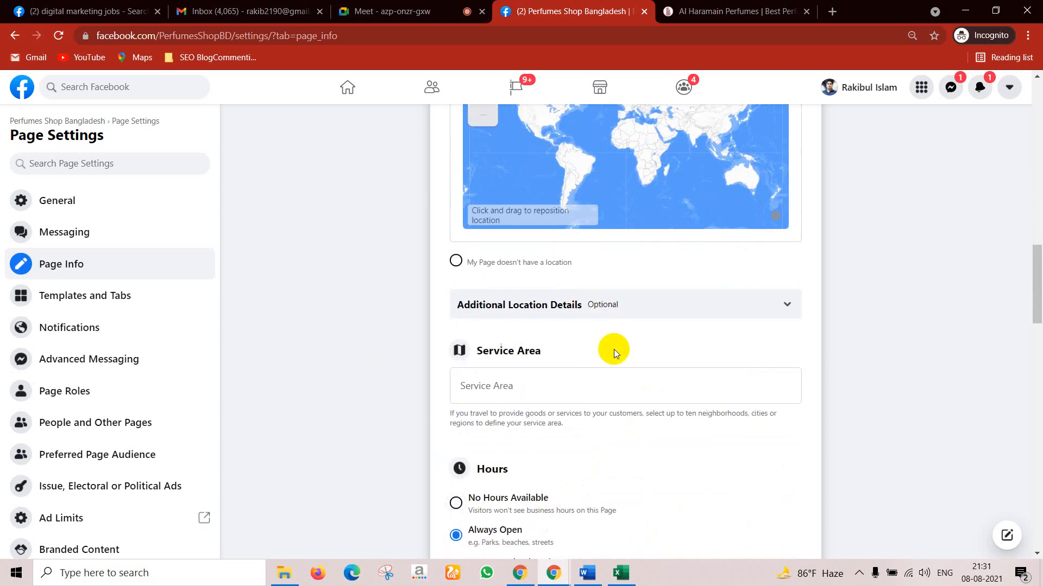
{"action": "left_click", "coordinate": [500, 391]}
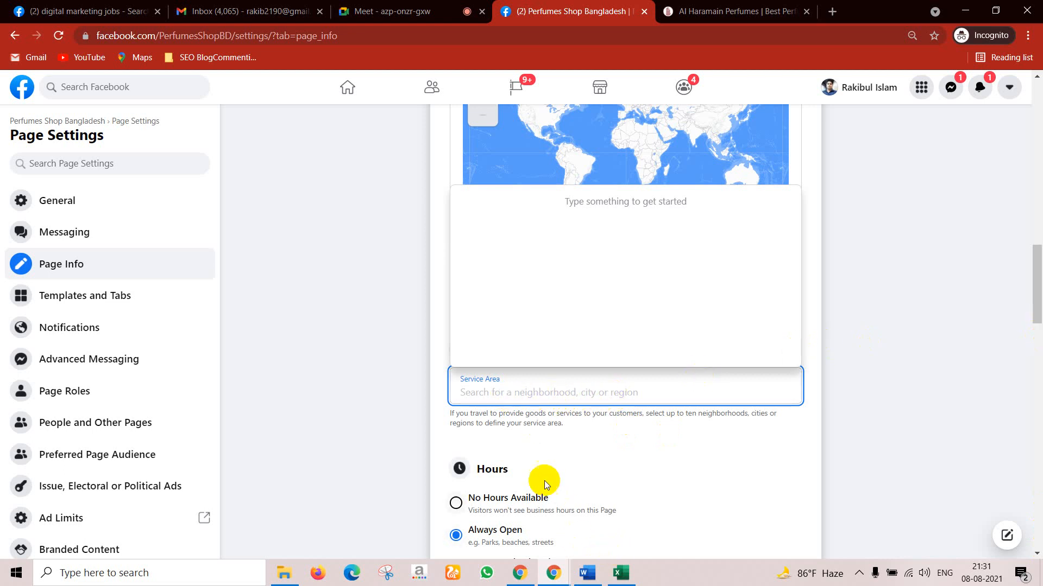
{"action": "scroll", "coordinate": [544, 480], "scroll_direction": "down", "scroll_amount": 4}
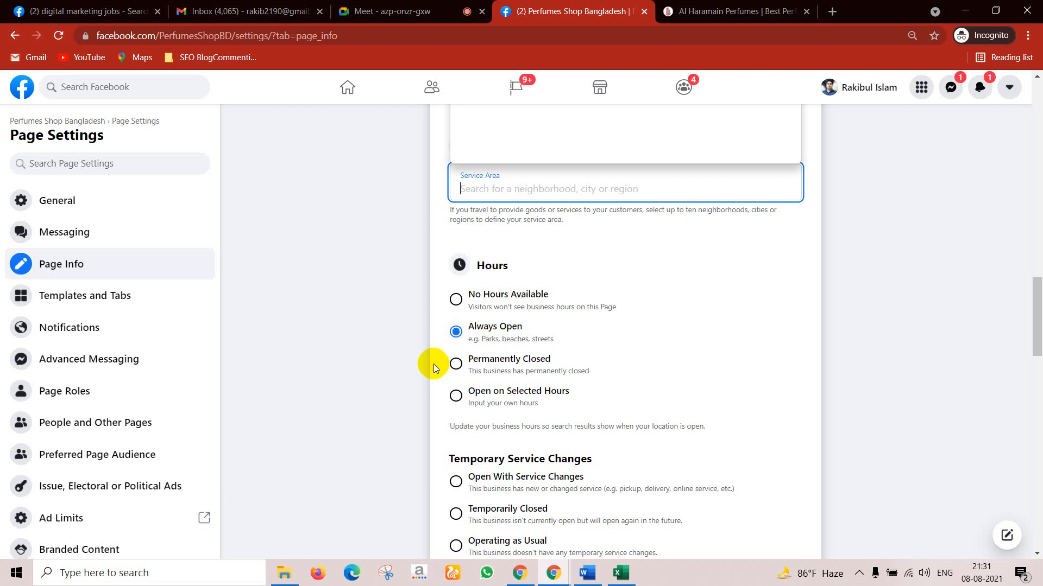
Step: Switch Hours to Open on Selected Hours and set Monday's opening time to 8:00 AM
{"action": "left_click", "coordinate": [454, 399]}
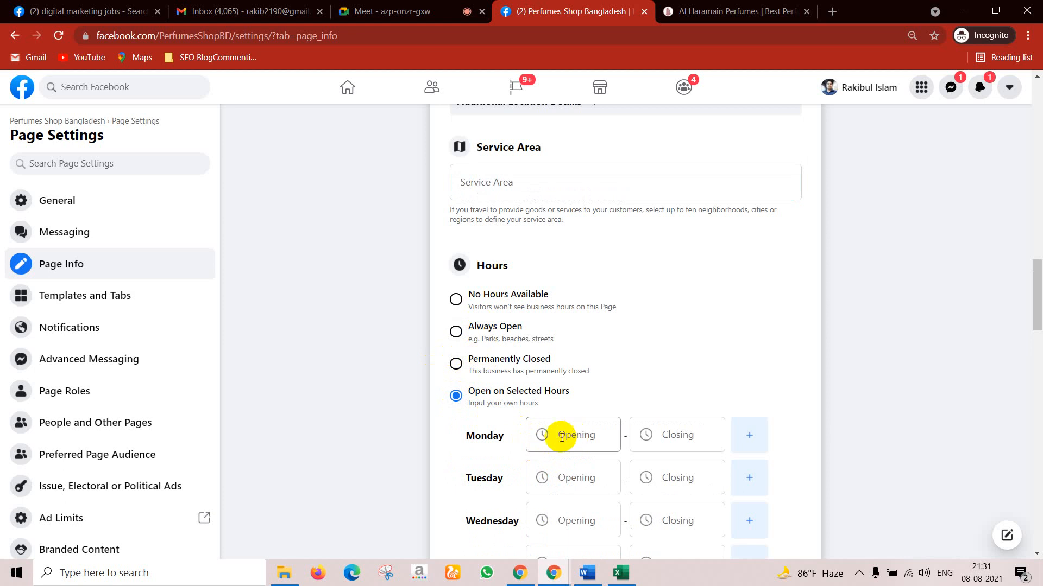
{"action": "scroll", "coordinate": [528, 457], "scroll_direction": "down", "scroll_amount": 1}
{"action": "scroll", "coordinate": [526, 456], "scroll_direction": "down", "scroll_amount": 2}
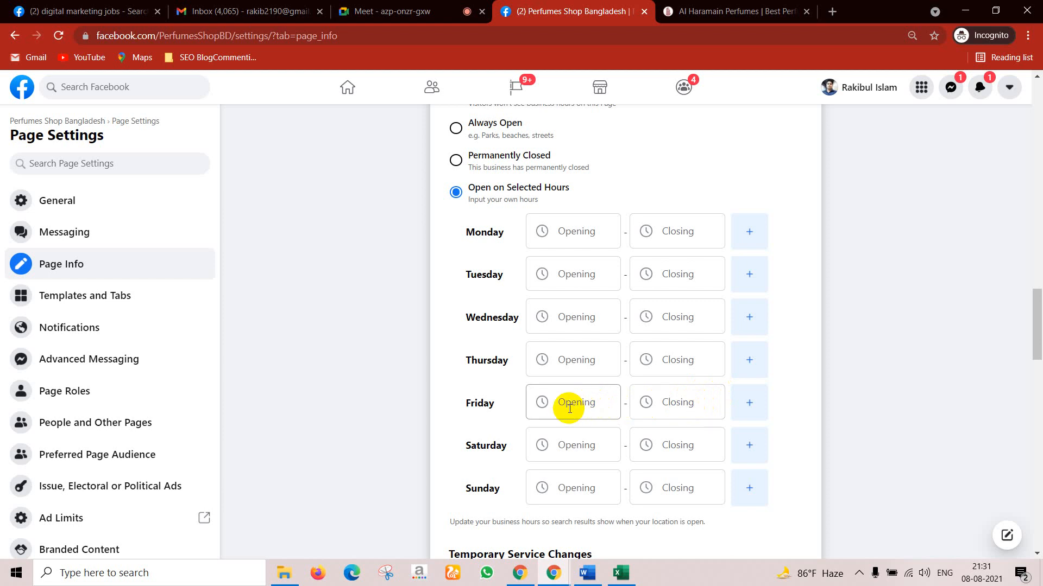
{"action": "scroll", "coordinate": [598, 336], "scroll_direction": "up", "scroll_amount": 1}
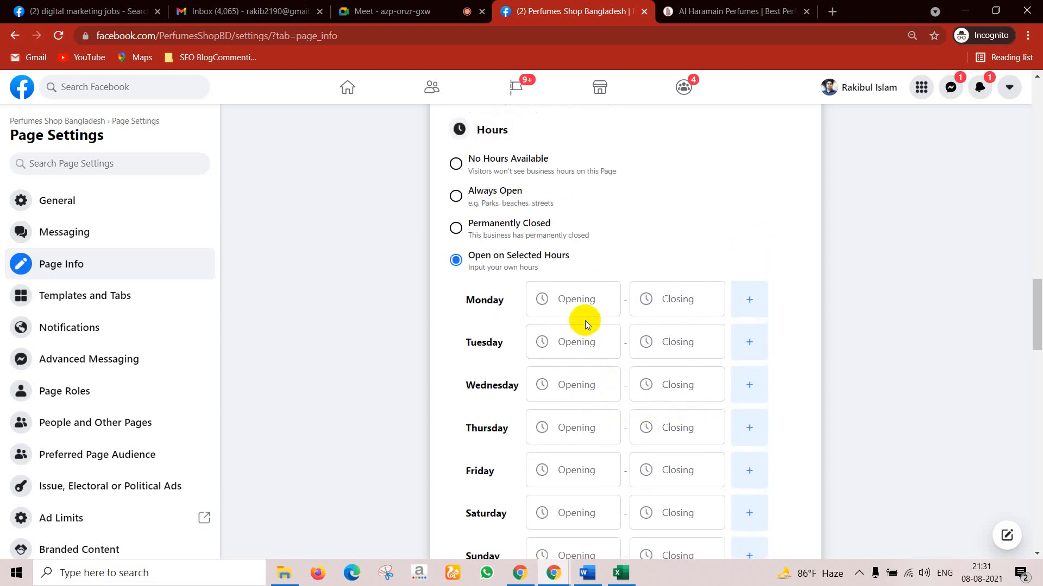
{"action": "left_click", "coordinate": [572, 294]}
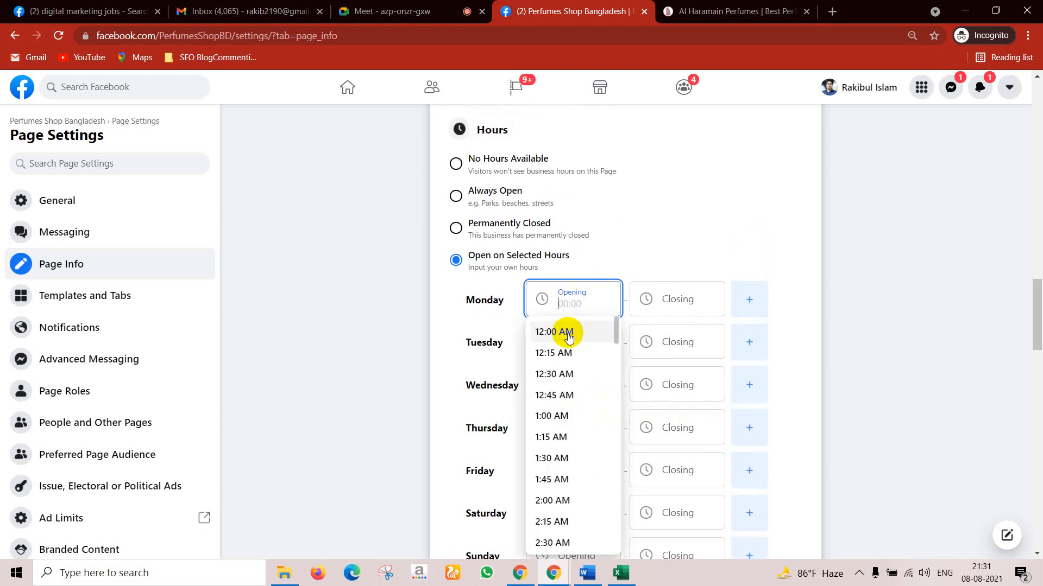
{"action": "scroll", "coordinate": [565, 435], "scroll_direction": "down", "scroll_amount": 3}
{"action": "scroll", "coordinate": [564, 434], "scroll_direction": "up", "scroll_amount": 3}
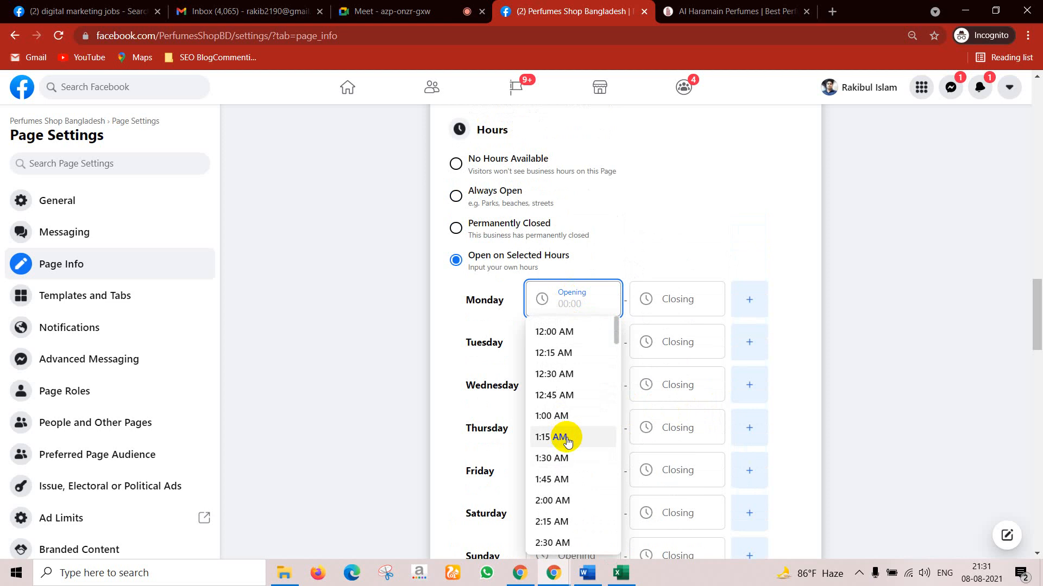
{"action": "scroll", "coordinate": [570, 461], "scroll_direction": "down", "scroll_amount": 5}
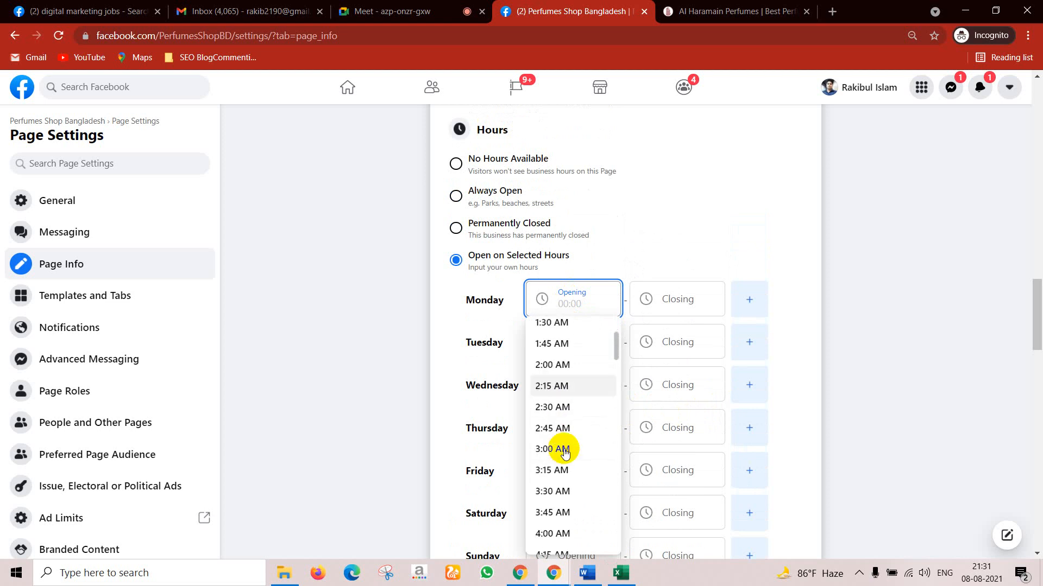
{"action": "scroll", "coordinate": [565, 451], "scroll_direction": "down", "scroll_amount": 1}
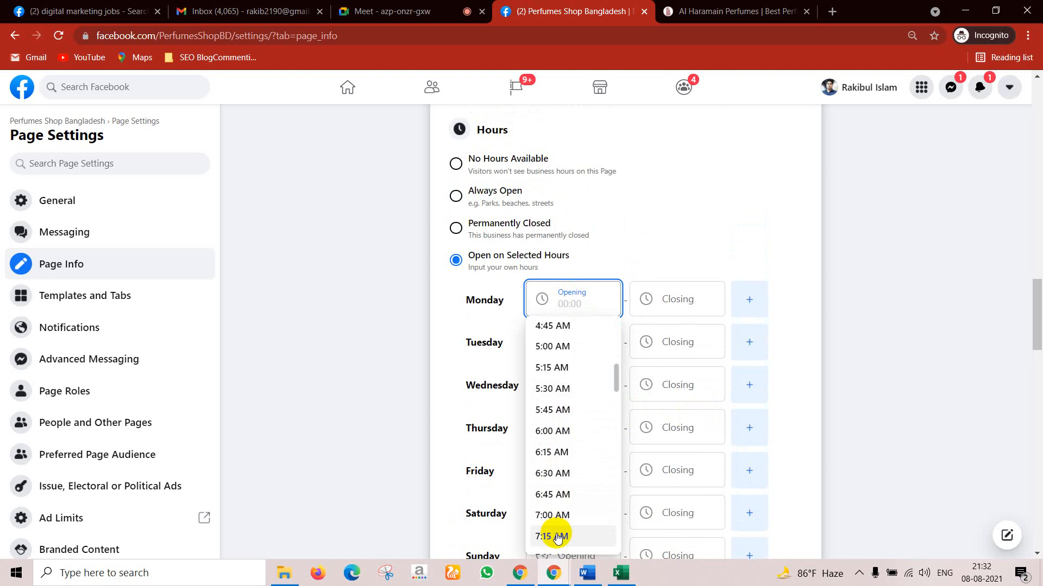
{"action": "scroll", "coordinate": [557, 521], "scroll_direction": "down", "scroll_amount": 1}
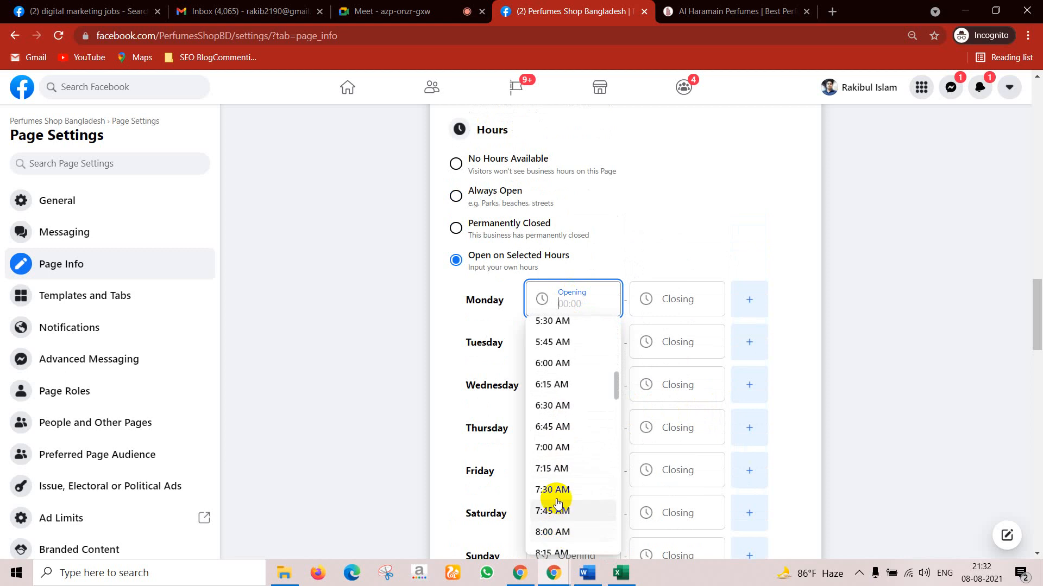
{"action": "left_click", "coordinate": [556, 532]}
Step: Set Monday's closing time to 6:00 PM
{"action": "left_click", "coordinate": [680, 298]}
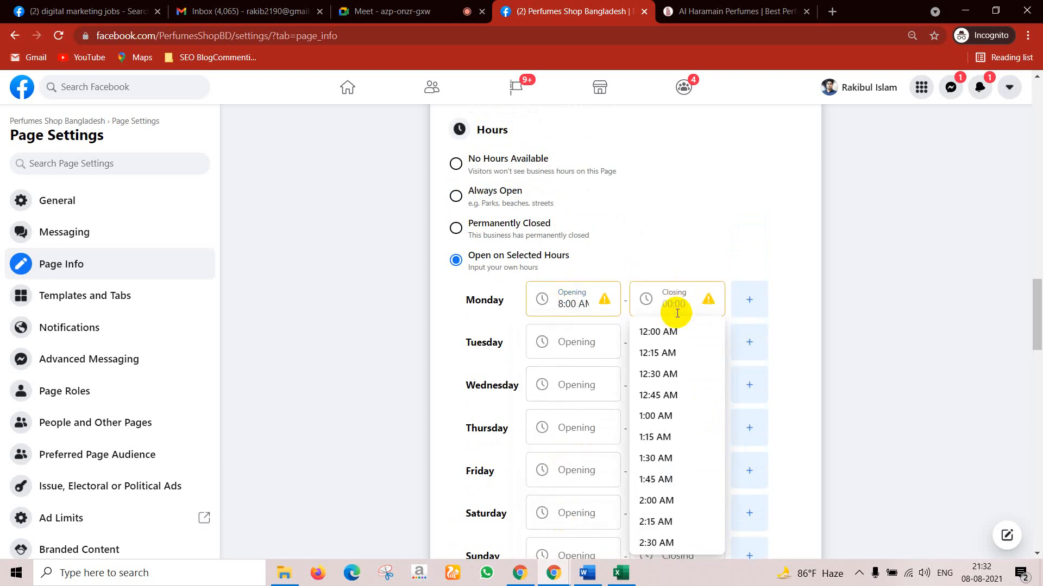
{"action": "scroll", "coordinate": [671, 353], "scroll_direction": "down", "scroll_amount": 5}
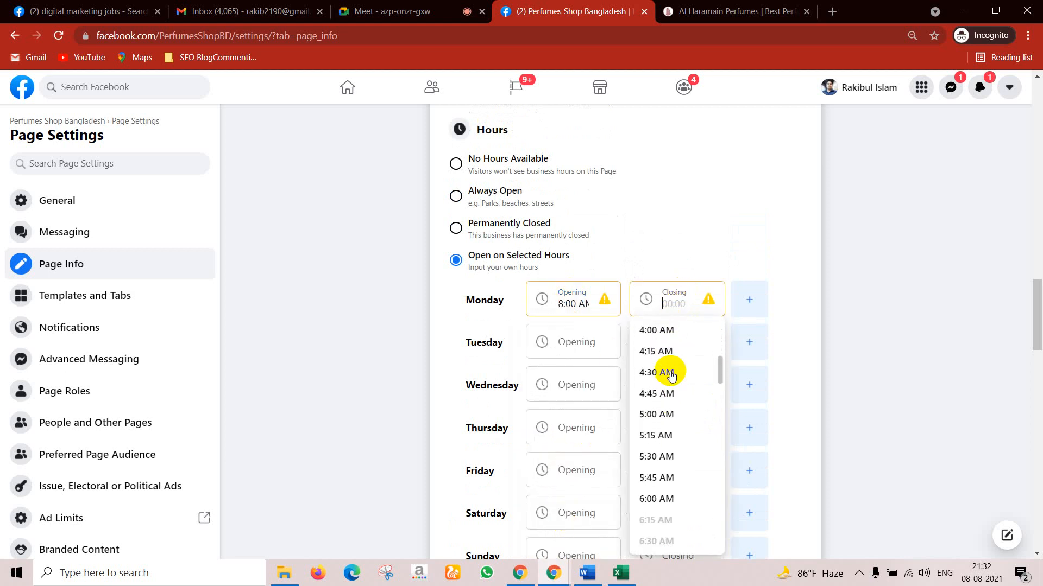
{"action": "scroll", "coordinate": [674, 376], "scroll_direction": "down", "scroll_amount": 5}
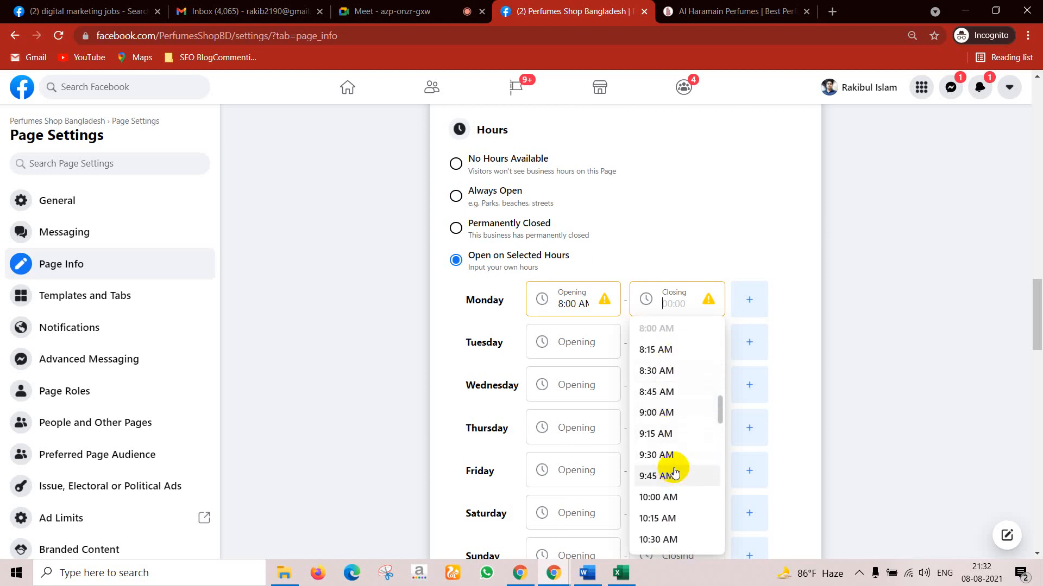
{"action": "scroll", "coordinate": [673, 463], "scroll_direction": "down", "scroll_amount": 3}
{"action": "scroll", "coordinate": [674, 462], "scroll_direction": "down", "scroll_amount": 5}
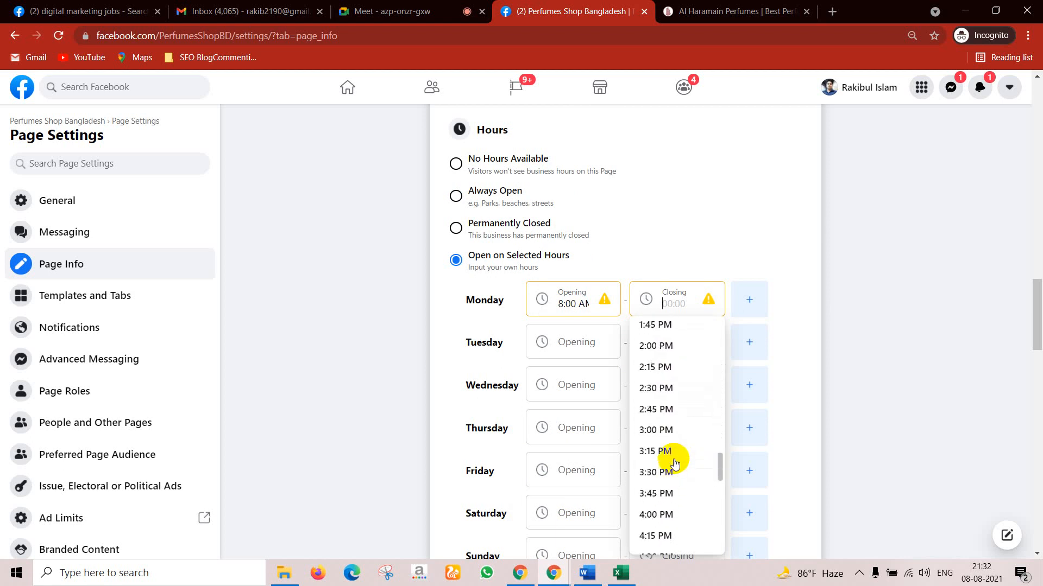
{"action": "scroll", "coordinate": [666, 452], "scroll_direction": "down", "scroll_amount": 2}
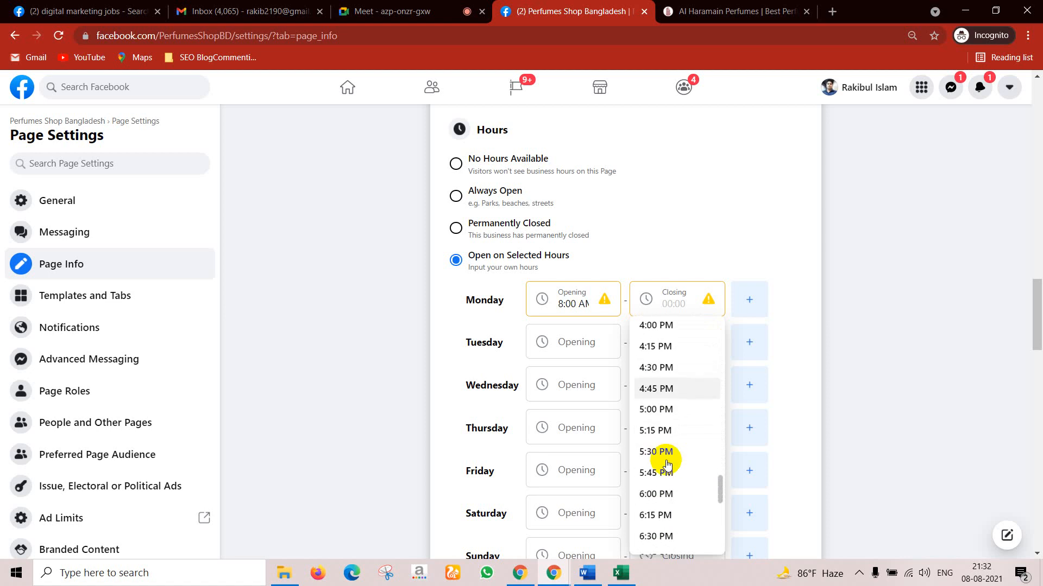
{"action": "left_click", "coordinate": [665, 495]}
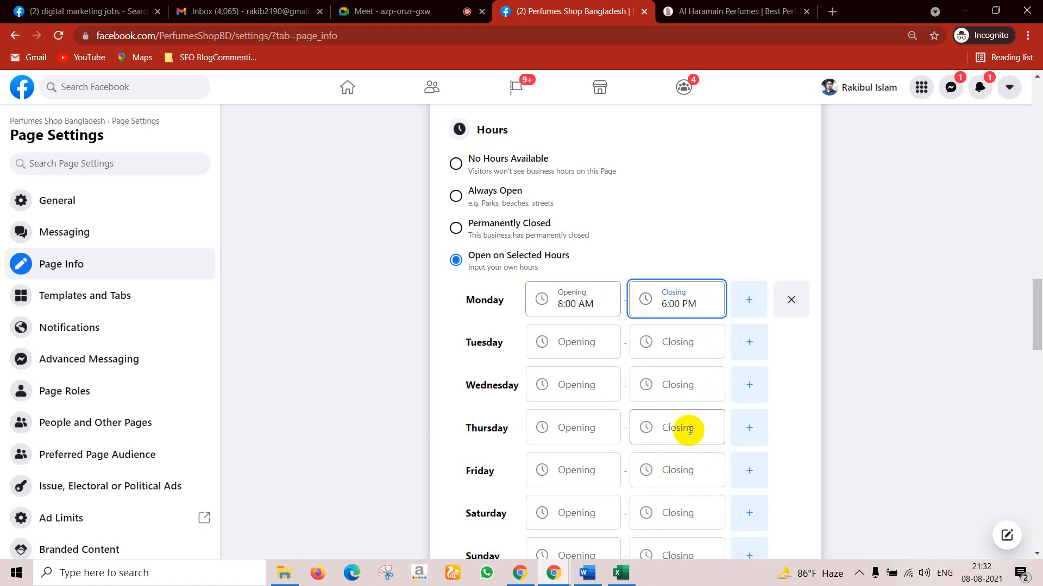
{"action": "left_click", "coordinate": [594, 342]}
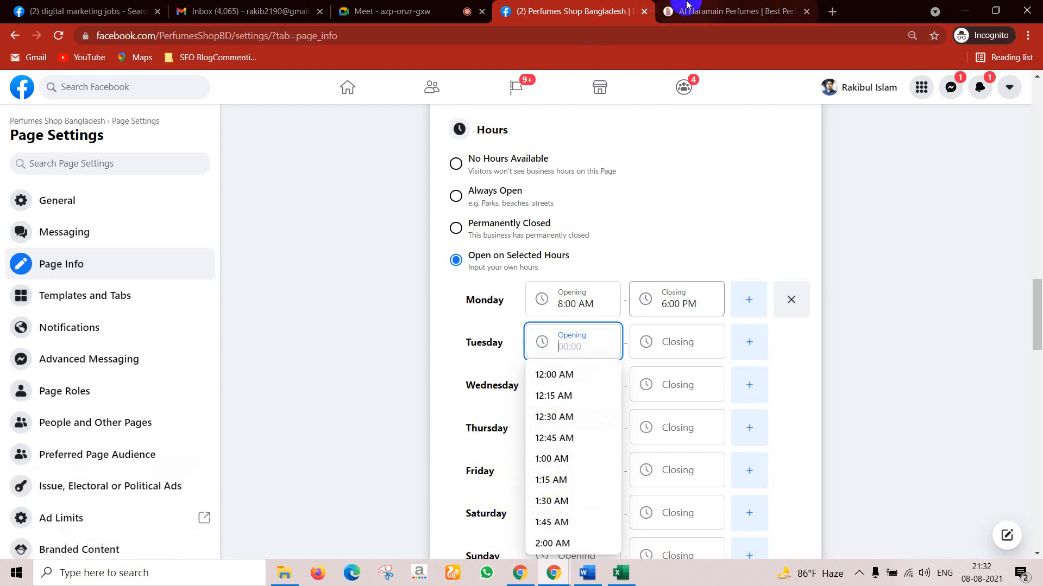
Step: Search for 'chartered', replacing 'global win', and pick the Chartered University College suggestion
{"action": "left_click", "coordinate": [109, 11]}
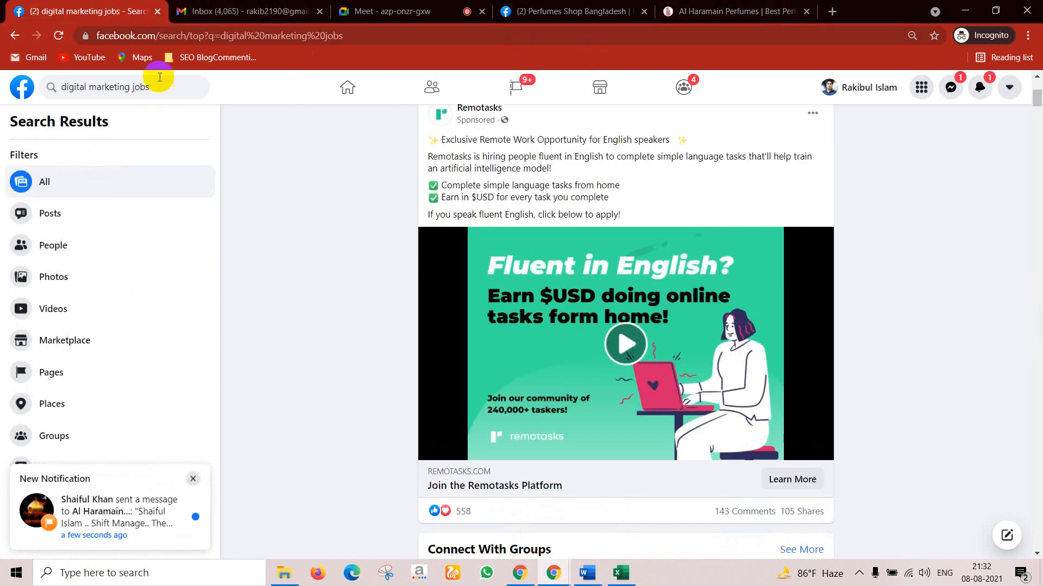
{"action": "triple_click", "coordinate": [124, 96]}
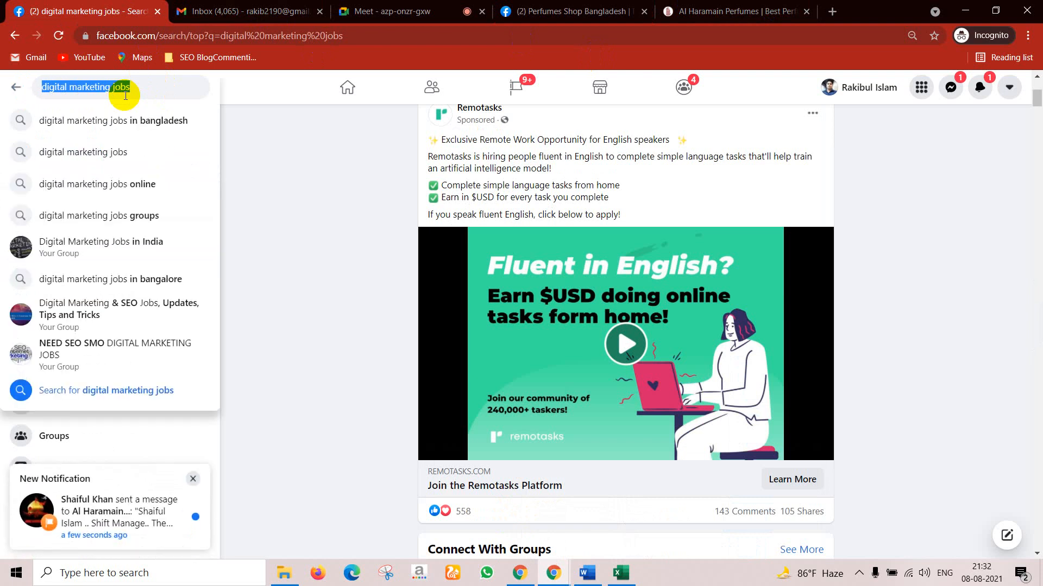
{"action": "type", "text": "glo"}
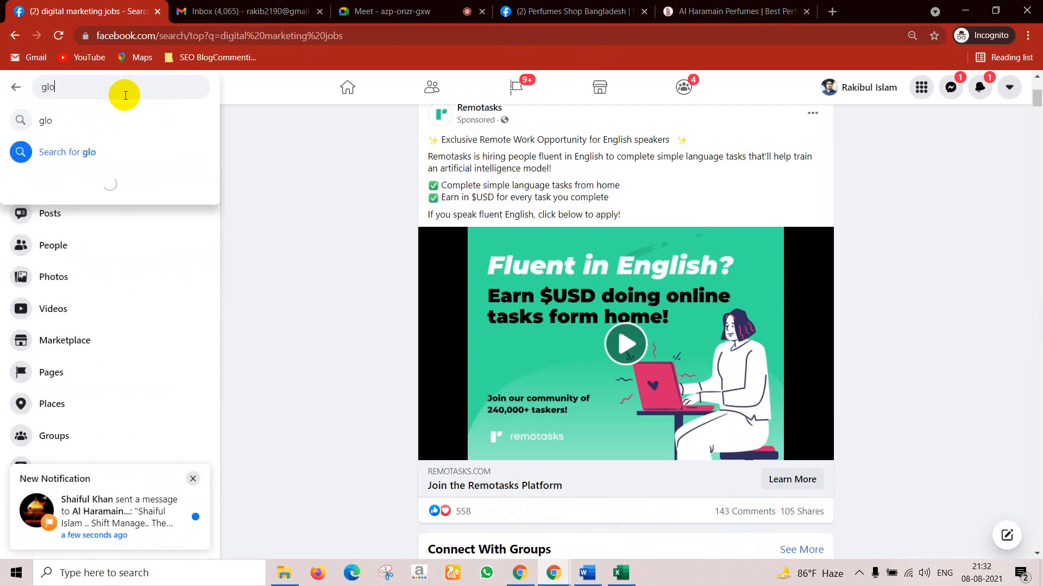
{"action": "type", "text": "bal "}
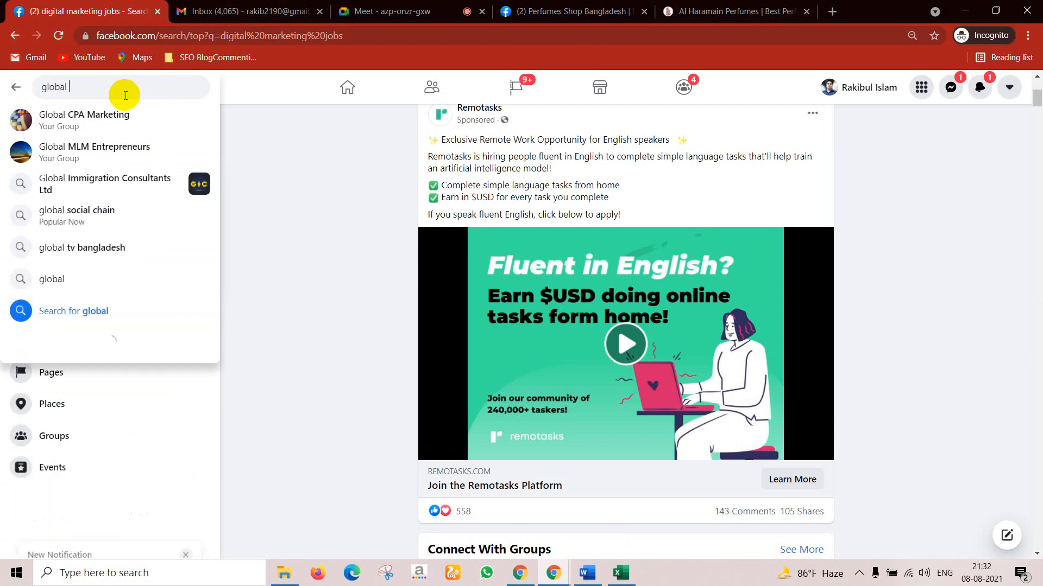
{"action": "type", "text": "w"}
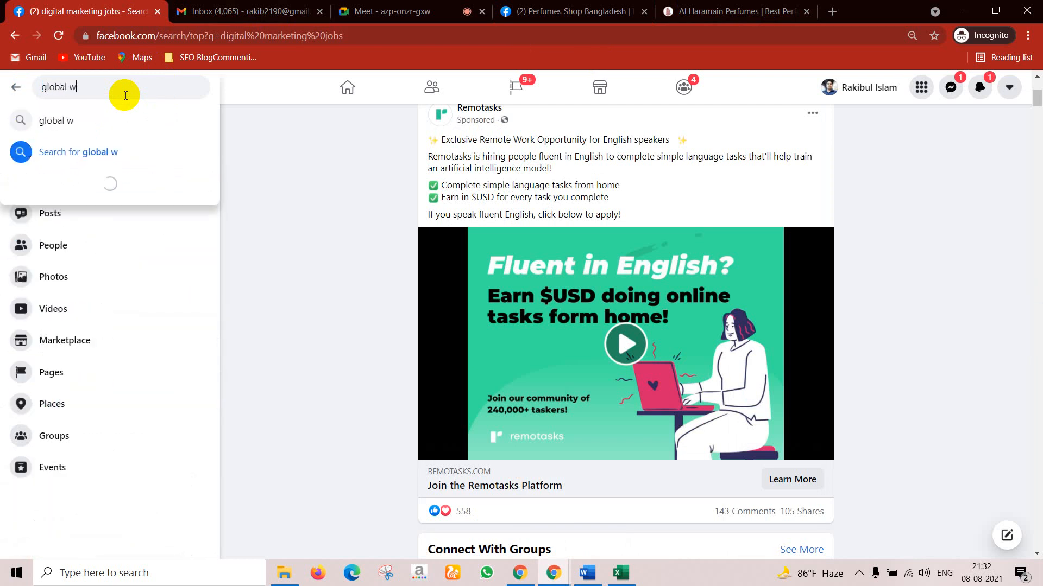
{"action": "type", "text": "ing"}
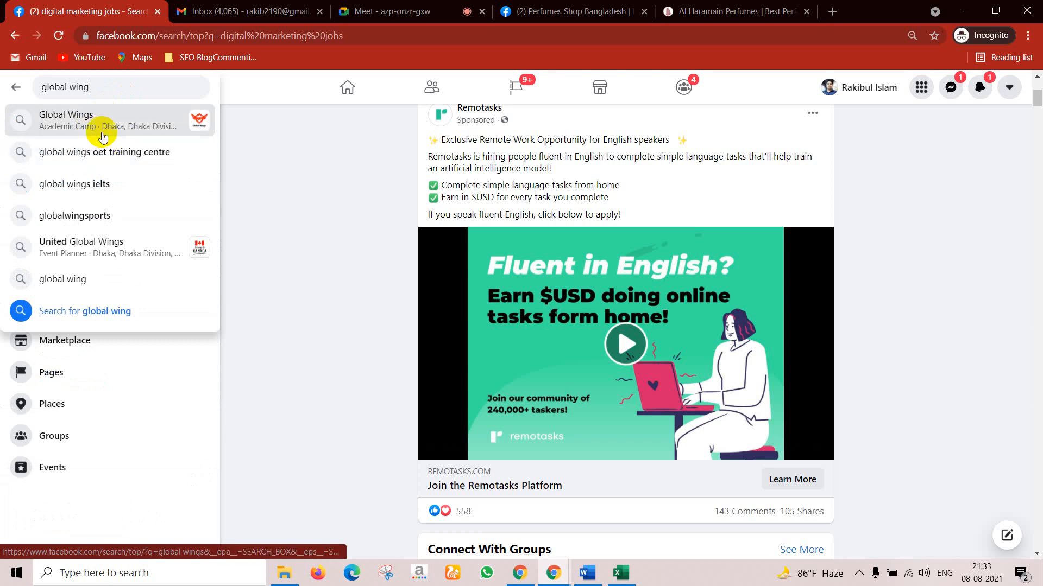
{"action": "left_click_drag", "start_coordinate": [103, 88], "coordinate": [32, 91]}
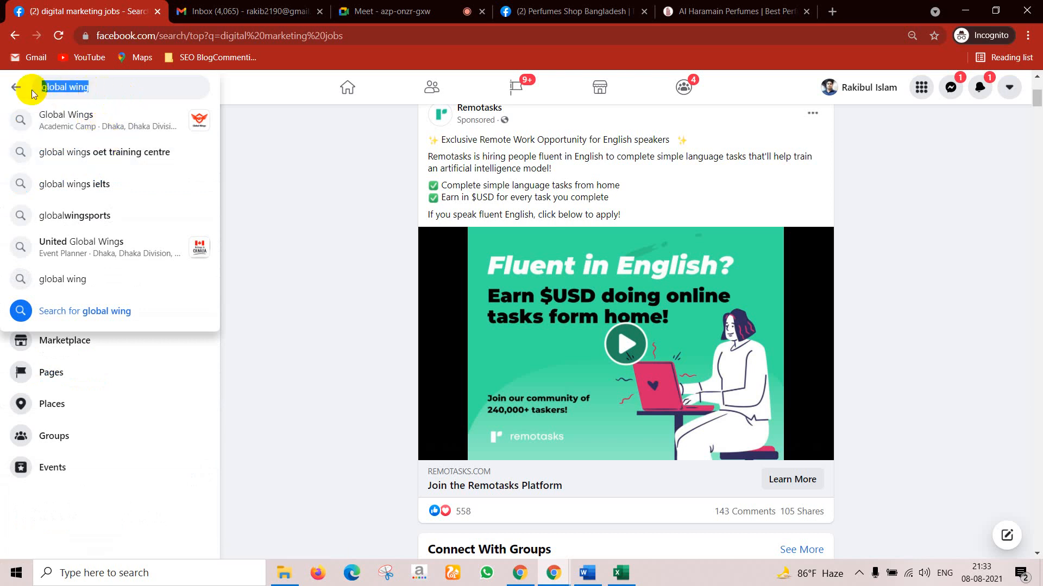
{"action": "type", "text": "chart"}
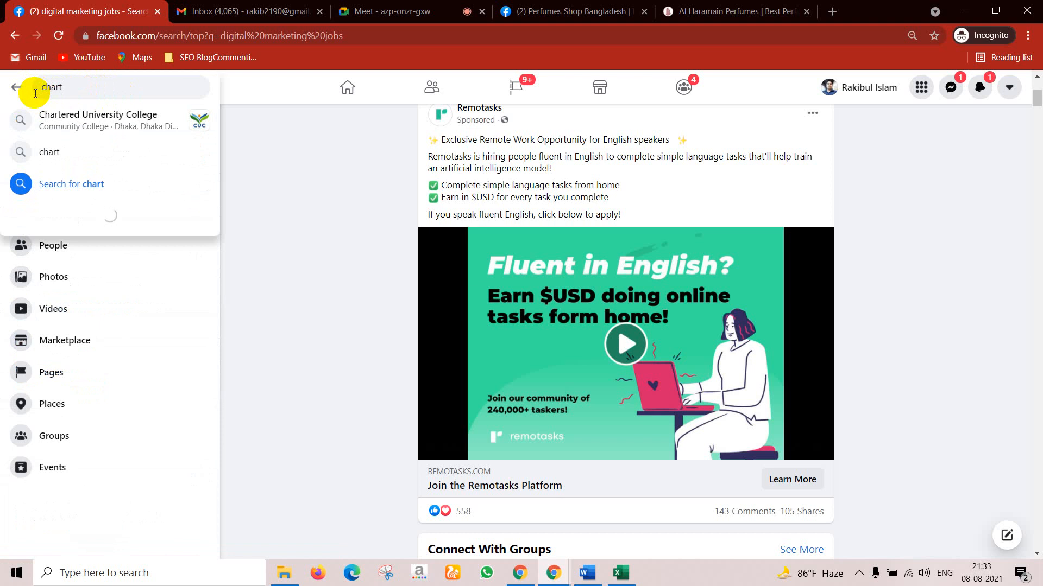
{"action": "type", "text": "ered"}
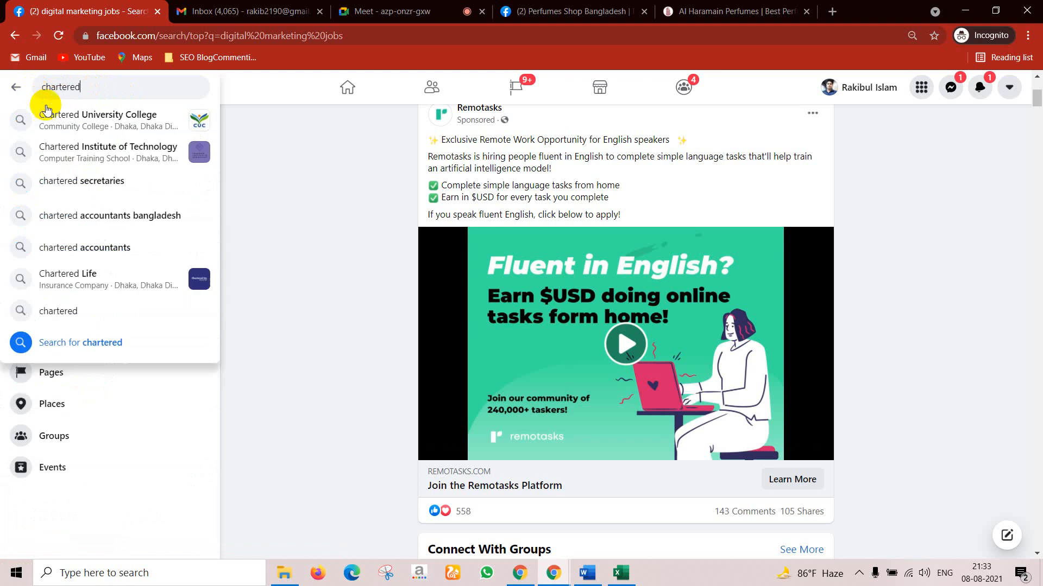
{"action": "left_click", "coordinate": [46, 112]}
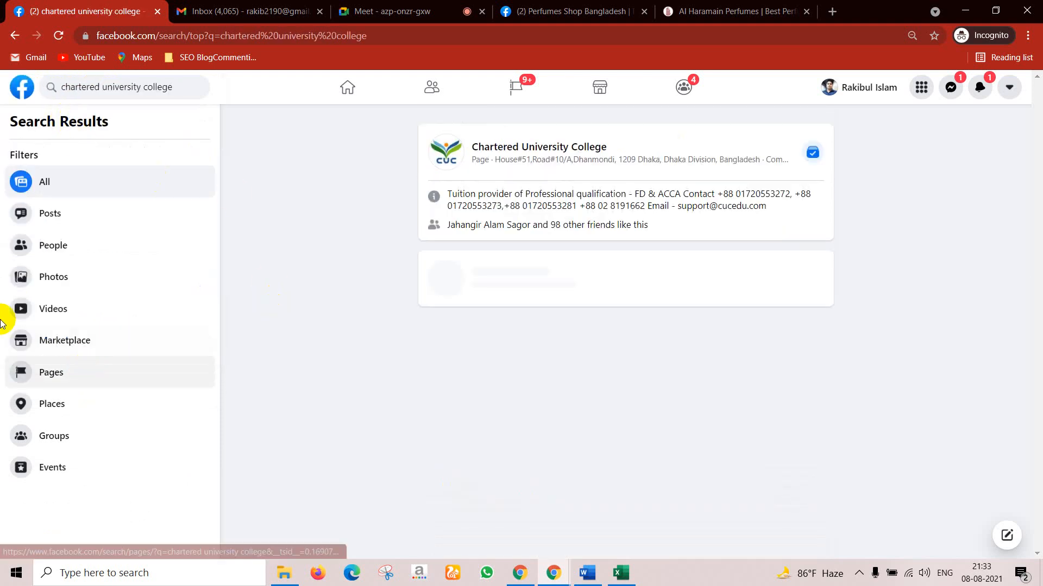
Step: Open the Chartered University College page and check its About section, listed as Always Open
{"action": "left_click", "coordinate": [559, 145]}
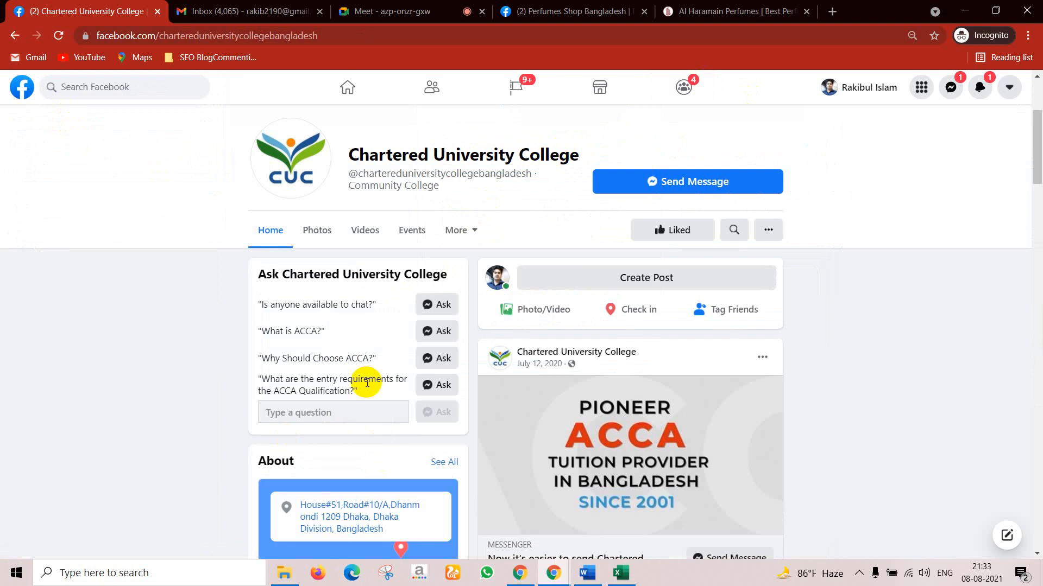
{"action": "scroll", "coordinate": [367, 383], "scroll_direction": "down", "scroll_amount": 10}
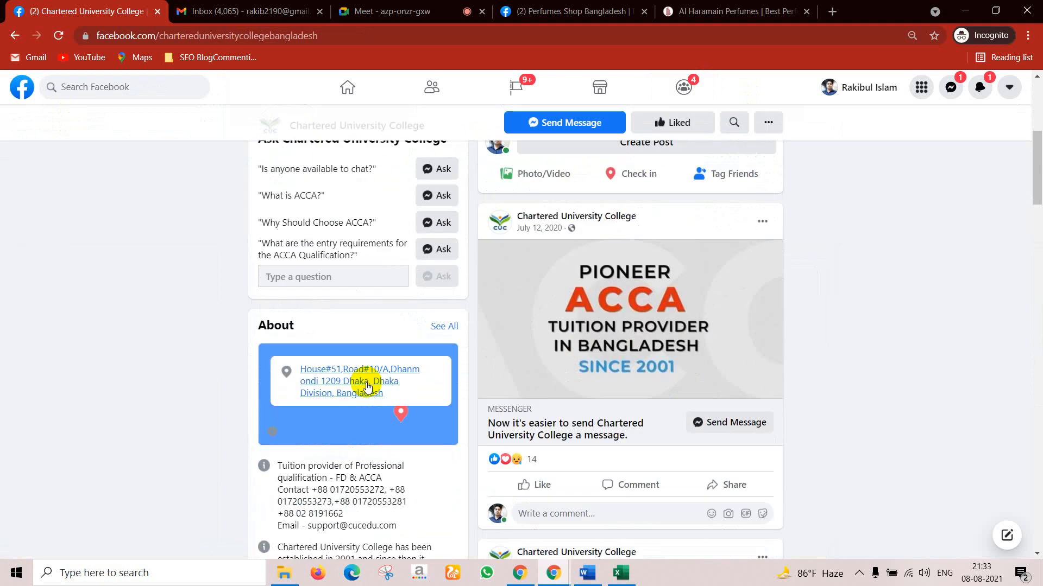
{"action": "scroll", "coordinate": [451, 332], "scroll_direction": "down", "scroll_amount": 3}
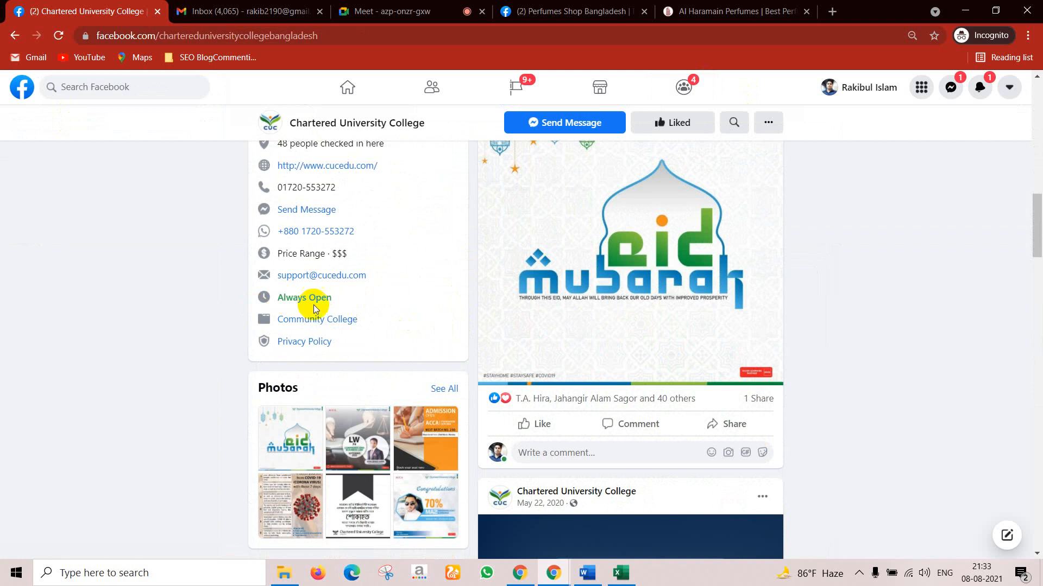
{"action": "scroll", "coordinate": [275, 195], "scroll_direction": "up", "scroll_amount": 6}
{"action": "scroll", "coordinate": [275, 194], "scroll_direction": "up", "scroll_amount": 7}
Step: Search Facebook for 'global wings'
{"action": "left_click", "coordinate": [160, 87]}
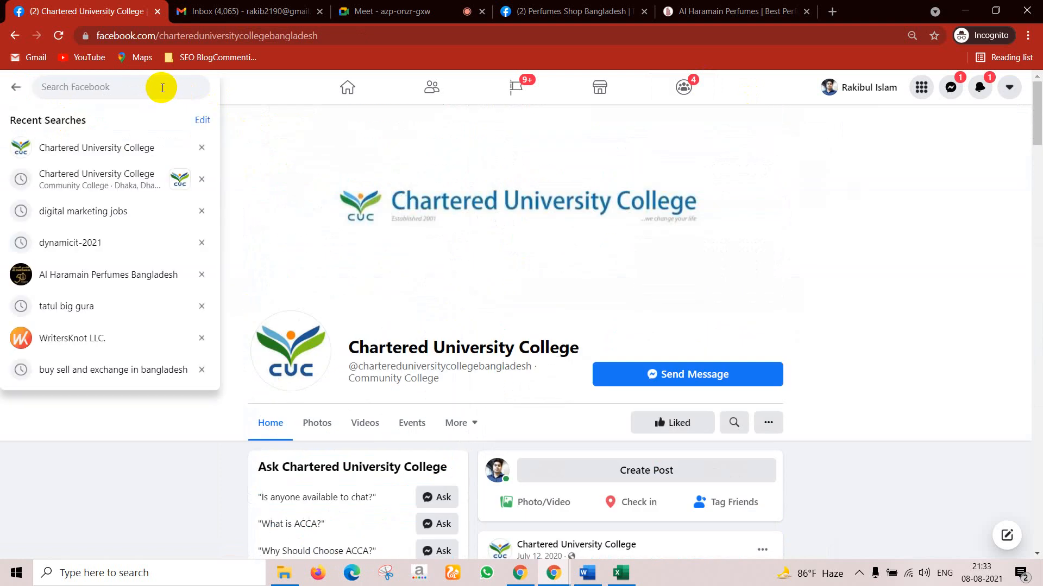
{"action": "type", "text": "c"}
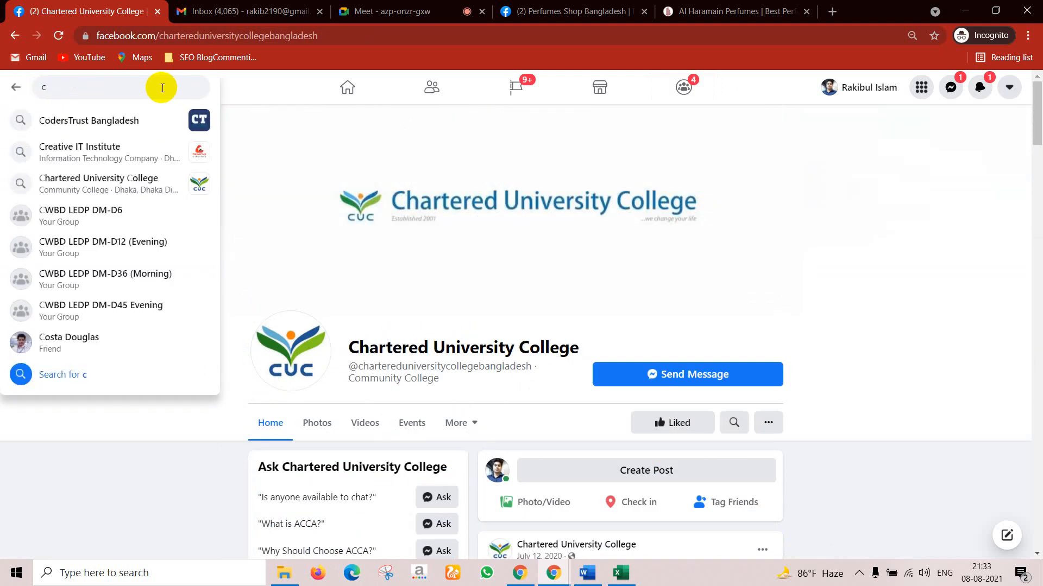
{"action": "key", "text": "BackSpace"}
{"action": "type", "text": "g"}
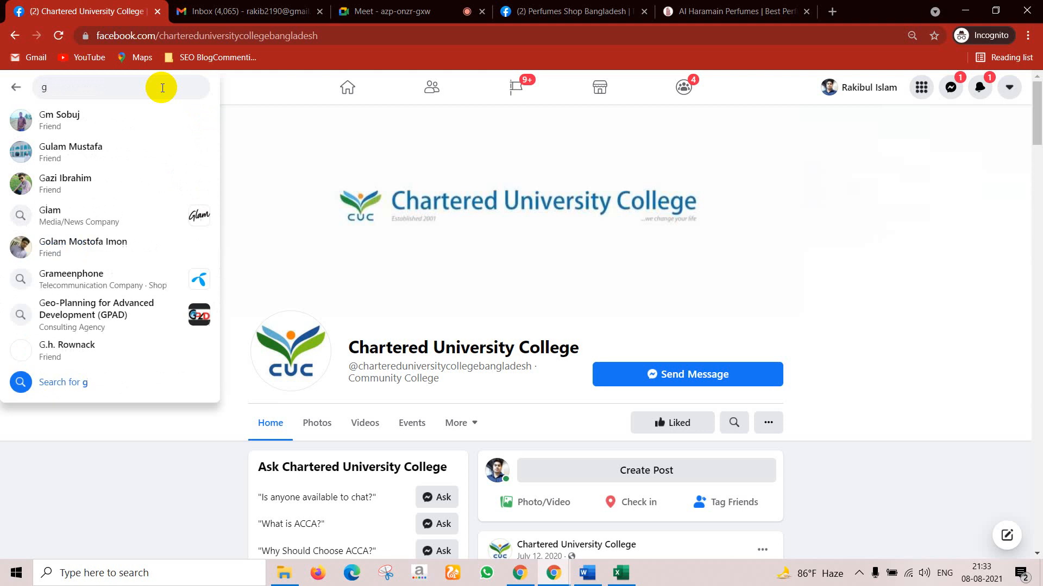
{"action": "type", "text": "loba"}
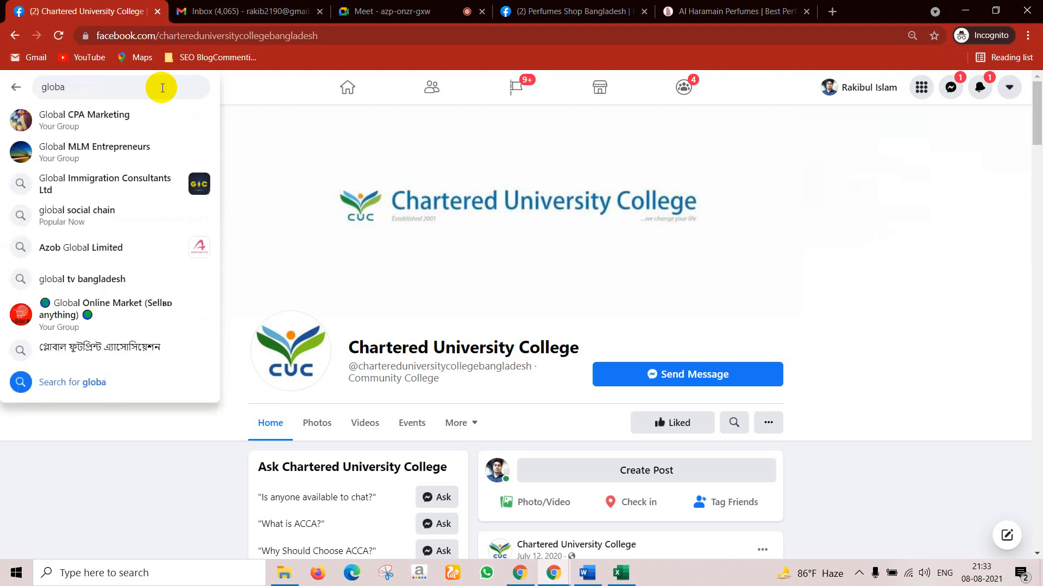
{"action": "type", "text": "l"}
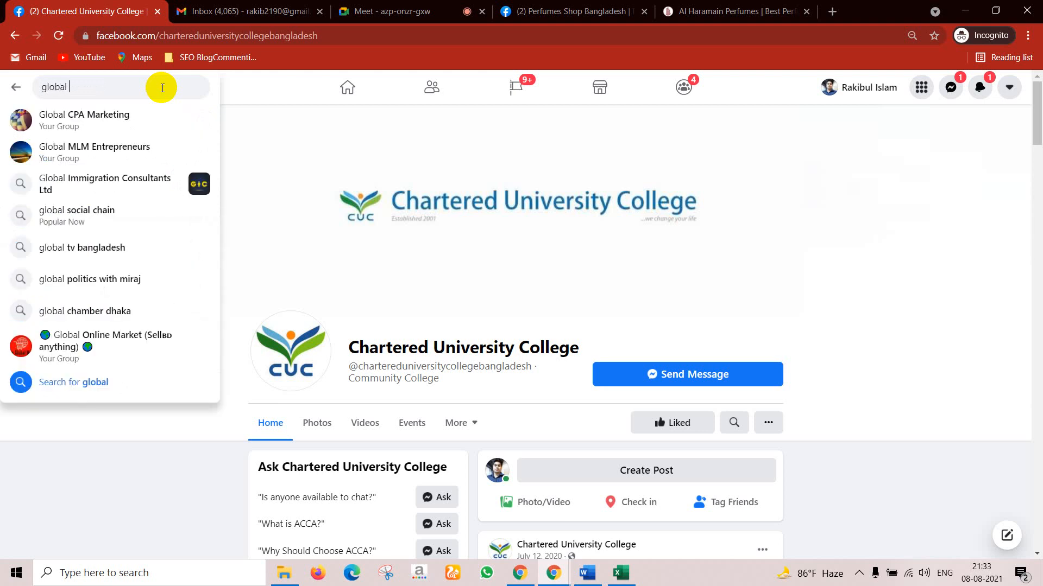
{"action": "type", "text": " wi"}
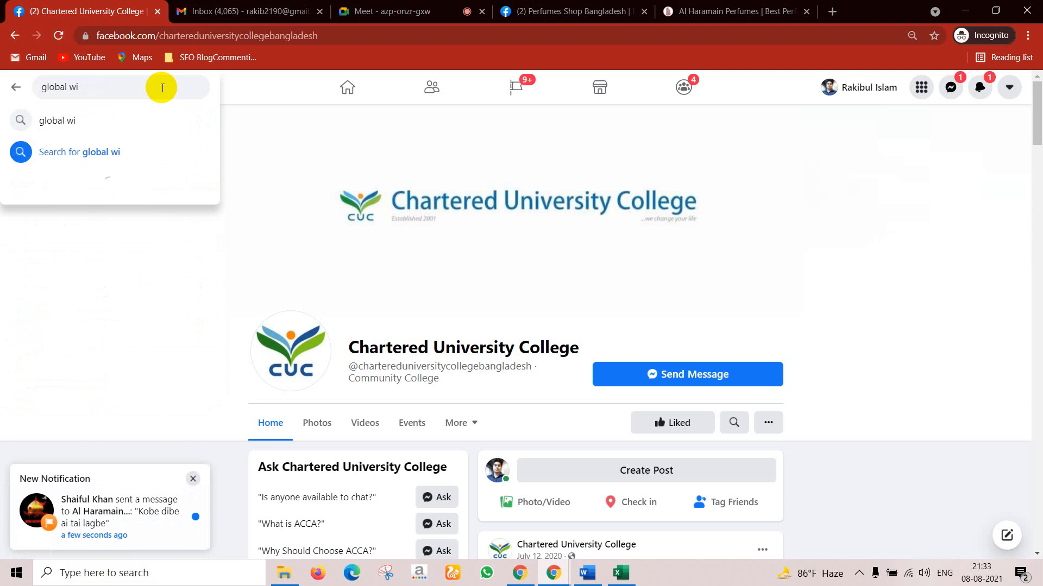
{"action": "type", "text": "ngs"}
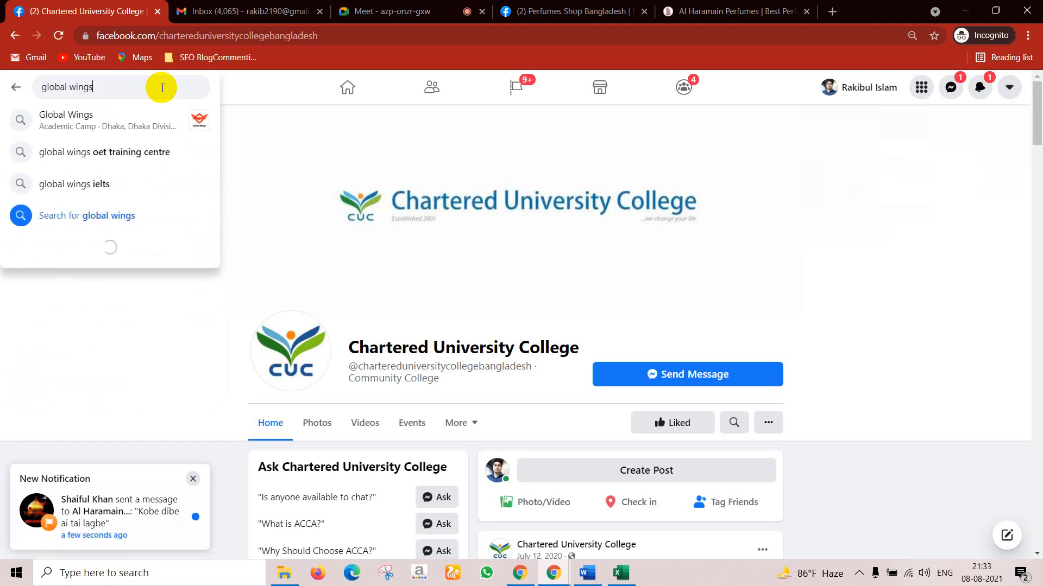
{"action": "key", "text": "Return"}
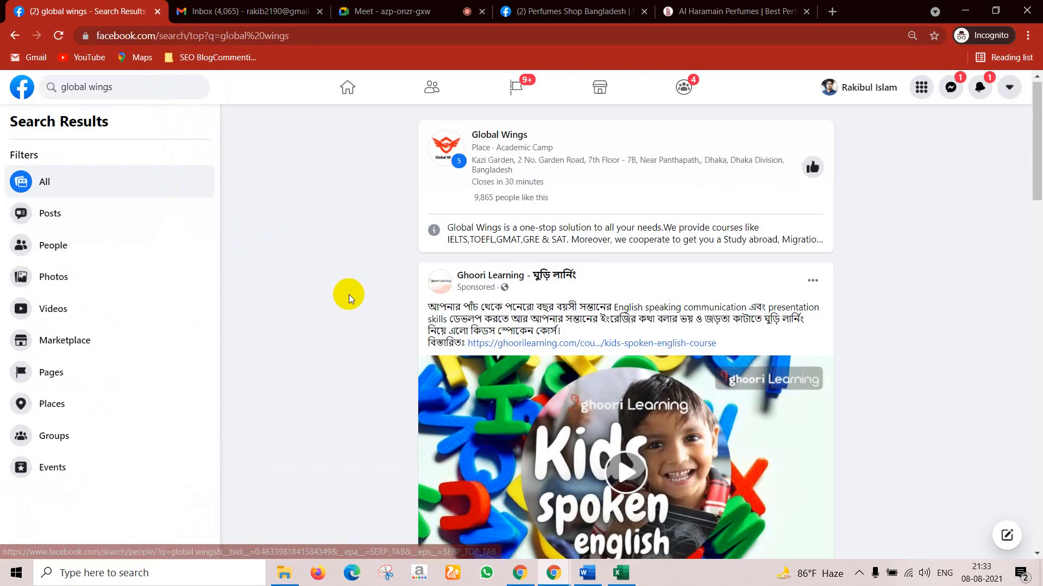
Step: Open the Globalwings page and check its weekly hours, 9:30 AM–6:30 PM
{"action": "scroll", "coordinate": [409, 247], "scroll_direction": "down", "scroll_amount": 12}
{"action": "scroll", "coordinate": [418, 247], "scroll_direction": "down", "scroll_amount": 3}
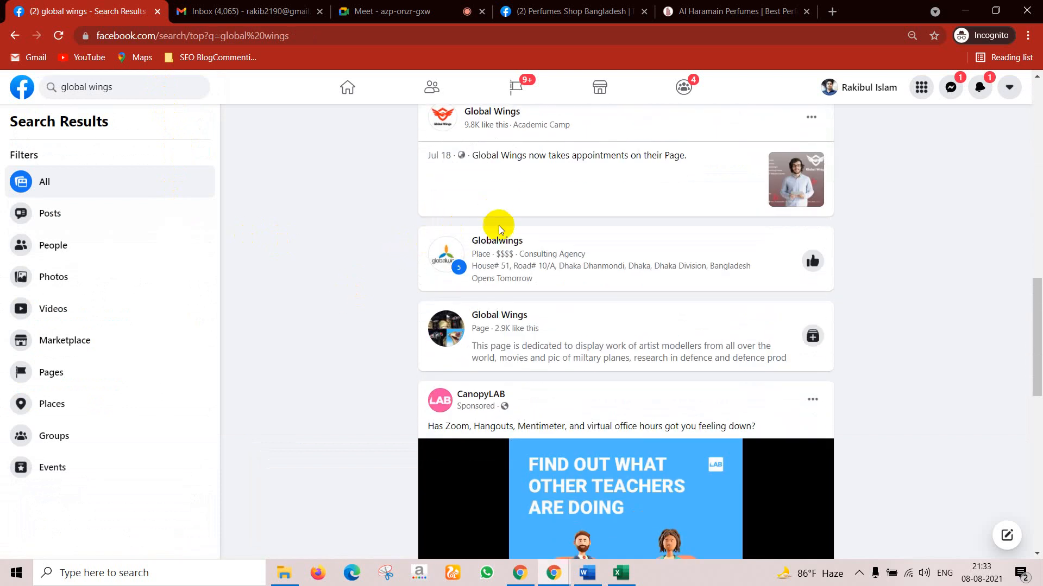
{"action": "left_click", "coordinate": [489, 239]}
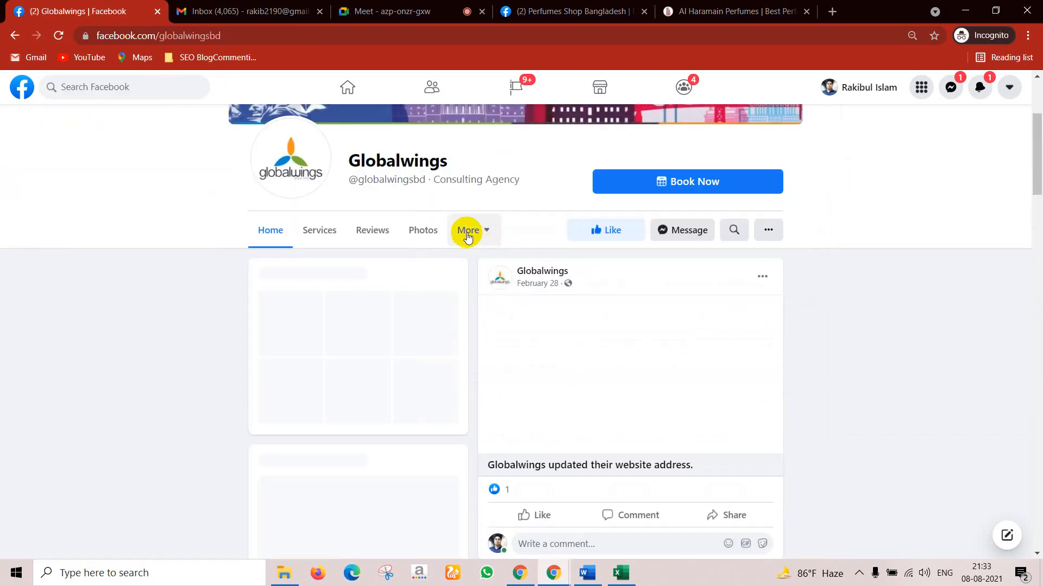
{"action": "scroll", "coordinate": [388, 412], "scroll_direction": "down", "scroll_amount": 10}
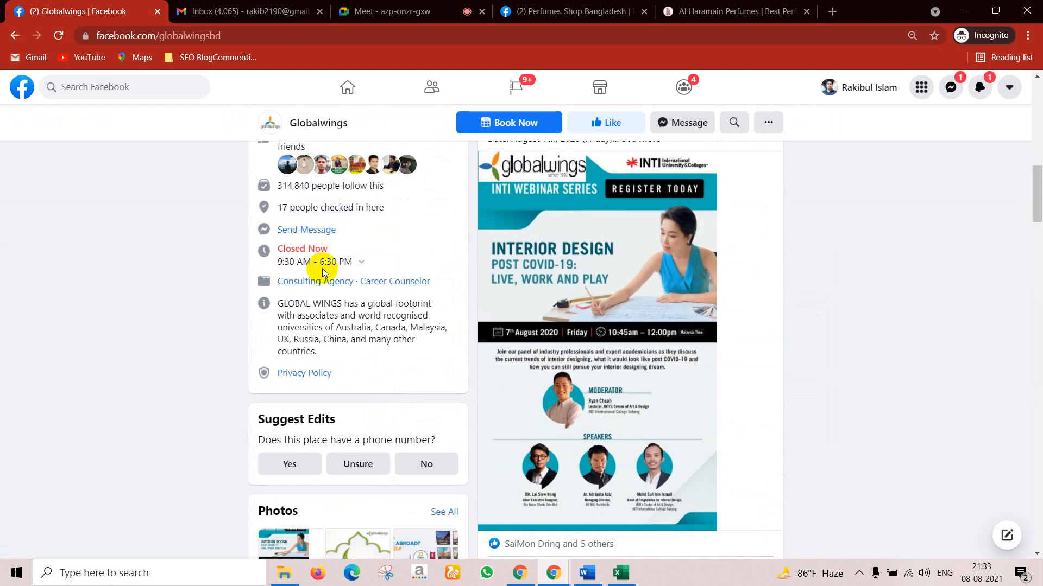
{"action": "left_click", "coordinate": [361, 264]}
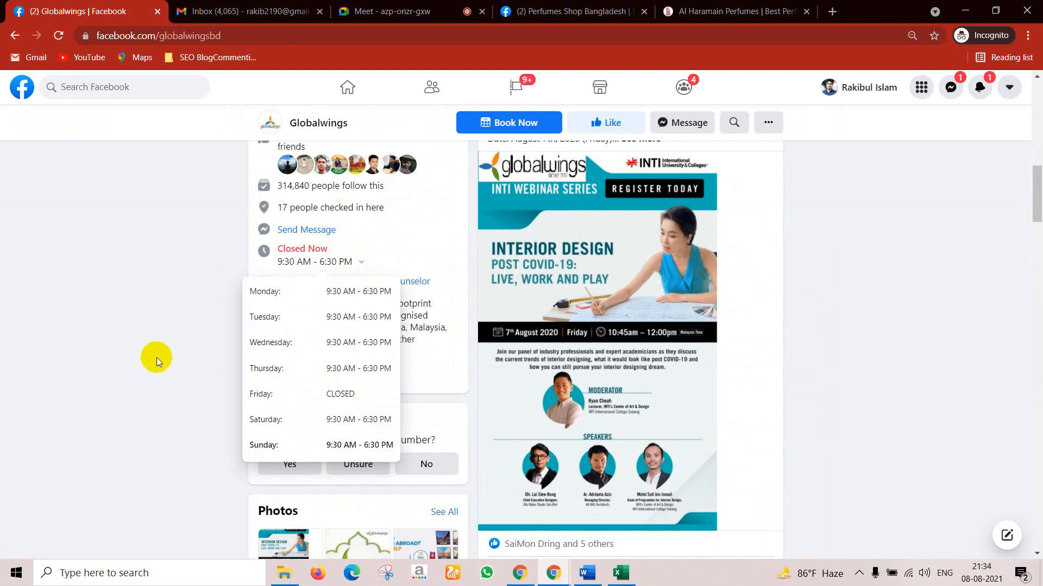
{"action": "left_click", "coordinate": [158, 357]}
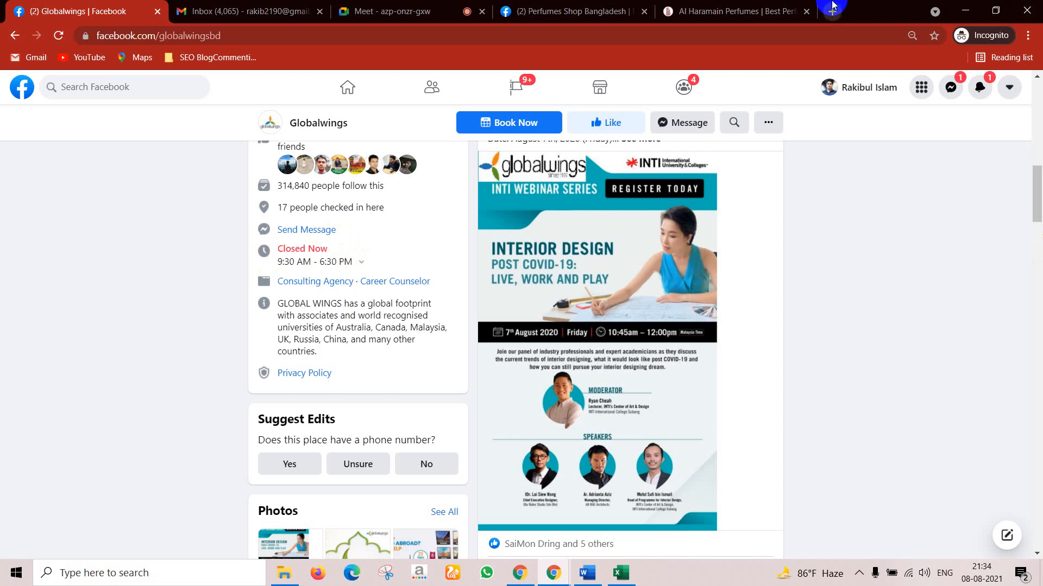
Step: Return to Perfumes Shop Bangladesh's Page Info, dismiss the Tuesday time list, and scroll to More
{"action": "left_click", "coordinate": [611, 10]}
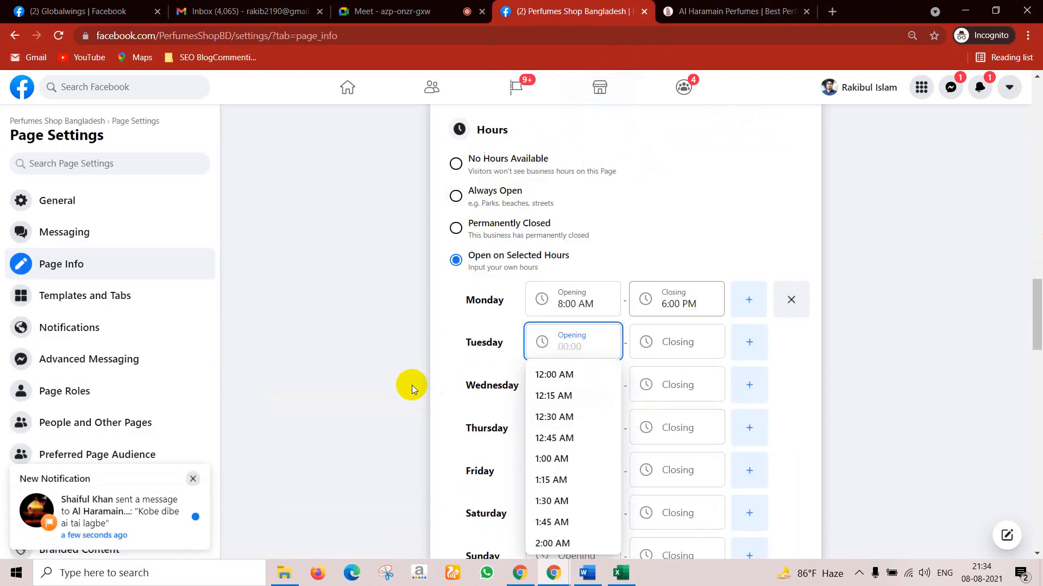
{"action": "left_click", "coordinate": [456, 402]}
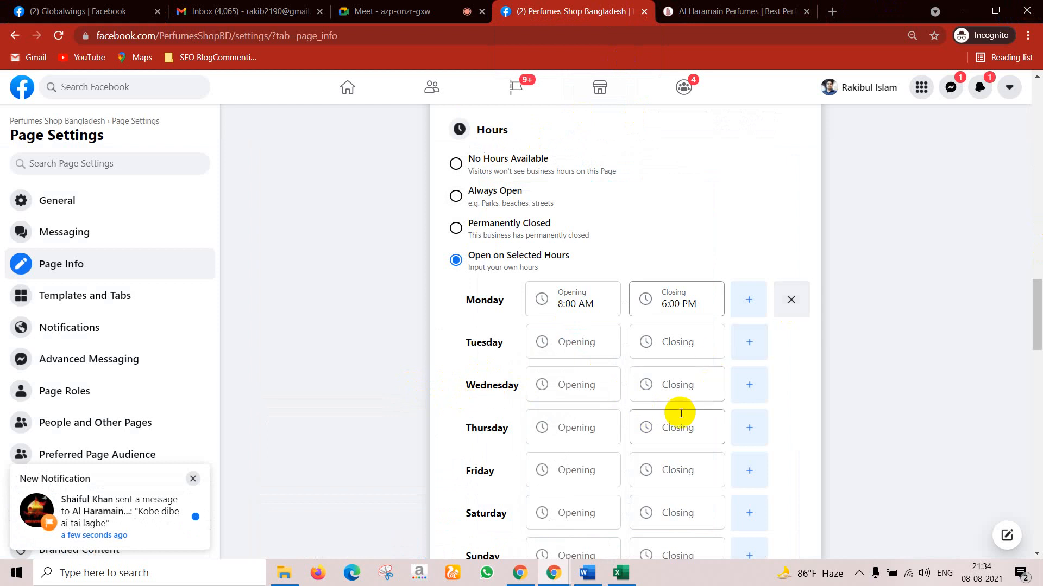
{"action": "scroll", "coordinate": [646, 423], "scroll_direction": "down", "scroll_amount": 5}
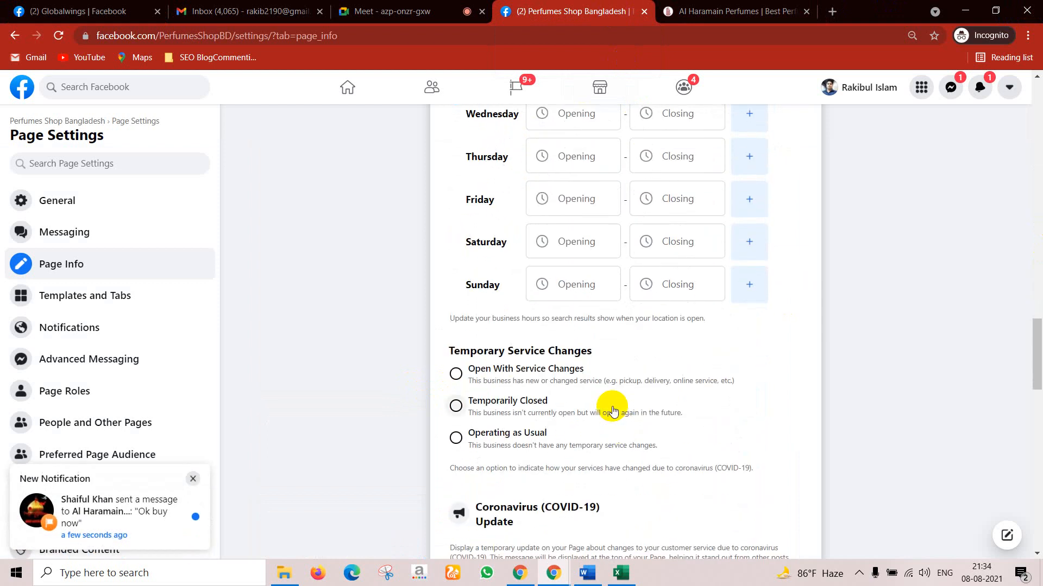
{"action": "scroll", "coordinate": [613, 410], "scroll_direction": "down", "scroll_amount": 3}
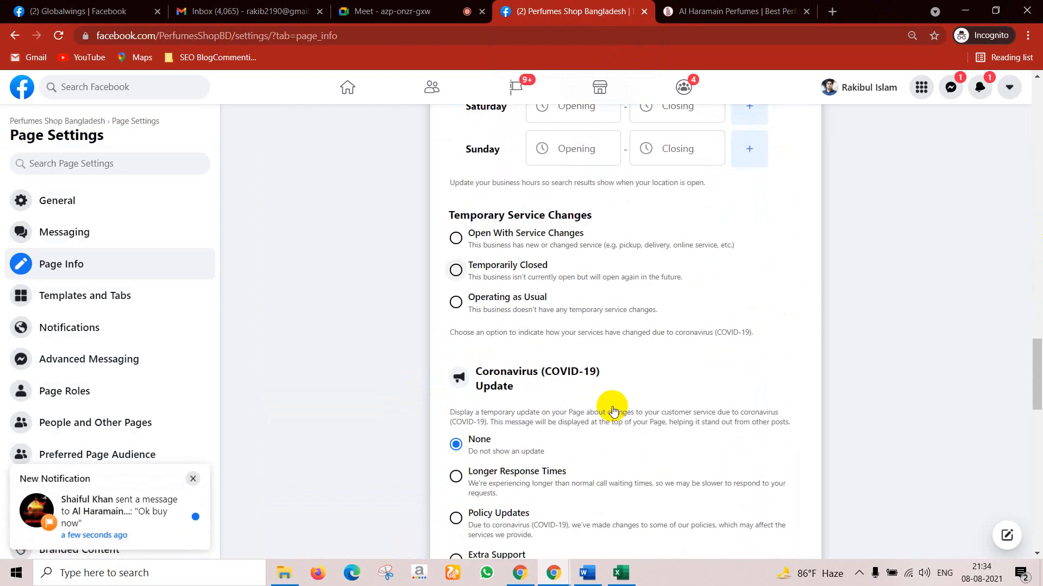
{"action": "scroll", "coordinate": [613, 406], "scroll_direction": "down", "scroll_amount": 1}
{"action": "scroll", "coordinate": [612, 405], "scroll_direction": "up", "scroll_amount": 6}
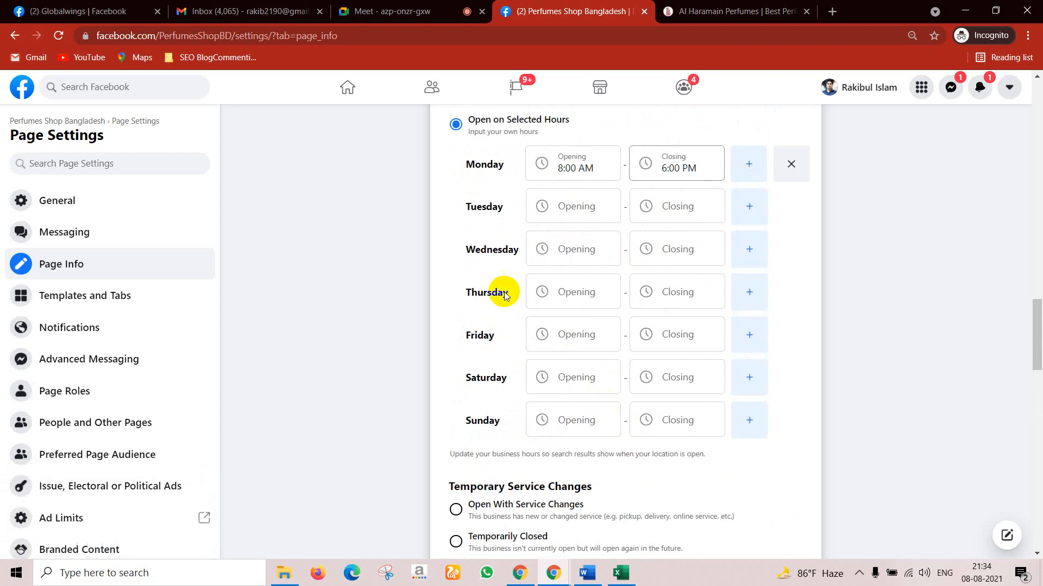
{"action": "scroll", "coordinate": [628, 279], "scroll_direction": "down", "scroll_amount": 4}
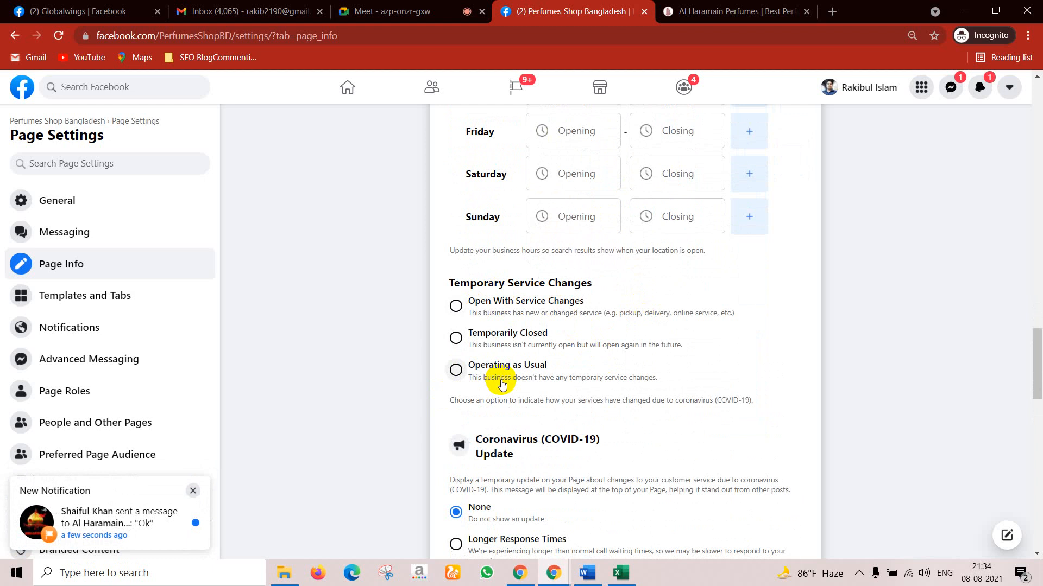
{"action": "scroll", "coordinate": [502, 384], "scroll_direction": "down", "scroll_amount": 4}
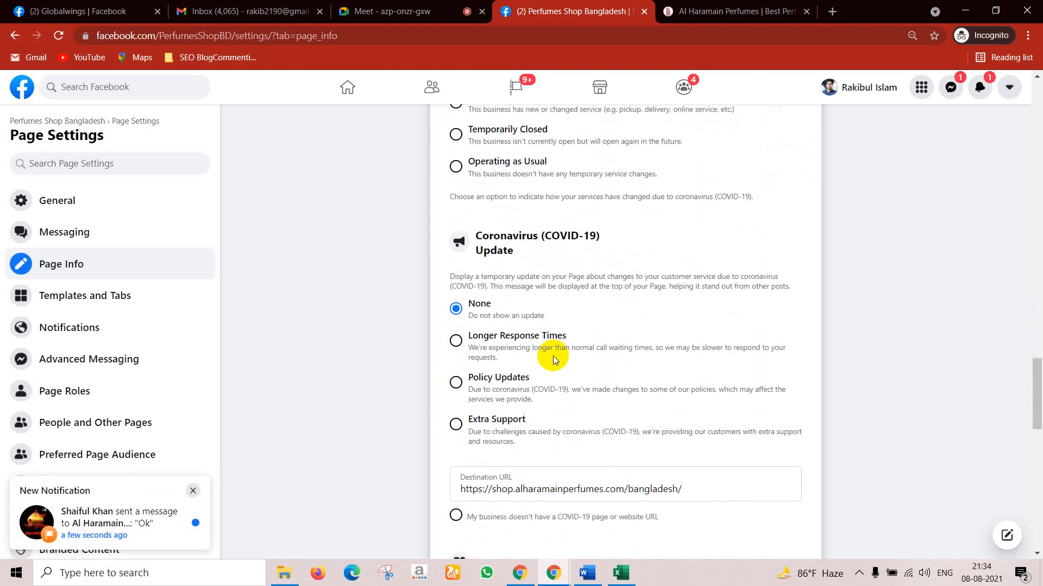
{"action": "scroll", "coordinate": [552, 356], "scroll_direction": "down", "scroll_amount": 3}
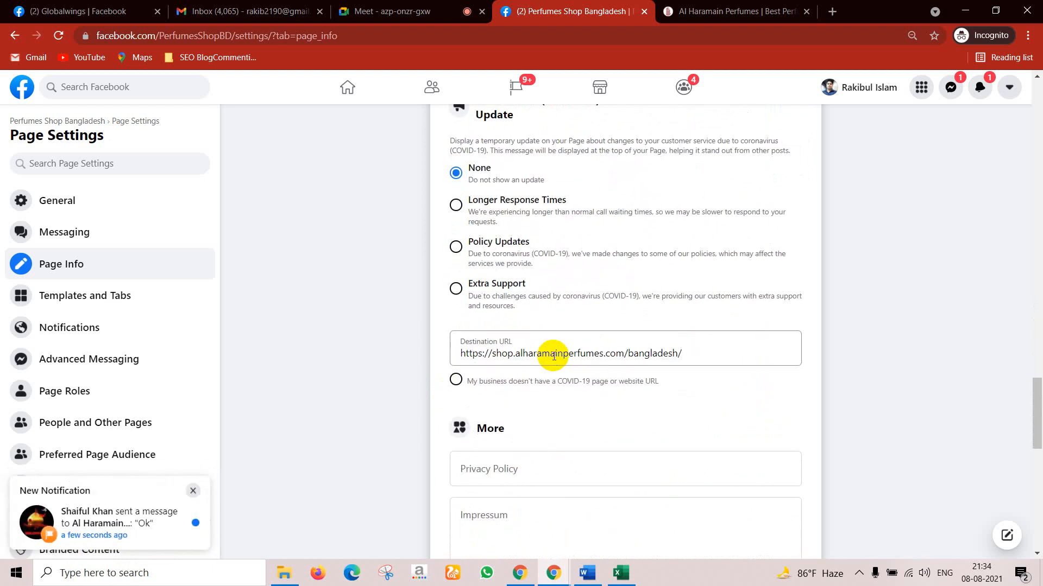
{"action": "scroll", "coordinate": [538, 356], "scroll_direction": "down", "scroll_amount": 1}
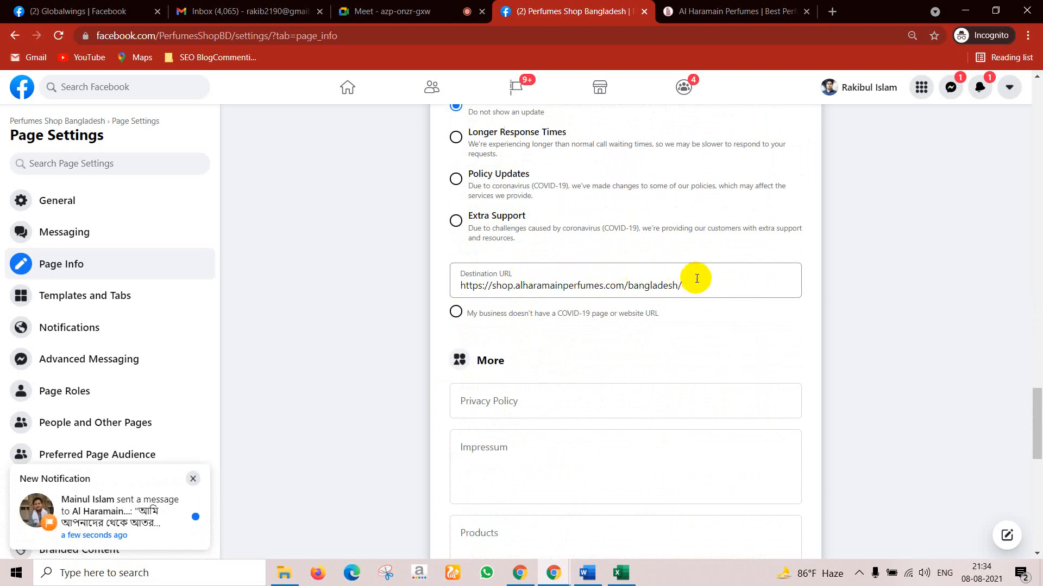
{"action": "scroll", "coordinate": [597, 380], "scroll_direction": "down", "scroll_amount": 1}
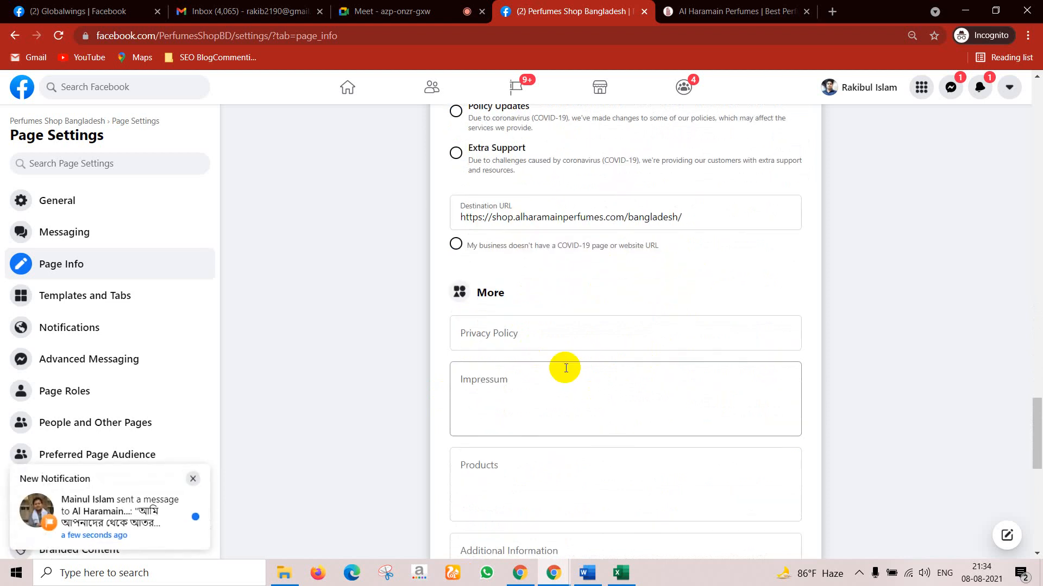
Step: Select the empty Privacy Policy field and open a new browser tab
{"action": "left_click", "coordinate": [509, 332]}
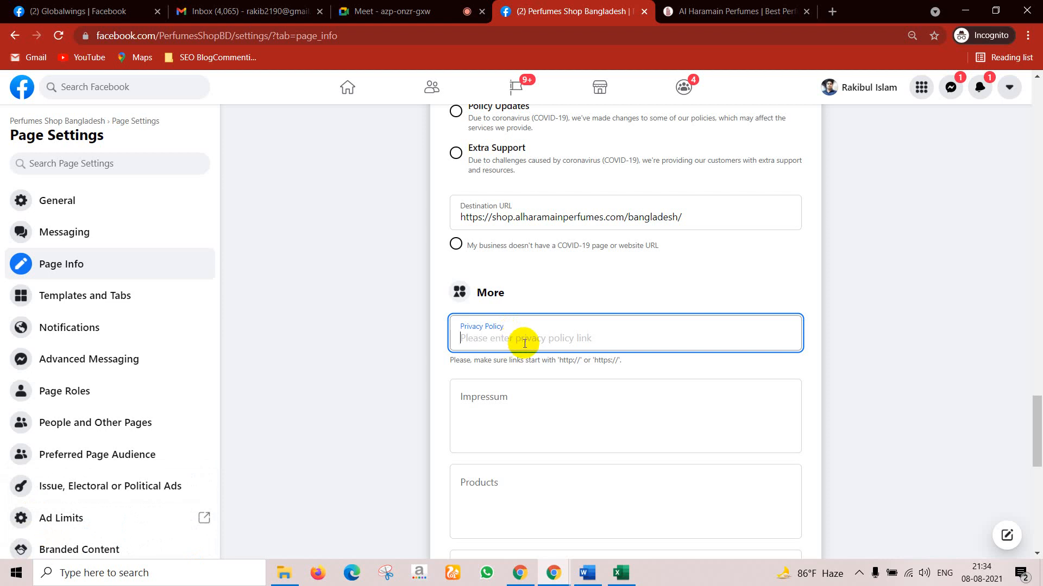
{"action": "scroll", "coordinate": [524, 342], "scroll_direction": "down", "scroll_amount": 3}
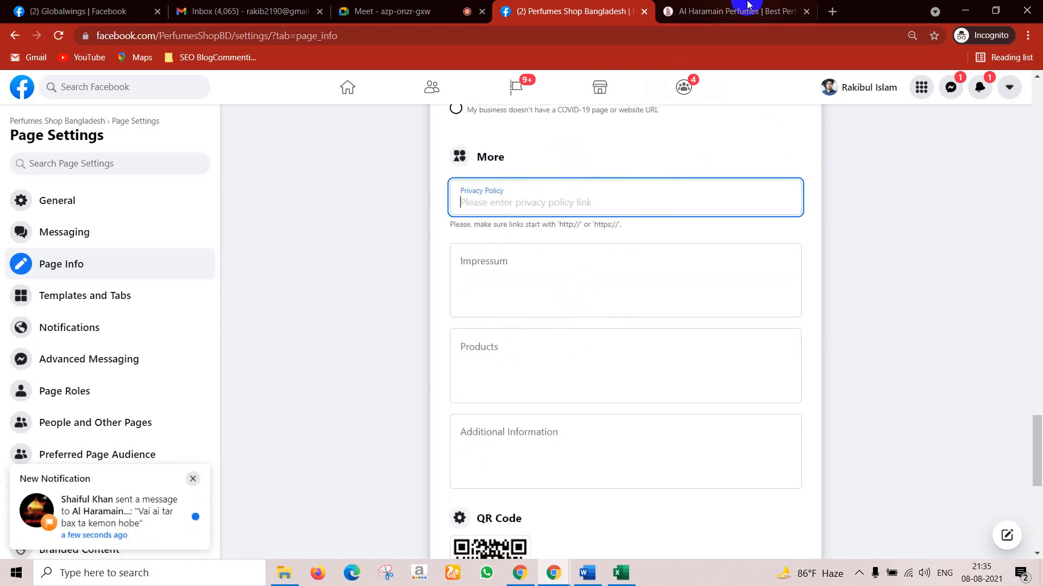
{"action": "left_click", "coordinate": [832, 10]}
Step: Search Google for 'privacy policy generator'
{"action": "type", "text": "p"}
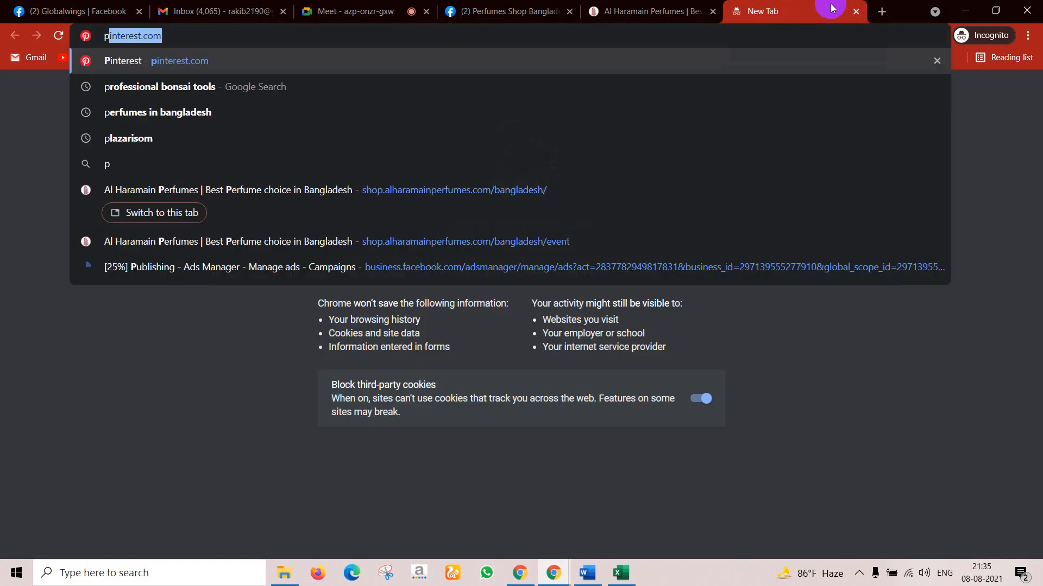
{"action": "type", "text": "rivacy "}
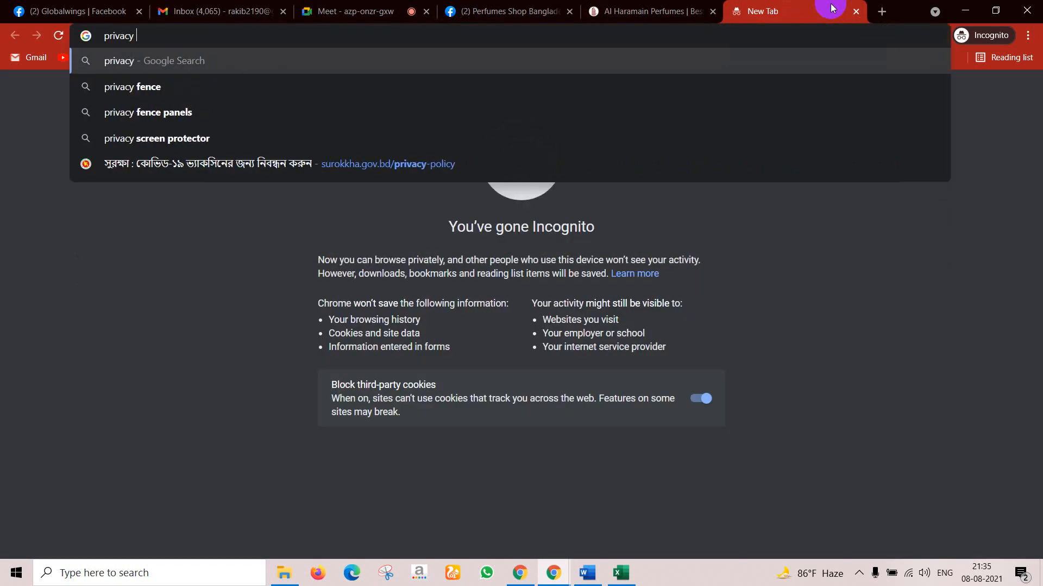
{"action": "type", "text": "poli"}
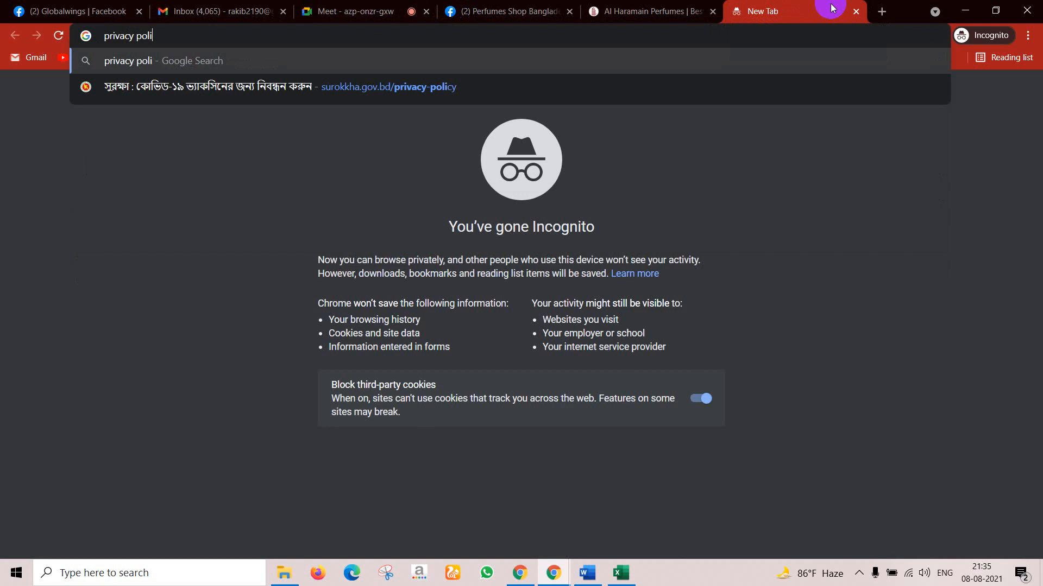
{"action": "type", "text": "cy generat"}
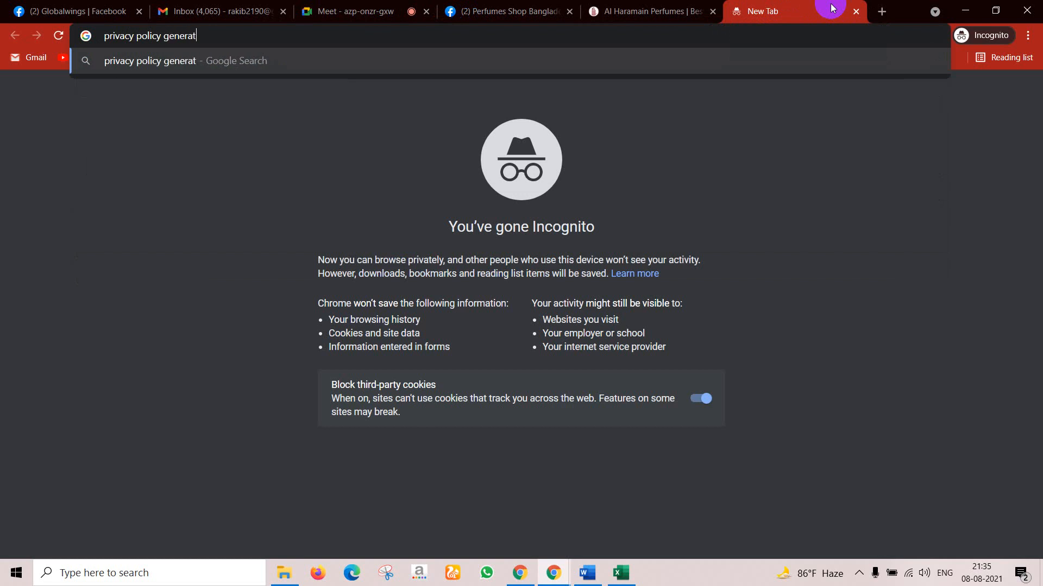
{"action": "type", "text": "or"}
{"action": "key", "text": "Return"}
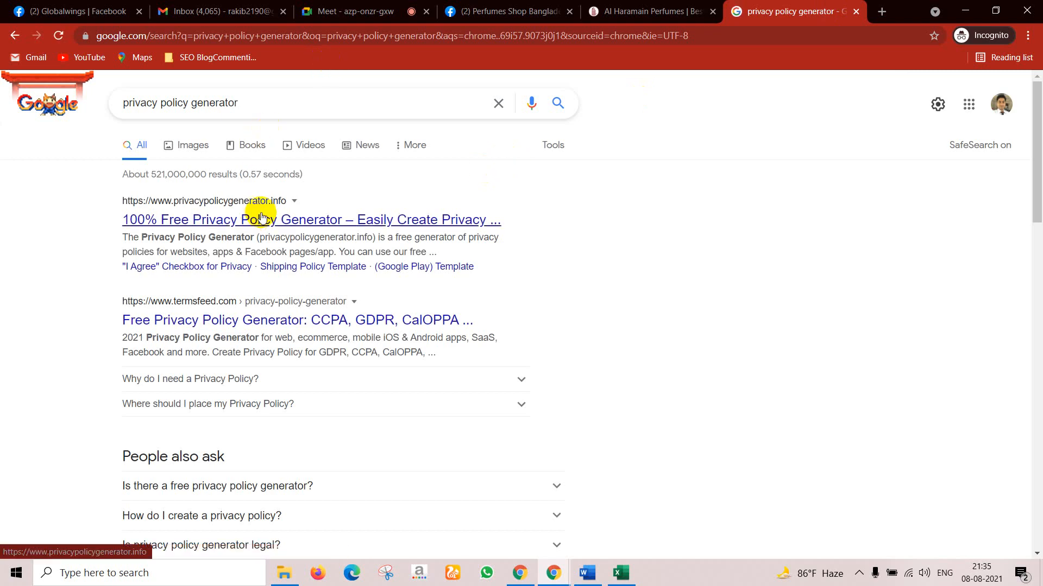
Step: Start TermsFeed's free generator, choose a Website privacy policy, and advance to step 2
{"action": "left_click", "coordinate": [227, 322]}
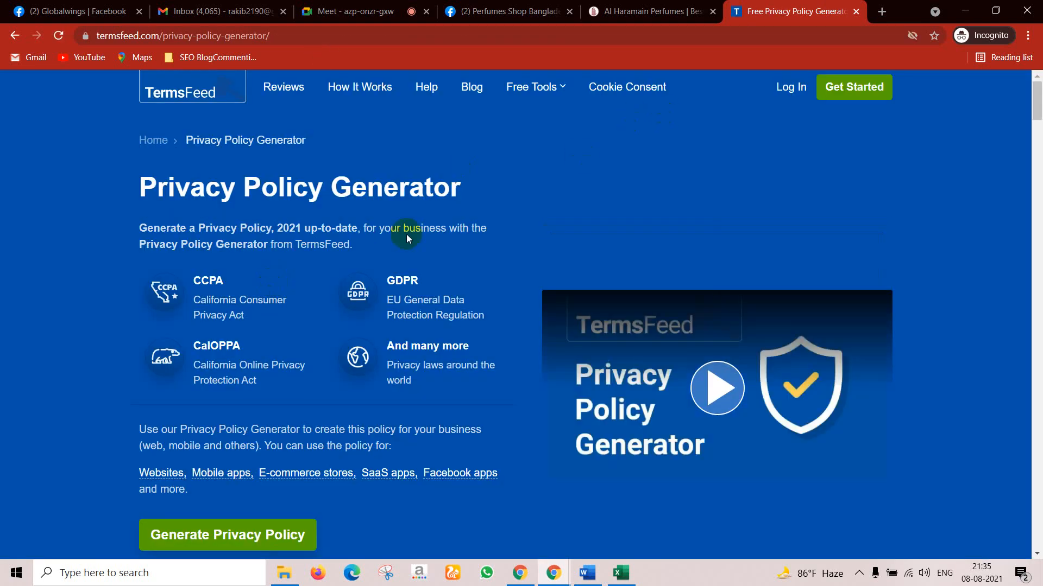
{"action": "scroll", "coordinate": [339, 314], "scroll_direction": "down", "scroll_amount": 1}
{"action": "scroll", "coordinate": [338, 308], "scroll_direction": "down", "scroll_amount": 3}
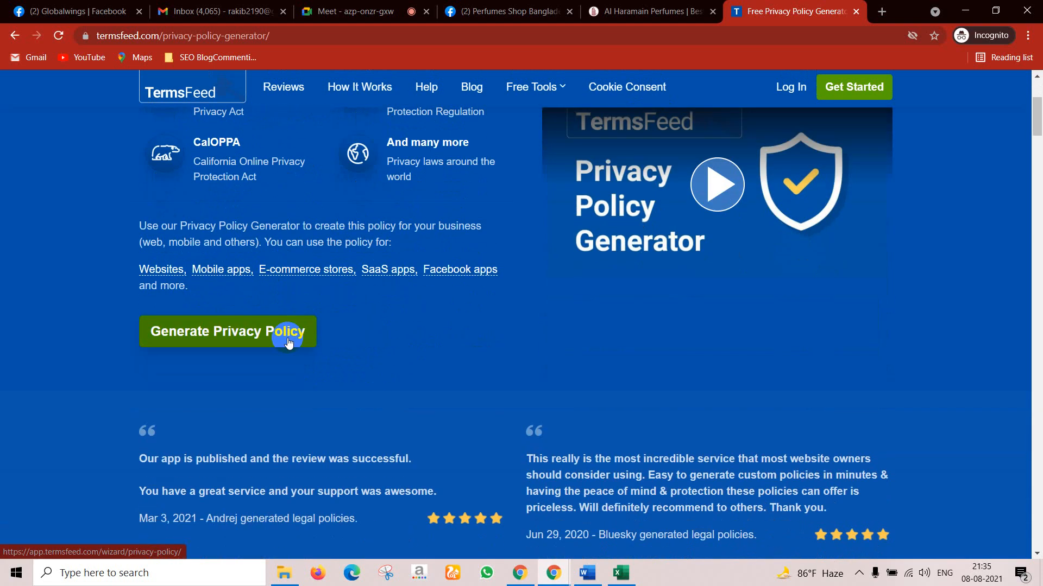
{"action": "left_click", "coordinate": [203, 333]}
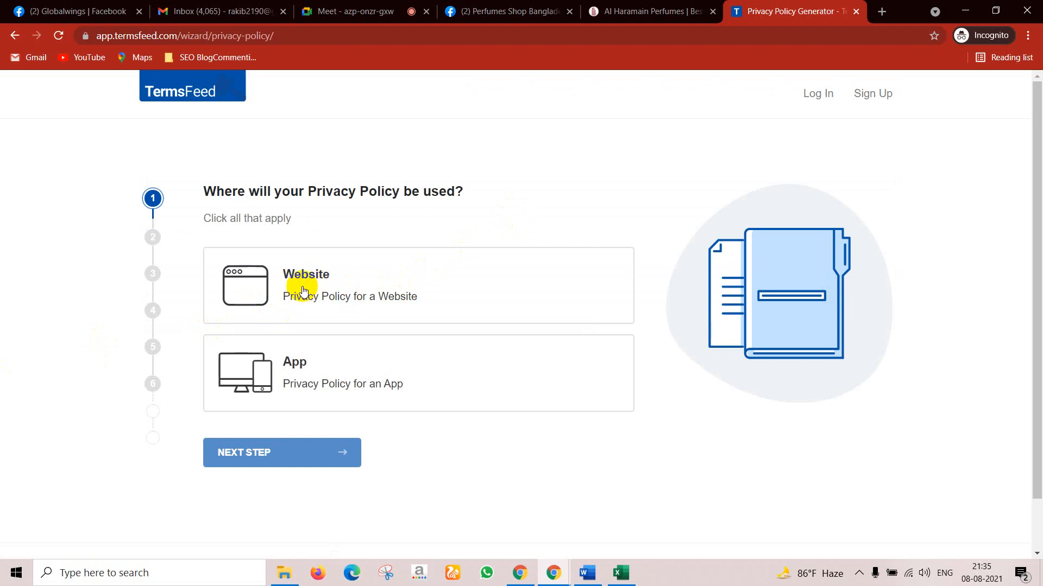
{"action": "left_click", "coordinate": [303, 292]}
{"action": "scroll", "coordinate": [353, 288], "scroll_direction": "down", "scroll_amount": 1}
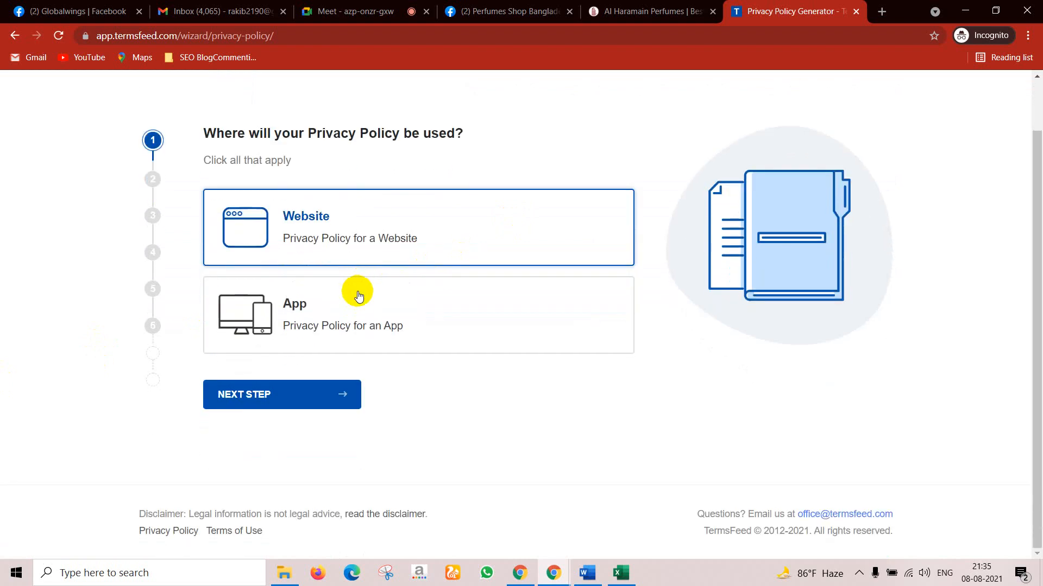
{"action": "left_click", "coordinate": [293, 392]}
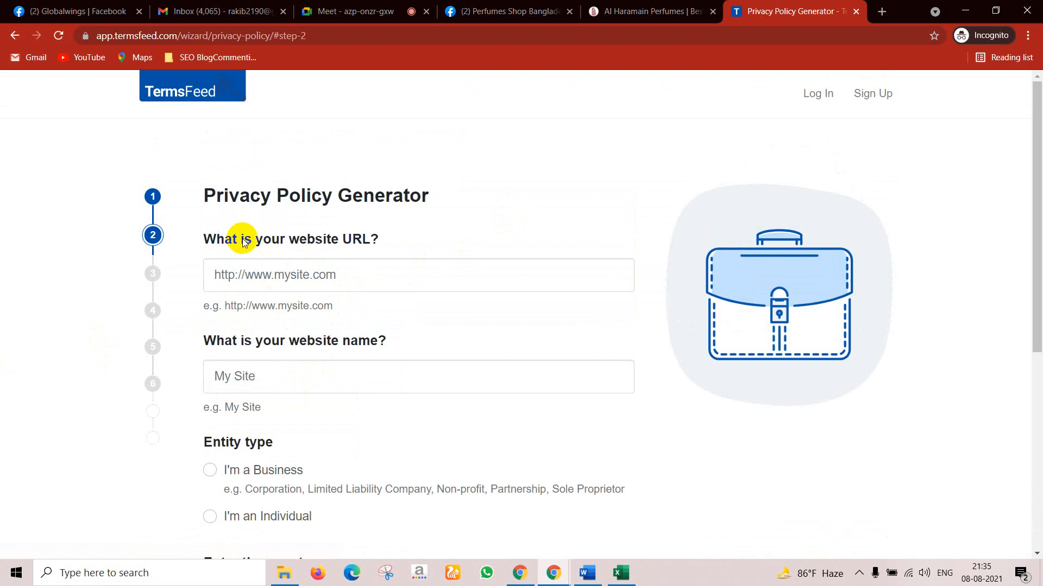
{"action": "left_click", "coordinate": [287, 283]}
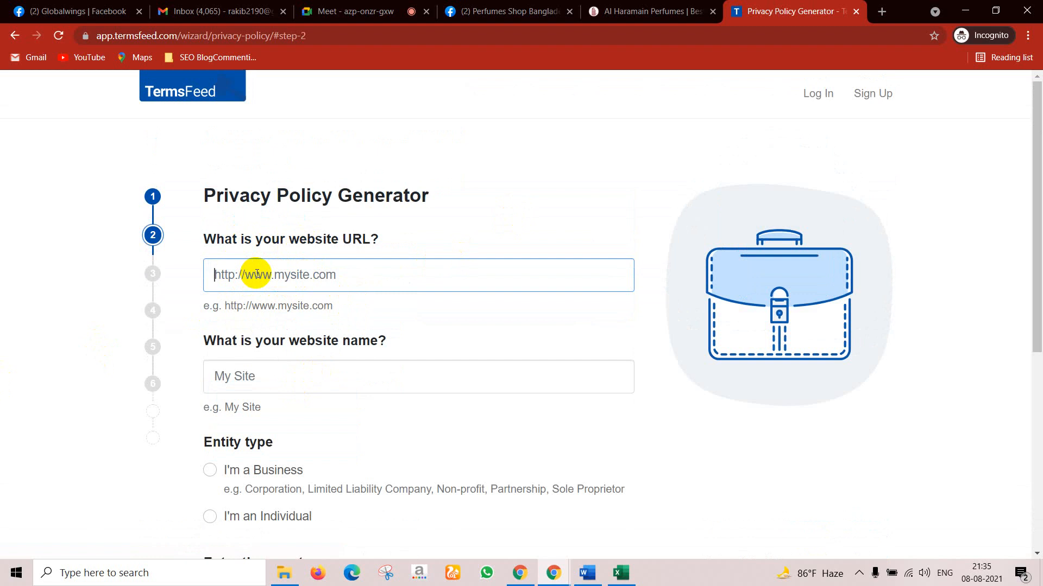
{"action": "type", "text": "www.perfumebd.com"}
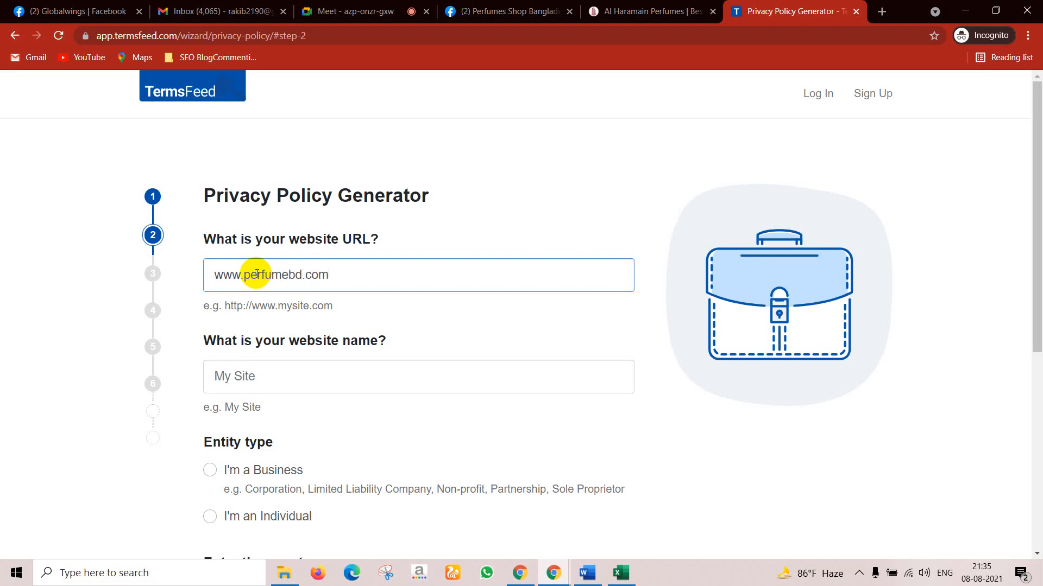
{"action": "scroll", "coordinate": [261, 282], "scroll_direction": "down", "scroll_amount": 2}
{"action": "left_click", "coordinate": [247, 308]}
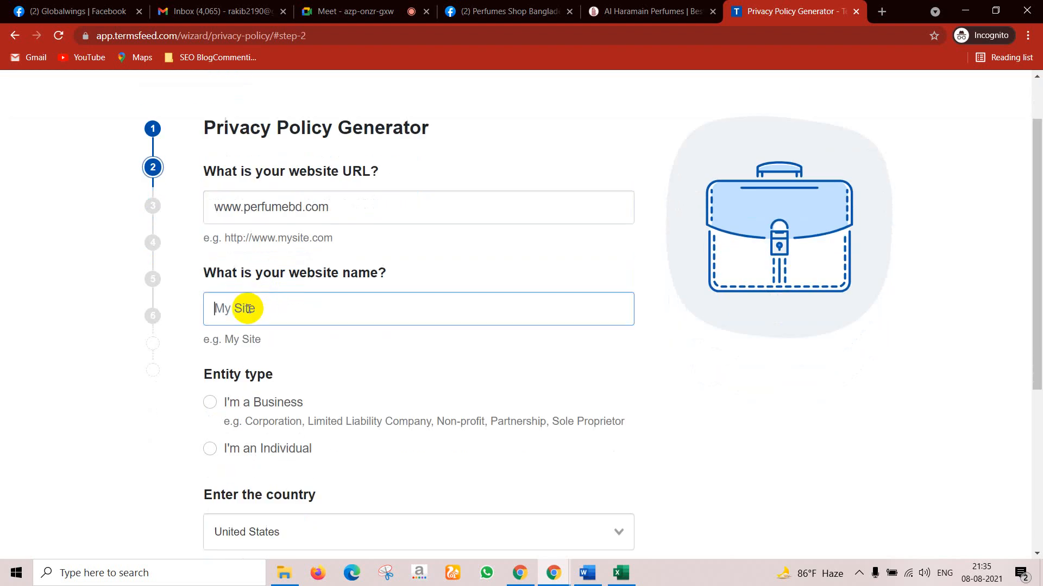
{"action": "left_click_drag", "start_coordinate": [249, 209], "coordinate": [245, 208]}
{"action": "double_click", "coordinate": [247, 208]}
{"action": "key", "text": "ctrl+c"}
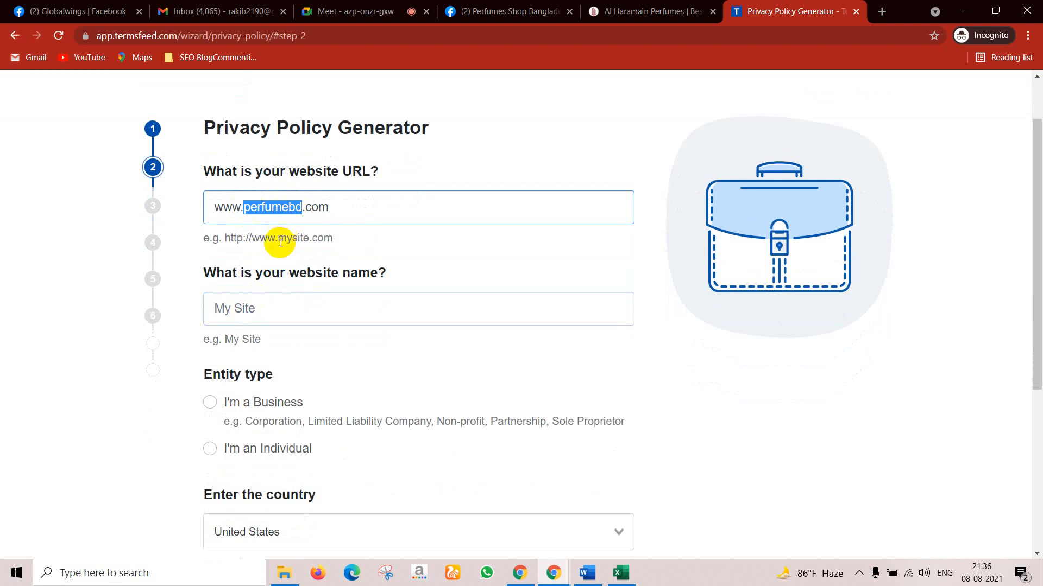
{"action": "left_click", "coordinate": [256, 313]}
{"action": "key", "text": "ctrl+v"}
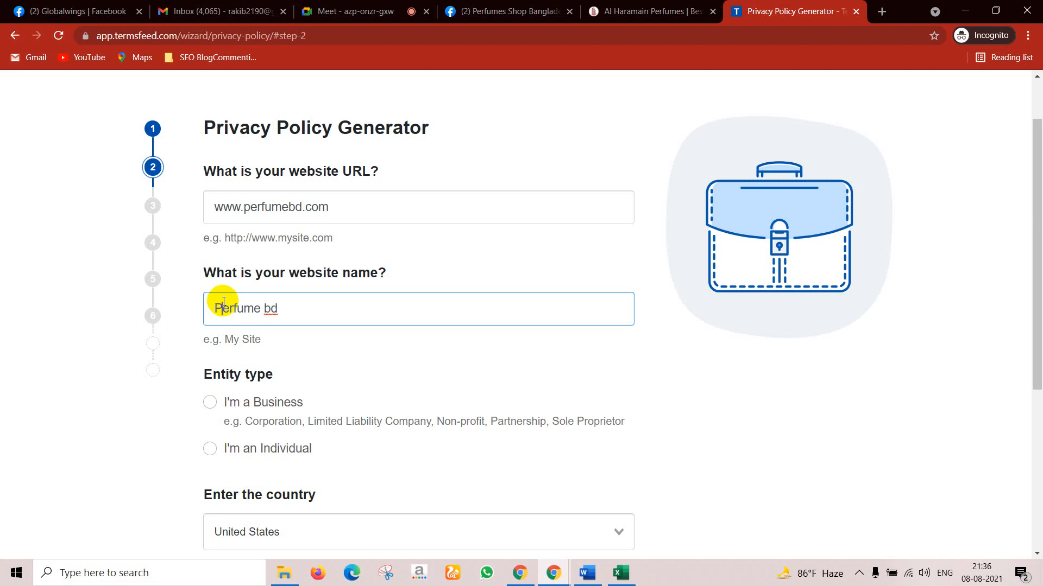
Step: Mark the owner as an Individual in Bangladesh and continue to step 3
{"action": "scroll", "coordinate": [270, 380], "scroll_direction": "down", "scroll_amount": 2}
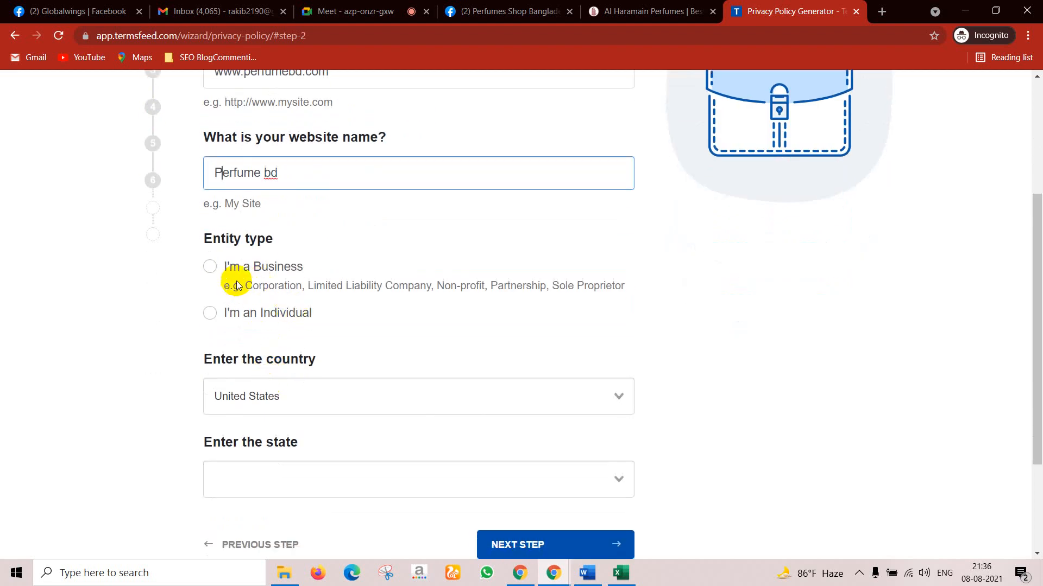
{"action": "left_click", "coordinate": [213, 318]}
{"action": "scroll", "coordinate": [449, 302], "scroll_direction": "down", "scroll_amount": 2}
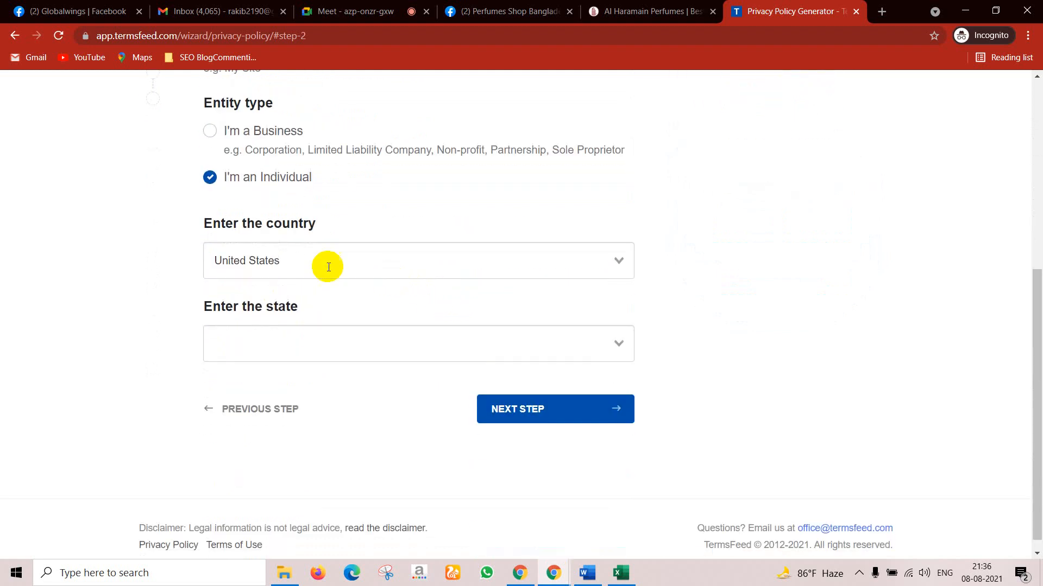
{"action": "left_click", "coordinate": [505, 269]}
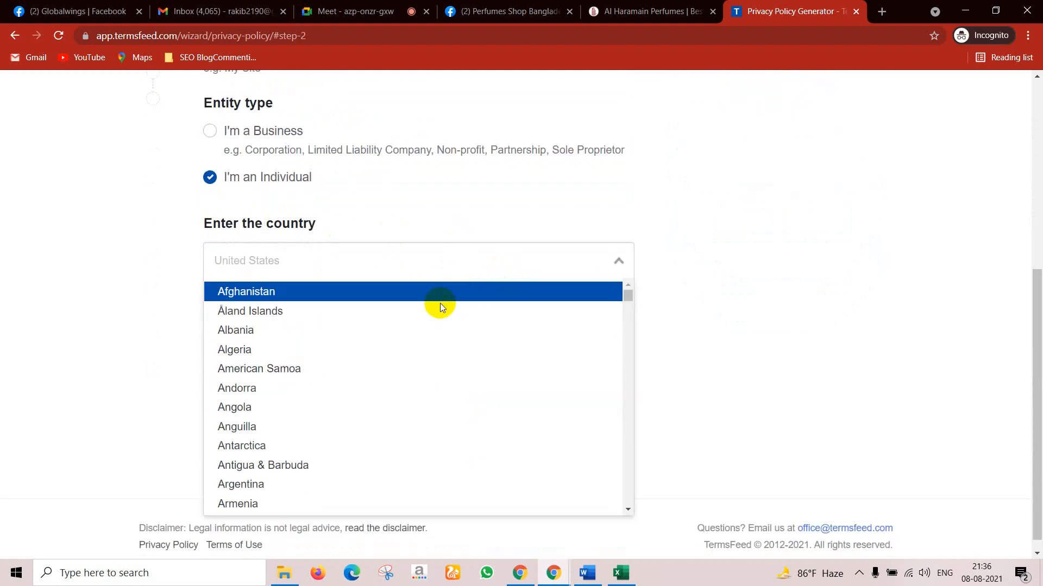
{"action": "type", "text": "b"}
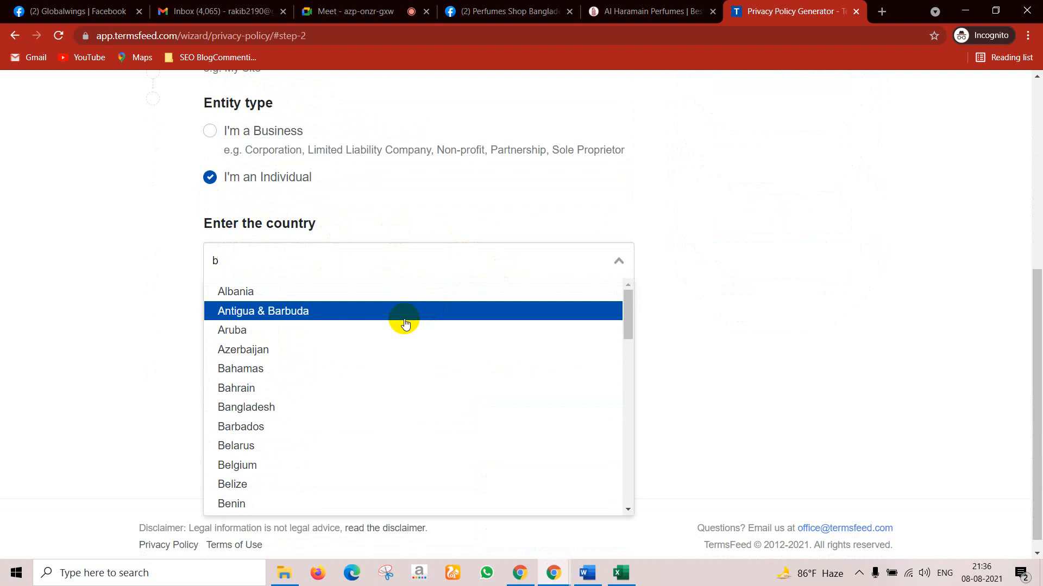
{"action": "type", "text": "an"}
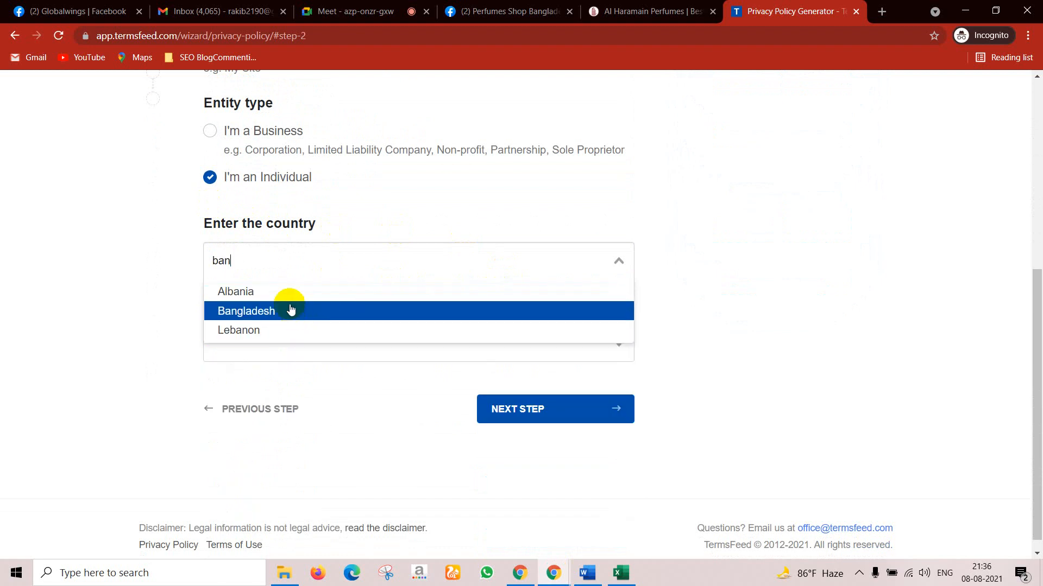
{"action": "left_click", "coordinate": [291, 310]}
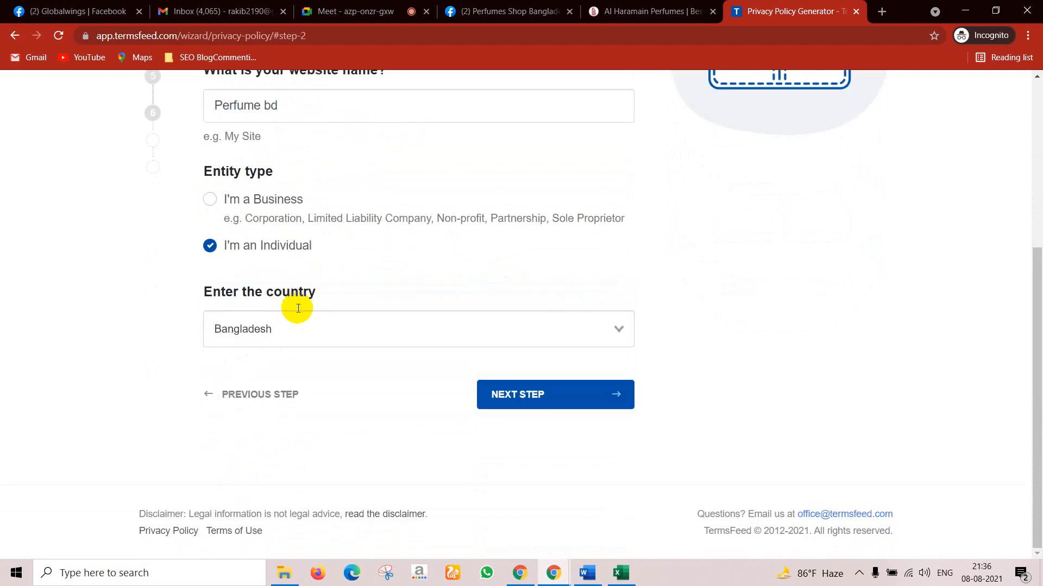
{"action": "left_click", "coordinate": [532, 396]}
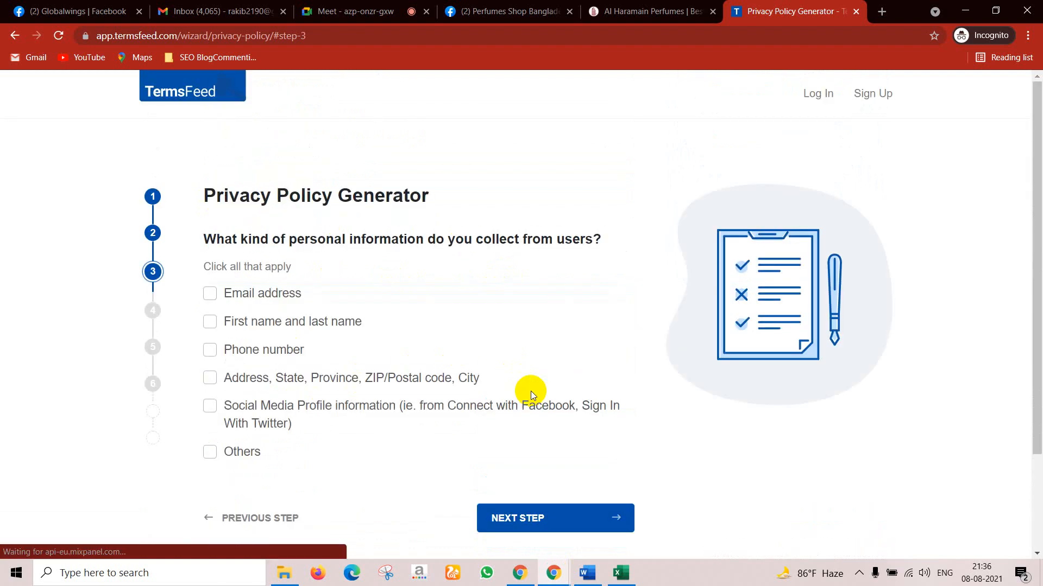
Step: Tick name, phone, postal address, social media and other information as collected, then continue
{"action": "left_click", "coordinate": [240, 322]}
{"action": "left_click", "coordinate": [243, 351]}
{"action": "left_click", "coordinate": [240, 377]}
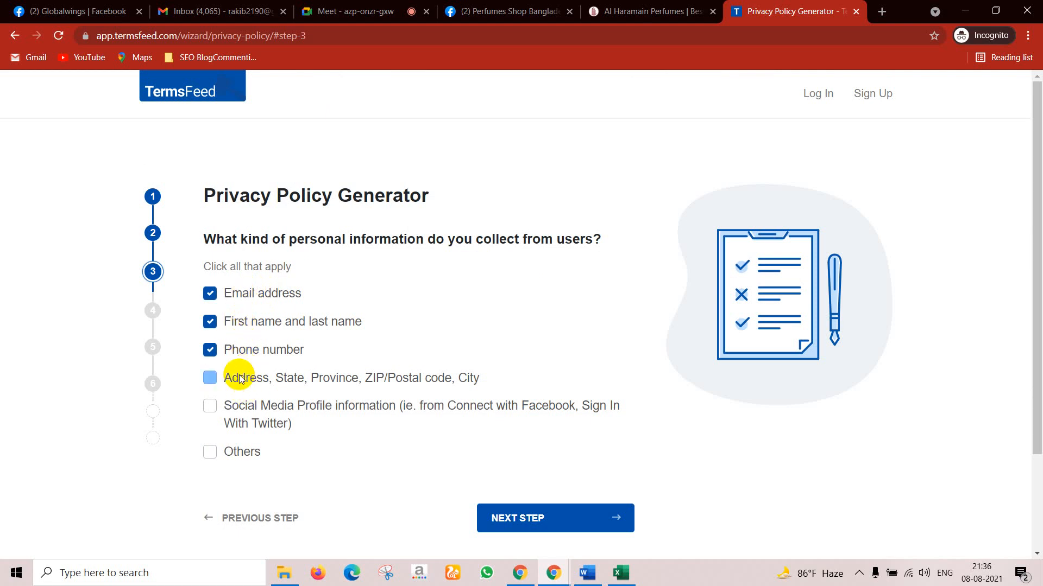
{"action": "left_click", "coordinate": [236, 407]}
{"action": "left_click", "coordinate": [224, 452]}
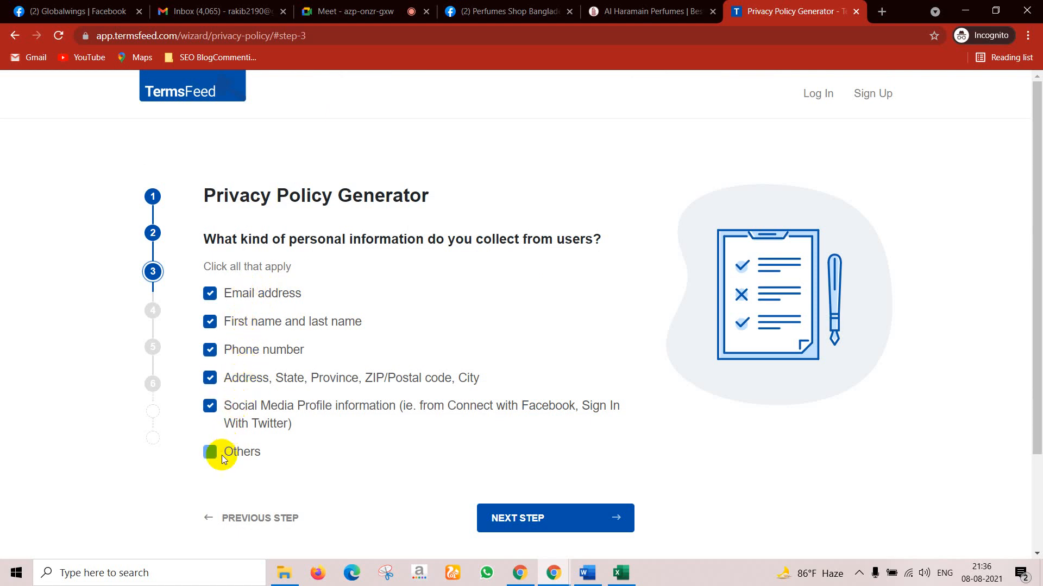
{"action": "left_click", "coordinate": [547, 527]}
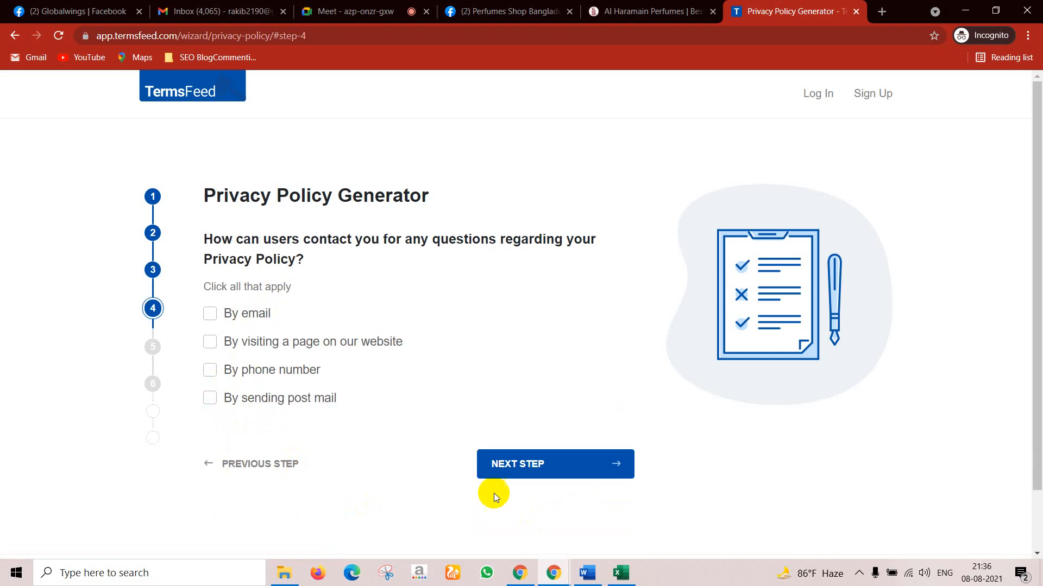
Step: Offer By email as the contact method and enter the owner's email address
{"action": "left_click", "coordinate": [260, 318]}
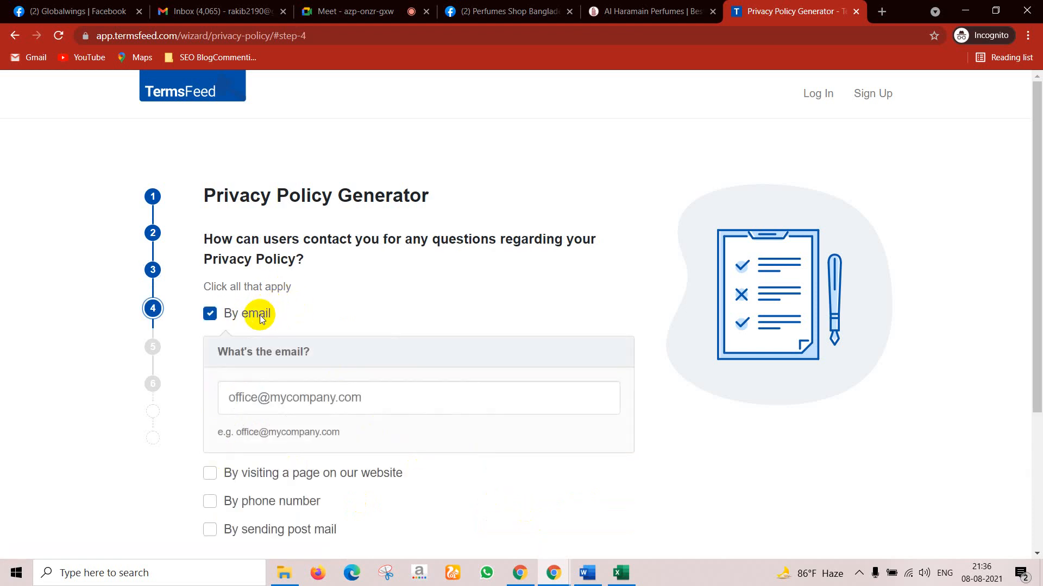
{"action": "scroll", "coordinate": [390, 399], "scroll_direction": "down", "scroll_amount": 3}
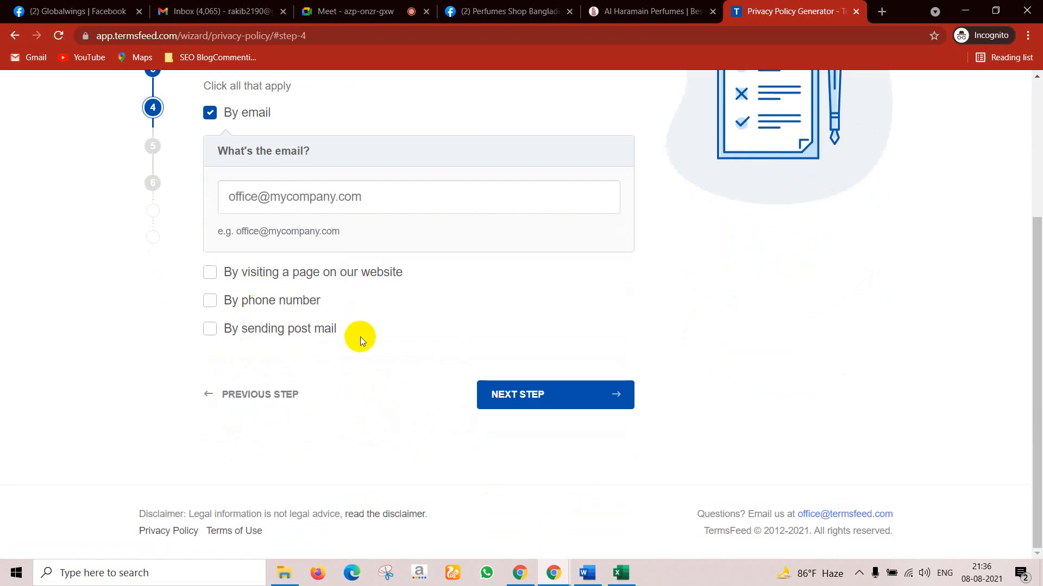
{"action": "scroll", "coordinate": [305, 270], "scroll_direction": "up", "scroll_amount": 2}
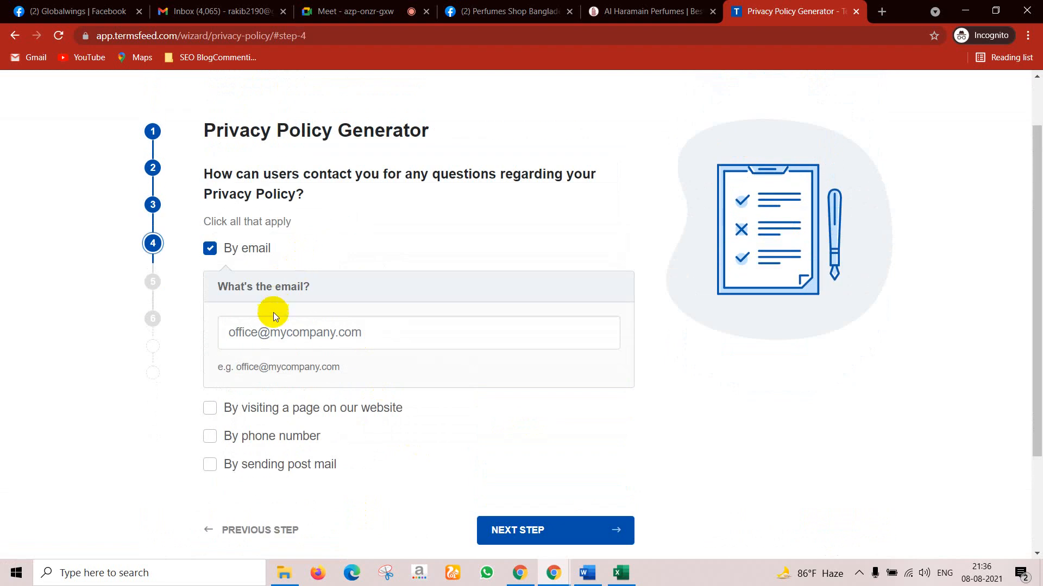
{"action": "left_click", "coordinate": [287, 334]}
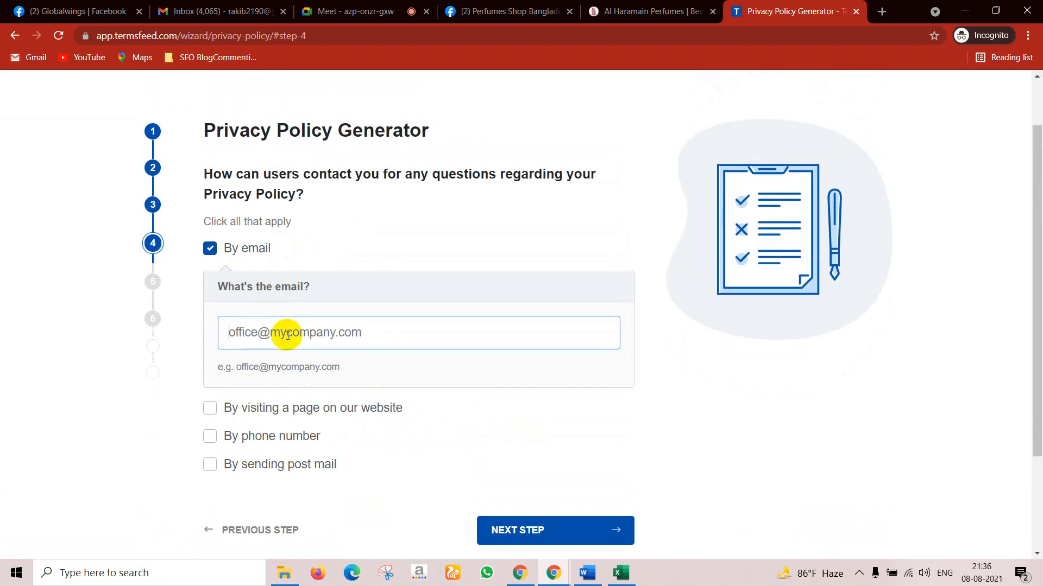
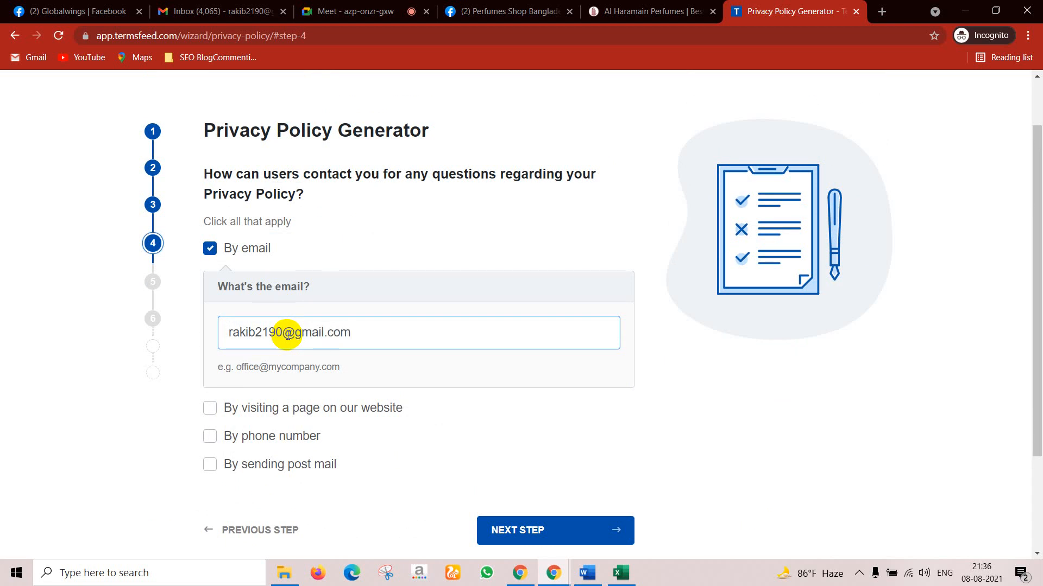
{"action": "scroll", "coordinate": [433, 433], "scroll_direction": "down", "scroll_amount": 3}
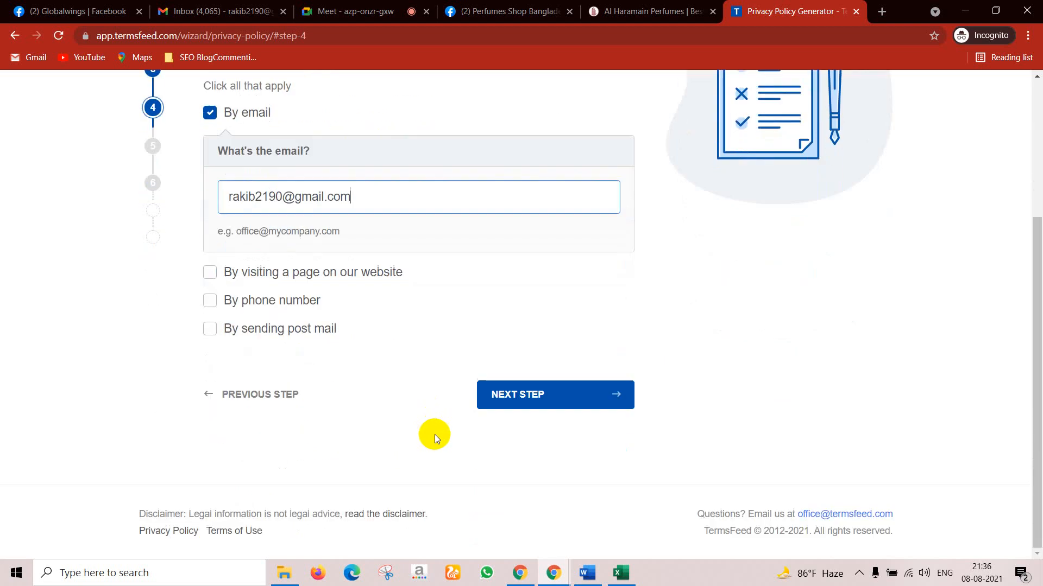
Step: Opt into the Professional upgrade and answer No to analytics, ads and user payments
{"action": "left_click", "coordinate": [496, 396]}
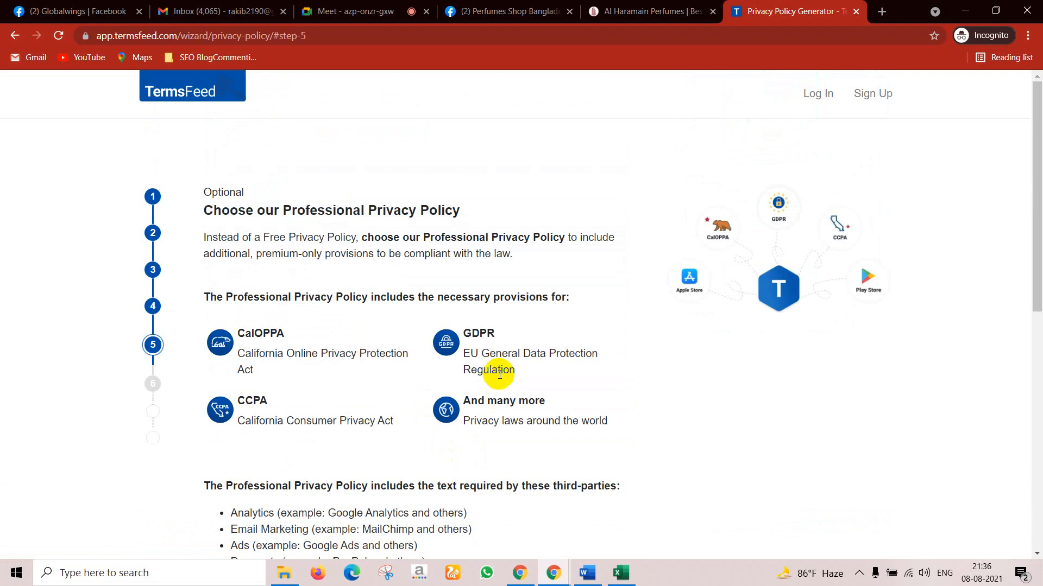
{"action": "scroll", "coordinate": [397, 244], "scroll_direction": "down", "scroll_amount": 3}
{"action": "scroll", "coordinate": [396, 243], "scroll_direction": "down", "scroll_amount": 5}
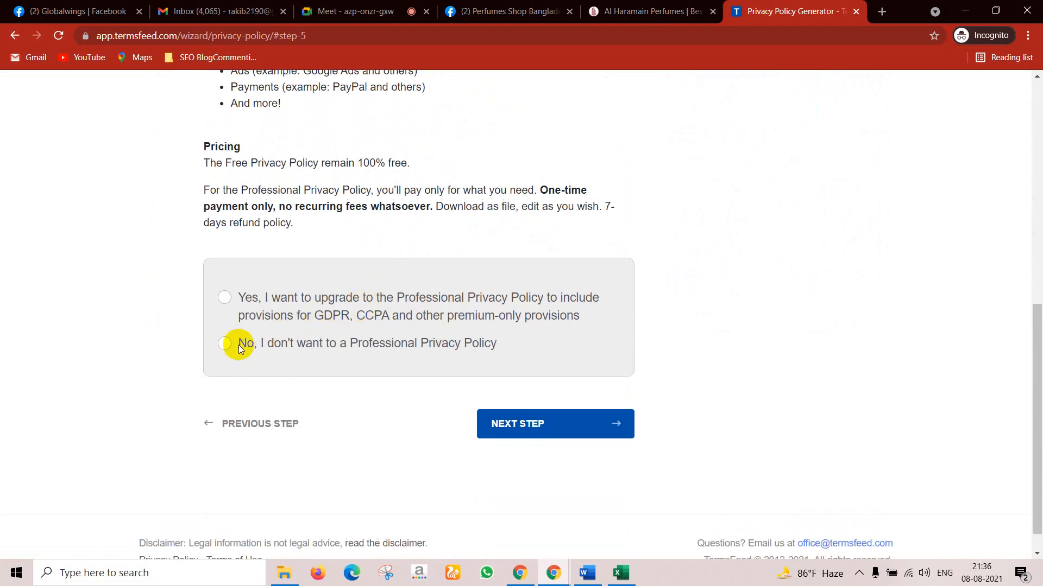
{"action": "left_click", "coordinate": [240, 297]}
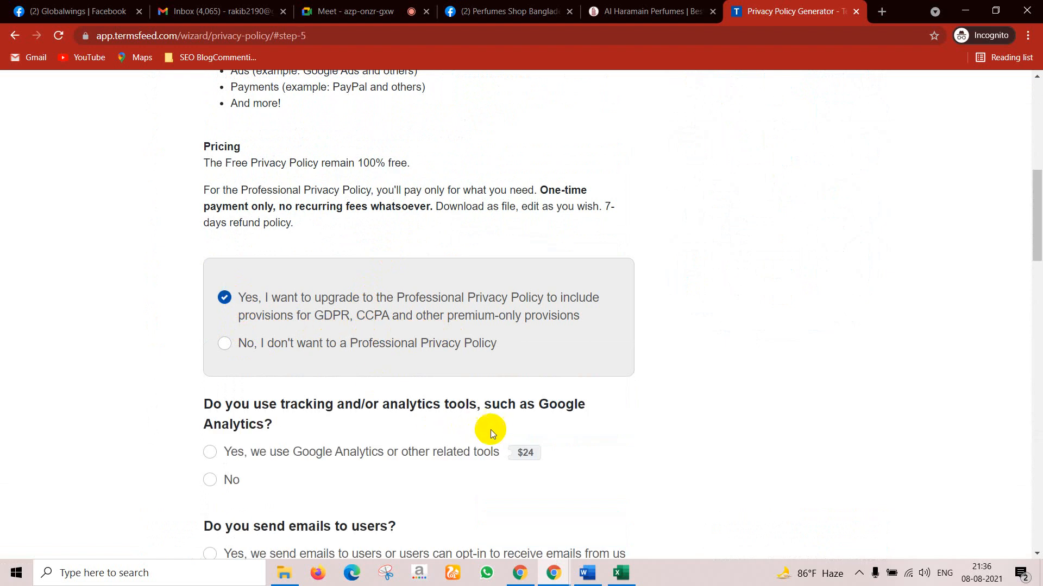
{"action": "scroll", "coordinate": [490, 429], "scroll_direction": "down", "scroll_amount": 4}
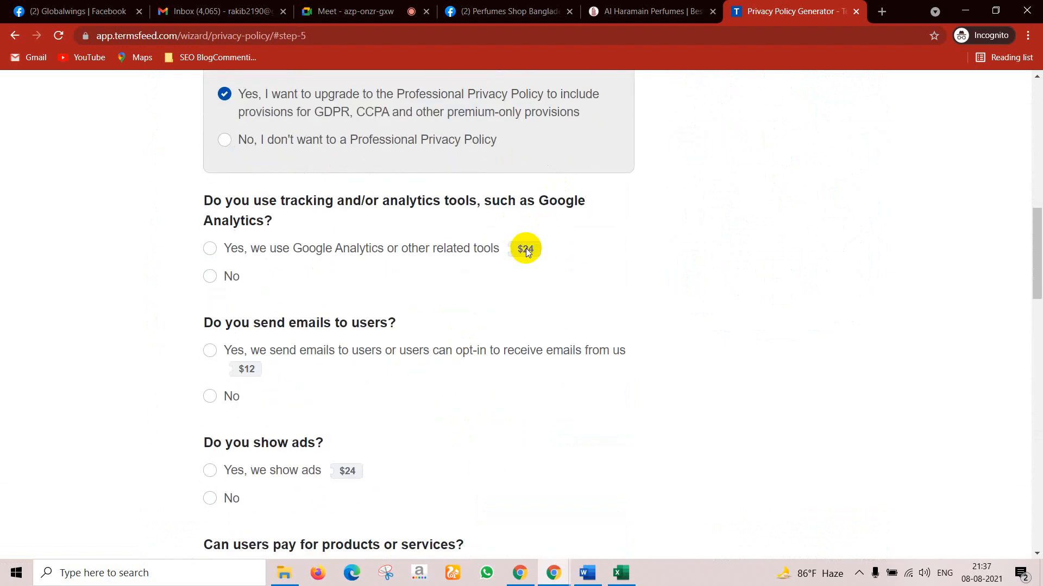
{"action": "left_click", "coordinate": [236, 282]}
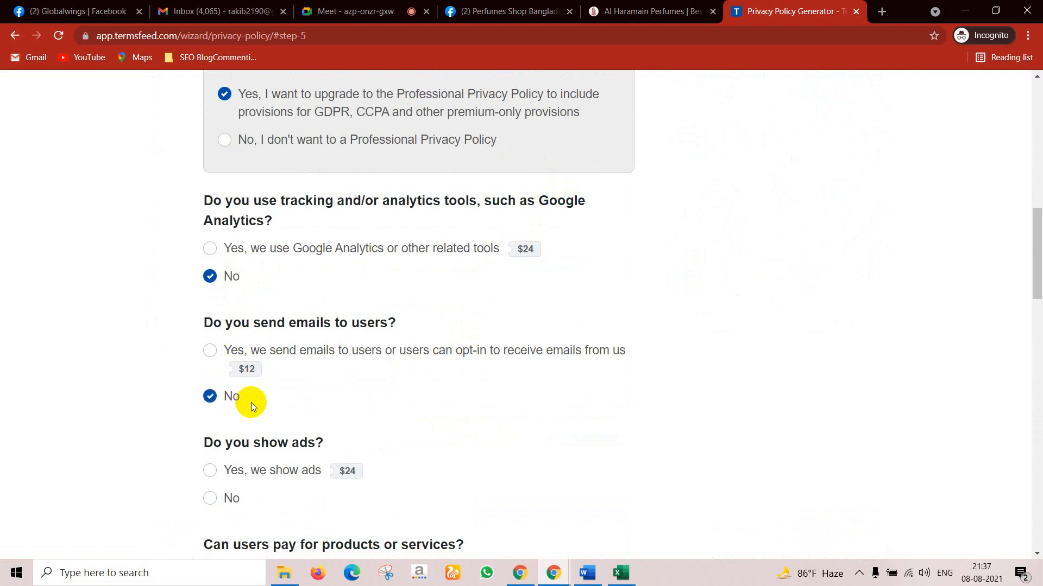
{"action": "scroll", "coordinate": [251, 403], "scroll_direction": "down", "scroll_amount": 4}
{"action": "left_click", "coordinate": [242, 293]}
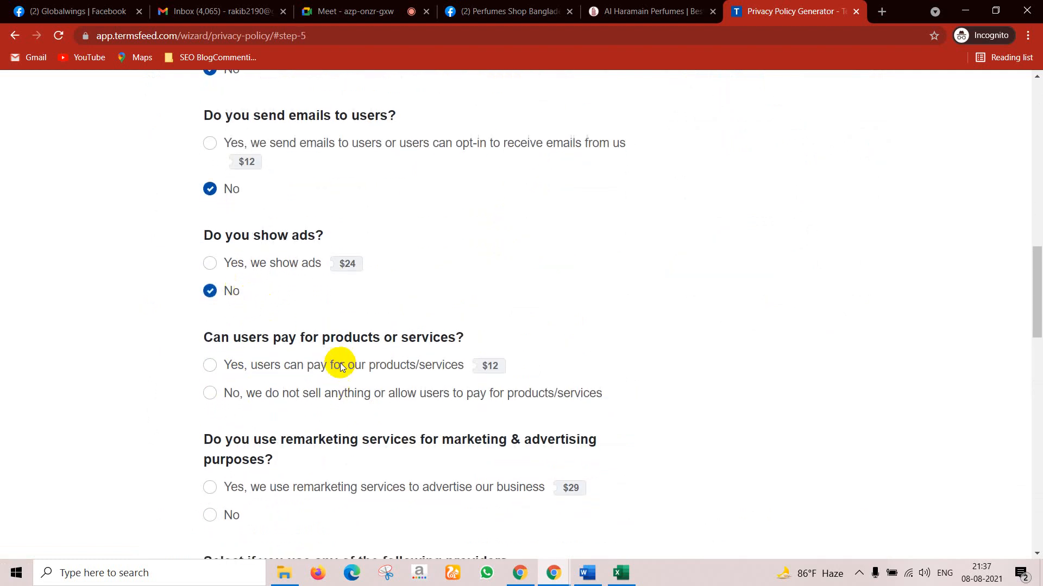
{"action": "scroll", "coordinate": [287, 320], "scroll_direction": "down", "scroll_amount": 1}
{"action": "left_click", "coordinate": [254, 330]}
{"action": "scroll", "coordinate": [297, 356], "scroll_direction": "down", "scroll_amount": 2}
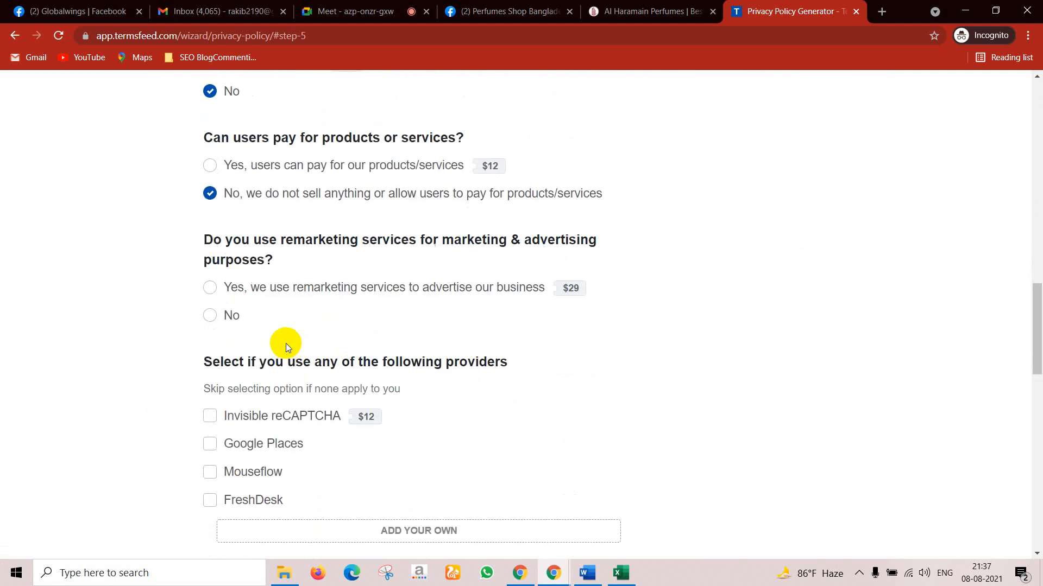
Step: Answer No to remarketing and tick Google Places, Mouseflow and FreshDesk as providers
{"action": "left_click", "coordinate": [239, 321]}
{"action": "scroll", "coordinate": [250, 369], "scroll_direction": "down", "scroll_amount": 1}
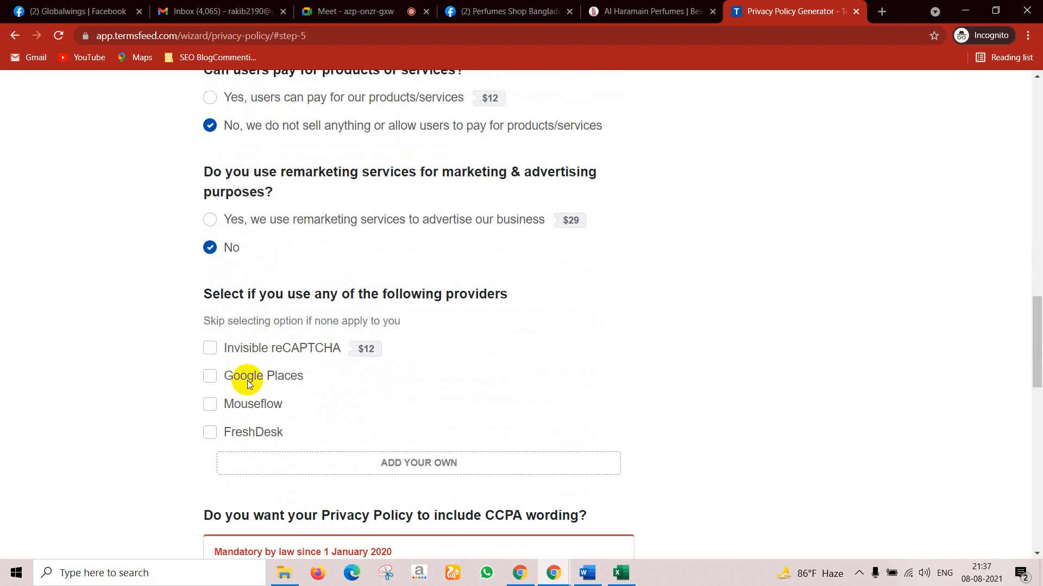
{"action": "left_click", "coordinate": [246, 380]}
{"action": "left_click", "coordinate": [243, 406]}
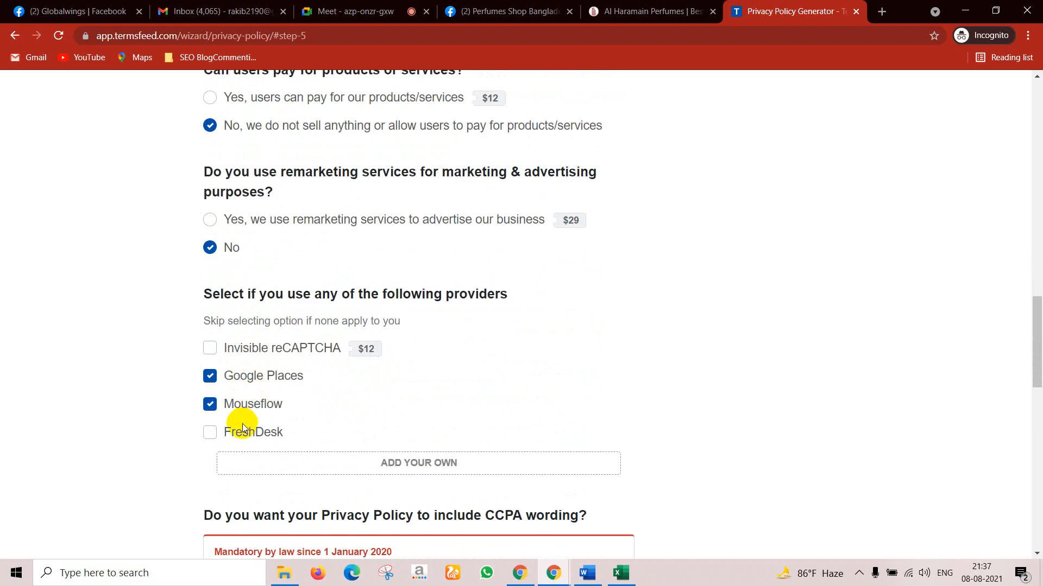
{"action": "left_click", "coordinate": [250, 433]}
{"action": "scroll", "coordinate": [591, 399], "scroll_direction": "down", "scroll_amount": 4}
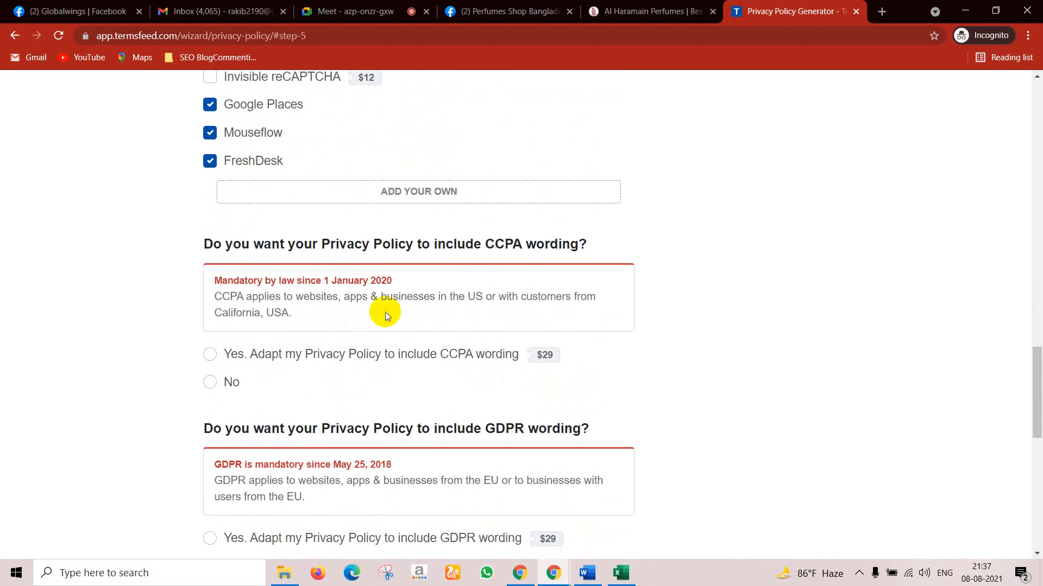
{"action": "scroll", "coordinate": [456, 362], "scroll_direction": "down", "scroll_amount": 9}
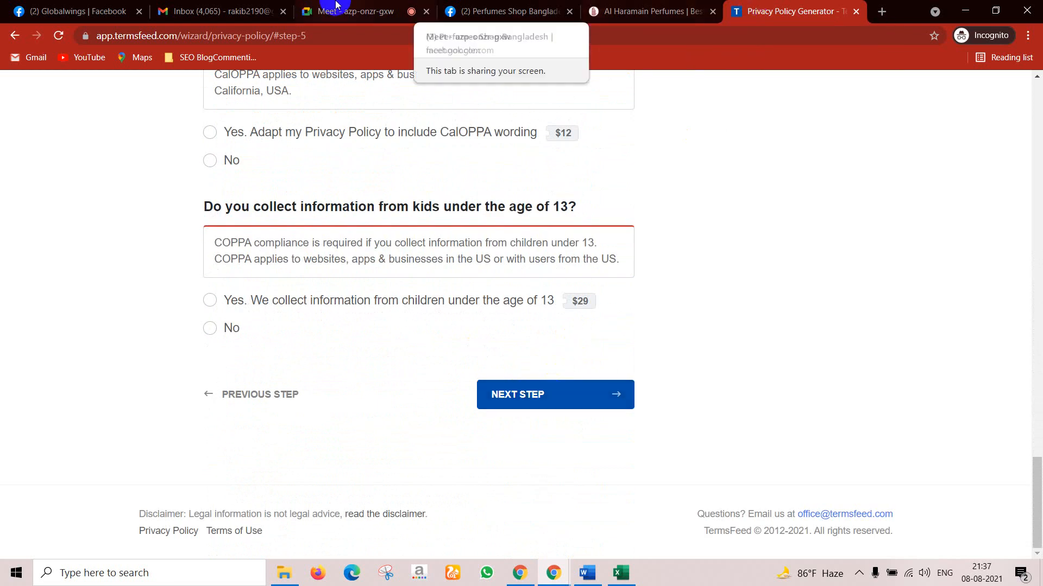
Step: Open the Globalwings Facebook page's Privacy Policy link in a new tab
{"action": "left_click", "coordinate": [358, 5]}
{"action": "left_click", "coordinate": [76, 11]}
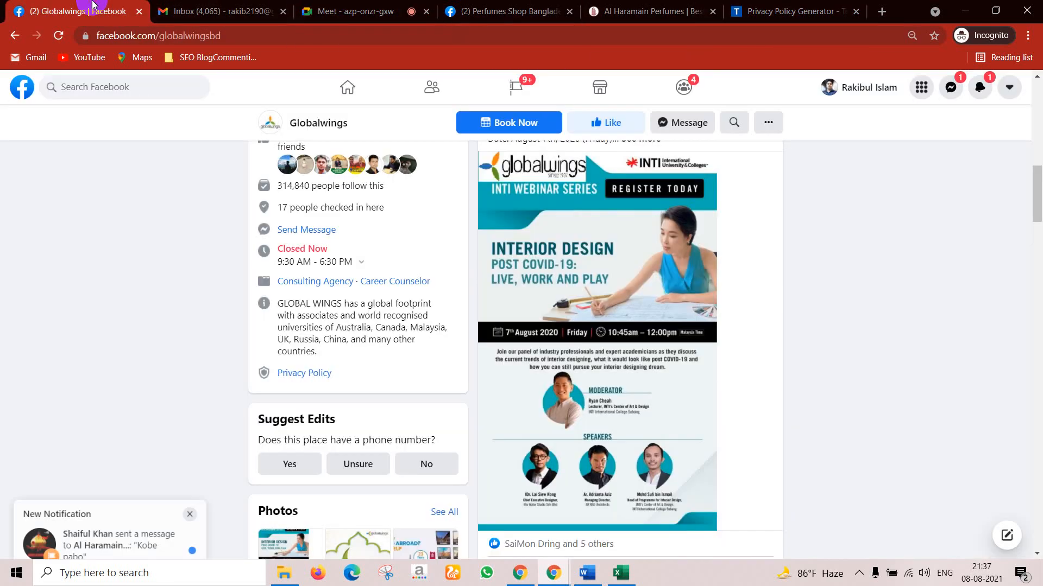
{"action": "scroll", "coordinate": [361, 284], "scroll_direction": "down", "scroll_amount": 4}
{"action": "scroll", "coordinate": [361, 284], "scroll_direction": "up", "scroll_amount": 1}
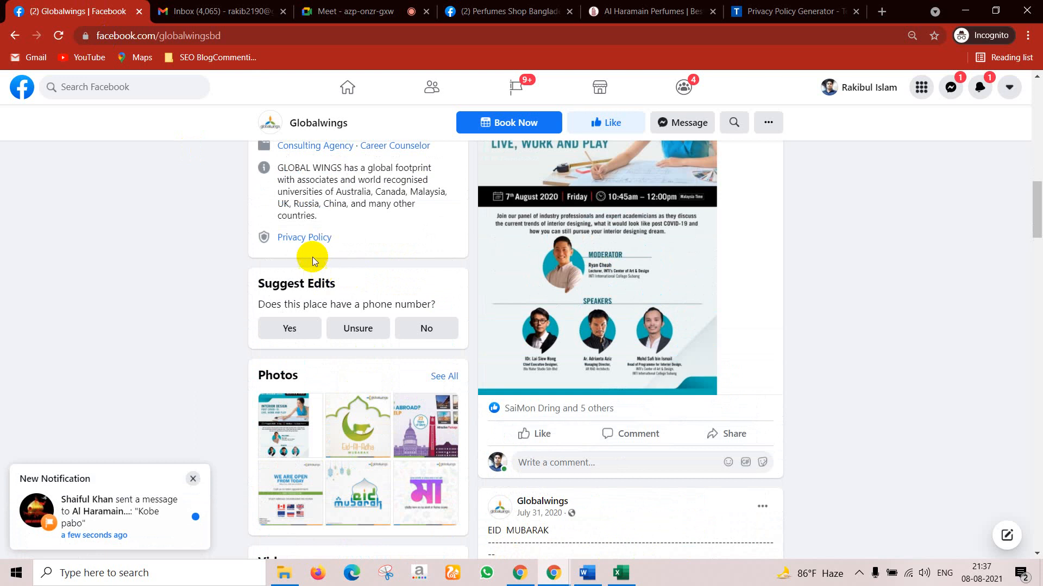
{"action": "left_click", "coordinate": [308, 240], "text": "ctrl"}
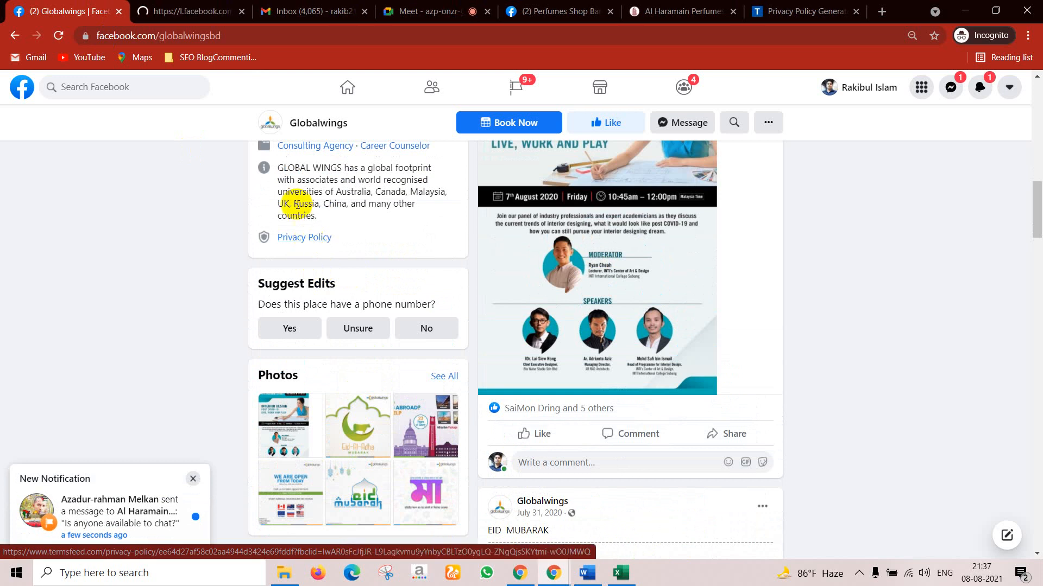
Step: Review Global Wings' TermsFeed privacy policy page in the new tab
{"action": "key", "text": "ctrl+Tab"}
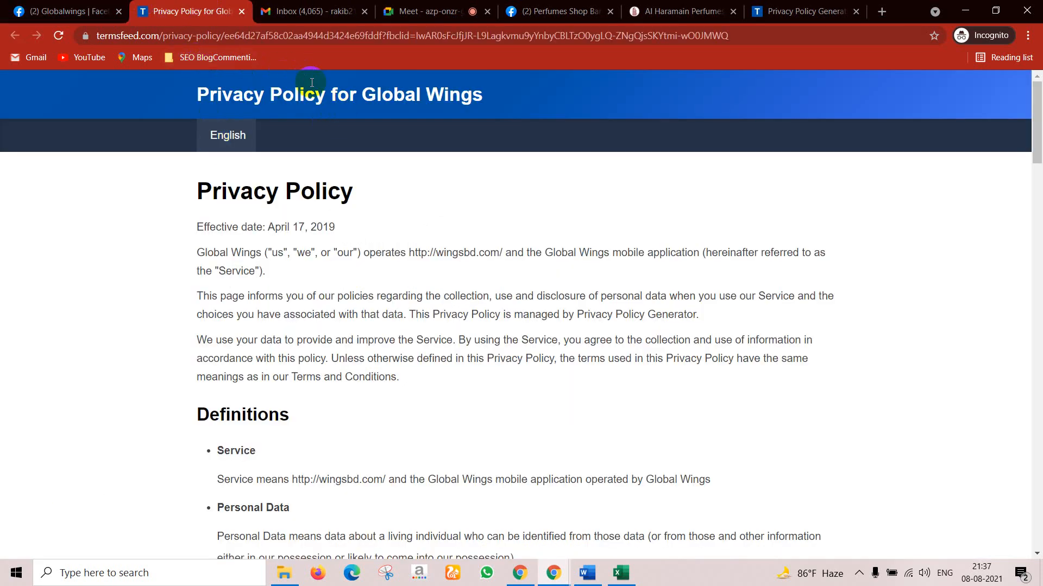
{"action": "left_click_drag", "start_coordinate": [161, 35], "coordinate": [96, 37]}
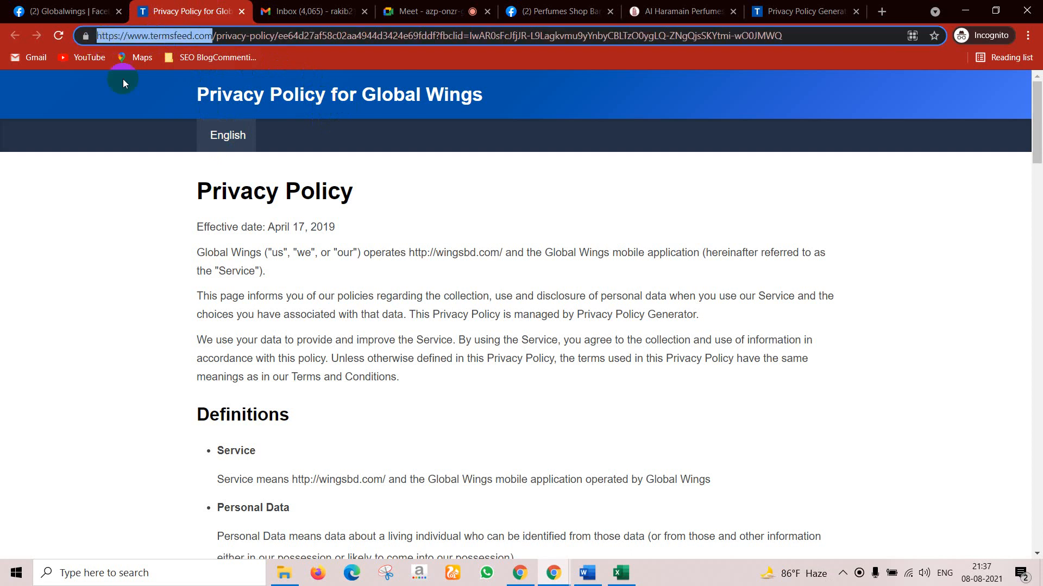
{"action": "scroll", "coordinate": [266, 294], "scroll_direction": "down", "scroll_amount": 1}
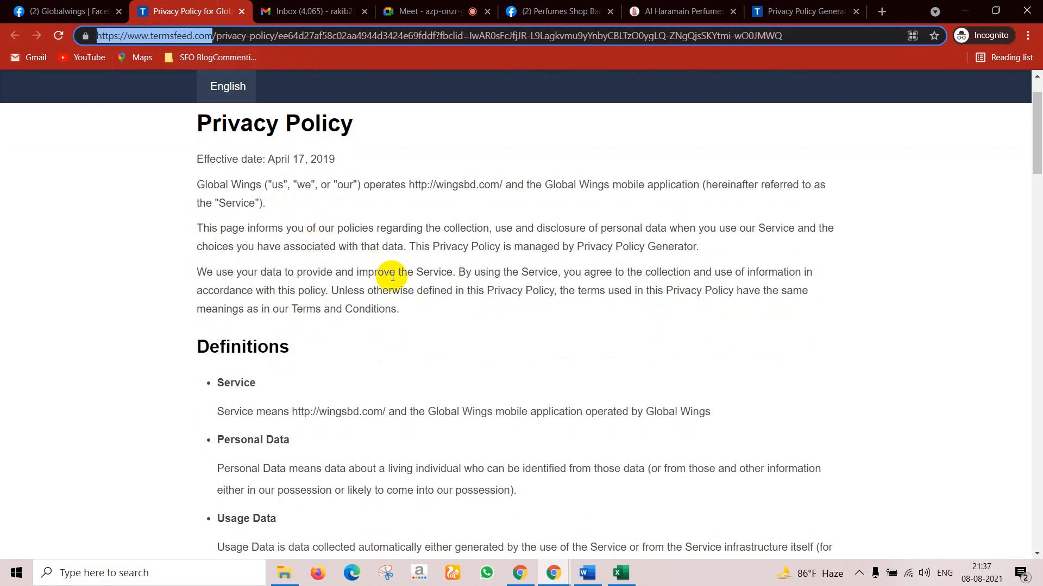
{"action": "scroll", "coordinate": [591, 291], "scroll_direction": "down", "scroll_amount": 5}
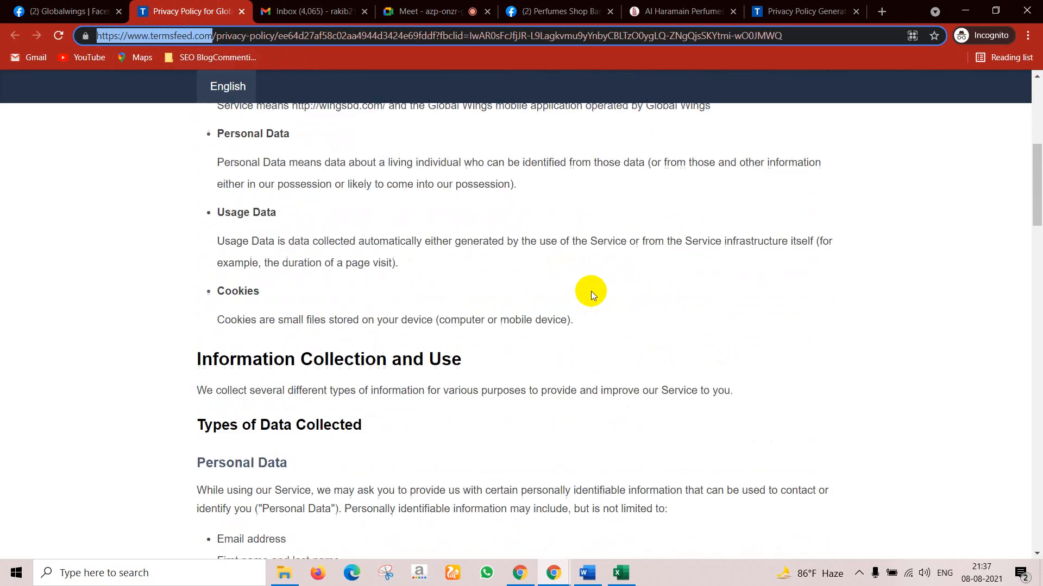
{"action": "scroll", "coordinate": [441, 239], "scroll_direction": "down", "scroll_amount": 20}
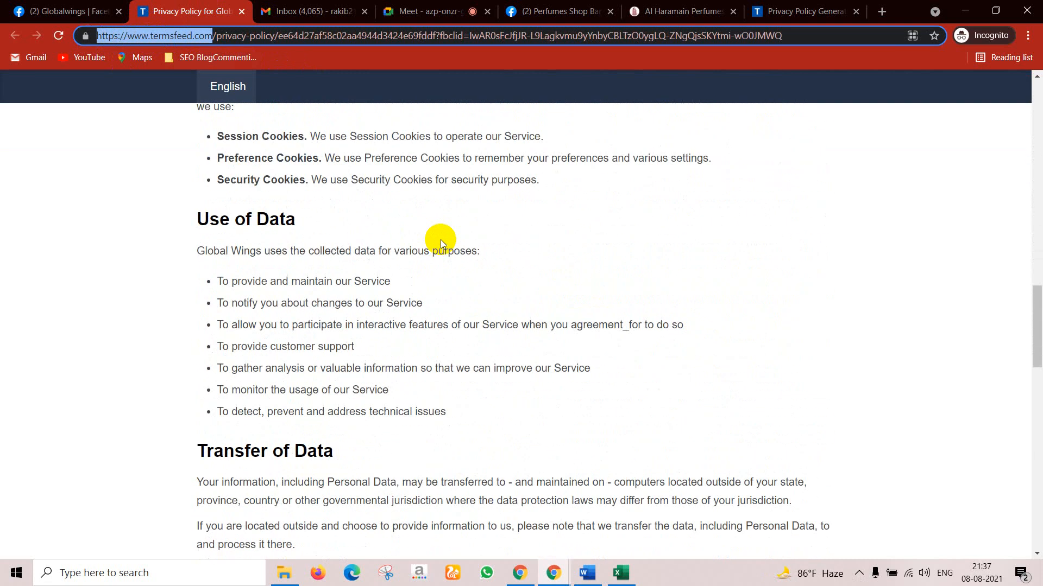
{"action": "scroll", "coordinate": [441, 239], "scroll_direction": "down", "scroll_amount": 12}
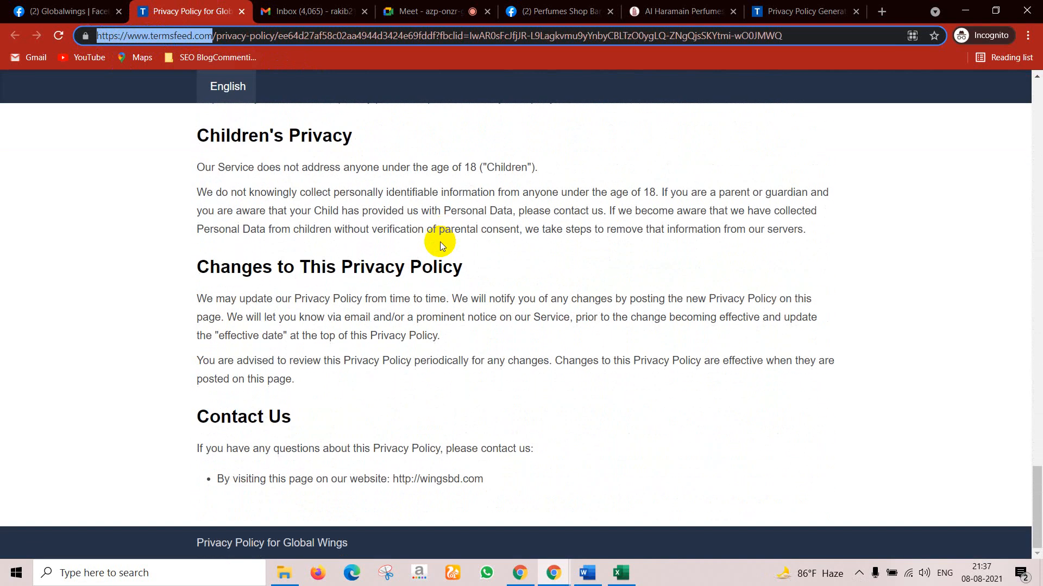
{"action": "left_click_drag", "start_coordinate": [505, 473], "coordinate": [363, 449]}
{"action": "scroll", "coordinate": [307, 303], "scroll_direction": "up", "scroll_amount": 20}
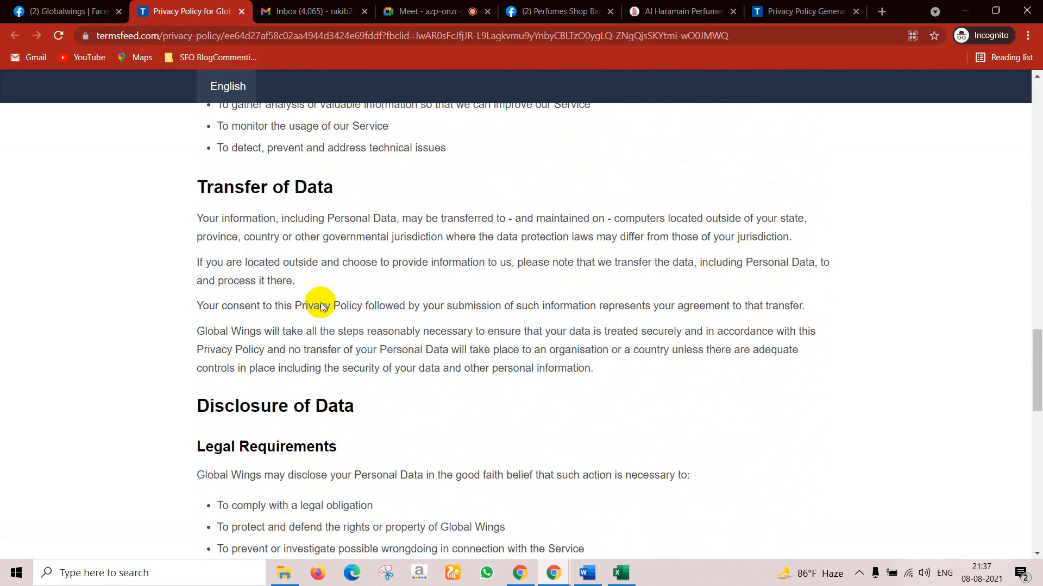
{"action": "scroll", "coordinate": [350, 250], "scroll_direction": "up", "scroll_amount": 10}
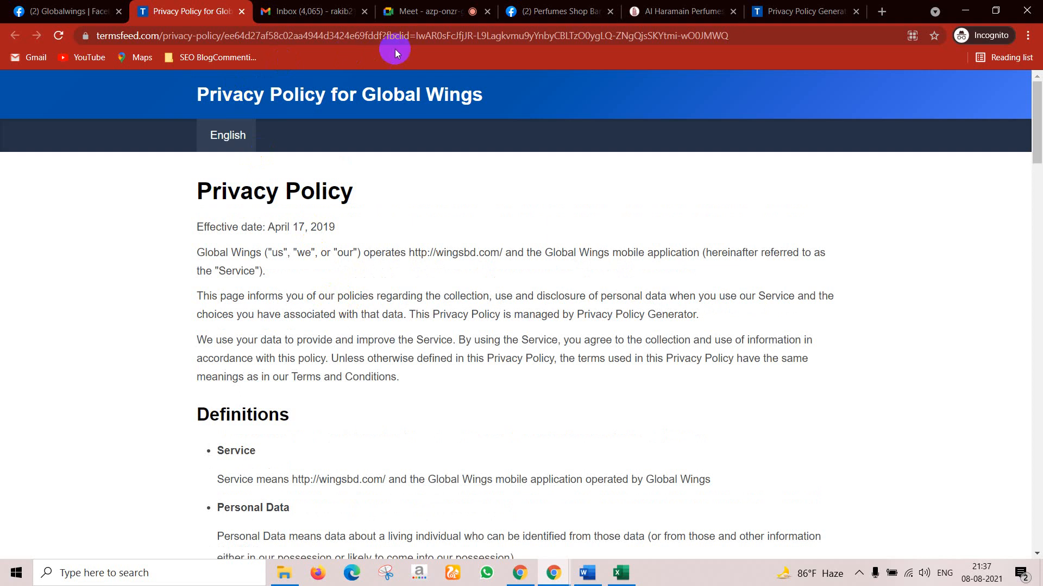
Step: Delete the ?fbclid tracking tail from the policy address, reload, and copy the clean link
{"action": "left_click_drag", "start_coordinate": [381, 35], "coordinate": [827, 36]}
{"action": "left_click", "coordinate": [440, 34]}
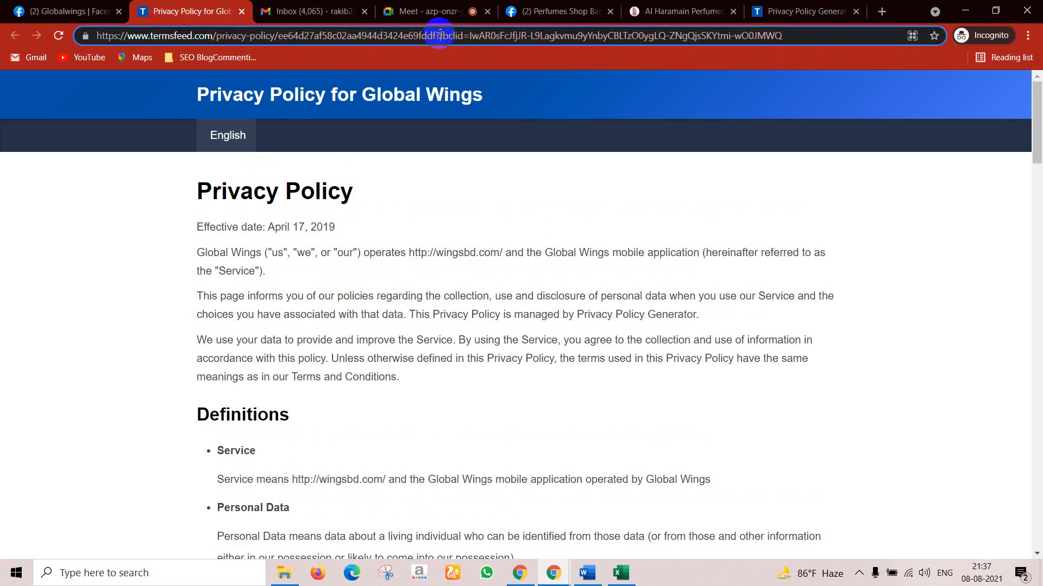
{"action": "left_click_drag", "start_coordinate": [438, 33], "coordinate": [793, 35]}
{"action": "key", "text": "BackSpace"}
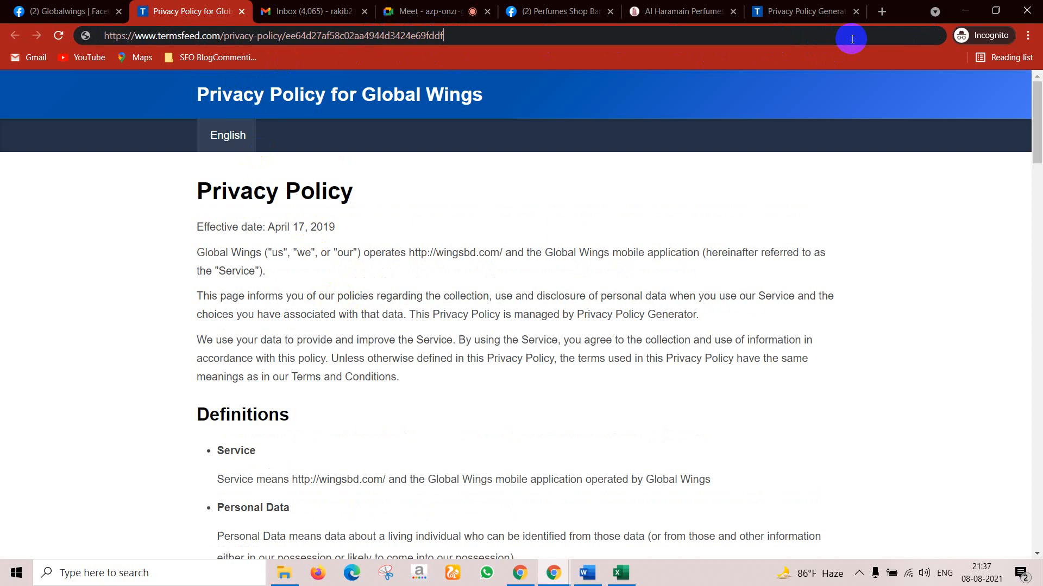
{"action": "key", "text": "Return"}
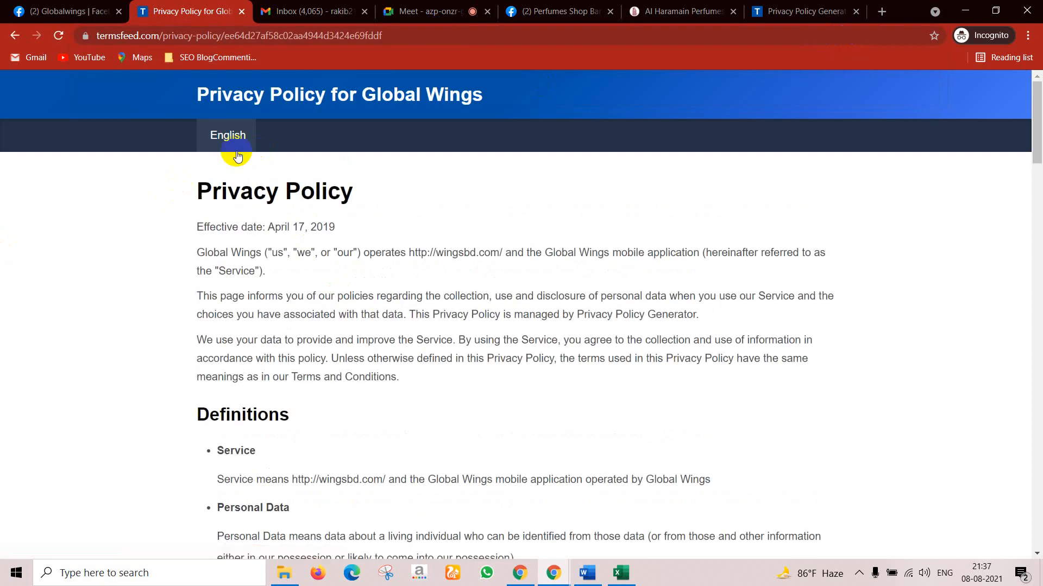
{"action": "left_click", "coordinate": [394, 31]}
{"action": "right_click", "coordinate": [344, 29]}
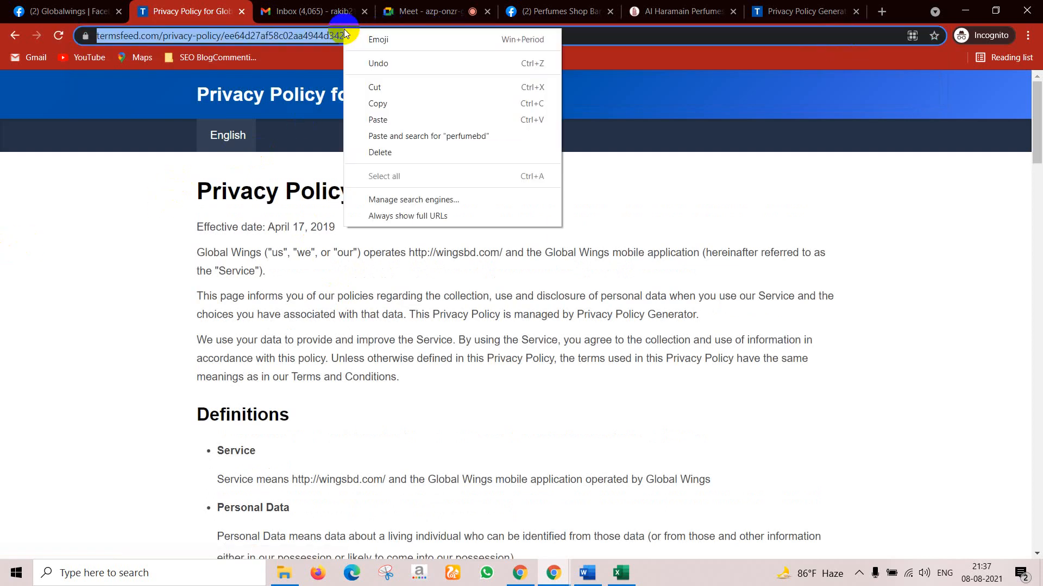
{"action": "left_click", "coordinate": [376, 101]}
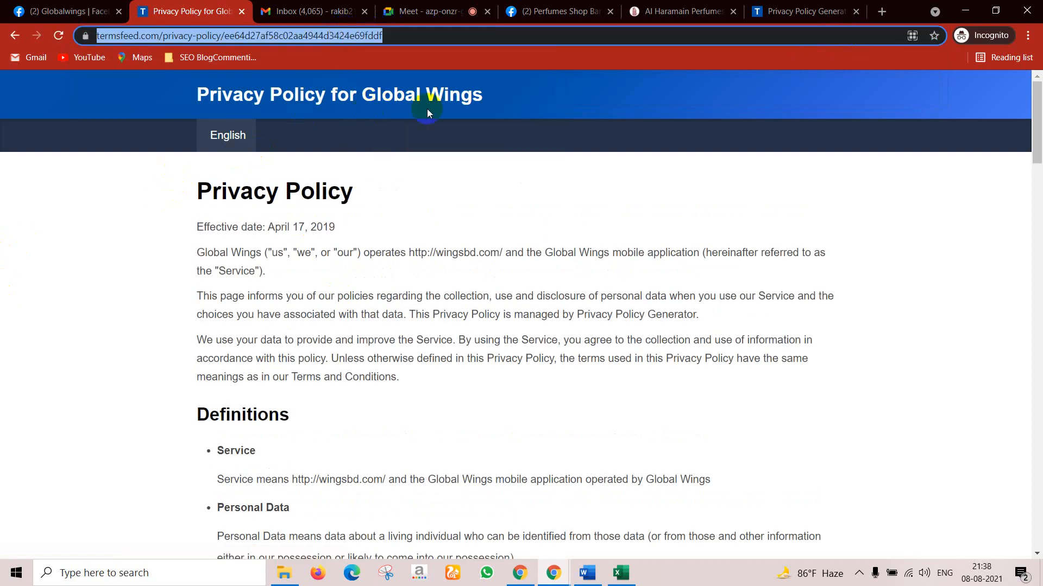
{"action": "left_click", "coordinate": [804, 6]}
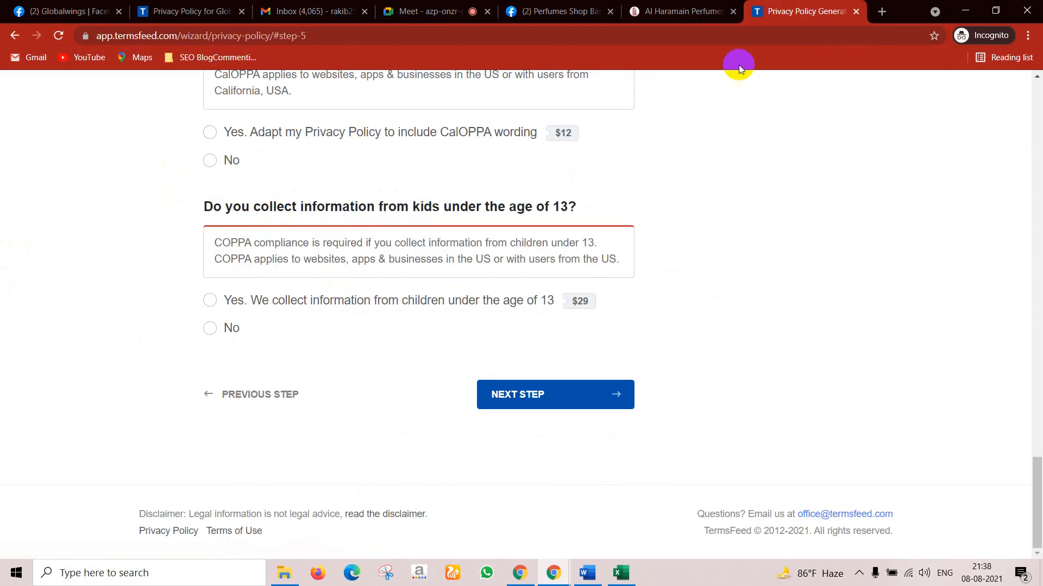
Step: Paste the copied TermsFeed link into Perfumes Shop Bangladesh's Privacy Policy field
{"action": "left_click", "coordinate": [690, 9]}
{"action": "left_click", "coordinate": [579, 5]}
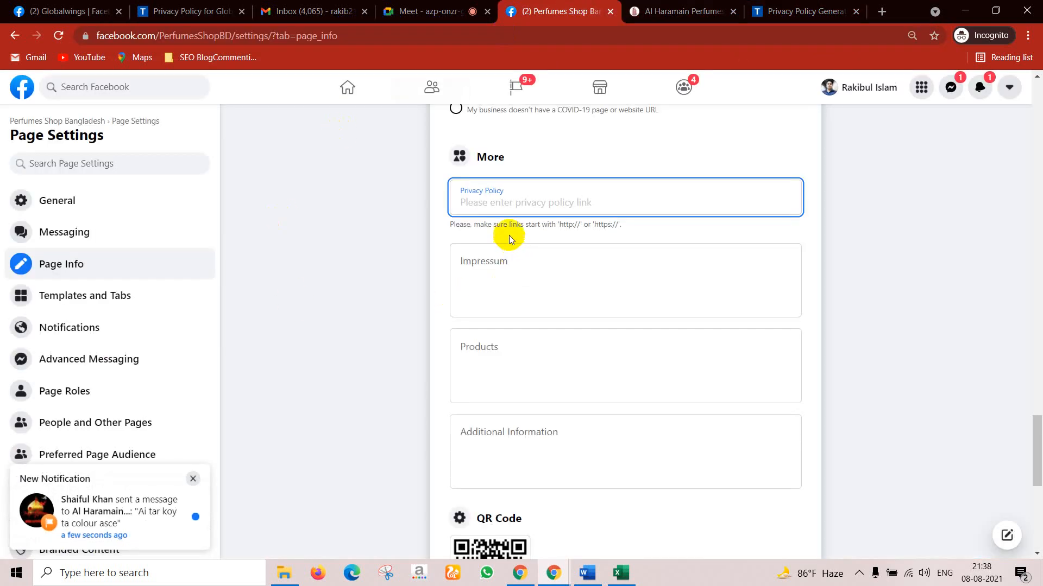
{"action": "key", "text": "ctrl+v"}
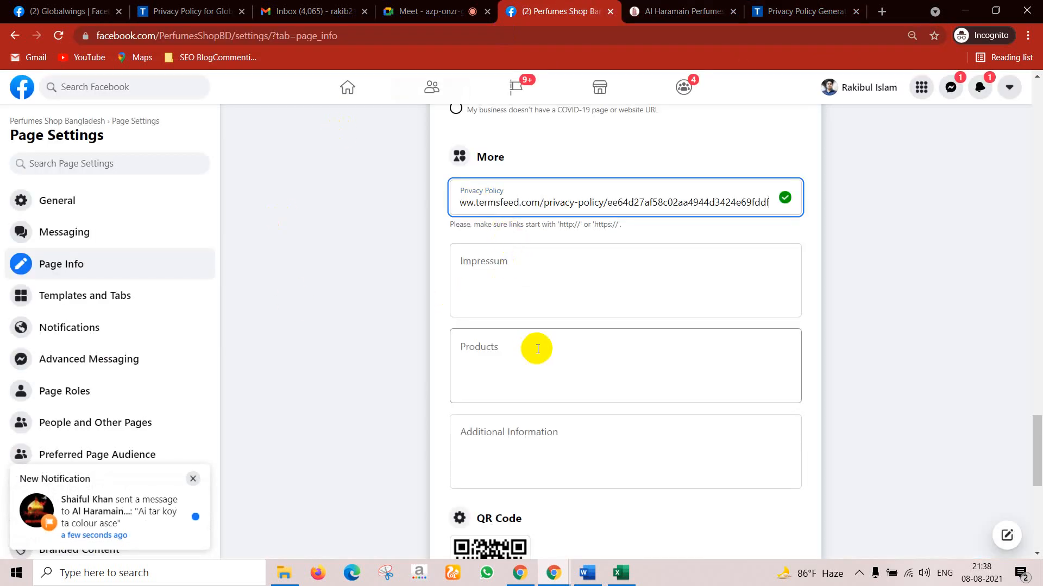
{"action": "left_click", "coordinate": [497, 269]}
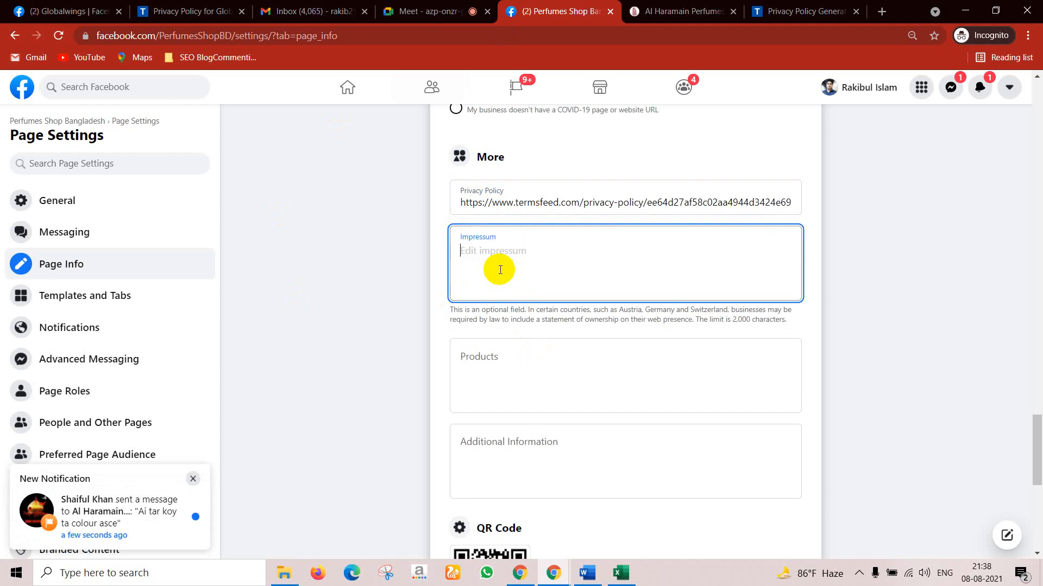
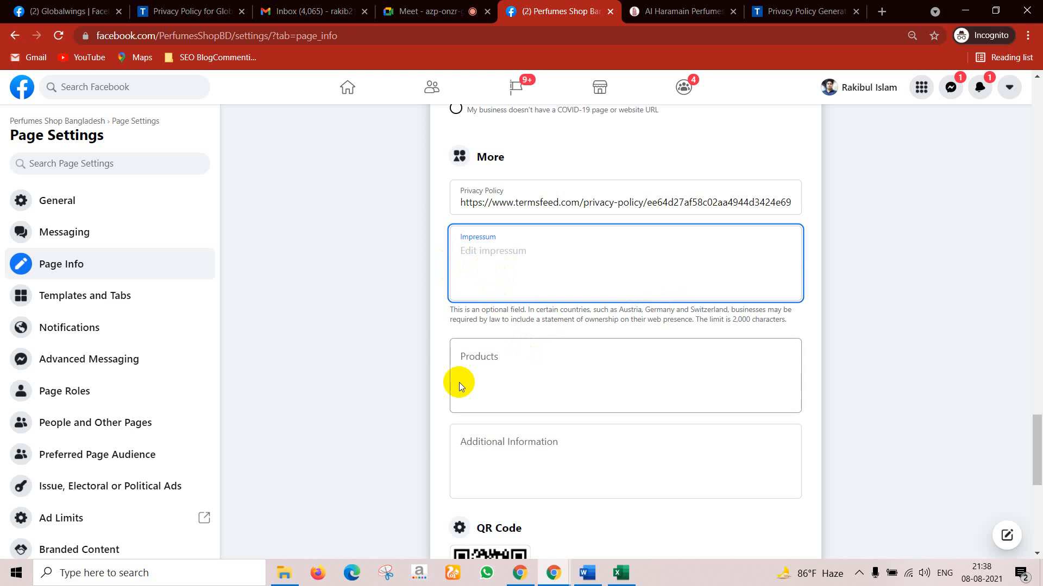
Step: Enter 'Perfumes, attar' in the page's Products field and let it auto-save
{"action": "left_click", "coordinate": [488, 374]}
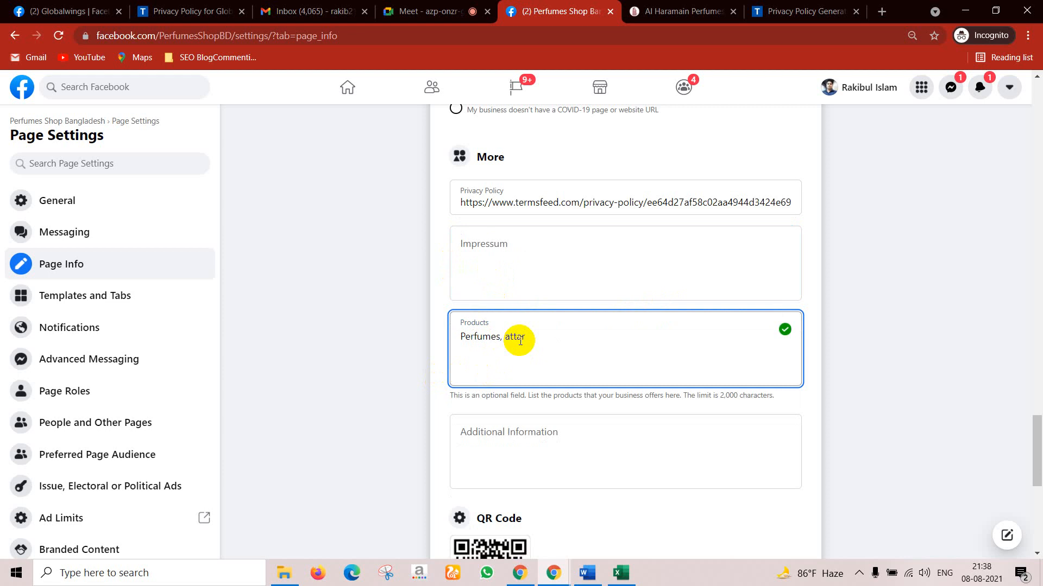
{"action": "left_click", "coordinate": [522, 466]}
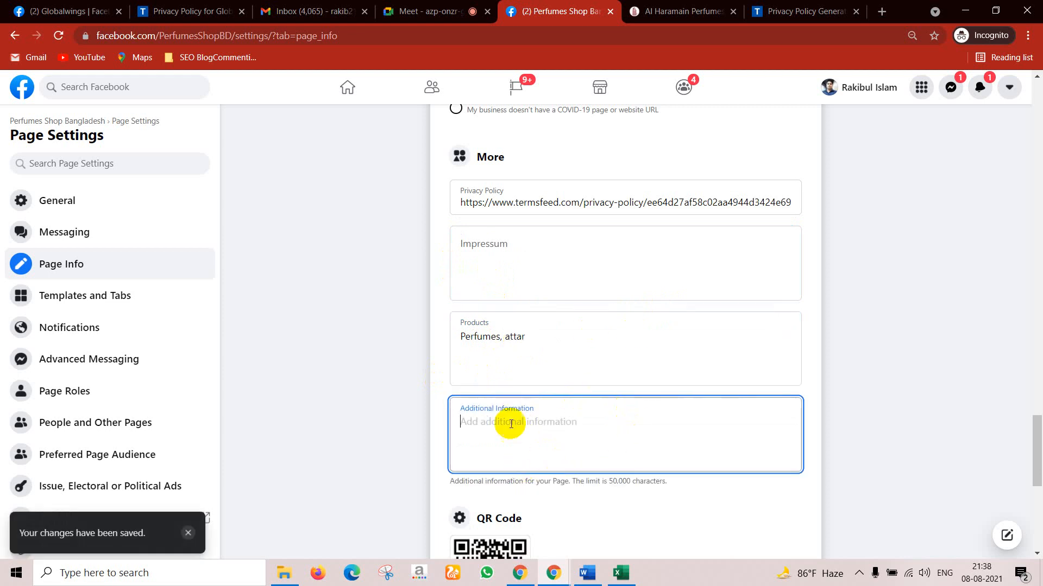
{"action": "scroll", "coordinate": [498, 476], "scroll_direction": "down", "scroll_amount": 5}
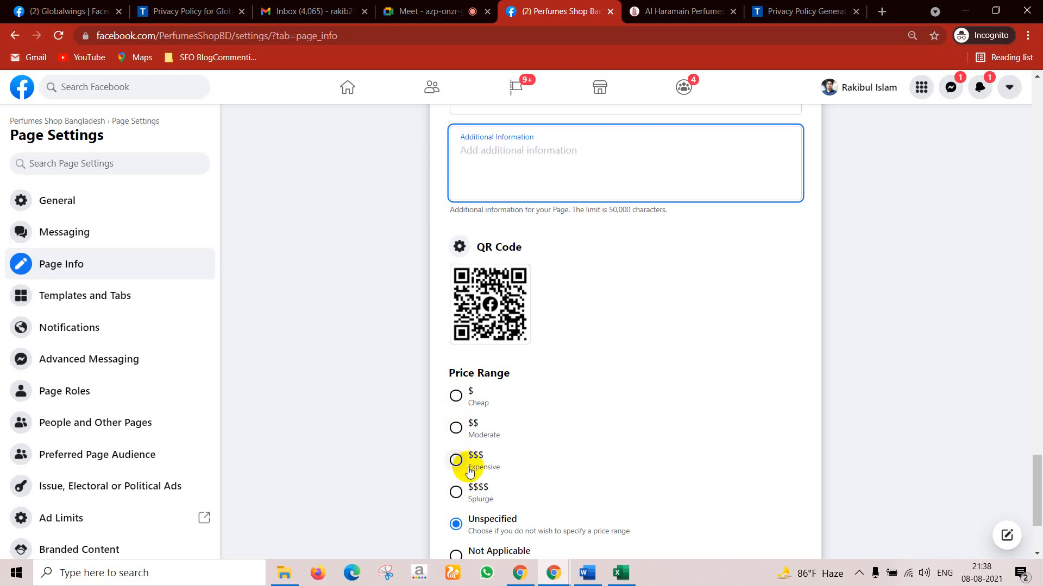
Step: Browse the Other Accounts platform list for linkable platforms, then close it without choosing
{"action": "scroll", "coordinate": [495, 480], "scroll_direction": "down", "scroll_amount": 1}
{"action": "scroll", "coordinate": [495, 480], "scroll_direction": "down", "scroll_amount": 2}
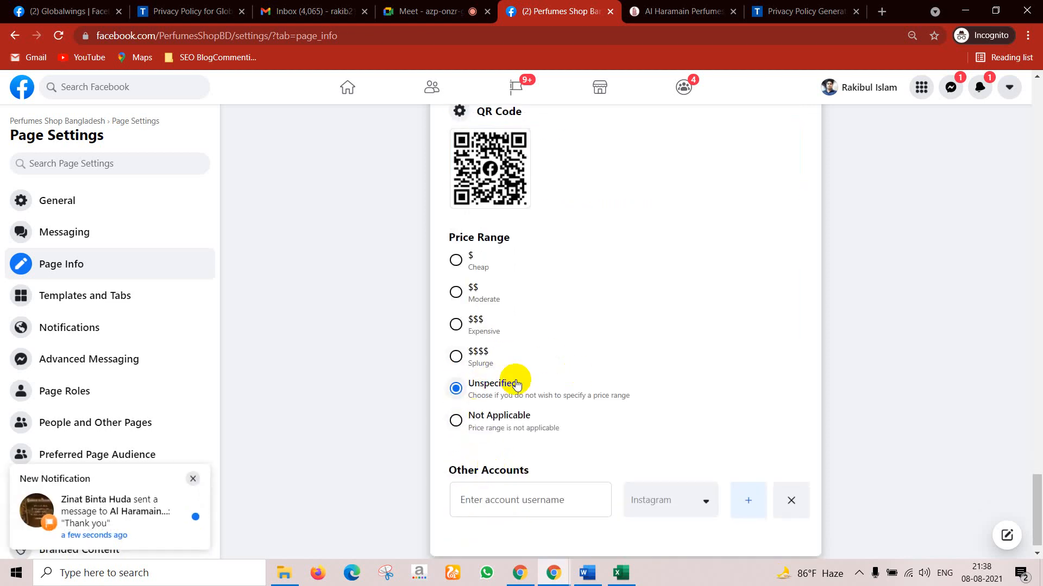
{"action": "scroll", "coordinate": [556, 492], "scroll_direction": "down", "scroll_amount": 1}
{"action": "left_click", "coordinate": [568, 490]}
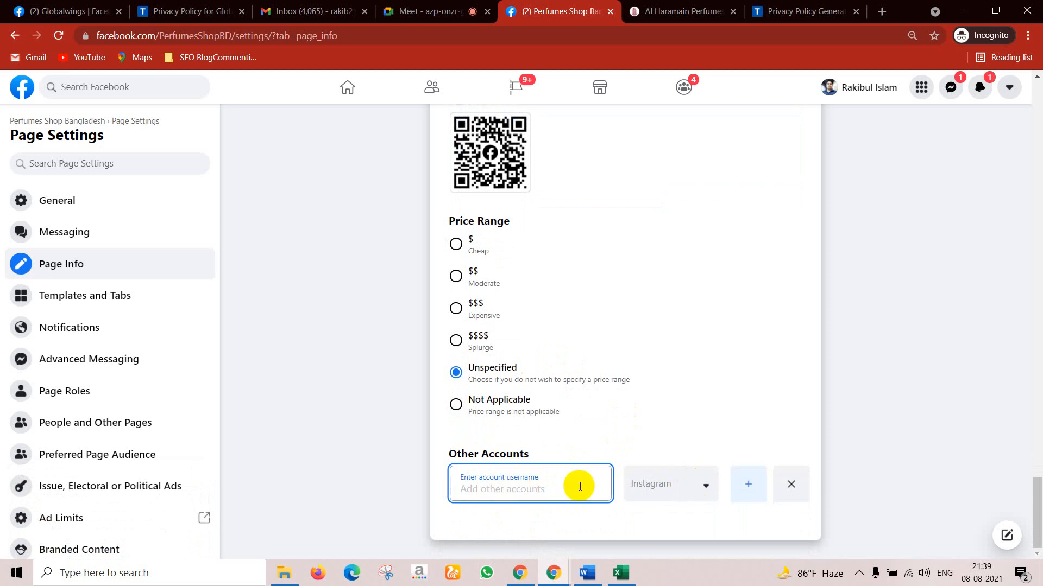
{"action": "left_click", "coordinate": [705, 484]}
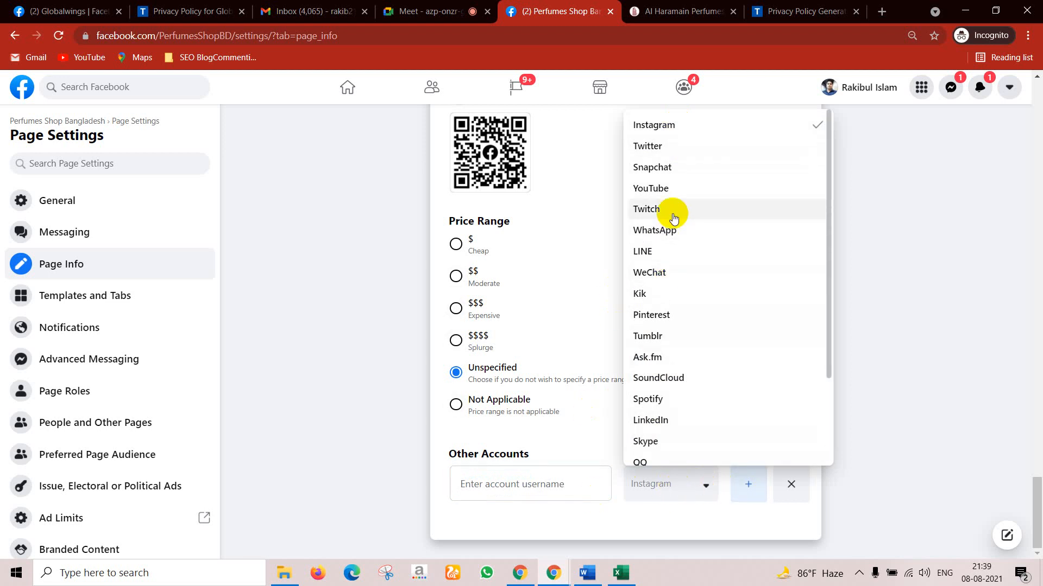
{"action": "scroll", "coordinate": [668, 306], "scroll_direction": "down", "scroll_amount": 3}
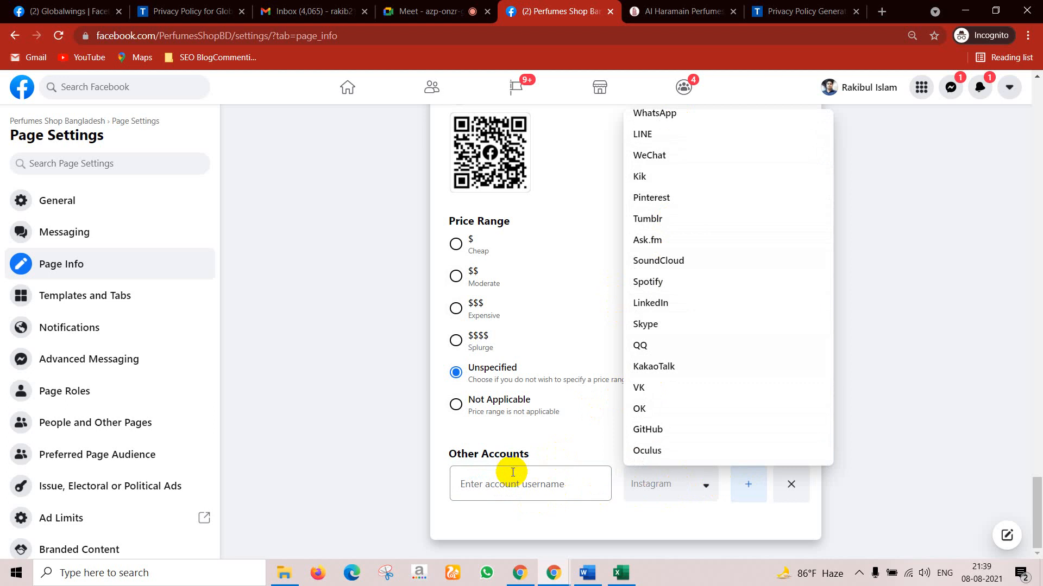
{"action": "left_click", "coordinate": [879, 398]}
Step: Switch over to the Globalwings Facebook page tab
{"action": "scroll", "coordinate": [771, 429], "scroll_direction": "up", "scroll_amount": 10}
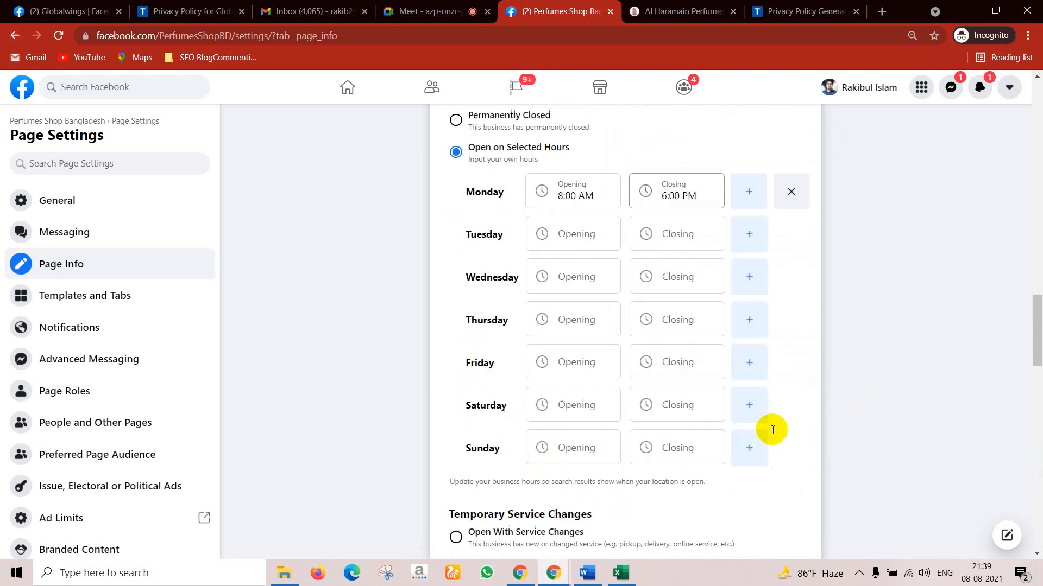
{"action": "scroll", "coordinate": [772, 430], "scroll_direction": "up", "scroll_amount": 15}
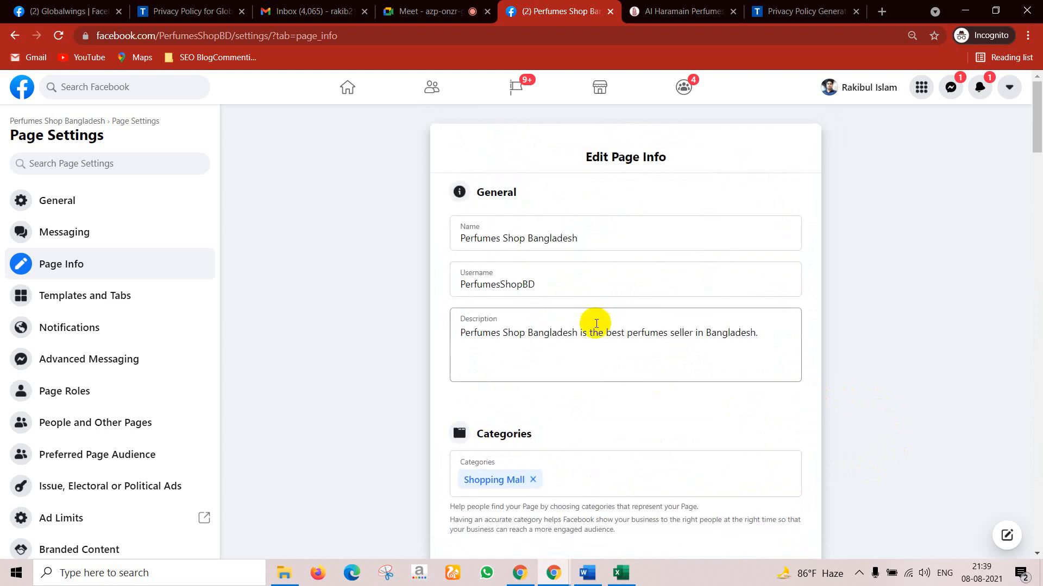
{"action": "scroll", "coordinate": [596, 324], "scroll_direction": "down", "scroll_amount": 20}
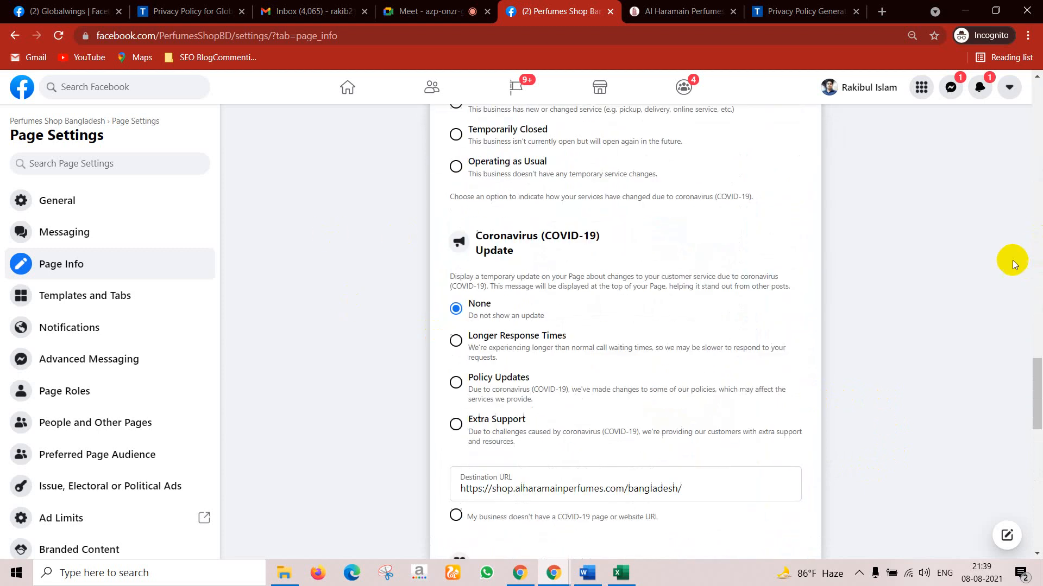
{"action": "scroll", "coordinate": [1012, 263], "scroll_direction": "down", "scroll_amount": 15}
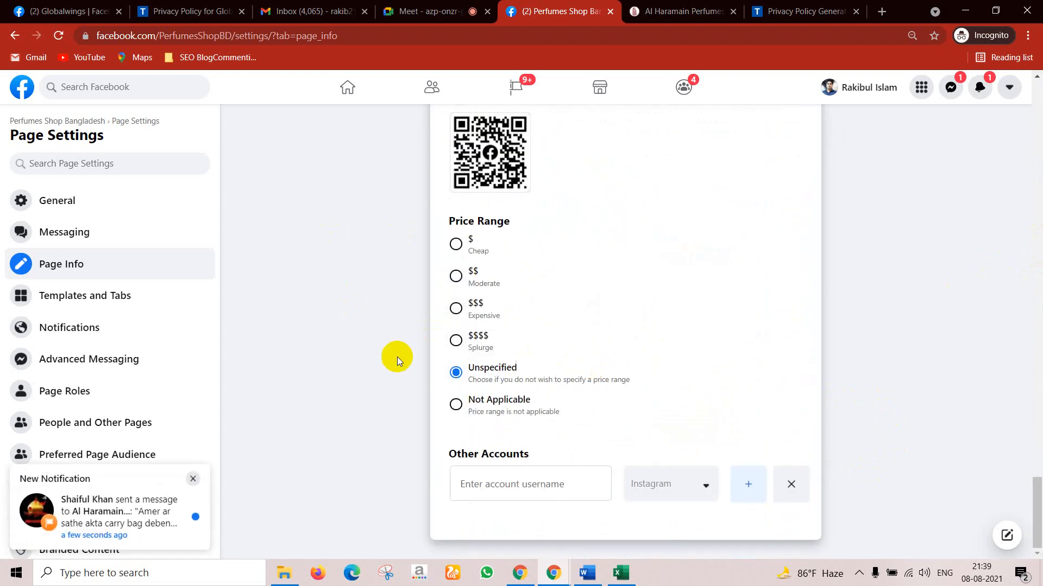
{"action": "left_click", "coordinate": [82, 11]}
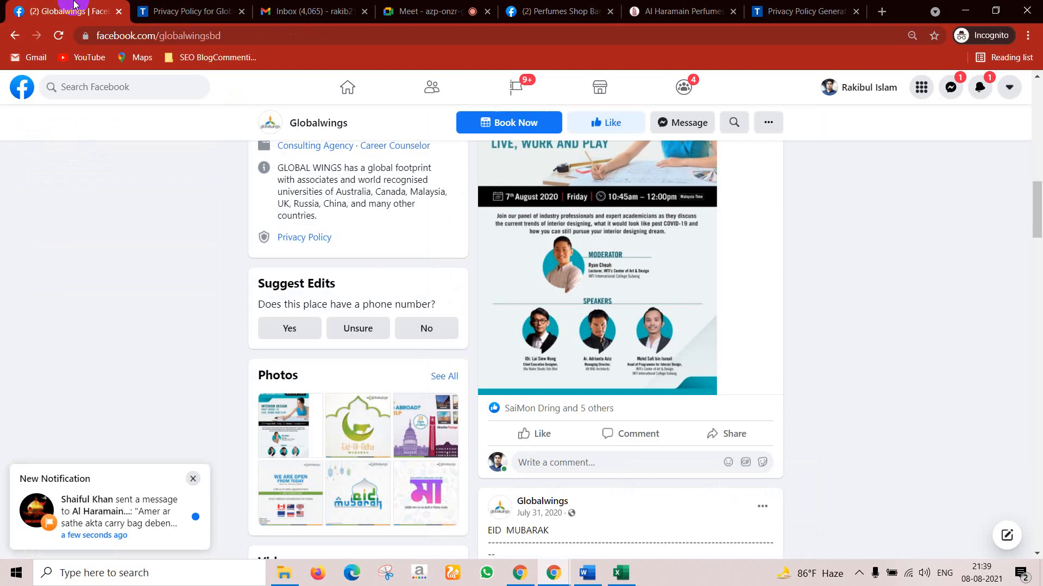
Step: Open Globalwings' About section, scroll to its address, hours and More Info, and add a blank tab
{"action": "scroll", "coordinate": [317, 271], "scroll_direction": "up", "scroll_amount": 12}
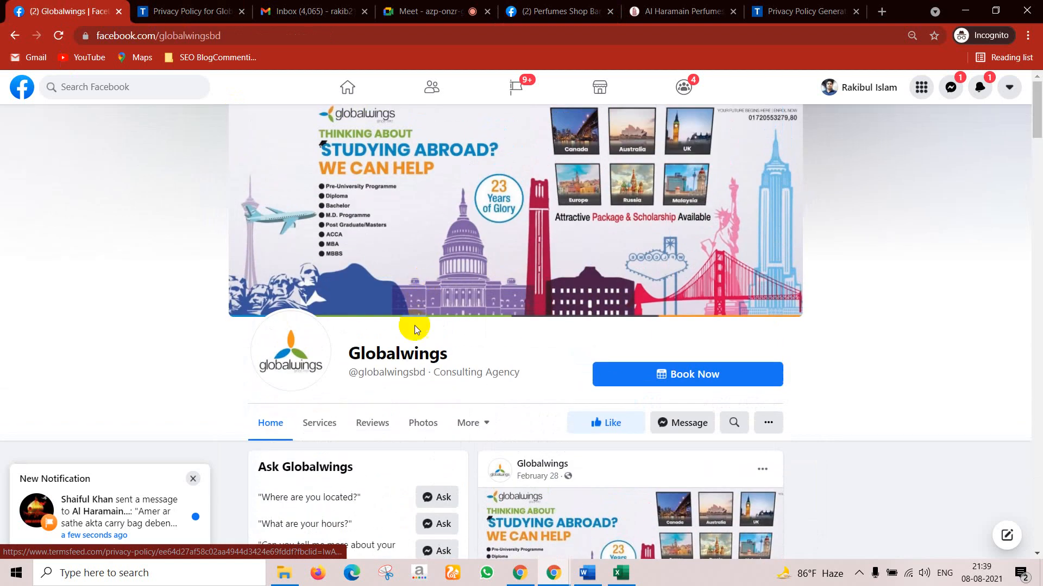
{"action": "left_click", "coordinate": [475, 427]}
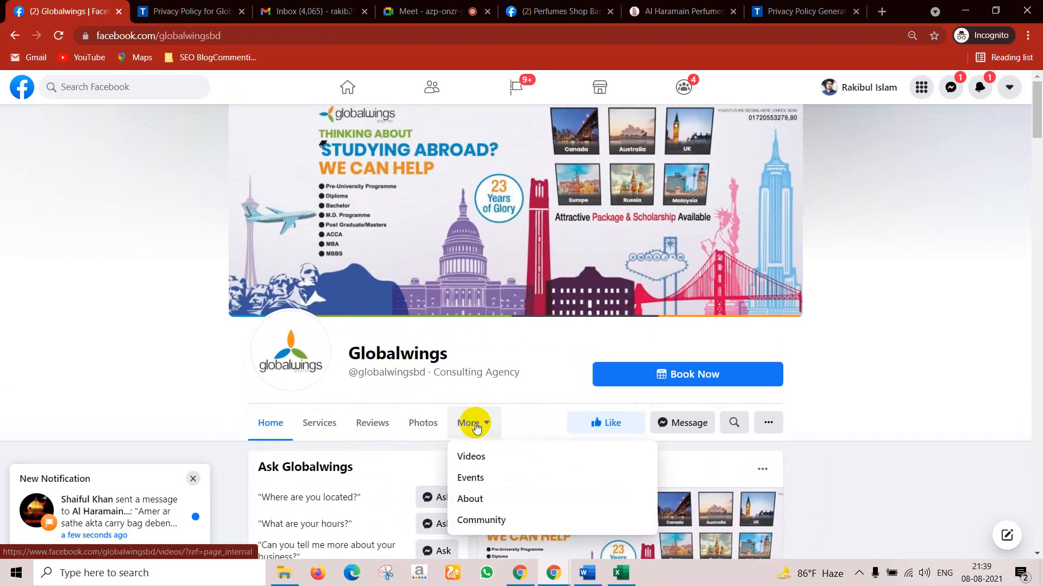
{"action": "left_click", "coordinate": [468, 496]}
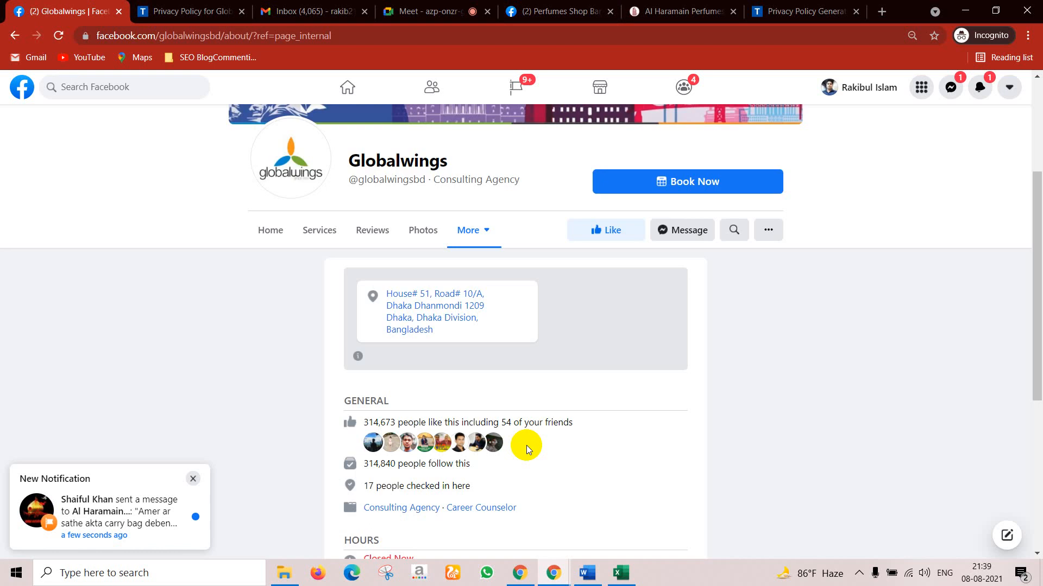
{"action": "scroll", "coordinate": [549, 349], "scroll_direction": "up", "scroll_amount": 4}
{"action": "scroll", "coordinate": [609, 376], "scroll_direction": "down", "scroll_amount": 5}
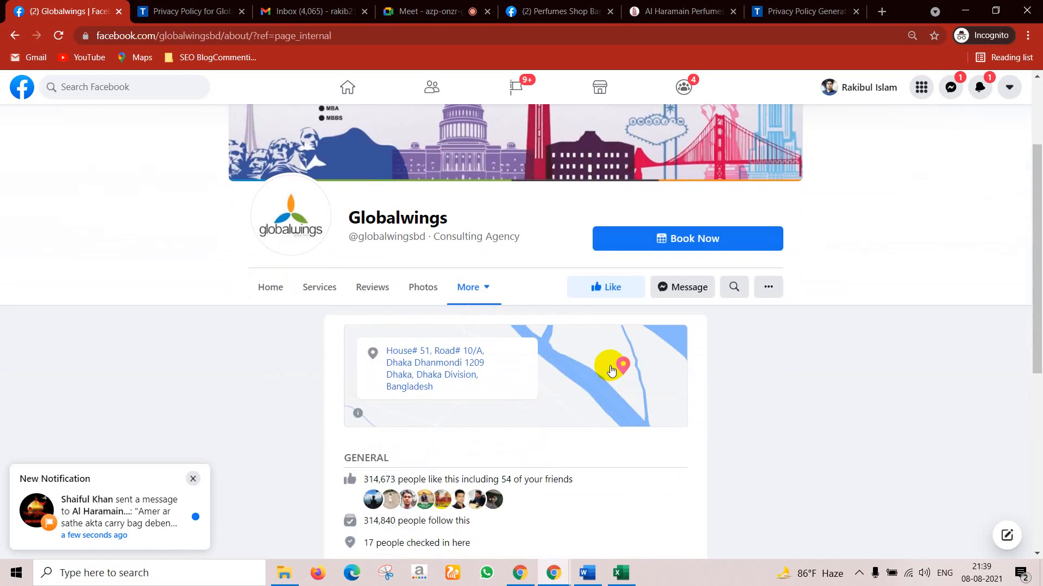
{"action": "scroll", "coordinate": [556, 311], "scroll_direction": "down", "scroll_amount": 3}
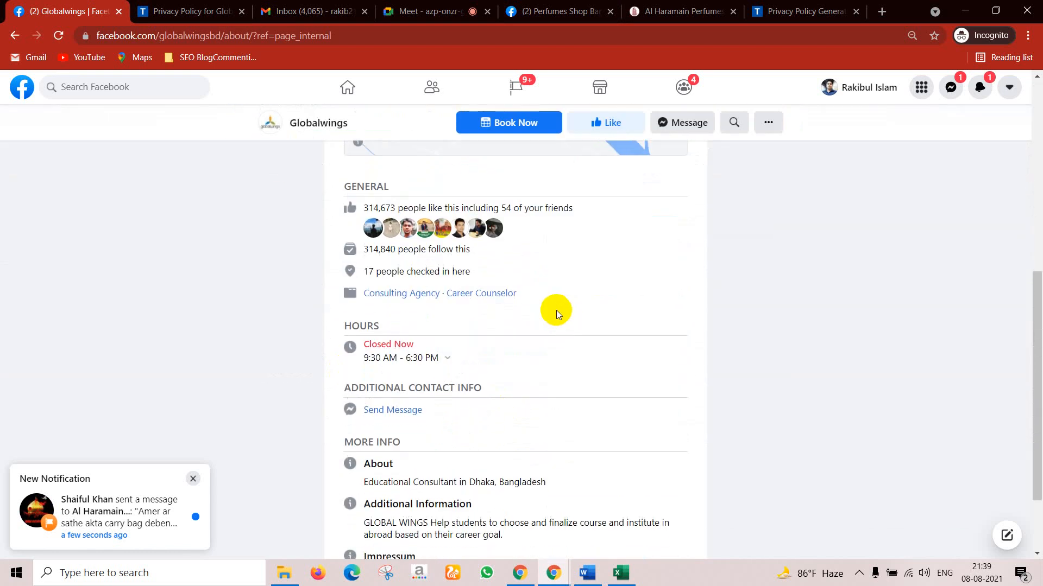
{"action": "scroll", "coordinate": [358, 332], "scroll_direction": "down", "scroll_amount": 2}
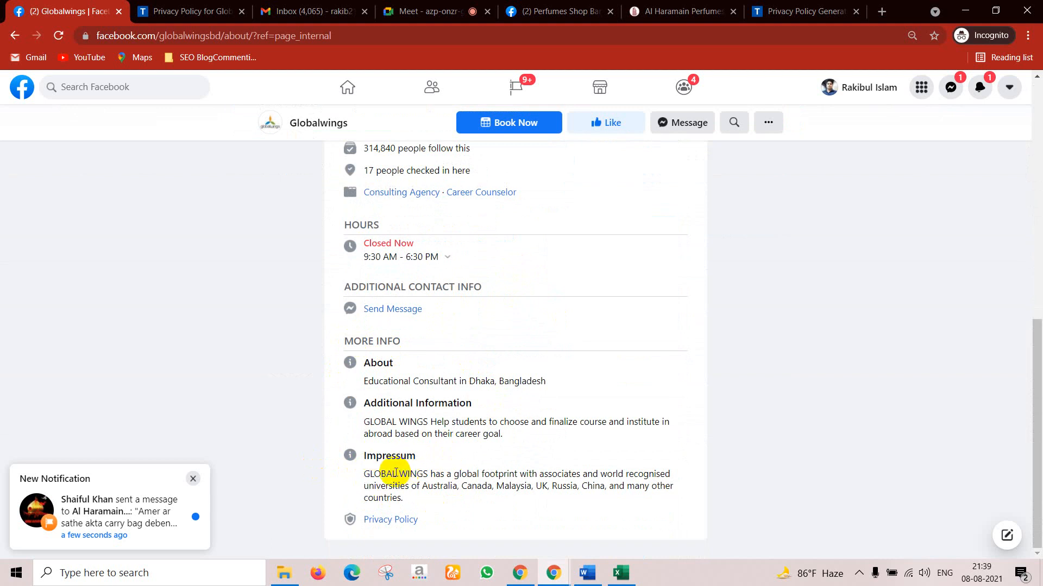
{"action": "left_click", "coordinate": [882, 11]}
{"action": "left_click", "coordinate": [49, 11]}
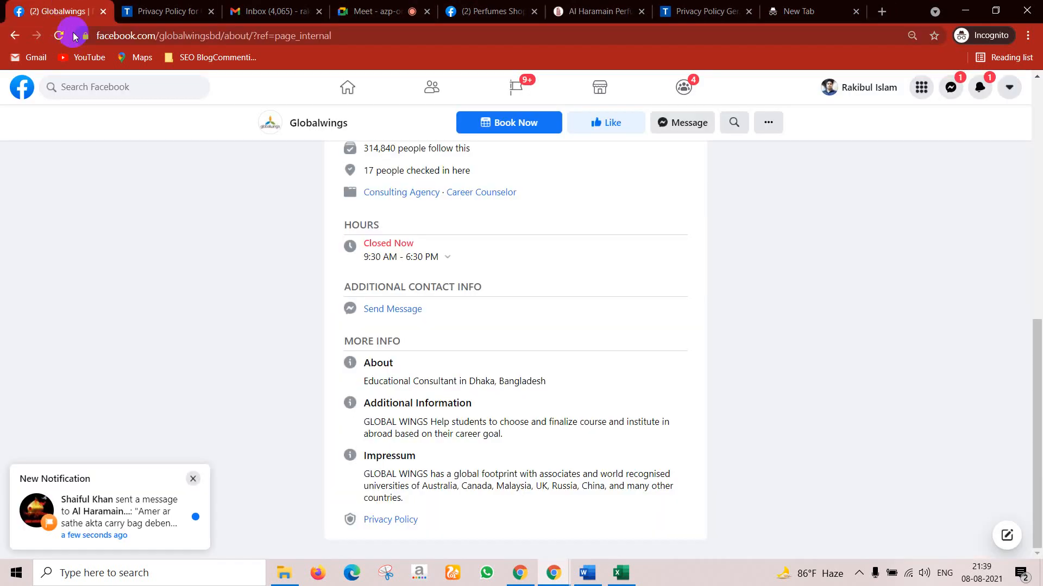
Step: Search 'daraz facebook official page' and open Daraz Online Shopping in its own tab
{"action": "left_click", "coordinate": [73, 86]}
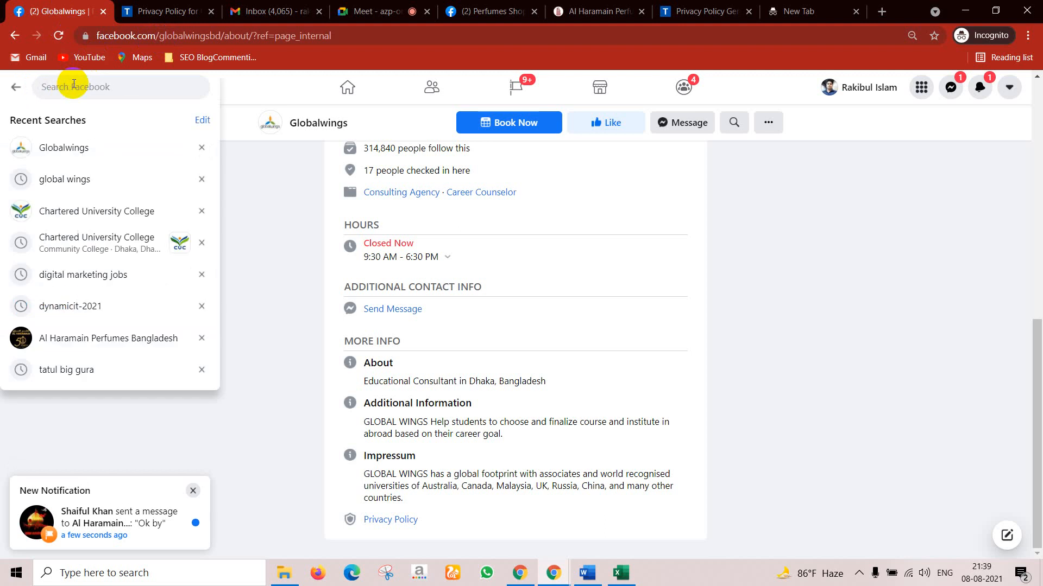
{"action": "type", "text": "daraz"}
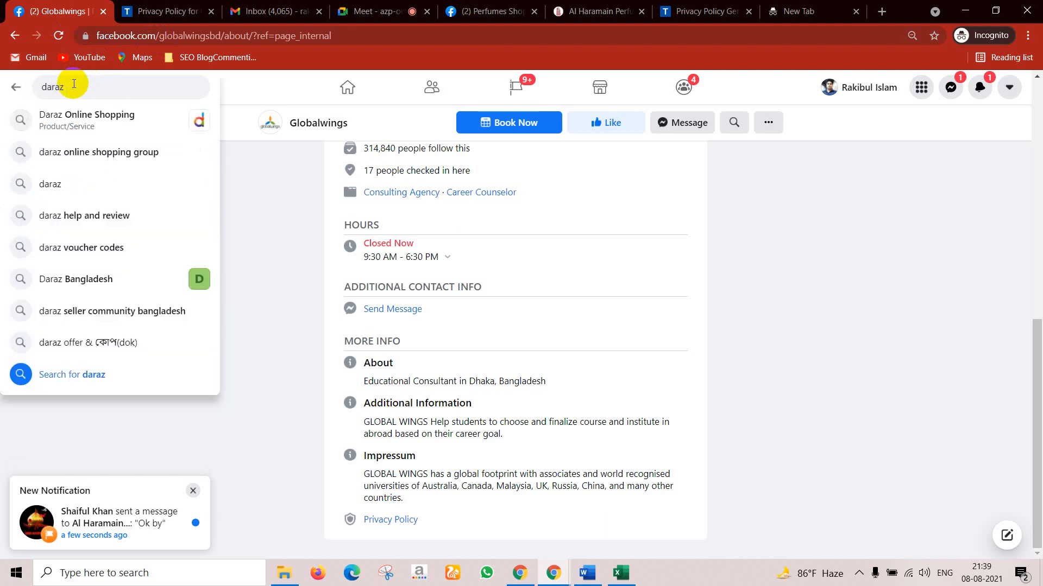
{"action": "type", "text": " fac"}
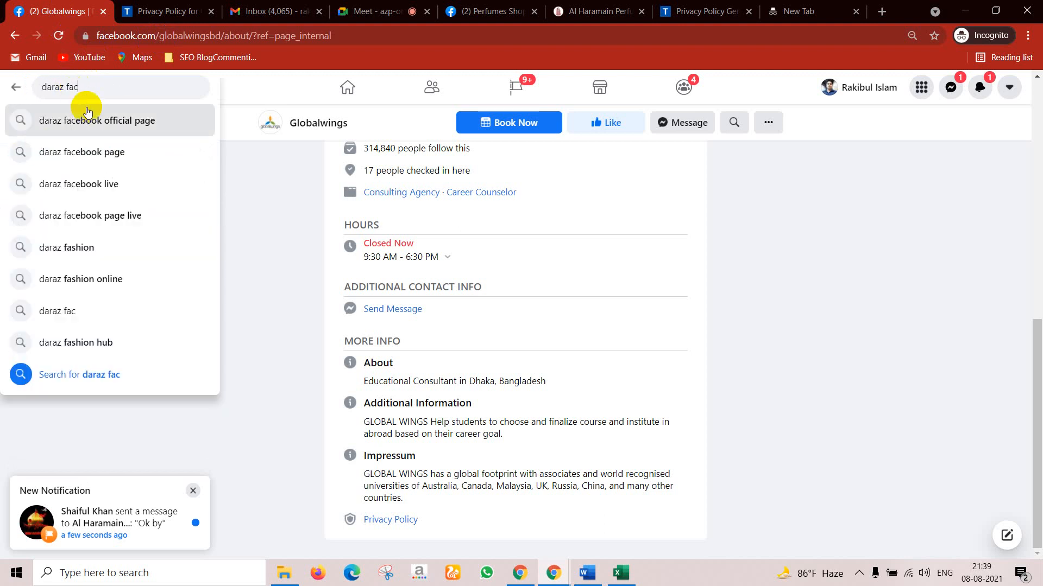
{"action": "left_click", "coordinate": [105, 129]}
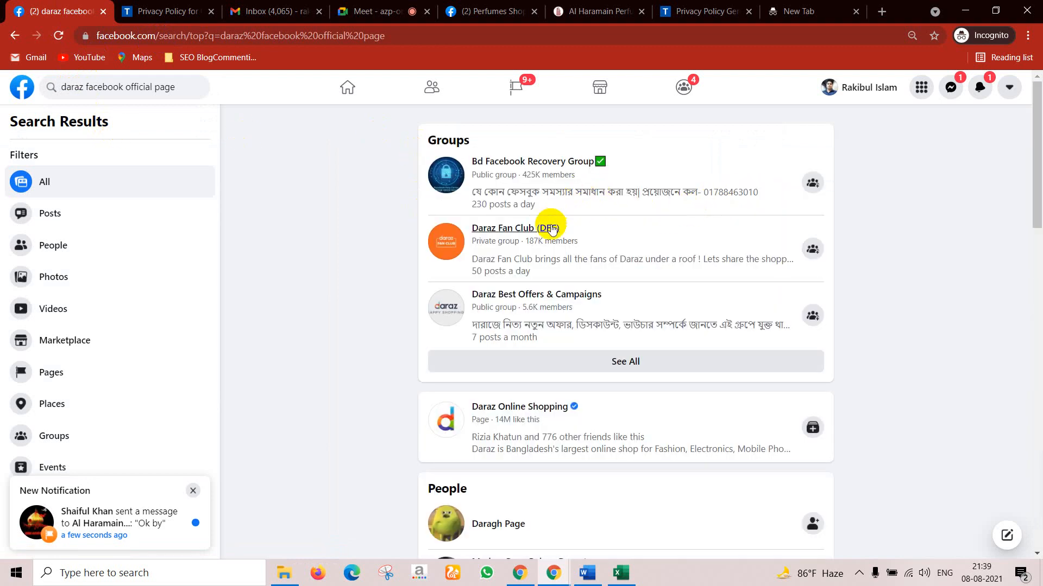
{"action": "mouse_move", "coordinate": [488, 227]}
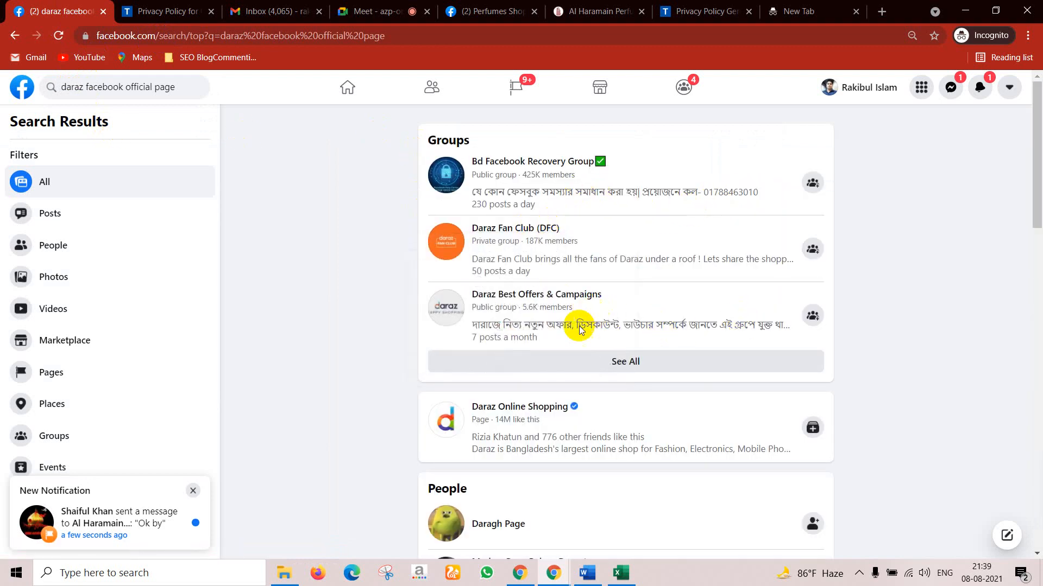
{"action": "middle_click", "coordinate": [549, 408]}
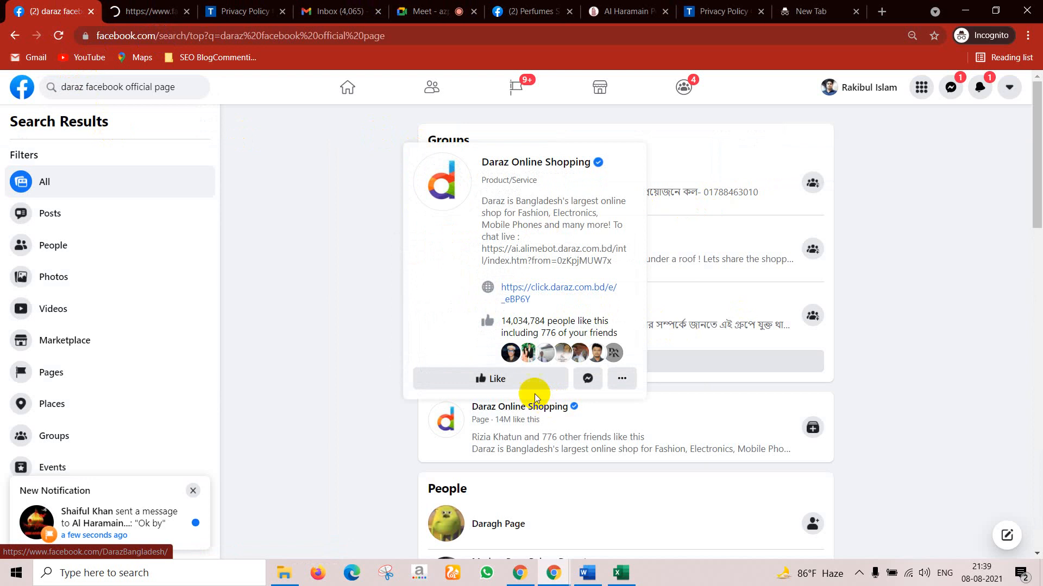
{"action": "left_click", "coordinate": [163, 7]}
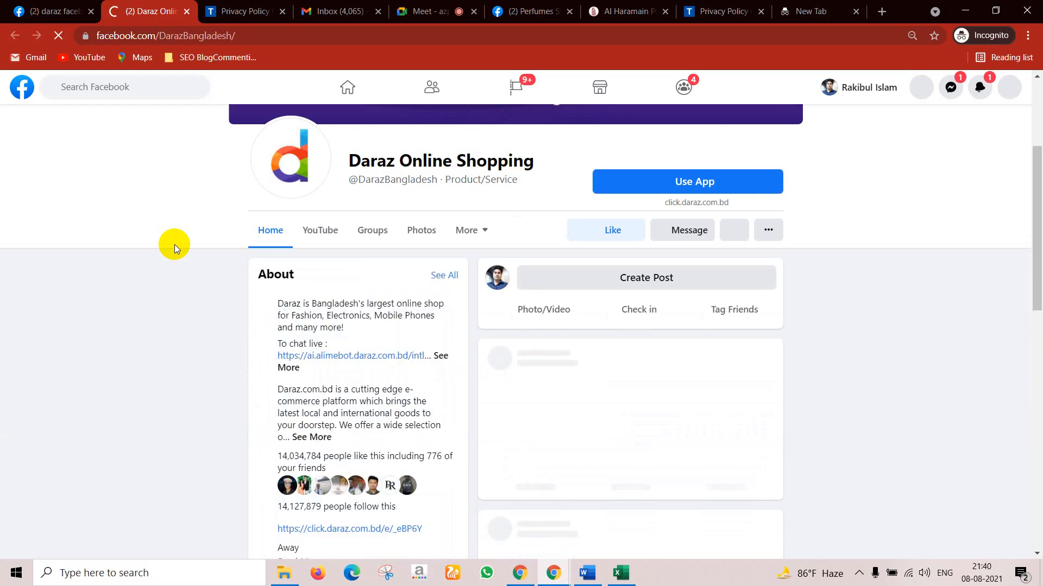
Step: Open the Daraz page's About section and select part of its Additional Information text
{"action": "scroll", "coordinate": [386, 337], "scroll_direction": "down", "scroll_amount": 4}
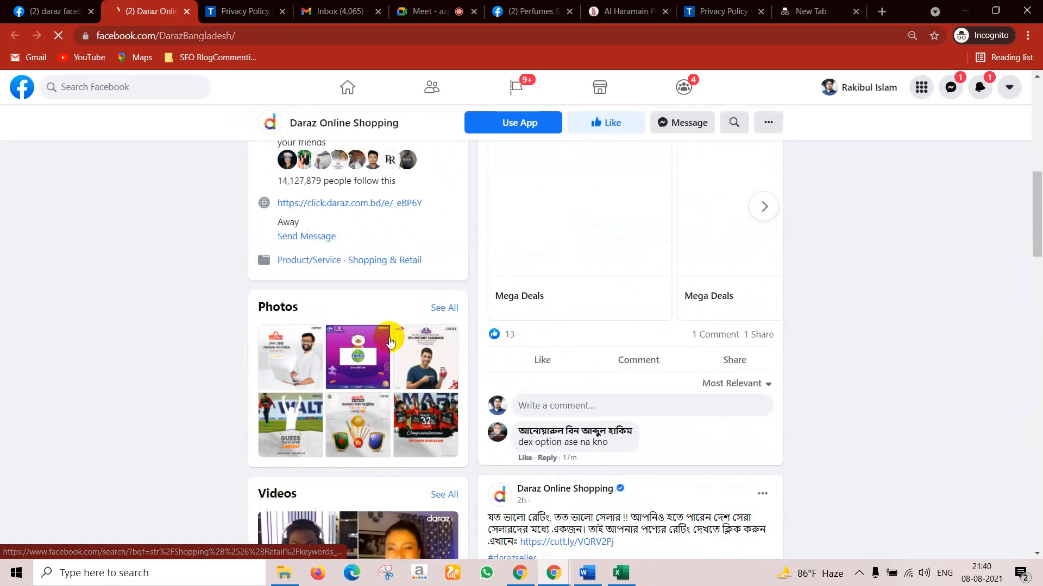
{"action": "scroll", "coordinate": [394, 353], "scroll_direction": "up", "scroll_amount": 3}
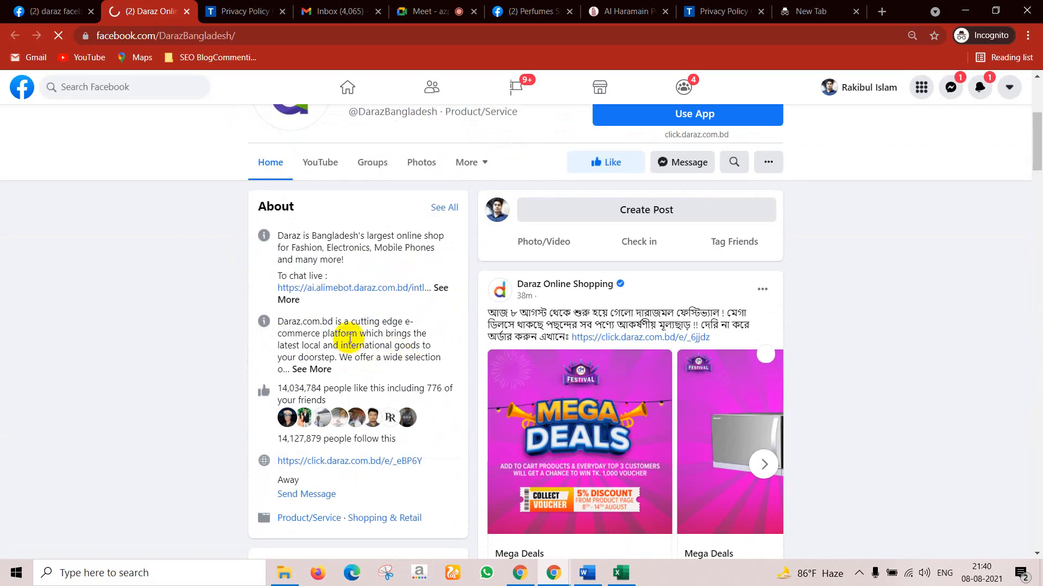
{"action": "left_click", "coordinate": [476, 164]}
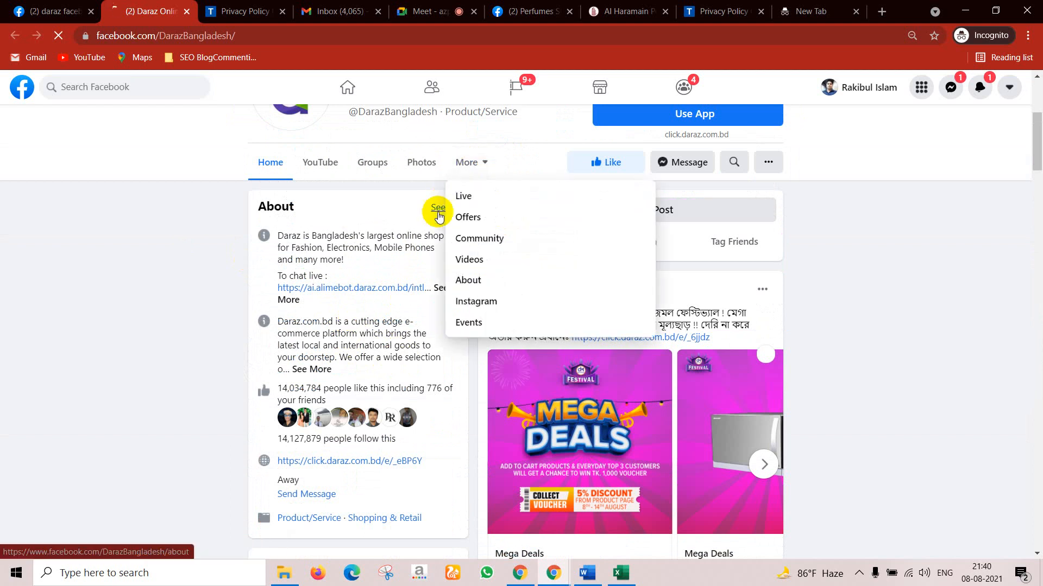
{"action": "left_click", "coordinate": [475, 286]}
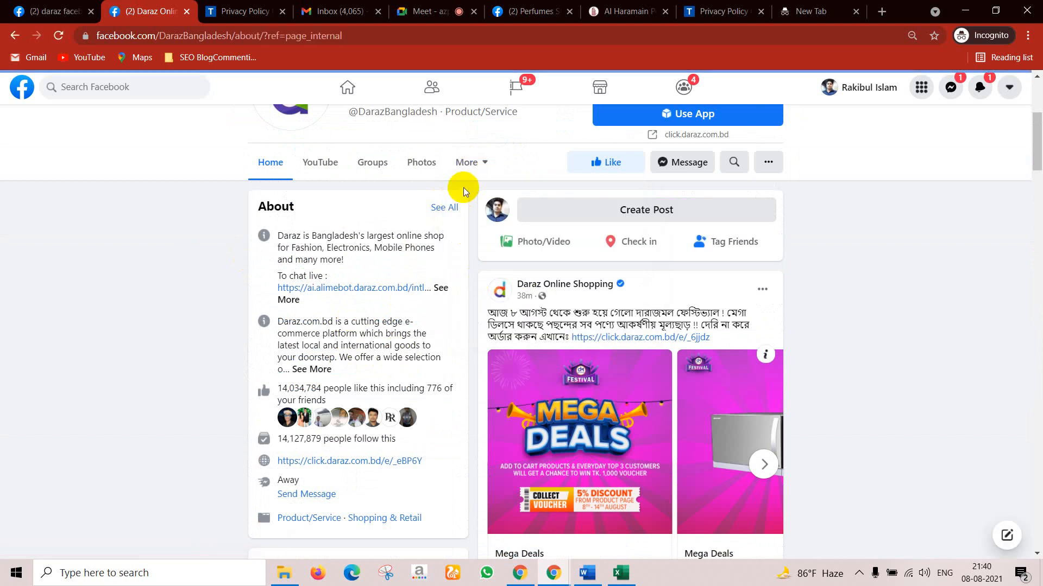
{"action": "scroll", "coordinate": [492, 353], "scroll_direction": "down", "scroll_amount": 1}
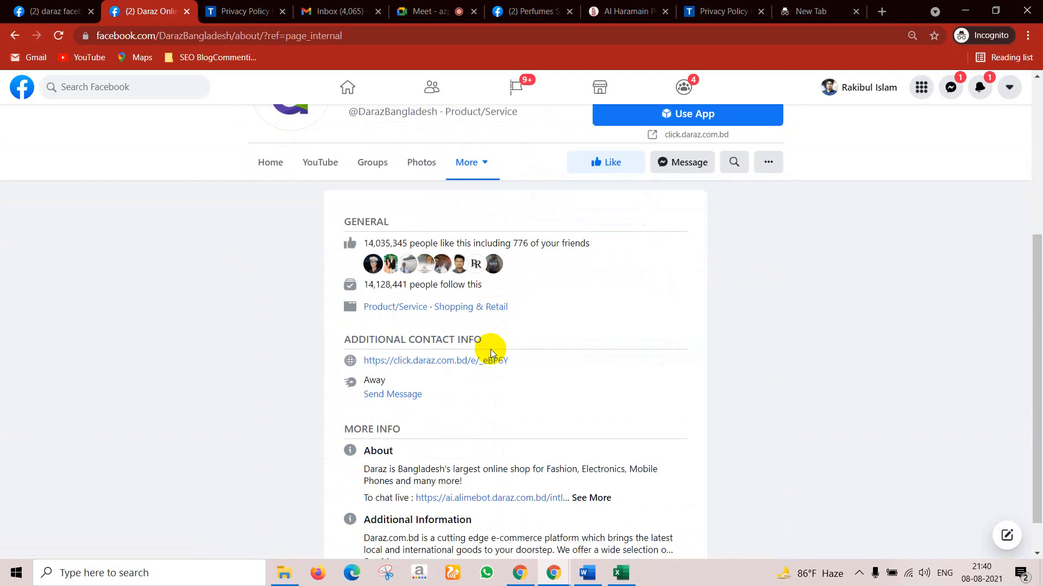
{"action": "scroll", "coordinate": [400, 361], "scroll_direction": "down", "scroll_amount": 1}
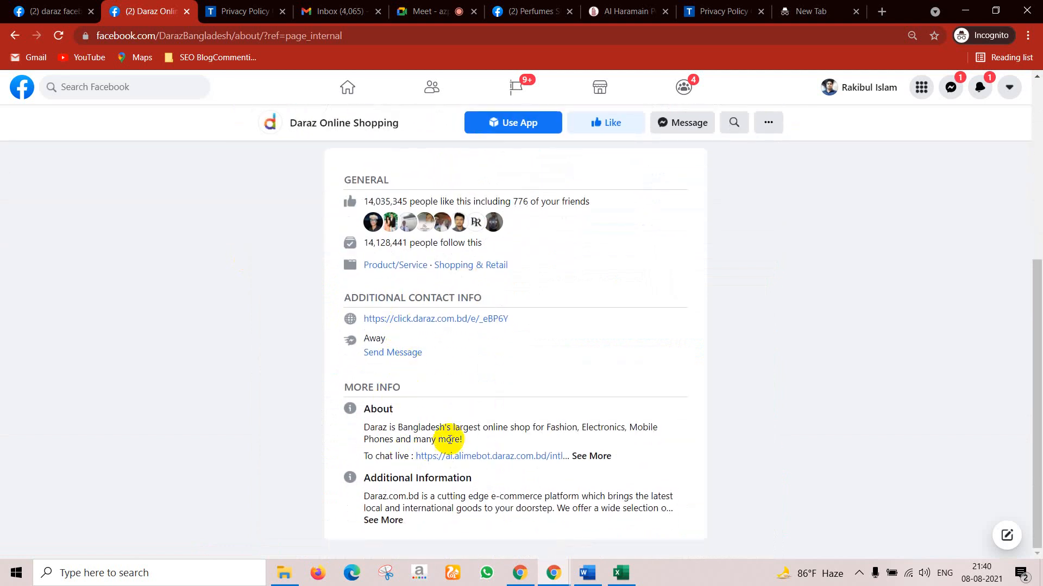
{"action": "left_click_drag", "start_coordinate": [412, 506], "coordinate": [435, 496]}
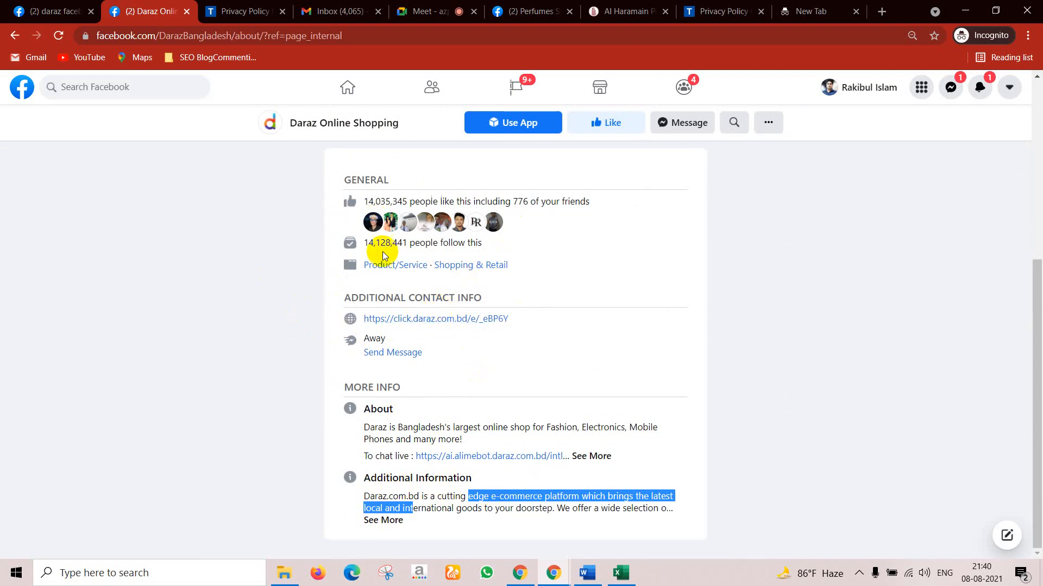
Step: Return to the 'daraz facebook official page' search results tab
{"action": "scroll", "coordinate": [385, 347], "scroll_direction": "up", "scroll_amount": 6}
{"action": "scroll", "coordinate": [387, 350], "scroll_direction": "down", "scroll_amount": 6}
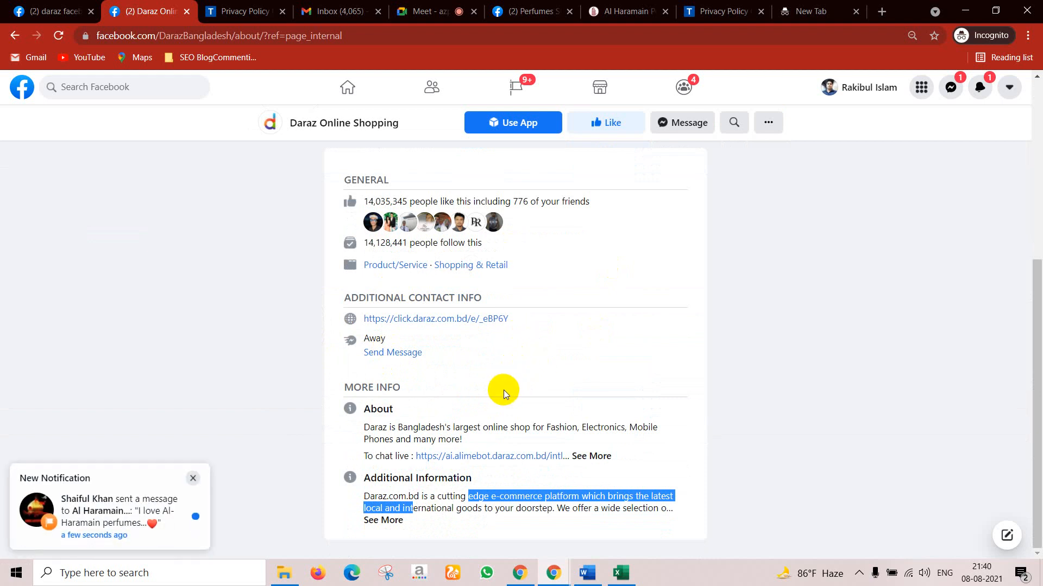
{"action": "scroll", "coordinate": [502, 395], "scroll_direction": "up", "scroll_amount": 6}
{"action": "scroll", "coordinate": [500, 411], "scroll_direction": "down", "scroll_amount": 6}
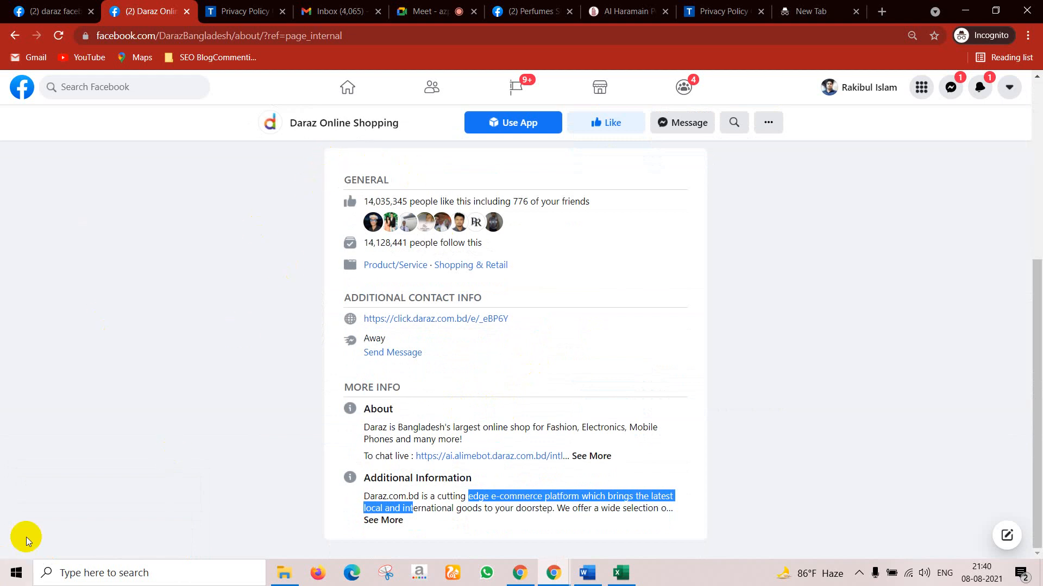
{"action": "left_click", "coordinate": [82, 12]}
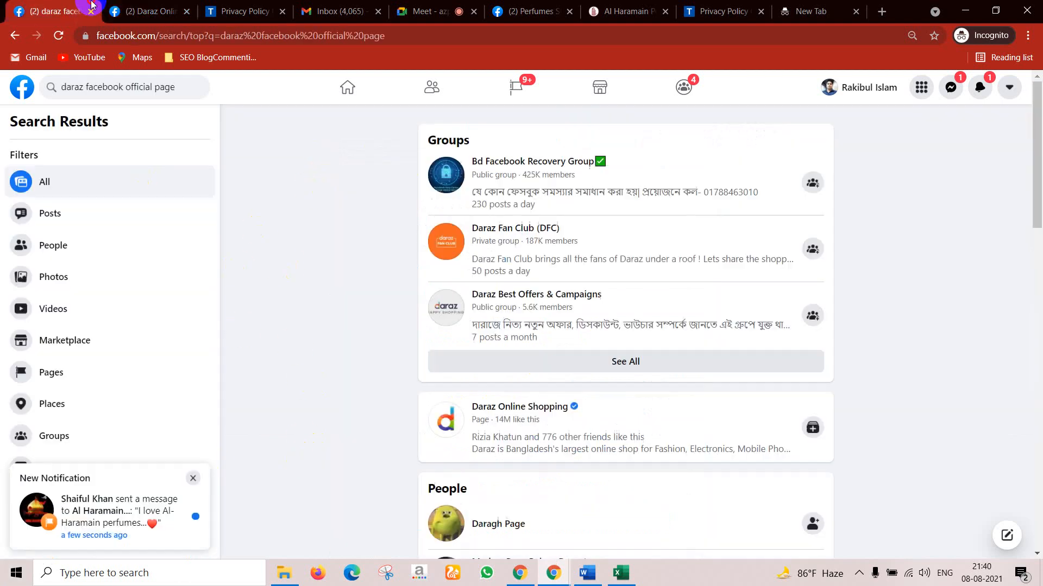
{"action": "scroll", "coordinate": [565, 240], "scroll_direction": "down", "scroll_amount": 6}
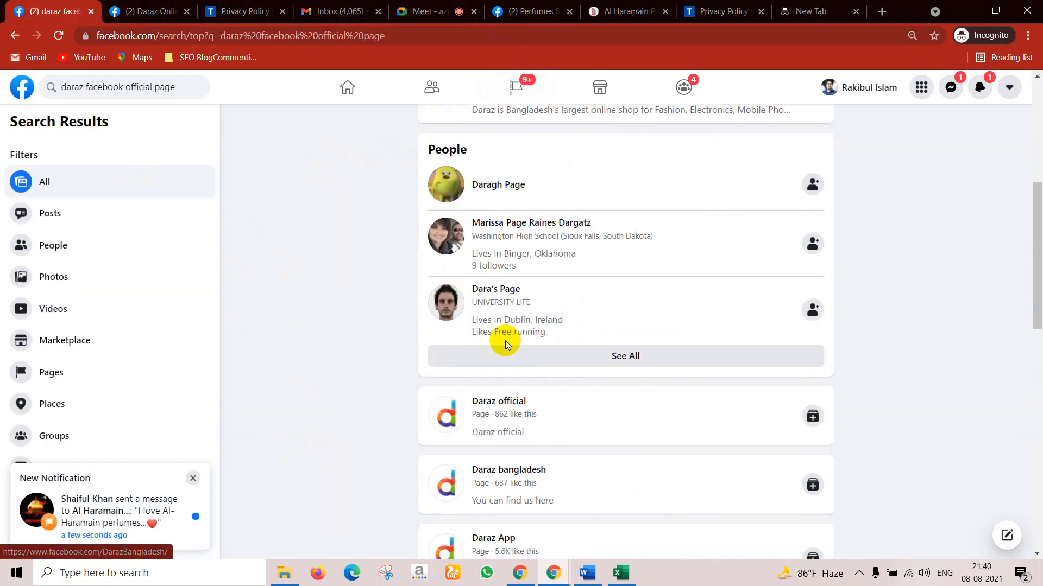
{"action": "scroll", "coordinate": [554, 256], "scroll_direction": "up", "scroll_amount": 6}
Step: Switch to Perfumes Shop Bangladesh's Page Settings and open Templates and Tabs
{"action": "left_click", "coordinate": [530, 12]}
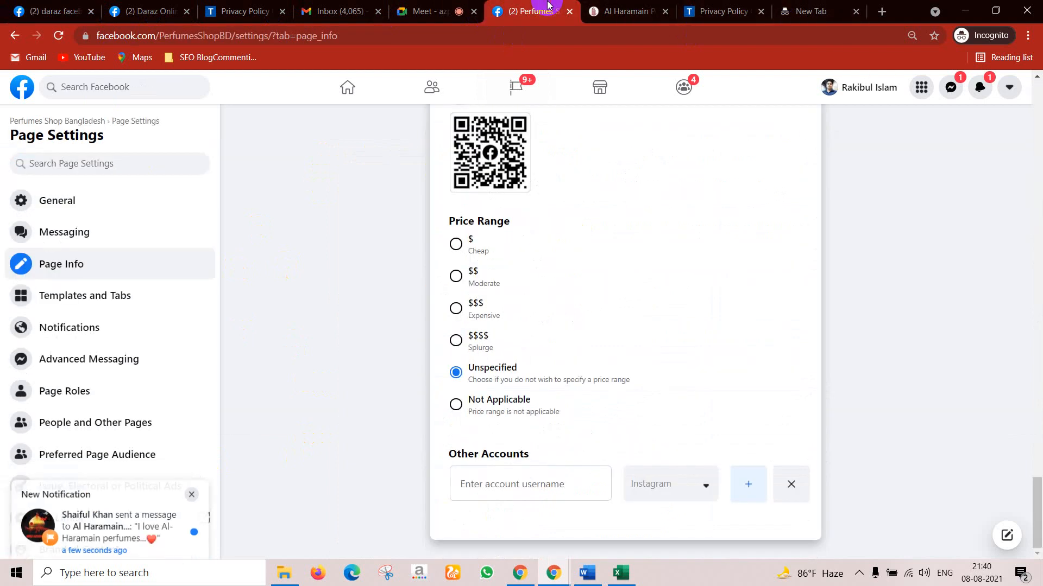
{"action": "scroll", "coordinate": [519, 461], "scroll_direction": "up", "scroll_amount": 10}
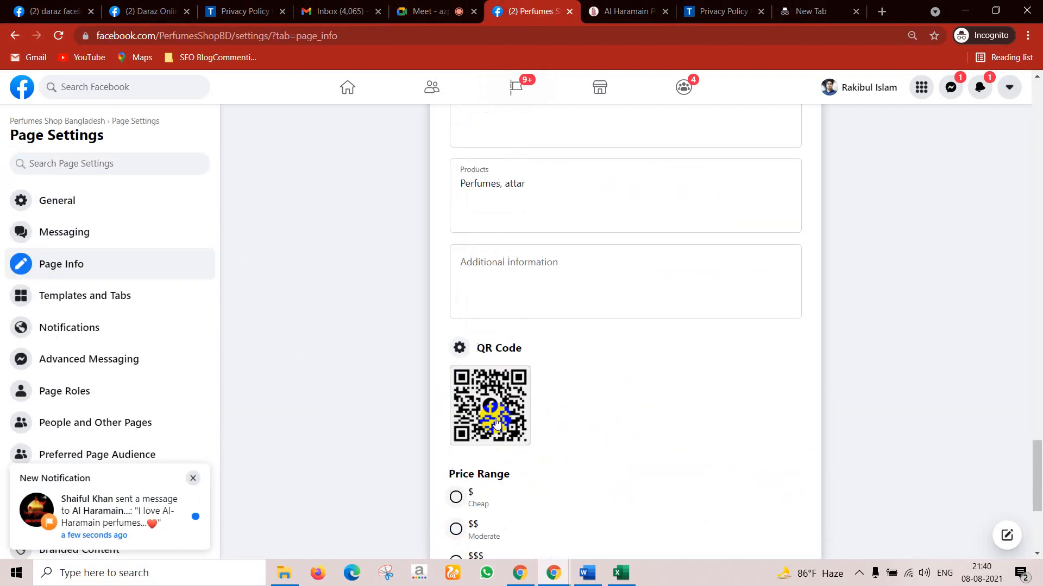
{"action": "scroll", "coordinate": [433, 287], "scroll_direction": "up", "scroll_amount": 12}
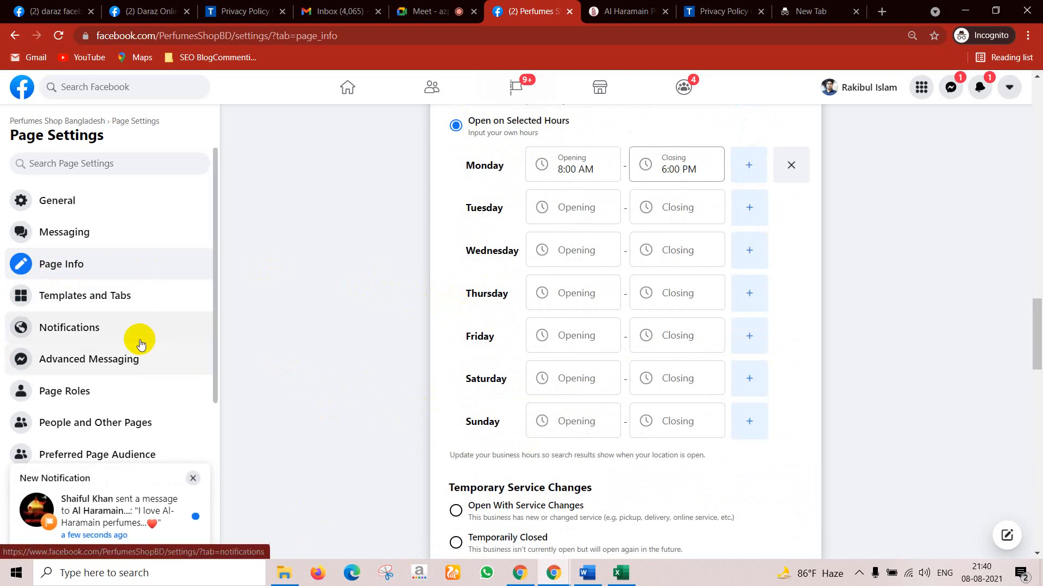
{"action": "left_click", "coordinate": [118, 306]}
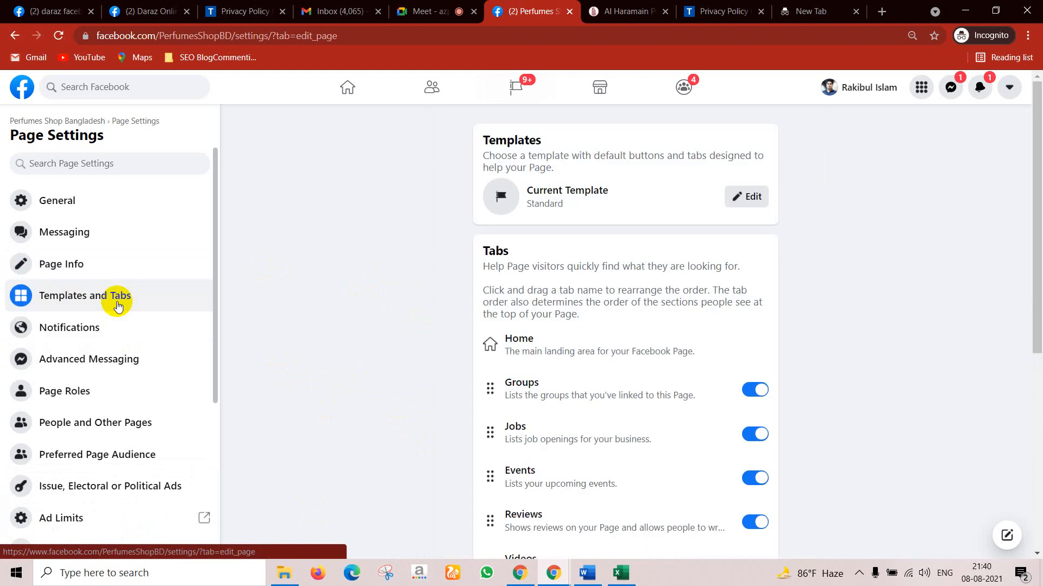
Step: Go back to the Daraz Online Shopping page and expand its More list of sections
{"action": "left_click", "coordinate": [86, 6]}
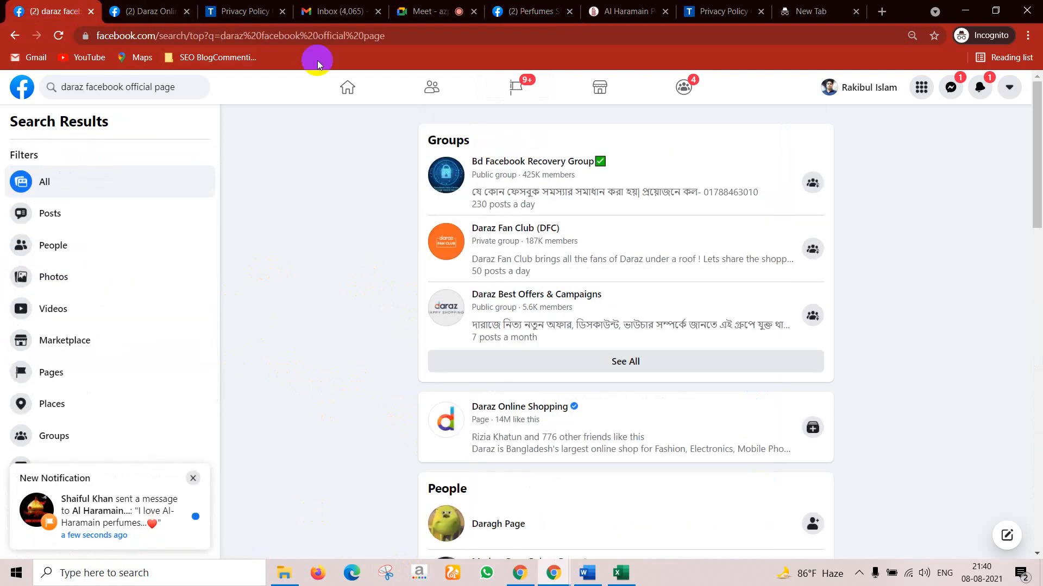
{"action": "left_click", "coordinate": [163, 6]}
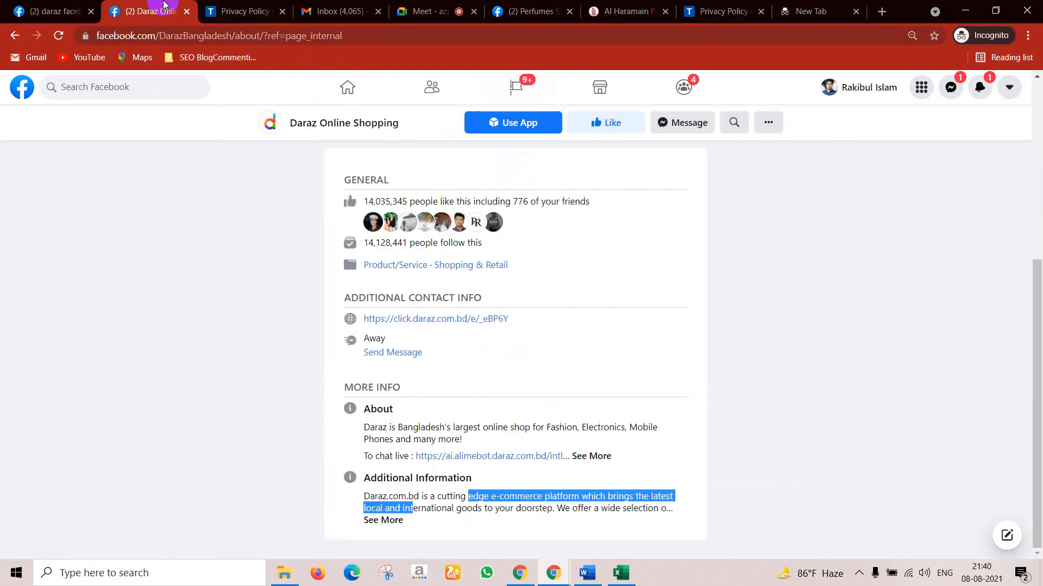
{"action": "scroll", "coordinate": [477, 214], "scroll_direction": "up", "scroll_amount": 5}
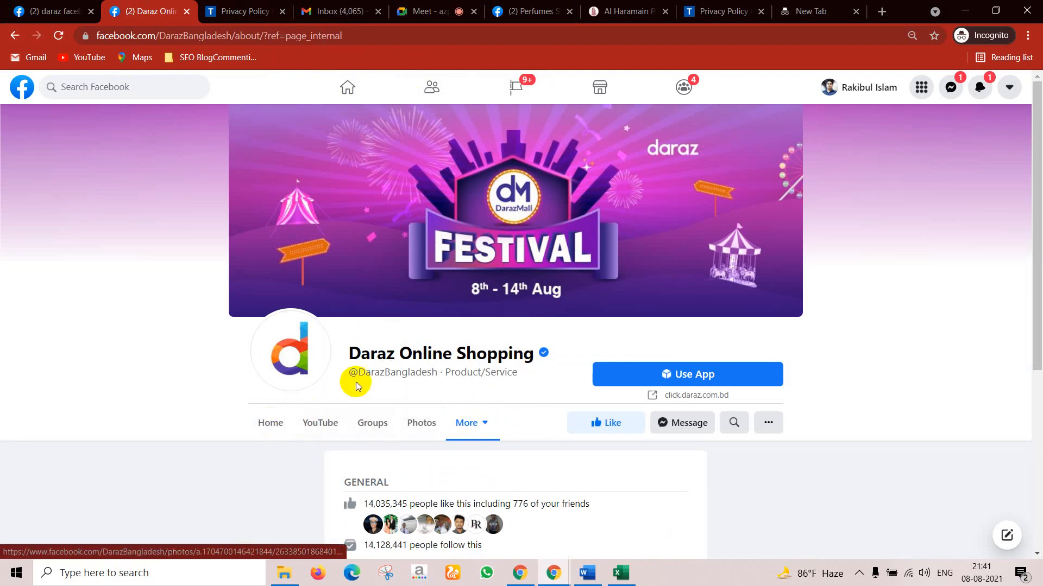
{"action": "left_click", "coordinate": [484, 424]}
{"action": "scroll", "coordinate": [484, 421], "scroll_direction": "down", "scroll_amount": 1}
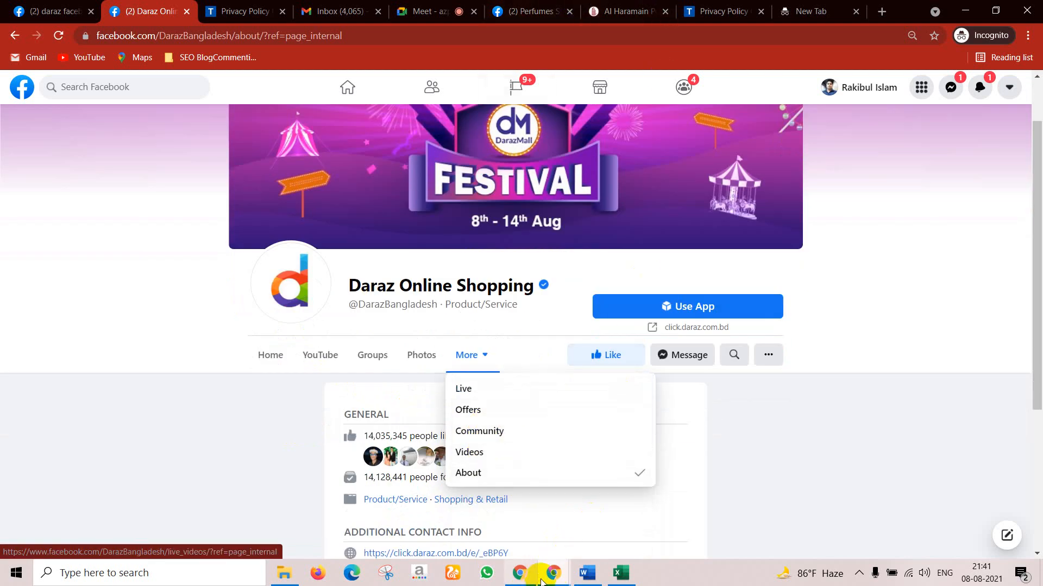
{"action": "mouse_move", "coordinate": [549, 577]}
{"action": "left_click", "coordinate": [493, 532]}
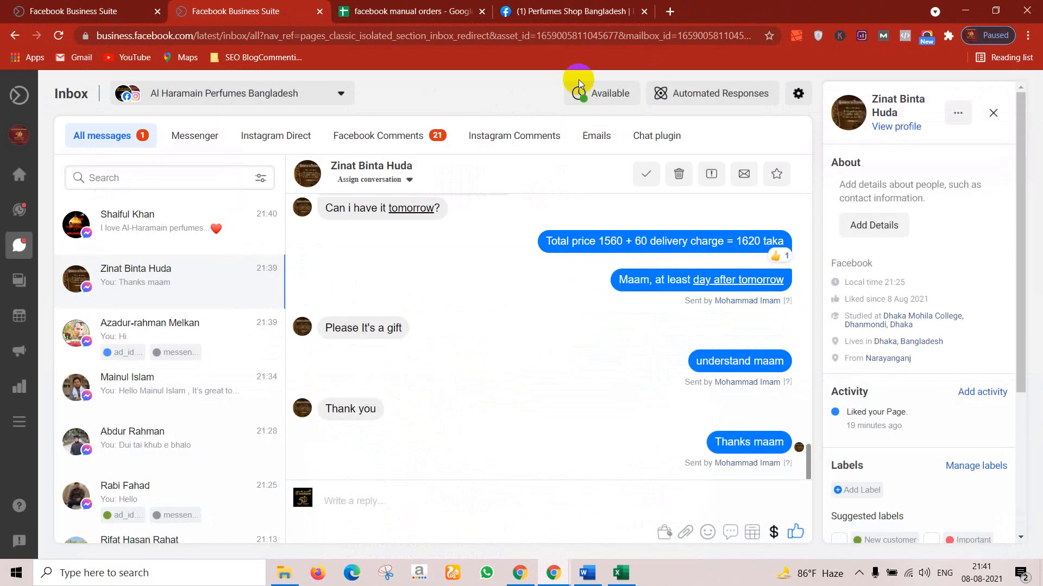
{"action": "left_click", "coordinate": [608, 6]}
{"action": "scroll", "coordinate": [516, 374], "scroll_direction": "down", "scroll_amount": 2}
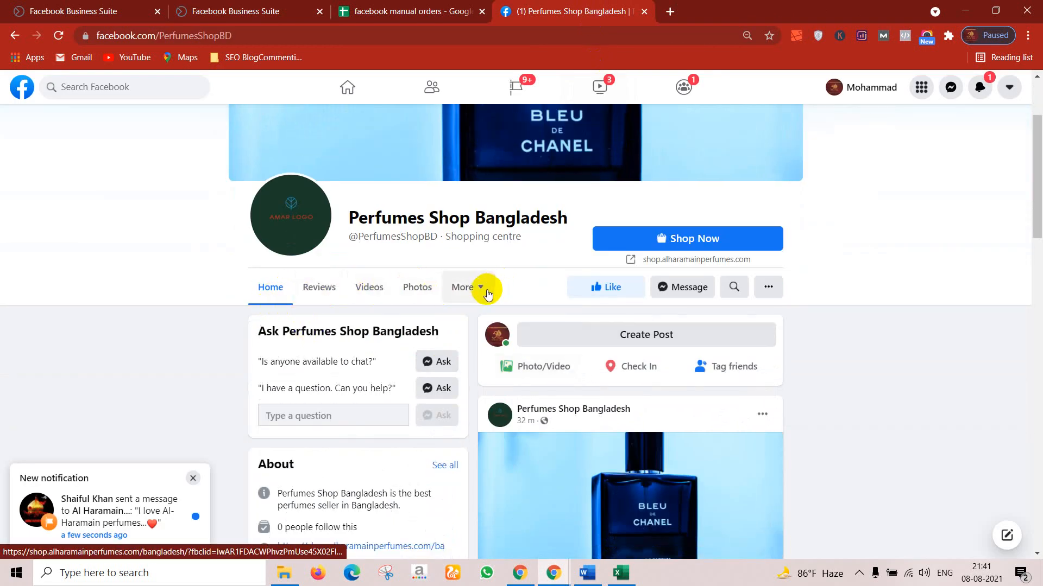
{"action": "left_click", "coordinate": [480, 292]}
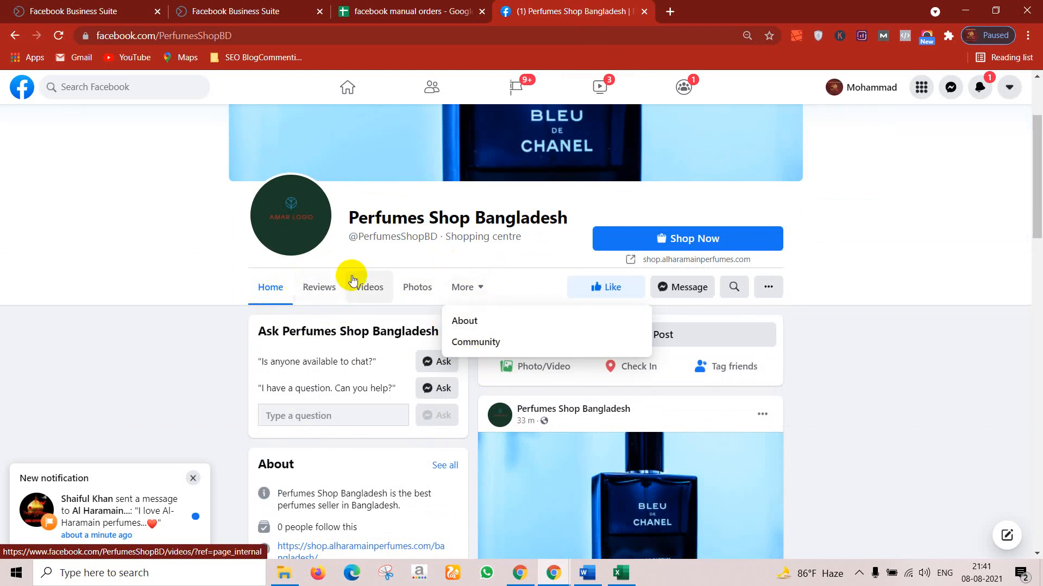
{"action": "left_click", "coordinate": [57, 37]}
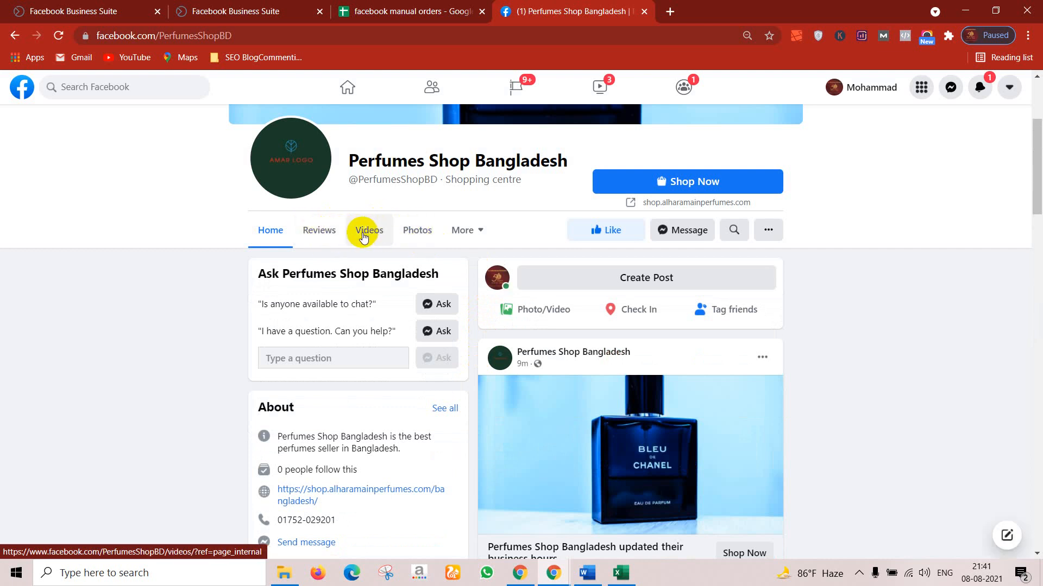
{"action": "mouse_move", "coordinate": [553, 572]}
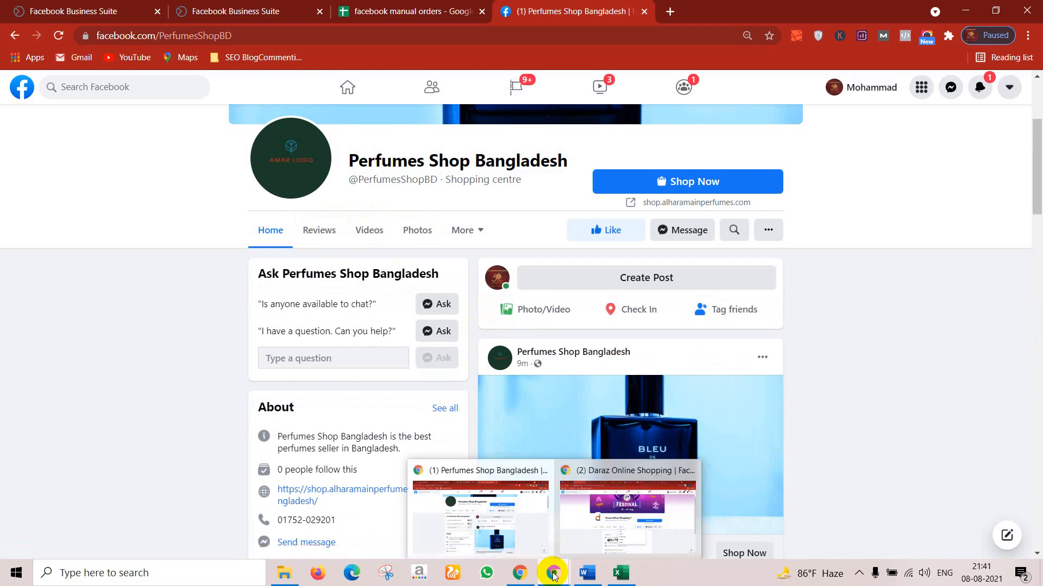
{"action": "left_click", "coordinate": [612, 509]}
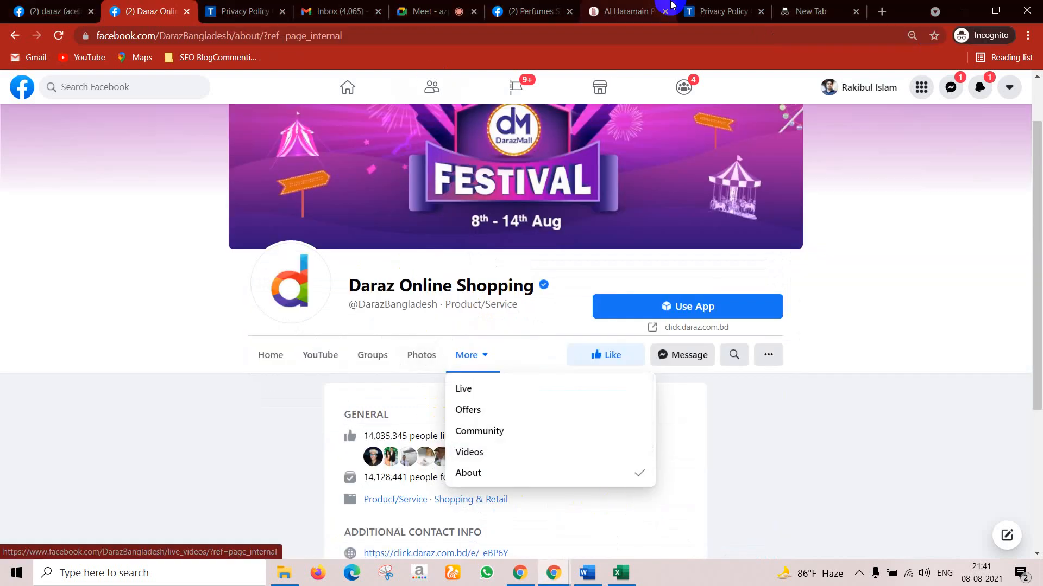
Step: Switch off the Reviews tab in the Perfumes Shop Bangladesh Tabs list
{"action": "left_click", "coordinate": [545, 5]}
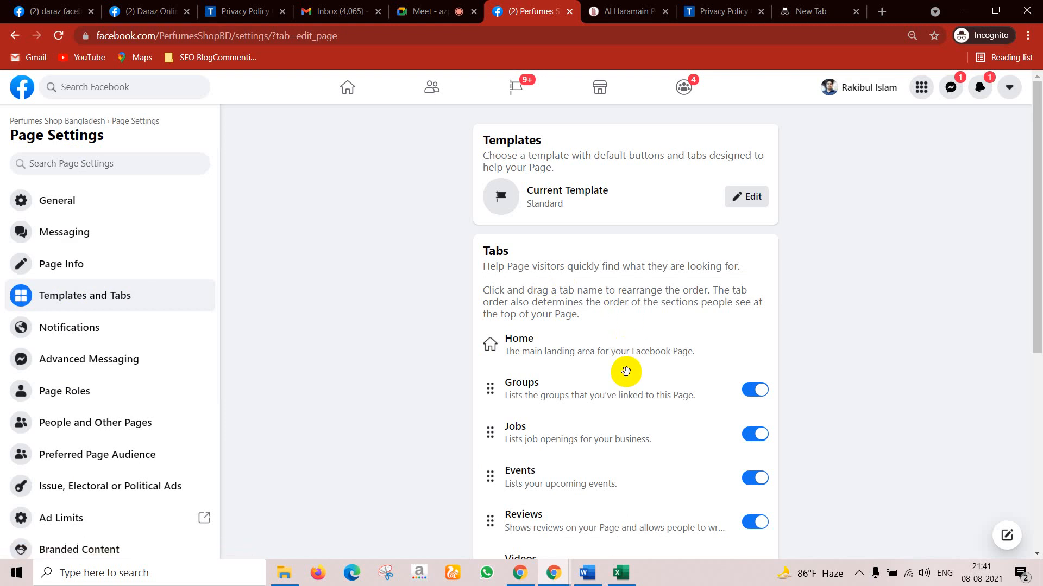
{"action": "scroll", "coordinate": [624, 367], "scroll_direction": "down", "scroll_amount": 3}
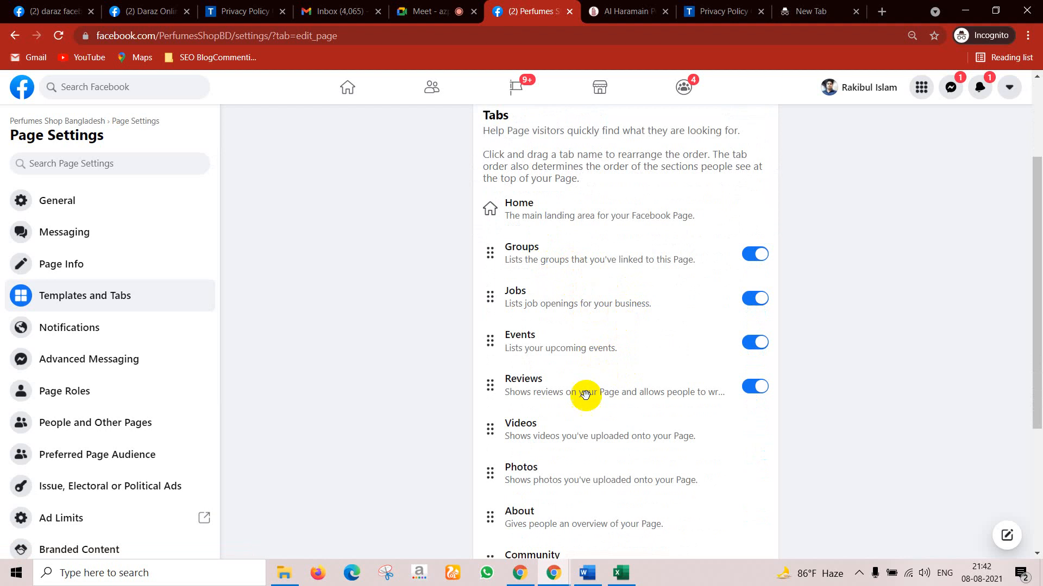
{"action": "scroll", "coordinate": [633, 385], "scroll_direction": "down", "scroll_amount": 4}
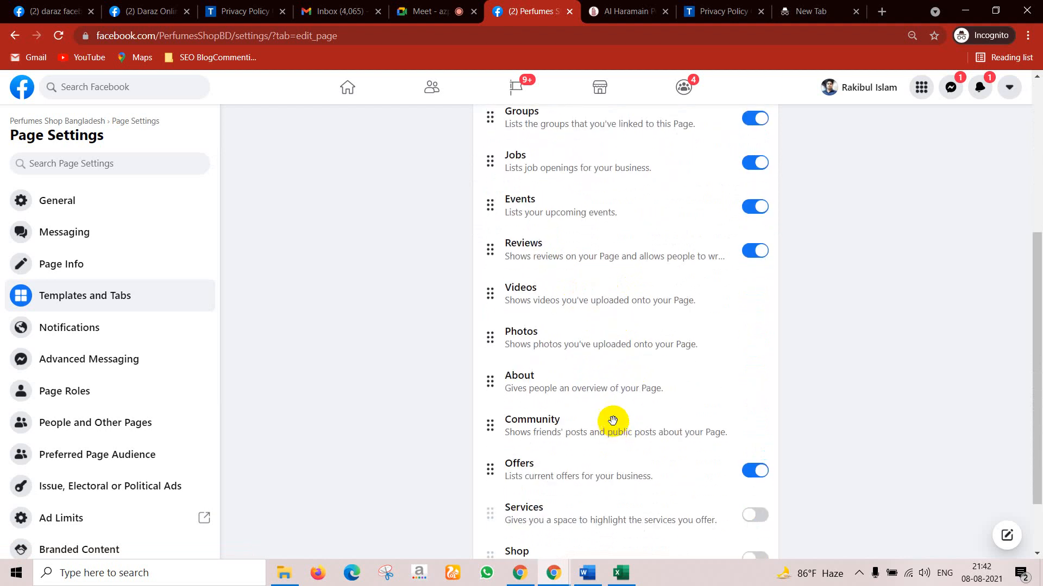
{"action": "scroll", "coordinate": [589, 369], "scroll_direction": "down", "scroll_amount": 1}
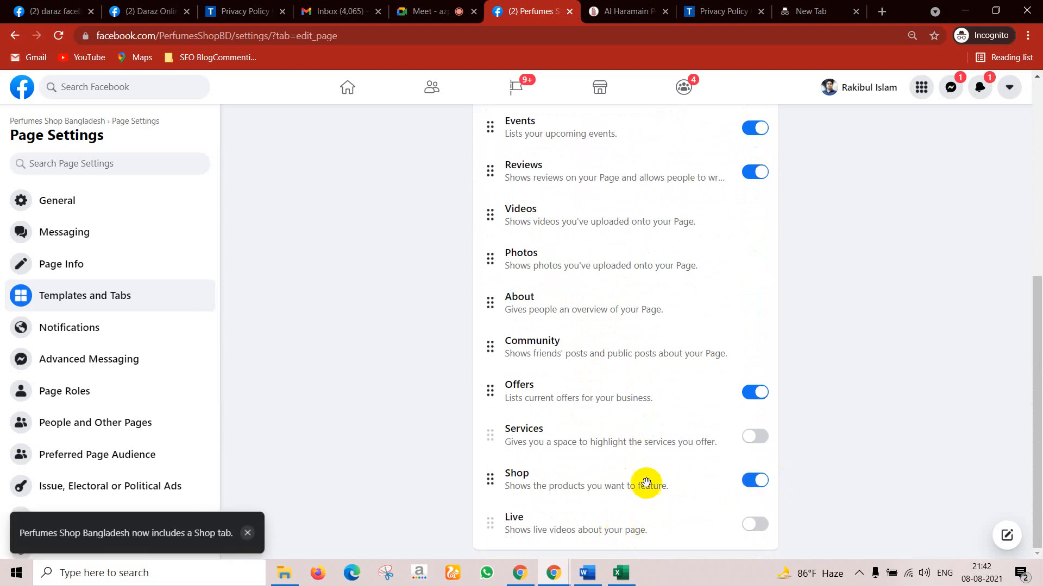
{"action": "left_click", "coordinate": [763, 395]}
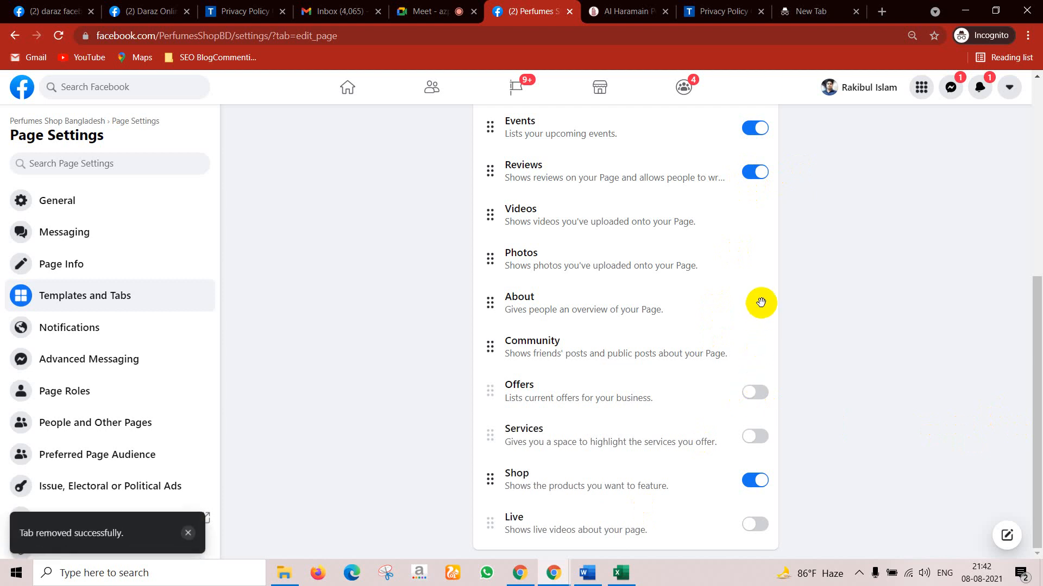
Step: Switch off the Jobs tab as well, leaving Events and Shop on
{"action": "scroll", "coordinate": [761, 213], "scroll_direction": "up", "scroll_amount": 4}
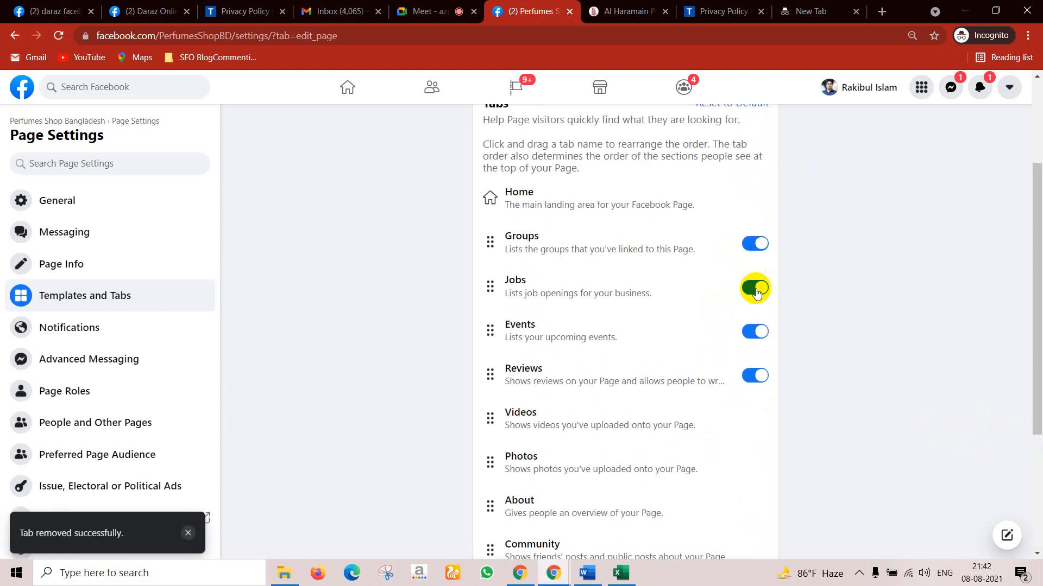
{"action": "scroll", "coordinate": [777, 315], "scroll_direction": "down", "scroll_amount": 4}
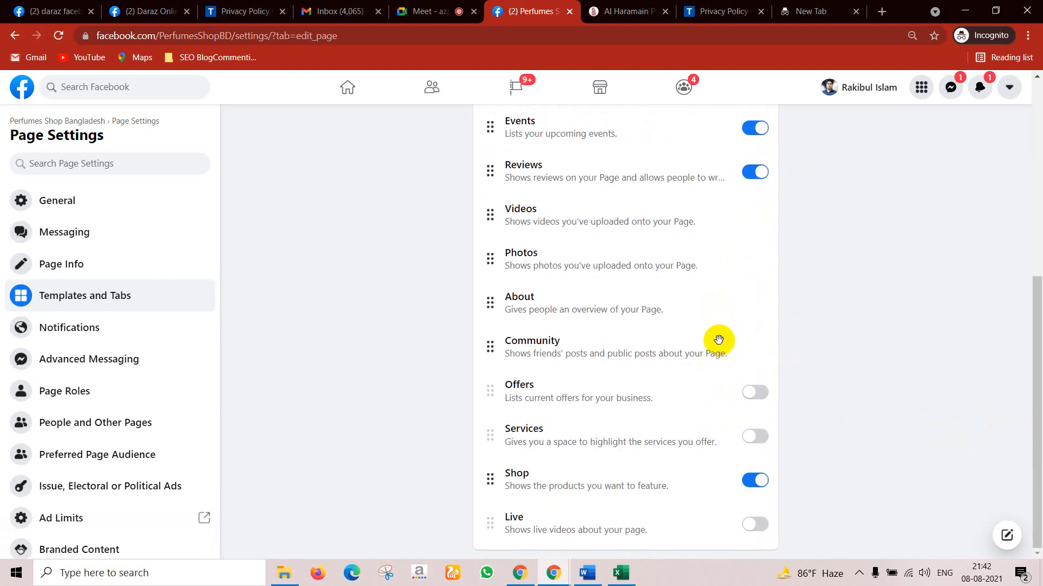
{"action": "scroll", "coordinate": [718, 340], "scroll_direction": "up", "scroll_amount": 4}
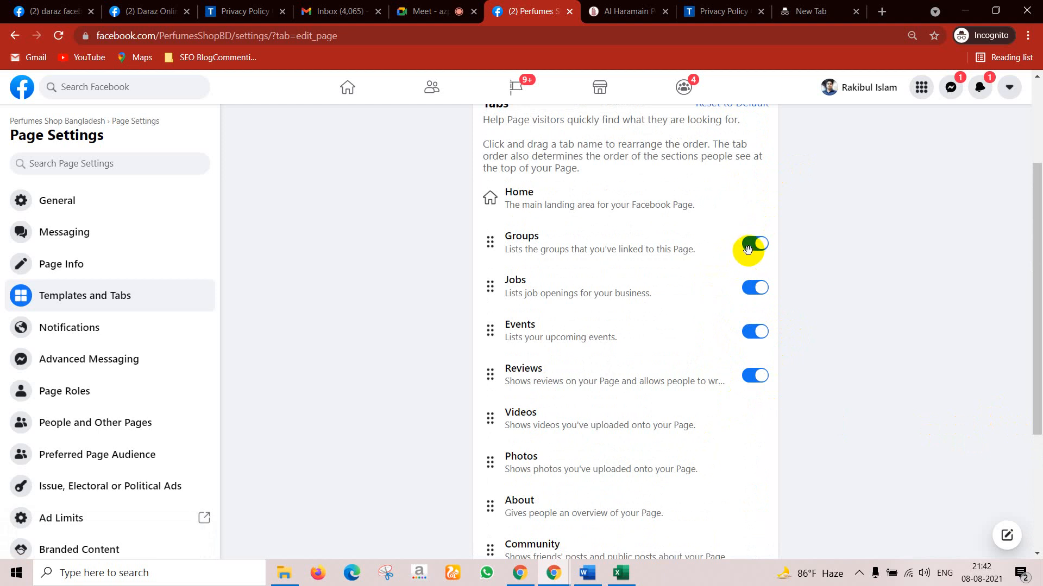
{"action": "left_click", "coordinate": [751, 294]}
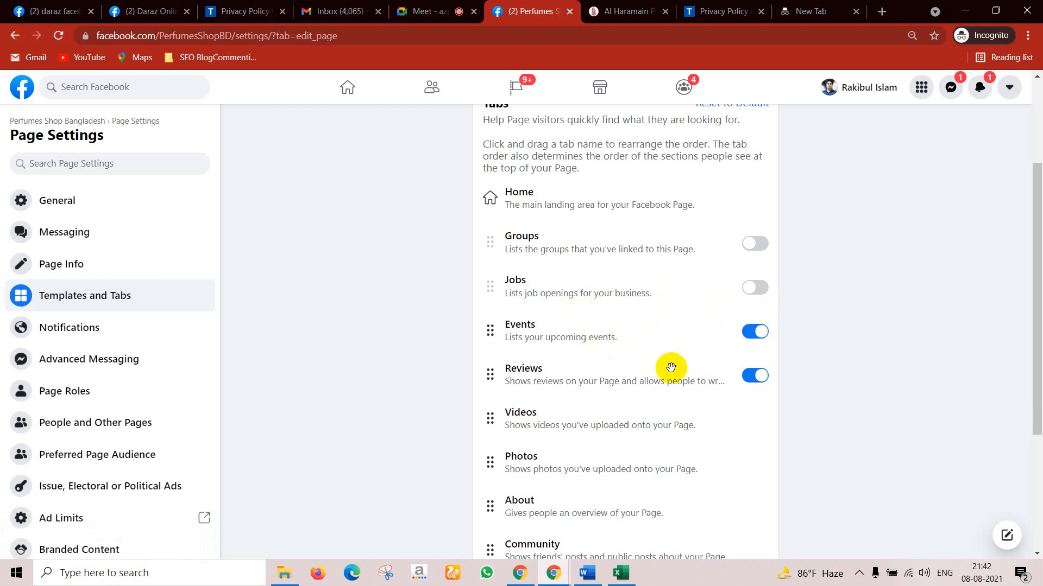
{"action": "scroll", "coordinate": [670, 367], "scroll_direction": "down", "scroll_amount": 2}
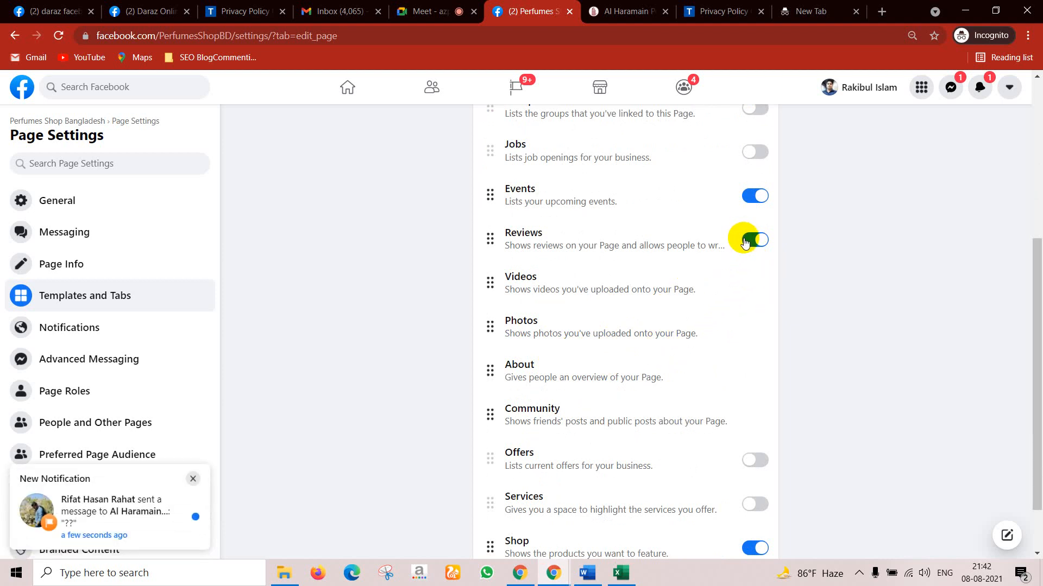
{"action": "scroll", "coordinate": [728, 380], "scroll_direction": "down", "scroll_amount": 1}
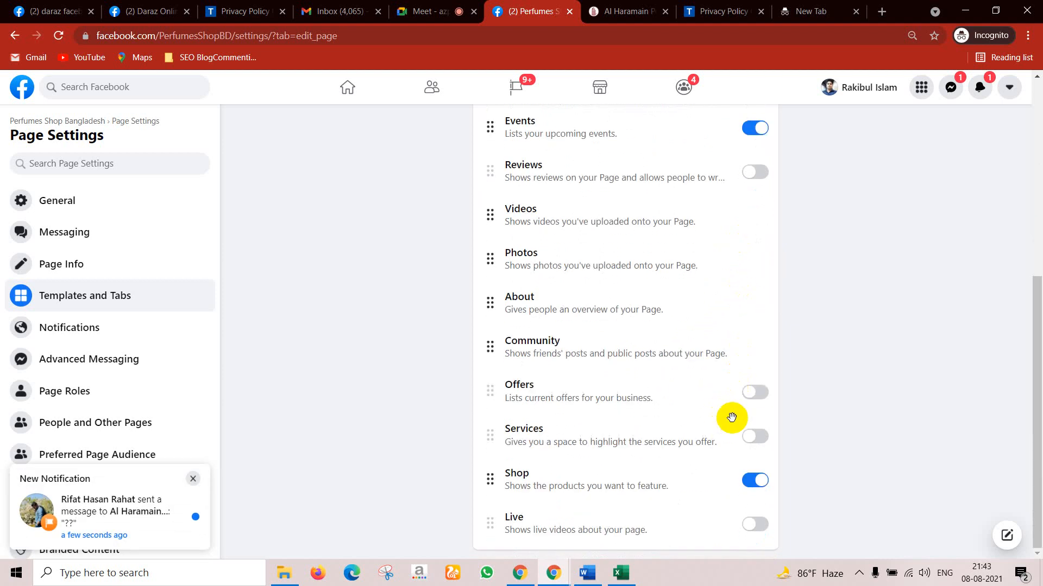
{"action": "scroll", "coordinate": [730, 418], "scroll_direction": "up", "scroll_amount": 6}
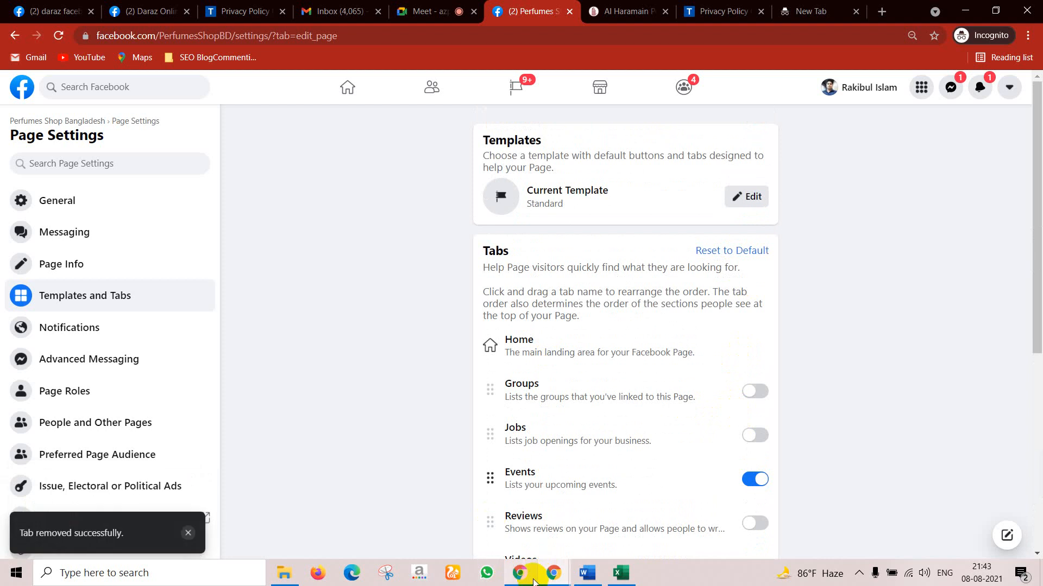
Step: Reload the public Perfumes Shop Bangladesh page to confirm Reviews is gone and Videos is empty
{"action": "mouse_move", "coordinate": [546, 577]}
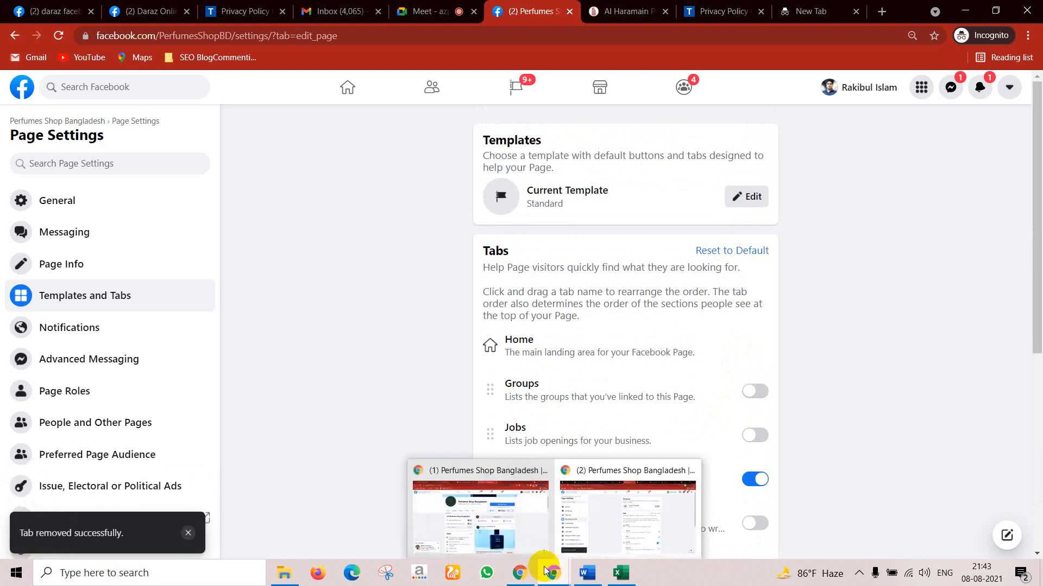
{"action": "left_click", "coordinate": [514, 529]}
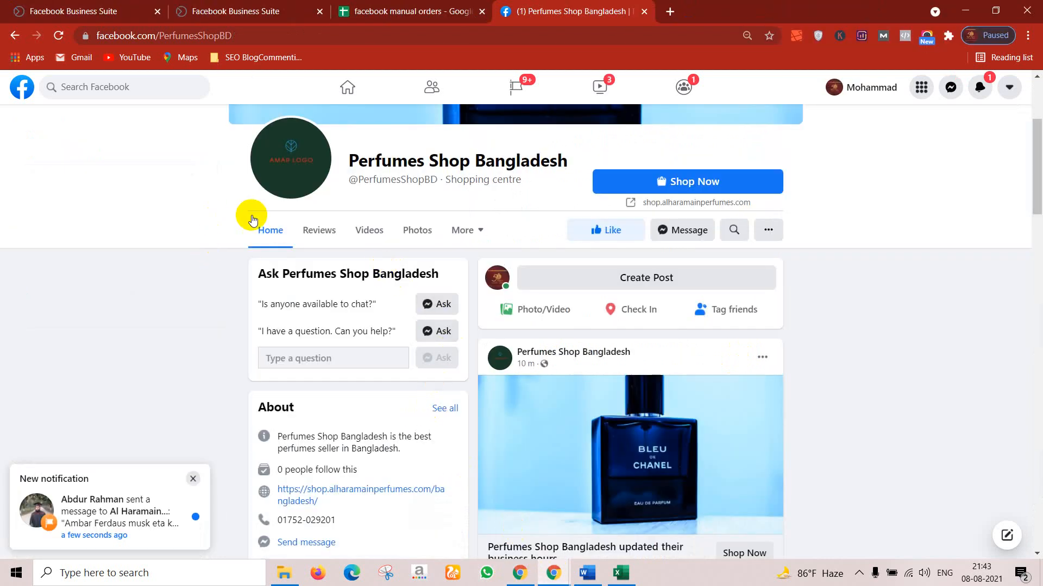
{"action": "left_click", "coordinate": [55, 37]}
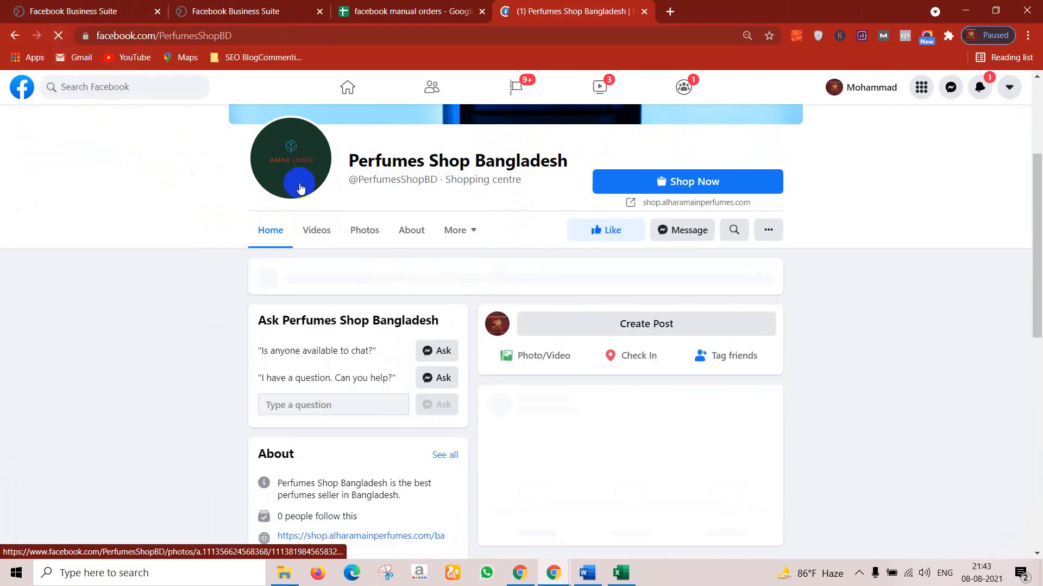
{"action": "left_click", "coordinate": [320, 234]}
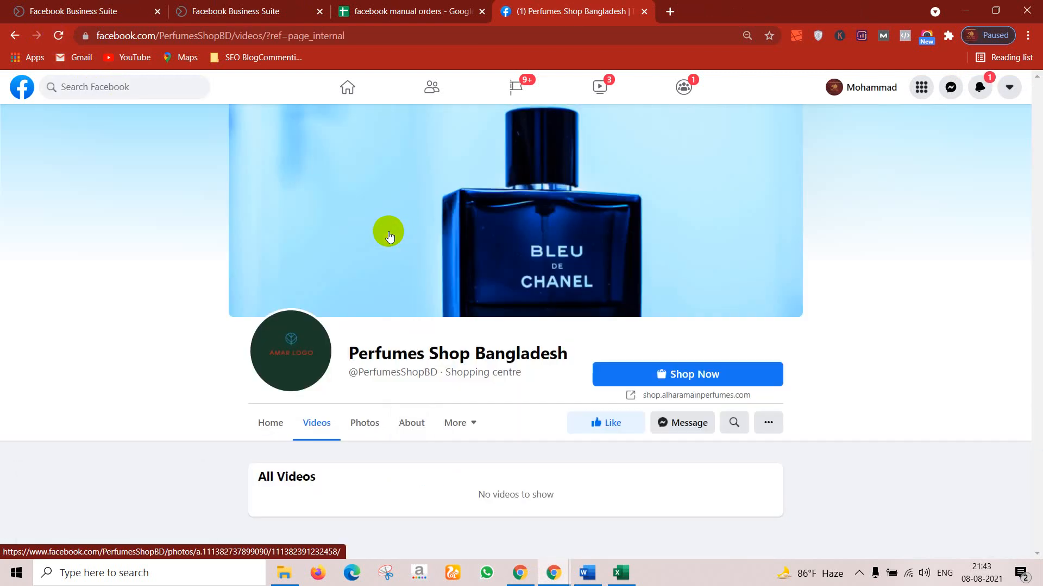
{"action": "left_click", "coordinate": [456, 422]}
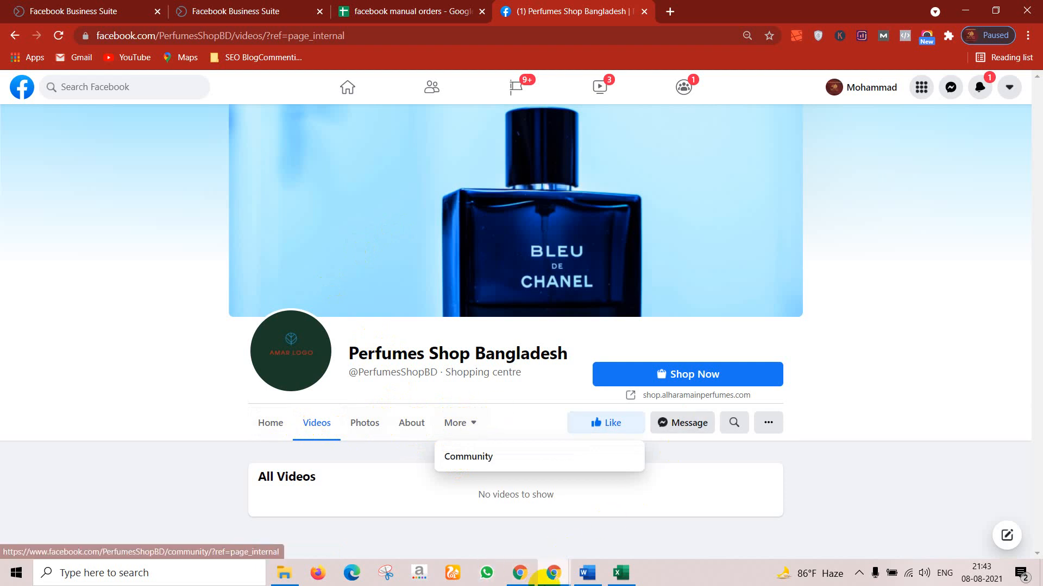
{"action": "mouse_move", "coordinate": [563, 578]}
{"action": "left_click", "coordinate": [623, 540]}
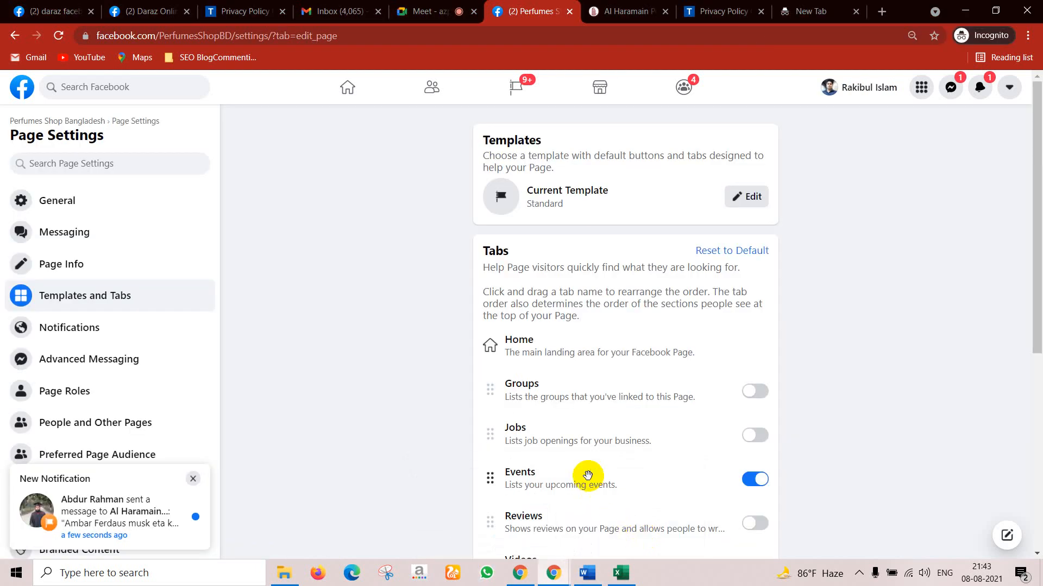
Step: Drag the About tab up the Tabs list so it sits directly below Home
{"action": "scroll", "coordinate": [588, 476], "scroll_direction": "down", "scroll_amount": 2}
{"action": "scroll", "coordinate": [586, 434], "scroll_direction": "down", "scroll_amount": 4}
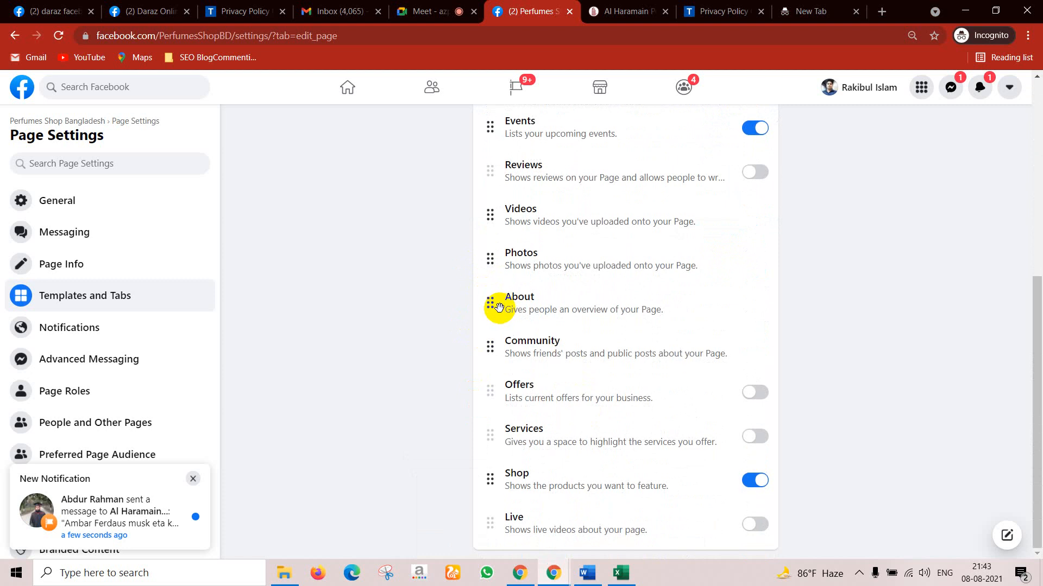
{"action": "left_click_drag", "start_coordinate": [491, 305], "coordinate": [486, 135]}
{"action": "scroll", "coordinate": [470, 291], "scroll_direction": "up", "scroll_amount": 1}
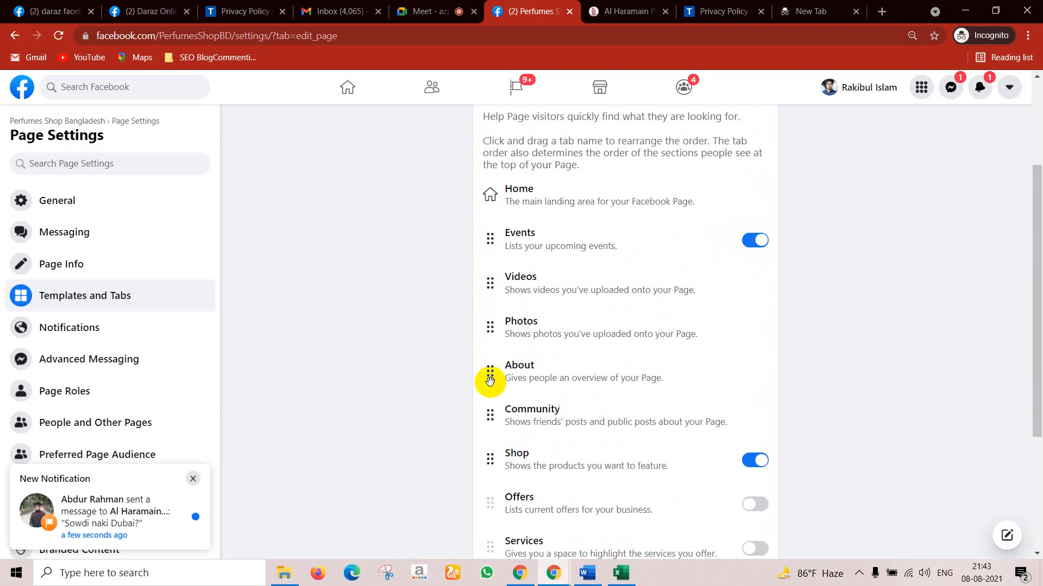
{"action": "left_click_drag", "start_coordinate": [490, 381], "coordinate": [482, 227]}
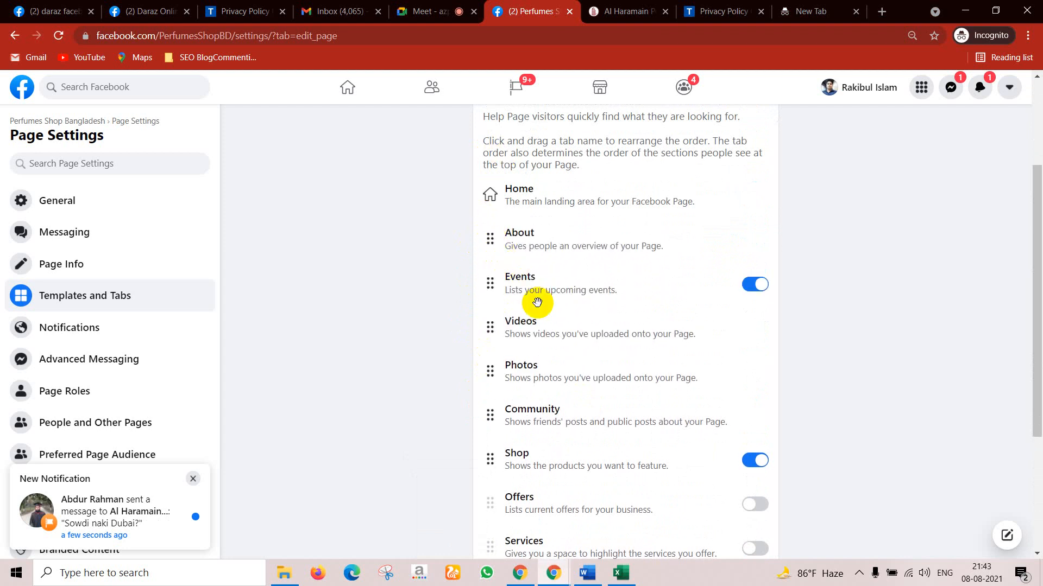
{"action": "scroll", "coordinate": [543, 315], "scroll_direction": "down", "scroll_amount": 3}
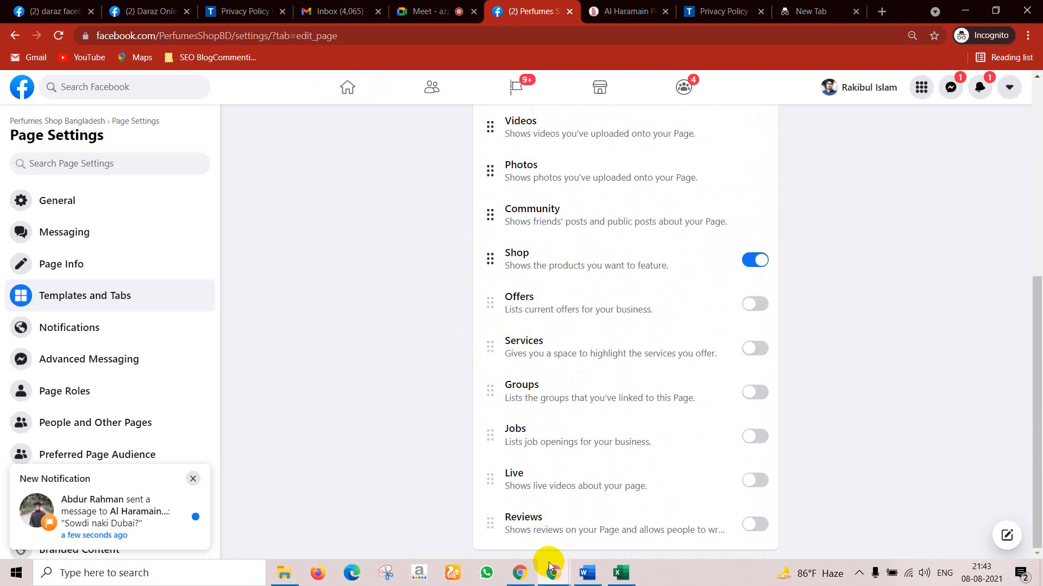
Step: Reload the public Perfumes Shop Bangladesh page in the other window and view its About section
{"action": "mouse_move", "coordinate": [557, 579]}
{"action": "left_click", "coordinate": [495, 526]}
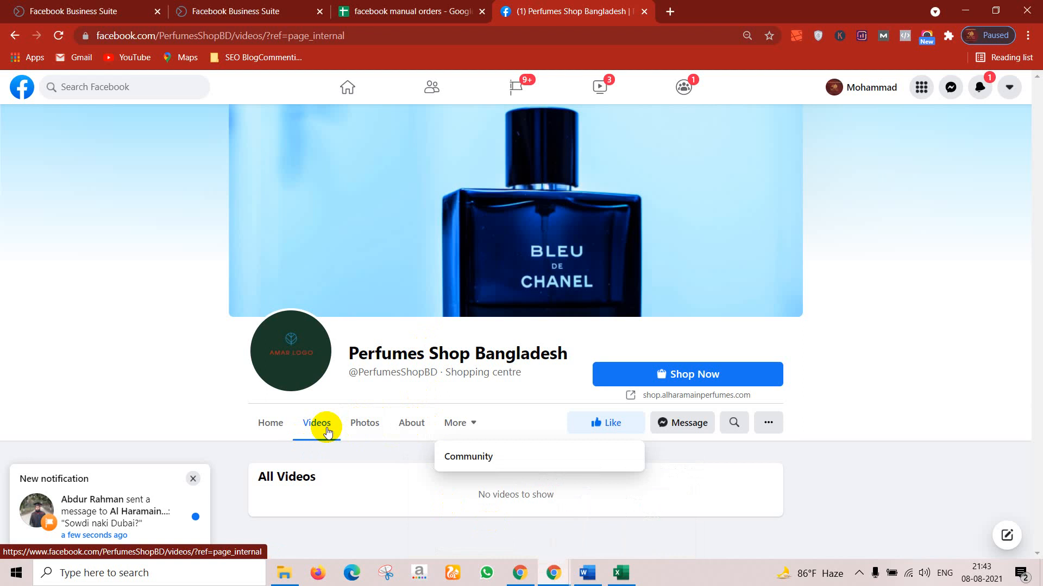
{"action": "left_click", "coordinate": [58, 36]}
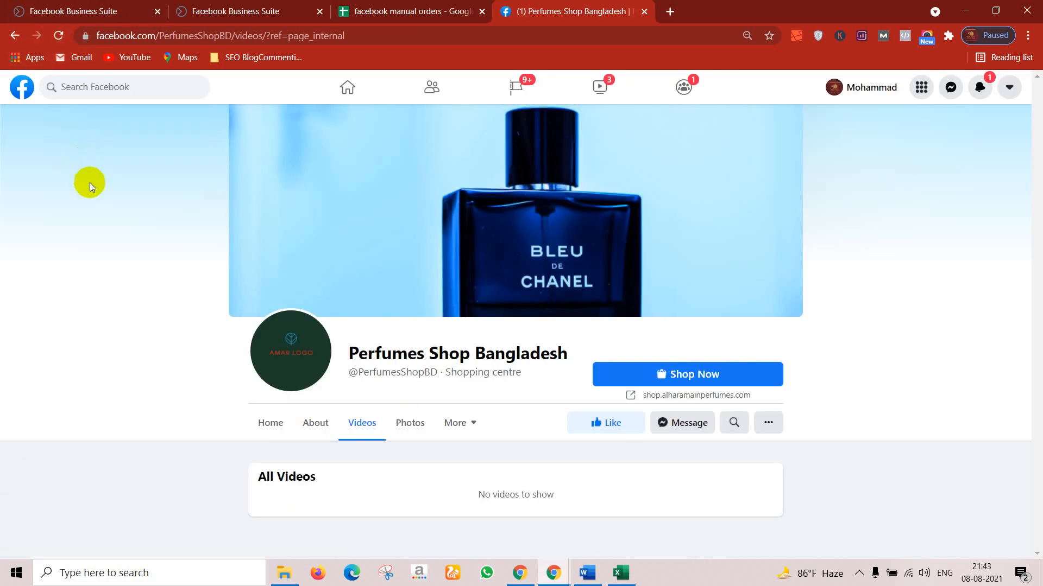
{"action": "left_click", "coordinate": [320, 433]}
{"action": "scroll", "coordinate": [321, 432], "scroll_direction": "down", "scroll_amount": 1}
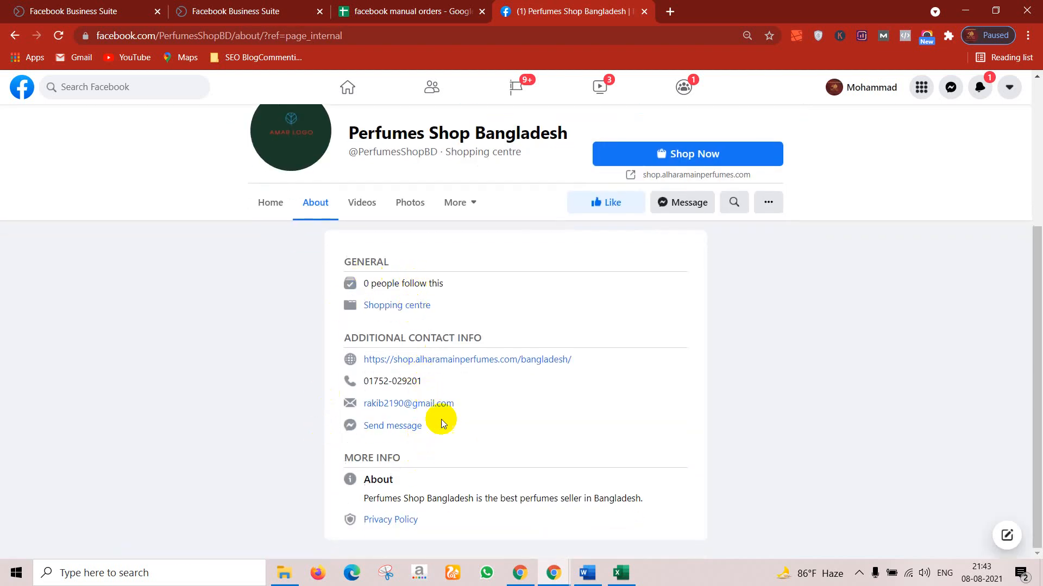
{"action": "scroll", "coordinate": [441, 360], "scroll_direction": "up", "scroll_amount": 4}
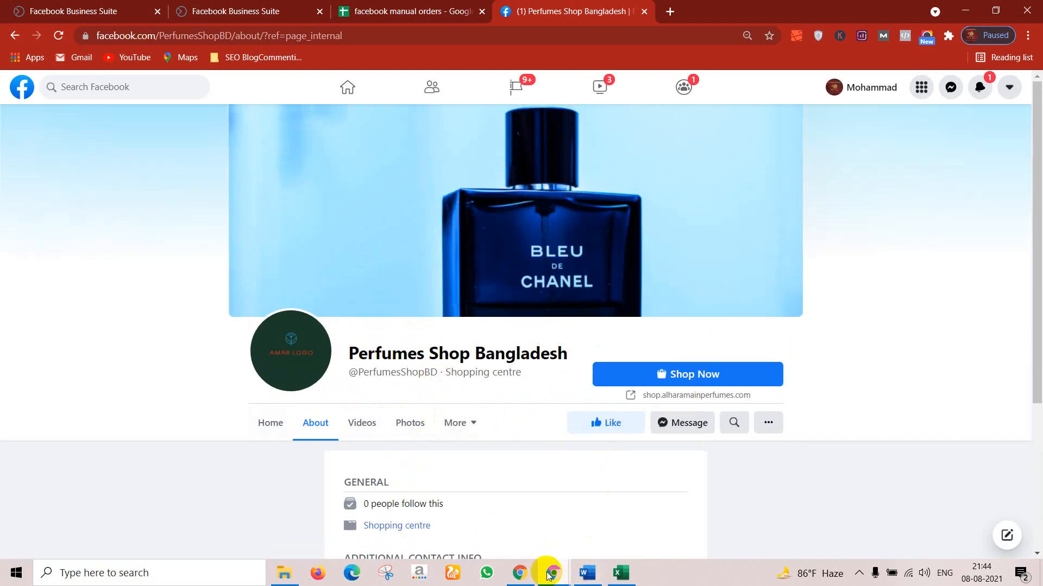
Step: Look over the Templates and Tabs settings, where the current template is Standard
{"action": "mouse_move", "coordinate": [551, 576]}
{"action": "left_click", "coordinate": [580, 515]}
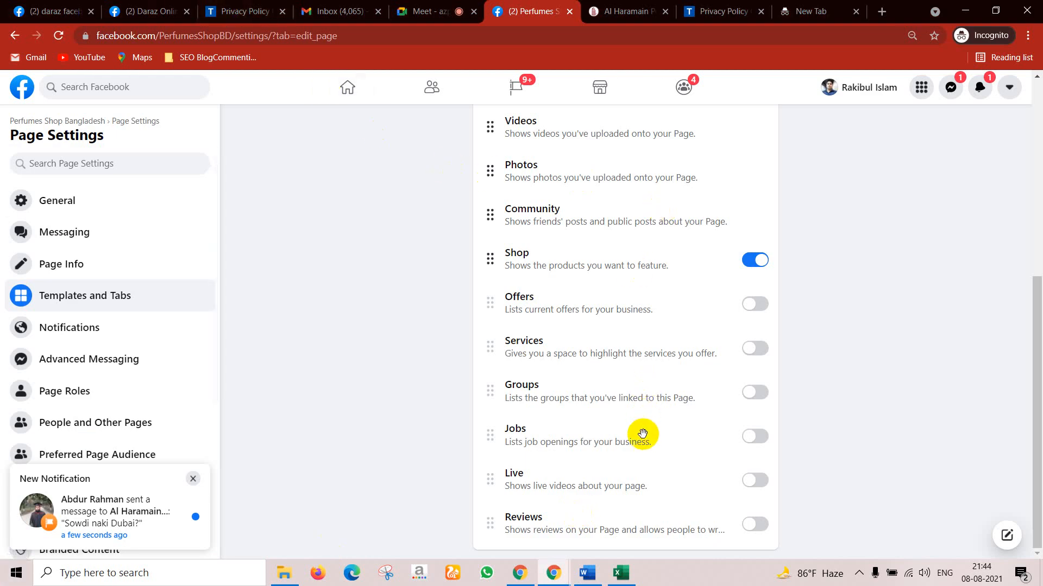
{"action": "scroll", "coordinate": [642, 435], "scroll_direction": "up", "scroll_amount": 5}
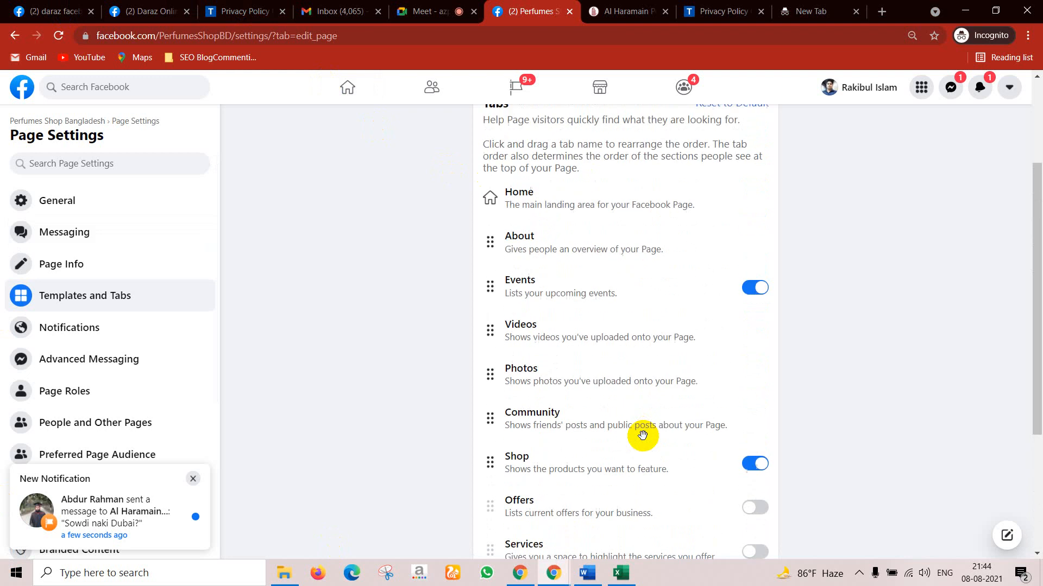
{"action": "scroll", "coordinate": [643, 435], "scroll_direction": "down", "scroll_amount": 3}
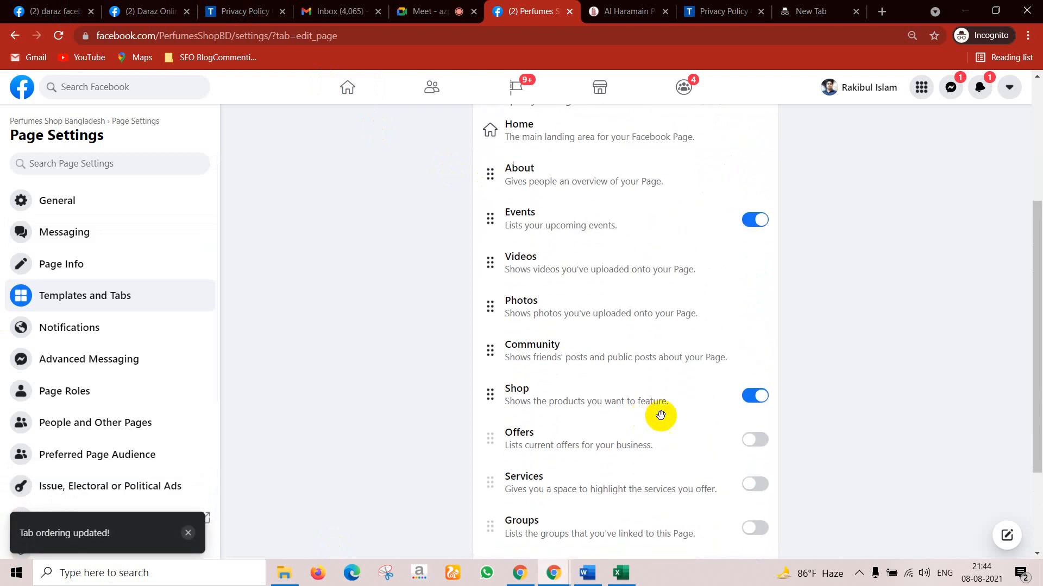
{"action": "scroll", "coordinate": [798, 438], "scroll_direction": "down", "scroll_amount": 3}
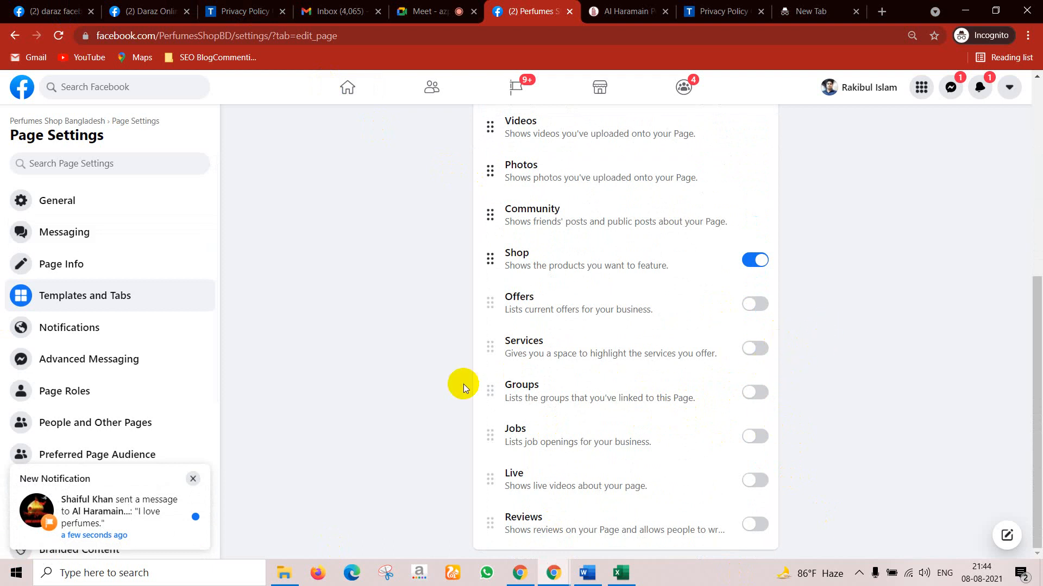
{"action": "scroll", "coordinate": [543, 360], "scroll_direction": "up", "scroll_amount": 6}
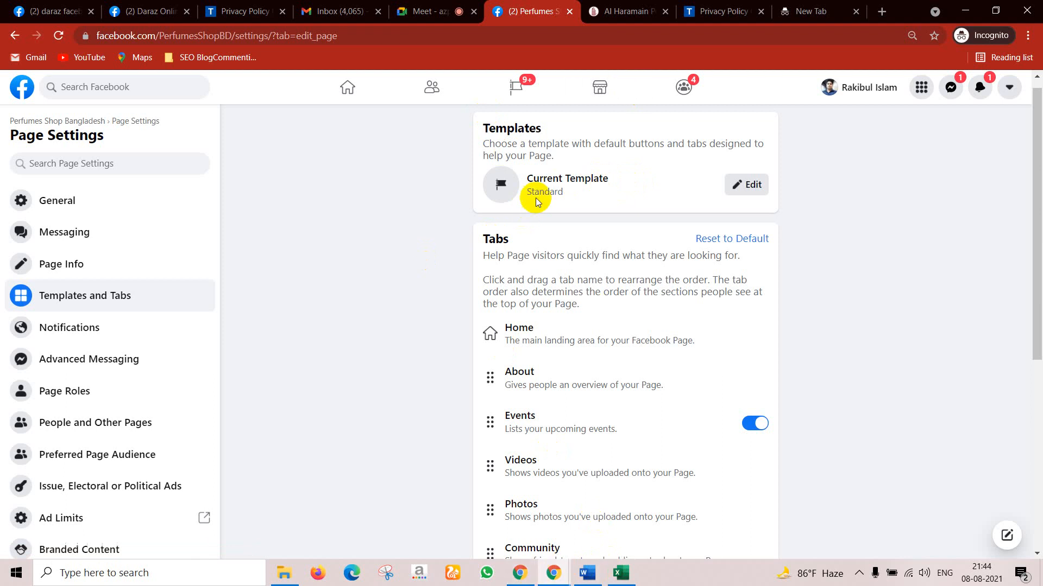
Step: Reload the public page again to check the tab order, then return to Page Settings
{"action": "mouse_move", "coordinate": [562, 571]}
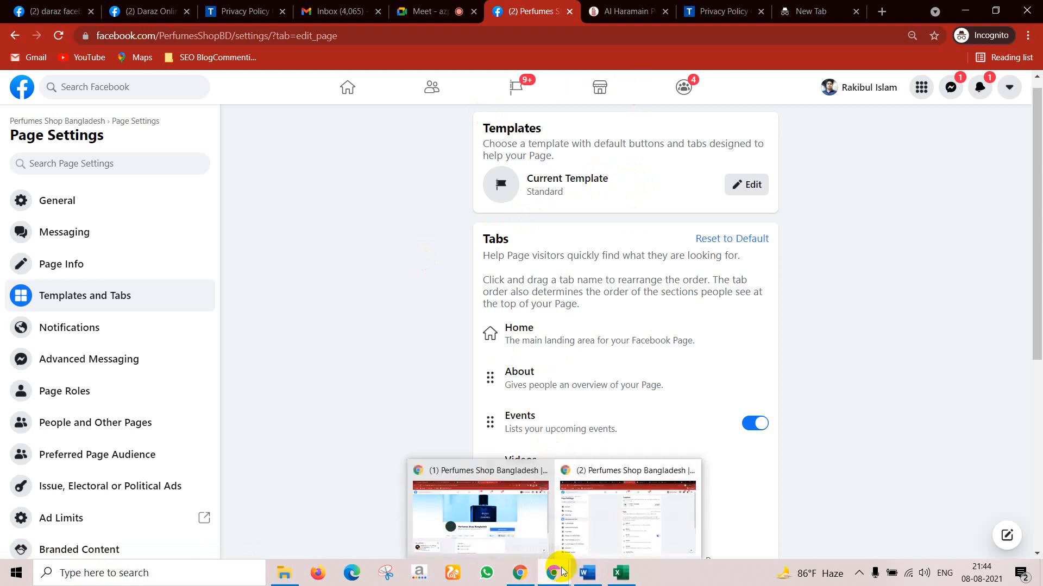
{"action": "left_click", "coordinate": [505, 525]}
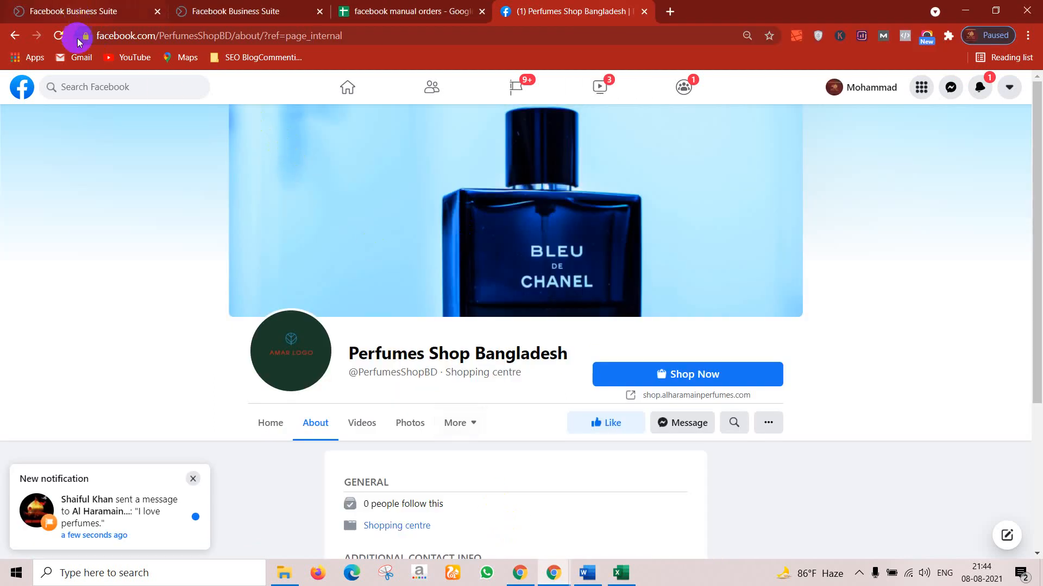
{"action": "left_click", "coordinate": [59, 36]}
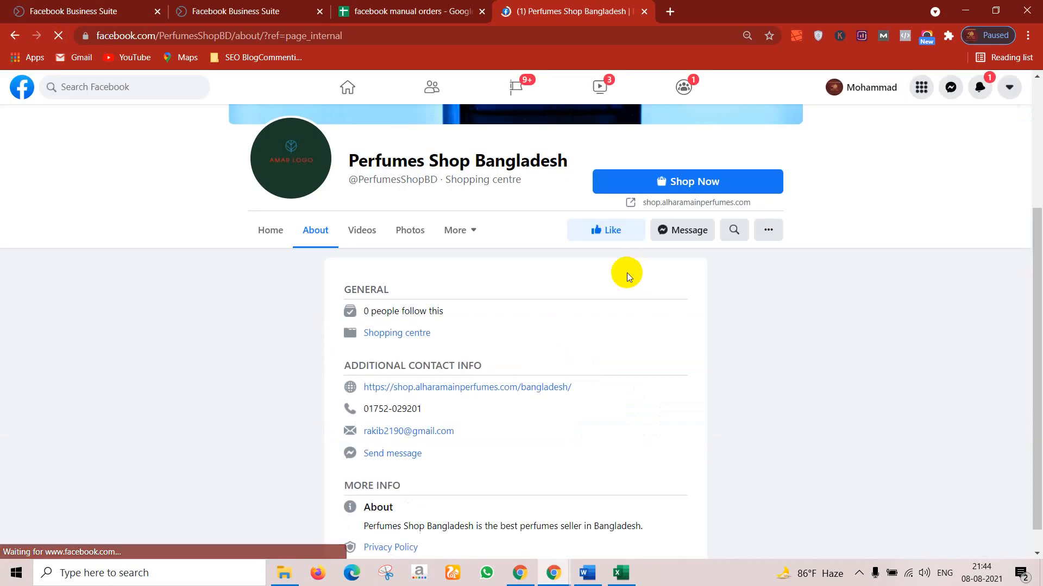
{"action": "scroll", "coordinate": [657, 246], "scroll_direction": "up", "scroll_amount": 4}
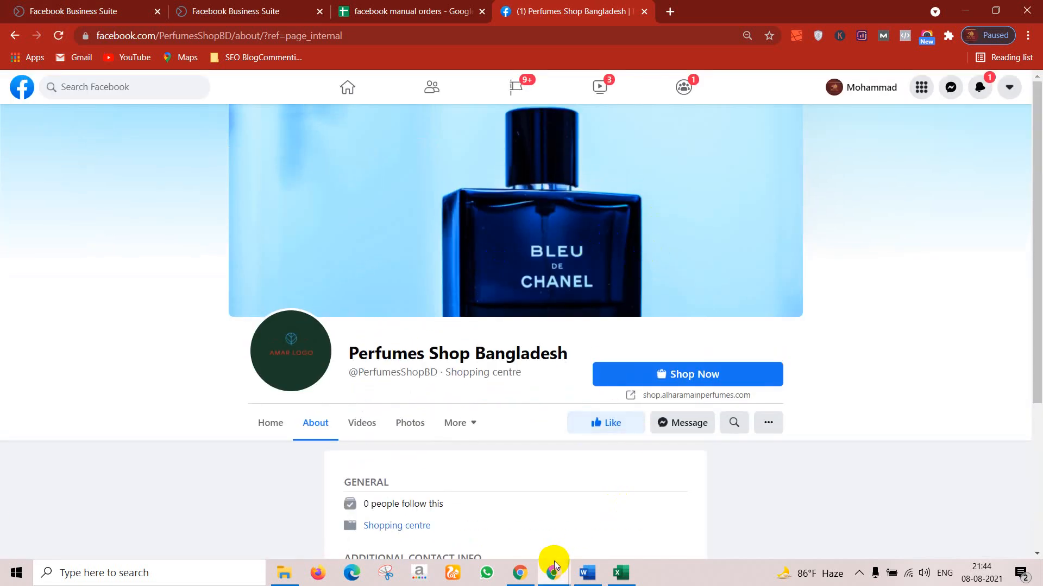
{"action": "mouse_move", "coordinate": [551, 571]}
{"action": "left_click", "coordinate": [616, 524]}
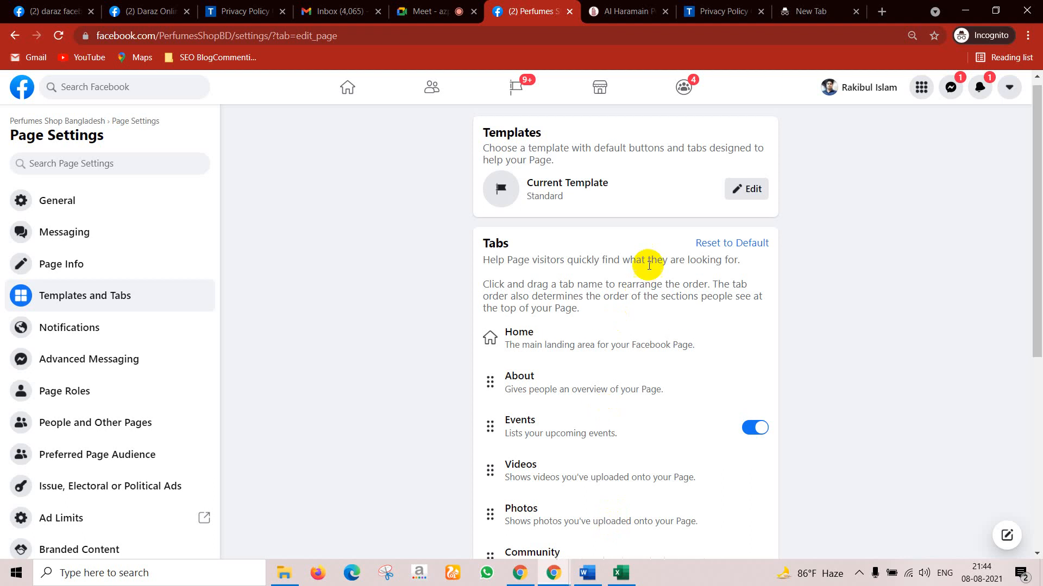
Step: Apply the Shopping template to Perfumes Shop Bangladesh
{"action": "left_click", "coordinate": [752, 201]}
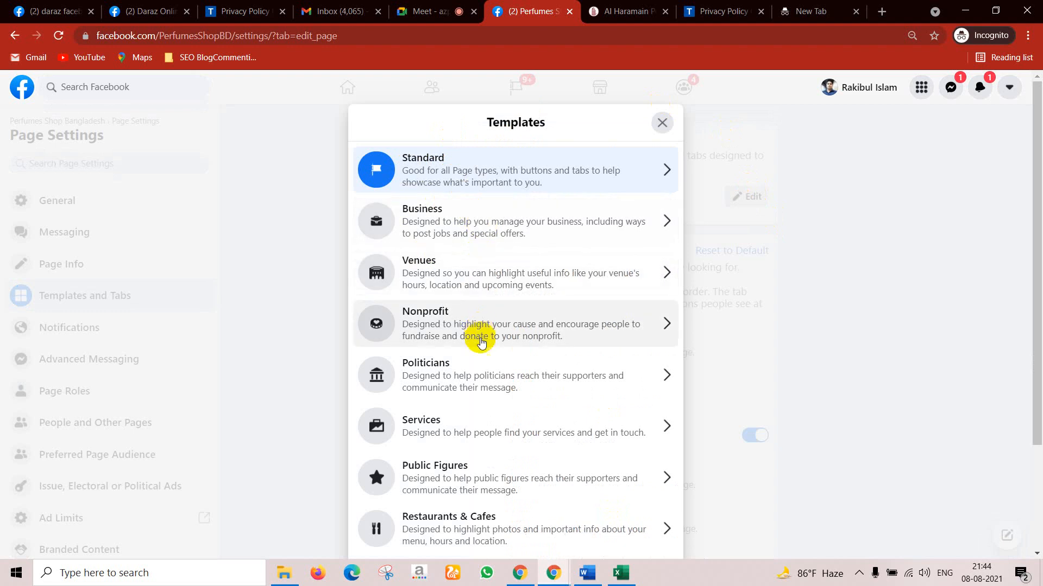
{"action": "scroll", "coordinate": [478, 348], "scroll_direction": "down", "scroll_amount": 1}
{"action": "scroll", "coordinate": [483, 362], "scroll_direction": "down", "scroll_amount": 1}
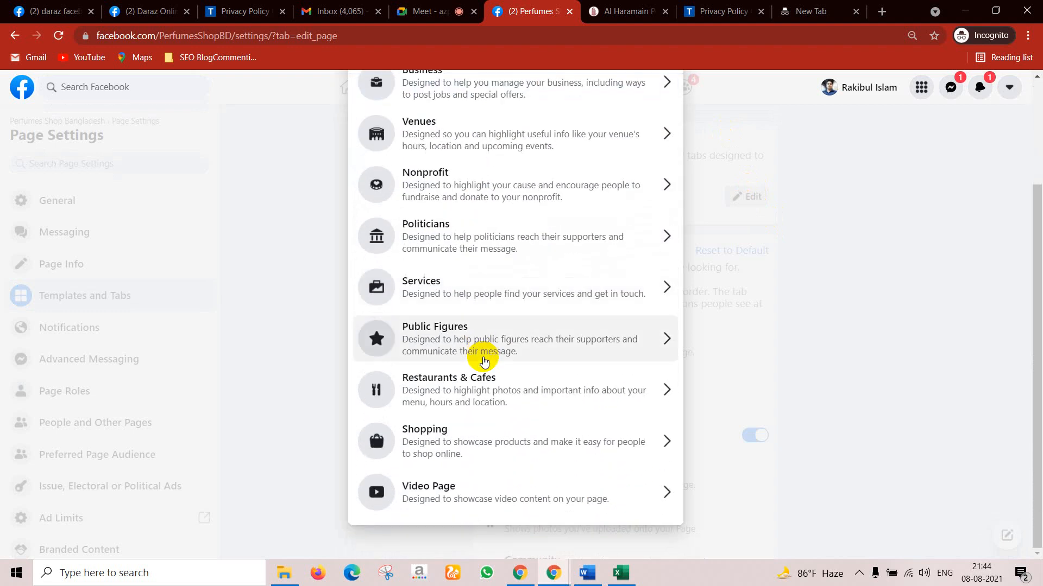
{"action": "left_click", "coordinate": [477, 434]}
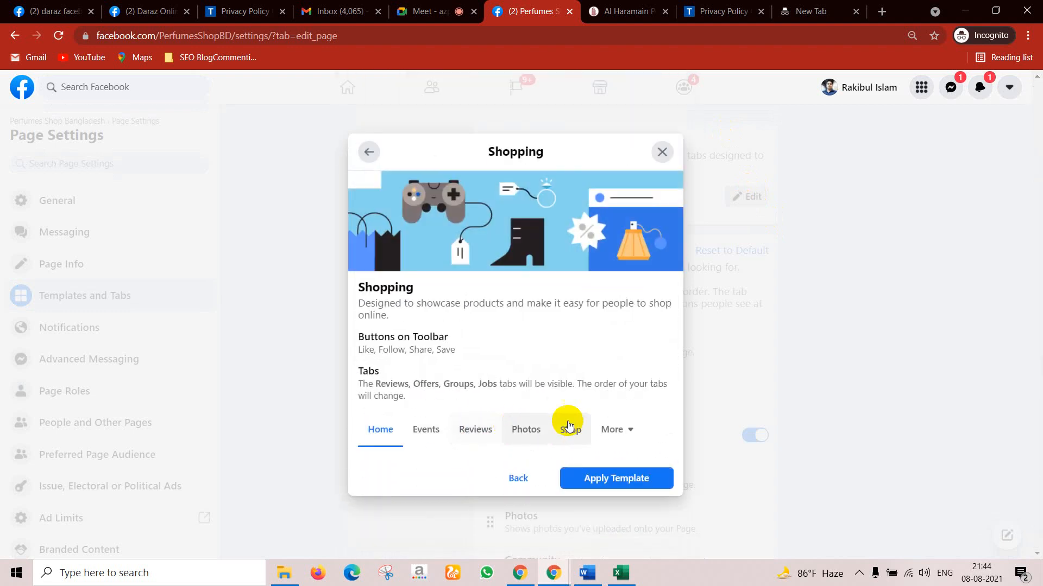
{"action": "left_click", "coordinate": [605, 480]}
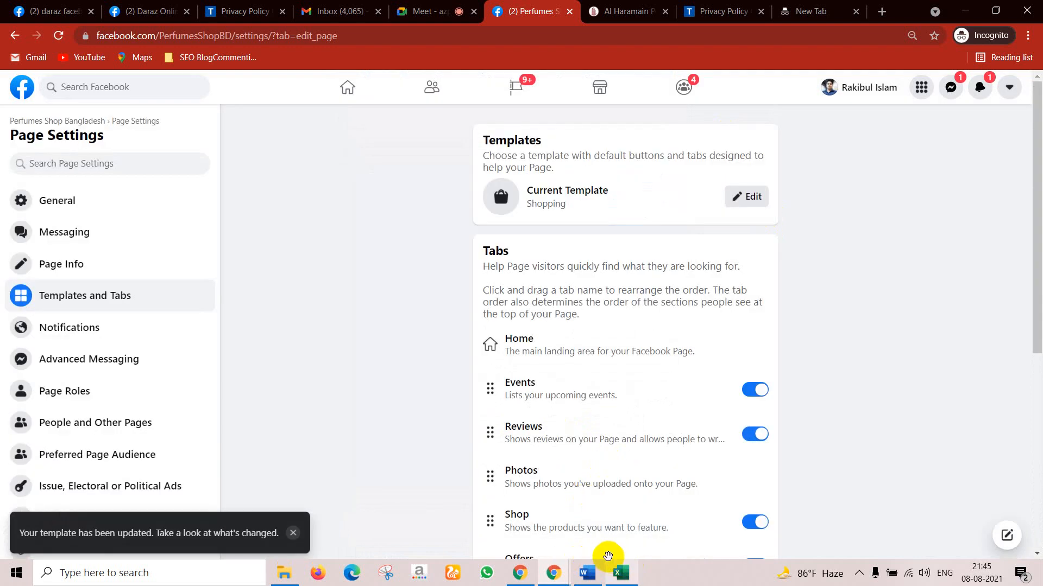
Step: Reload the public page to see the Shopping template take effect
{"action": "mouse_move", "coordinate": [544, 580]}
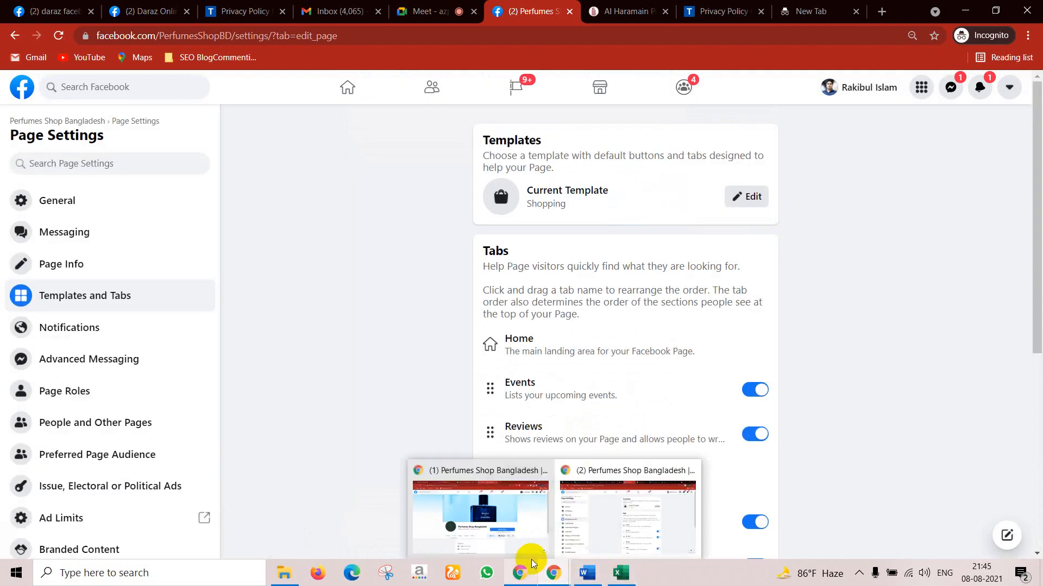
{"action": "left_click", "coordinate": [521, 520]}
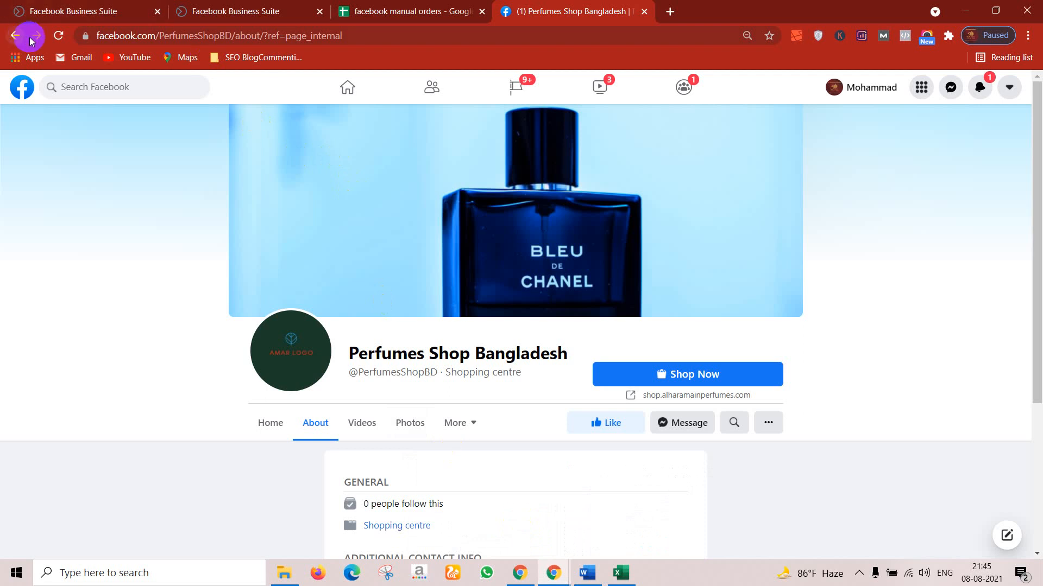
{"action": "left_click", "coordinate": [59, 35]}
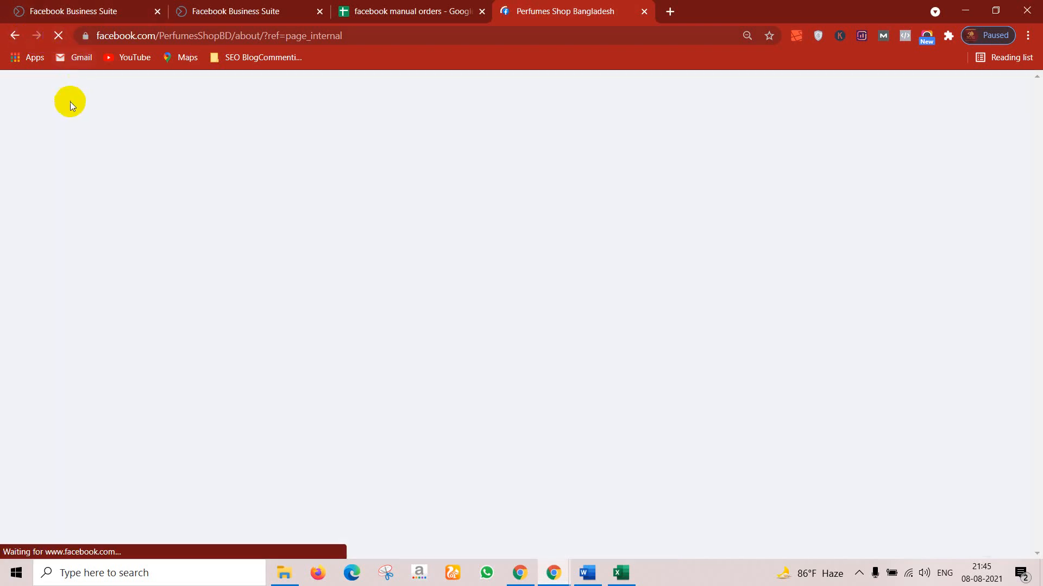
{"action": "scroll", "coordinate": [607, 319], "scroll_direction": "up", "scroll_amount": 1}
{"action": "scroll", "coordinate": [607, 318], "scroll_direction": "up", "scroll_amount": 3}
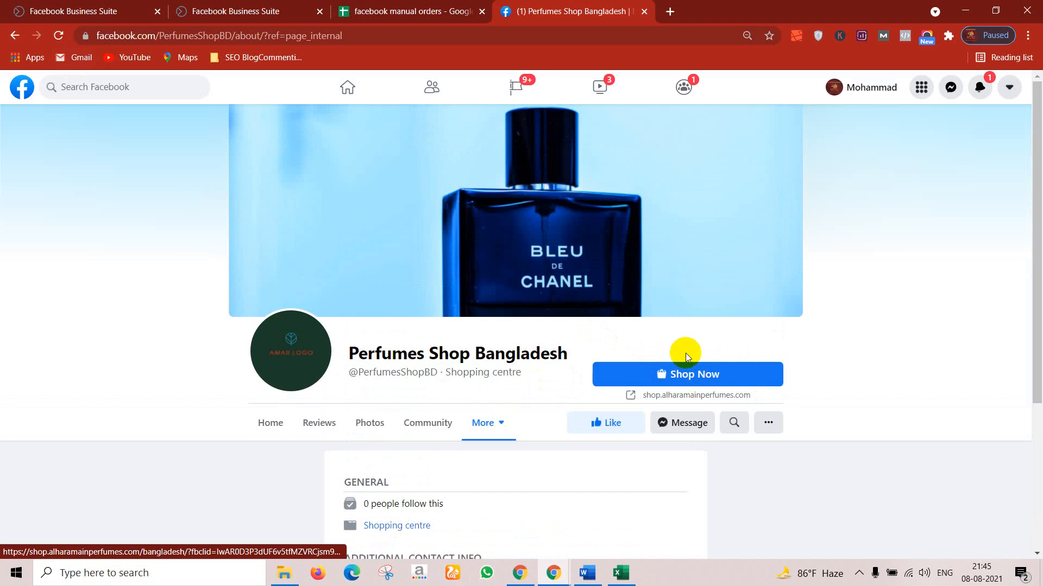
{"action": "scroll", "coordinate": [684, 353], "scroll_direction": "down", "scroll_amount": 4}
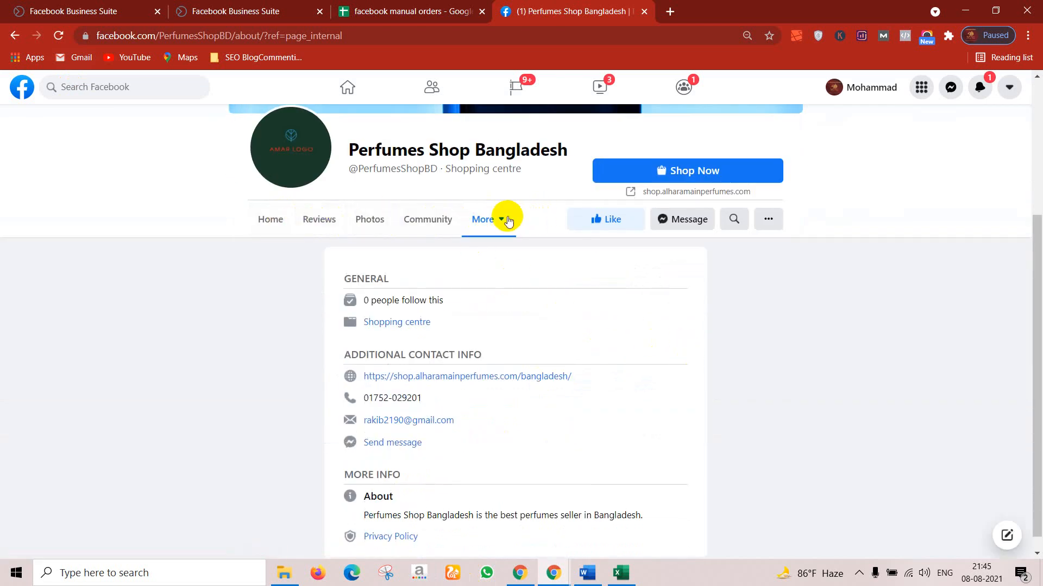
{"action": "scroll", "coordinate": [496, 354], "scroll_direction": "down", "scroll_amount": 1}
{"action": "scroll", "coordinate": [496, 354], "scroll_direction": "up", "scroll_amount": 4}
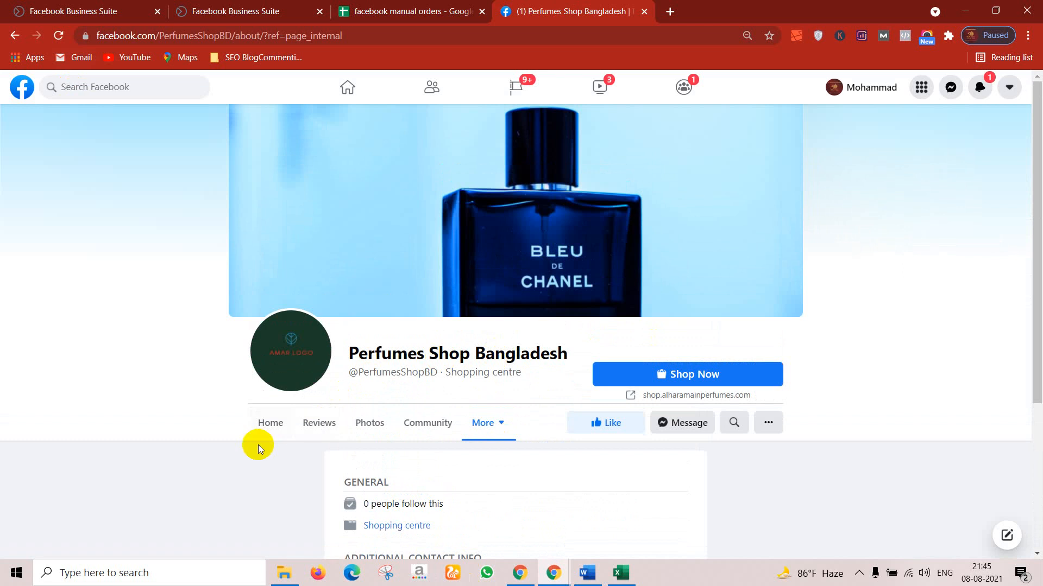
Step: Switch the public page from About to Home and scroll through its feed
{"action": "left_click", "coordinate": [281, 422]}
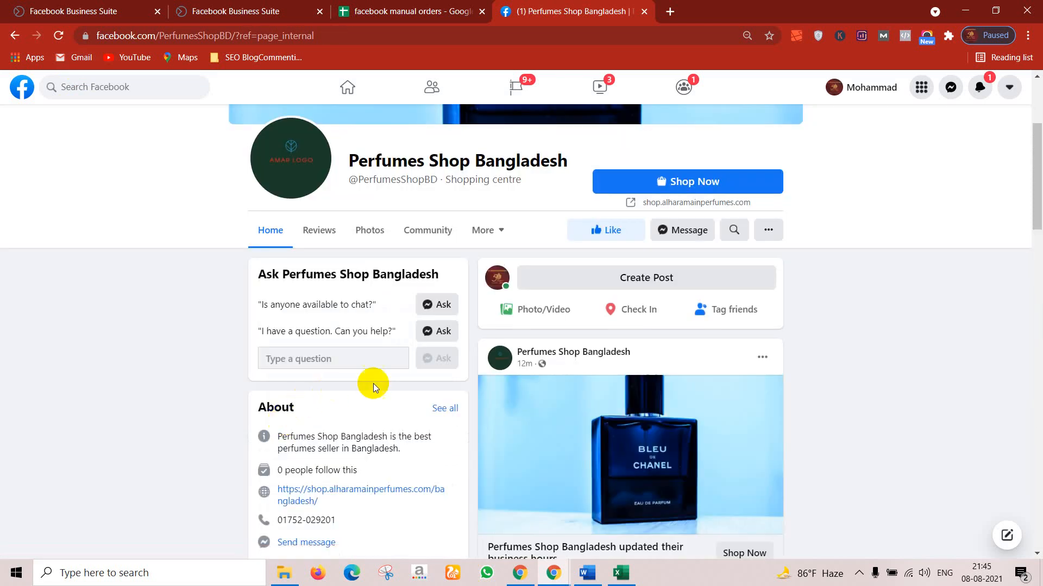
{"action": "scroll", "coordinate": [663, 307], "scroll_direction": "up", "scroll_amount": 3}
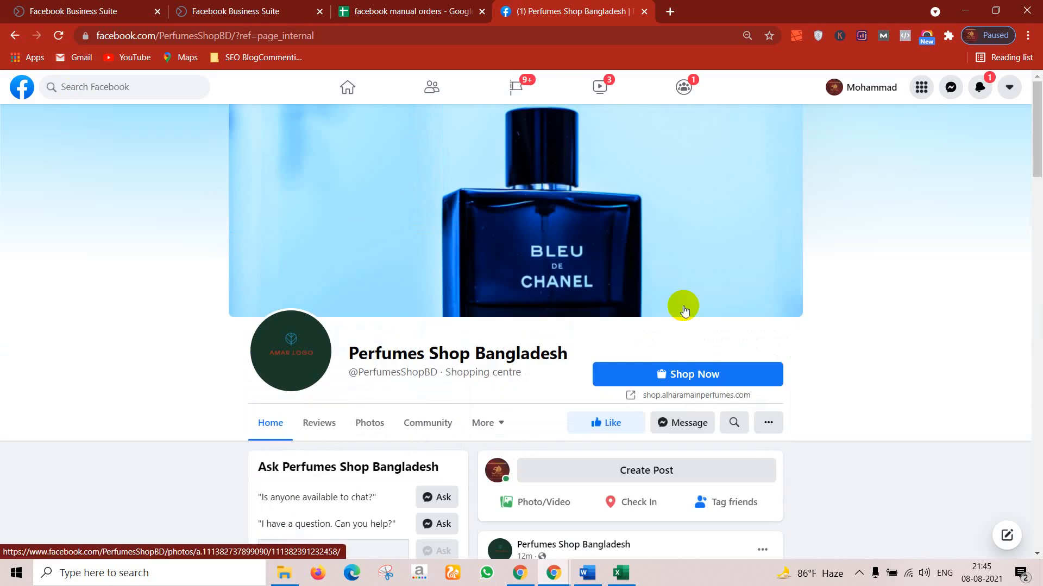
{"action": "scroll", "coordinate": [685, 310], "scroll_direction": "down", "scroll_amount": 10}
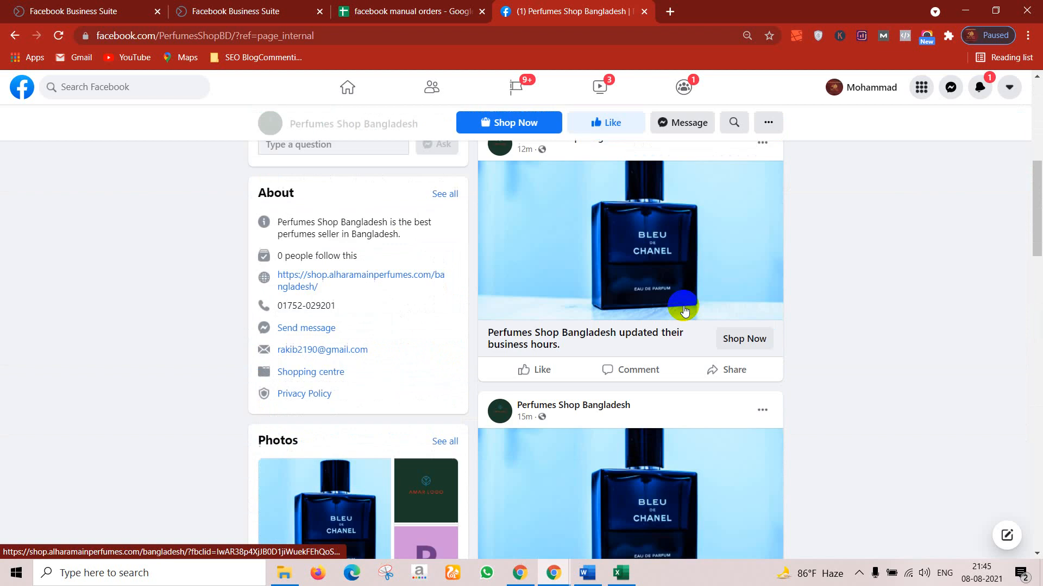
{"action": "scroll", "coordinate": [685, 306], "scroll_direction": "down", "scroll_amount": 3}
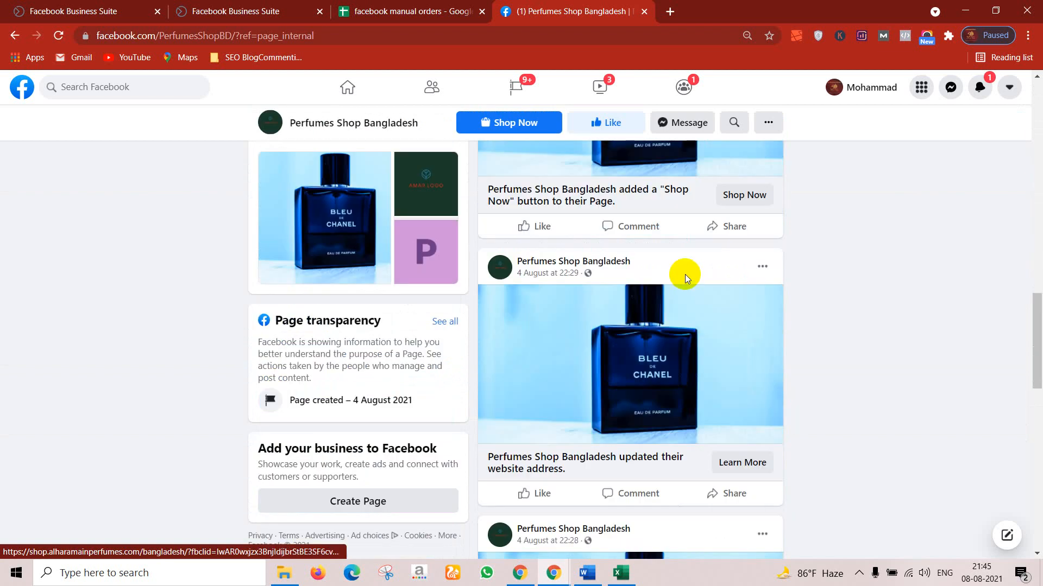
{"action": "scroll", "coordinate": [759, 348], "scroll_direction": "down", "scroll_amount": 3}
{"action": "scroll", "coordinate": [759, 283], "scroll_direction": "down", "scroll_amount": 3}
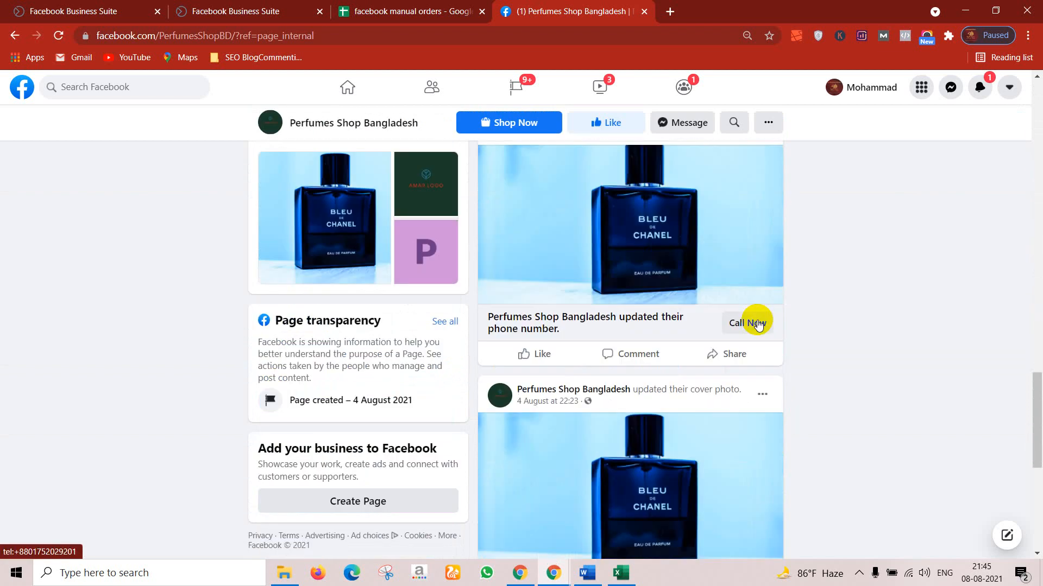
{"action": "scroll", "coordinate": [756, 328], "scroll_direction": "down", "scroll_amount": 6}
{"action": "scroll", "coordinate": [449, 321], "scroll_direction": "up", "scroll_amount": 12}
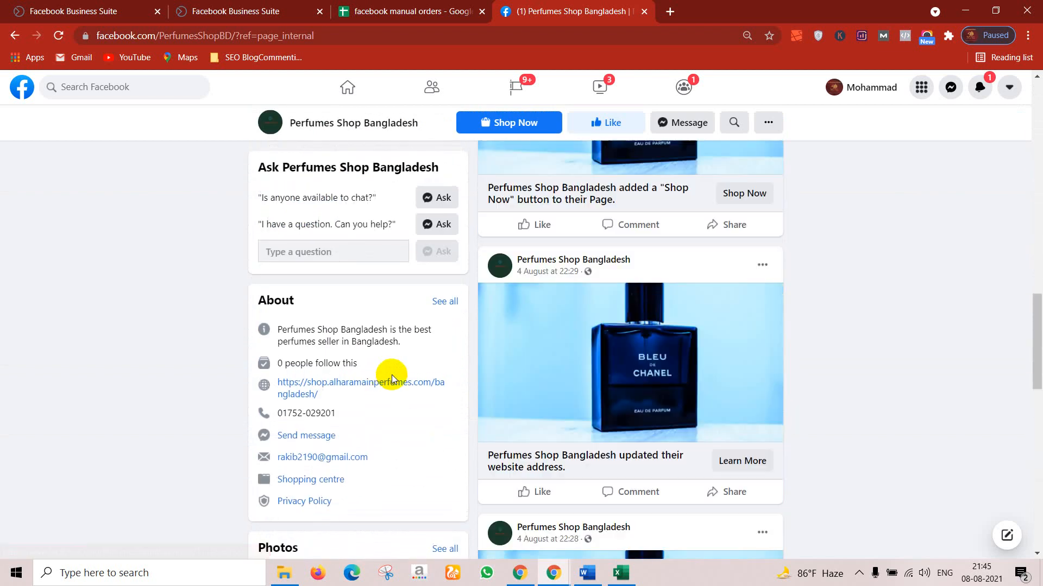
{"action": "scroll", "coordinate": [526, 486], "scroll_direction": "down", "scroll_amount": 4}
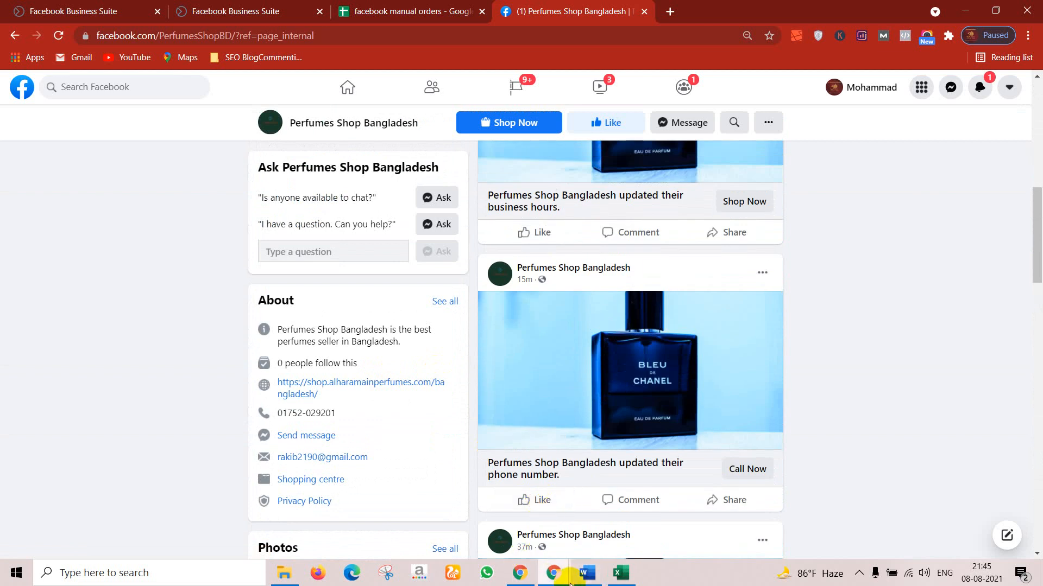
Step: Back in Page Settings, apply the Business template to the page
{"action": "mouse_move", "coordinate": [569, 581]}
{"action": "left_click", "coordinate": [627, 526]}
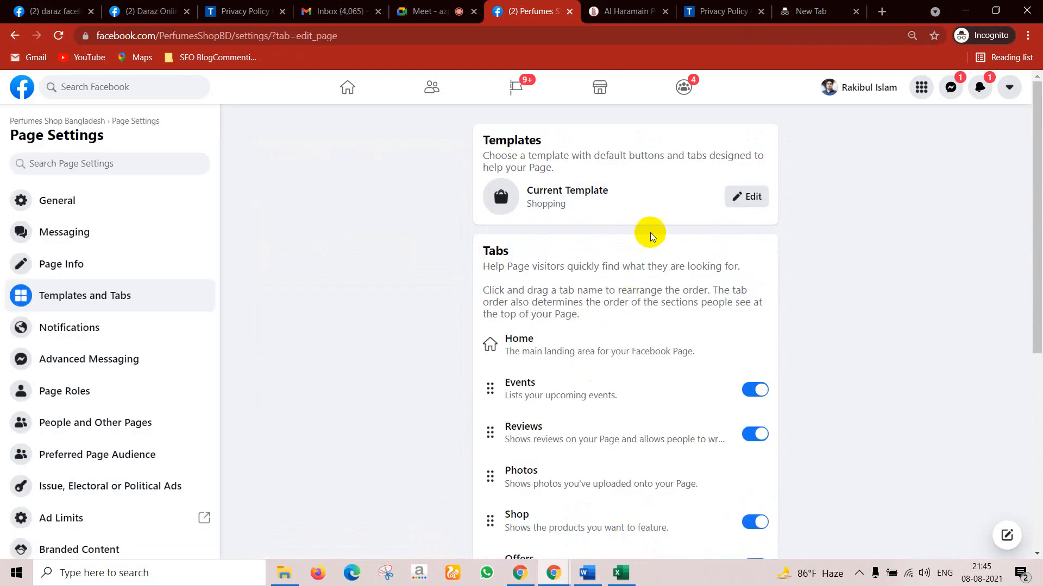
{"action": "left_click", "coordinate": [741, 196]}
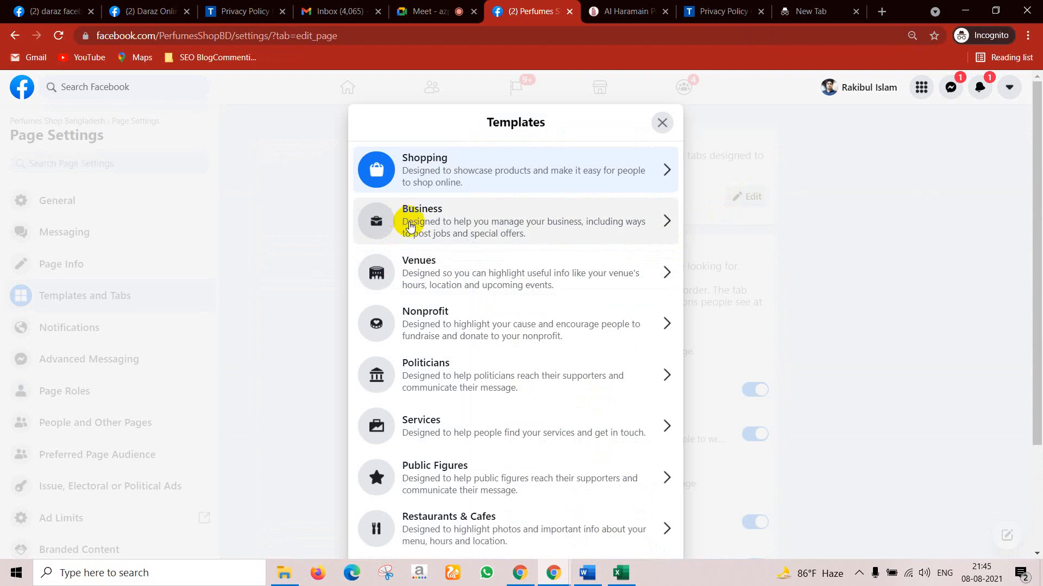
{"action": "left_click", "coordinate": [411, 225]}
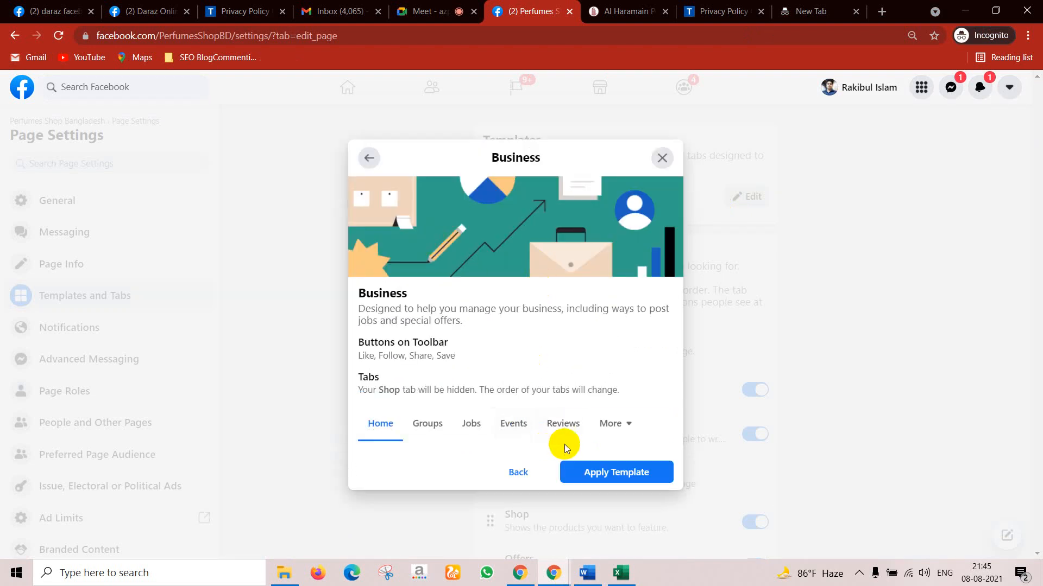
{"action": "left_click", "coordinate": [616, 471]}
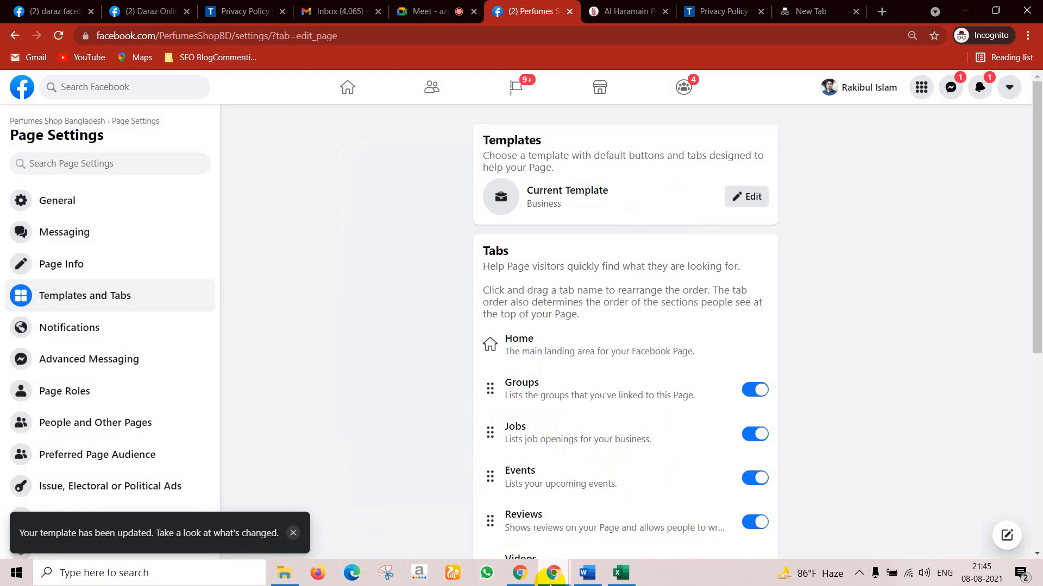
Step: Reload the public page from its address bar to check the Business template
{"action": "mouse_move", "coordinate": [551, 576]}
{"action": "left_click", "coordinate": [495, 505]}
{"action": "scroll", "coordinate": [286, 245], "scroll_direction": "up", "scroll_amount": 3}
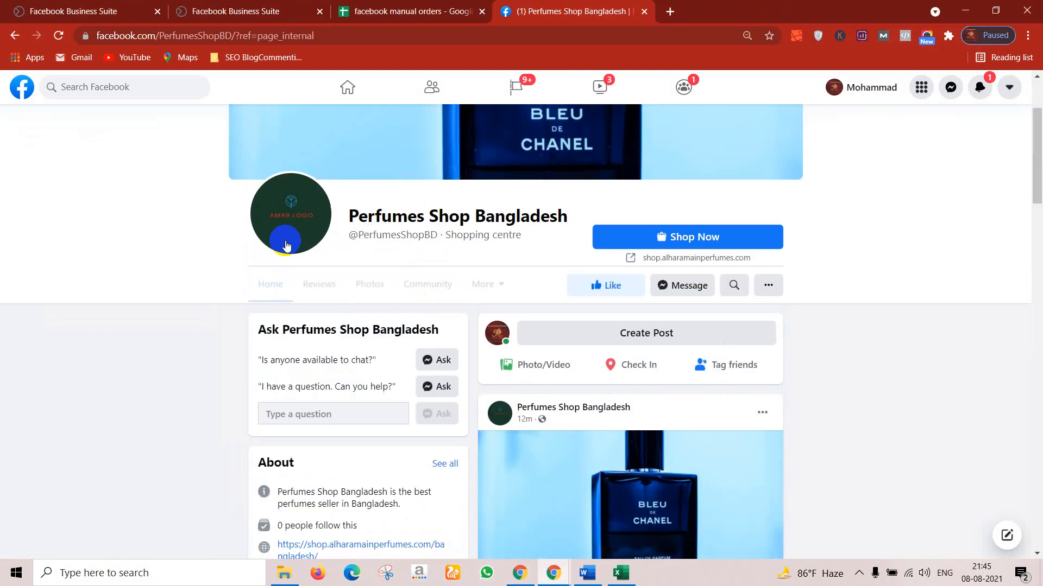
{"action": "scroll", "coordinate": [287, 246], "scroll_direction": "up", "scroll_amount": 3}
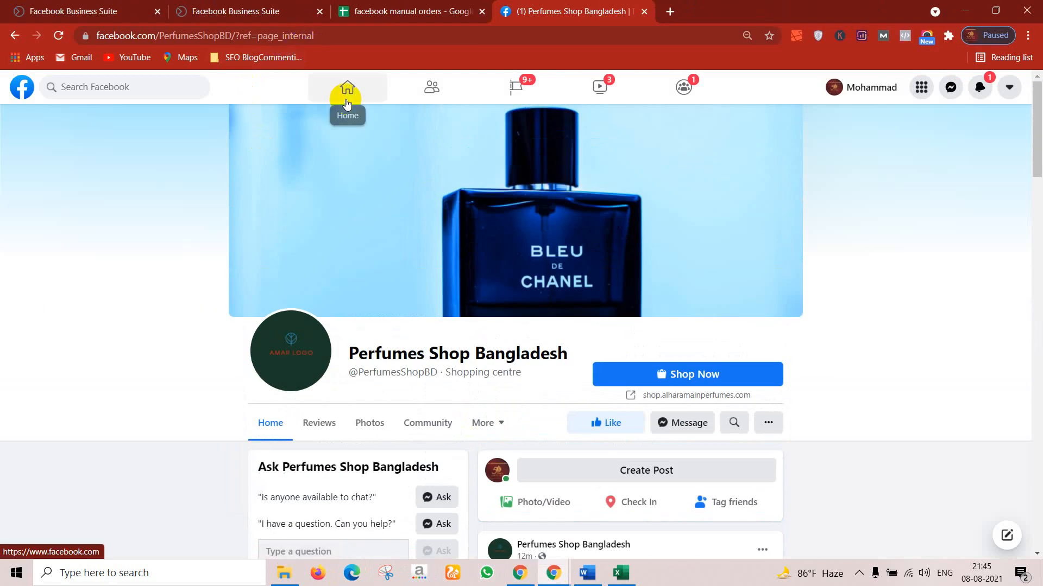
{"action": "left_click", "coordinate": [373, 38]}
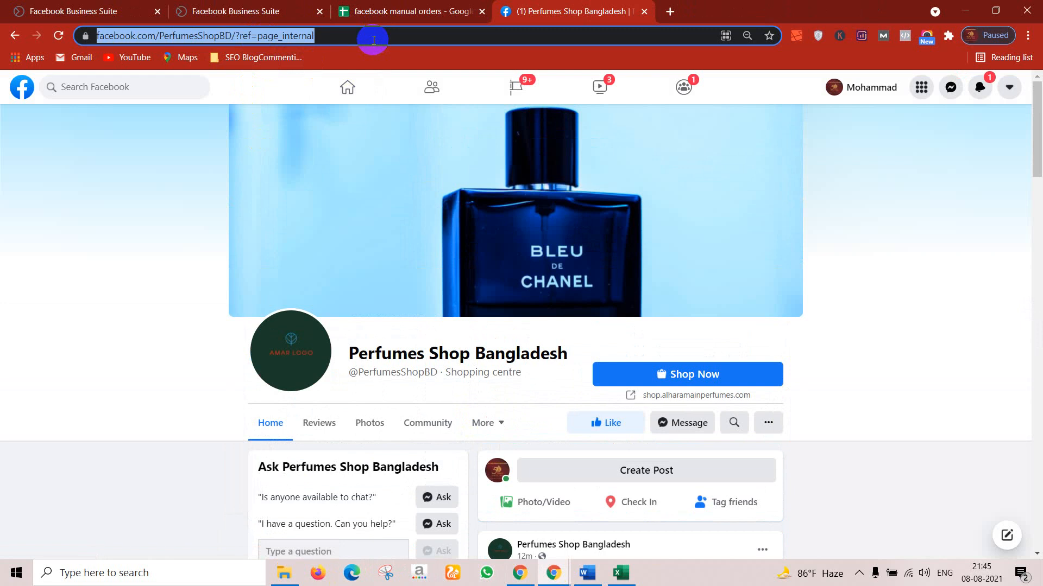
{"action": "key", "text": "Return"}
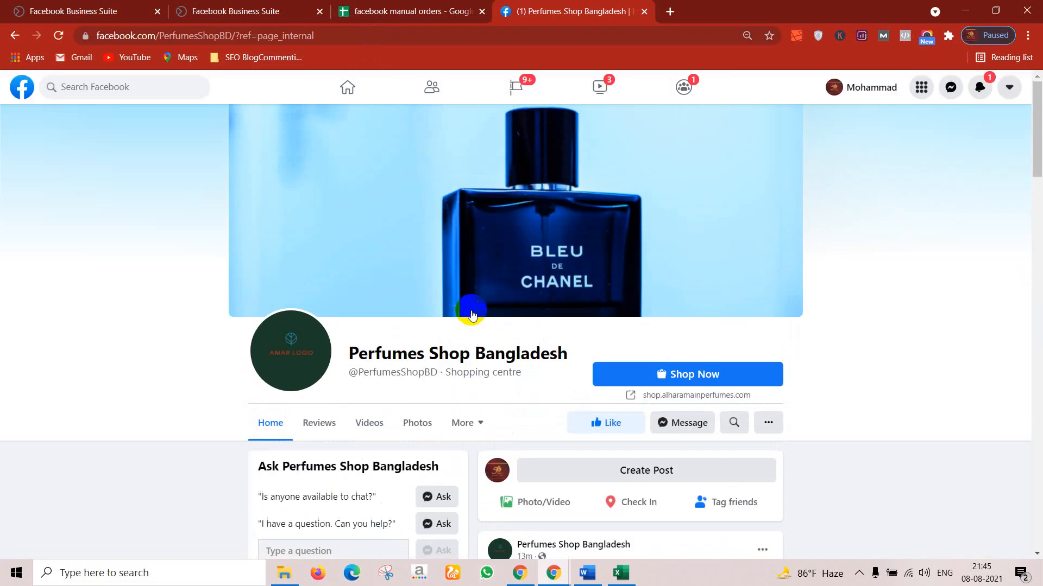
{"action": "scroll", "coordinate": [350, 302], "scroll_direction": "up", "scroll_amount": 3}
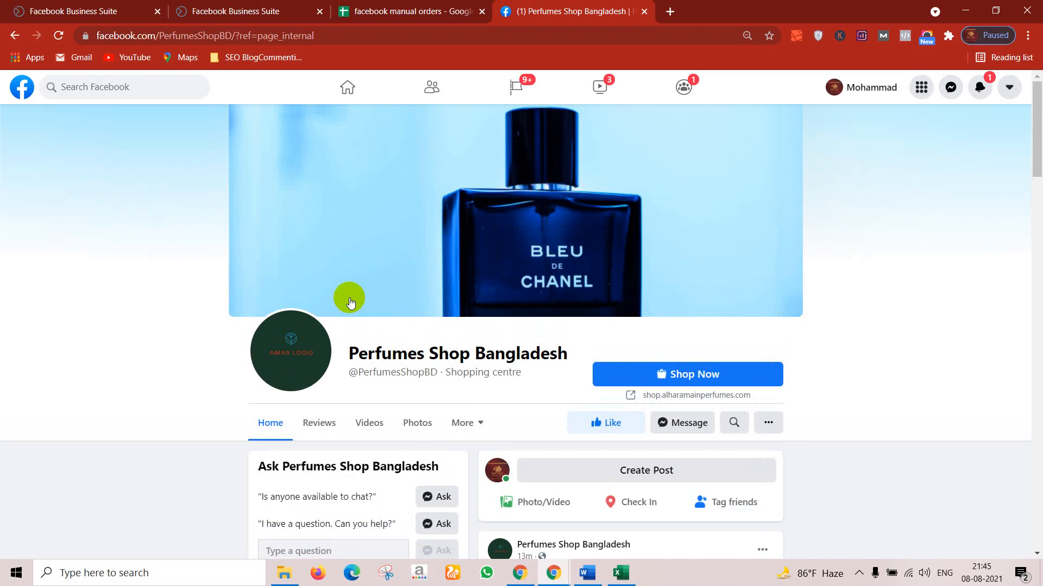
{"action": "scroll", "coordinate": [350, 302], "scroll_direction": "down", "scroll_amount": 10}
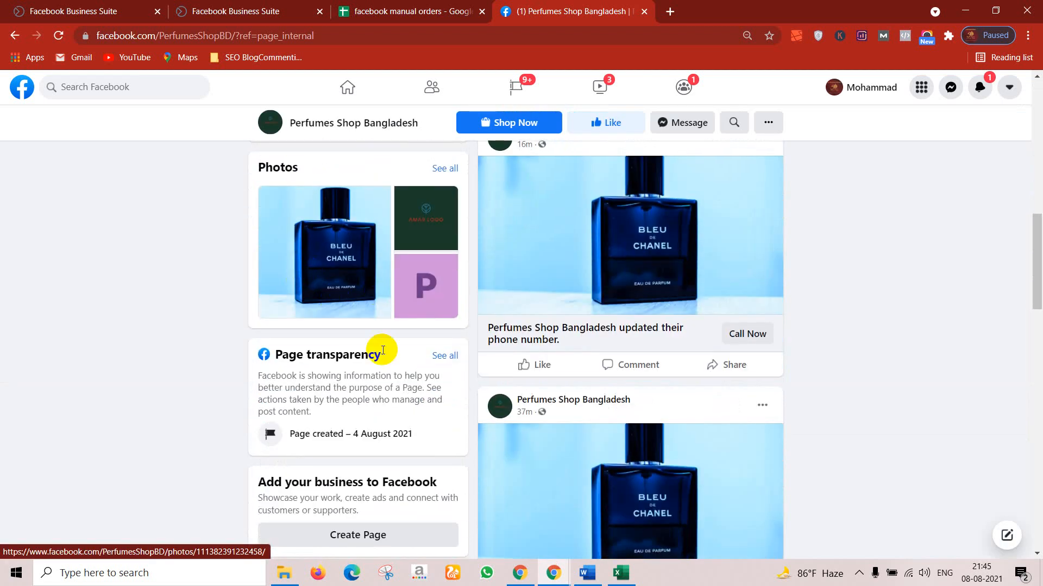
{"action": "scroll", "coordinate": [376, 337], "scroll_direction": "down", "scroll_amount": 10}
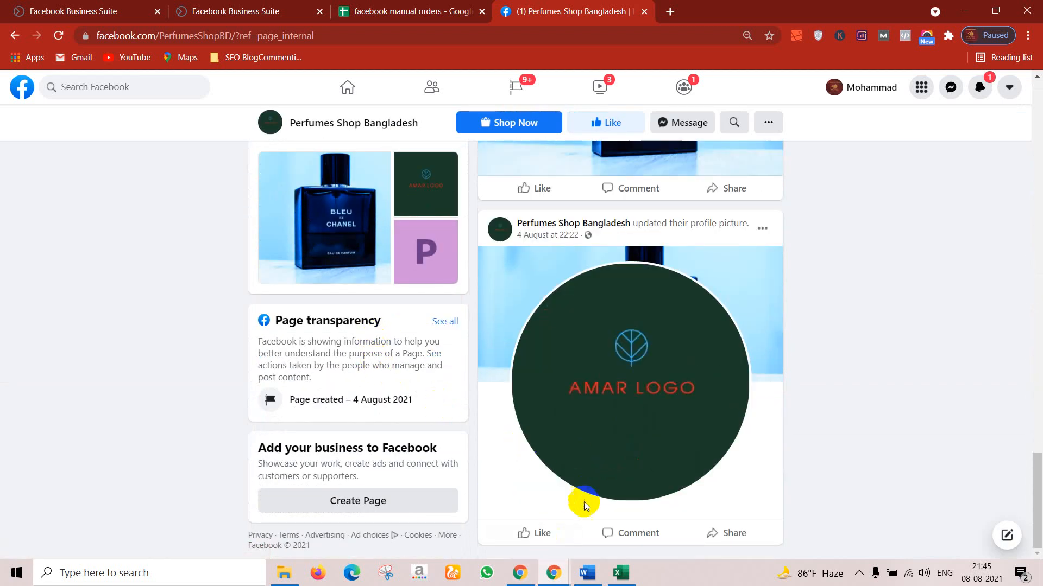
{"action": "mouse_move", "coordinate": [549, 577]}
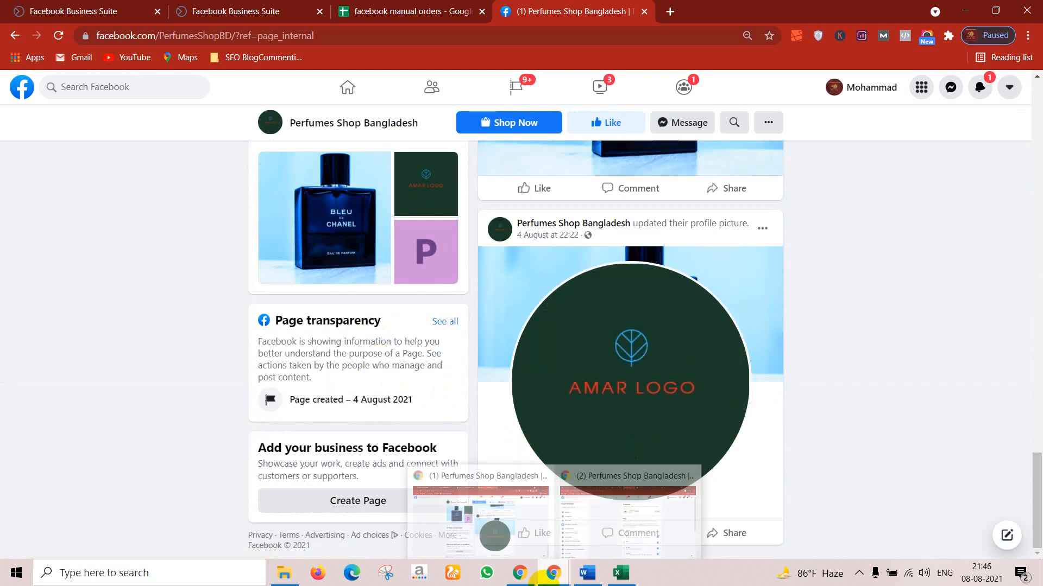
{"action": "left_click", "coordinate": [619, 517]}
Step: Apply the Nonprofit template to Perfumes Shop Bangladesh
{"action": "left_click", "coordinate": [746, 190]}
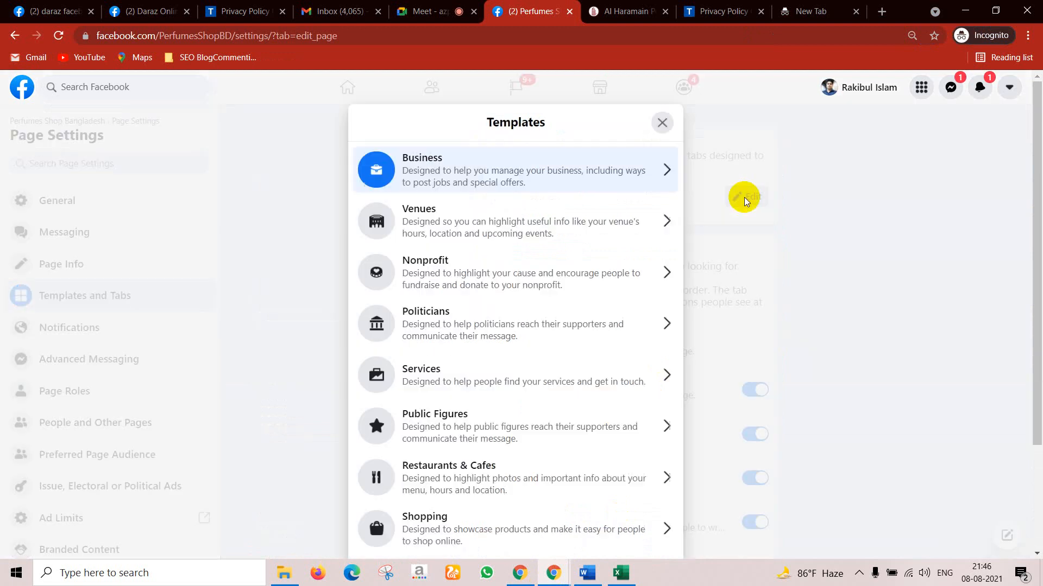
{"action": "left_click", "coordinate": [467, 270]}
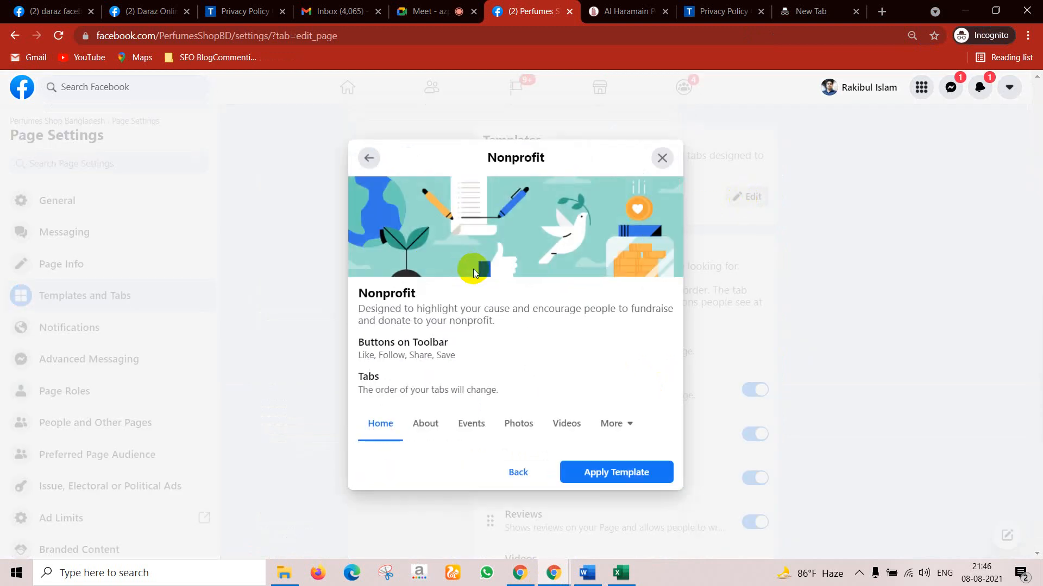
{"action": "left_click", "coordinate": [604, 482]}
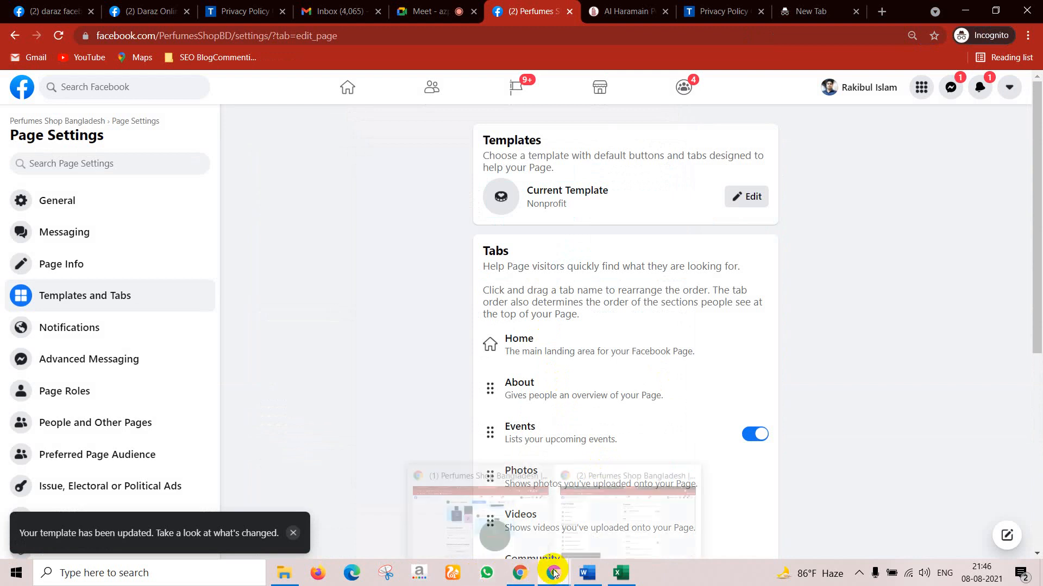
Step: Reload the public page from the address bar and scroll to check the Nonprofit layout
{"action": "left_click", "coordinate": [502, 521]}
{"action": "scroll", "coordinate": [381, 255], "scroll_direction": "up", "scroll_amount": 10}
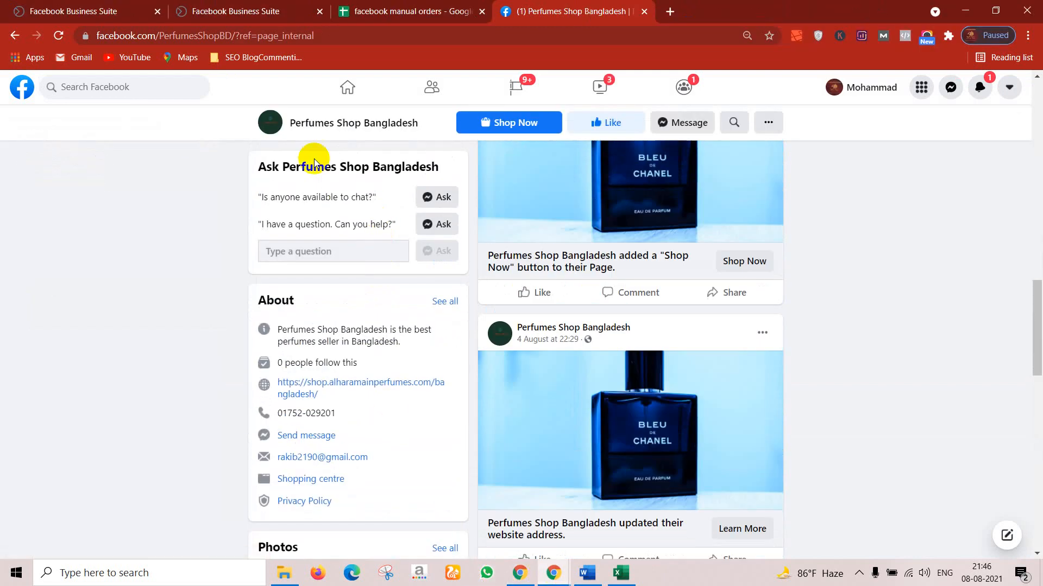
{"action": "left_click", "coordinate": [377, 31]}
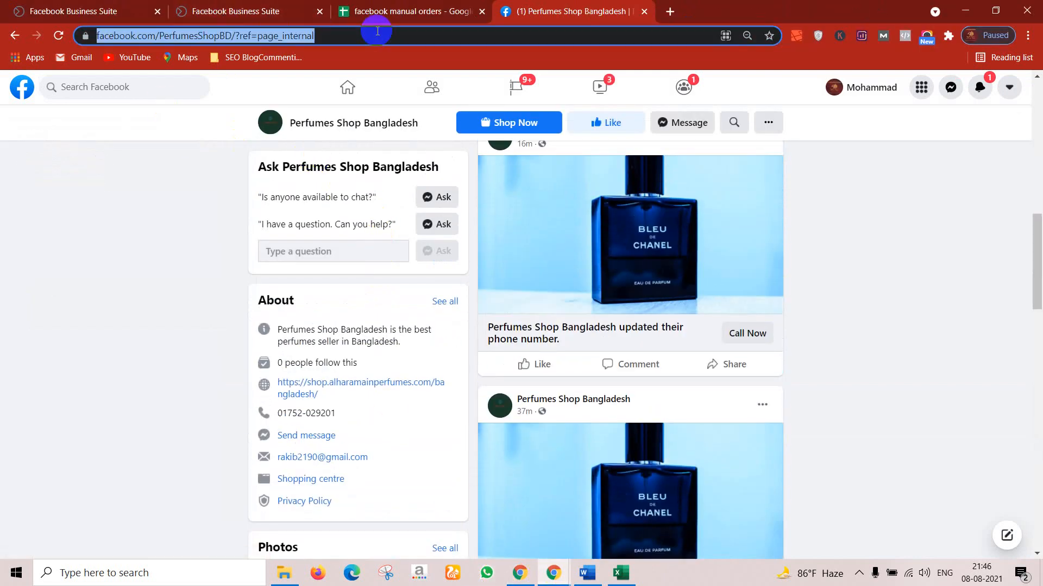
{"action": "key", "text": "Return"}
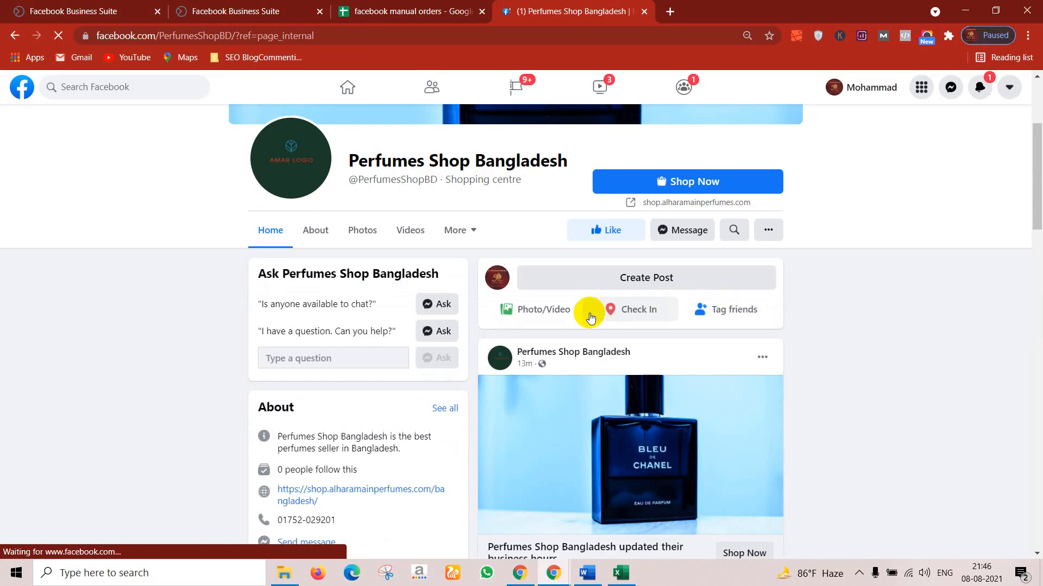
{"action": "scroll", "coordinate": [485, 381], "scroll_direction": "down", "scroll_amount": 10}
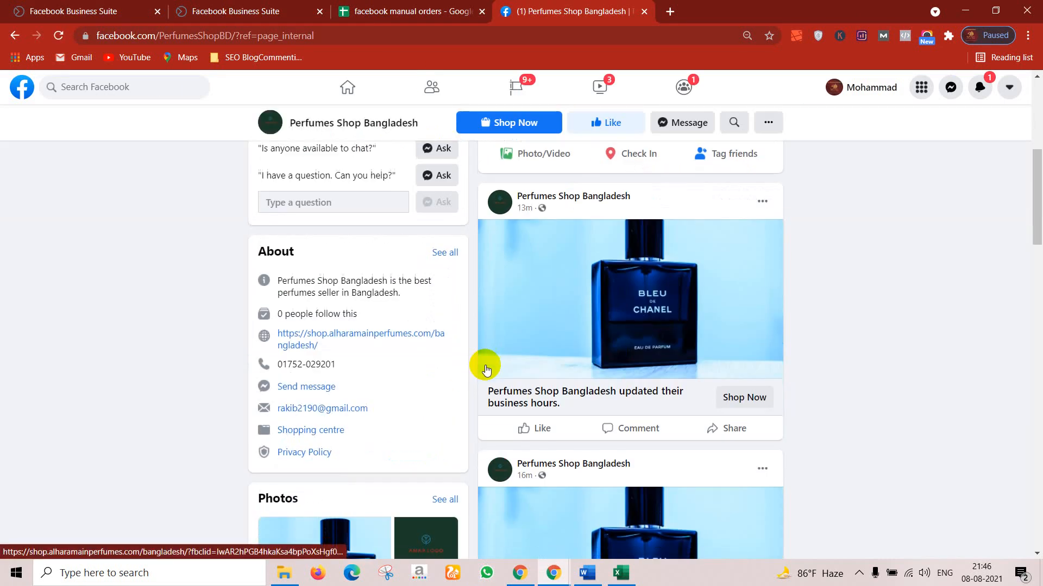
{"action": "scroll", "coordinate": [486, 370], "scroll_direction": "down", "scroll_amount": 13}
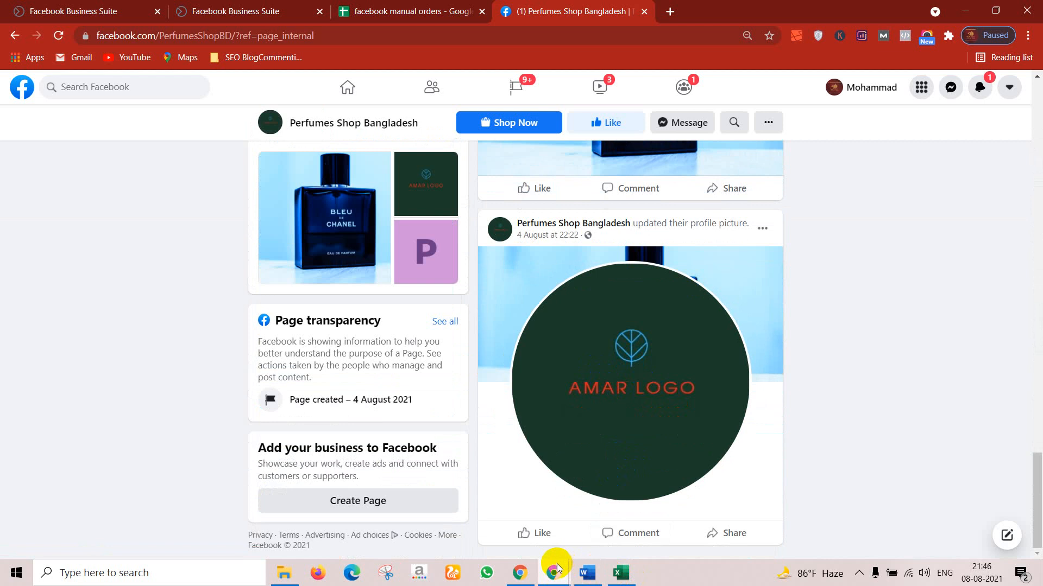
Step: In the settings window, replace the Nonprofit template with Standard
{"action": "mouse_move", "coordinate": [557, 567]}
{"action": "left_click", "coordinate": [610, 507]}
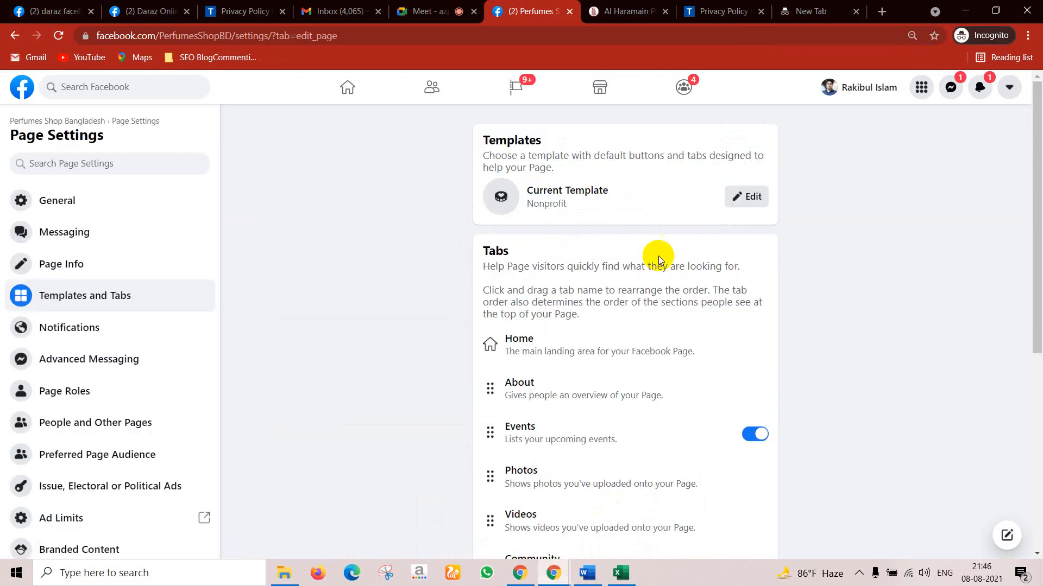
{"action": "left_click", "coordinate": [745, 198]}
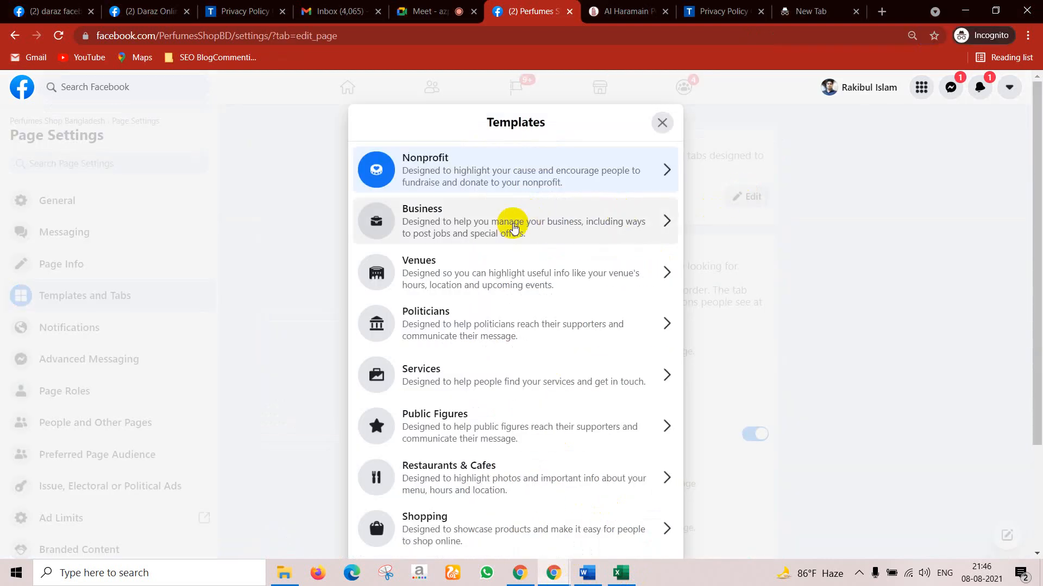
{"action": "scroll", "coordinate": [408, 380], "scroll_direction": "down", "scroll_amount": 1}
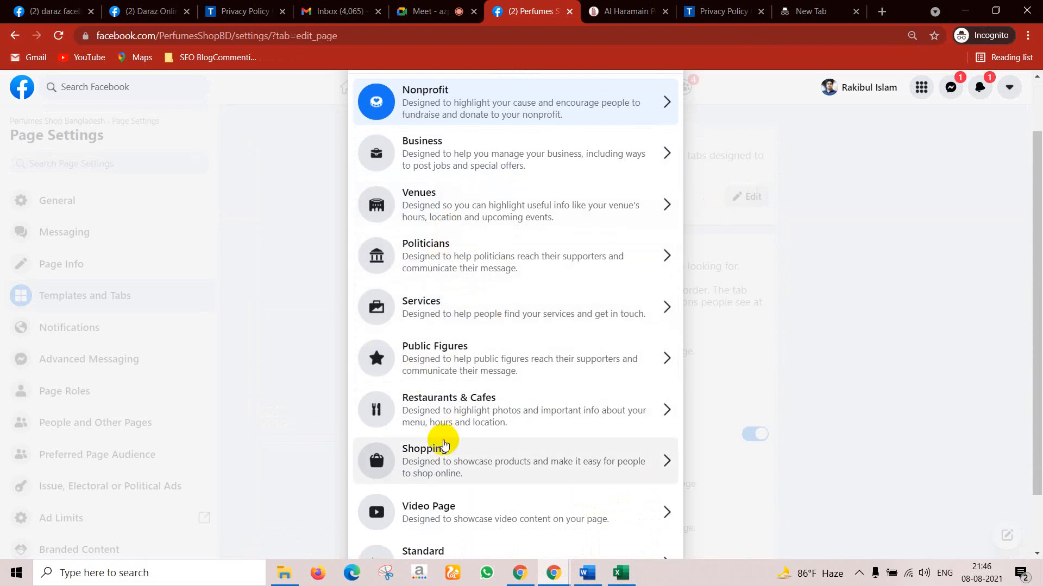
{"action": "scroll", "coordinate": [444, 444], "scroll_direction": "down", "scroll_amount": 1}
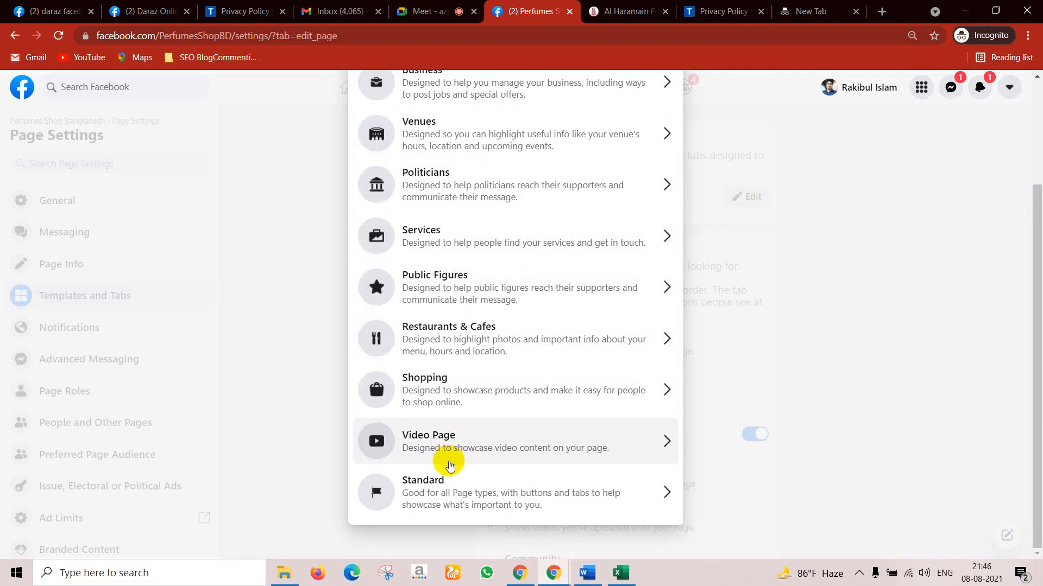
{"action": "scroll", "coordinate": [449, 434], "scroll_direction": "up", "scroll_amount": 1}
{"action": "scroll", "coordinate": [442, 430], "scroll_direction": "down", "scroll_amount": 1}
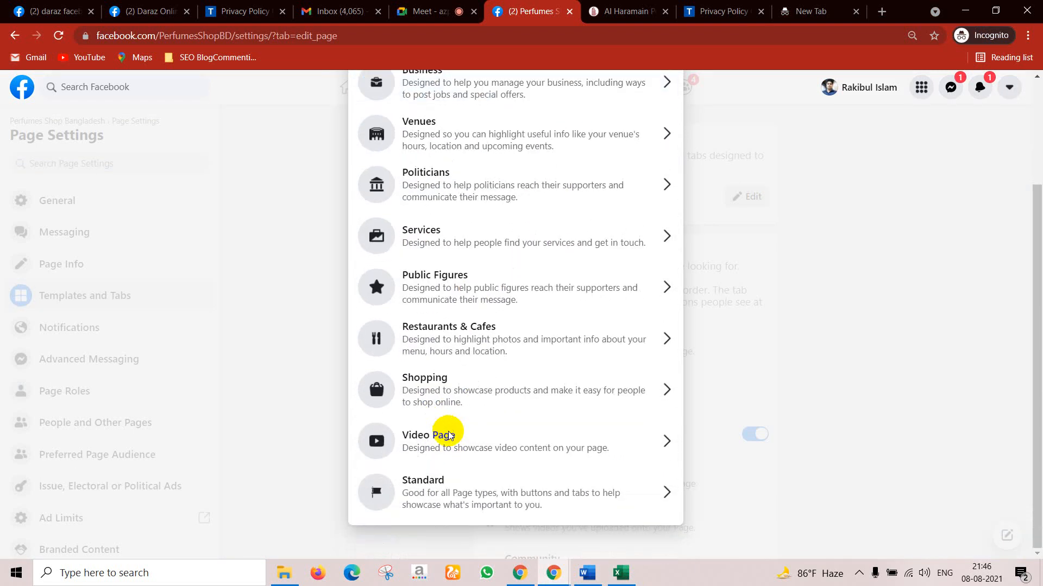
{"action": "left_click", "coordinate": [436, 494]}
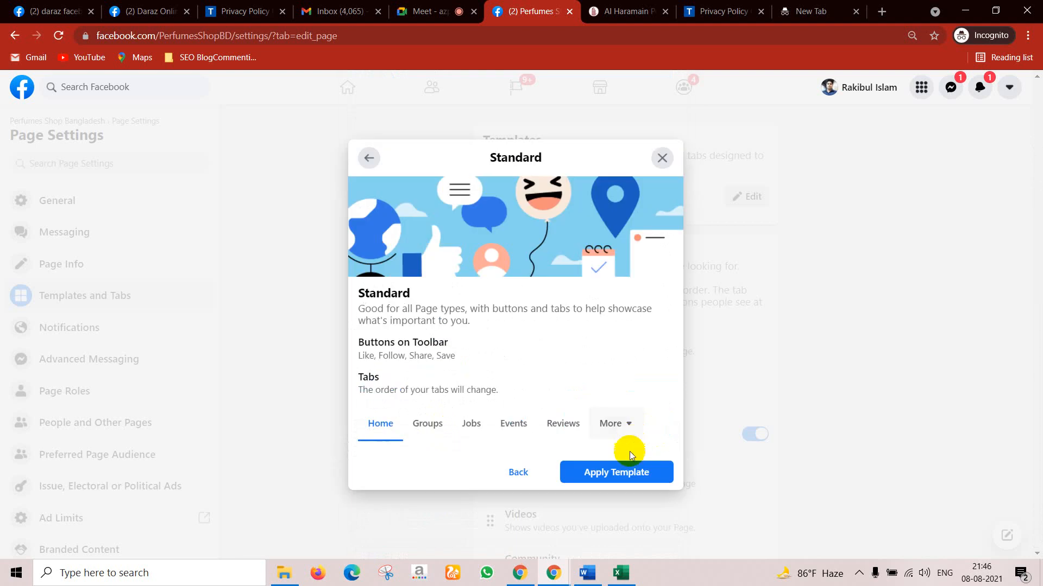
{"action": "left_click", "coordinate": [625, 472]}
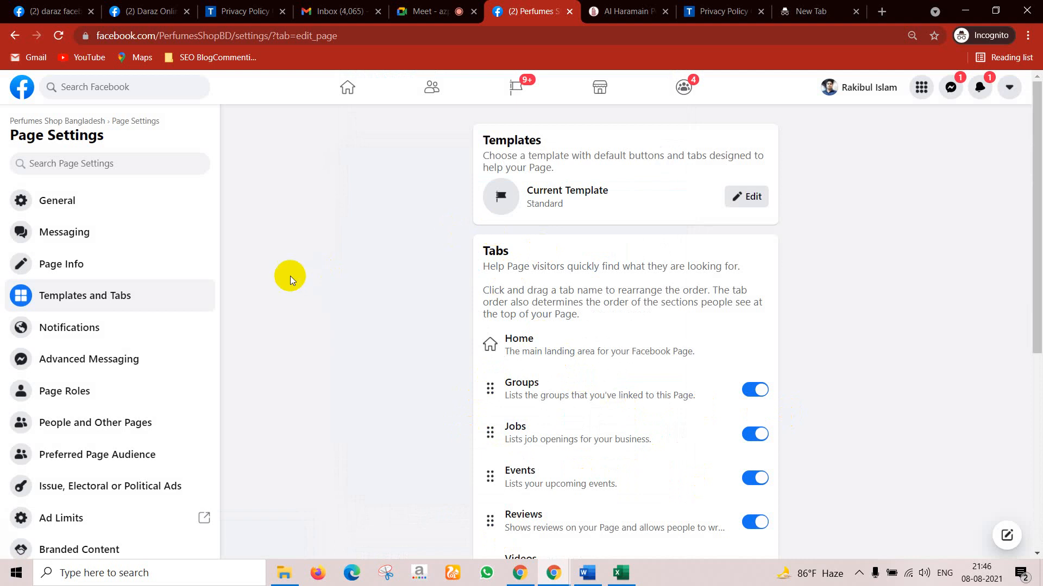
{"action": "left_click", "coordinate": [48, 338]}
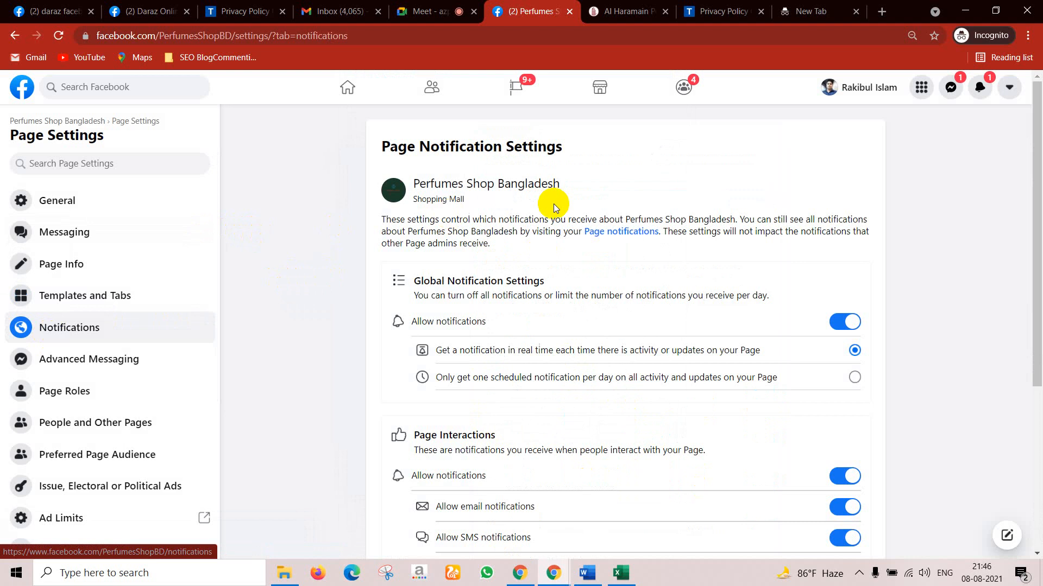
Step: Scroll through the Page Interactions notification options, then move on to Advanced Messaging
{"action": "scroll", "coordinate": [587, 249], "scroll_direction": "down", "scroll_amount": 5}
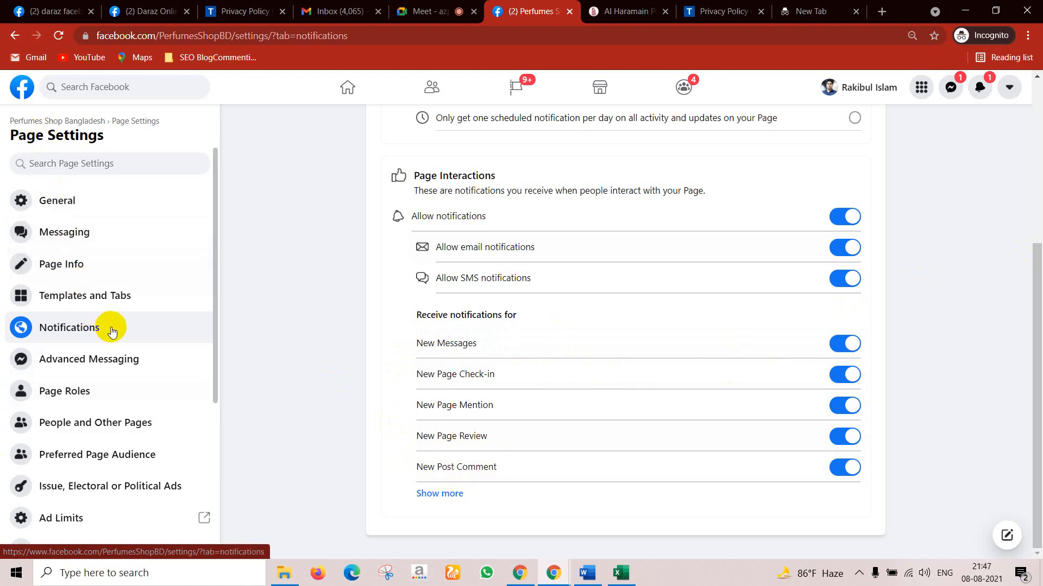
{"action": "left_click", "coordinate": [113, 361]}
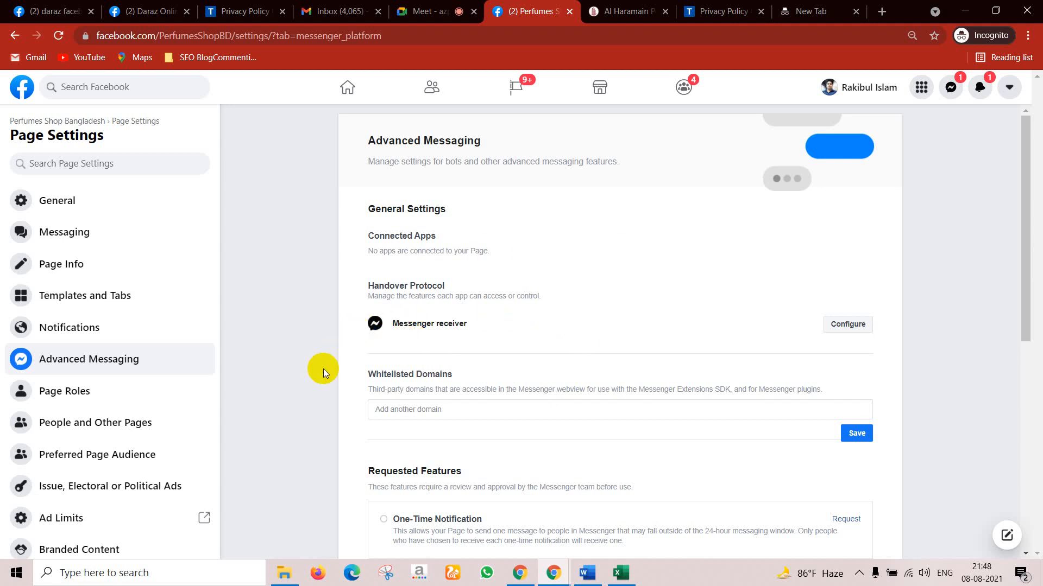
Step: Open Page Roles, which lists the page's one existing Admin
{"action": "left_click", "coordinate": [79, 392]}
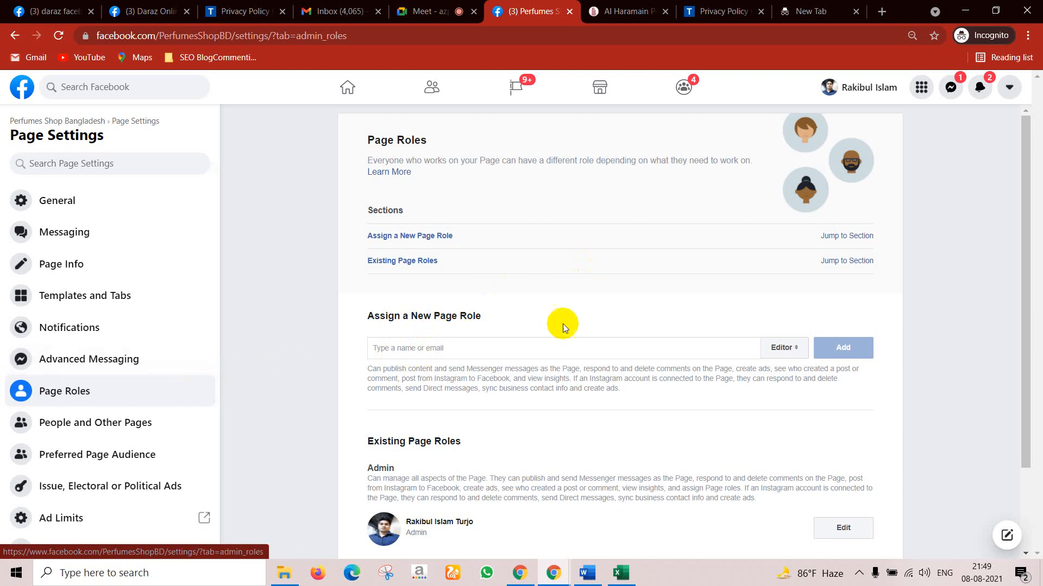
Step: Enter a friend's name under Assign a New Page Role, select them, and change Editor to Admin
{"action": "left_click", "coordinate": [423, 351]}
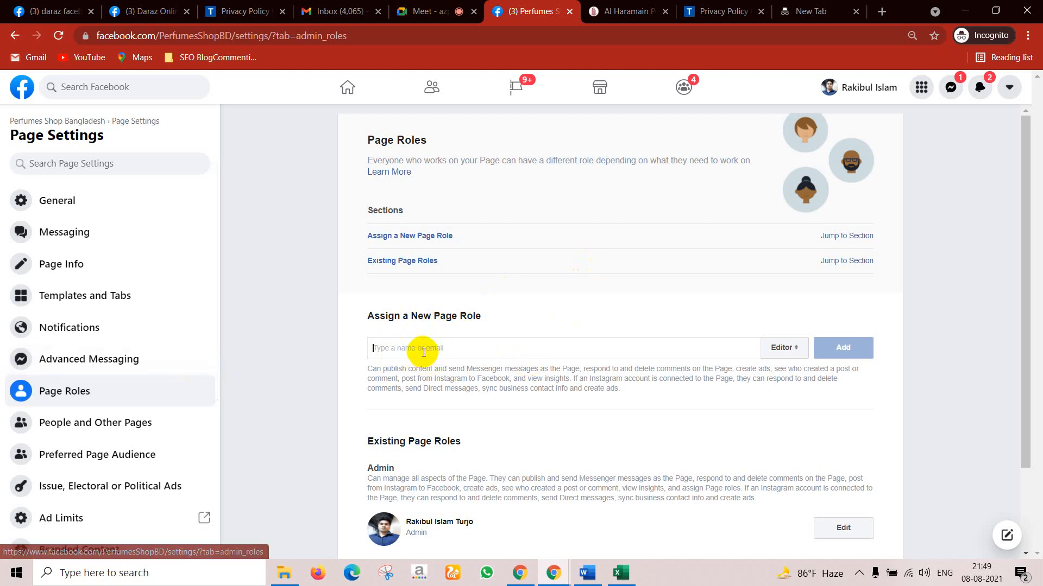
{"action": "type", "text": "tanv"}
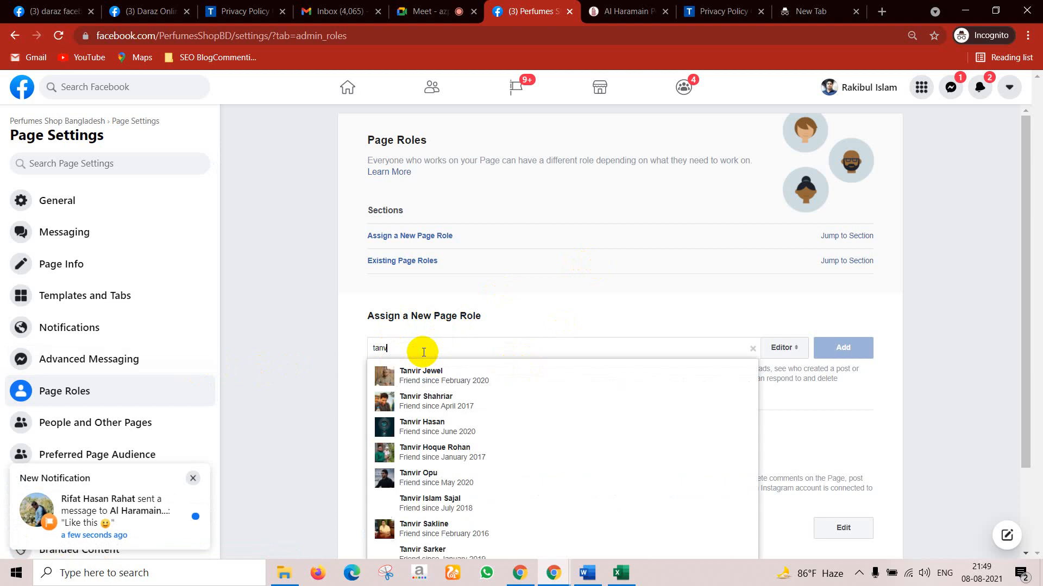
{"action": "type", "text": "i"}
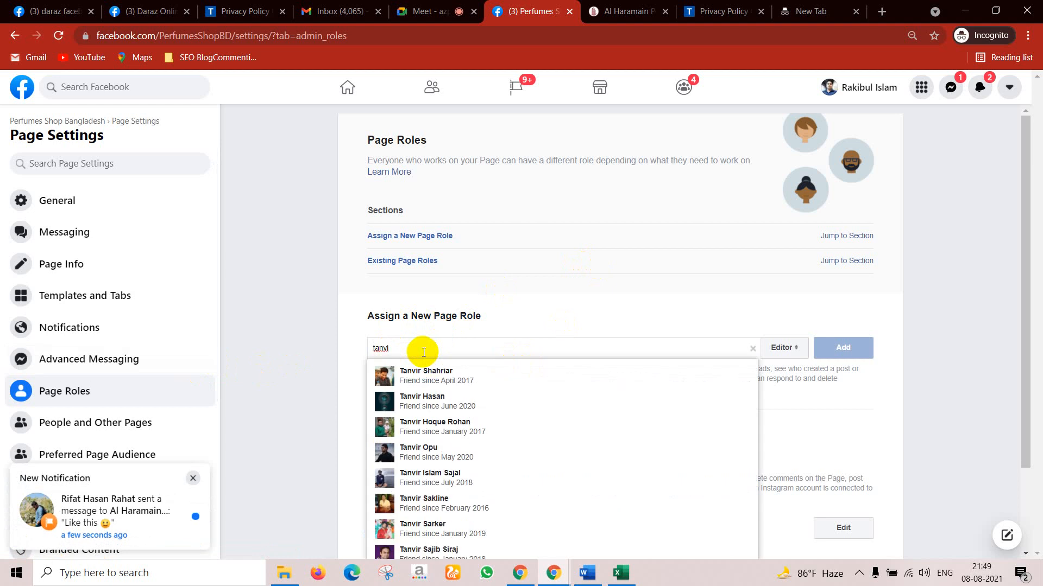
{"action": "type", "text": "r"}
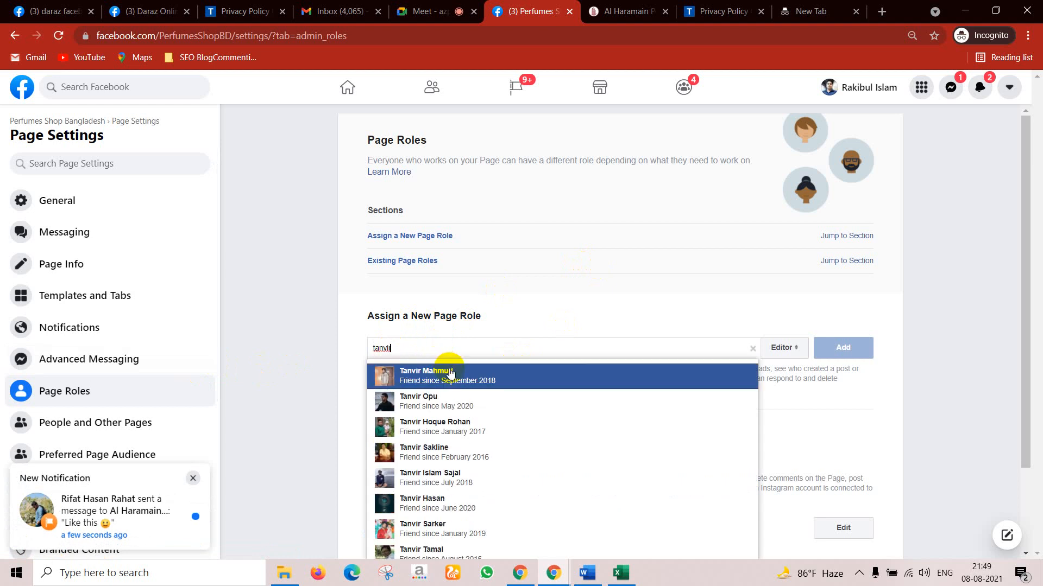
{"action": "scroll", "coordinate": [496, 418], "scroll_direction": "down", "scroll_amount": 2}
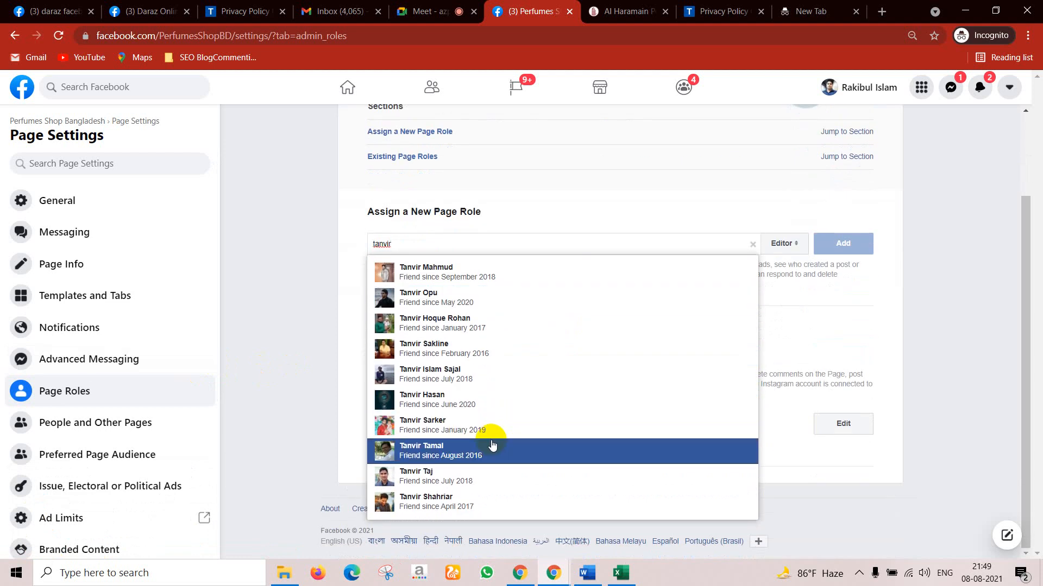
{"action": "left_click", "coordinate": [492, 444]}
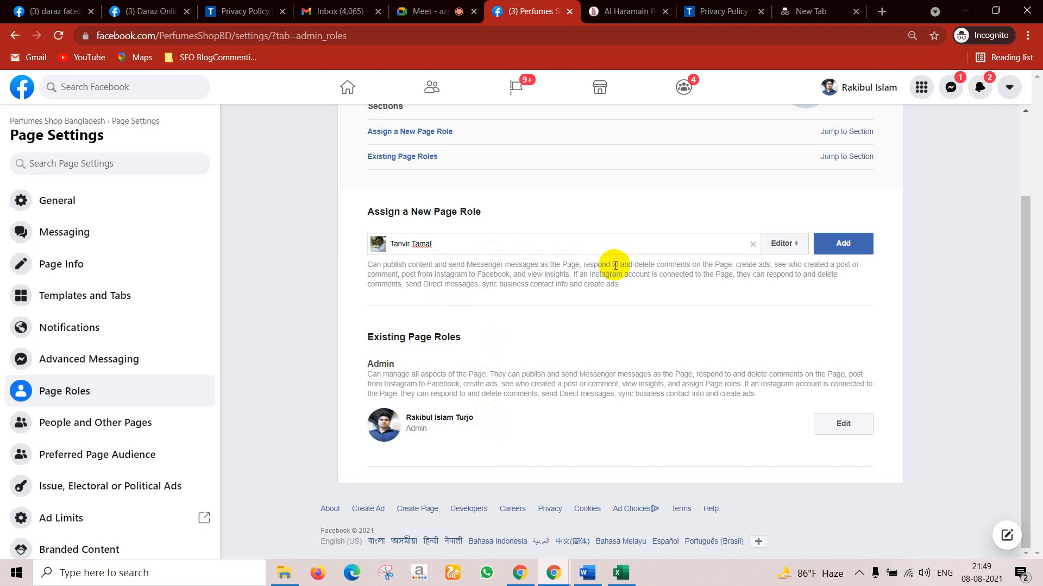
{"action": "left_click", "coordinate": [798, 244]}
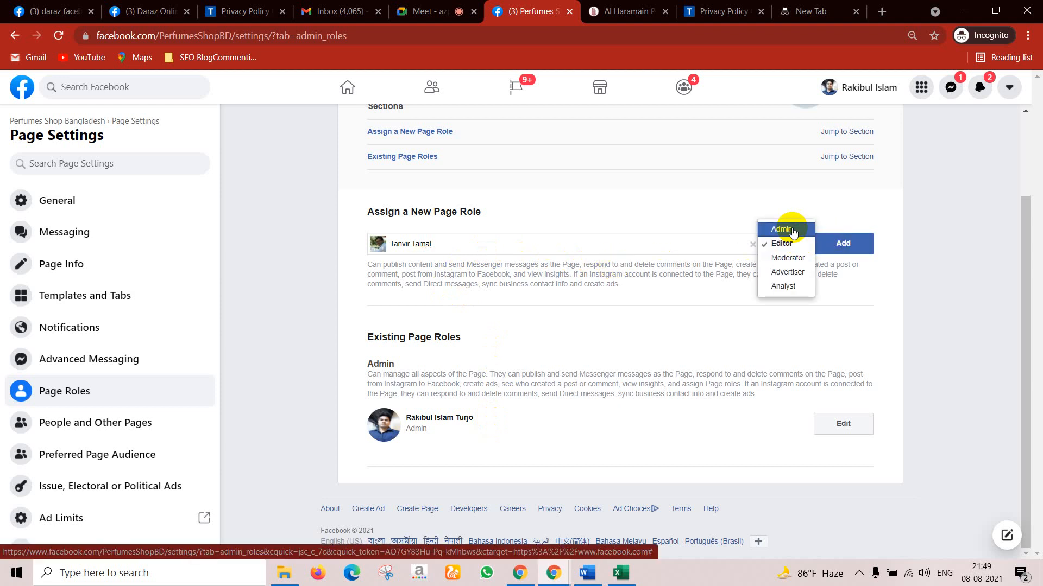
{"action": "left_click", "coordinate": [792, 229]}
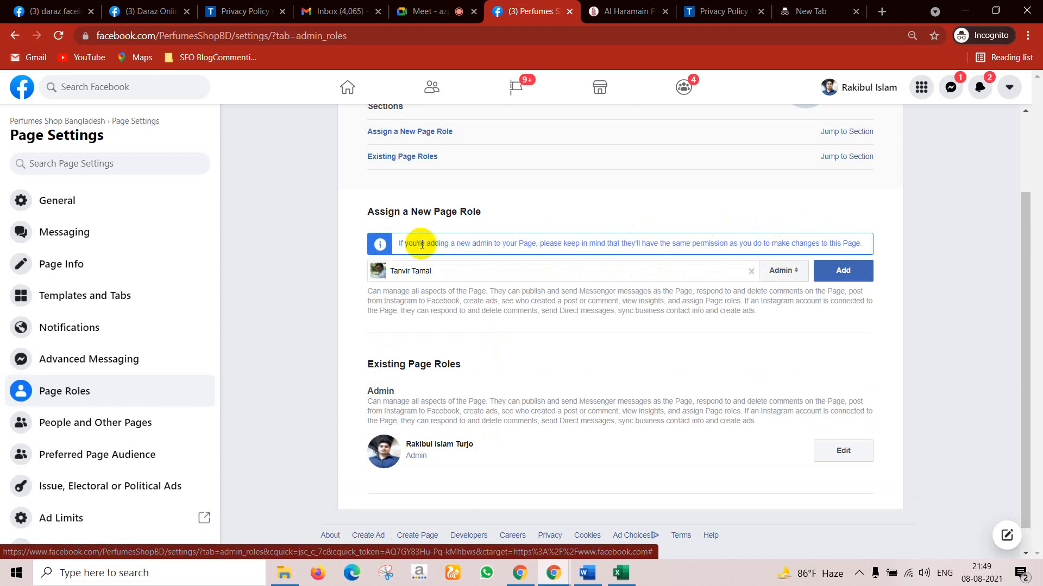
{"action": "left_click_drag", "start_coordinate": [426, 243], "coordinate": [832, 233]}
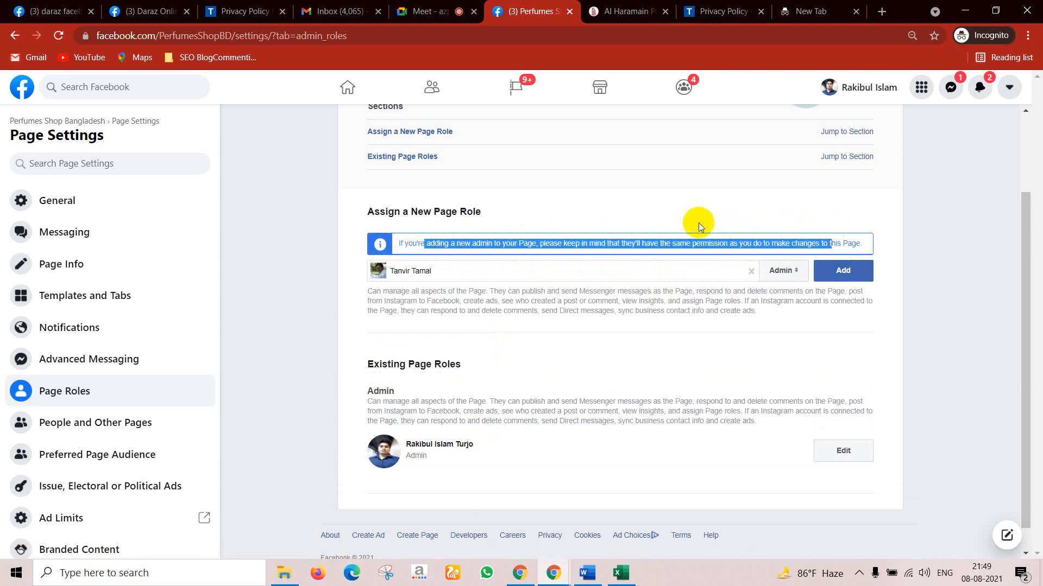
{"action": "left_click", "coordinate": [682, 223]}
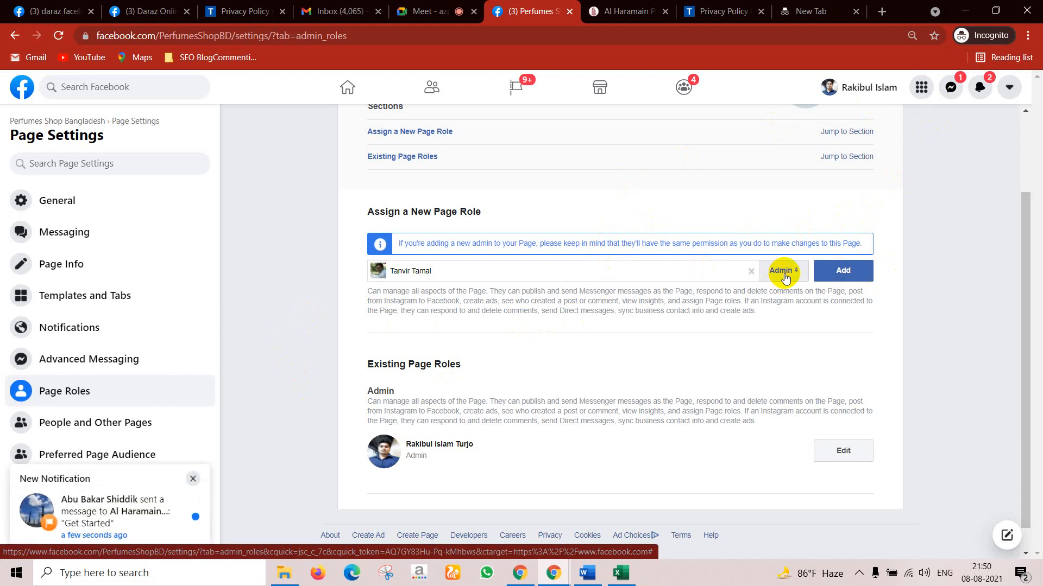
Step: Choose Editor for the new person and read its role description
{"action": "left_click", "coordinate": [784, 271]}
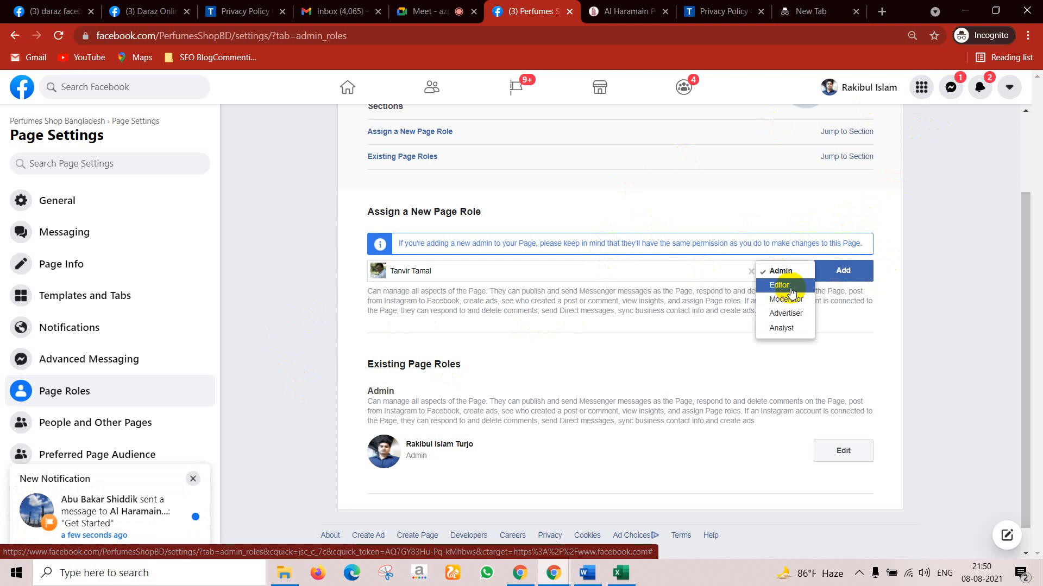
{"action": "left_click", "coordinate": [791, 291]}
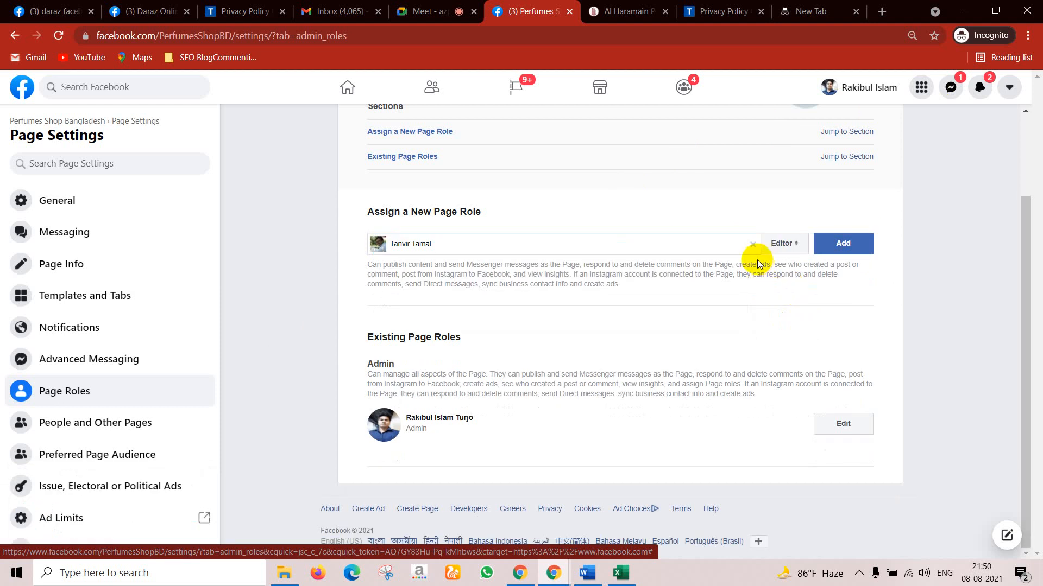
{"action": "left_click_drag", "start_coordinate": [362, 265], "coordinate": [625, 284]}
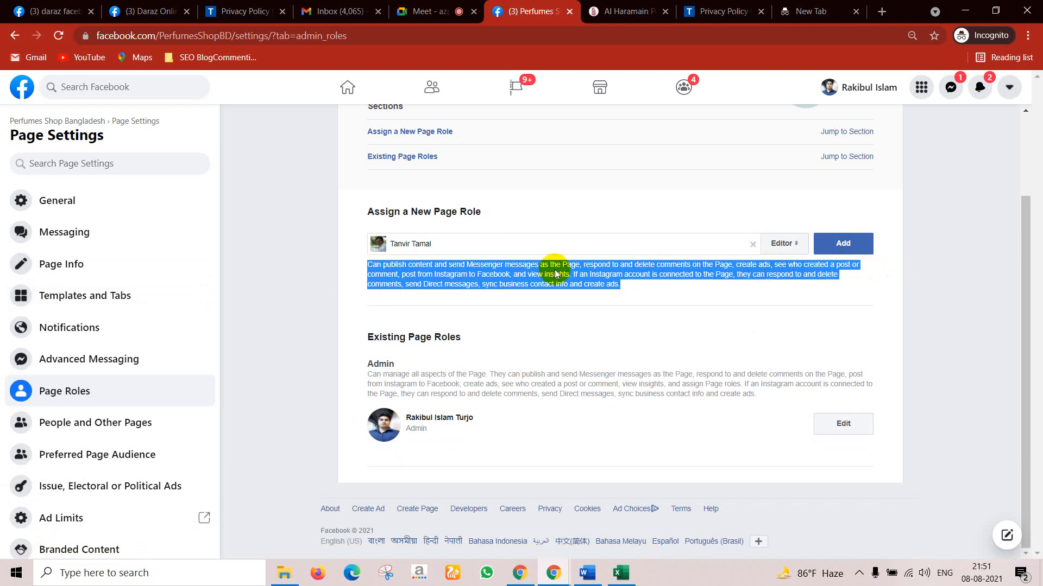
{"action": "left_click", "coordinate": [639, 286]}
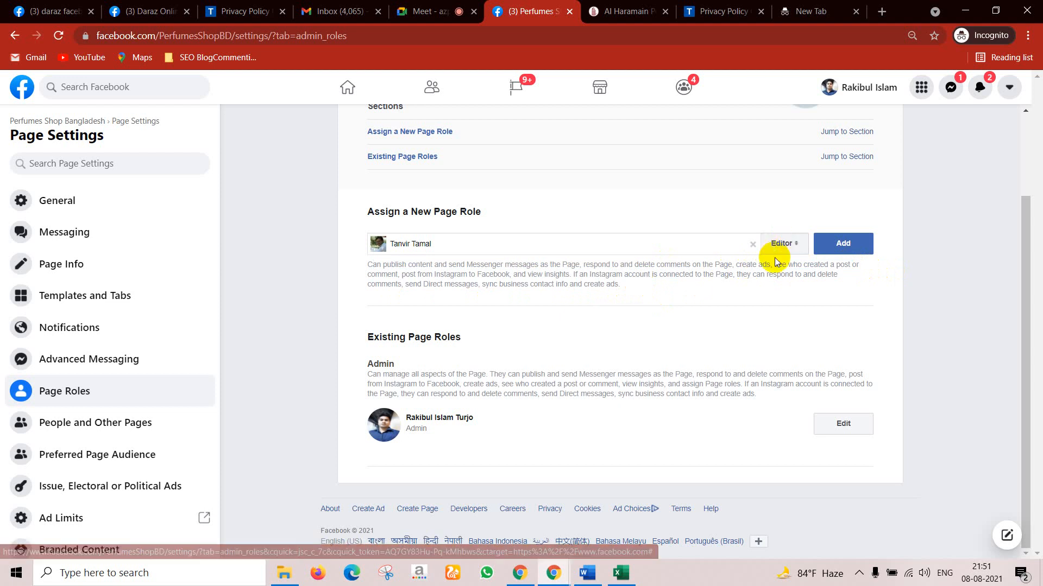
Step: Compare the Moderator and Advertiser roles, then settle back on Editor
{"action": "left_click", "coordinate": [785, 244]}
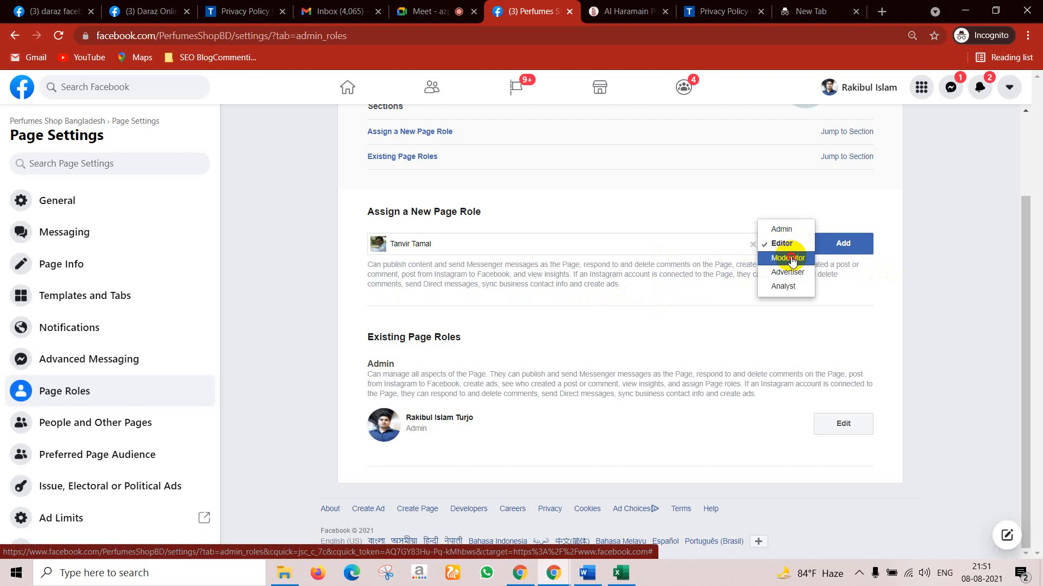
{"action": "left_click", "coordinate": [790, 259]}
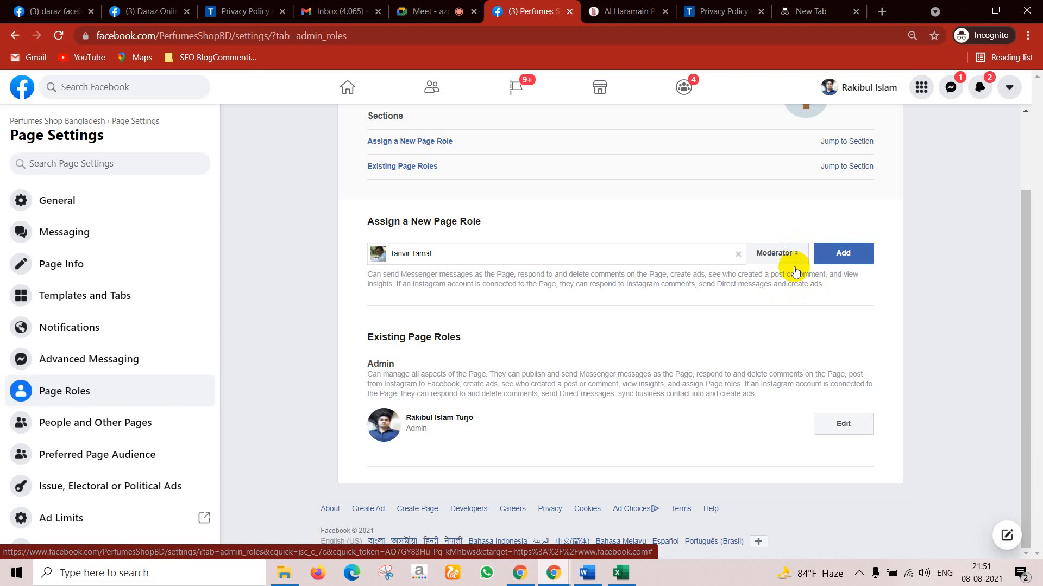
{"action": "left_click", "coordinate": [781, 254]}
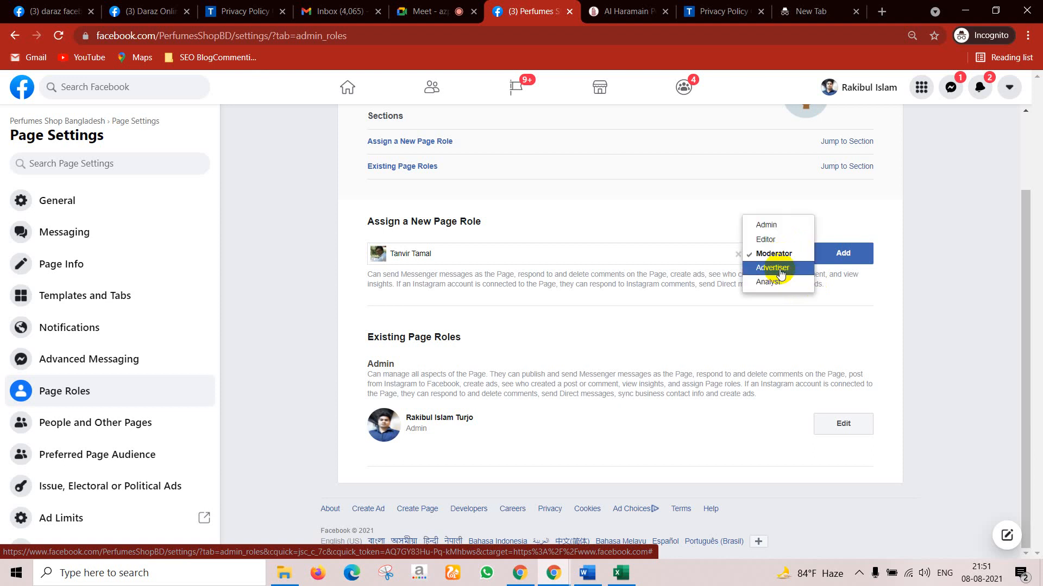
{"action": "left_click", "coordinate": [781, 273]}
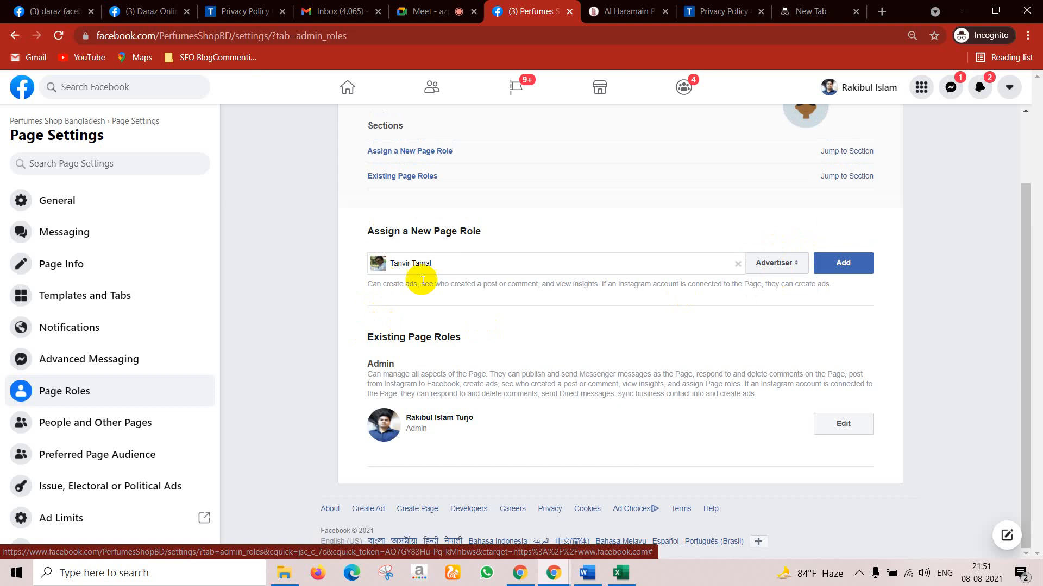
{"action": "left_click", "coordinate": [771, 264]}
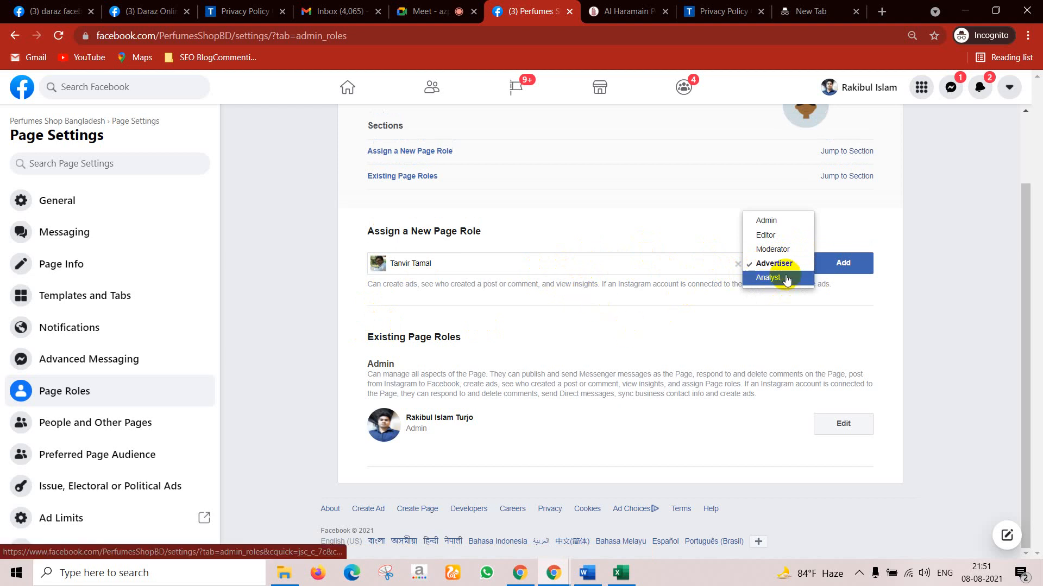
{"action": "left_click", "coordinate": [767, 239]}
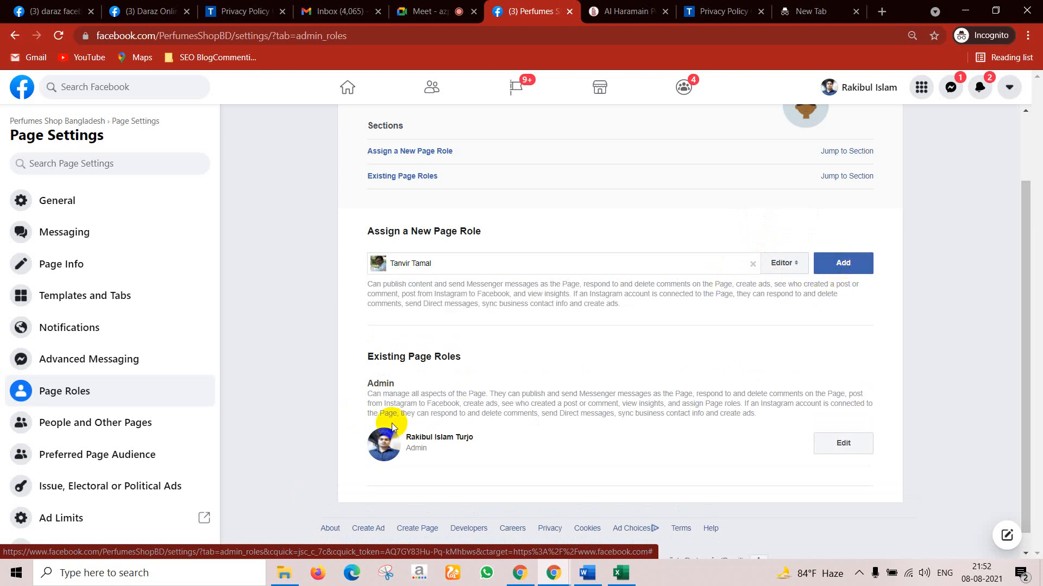
{"action": "scroll", "coordinate": [434, 432], "scroll_direction": "down", "scroll_amount": 1}
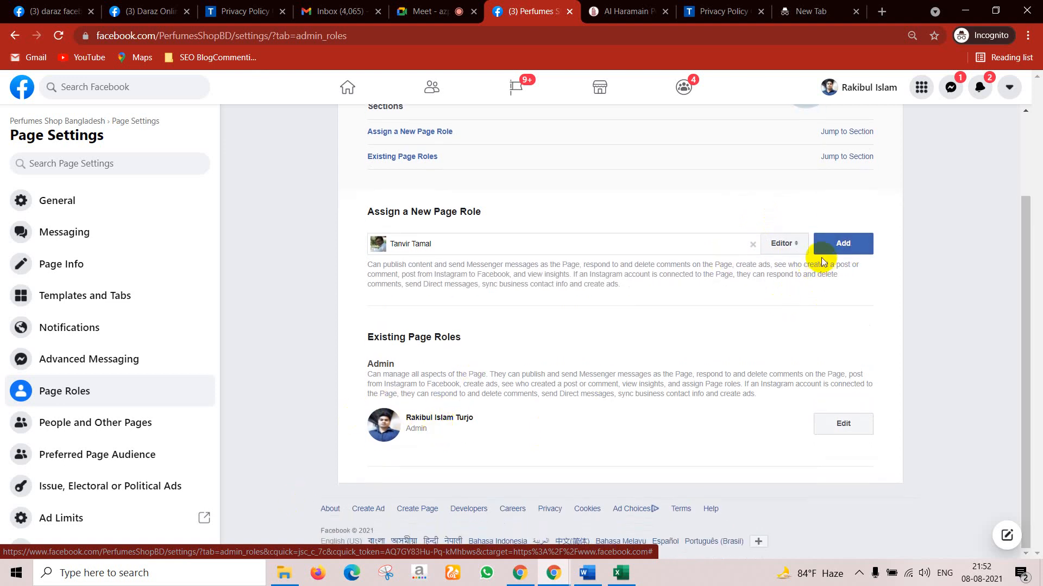
Step: Try adding the person as page Editor; password re-entry fails with a credential authentication error
{"action": "left_click", "coordinate": [822, 249]}
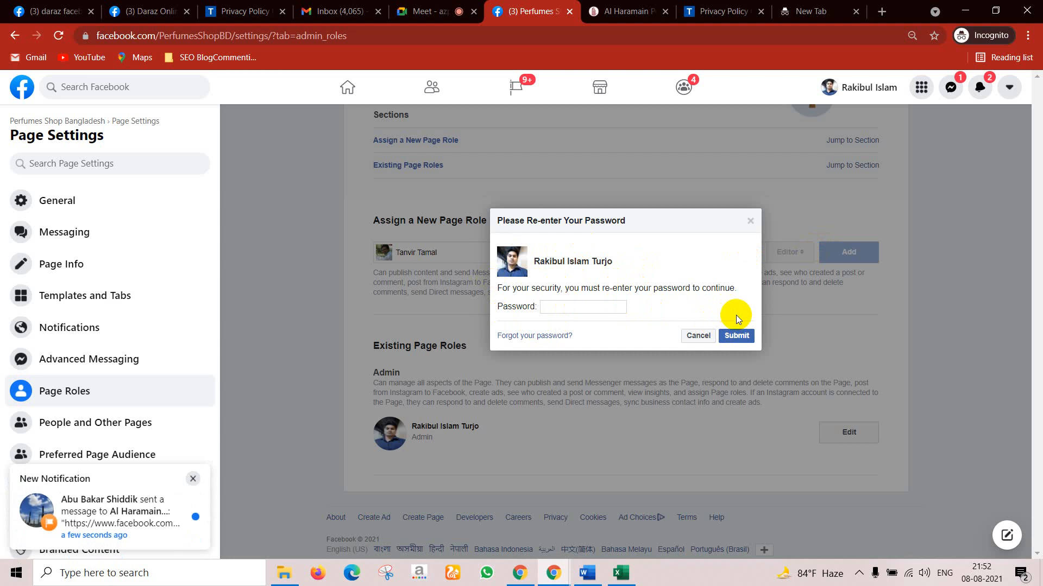
{"action": "left_click", "coordinate": [698, 335]}
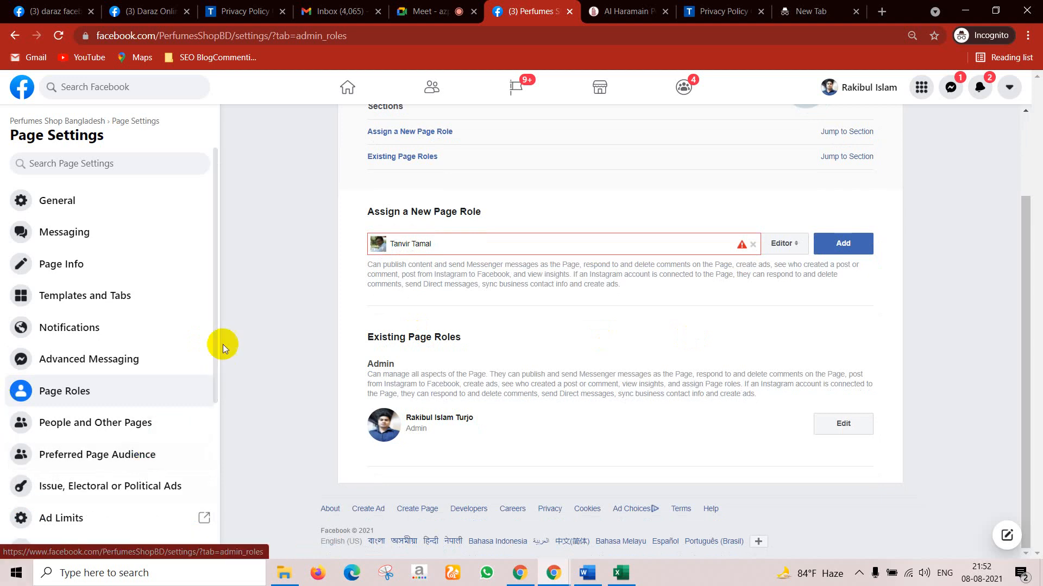
{"action": "mouse_move", "coordinate": [441, 234]}
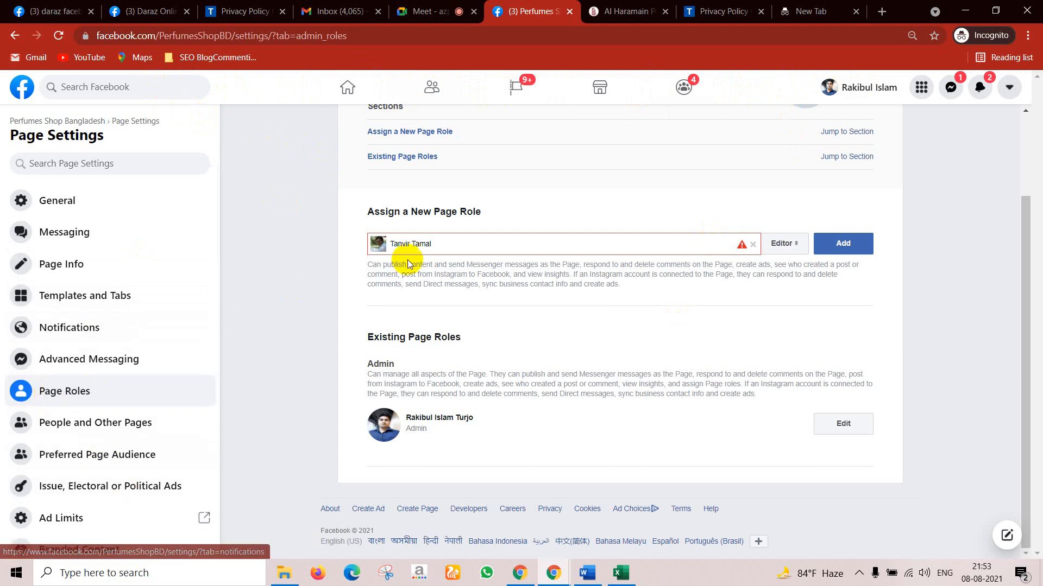
{"action": "triple_click", "coordinate": [617, 246]}
Step: Delete the person's name from the Assign a New Page Role field
{"action": "key", "text": "BackSpace"}
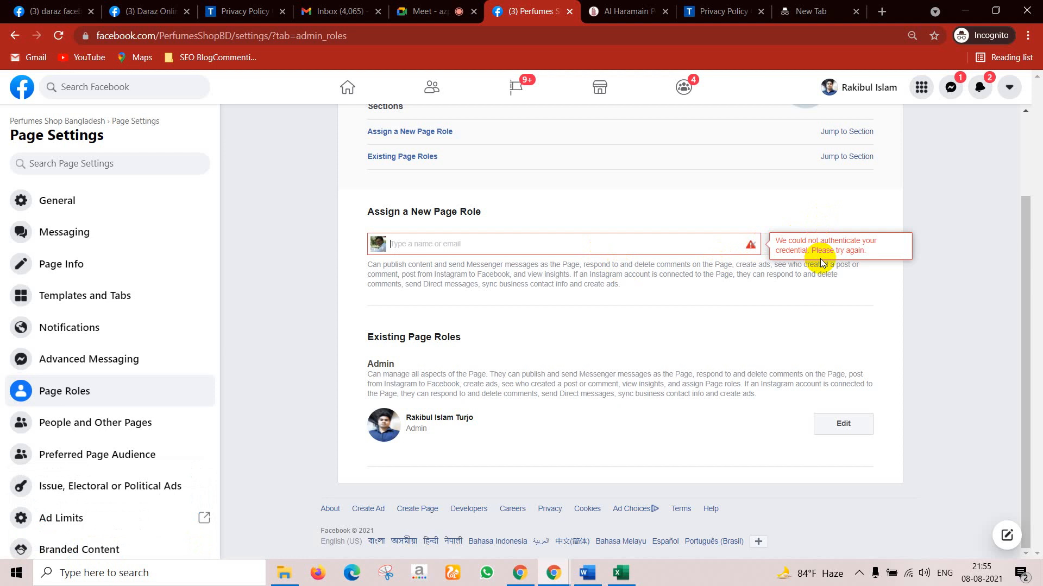
Step: Flip between the Daraz tabs and minimize the Perfumes Shop Bangladesh window
{"action": "left_click", "coordinate": [46, 7]}
{"action": "left_click", "coordinate": [136, 11]}
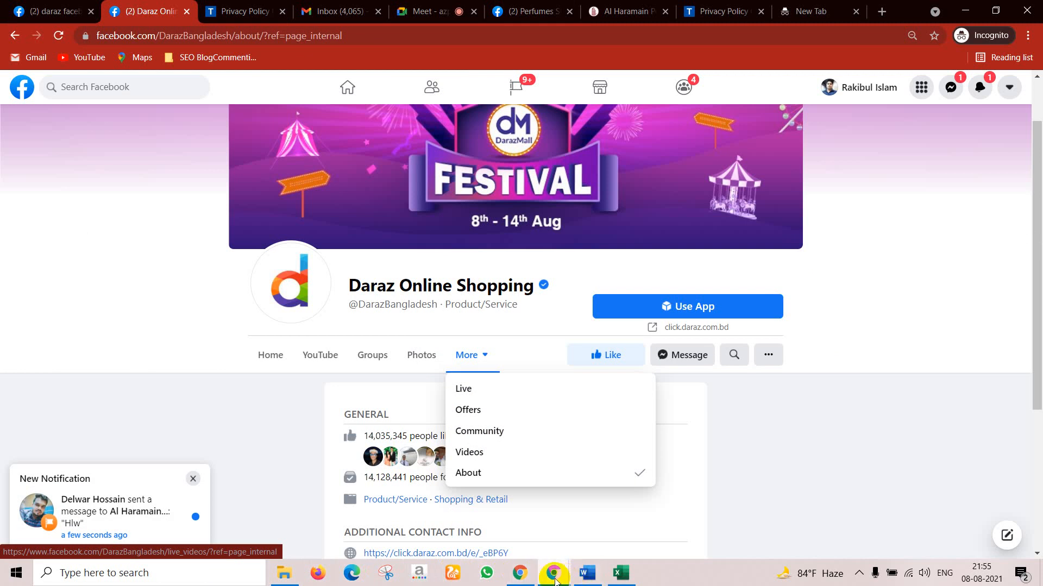
{"action": "mouse_move", "coordinate": [555, 581]}
{"action": "left_click", "coordinate": [521, 551]}
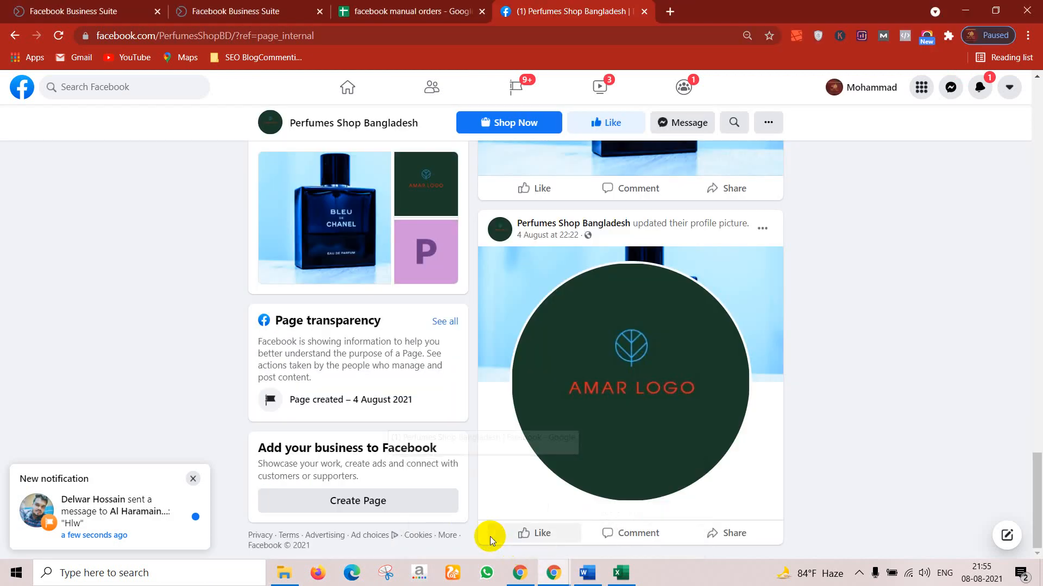
{"action": "left_click", "coordinate": [968, 8]}
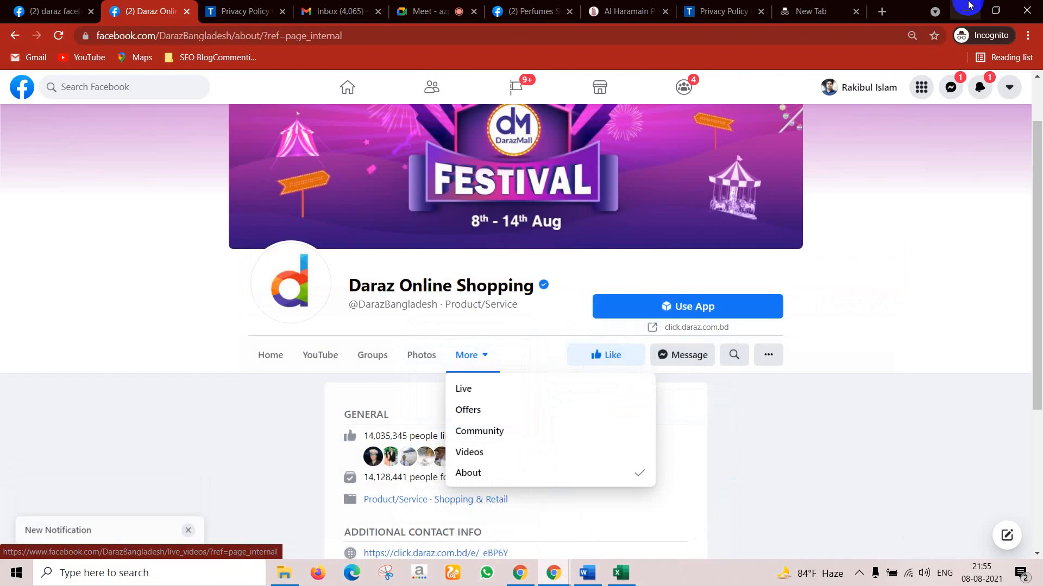
Step: Restore the Perfumes Shop window and open Al Haramain Perfumes Bangladesh from recent searches
{"action": "left_click", "coordinate": [51, 11]}
{"action": "left_click", "coordinate": [161, 11]}
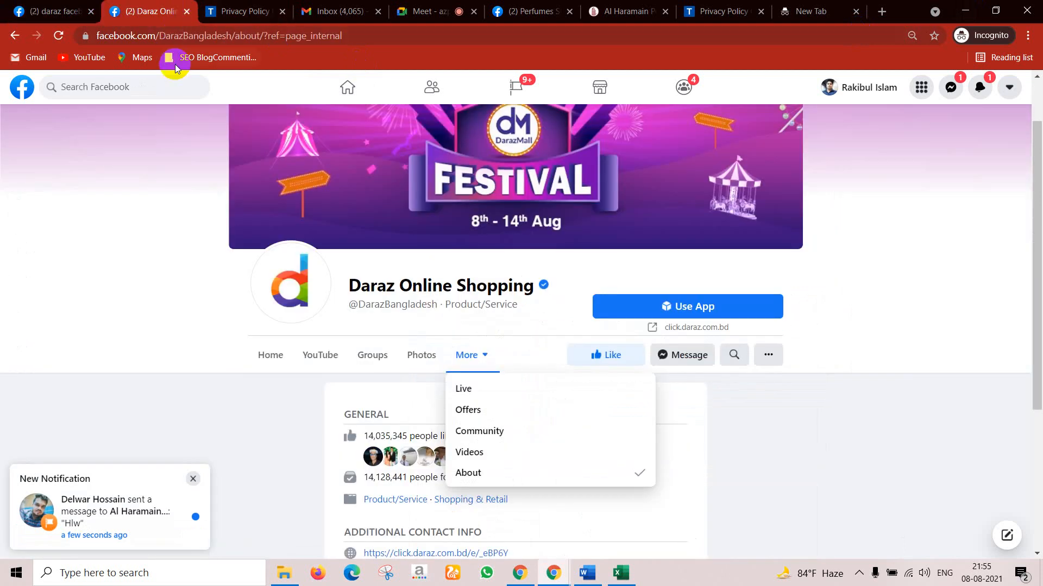
{"action": "left_click", "coordinate": [965, 11]}
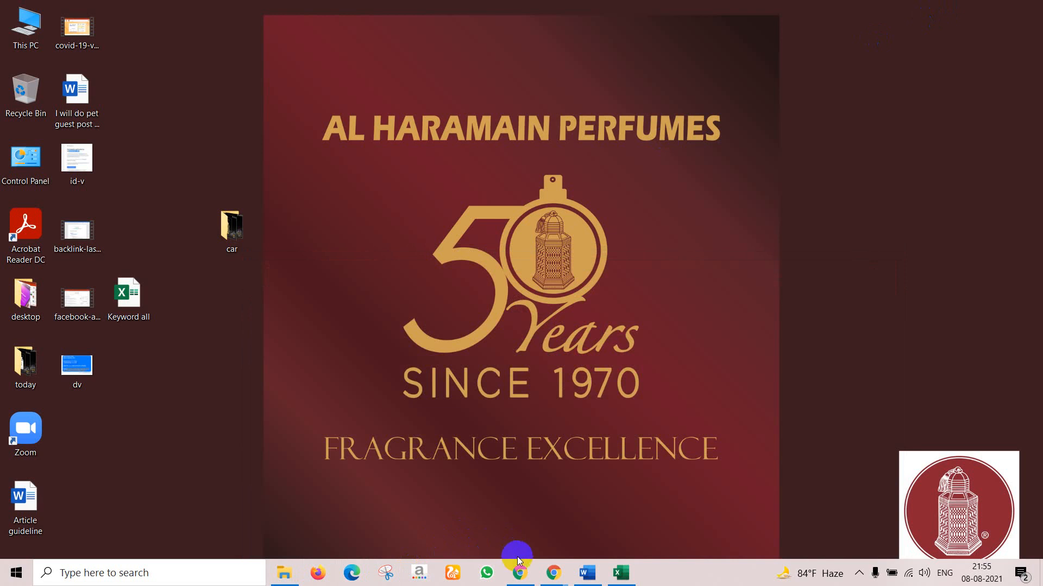
{"action": "mouse_move", "coordinate": [553, 571]}
{"action": "left_click", "coordinate": [529, 515]}
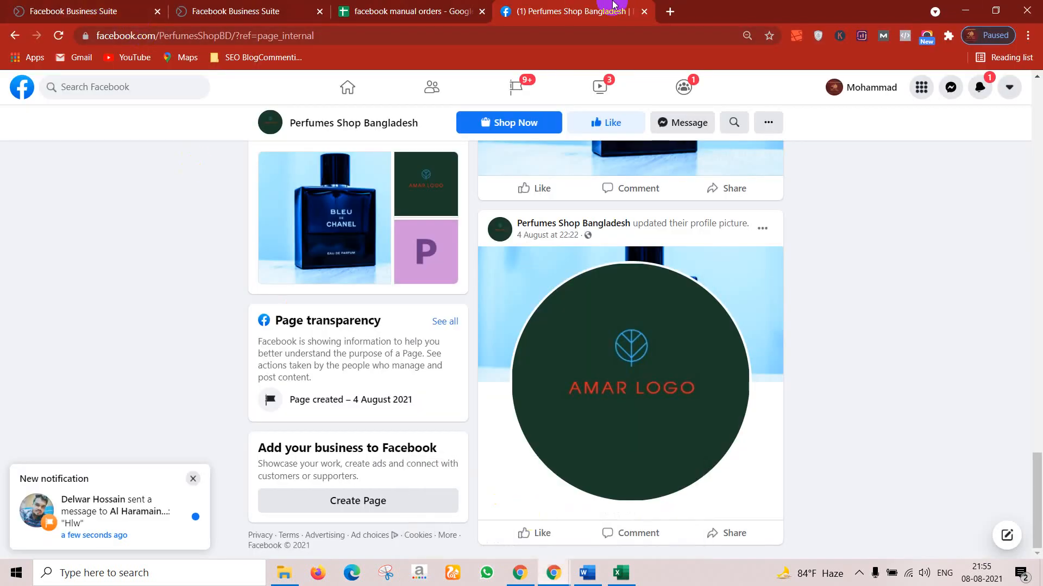
{"action": "left_click", "coordinate": [153, 84]}
{"action": "left_click", "coordinate": [97, 143]}
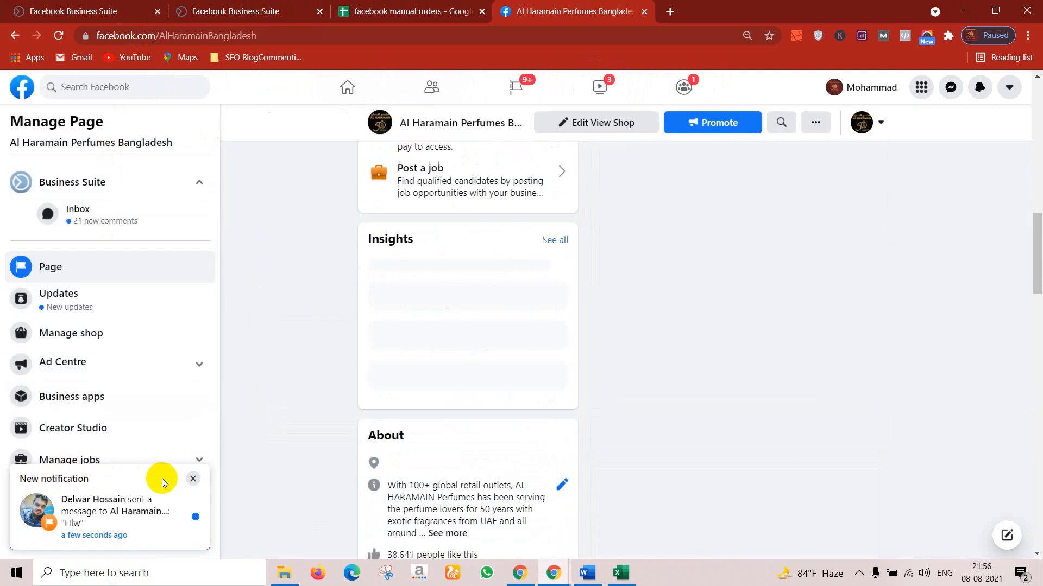
Step: Dismiss the message notification and open the Al Haramain page's Page roles settings
{"action": "left_click", "coordinate": [193, 479]}
{"action": "scroll", "coordinate": [109, 478], "scroll_direction": "down", "scroll_amount": 3}
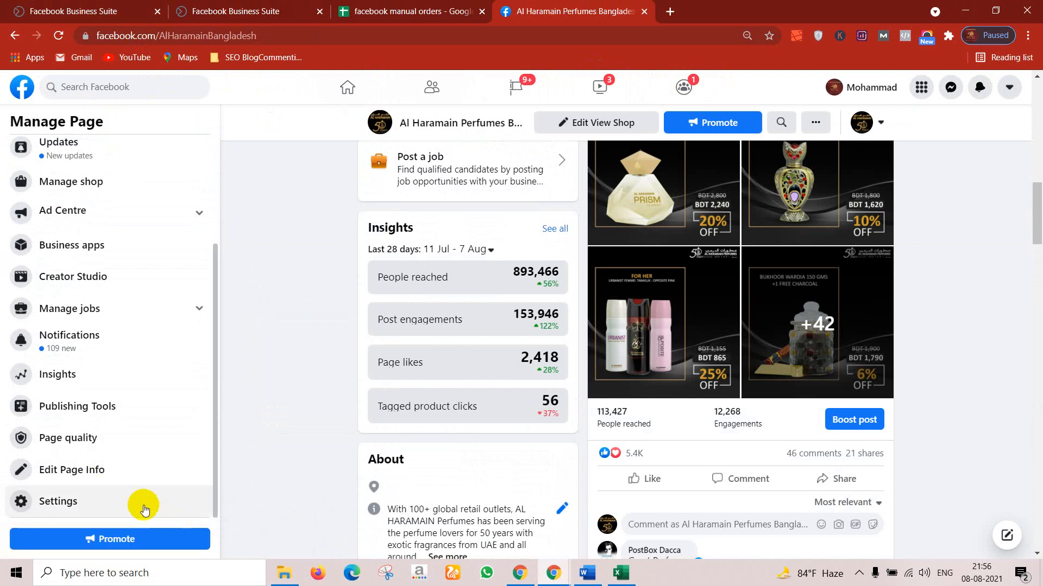
{"action": "left_click", "coordinate": [77, 501]}
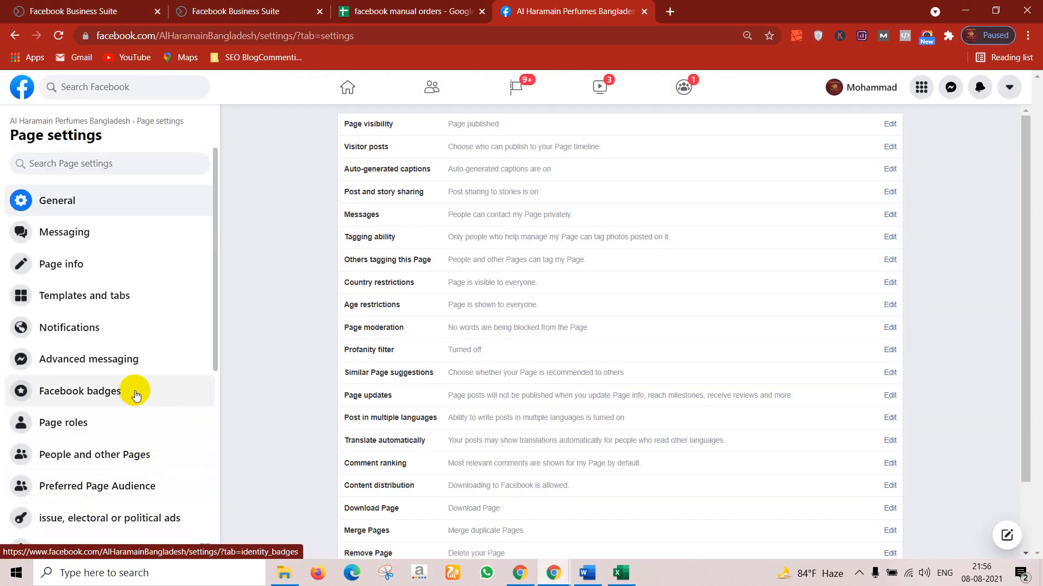
{"action": "left_click", "coordinate": [98, 432]}
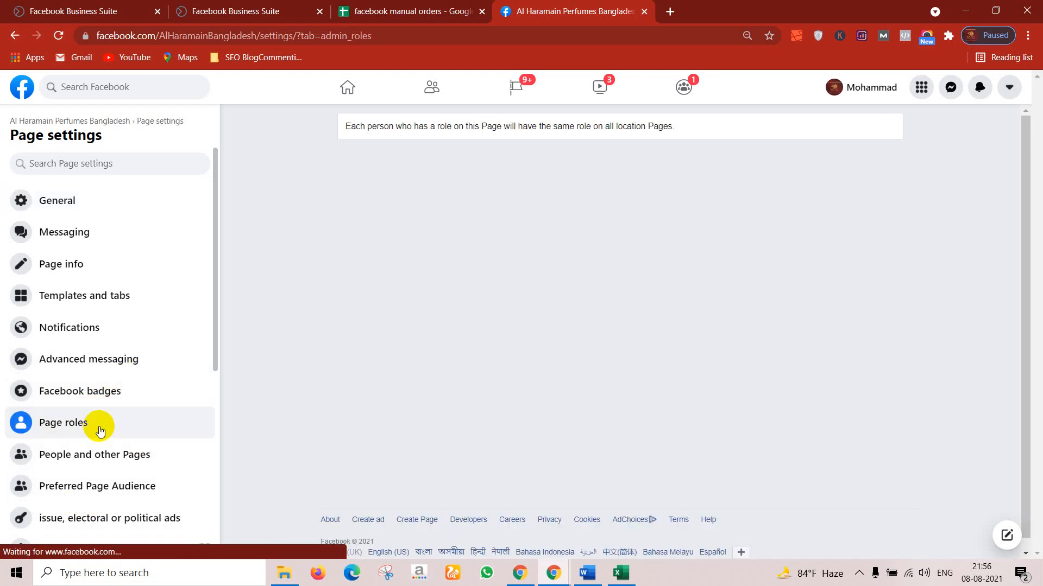
Step: Review the roles (two Admins, five Editors, two Moderators), then switch to the Business Suite inbox
{"action": "scroll", "coordinate": [597, 315], "scroll_direction": "down", "scroll_amount": 2}
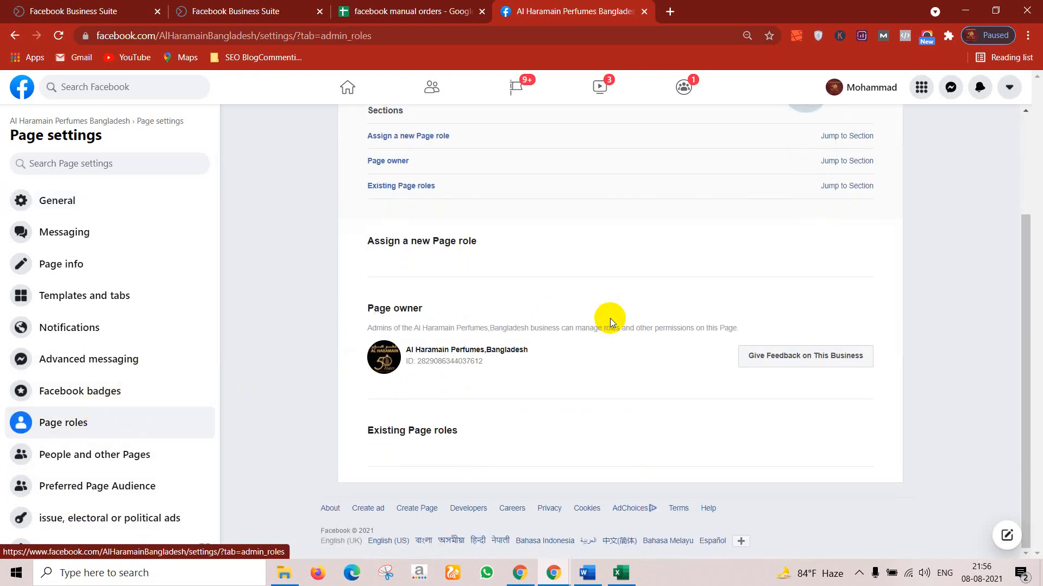
{"action": "scroll", "coordinate": [393, 411], "scroll_direction": "up", "scroll_amount": 3}
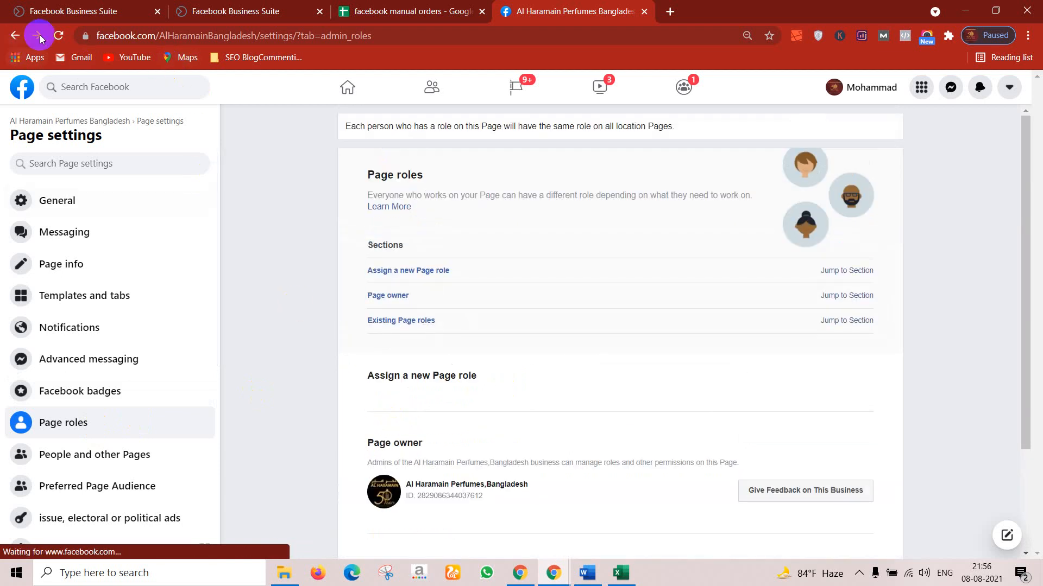
{"action": "scroll", "coordinate": [361, 353], "scroll_direction": "down", "scroll_amount": 6}
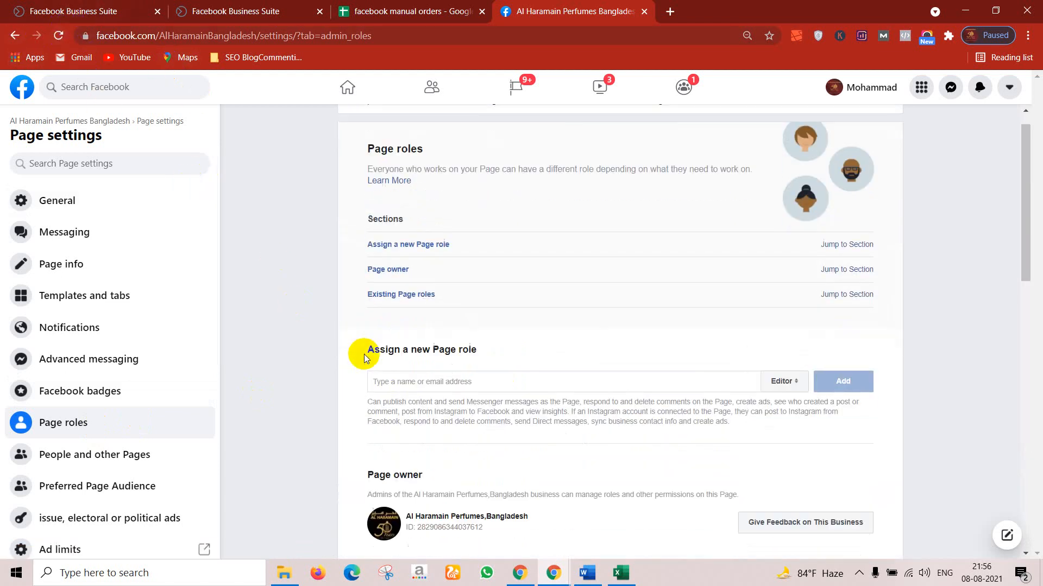
{"action": "scroll", "coordinate": [372, 350], "scroll_direction": "down", "scroll_amount": 8}
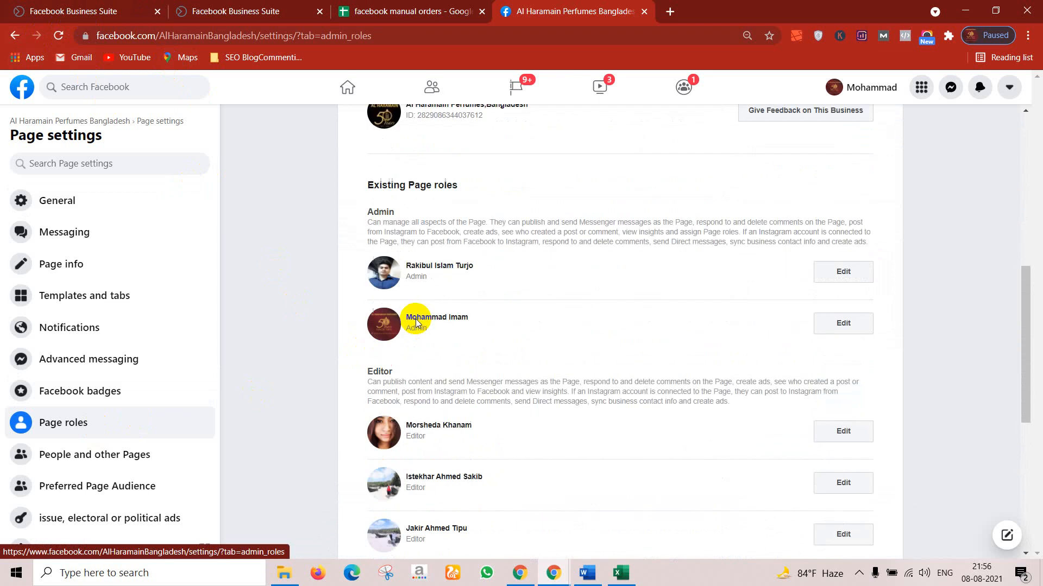
{"action": "scroll", "coordinate": [463, 347], "scroll_direction": "up", "scroll_amount": 12}
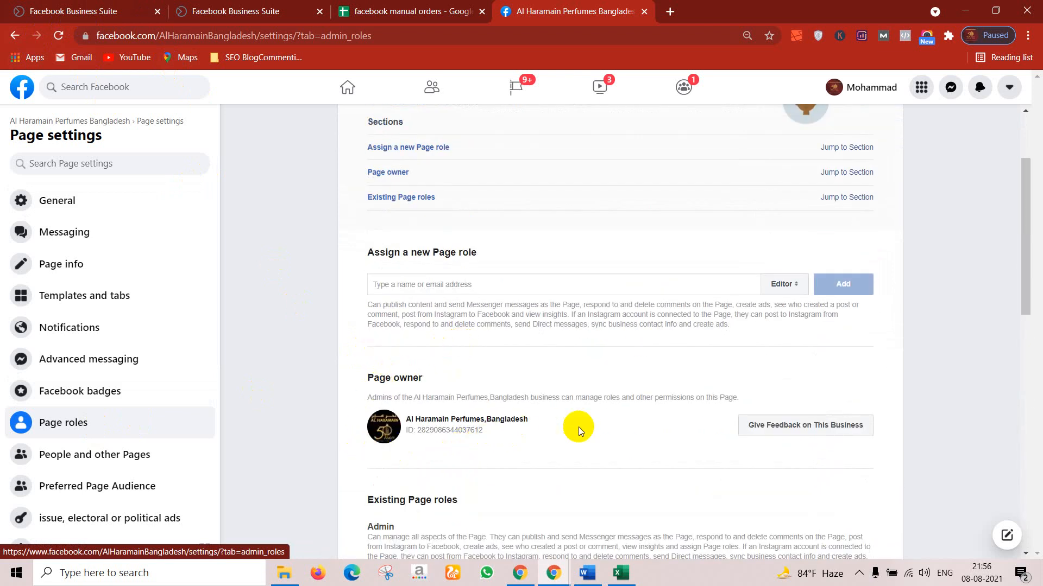
{"action": "scroll", "coordinate": [578, 427], "scroll_direction": "down", "scroll_amount": 4}
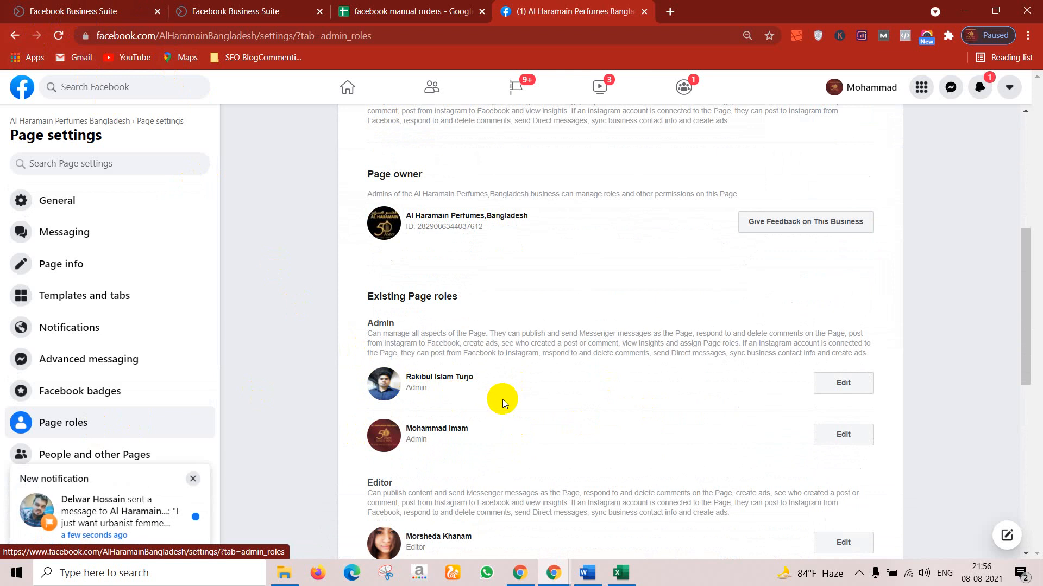
{"action": "scroll", "coordinate": [544, 421], "scroll_direction": "down", "scroll_amount": 3}
{"action": "scroll", "coordinate": [542, 420], "scroll_direction": "down", "scroll_amount": 2}
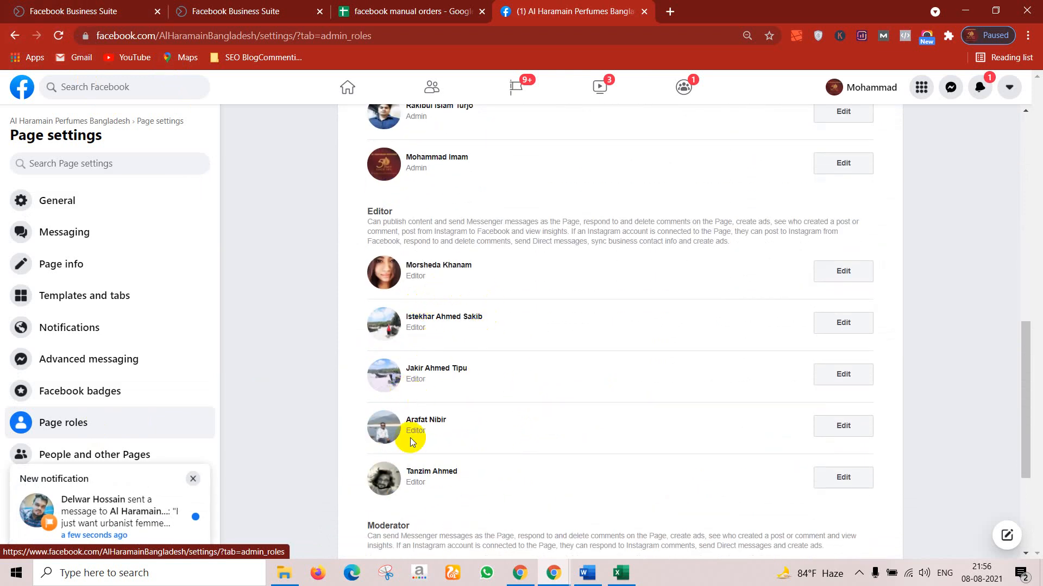
{"action": "scroll", "coordinate": [446, 482], "scroll_direction": "down", "scroll_amount": 4}
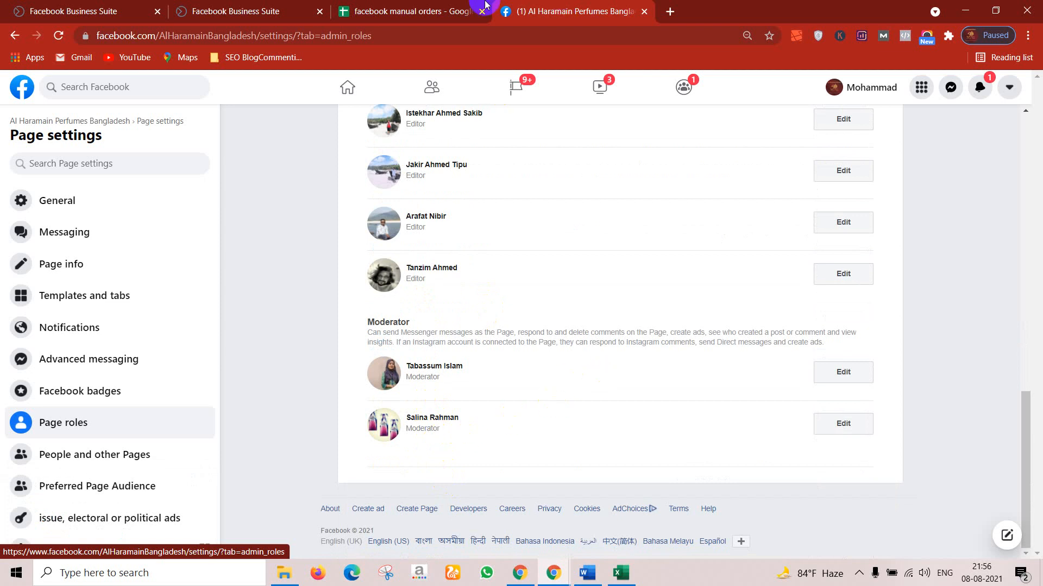
{"action": "left_click", "coordinate": [261, 11]}
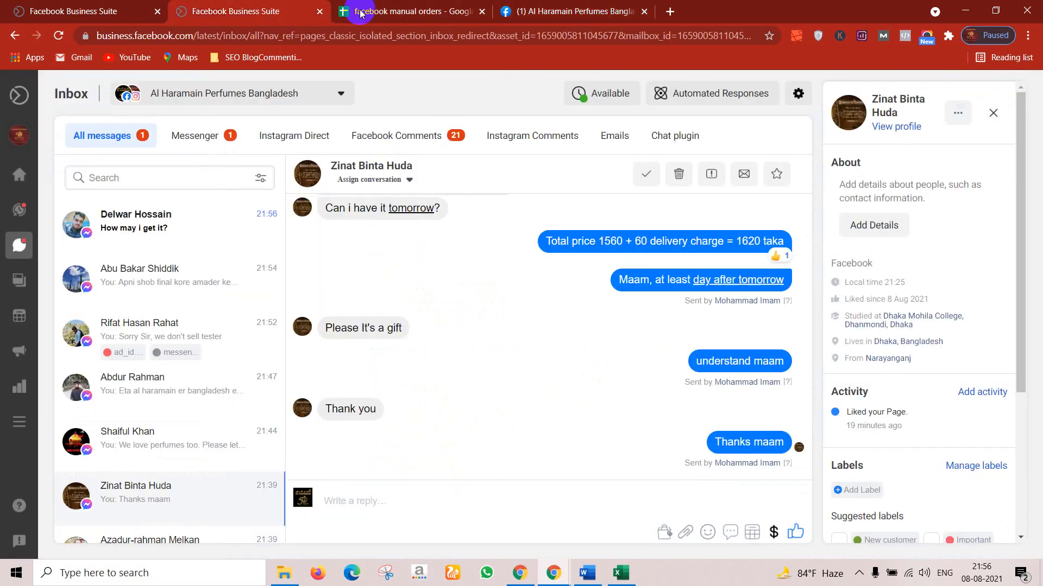
Step: Open a blank new tab, switch between Chrome windows, and return to Al Haramain's Page Roles
{"action": "left_click", "coordinate": [671, 11]}
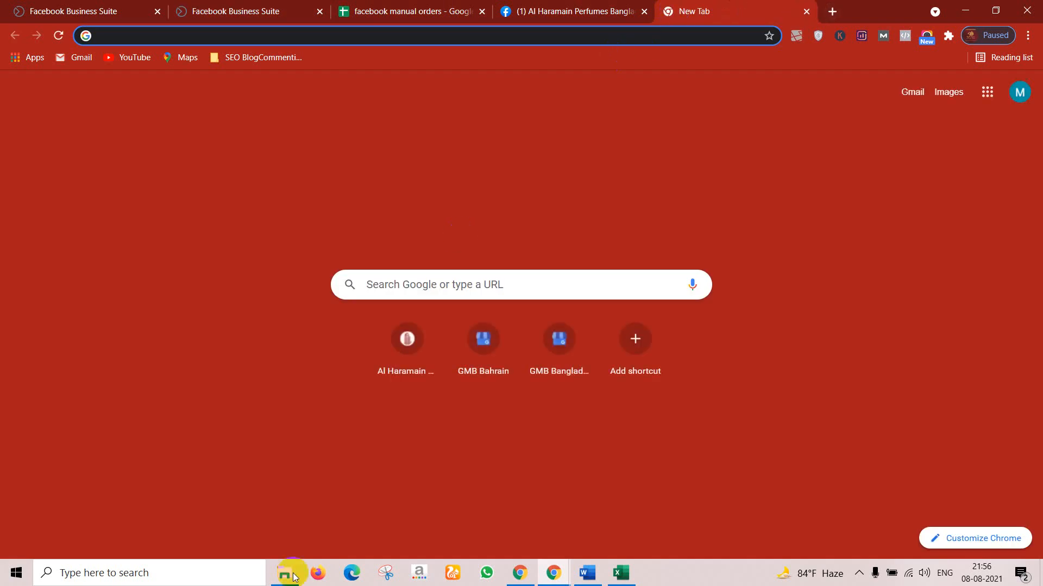
{"action": "mouse_move", "coordinate": [569, 574]}
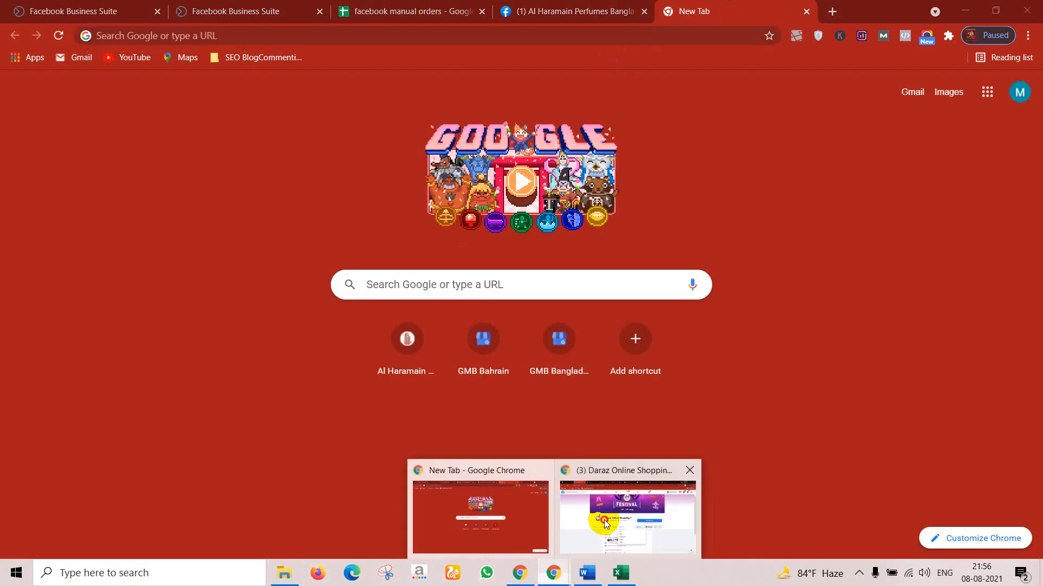
{"action": "left_click", "coordinate": [625, 513]}
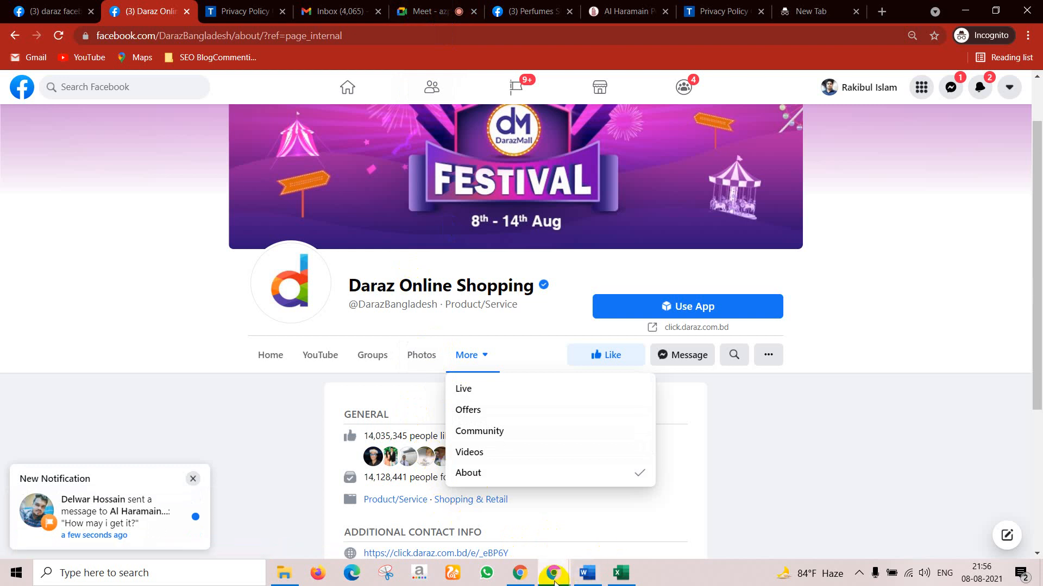
{"action": "mouse_move", "coordinate": [554, 574]}
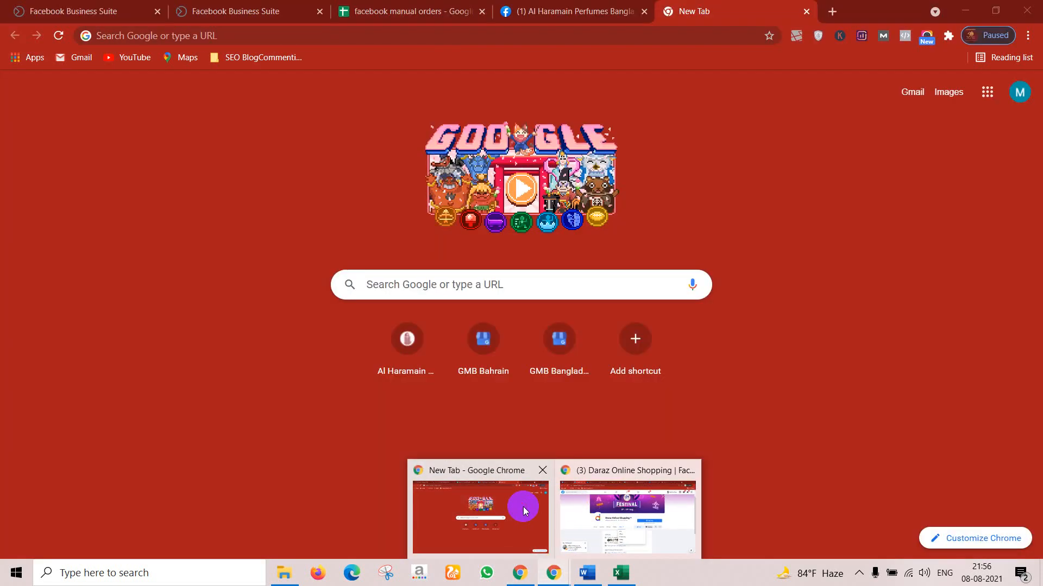
{"action": "left_click", "coordinate": [528, 503]}
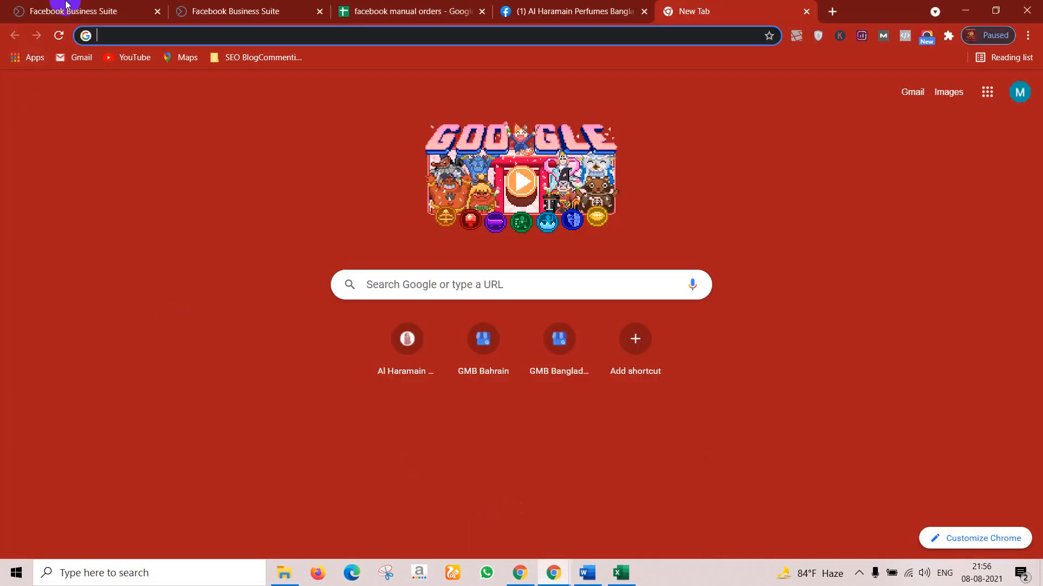
{"action": "left_click", "coordinate": [598, 9]}
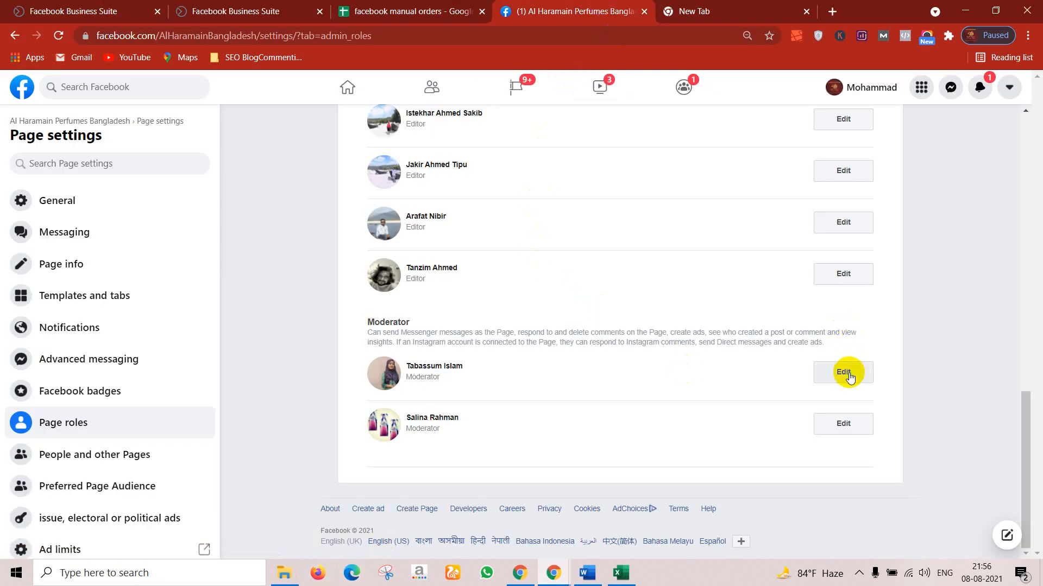
Step: Inspect the second moderator's role options, leave it as Moderator, and minimize Chrome
{"action": "left_click", "coordinate": [833, 424]}
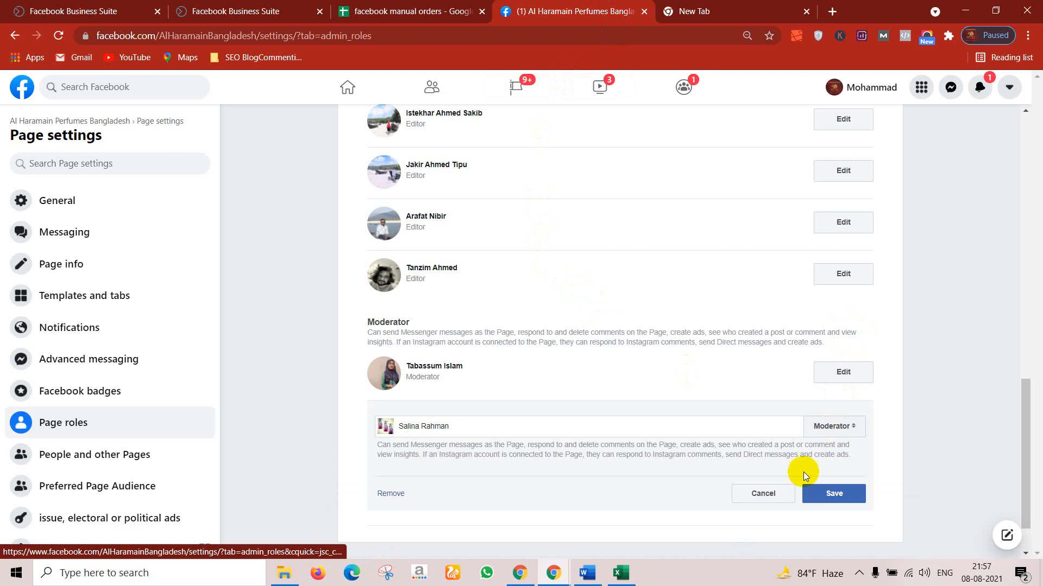
{"action": "scroll", "coordinate": [679, 456], "scroll_direction": "down", "scroll_amount": 1}
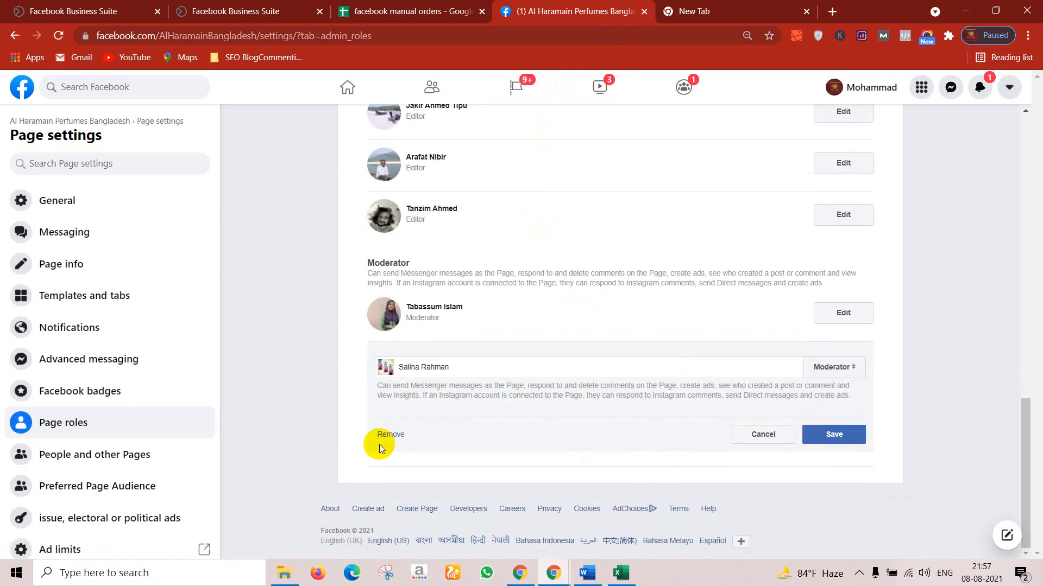
{"action": "left_click", "coordinate": [862, 369]}
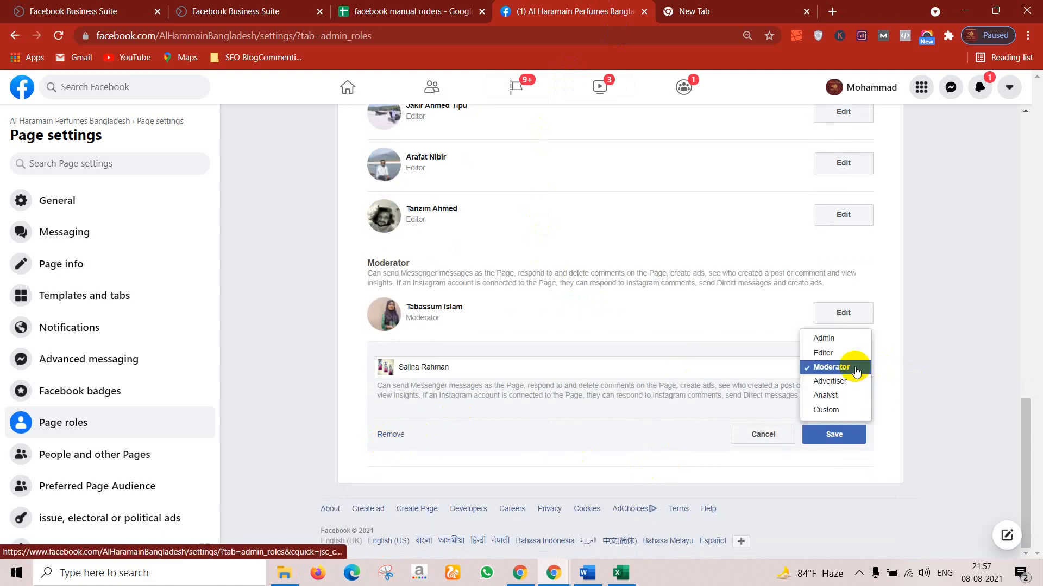
{"action": "left_click", "coordinate": [982, 341]}
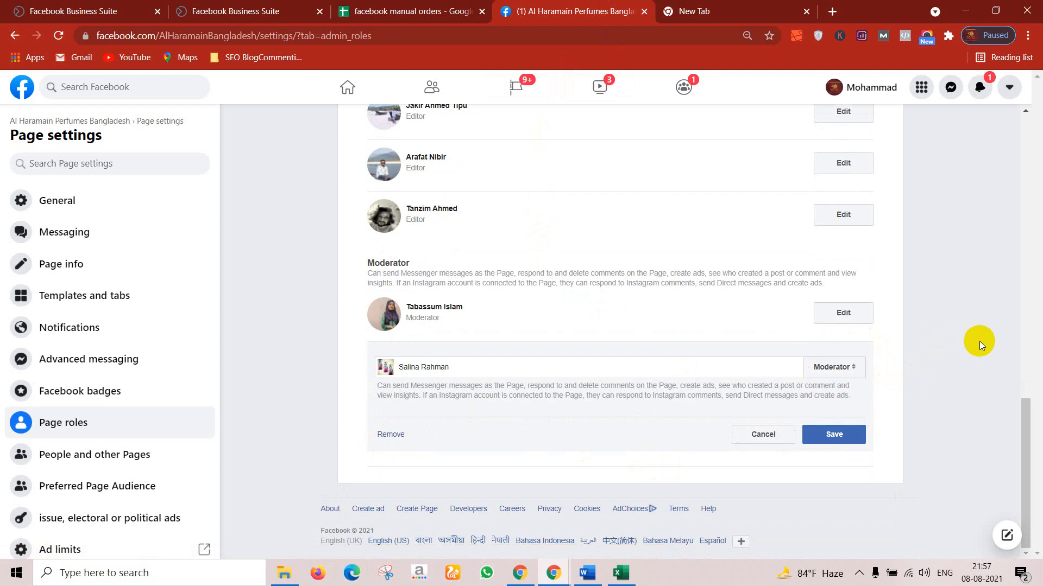
{"action": "left_click", "coordinate": [975, 8]}
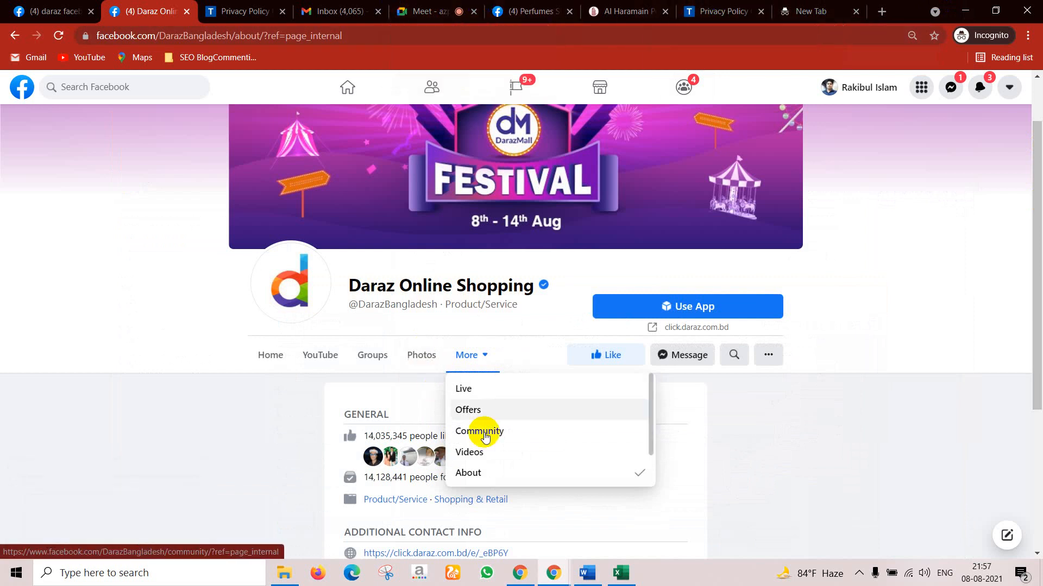
Step: Bring the incognito window forward and go via the Meet tab to Perfumes Shop's Page Roles
{"action": "mouse_move", "coordinate": [538, 583]}
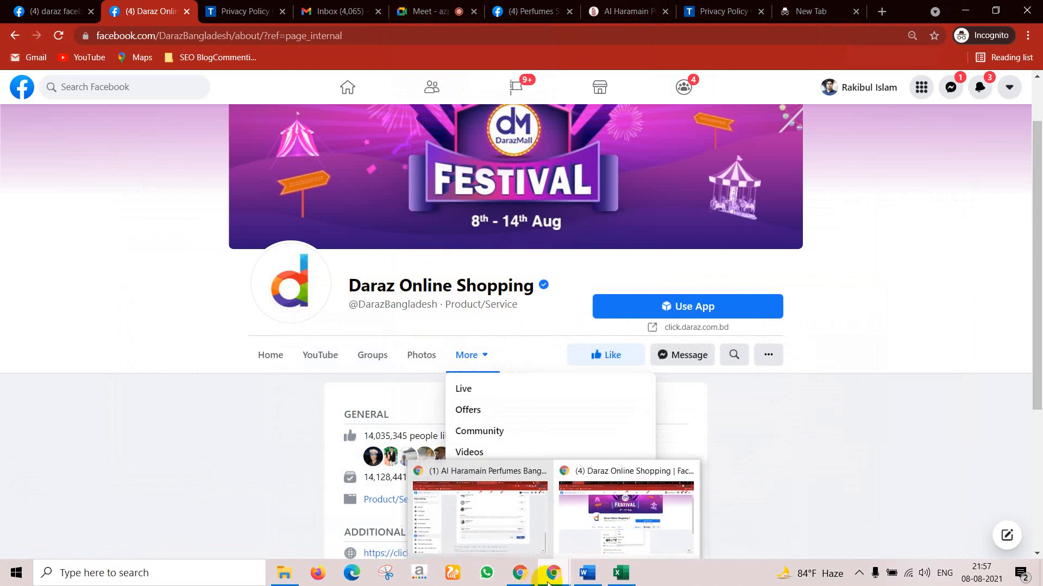
{"action": "left_click", "coordinate": [589, 519]}
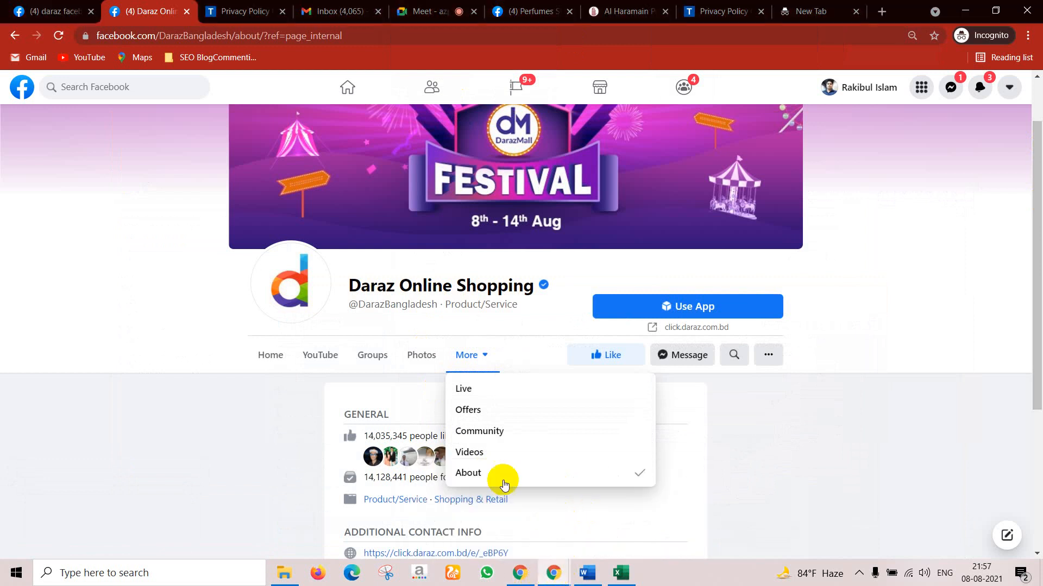
{"action": "left_click", "coordinate": [463, 5]}
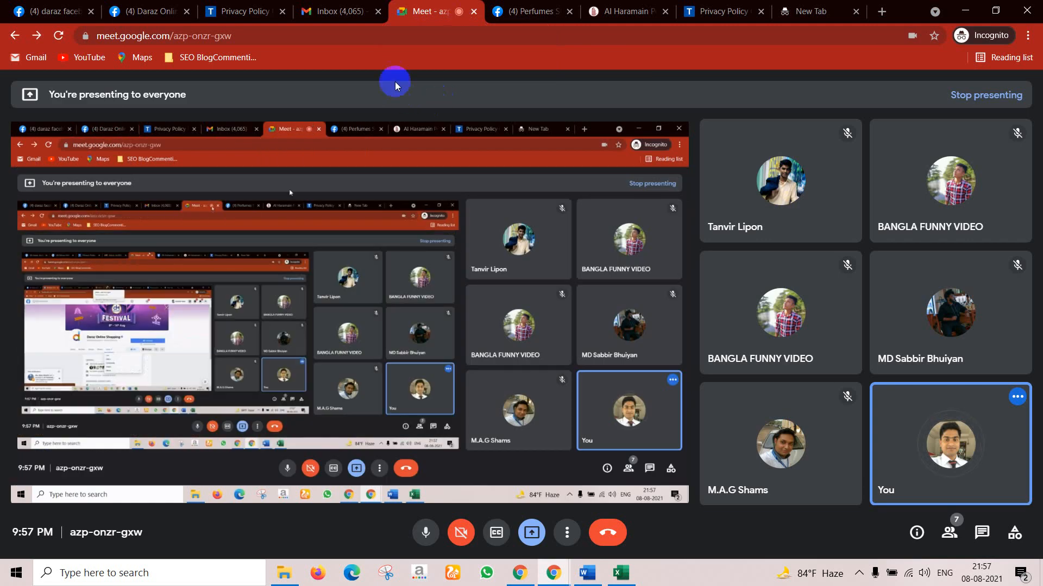
{"action": "left_click", "coordinate": [561, 5]}
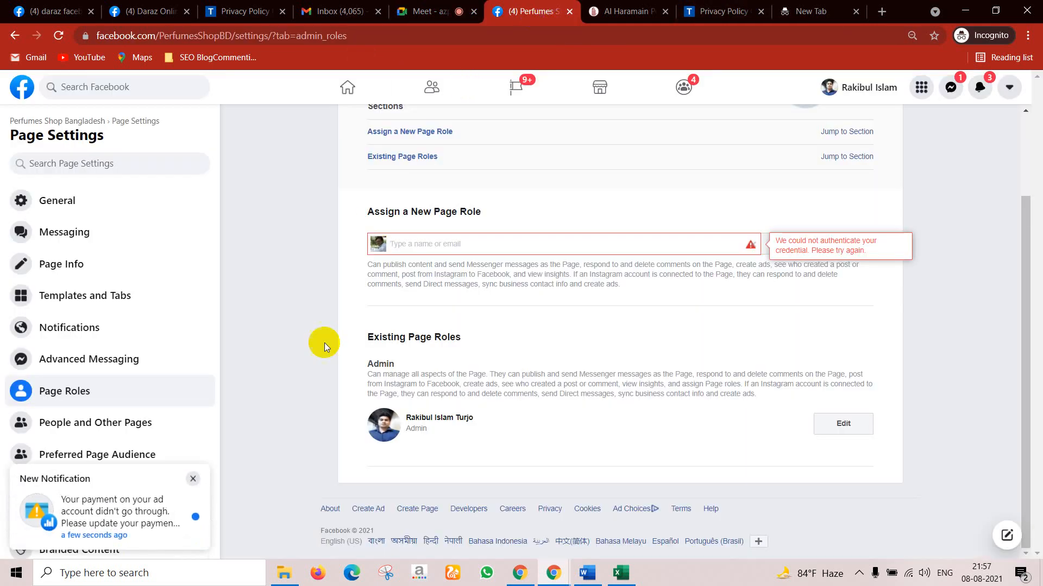
Step: Scroll the Perfumes Shop Page Settings sidebar, dismiss the notification, and open Instagram settings
{"action": "scroll", "coordinate": [196, 316], "scroll_direction": "down", "scroll_amount": 2}
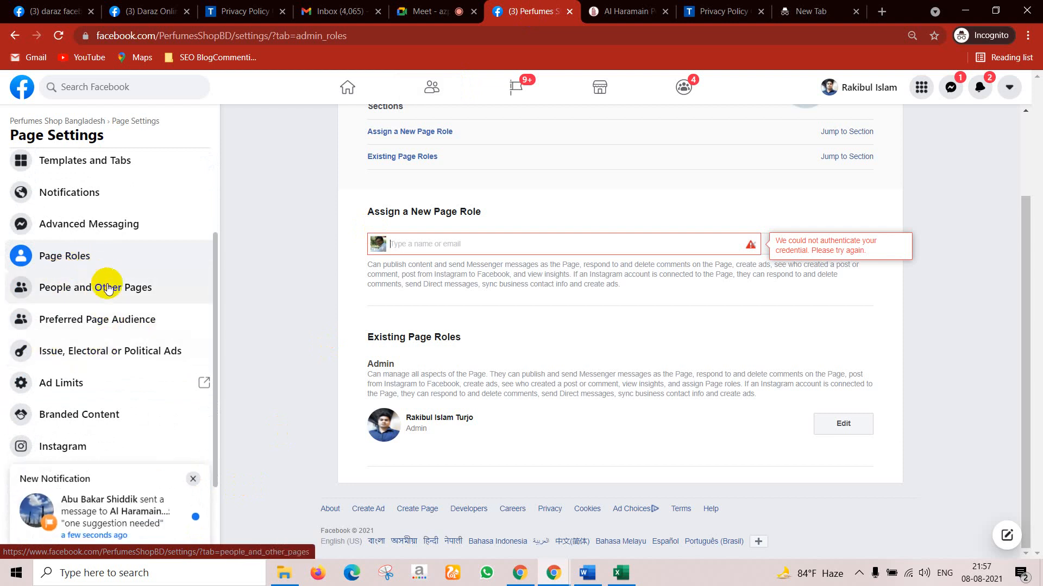
{"action": "scroll", "coordinate": [103, 331], "scroll_direction": "down", "scroll_amount": 2}
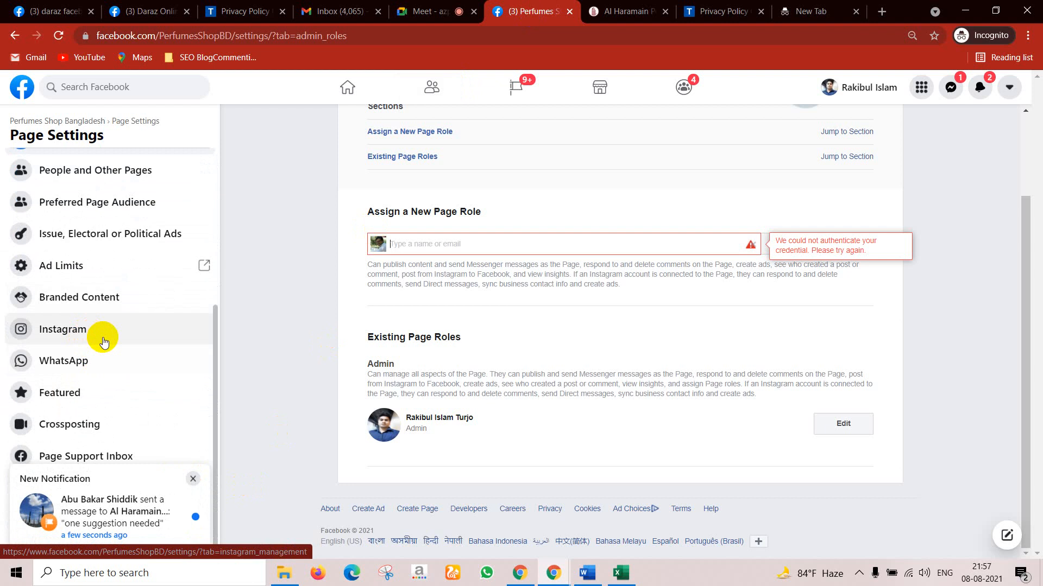
{"action": "left_click", "coordinate": [193, 479]}
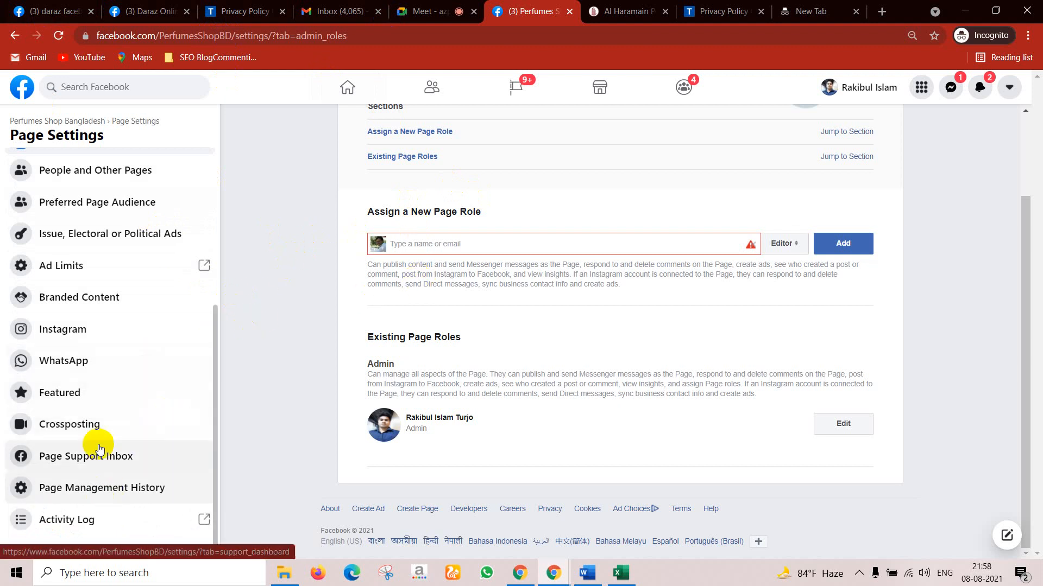
{"action": "left_click", "coordinate": [78, 333]}
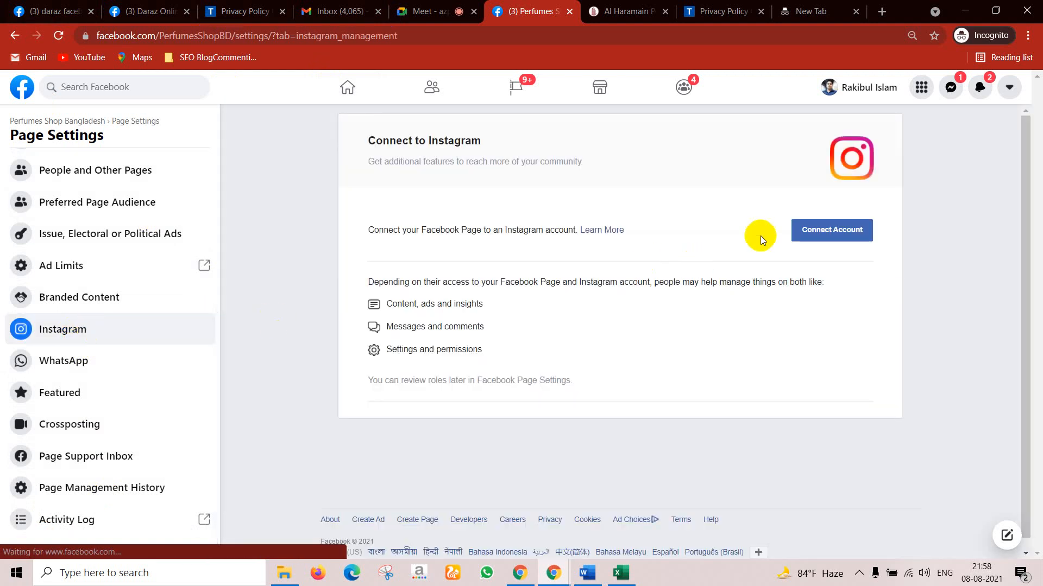
{"action": "left_click", "coordinate": [845, 233]}
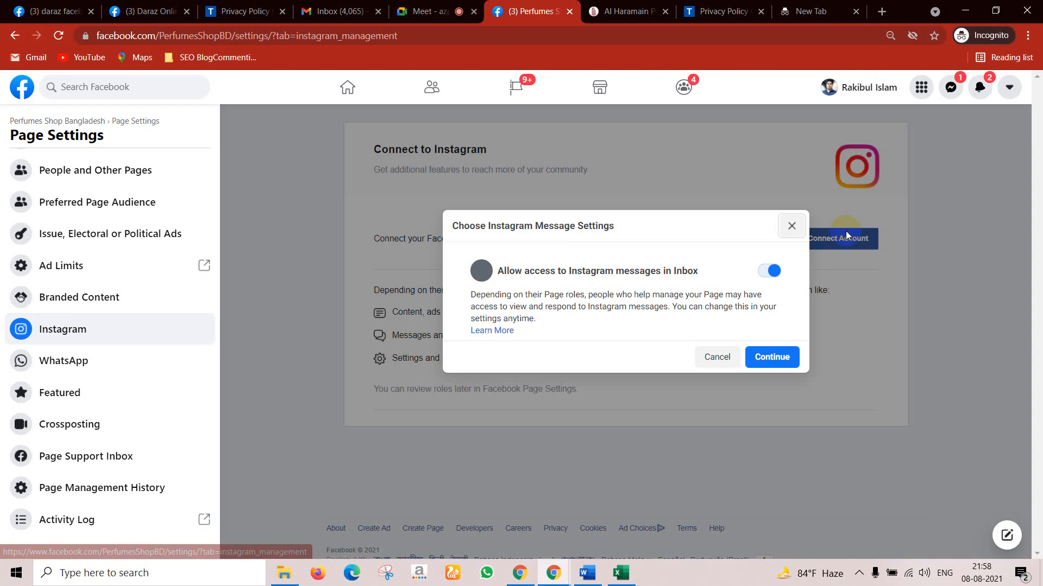
{"action": "left_click", "coordinate": [769, 358]}
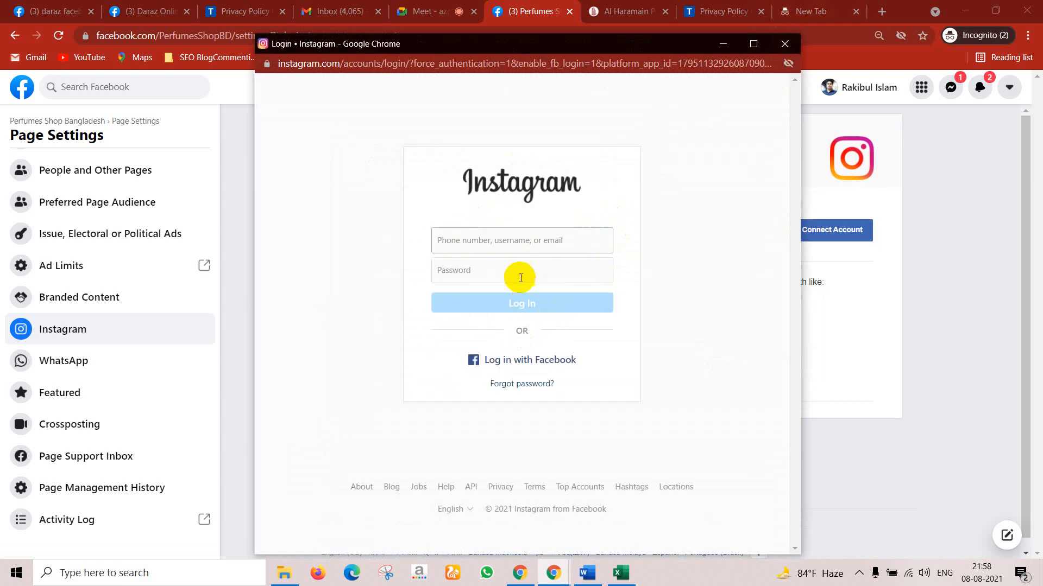
{"action": "left_click", "coordinate": [514, 248]}
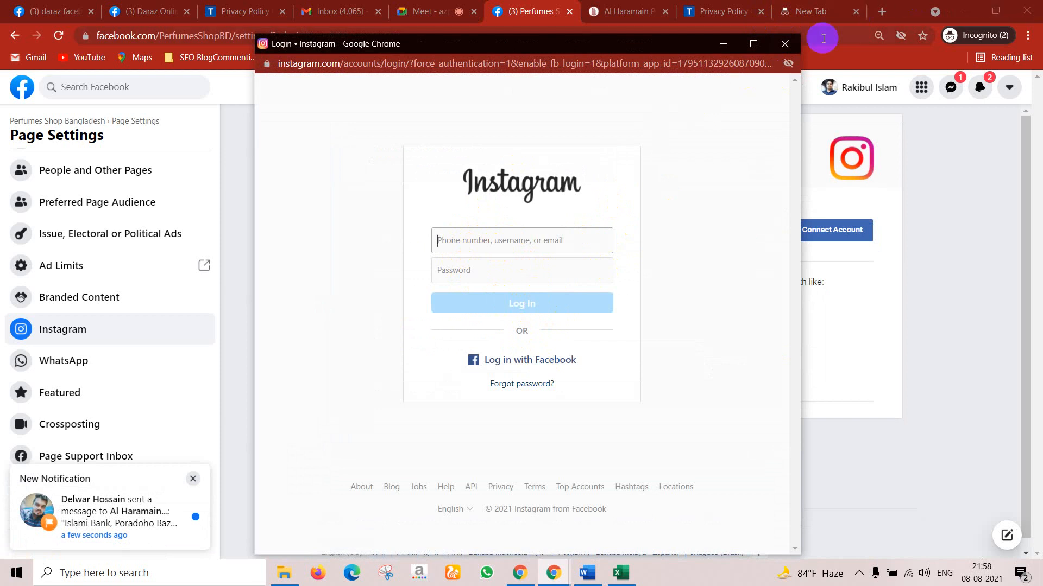
{"action": "left_click", "coordinate": [785, 43]}
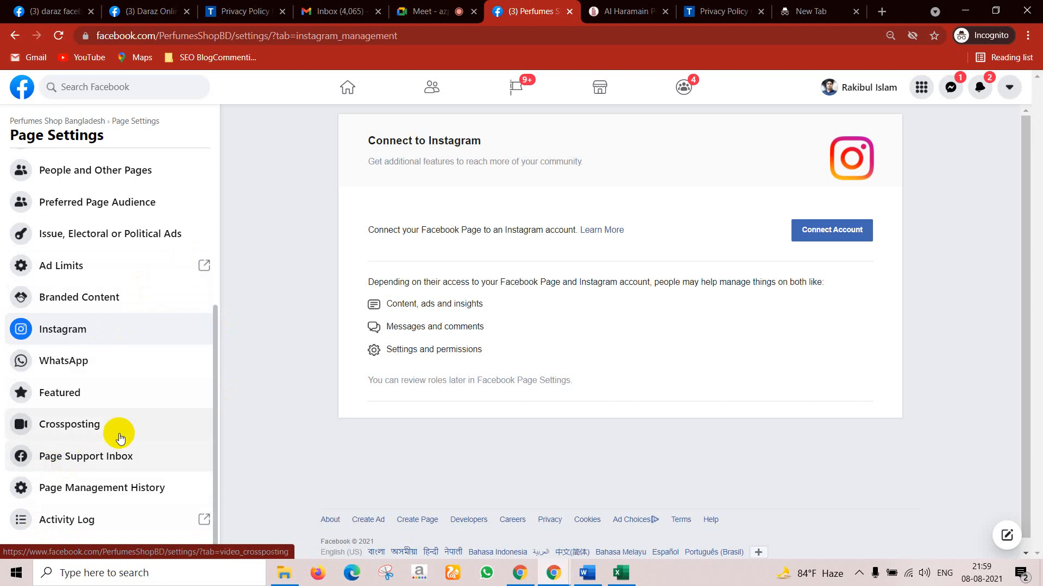
{"action": "scroll", "coordinate": [121, 423], "scroll_direction": "up", "scroll_amount": 5}
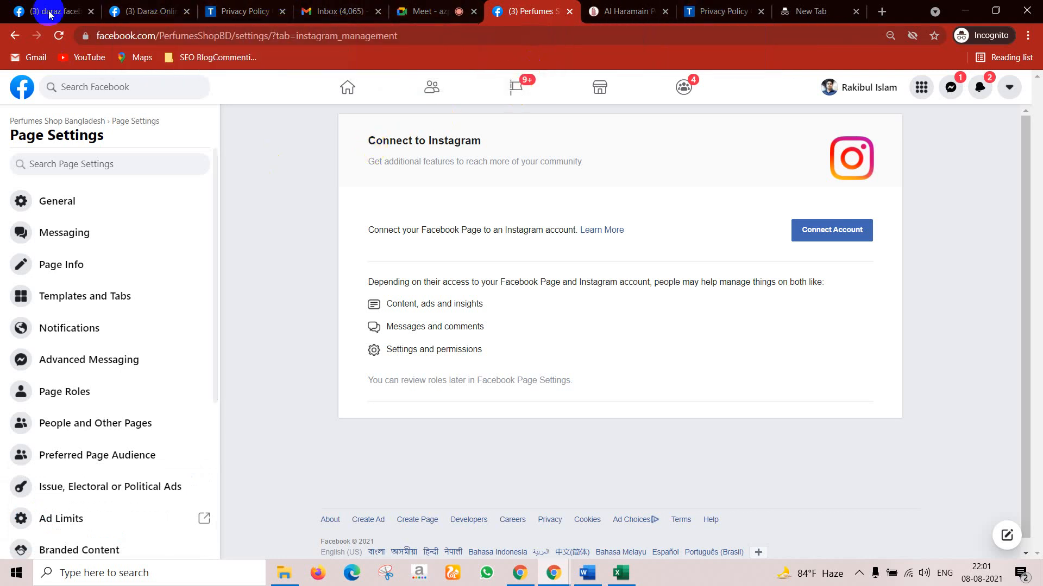
Step: Open Perfumes Shop Bangladesh from recent searches on the Daraz tab and scroll its home feed
{"action": "left_click", "coordinate": [142, 11]}
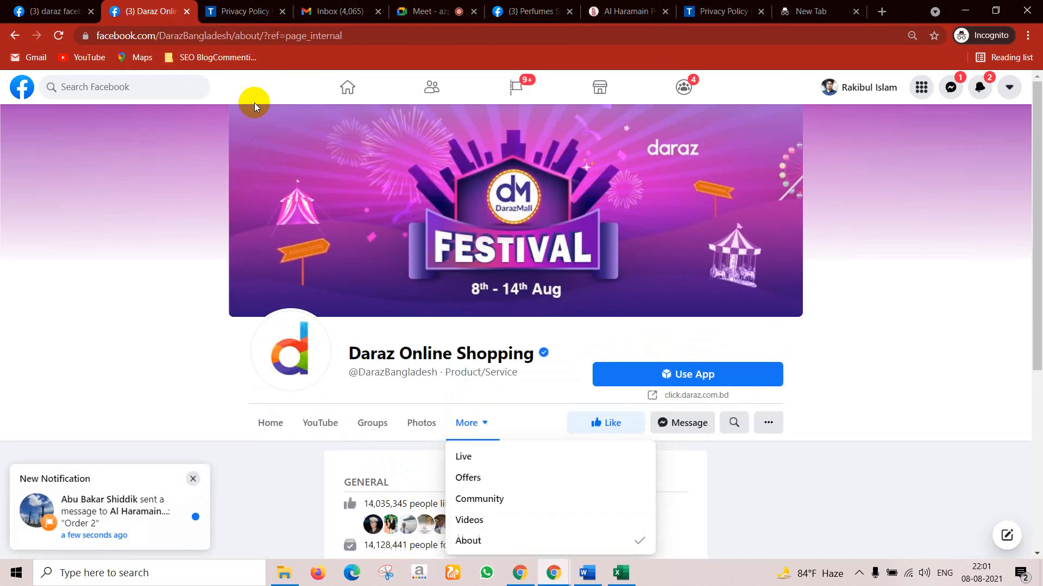
{"action": "left_click", "coordinate": [167, 87]}
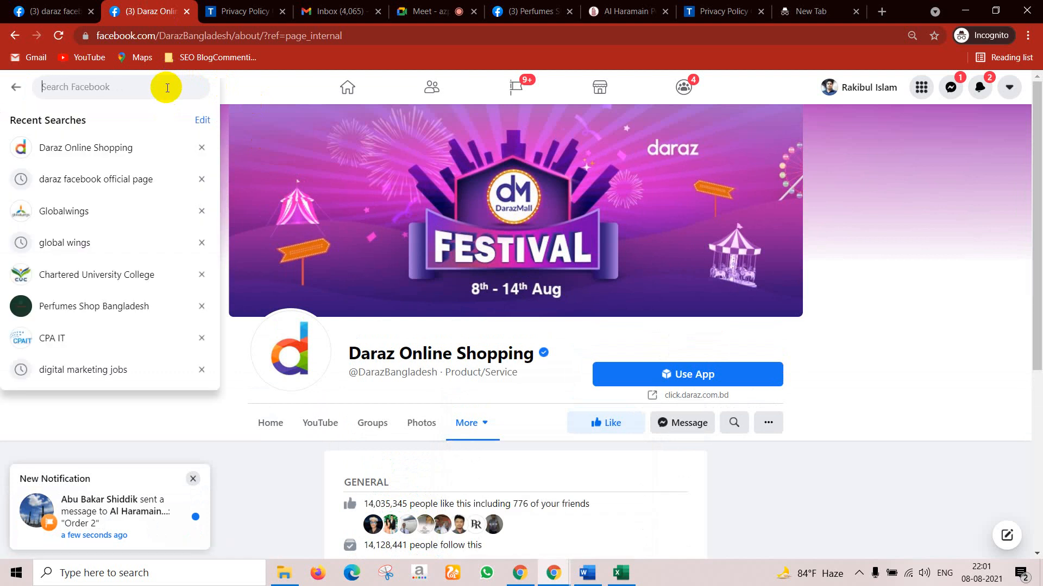
{"action": "left_click", "coordinate": [98, 318]}
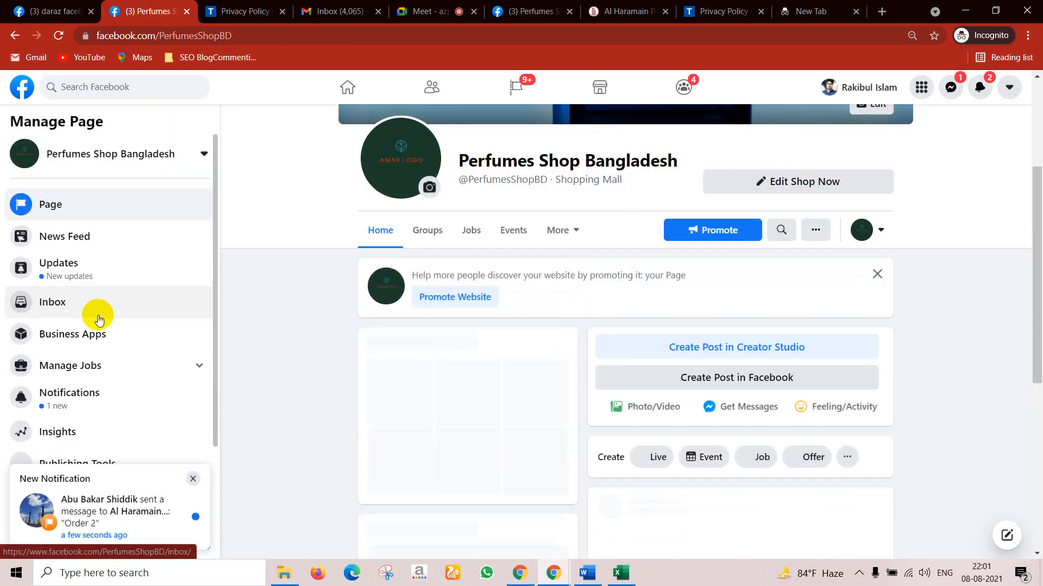
{"action": "scroll", "coordinate": [787, 393], "scroll_direction": "down", "scroll_amount": 3}
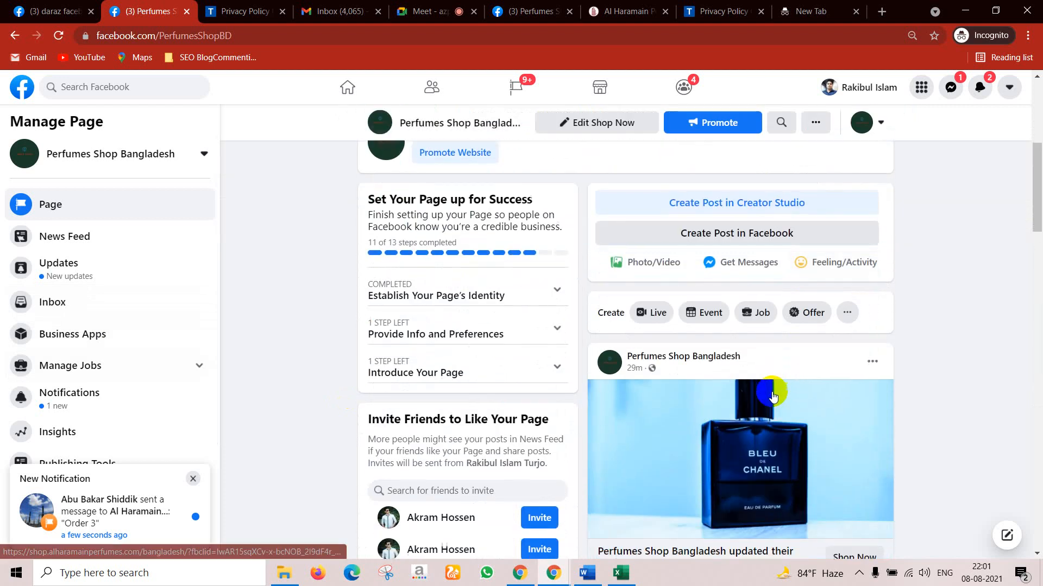
{"action": "scroll", "coordinate": [773, 396], "scroll_direction": "down", "scroll_amount": 3}
{"action": "scroll", "coordinate": [731, 326], "scroll_direction": "up", "scroll_amount": 4}
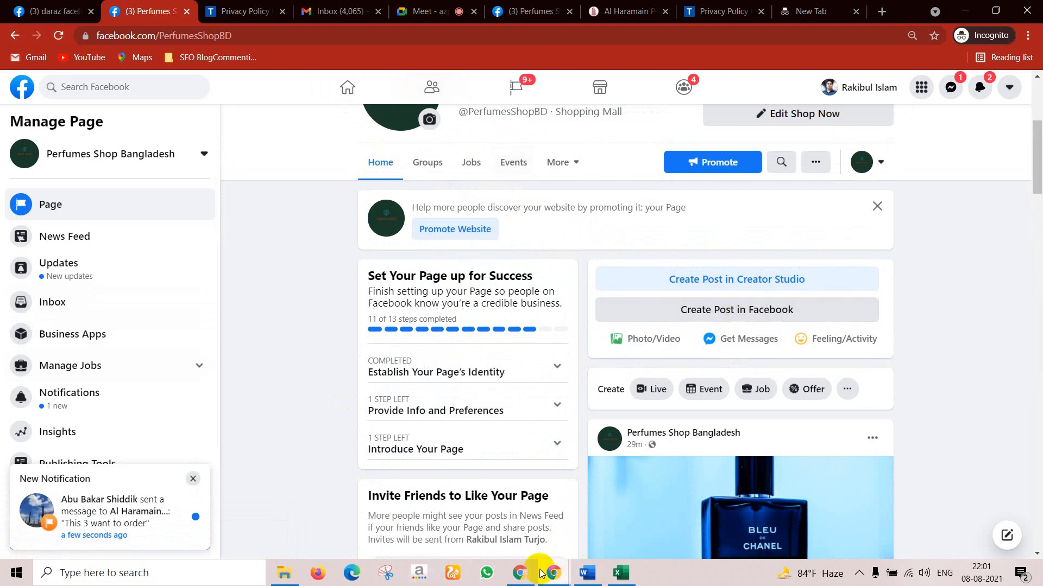
Step: Search Google for 'alharamain perfumes bangladesh' and open the shop.alharamainperfumes.com result
{"action": "left_click", "coordinate": [875, 13]}
{"action": "type", "text": "al"}
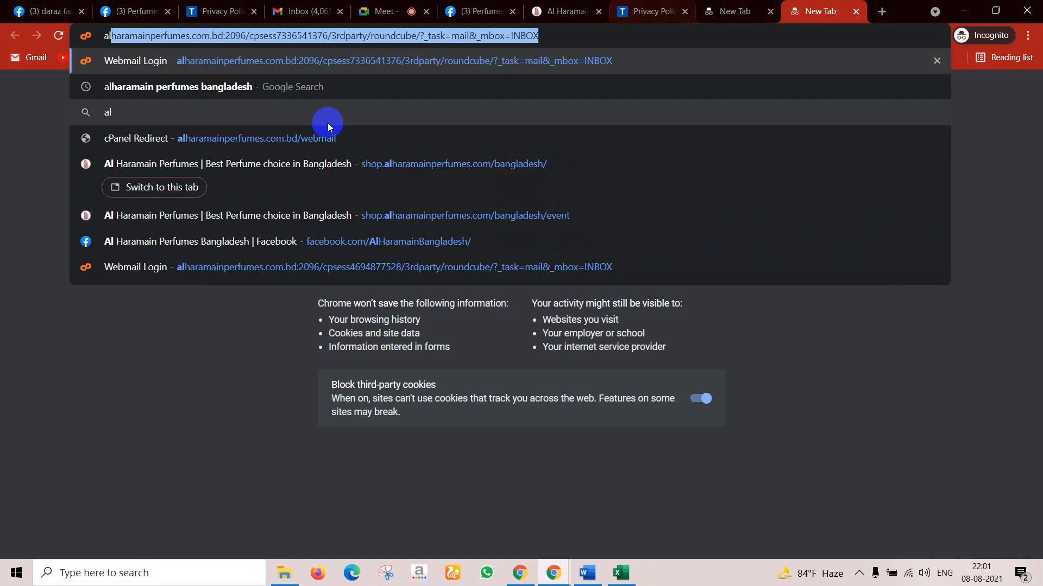
{"action": "left_click", "coordinate": [184, 102]}
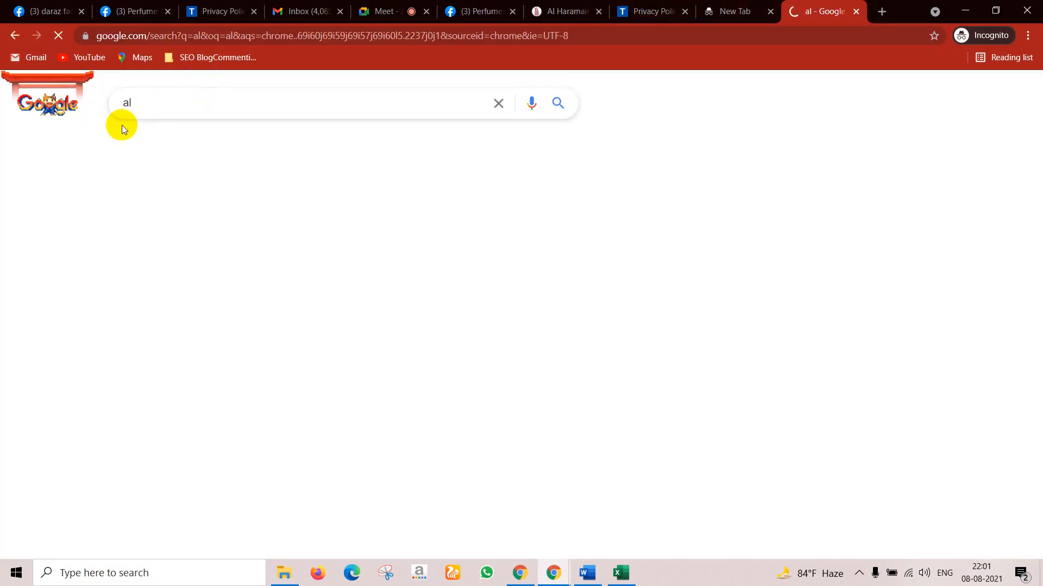
{"action": "left_click", "coordinate": [21, 34]}
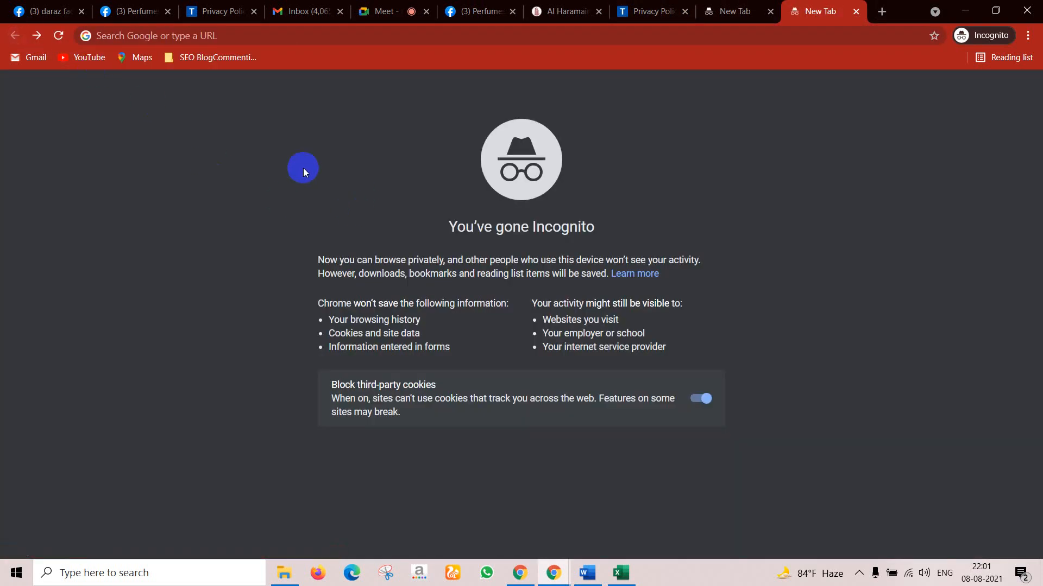
{"action": "left_click", "coordinate": [220, 39]}
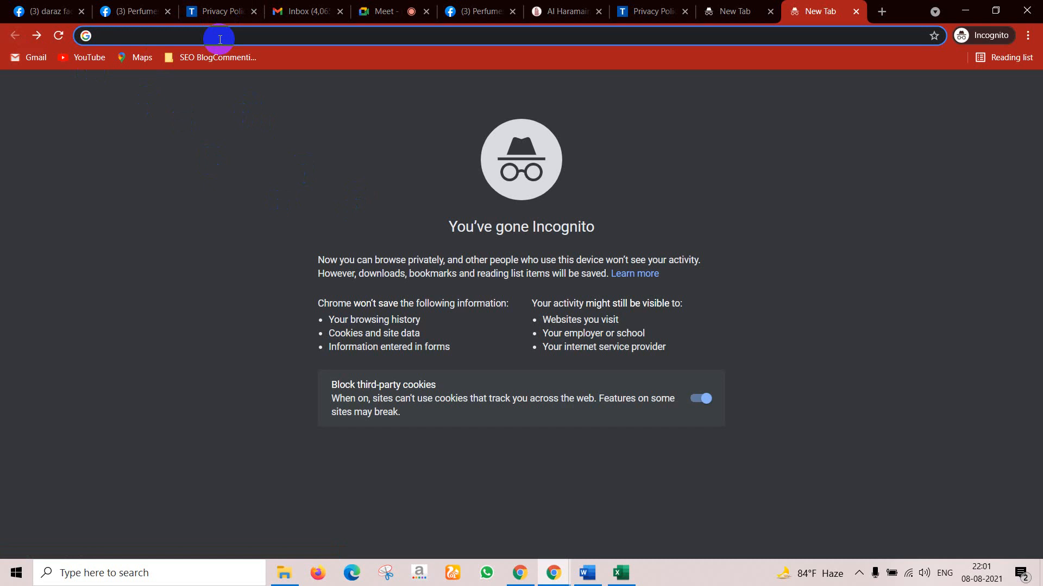
{"action": "type", "text": "al"}
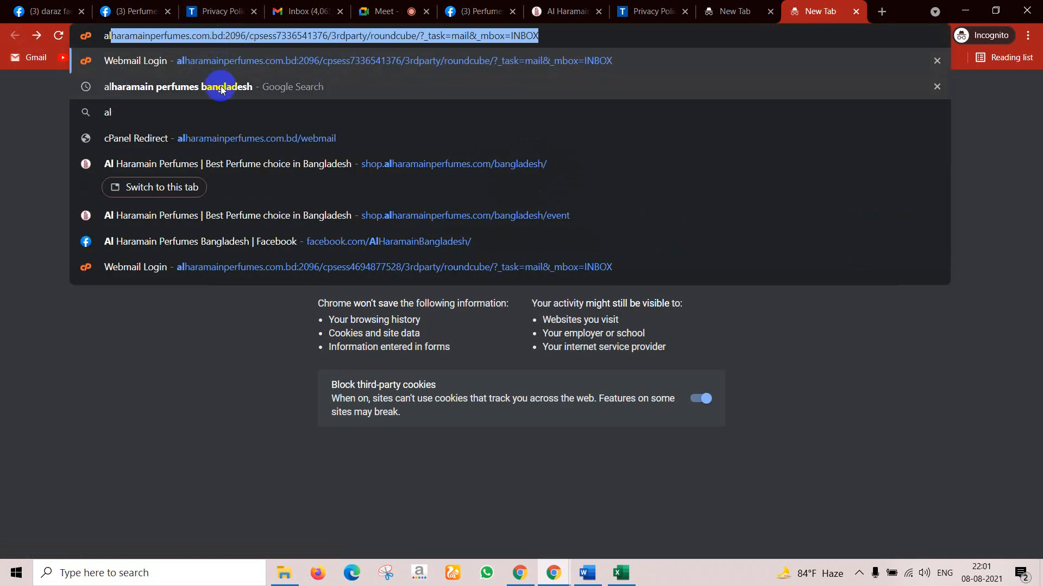
{"action": "left_click", "coordinate": [221, 90]}
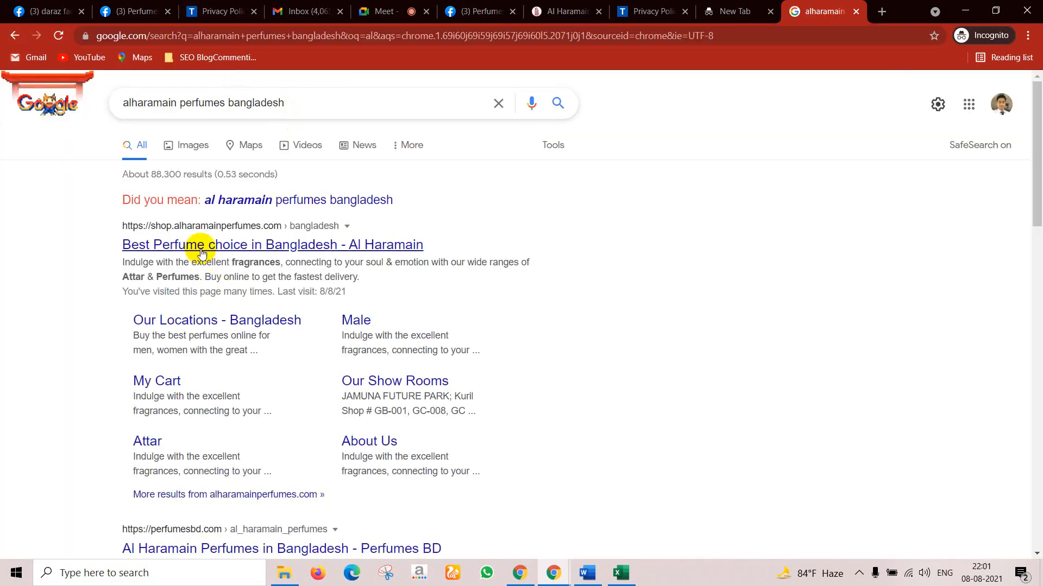
{"action": "left_click", "coordinate": [202, 249]}
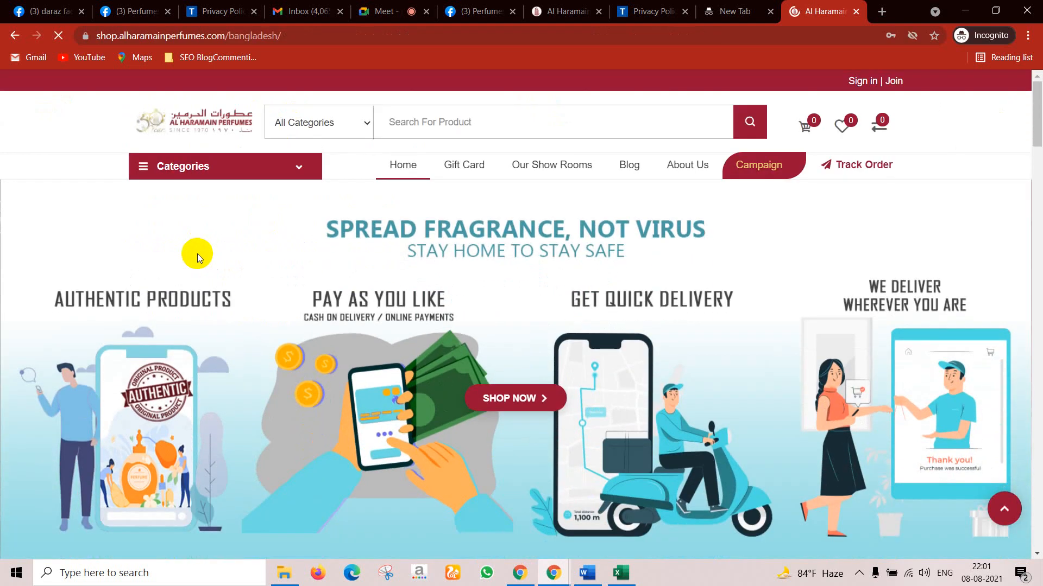
Step: Load the Al Haramain shop in another tab, close the duplicate, and start a blank tab
{"action": "left_click", "coordinate": [883, 10]}
{"action": "type", "text": "al"}
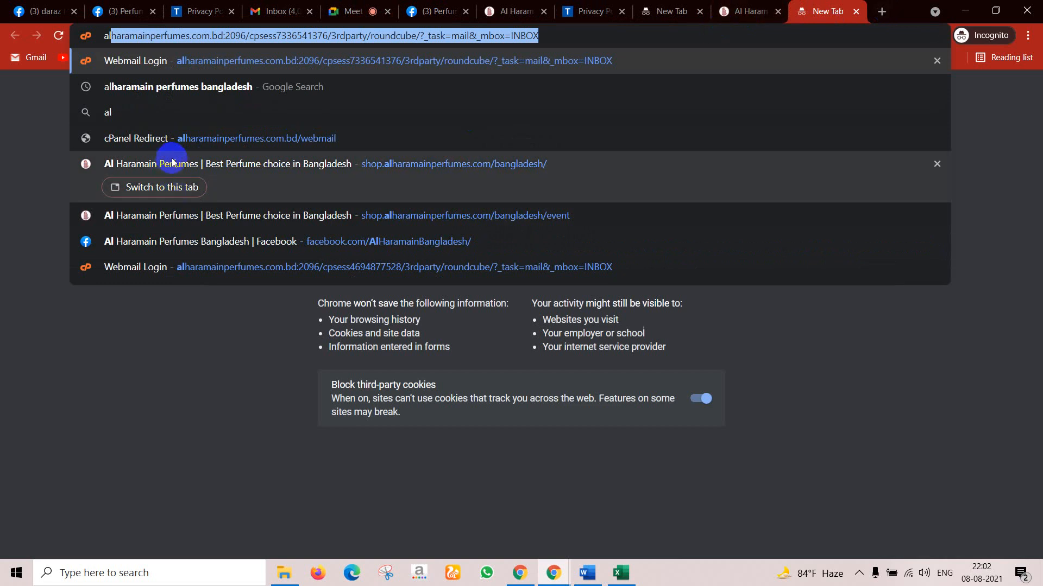
{"action": "left_click", "coordinate": [189, 164]}
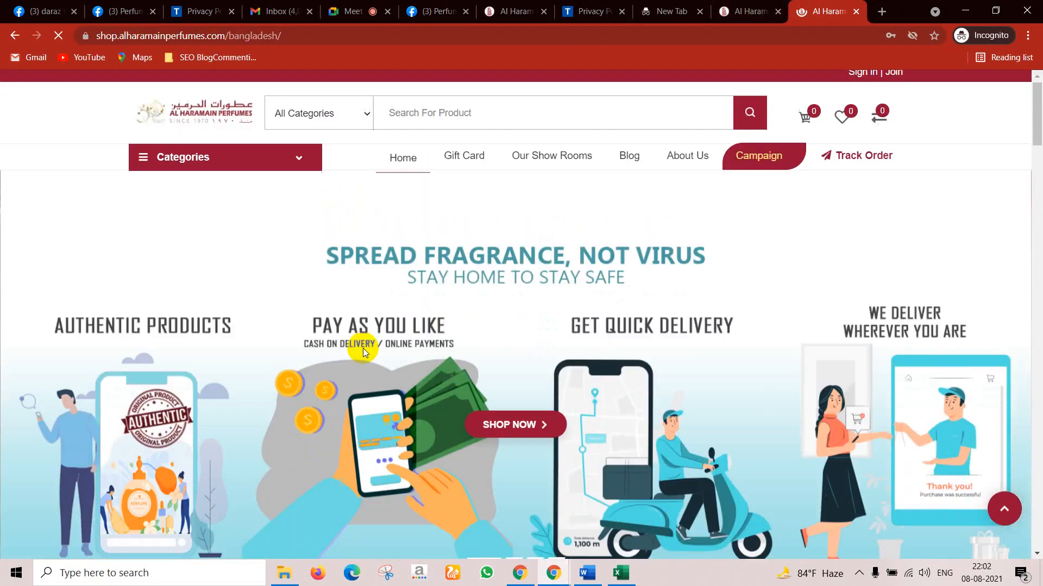
{"action": "scroll", "coordinate": [363, 348], "scroll_direction": "down", "scroll_amount": 4}
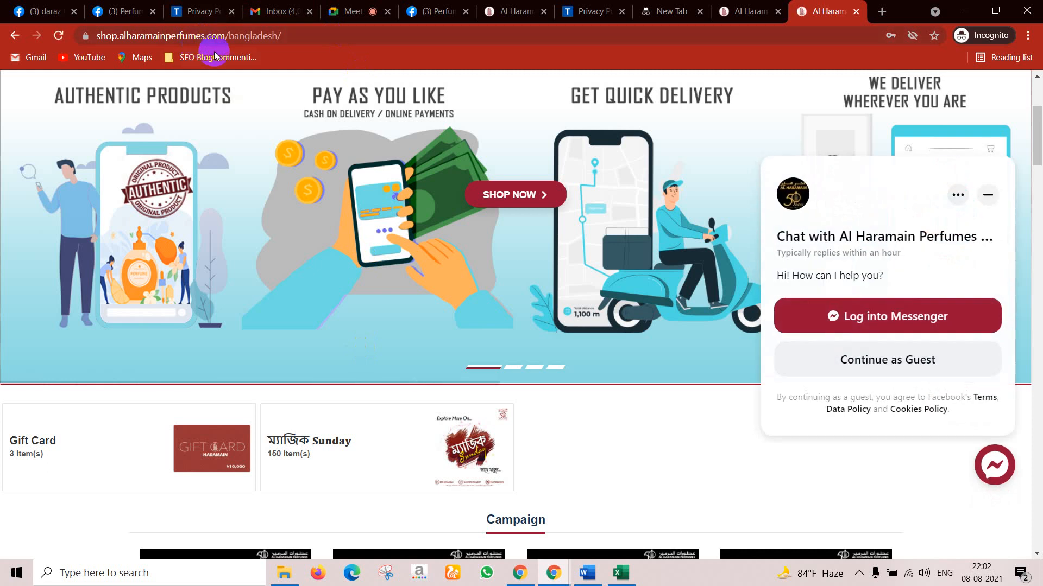
{"action": "left_click", "coordinate": [857, 12]}
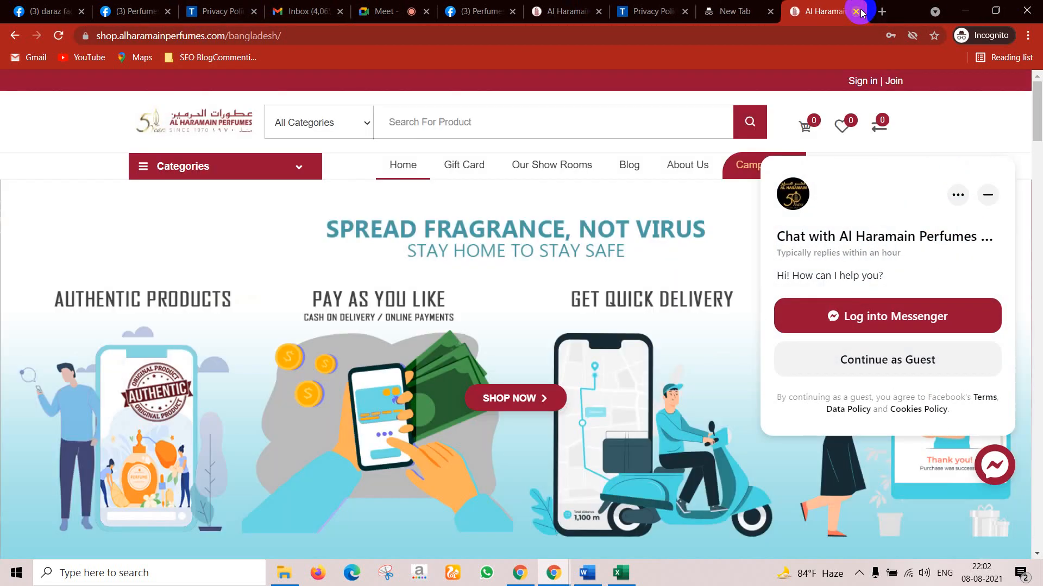
{"action": "left_click", "coordinate": [879, 12]}
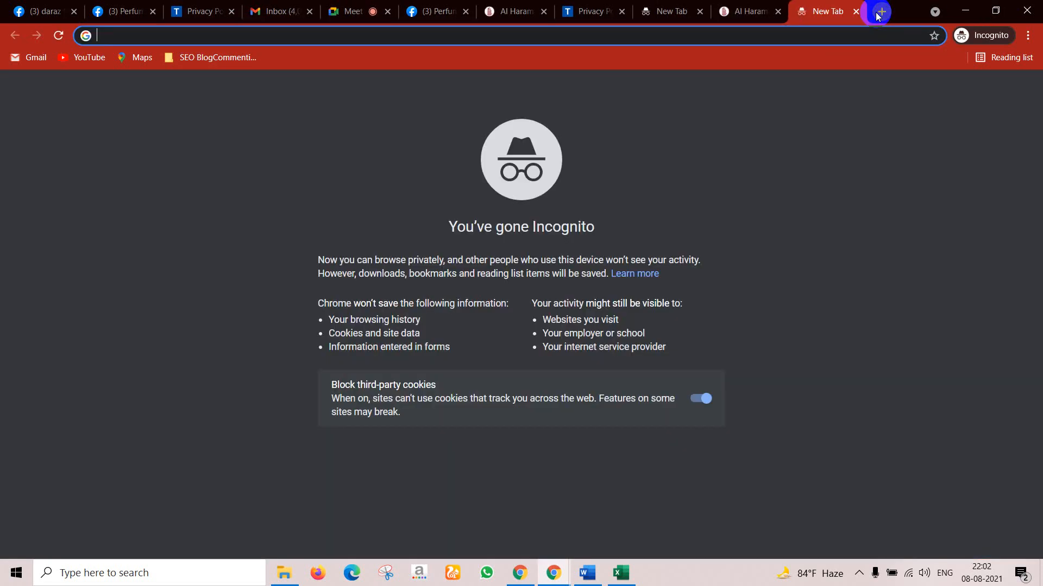
Step: Search Google for 'fb' and go to the Facebook home page
{"action": "type", "text": "fb"}
{"action": "key", "text": "Return"}
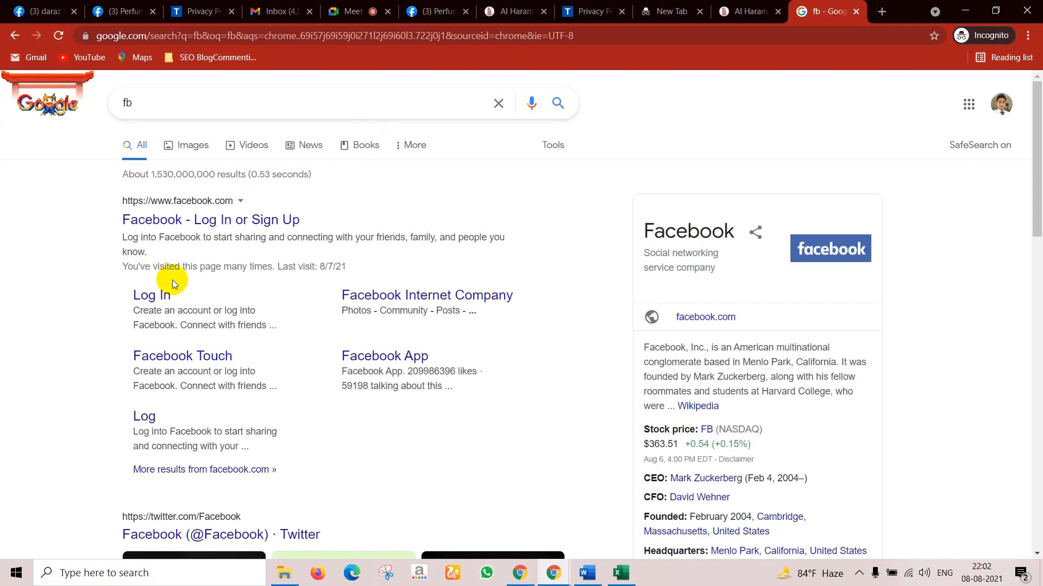
{"action": "left_click", "coordinate": [210, 222]}
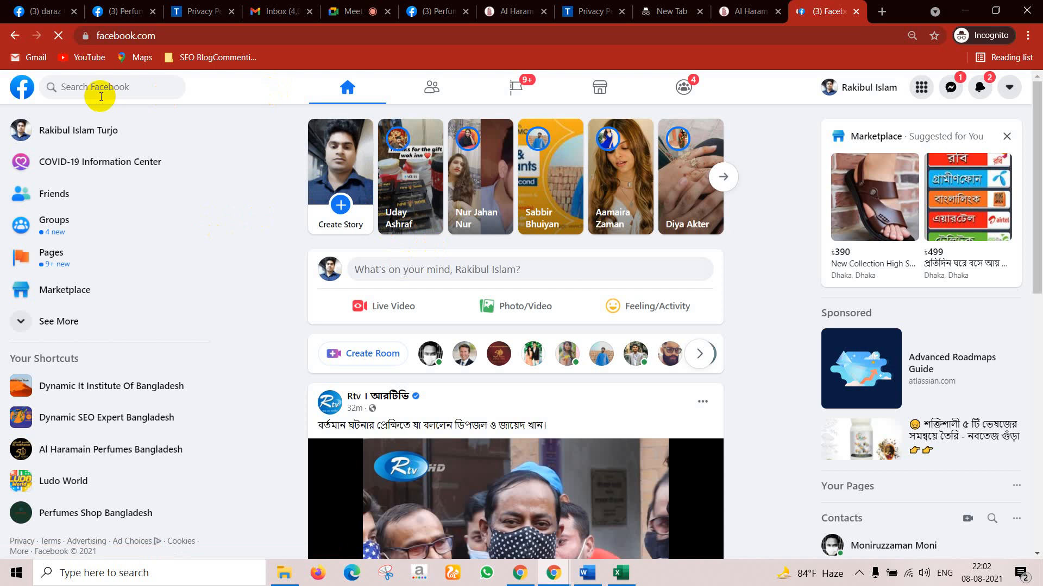
Step: Search Facebook for 'Al Haramain Perfumes Bangladesh' from the 'al' suggestions
{"action": "left_click", "coordinate": [100, 88]}
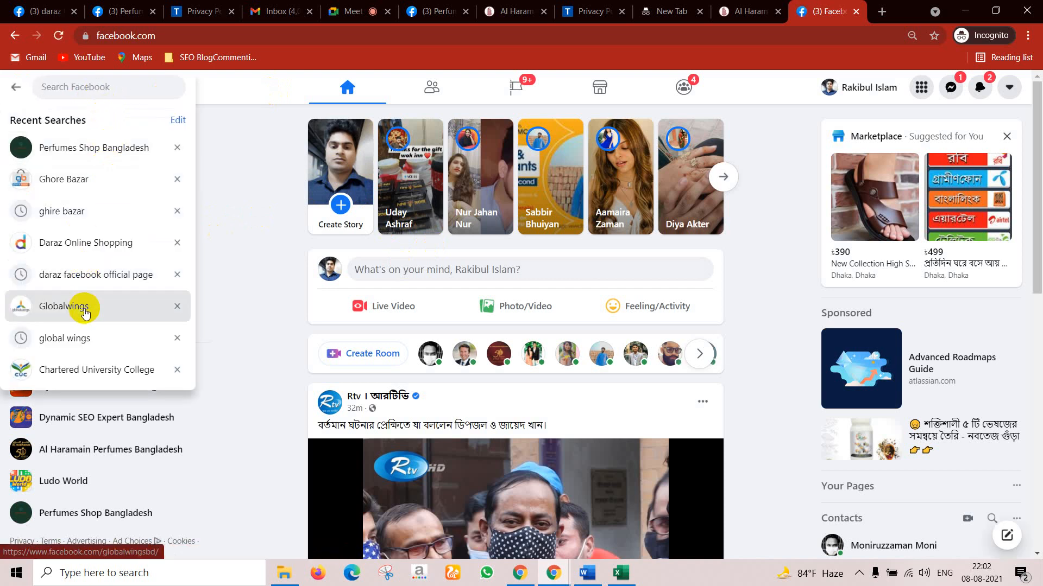
{"action": "type", "text": "al"}
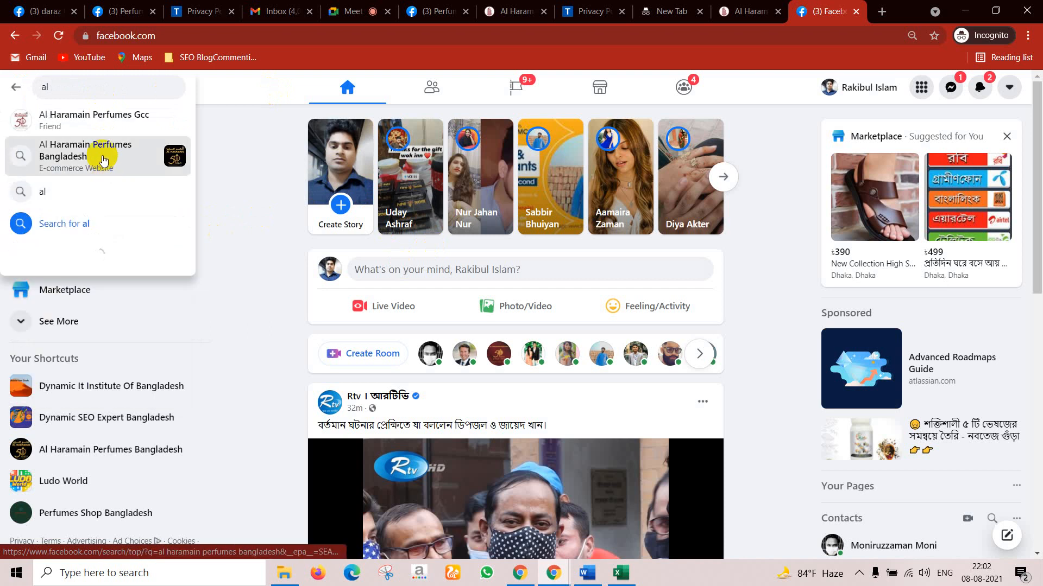
{"action": "left_click", "coordinate": [103, 159]}
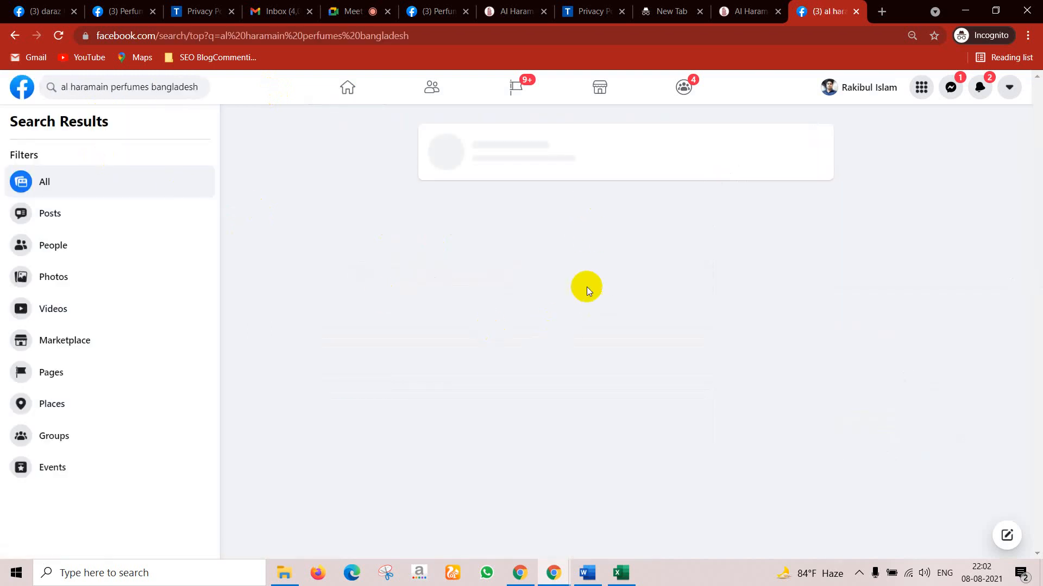
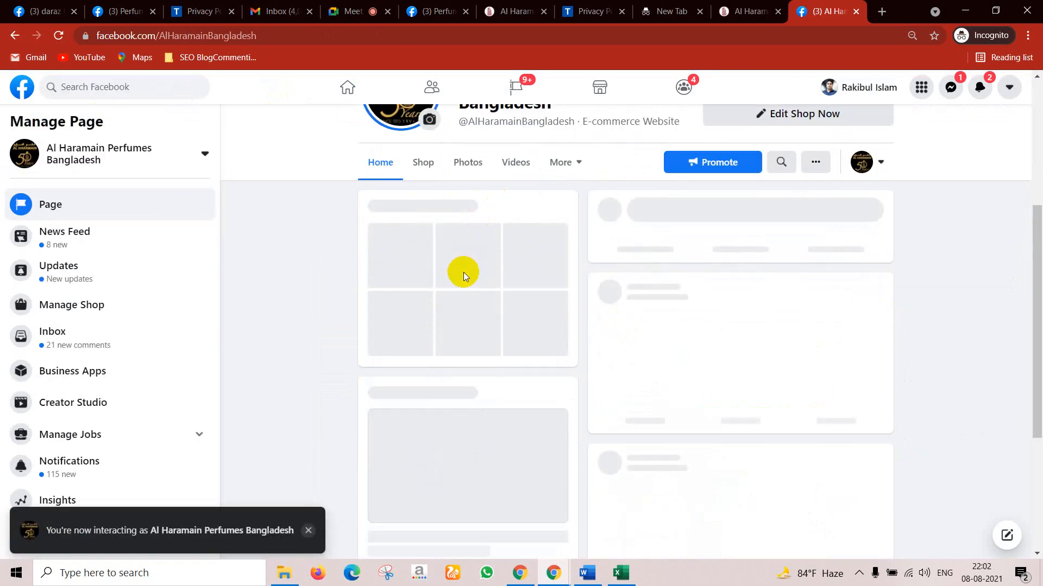
Step: Scroll to the pinned Magic Sunday offer post and expand its full text
{"action": "scroll", "coordinate": [465, 278], "scroll_direction": "up", "scroll_amount": 4}
{"action": "scroll", "coordinate": [484, 334], "scroll_direction": "down", "scroll_amount": 3}
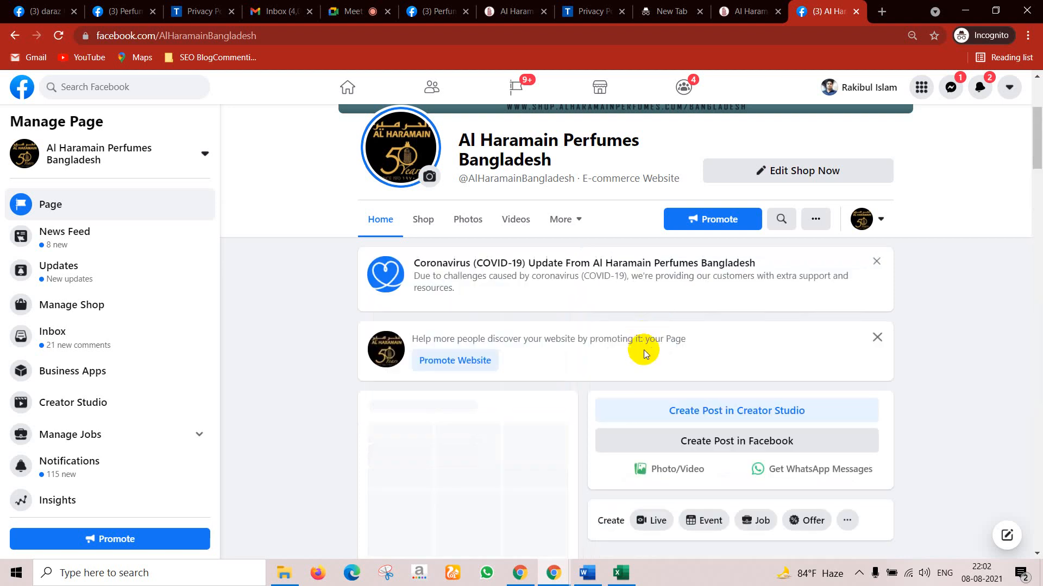
{"action": "scroll", "coordinate": [644, 347], "scroll_direction": "down", "scroll_amount": 3}
{"action": "scroll", "coordinate": [422, 304], "scroll_direction": "up", "scroll_amount": 4}
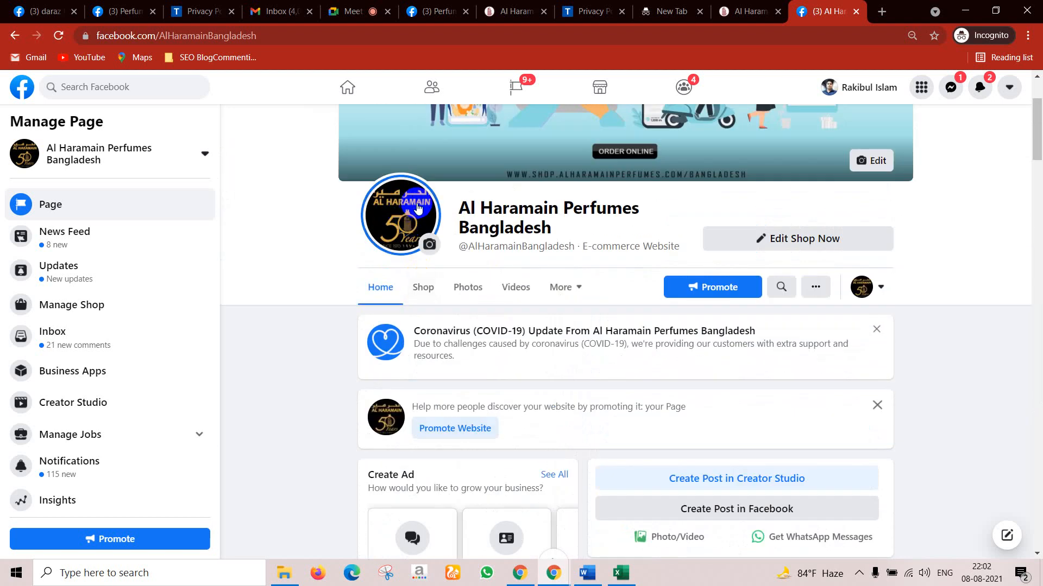
{"action": "scroll", "coordinate": [770, 392], "scroll_direction": "down", "scroll_amount": 5}
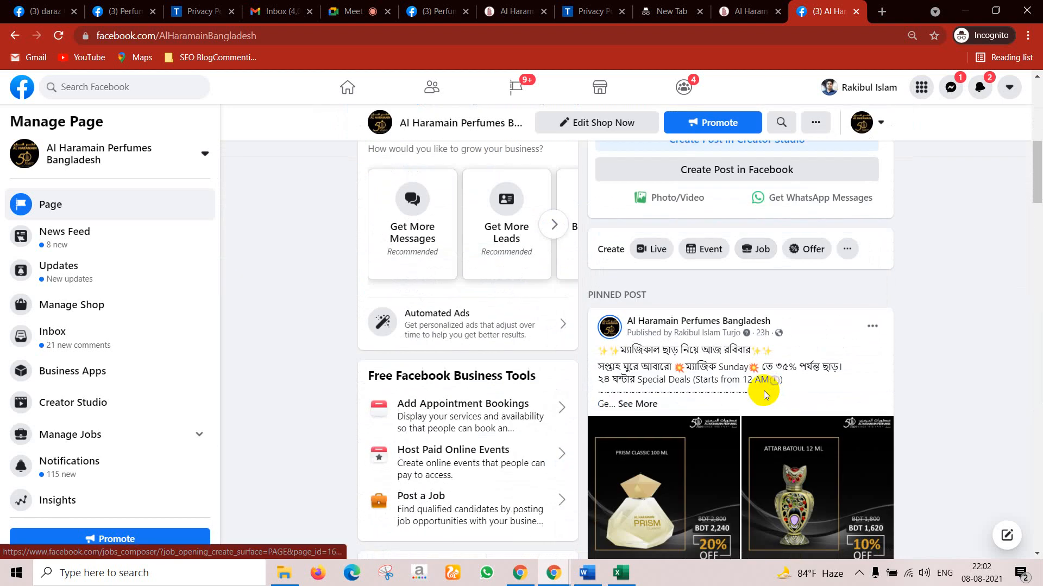
{"action": "left_click", "coordinate": [640, 403]}
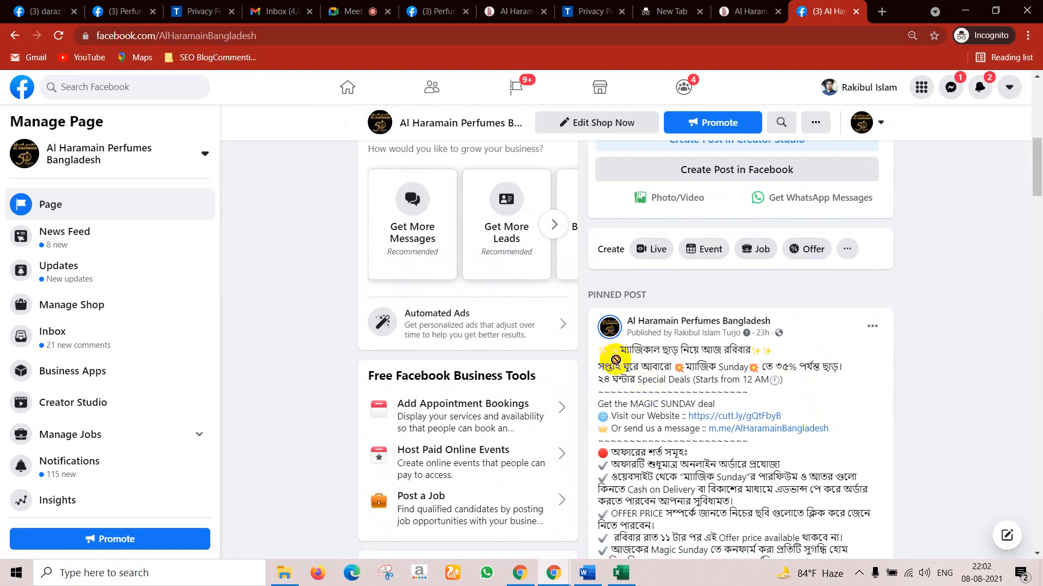
Step: Select the whole Magic Sunday offer text and copy it
{"action": "left_click_drag", "start_coordinate": [595, 348], "coordinate": [842, 414]}
{"action": "scroll", "coordinate": [679, 412], "scroll_direction": "down", "scroll_amount": 1}
{"action": "scroll", "coordinate": [722, 481], "scroll_direction": "down", "scroll_amount": 2}
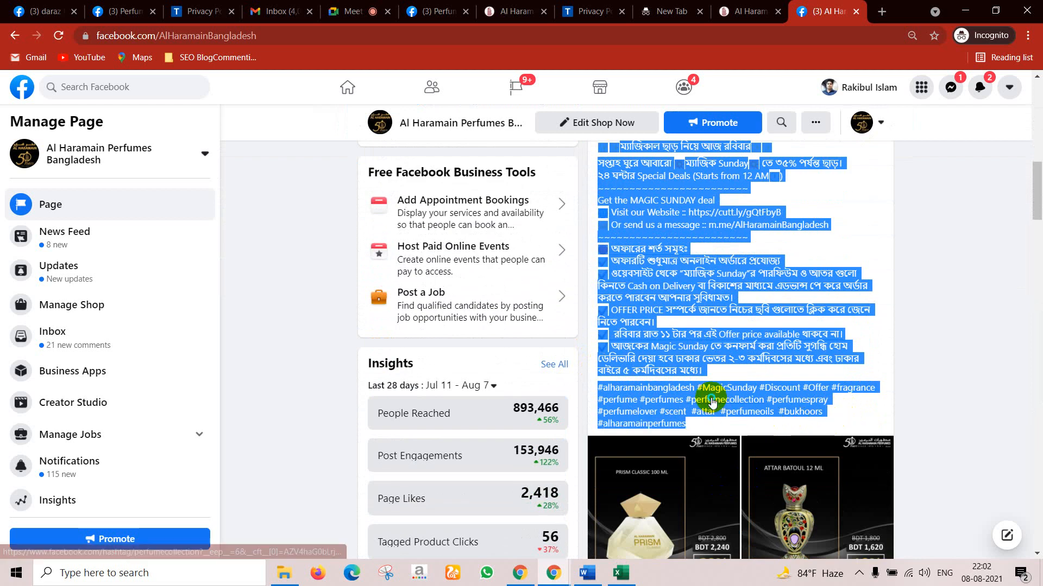
{"action": "right_click", "coordinate": [693, 402]}
{"action": "left_click", "coordinate": [724, 315]}
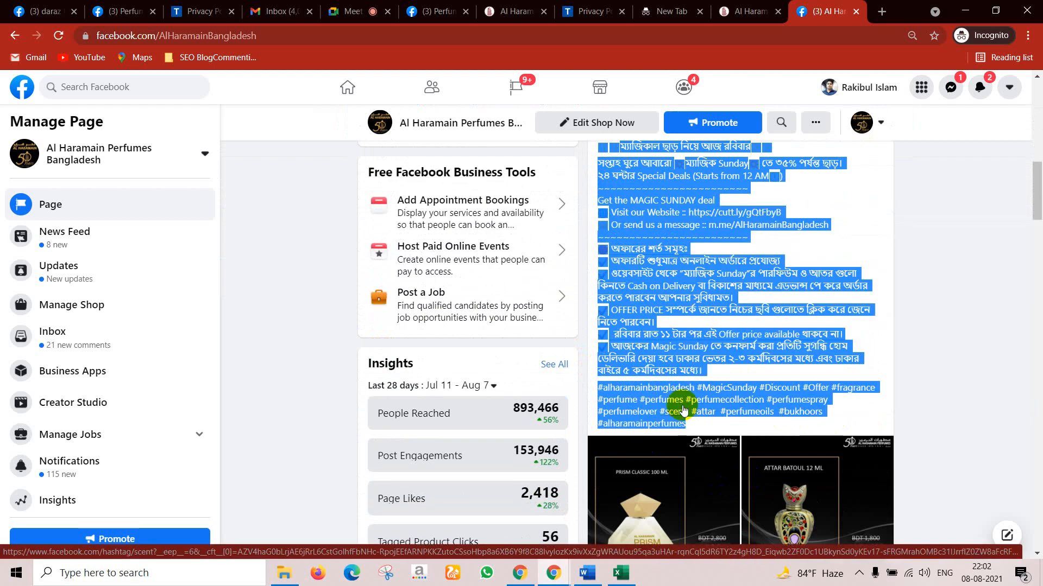
{"action": "left_click", "coordinate": [934, 402]}
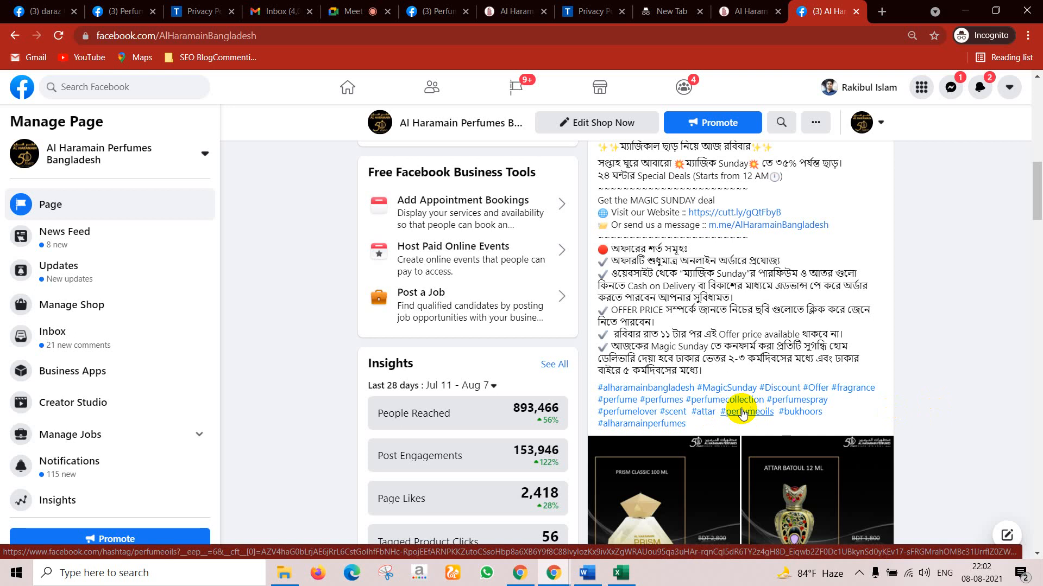
Step: Switch to the TermsFeed privacy policy tab
{"action": "scroll", "coordinate": [785, 401], "scroll_direction": "up", "scroll_amount": 4}
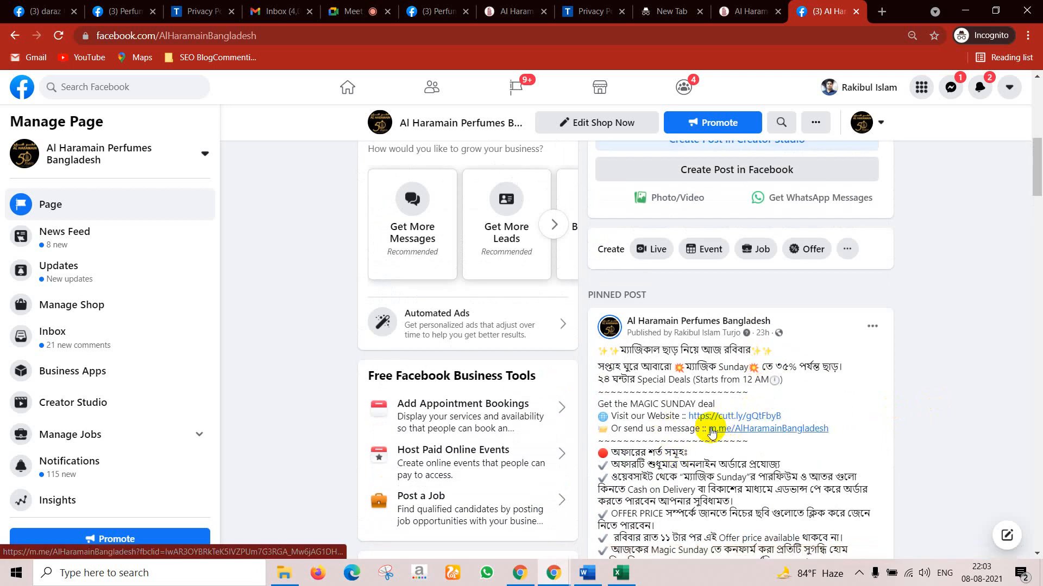
{"action": "scroll", "coordinate": [792, 429], "scroll_direction": "down", "scroll_amount": 1}
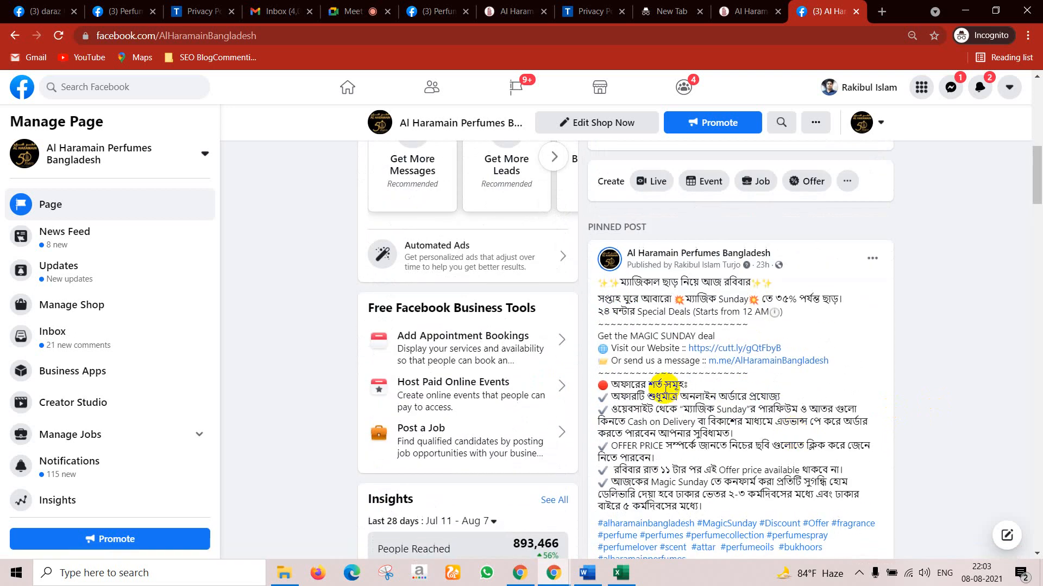
{"action": "scroll", "coordinate": [750, 355], "scroll_direction": "up", "scroll_amount": 2}
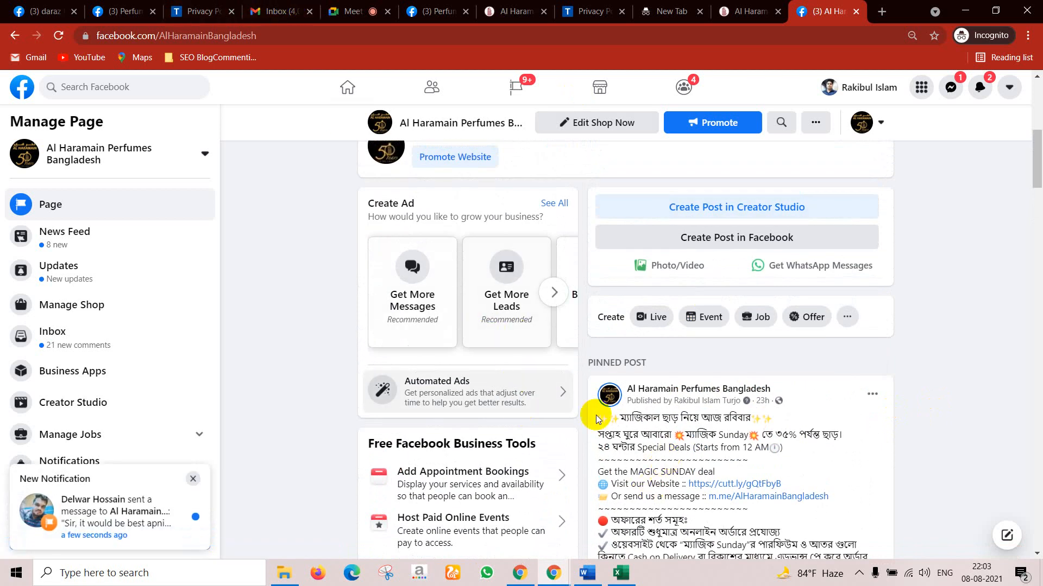
{"action": "left_click", "coordinate": [204, 9]}
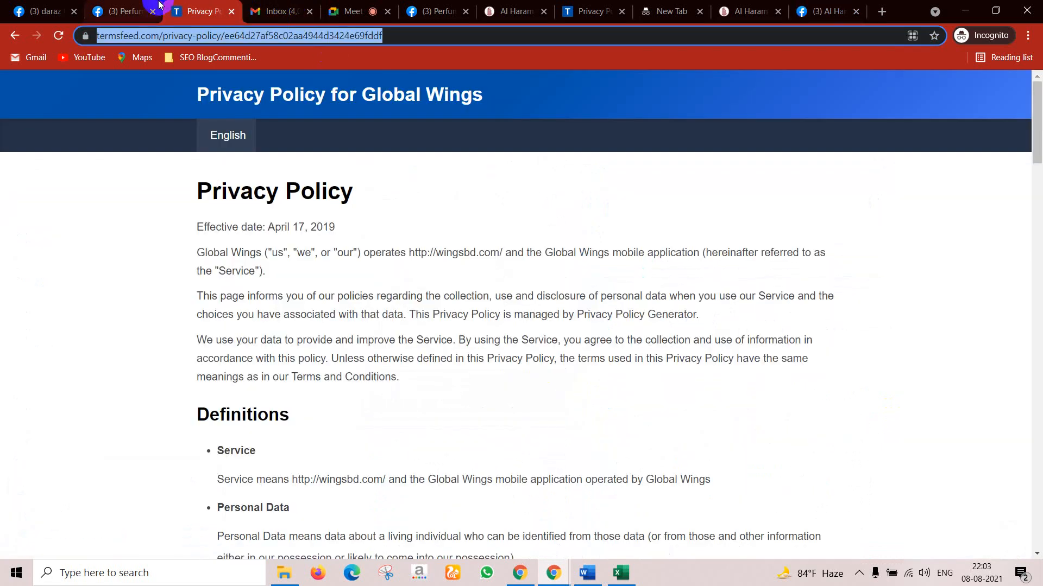
Step: Start a new Perfumes Shop Bangladesh post and paste in the Magic Sunday offer text
{"action": "left_click", "coordinate": [160, 6]}
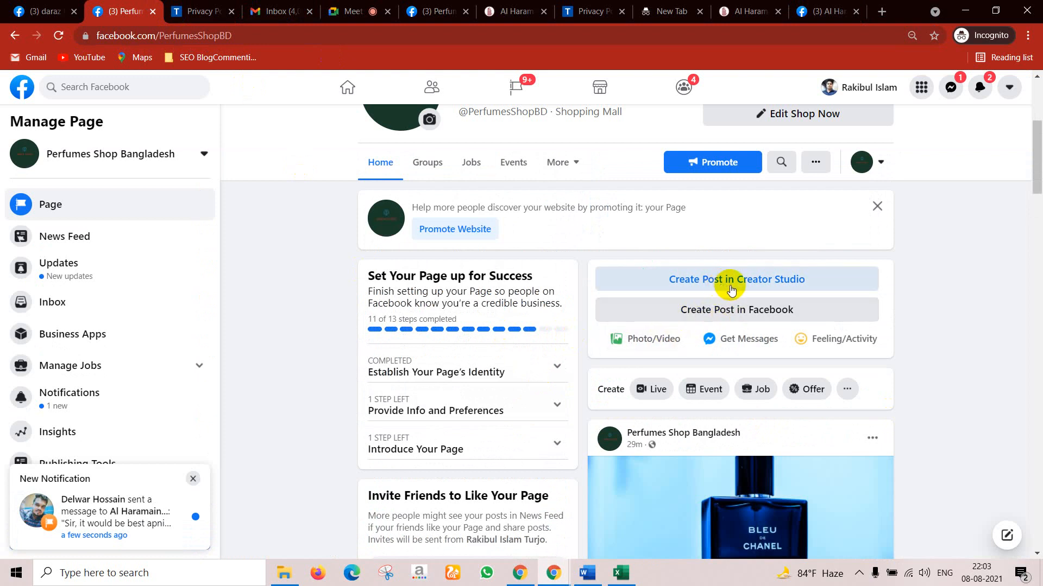
{"action": "left_click", "coordinate": [717, 318]}
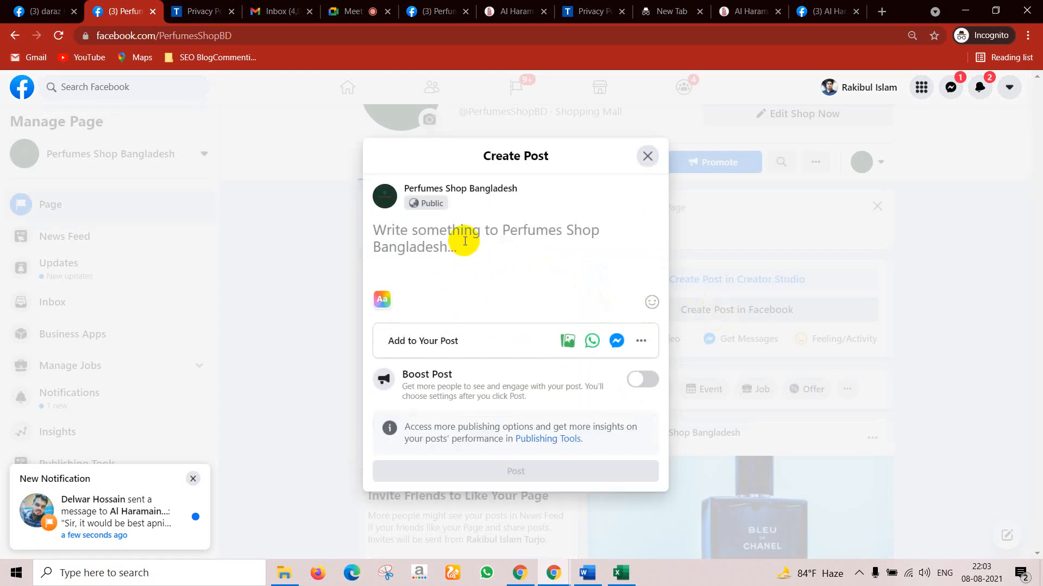
{"action": "key", "text": "ctrl+v"}
Step: Remove the image and link previews, then choose photos from the computer
{"action": "scroll", "coordinate": [531, 291], "scroll_direction": "up", "scroll_amount": 3}
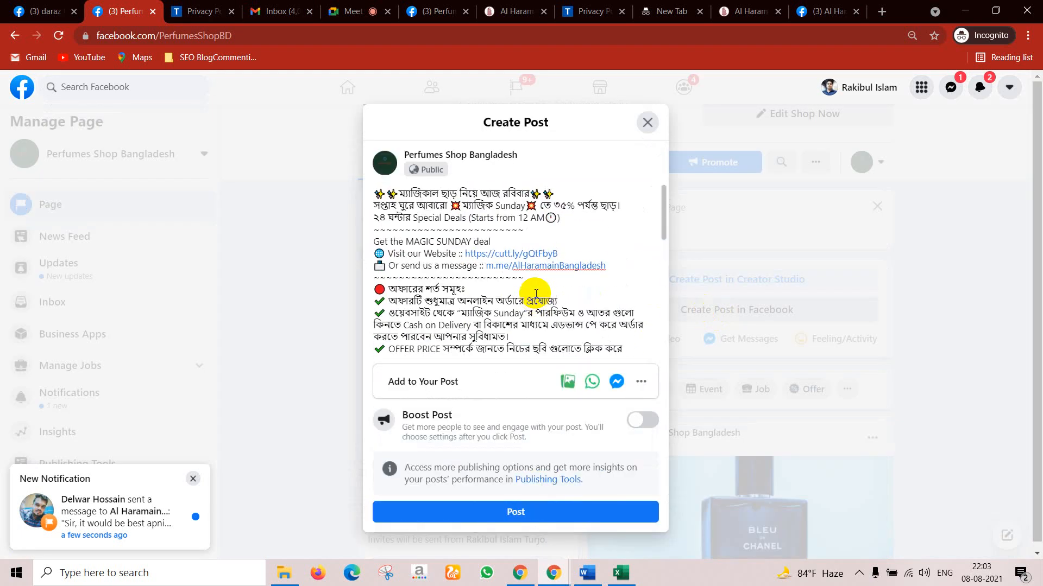
{"action": "scroll", "coordinate": [534, 249], "scroll_direction": "down", "scroll_amount": 8}
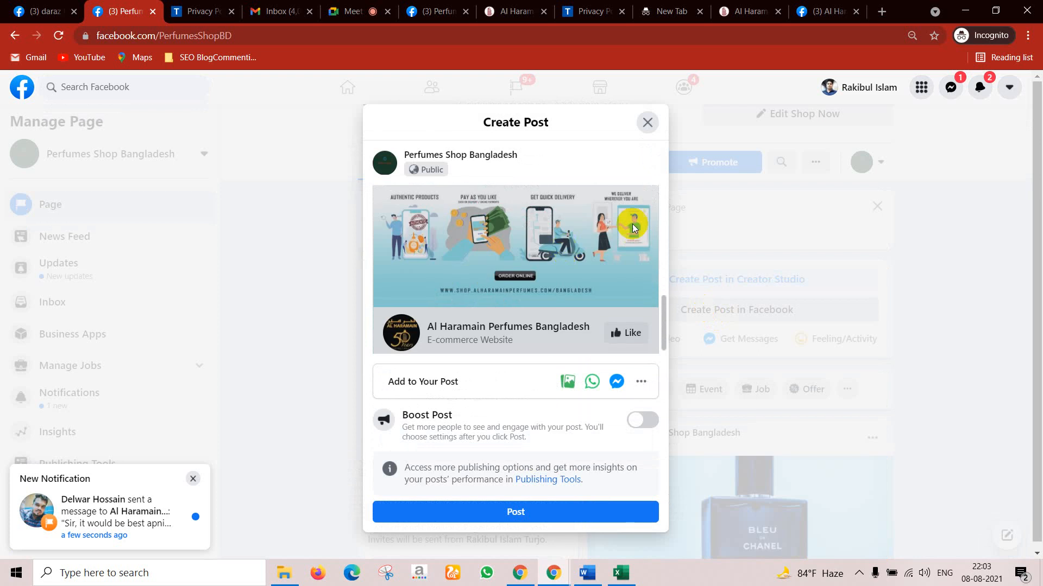
{"action": "scroll", "coordinate": [638, 239], "scroll_direction": "up", "scroll_amount": 8}
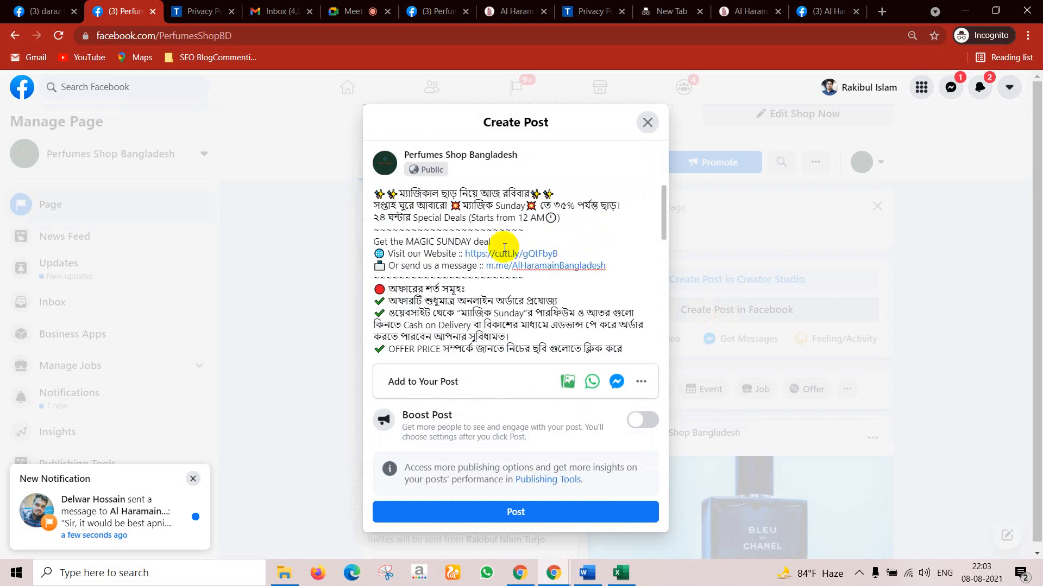
{"action": "scroll", "coordinate": [570, 287], "scroll_direction": "down", "scroll_amount": 8}
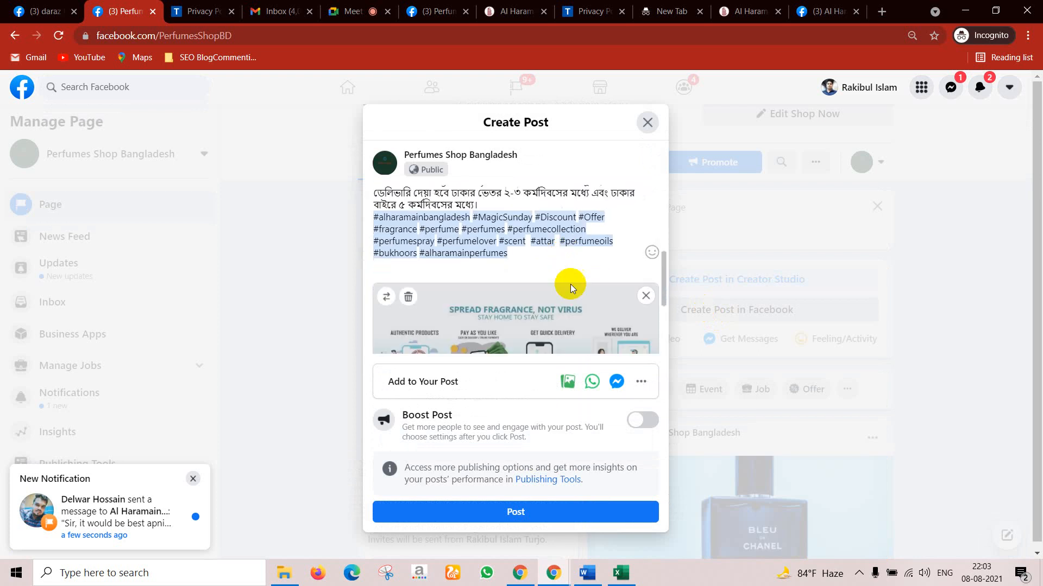
{"action": "left_click", "coordinate": [645, 295]}
{"action": "left_click", "coordinate": [646, 297]}
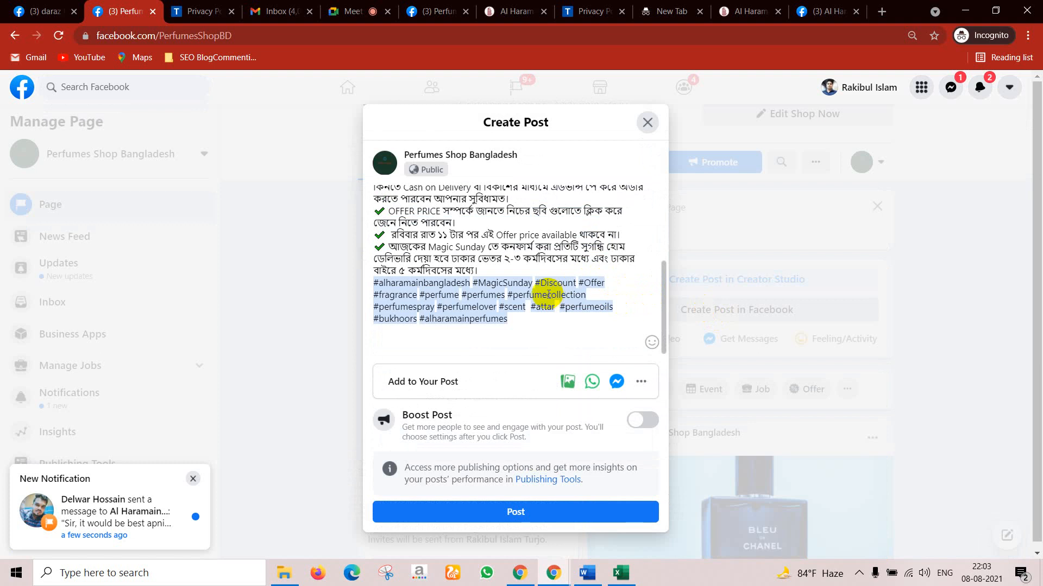
{"action": "left_click", "coordinate": [568, 386]}
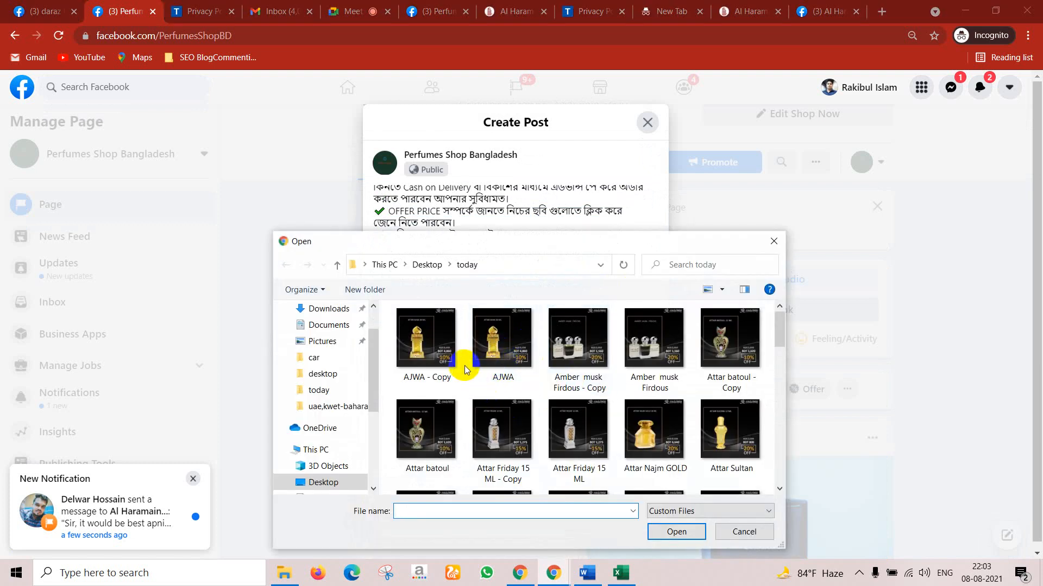
Step: Select the Bukhoor Oudh Super, Bukhoor Bangkok, Attar batoul and Belle Rouge Spray 75 ML images
{"action": "scroll", "coordinate": [575, 395], "scroll_direction": "down", "scroll_amount": 1}
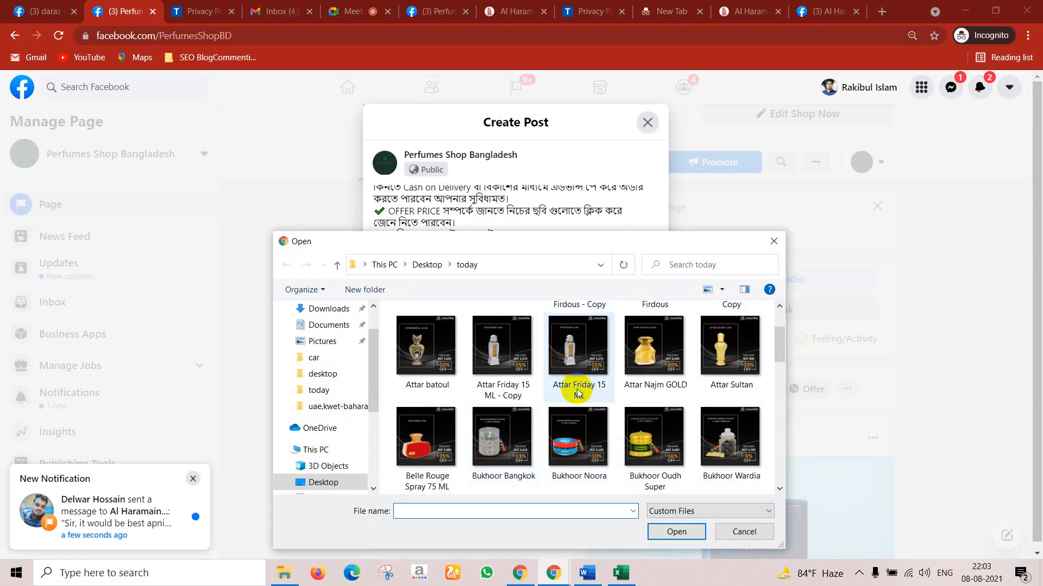
{"action": "left_click", "coordinate": [639, 456]}
{"action": "left_click", "coordinate": [500, 441], "text": "ctrl"}
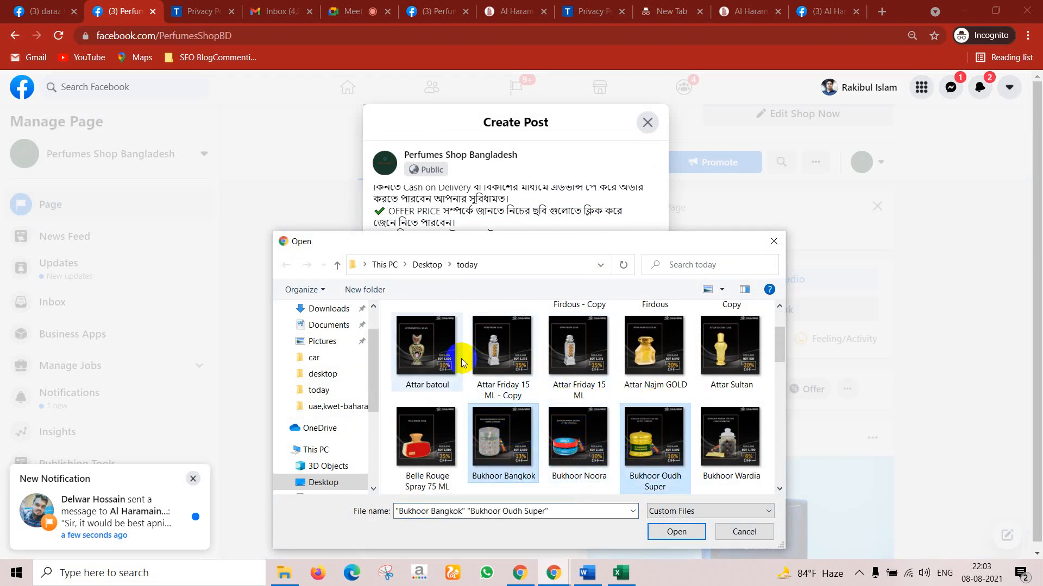
{"action": "left_click", "coordinate": [434, 350], "text": "ctrl"}
{"action": "left_click", "coordinate": [426, 440], "text": "ctrl"}
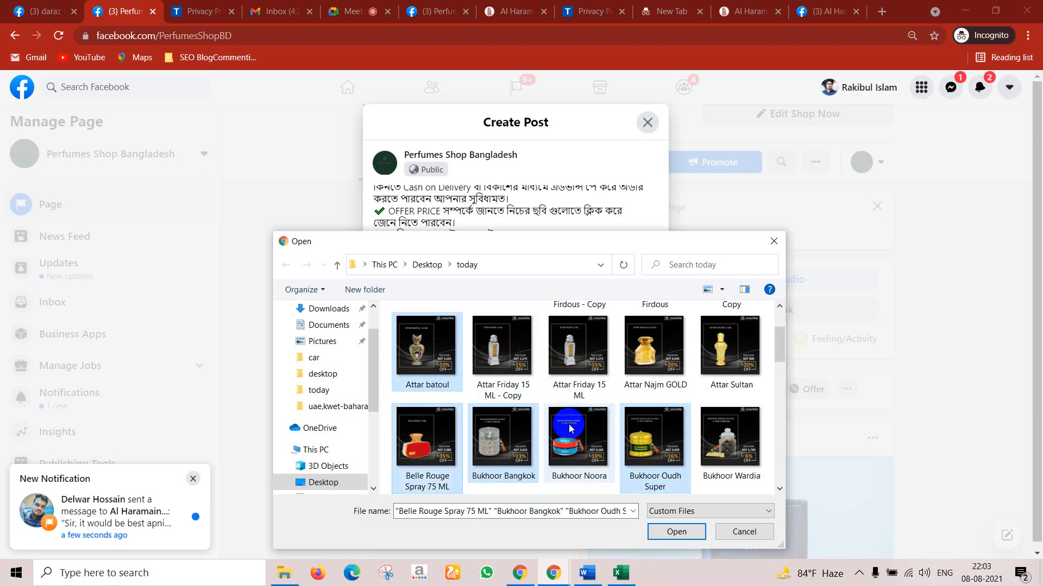
Step: Add L'Aventure Knight, Prism Classic 100 ML, Solitaire and Tanasuk images and attach them
{"action": "scroll", "coordinate": [689, 388], "scroll_direction": "down", "scroll_amount": 5}
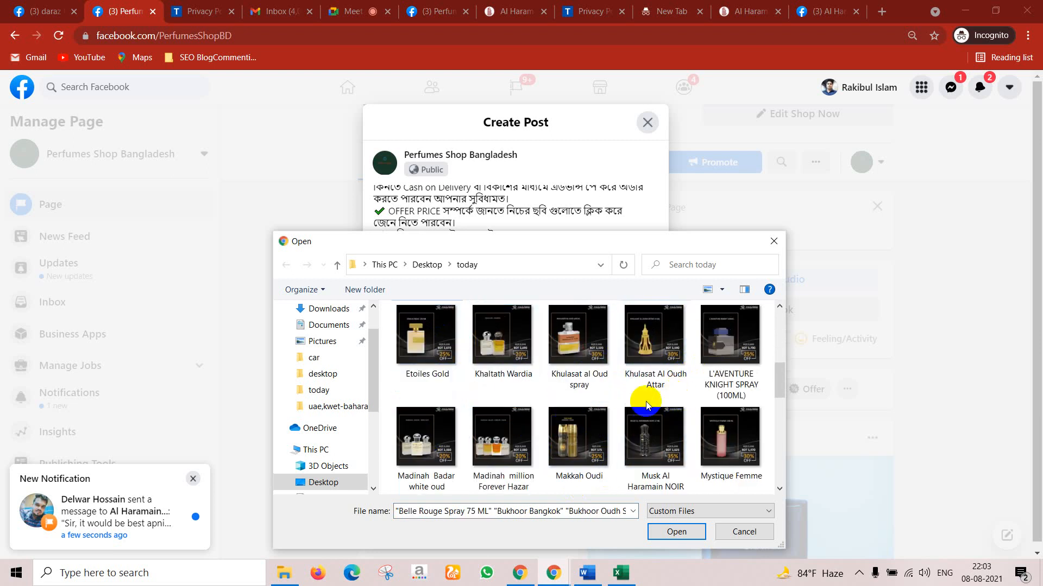
{"action": "left_click", "coordinate": [721, 350], "text": "ctrl"}
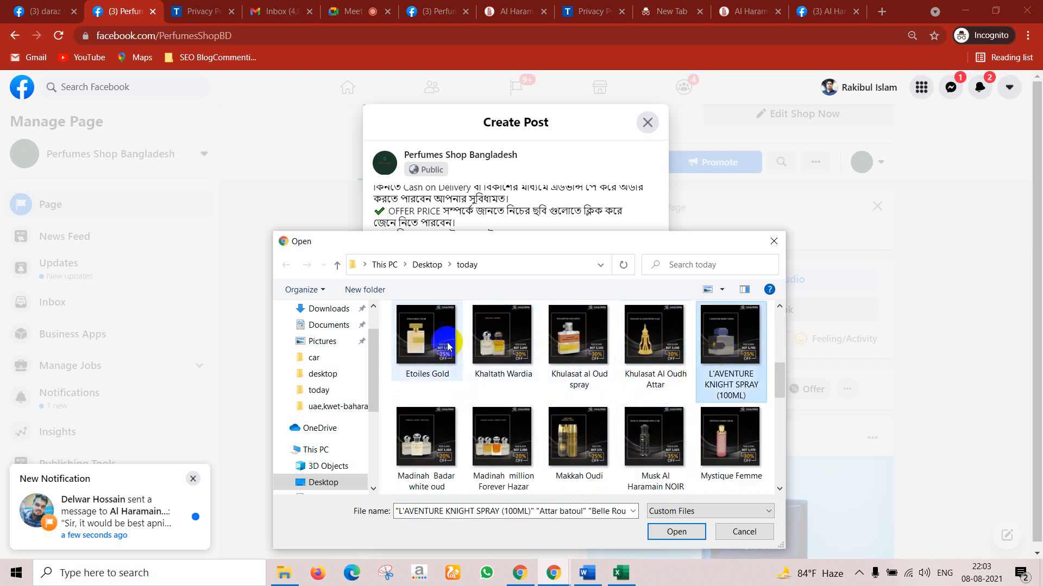
{"action": "scroll", "coordinate": [474, 425], "scroll_direction": "down", "scroll_amount": 2}
{"action": "scroll", "coordinate": [577, 442], "scroll_direction": "down", "scroll_amount": 2}
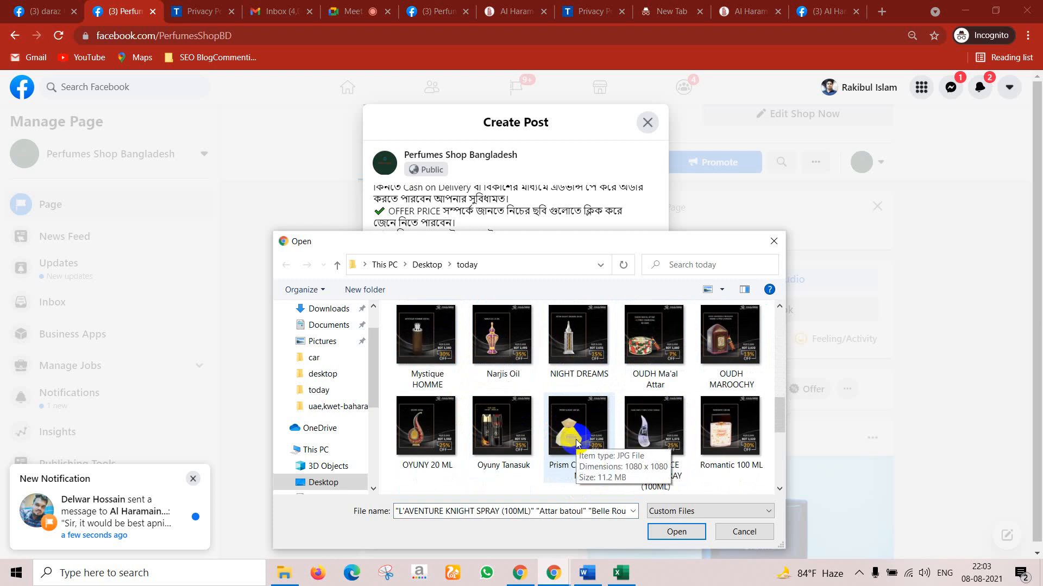
{"action": "left_click", "coordinate": [584, 437], "text": "ctrl"}
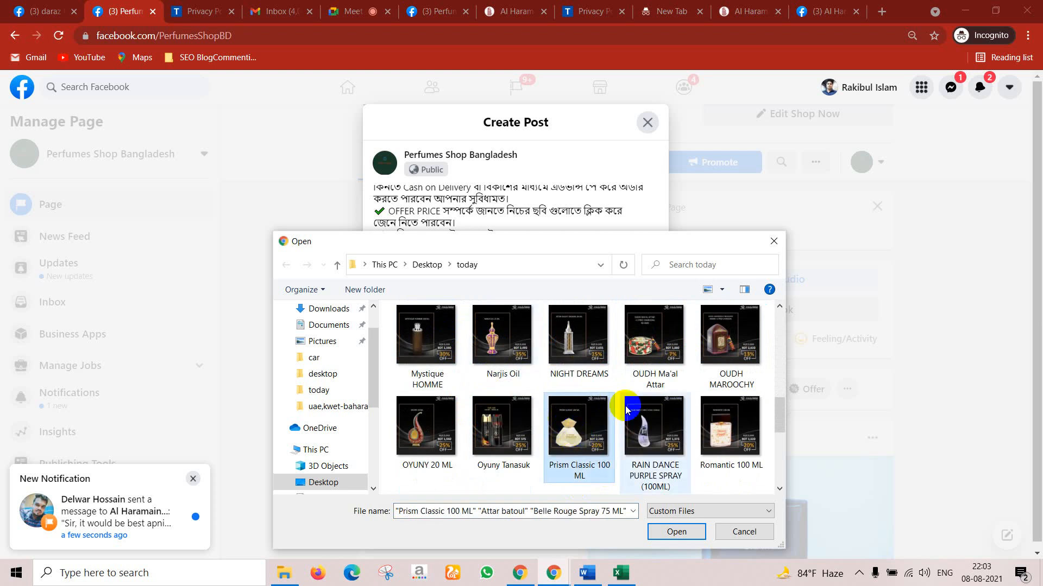
{"action": "scroll", "coordinate": [630, 421], "scroll_direction": "down", "scroll_amount": 1}
{"action": "scroll", "coordinate": [630, 420], "scroll_direction": "down", "scroll_amount": 1}
{"action": "scroll", "coordinate": [601, 423], "scroll_direction": "down", "scroll_amount": 1}
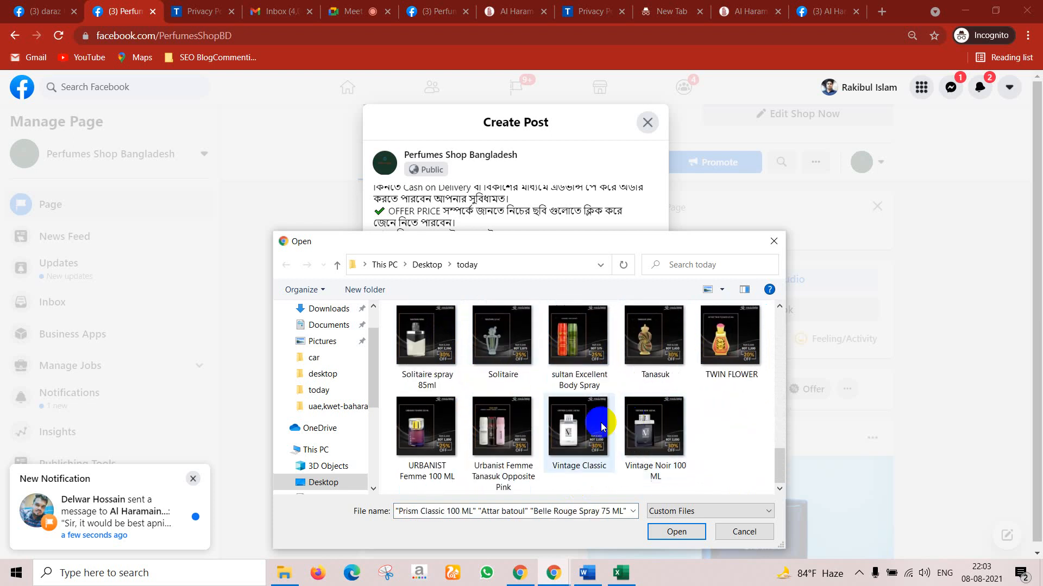
{"action": "left_click", "coordinate": [429, 333], "text": "ctrl"}
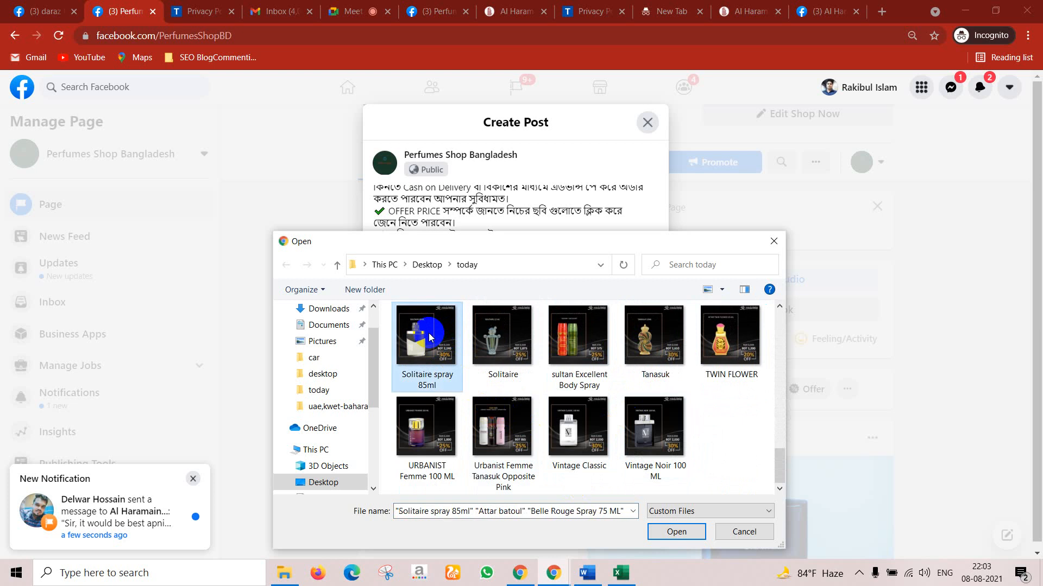
{"action": "left_click", "coordinate": [686, 351], "text": "ctrl"}
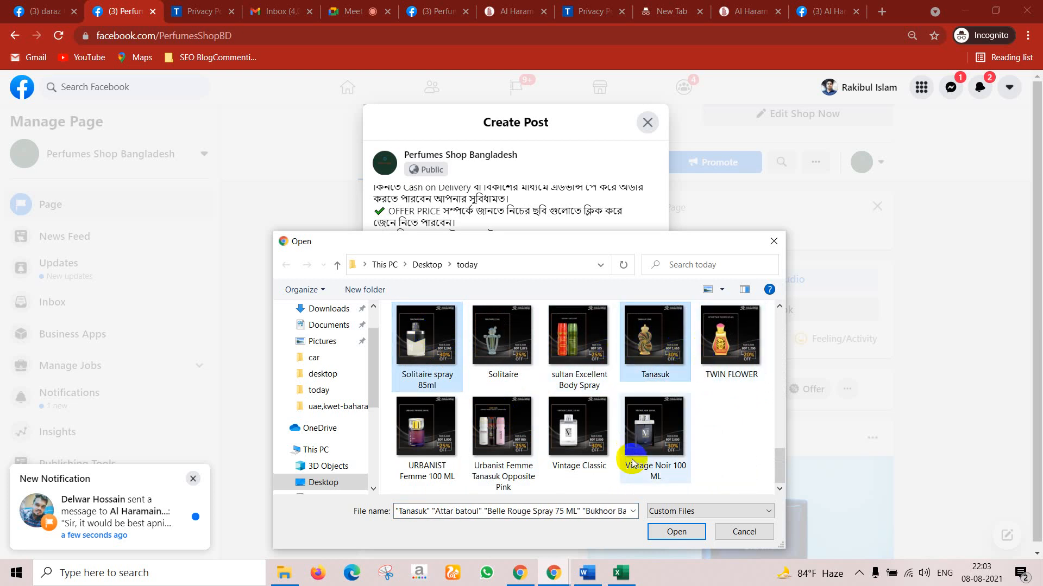
{"action": "left_click", "coordinate": [679, 535]}
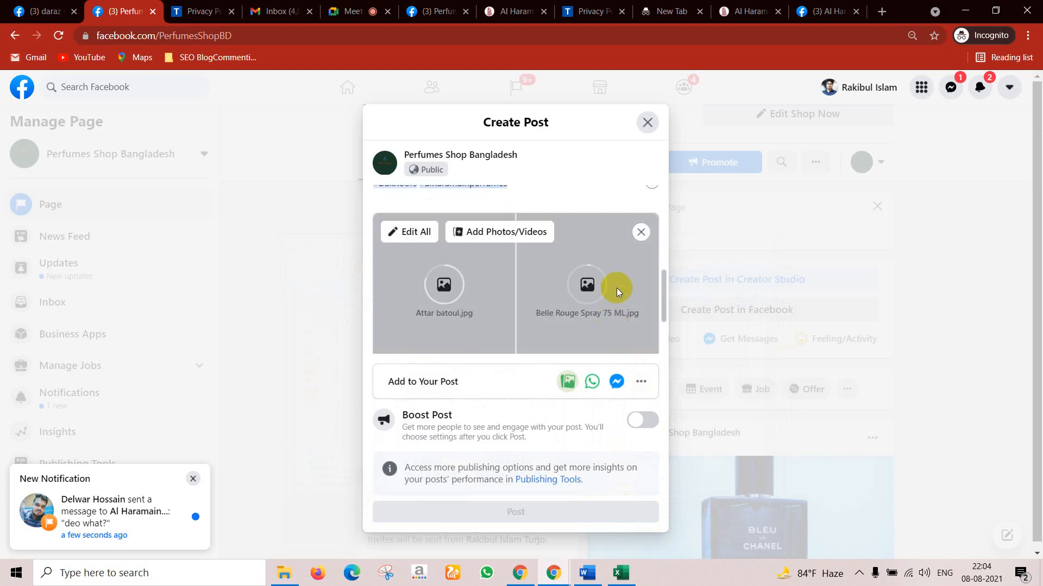
Step: Open the Photos/Videos editor for all the attached perfume photos
{"action": "scroll", "coordinate": [568, 249], "scroll_direction": "up", "scroll_amount": 5}
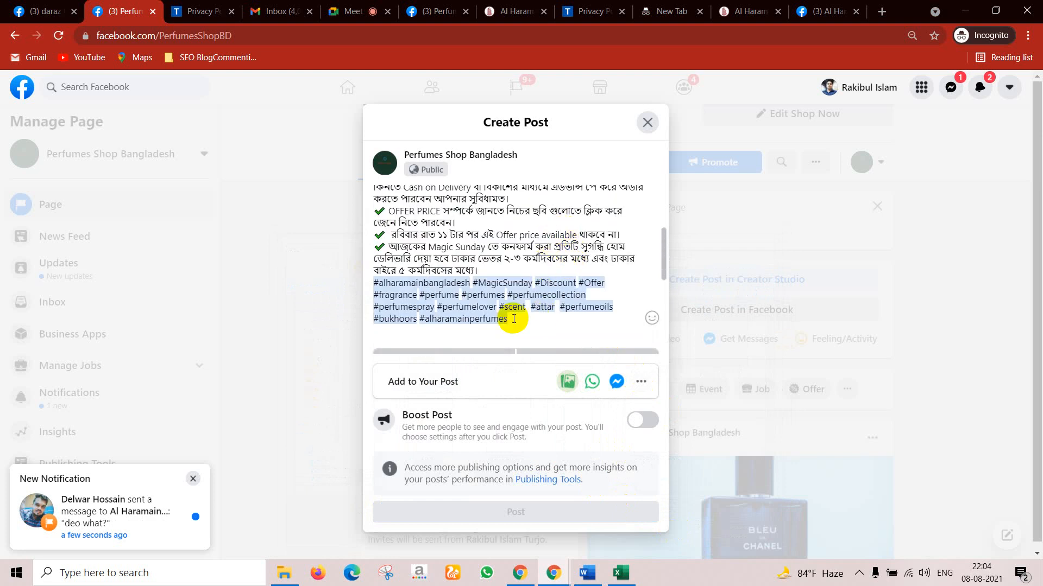
{"action": "scroll", "coordinate": [527, 324], "scroll_direction": "down", "scroll_amount": 3}
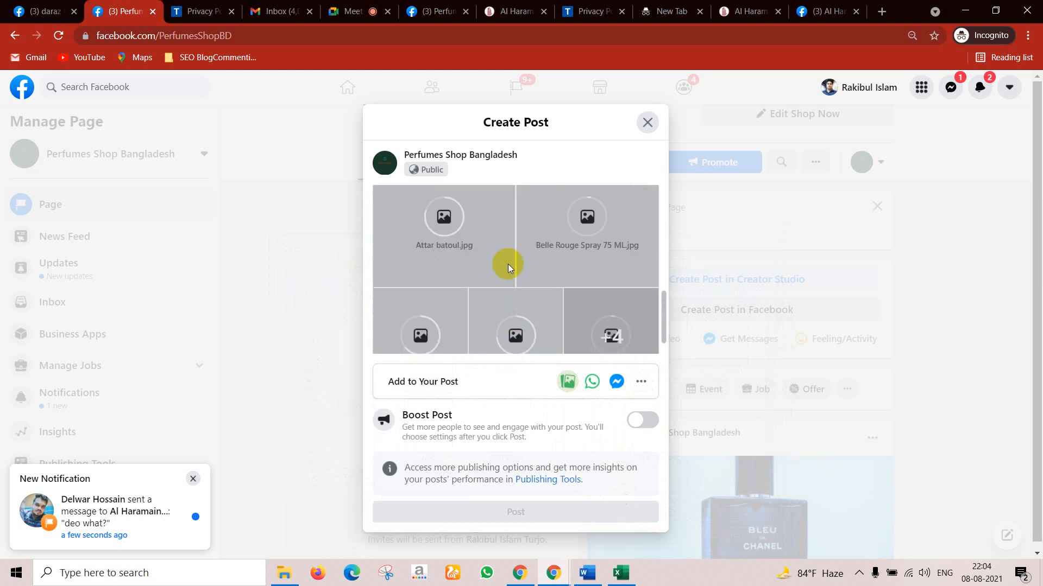
{"action": "scroll", "coordinate": [536, 322], "scroll_direction": "up", "scroll_amount": 1}
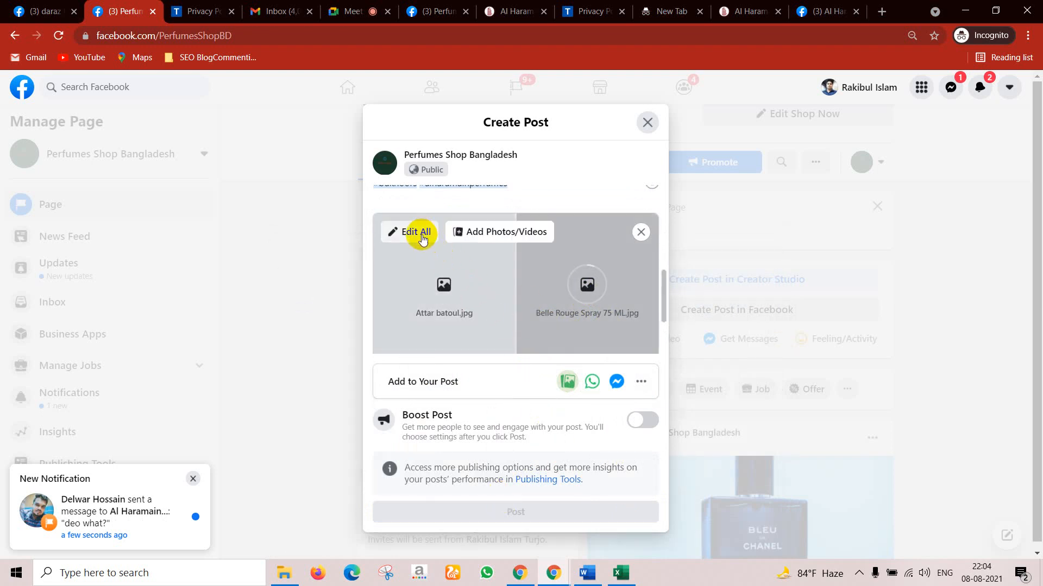
{"action": "scroll", "coordinate": [423, 239], "scroll_direction": "up", "scroll_amount": 1}
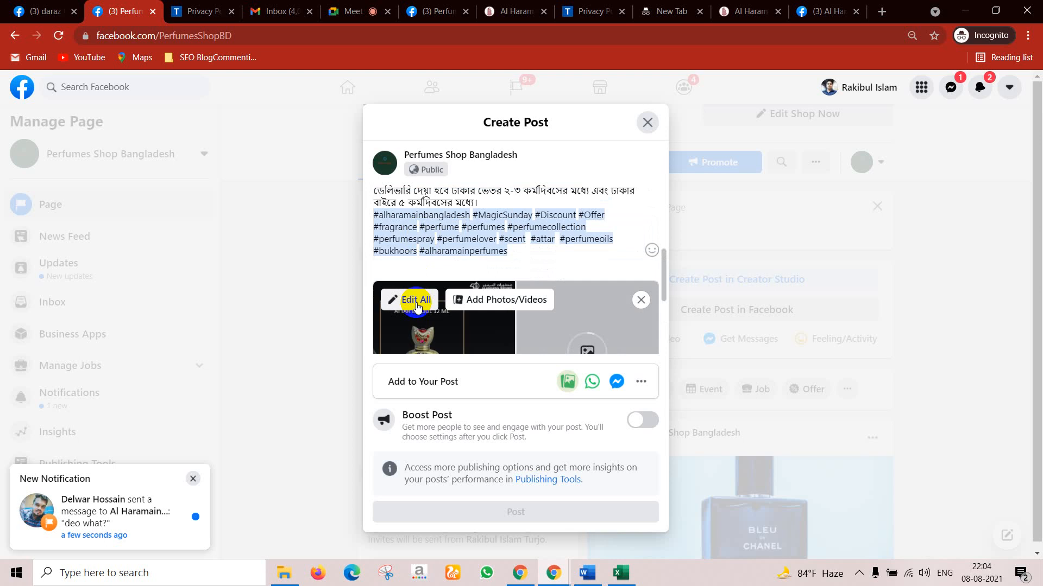
{"action": "scroll", "coordinate": [488, 305], "scroll_direction": "down", "scroll_amount": 3}
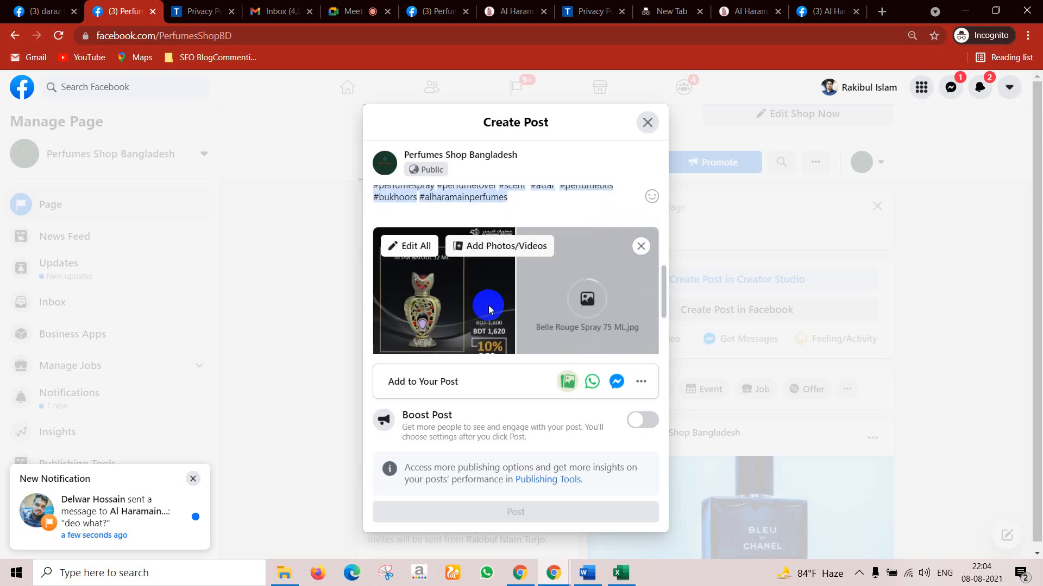
{"action": "left_click", "coordinate": [528, 339]}
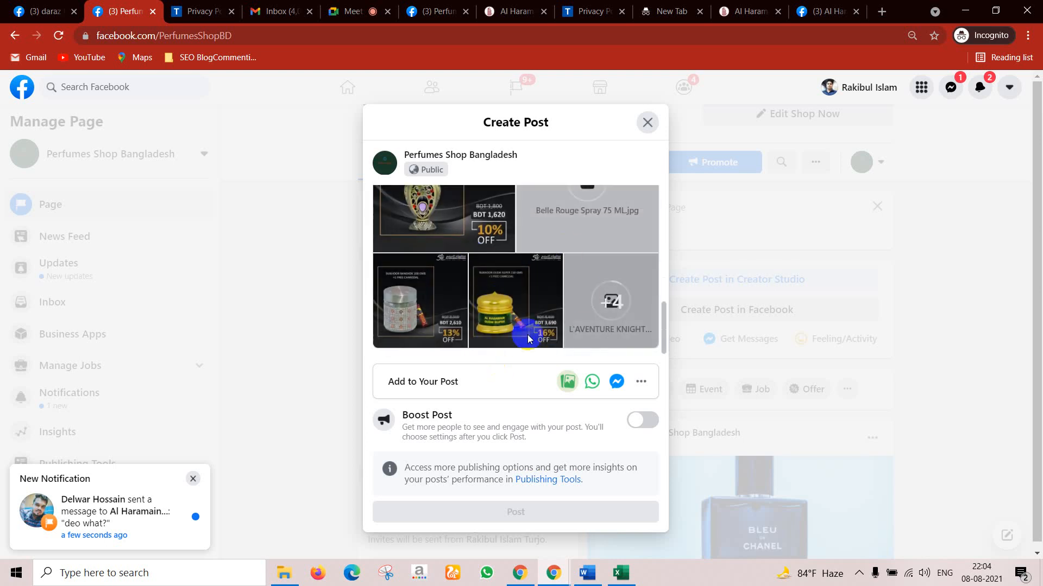
{"action": "scroll", "coordinate": [461, 283], "scroll_direction": "up", "scroll_amount": 2}
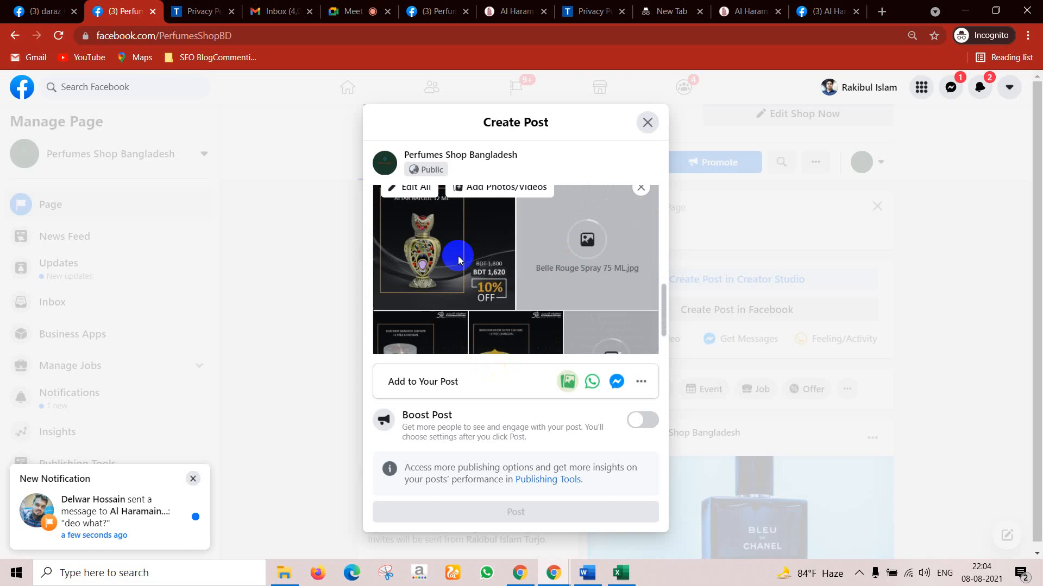
{"action": "left_click", "coordinate": [425, 200]}
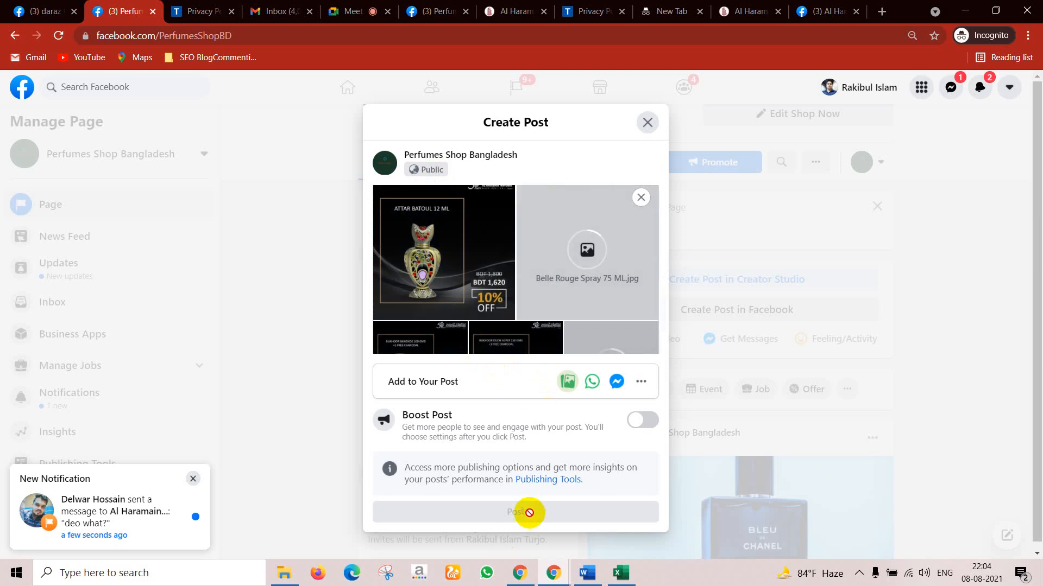
{"action": "left_click", "coordinate": [466, 232]}
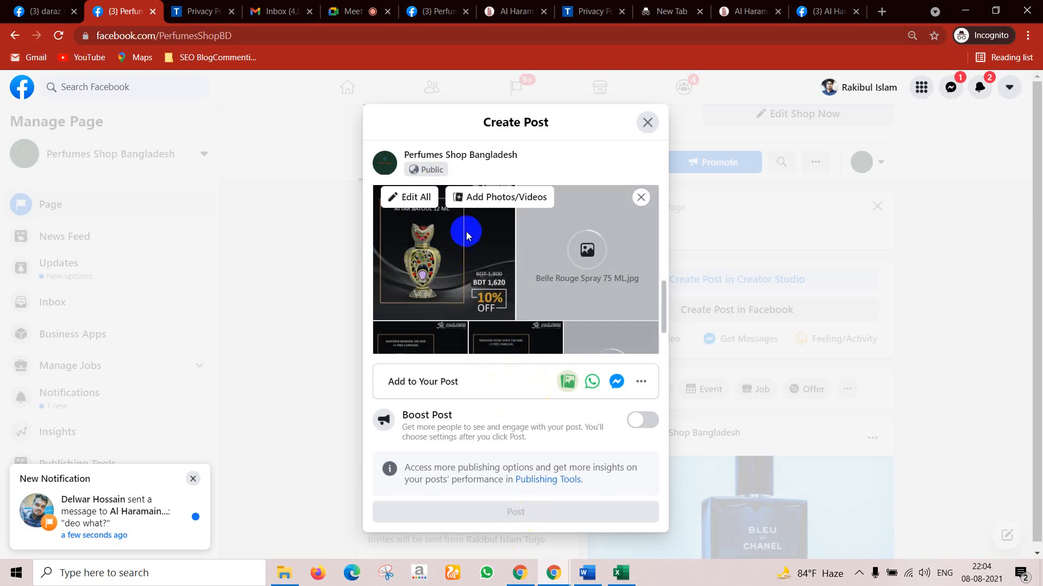
{"action": "left_click", "coordinate": [422, 198]}
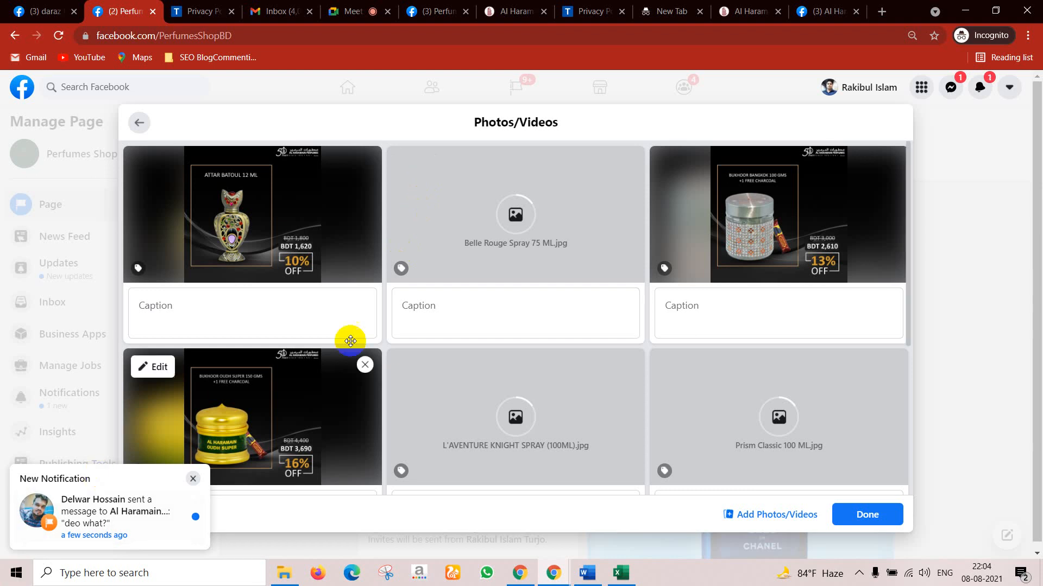
Step: Select the Attar Batoul caption field, then return to the Al Haramain Perfumes Bangladesh tab
{"action": "scroll", "coordinate": [526, 296], "scroll_direction": "down", "scroll_amount": 5}
{"action": "left_click", "coordinate": [527, 307]}
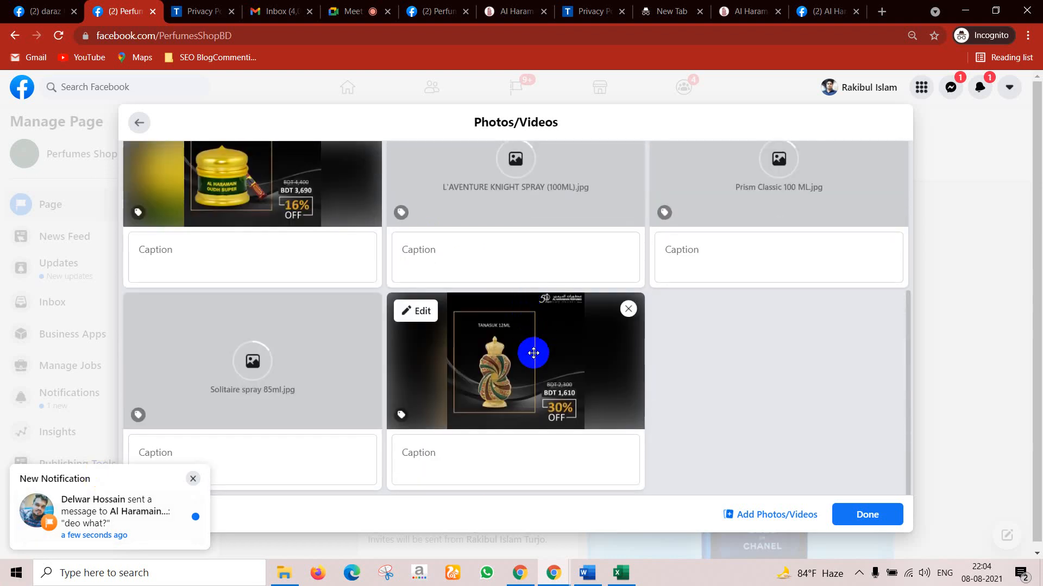
{"action": "scroll", "coordinate": [533, 353], "scroll_direction": "up", "scroll_amount": 5}
{"action": "scroll", "coordinate": [535, 349], "scroll_direction": "down", "scroll_amount": 5}
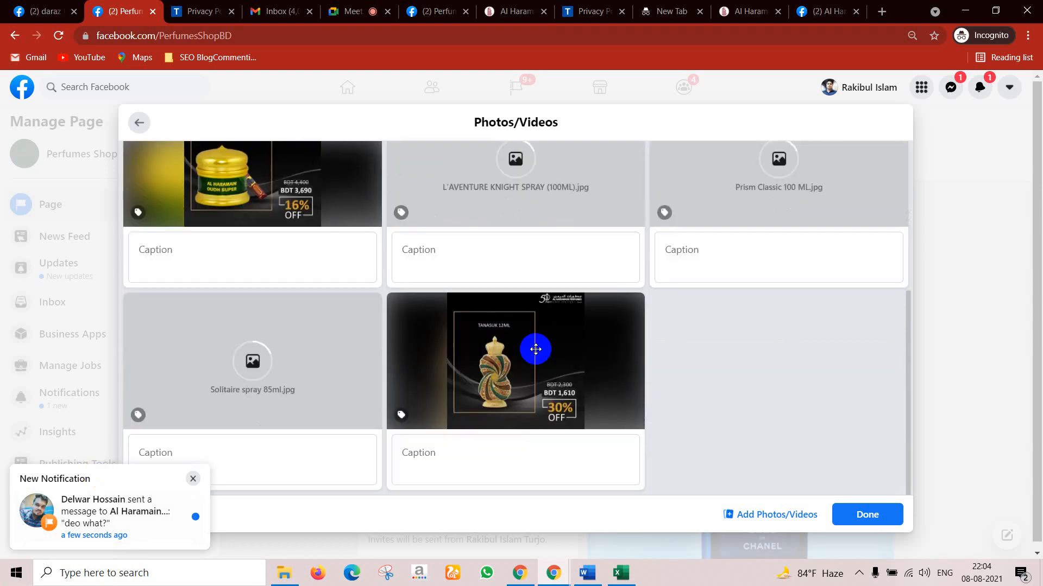
{"action": "scroll", "coordinate": [365, 317], "scroll_direction": "up", "scroll_amount": 5}
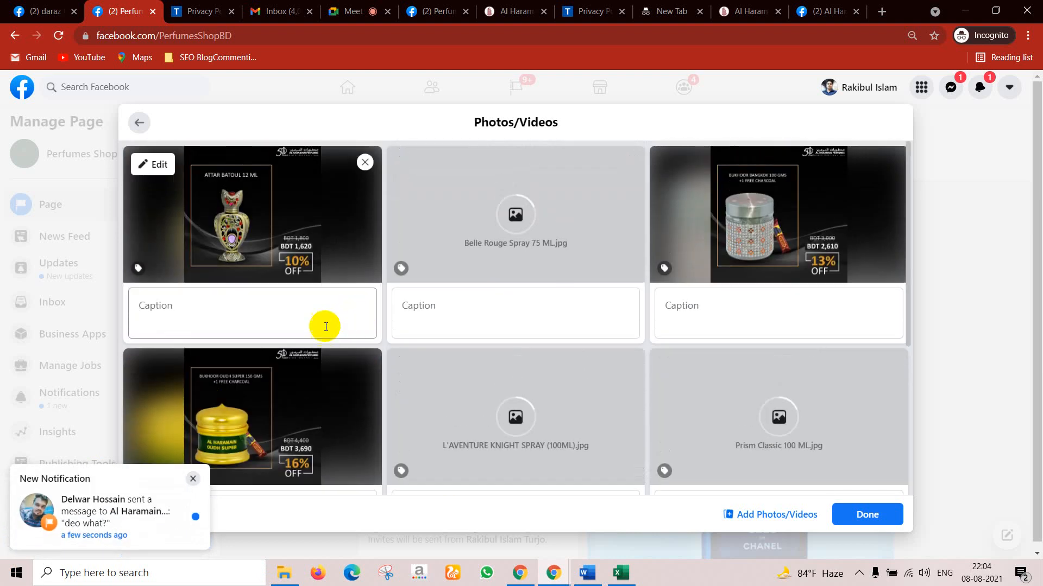
{"action": "left_click", "coordinate": [216, 324]}
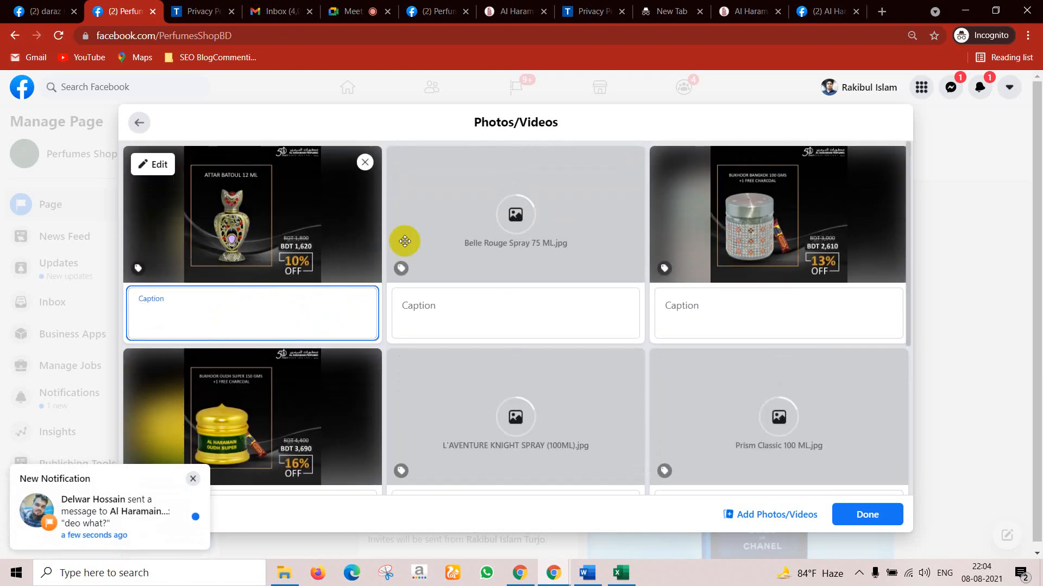
{"action": "left_click", "coordinate": [825, 11]}
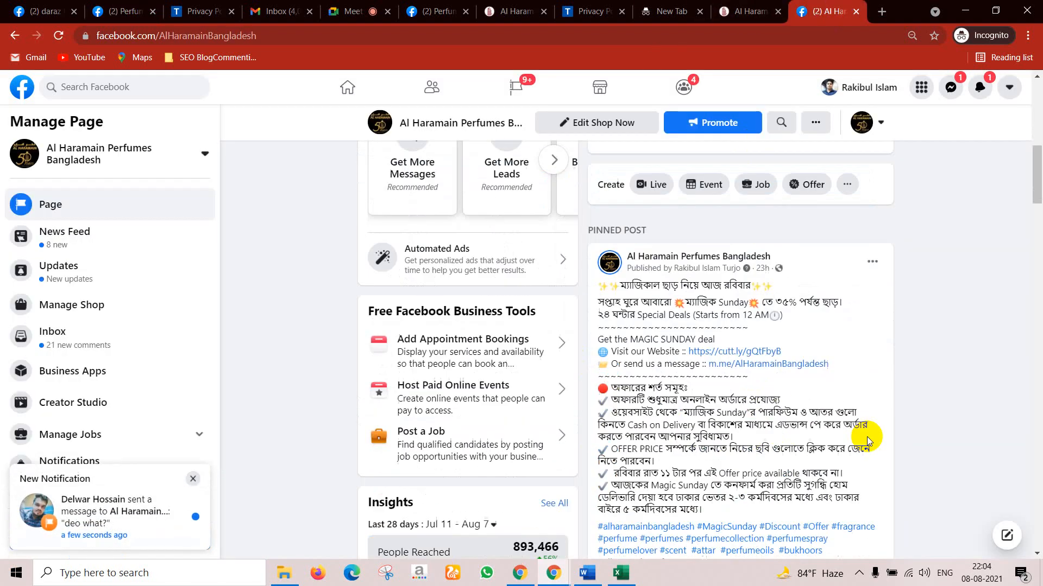
Step: Open the Prism Classic 100 ML photo and copy its full caption with prices
{"action": "scroll", "coordinate": [867, 440], "scroll_direction": "down", "scroll_amount": 5}
{"action": "left_click", "coordinate": [684, 379]}
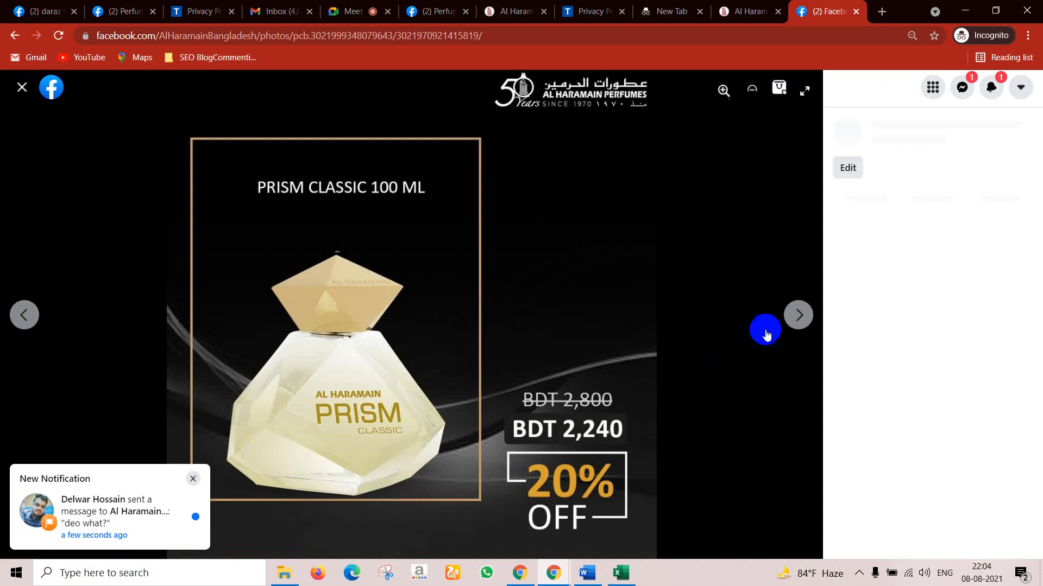
{"action": "left_click", "coordinate": [955, 256]}
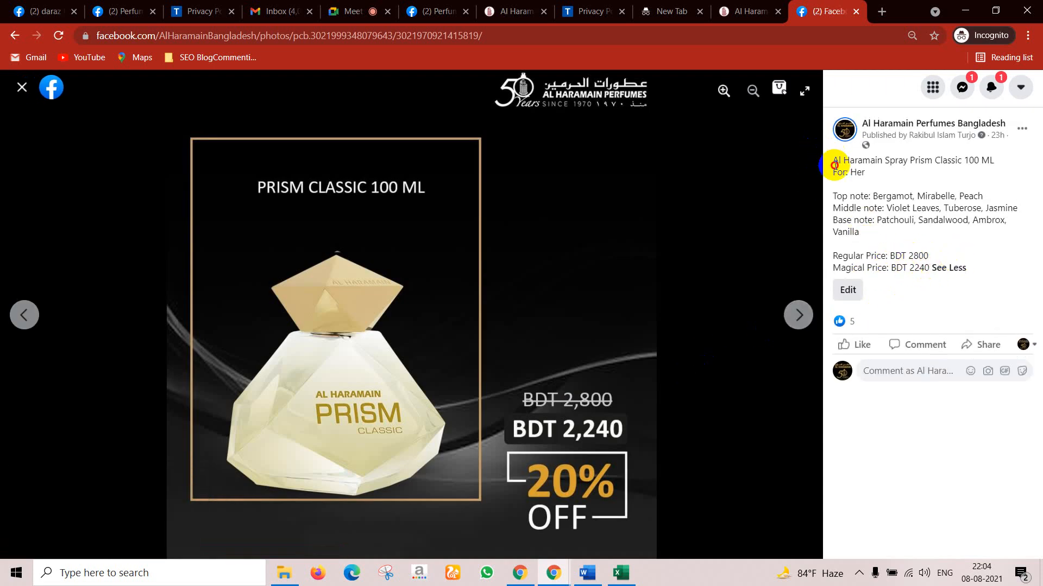
{"action": "left_click_drag", "start_coordinate": [834, 164], "coordinate": [917, 267]}
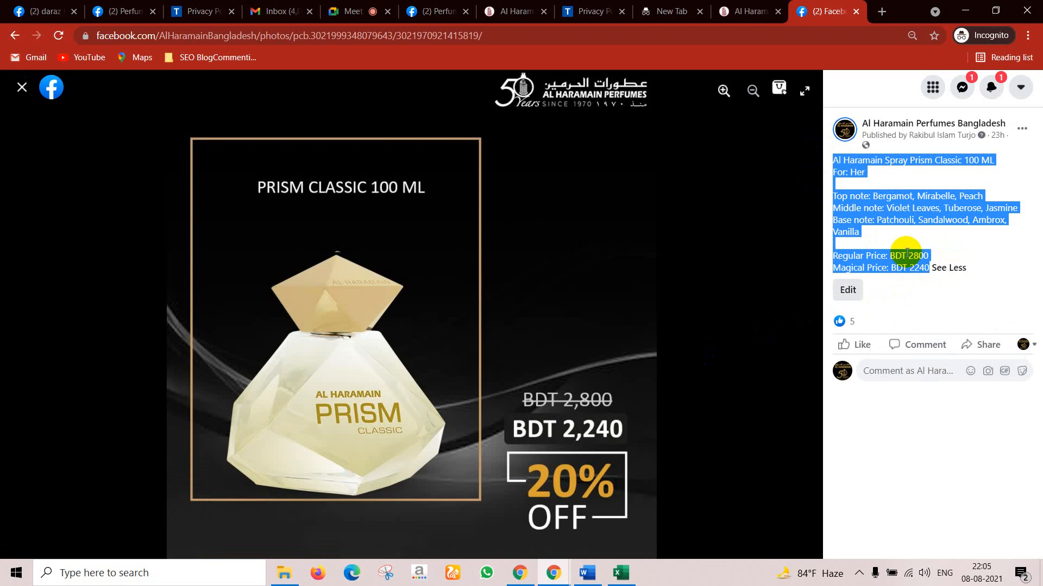
{"action": "right_click", "coordinate": [869, 209]}
{"action": "left_click", "coordinate": [879, 218]}
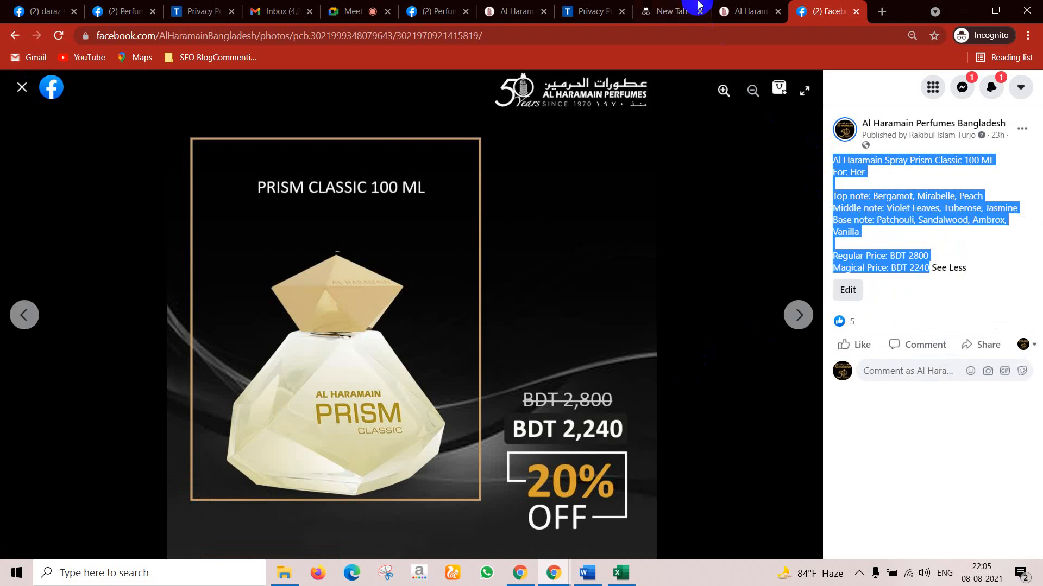
Step: Return to the post's photo editor and move to the gold Oudh jar caption
{"action": "left_click", "coordinate": [513, 11]}
{"action": "left_click", "coordinate": [436, 6]}
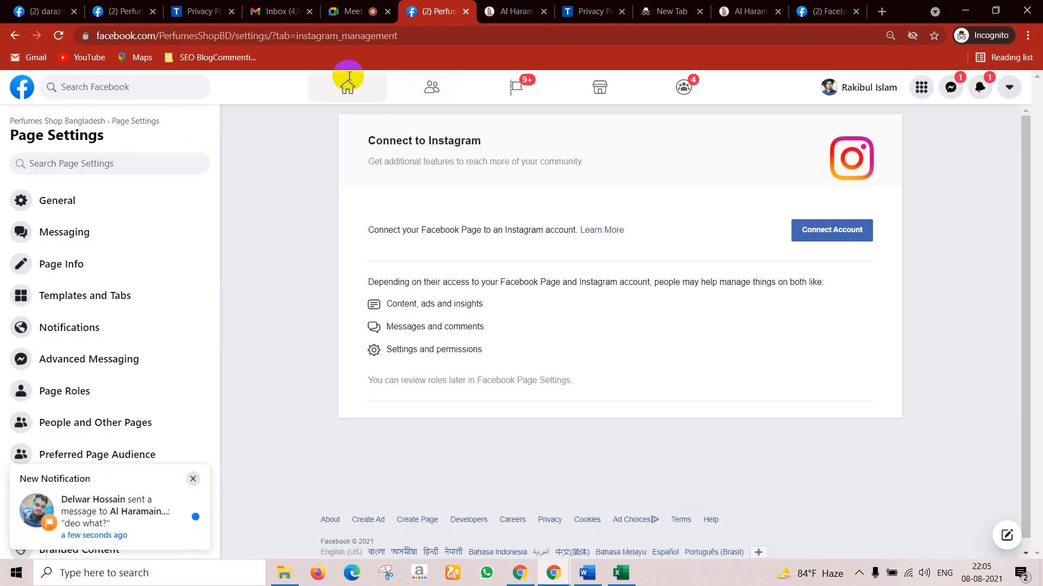
{"action": "left_click", "coordinate": [120, 6]}
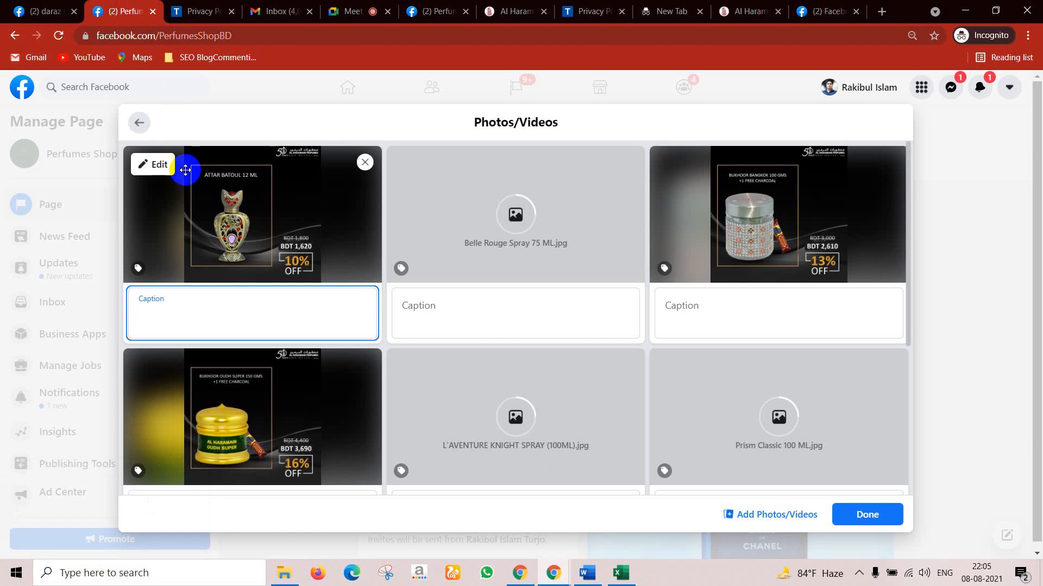
{"action": "scroll", "coordinate": [523, 346], "scroll_direction": "down", "scroll_amount": 5}
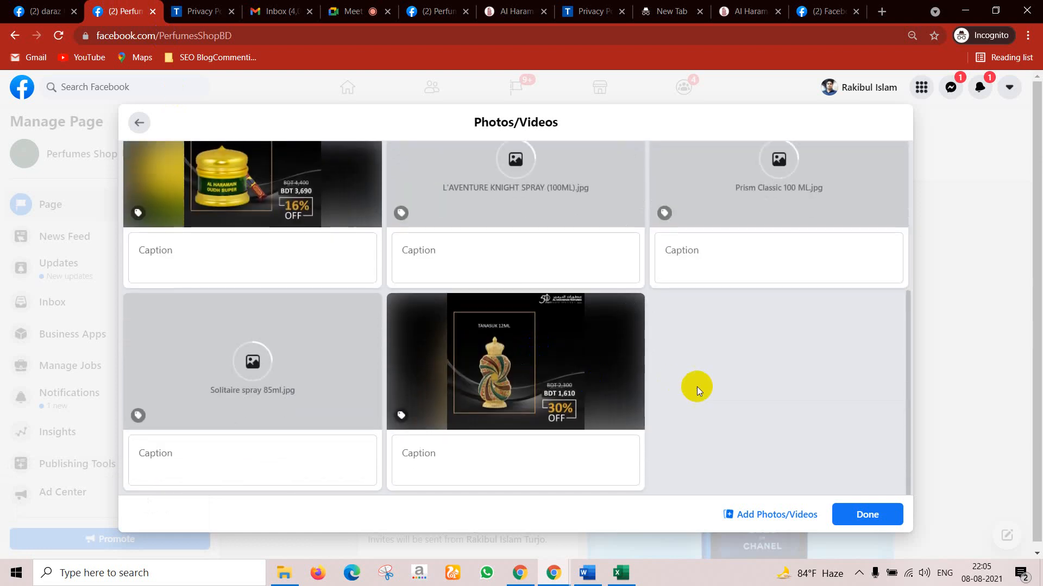
{"action": "scroll", "coordinate": [691, 357], "scroll_direction": "up", "scroll_amount": 4}
{"action": "scroll", "coordinate": [695, 348], "scroll_direction": "up", "scroll_amount": 1}
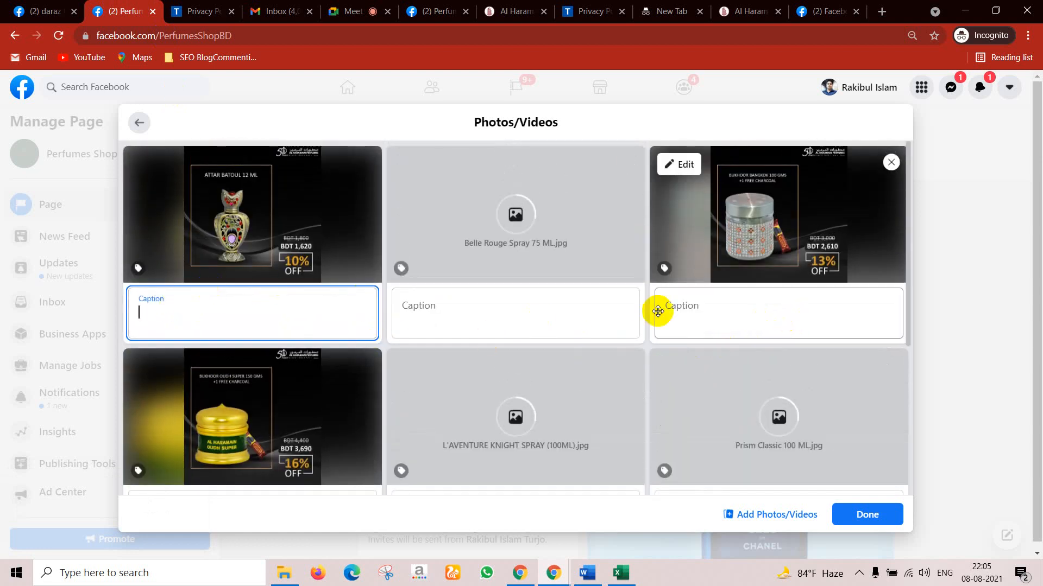
{"action": "scroll", "coordinate": [602, 312], "scroll_direction": "down", "scroll_amount": 3}
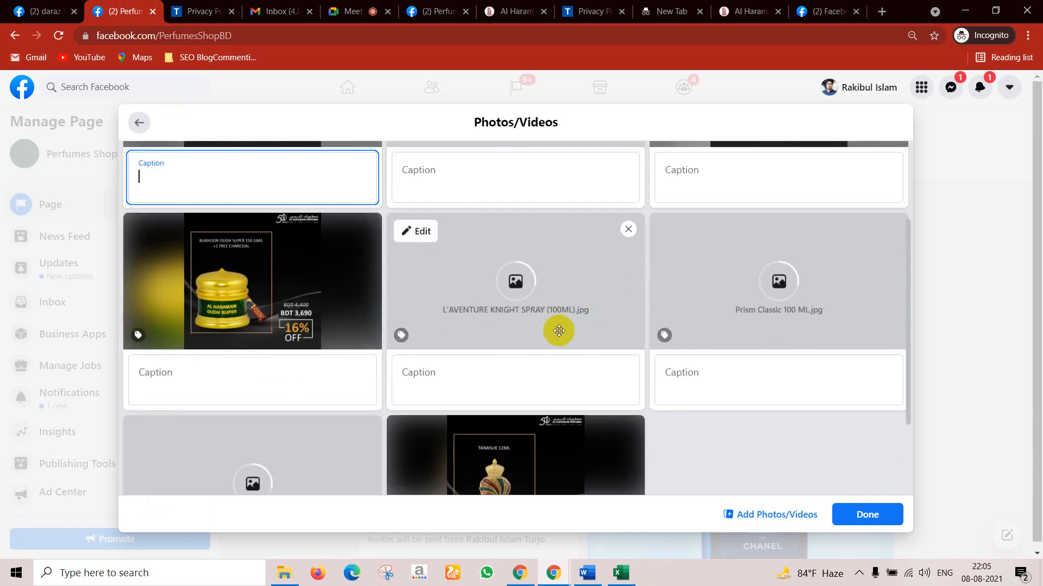
{"action": "scroll", "coordinate": [760, 320], "scroll_direction": "down", "scroll_amount": 1}
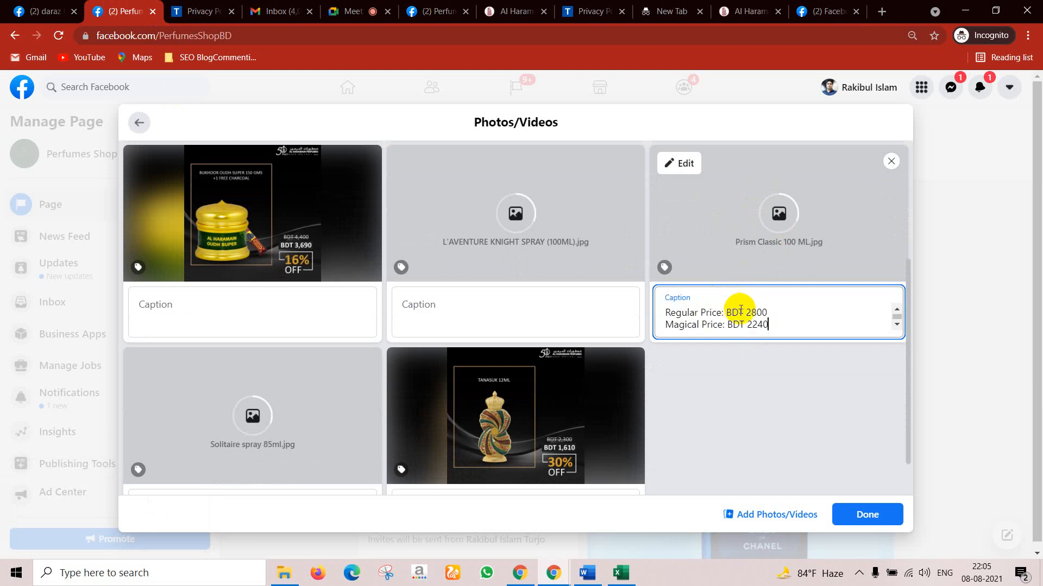
{"action": "scroll", "coordinate": [673, 323], "scroll_direction": "up", "scroll_amount": 5}
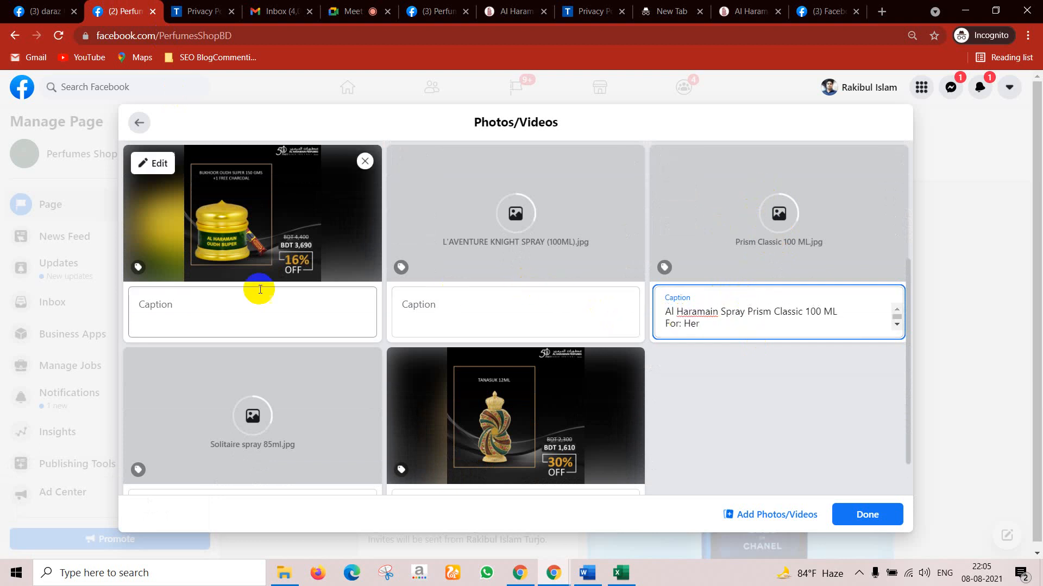
{"action": "left_click", "coordinate": [202, 295]}
Step: Go to the Al Haramain Attar Batoul 12 ML photo and select its caption
{"action": "left_click", "coordinate": [825, 11]}
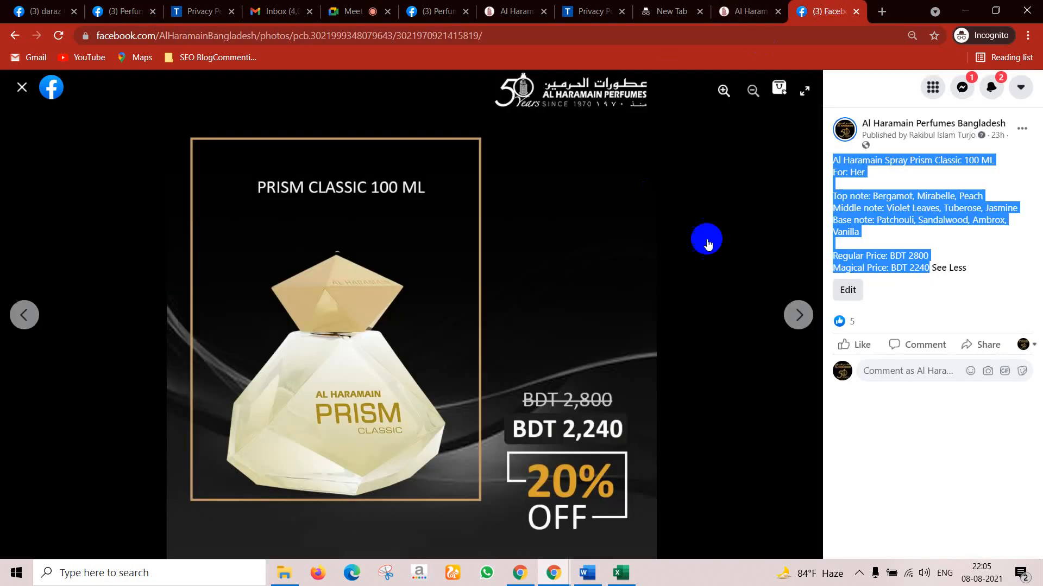
{"action": "left_click", "coordinate": [799, 314]}
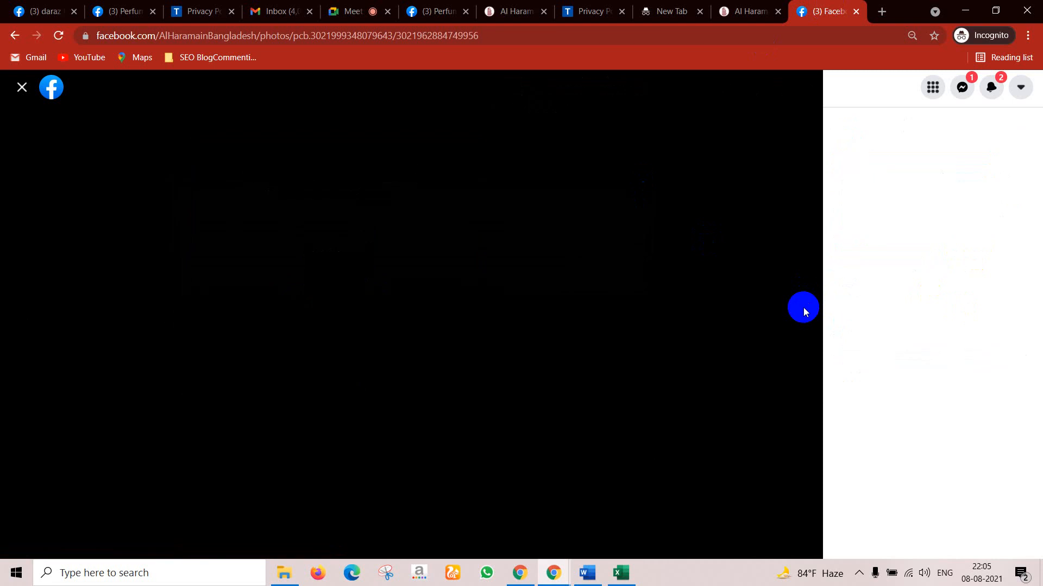
{"action": "left_click_drag", "start_coordinate": [833, 160], "coordinate": [923, 267]}
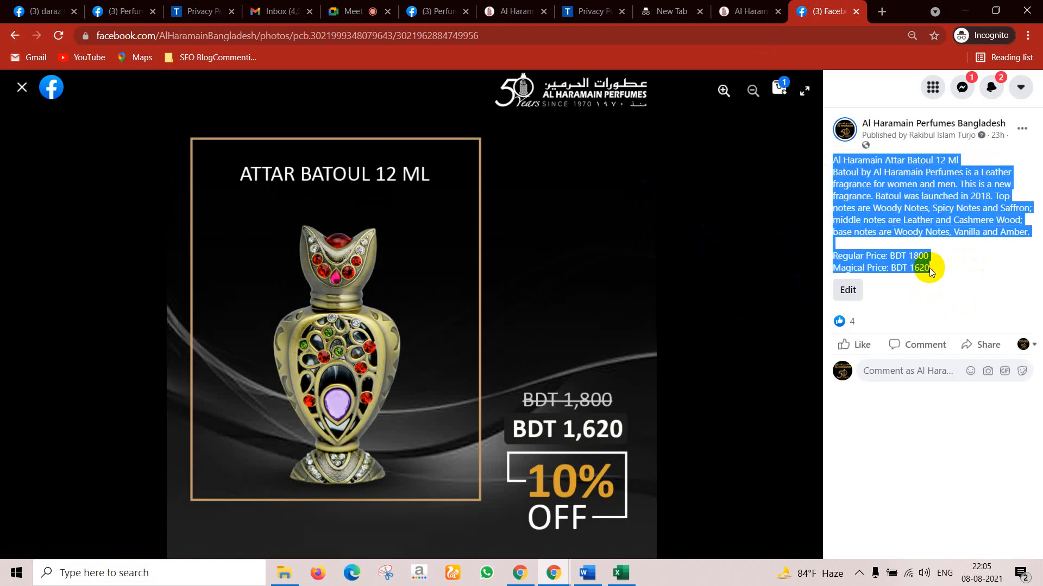
Step: Paste Regular Price BDT 1800 / Magical Price BDT 1620 into the Attar Batoul caption
{"action": "left_click", "coordinate": [159, 4]}
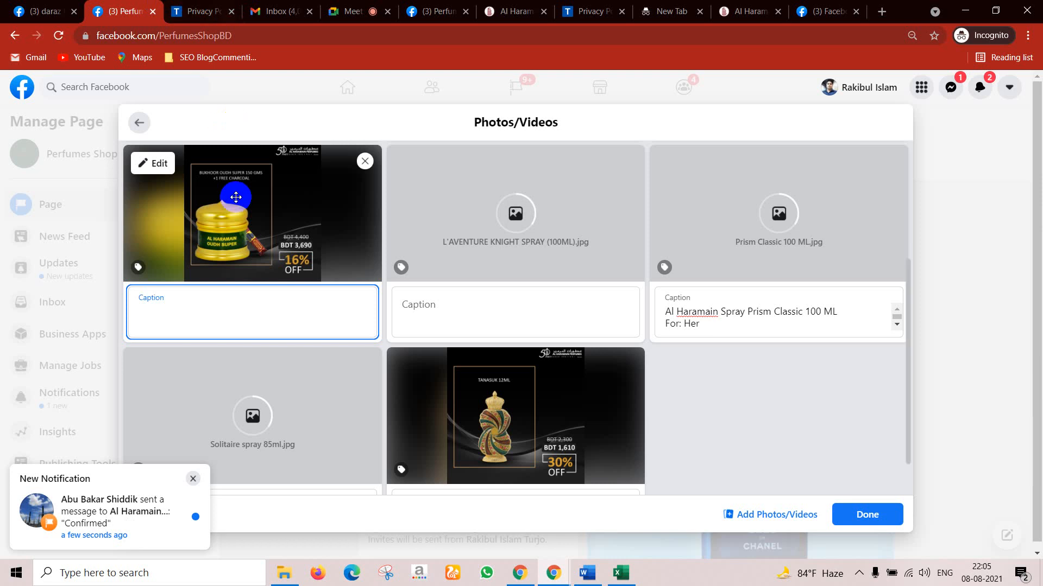
{"action": "scroll", "coordinate": [514, 249], "scroll_direction": "down", "scroll_amount": 1}
{"action": "scroll", "coordinate": [487, 344], "scroll_direction": "up", "scroll_amount": 5}
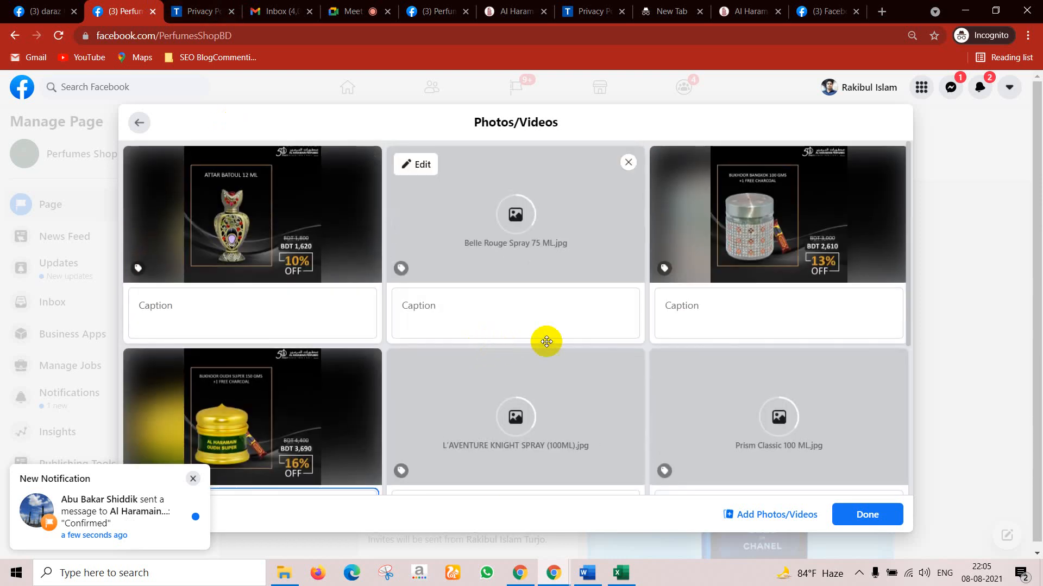
{"action": "left_click", "coordinate": [257, 315]}
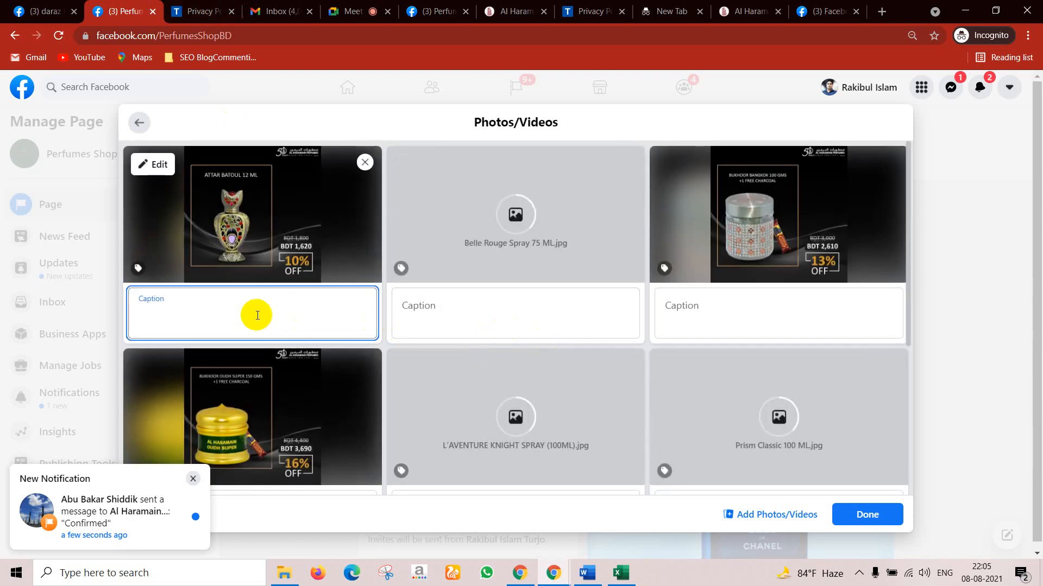
{"action": "key", "text": "ctrl+v"}
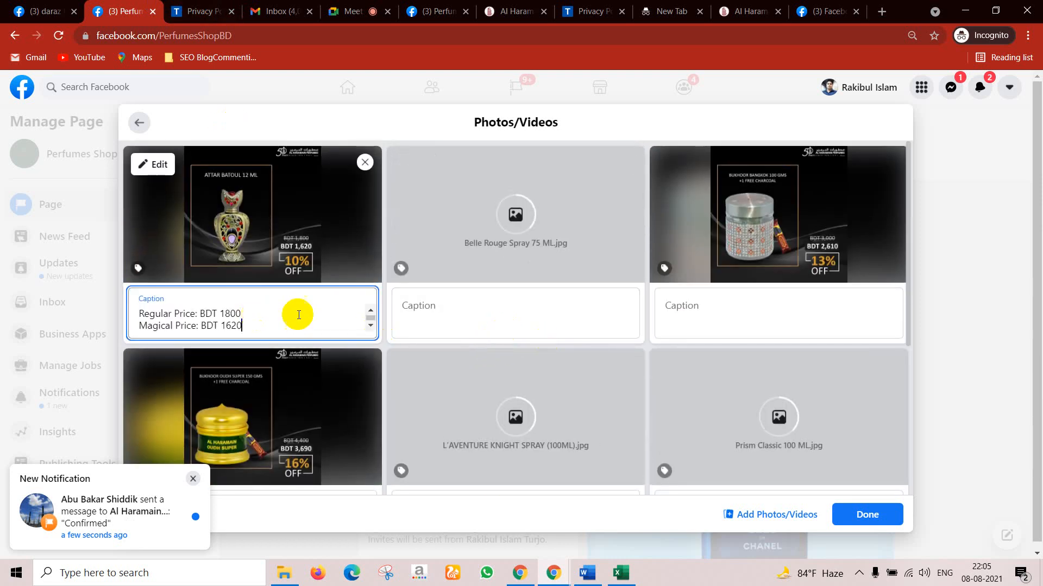
{"action": "left_click", "coordinate": [826, 6]}
{"action": "left_click", "coordinate": [803, 319]}
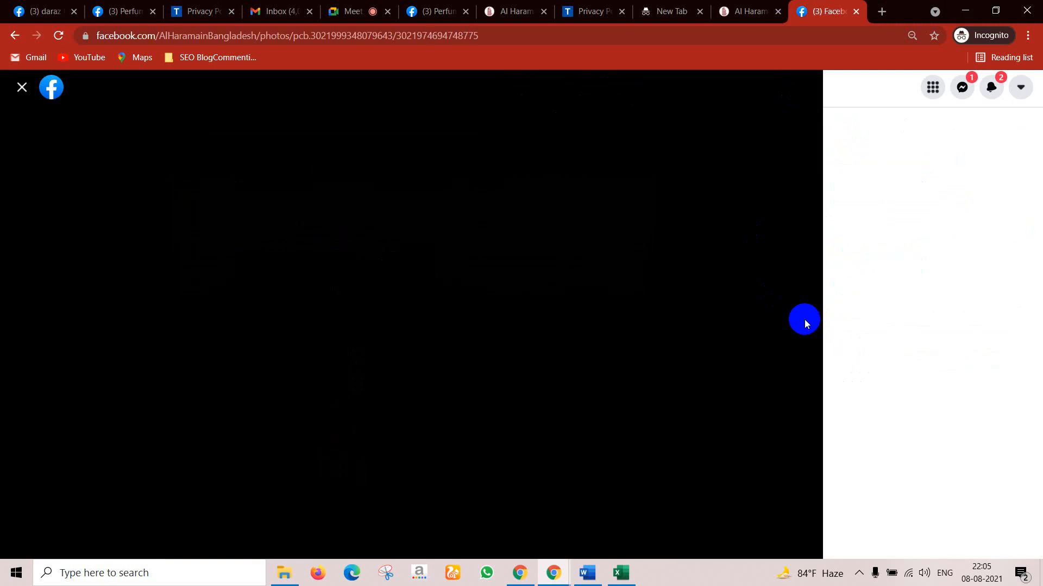
Step: Page through the album to L'Aventure Knight and select its full description with prices
{"action": "left_click", "coordinate": [801, 316]}
{"action": "left_click", "coordinate": [802, 316]}
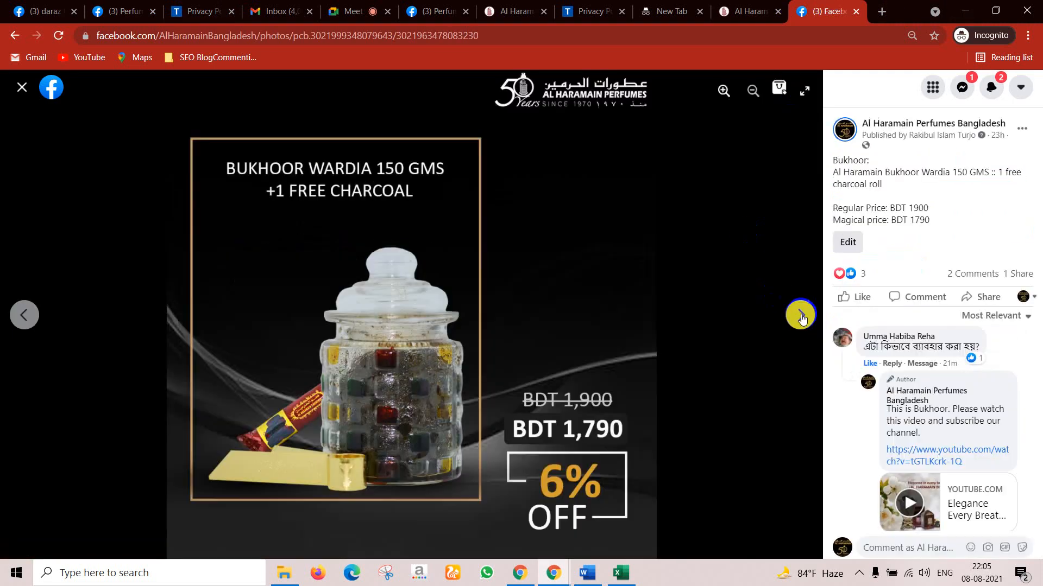
{"action": "left_click", "coordinate": [801, 316]}
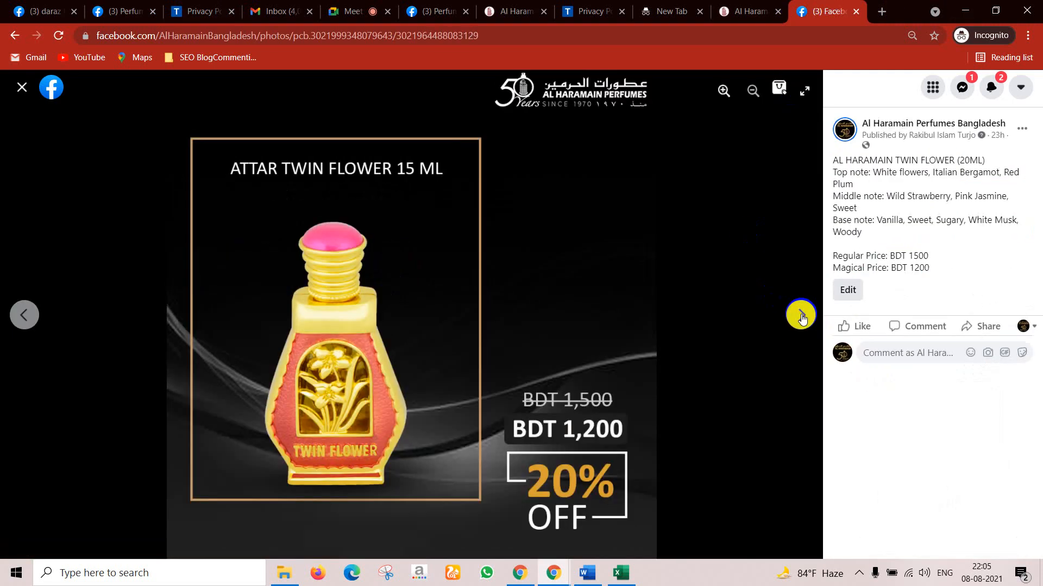
{"action": "left_click", "coordinate": [801, 316]}
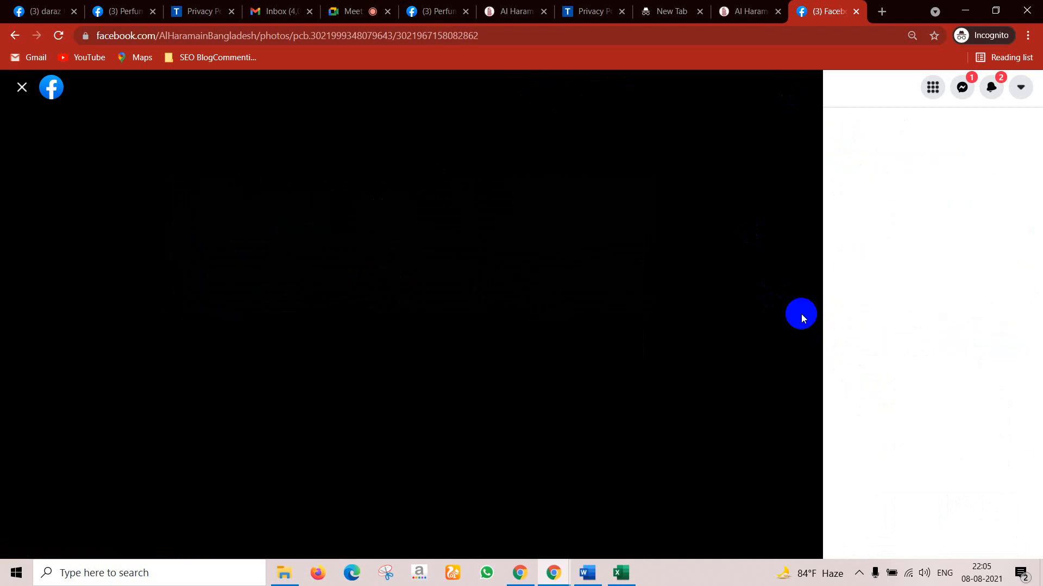
{"action": "left_click", "coordinate": [801, 316]}
{"action": "left_click", "coordinate": [802, 316]}
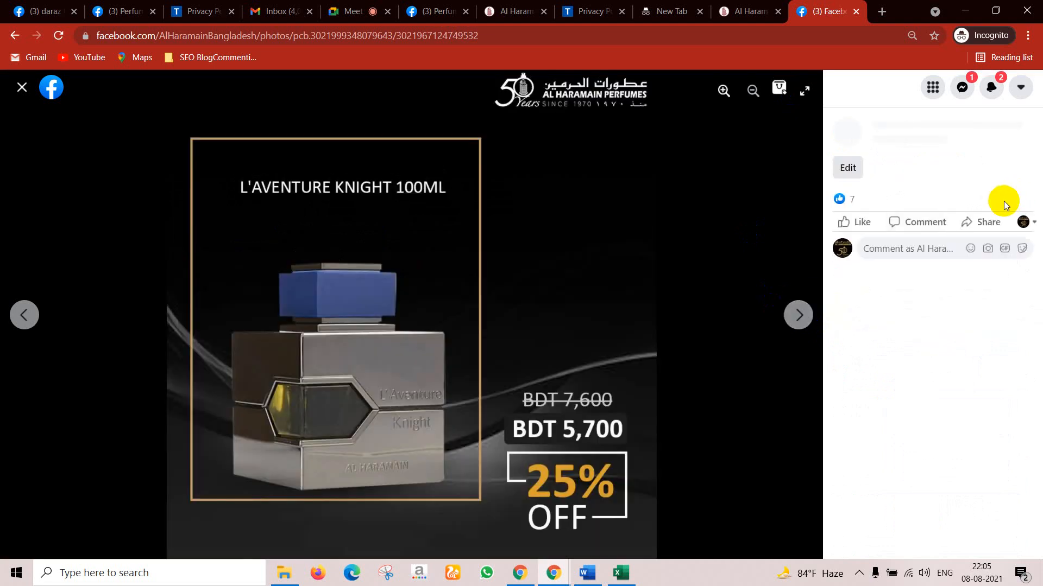
{"action": "left_click_drag", "start_coordinate": [832, 157], "coordinate": [931, 261]}
{"action": "left_click", "coordinate": [945, 267]}
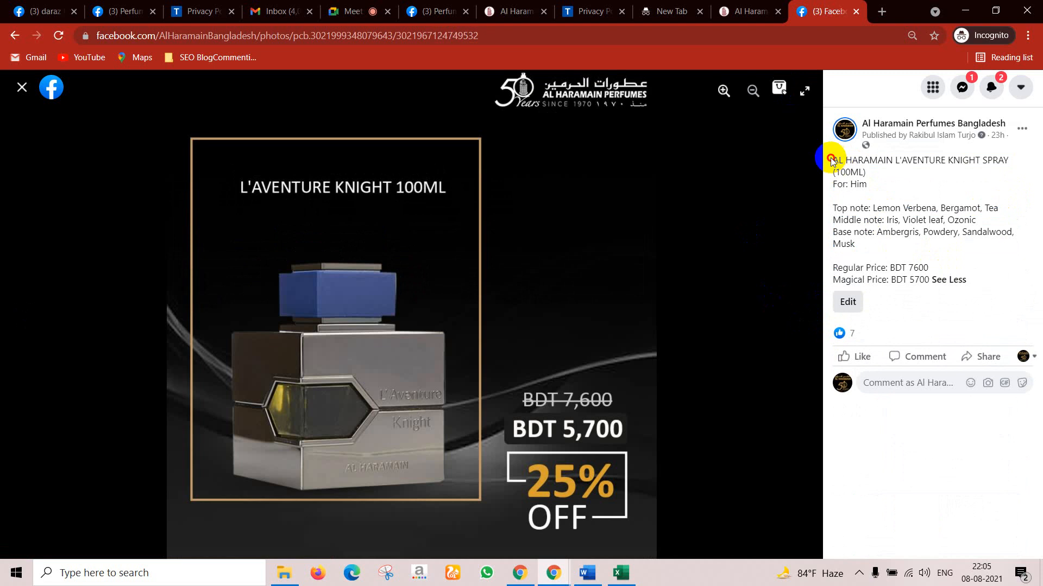
{"action": "left_click_drag", "start_coordinate": [831, 160], "coordinate": [924, 294]}
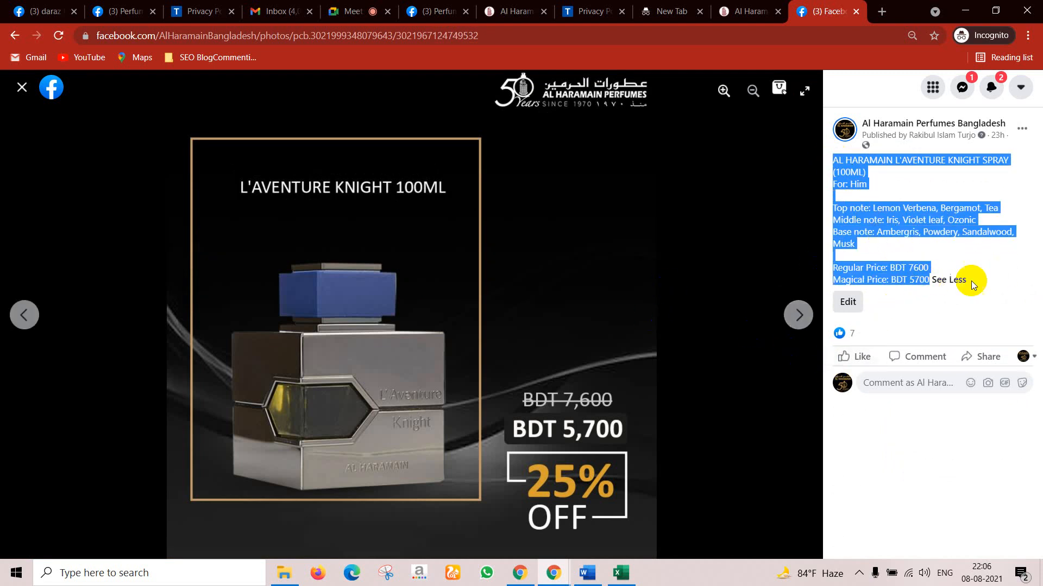
Step: Browse the Attar Najm Gold, Ajwa 30 ML and Bukhoor Oudh Super photos, then return to the editor
{"action": "left_click", "coordinate": [809, 322]}
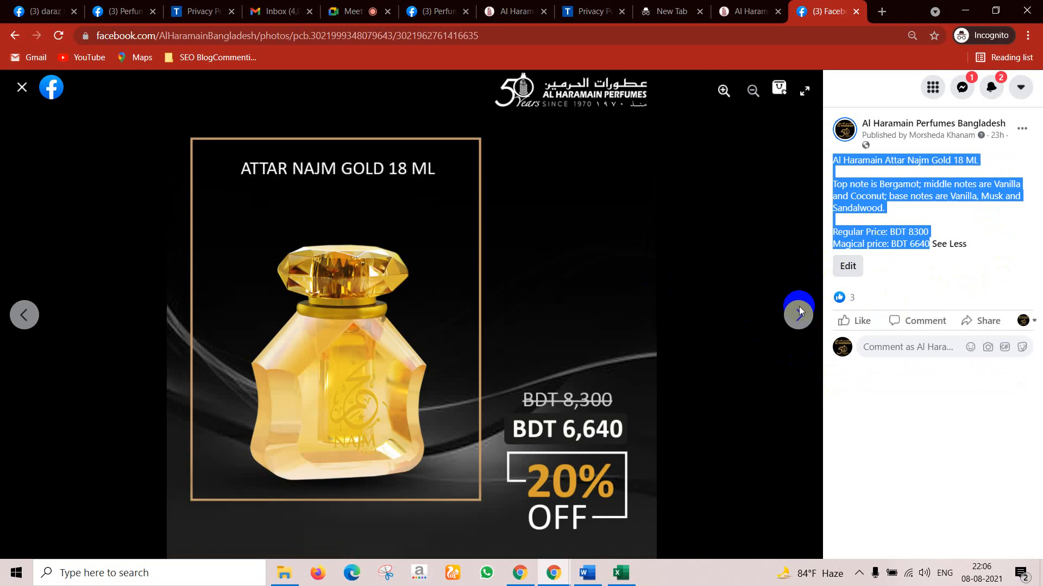
{"action": "left_click", "coordinate": [804, 318]}
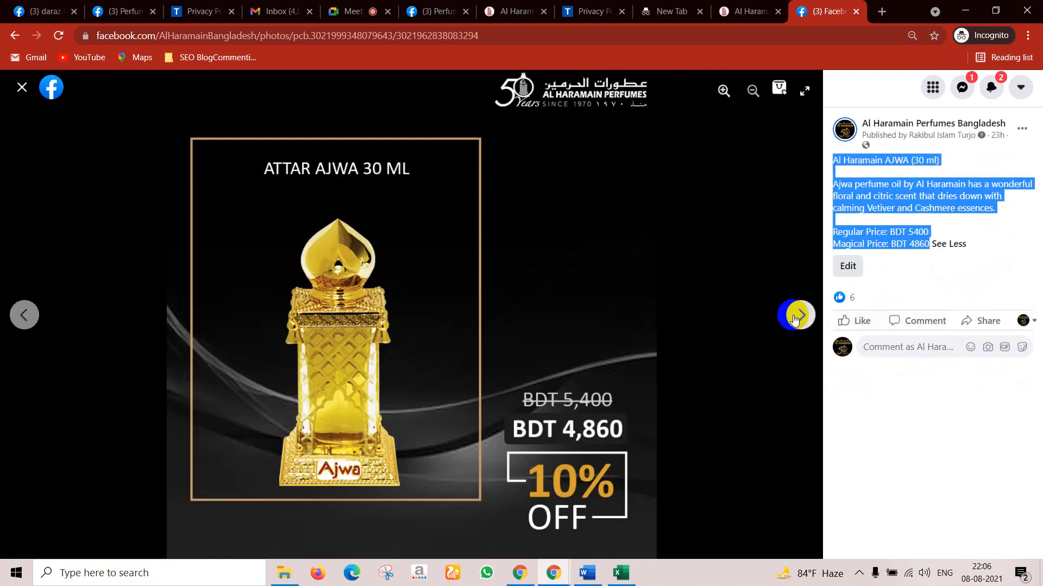
{"action": "left_click", "coordinate": [798, 309]}
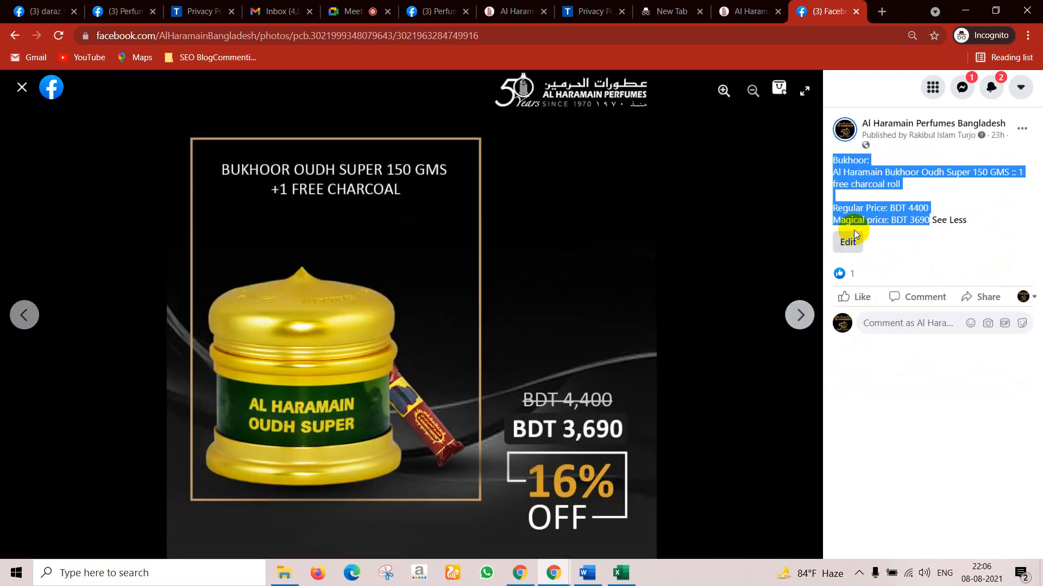
{"action": "left_click", "coordinate": [55, 11]}
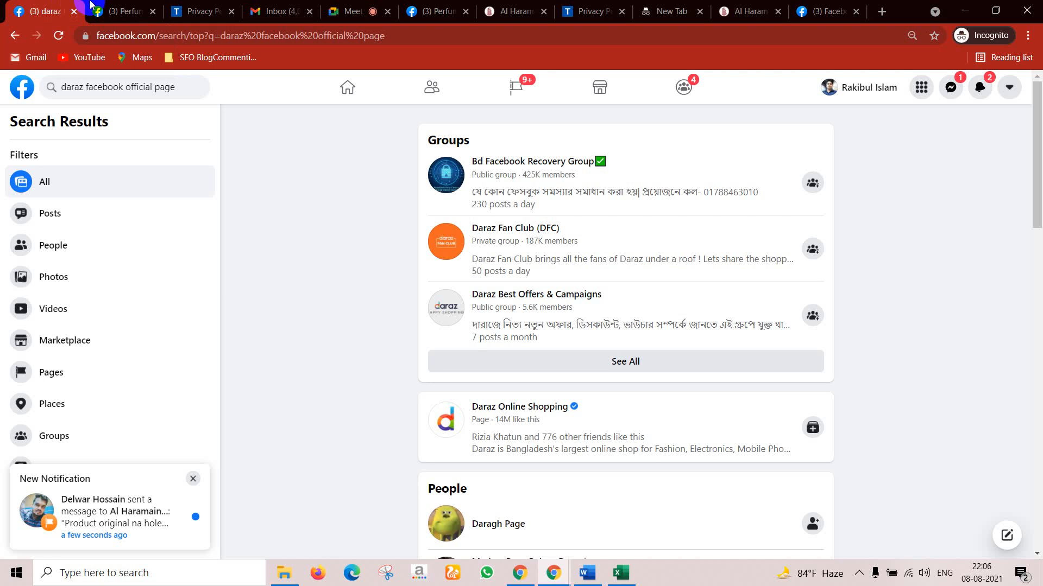
{"action": "left_click", "coordinate": [124, 11]}
Step: Paste the L'Aventure Knight prices into a photo caption
{"action": "scroll", "coordinate": [463, 361], "scroll_direction": "down", "scroll_amount": 3}
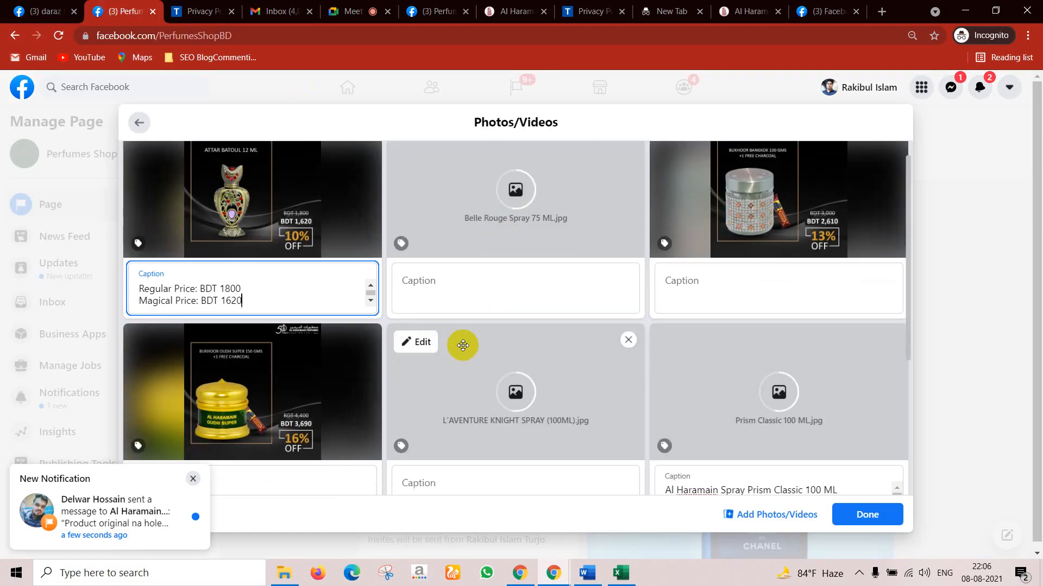
{"action": "left_click", "coordinate": [220, 375]}
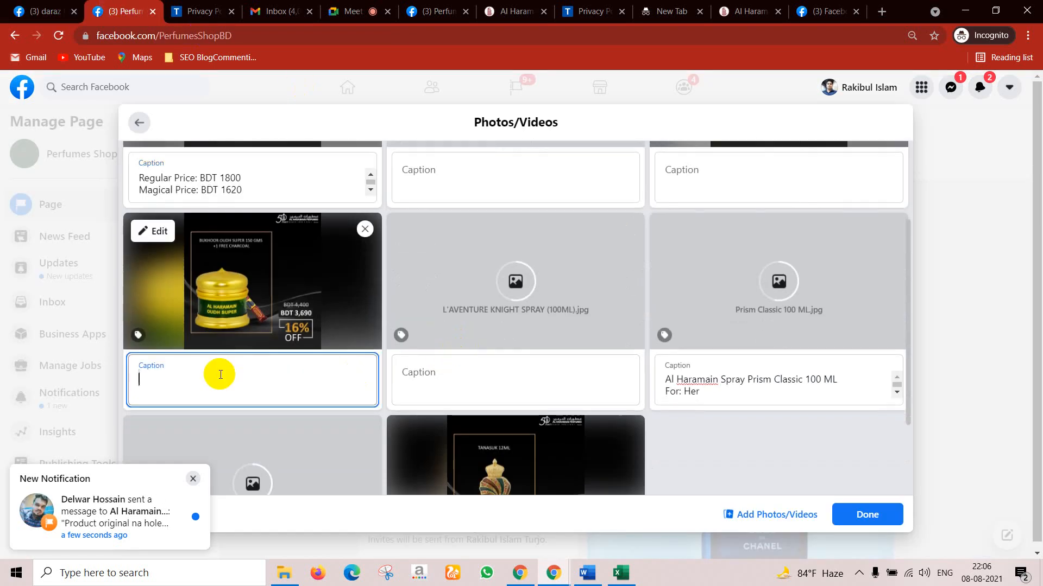
{"action": "type", "text": "Regular Price: BDT 7600 Magical Price: BDT 5700"}
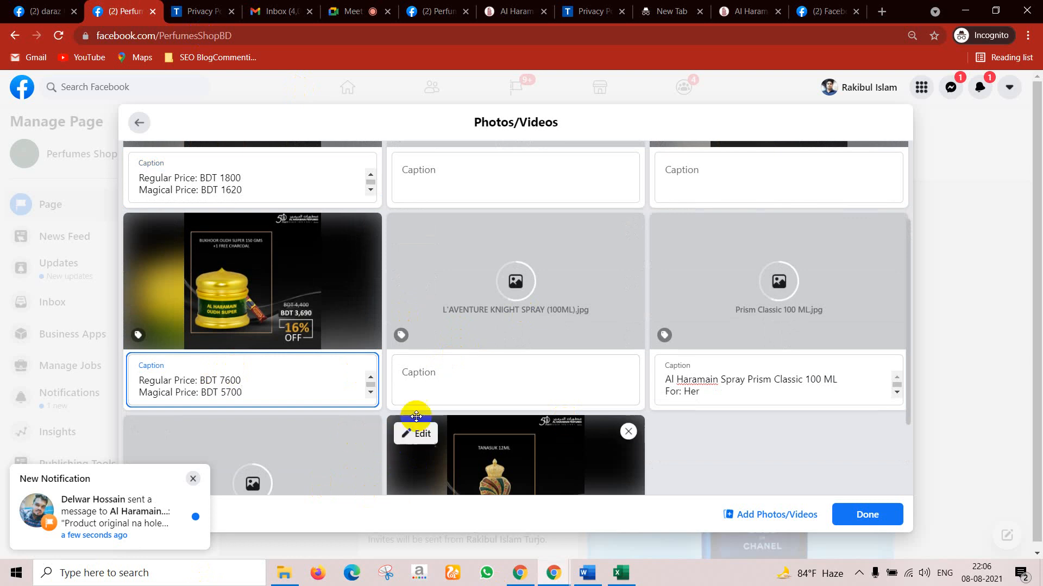
Step: Remove the Solitaire spray and TANASUK photos from the upload
{"action": "scroll", "coordinate": [418, 418], "scroll_direction": "down", "scroll_amount": 2}
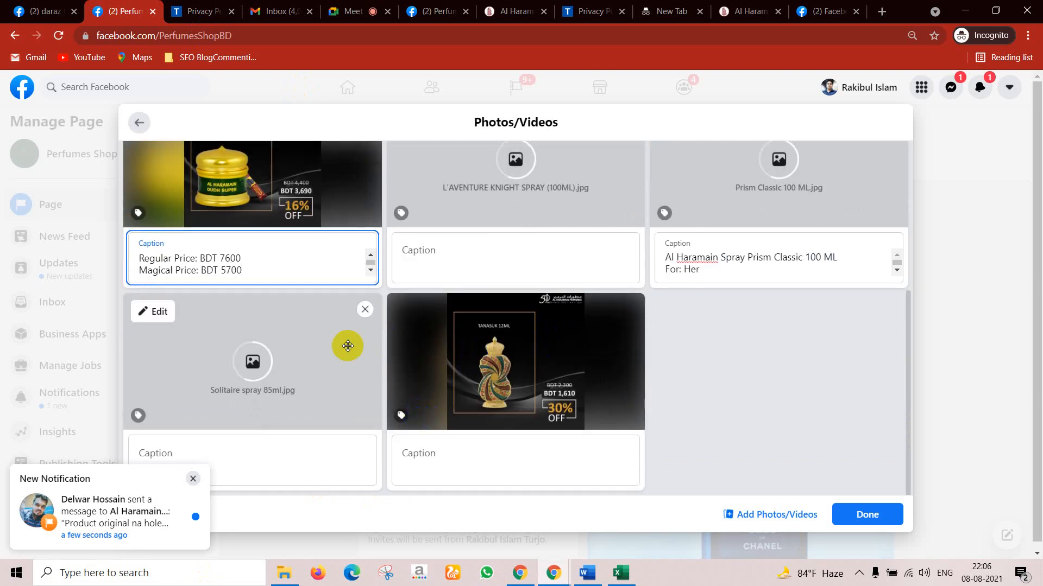
{"action": "left_click", "coordinate": [364, 310]}
{"action": "left_click", "coordinate": [364, 311]}
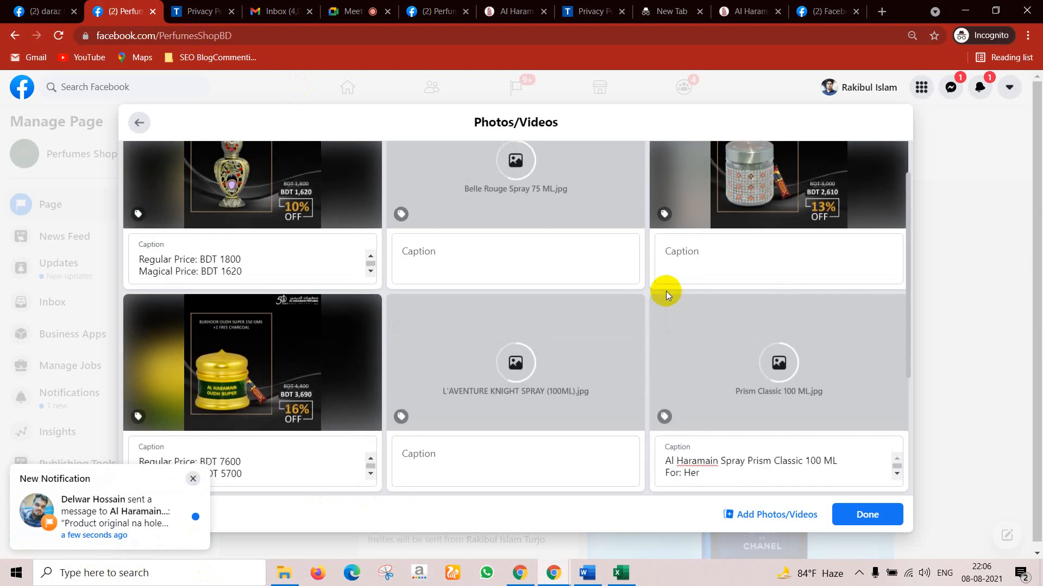
{"action": "scroll", "coordinate": [538, 402], "scroll_direction": "up", "scroll_amount": 1}
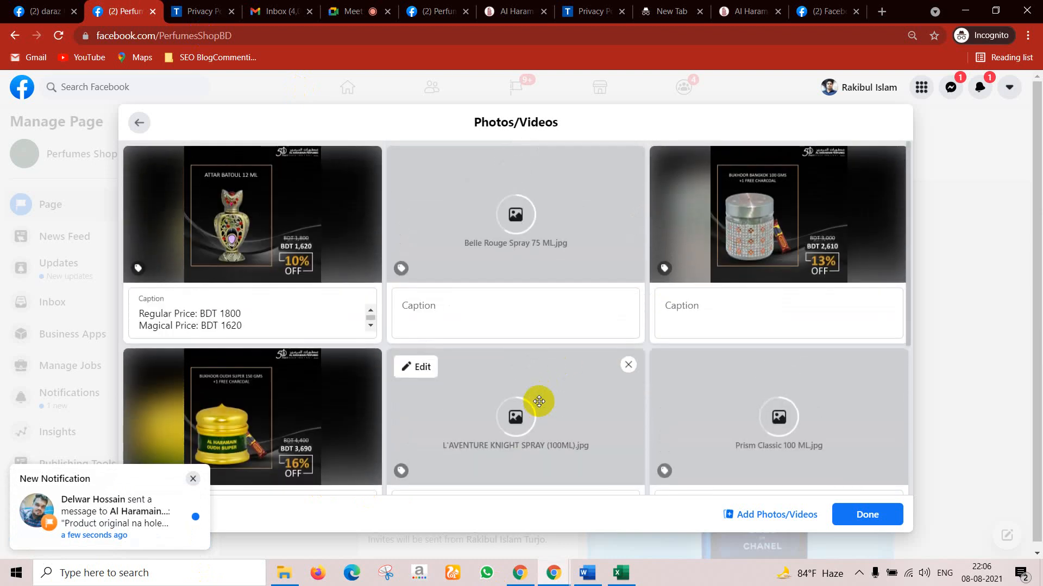
{"action": "scroll", "coordinate": [538, 401], "scroll_direction": "down", "scroll_amount": 1}
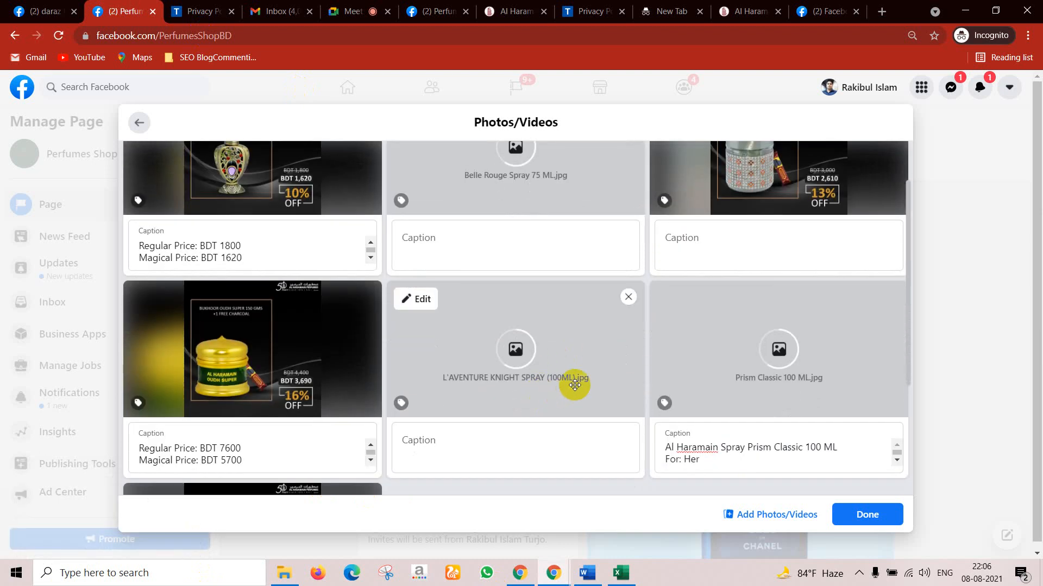
{"action": "scroll", "coordinate": [575, 382], "scroll_direction": "down", "scroll_amount": 2}
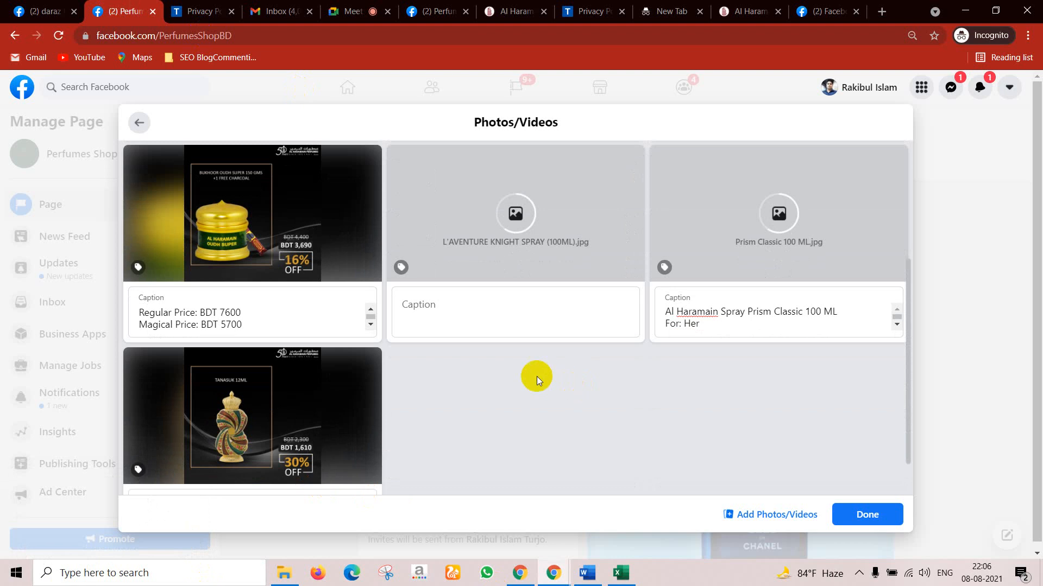
{"action": "scroll", "coordinate": [559, 374], "scroll_direction": "up", "scroll_amount": 1}
{"action": "scroll", "coordinate": [580, 370], "scroll_direction": "up", "scroll_amount": 2}
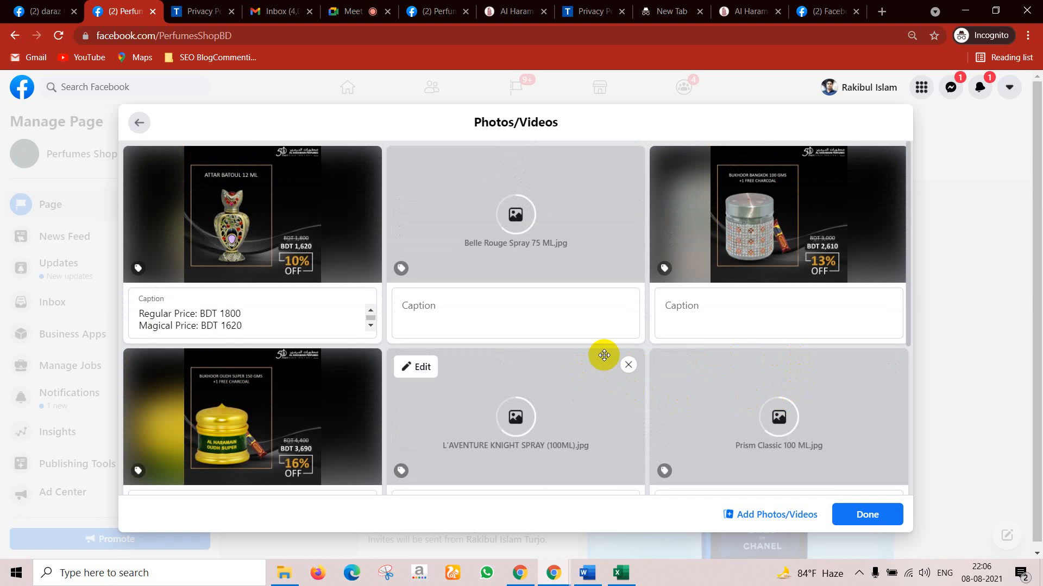
{"action": "scroll", "coordinate": [540, 317], "scroll_direction": "down", "scroll_amount": 3}
{"action": "scroll", "coordinate": [526, 310], "scroll_direction": "down", "scroll_amount": 1}
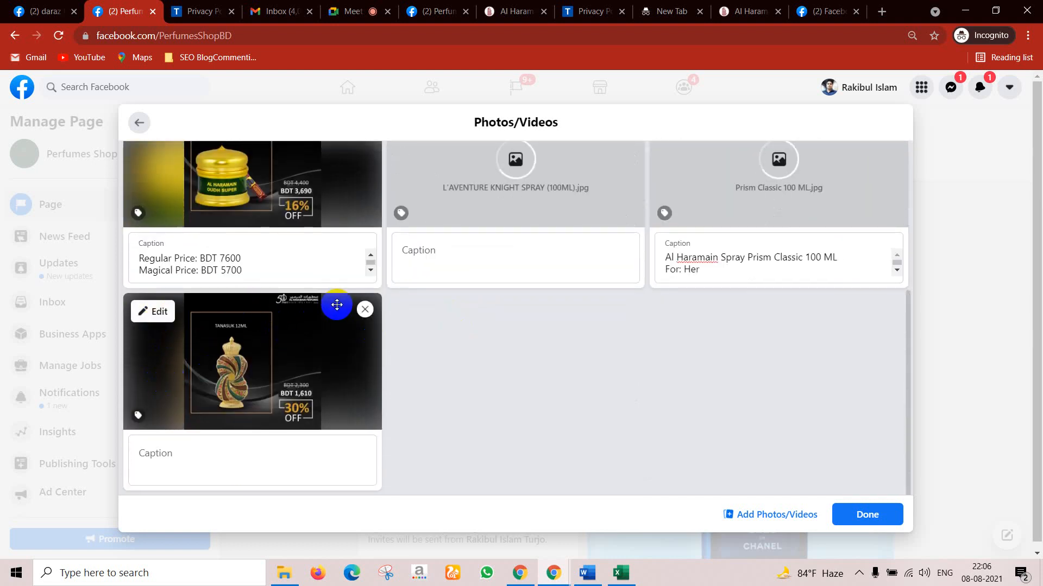
{"action": "left_click", "coordinate": [364, 310]}
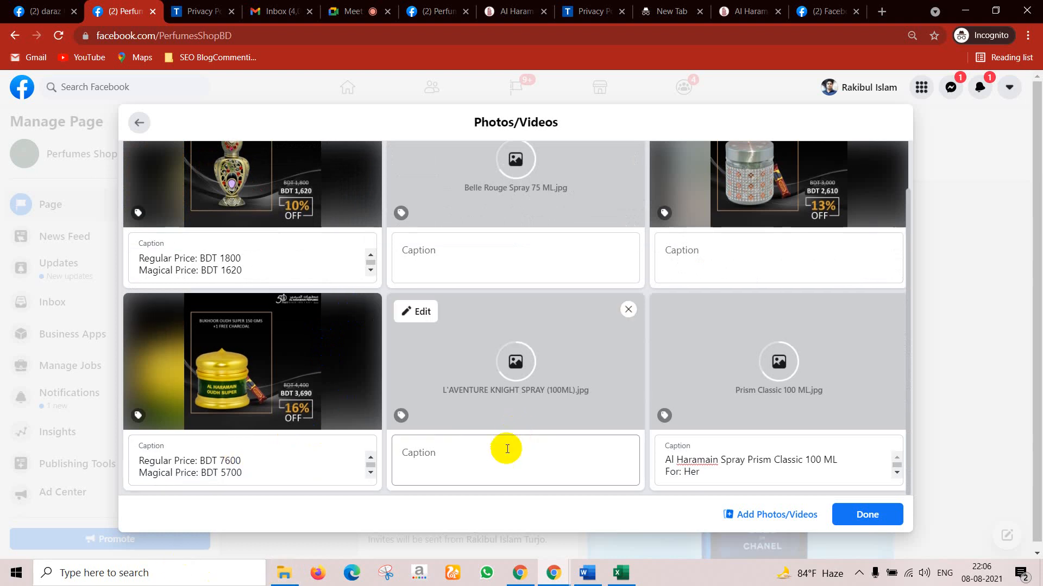
Step: Start captions for the L'Aventure Knight spray and bukhoor jar photos
{"action": "left_click", "coordinate": [436, 447]}
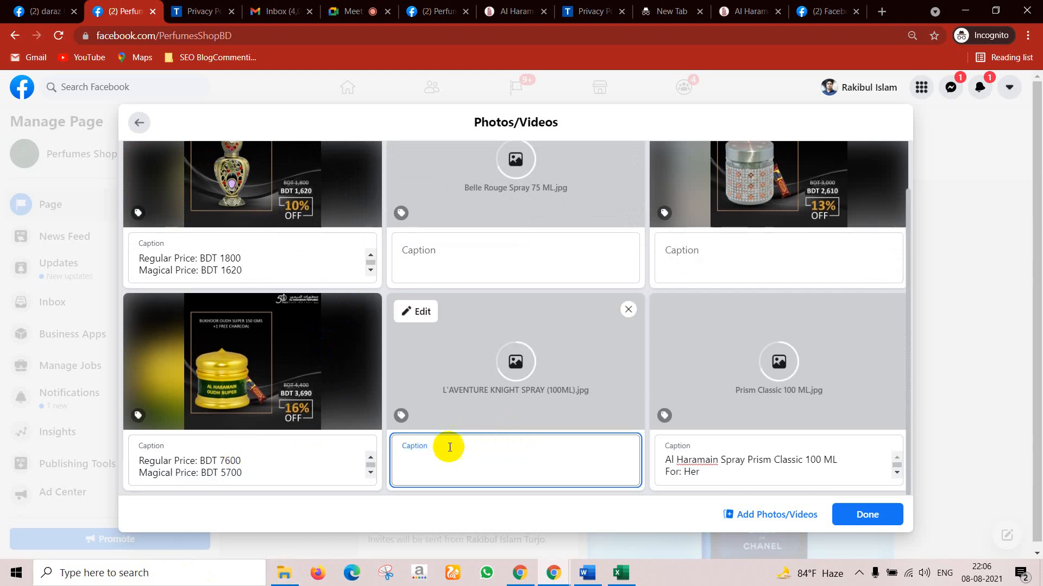
{"action": "scroll", "coordinate": [450, 447], "scroll_direction": "up", "scroll_amount": 1}
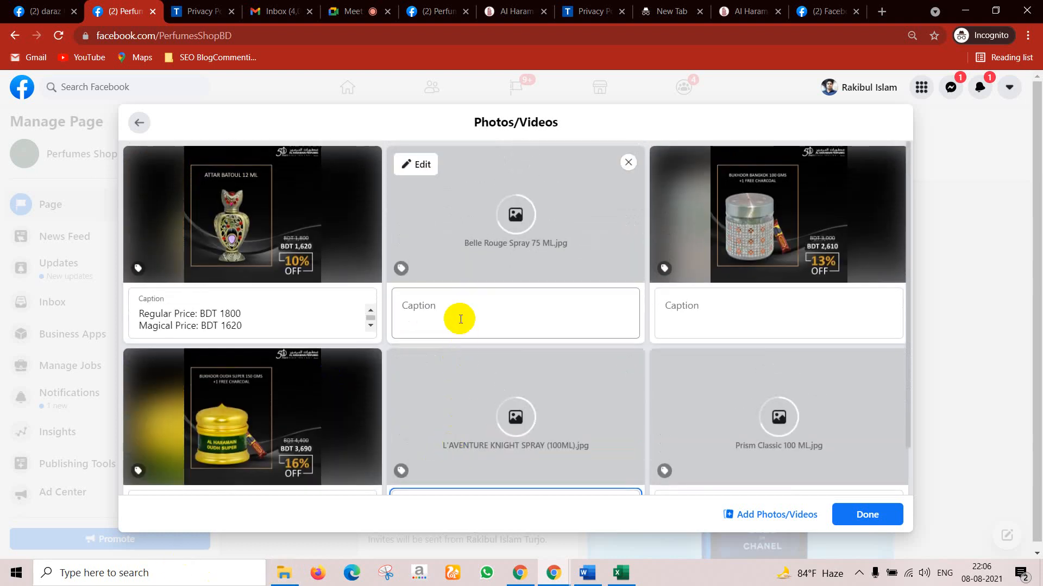
{"action": "left_click", "coordinate": [717, 309]}
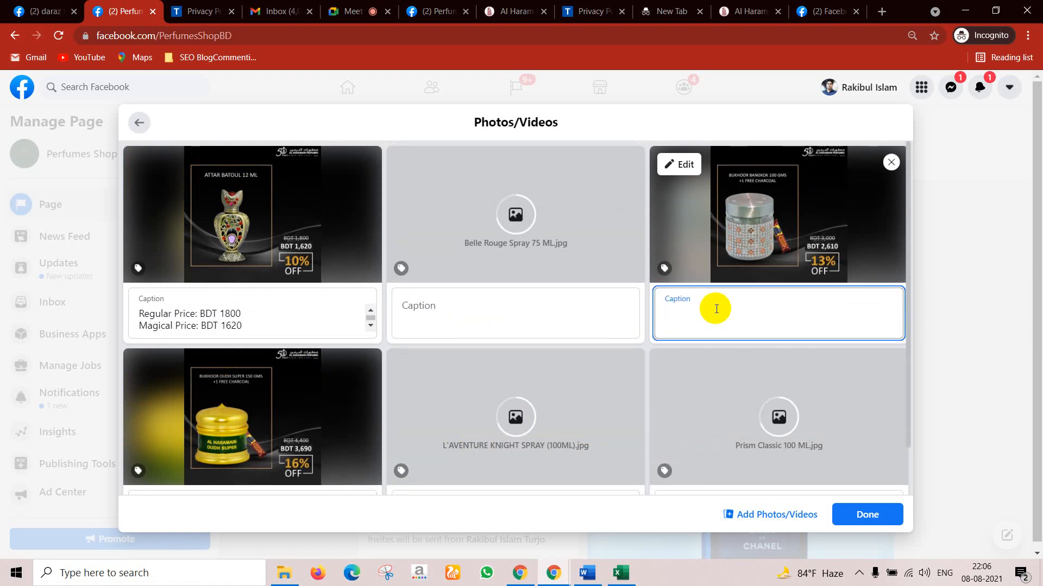
{"action": "scroll", "coordinate": [614, 296], "scroll_direction": "down", "scroll_amount": 1}
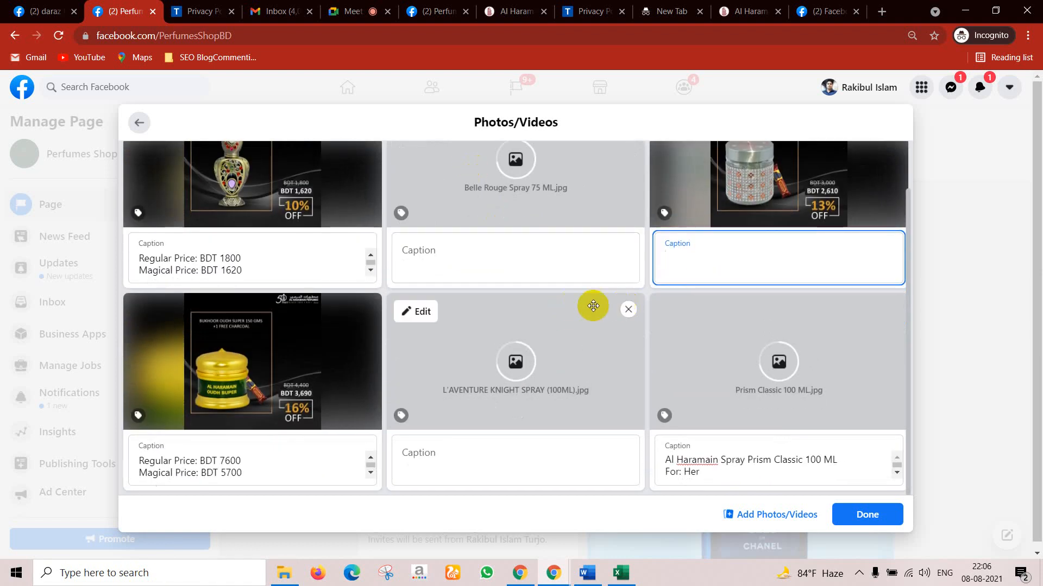
{"action": "scroll", "coordinate": [649, 329], "scroll_direction": "up", "scroll_amount": 1}
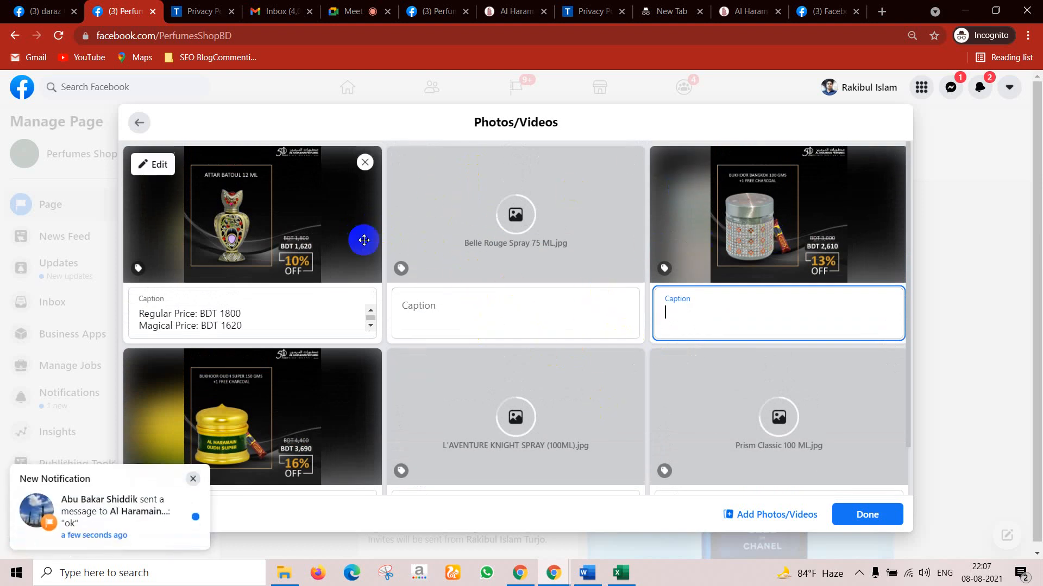
{"action": "scroll", "coordinate": [467, 391], "scroll_direction": "down", "scroll_amount": 1}
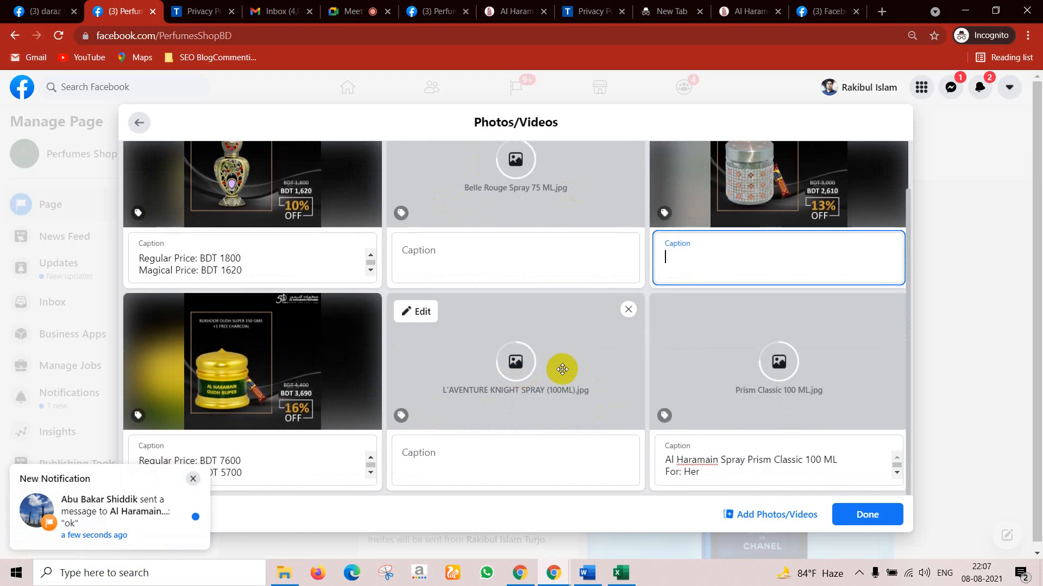
{"action": "scroll", "coordinate": [551, 386], "scroll_direction": "up", "scroll_amount": 1}
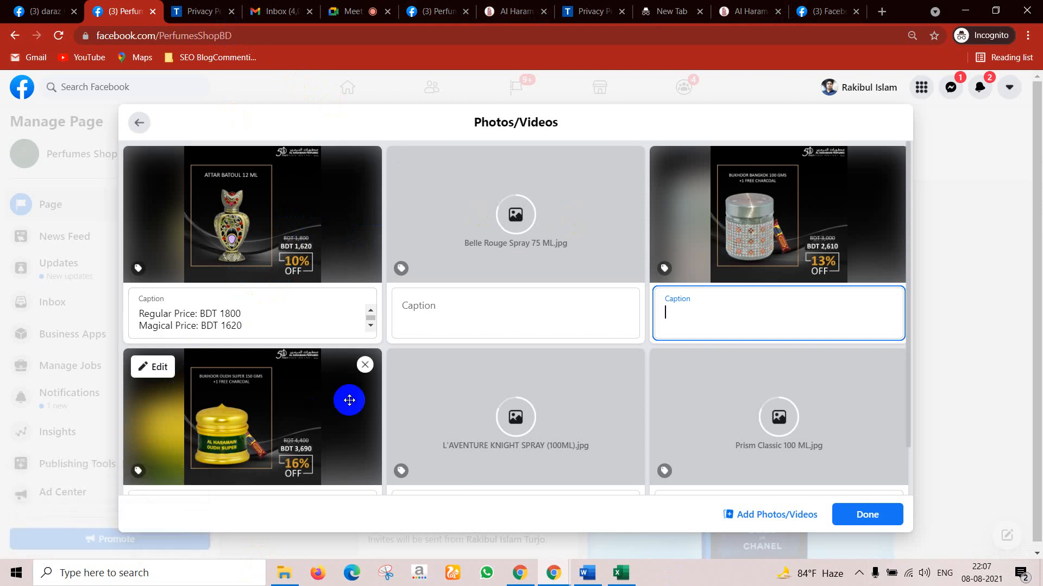
{"action": "scroll", "coordinate": [434, 413], "scroll_direction": "down", "scroll_amount": 1}
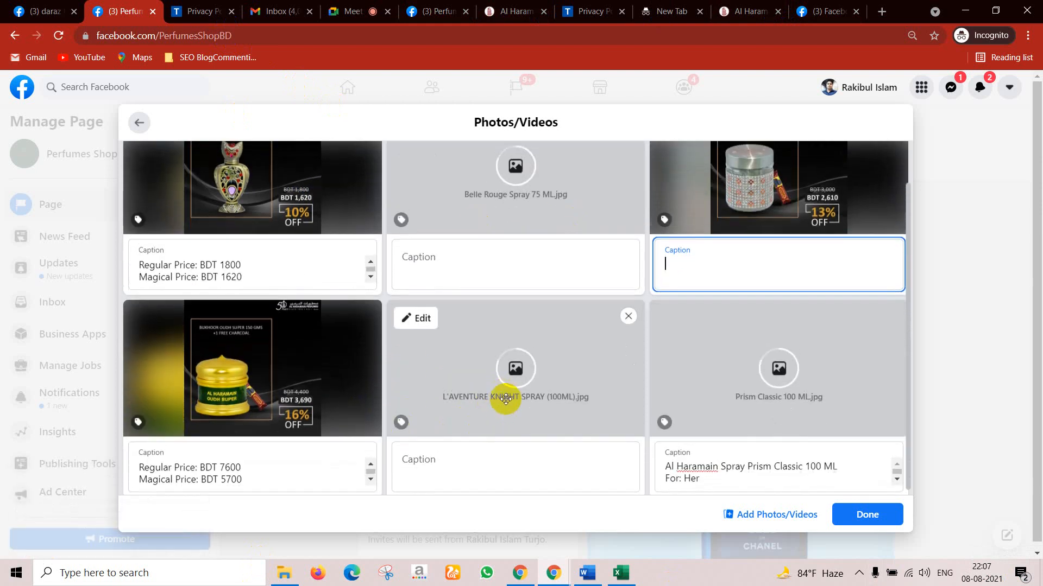
{"action": "scroll", "coordinate": [506, 399], "scroll_direction": "up", "scroll_amount": 1}
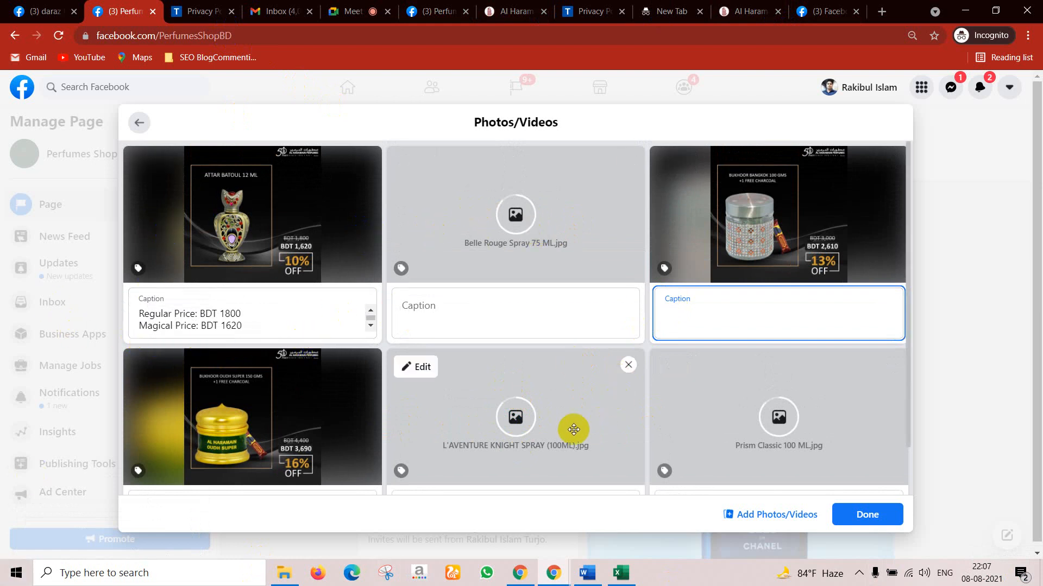
{"action": "scroll", "coordinate": [716, 433], "scroll_direction": "down", "scroll_amount": 1}
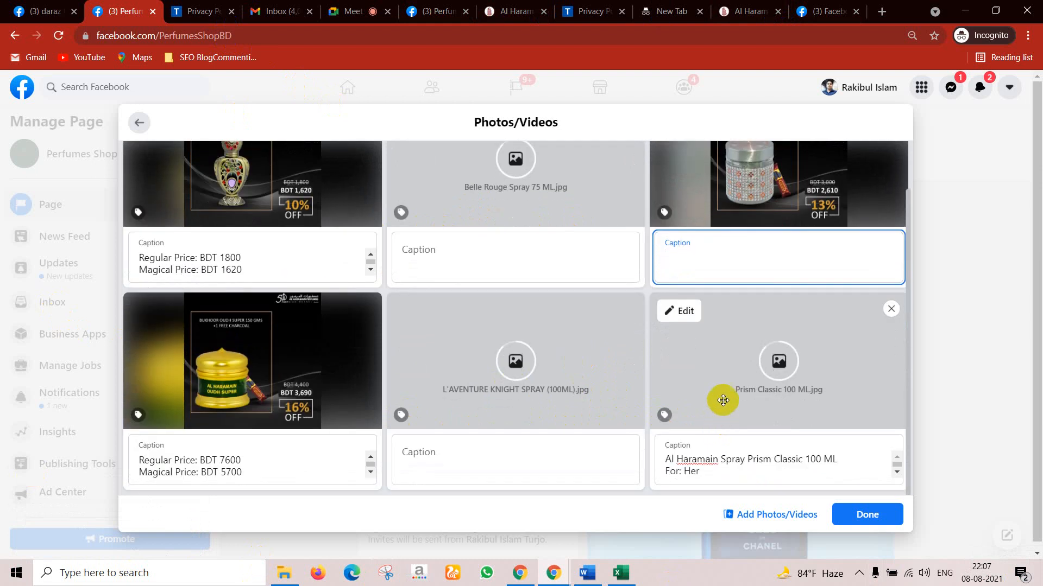
{"action": "left_click", "coordinate": [736, 373]}
Step: Put Prism Classic first and L'Aventure Knight at the start of row two, then finish editing
{"action": "mouse_move", "coordinate": [734, 373]}
{"action": "left_mouse_down"}
{"action": "mouse_move", "coordinate": [623, 273]}
{"action": "mouse_move", "coordinate": [731, 355]}
{"action": "left_mouse_up"}
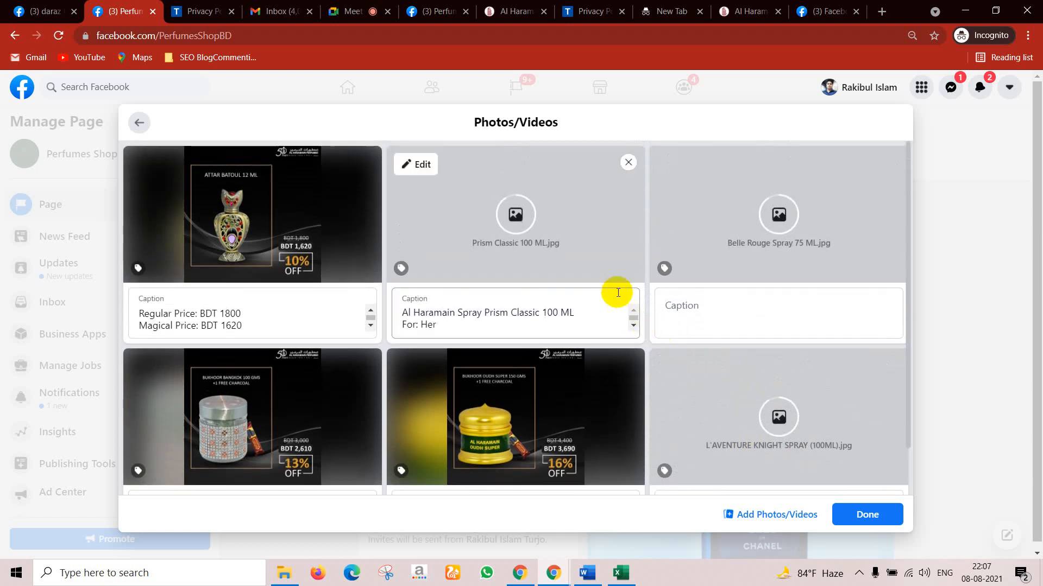
{"action": "scroll", "coordinate": [618, 288], "scroll_direction": "up", "scroll_amount": 1}
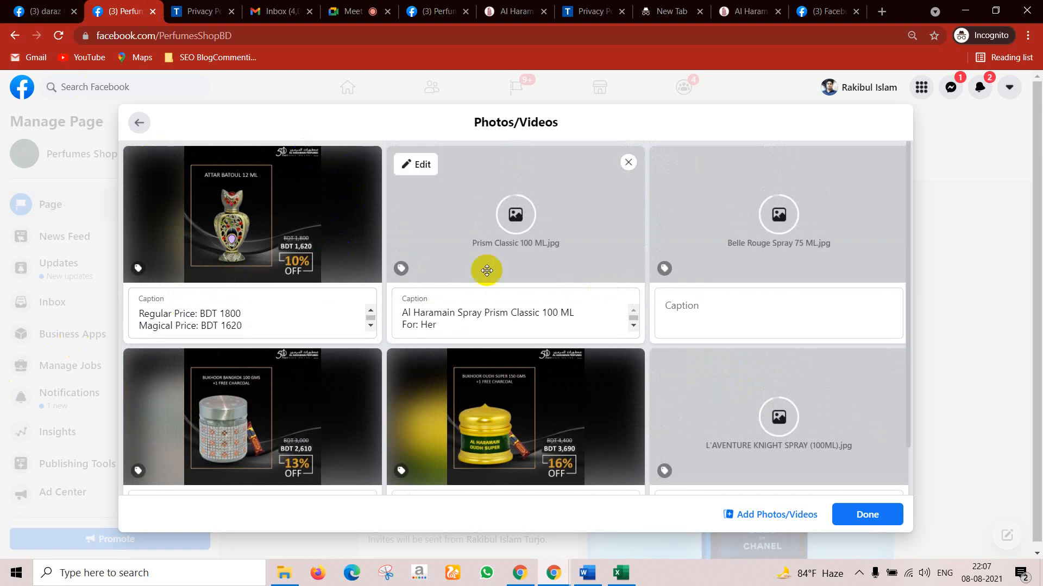
{"action": "scroll", "coordinate": [322, 412], "scroll_direction": "down", "scroll_amount": 1}
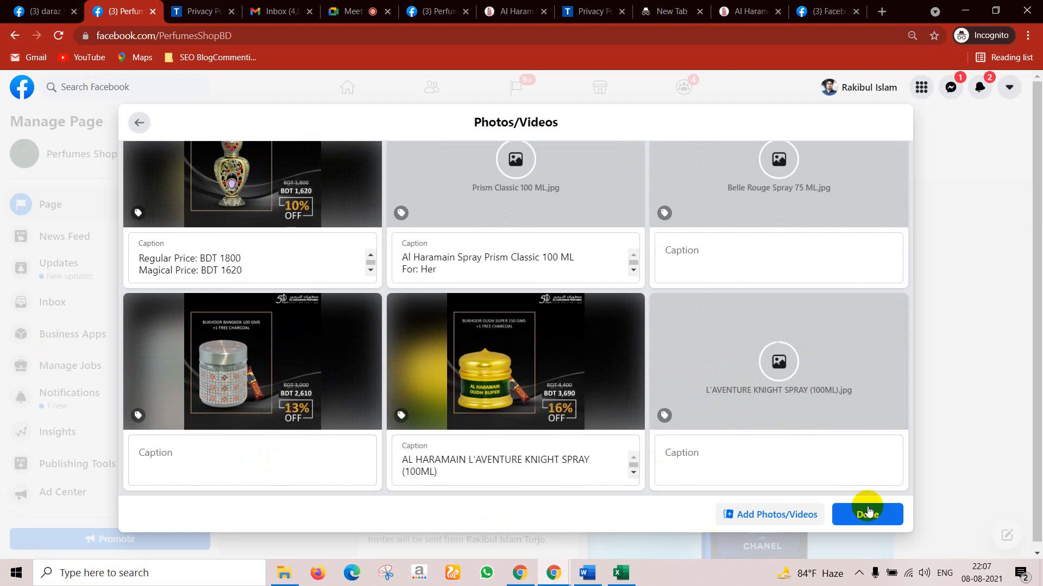
{"action": "scroll", "coordinate": [842, 422], "scroll_direction": "up", "scroll_amount": 1}
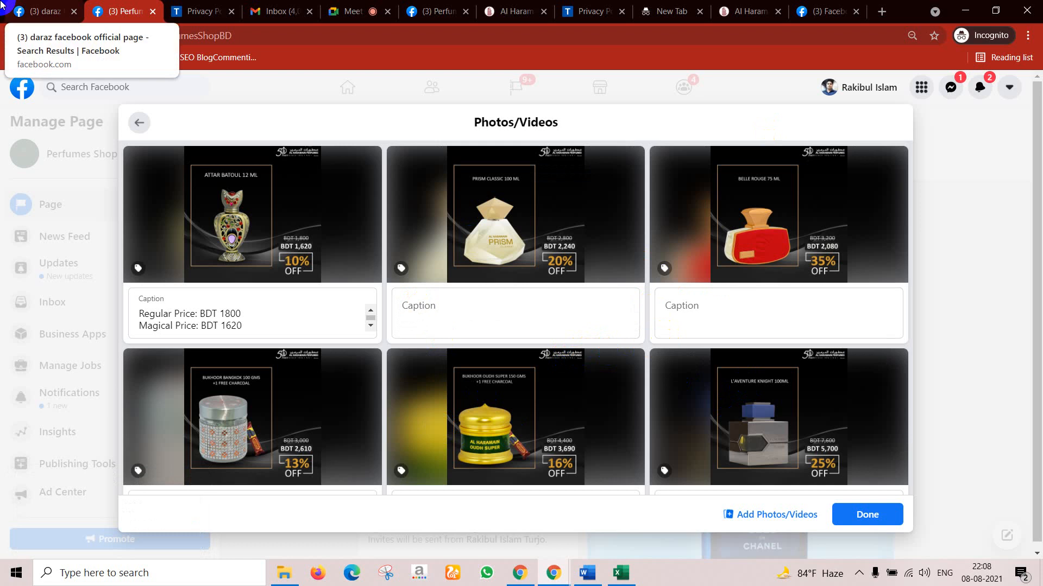
{"action": "left_click_drag", "start_coordinate": [459, 200], "coordinate": [318, 238]}
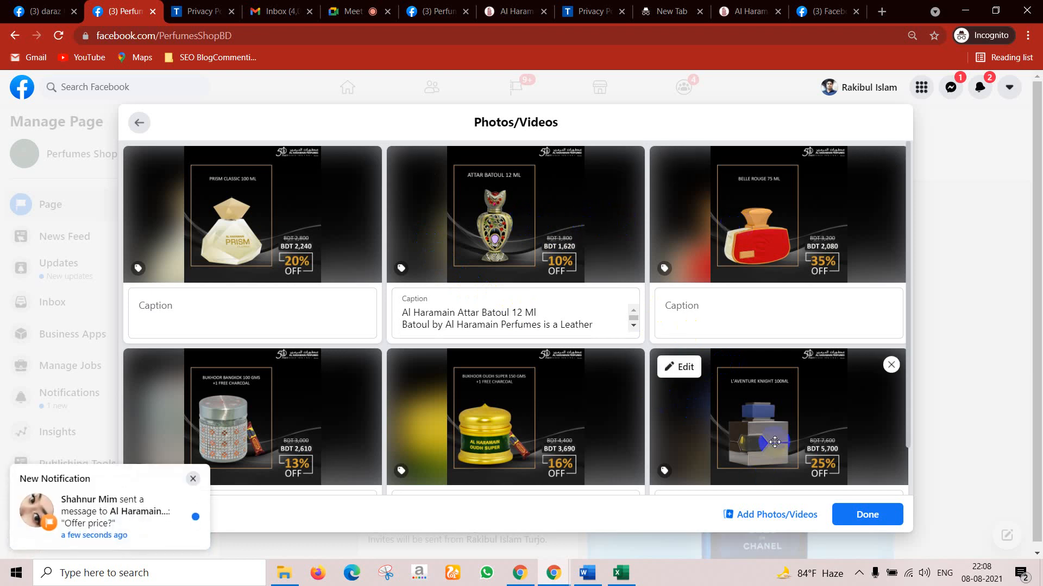
{"action": "left_click_drag", "start_coordinate": [774, 442], "coordinate": [363, 430]}
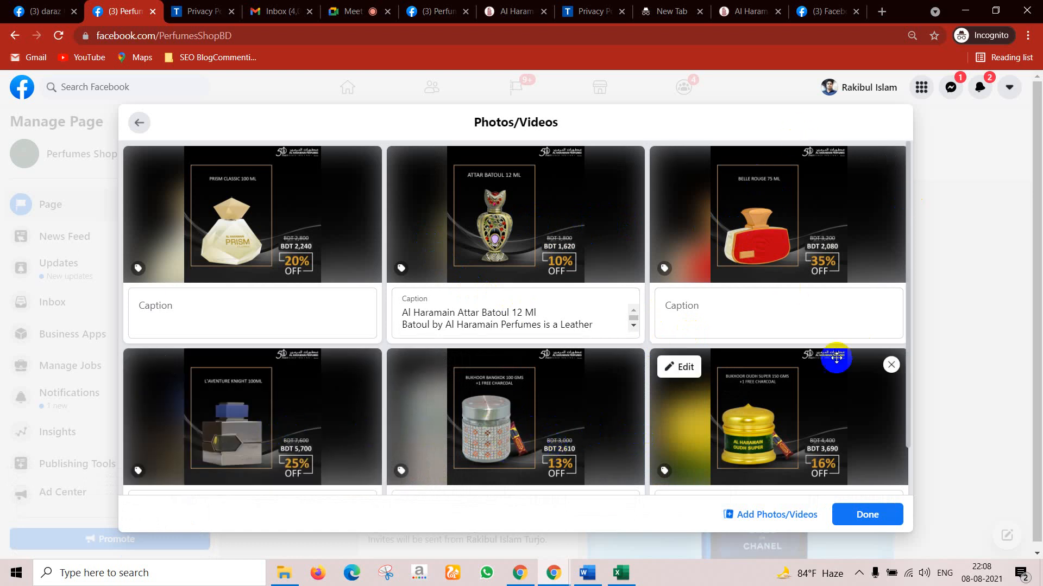
{"action": "scroll", "coordinate": [836, 413], "scroll_direction": "down", "scroll_amount": 1}
{"action": "scroll", "coordinate": [837, 459], "scroll_direction": "down", "scroll_amount": 3}
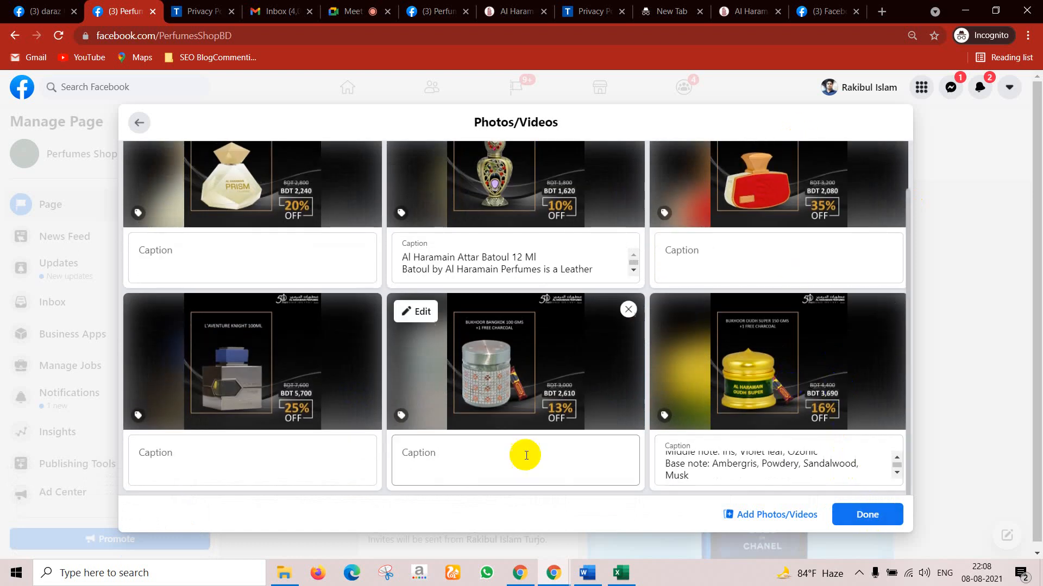
{"action": "scroll", "coordinate": [705, 396], "scroll_direction": "up", "scroll_amount": 1}
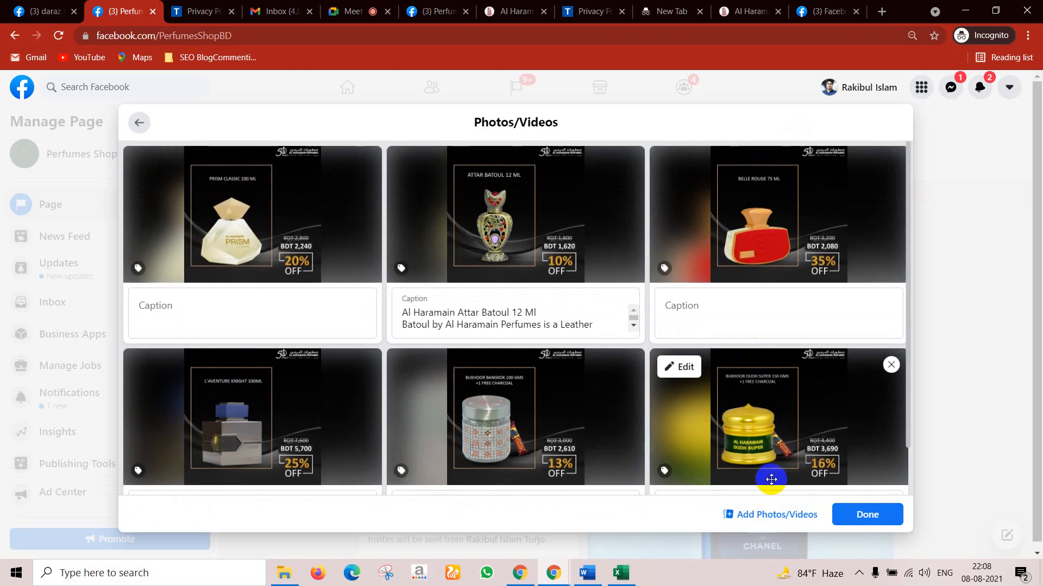
{"action": "left_click", "coordinate": [850, 514]}
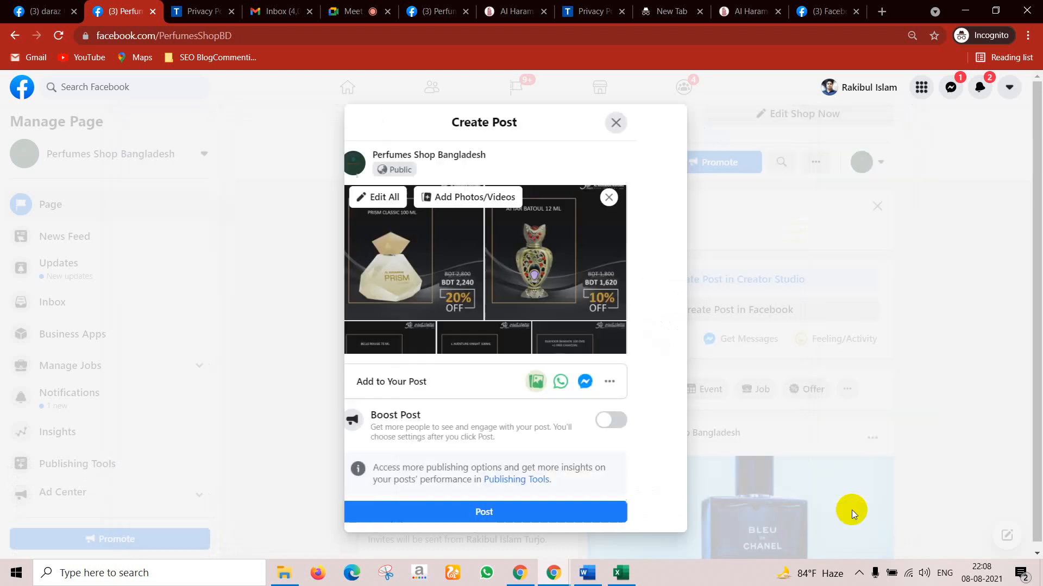
Step: Publish the Magic Sunday offer post with its perfume photos to Perfumes Shop Bangladesh
{"action": "scroll", "coordinate": [521, 249], "scroll_direction": "up", "scroll_amount": 3}
{"action": "scroll", "coordinate": [524, 249], "scroll_direction": "down", "scroll_amount": 4}
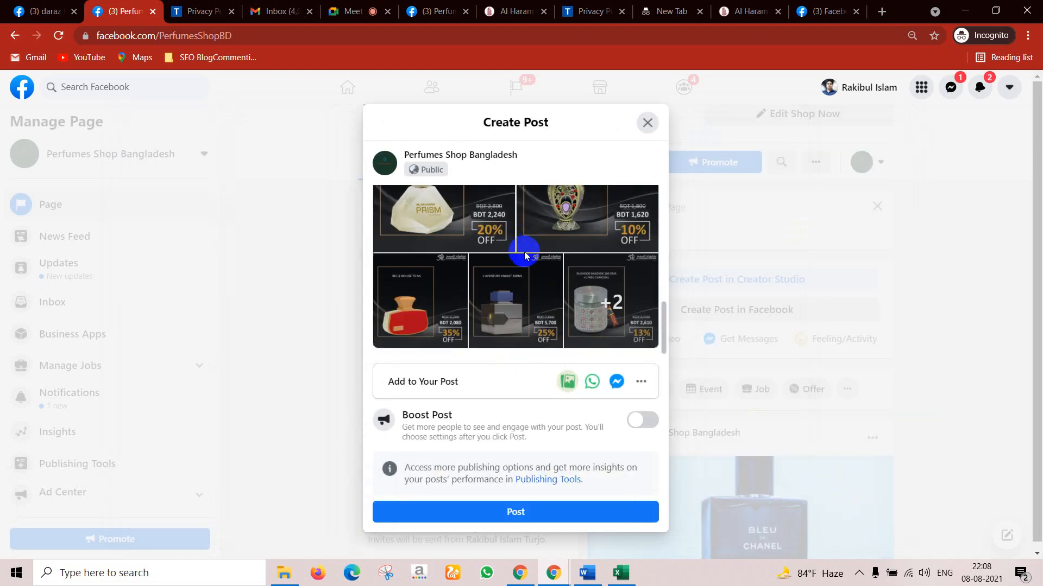
{"action": "left_click", "coordinate": [552, 514]}
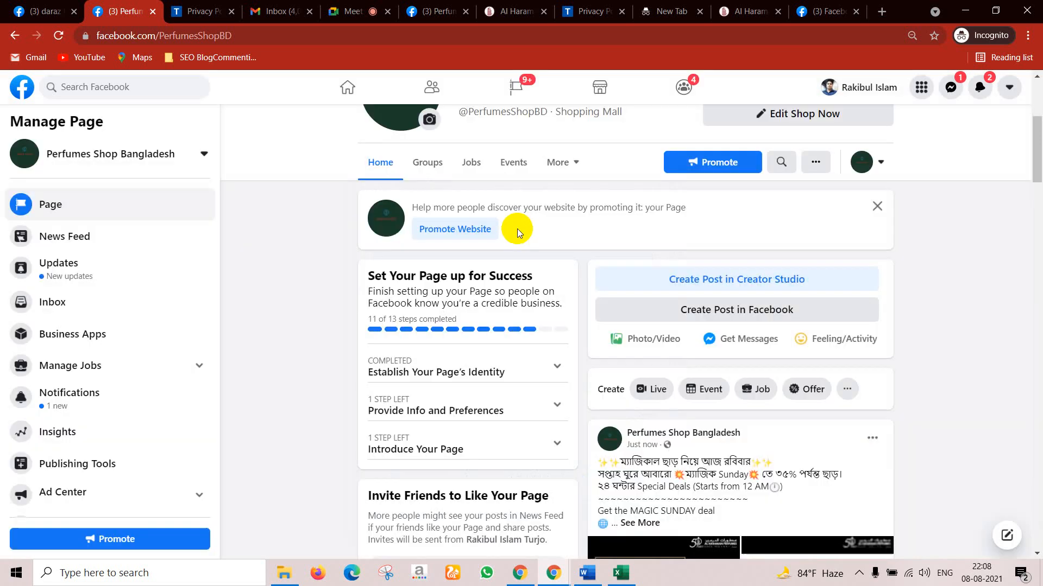
Step: Find the newly published Magic Sunday post and expand it to read its full text
{"action": "scroll", "coordinate": [501, 324], "scroll_direction": "down", "scroll_amount": 10}
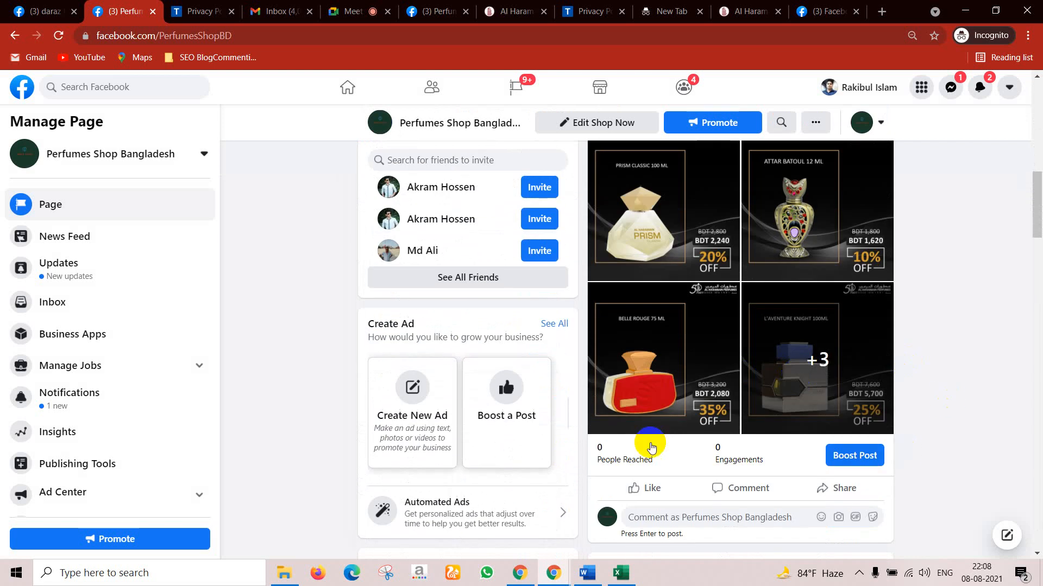
{"action": "scroll", "coordinate": [649, 390], "scroll_direction": "up", "scroll_amount": 1}
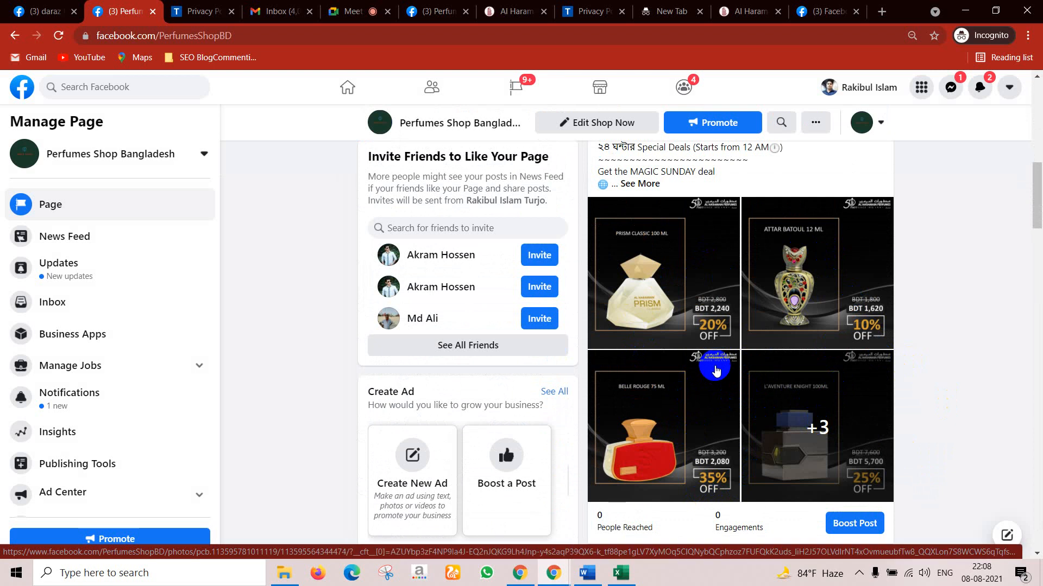
{"action": "scroll", "coordinate": [652, 290], "scroll_direction": "up", "scroll_amount": 4}
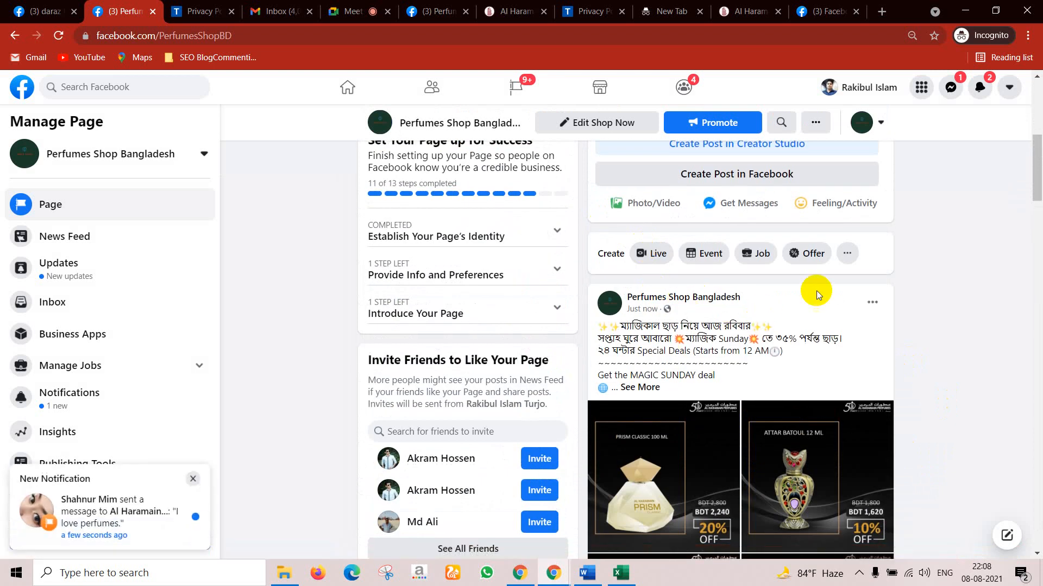
{"action": "scroll", "coordinate": [790, 495], "scroll_direction": "down", "scroll_amount": 3}
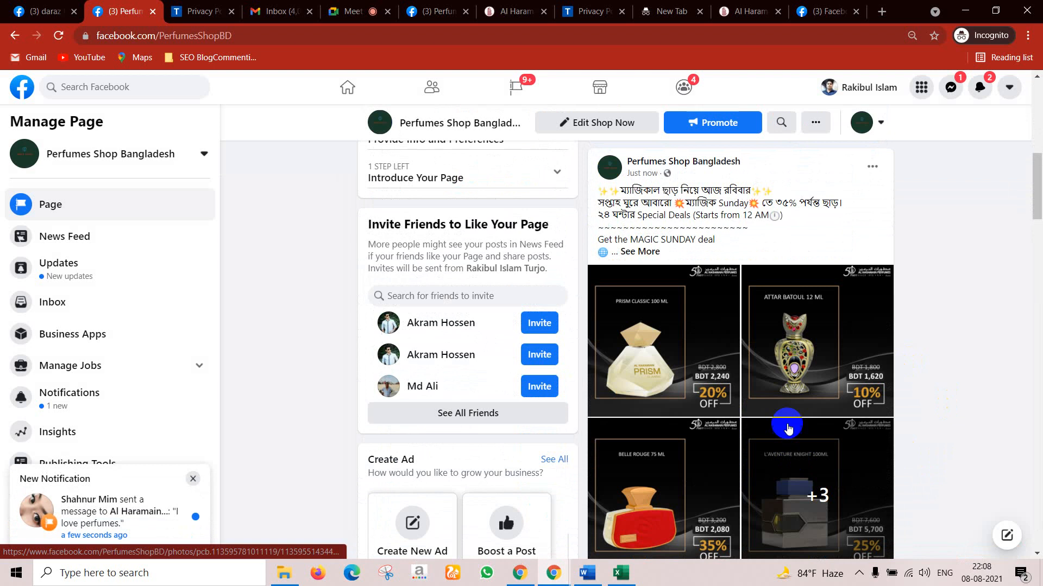
{"action": "scroll", "coordinate": [770, 389], "scroll_direction": "down", "scroll_amount": 4}
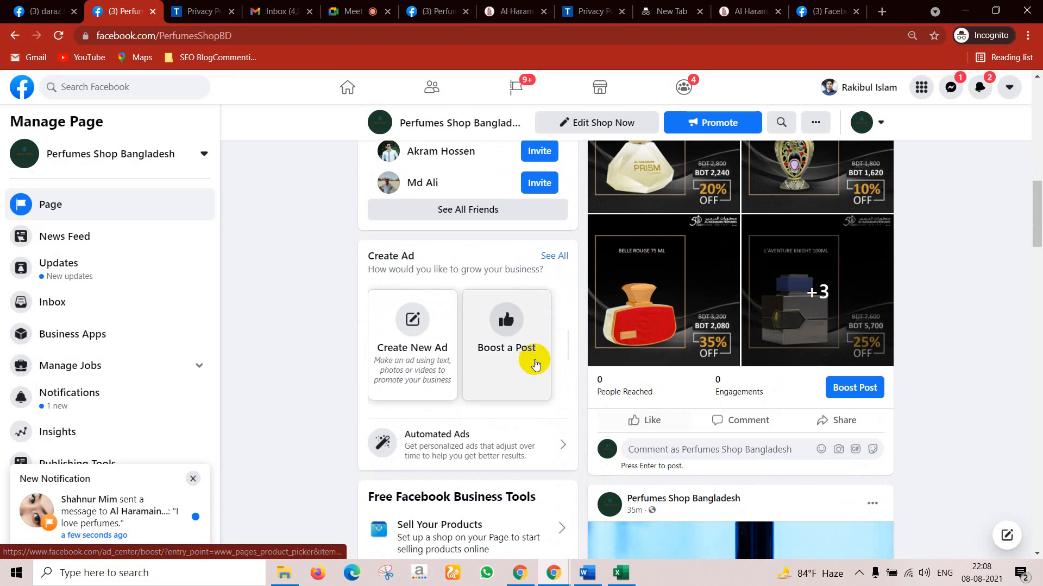
{"action": "scroll", "coordinate": [740, 300], "scroll_direction": "up", "scroll_amount": 5}
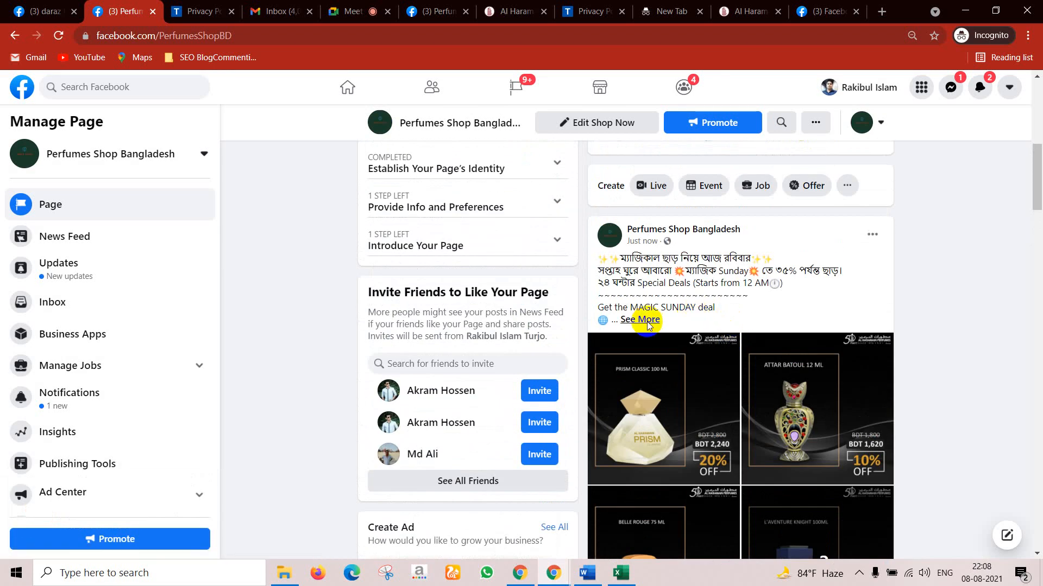
{"action": "left_click", "coordinate": [631, 319]}
{"action": "scroll", "coordinate": [716, 332], "scroll_direction": "down", "scroll_amount": 8}
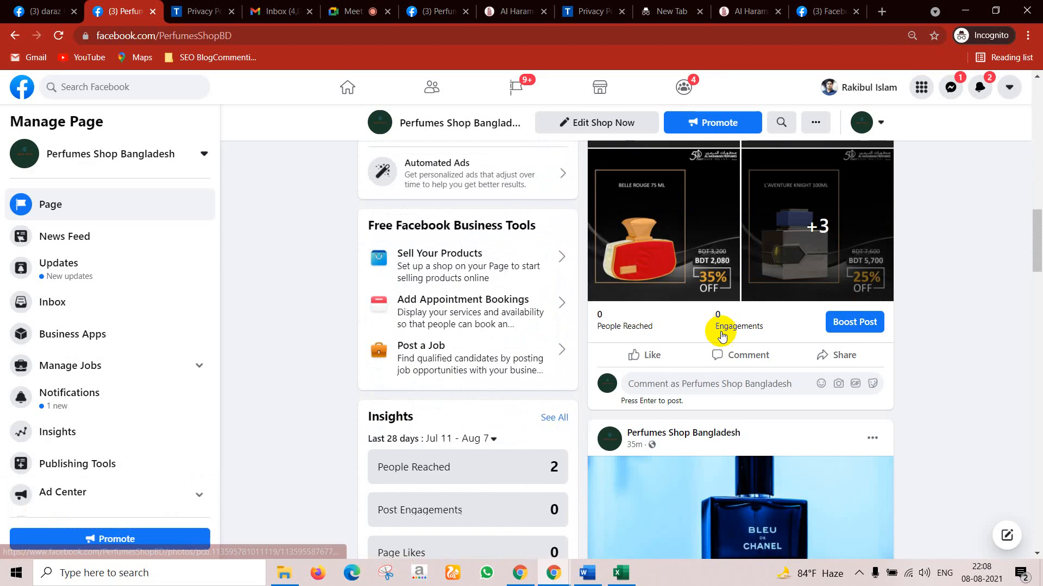
{"action": "scroll", "coordinate": [717, 271], "scroll_direction": "up", "scroll_amount": 7}
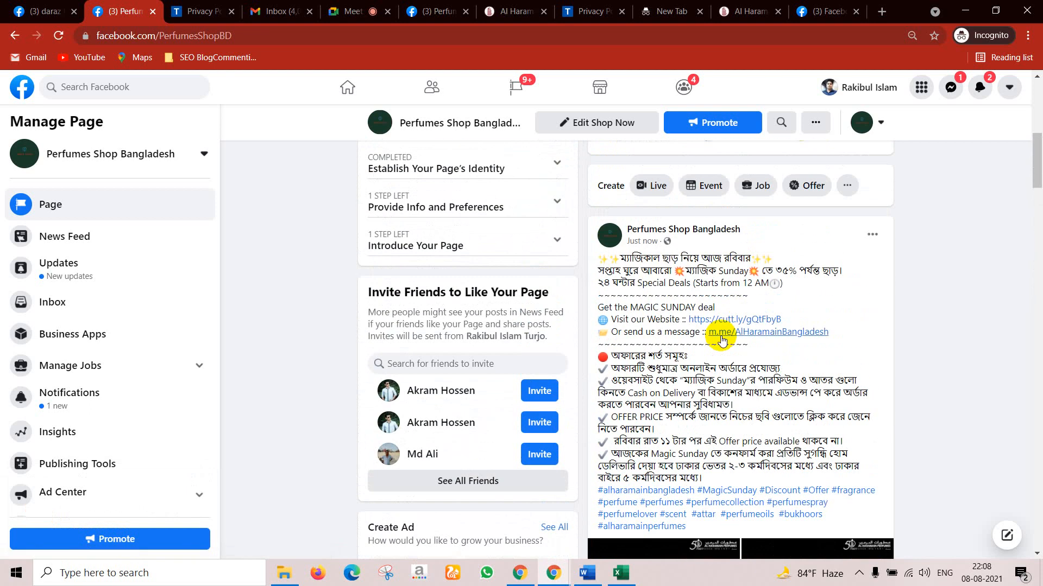
{"action": "scroll", "coordinate": [712, 325], "scroll_direction": "down", "scroll_amount": 4}
{"action": "scroll", "coordinate": [716, 289], "scroll_direction": "down", "scroll_amount": 5}
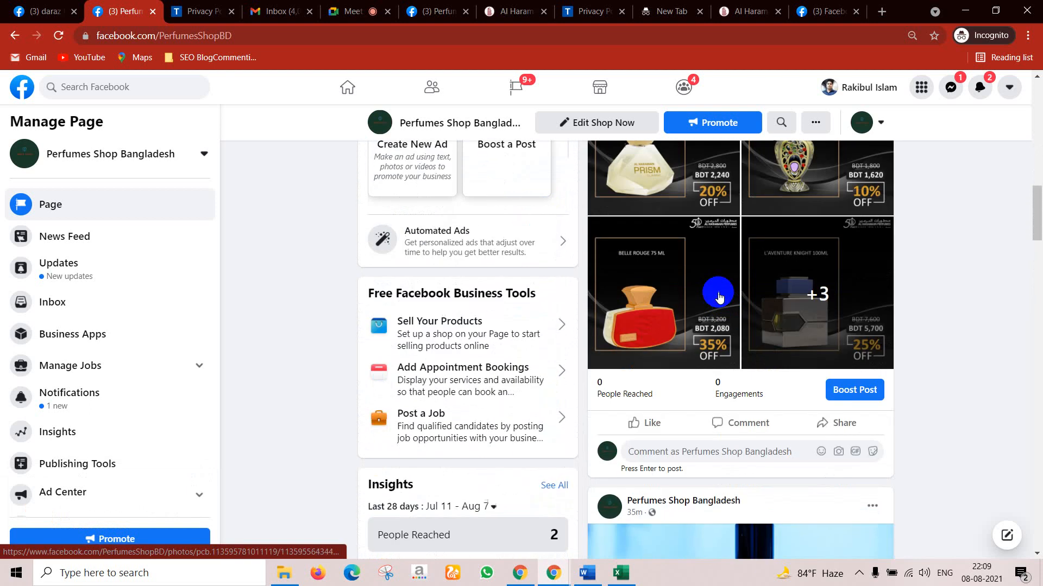
{"action": "scroll", "coordinate": [707, 286], "scroll_direction": "up", "scroll_amount": 2}
{"action": "scroll", "coordinate": [708, 286], "scroll_direction": "up", "scroll_amount": 2}
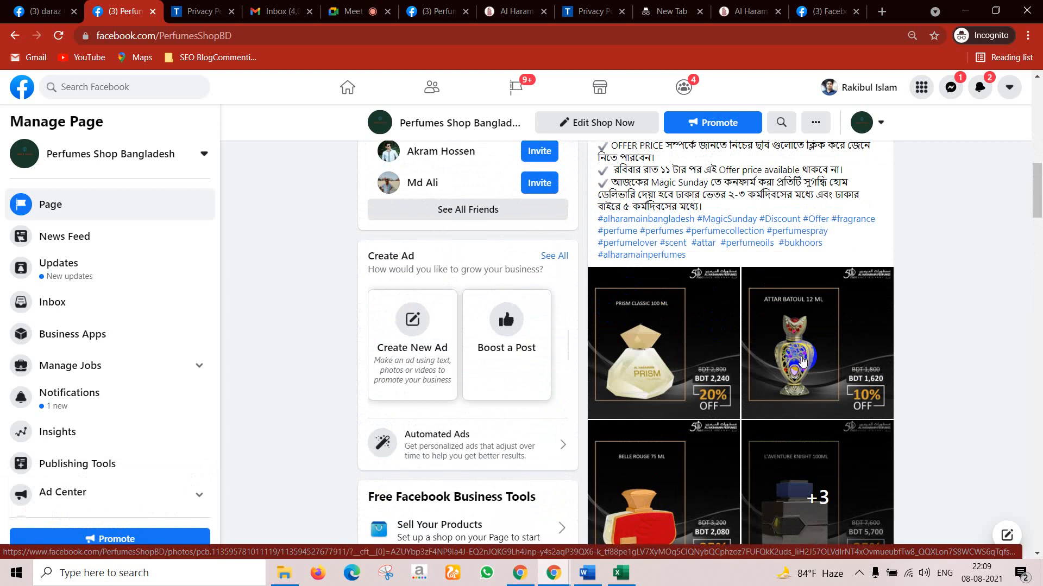
{"action": "scroll", "coordinate": [802, 360], "scroll_direction": "down", "scroll_amount": 3}
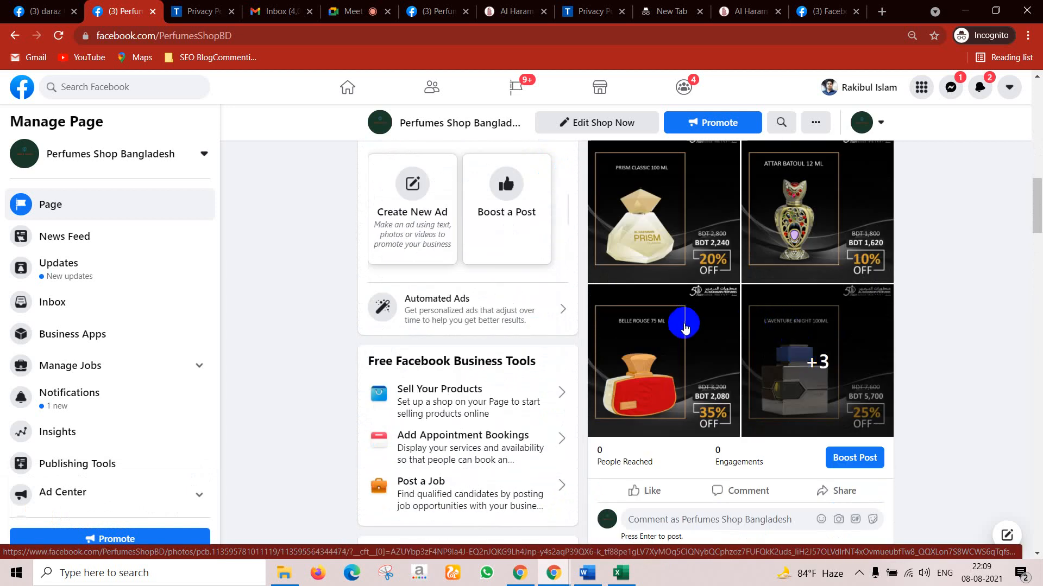
{"action": "scroll", "coordinate": [690, 322], "scroll_direction": "up", "scroll_amount": 8}
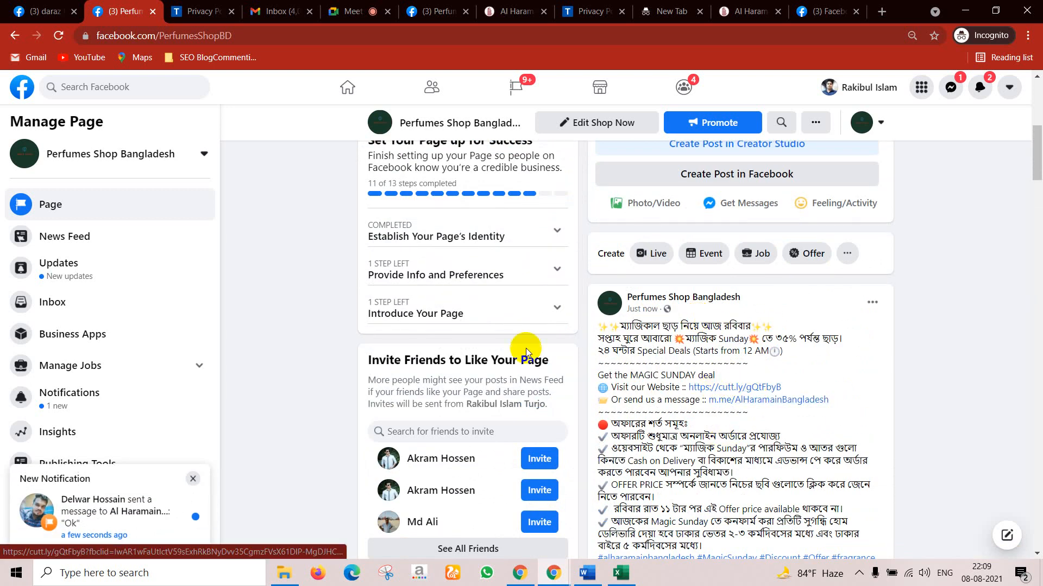
Step: Search Facebook for 'dynamic d' and open the Dynamic Driving School page
{"action": "left_click", "coordinate": [131, 88]}
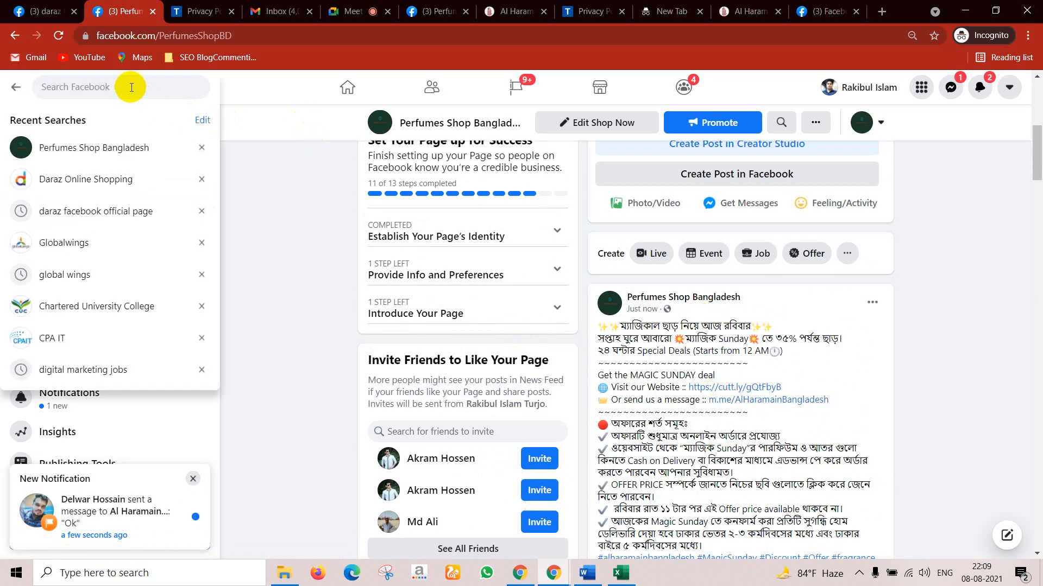
{"action": "type", "text": "dy"}
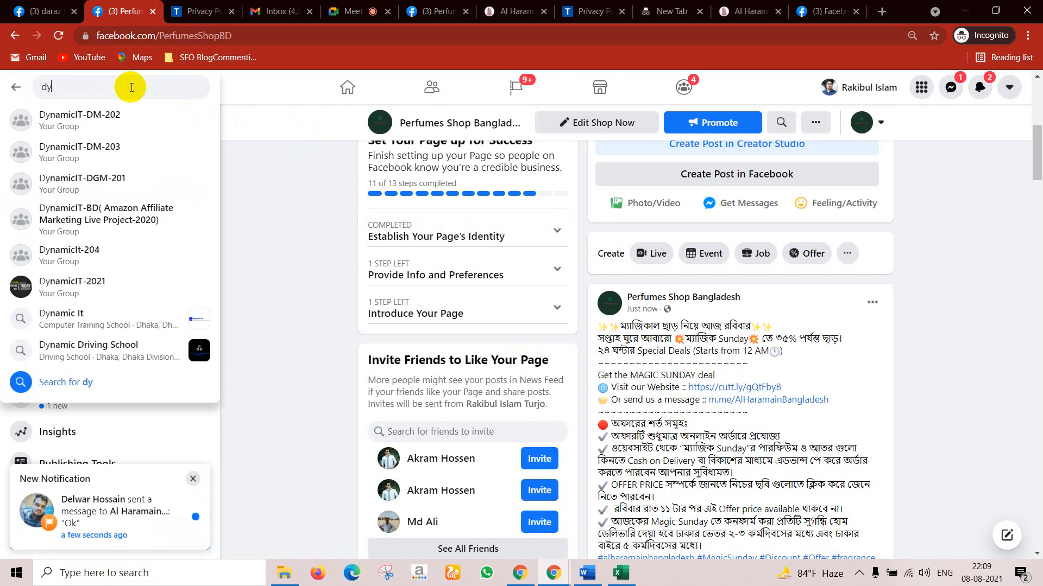
{"action": "type", "text": "namic d"}
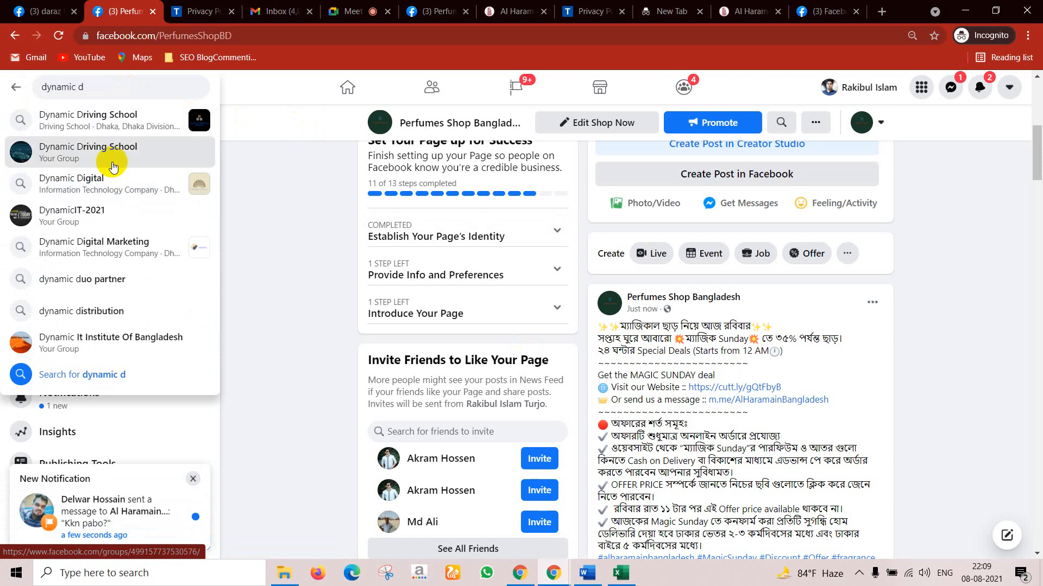
{"action": "left_click", "coordinate": [105, 114]}
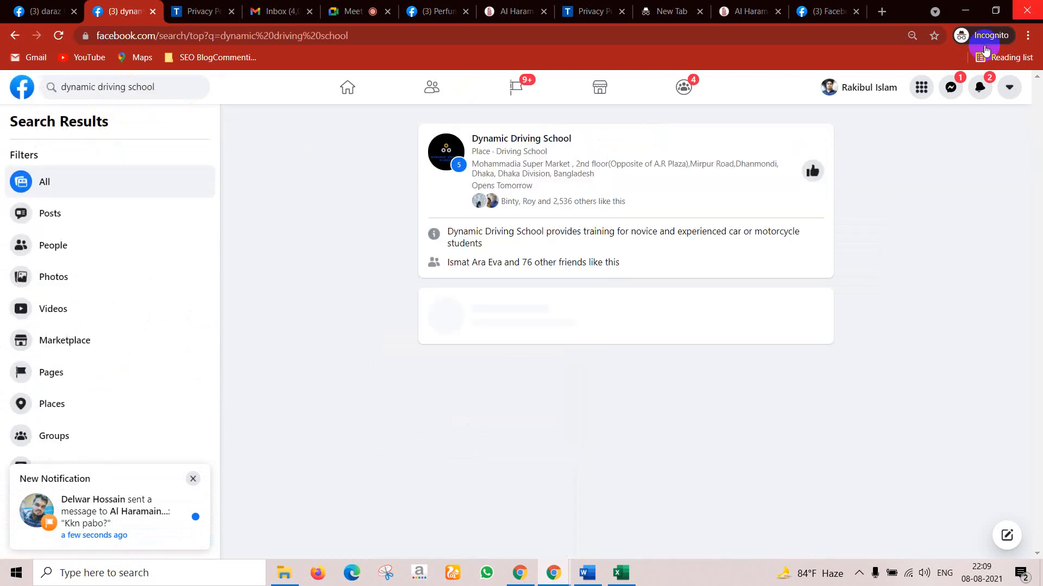
{"action": "left_click", "coordinate": [507, 140]}
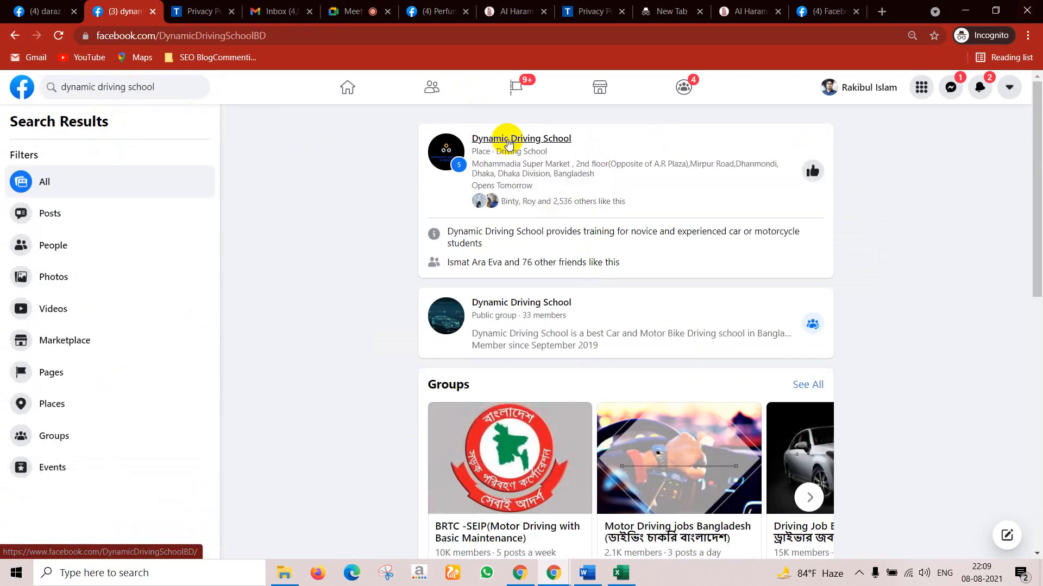
Step: Expand the April 3 post on the Dynamic Driving School timeline to read its full text
{"action": "scroll", "coordinate": [655, 292], "scroll_direction": "up", "scroll_amount": 4}
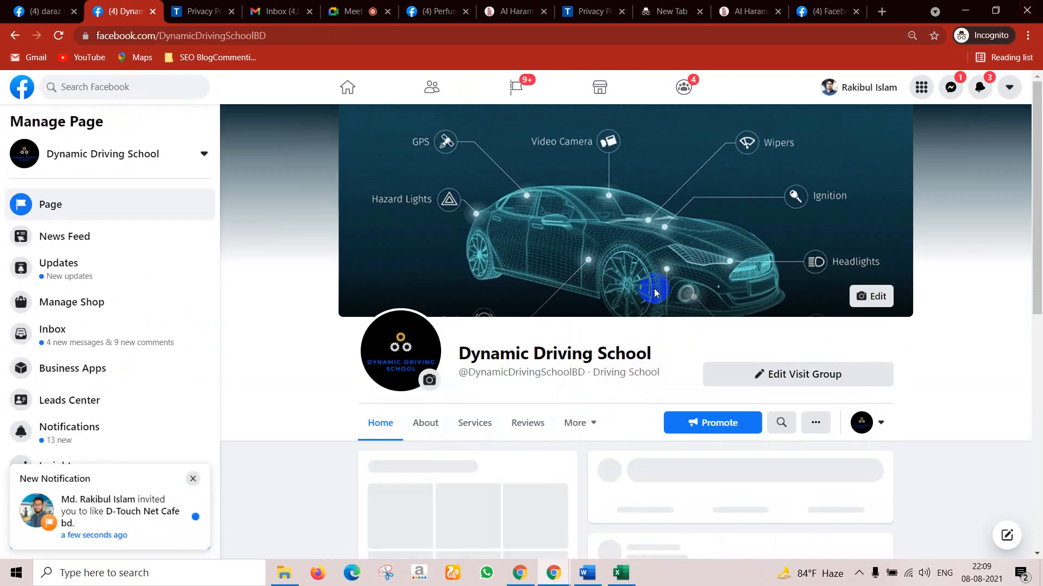
{"action": "scroll", "coordinate": [777, 296], "scroll_direction": "down", "scroll_amount": 2}
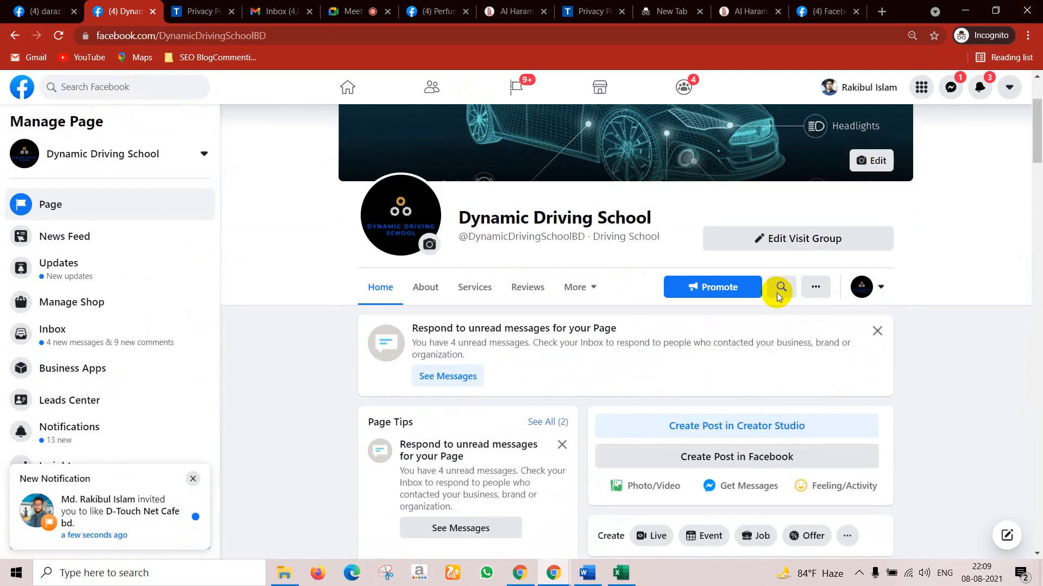
{"action": "scroll", "coordinate": [664, 343], "scroll_direction": "down", "scroll_amount": 10}
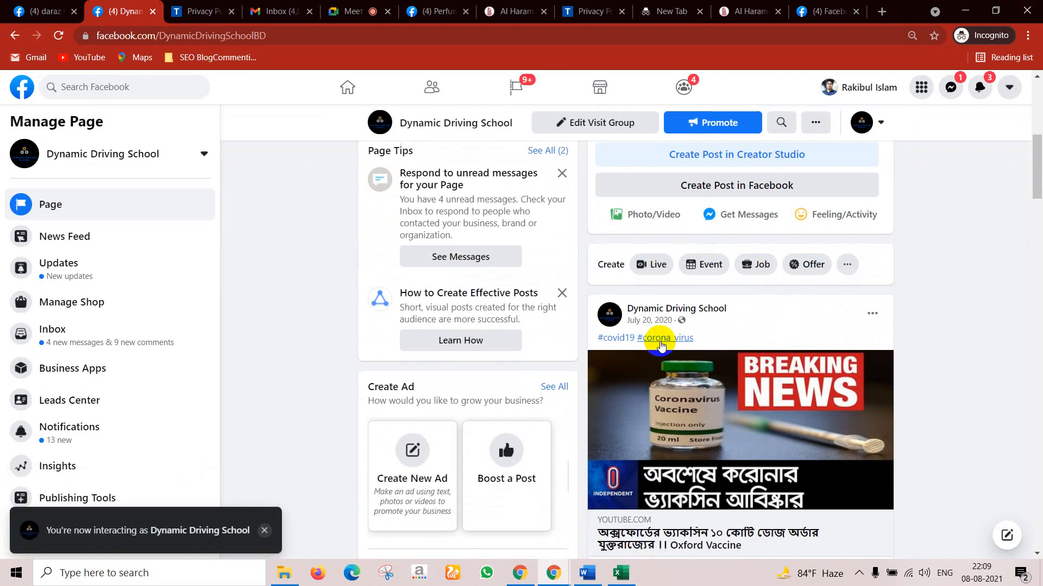
{"action": "scroll", "coordinate": [688, 334], "scroll_direction": "down", "scroll_amount": 12}
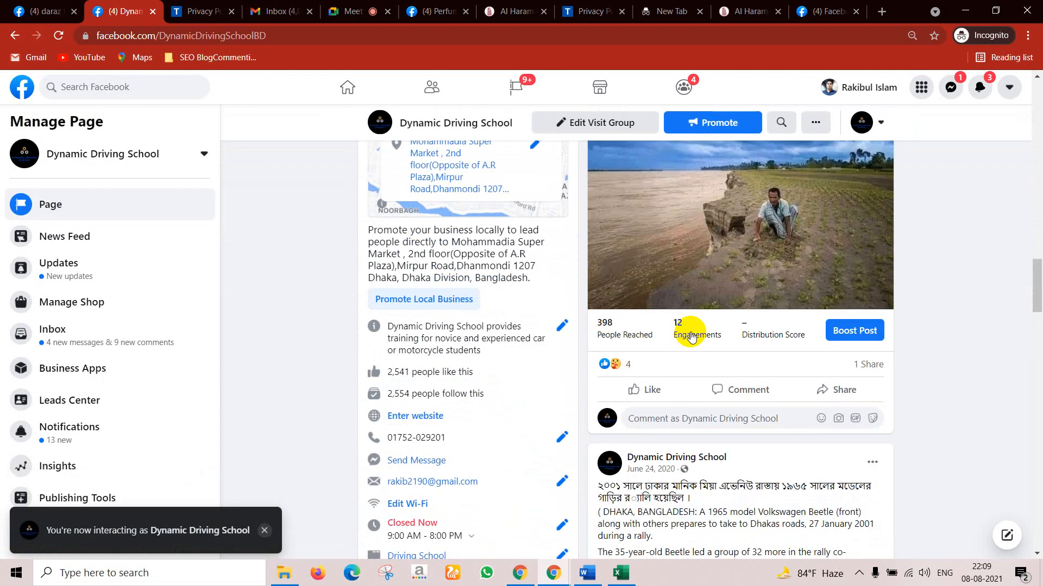
{"action": "scroll", "coordinate": [688, 333], "scroll_direction": "up", "scroll_amount": 2}
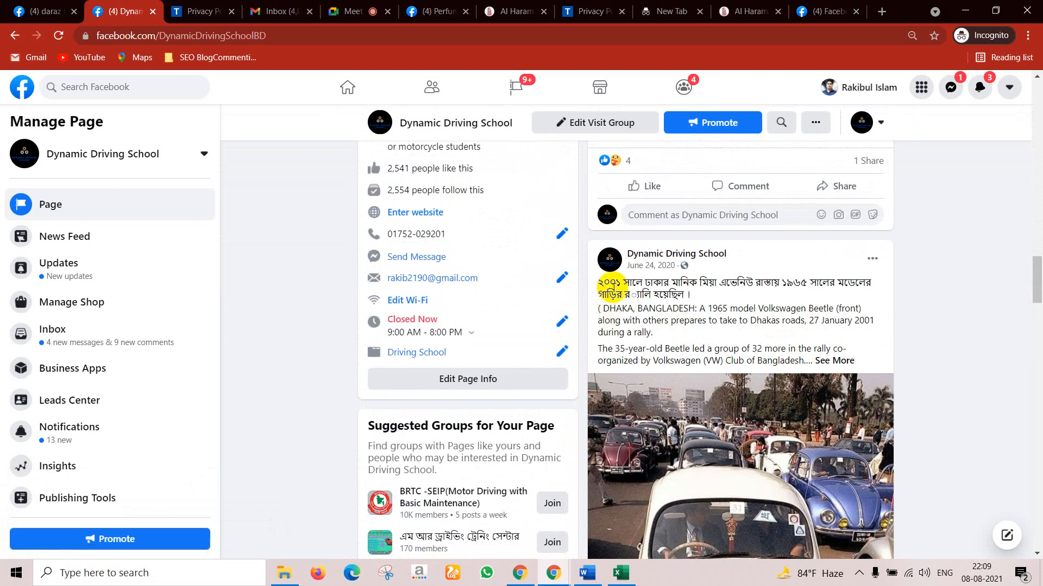
{"action": "scroll", "coordinate": [835, 368], "scroll_direction": "down", "scroll_amount": 20}
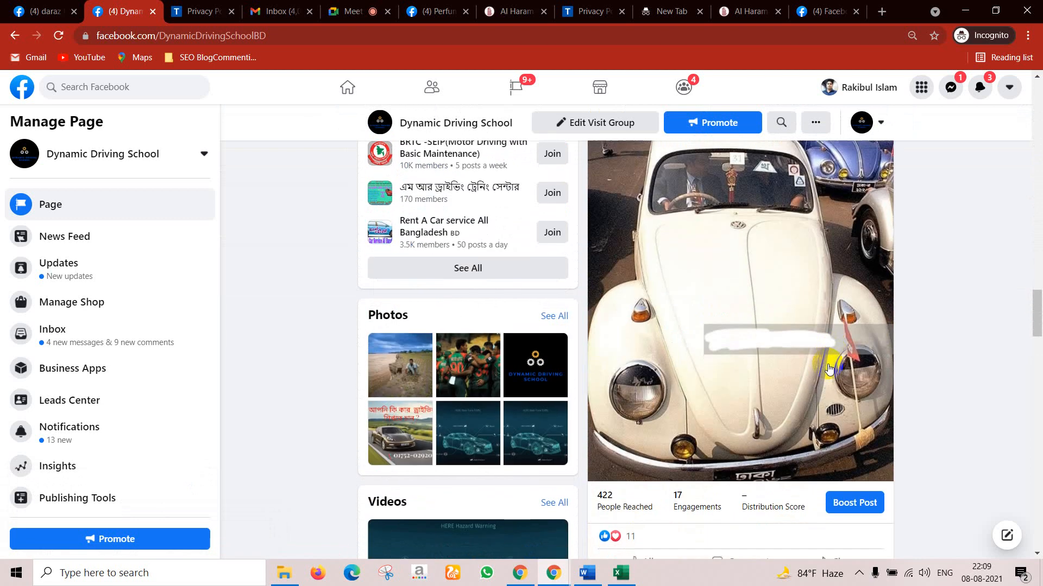
{"action": "scroll", "coordinate": [827, 364], "scroll_direction": "down", "scroll_amount": 20}
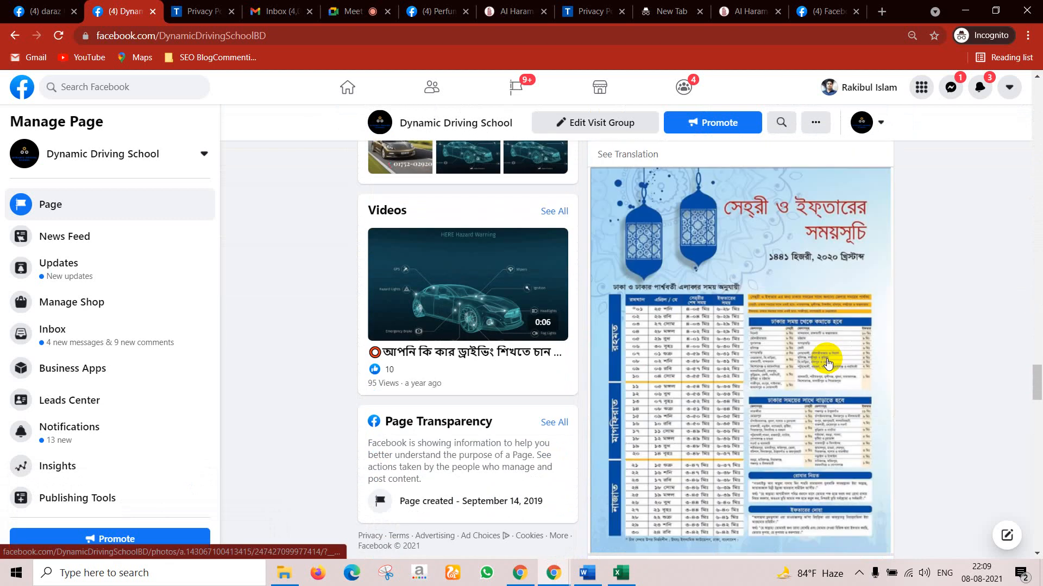
{"action": "scroll", "coordinate": [826, 364], "scroll_direction": "down", "scroll_amount": 12}
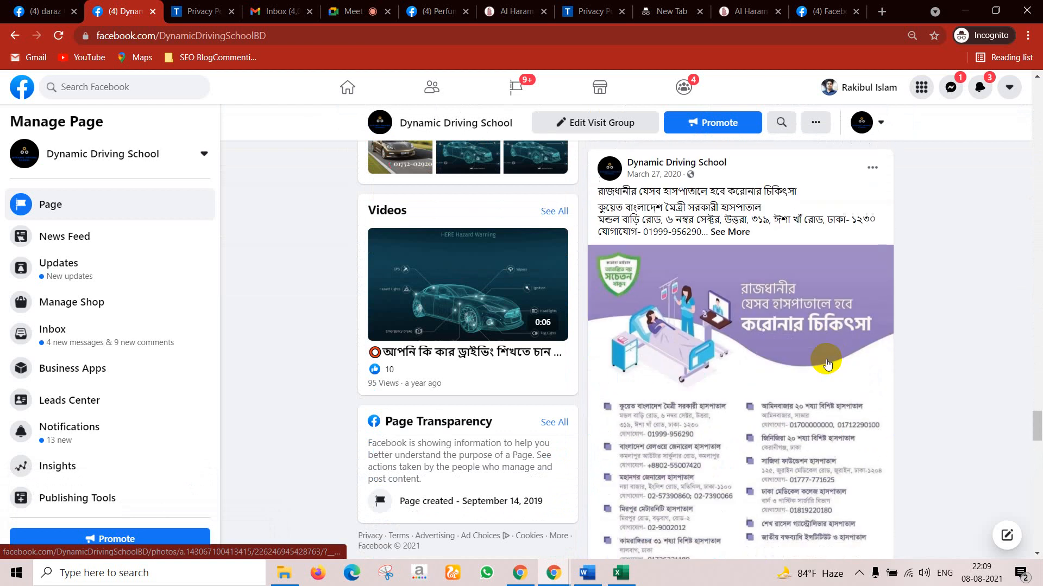
{"action": "scroll", "coordinate": [791, 302], "scroll_direction": "up", "scroll_amount": 9}
{"action": "scroll", "coordinate": [760, 315], "scroll_direction": "up", "scroll_amount": 7}
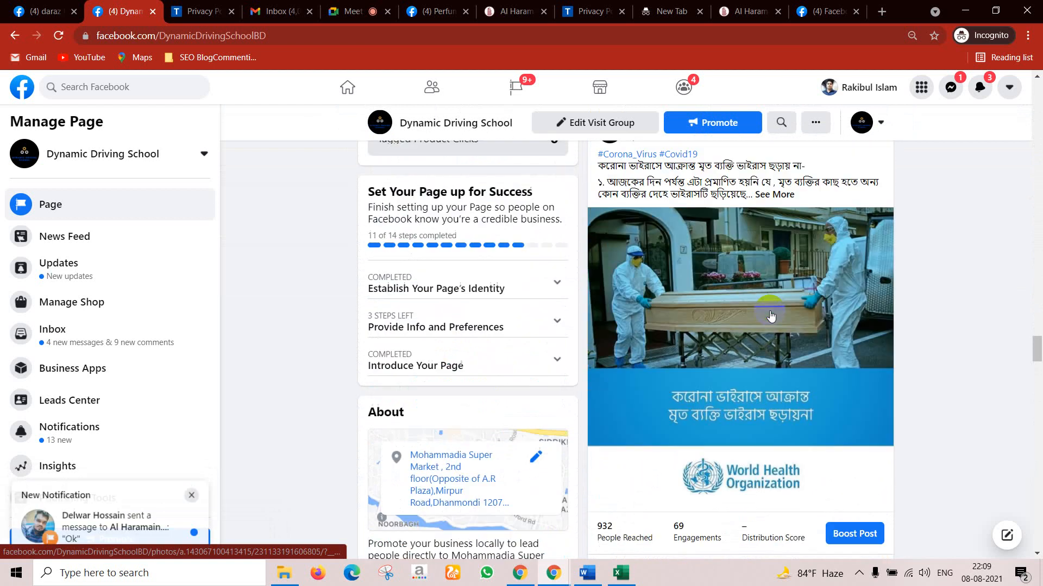
{"action": "left_click", "coordinate": [714, 335]}
{"action": "left_click_drag", "start_coordinate": [778, 264], "coordinate": [776, 263]}
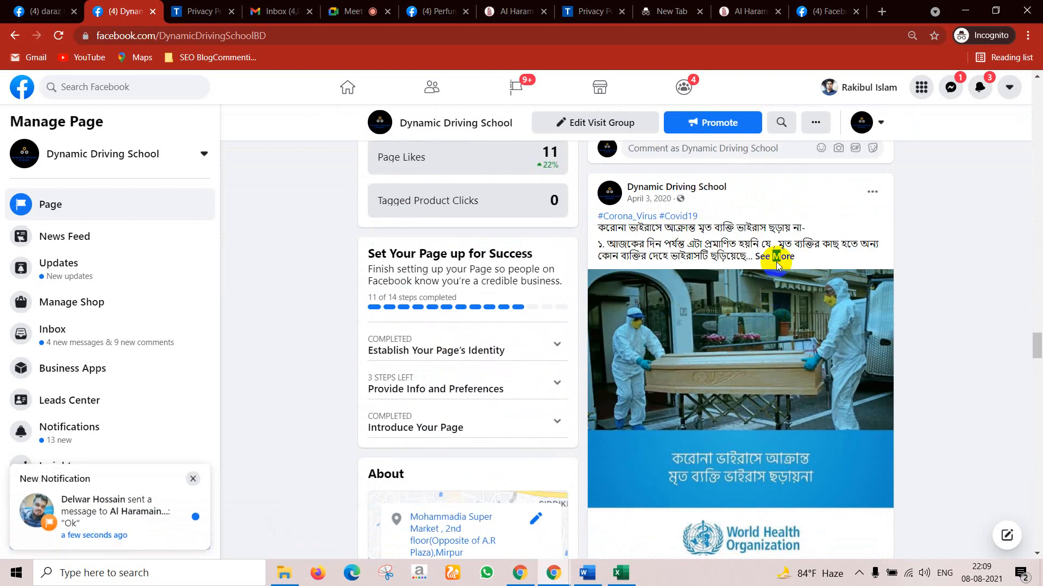
{"action": "left_click", "coordinate": [775, 261]}
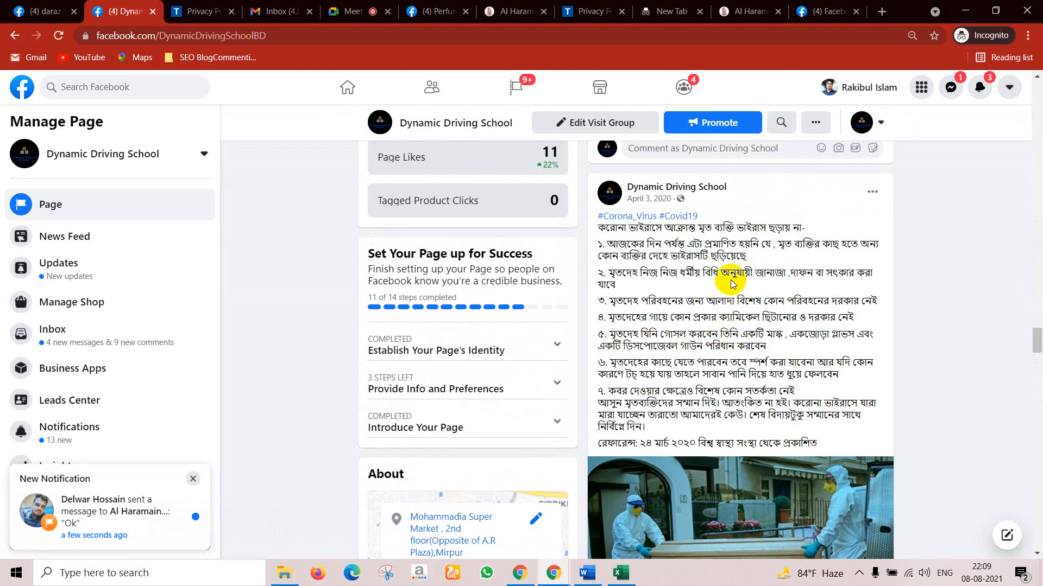
Step: Scroll down to the November 5, 2019 post and expand its full text
{"action": "scroll", "coordinate": [700, 272], "scroll_direction": "down", "scroll_amount": 9}
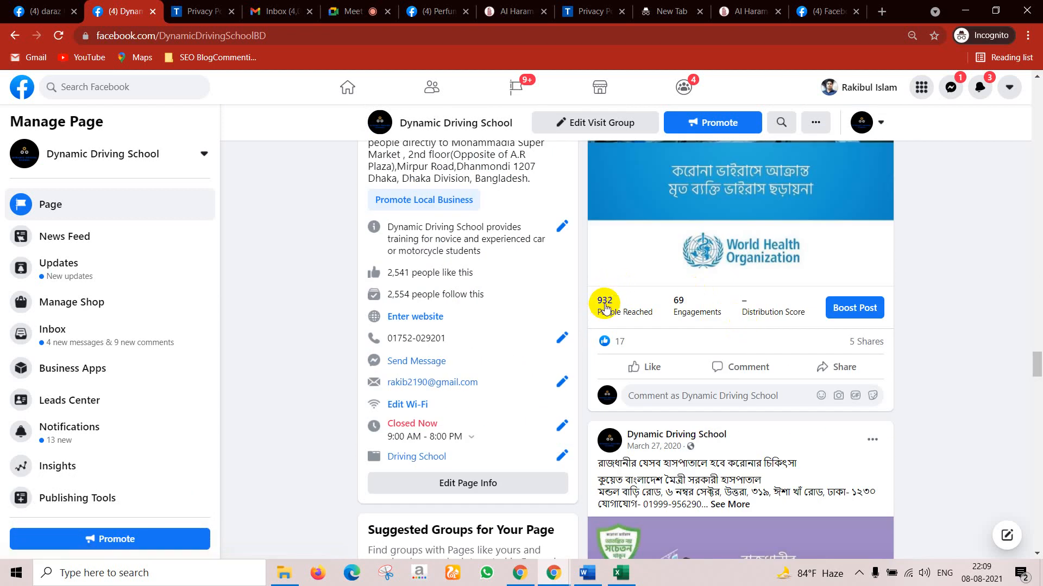
{"action": "scroll", "coordinate": [836, 369], "scroll_direction": "down", "scroll_amount": 10}
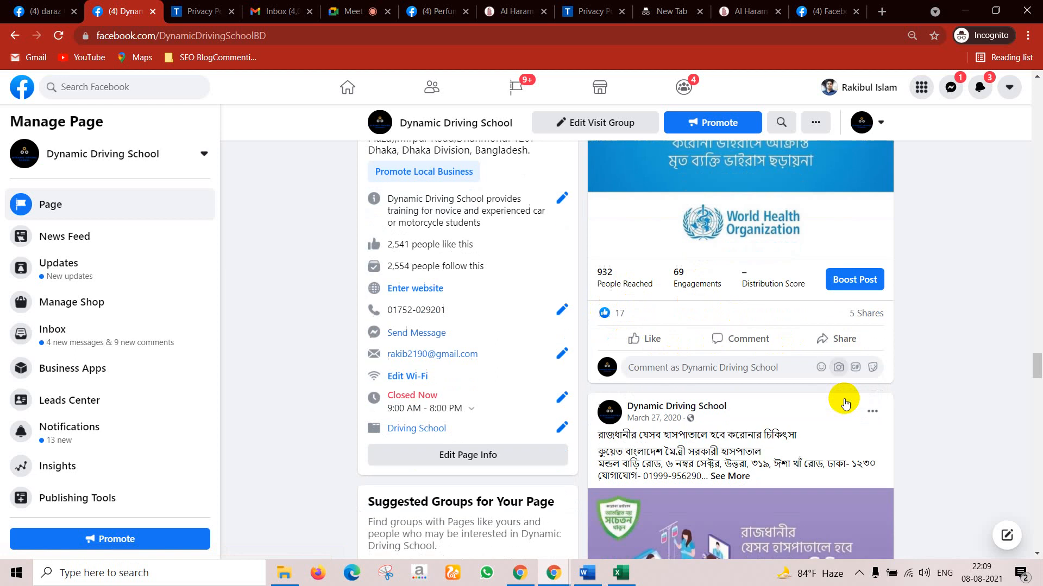
{"action": "scroll", "coordinate": [844, 401], "scroll_direction": "down", "scroll_amount": 20}
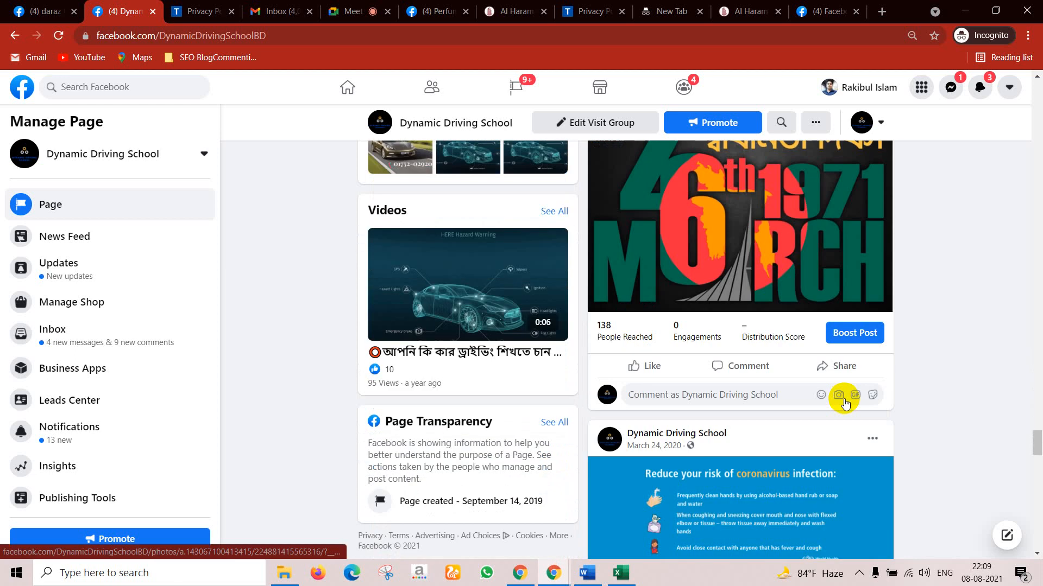
{"action": "scroll", "coordinate": [845, 402], "scroll_direction": "down", "scroll_amount": 10}
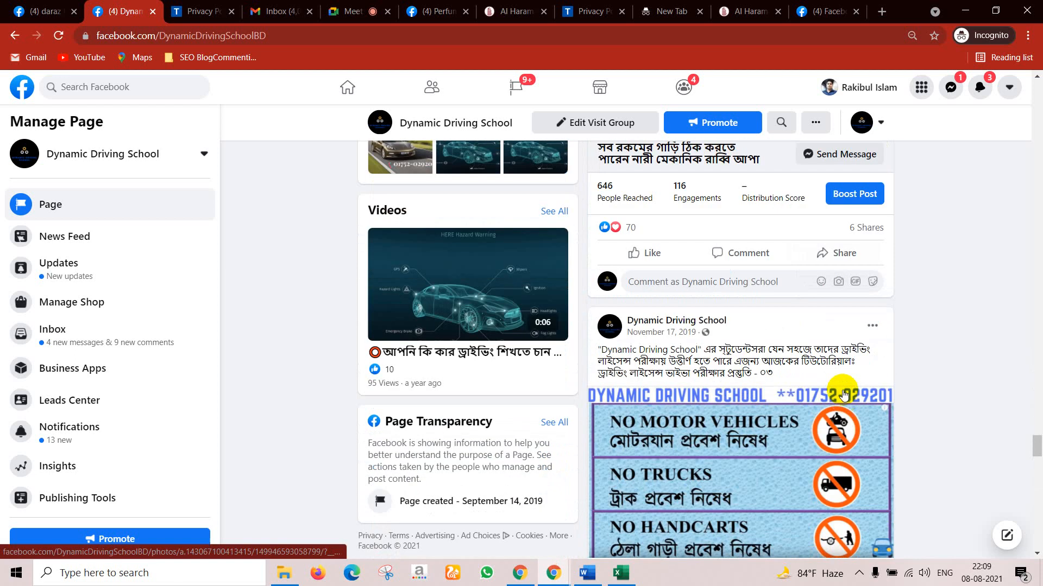
{"action": "scroll", "coordinate": [679, 305], "scroll_direction": "up", "scroll_amount": 2}
{"action": "scroll", "coordinate": [671, 270], "scroll_direction": "up", "scroll_amount": 1}
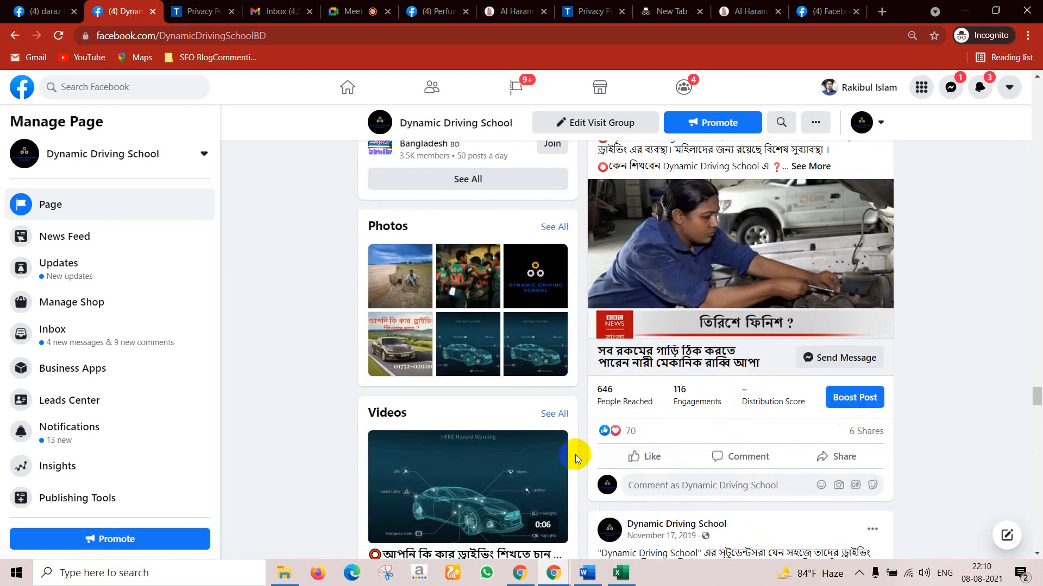
{"action": "mouse_move", "coordinate": [631, 436]}
{"action": "scroll", "coordinate": [763, 358], "scroll_direction": "up", "scroll_amount": 2}
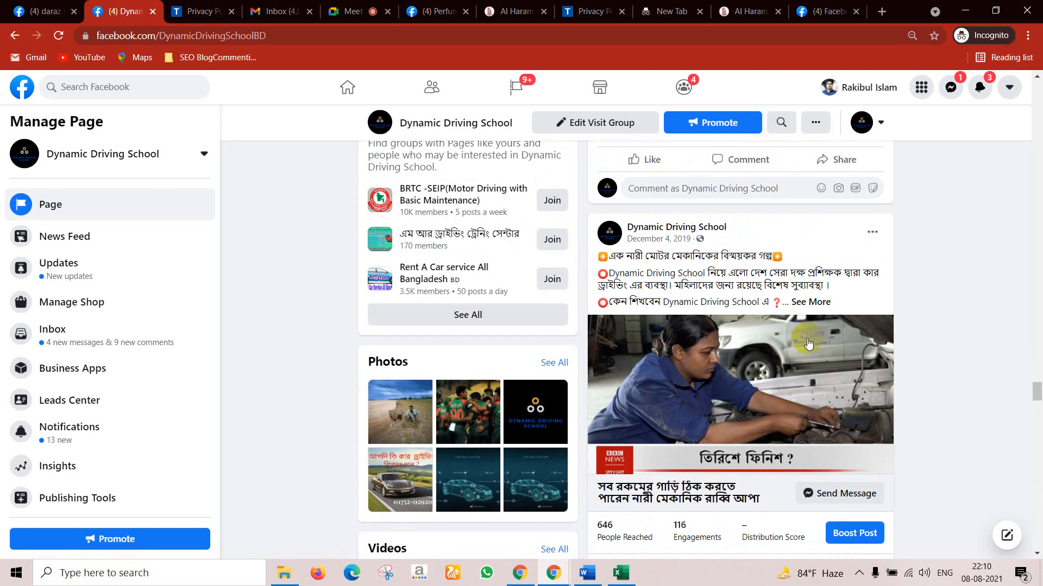
{"action": "scroll", "coordinate": [807, 343], "scroll_direction": "down", "scroll_amount": 5}
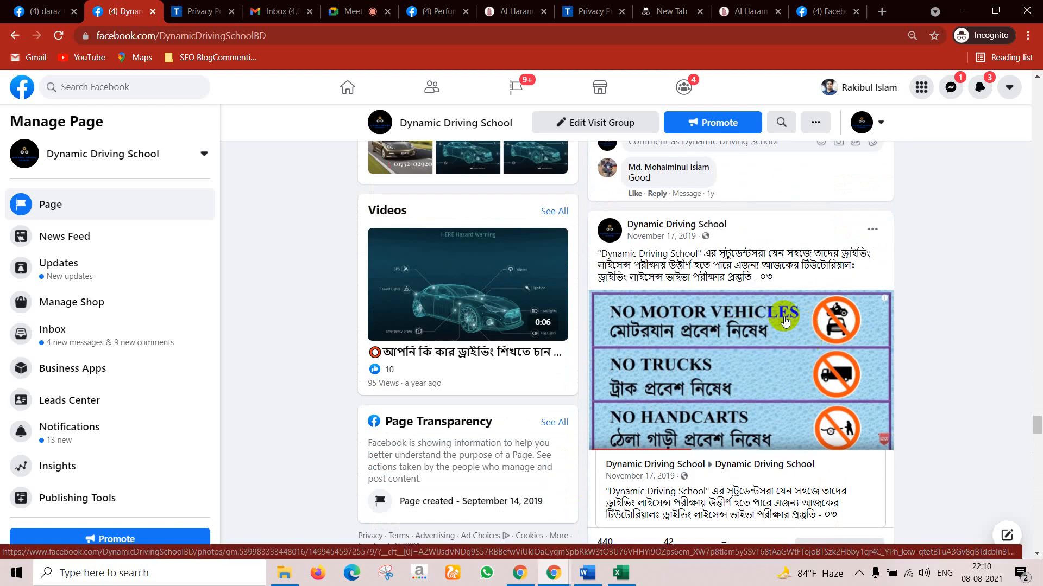
{"action": "scroll", "coordinate": [745, 397], "scroll_direction": "down", "scroll_amount": 5}
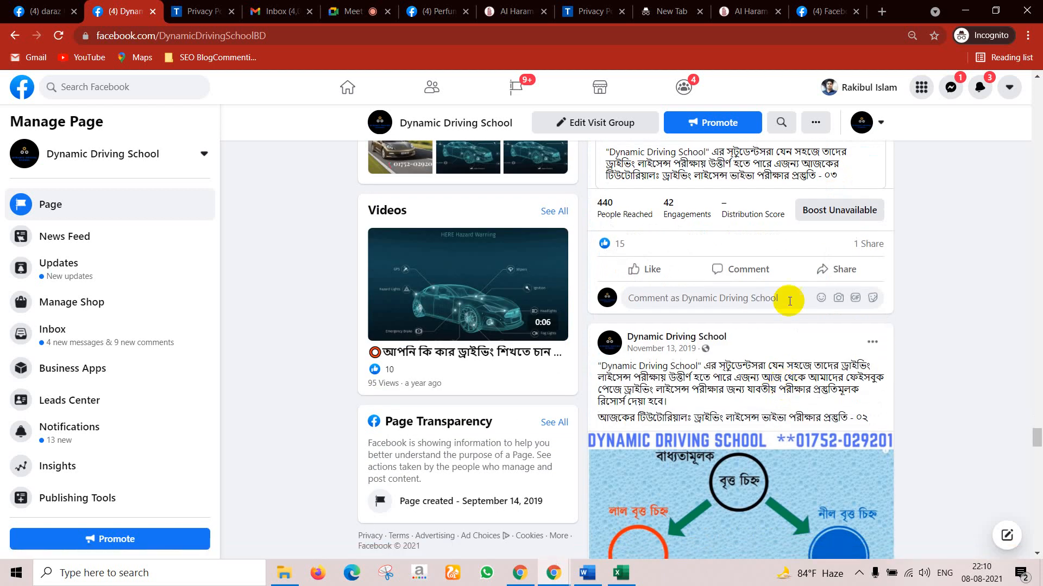
{"action": "scroll", "coordinate": [867, 349], "scroll_direction": "down", "scroll_amount": 15}
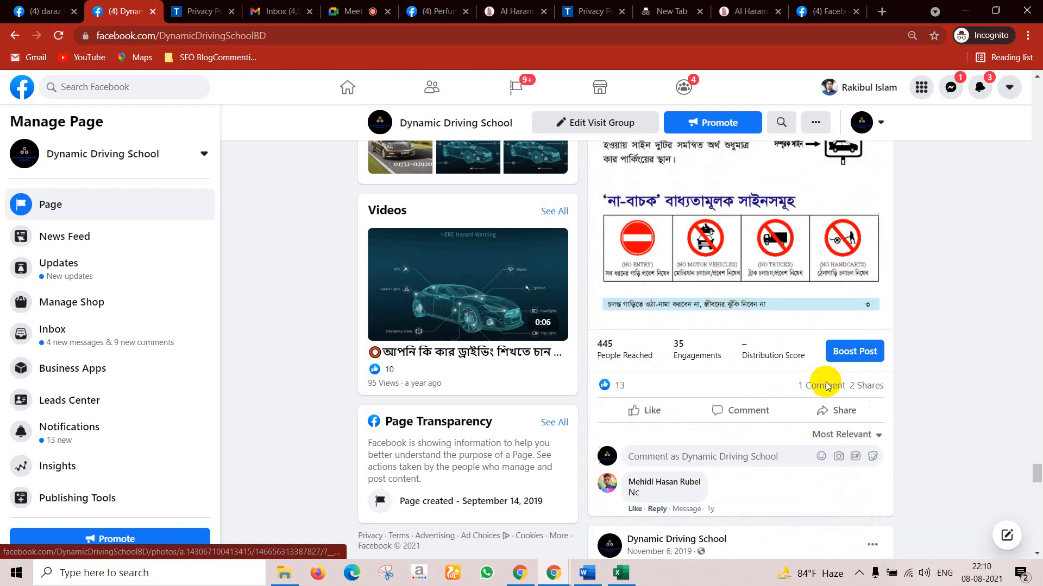
{"action": "scroll", "coordinate": [826, 386], "scroll_direction": "down", "scroll_amount": 5}
{"action": "scroll", "coordinate": [825, 382], "scroll_direction": "up", "scroll_amount": 4}
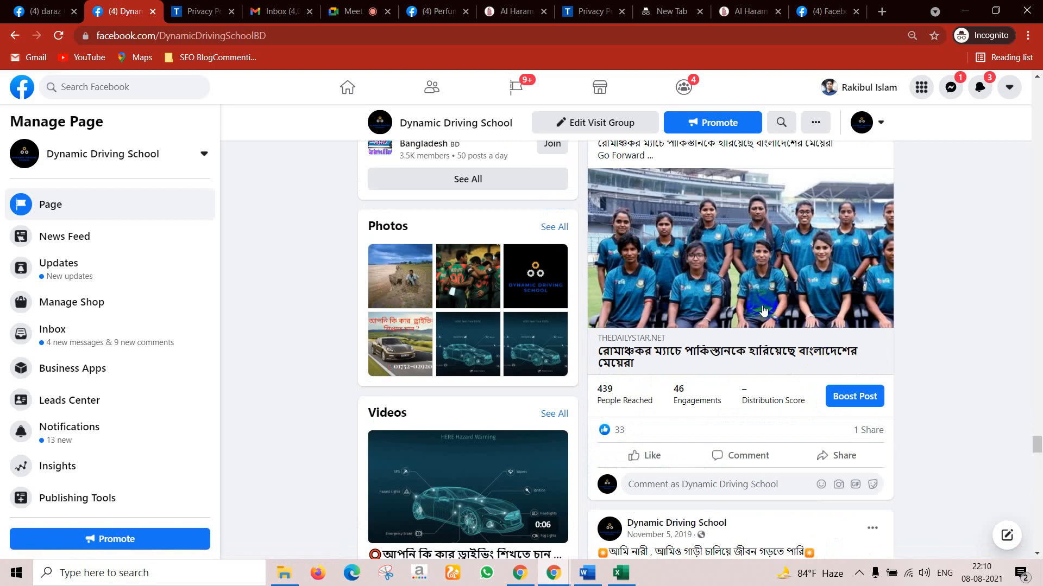
{"action": "scroll", "coordinate": [748, 289], "scroll_direction": "down", "scroll_amount": 8}
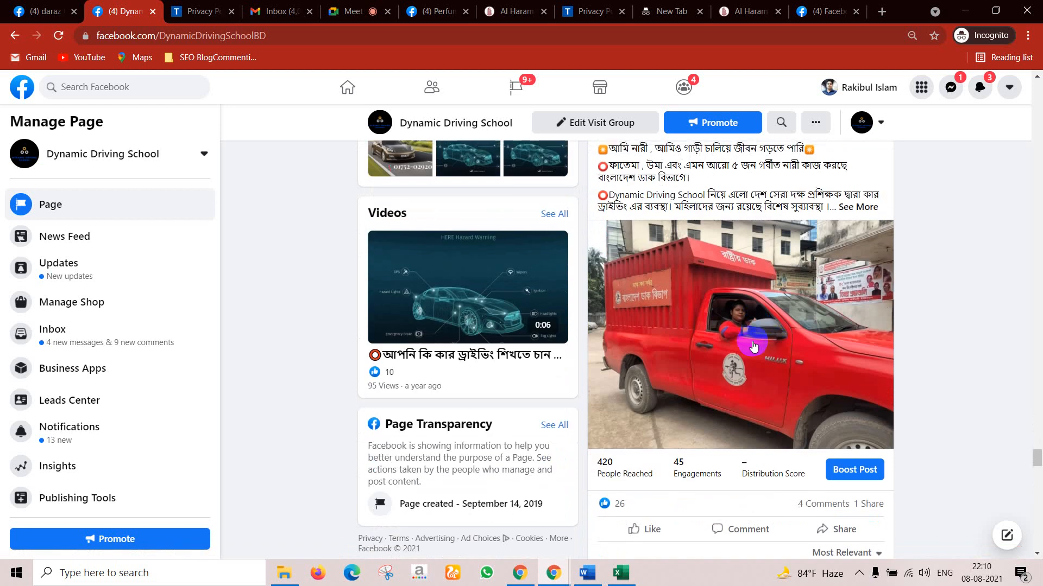
{"action": "scroll", "coordinate": [681, 504], "scroll_direction": "up", "scroll_amount": 4}
{"action": "scroll", "coordinate": [767, 492], "scroll_direction": "down", "scroll_amount": 1}
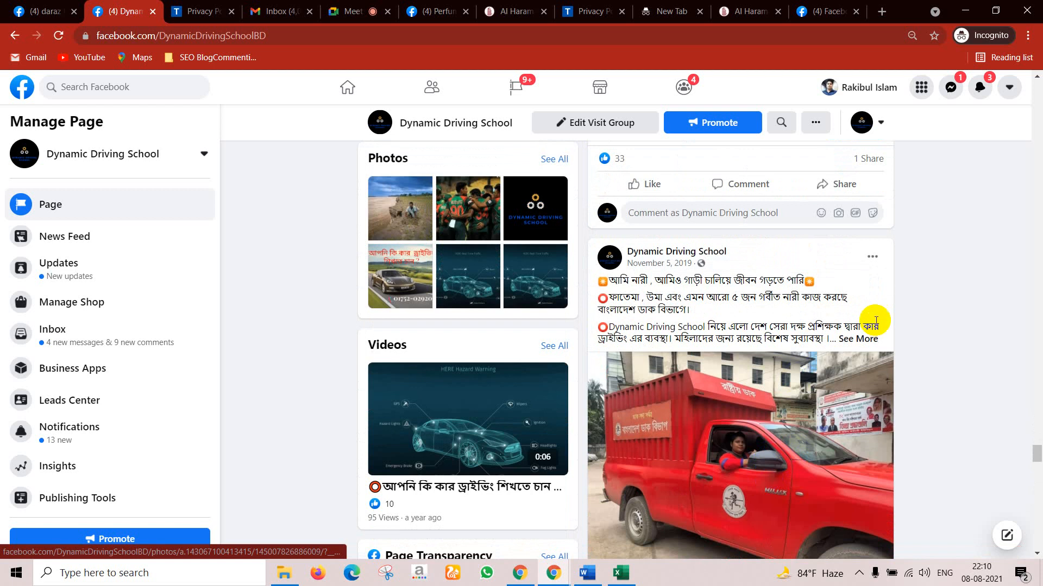
{"action": "left_click", "coordinate": [867, 338]}
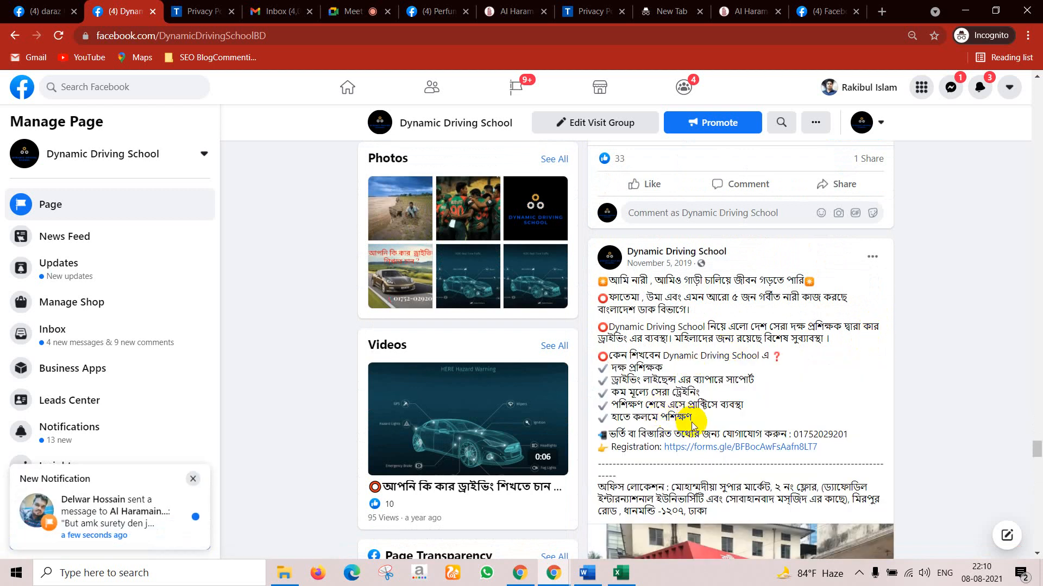
Step: Open the post's forms.gle registration form, review its Name, Mobile Number and Email questions, and return to Facebook
{"action": "left_click", "coordinate": [706, 451]}
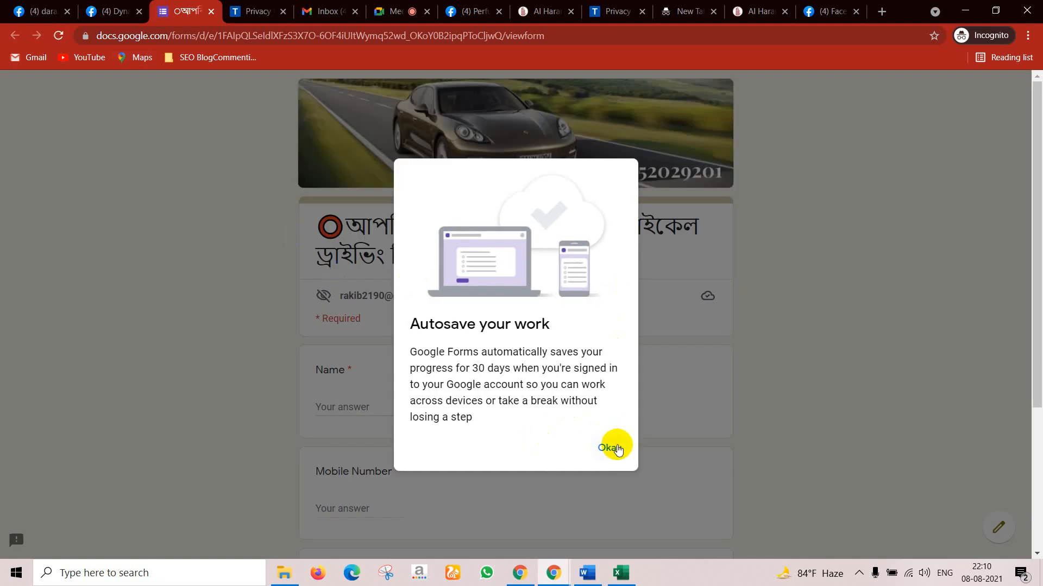
{"action": "left_click", "coordinate": [616, 448]}
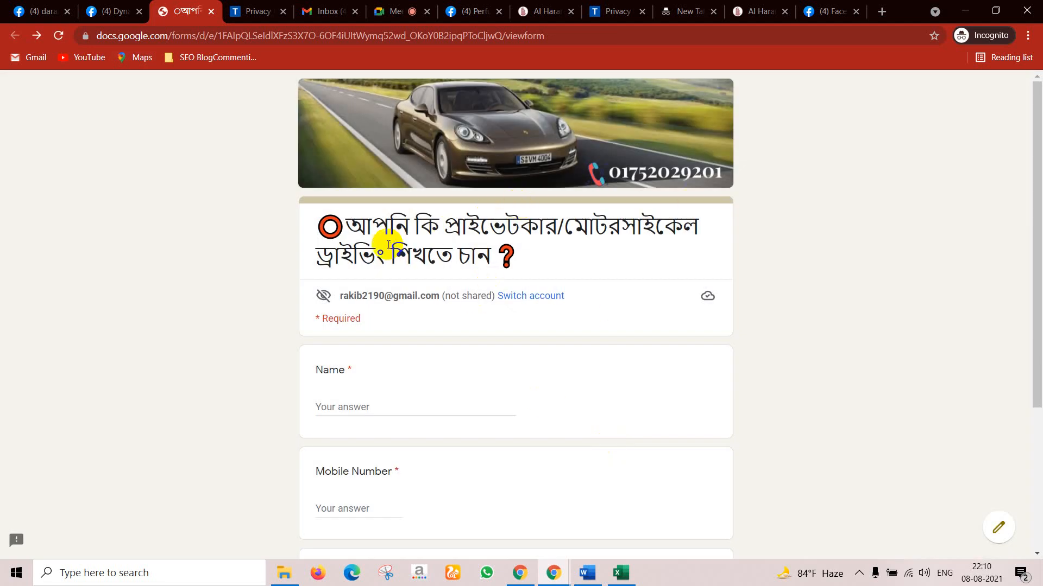
{"action": "scroll", "coordinate": [347, 399], "scroll_direction": "down", "scroll_amount": 3}
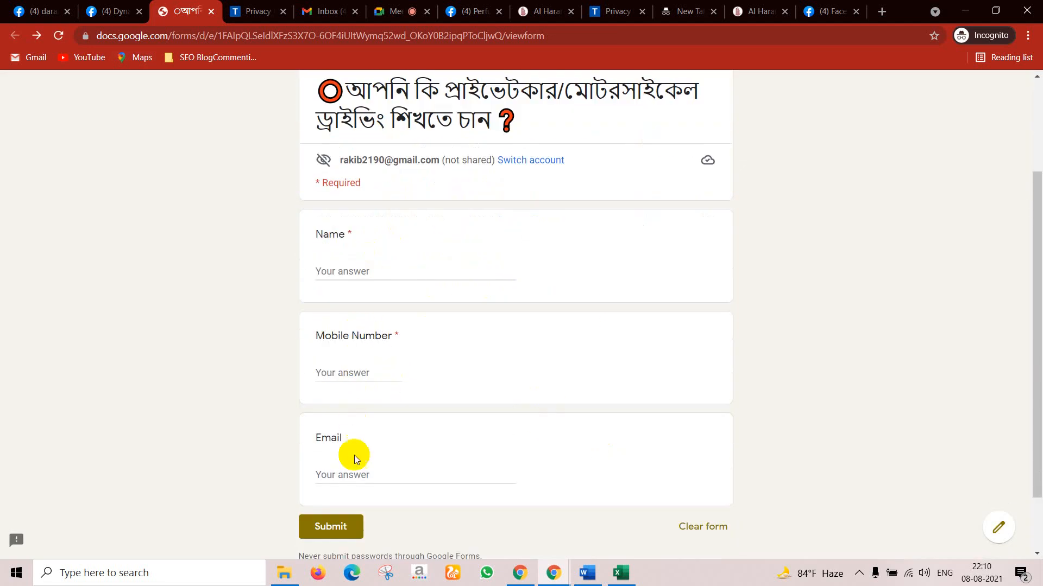
{"action": "scroll", "coordinate": [369, 402], "scroll_direction": "down", "scroll_amount": 2}
{"action": "scroll", "coordinate": [386, 347], "scroll_direction": "up", "scroll_amount": 5}
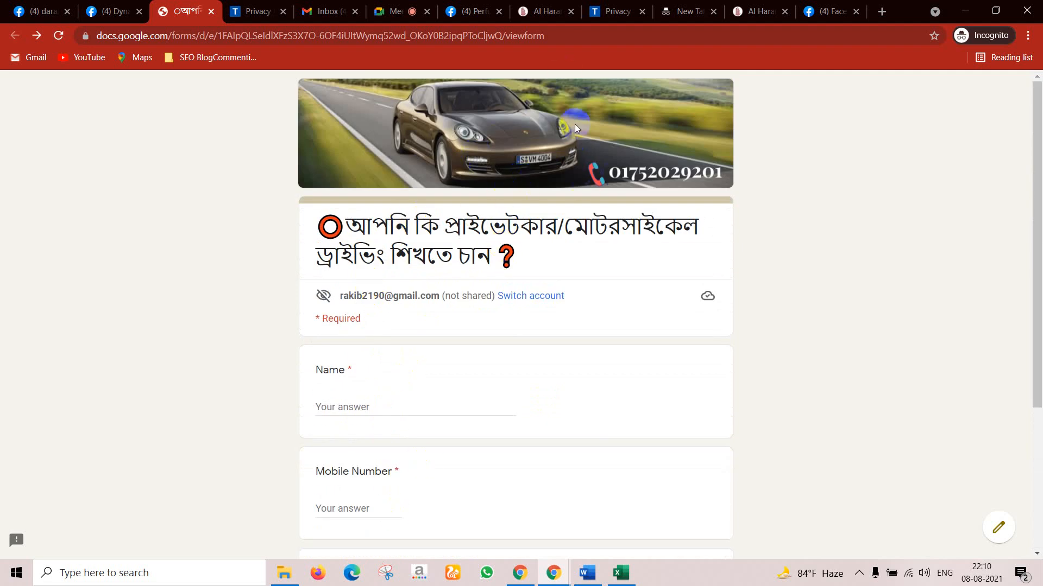
{"action": "scroll", "coordinate": [456, 244], "scroll_direction": "down", "scroll_amount": 4}
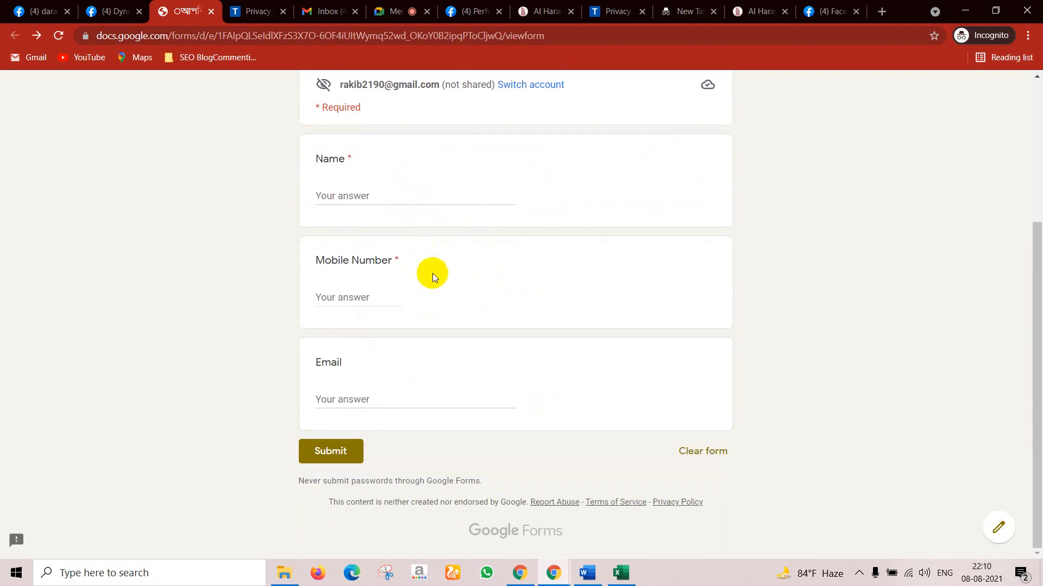
{"action": "scroll", "coordinate": [344, 282], "scroll_direction": "up", "scroll_amount": 4}
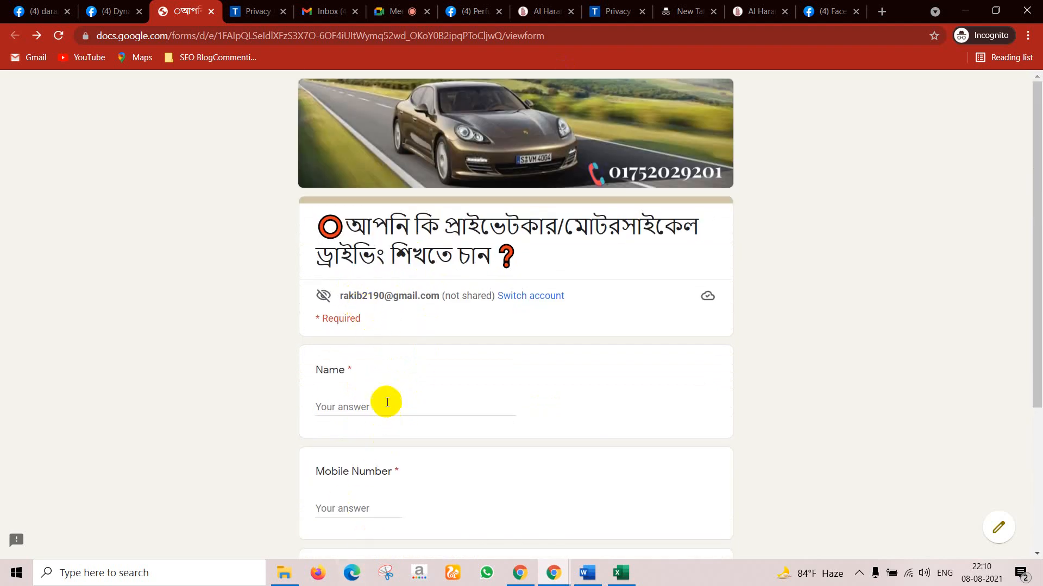
{"action": "left_click", "coordinate": [114, 8]}
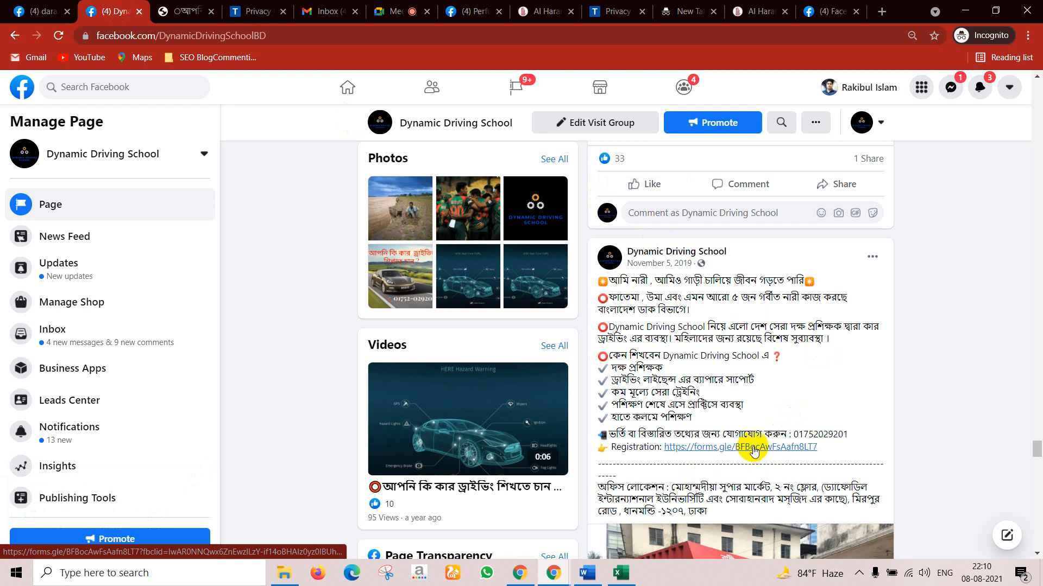
Step: Expand the November 3 car post to read its full text and form link, then switch to Gmail
{"action": "scroll", "coordinate": [787, 391], "scroll_direction": "down", "scroll_amount": 12}
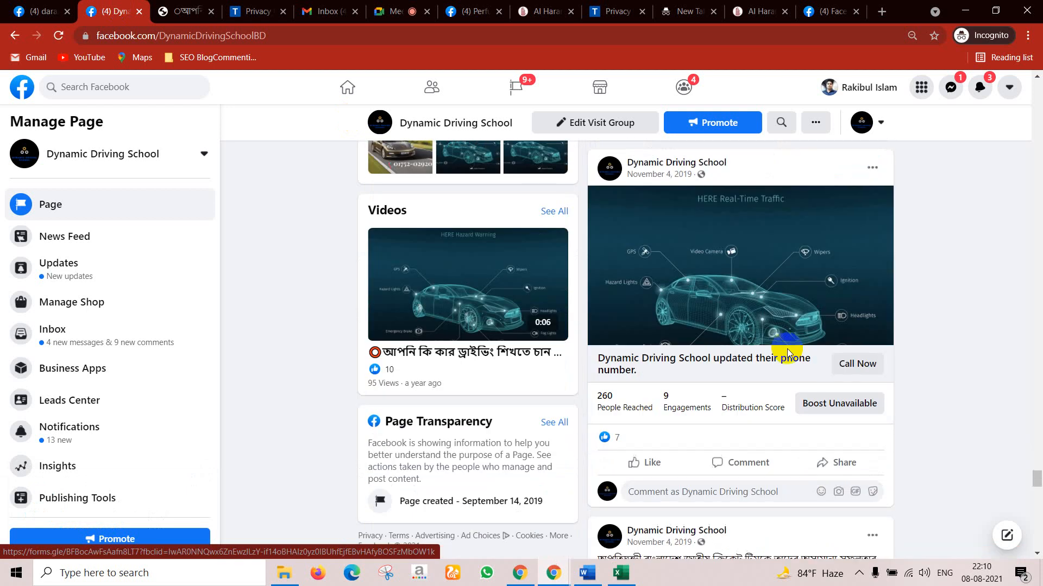
{"action": "scroll", "coordinate": [787, 353], "scroll_direction": "down", "scroll_amount": 10}
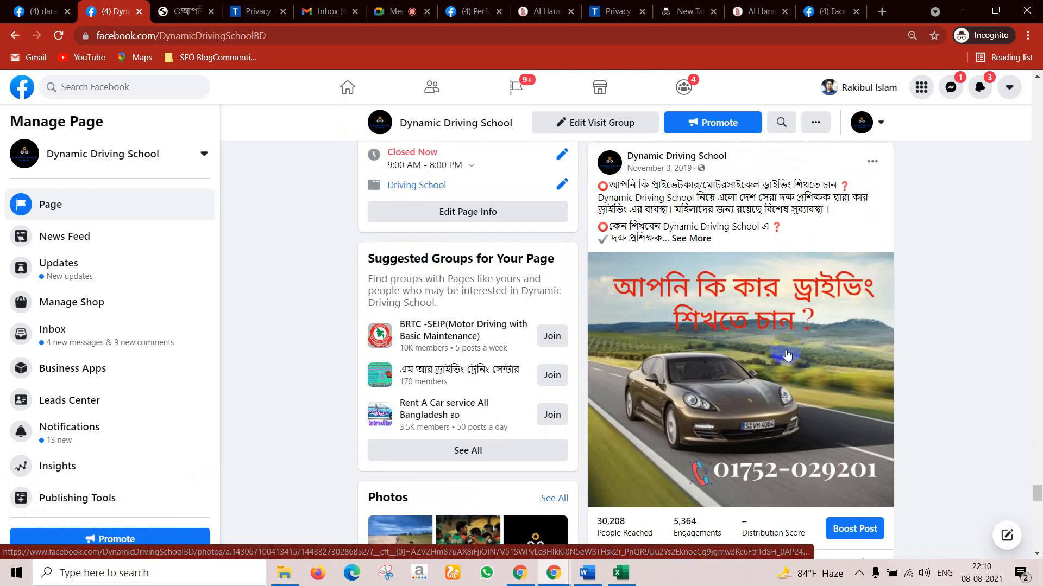
{"action": "left_click", "coordinate": [705, 240]}
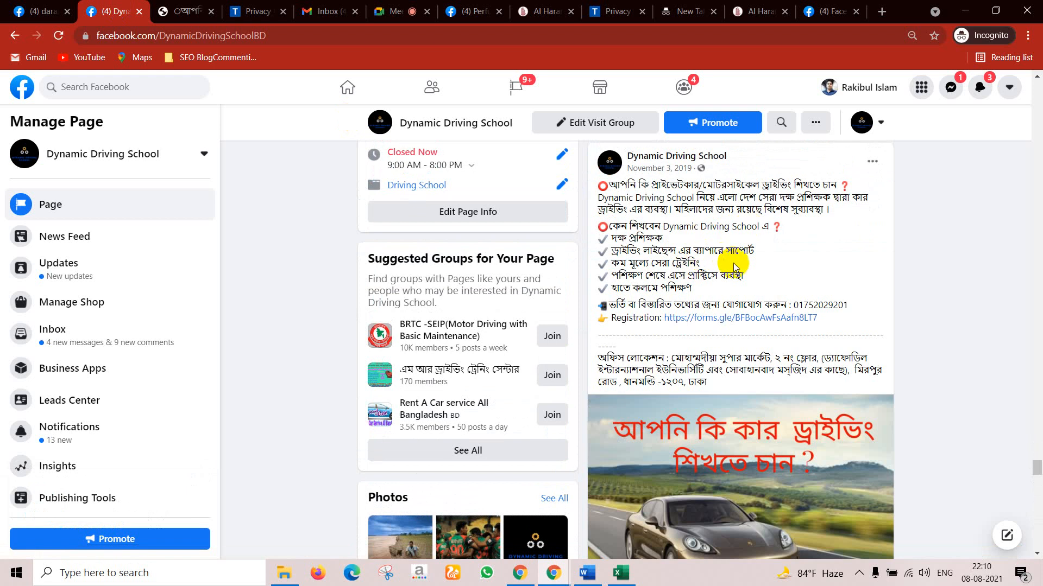
{"action": "scroll", "coordinate": [713, 319], "scroll_direction": "down", "scroll_amount": 4}
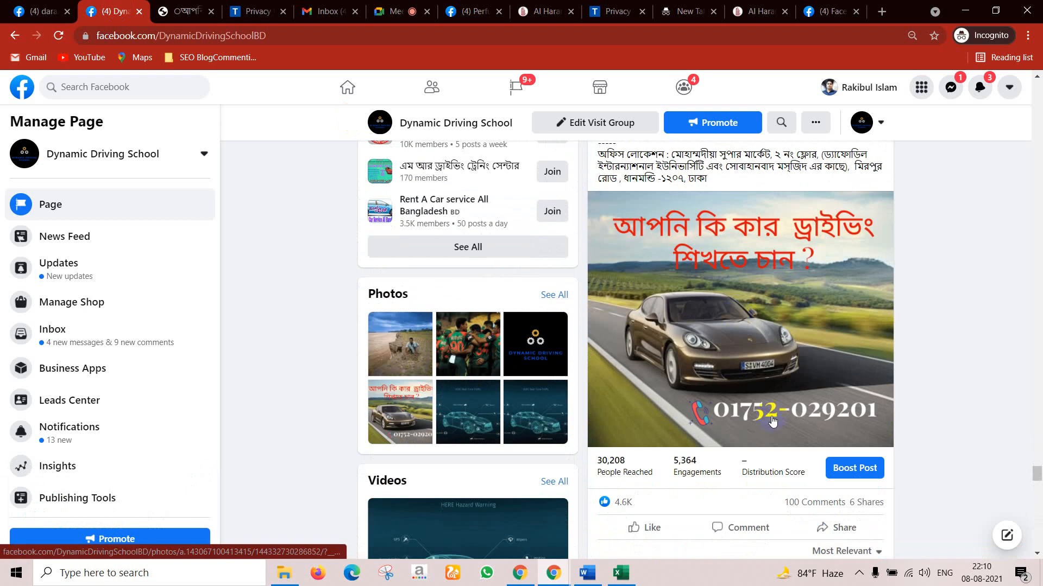
{"action": "scroll", "coordinate": [683, 473], "scroll_direction": "down", "scroll_amount": 3}
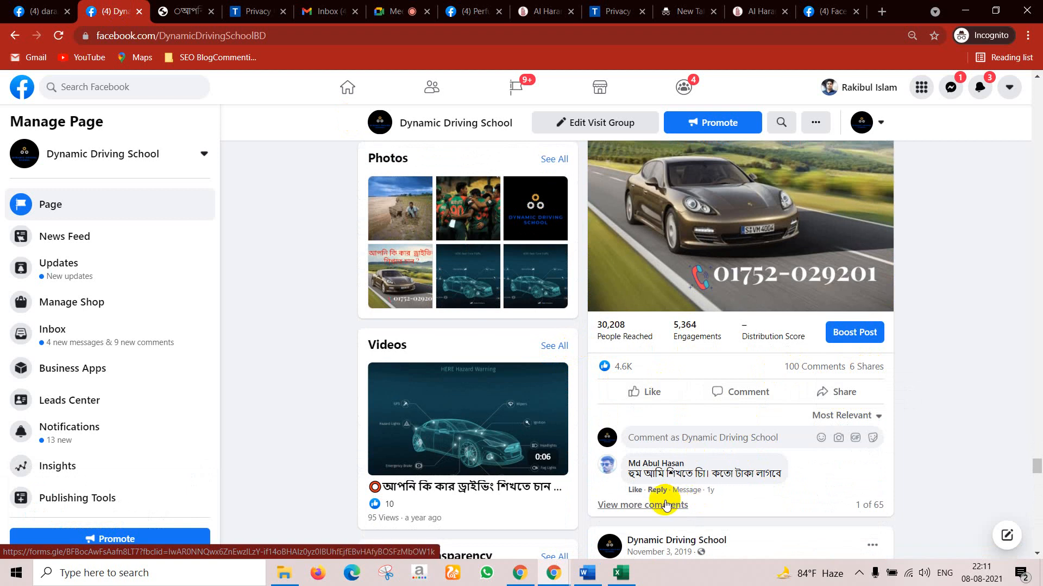
{"action": "scroll", "coordinate": [679, 490], "scroll_direction": "up", "scroll_amount": 10}
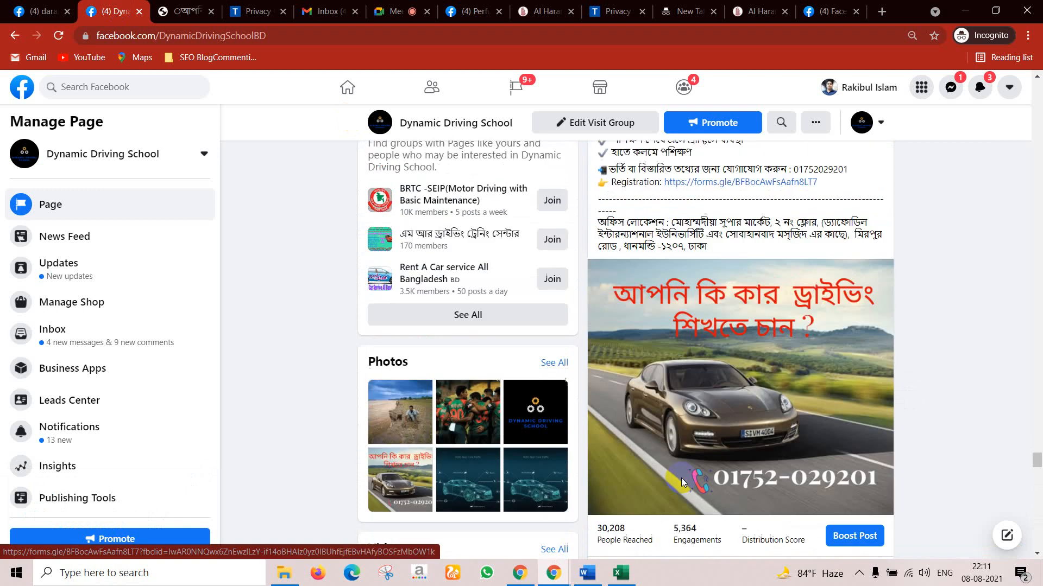
{"action": "left_click", "coordinate": [326, 11]}
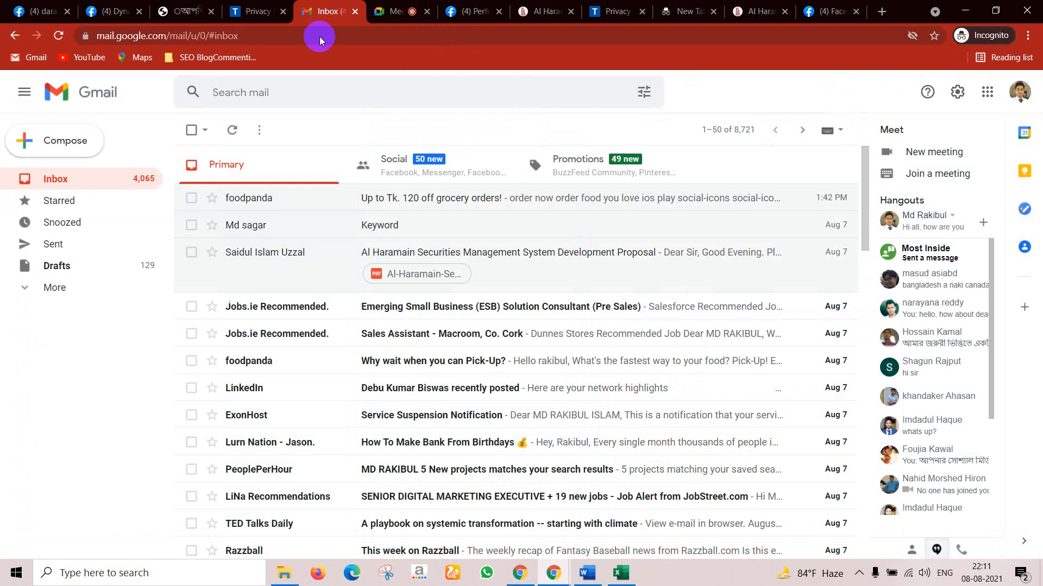
Step: Open Google Drive's My Drive from the Google apps grid and look over the New menu
{"action": "left_click", "coordinate": [986, 94]}
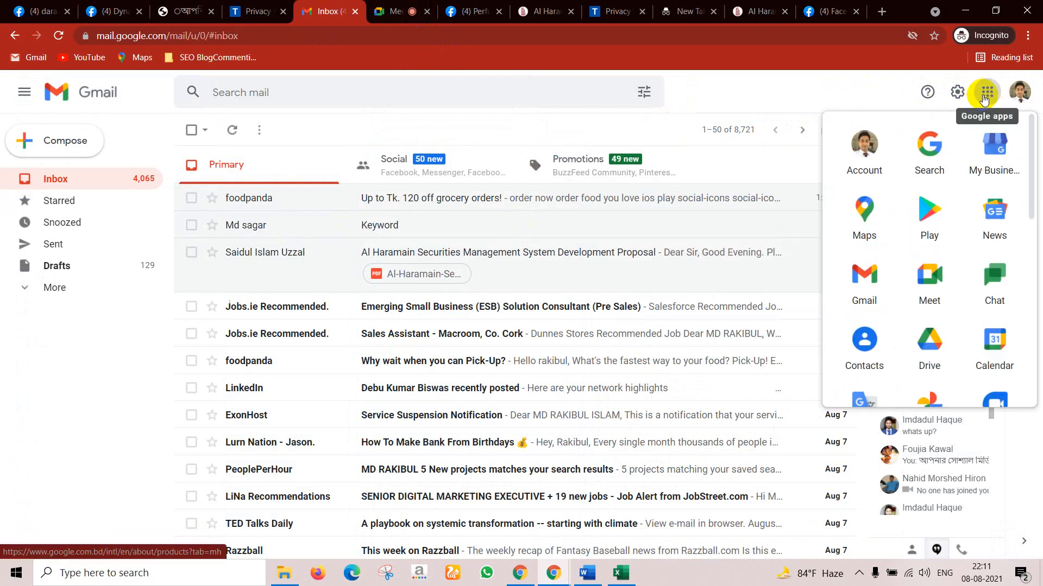
{"action": "left_click", "coordinate": [932, 349]}
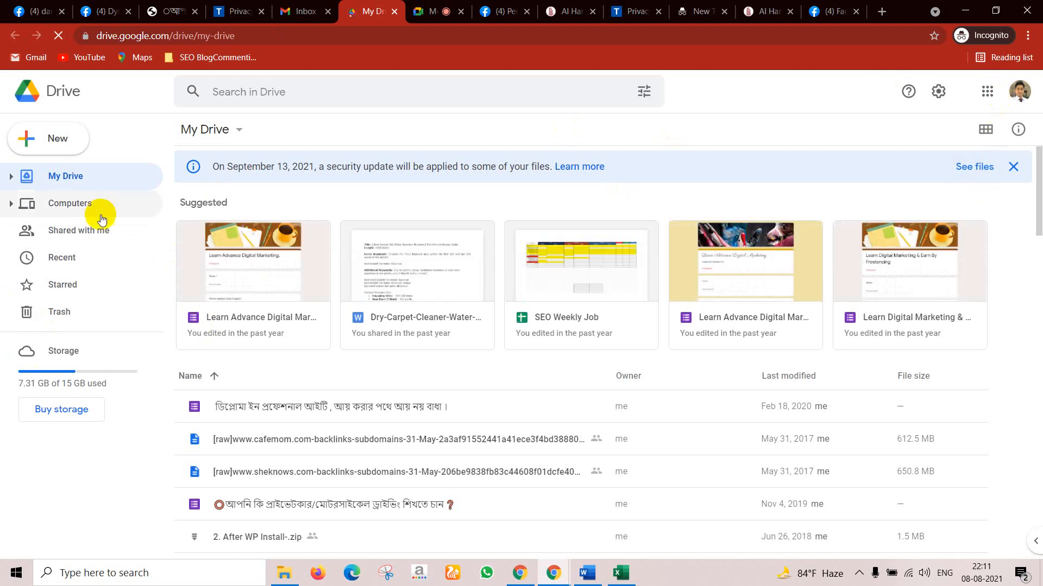
{"action": "left_click", "coordinate": [71, 149]}
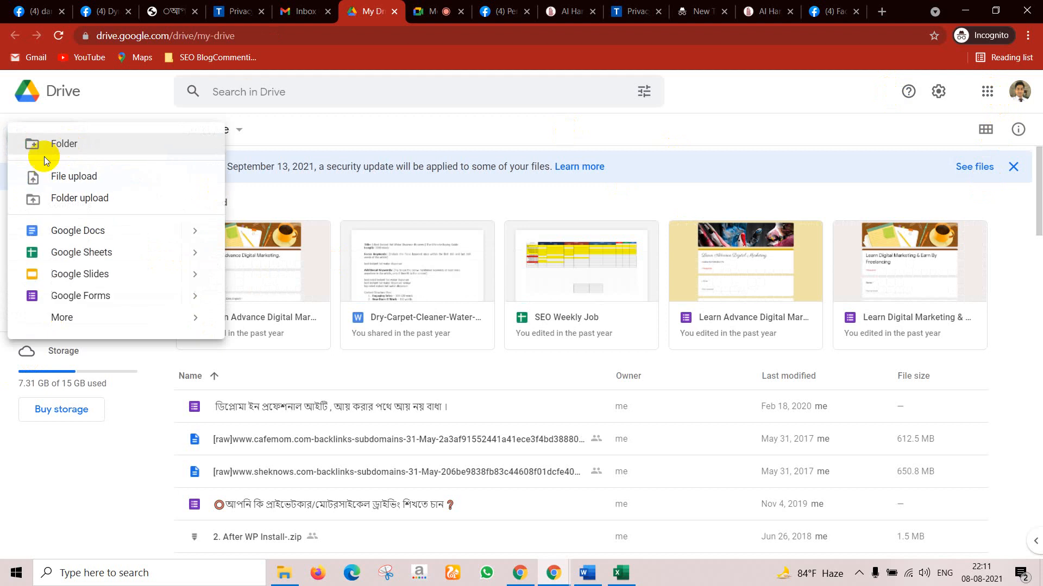
{"action": "left_click", "coordinate": [15, 388]}
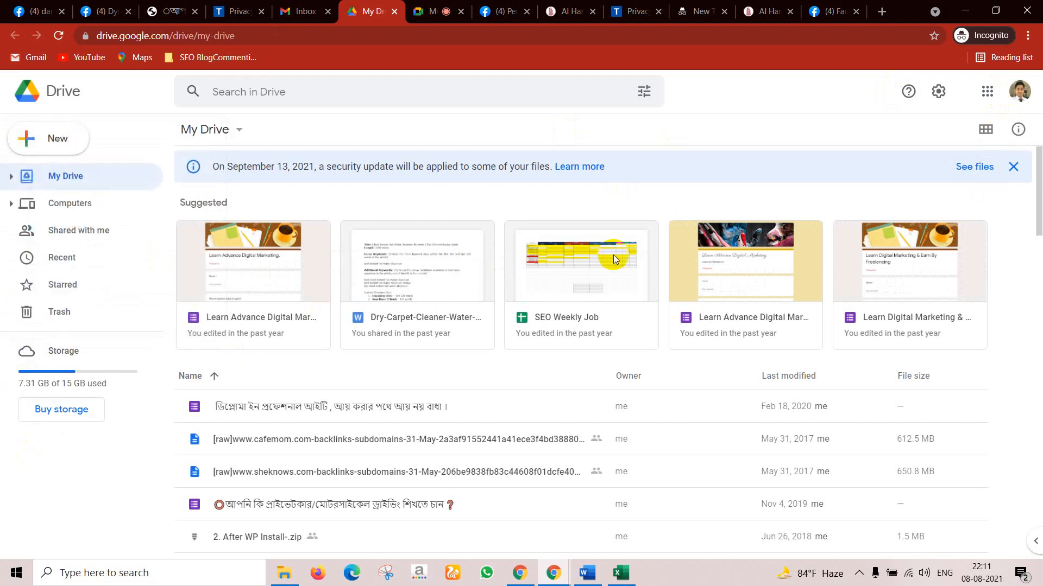
Step: Open the Learn Digital Marketing & Earn By Freelancing form and download its 21 responses as CSV
{"action": "double_click", "coordinate": [891, 286]}
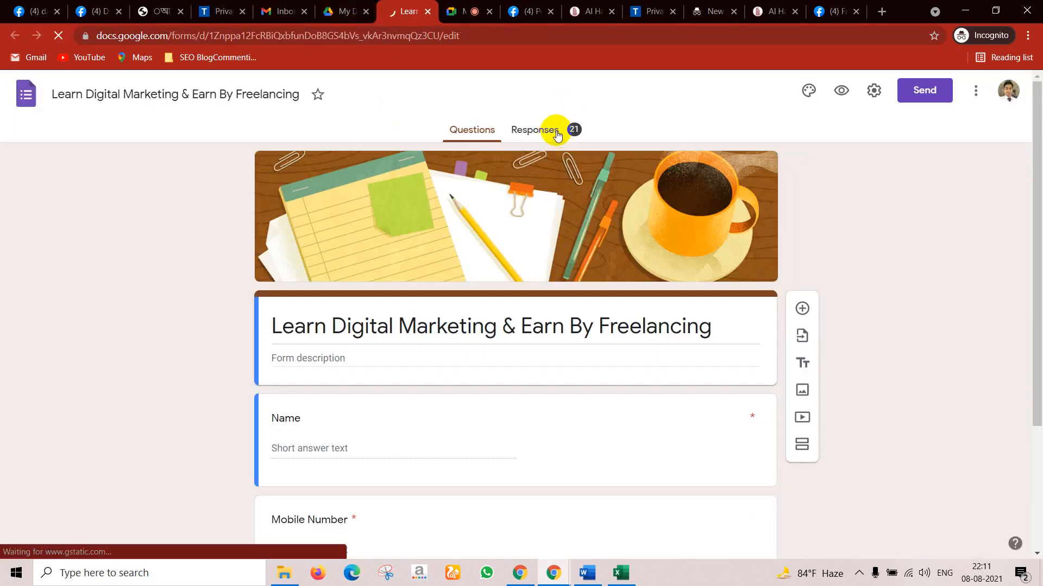
{"action": "left_click", "coordinate": [556, 134]}
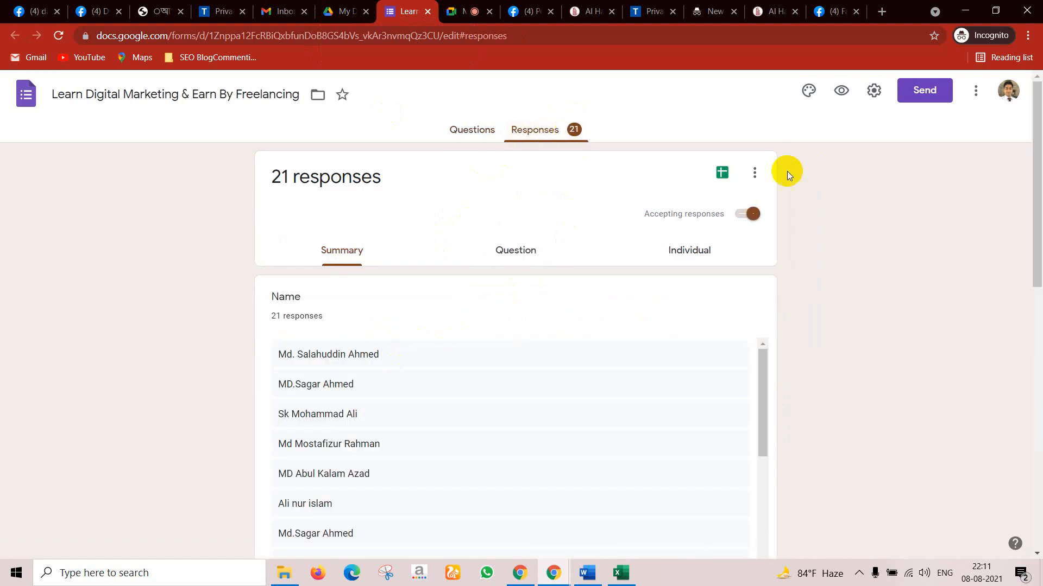
{"action": "left_click", "coordinate": [751, 172]}
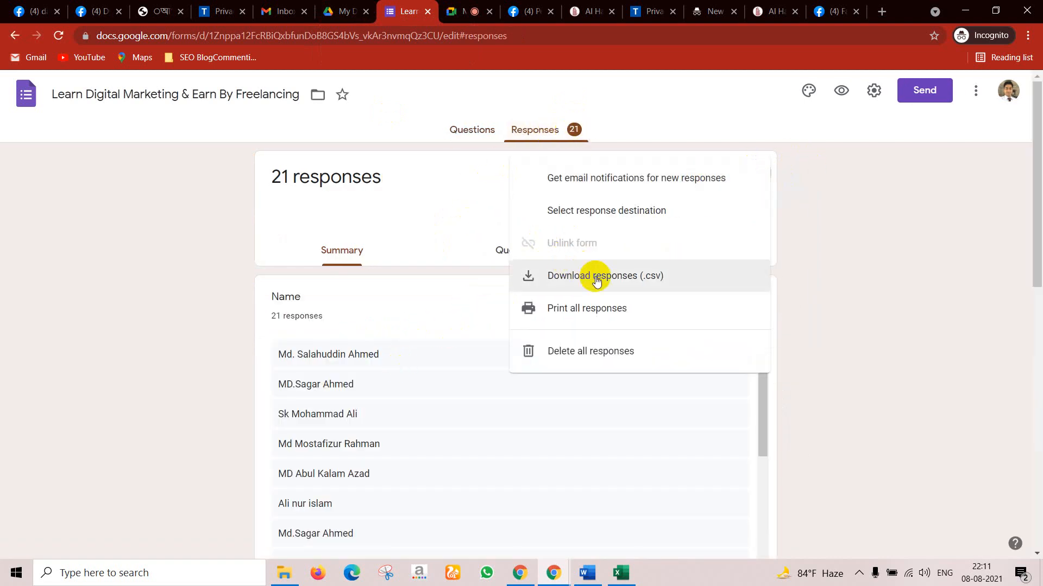
{"action": "scroll", "coordinate": [360, 374], "scroll_direction": "down", "scroll_amount": 7}
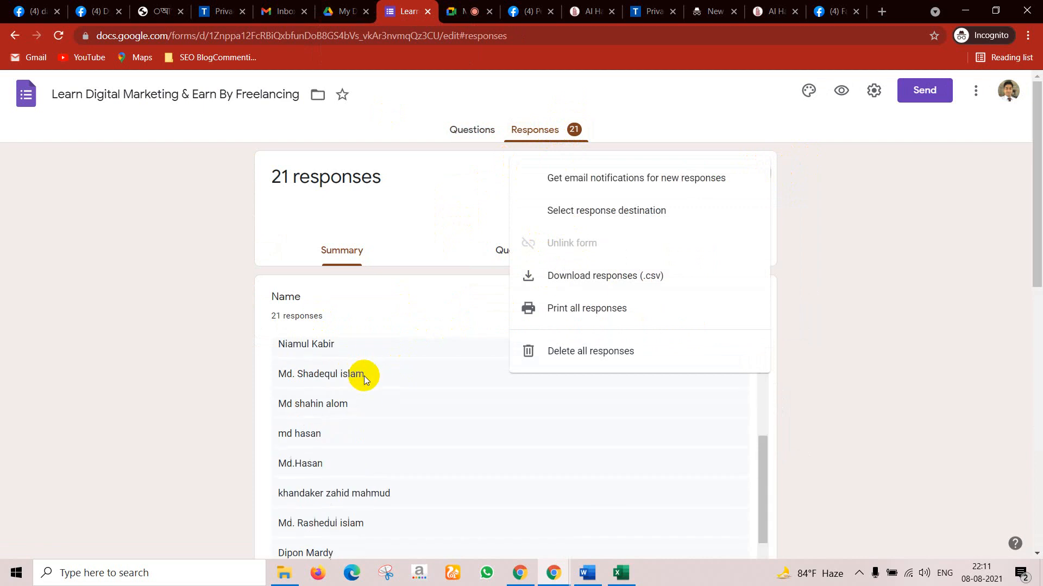
{"action": "left_click", "coordinate": [811, 411]}
{"action": "scroll", "coordinate": [604, 451], "scroll_direction": "down", "scroll_amount": 10}
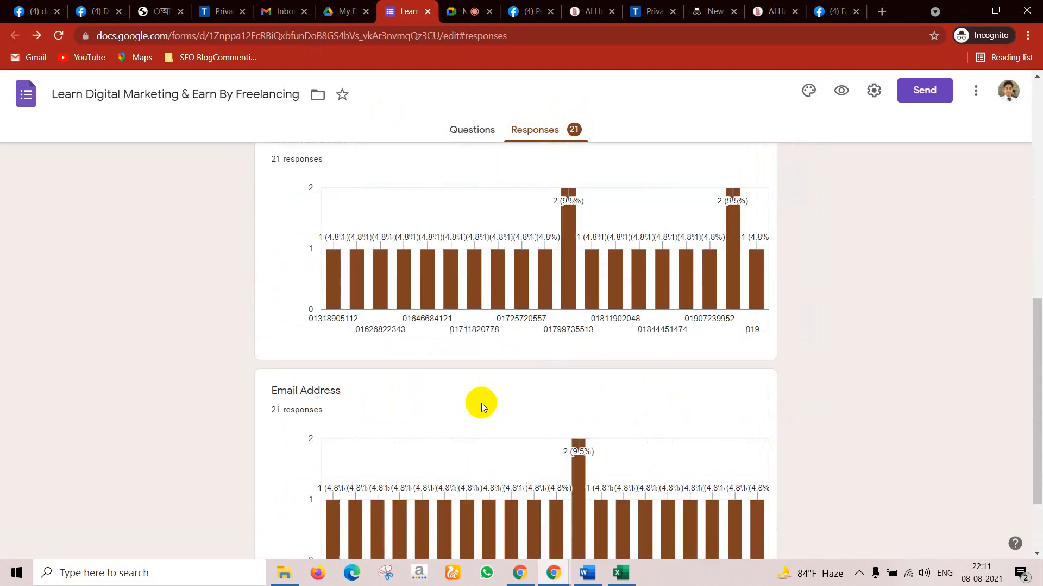
{"action": "scroll", "coordinate": [943, 305], "scroll_direction": "up", "scroll_amount": 8}
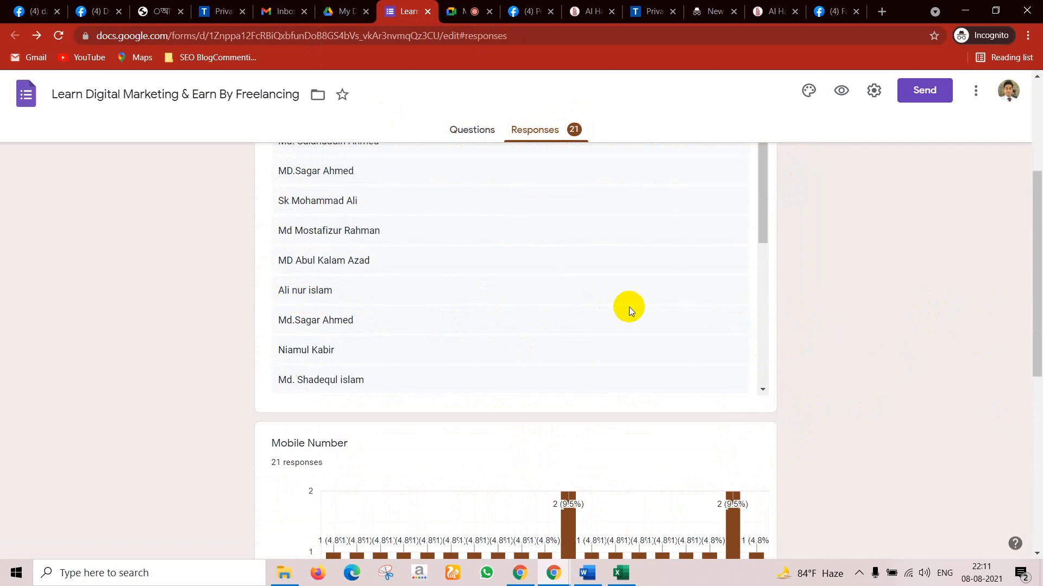
{"action": "scroll", "coordinate": [660, 225], "scroll_direction": "up", "scroll_amount": 4}
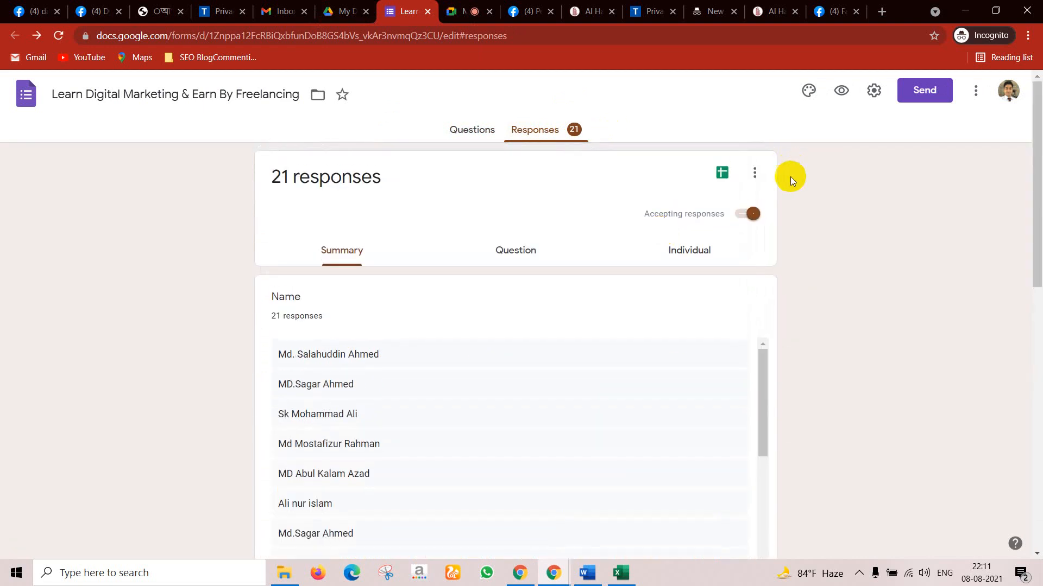
{"action": "left_click", "coordinate": [754, 174]}
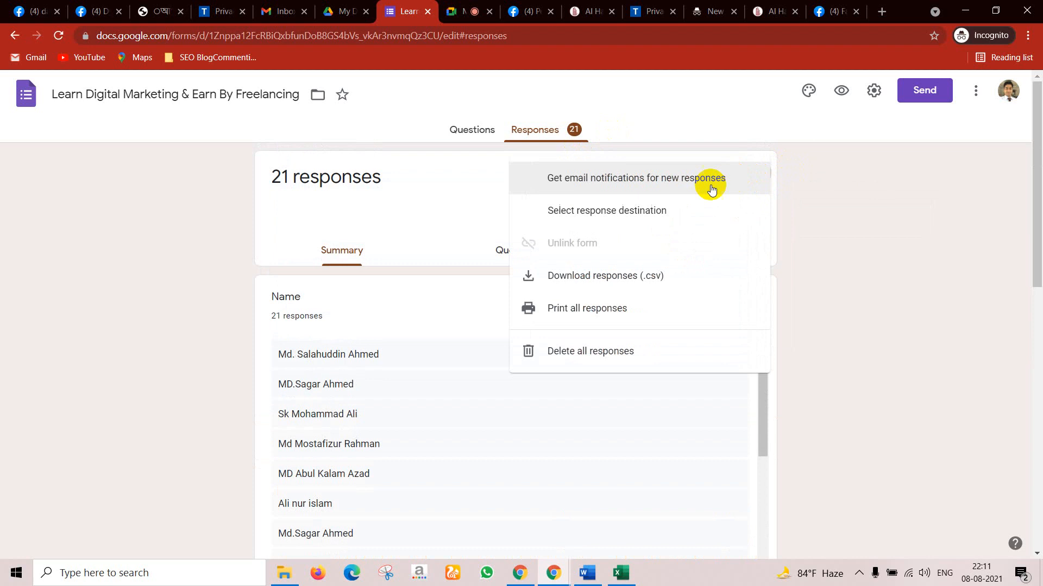
{"action": "left_click", "coordinate": [575, 272]}
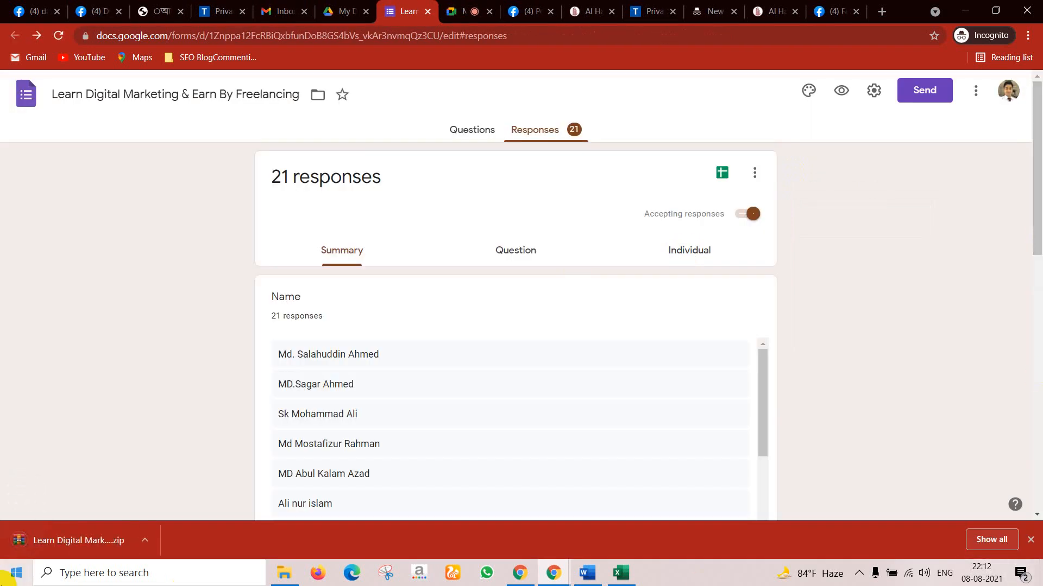
Step: Show the downloaded responses zip in the Downloads folder and cut it
{"action": "left_click", "coordinate": [143, 539]}
{"action": "left_click", "coordinate": [168, 492]}
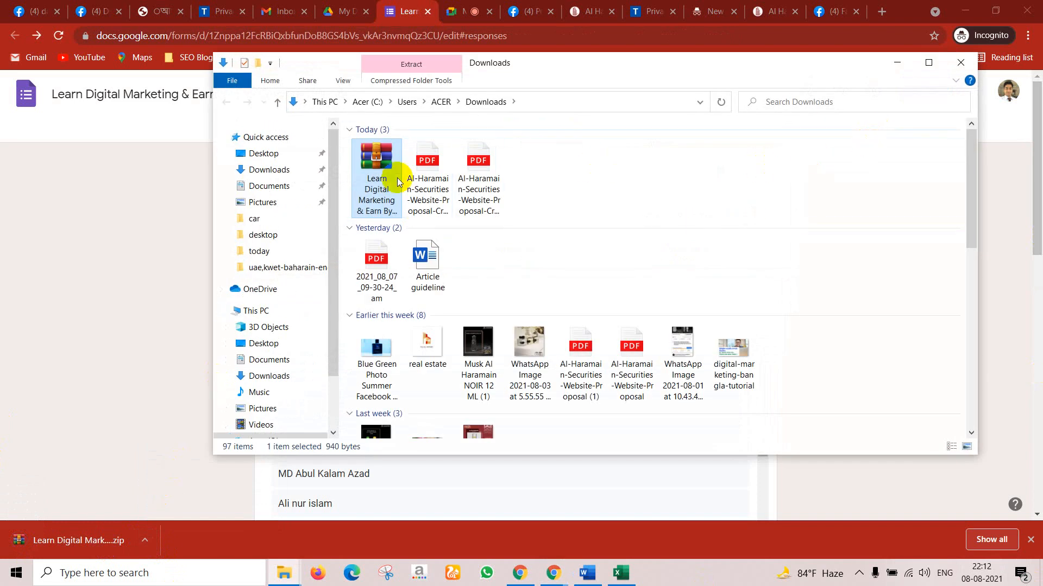
{"action": "right_click", "coordinate": [376, 178]}
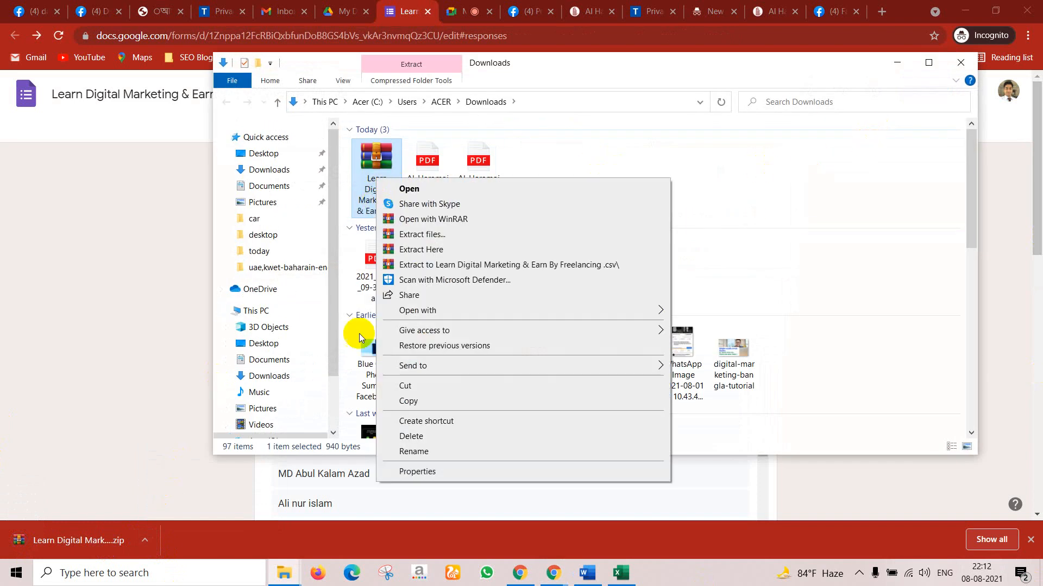
{"action": "left_click", "coordinate": [408, 385]}
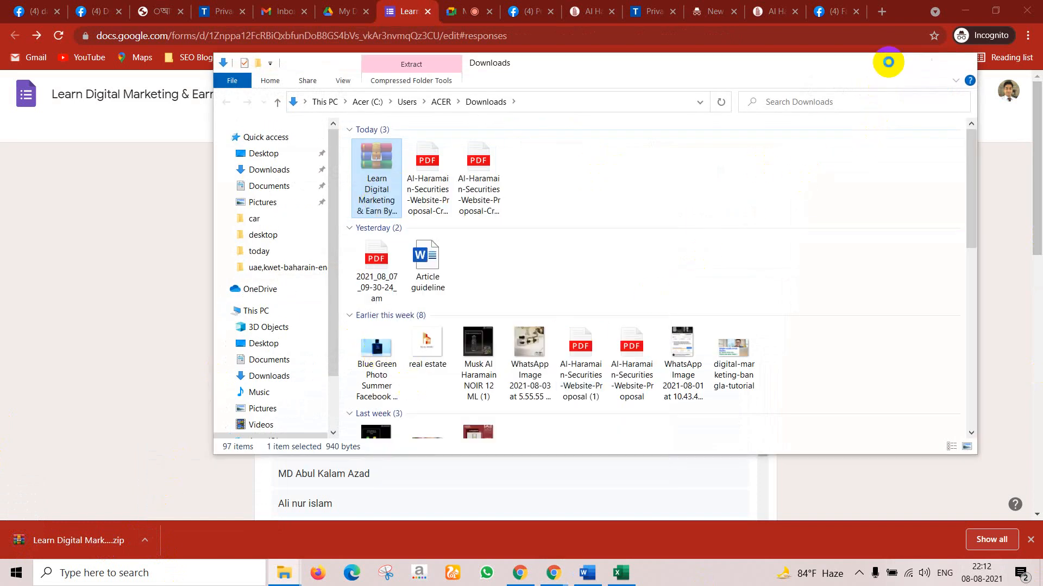
Step: Paste the responses zip onto the desktop and extract its CSV there
{"action": "left_click", "coordinate": [884, 65]}
{"action": "left_click", "coordinate": [960, 4]}
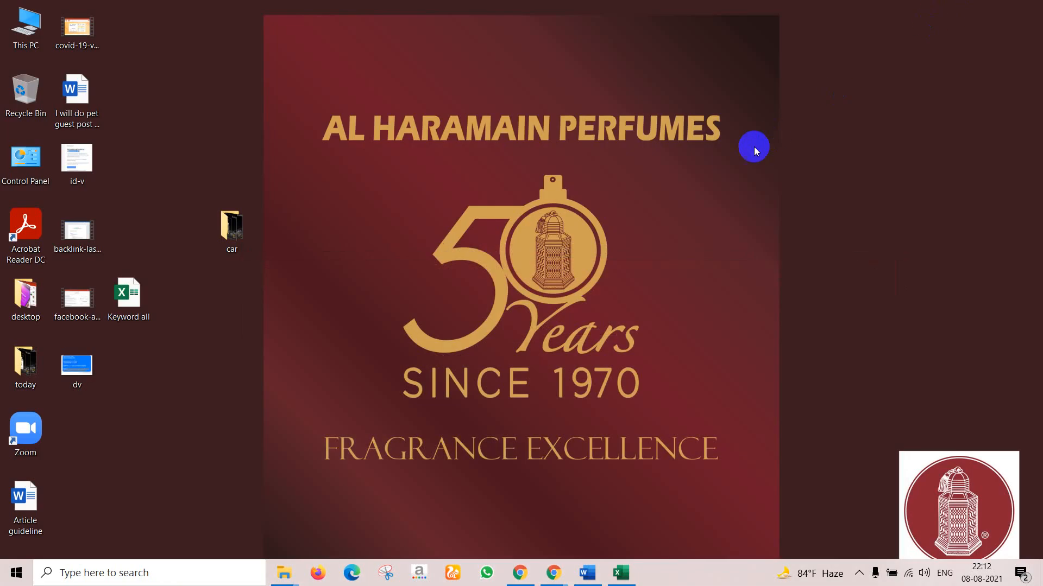
{"action": "right_click", "coordinate": [754, 148]}
{"action": "left_click", "coordinate": [791, 206]}
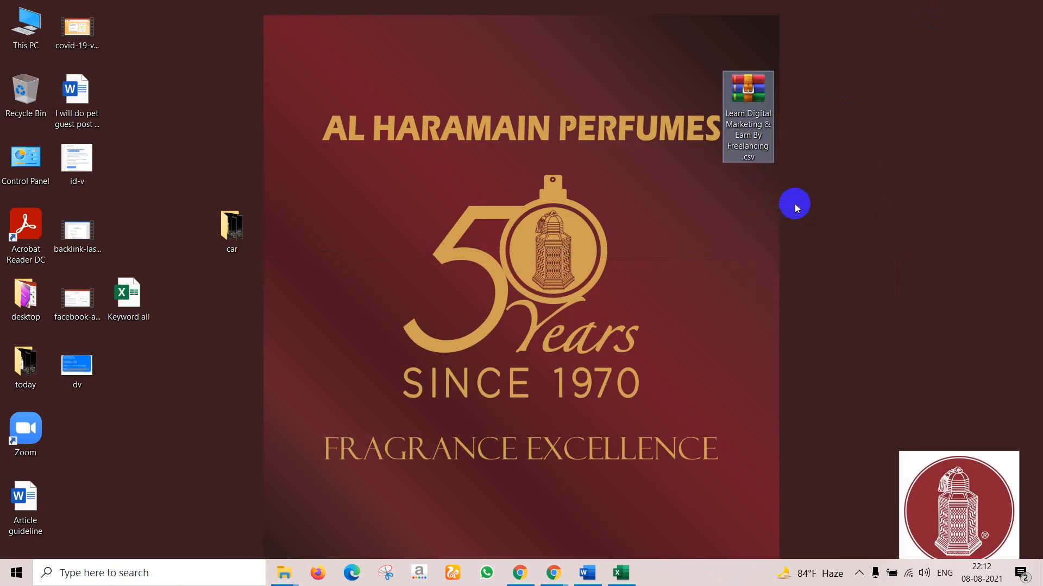
{"action": "right_click", "coordinate": [765, 120]}
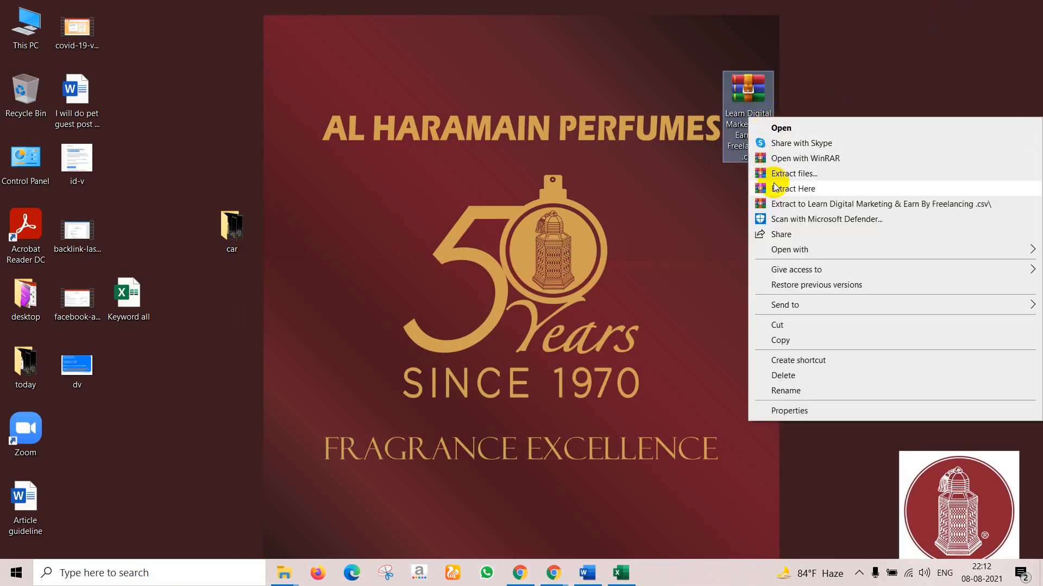
{"action": "left_click", "coordinate": [789, 189]}
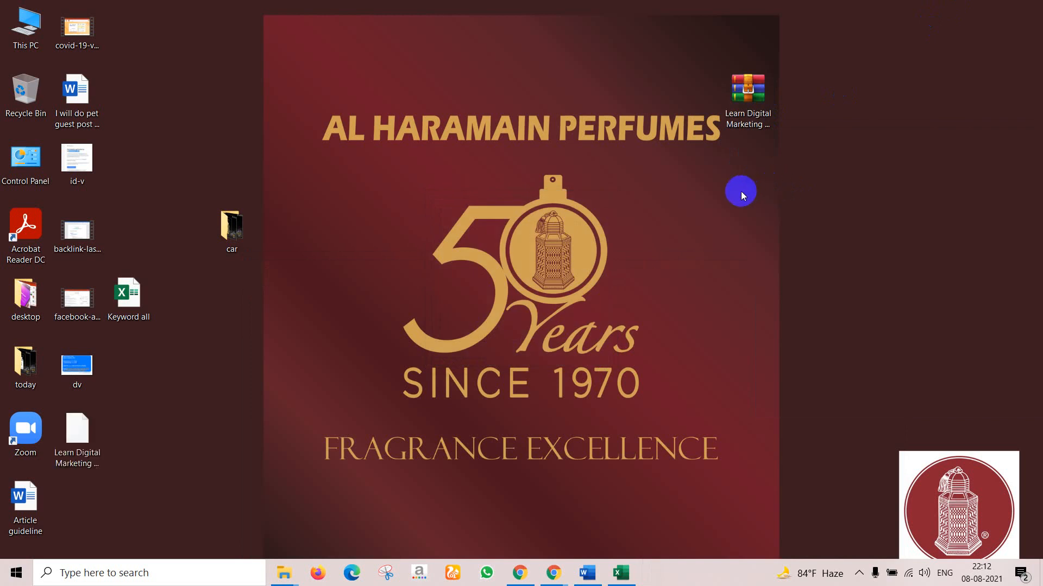
Step: Open the extracted responses CSV in Excel and widen the Timestamp, Name and Email Address columns
{"action": "double_click", "coordinate": [82, 438]}
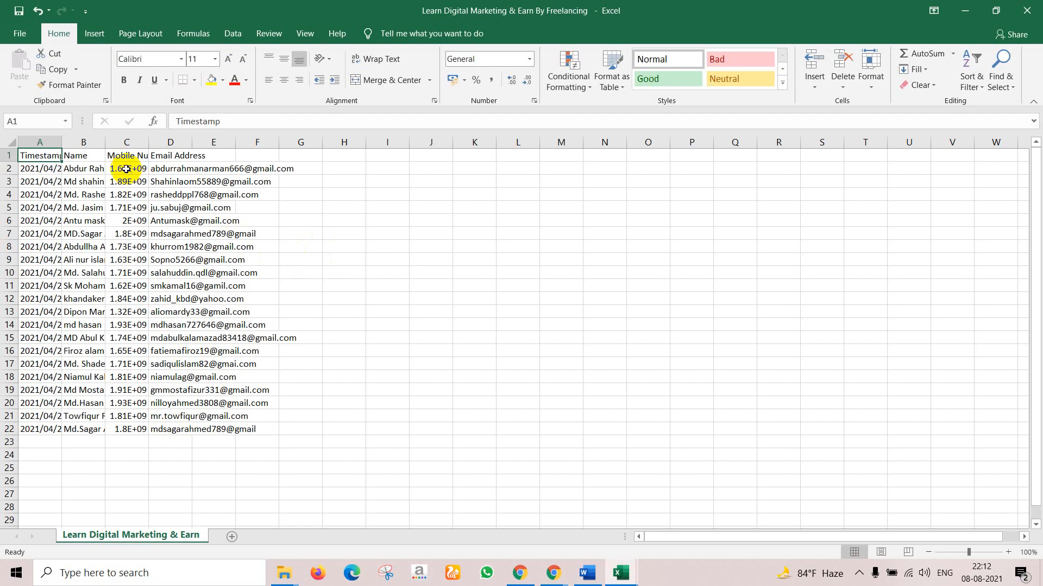
{"action": "left_click_drag", "start_coordinate": [56, 142], "coordinate": [185, 142]}
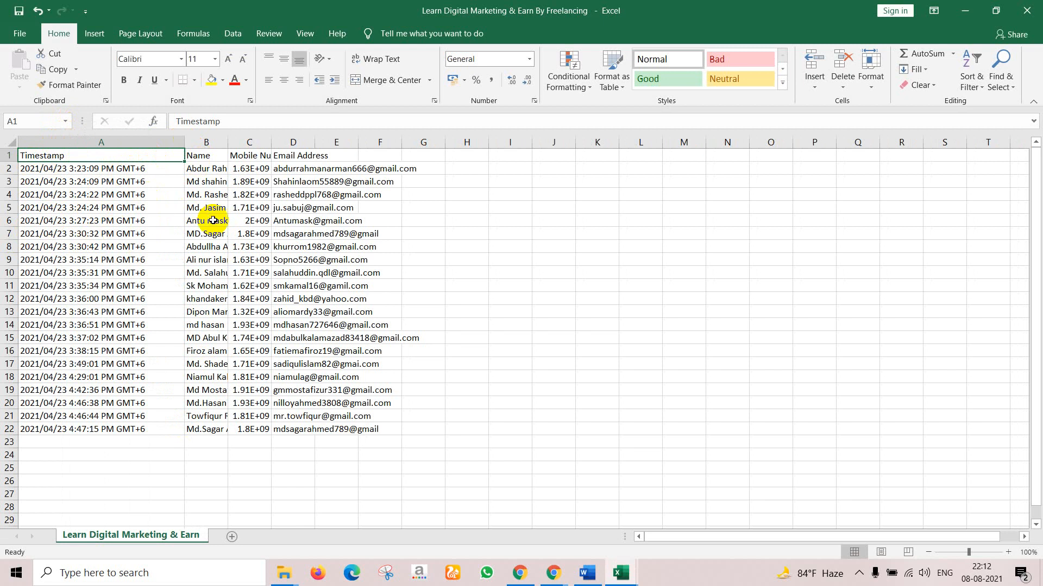
{"action": "left_click_drag", "start_coordinate": [229, 142], "coordinate": [504, 142]}
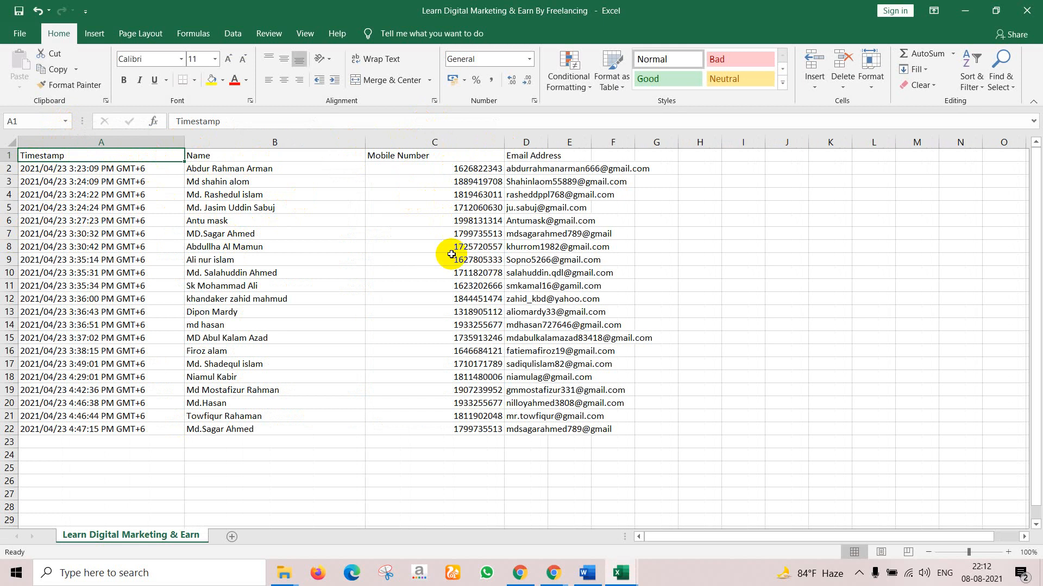
{"action": "left_click", "coordinate": [228, 205]}
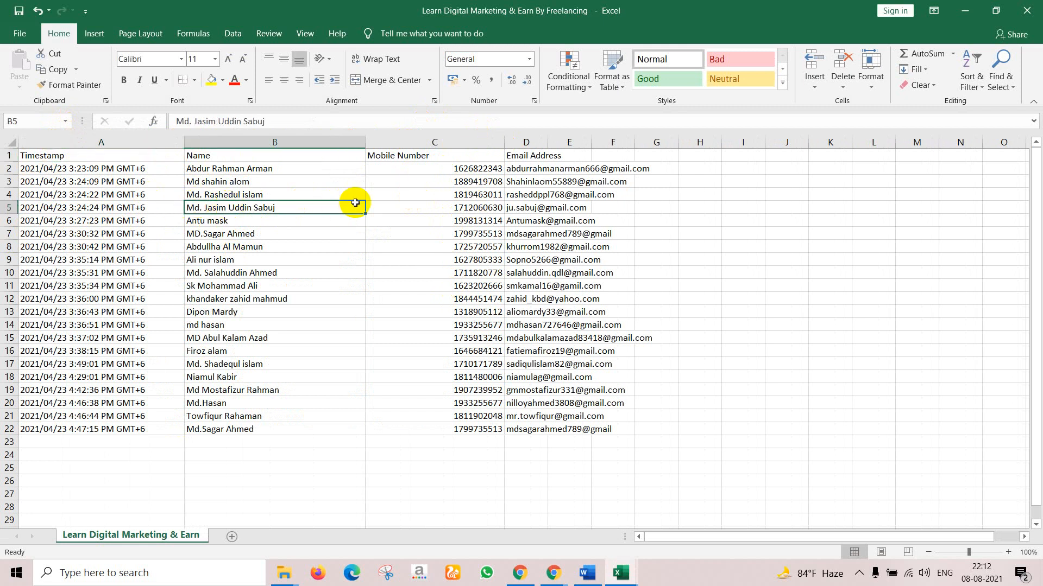
{"action": "left_click", "coordinate": [529, 207]}
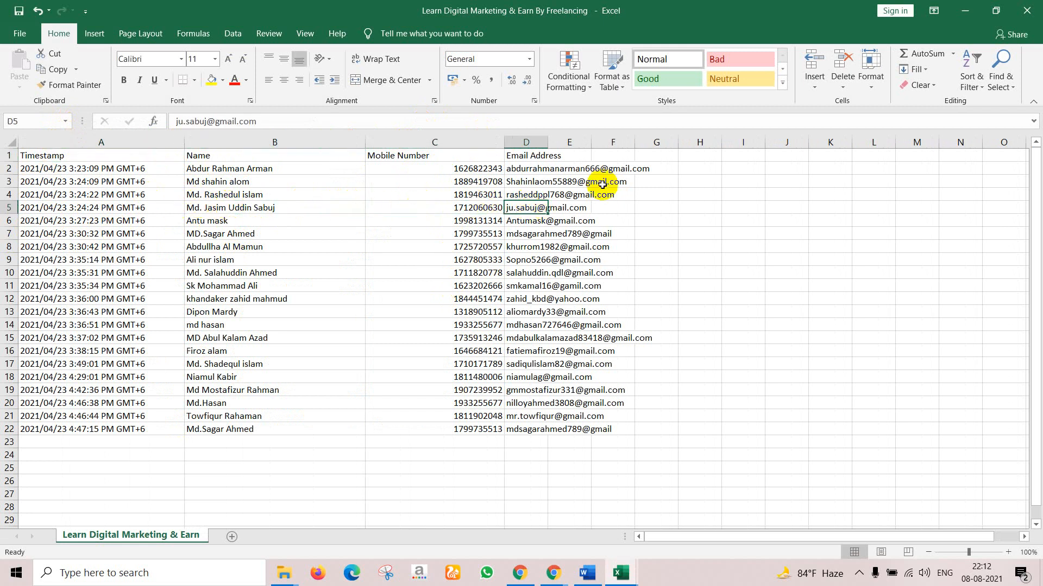
{"action": "left_click_drag", "start_coordinate": [546, 143], "coordinate": [686, 163]}
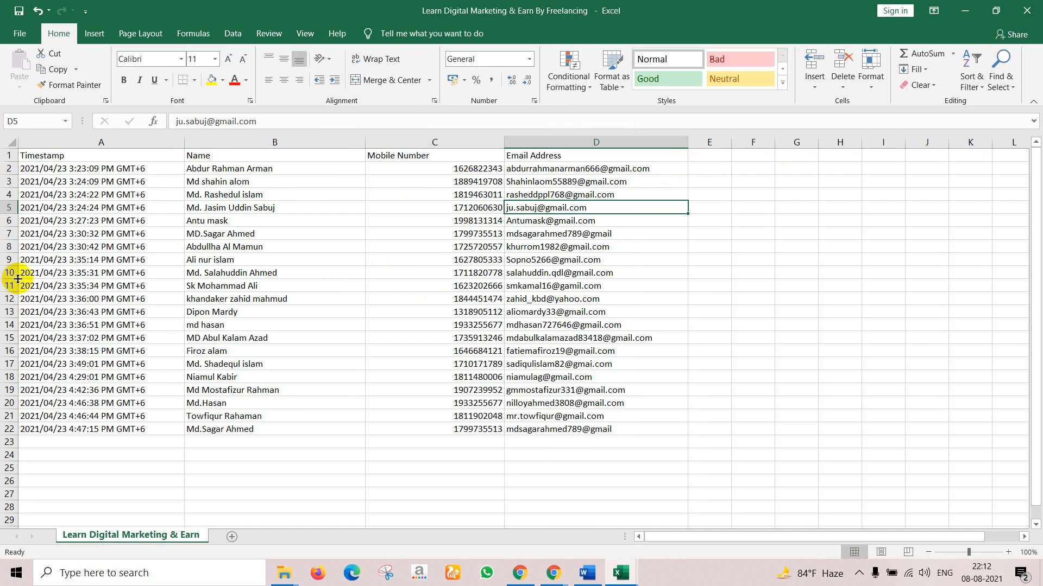
Step: Close the responses workbook without saving and minimize Excel
{"action": "left_click", "coordinate": [1026, 10]}
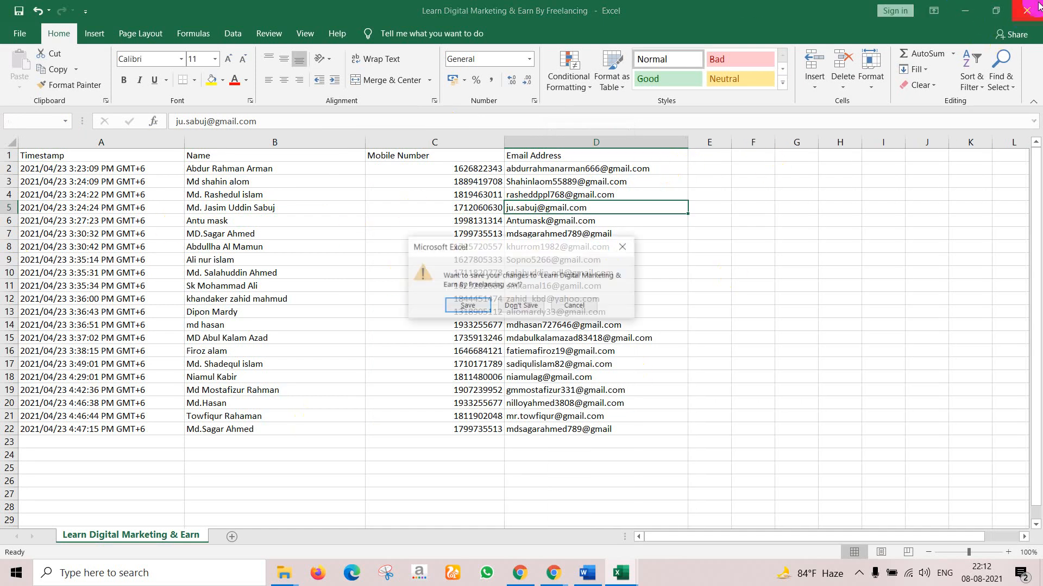
{"action": "left_click", "coordinate": [521, 306]}
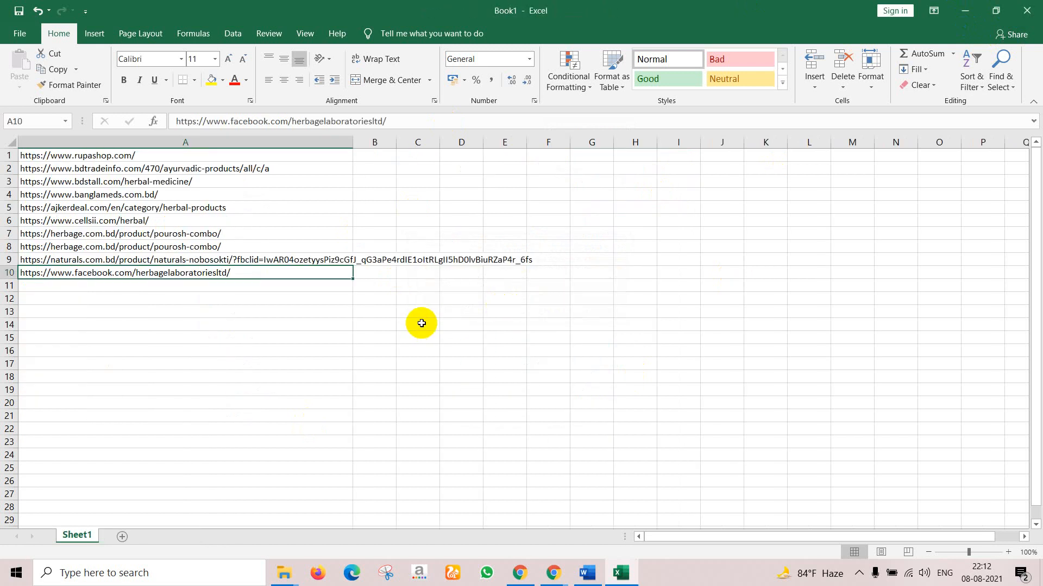
{"action": "left_click", "coordinate": [968, 6]}
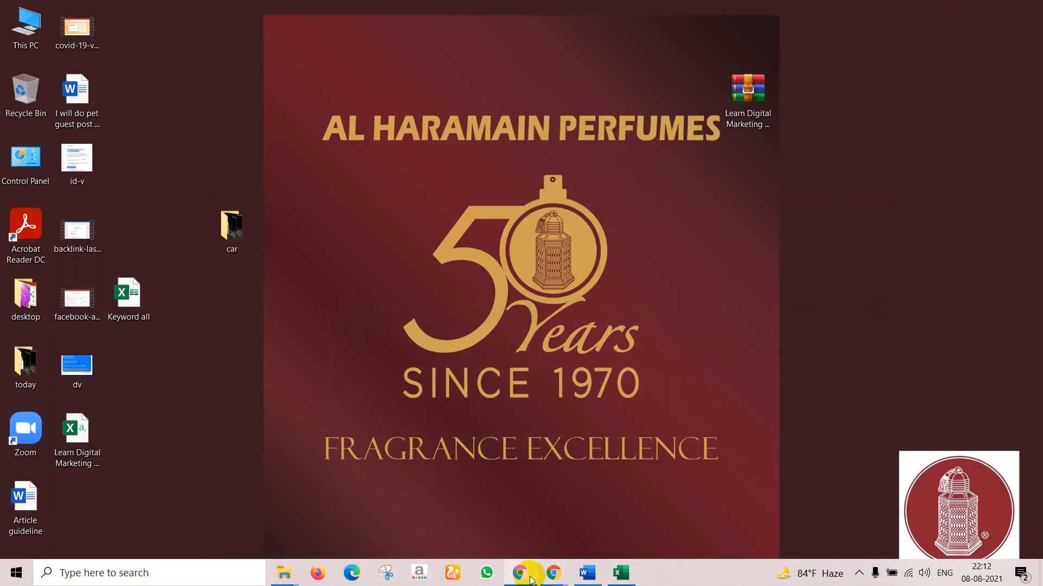
Step: Bring the browser back and switch to the My Drive tab
{"action": "mouse_move", "coordinate": [553, 573]}
{"action": "left_click", "coordinate": [617, 532]}
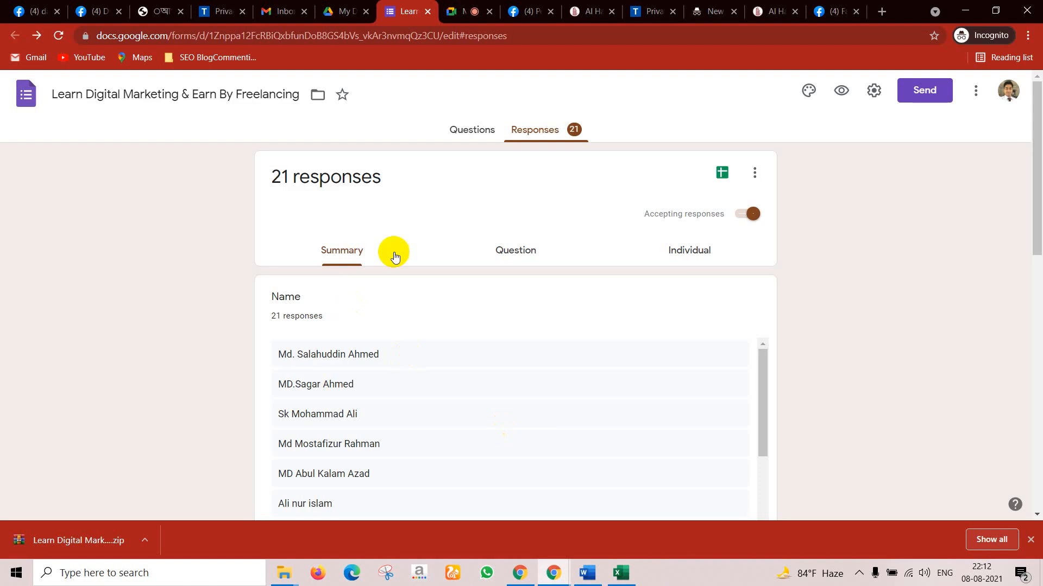
{"action": "left_click", "coordinate": [356, 11]}
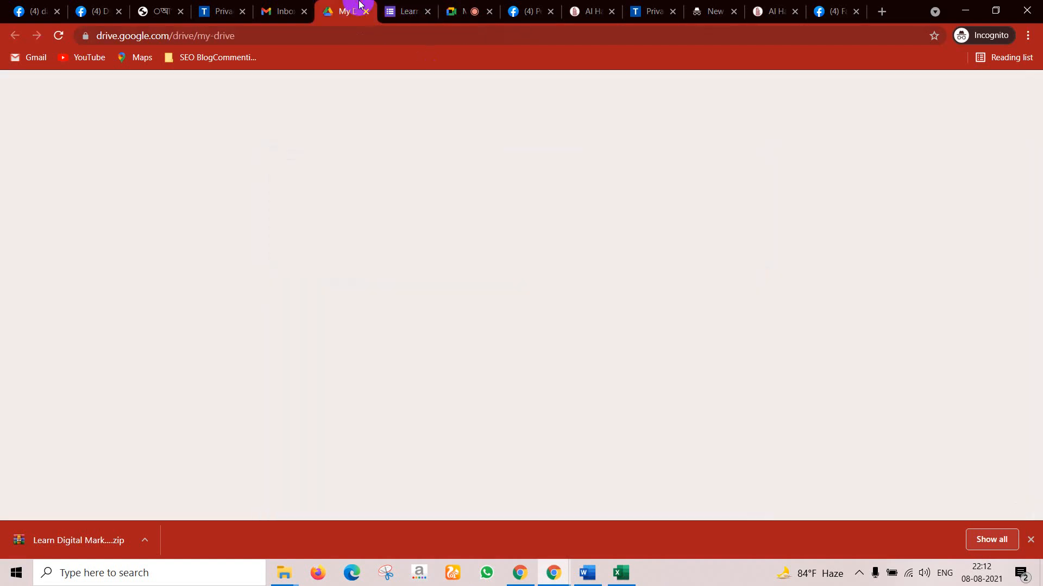
{"action": "left_click", "coordinate": [987, 91]}
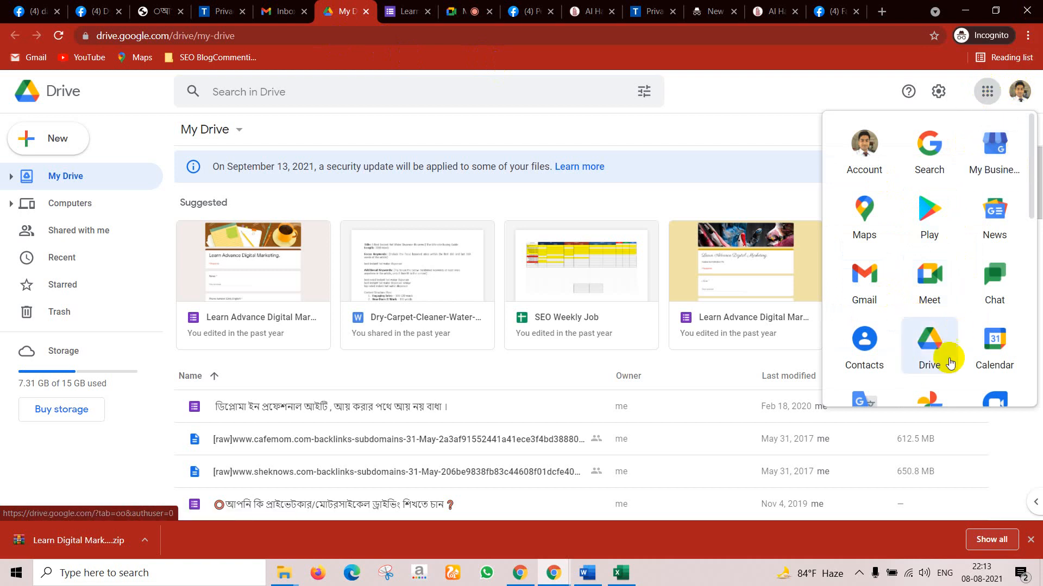
{"action": "scroll", "coordinate": [960, 317], "scroll_direction": "down", "scroll_amount": 1}
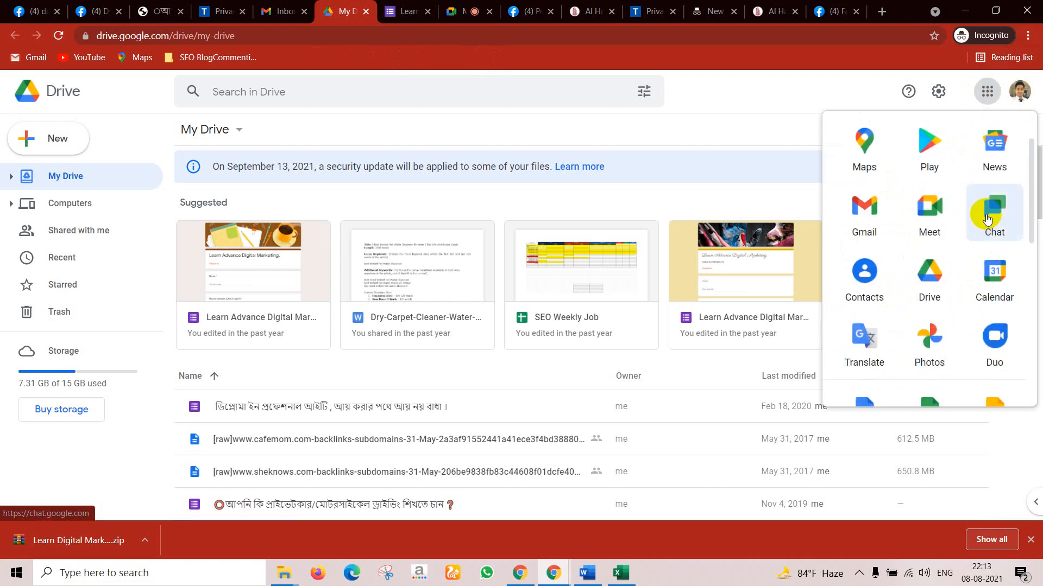
{"action": "scroll", "coordinate": [923, 271], "scroll_direction": "down", "scroll_amount": 5}
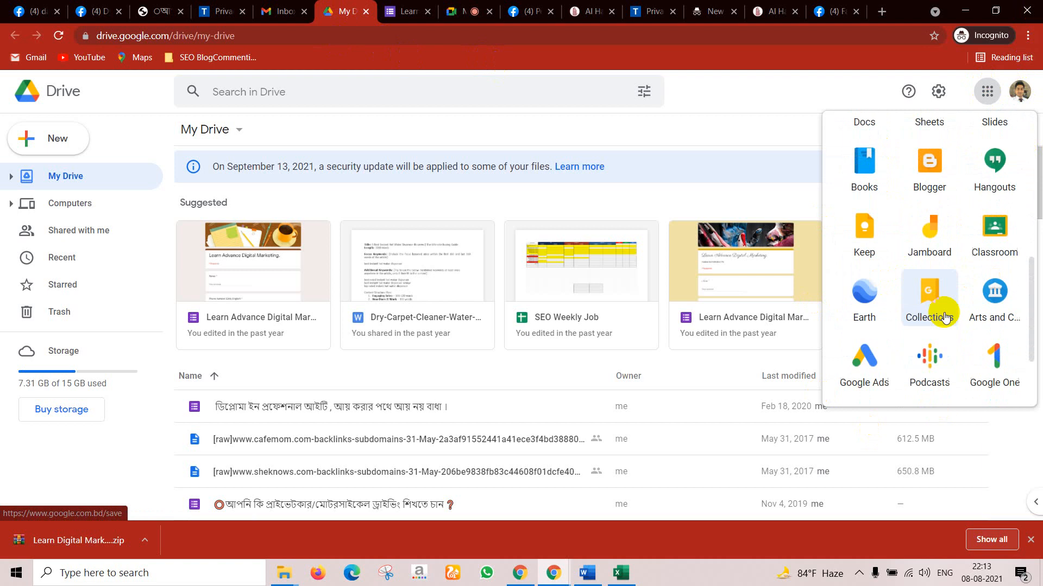
{"action": "scroll", "coordinate": [957, 273], "scroll_direction": "down", "scroll_amount": 2}
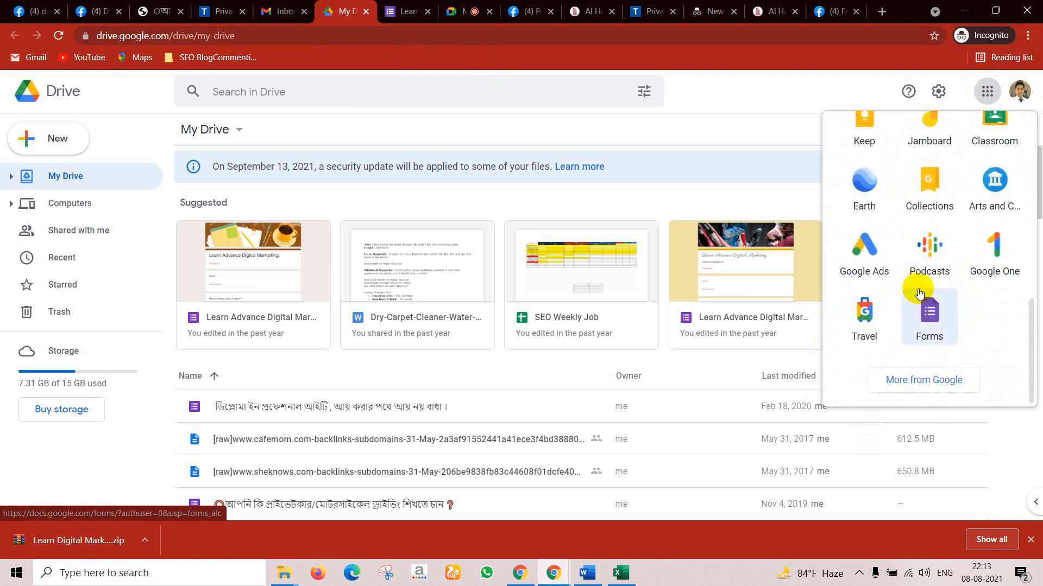
{"action": "scroll", "coordinate": [896, 274], "scroll_direction": "up", "scroll_amount": 8}
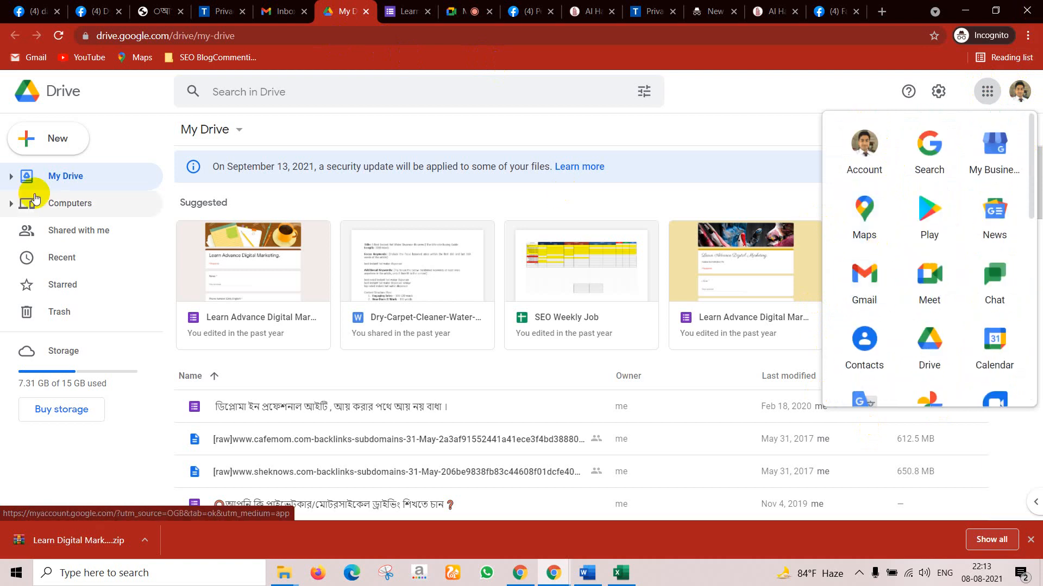
Step: Create a blank Google Form from Drive's New > More > Google Forms menu
{"action": "left_click", "coordinate": [62, 142]}
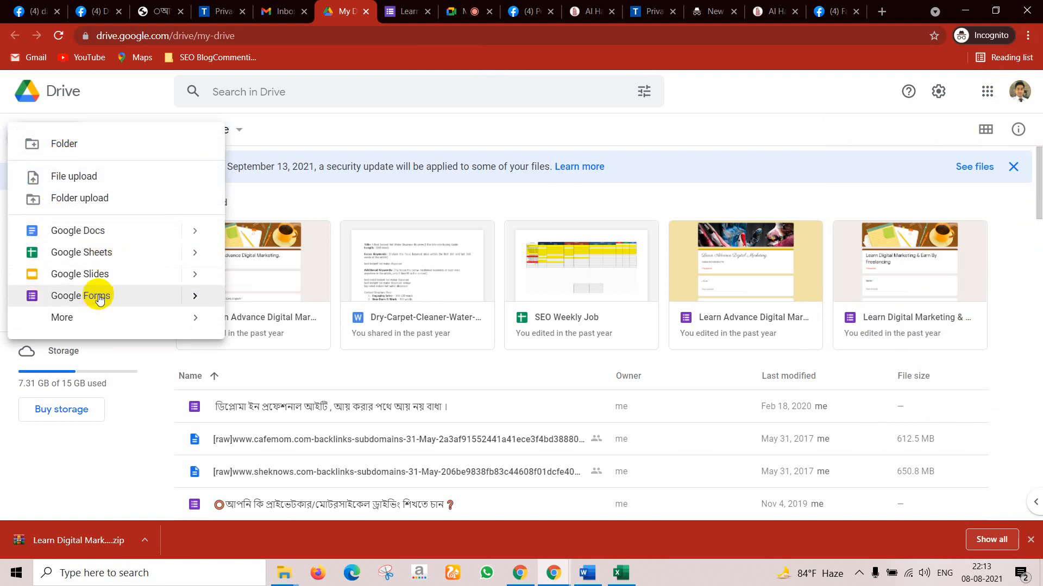
{"action": "left_click", "coordinate": [63, 323]}
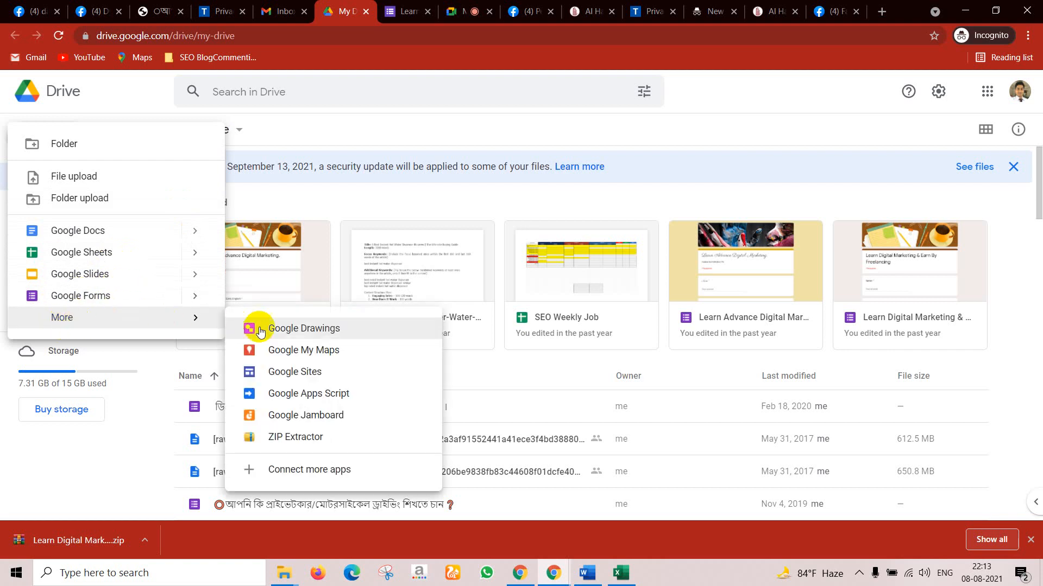
{"action": "left_click", "coordinate": [93, 298]}
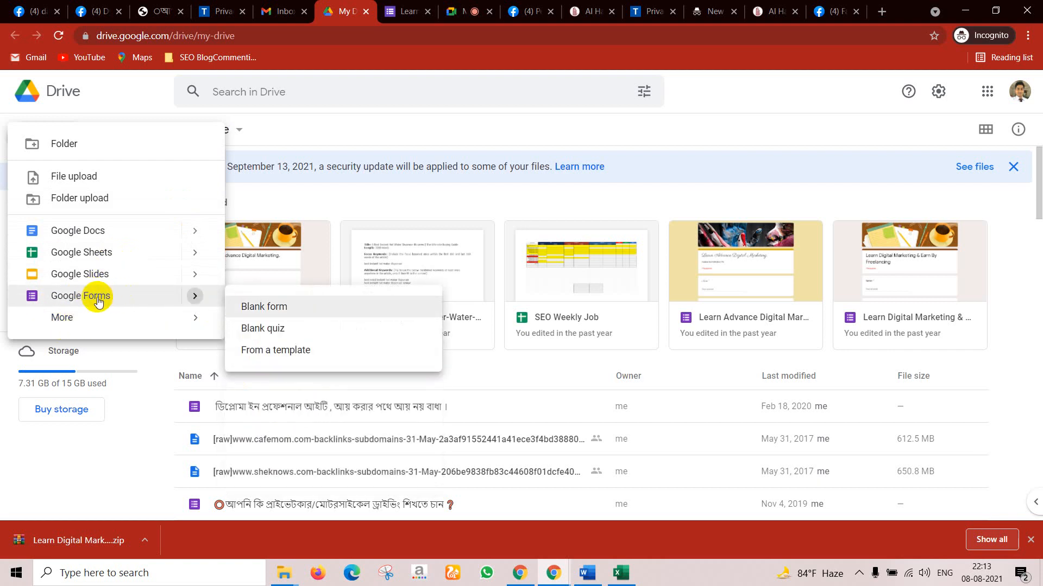
{"action": "left_click", "coordinate": [98, 298]}
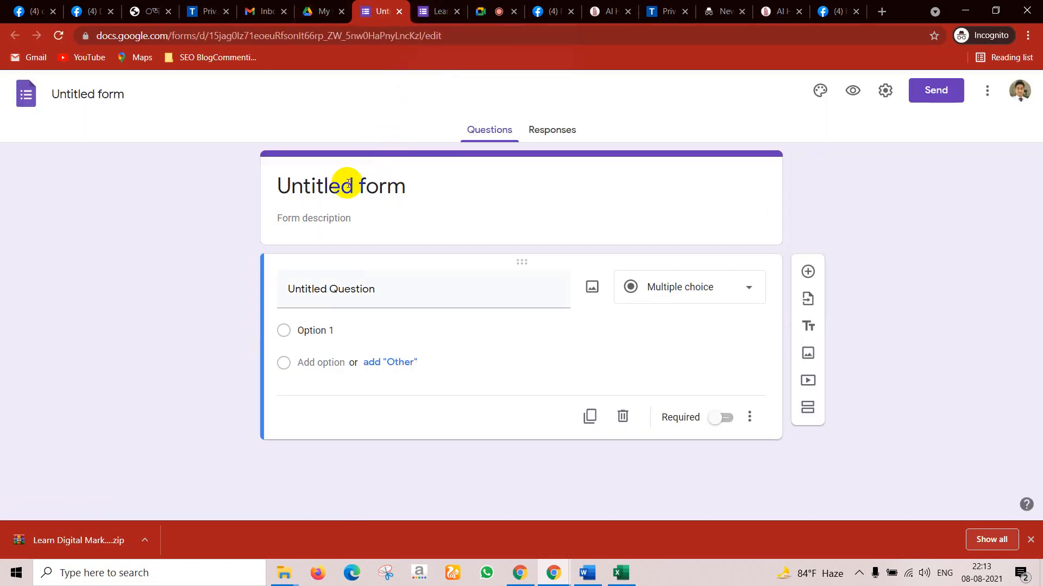
Step: Show the Learn Digital Marketing & Earn By Freelancing form's questions: Name, Mobile Number, Email Address
{"action": "left_click", "coordinate": [437, 6]}
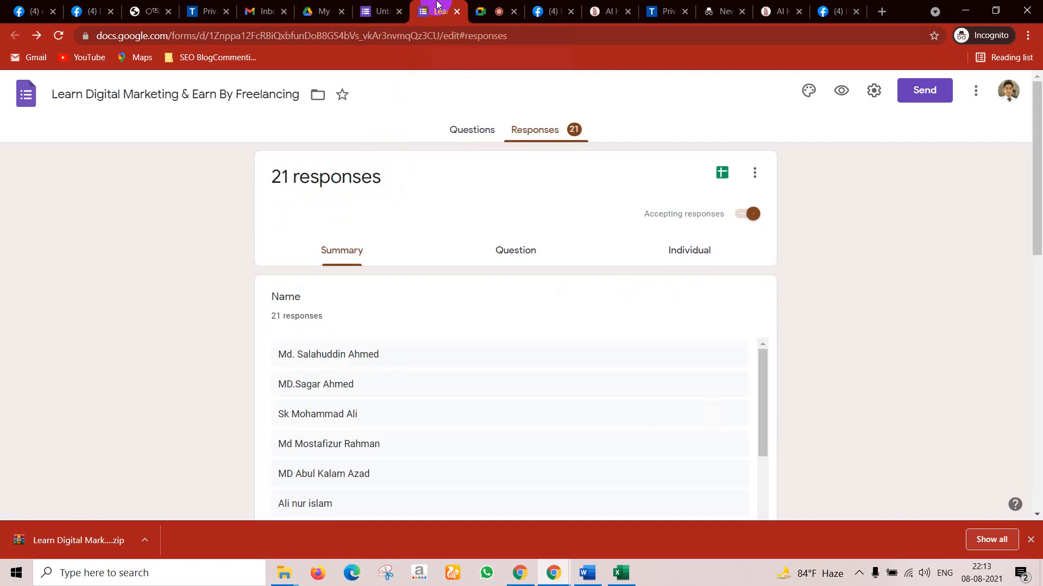
{"action": "scroll", "coordinate": [486, 227], "scroll_direction": "down", "scroll_amount": 4}
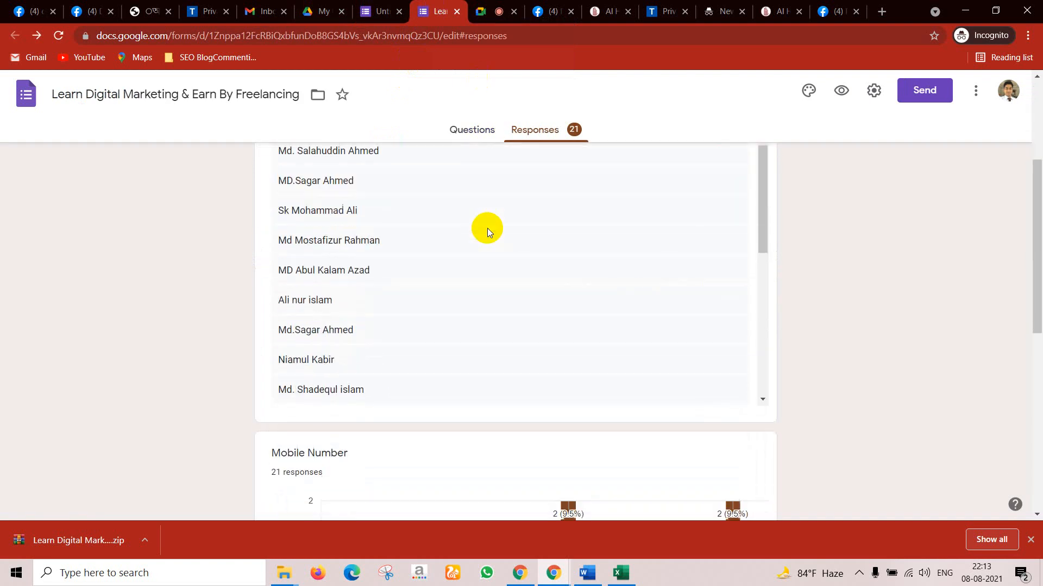
{"action": "scroll", "coordinate": [477, 217], "scroll_direction": "up", "scroll_amount": 4}
{"action": "left_click", "coordinate": [449, 133]}
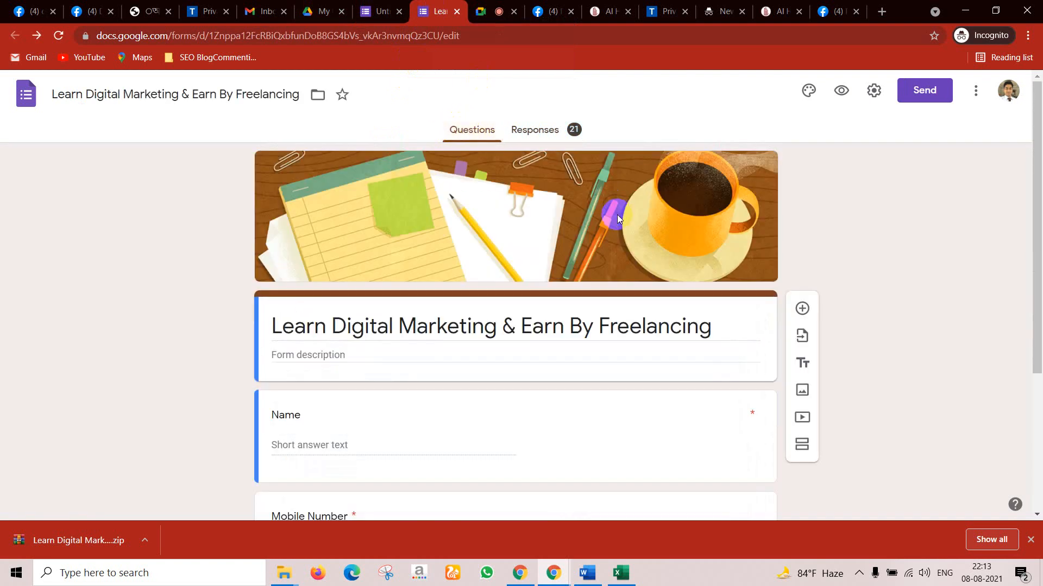
{"action": "scroll", "coordinate": [611, 218], "scroll_direction": "down", "scroll_amount": 4}
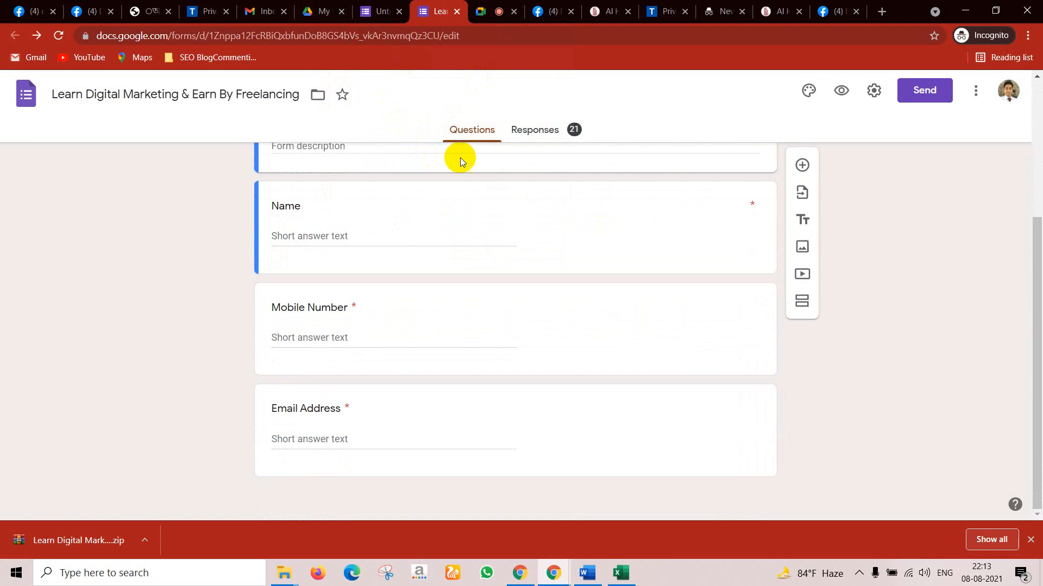
{"action": "scroll", "coordinate": [460, 158], "scroll_direction": "up", "scroll_amount": 4}
Step: Copy the form's editing URL from the address bar and close the downloads bar
{"action": "left_click", "coordinate": [485, 36]}
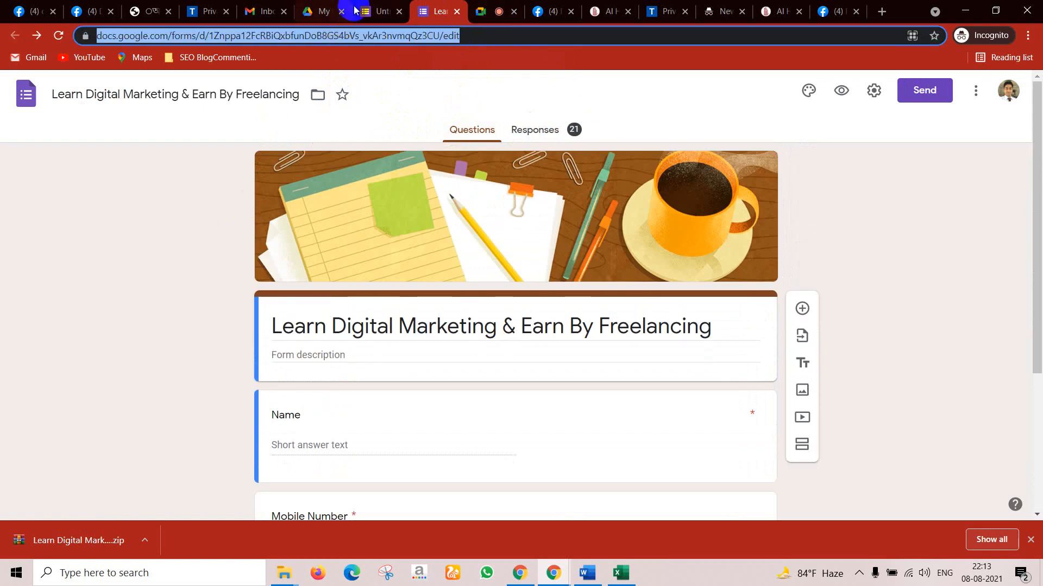
{"action": "right_click", "coordinate": [356, 34]}
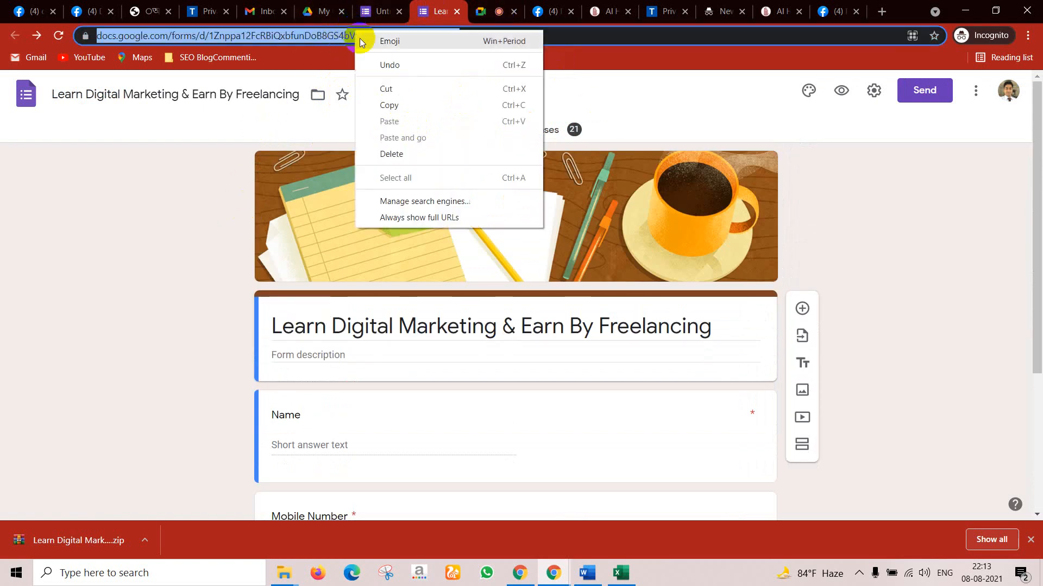
{"action": "left_click", "coordinate": [395, 106]}
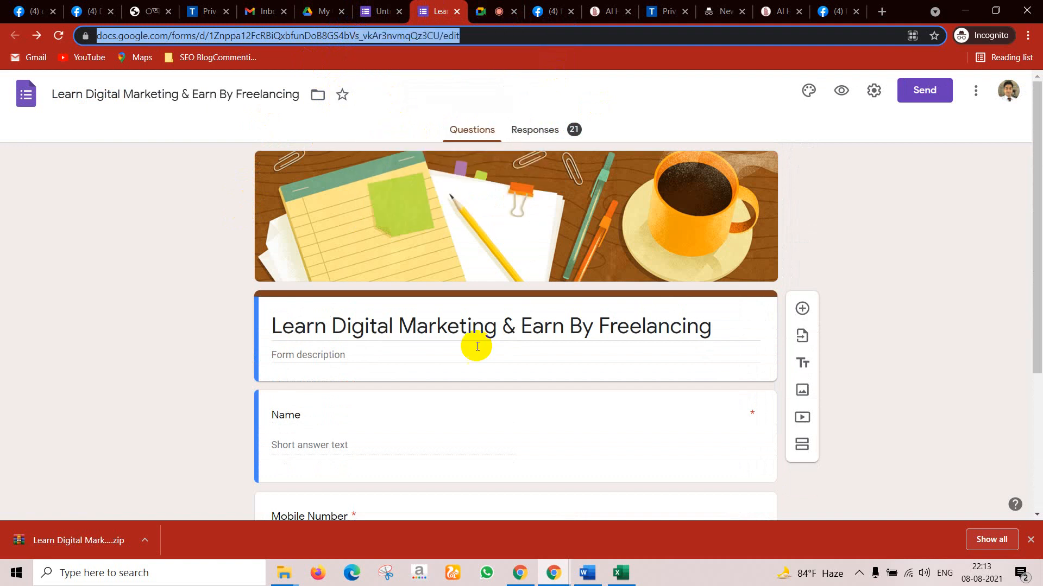
{"action": "left_click", "coordinate": [1030, 539]}
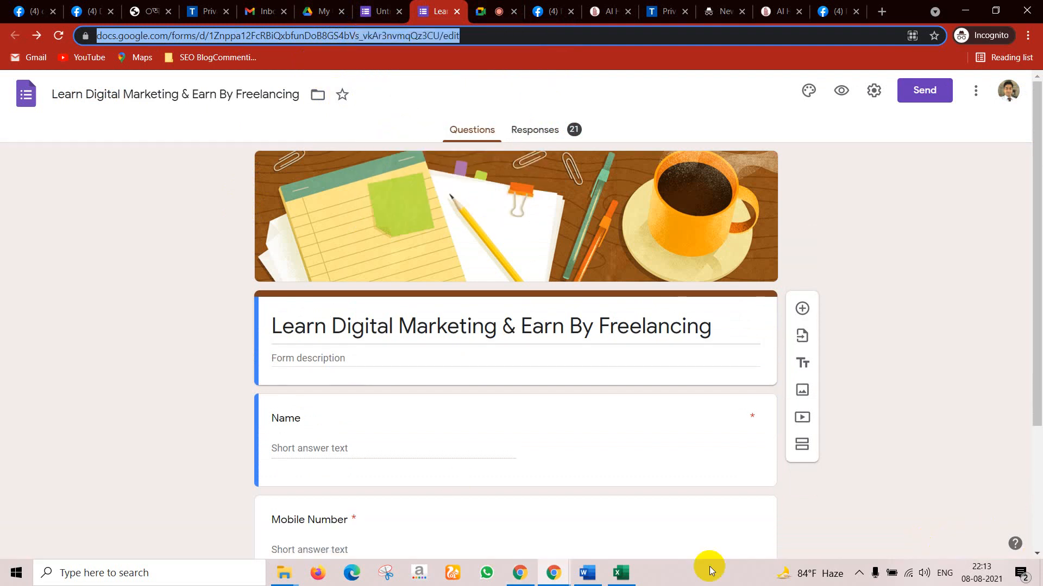
Step: Open the copied form link in a new tab of the other browser window
{"action": "mouse_move", "coordinate": [528, 569]}
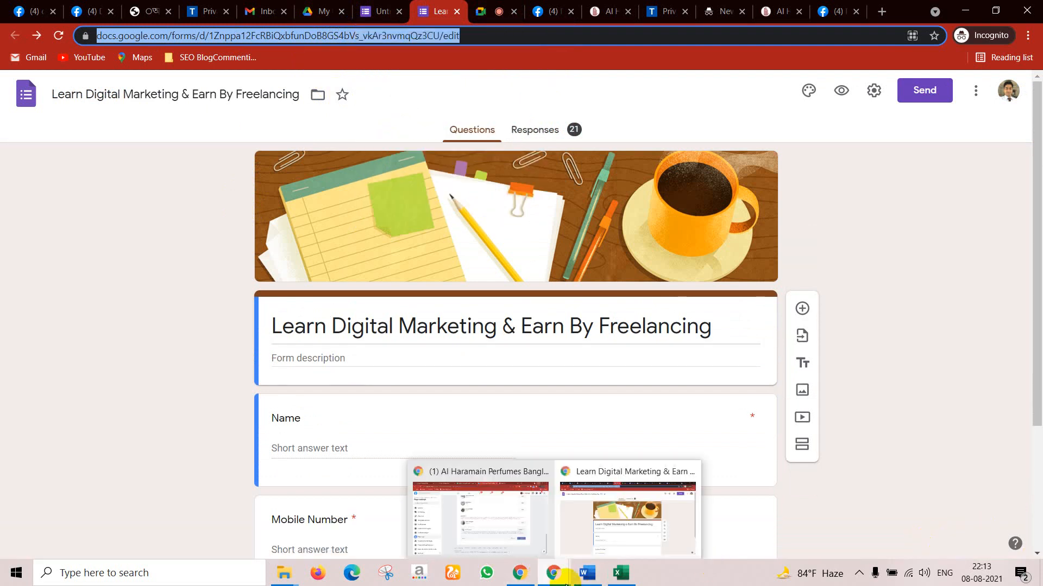
{"action": "left_click", "coordinate": [504, 508]}
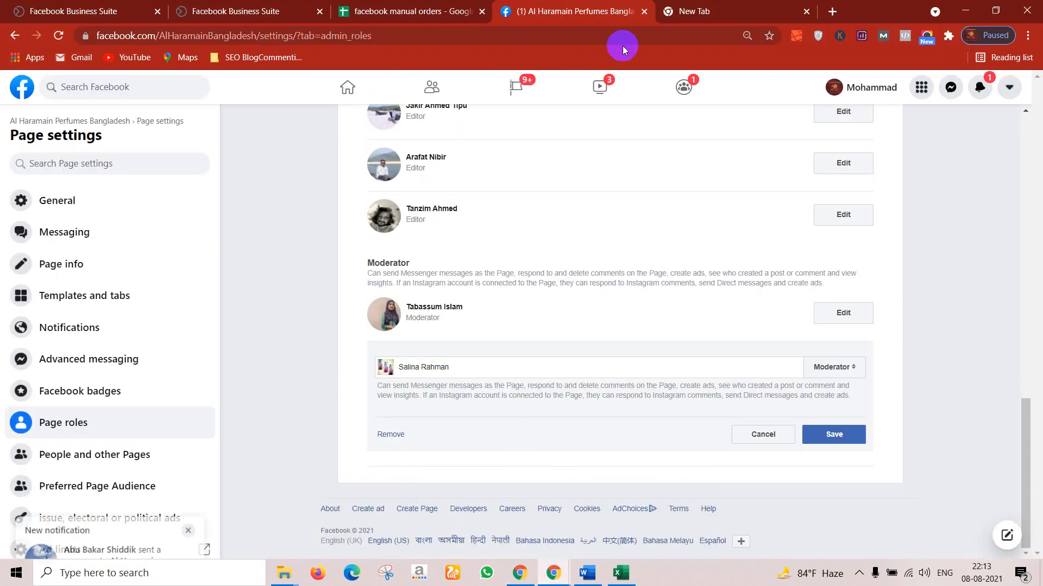
{"action": "left_click", "coordinate": [782, 9]}
{"action": "key", "text": "ctrl+v"}
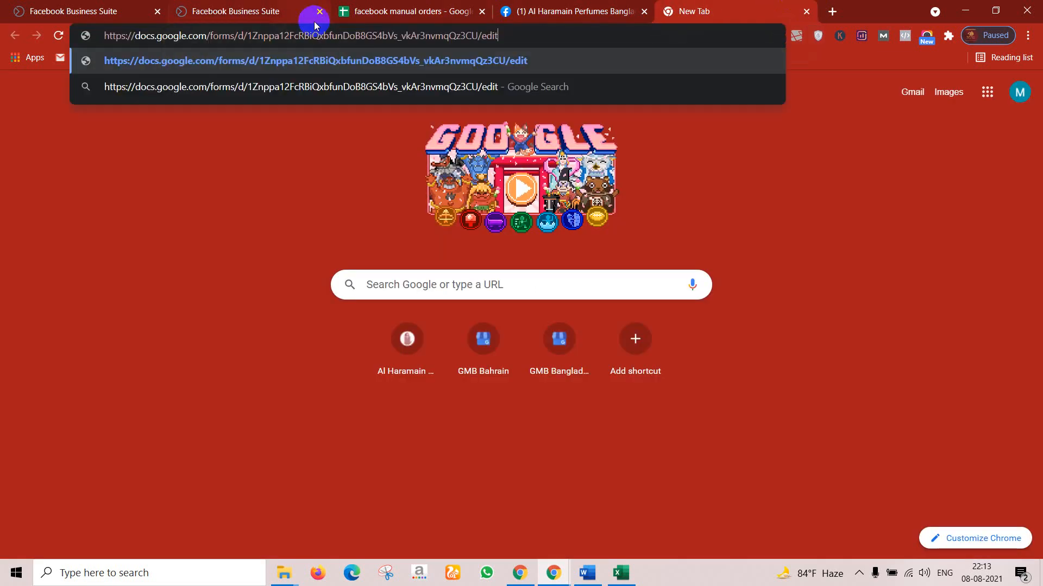
{"action": "key", "text": "Return"}
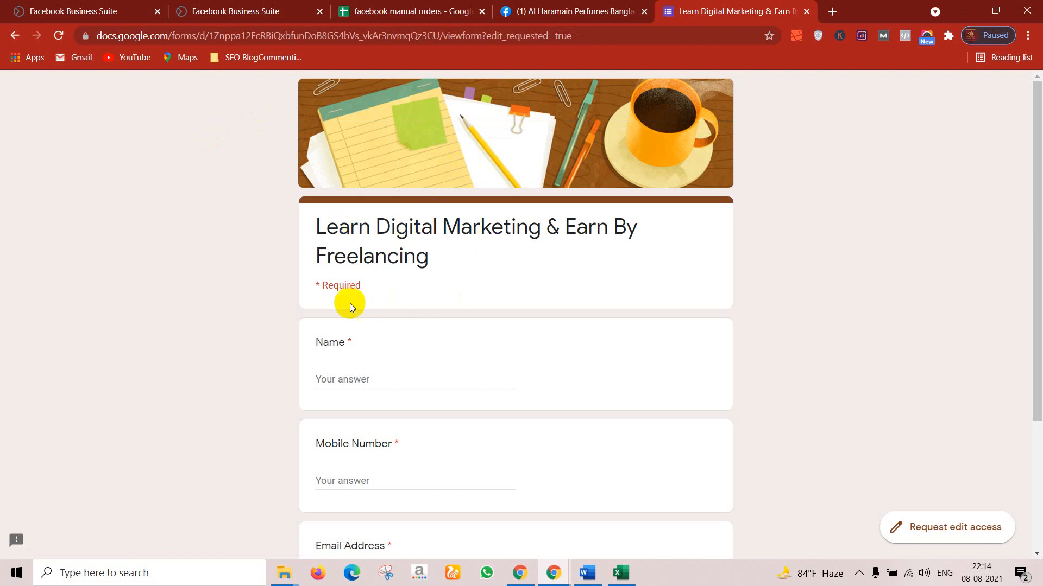
Step: Scroll through the form's respondent view, then return to the form editor window
{"action": "scroll", "coordinate": [350, 446], "scroll_direction": "down", "scroll_amount": 3}
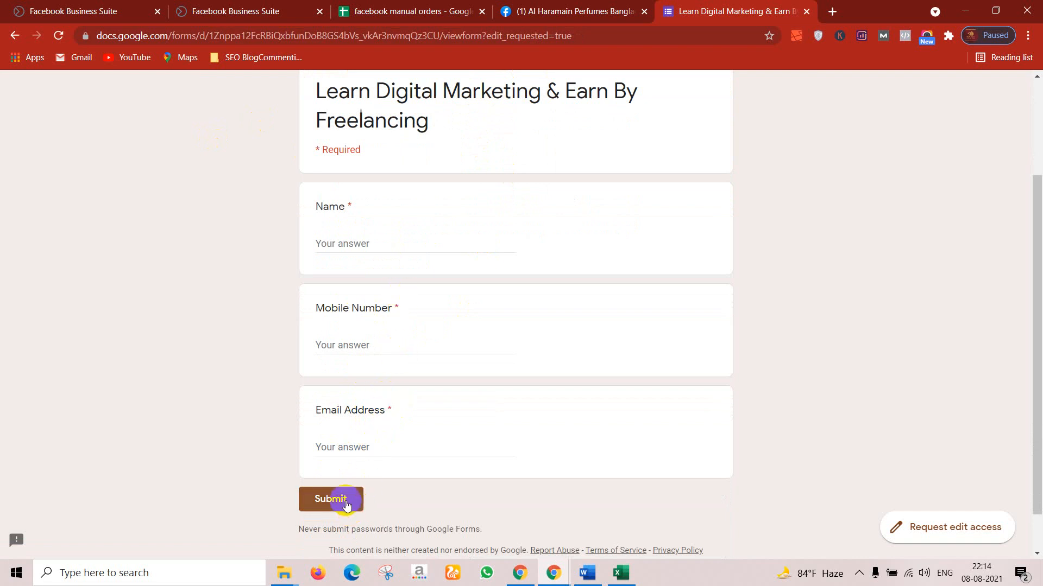
{"action": "scroll", "coordinate": [342, 434], "scroll_direction": "up", "scroll_amount": 3}
{"action": "scroll", "coordinate": [330, 504], "scroll_direction": "down", "scroll_amount": 3}
{"action": "scroll", "coordinate": [354, 419], "scroll_direction": "up", "scroll_amount": 3}
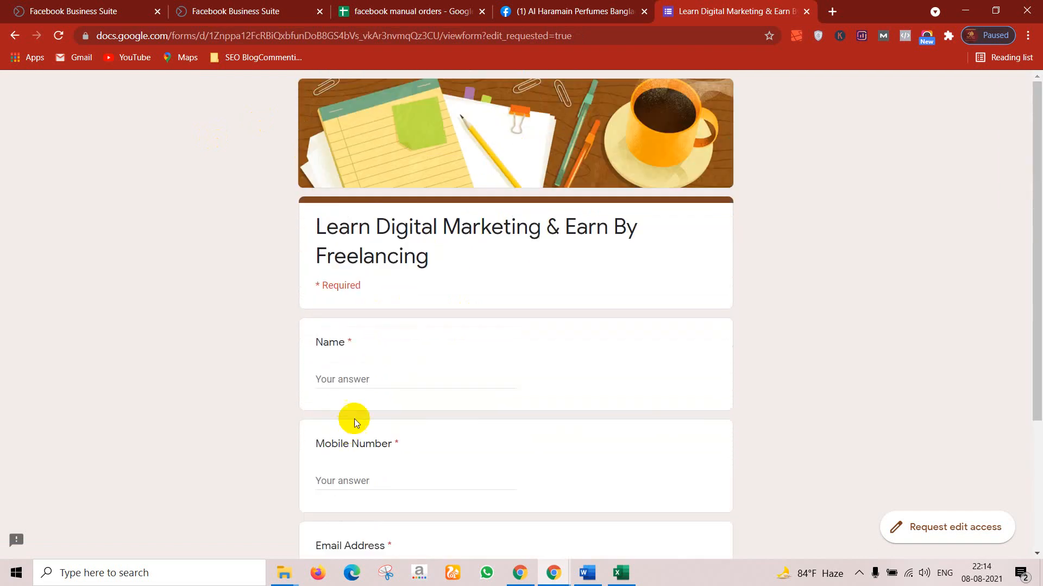
{"action": "left_click", "coordinate": [551, 570]}
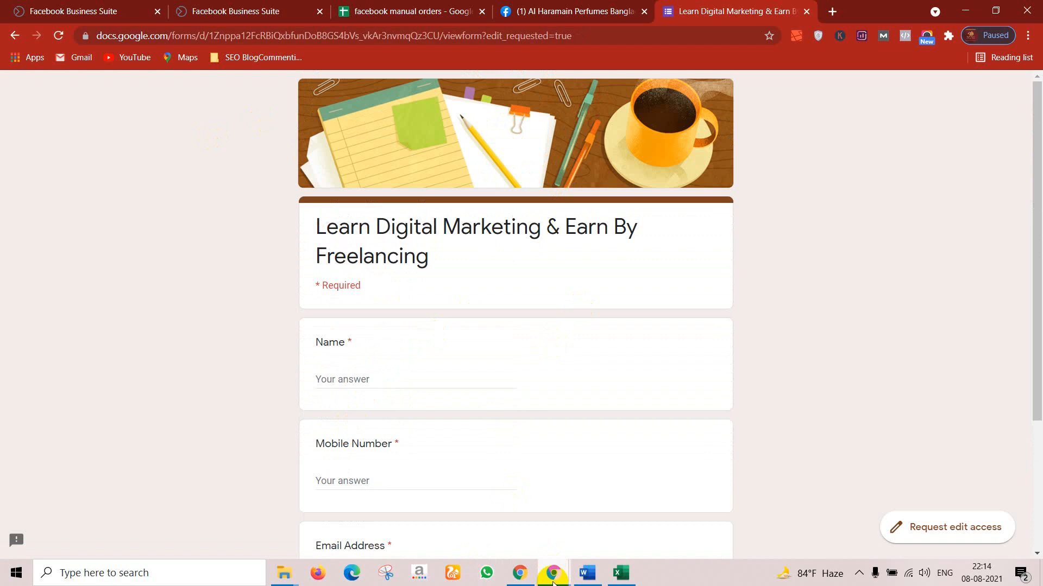
{"action": "left_click", "coordinate": [606, 531]}
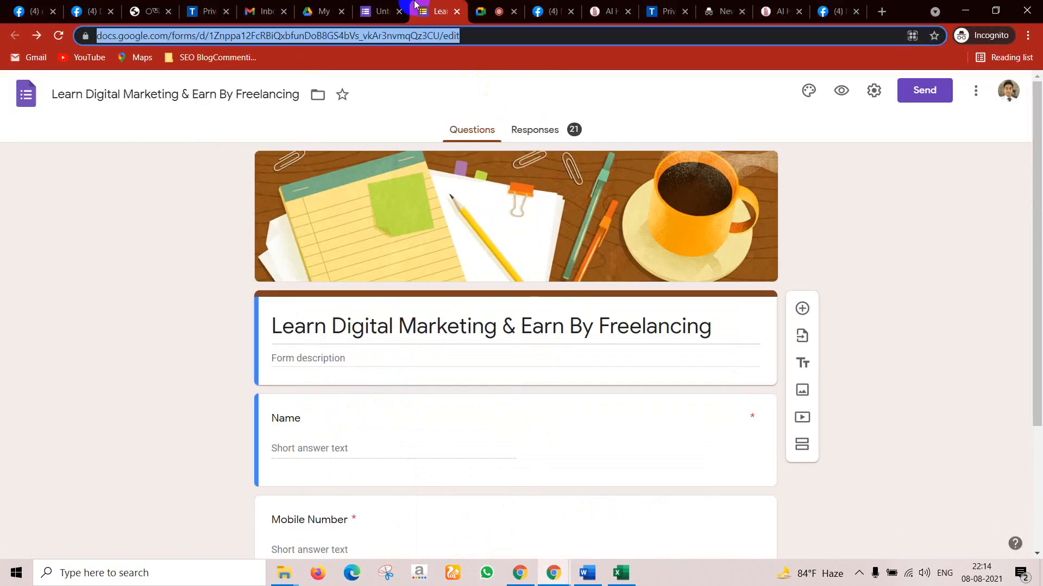
Step: Name the untitled form and its file 'Learn Advance Facebook Marketing', then minimize that window
{"action": "left_click", "coordinate": [380, 11]}
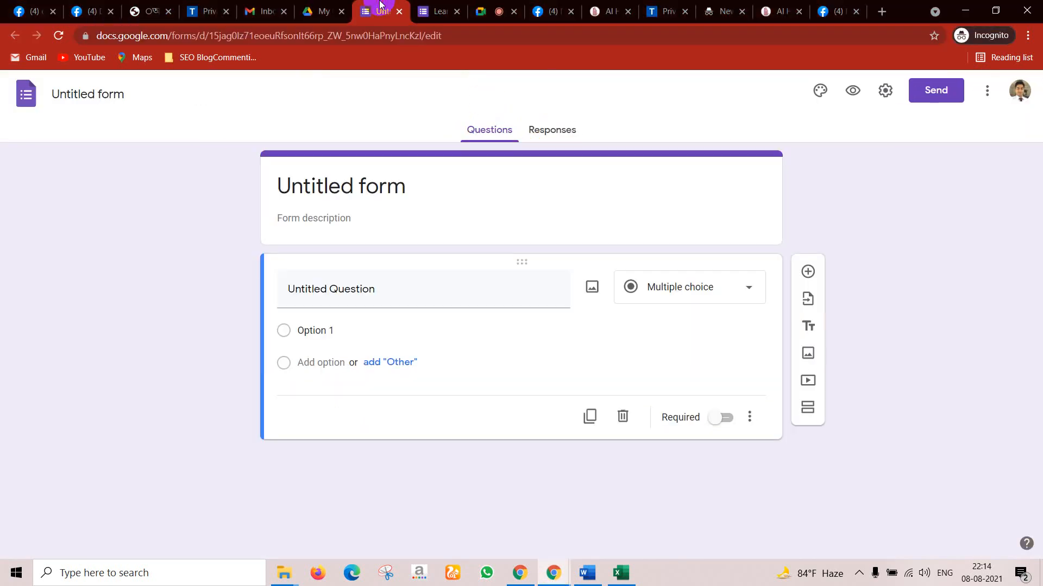
{"action": "left_click", "coordinate": [337, 188]}
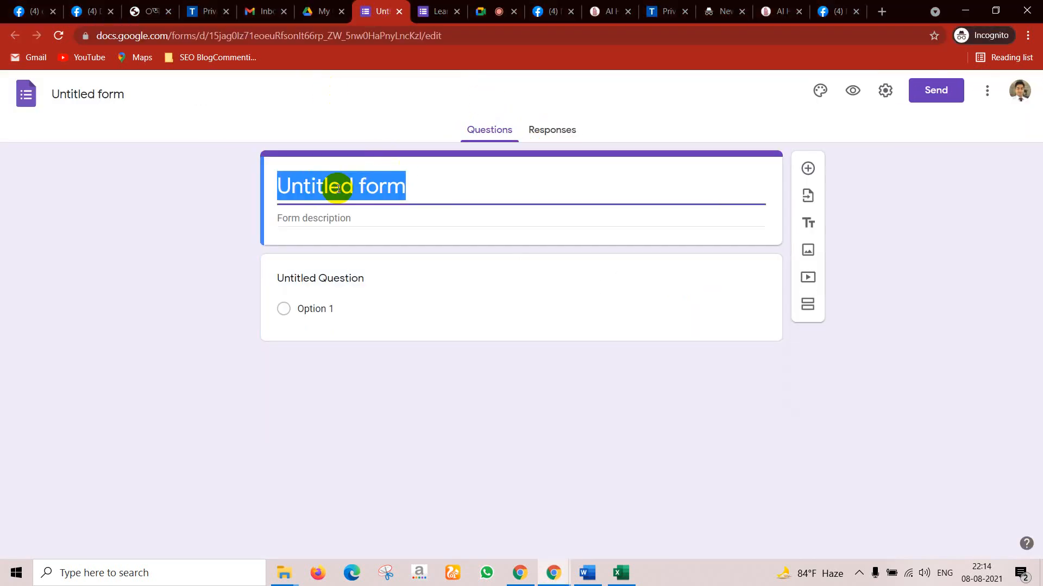
{"action": "type", "text": "Lea"}
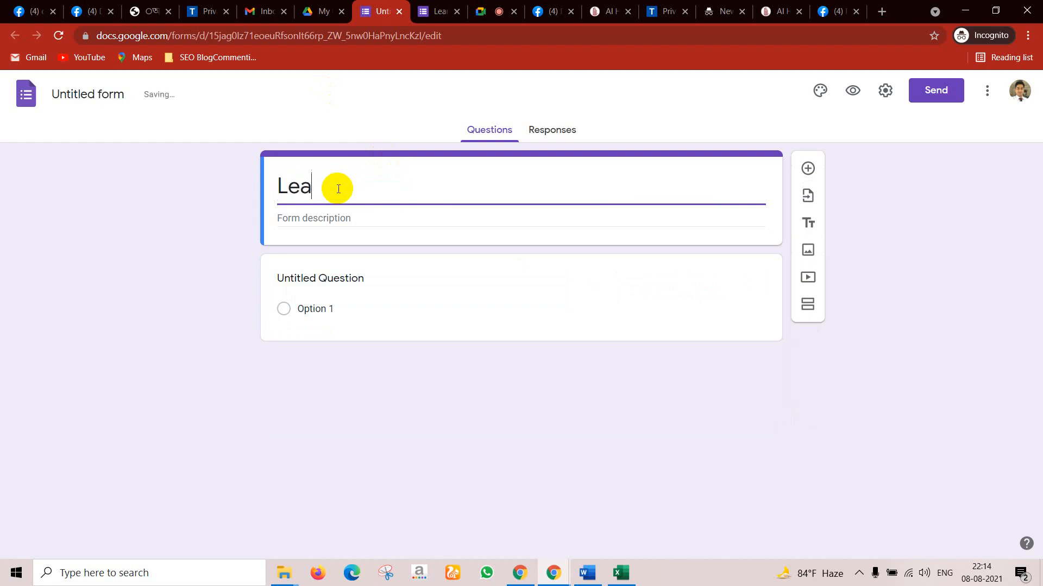
{"action": "type", "text": "rn Advance Facebook Marketing"}
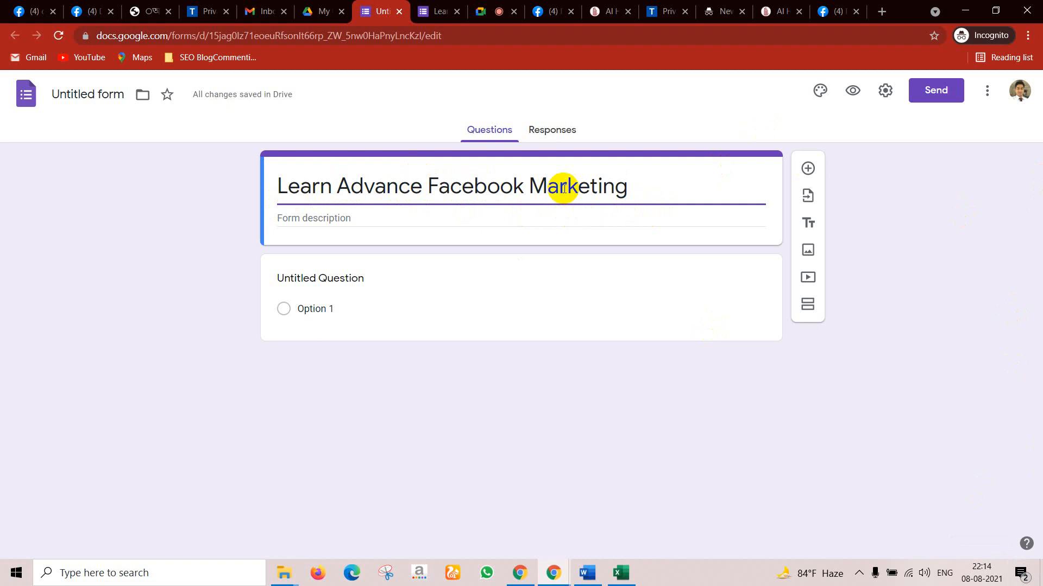
{"action": "left_click", "coordinate": [98, 94]}
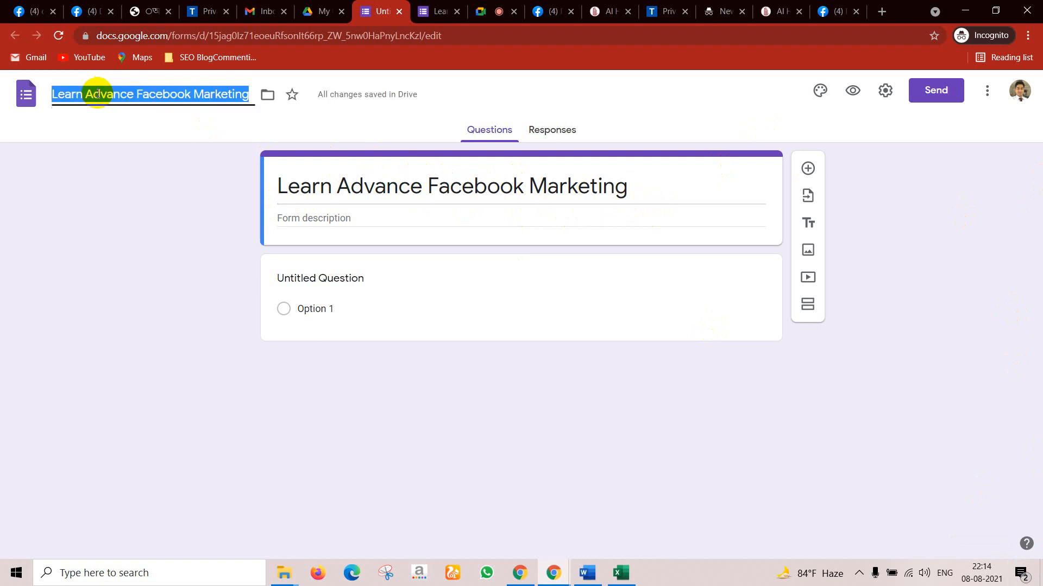
{"action": "left_click", "coordinate": [148, 208]}
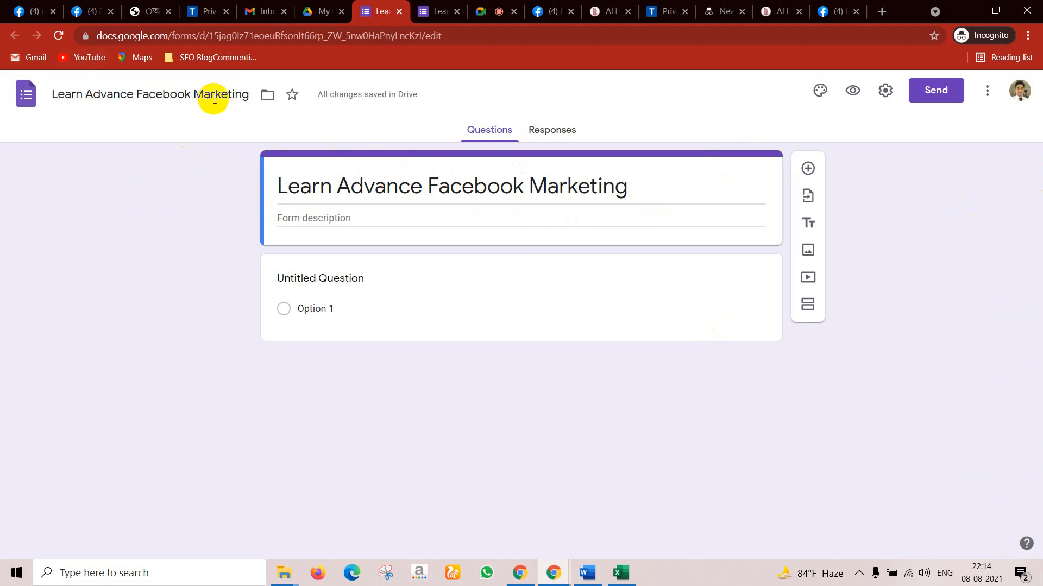
{"action": "left_click", "coordinate": [969, 11]}
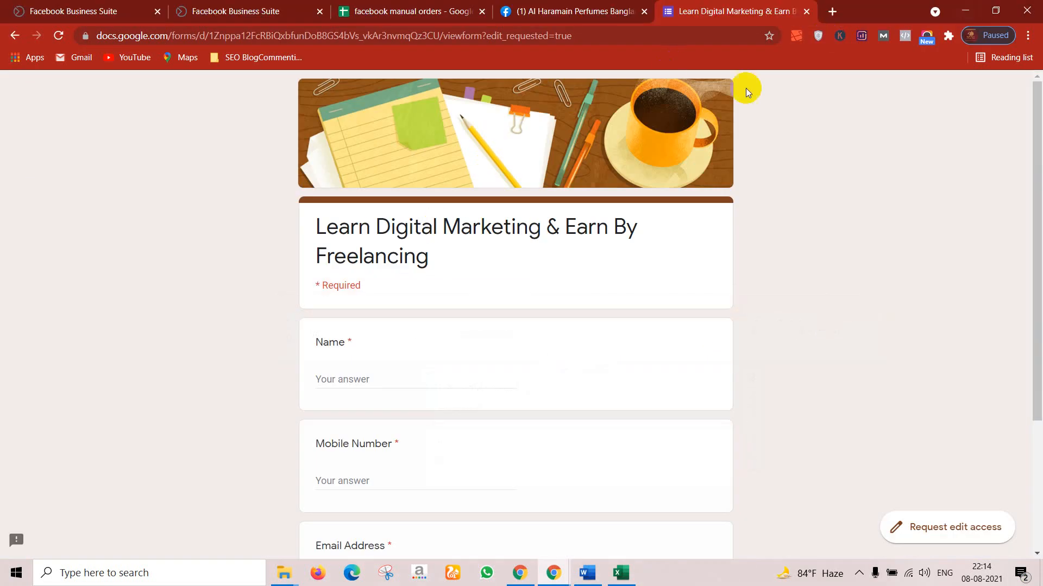
Step: Look over the desktop and other browser windows, then return to the Learn Advance Facebook Marketing editor
{"action": "left_click", "coordinate": [957, 10]}
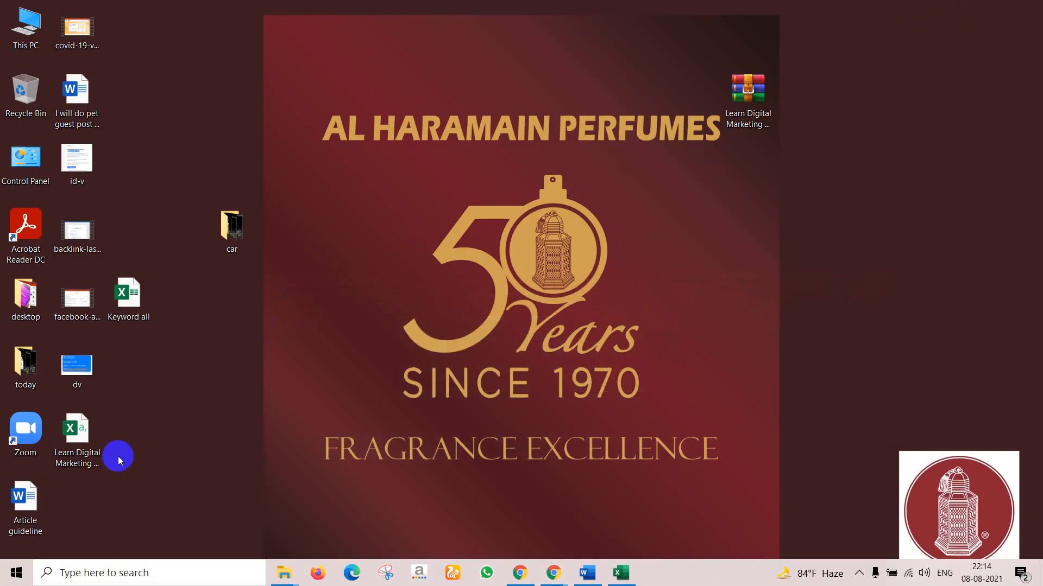
{"action": "left_click", "coordinate": [81, 461]}
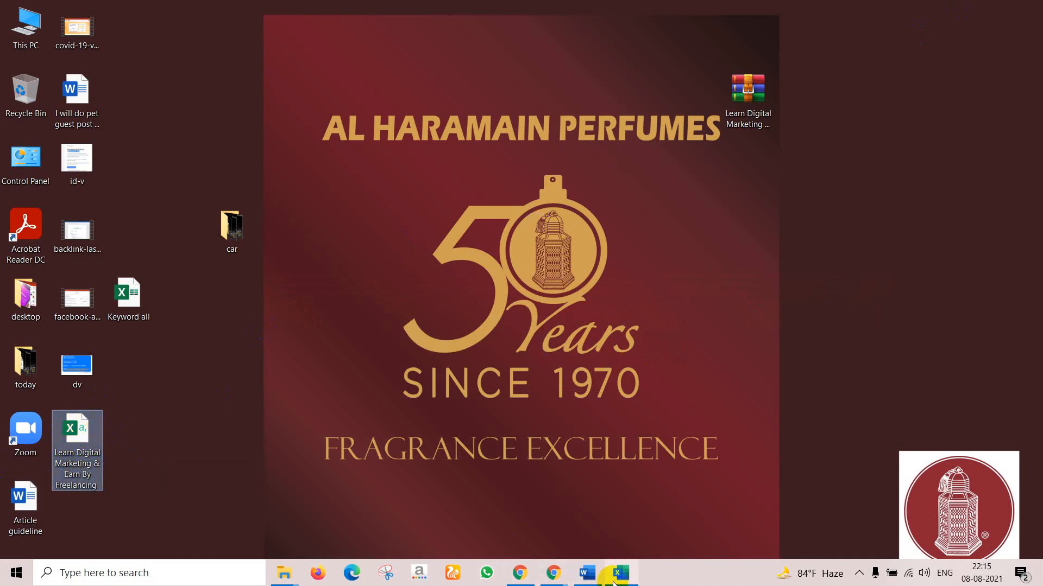
{"action": "mouse_move", "coordinate": [553, 580]}
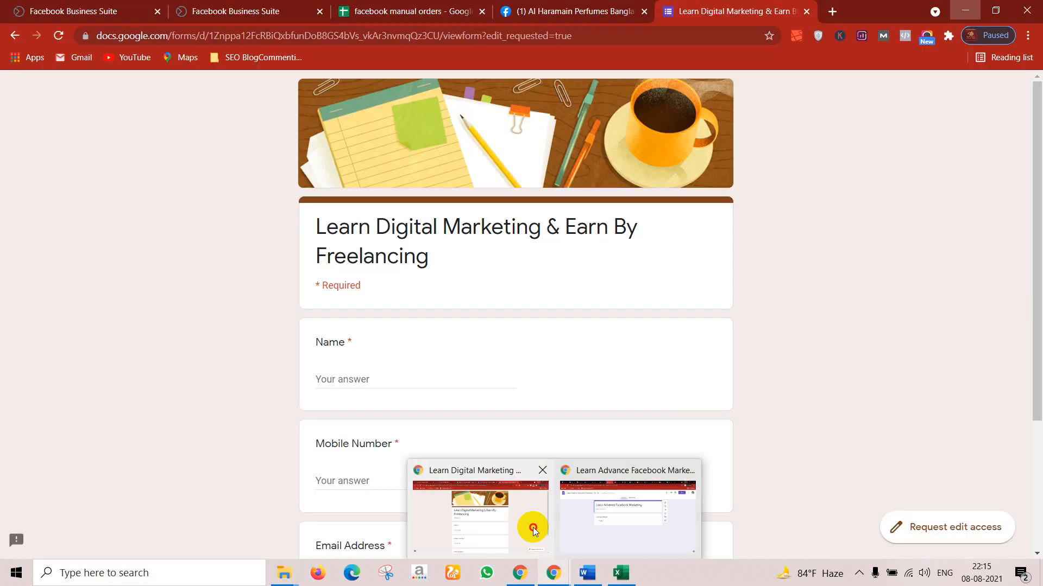
{"action": "left_click", "coordinate": [534, 528]}
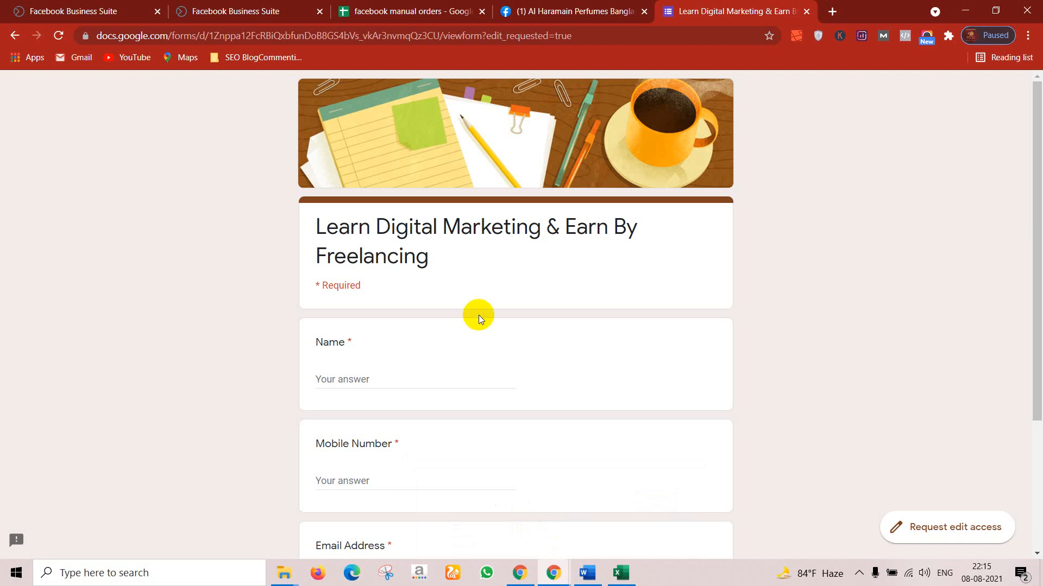
{"action": "left_click", "coordinate": [522, 11]}
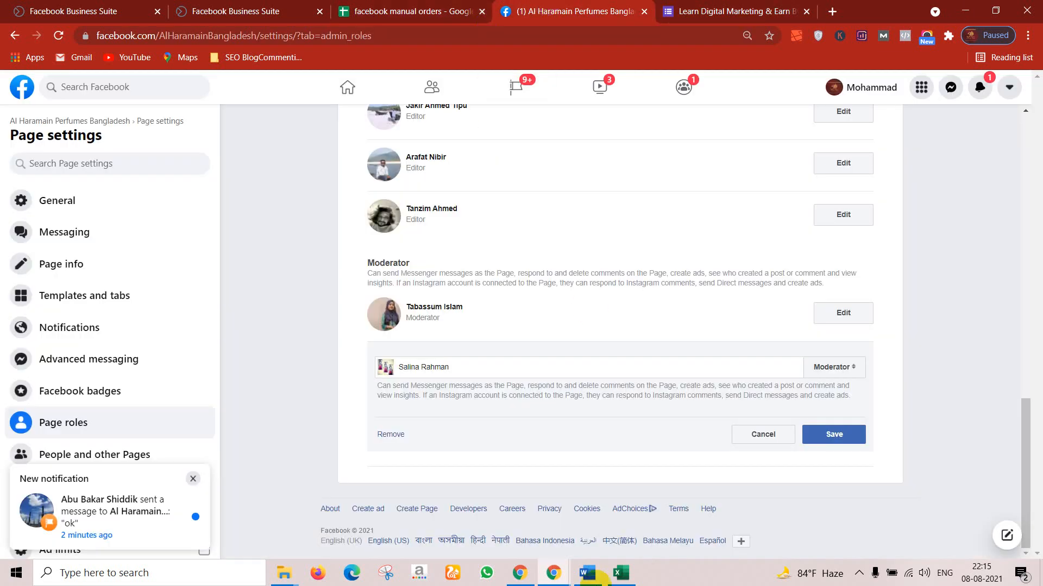
{"action": "mouse_move", "coordinate": [553, 577]}
{"action": "left_click", "coordinate": [674, 519]}
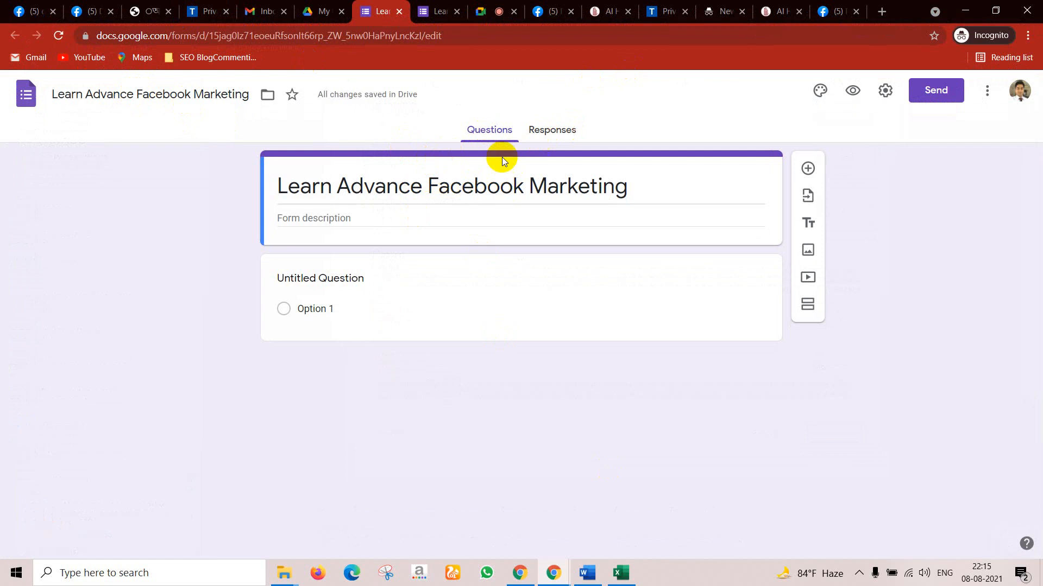
Step: Enter 'Hotline Number-' followed by the hotline phone number as the form description
{"action": "left_click", "coordinate": [323, 219]}
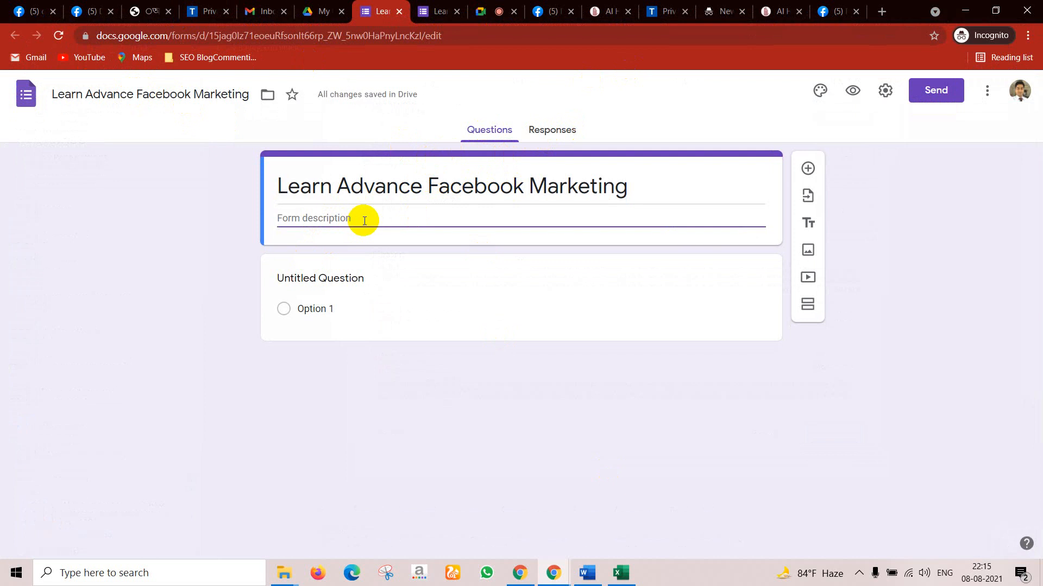
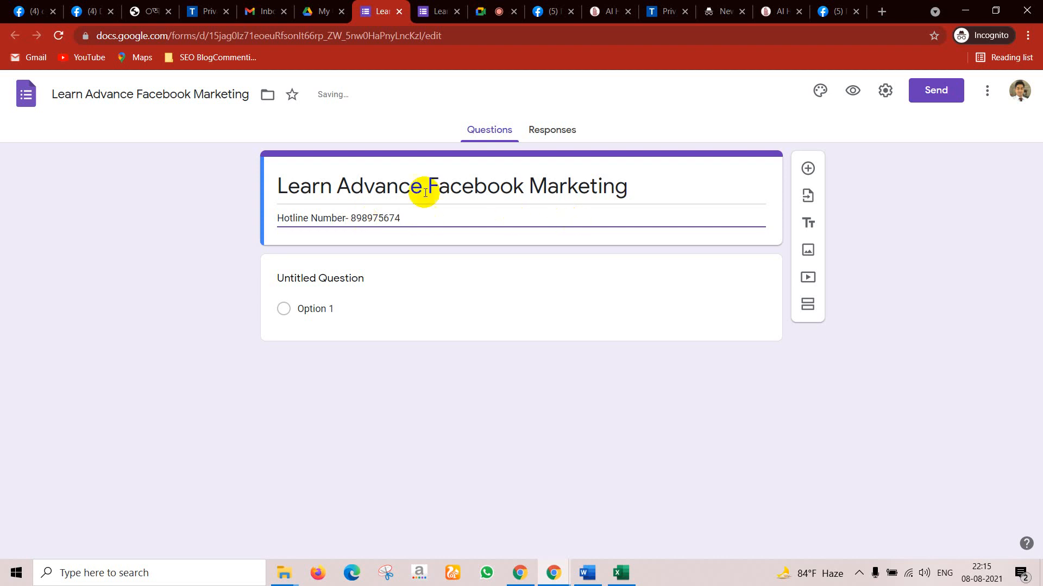
Step: Make the first question a required 'Name' and add a required 'Mobile Number' question
{"action": "left_click", "coordinate": [334, 282]}
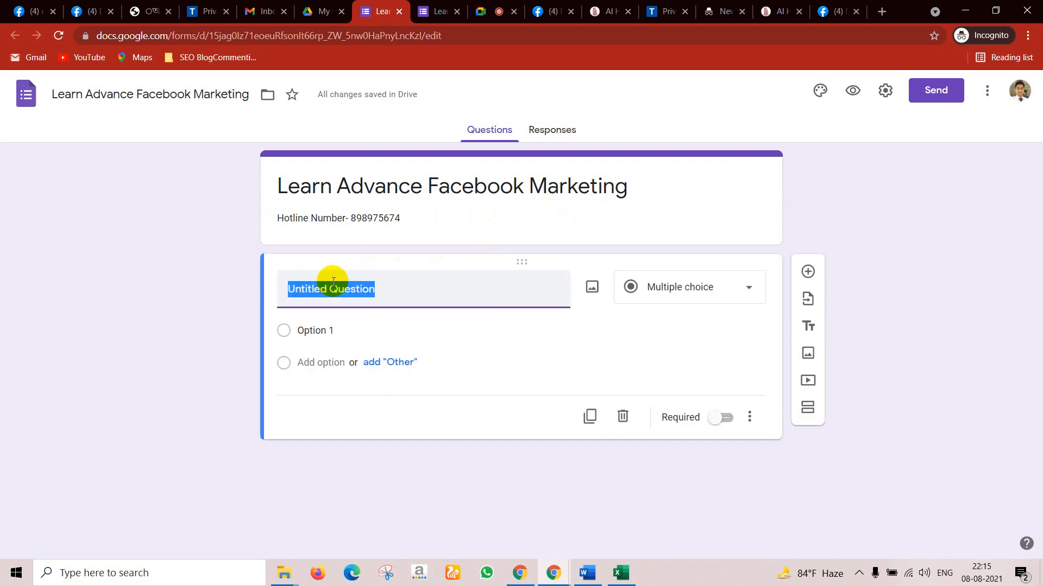
{"action": "type", "text": "Name"}
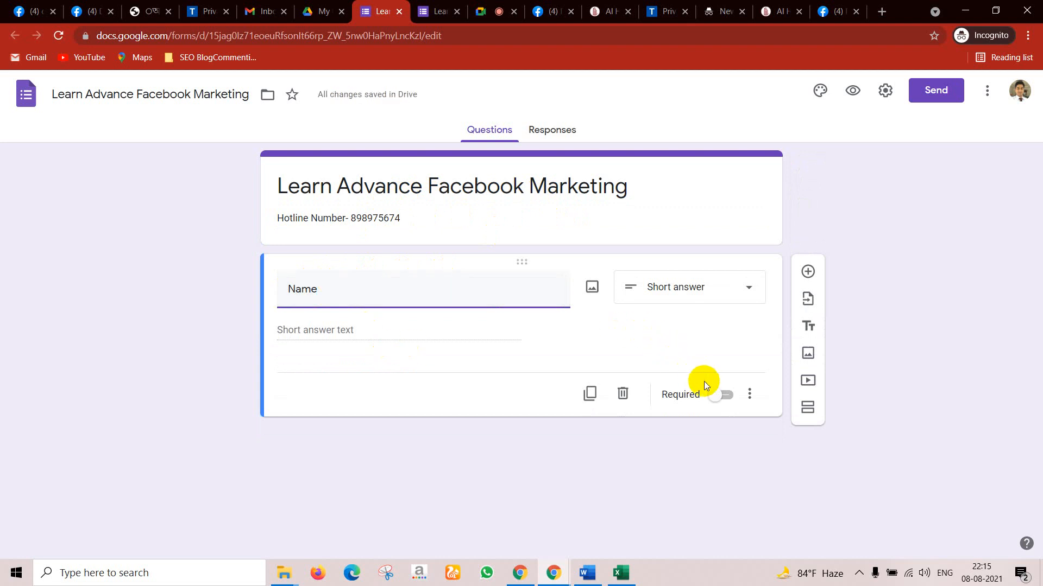
{"action": "left_click", "coordinate": [725, 396]}
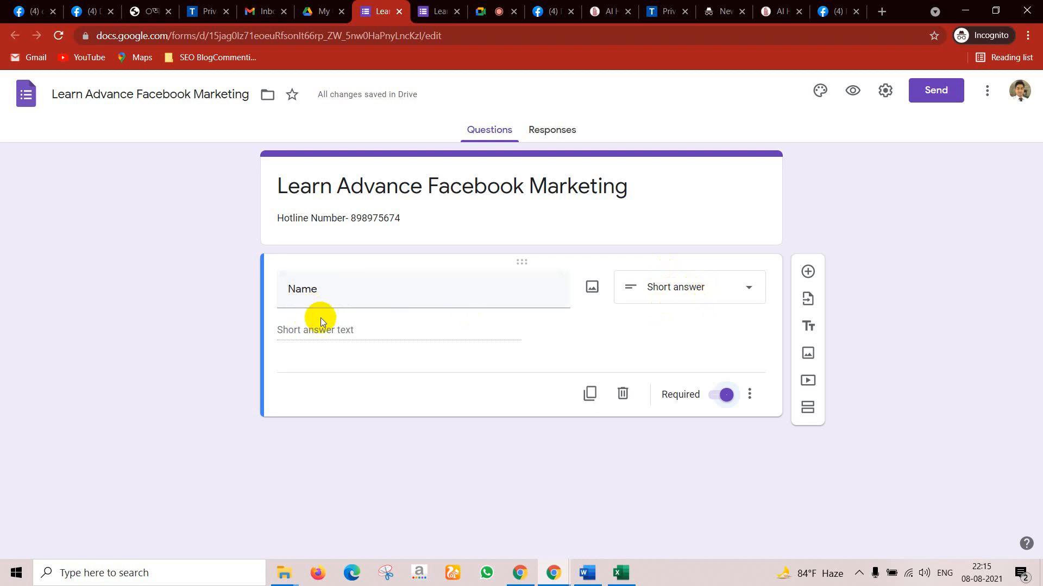
{"action": "left_click", "coordinate": [808, 271]}
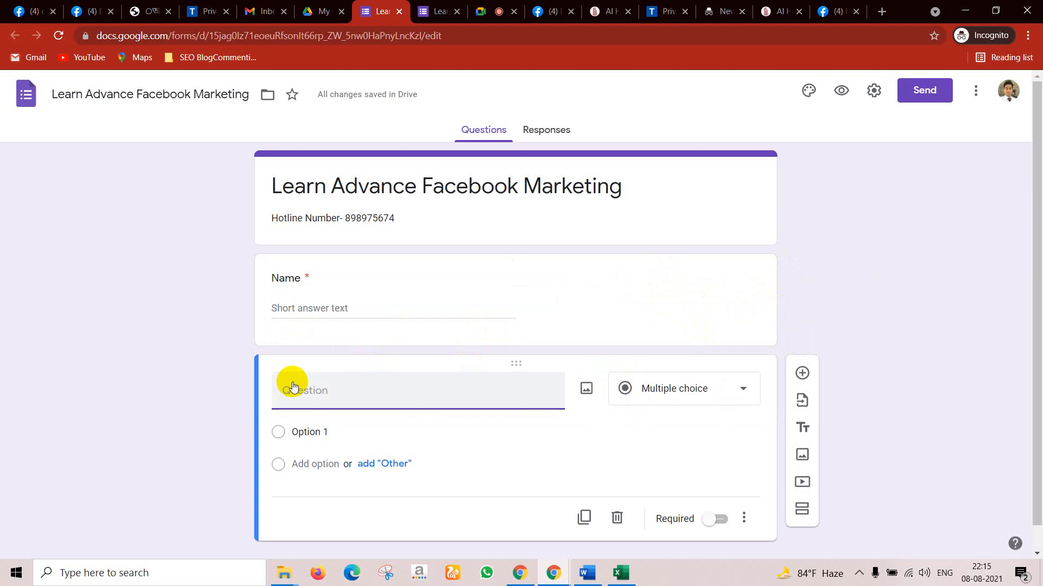
{"action": "type", "text": "Mobile Number"}
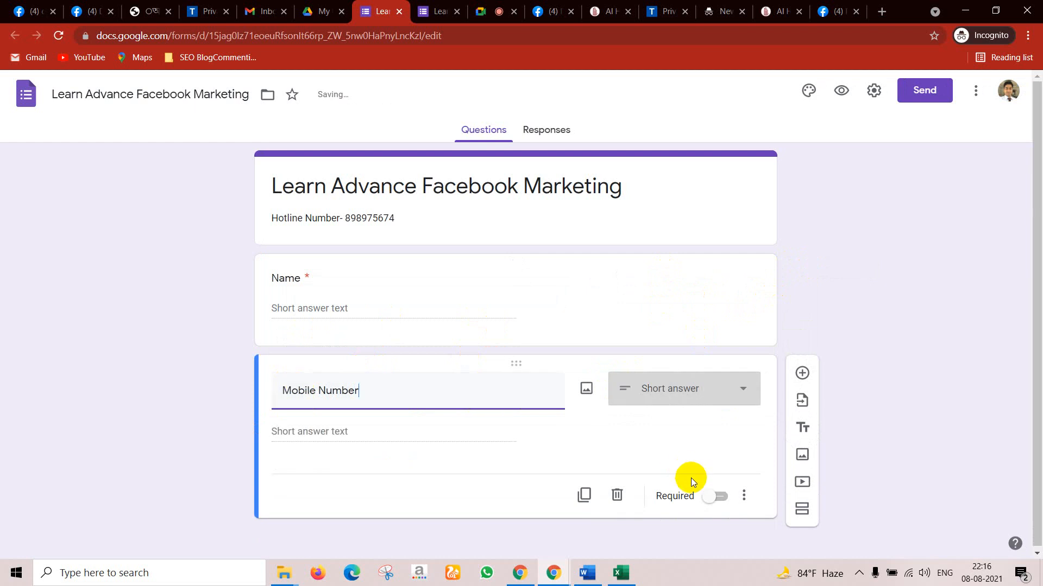
{"action": "left_click", "coordinate": [718, 497]}
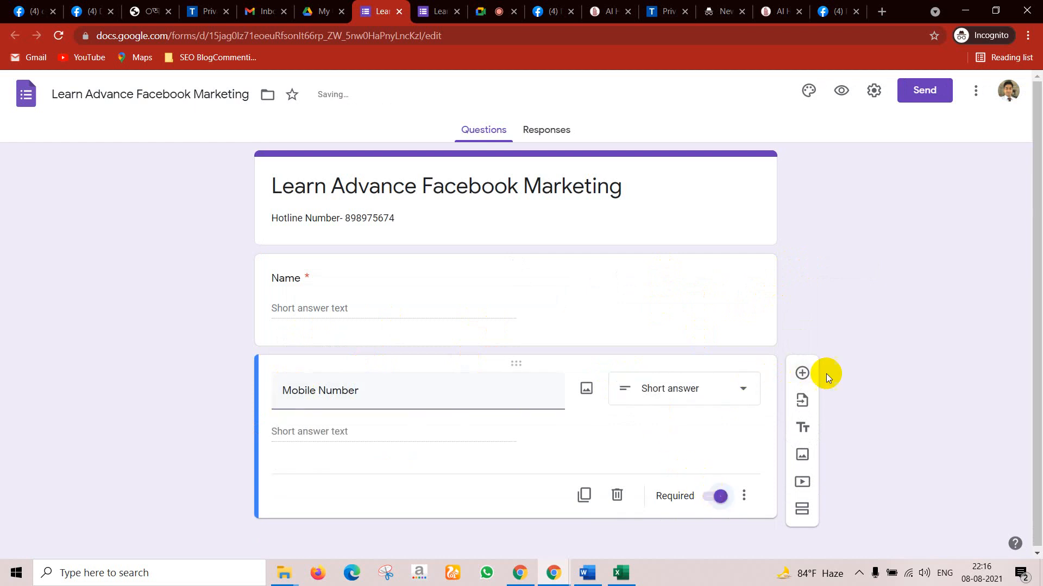
Step: Add a required 'Email Address' question and a new blank question below it
{"action": "left_click", "coordinate": [802, 373]}
{"action": "type", "text": "E"}
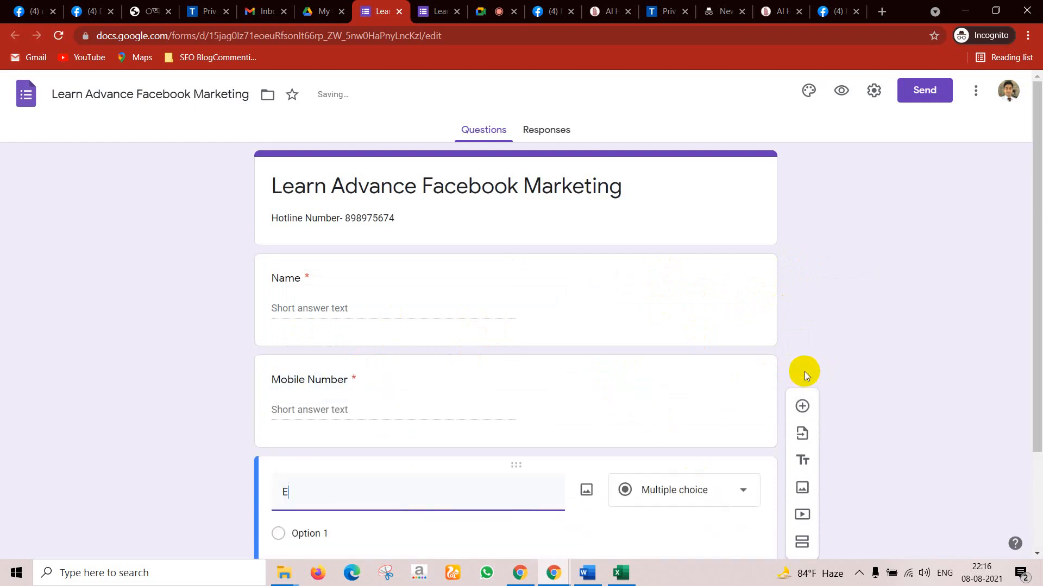
{"action": "type", "text": "mail Address"}
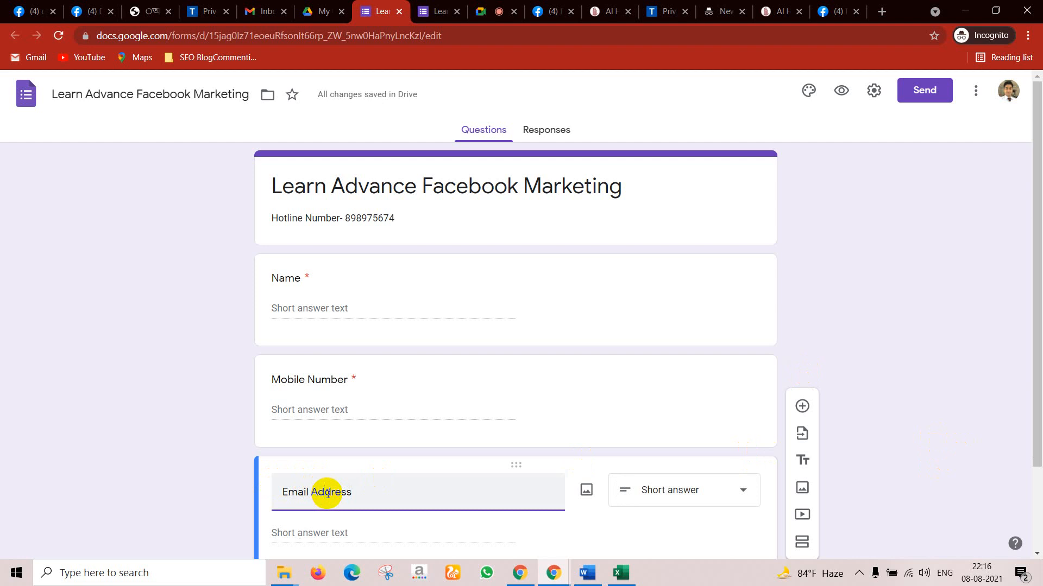
{"action": "scroll", "coordinate": [702, 471], "scroll_direction": "down", "scroll_amount": 2}
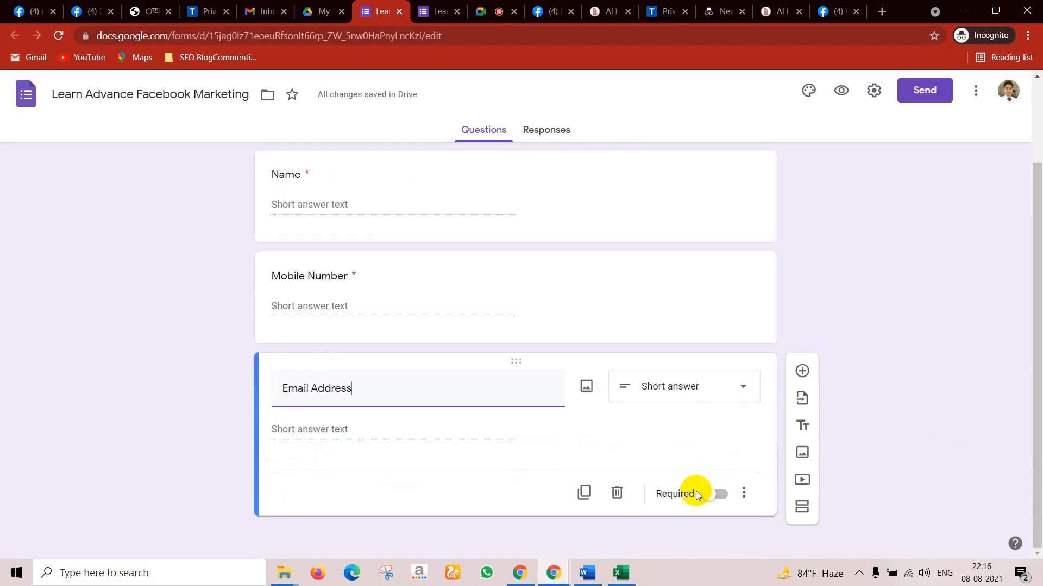
{"action": "left_click", "coordinate": [719, 494]}
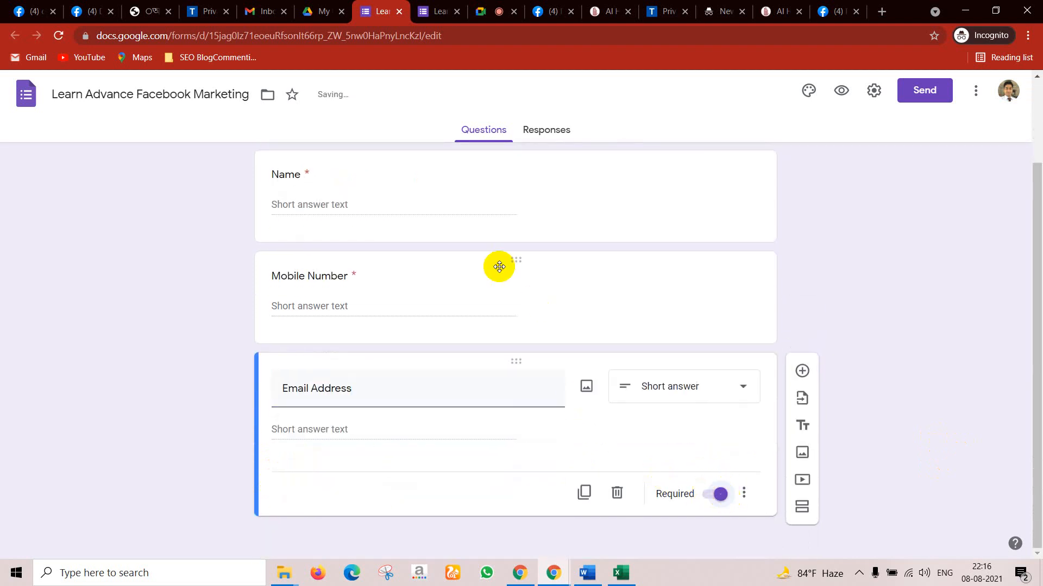
{"action": "left_click", "coordinate": [802, 371]}
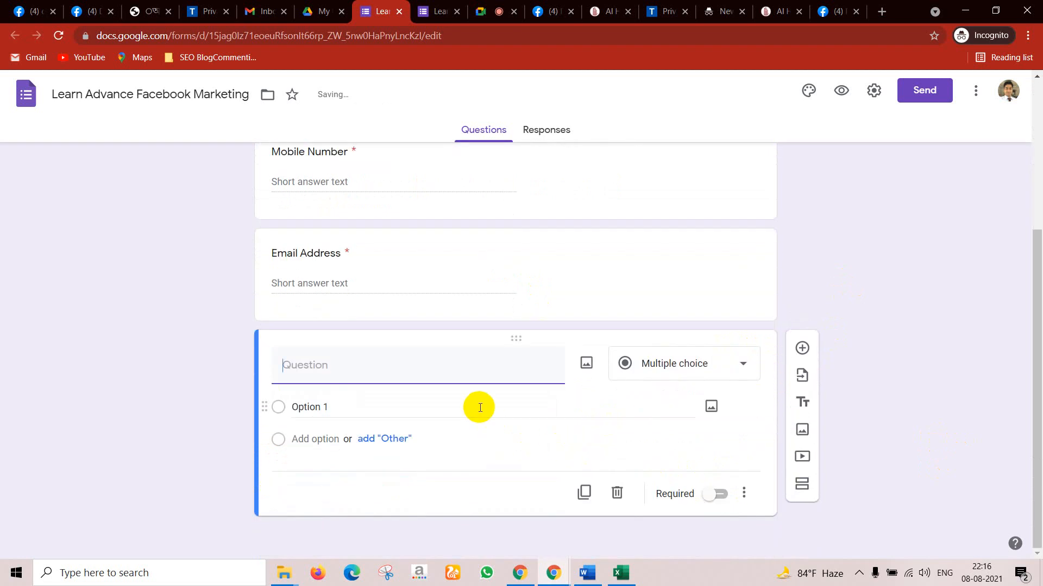
Step: Title the fourth question 'Prefarable', then fix the spelling to 'Preferable' via the suggestion
{"action": "type", "text": "P"}
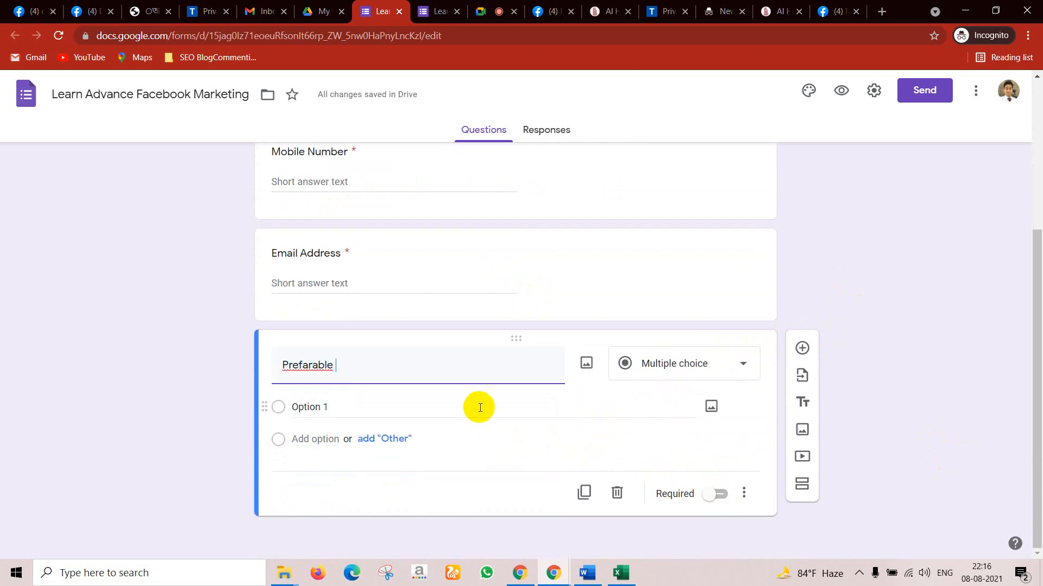
{"action": "type", "text": "refarable"}
{"action": "left_click", "coordinate": [302, 364]}
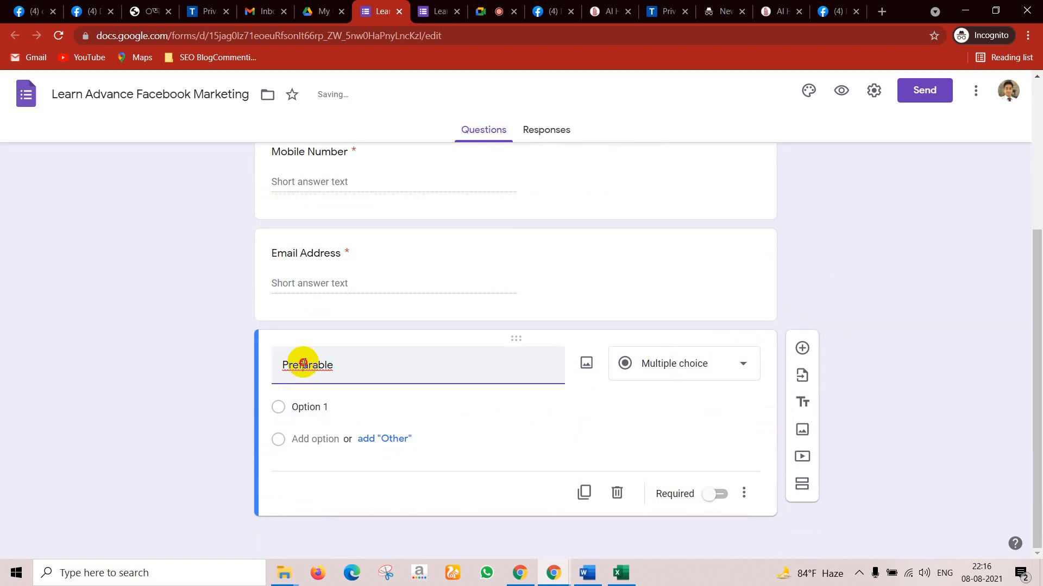
{"action": "right_click", "coordinate": [303, 363]}
{"action": "left_click", "coordinate": [340, 372]}
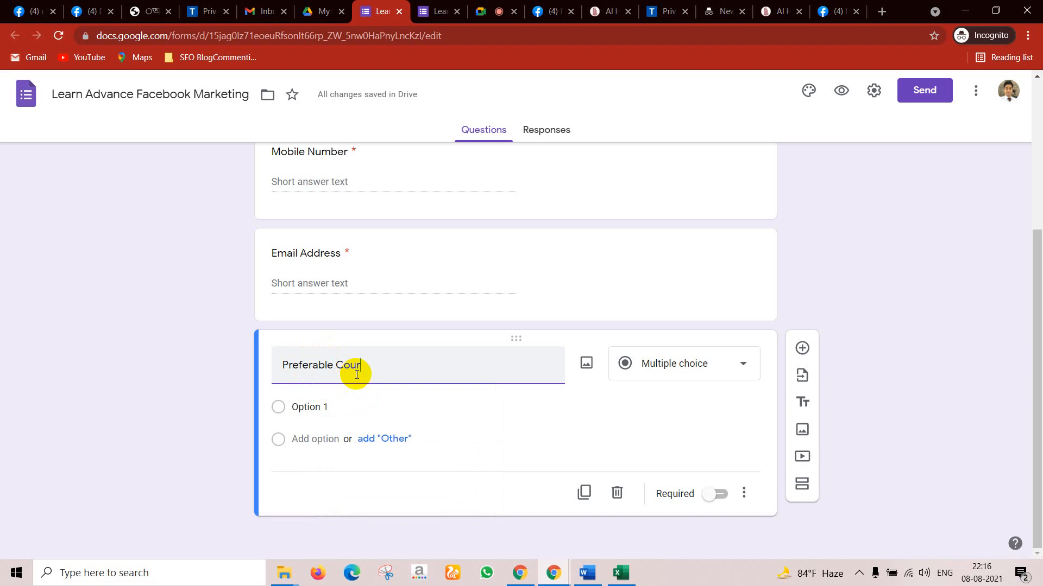
Step: Finish the 'Preferable Courses?' question title and select the Option 1 placeholder
{"action": "left_click", "coordinate": [319, 408]}
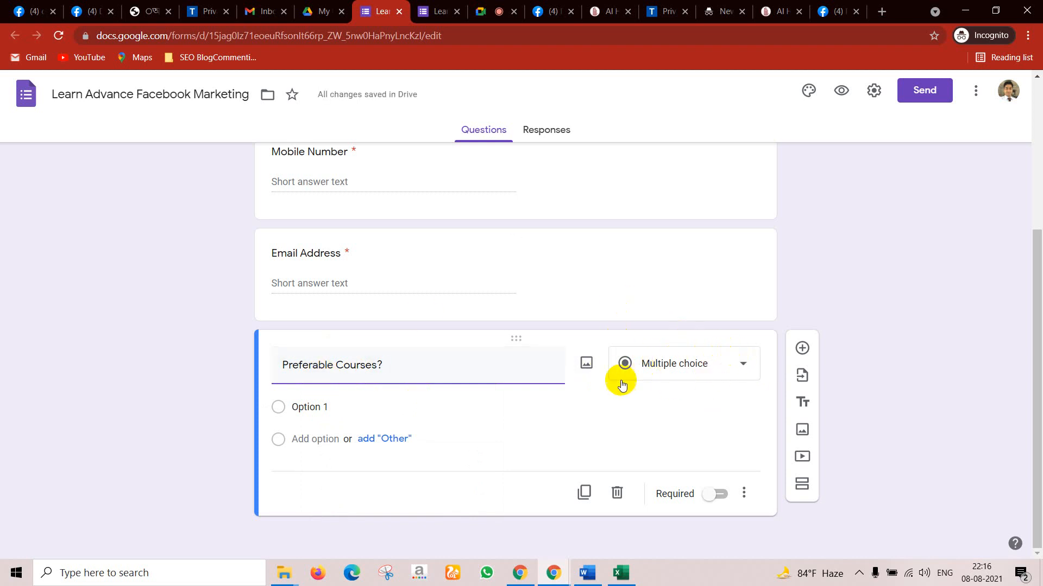
{"action": "left_click", "coordinate": [322, 407]}
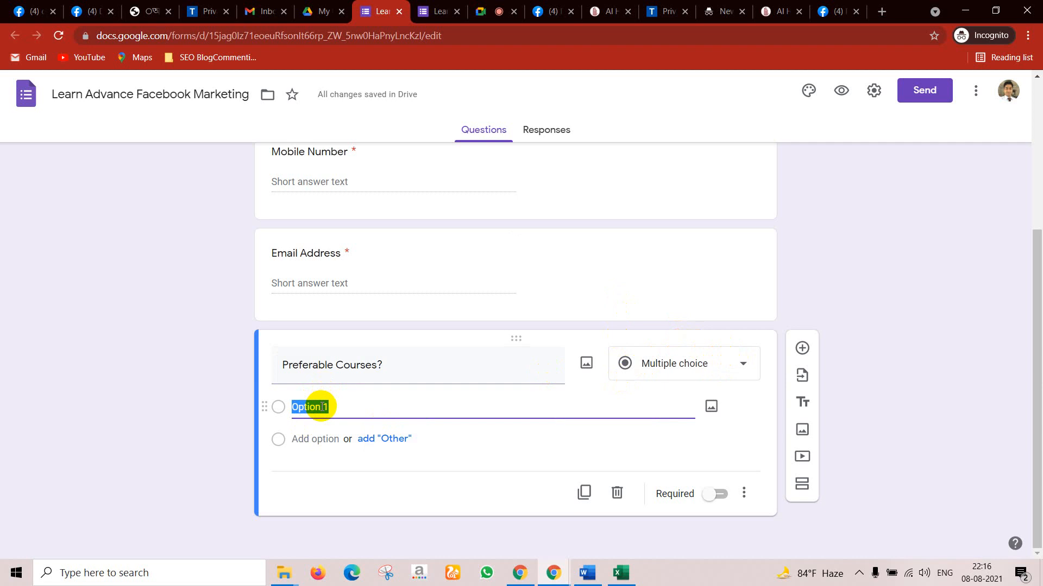
Step: Enter the answer choices SMM, SEO and SEM
{"action": "type", "text": "SMM"}
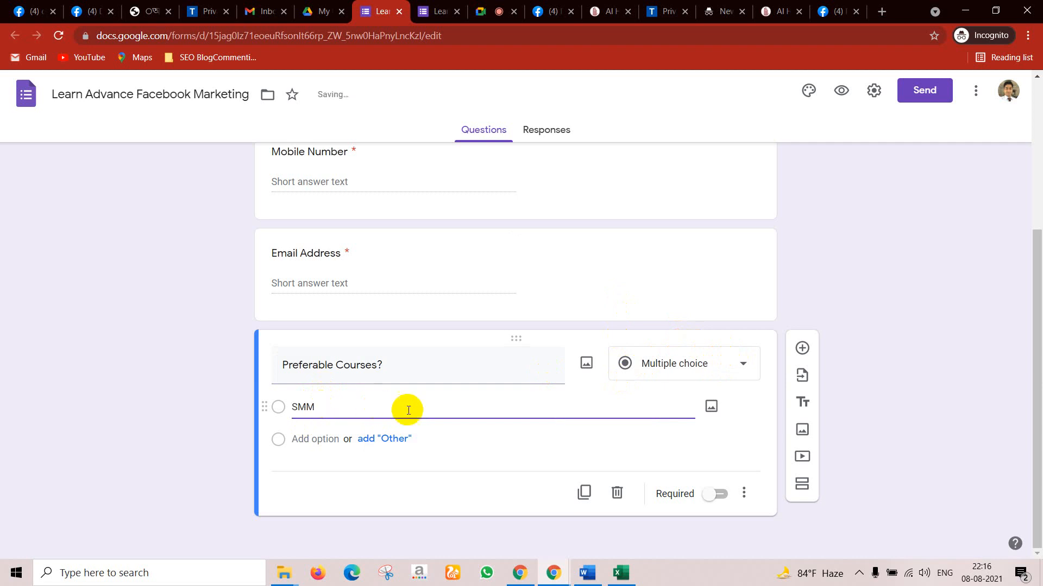
{"action": "left_click", "coordinate": [388, 438]}
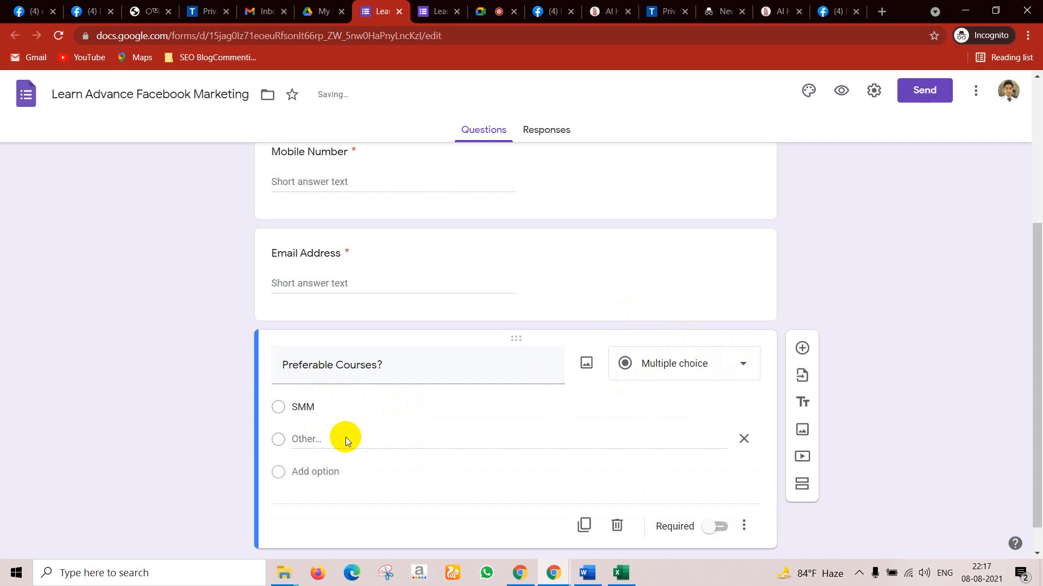
{"action": "left_click", "coordinate": [322, 431]}
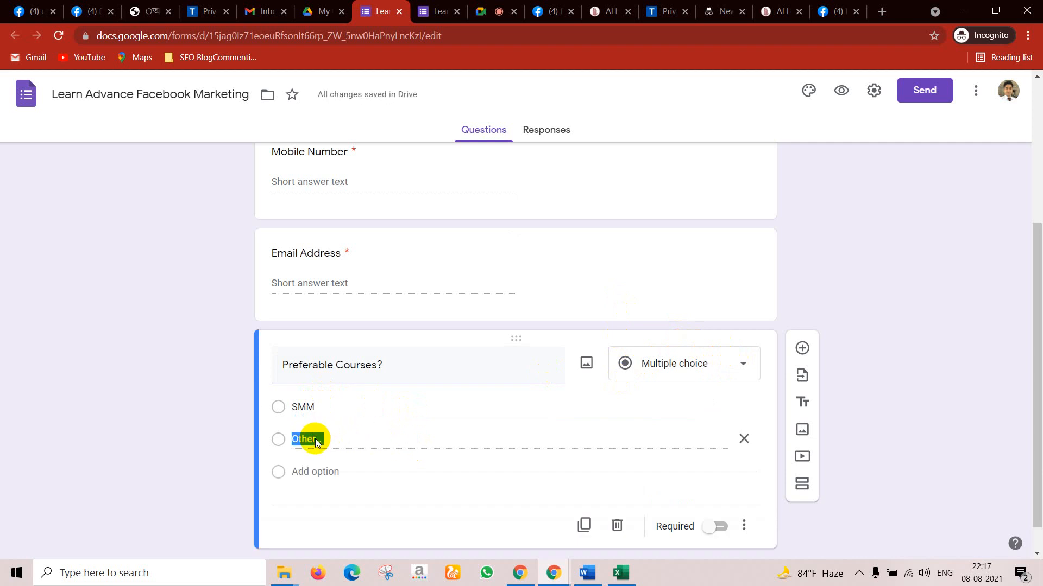
{"action": "left_click", "coordinate": [315, 471]}
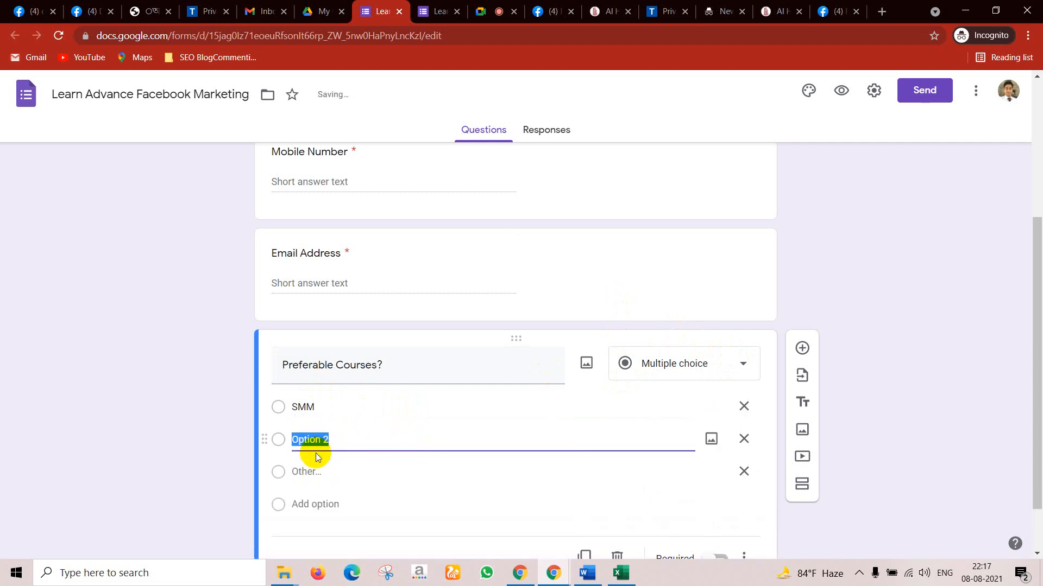
{"action": "type", "text": "SEO"}
{"action": "left_click", "coordinate": [310, 505]}
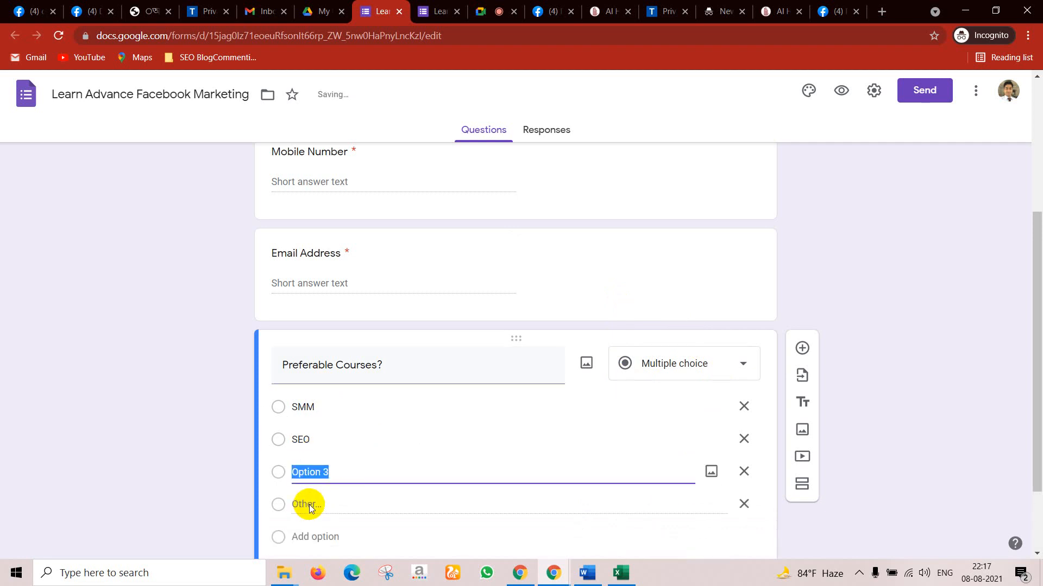
{"action": "type", "text": "SEM"}
{"action": "scroll", "coordinate": [434, 489], "scroll_direction": "down", "scroll_amount": 2}
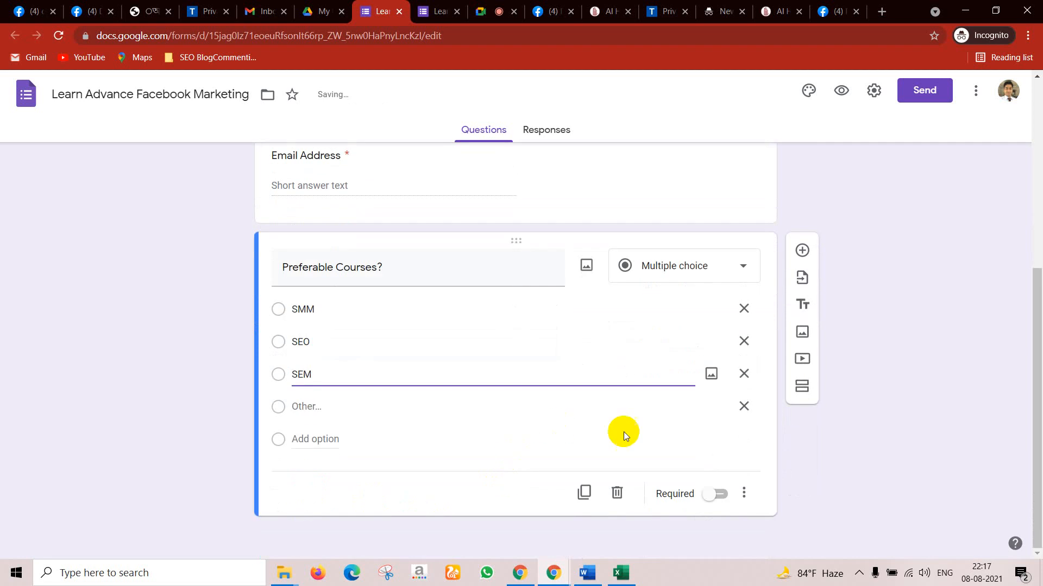
Step: Remove the Other choice and mark the question as required
{"action": "left_click", "coordinate": [744, 406]}
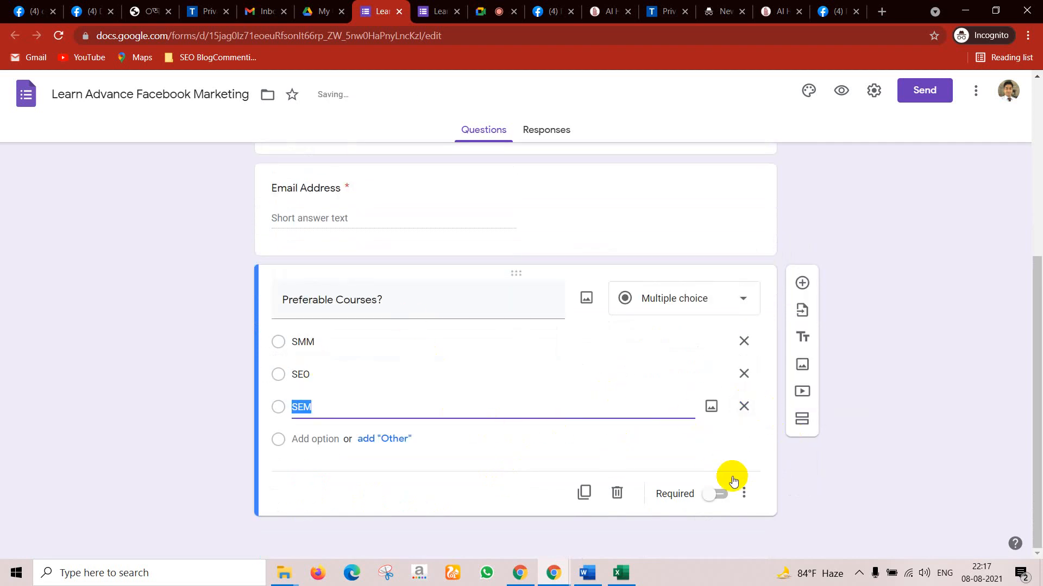
{"action": "left_click", "coordinate": [758, 464]}
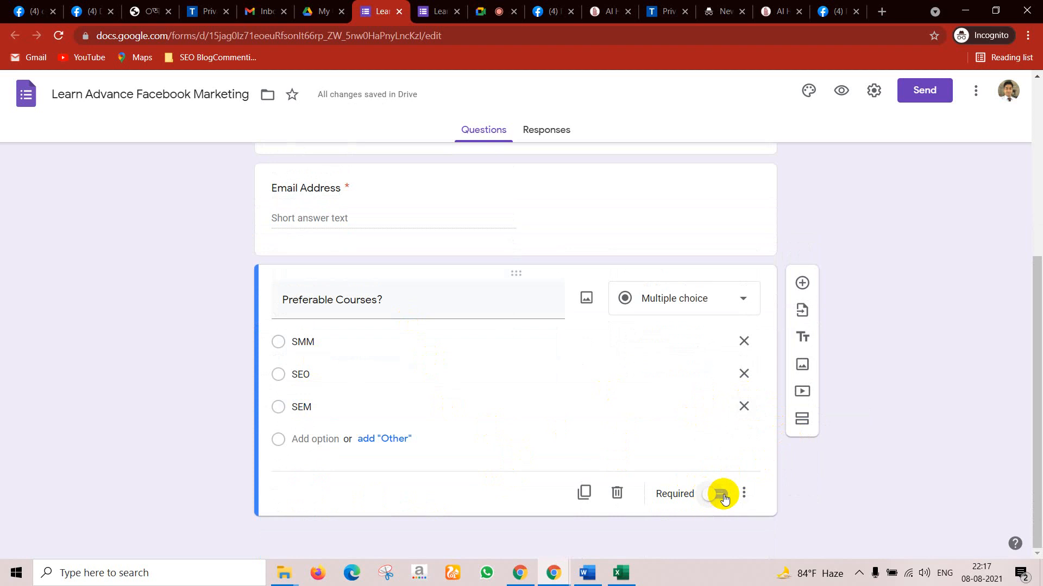
{"action": "left_click", "coordinate": [723, 496]}
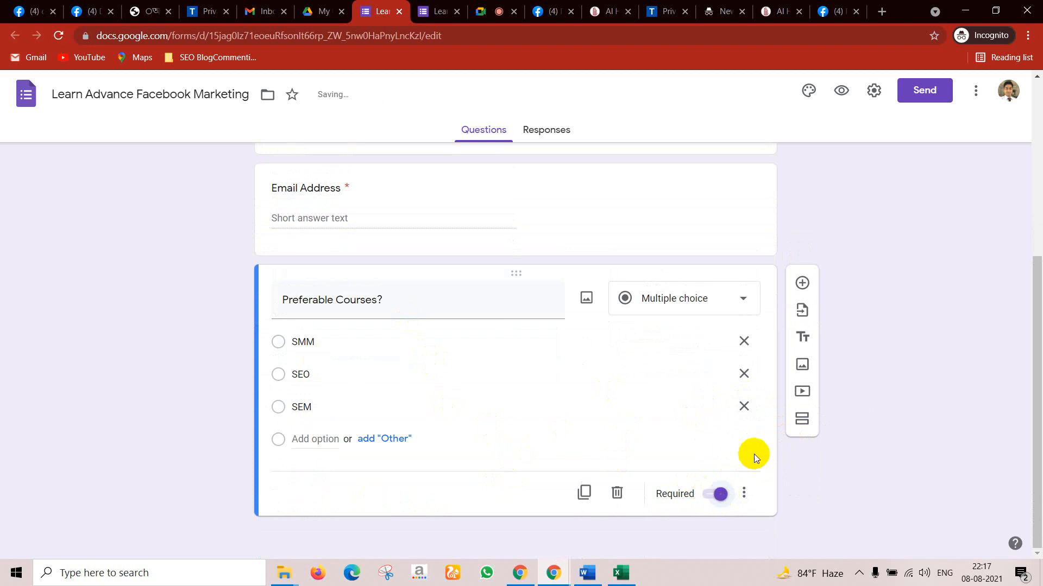
{"action": "scroll", "coordinate": [250, 379], "scroll_direction": "up", "scroll_amount": 4}
{"action": "scroll", "coordinate": [400, 372], "scroll_direction": "down", "scroll_amount": 4}
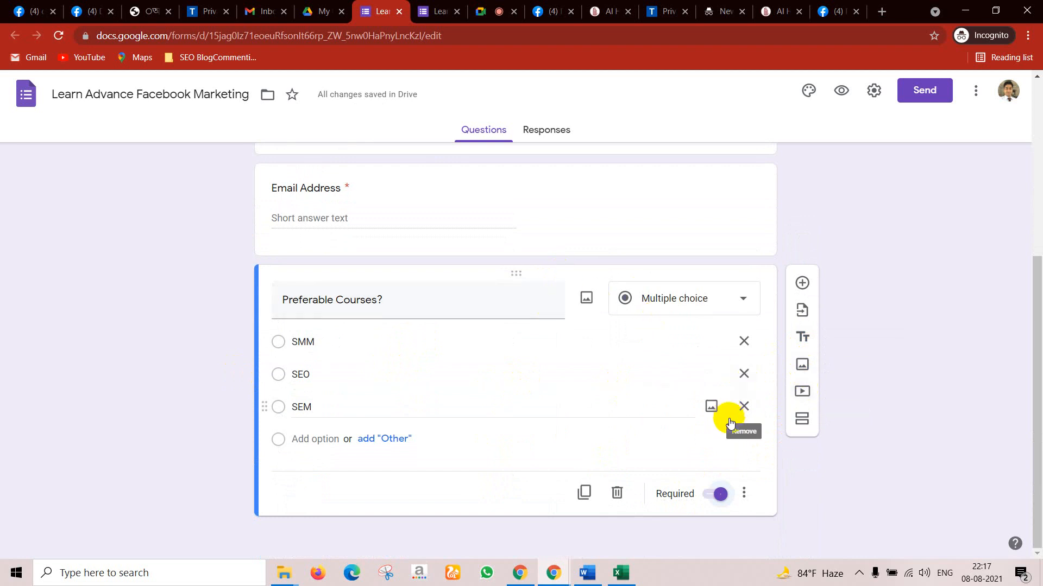
{"action": "scroll", "coordinate": [551, 349], "scroll_direction": "up", "scroll_amount": 5}
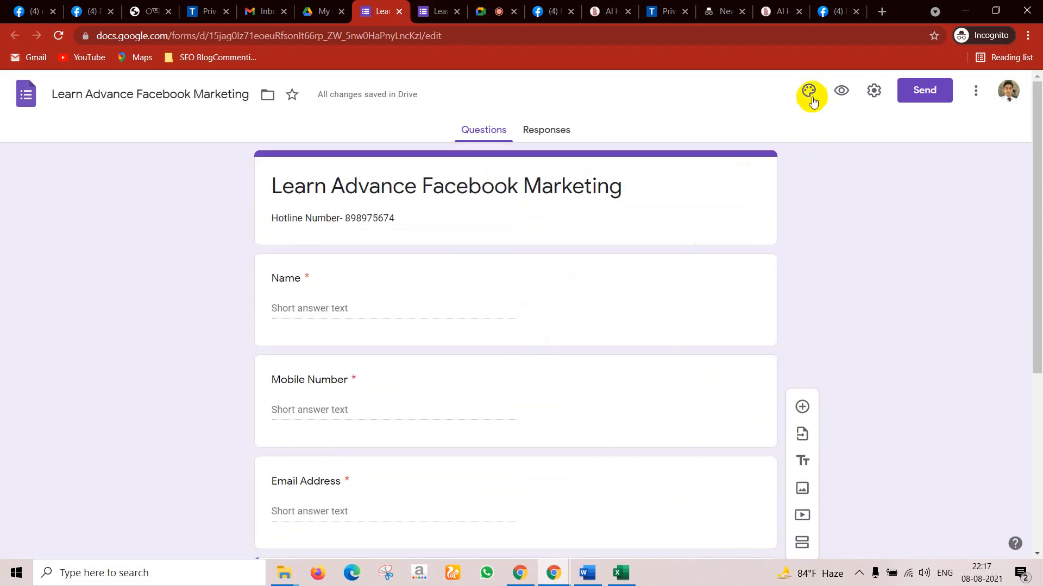
{"action": "left_click", "coordinate": [841, 90]}
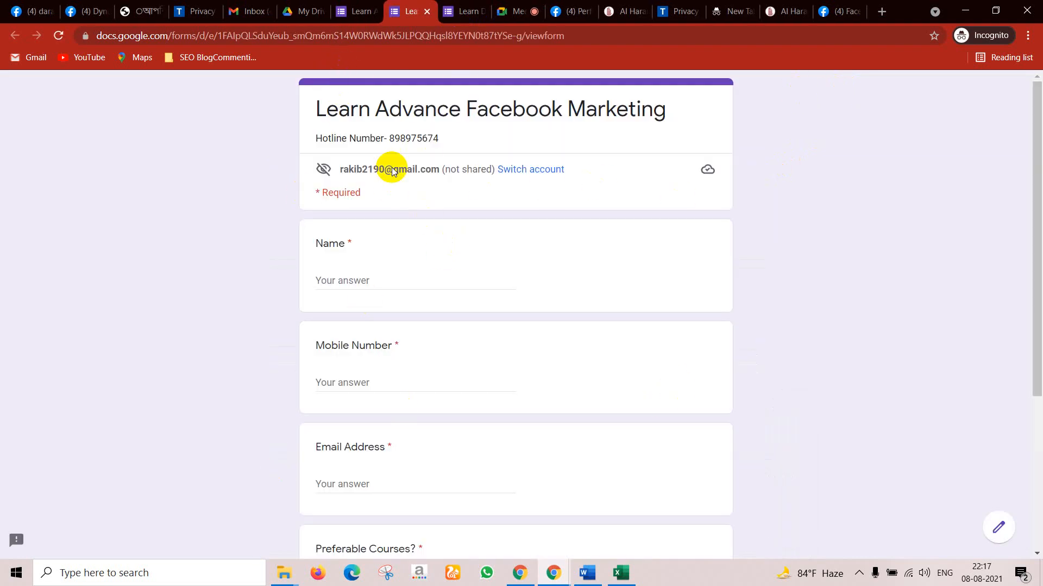
{"action": "scroll", "coordinate": [553, 202], "scroll_direction": "down", "scroll_amount": 4}
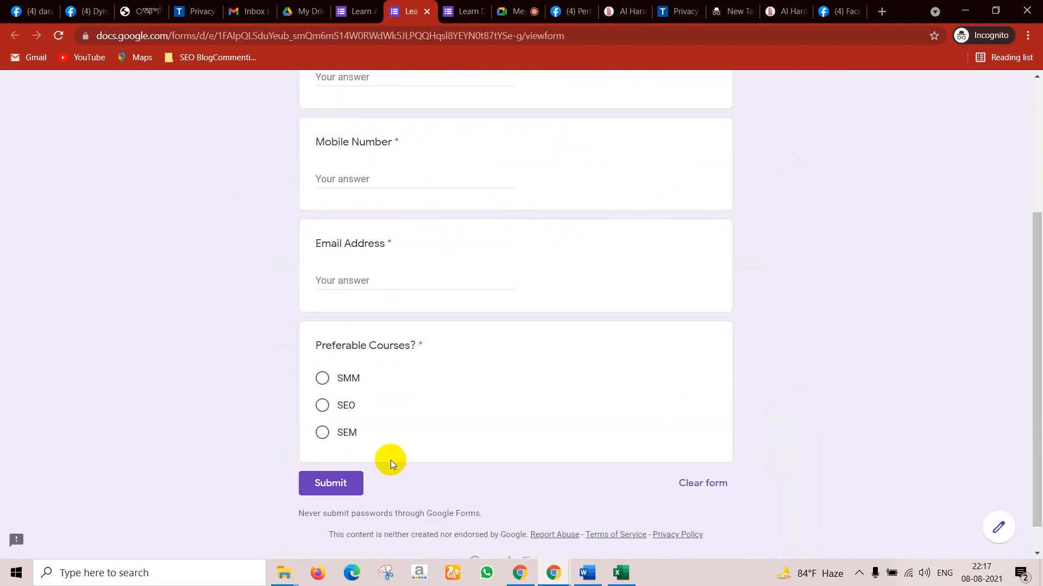
{"action": "scroll", "coordinate": [399, 451], "scroll_direction": "up", "scroll_amount": 4}
{"action": "left_click", "coordinate": [358, 7]}
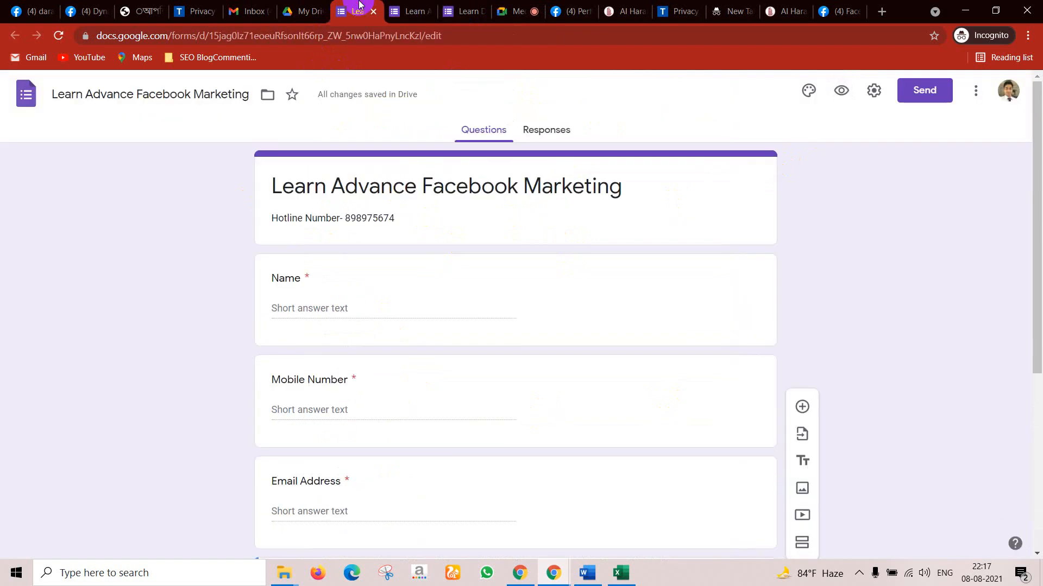
{"action": "left_click", "coordinate": [408, 11]}
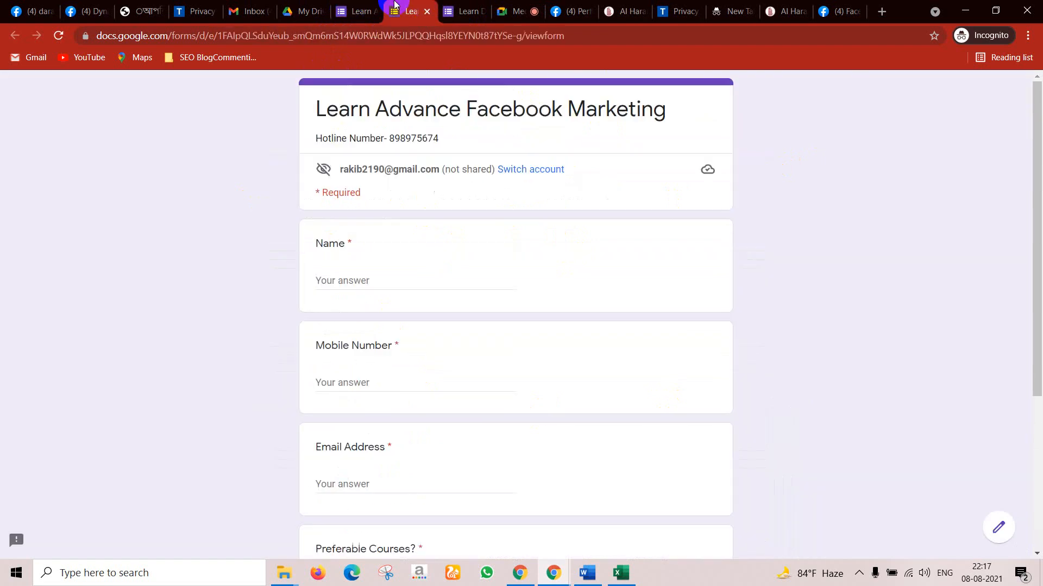
{"action": "left_click", "coordinate": [998, 534]}
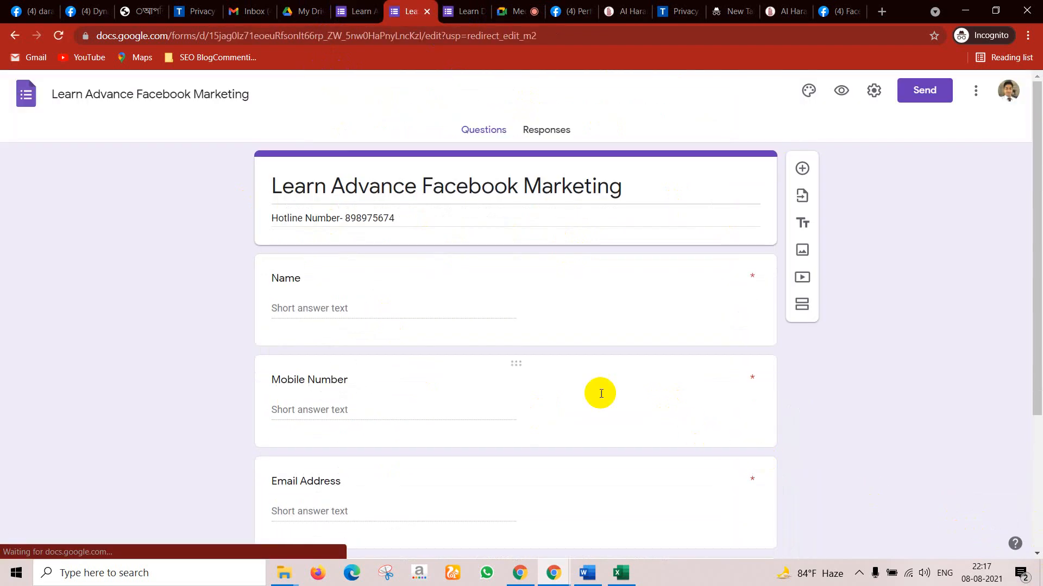
Step: Insert the first Work and School theme image as the form's header
{"action": "left_click", "coordinate": [807, 91]}
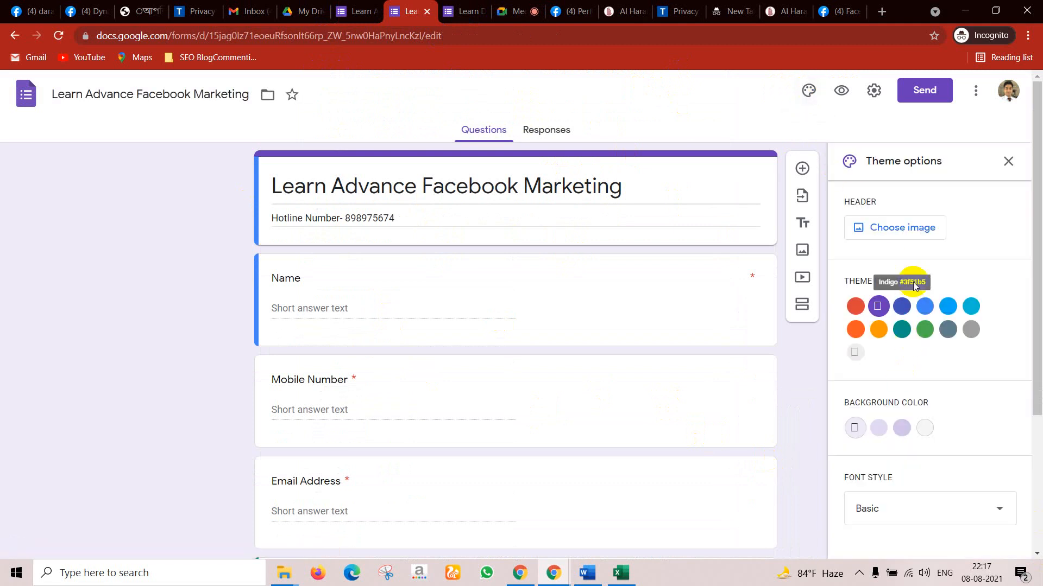
{"action": "left_click", "coordinate": [907, 230]}
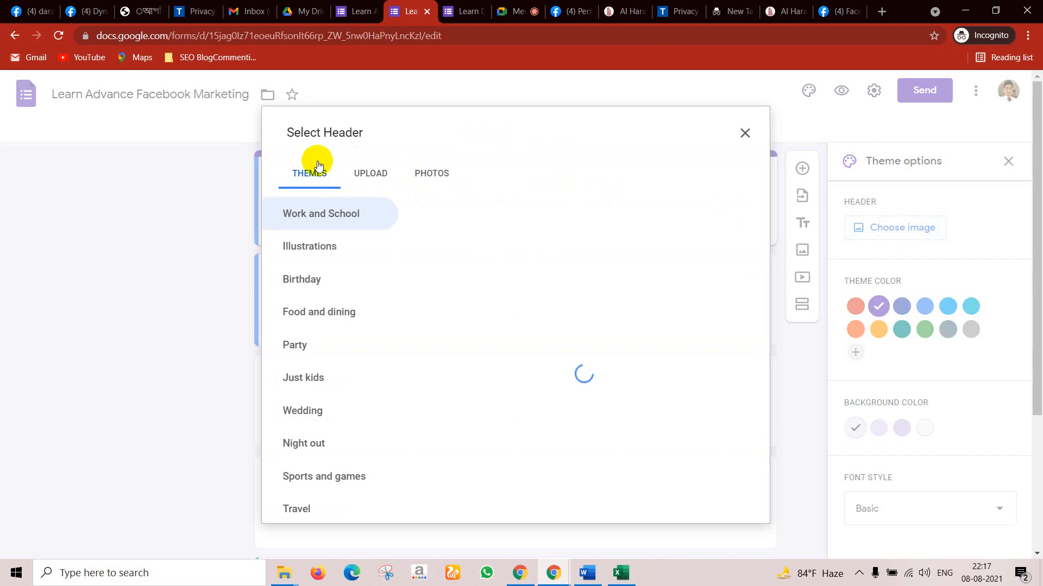
{"action": "left_click", "coordinate": [370, 173]}
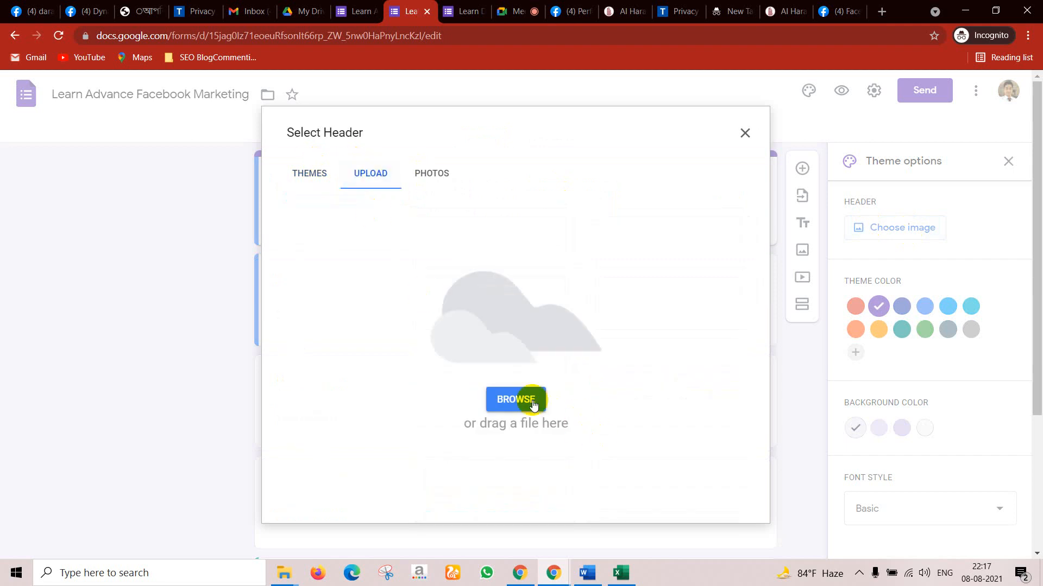
{"action": "left_click", "coordinate": [310, 174]}
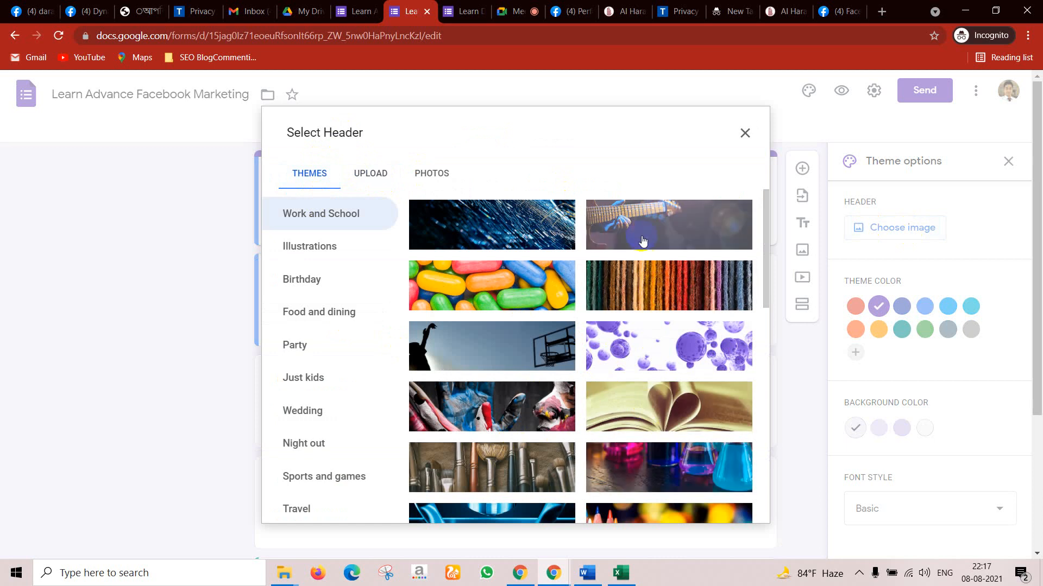
{"action": "left_click", "coordinate": [491, 225]}
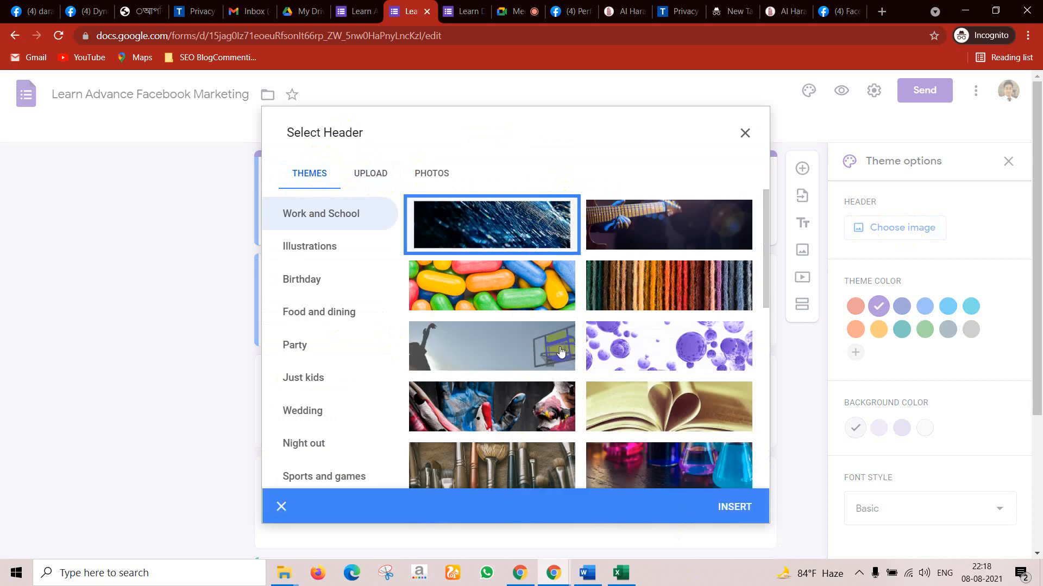
{"action": "left_click", "coordinate": [431, 173]}
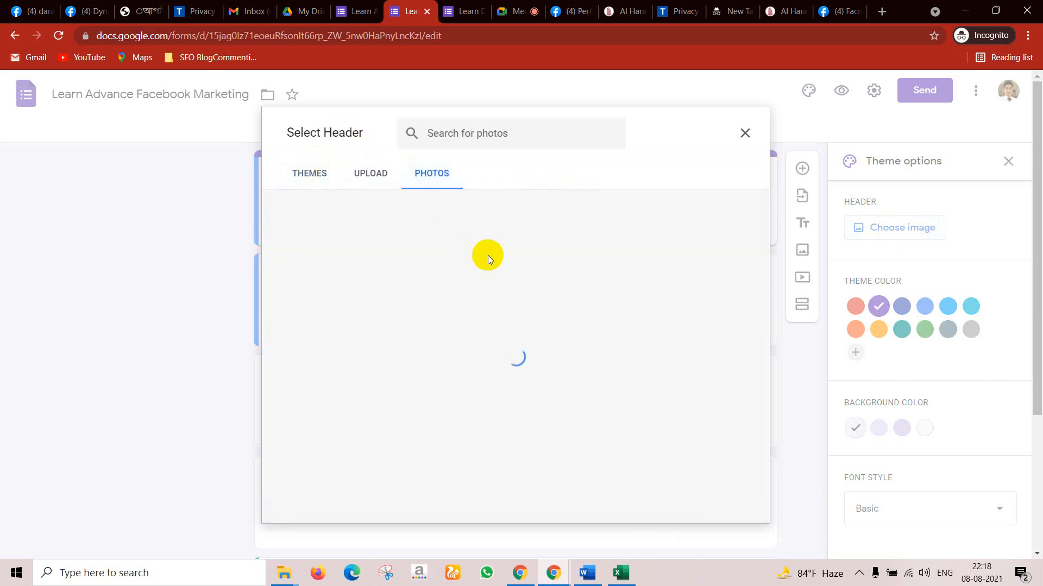
{"action": "left_click", "coordinate": [317, 176]}
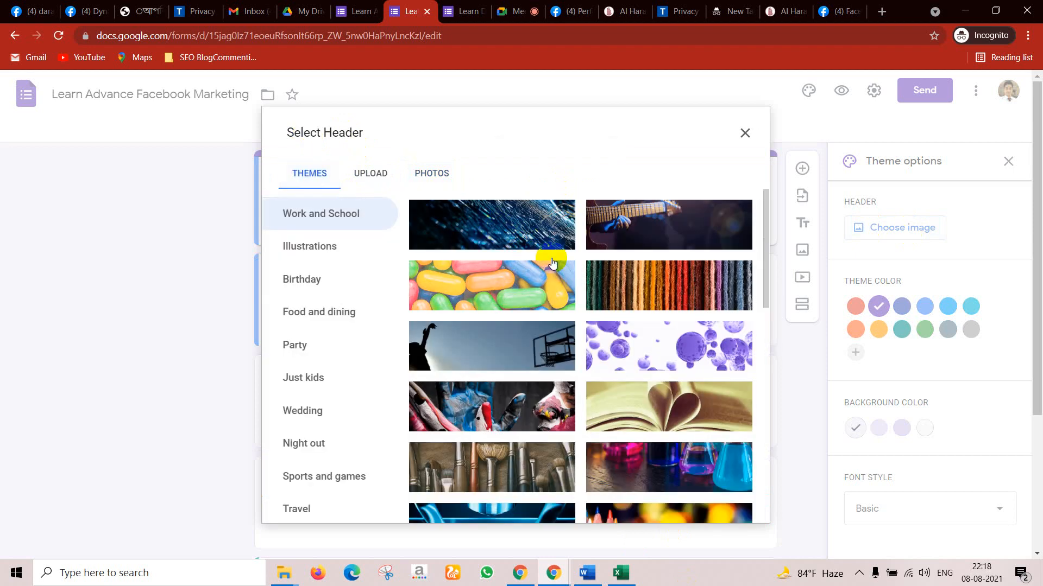
{"action": "left_click", "coordinate": [520, 235]}
{"action": "left_click", "coordinate": [731, 507]}
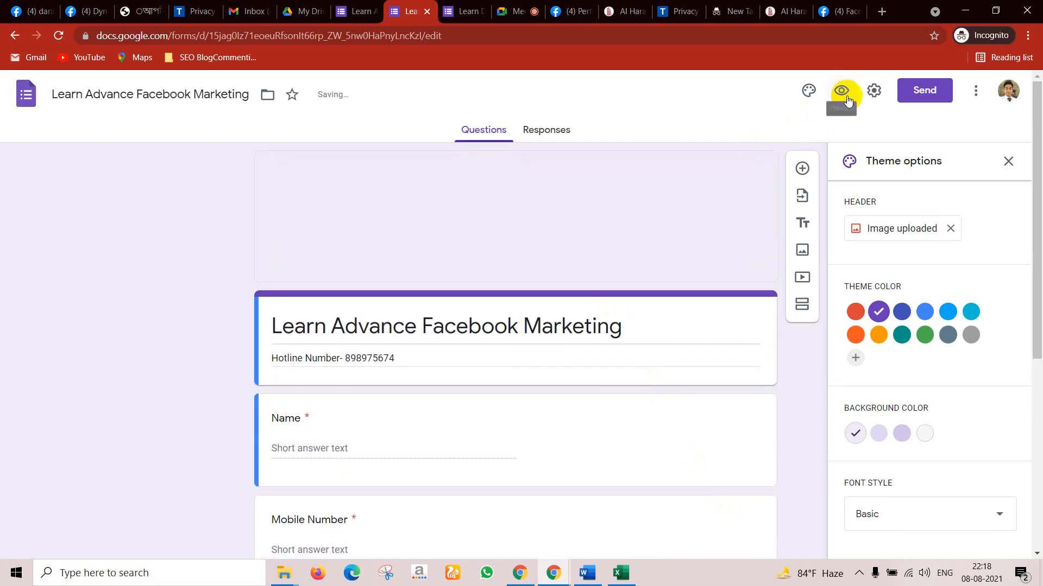
Step: Preview the new header, then set the theme colour to dark blue
{"action": "left_click", "coordinate": [842, 93]}
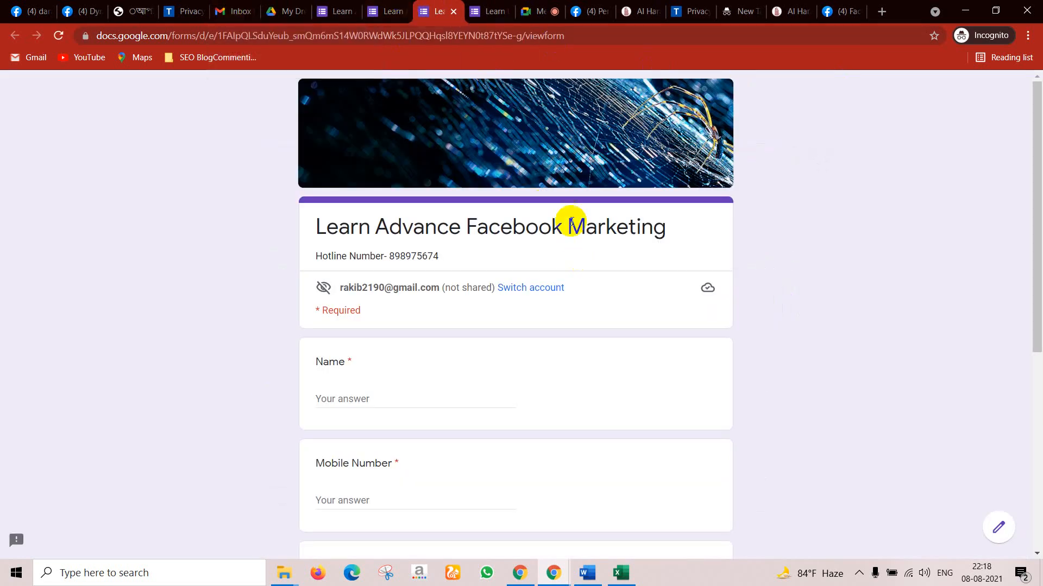
{"action": "left_click", "coordinate": [384, 11]}
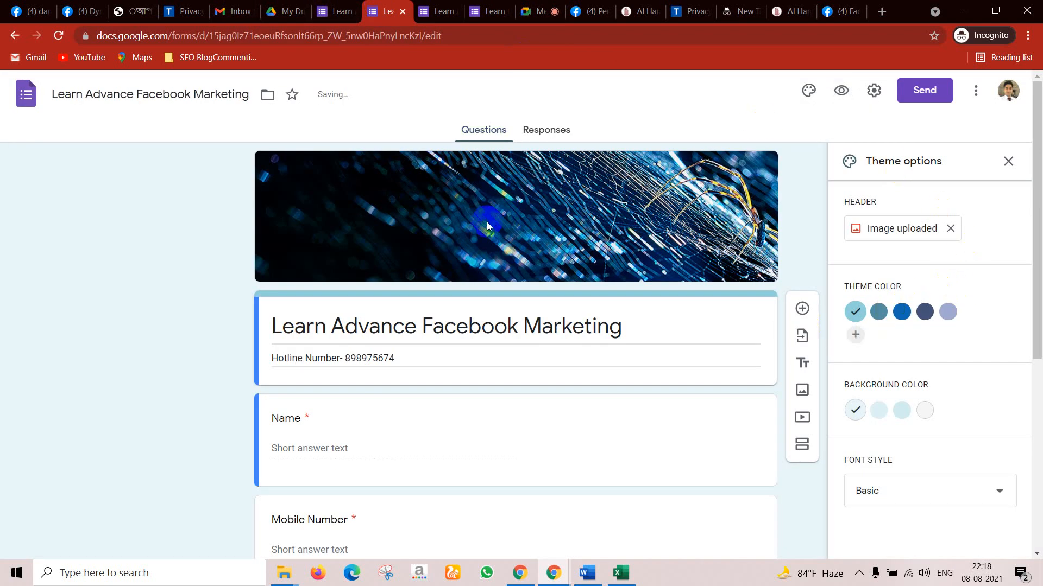
{"action": "left_click", "coordinate": [923, 313]}
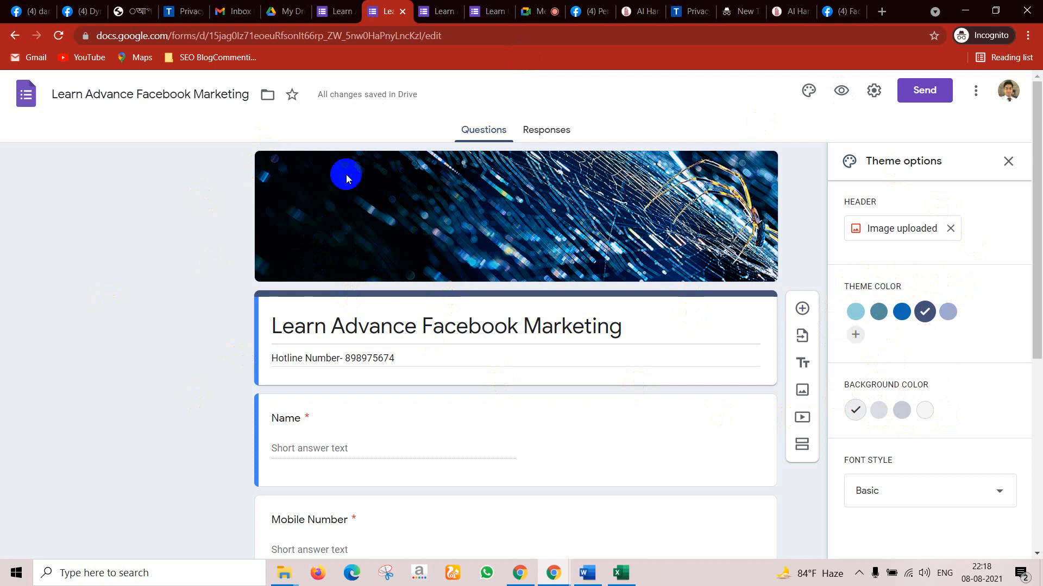
Step: Set the background to the darker grey swatch and the font style to Decorative
{"action": "left_click", "coordinate": [880, 411]}
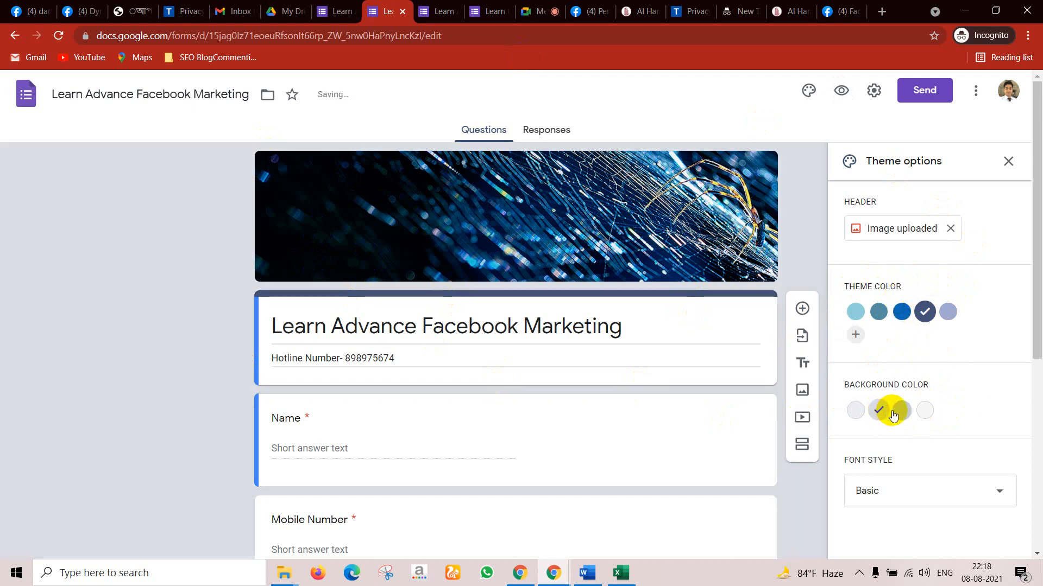
{"action": "left_click", "coordinate": [902, 414]}
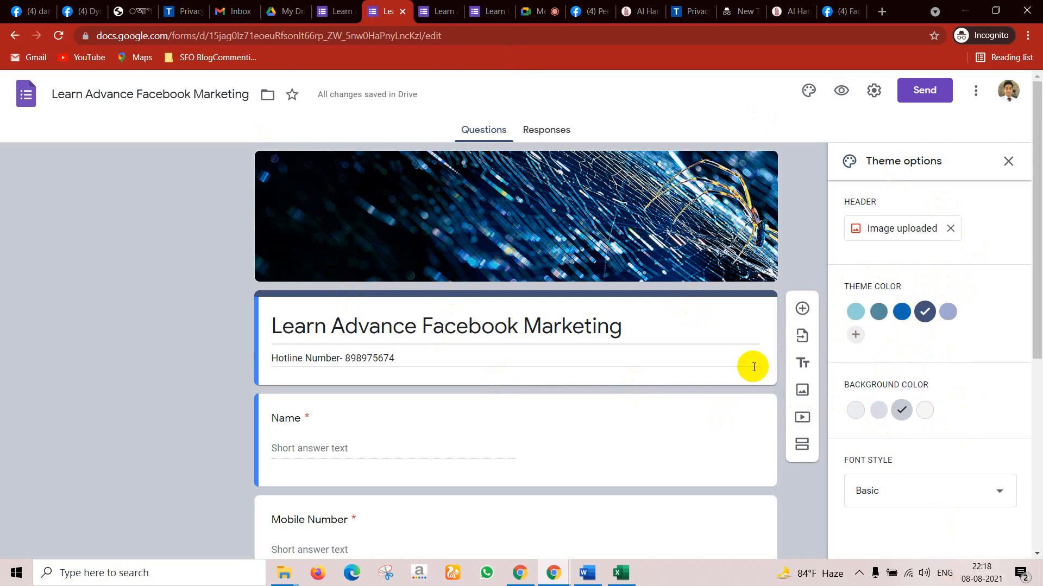
{"action": "scroll", "coordinate": [670, 360], "scroll_direction": "down", "scroll_amount": 5}
{"action": "scroll", "coordinate": [666, 363], "scroll_direction": "up", "scroll_amount": 5}
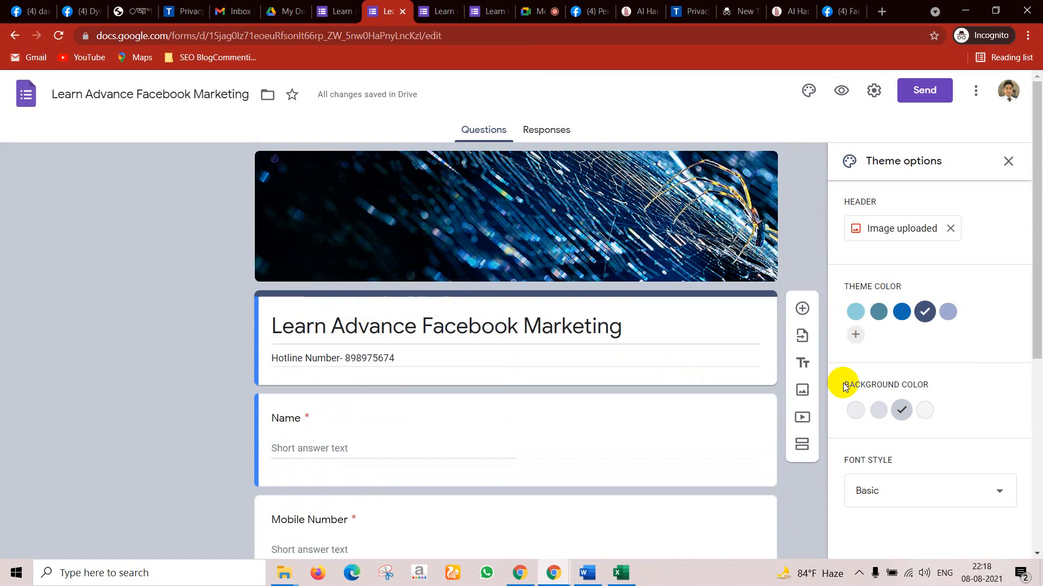
{"action": "left_click", "coordinate": [955, 490]}
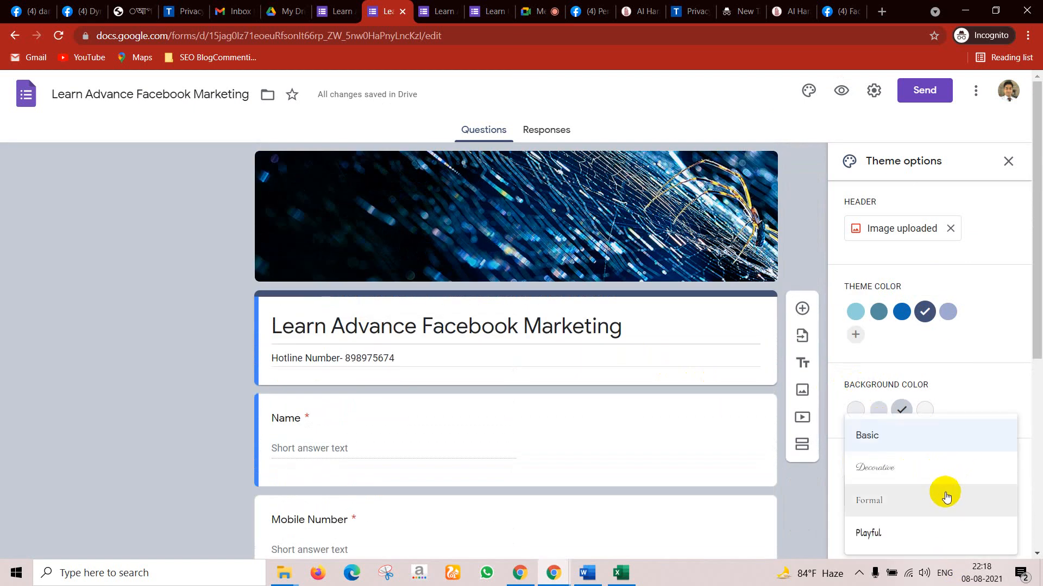
{"action": "left_click", "coordinate": [864, 532]}
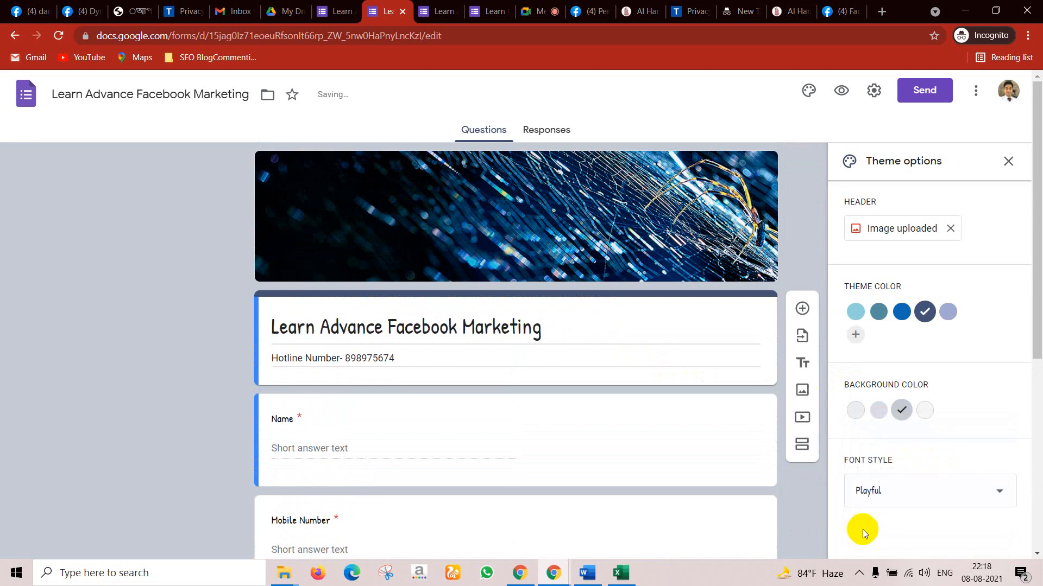
{"action": "left_click", "coordinate": [898, 491]}
{"action": "left_click", "coordinate": [884, 436]}
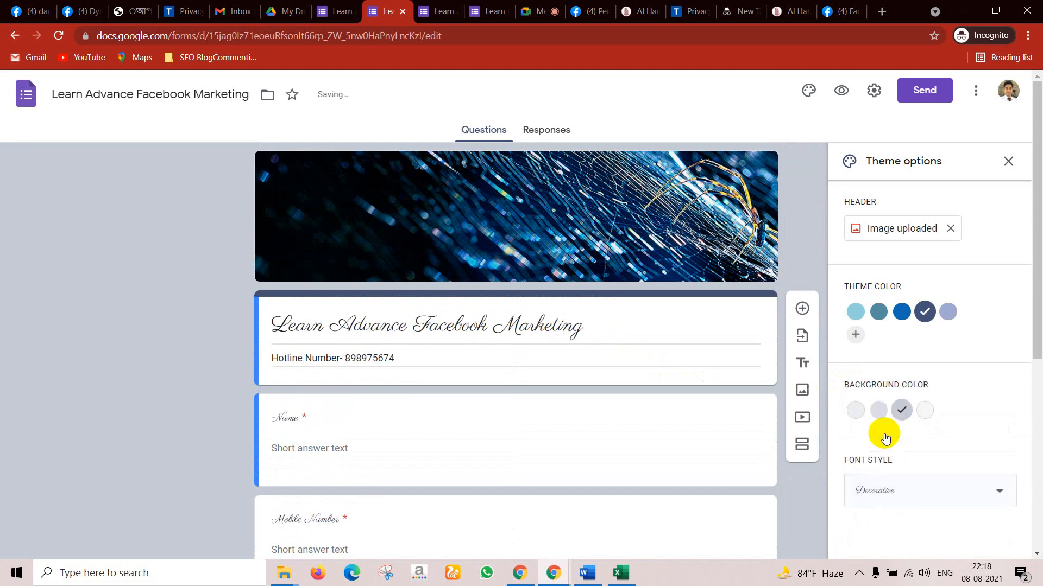
Step: Open the form preview, close the extra form tabs, and scroll through the questions
{"action": "left_click", "coordinate": [843, 94]}
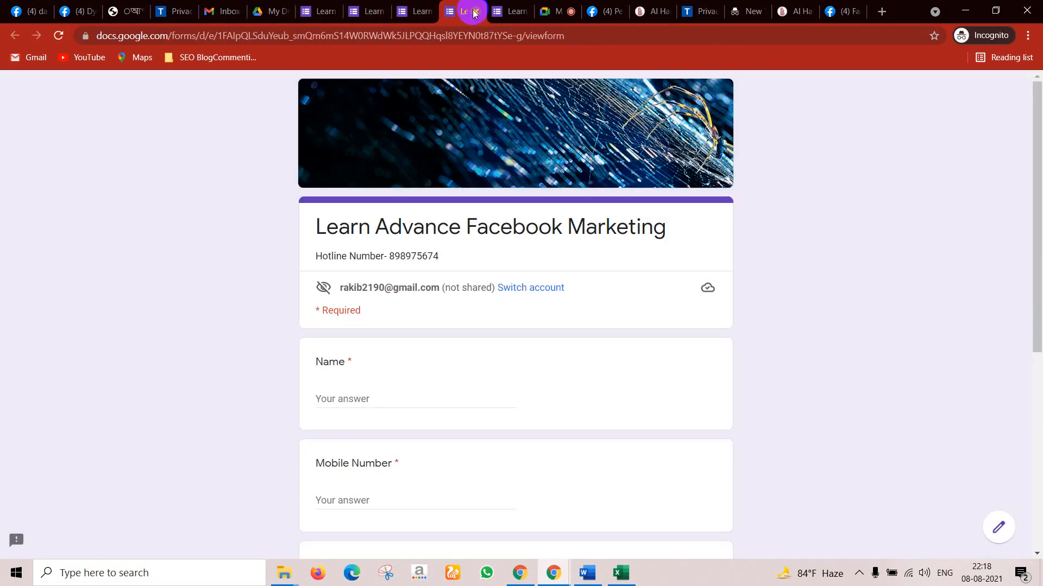
{"action": "left_click", "coordinate": [475, 12]}
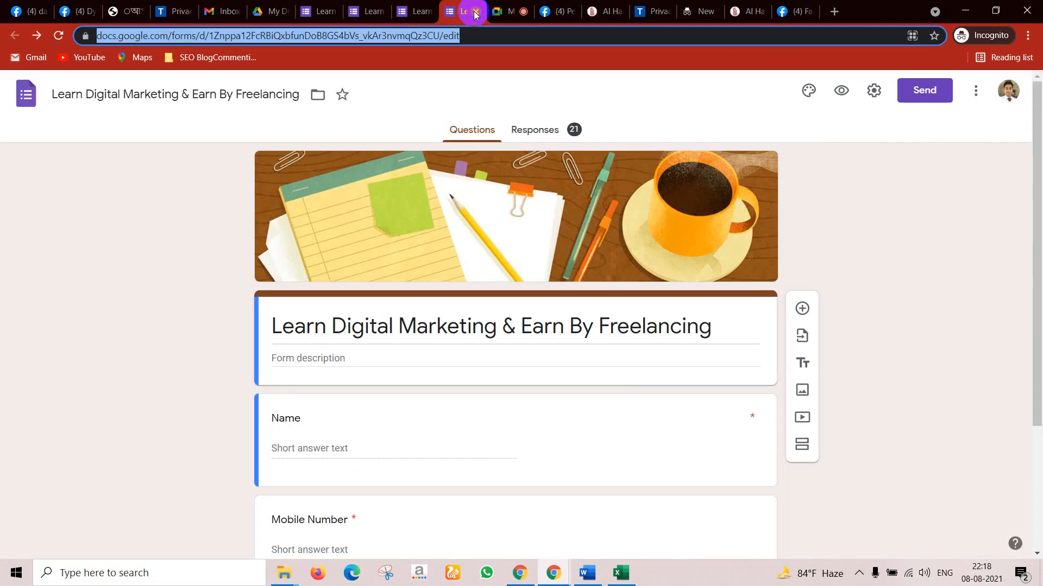
{"action": "left_click", "coordinate": [475, 12]}
{"action": "left_click", "coordinate": [421, 5]}
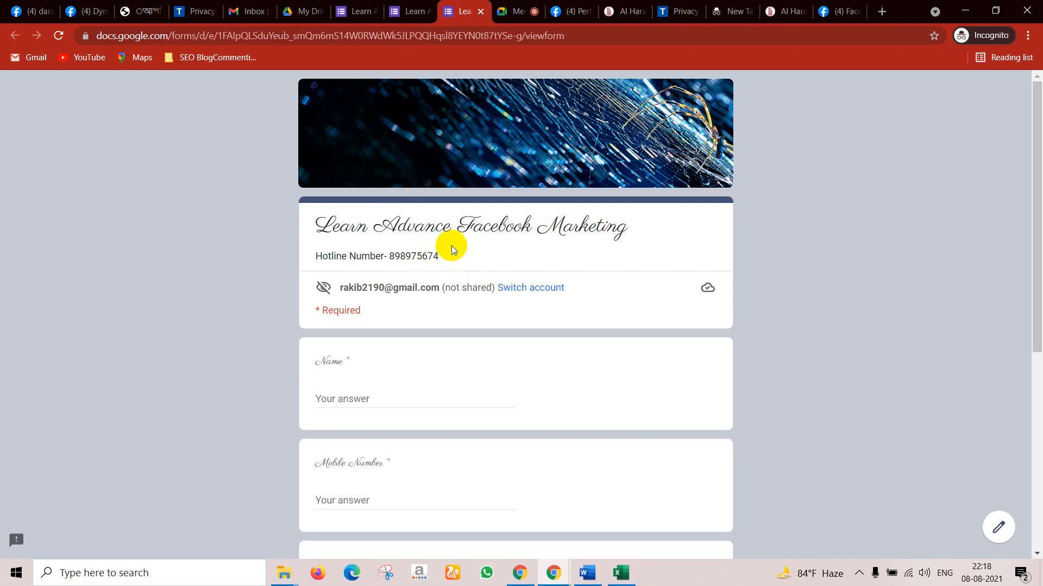
{"action": "scroll", "coordinate": [405, 217], "scroll_direction": "down", "scroll_amount": 2}
{"action": "scroll", "coordinate": [405, 217], "scroll_direction": "down", "scroll_amount": 4}
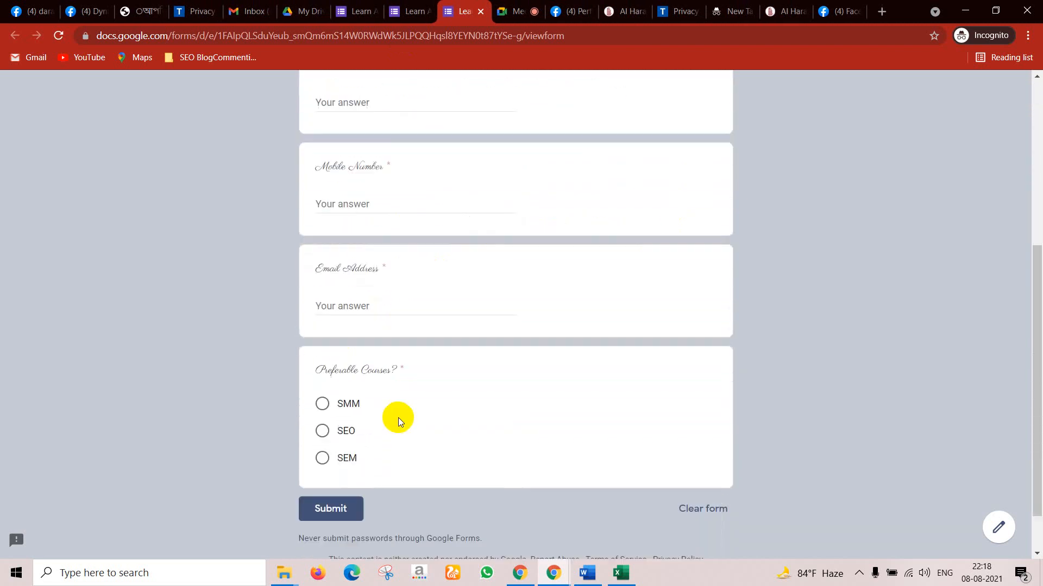
{"action": "scroll", "coordinate": [354, 382], "scroll_direction": "up", "scroll_amount": 1}
{"action": "scroll", "coordinate": [358, 345], "scroll_direction": "up", "scroll_amount": 5}
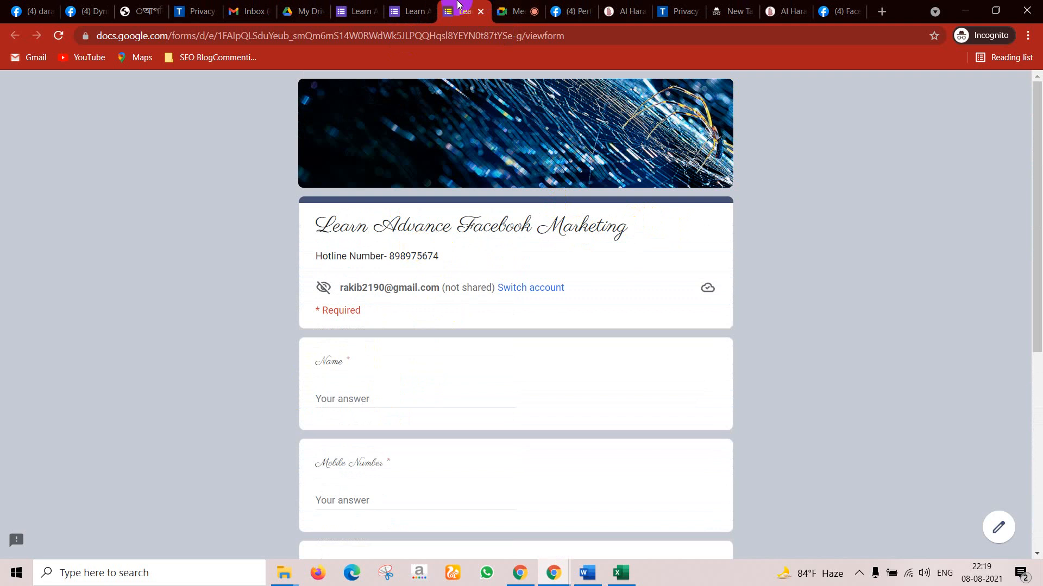
Step: Switch back to the form editor tab and scroll through the questions
{"action": "left_click", "coordinate": [432, 15]}
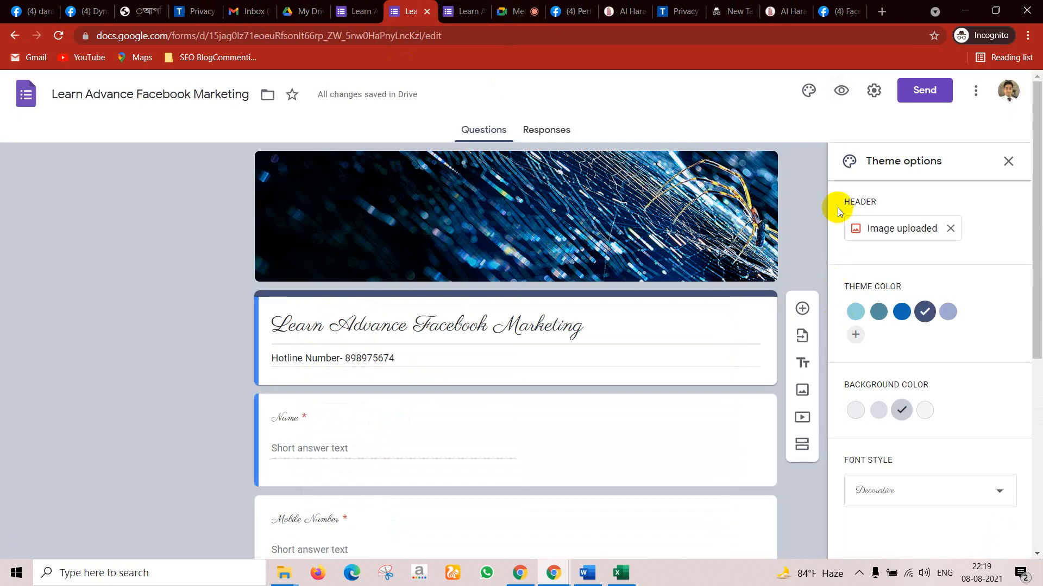
{"action": "scroll", "coordinate": [885, 478], "scroll_direction": "down", "scroll_amount": 6}
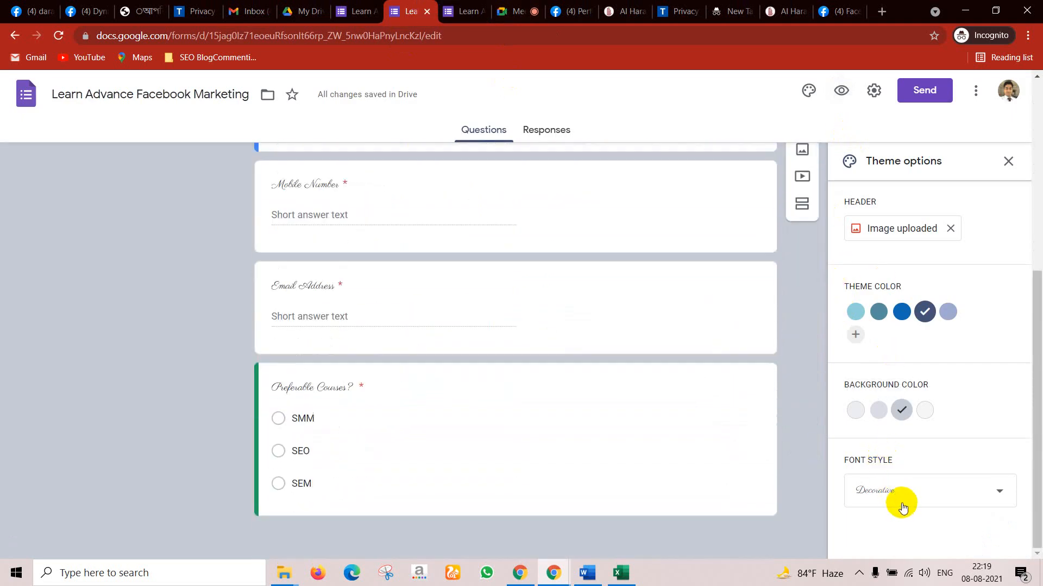
{"action": "scroll", "coordinate": [407, 451], "scroll_direction": "up", "scroll_amount": 6}
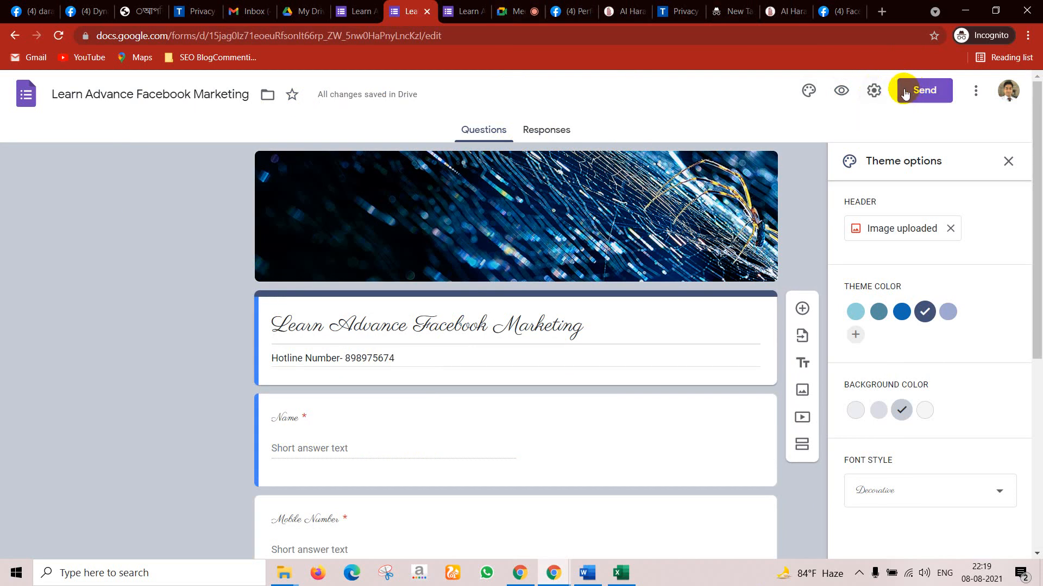
Step: Copy the form's shortened link from Send, then switch to the other browser window
{"action": "left_click", "coordinate": [919, 97]}
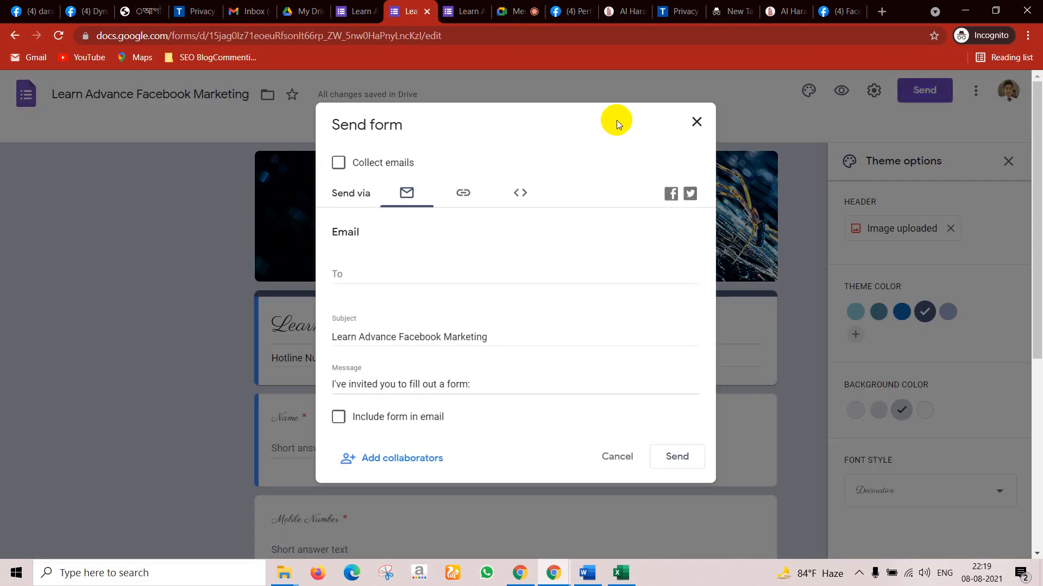
{"action": "left_click", "coordinate": [462, 194]}
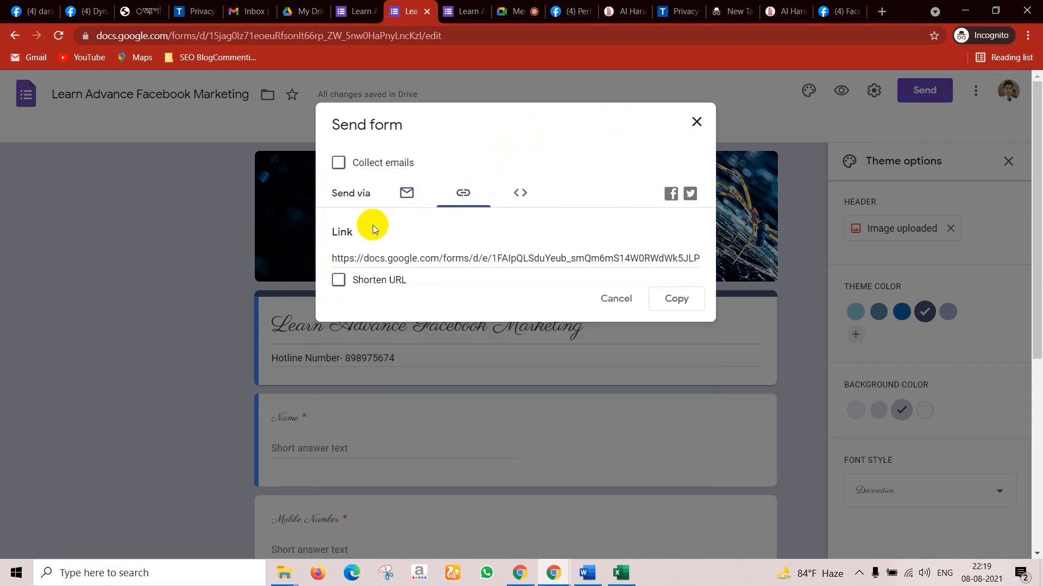
{"action": "left_click", "coordinate": [338, 280]}
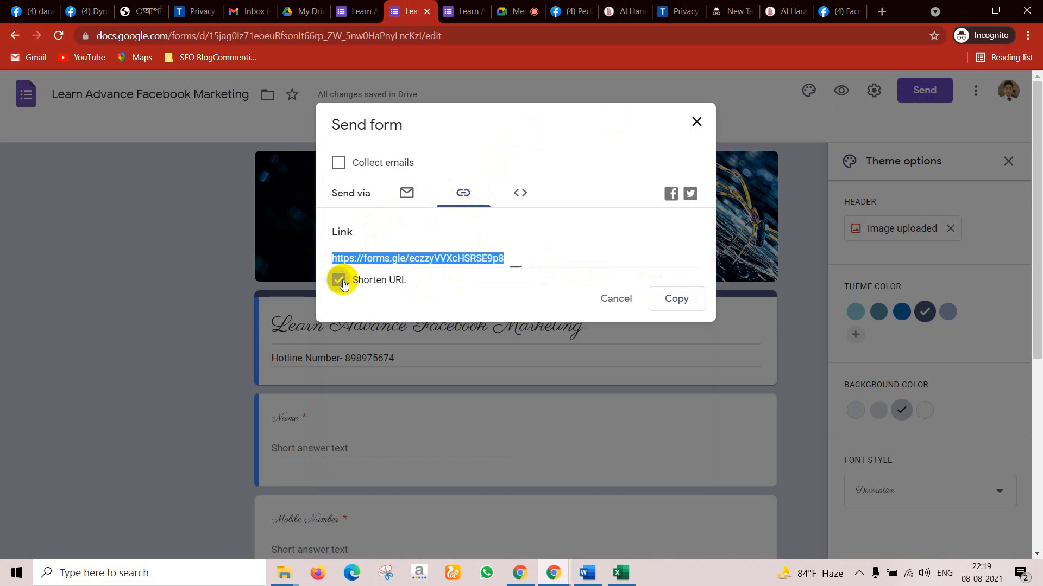
{"action": "left_click", "coordinate": [668, 299]}
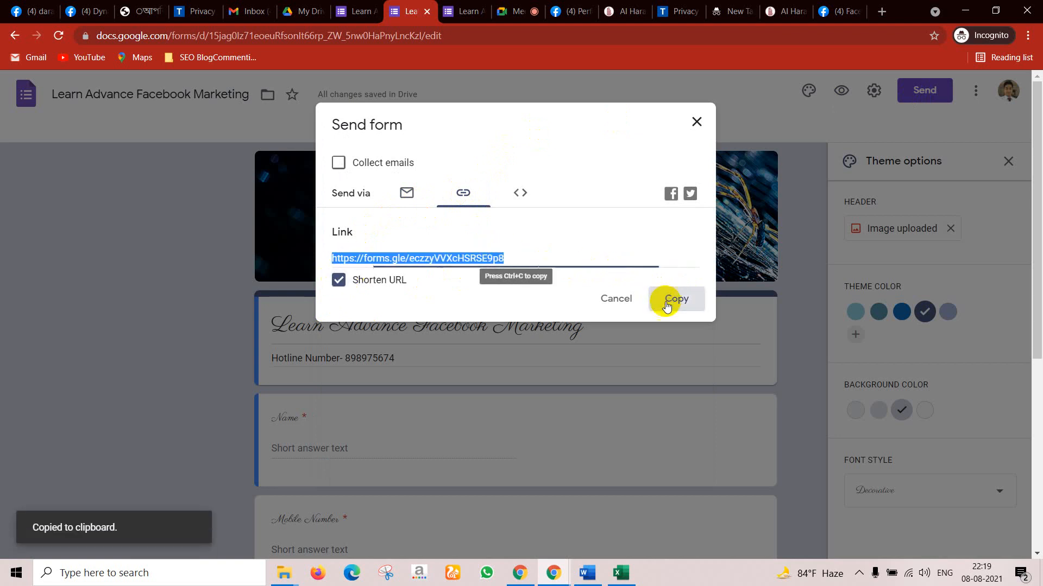
{"action": "mouse_move", "coordinate": [562, 580]}
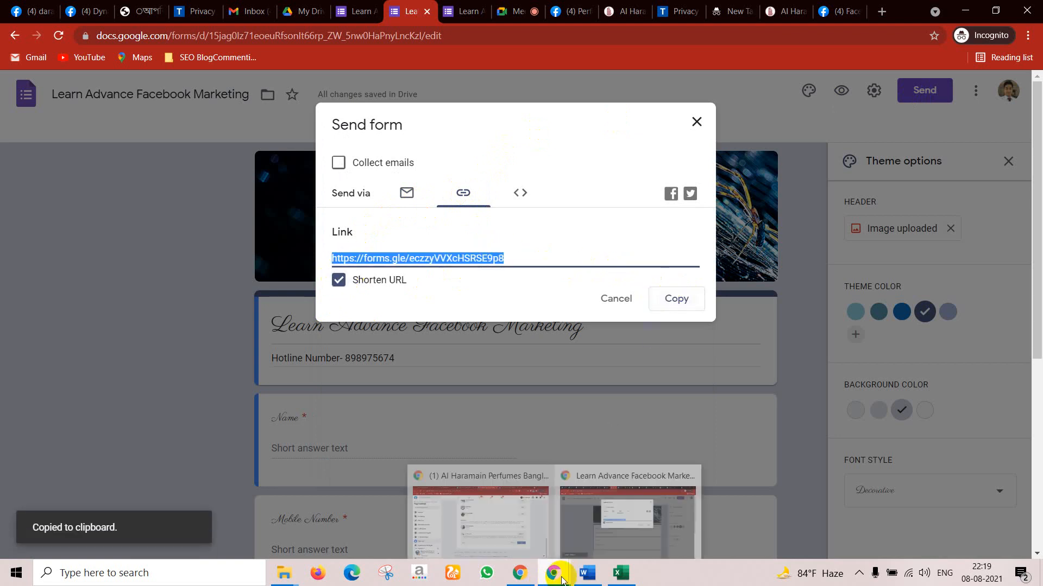
{"action": "left_click", "coordinate": [491, 518]}
Step: Paste the shortened link into a new tab to load the live form
{"action": "left_click", "coordinate": [834, 18]}
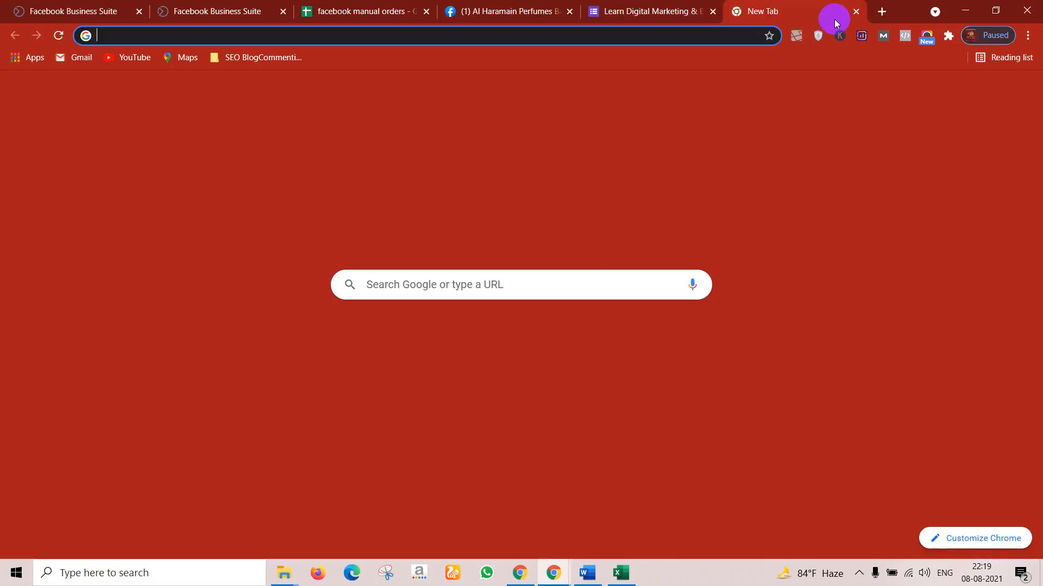
{"action": "key", "text": "ctrl+v"}
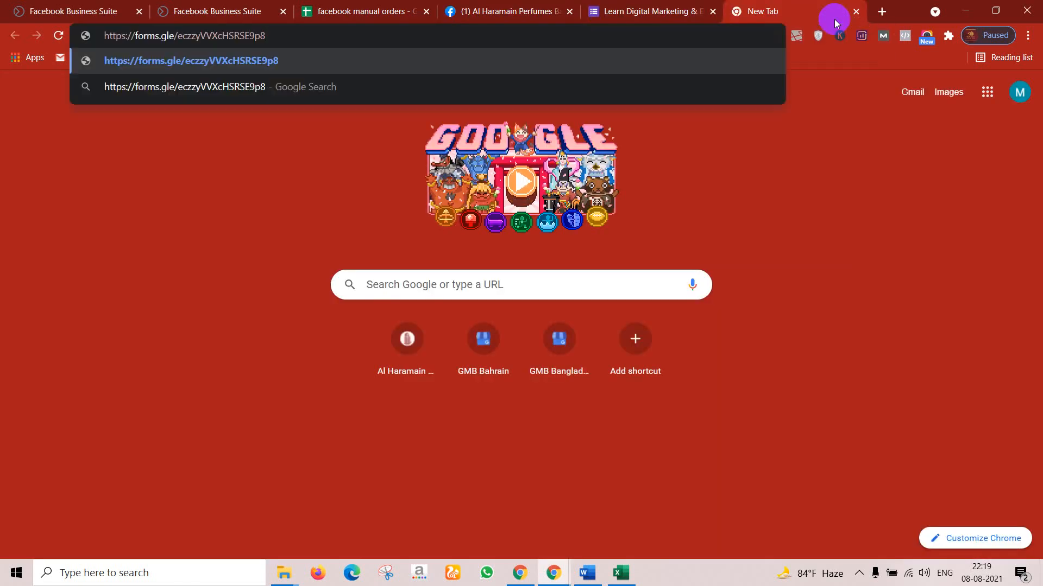
{"action": "key", "text": "Return"}
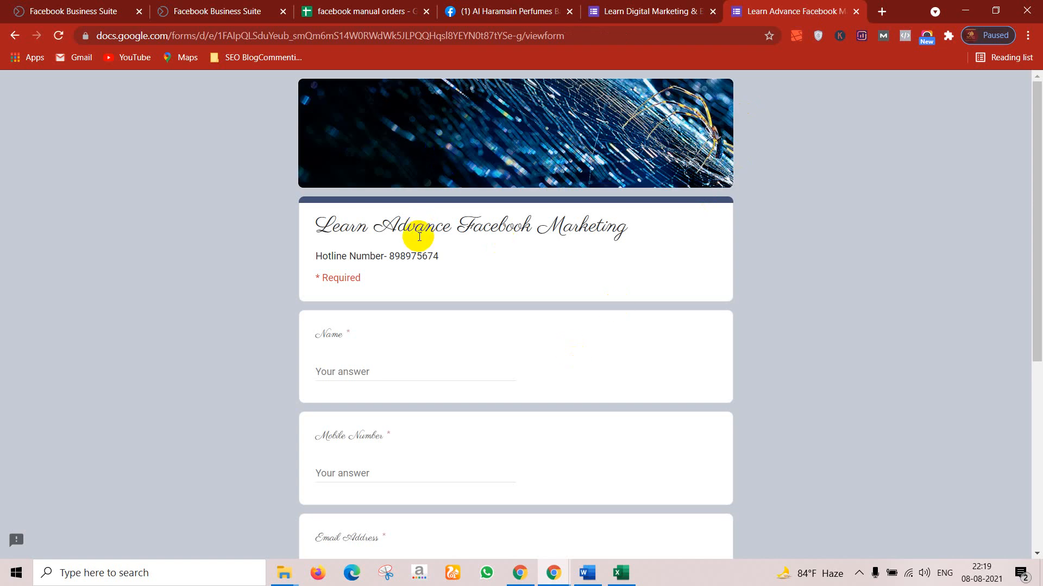
{"action": "scroll", "coordinate": [380, 319], "scroll_direction": "down", "scroll_amount": 6}
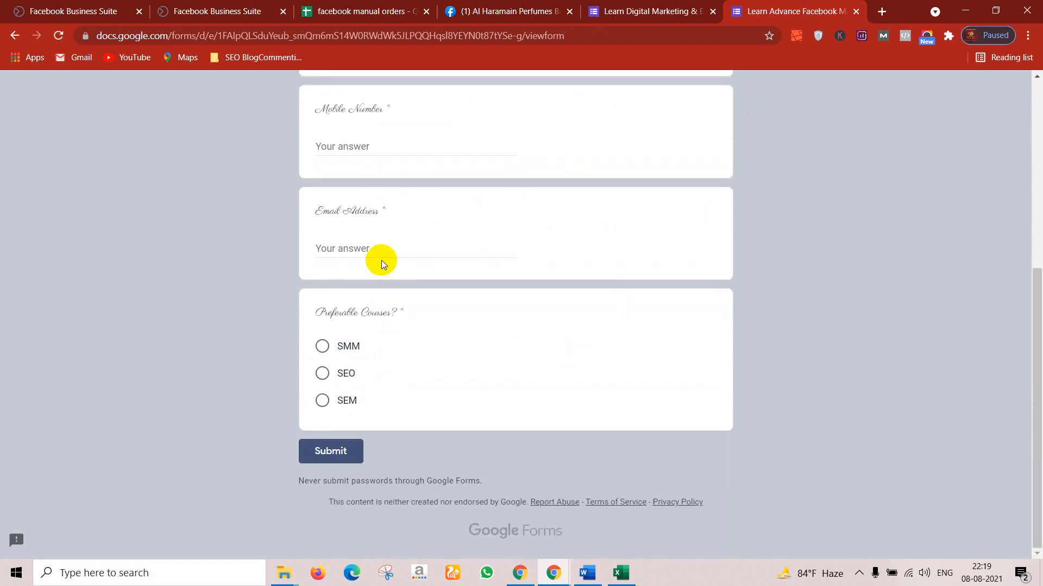
Step: Try the Email Address and Name fields, then return to the editor window
{"action": "left_click", "coordinate": [404, 252]}
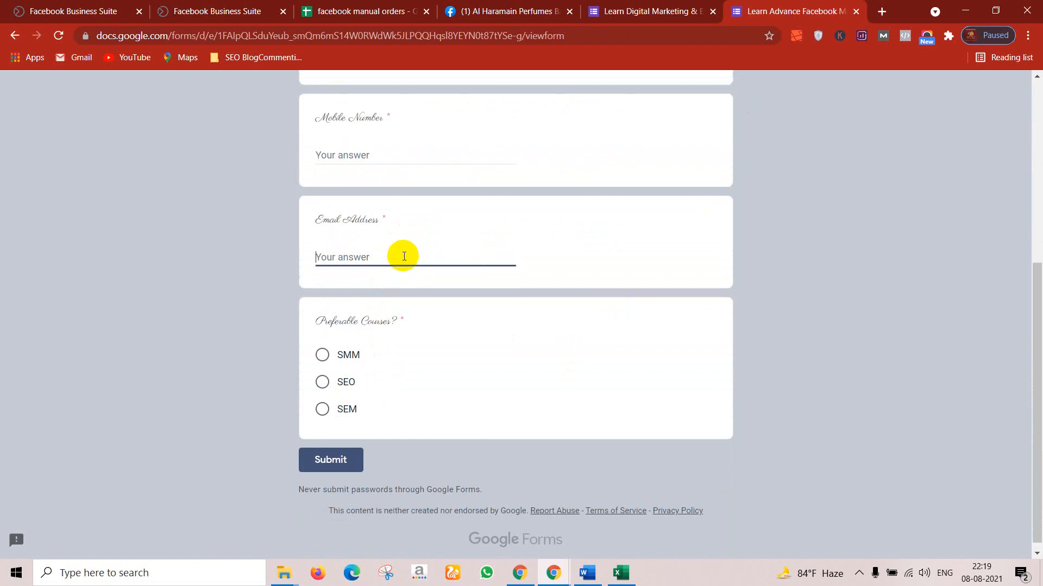
{"action": "scroll", "coordinate": [402, 256], "scroll_direction": "up", "scroll_amount": 4}
{"action": "left_click", "coordinate": [347, 250]}
{"action": "scroll", "coordinate": [346, 261], "scroll_direction": "up", "scroll_amount": 2}
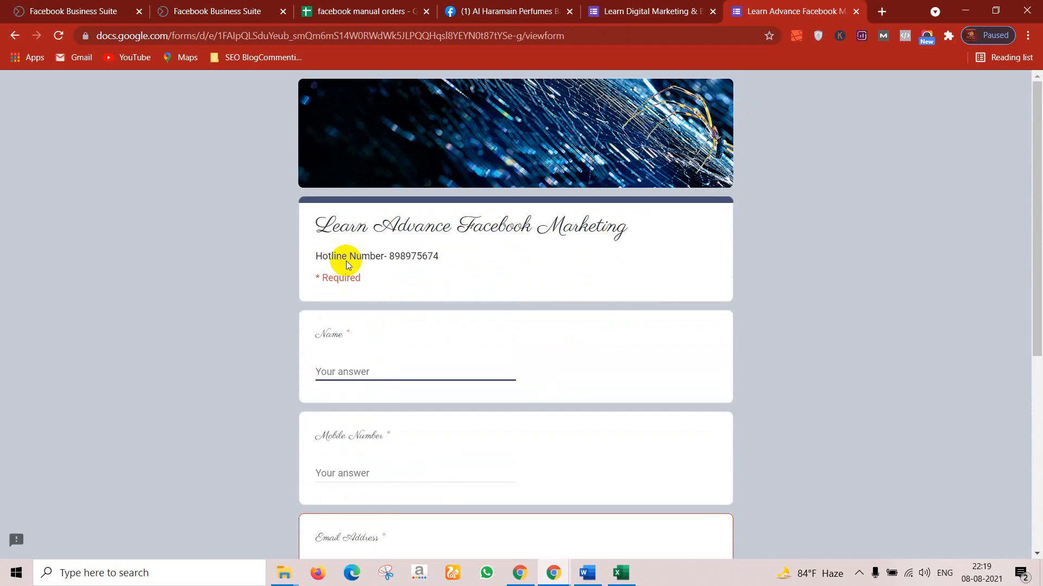
{"action": "scroll", "coordinate": [340, 482], "scroll_direction": "down", "scroll_amount": 6}
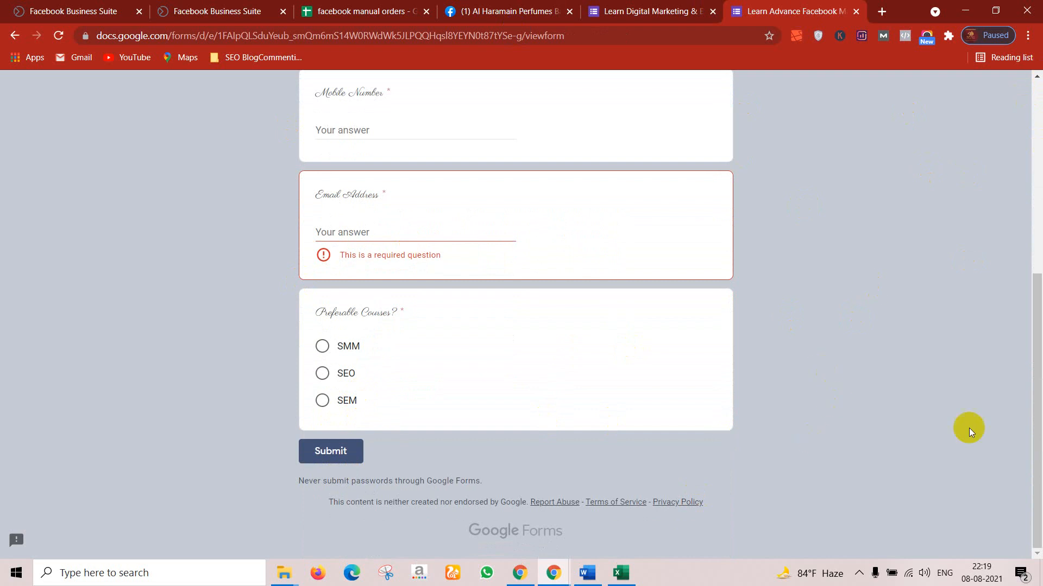
{"action": "scroll", "coordinate": [1017, 521], "scroll_direction": "up", "scroll_amount": 8}
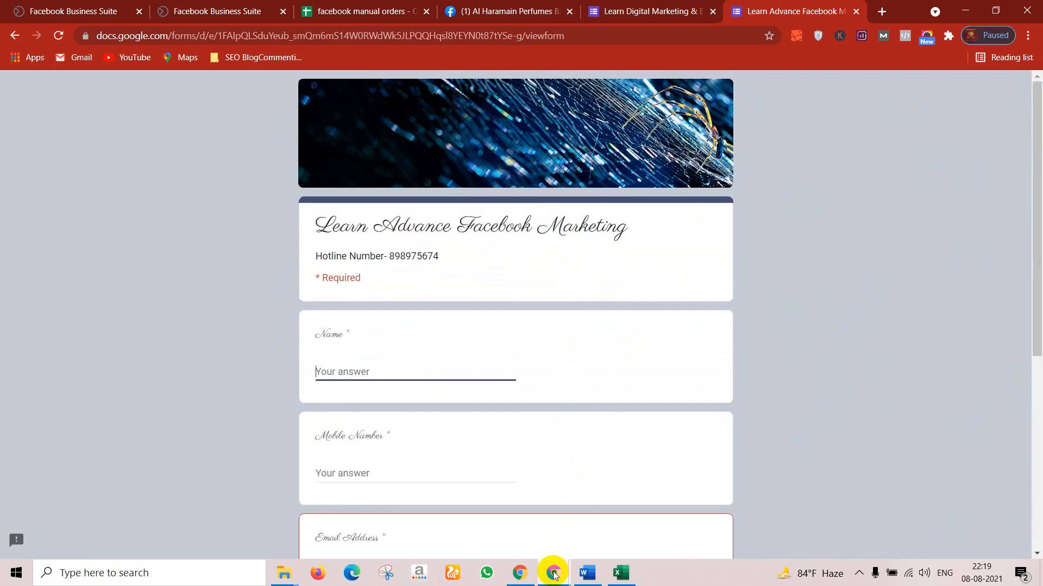
{"action": "mouse_move", "coordinate": [553, 574]}
{"action": "left_click", "coordinate": [605, 527]}
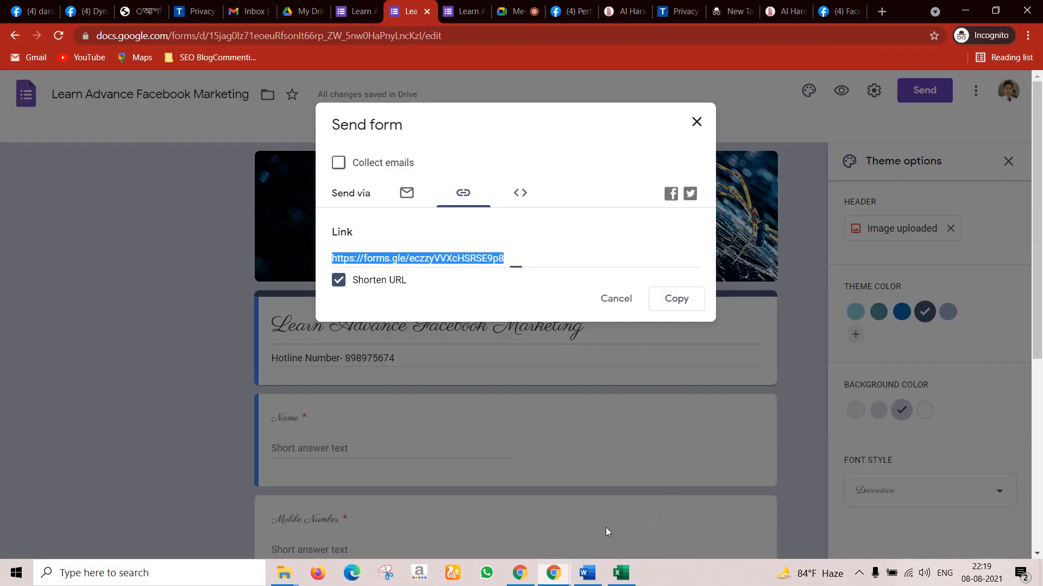
Step: Close the sharing dialog, open and close Settings, and scroll through the form
{"action": "left_click", "coordinate": [697, 122]}
{"action": "left_click", "coordinate": [874, 91]}
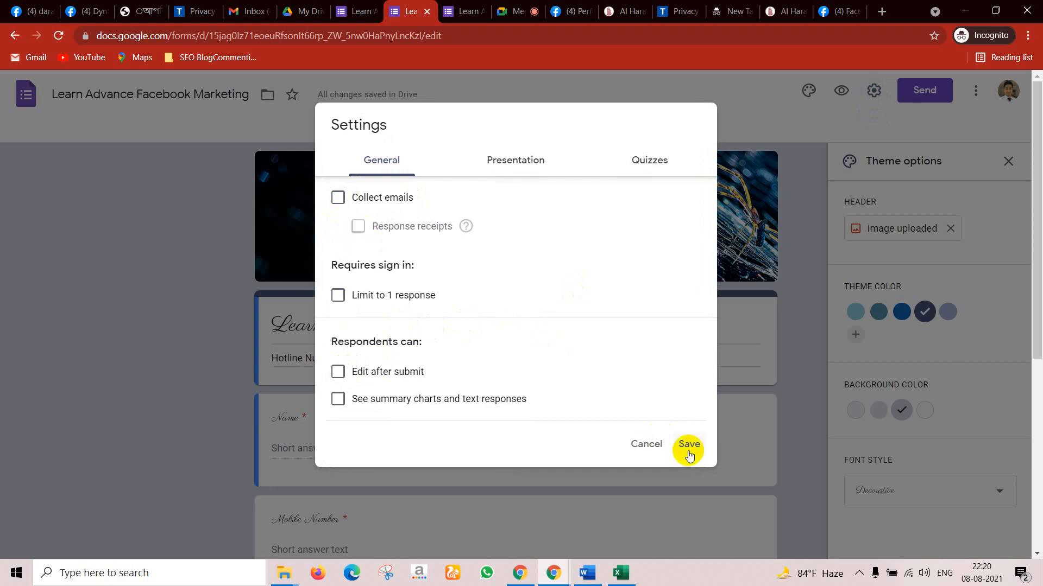
{"action": "left_click", "coordinate": [819, 367]}
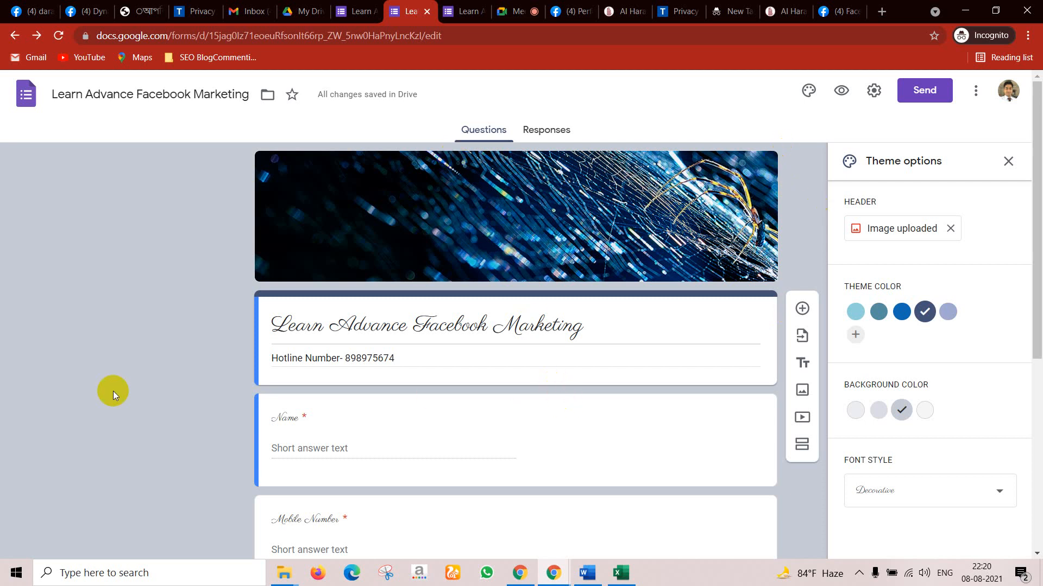
{"action": "scroll", "coordinate": [317, 414], "scroll_direction": "down", "scroll_amount": 5}
{"action": "scroll", "coordinate": [317, 415], "scroll_direction": "down", "scroll_amount": 1}
{"action": "scroll", "coordinate": [314, 421], "scroll_direction": "up", "scroll_amount": 6}
Step: Switch to the Google Meet call tab, then open a new incognito tab
{"action": "left_click", "coordinate": [513, 11]}
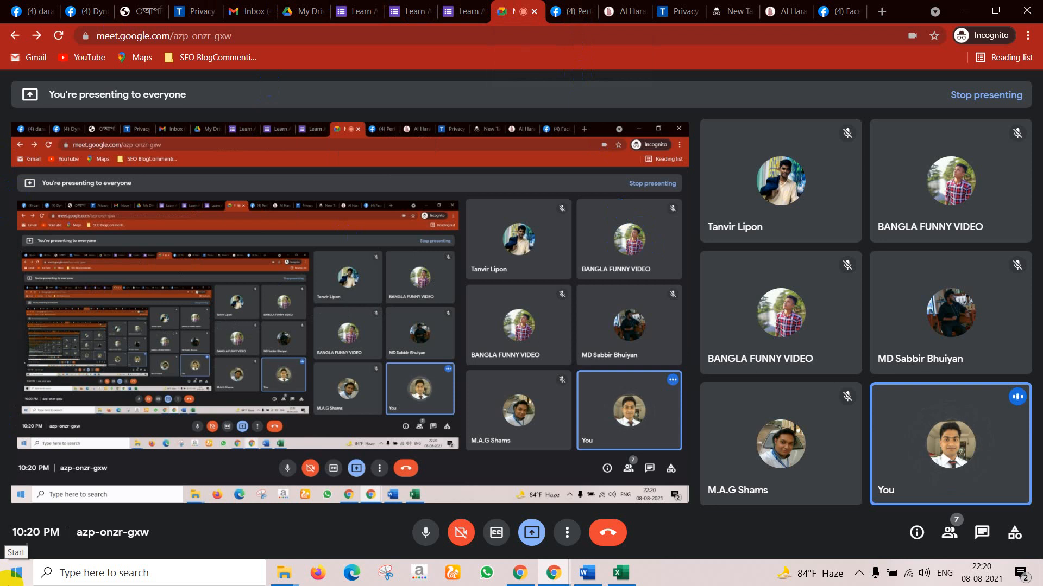
{"action": "left_click", "coordinate": [882, 12]}
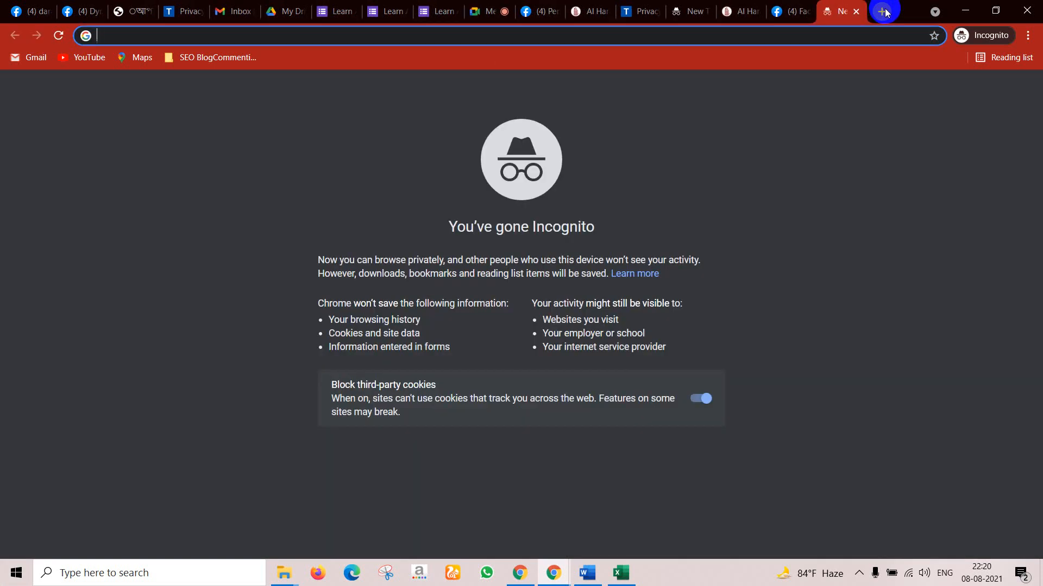
Step: Search Google for 'free best hashtag generator', accepting the corrected 'hashtag' spelling
{"action": "type", "text": "free"}
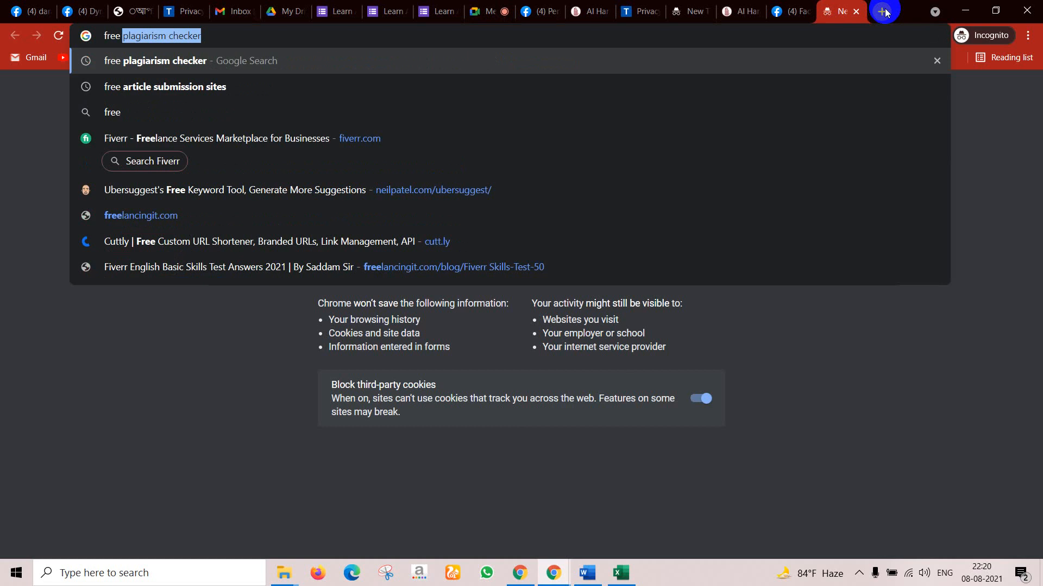
{"action": "type", "text": " best "}
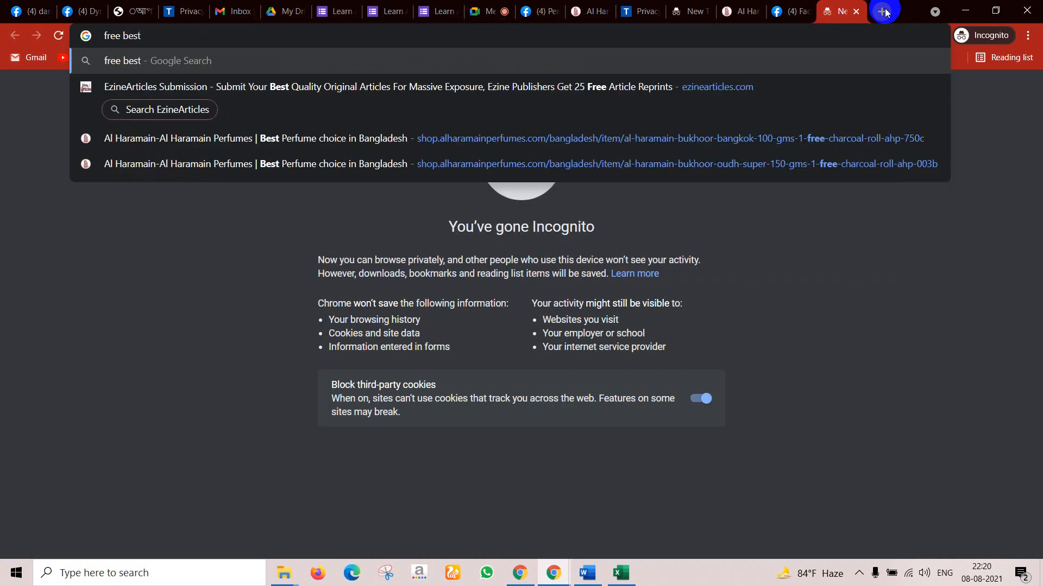
{"action": "type", "text": "hastag genera"}
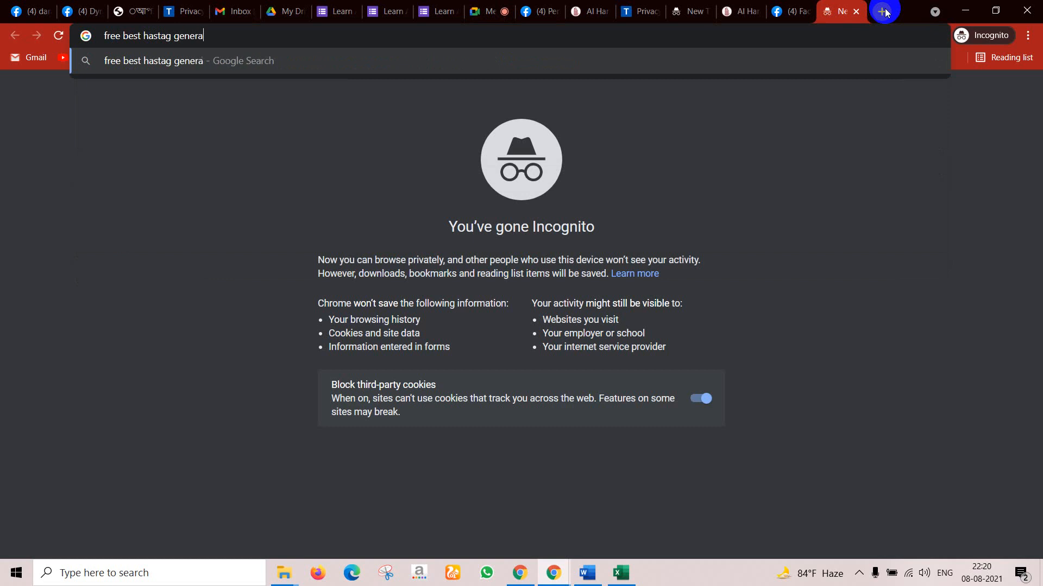
{"action": "type", "text": "tor"}
{"action": "key", "text": "Return"}
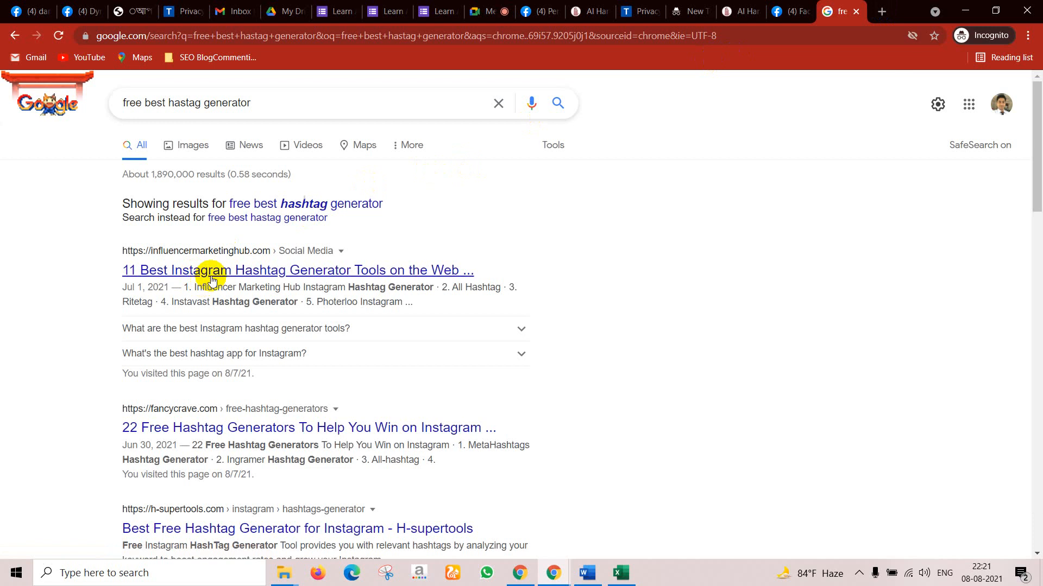
{"action": "left_click", "coordinate": [273, 204]}
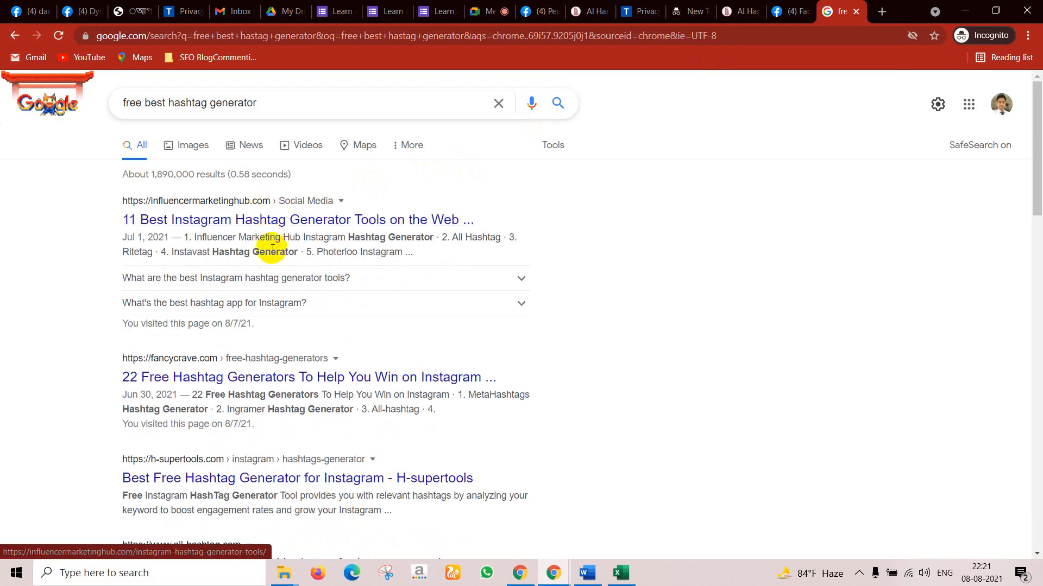
Step: Open All Hashtag, Bigbangram, Keyword Tool, Hashtag Expert and '11 Best Instagram Hashtag Generator' results in background tabs
{"action": "scroll", "coordinate": [272, 283], "scroll_direction": "down", "scroll_amount": 3}
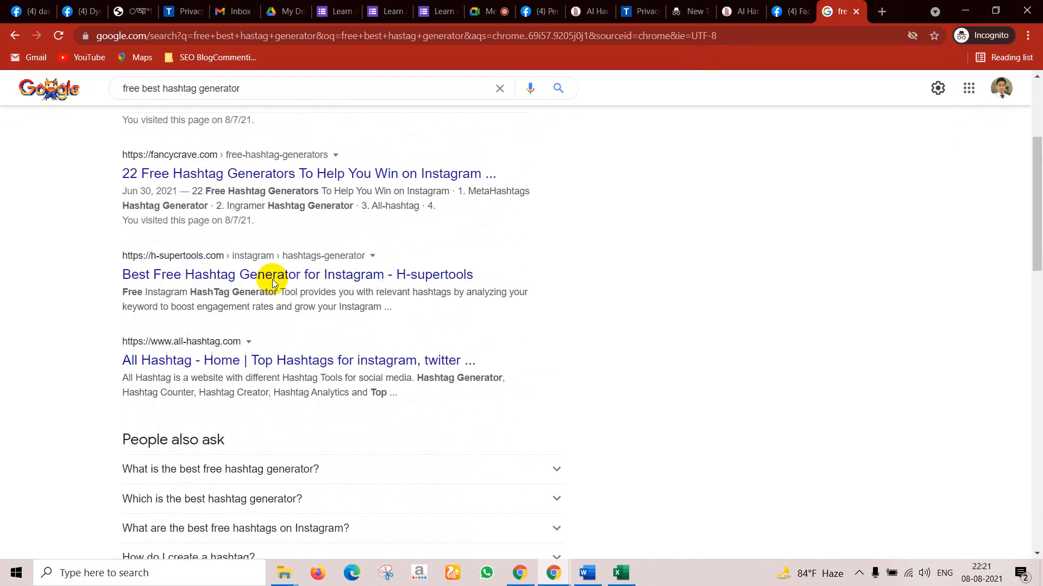
{"action": "left_click", "coordinate": [225, 356], "text": "ctrl"}
{"action": "scroll", "coordinate": [225, 354], "scroll_direction": "down", "scroll_amount": 6}
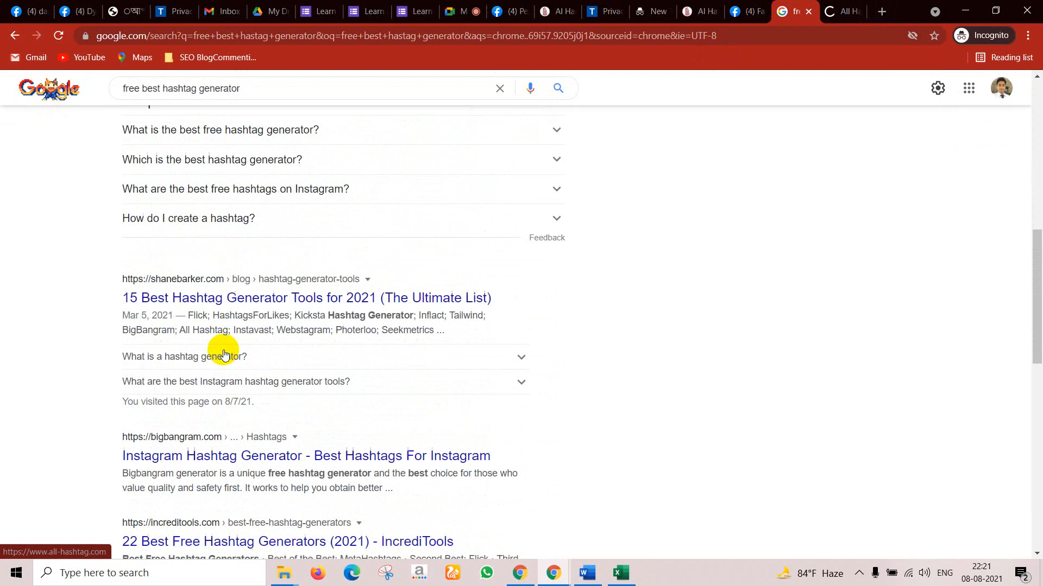
{"action": "scroll", "coordinate": [225, 354], "scroll_direction": "down", "scroll_amount": 1}
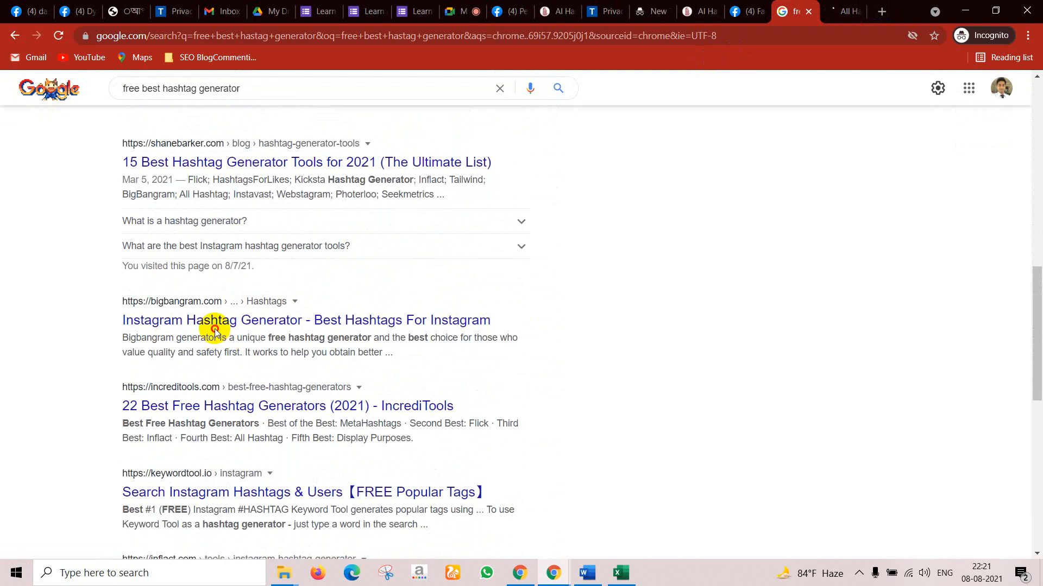
{"action": "left_click", "coordinate": [216, 329], "text": "ctrl"}
{"action": "scroll", "coordinate": [214, 331], "scroll_direction": "down", "scroll_amount": 2}
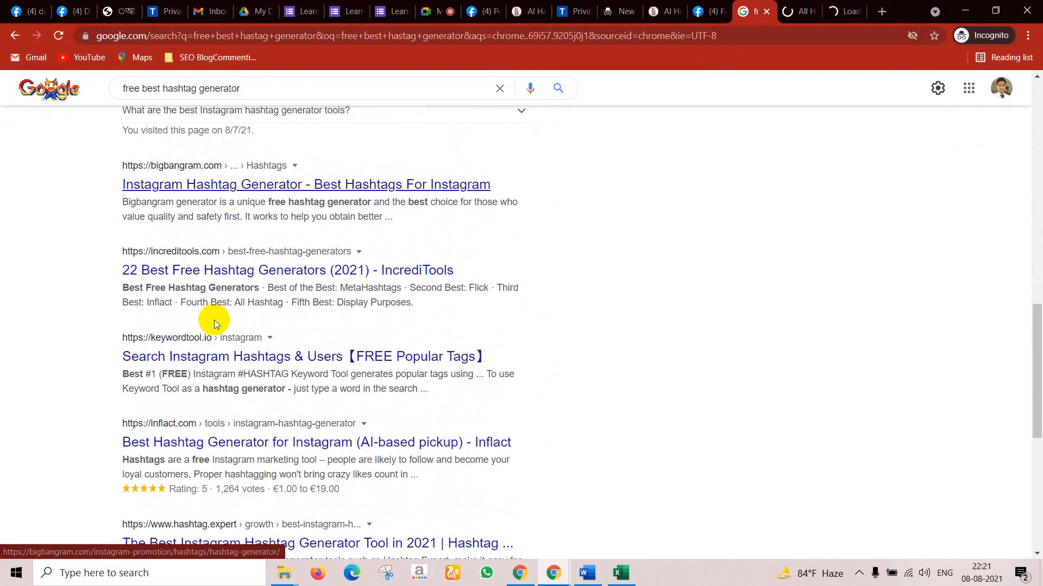
{"action": "left_click", "coordinate": [211, 347], "text": "ctrl"}
{"action": "scroll", "coordinate": [223, 342], "scroll_direction": "down", "scroll_amount": 2}
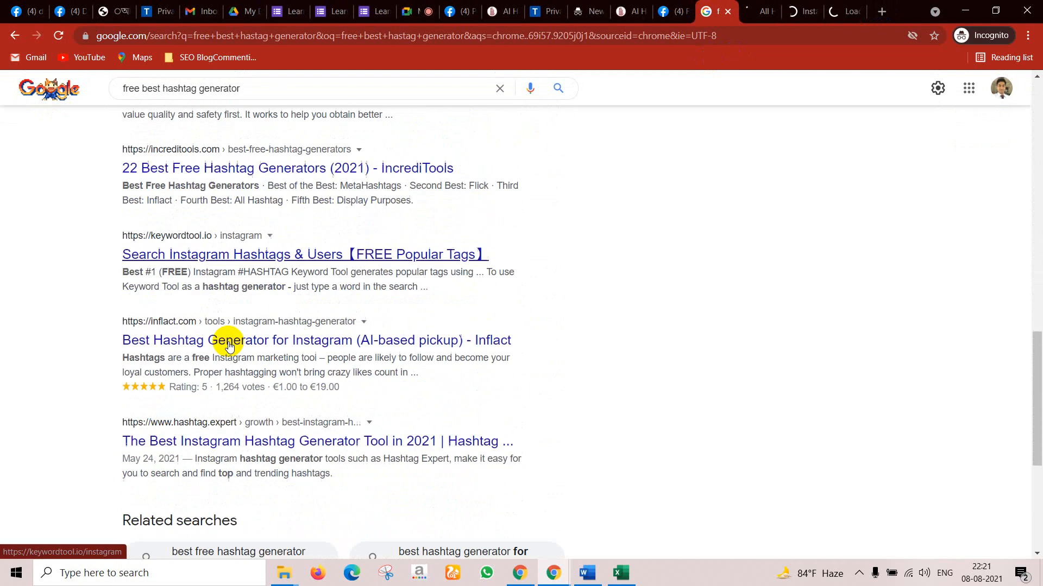
{"action": "left_click", "coordinate": [223, 406], "text": "ctrl"}
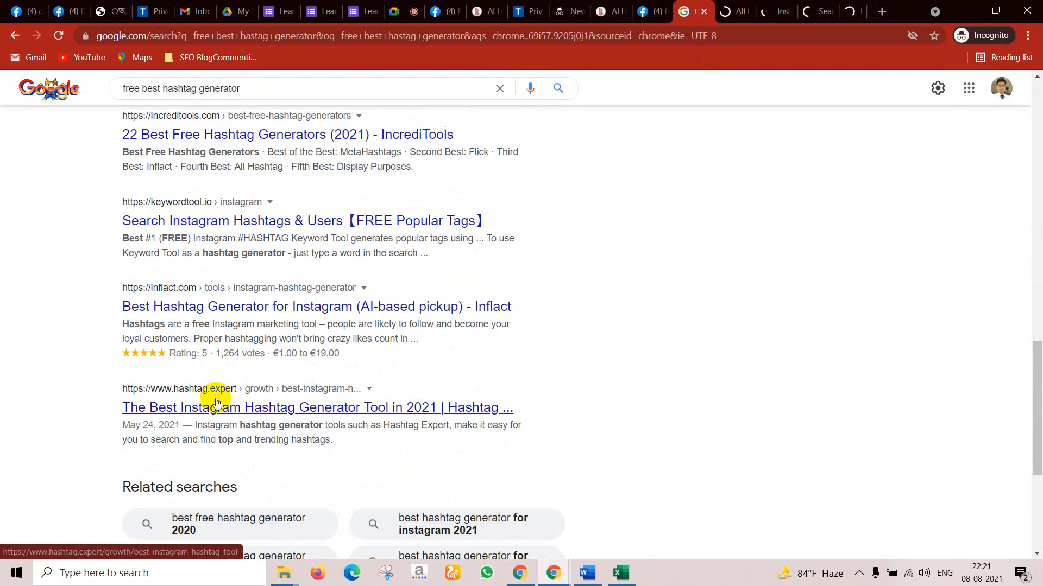
{"action": "scroll", "coordinate": [242, 300], "scroll_direction": "up", "scroll_amount": 10}
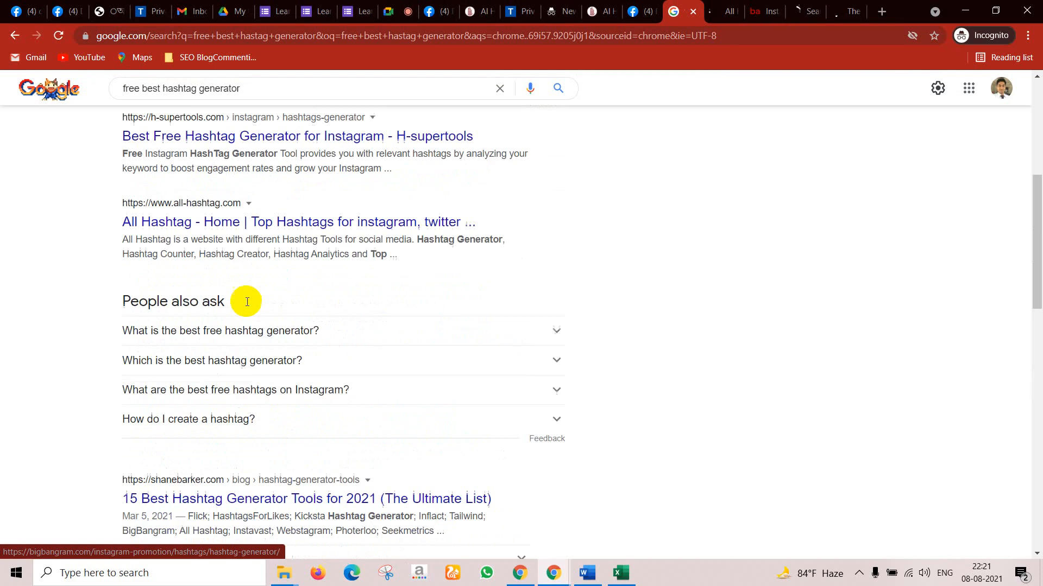
{"action": "left_click", "coordinate": [202, 219], "text": "ctrl"}
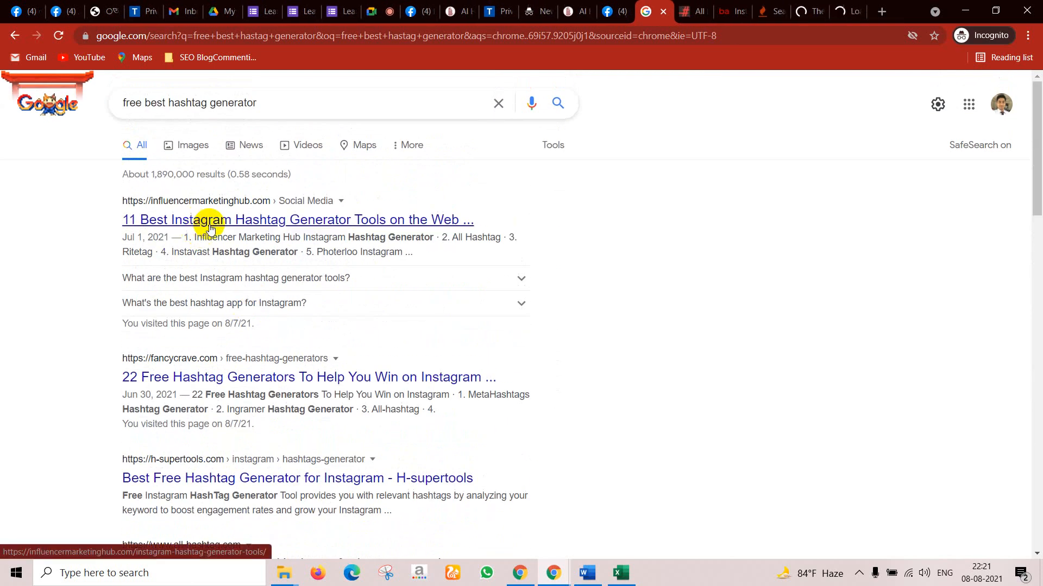
Step: Copy the first tool name from the Influencer Marketing Hub article and search it in a new tab
{"action": "left_click", "coordinate": [839, 5]}
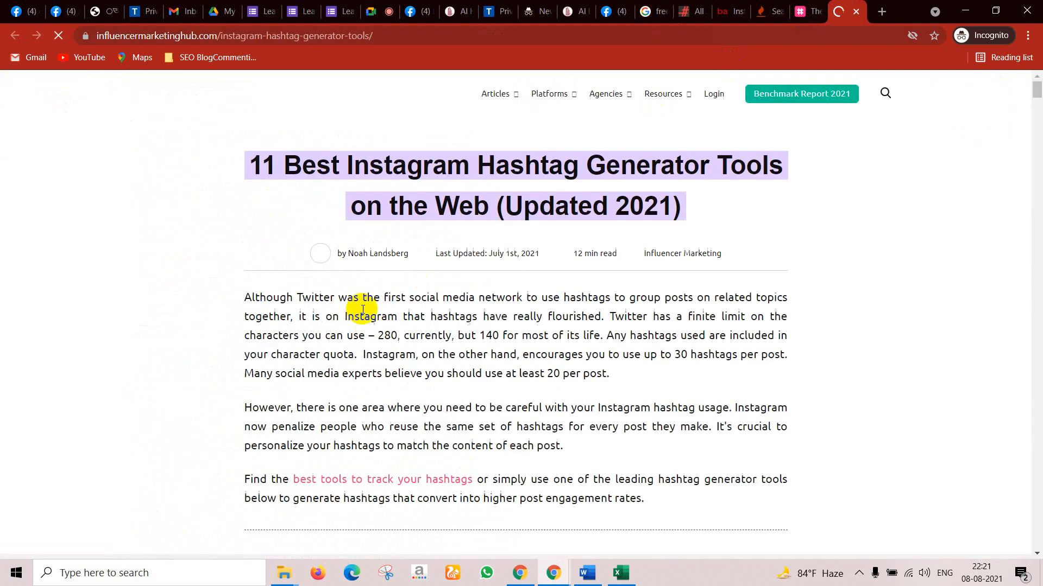
{"action": "scroll", "coordinate": [396, 327], "scroll_direction": "down", "scroll_amount": 5}
{"action": "scroll", "coordinate": [271, 304], "scroll_direction": "up", "scroll_amount": 3}
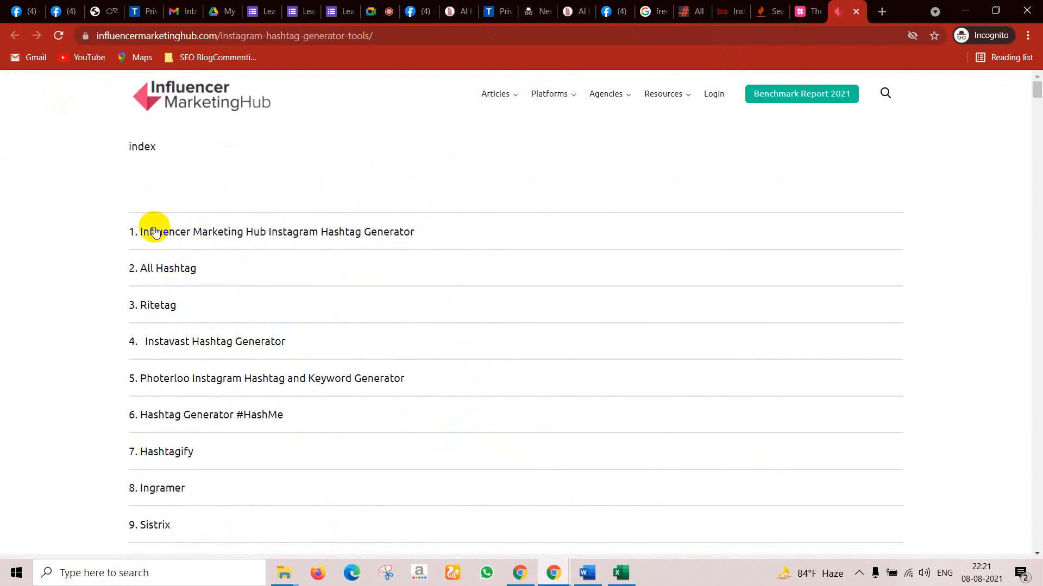
{"action": "left_click_drag", "start_coordinate": [453, 226], "coordinate": [140, 230]}
{"action": "key", "text": "ctrl+c"}
{"action": "left_click", "coordinate": [881, 12]}
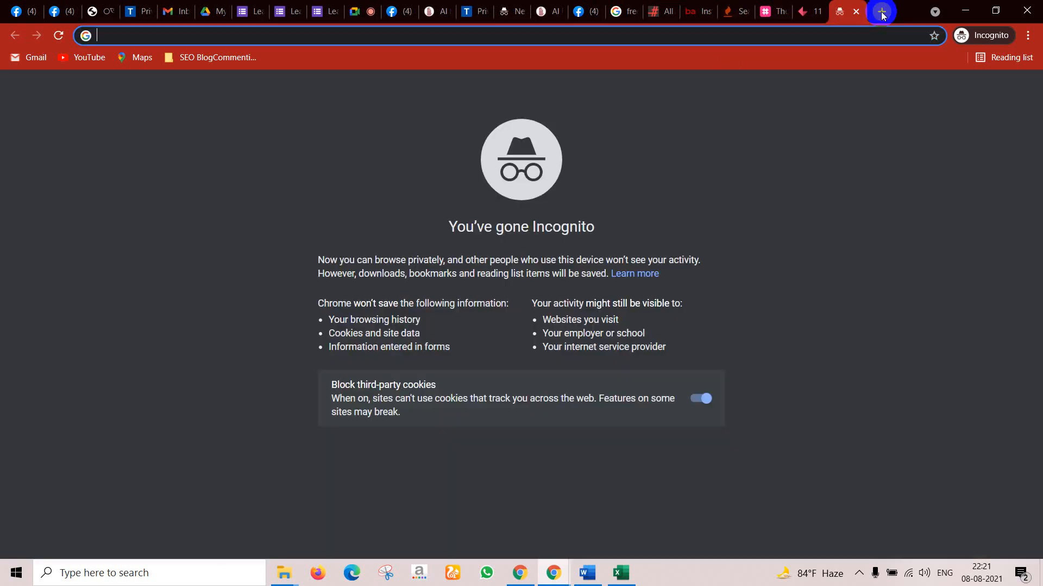
{"action": "key", "text": "ctrl+v"}
{"action": "key", "text": "Return"}
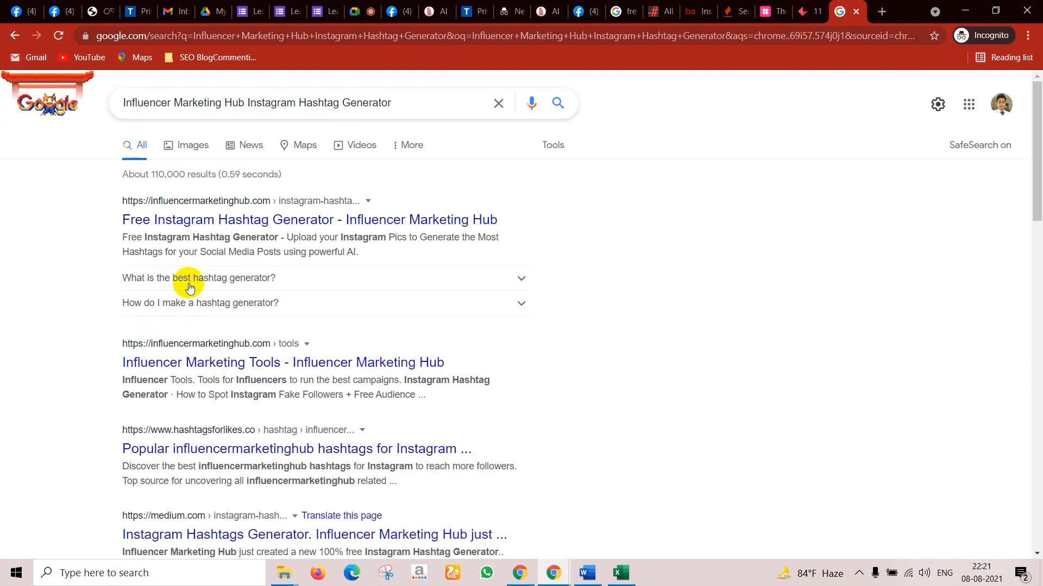
Step: Browse the Free Instagram Hashtag Generator page, then return to the hashtag tools article
{"action": "left_click", "coordinate": [178, 212]}
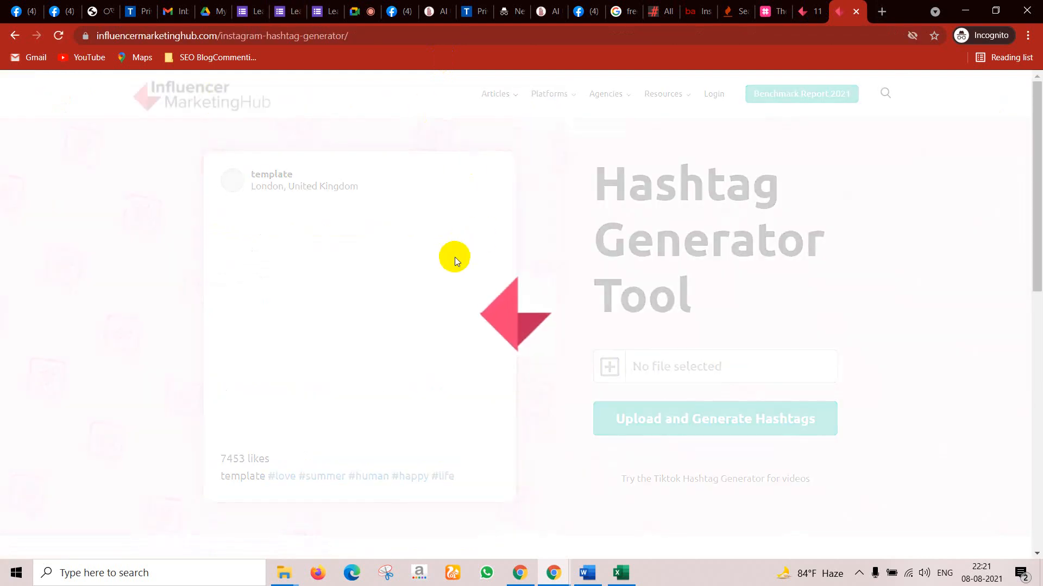
{"action": "scroll", "coordinate": [422, 313], "scroll_direction": "down", "scroll_amount": 3}
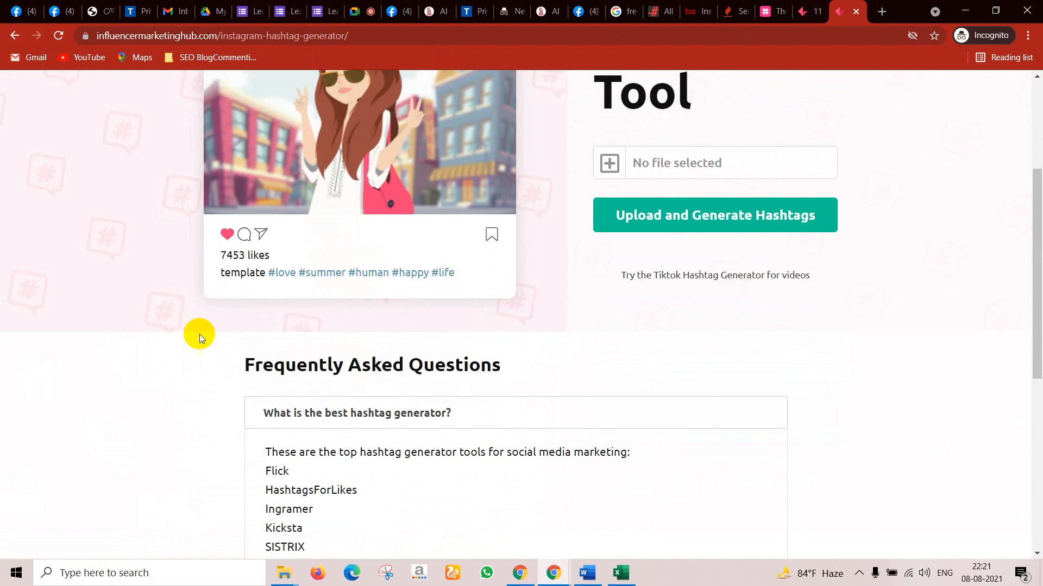
{"action": "scroll", "coordinate": [557, 330], "scroll_direction": "down", "scroll_amount": 3}
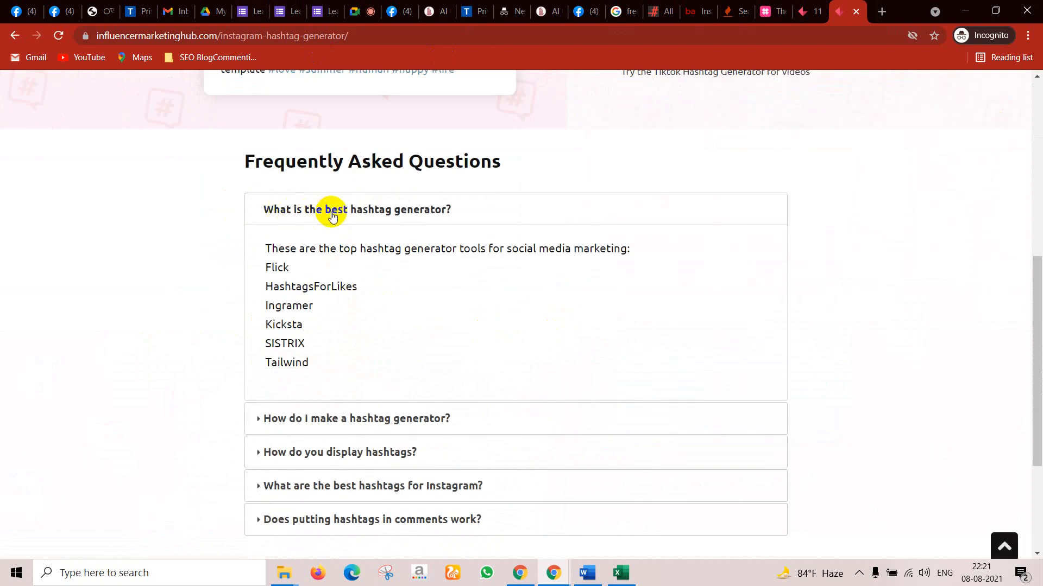
{"action": "scroll", "coordinate": [332, 216], "scroll_direction": "down", "scroll_amount": 3}
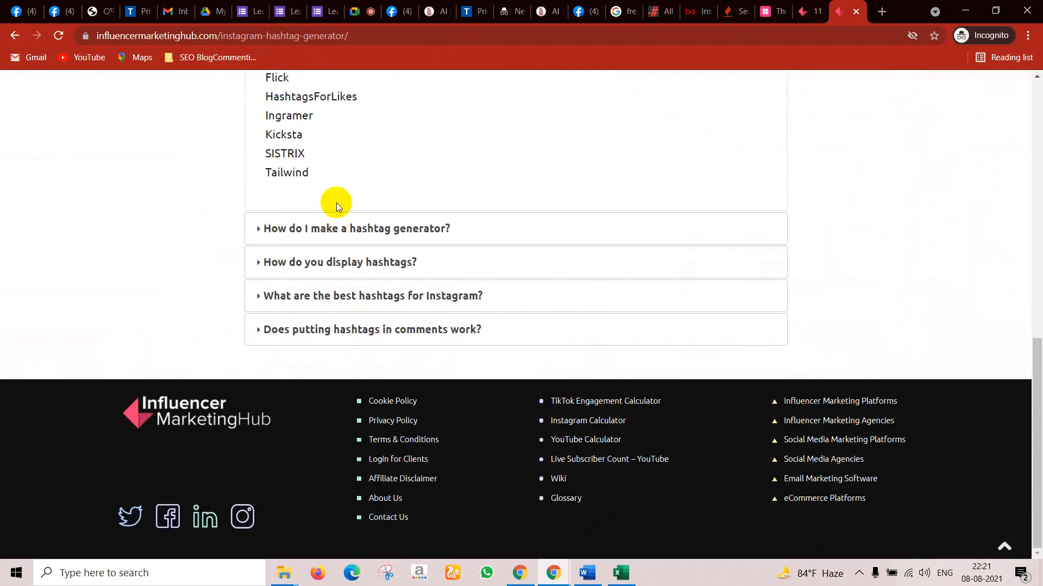
{"action": "scroll", "coordinate": [337, 204], "scroll_direction": "up", "scroll_amount": 6}
{"action": "scroll", "coordinate": [619, 228], "scroll_direction": "up", "scroll_amount": 1}
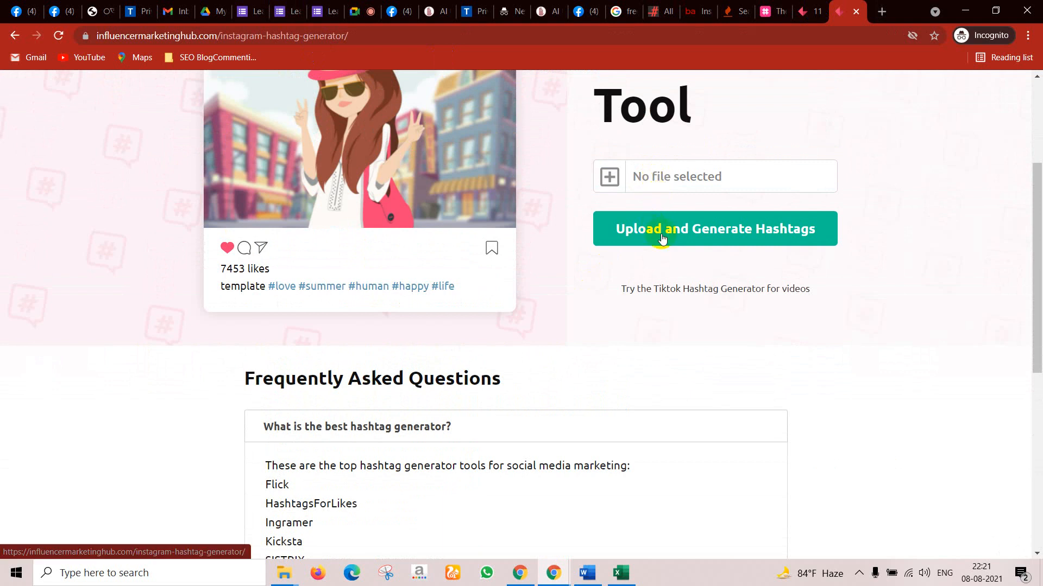
{"action": "scroll", "coordinate": [384, 320], "scroll_direction": "down", "scroll_amount": 1}
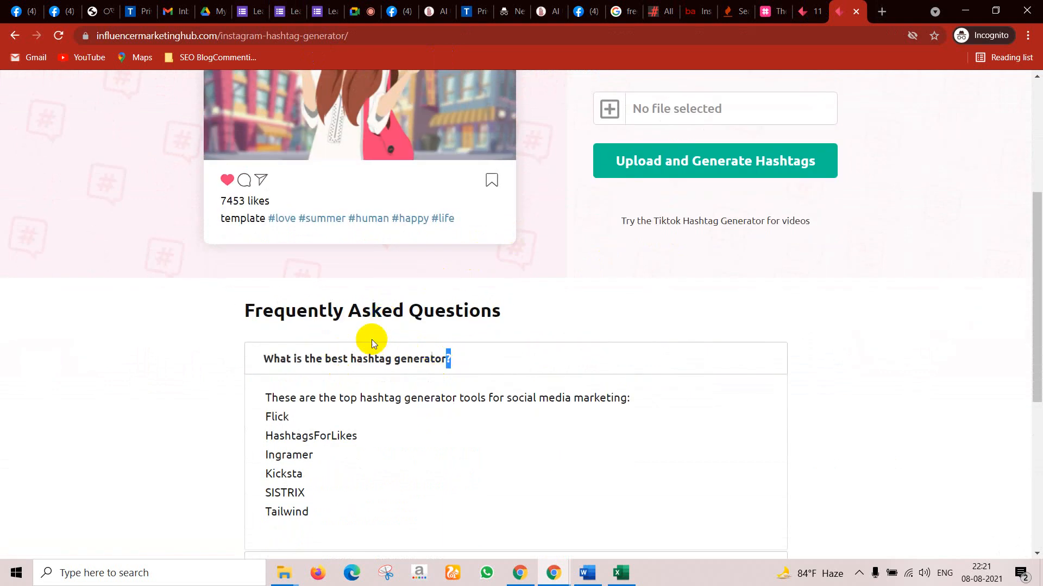
{"action": "scroll", "coordinate": [372, 341], "scroll_direction": "up", "scroll_amount": 4}
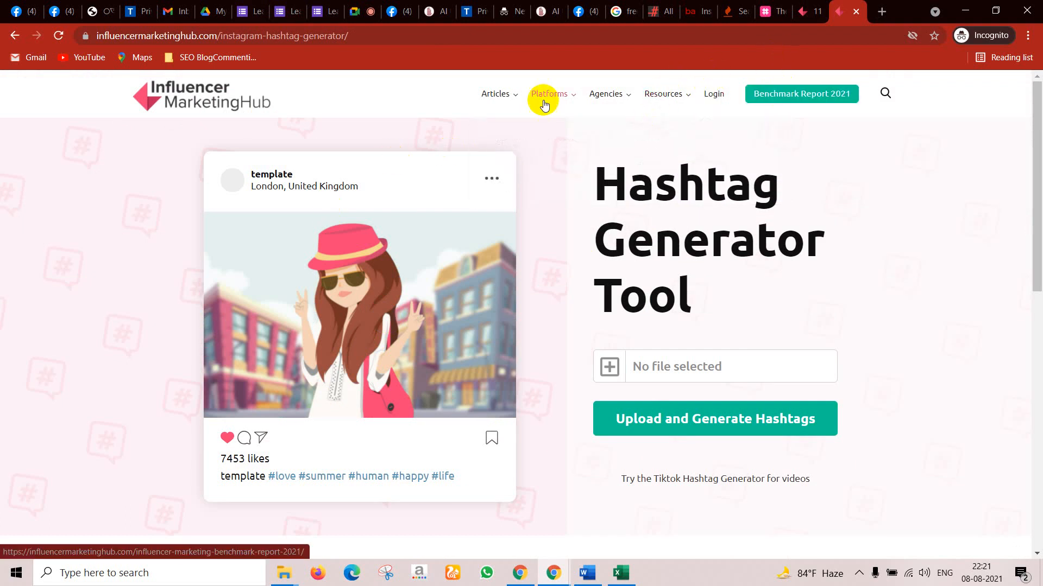
{"action": "key", "text": "ctrl+shift+Tab"}
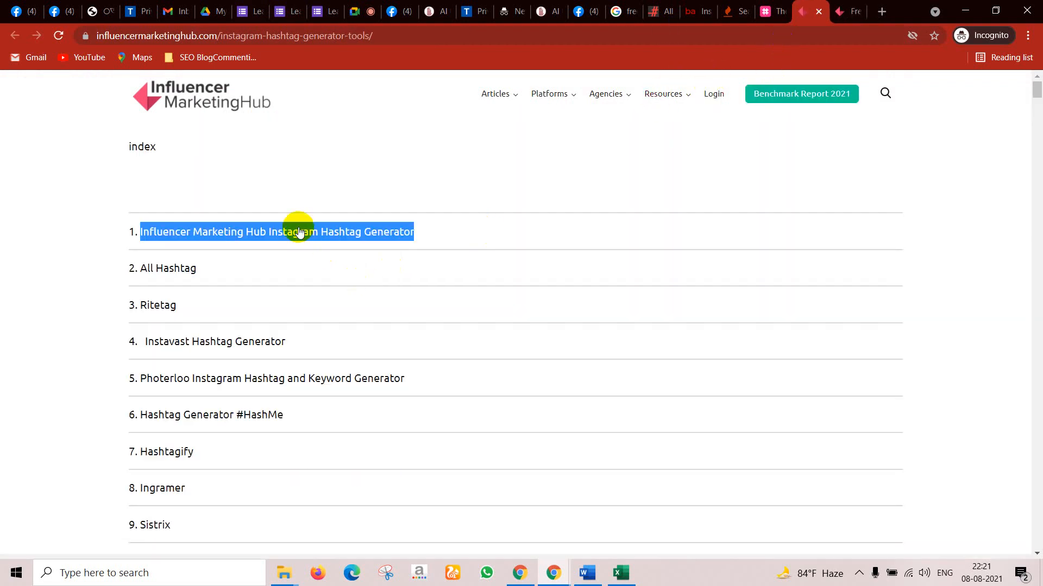
Step: Read through Hashtag Expert's best-hashtag-generator article, then move to the Keyword Tool Instagram page
{"action": "left_click", "coordinate": [763, 5]}
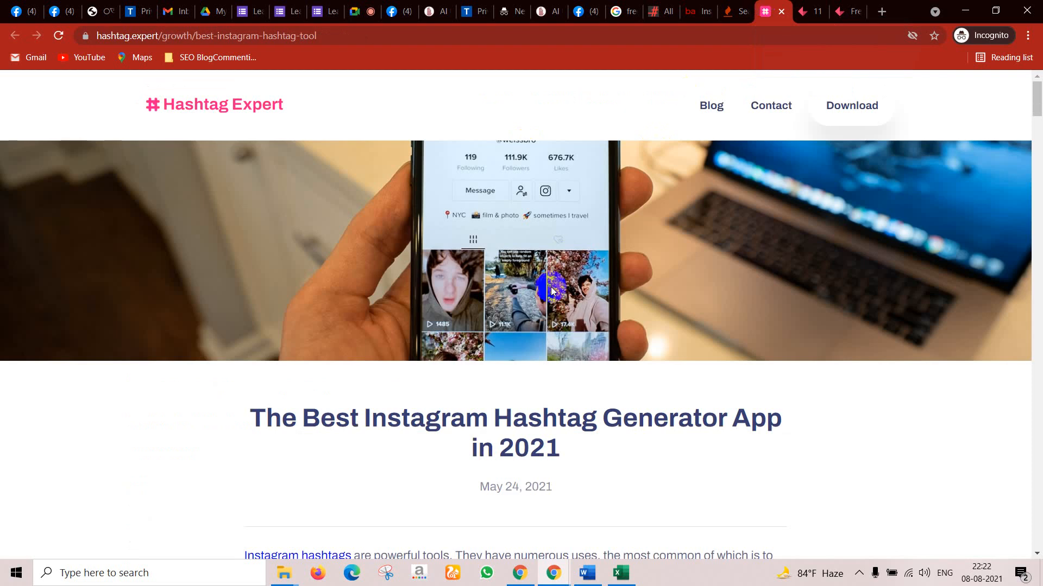
{"action": "scroll", "coordinate": [495, 381], "scroll_direction": "down", "scroll_amount": 4}
{"action": "scroll", "coordinate": [475, 353], "scroll_direction": "down", "scroll_amount": 20}
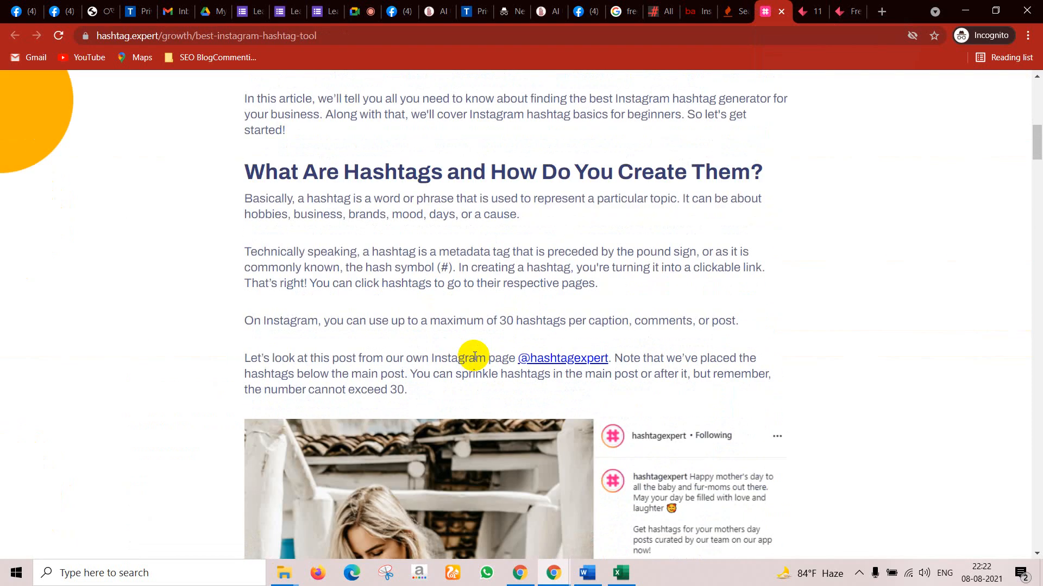
{"action": "scroll", "coordinate": [476, 352], "scroll_direction": "down", "scroll_amount": 15}
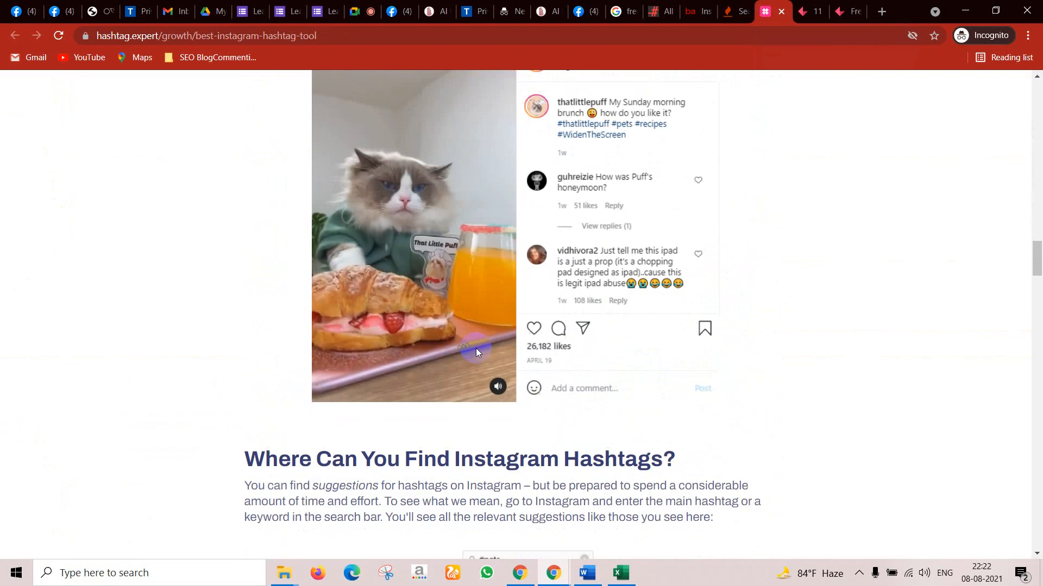
{"action": "scroll", "coordinate": [641, 165], "scroll_direction": "down", "scroll_amount": 20}
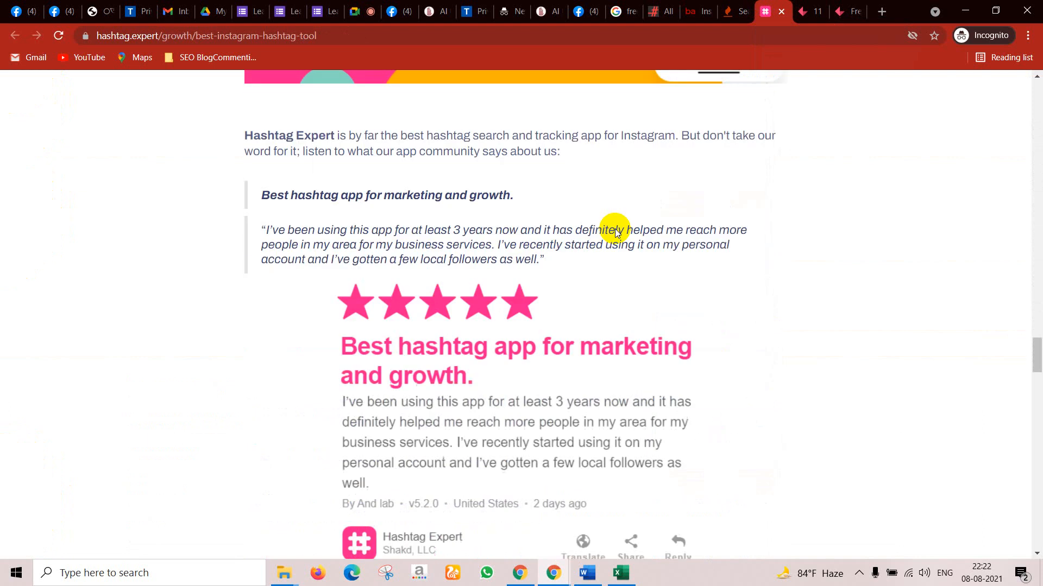
{"action": "scroll", "coordinate": [526, 229], "scroll_direction": "up", "scroll_amount": 5}
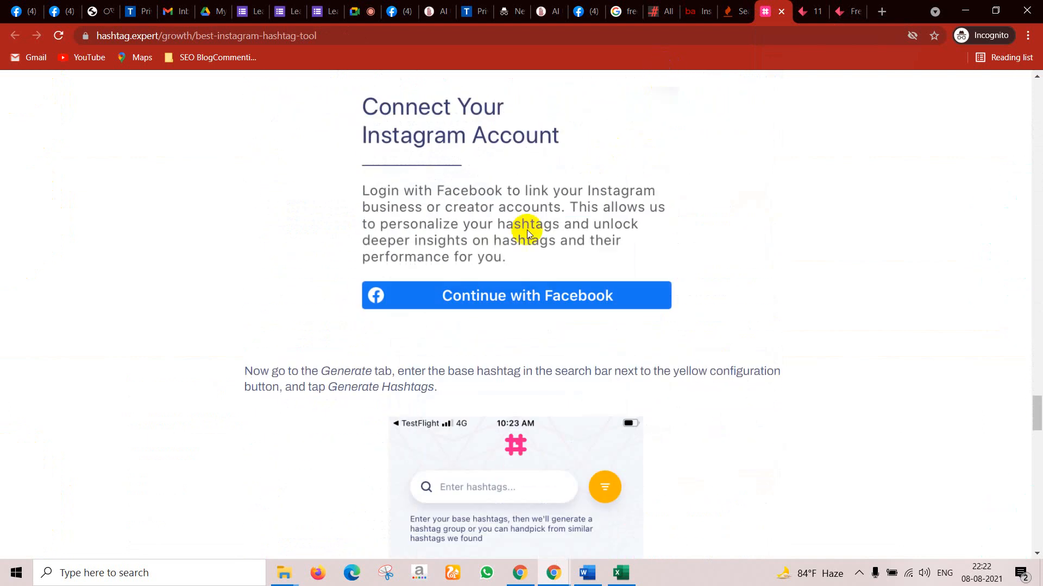
{"action": "scroll", "coordinate": [510, 312], "scroll_direction": "down", "scroll_amount": 6}
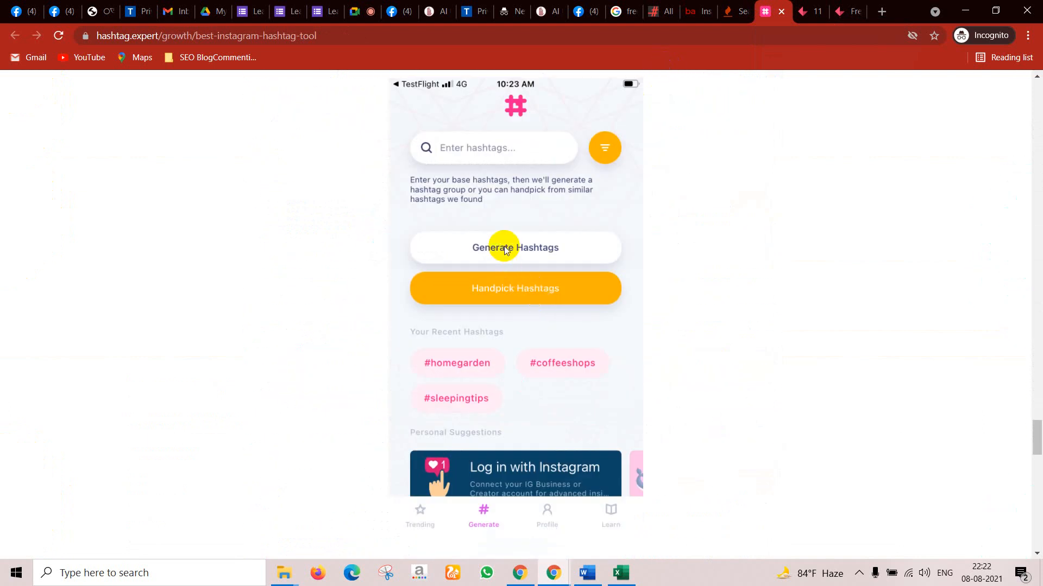
{"action": "scroll", "coordinate": [548, 263], "scroll_direction": "down", "scroll_amount": 20}
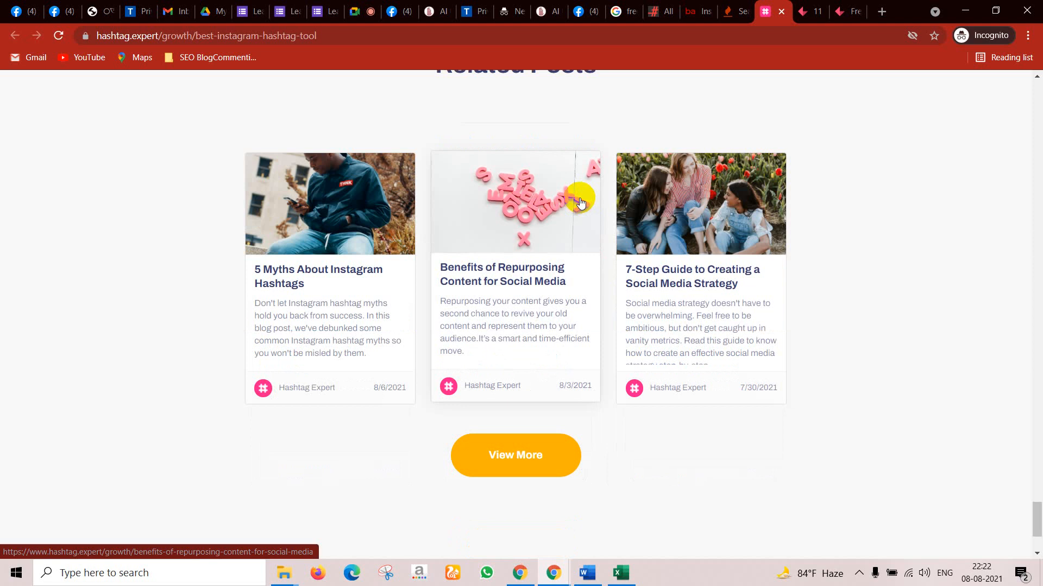
{"action": "left_click", "coordinate": [735, 11]}
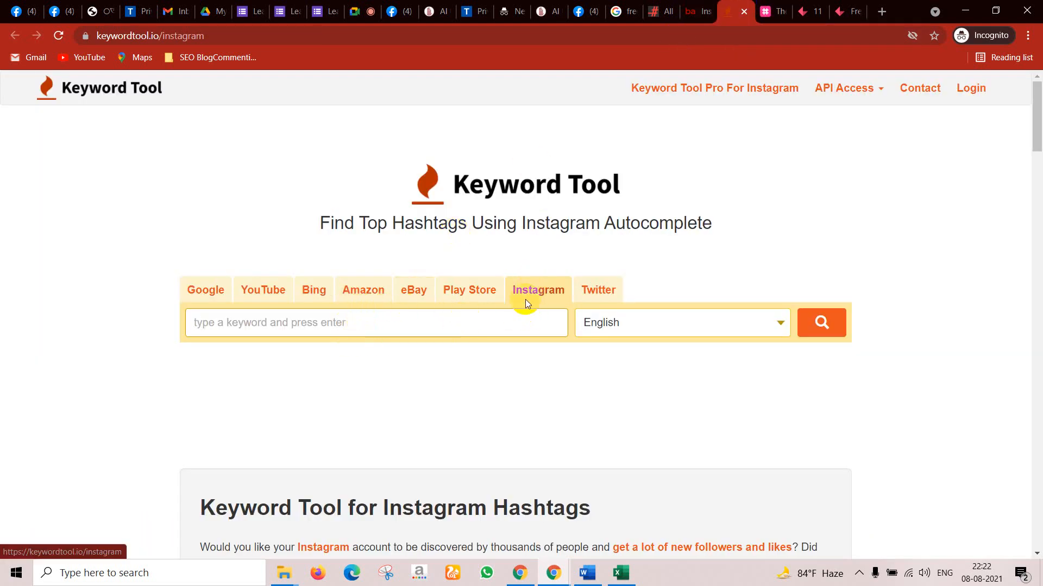
Step: Run a Keyword Tool Instagram hashtag search for the keyword 'perfumes'
{"action": "left_click", "coordinate": [252, 325]}
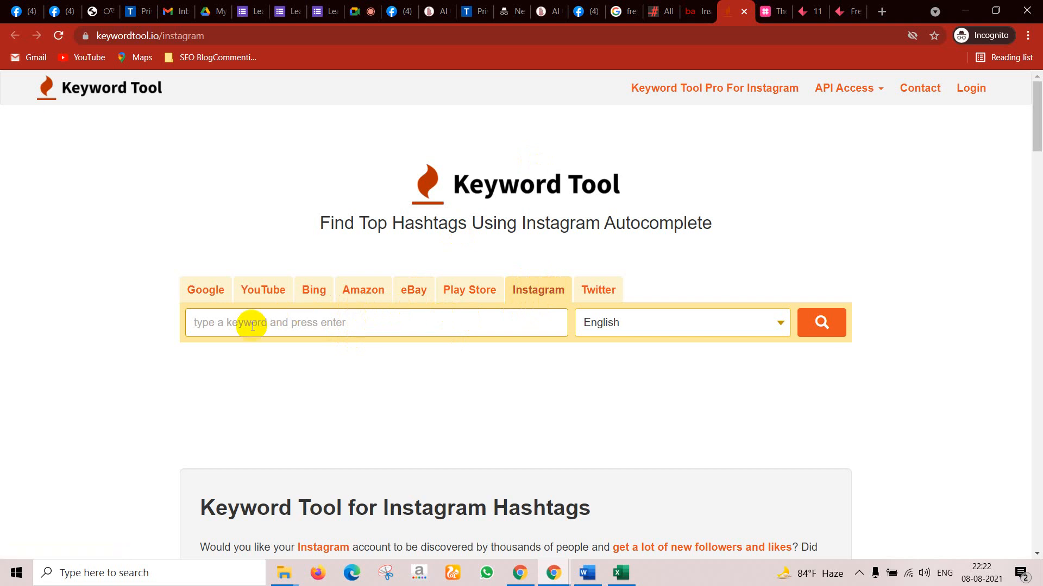
{"action": "type", "text": "digit"}
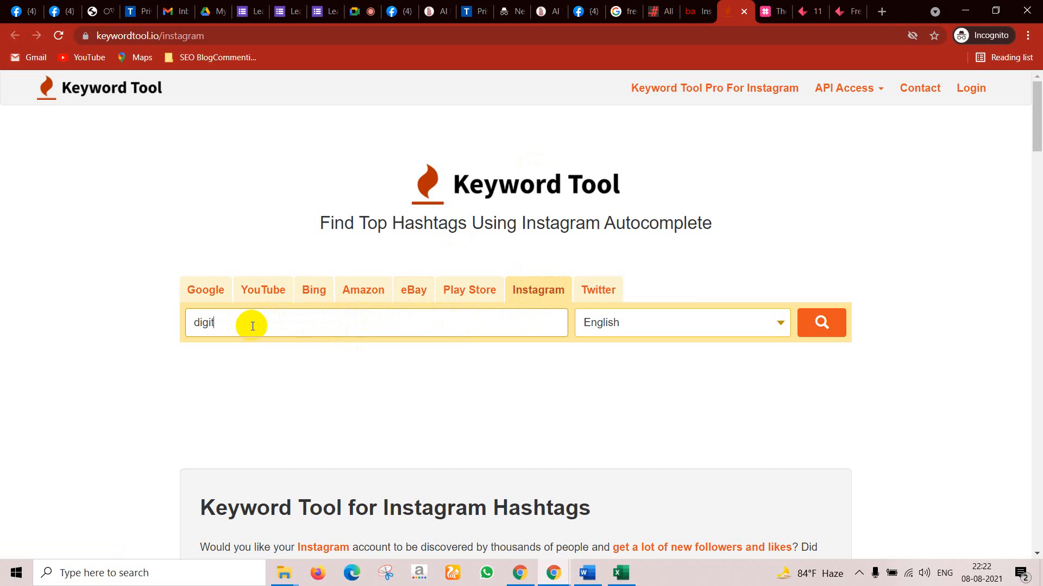
{"action": "key", "text": "BackSpace"}
{"action": "key", "text": "BackSpace"}
{"action": "type", "text": "perfumes"}
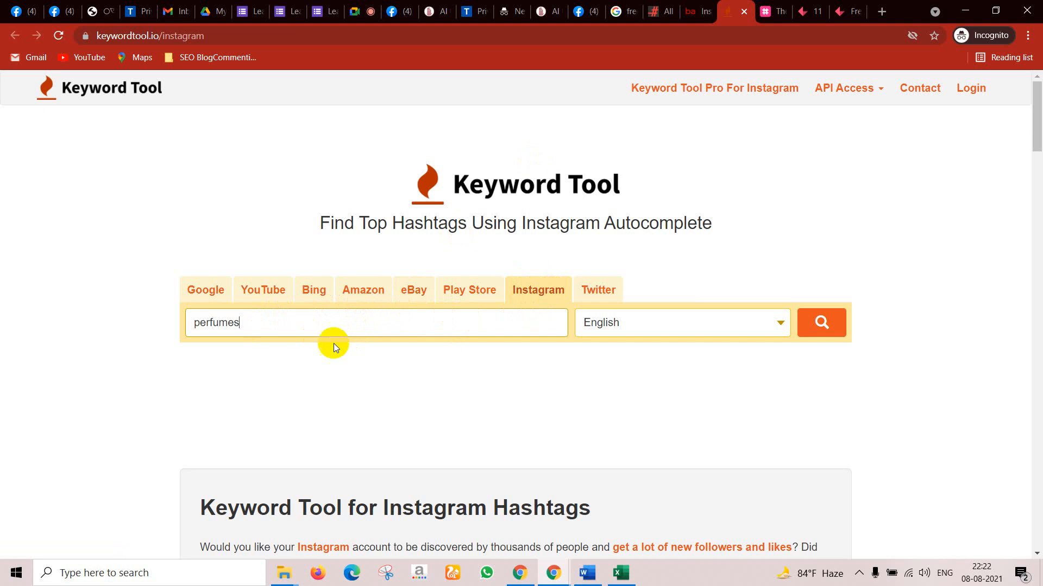
{"action": "left_click", "coordinate": [798, 313]}
{"action": "left_click", "coordinate": [823, 331]}
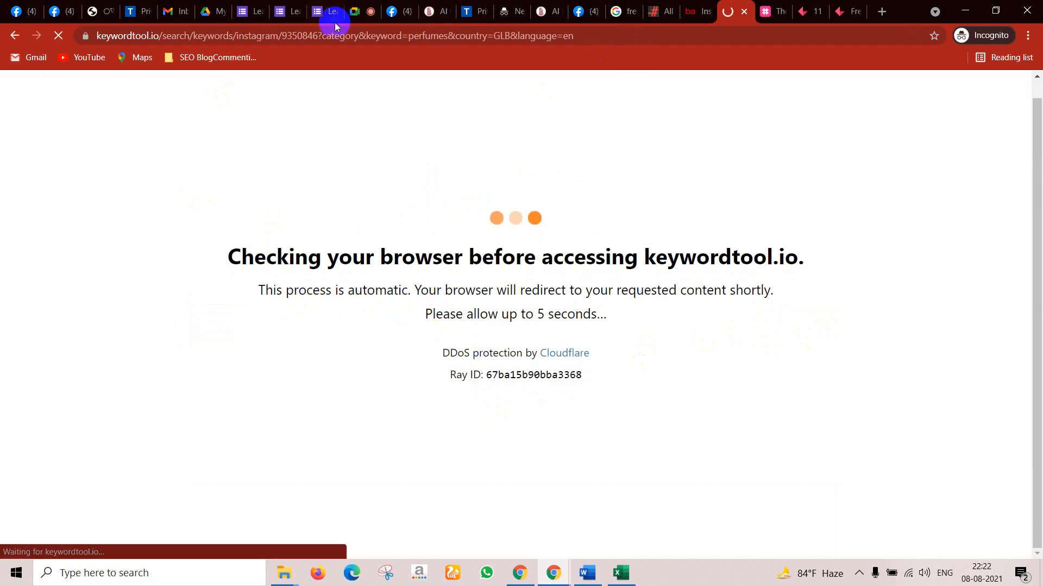
Step: Try generating hashtags on Bigbangram without a keyword, which fails
{"action": "left_click", "coordinate": [693, 7]}
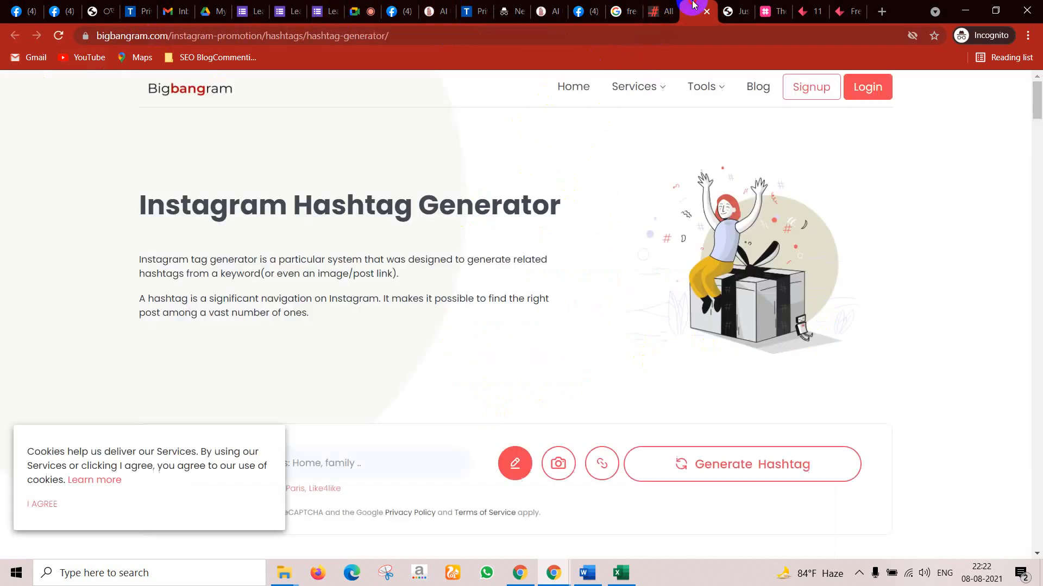
{"action": "scroll", "coordinate": [281, 325], "scroll_direction": "down", "scroll_amount": 4}
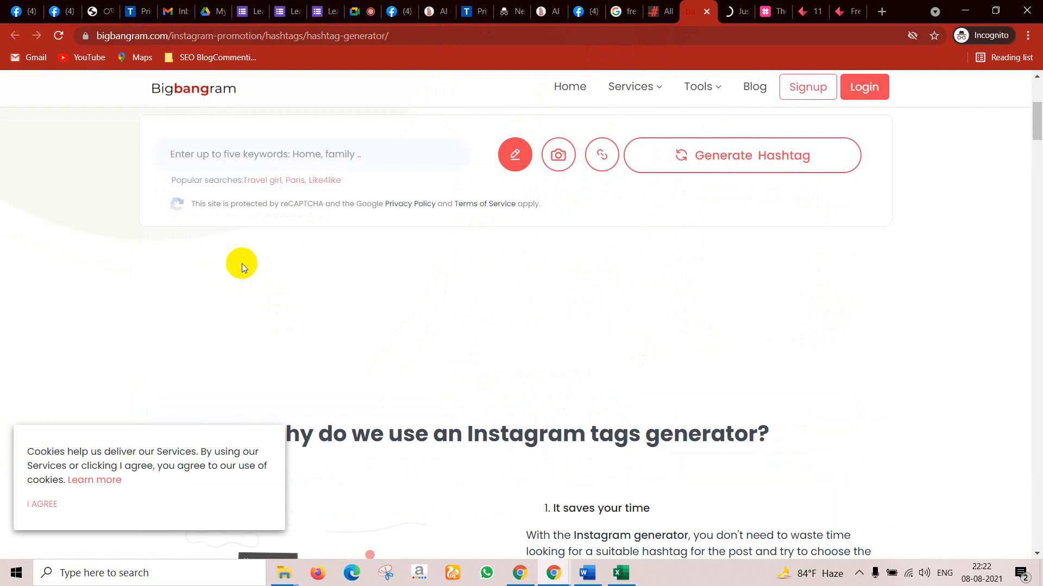
{"action": "scroll", "coordinate": [670, 212], "scroll_direction": "up", "scroll_amount": 1}
{"action": "left_click", "coordinate": [728, 236]}
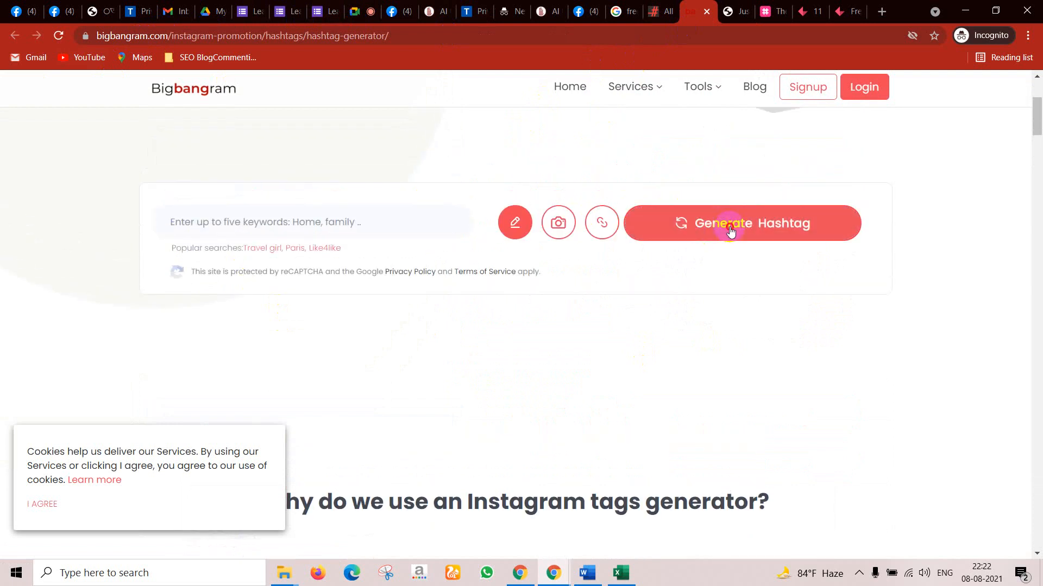
{"action": "left_click", "coordinate": [730, 230]}
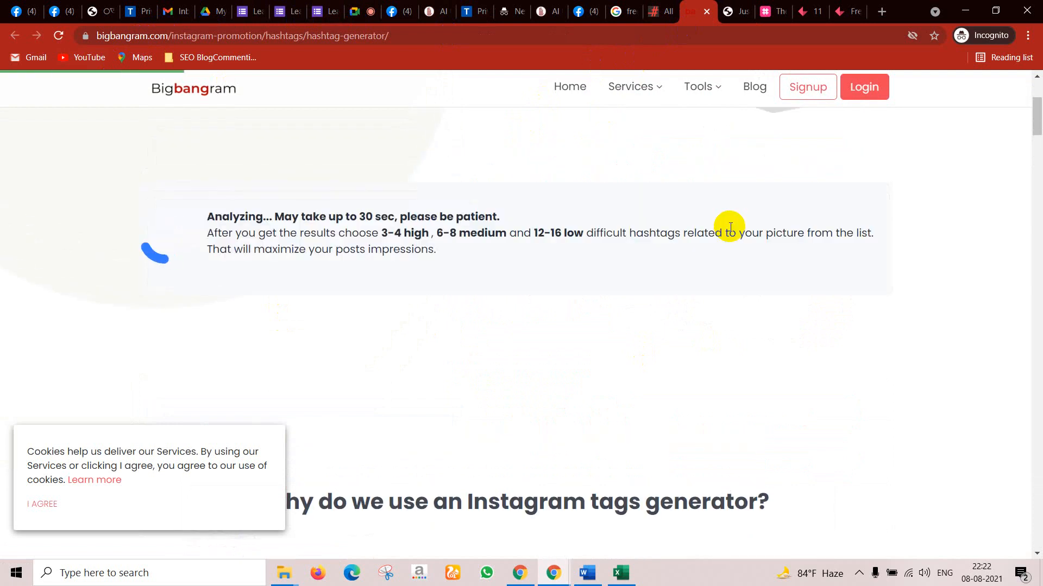
{"action": "scroll", "coordinate": [379, 310], "scroll_direction": "down", "scroll_amount": 2}
{"action": "scroll", "coordinate": [379, 295], "scroll_direction": "down", "scroll_amount": 1}
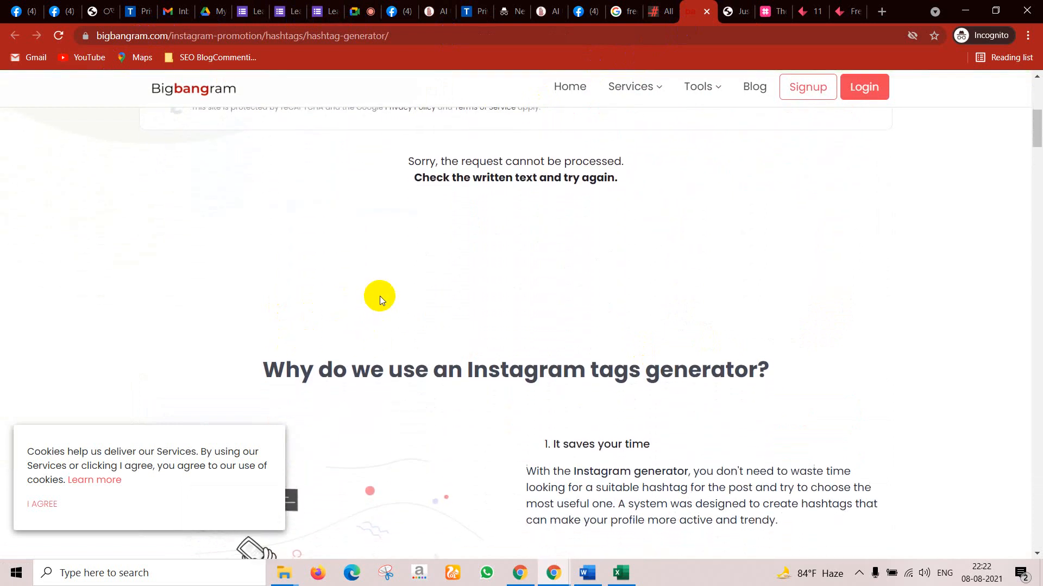
{"action": "scroll", "coordinate": [416, 294], "scroll_direction": "up", "scroll_amount": 6}
{"action": "scroll", "coordinate": [344, 364], "scroll_direction": "down", "scroll_amount": 3}
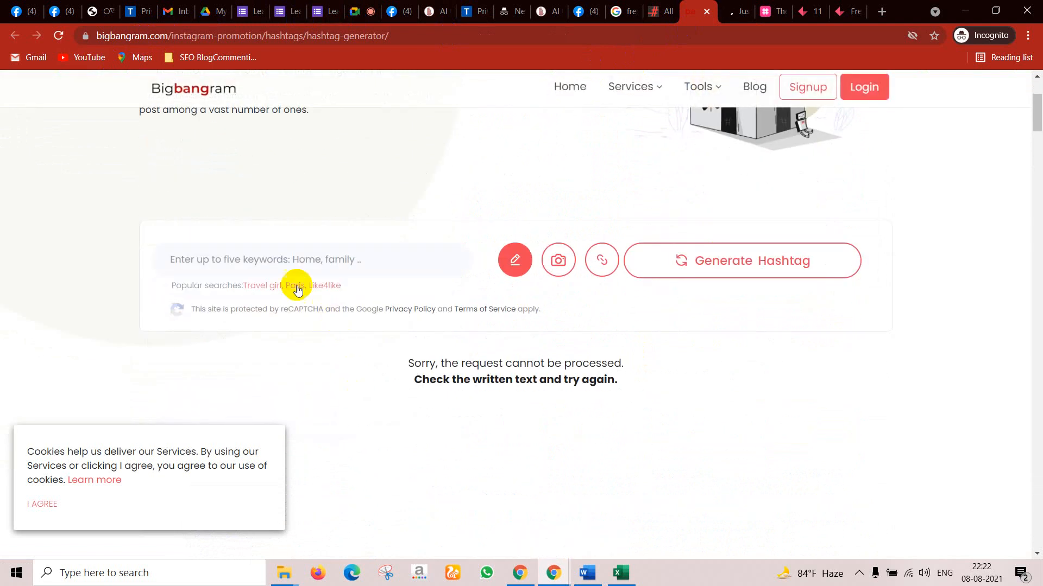
Step: Generate Bigbangram hashtags for 'perfume', then check the All Hashtag and Keyword Tool pages
{"action": "left_click", "coordinate": [297, 256]}
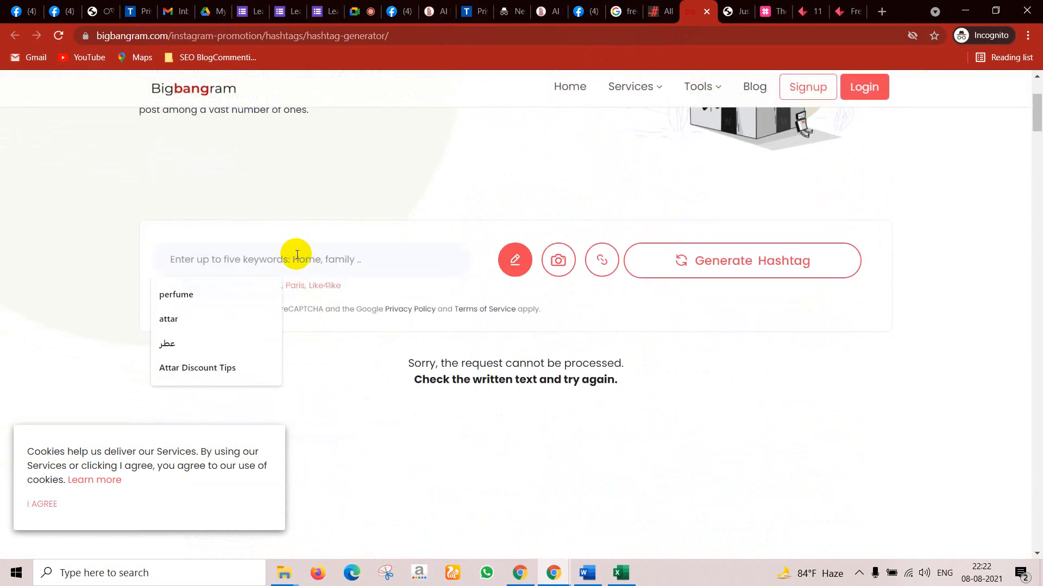
{"action": "left_click", "coordinate": [180, 295]}
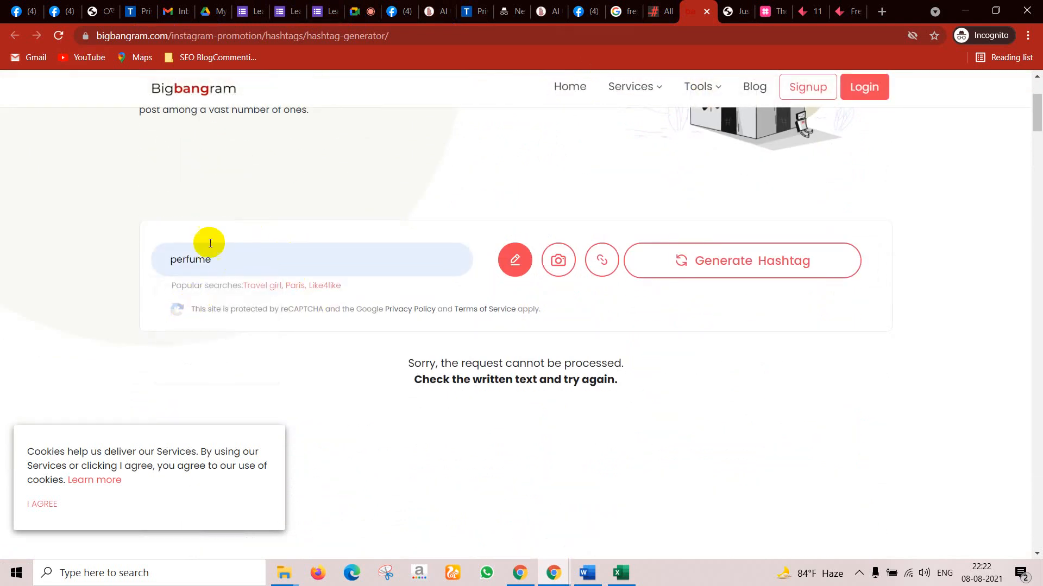
{"action": "left_click", "coordinate": [792, 267]}
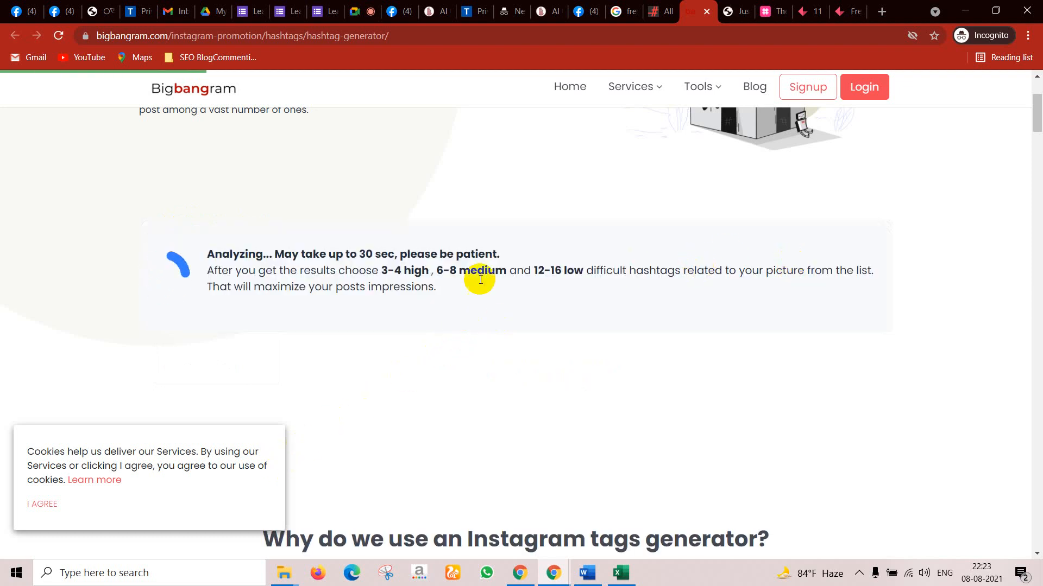
{"action": "mouse_move", "coordinate": [702, 86]}
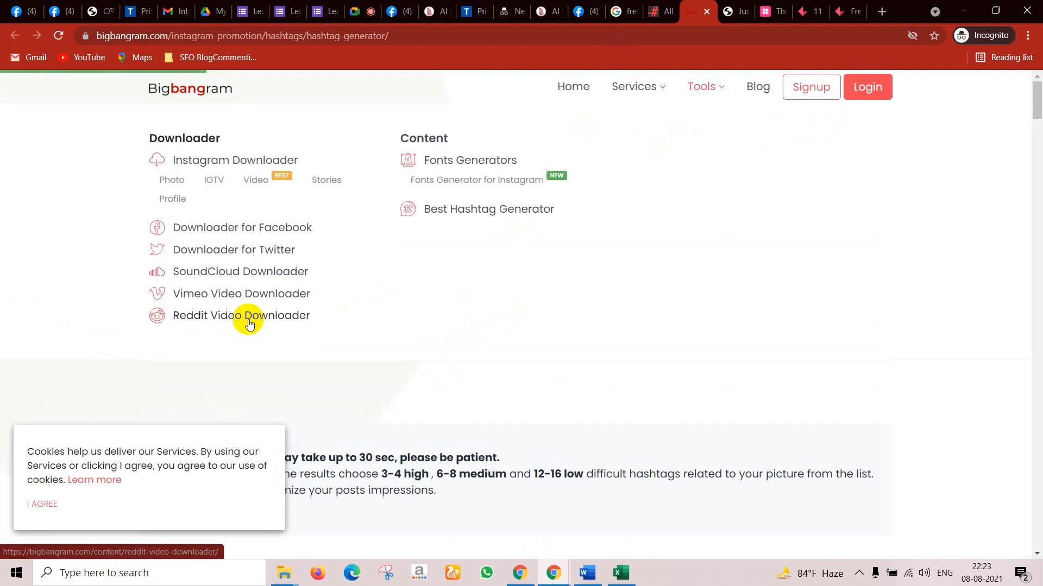
{"action": "scroll", "coordinate": [349, 288], "scroll_direction": "down", "scroll_amount": 8}
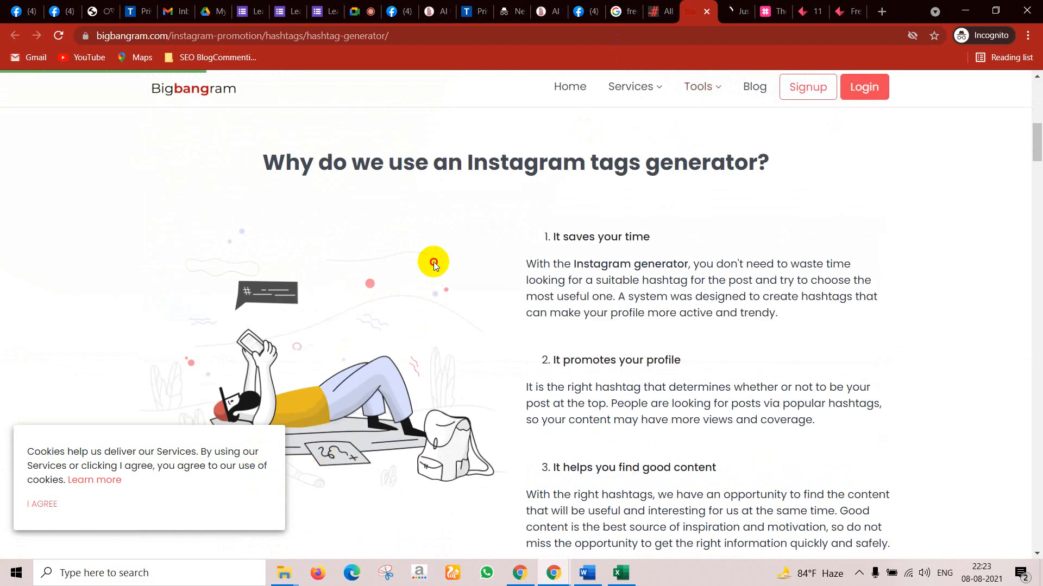
{"action": "scroll", "coordinate": [497, 254], "scroll_direction": "up", "scroll_amount": 9}
{"action": "scroll", "coordinate": [512, 263], "scroll_direction": "down", "scroll_amount": 6}
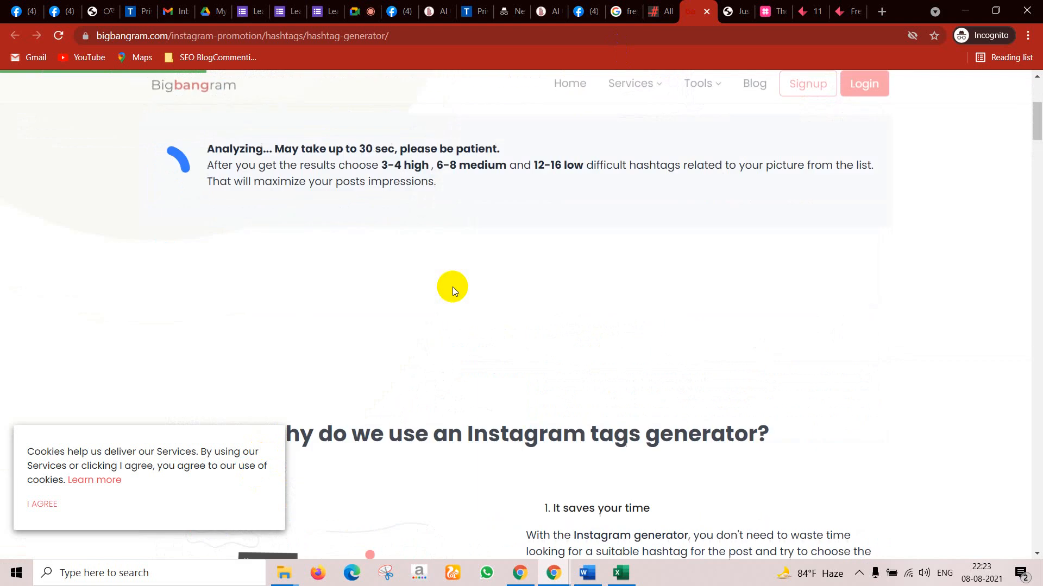
{"action": "left_click", "coordinate": [648, 10]}
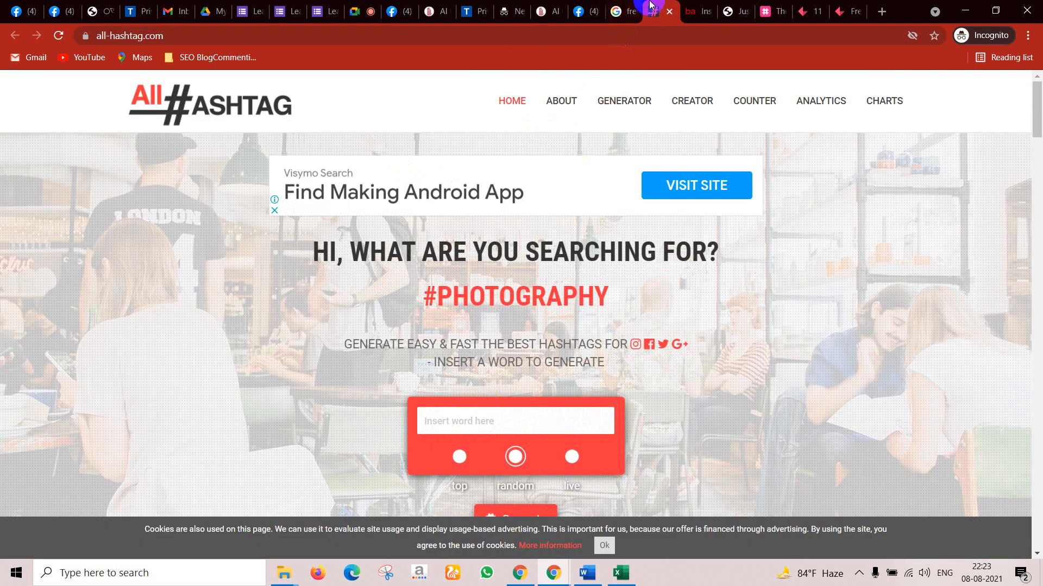
{"action": "left_click", "coordinate": [701, 5]}
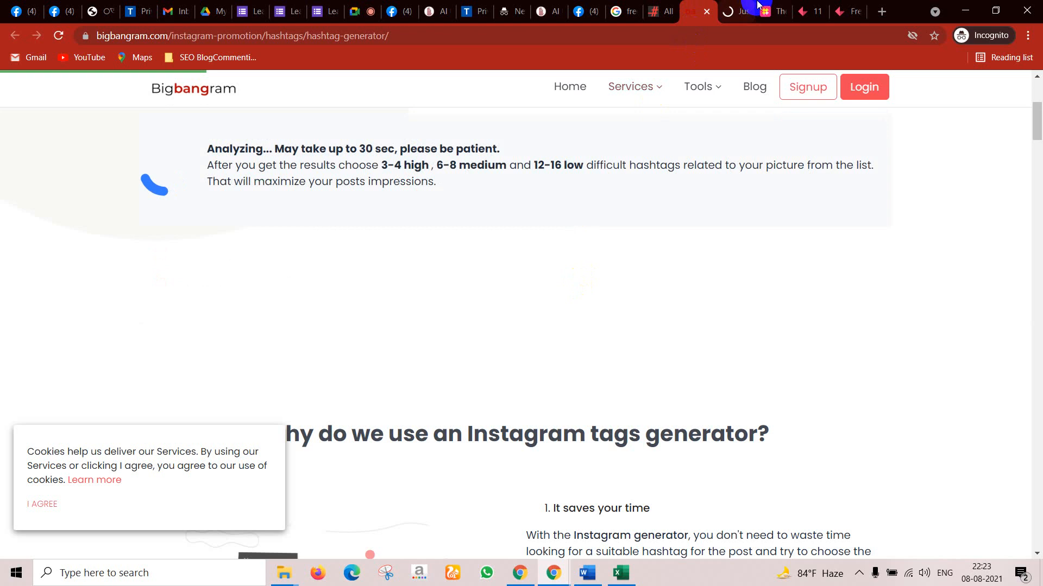
{"action": "left_click", "coordinate": [741, 5]}
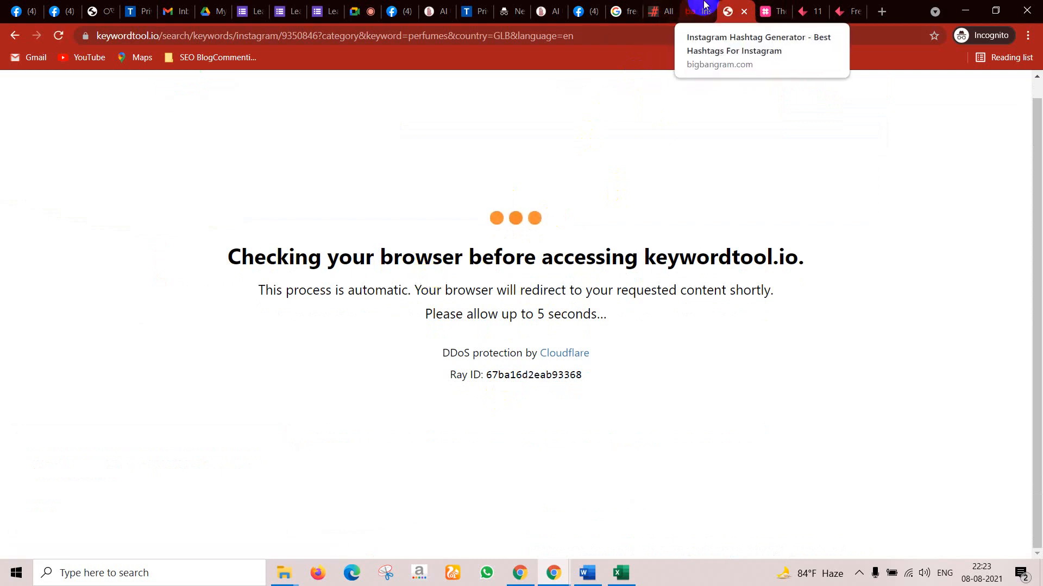
Step: Review Bigbangram's perfume hashtags, topped by #perfume at 17.08 m posts, and copy the page URL
{"action": "left_click", "coordinate": [700, 9]}
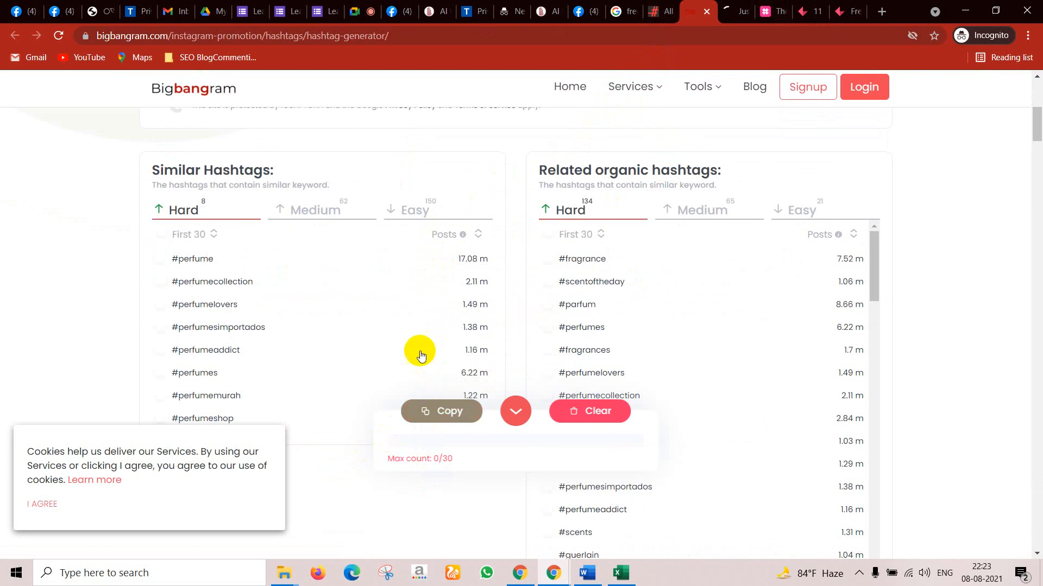
{"action": "scroll", "coordinate": [416, 342], "scroll_direction": "up", "scroll_amount": 1}
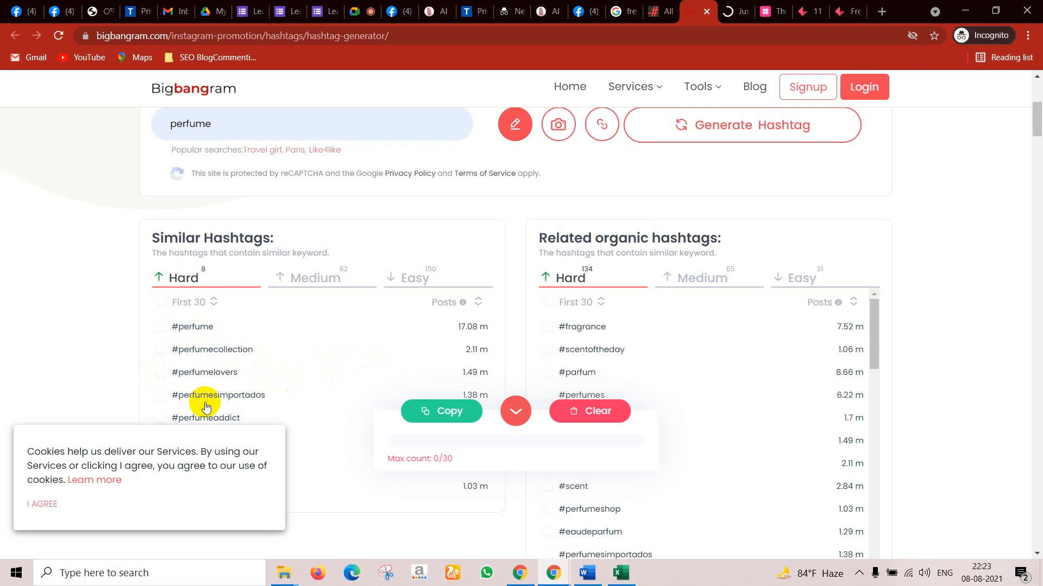
{"action": "scroll", "coordinate": [287, 401], "scroll_direction": "down", "scroll_amount": 2}
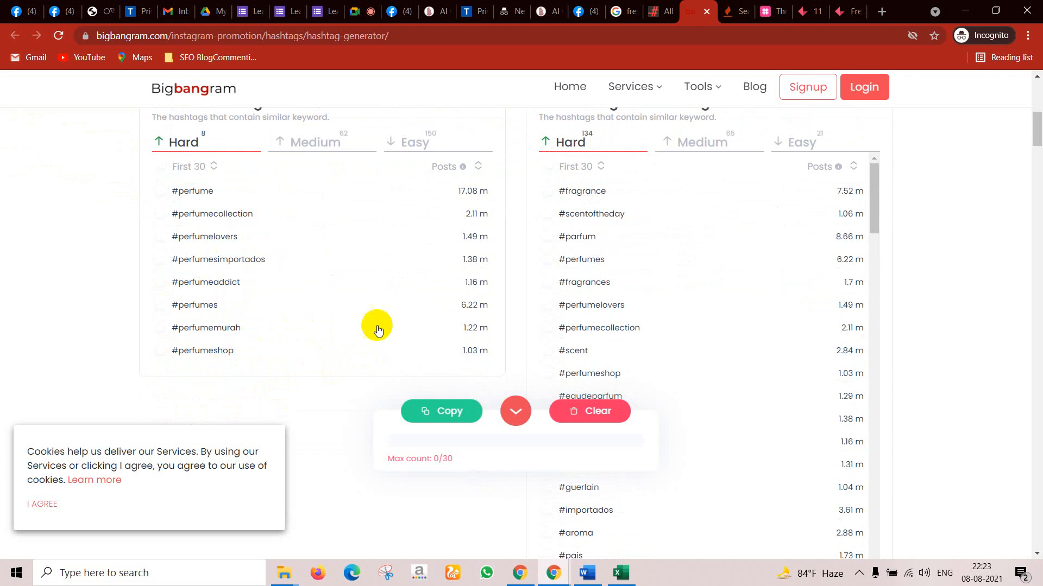
{"action": "scroll", "coordinate": [374, 328], "scroll_direction": "up", "scroll_amount": 1}
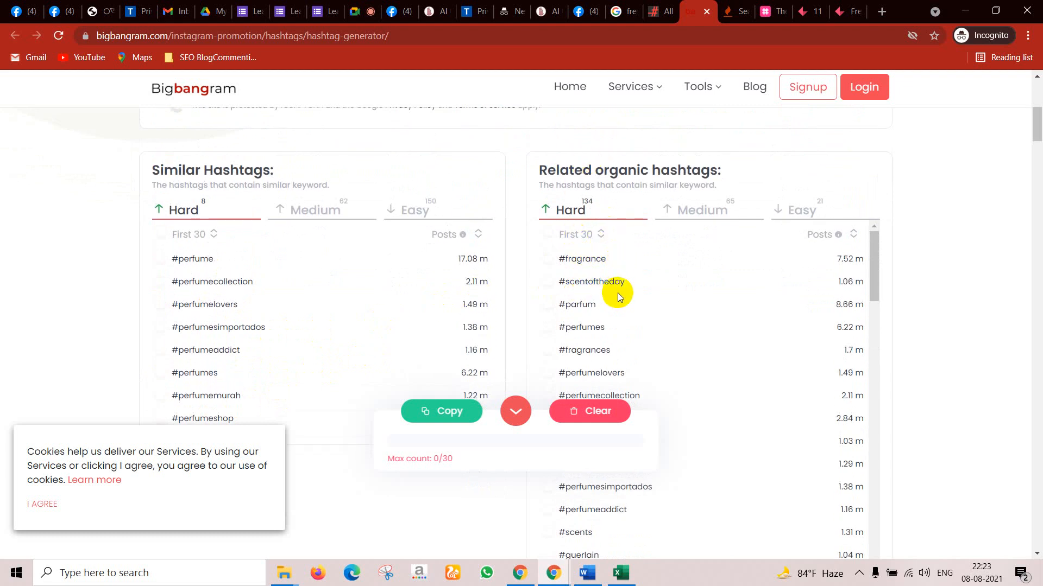
{"action": "scroll", "coordinate": [617, 292], "scroll_direction": "down", "scroll_amount": 1}
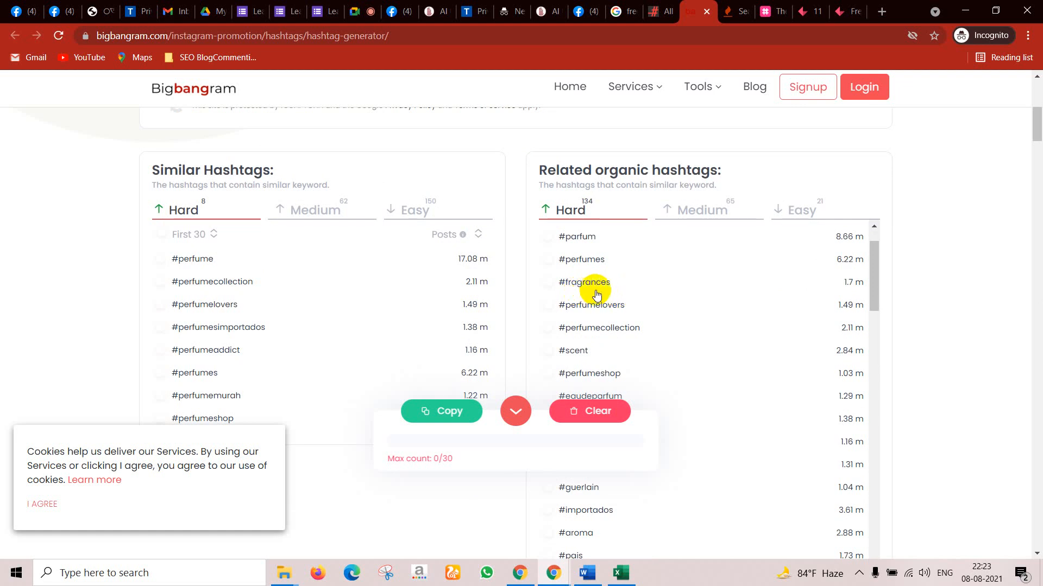
{"action": "scroll", "coordinate": [597, 369], "scroll_direction": "down", "scroll_amount": 1}
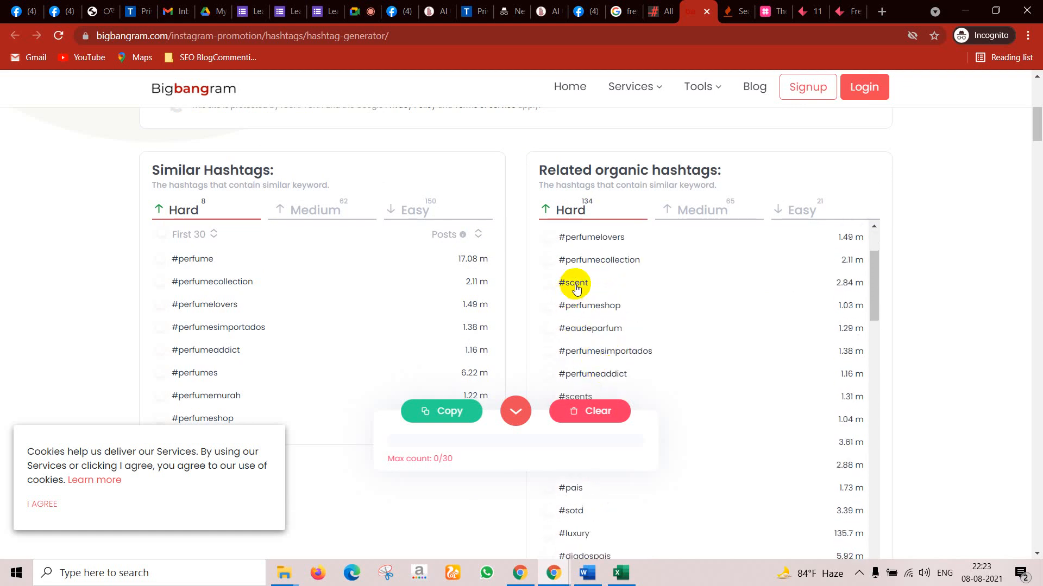
{"action": "scroll", "coordinate": [646, 326], "scroll_direction": "down", "scroll_amount": 5}
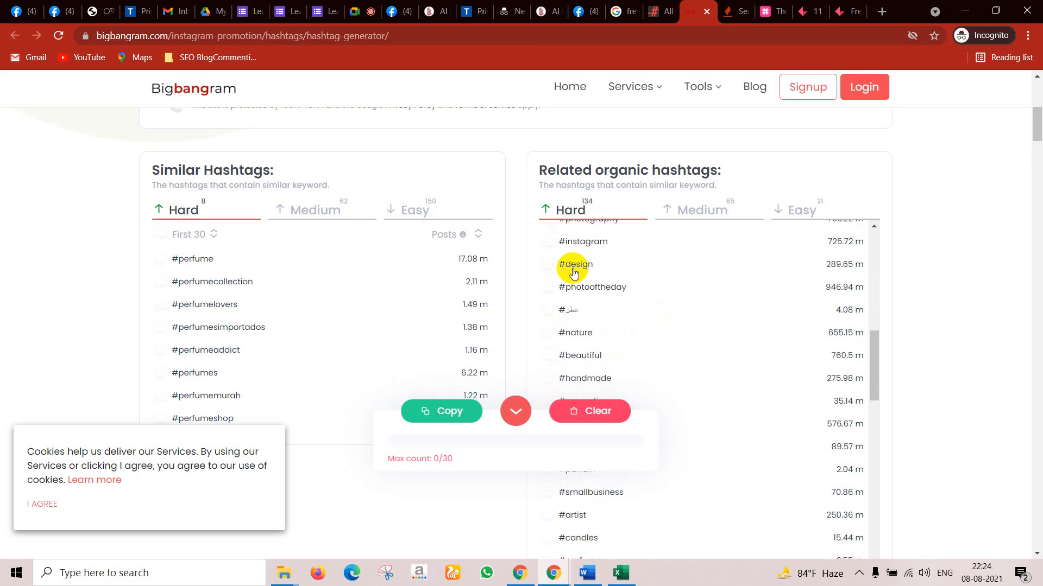
{"action": "scroll", "coordinate": [593, 303], "scroll_direction": "up", "scroll_amount": 10}
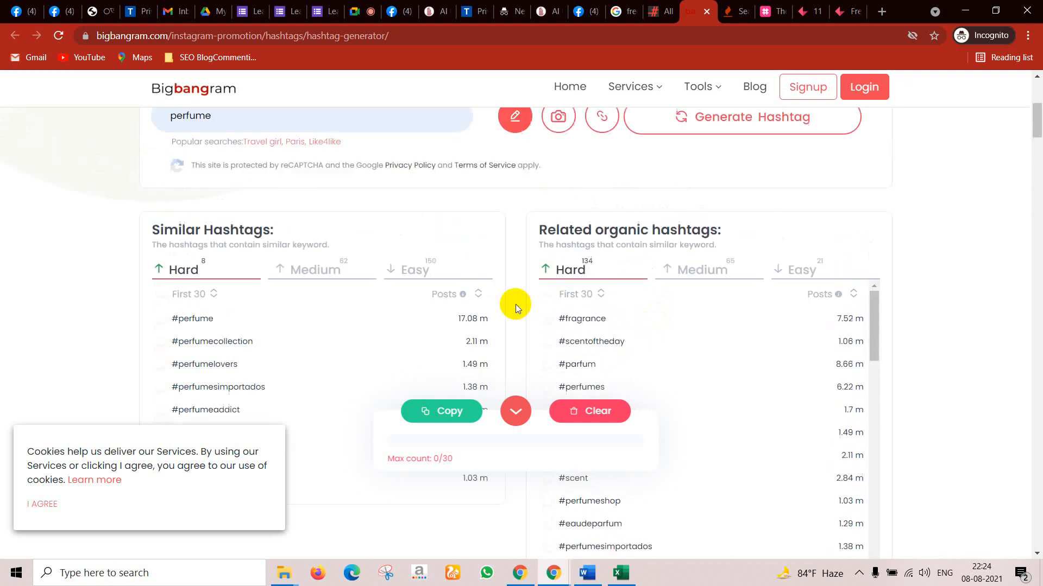
{"action": "scroll", "coordinate": [488, 202], "scroll_direction": "up", "scroll_amount": 4}
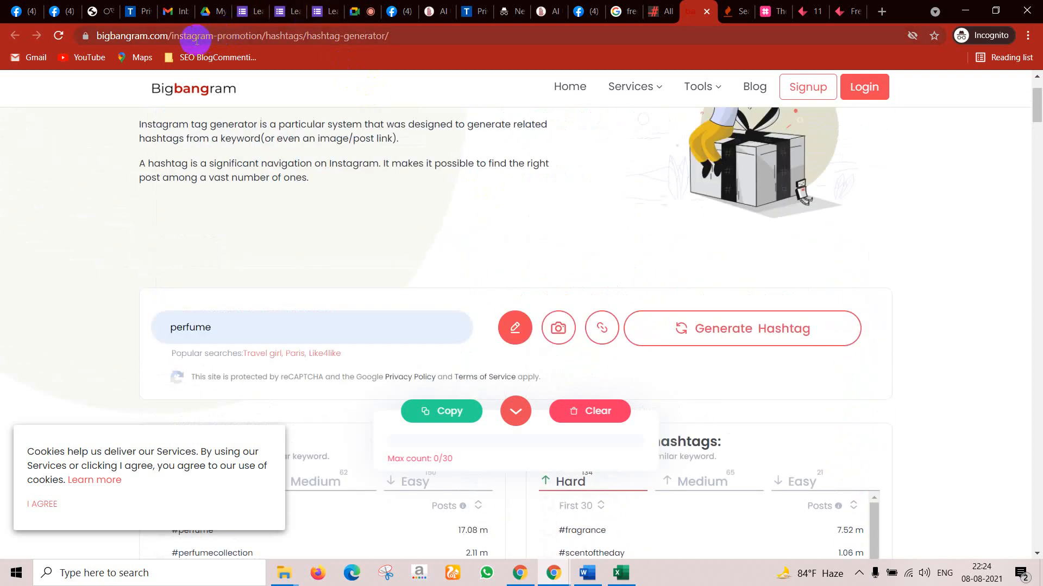
{"action": "left_click", "coordinate": [237, 38]}
{"action": "key", "text": "ctrl+c"}
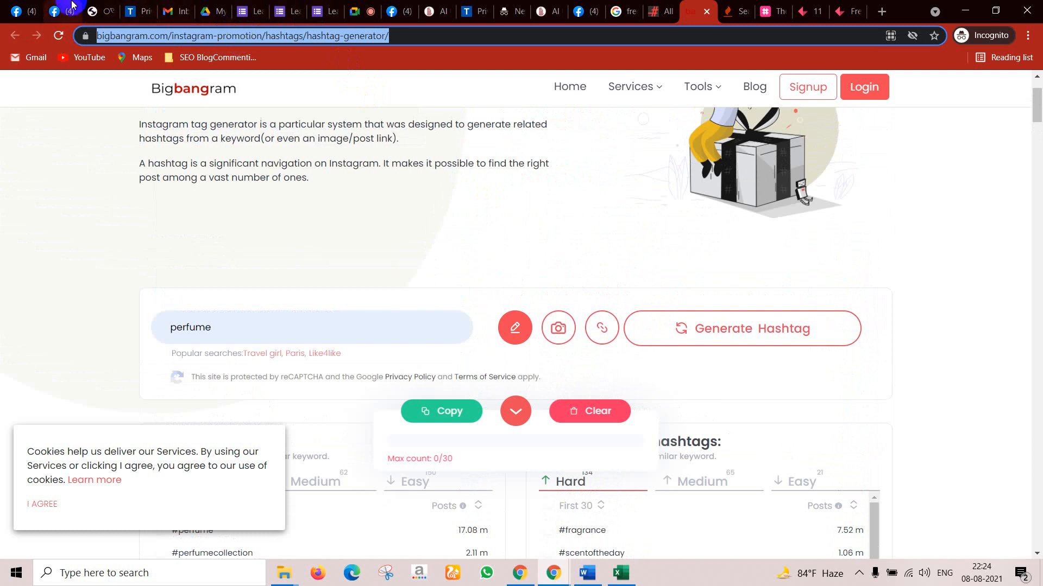
{"action": "left_click", "coordinate": [60, 12]}
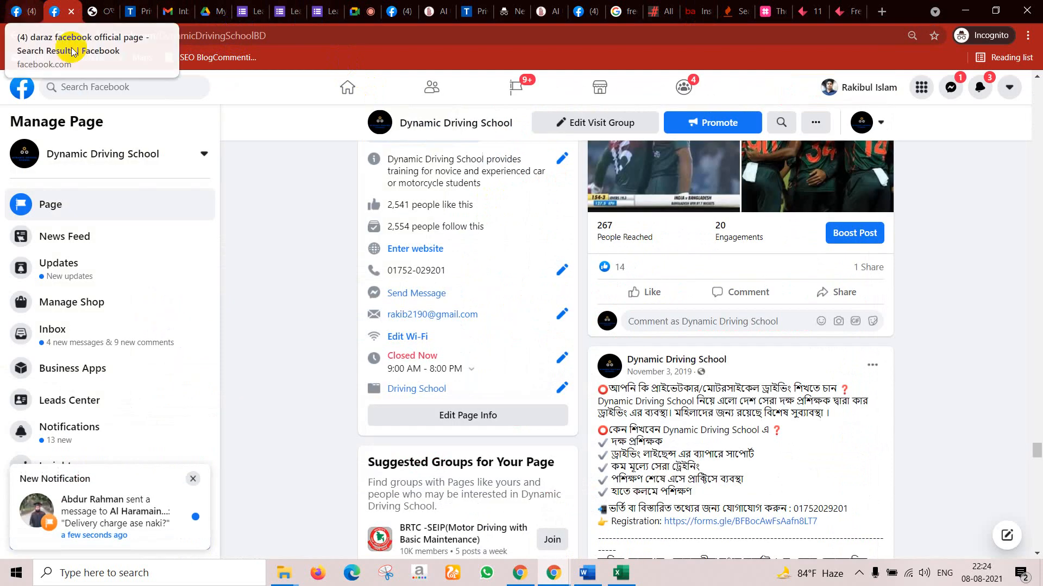
Step: Search Facebook for 'dy' and open the DynamicIT-2021 group
{"action": "left_click", "coordinate": [16, 5]}
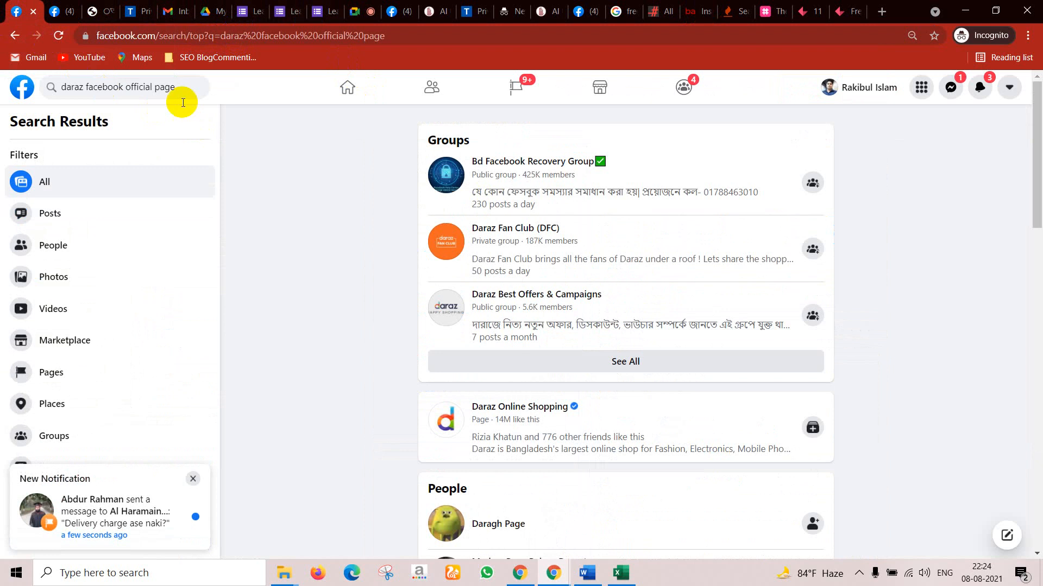
{"action": "left_click", "coordinate": [156, 84]}
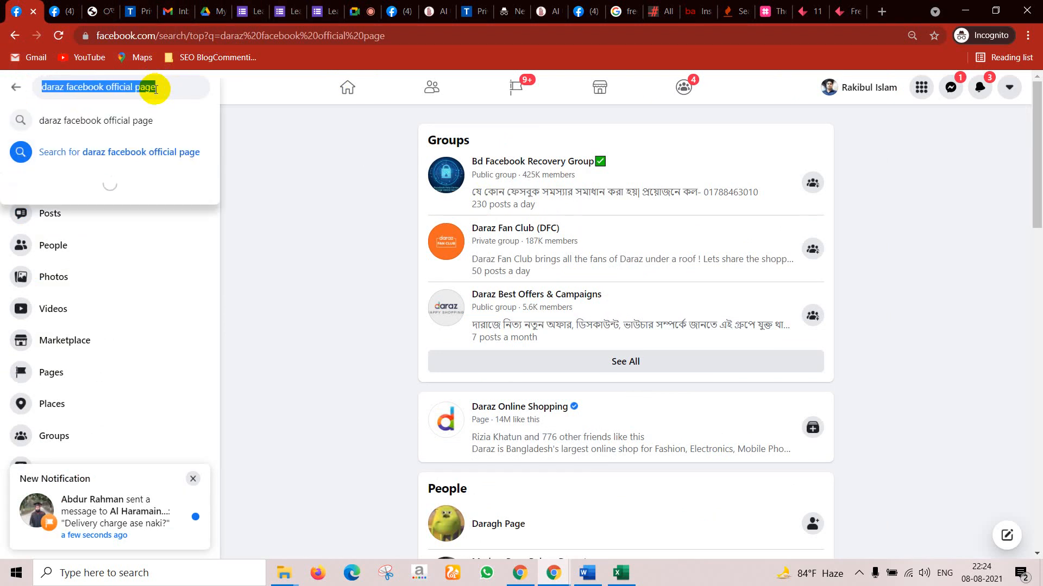
{"action": "type", "text": "dy"}
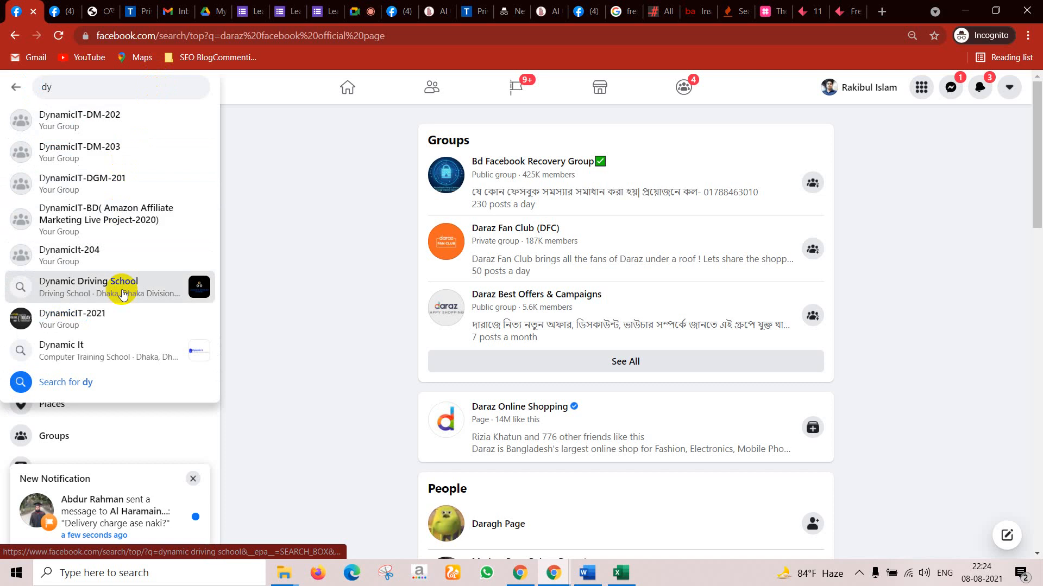
{"action": "left_click", "coordinate": [120, 328]}
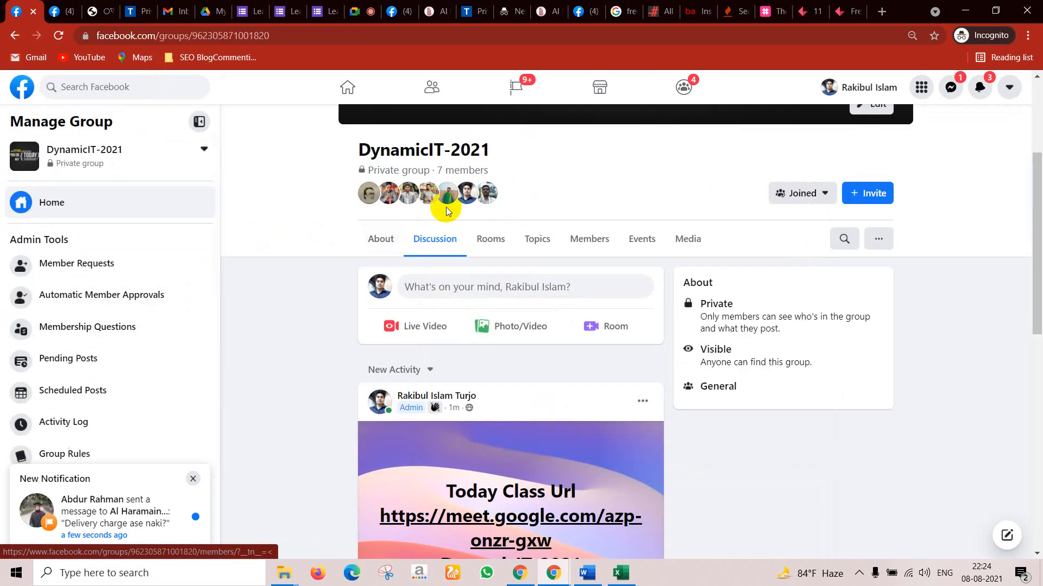
Step: Post the Bigbangram link, retry with just the bare domain, then discard the rejected draft
{"action": "left_click", "coordinate": [473, 276]}
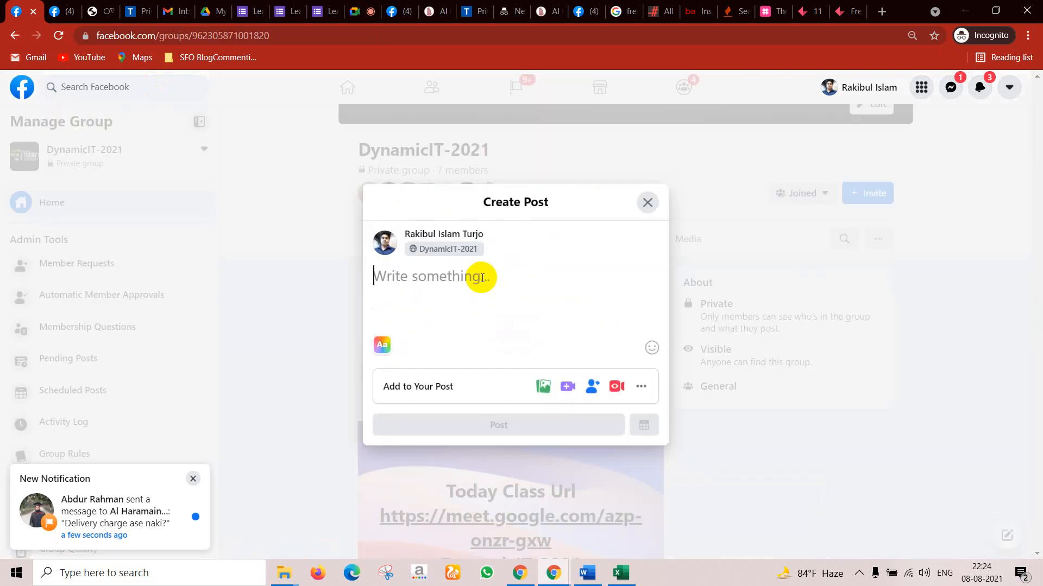
{"action": "key", "text": "ctrl+v"}
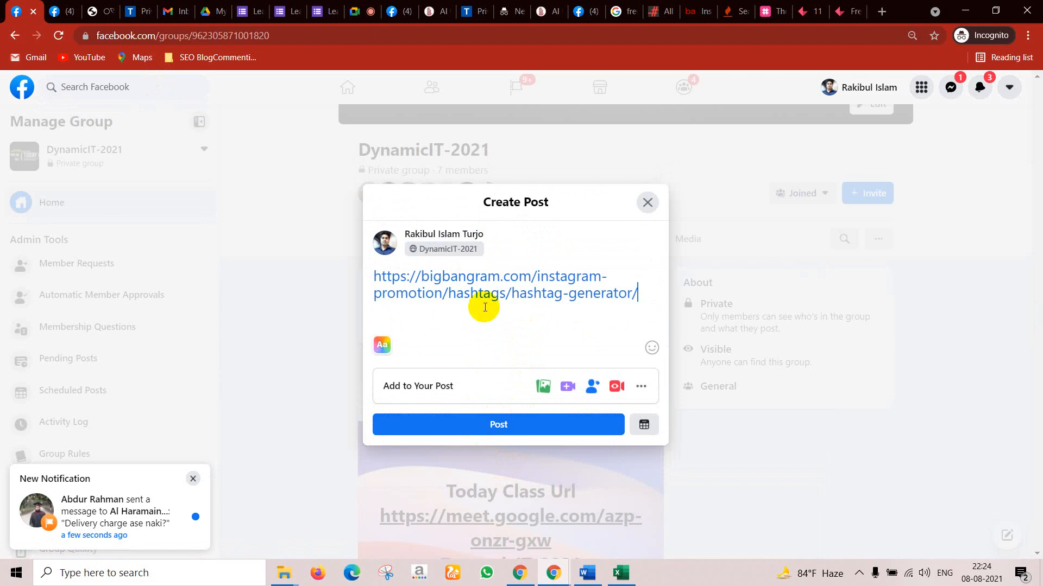
{"action": "left_click", "coordinate": [507, 435]}
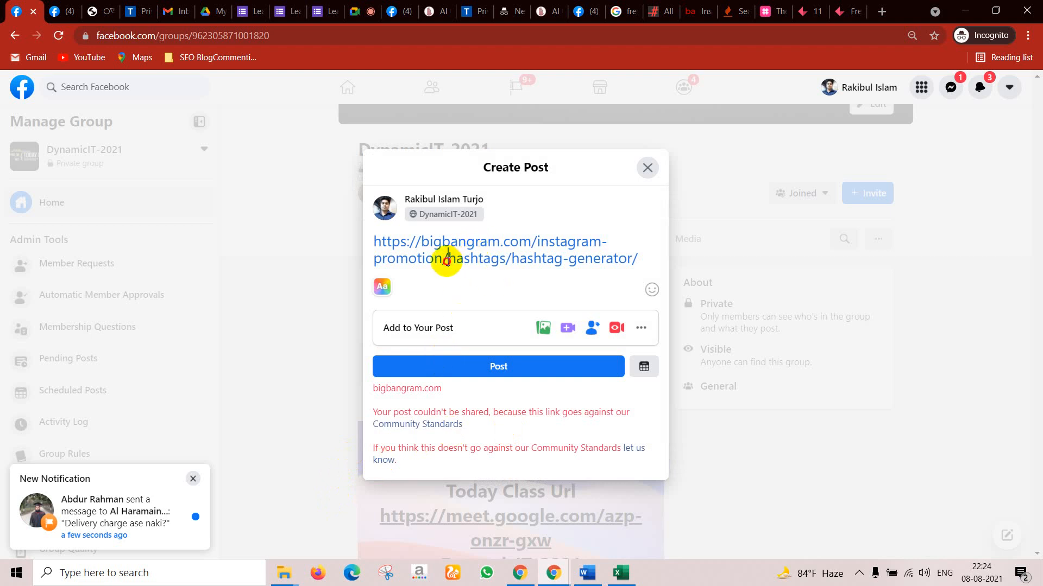
{"action": "left_click_drag", "start_coordinate": [447, 259], "coordinate": [654, 267]}
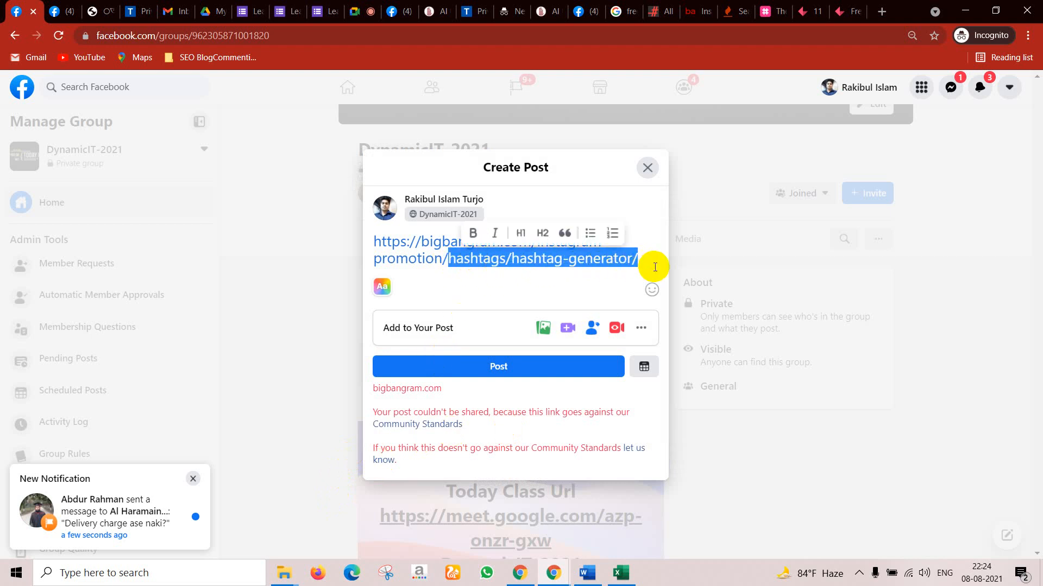
{"action": "key", "text": "BackSpace"}
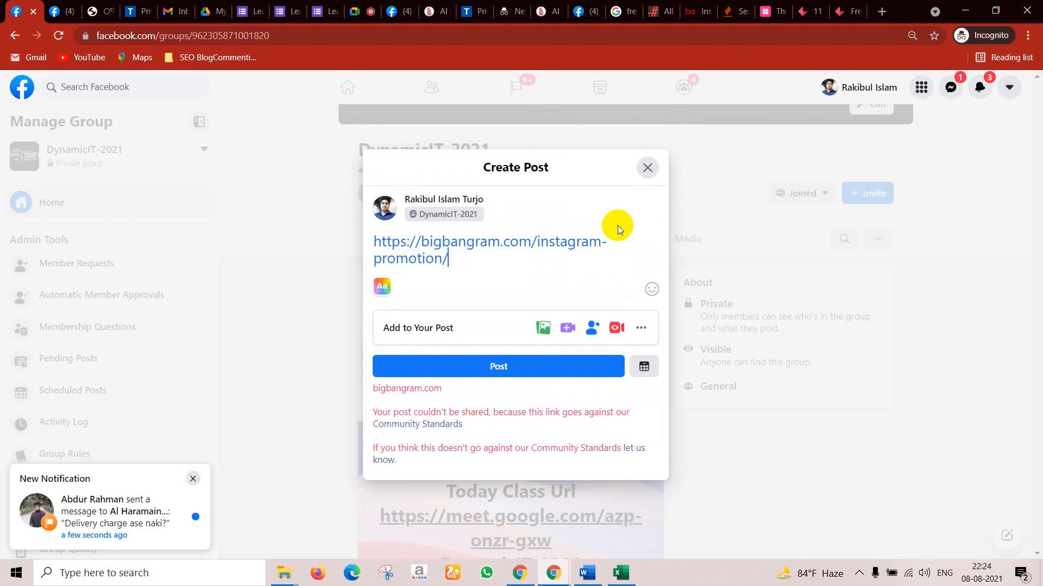
{"action": "left_click_drag", "start_coordinate": [536, 242], "coordinate": [594, 255]}
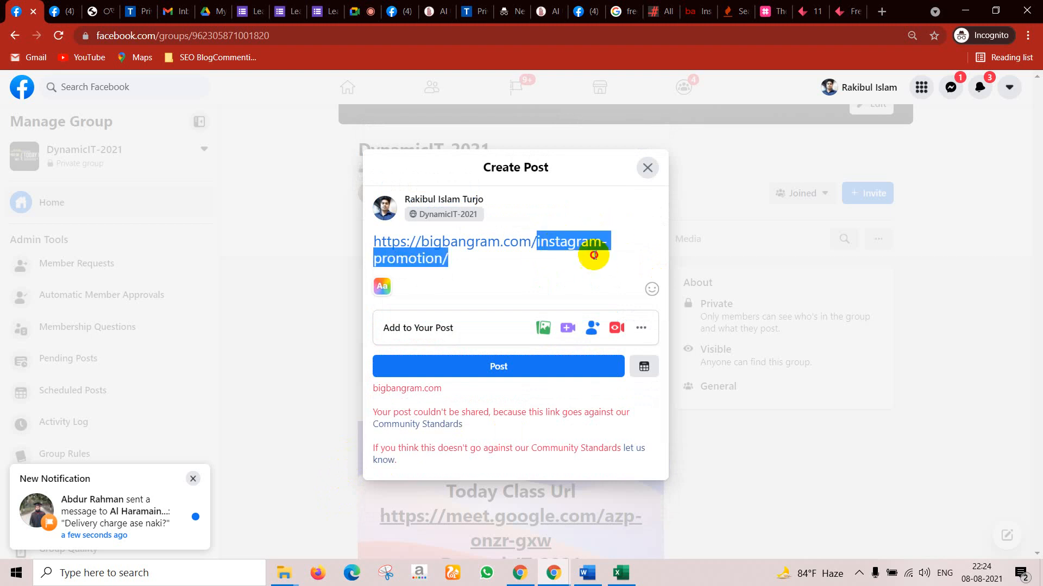
{"action": "key", "text": "BackSpace"}
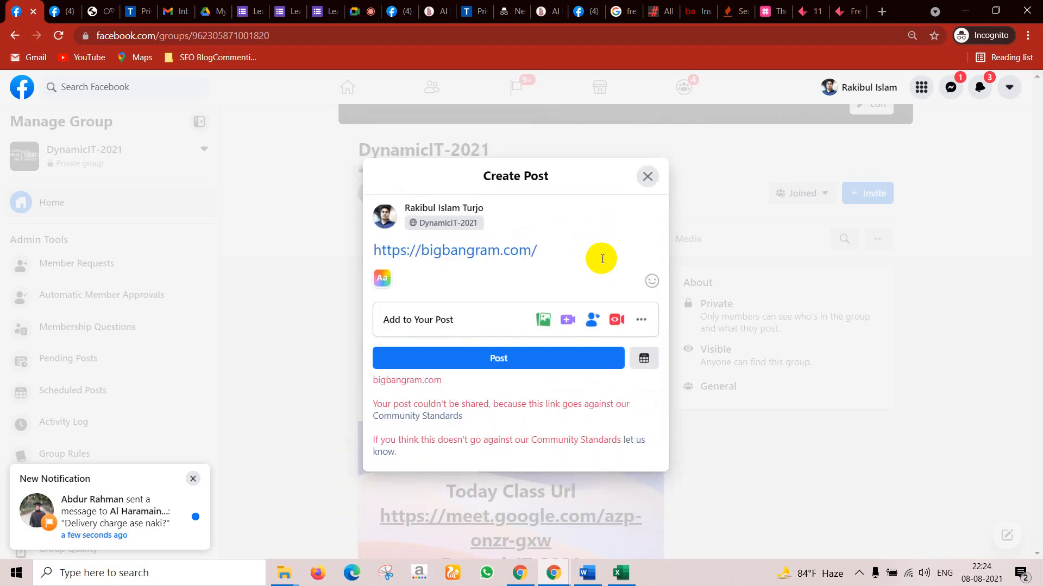
{"action": "left_click", "coordinate": [583, 353]}
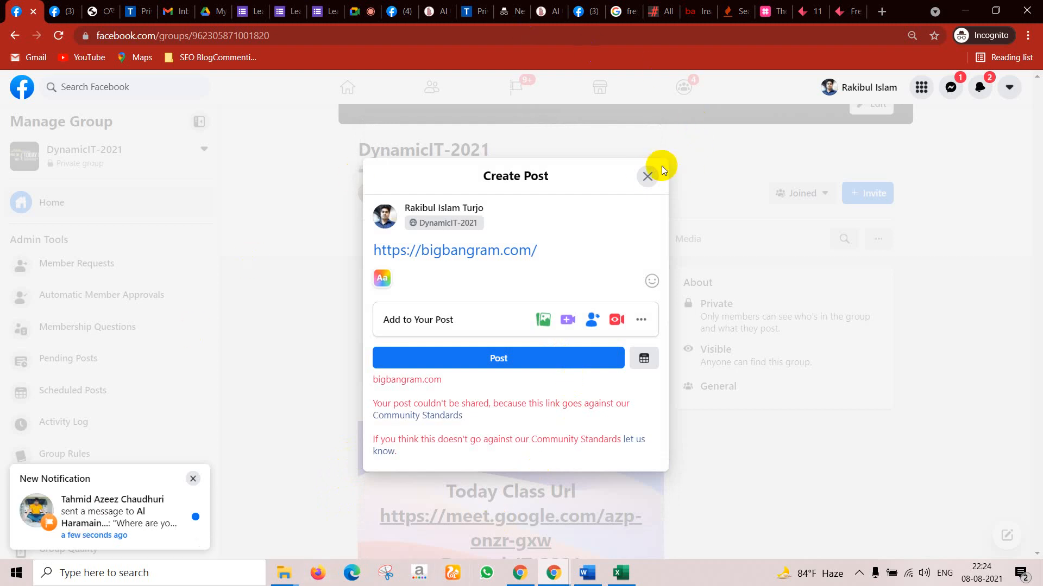
{"action": "left_click", "coordinate": [648, 174]}
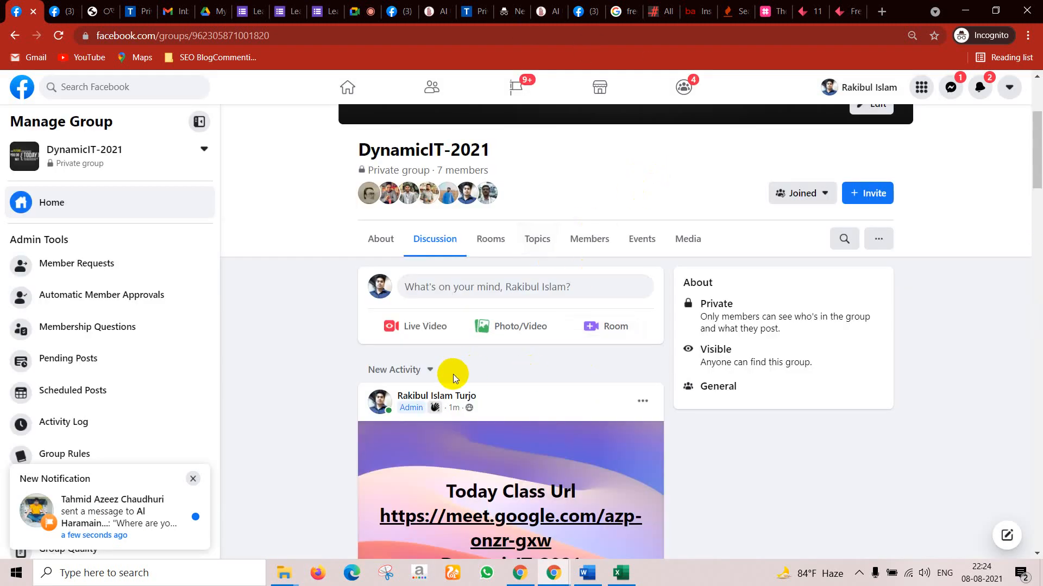
Step: Close the hashtag.expert, Influencer Marketing Hub, Keyword Tool, Bigbangram, all-hashtag and Google search tabs
{"action": "left_click", "coordinate": [767, 11]}
{"action": "left_click", "coordinate": [782, 12]}
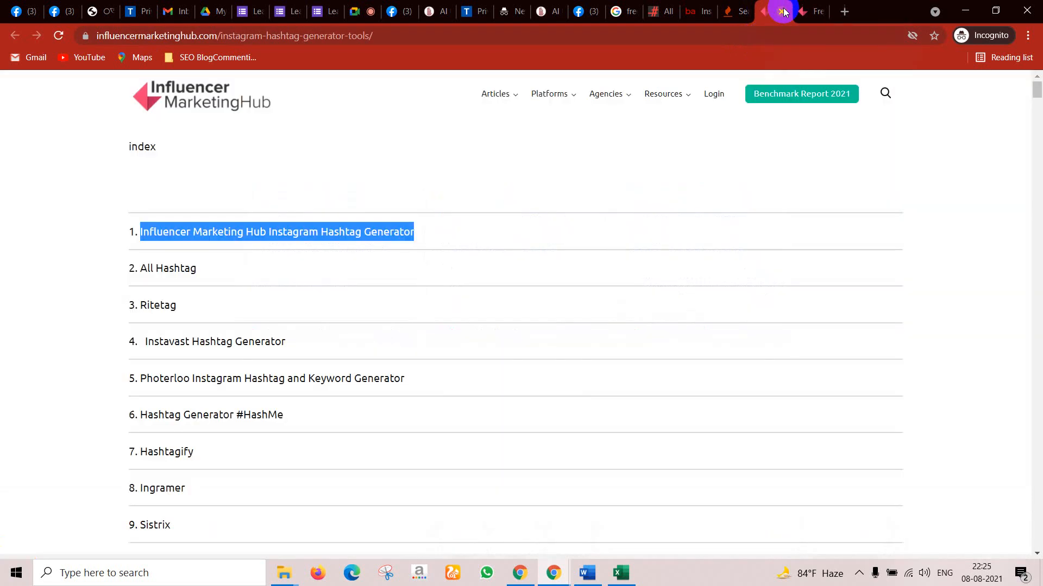
{"action": "left_click", "coordinate": [784, 11]}
{"action": "left_click", "coordinate": [783, 11]}
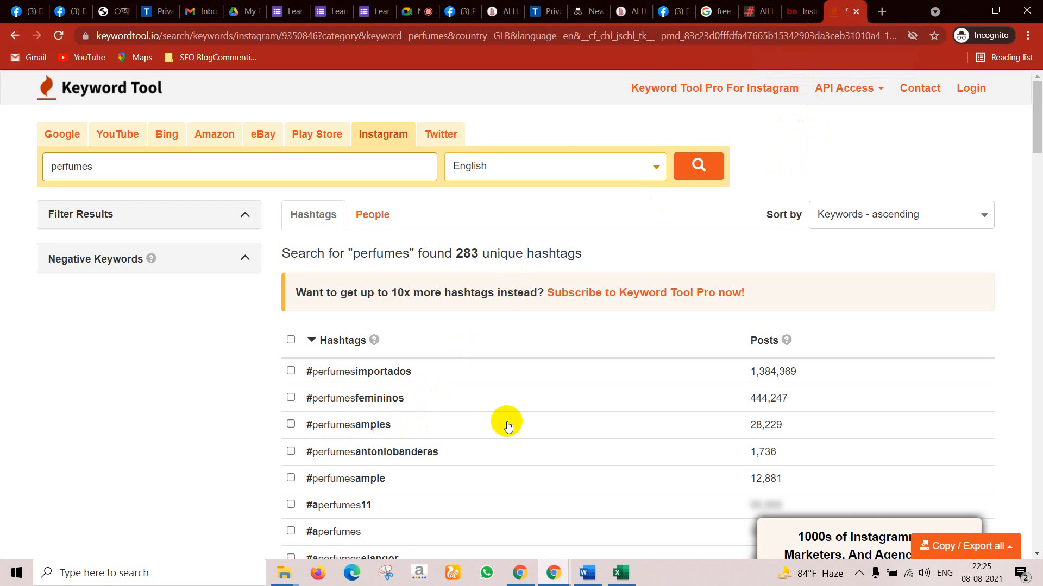
{"action": "scroll", "coordinate": [507, 429], "scroll_direction": "down", "scroll_amount": 3}
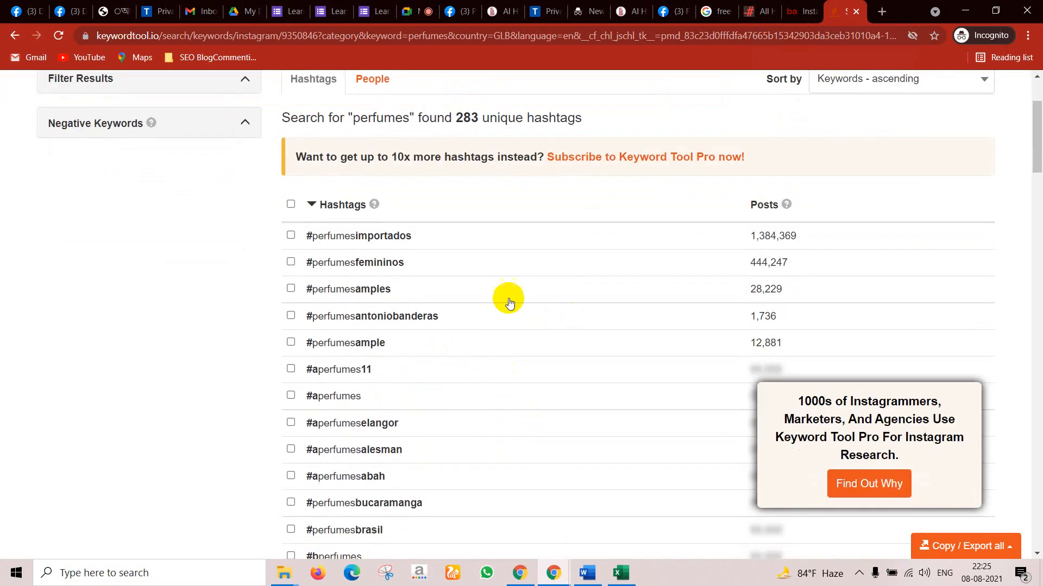
{"action": "left_click", "coordinate": [855, 12]}
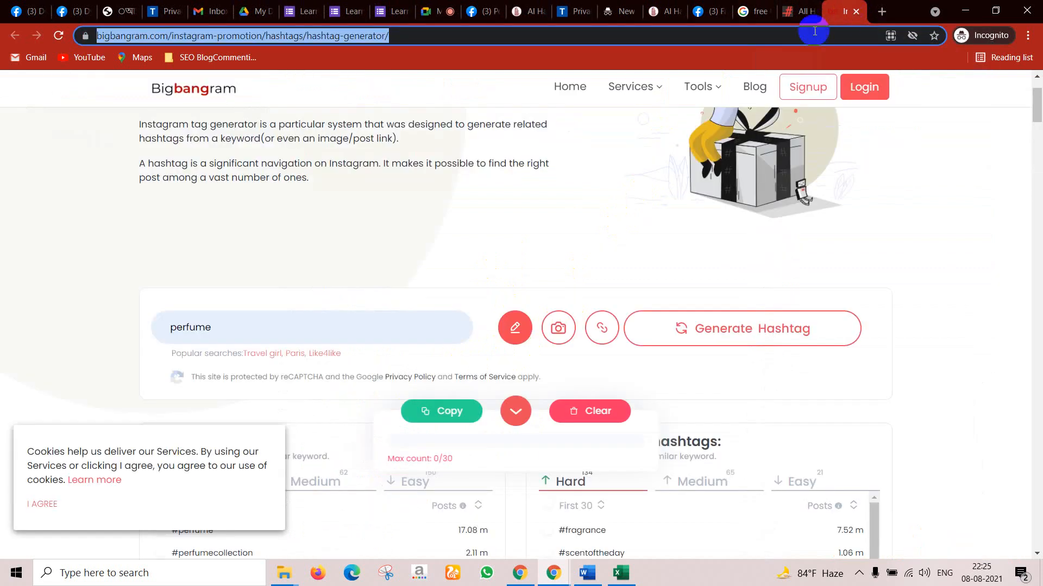
{"action": "mouse_move", "coordinate": [701, 87]}
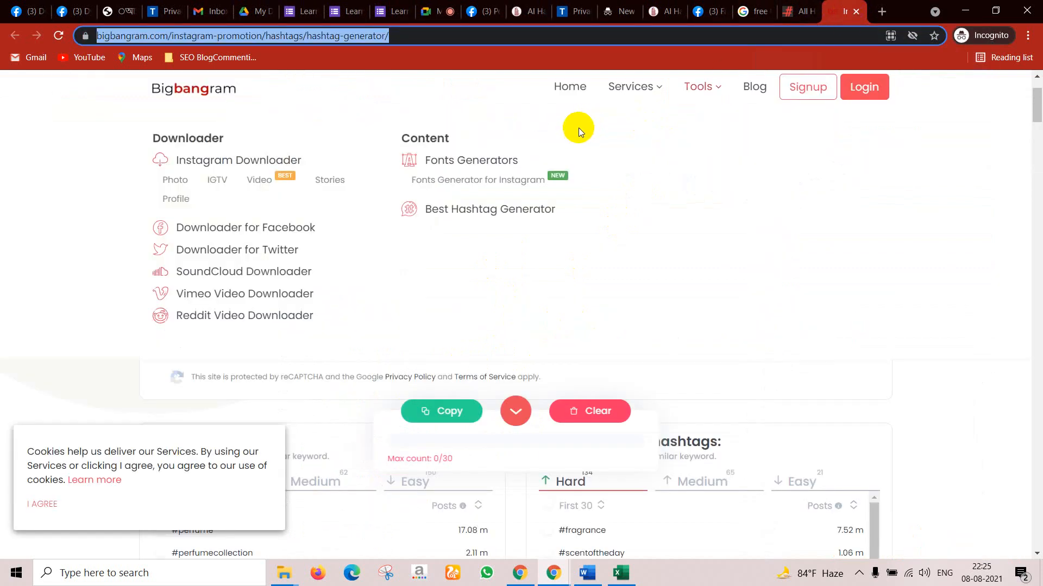
{"action": "left_click", "coordinate": [856, 12]}
{"action": "left_click", "coordinate": [855, 12]}
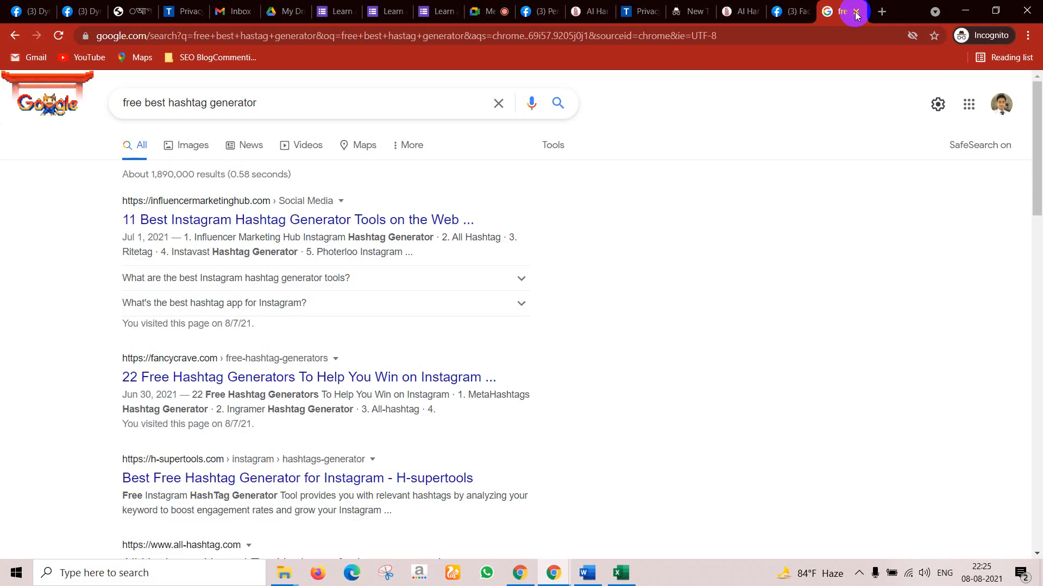
{"action": "left_click", "coordinate": [856, 12]}
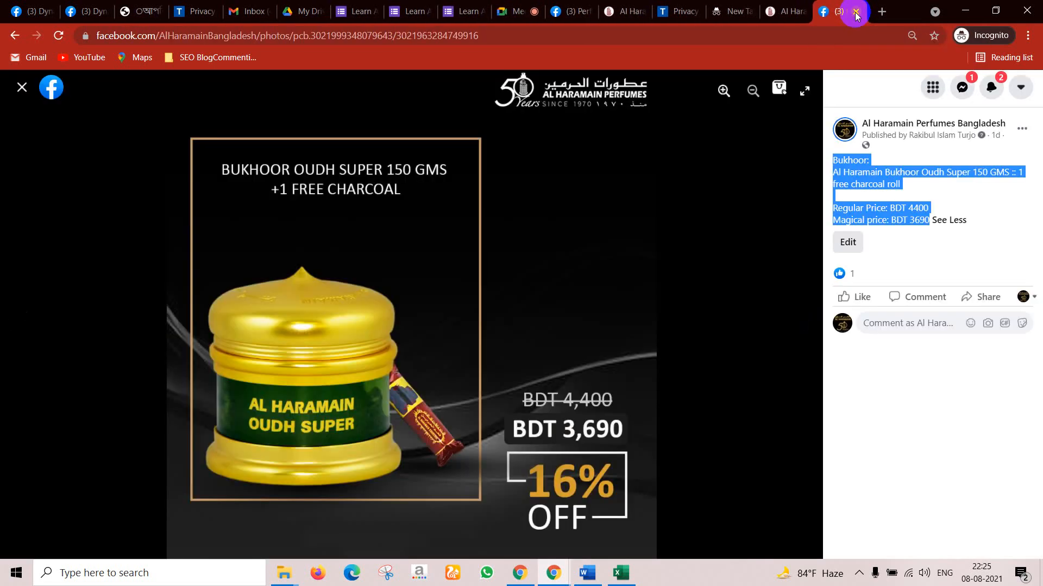
{"action": "left_click", "coordinate": [19, 84]}
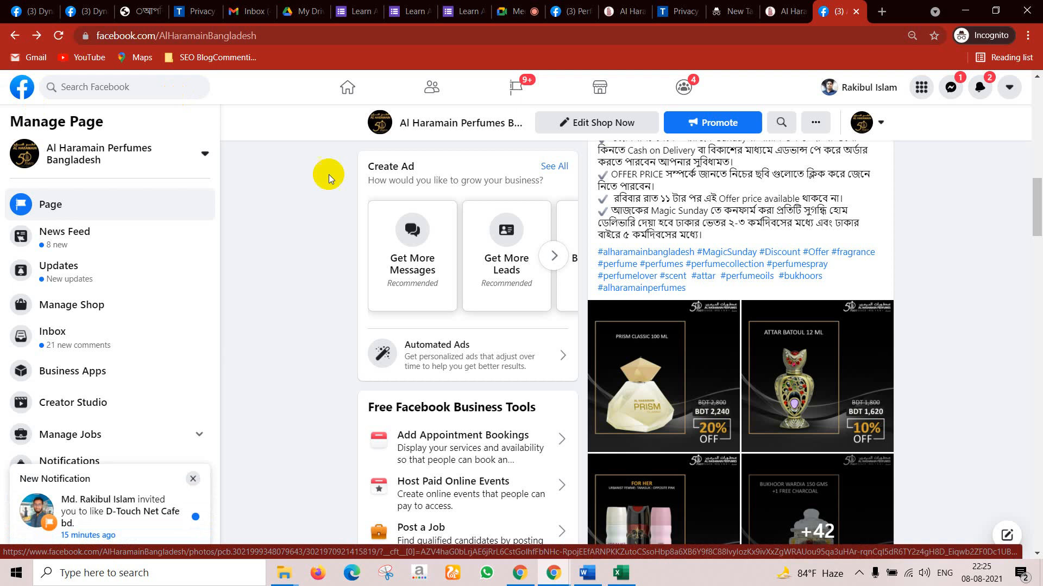
{"action": "scroll", "coordinate": [697, 269], "scroll_direction": "up", "scroll_amount": 6}
{"action": "scroll", "coordinate": [697, 277], "scroll_direction": "up", "scroll_amount": 5}
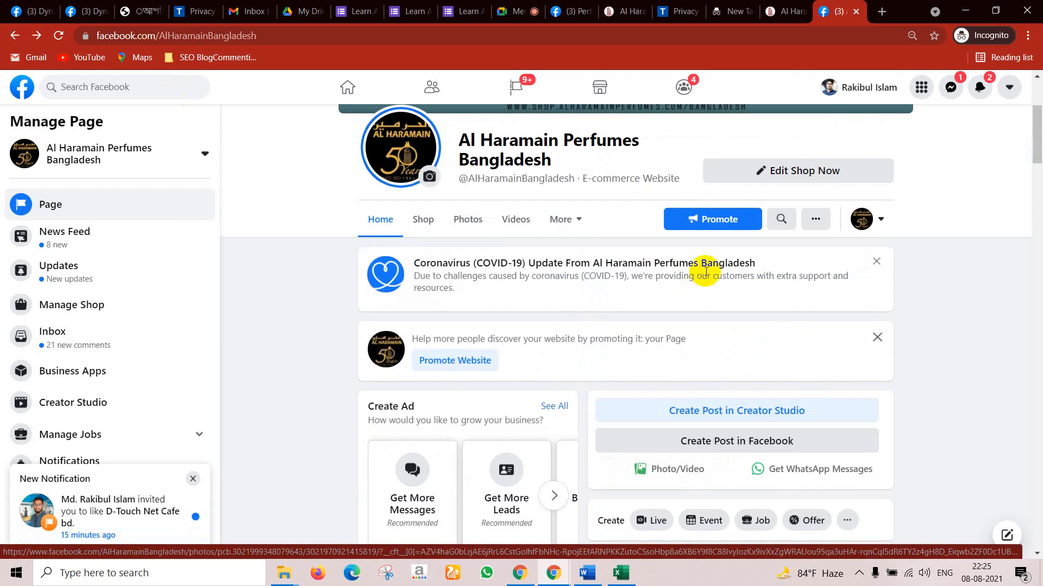
{"action": "scroll", "coordinate": [707, 266], "scroll_direction": "down", "scroll_amount": 2}
{"action": "scroll", "coordinate": [710, 261], "scroll_direction": "down", "scroll_amount": 10}
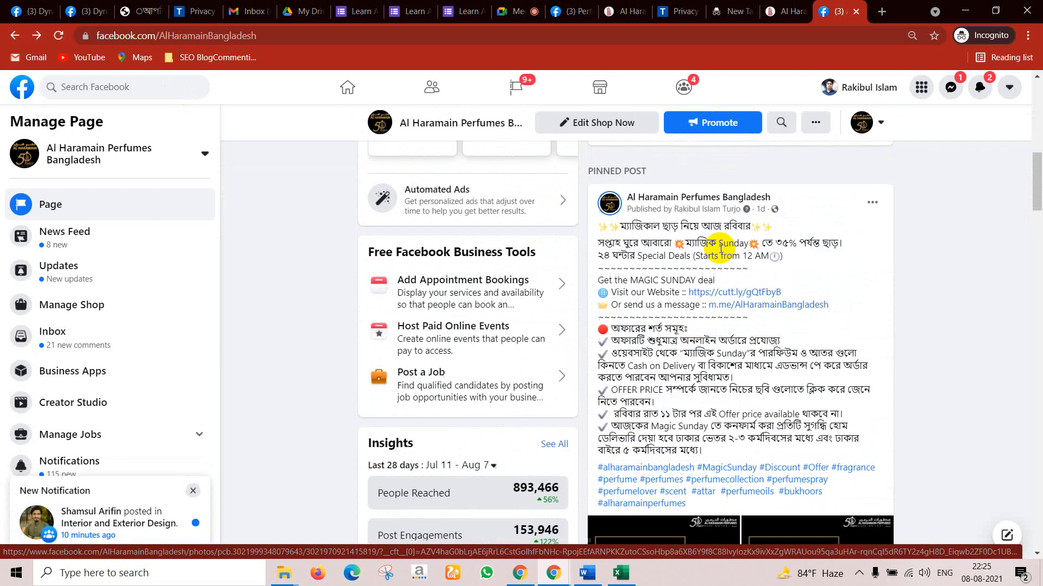
{"action": "scroll", "coordinate": [728, 228], "scroll_direction": "down", "scroll_amount": 5}
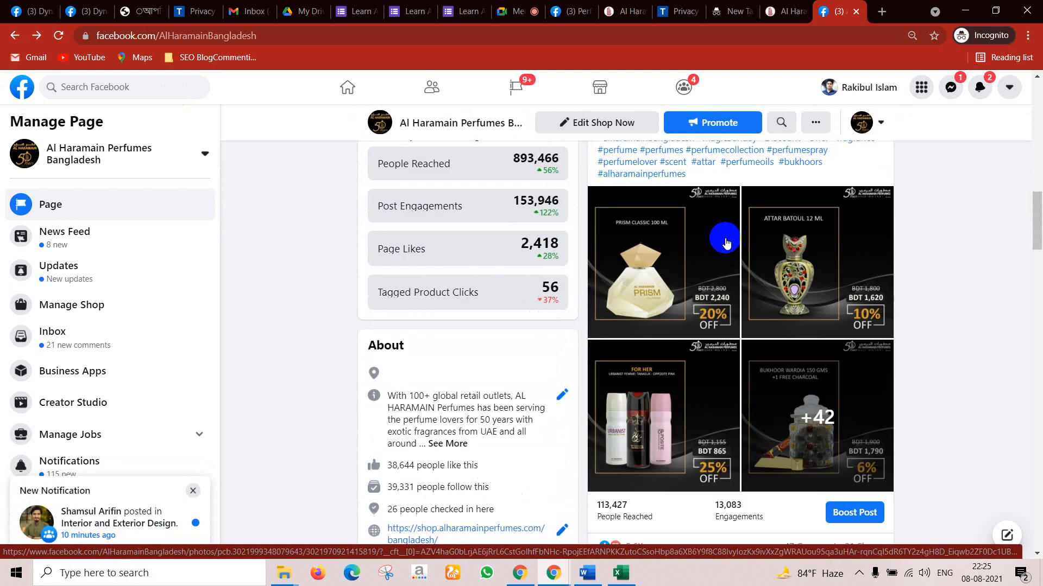
{"action": "scroll", "coordinate": [380, 375], "scroll_direction": "up", "scroll_amount": 14}
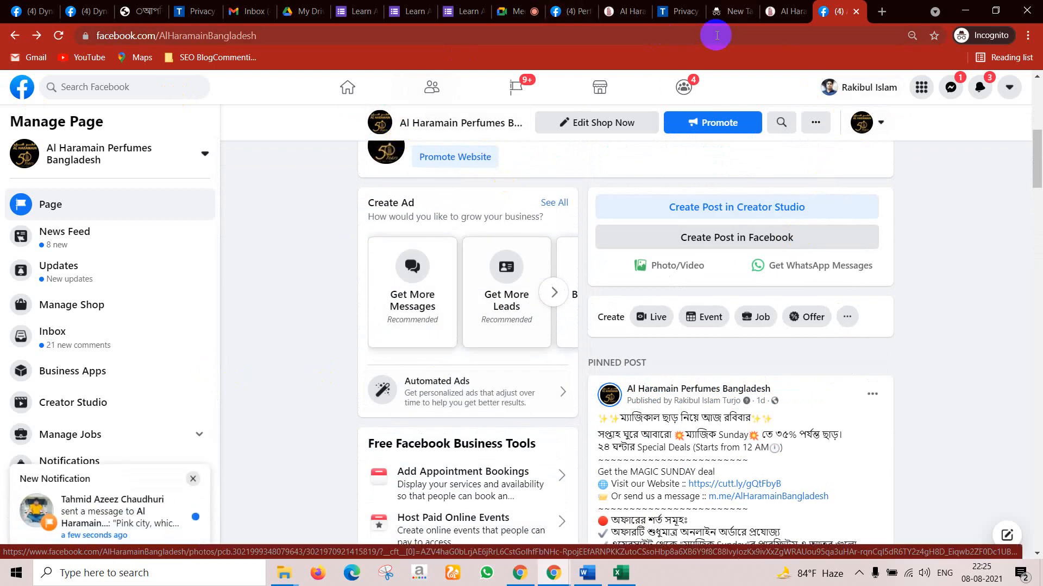
Step: Close the four leftover Learn Advance Facebook Marketing form tabs and return to the Facebook home feed
{"action": "left_click", "coordinate": [405, 12]}
{"action": "left_click", "coordinate": [426, 12]}
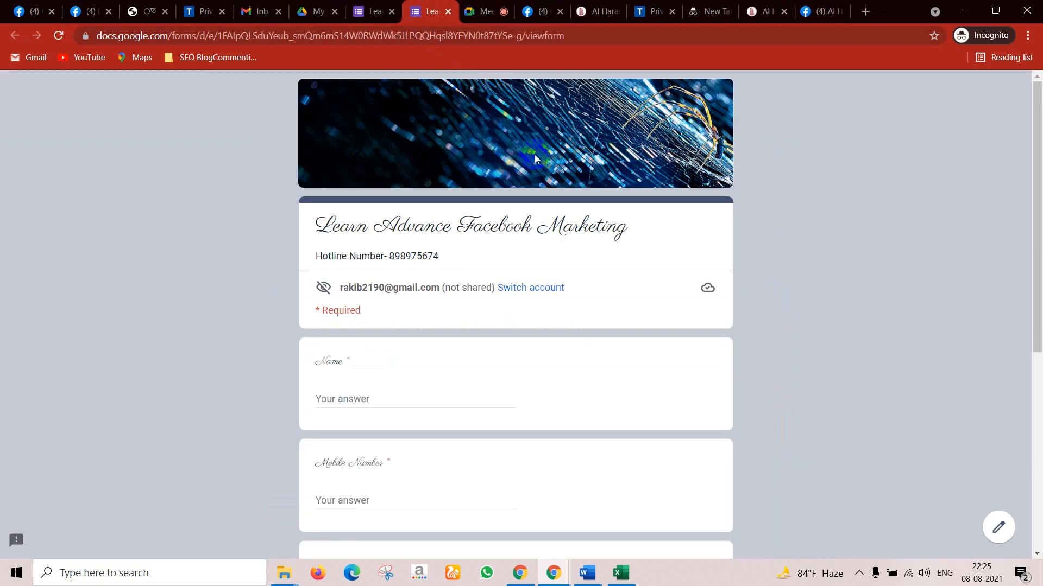
{"action": "left_click", "coordinate": [396, 12]}
{"action": "left_click", "coordinate": [400, 11]}
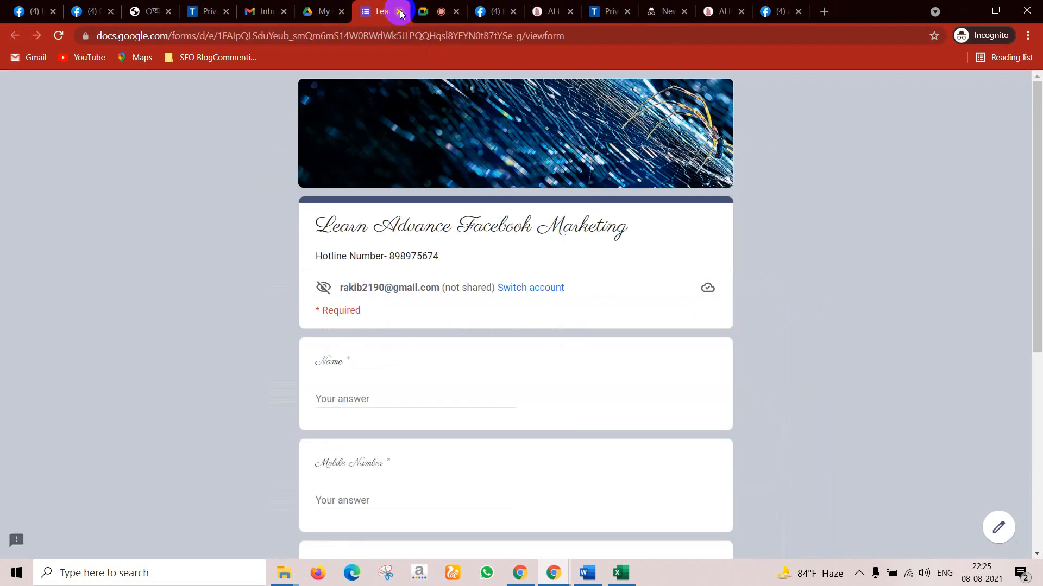
{"action": "left_click", "coordinate": [400, 12]}
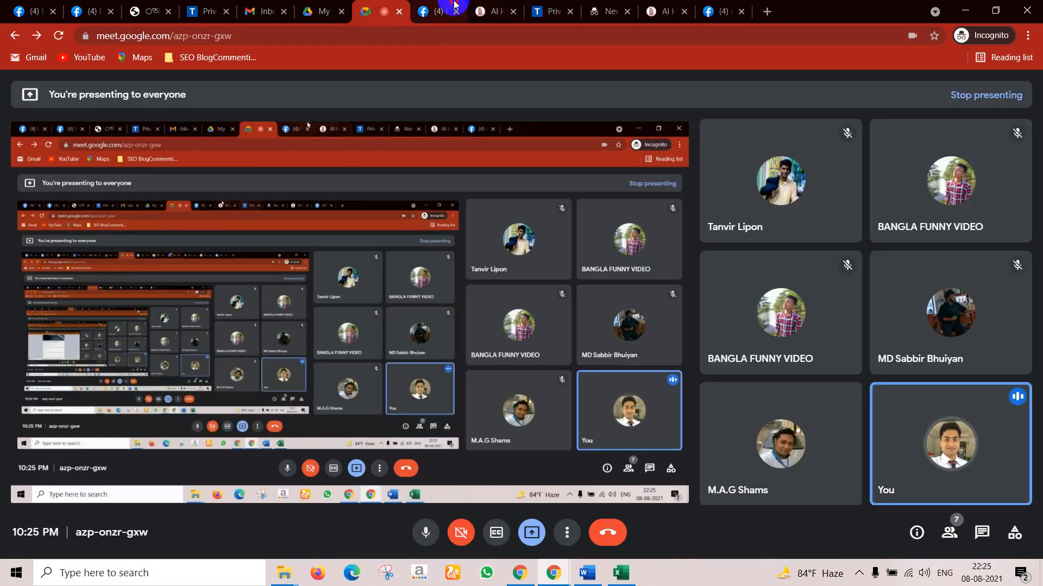
{"action": "left_click", "coordinate": [435, 12]}
{"action": "left_click", "coordinate": [348, 98]}
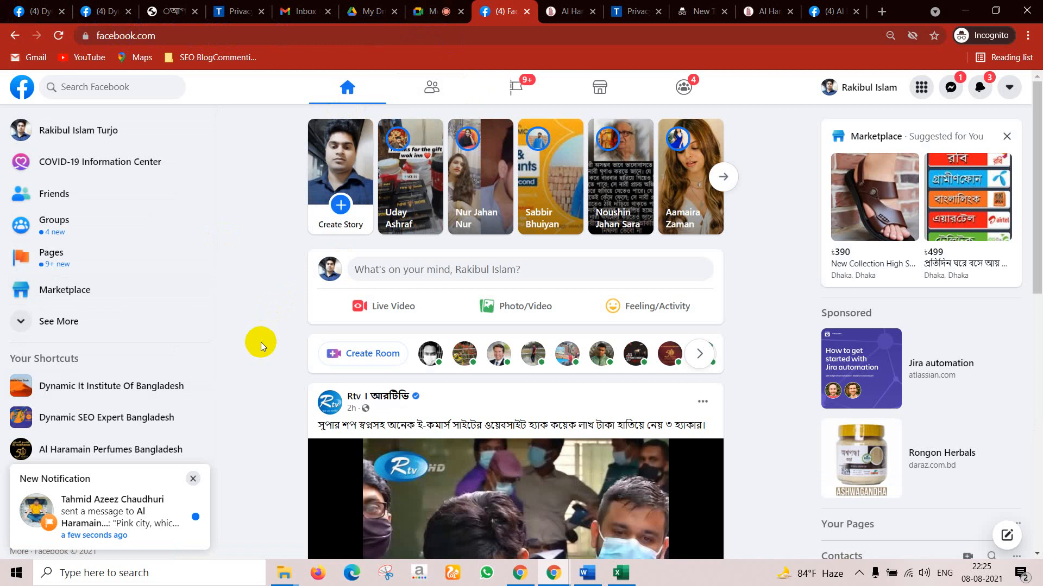
{"action": "scroll", "coordinate": [351, 345], "scroll_direction": "down", "scroll_amount": 10}
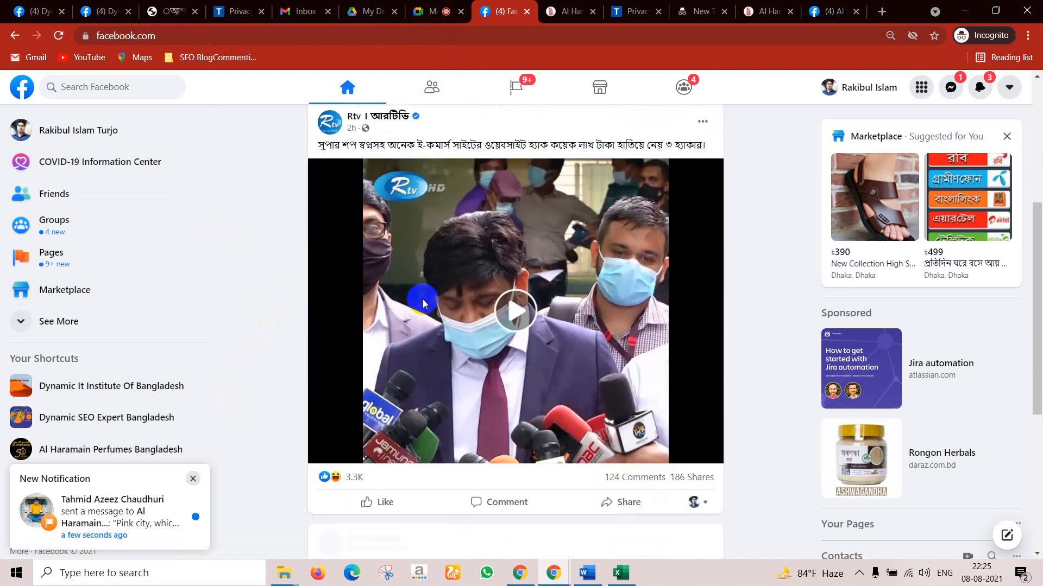
{"action": "scroll", "coordinate": [573, 394], "scroll_direction": "up", "scroll_amount": 4}
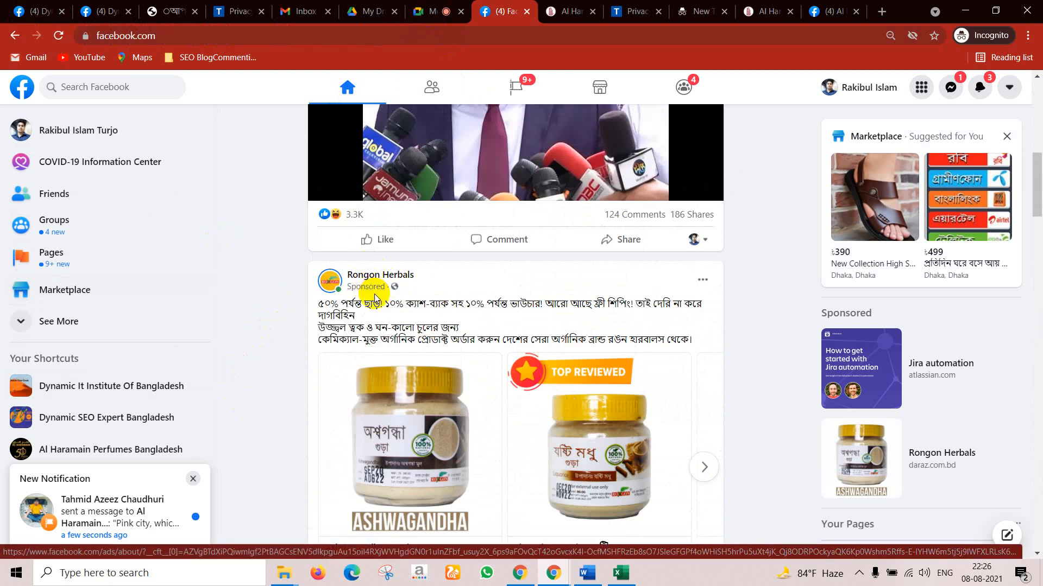
{"action": "scroll", "coordinate": [461, 306], "scroll_direction": "down", "scroll_amount": 3}
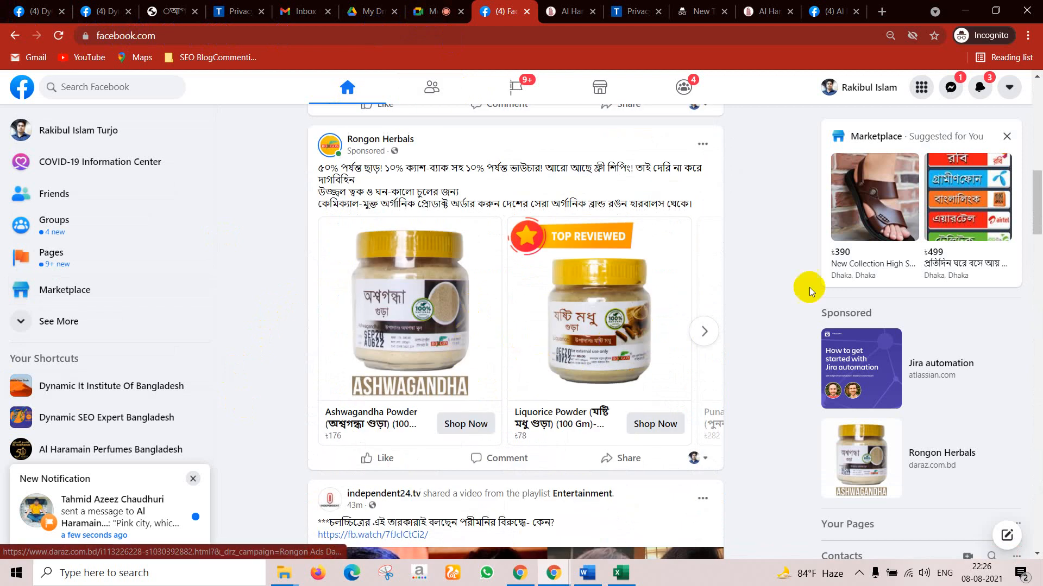
{"action": "left_click", "coordinate": [703, 330]}
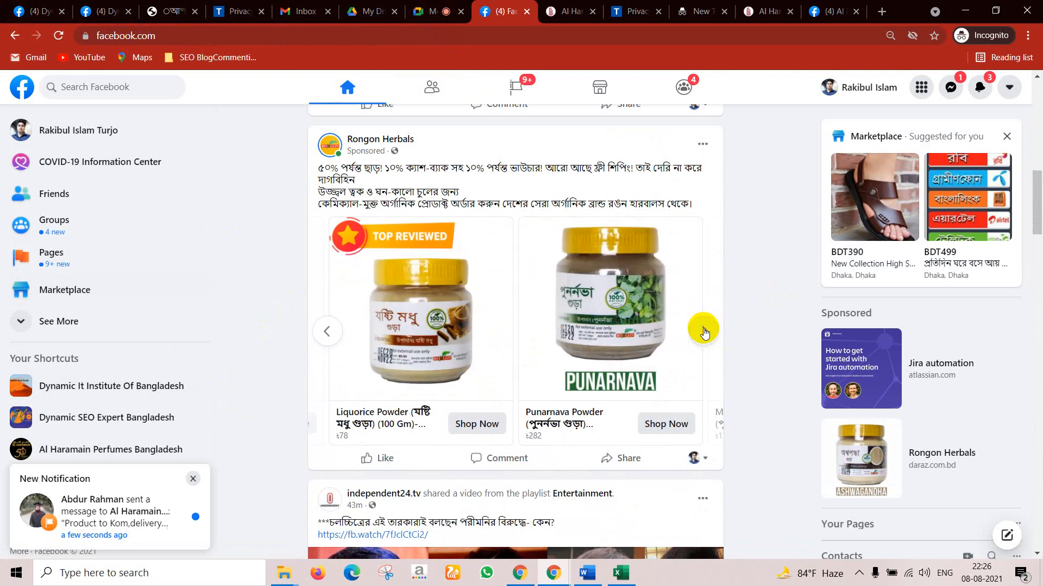
{"action": "left_click", "coordinate": [704, 330]}
{"action": "left_click", "coordinate": [705, 330]}
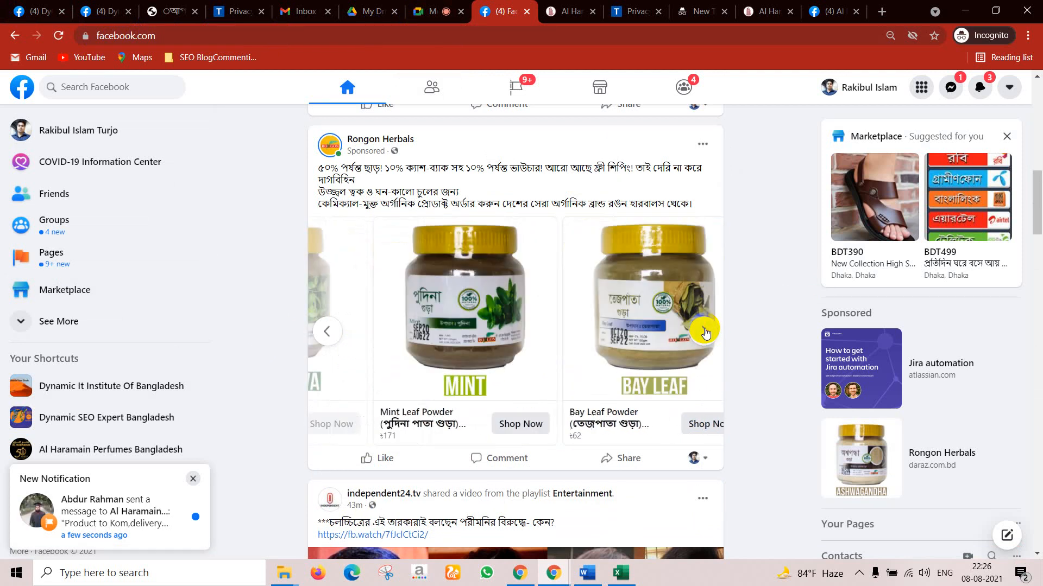
{"action": "left_click", "coordinate": [705, 330]}
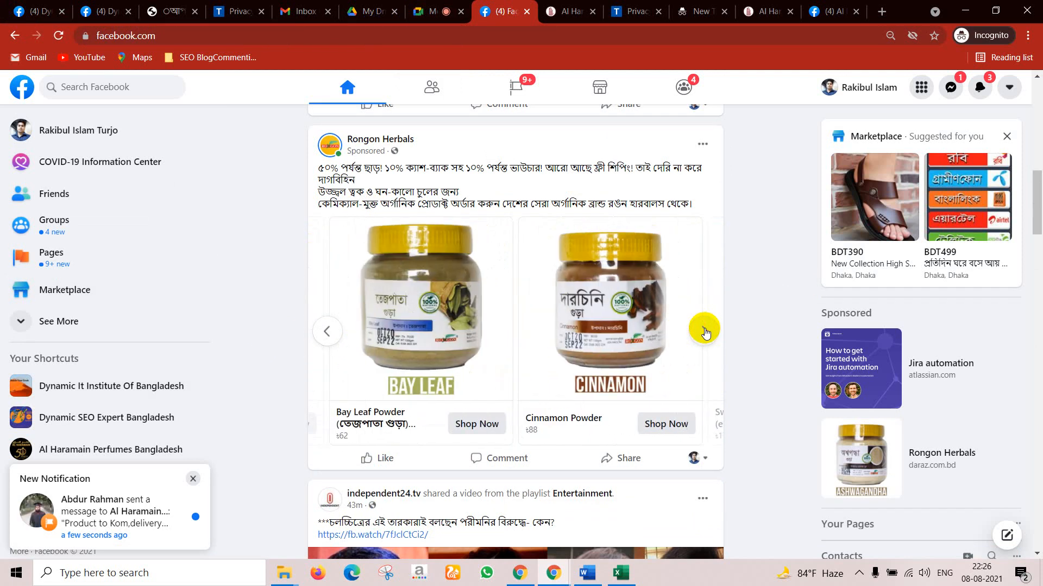
{"action": "left_click", "coordinate": [704, 330]}
{"action": "left_click", "coordinate": [704, 331]}
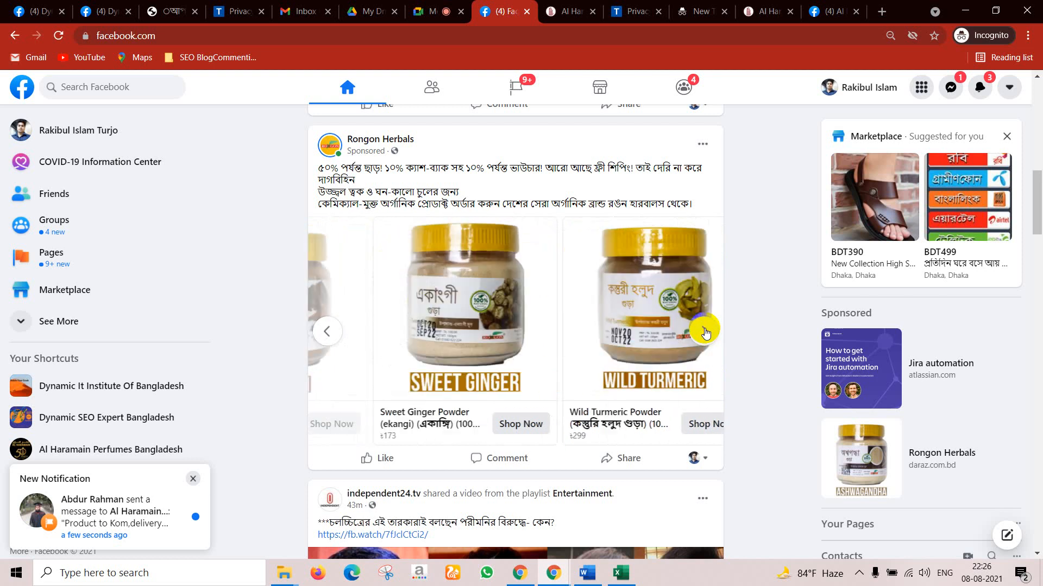
{"action": "left_click", "coordinate": [704, 330]}
{"action": "scroll", "coordinate": [704, 331], "scroll_direction": "down", "scroll_amount": 1}
{"action": "scroll", "coordinate": [641, 128], "scroll_direction": "down", "scroll_amount": 10}
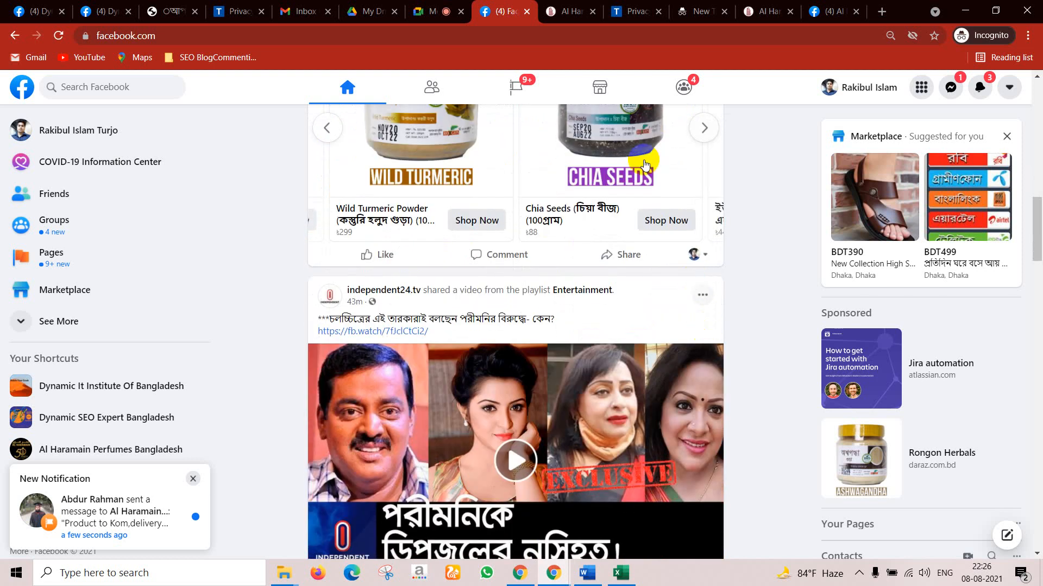
{"action": "scroll", "coordinate": [419, 288], "scroll_direction": "down", "scroll_amount": 3}
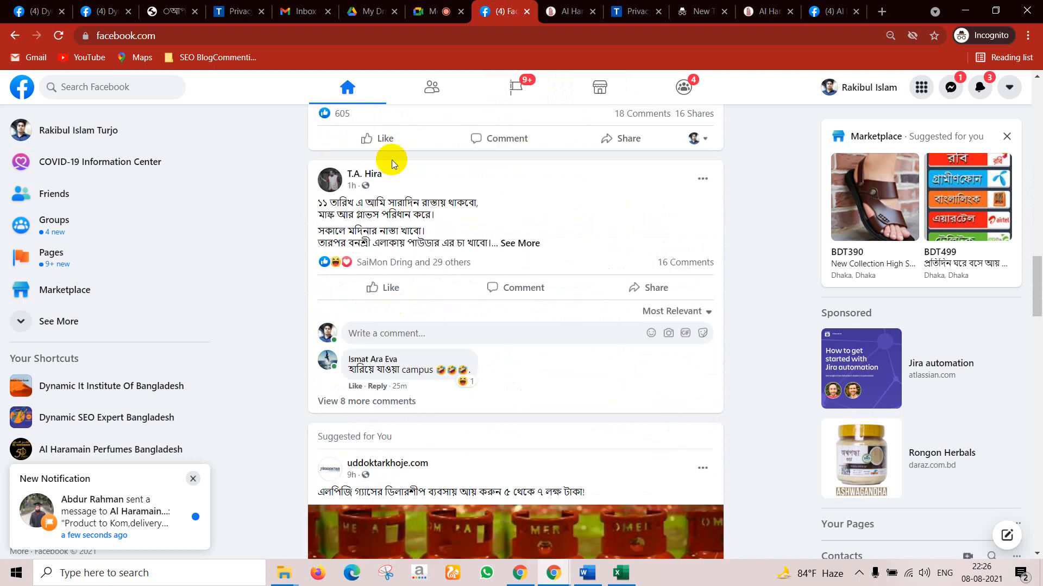
{"action": "scroll", "coordinate": [326, 202], "scroll_direction": "down", "scroll_amount": 4}
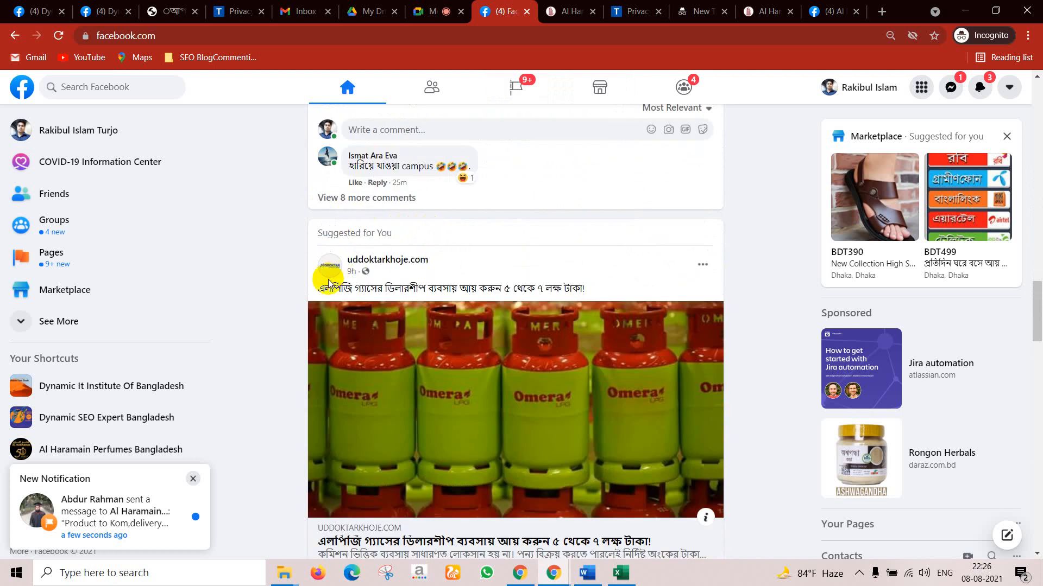
{"action": "scroll", "coordinate": [531, 270], "scroll_direction": "down", "scroll_amount": 4}
{"action": "scroll", "coordinate": [524, 302], "scroll_direction": "down", "scroll_amount": 6}
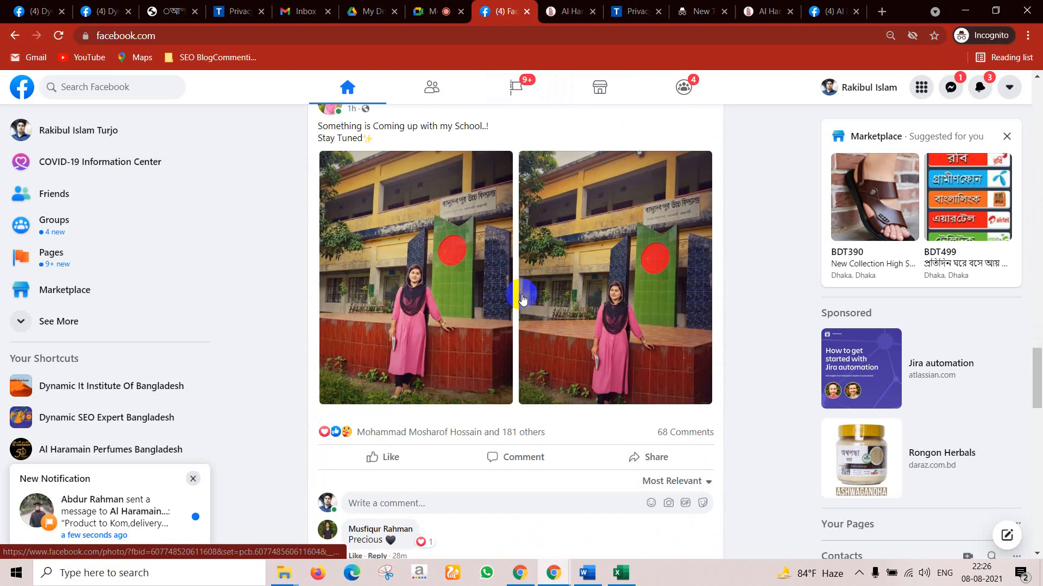
{"action": "scroll", "coordinate": [521, 298], "scroll_direction": "up", "scroll_amount": 4}
{"action": "scroll", "coordinate": [478, 274], "scroll_direction": "down", "scroll_amount": 12}
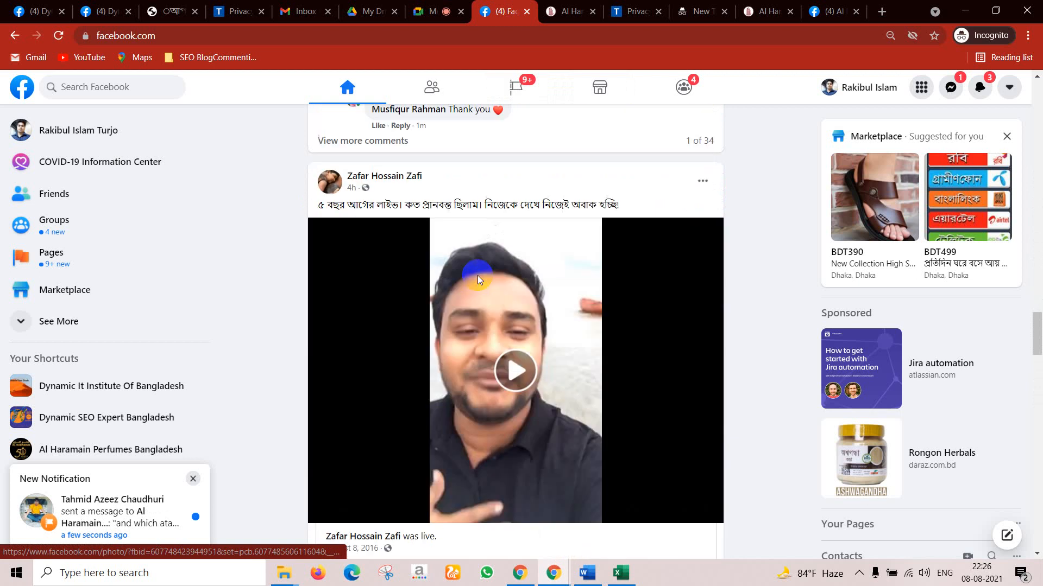
{"action": "scroll", "coordinate": [478, 280], "scroll_direction": "up", "scroll_amount": 9}
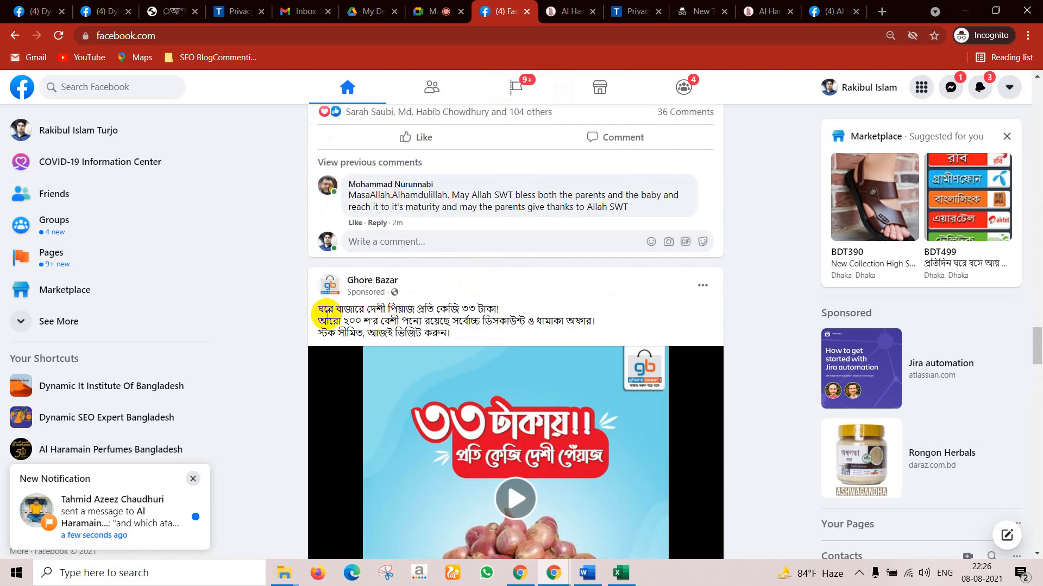
{"action": "scroll", "coordinate": [505, 322], "scroll_direction": "down", "scroll_amount": 3}
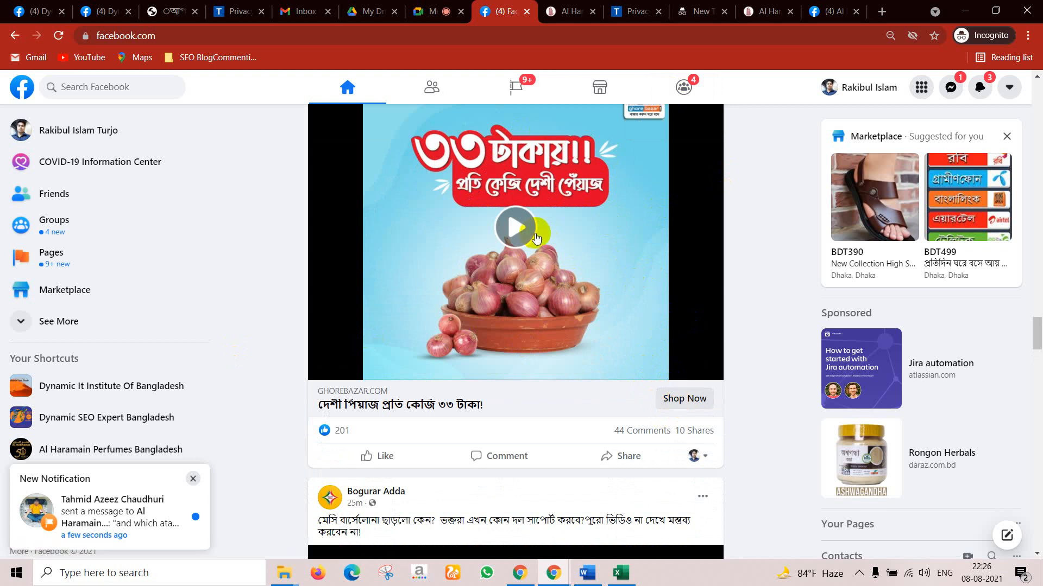
{"action": "scroll", "coordinate": [576, 315], "scroll_direction": "down", "scroll_amount": 5}
{"action": "scroll", "coordinate": [575, 315], "scroll_direction": "down", "scroll_amount": 10}
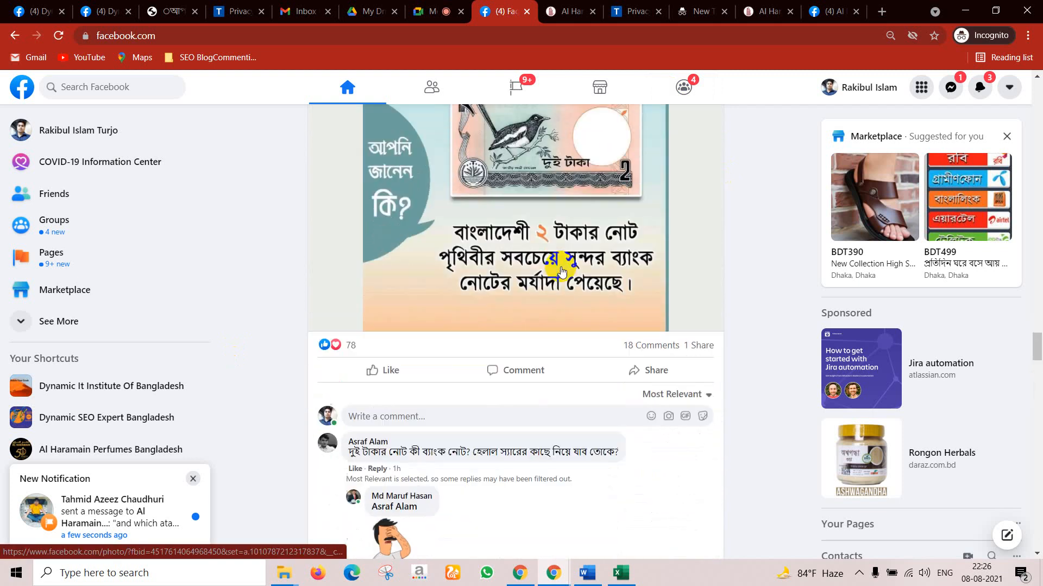
{"action": "scroll", "coordinate": [559, 253], "scroll_direction": "up", "scroll_amount": 5}
{"action": "scroll", "coordinate": [550, 331], "scroll_direction": "down", "scroll_amount": 12}
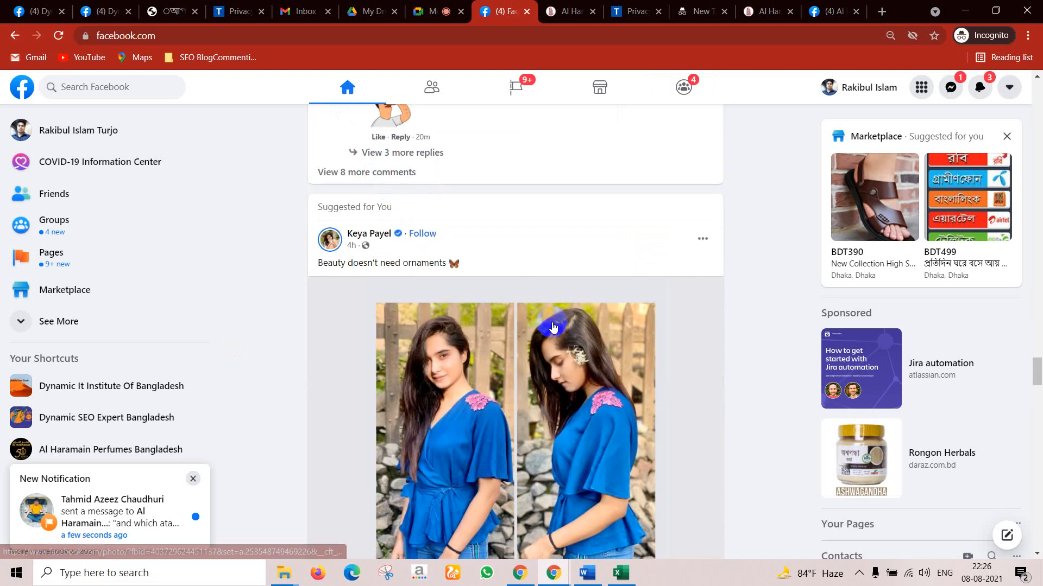
{"action": "scroll", "coordinate": [553, 326], "scroll_direction": "down", "scroll_amount": 15}
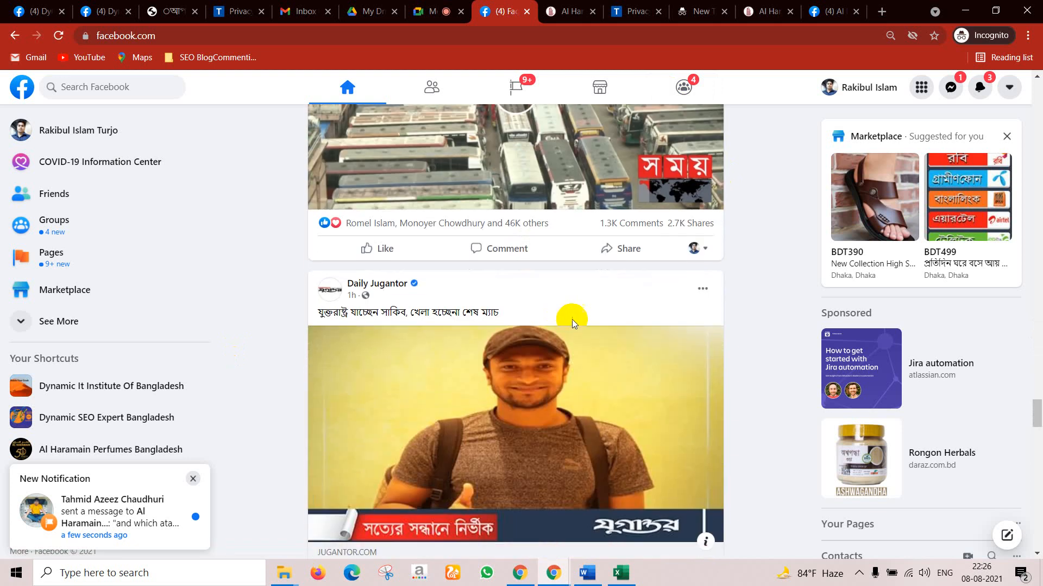
{"action": "scroll", "coordinate": [625, 332], "scroll_direction": "down", "scroll_amount": 15}
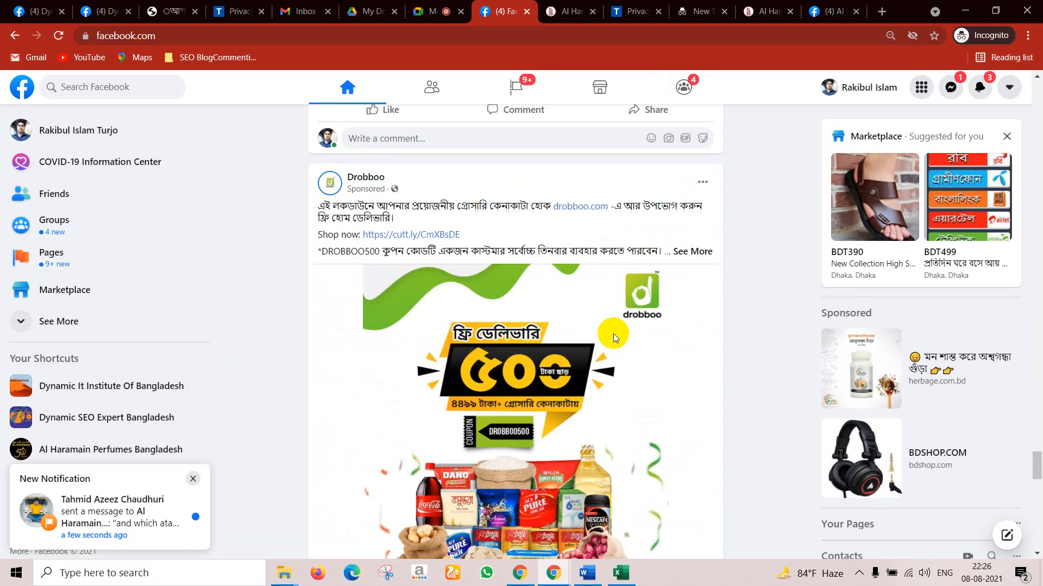
{"action": "scroll", "coordinate": [614, 333], "scroll_direction": "down", "scroll_amount": 3}
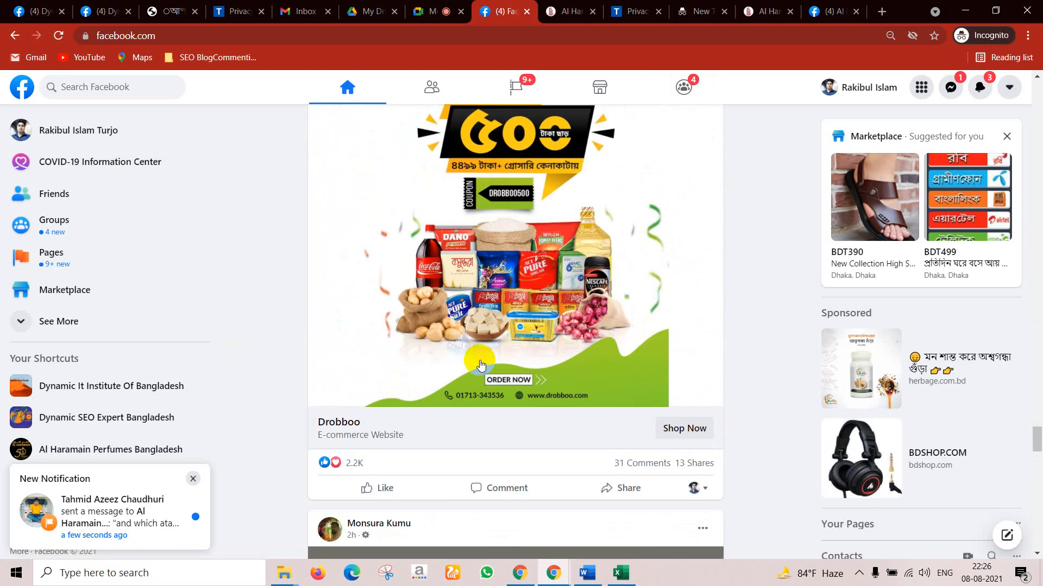
{"action": "scroll", "coordinate": [505, 356], "scroll_direction": "down", "scroll_amount": 6}
{"action": "scroll", "coordinate": [506, 356], "scroll_direction": "down", "scroll_amount": 15}
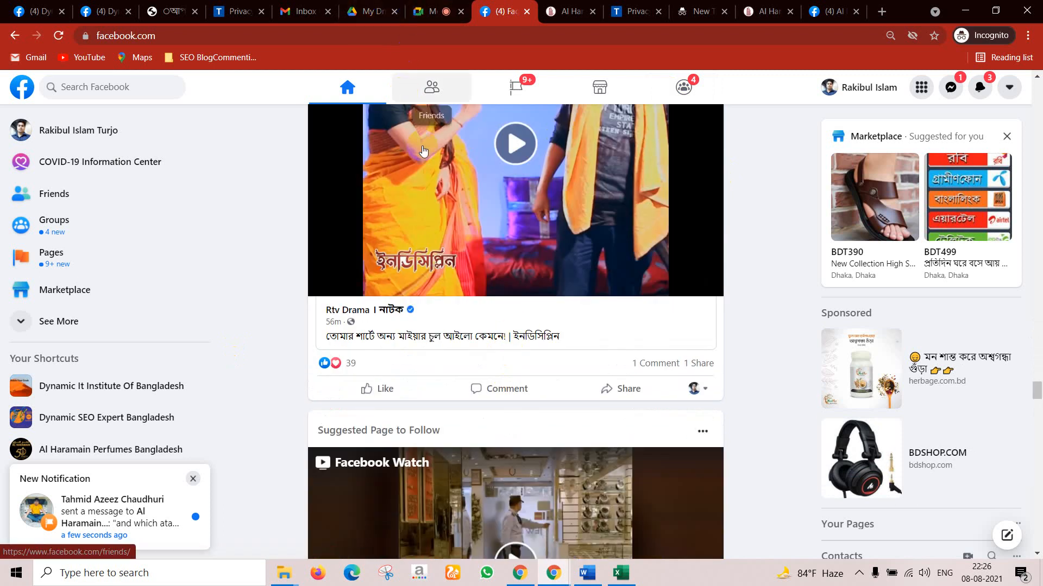
{"action": "scroll", "coordinate": [528, 342], "scroll_direction": "down", "scroll_amount": 20}
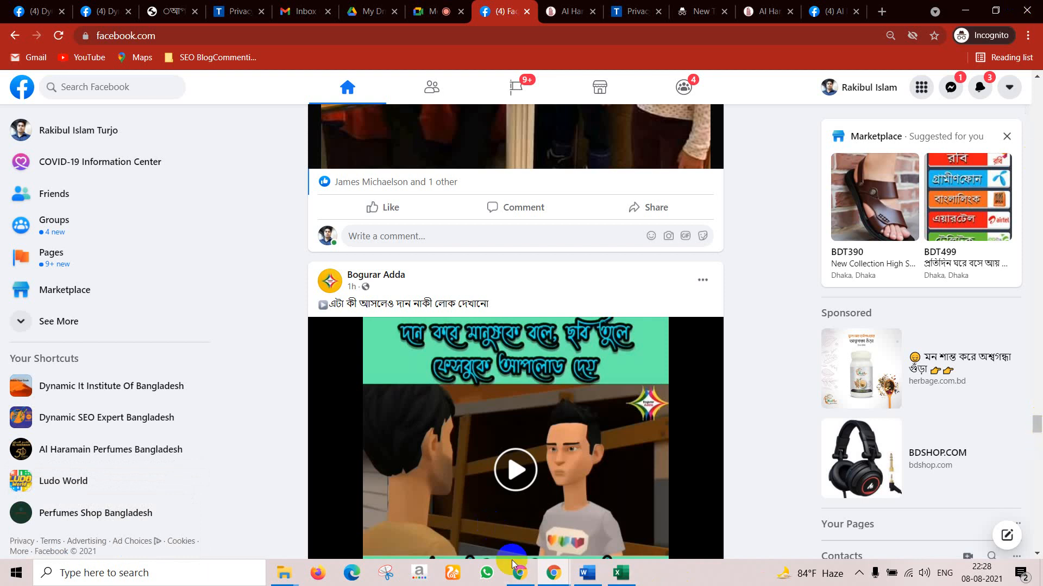
Step: In the Learn Advance window, scroll the facebook manual orders sheet, then open the Business Suite inbox
{"action": "mouse_move", "coordinate": [546, 579]}
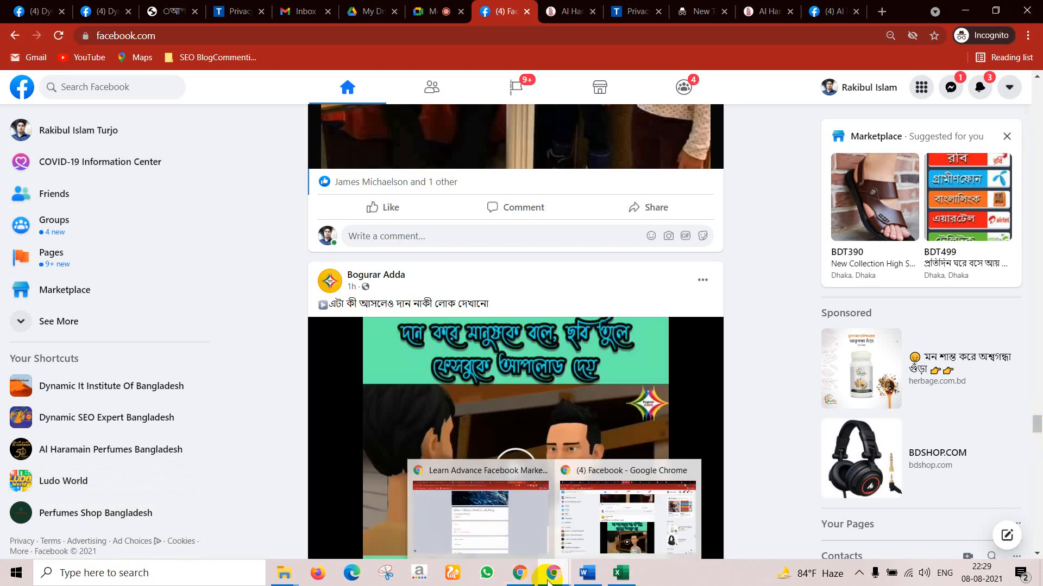
{"action": "mouse_move", "coordinate": [505, 530]}
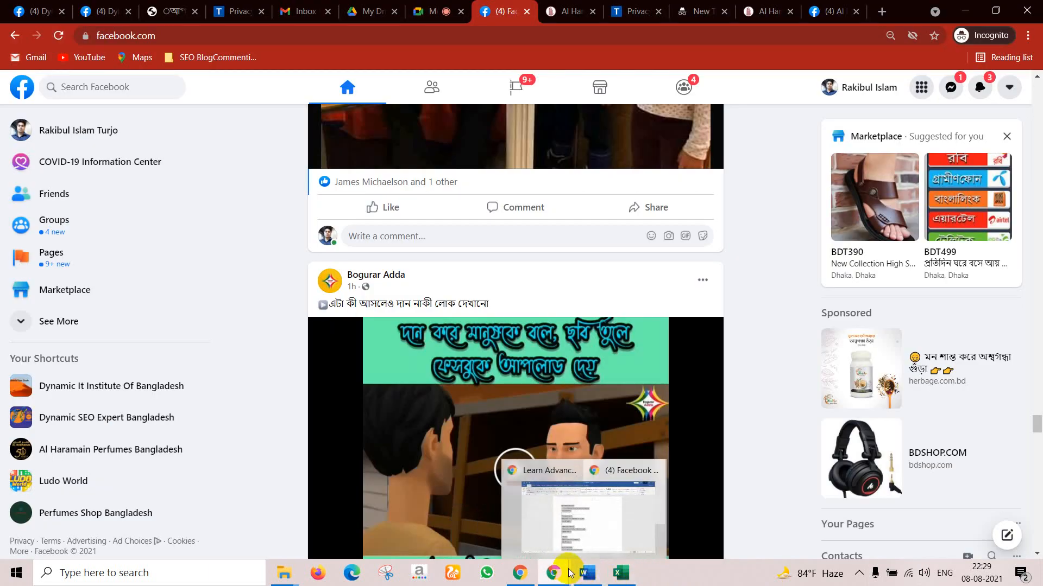
{"action": "left_click", "coordinate": [533, 509]}
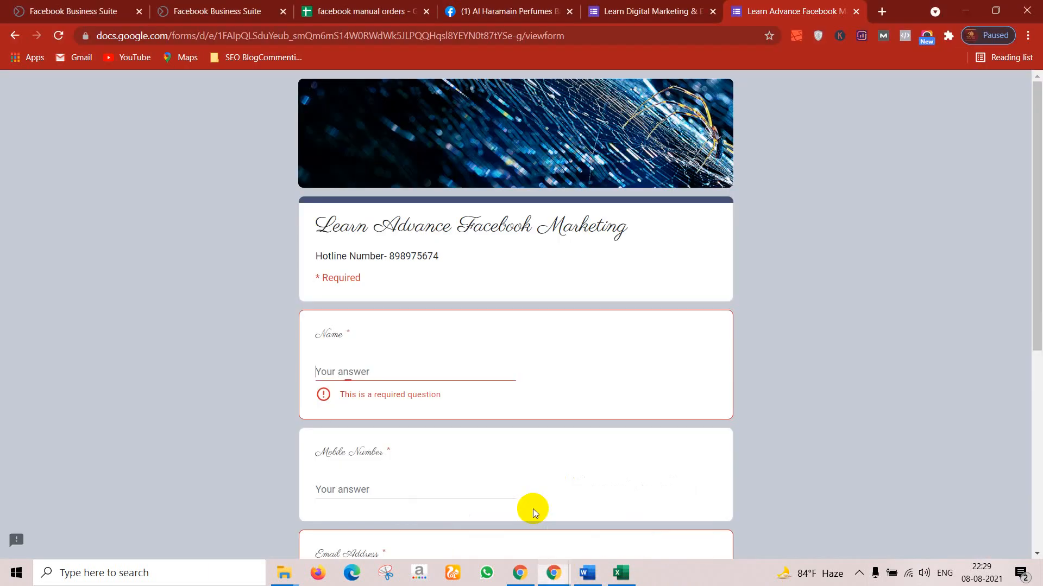
{"action": "left_click", "coordinate": [396, 10]}
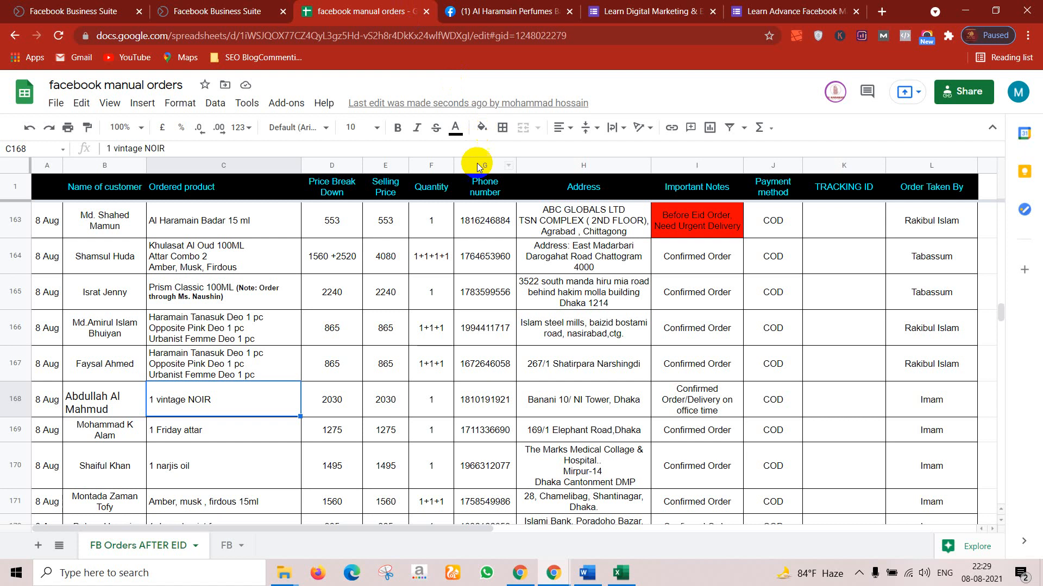
{"action": "scroll", "coordinate": [434, 282], "scroll_direction": "down", "scroll_amount": 3}
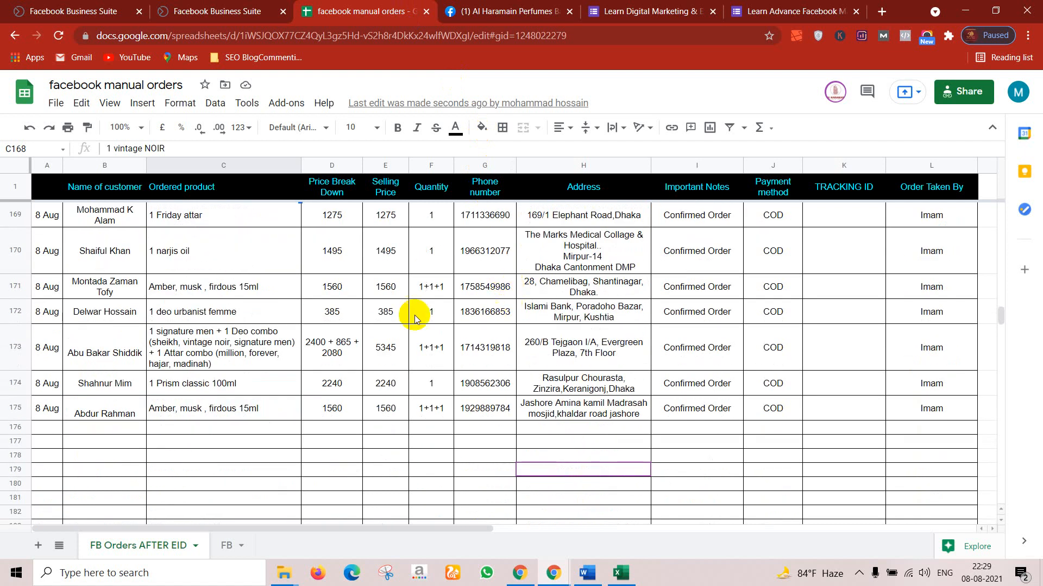
{"action": "left_click", "coordinate": [196, 11]}
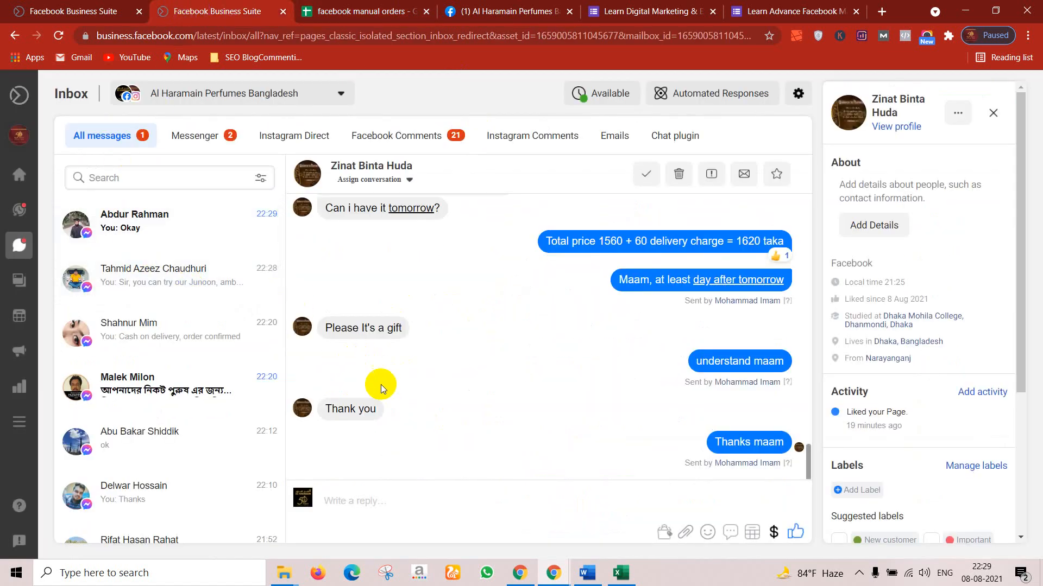
Step: Scroll down the All messages list to older customer chats, including the 1620 taka order quote
{"action": "scroll", "coordinate": [140, 332], "scroll_direction": "down", "scroll_amount": 2}
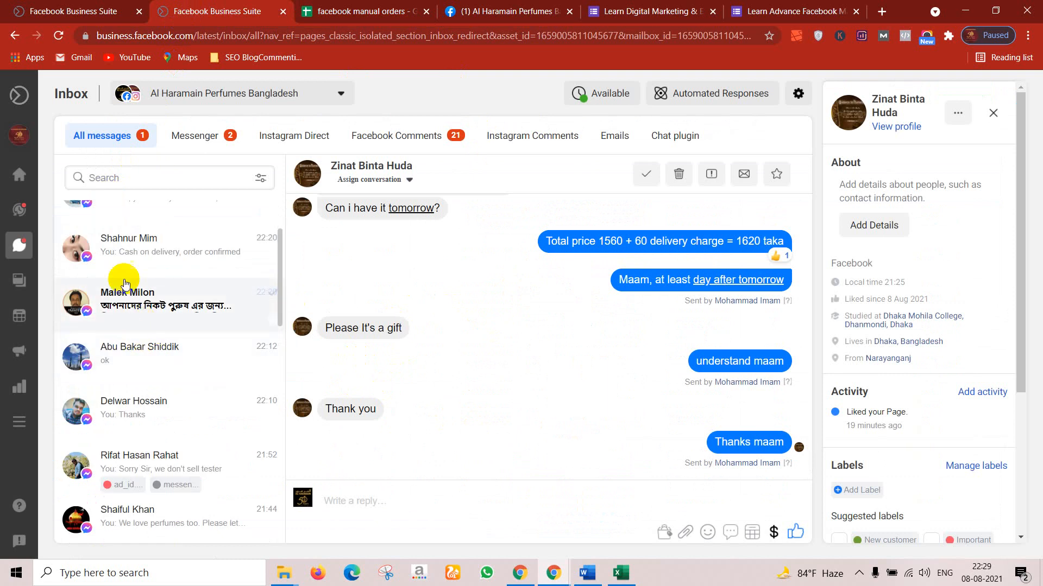
{"action": "scroll", "coordinate": [140, 324], "scroll_direction": "down", "scroll_amount": 4}
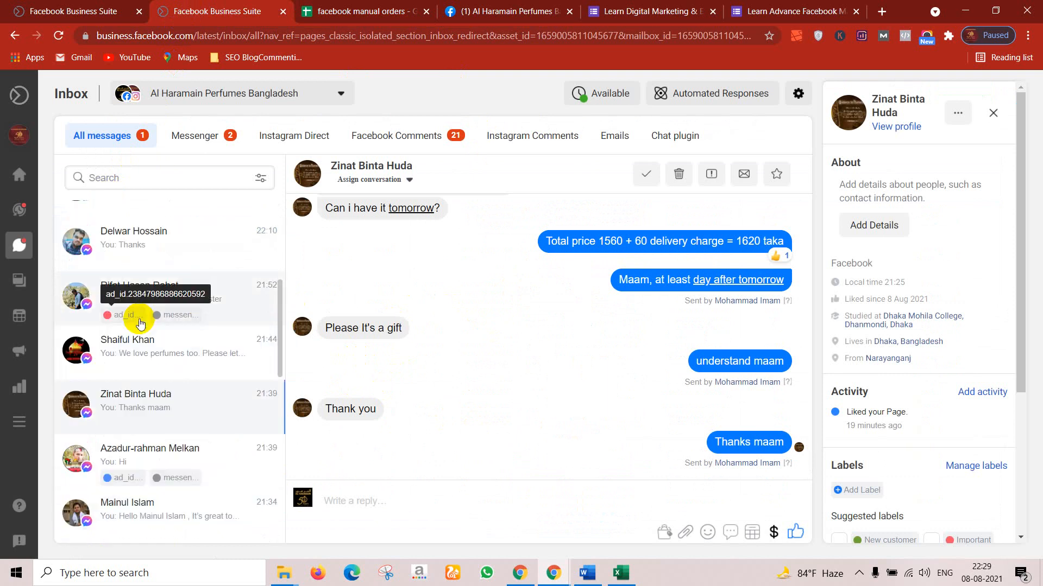
{"action": "scroll", "coordinate": [140, 326], "scroll_direction": "down", "scroll_amount": 10}
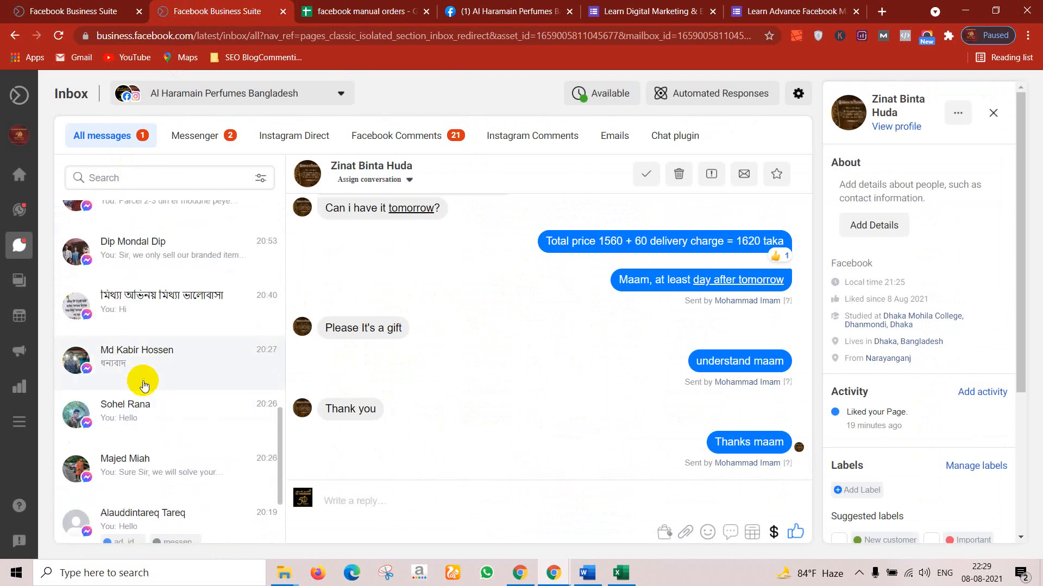
{"action": "scroll", "coordinate": [144, 383], "scroll_direction": "down", "scroll_amount": 6}
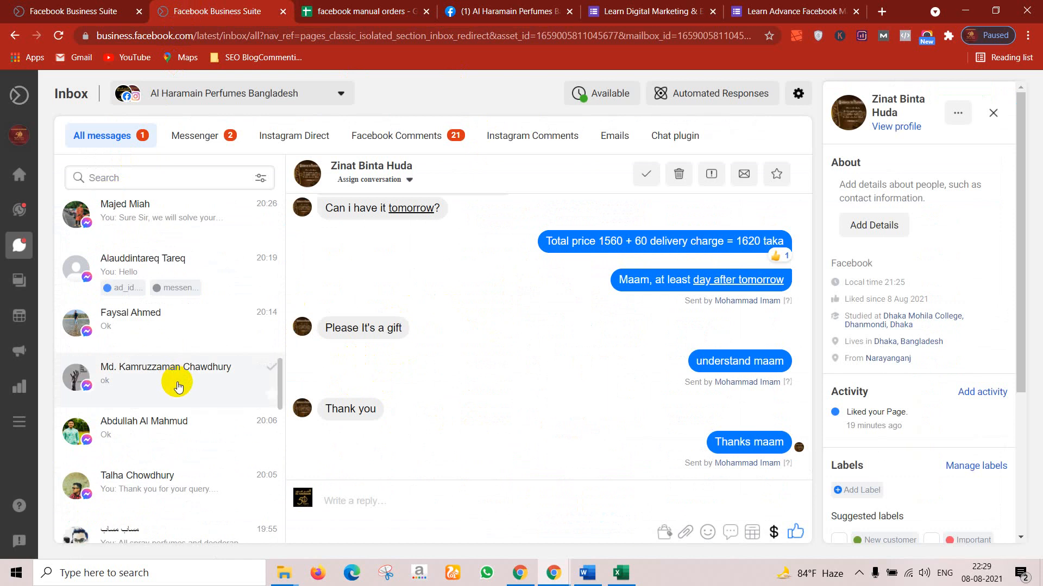
{"action": "scroll", "coordinate": [177, 386], "scroll_direction": "down", "scroll_amount": 5}
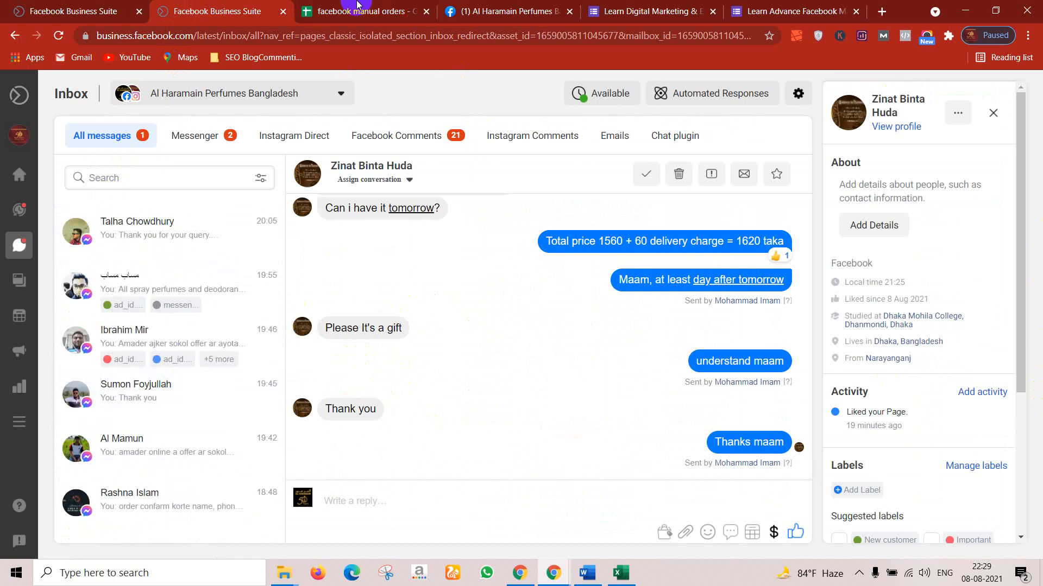
Step: Scroll the facebook manual orders sheet back to the 1 Aug entries, then minimise the spreadsheet window
{"action": "left_click", "coordinate": [342, 11]}
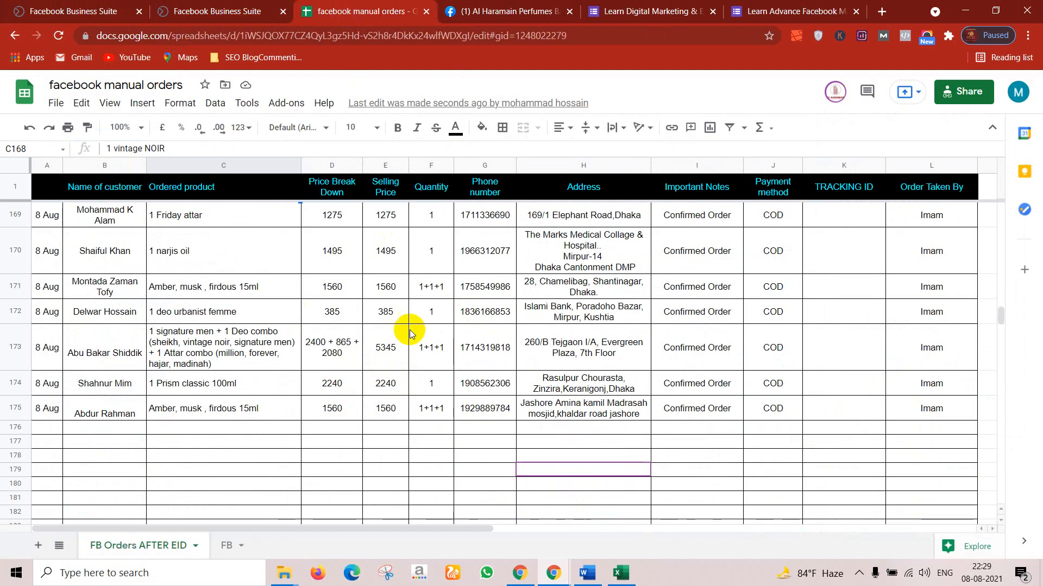
{"action": "scroll", "coordinate": [442, 479], "scroll_direction": "up", "scroll_amount": 5}
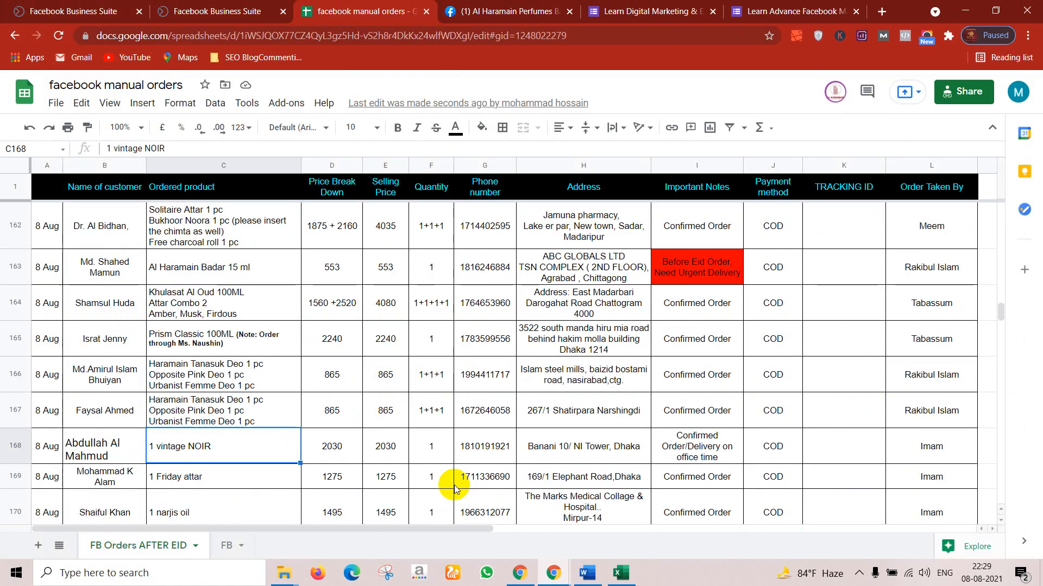
{"action": "scroll", "coordinate": [454, 488], "scroll_direction": "up", "scroll_amount": 6}
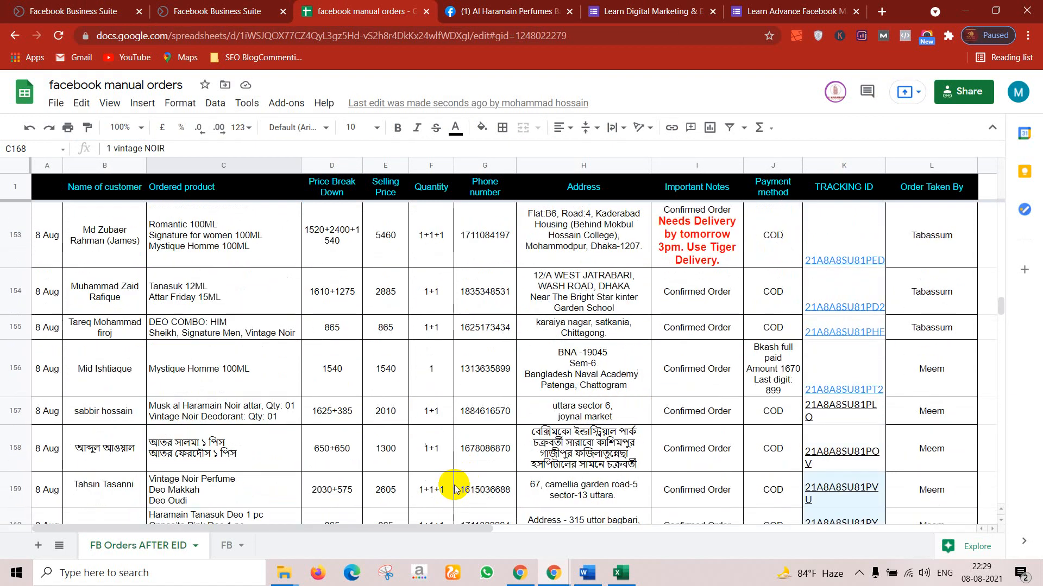
{"action": "scroll", "coordinate": [454, 488], "scroll_direction": "up", "scroll_amount": 2}
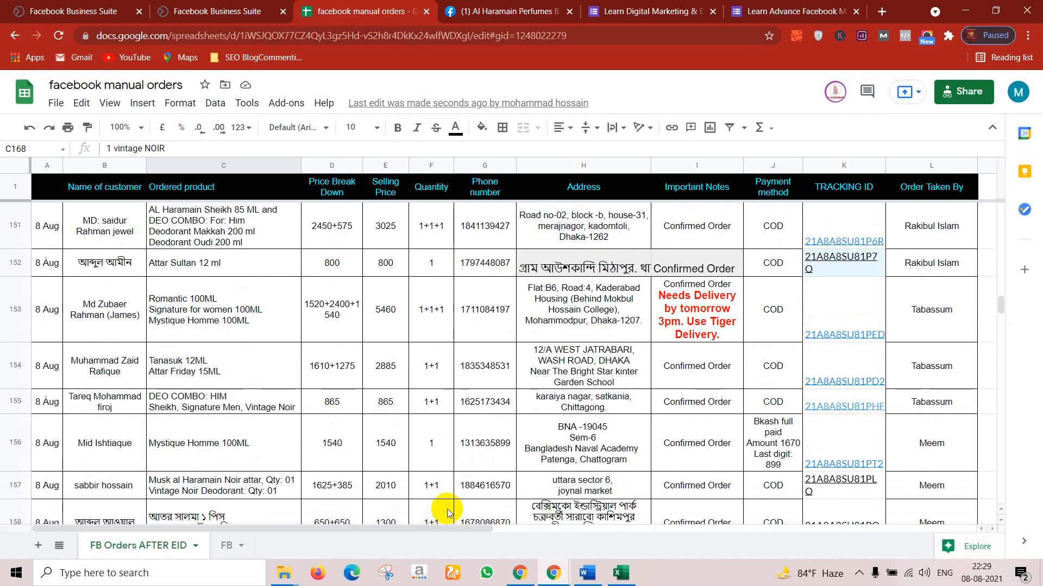
{"action": "scroll", "coordinate": [434, 489], "scroll_direction": "up", "scroll_amount": 10}
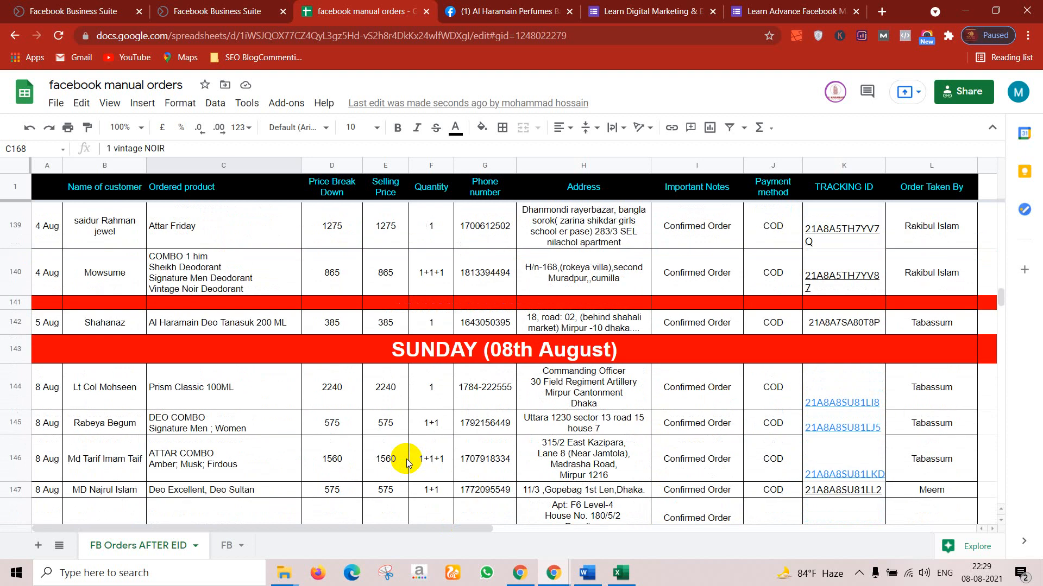
{"action": "scroll", "coordinate": [406, 463], "scroll_direction": "up", "scroll_amount": 12}
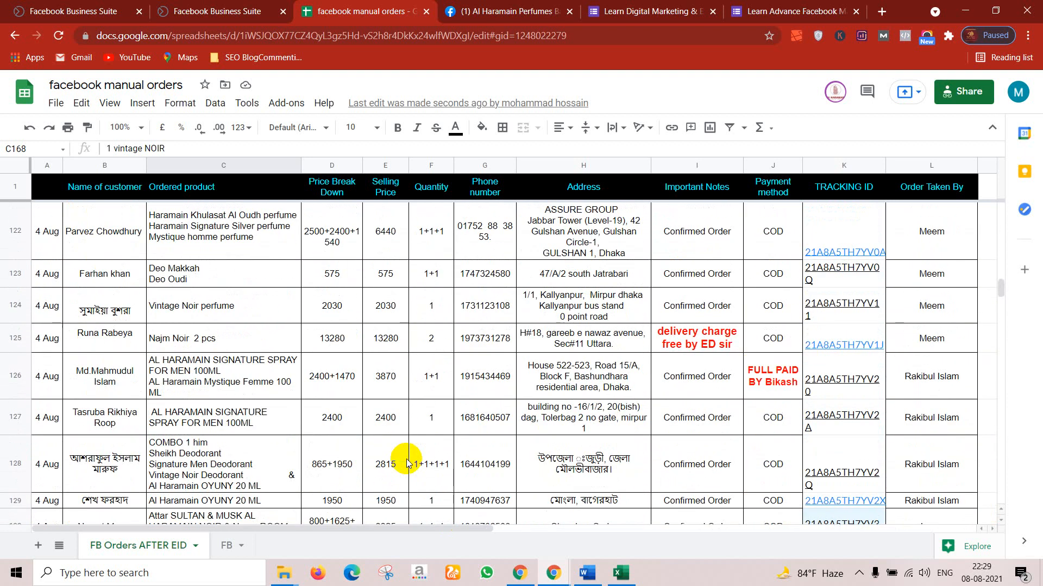
{"action": "scroll", "coordinate": [406, 462], "scroll_direction": "up", "scroll_amount": 20}
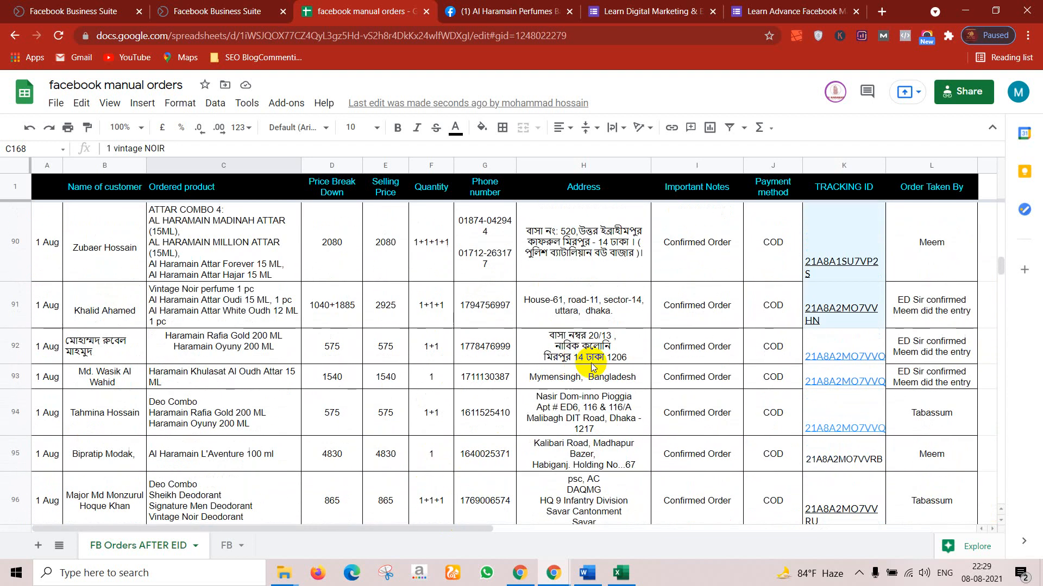
{"action": "scroll", "coordinate": [796, 204], "scroll_direction": "up", "scroll_amount": 15}
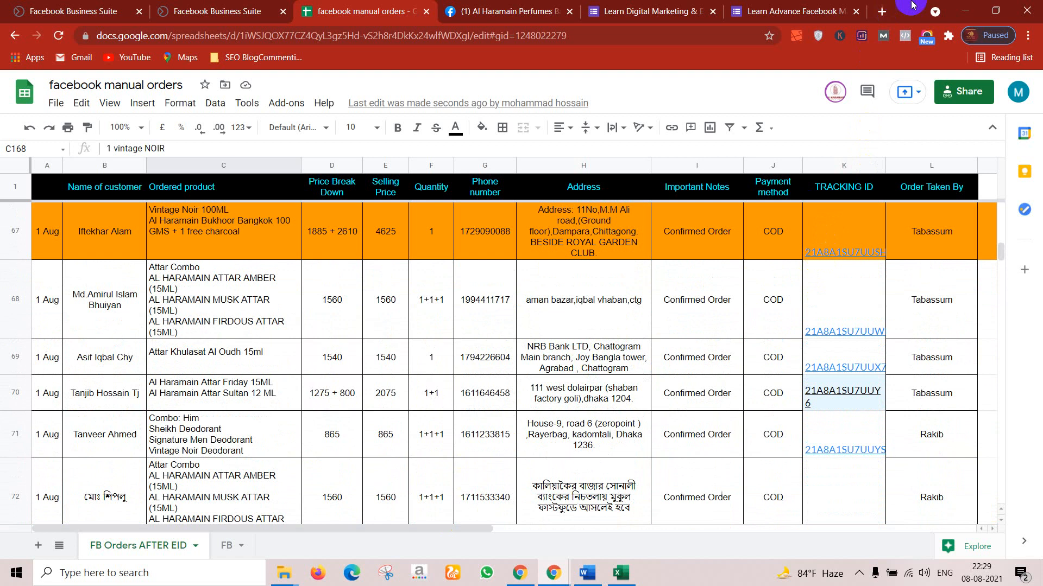
{"action": "left_click", "coordinate": [965, 11]}
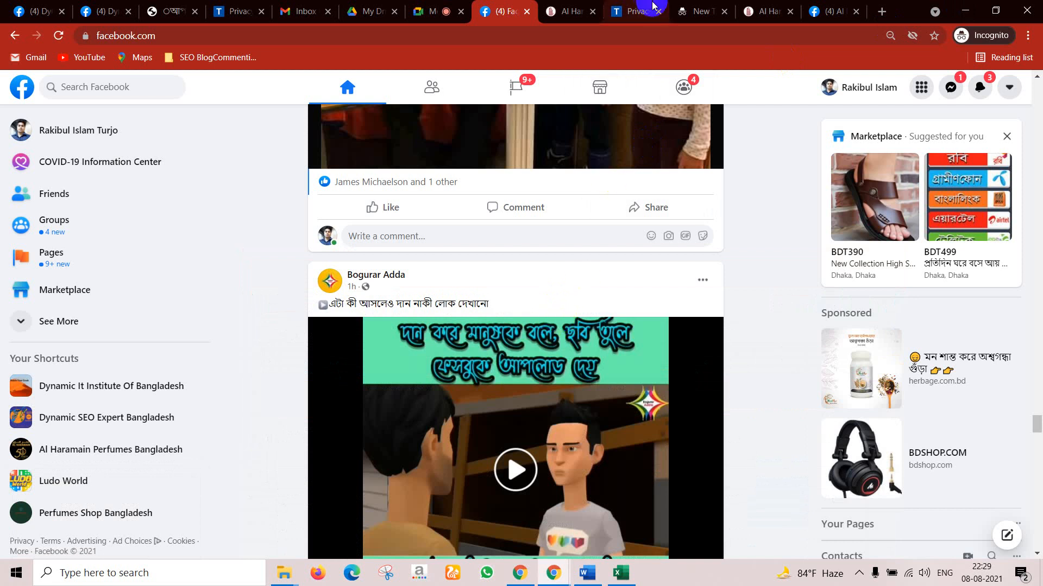
Step: Switch to the blank incognito new tab and show the hidden system tray icons
{"action": "left_click", "coordinate": [684, 5]}
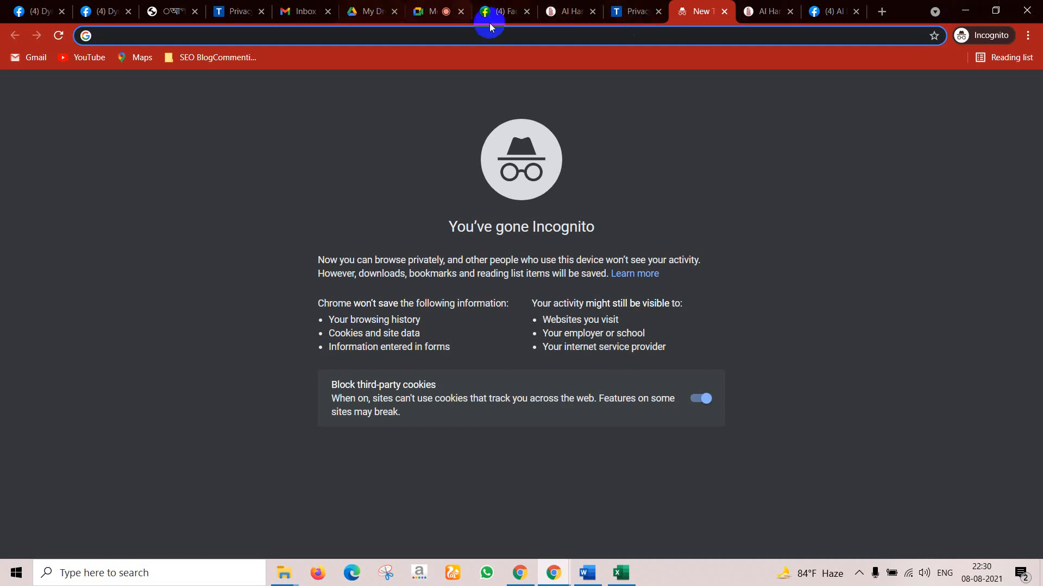
{"action": "left_click", "coordinate": [861, 575]}
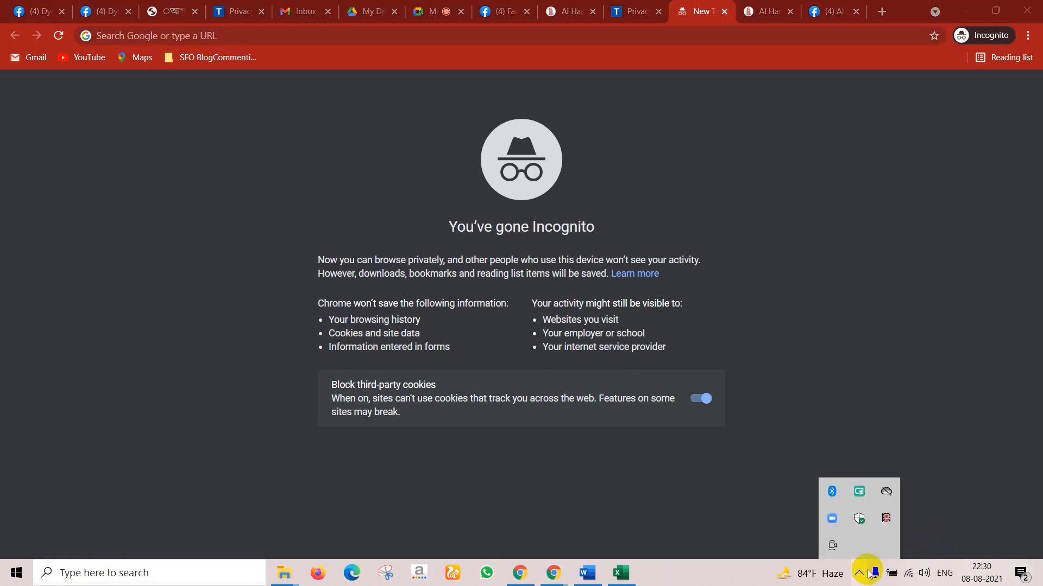